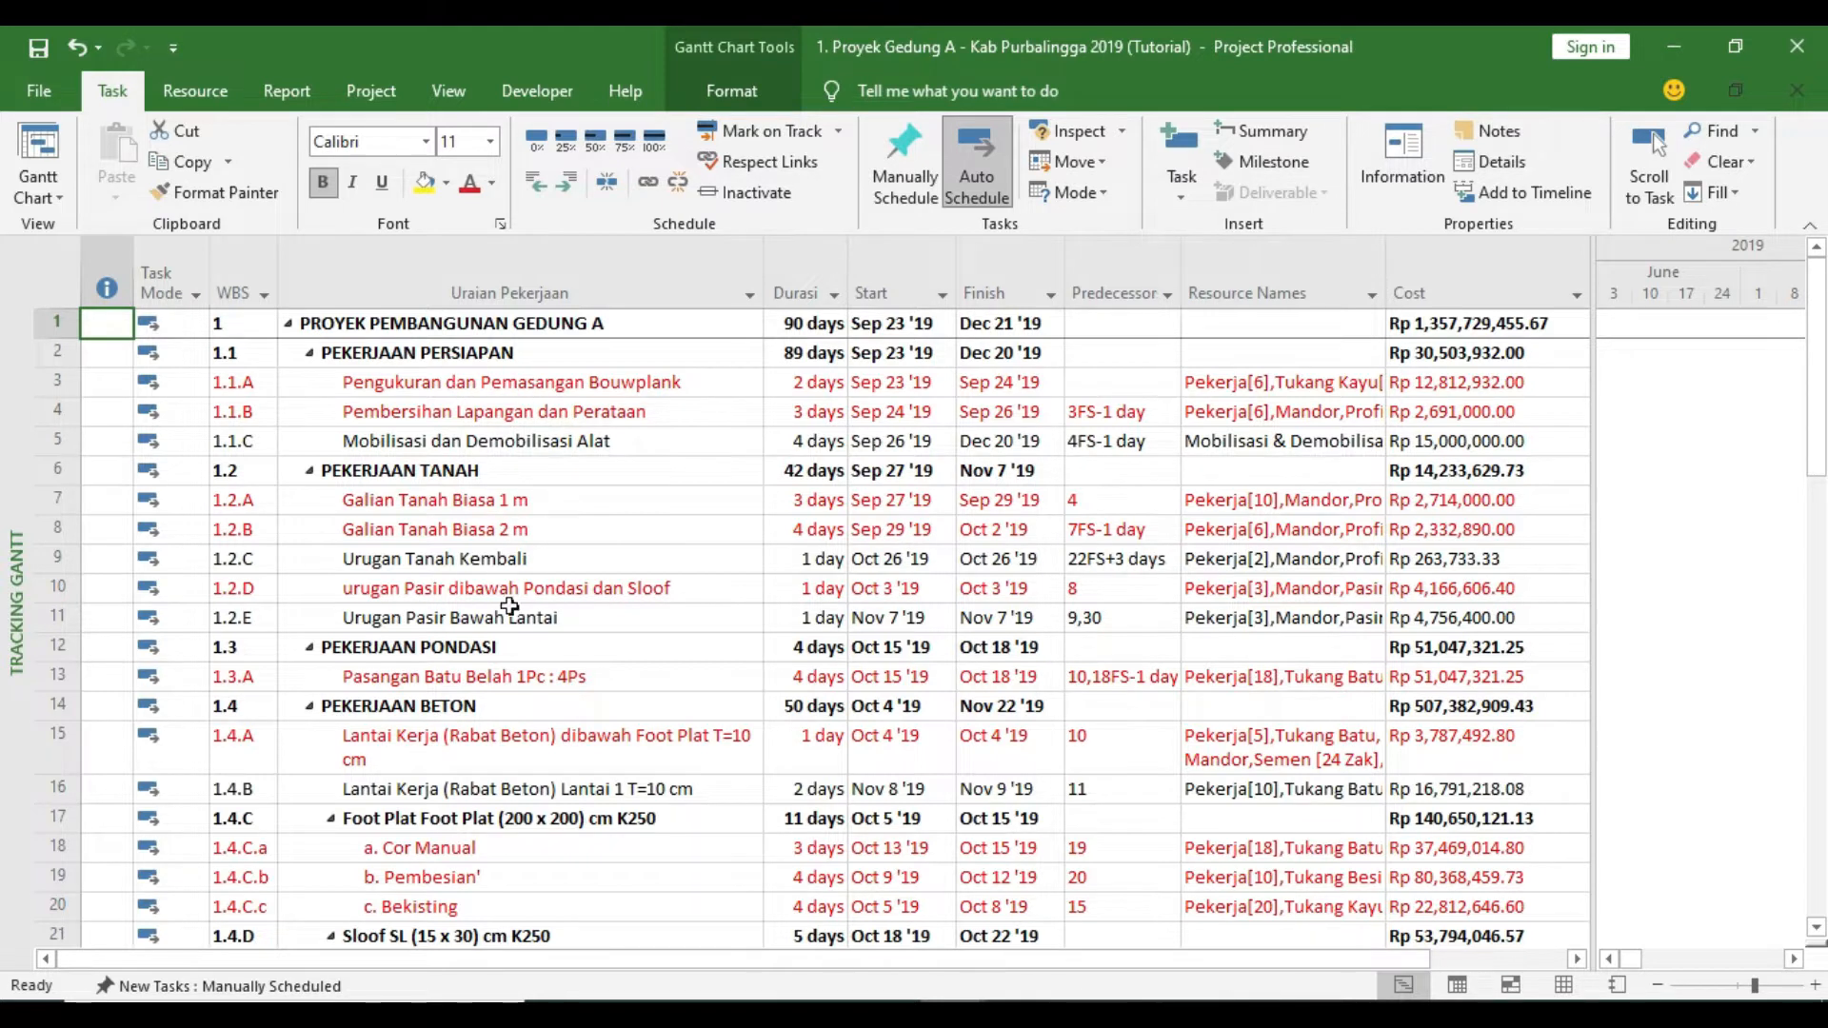
Show the finished project's Resource Sheet view and look through its work, material and cost resources with their rates
scroll(508, 600, "down", 1)
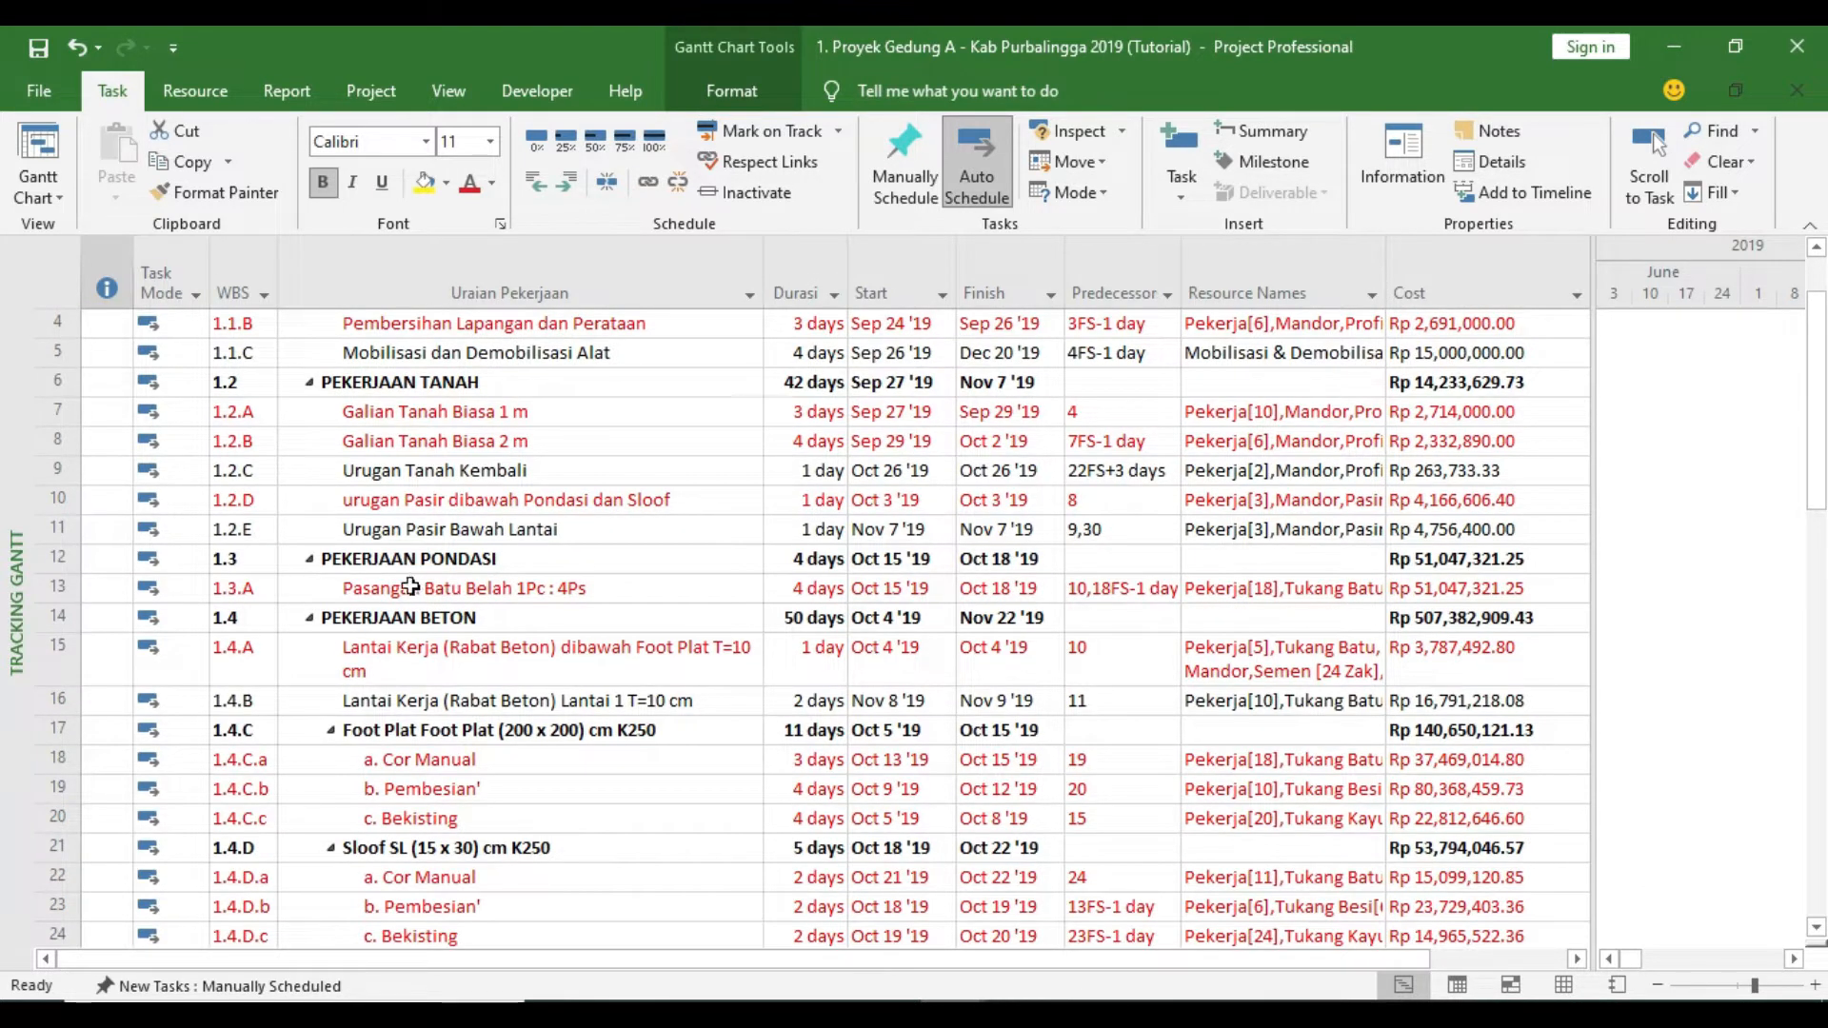
left_click(61, 197)
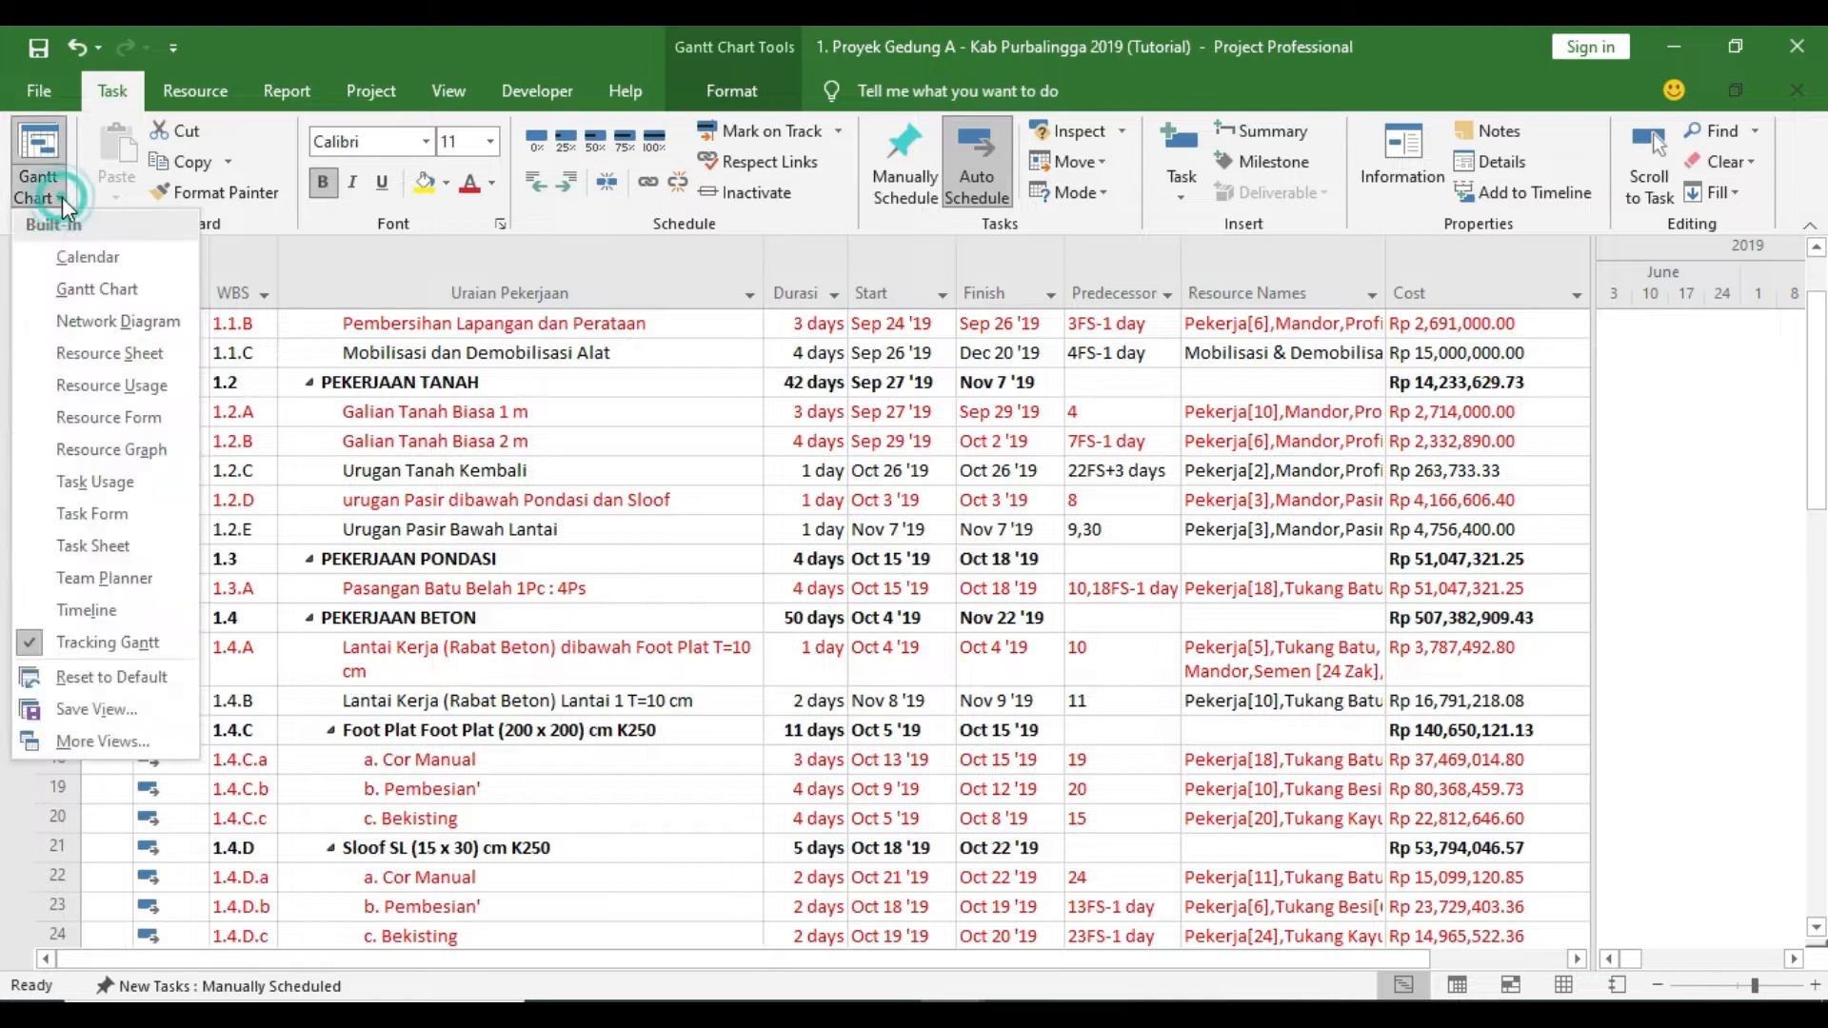
left_click(76, 355)
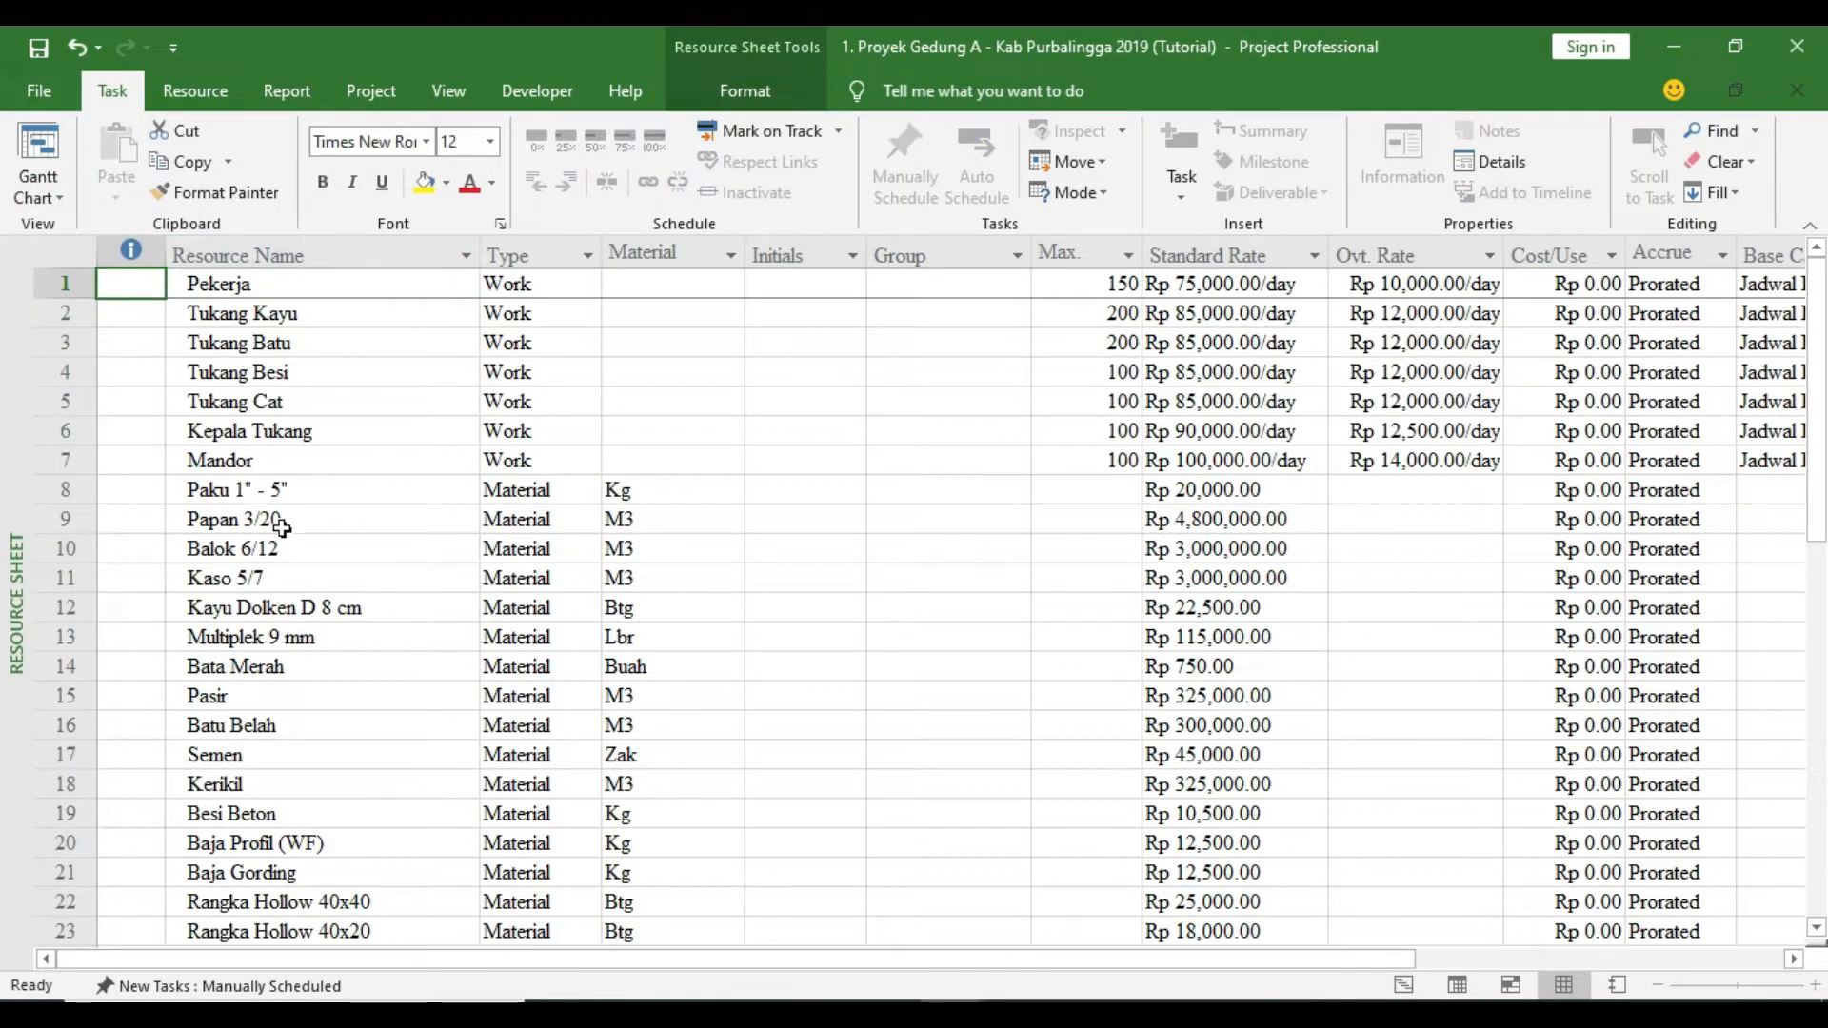
scroll(343, 514, "down", 3)
scroll(342, 518, "up", 3)
scroll(297, 381, "down", 2)
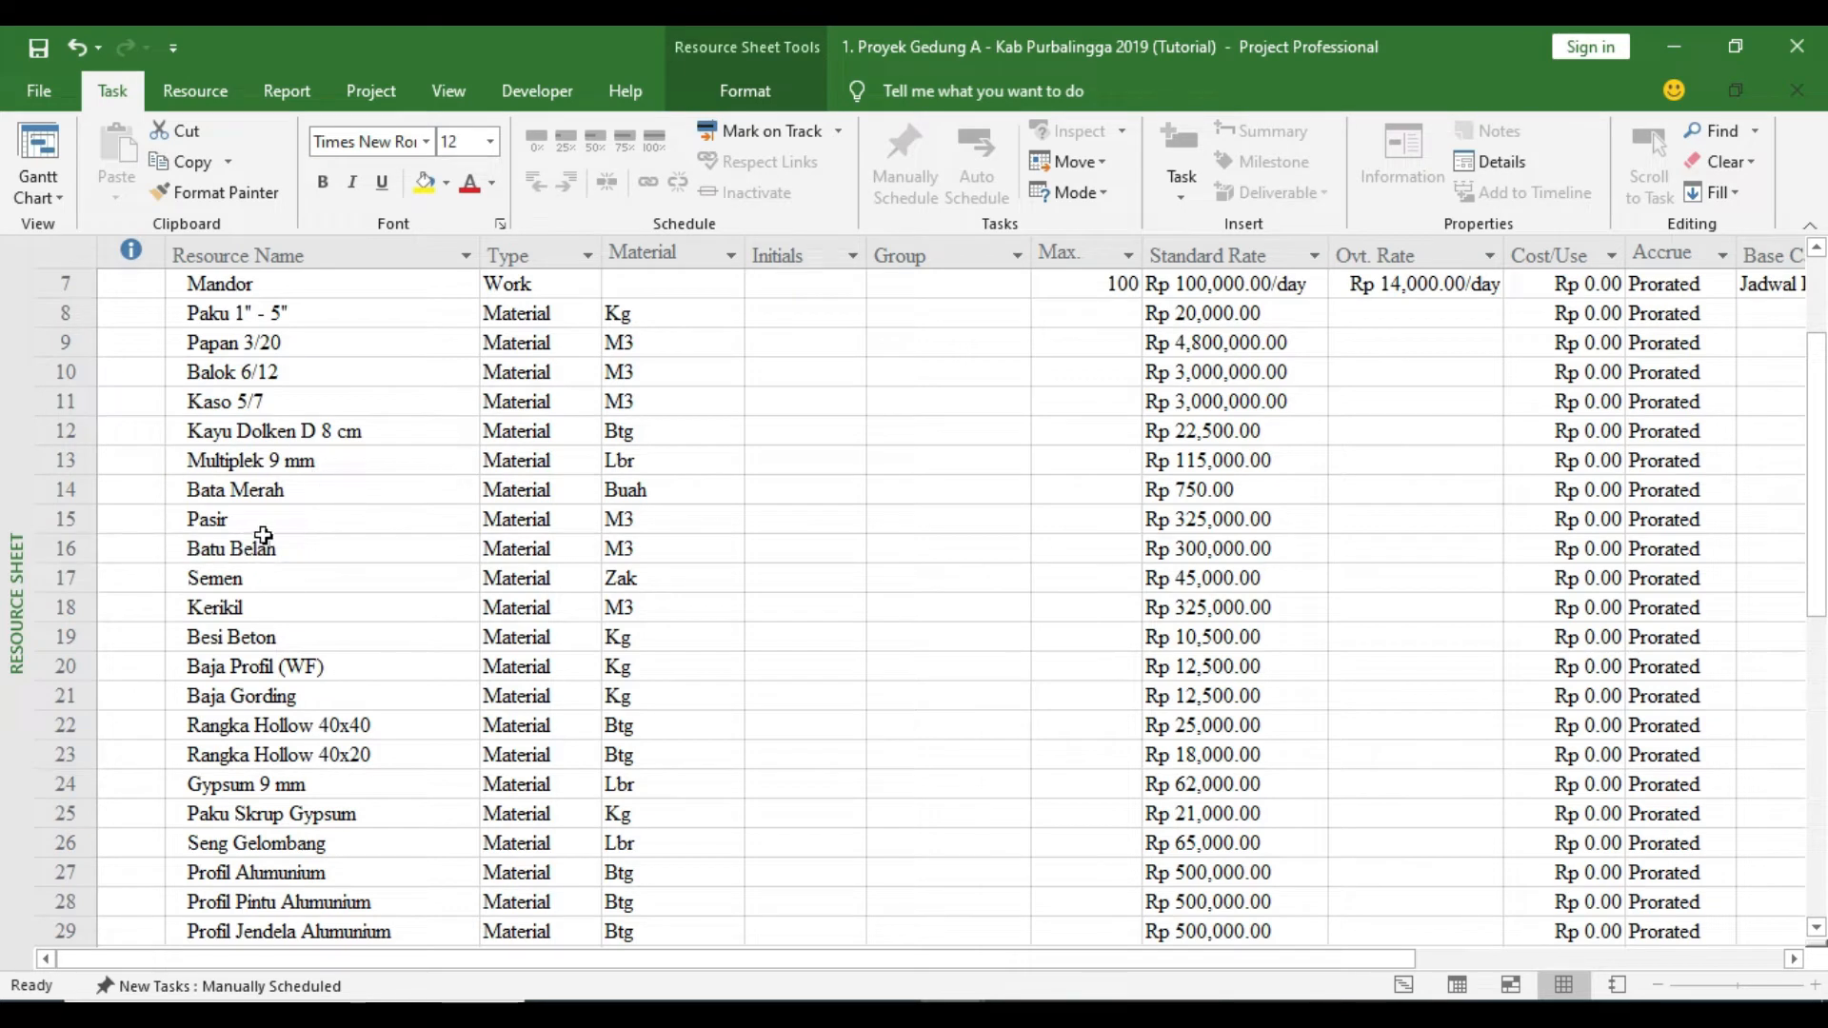
scroll(263, 535, "down", 10)
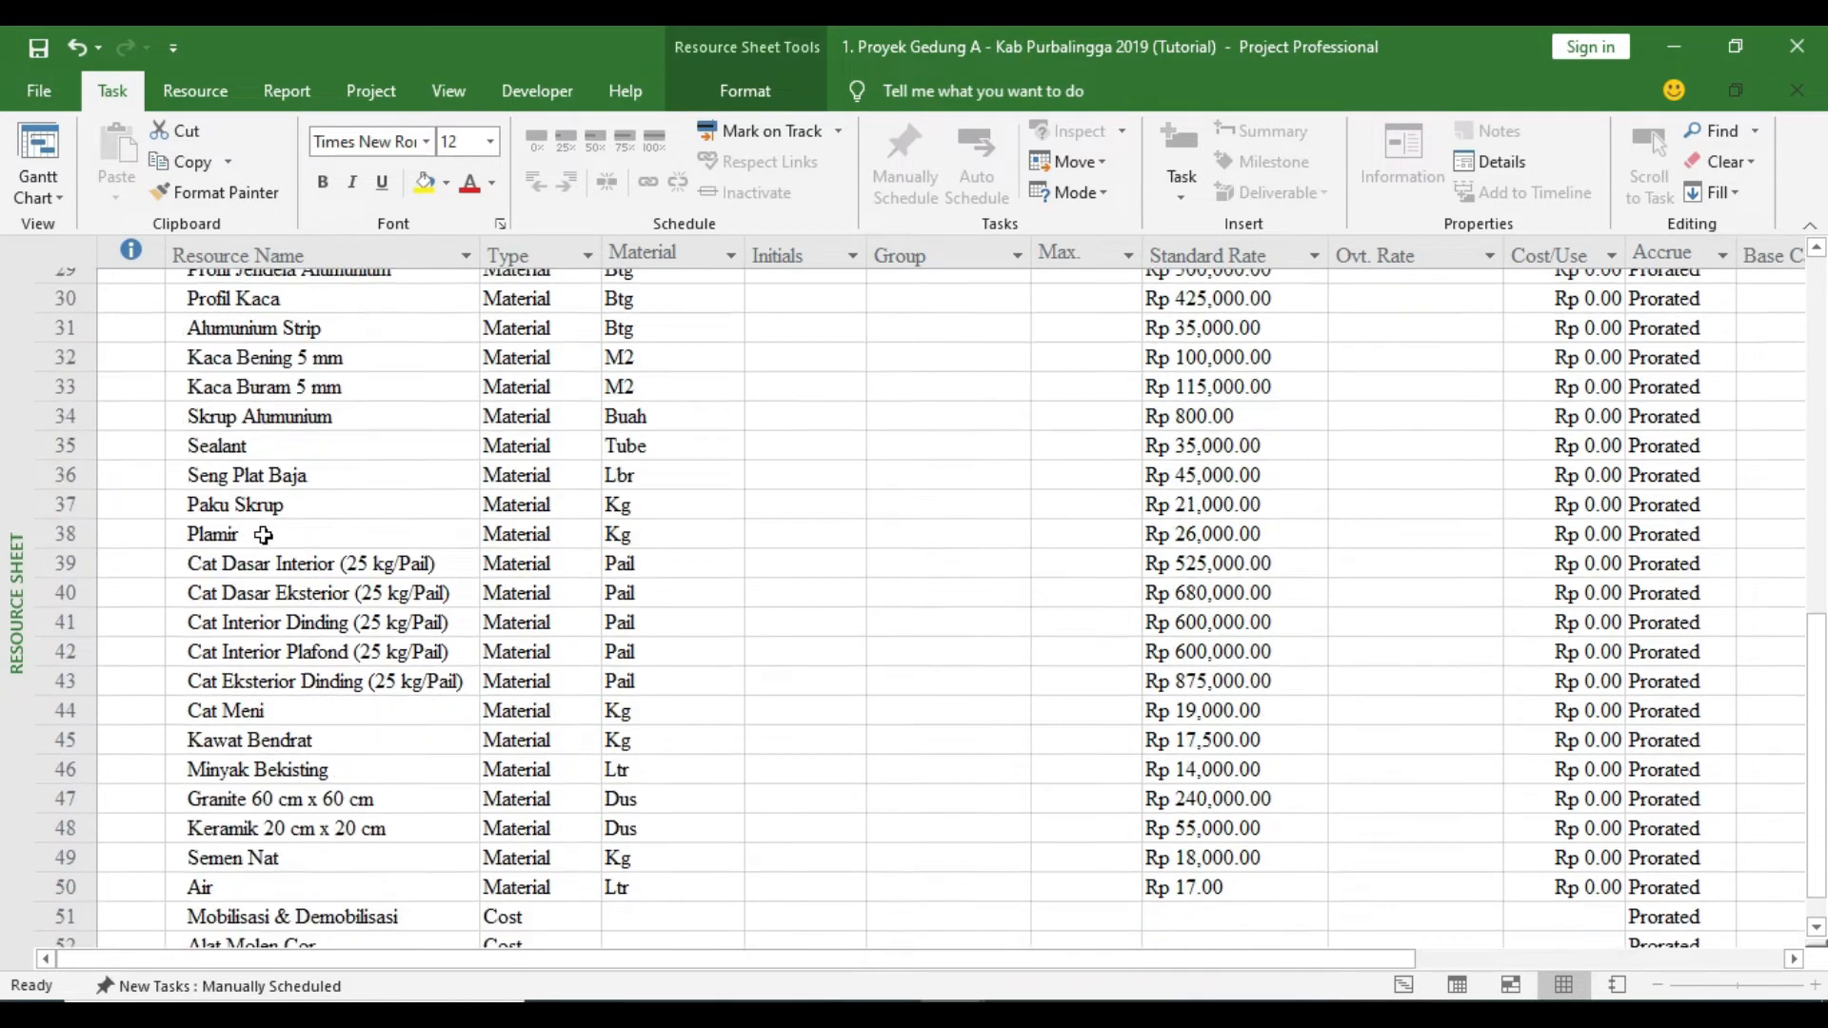
scroll(263, 535, "down", 1)
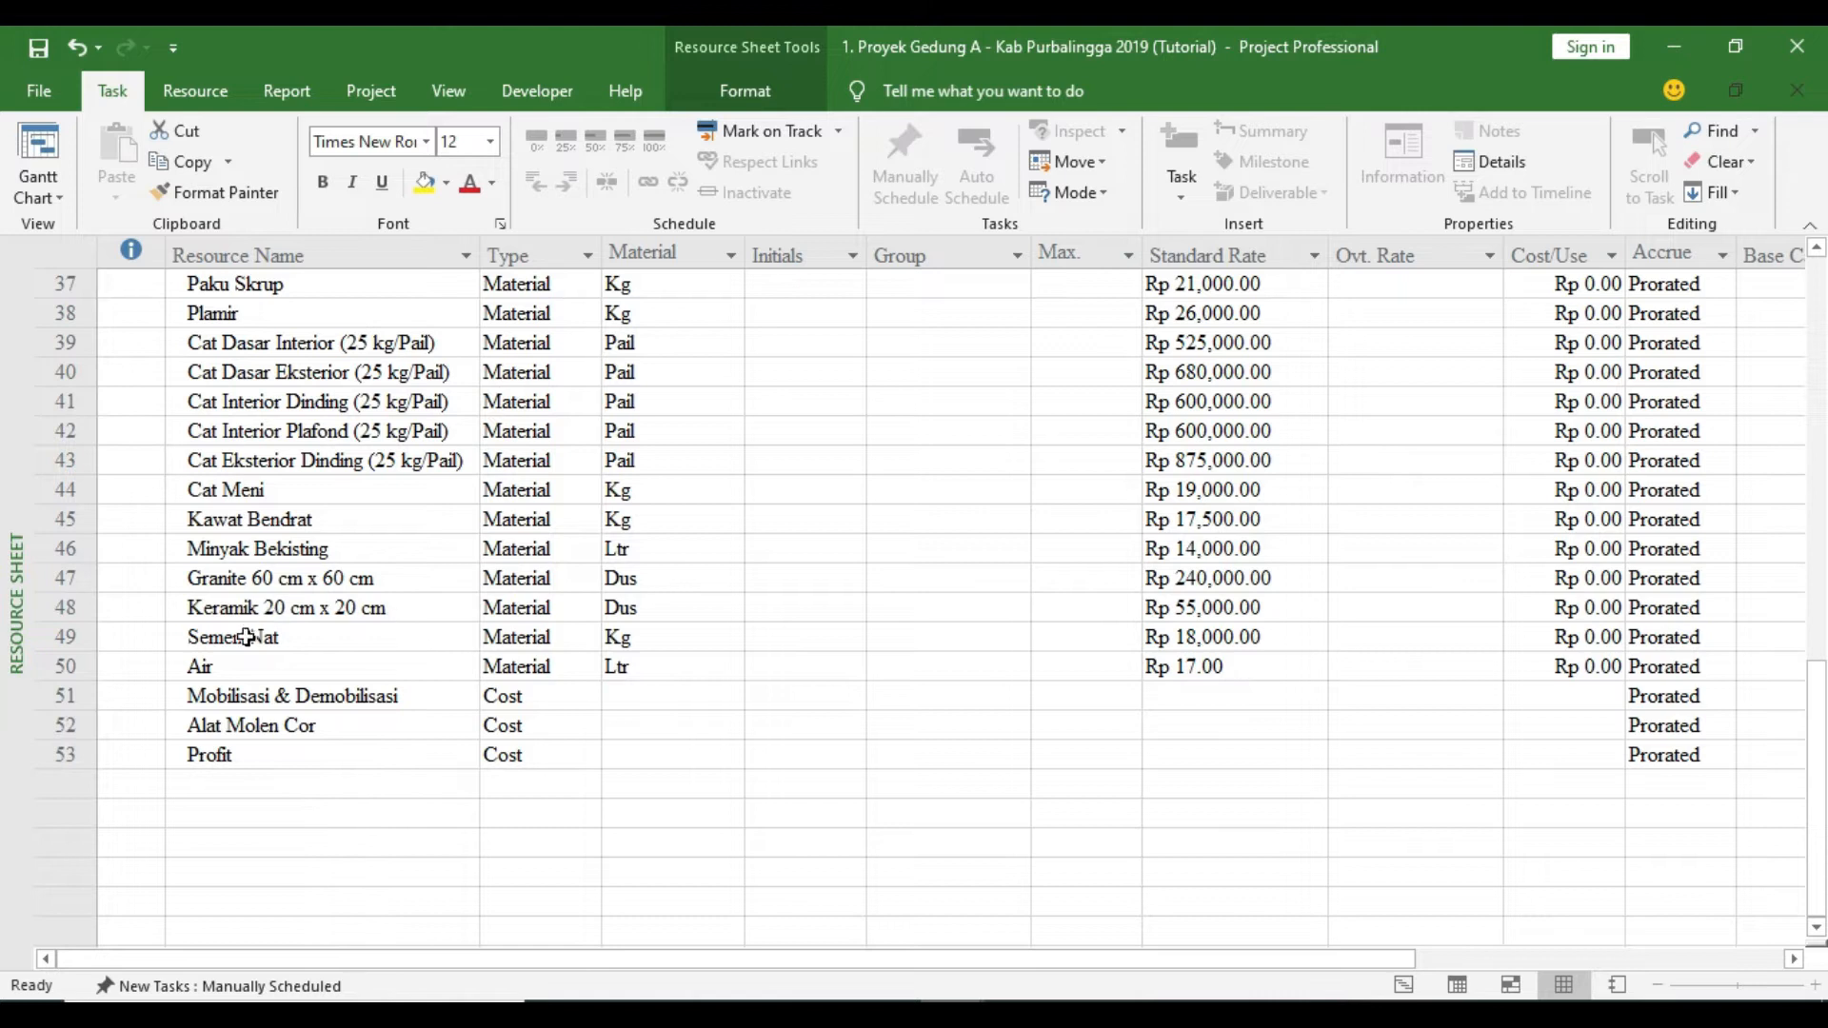
scroll(421, 686, "up", 12)
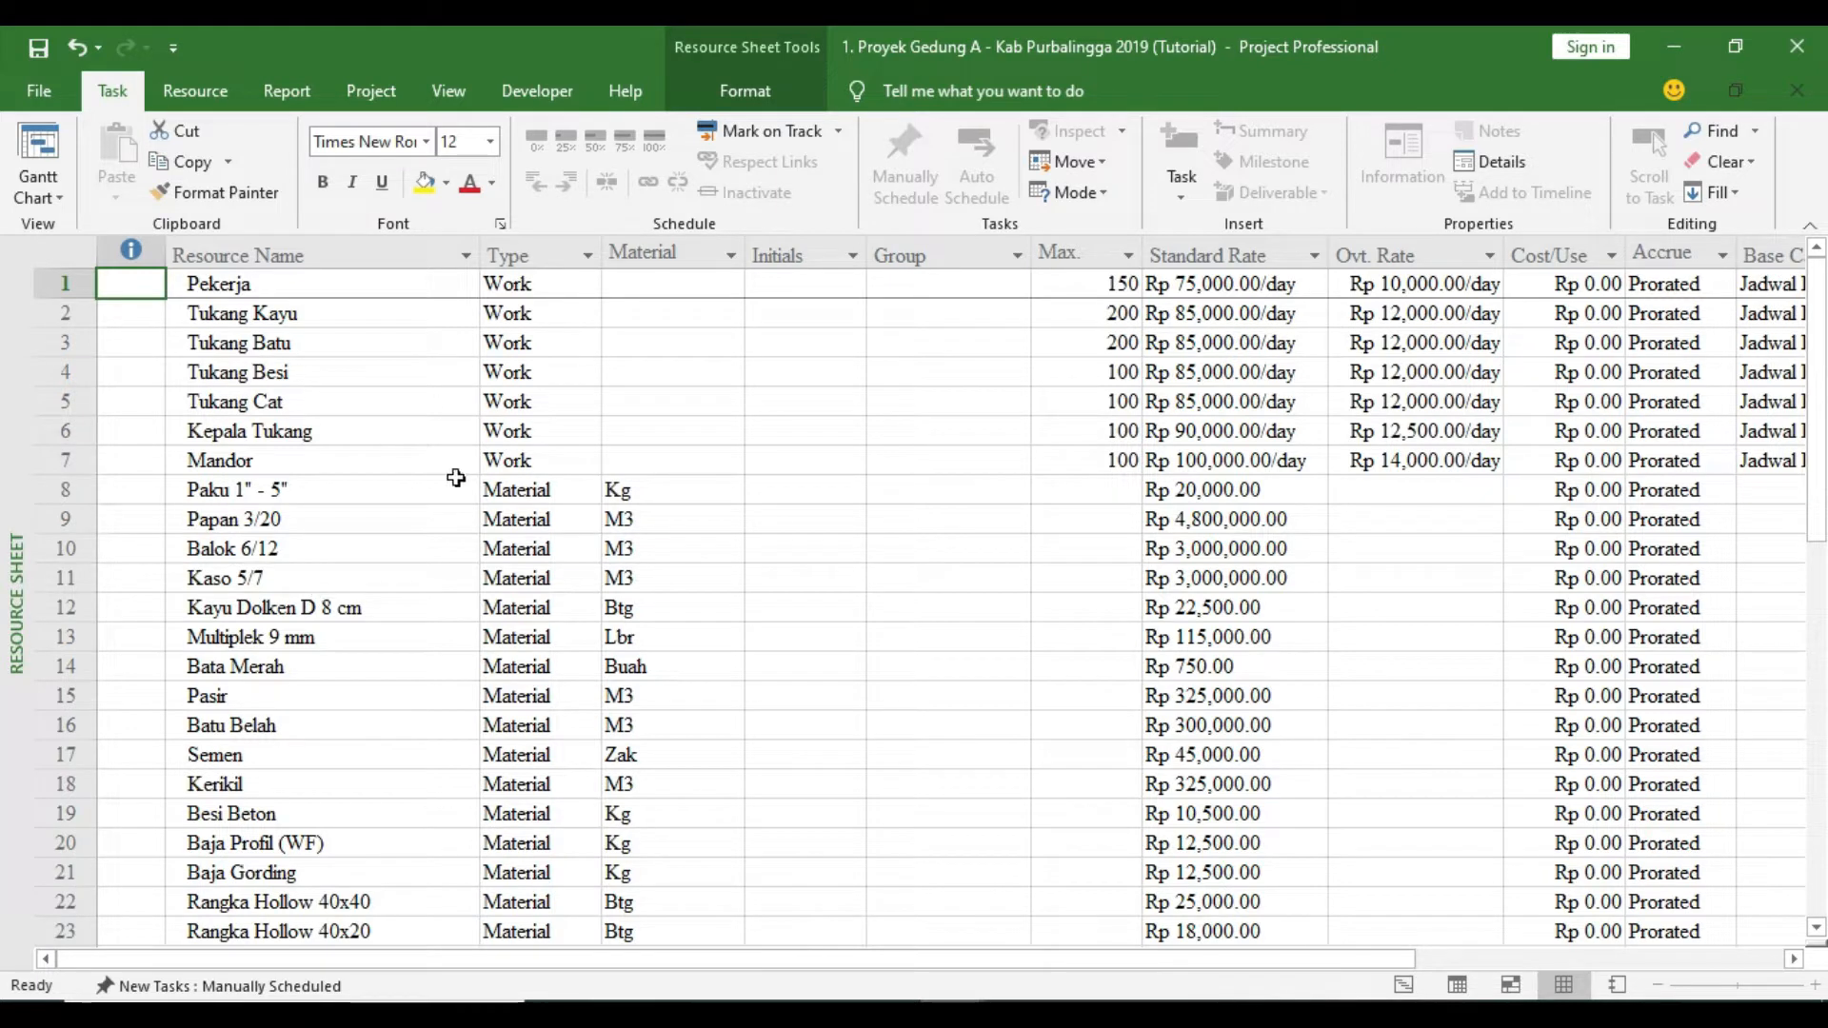
Check the Cost column in the Tracking Gantt view and return to the Resource Sheet view
left_click(42, 195)
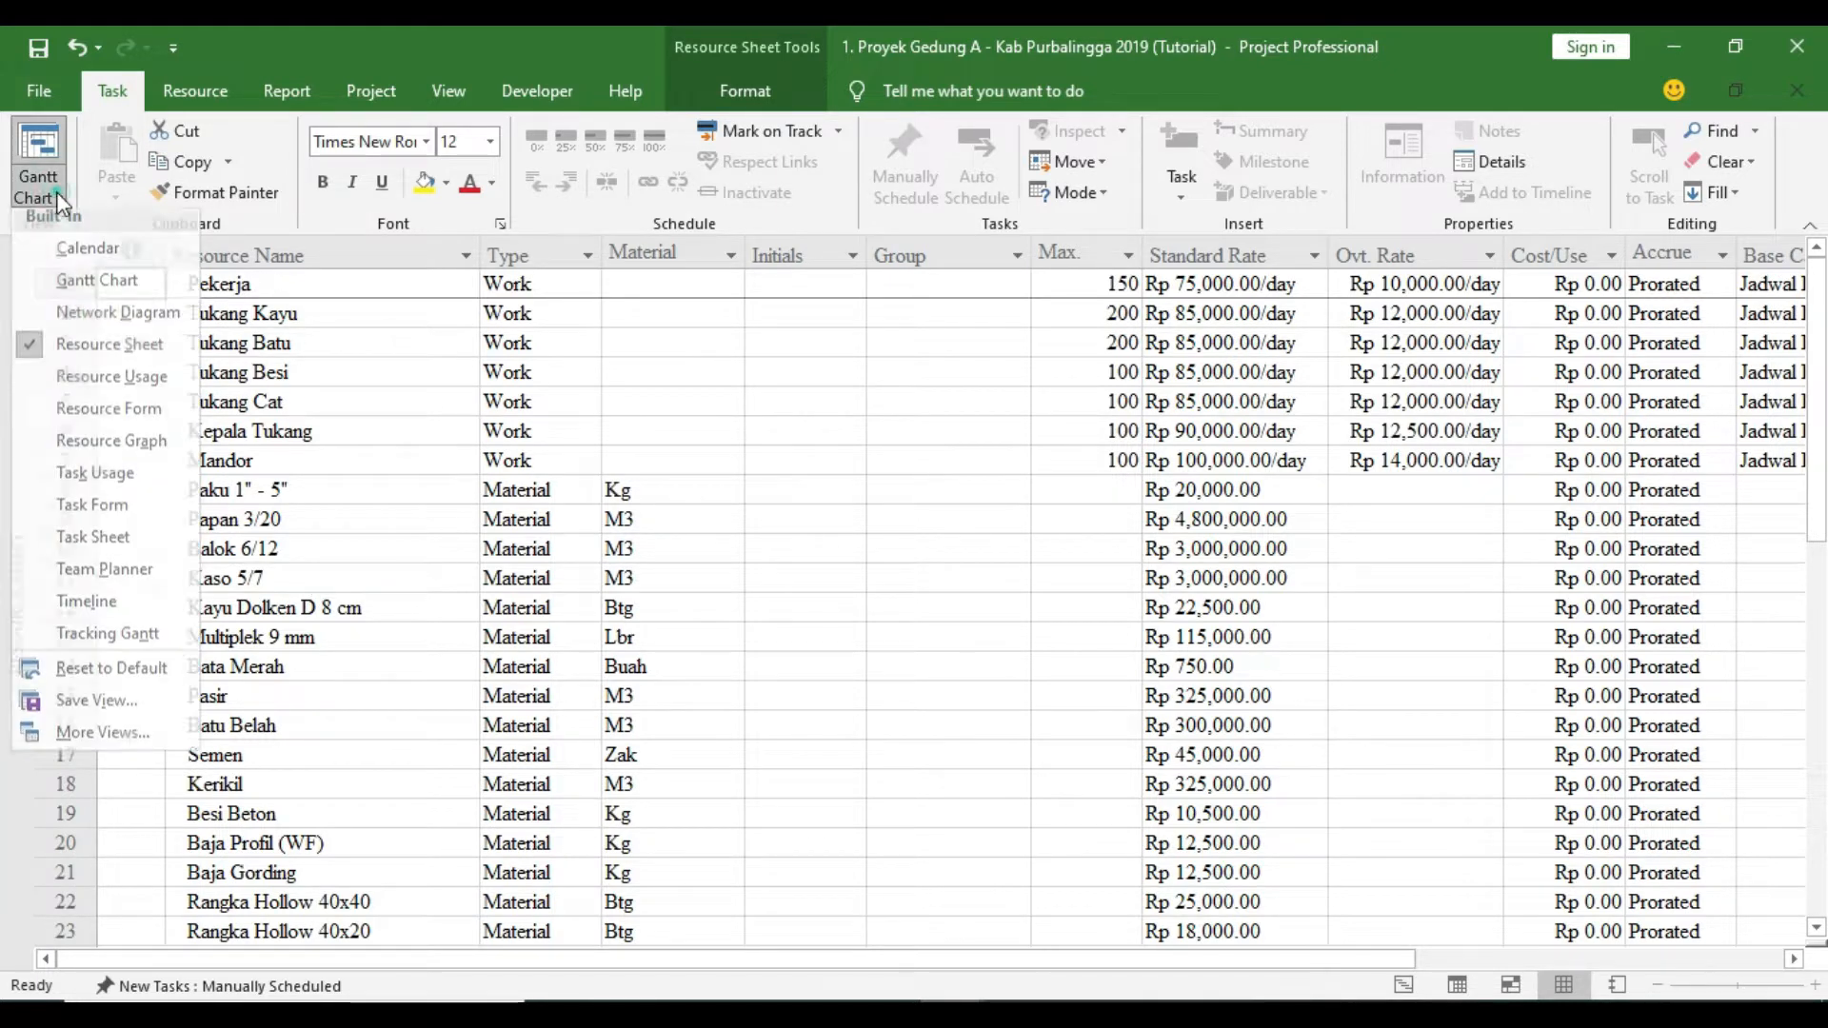
left_click(124, 644)
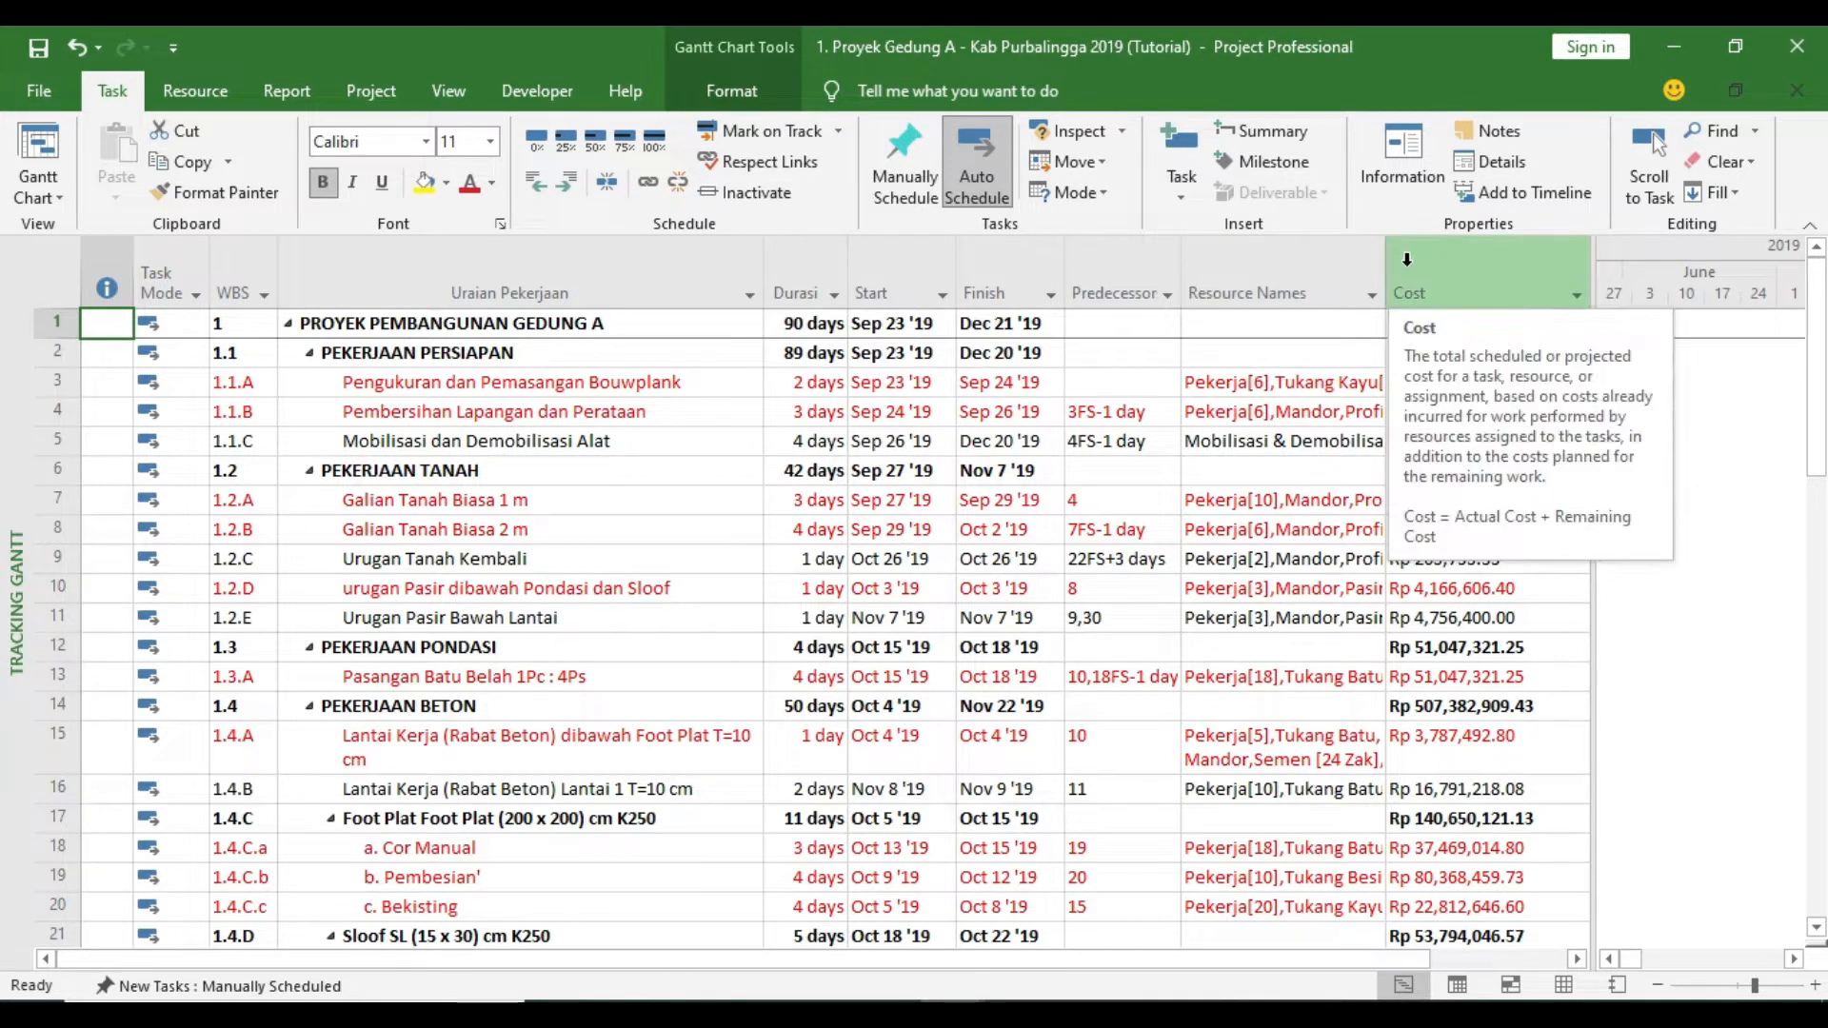
left_click(52, 198)
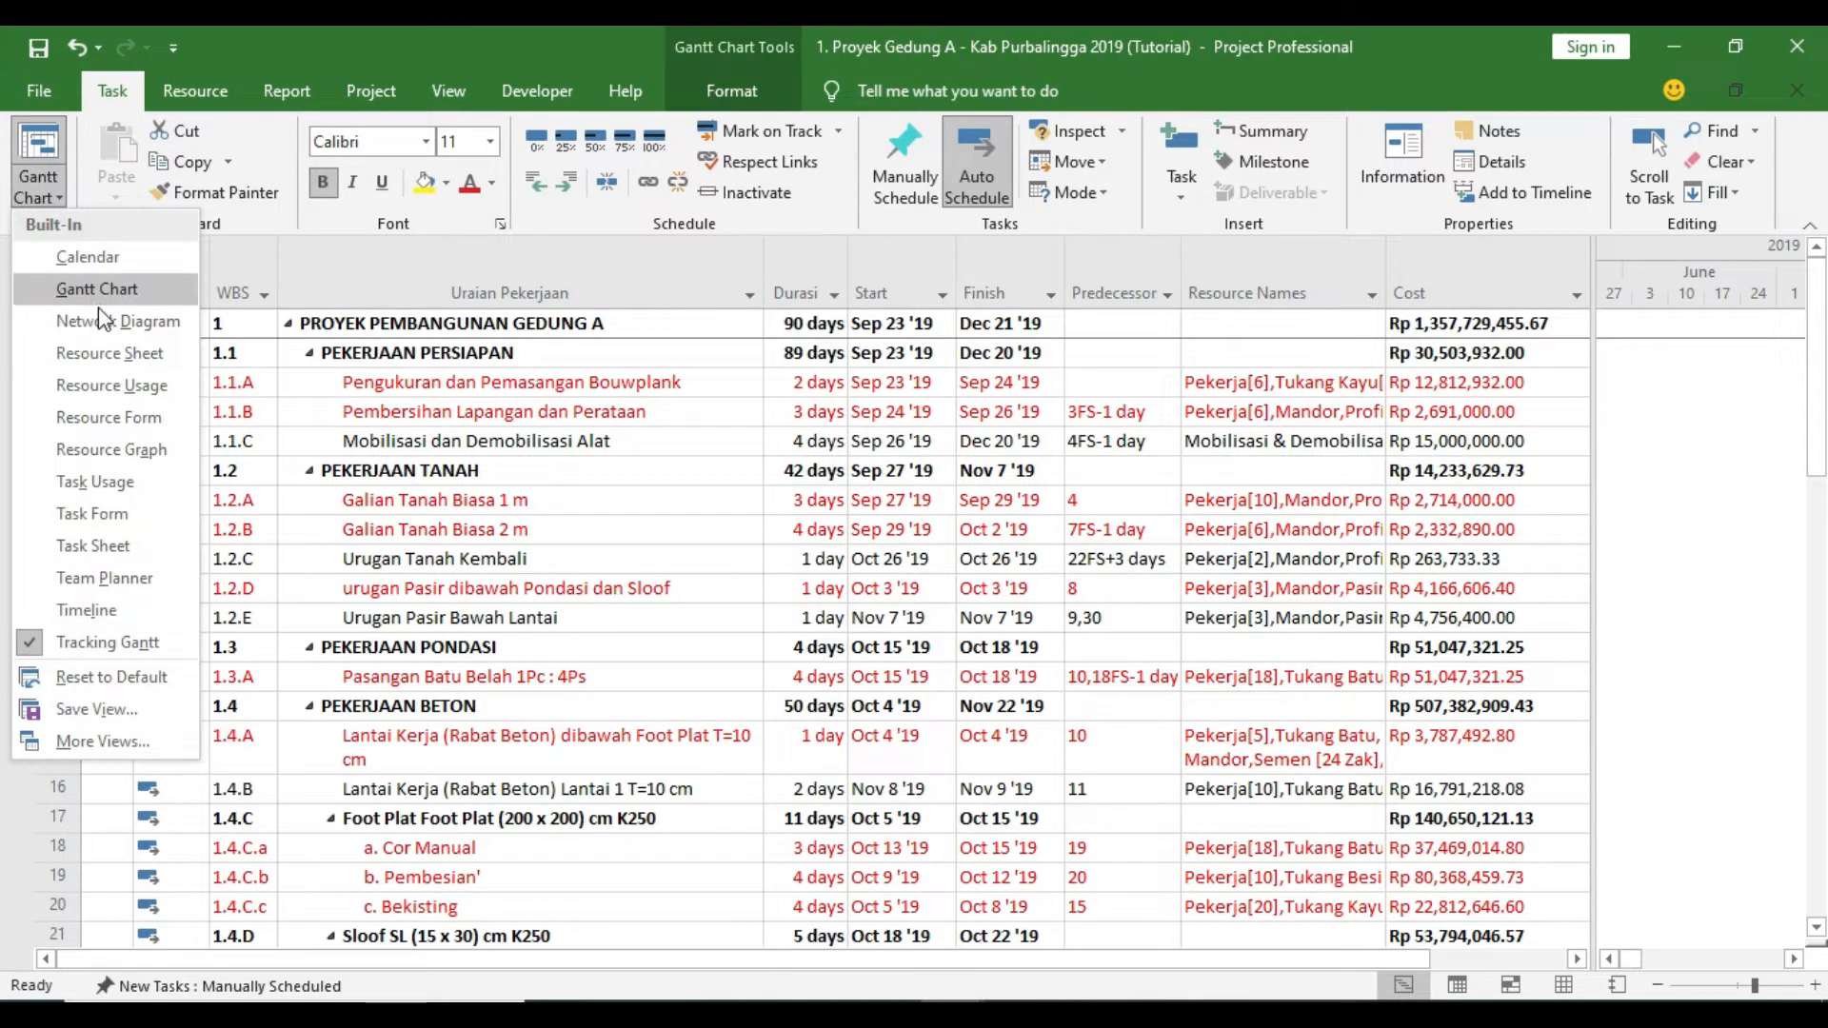
left_click(110, 353)
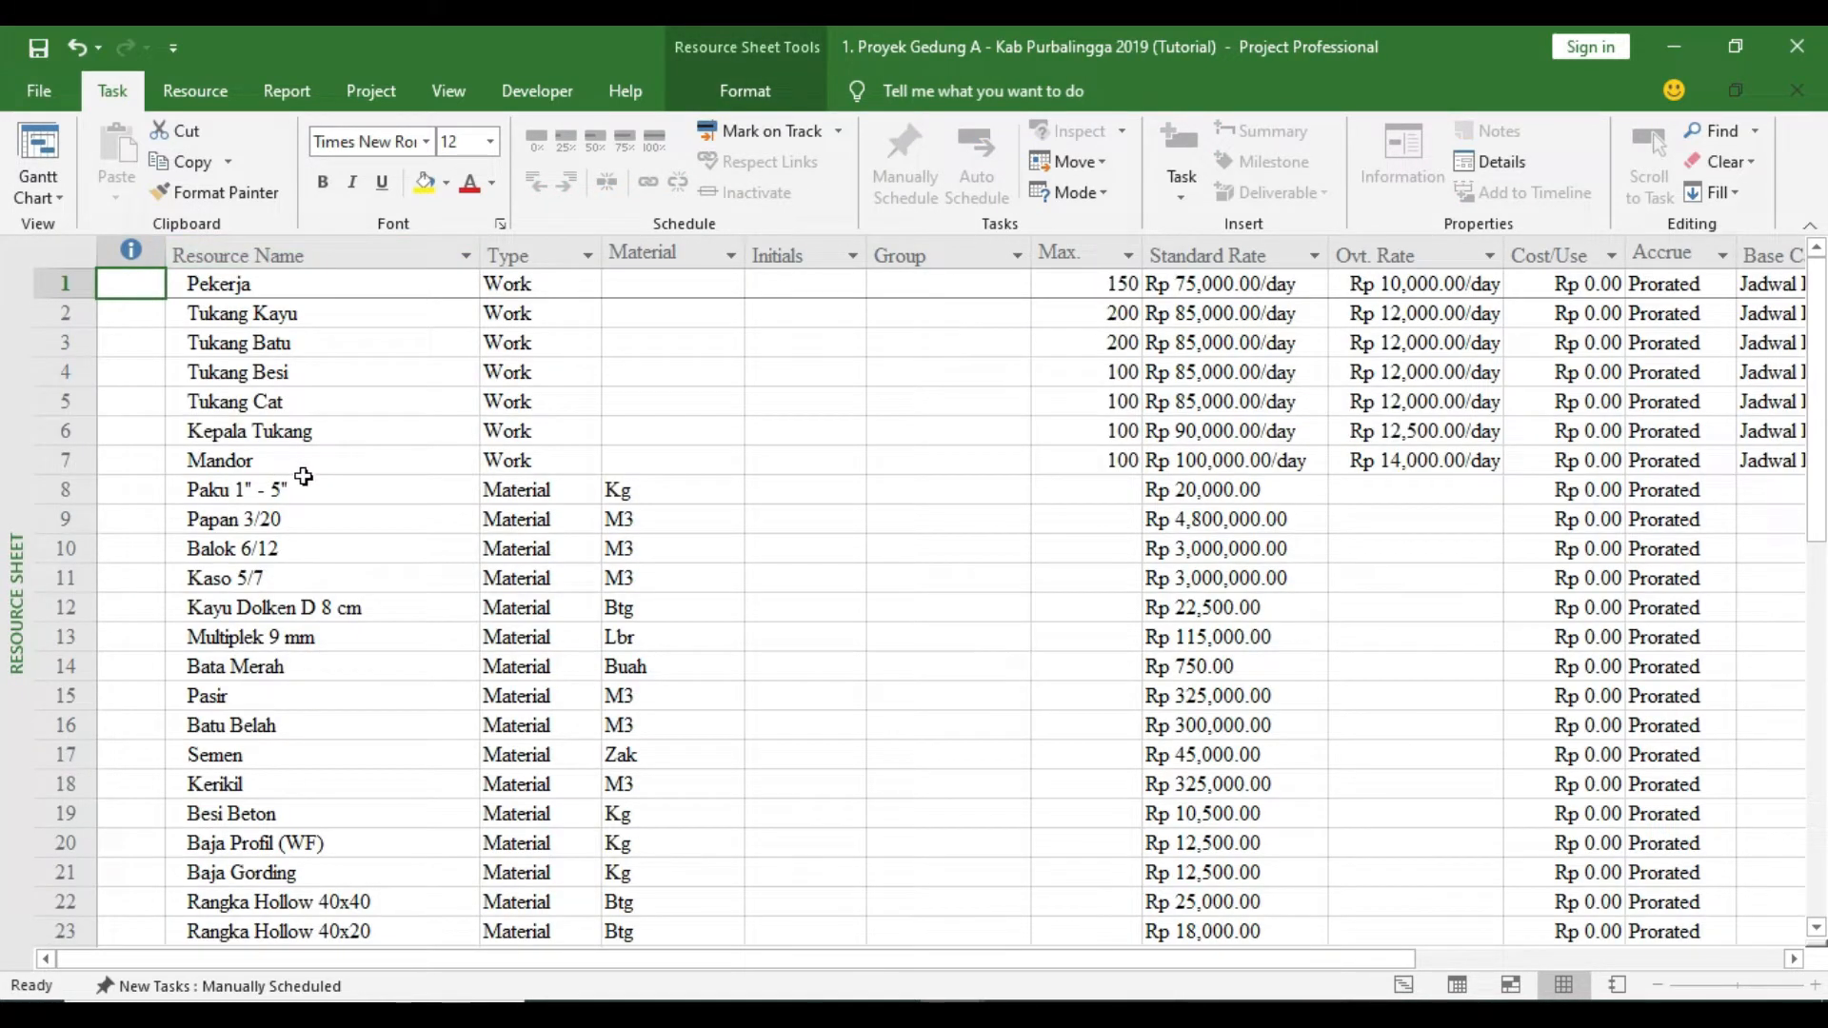
Switch to the Excel budget workbook and examine the RAB sheet and the RAP sheet's labour, material, equipment and profit columns
key("alt+Tab")
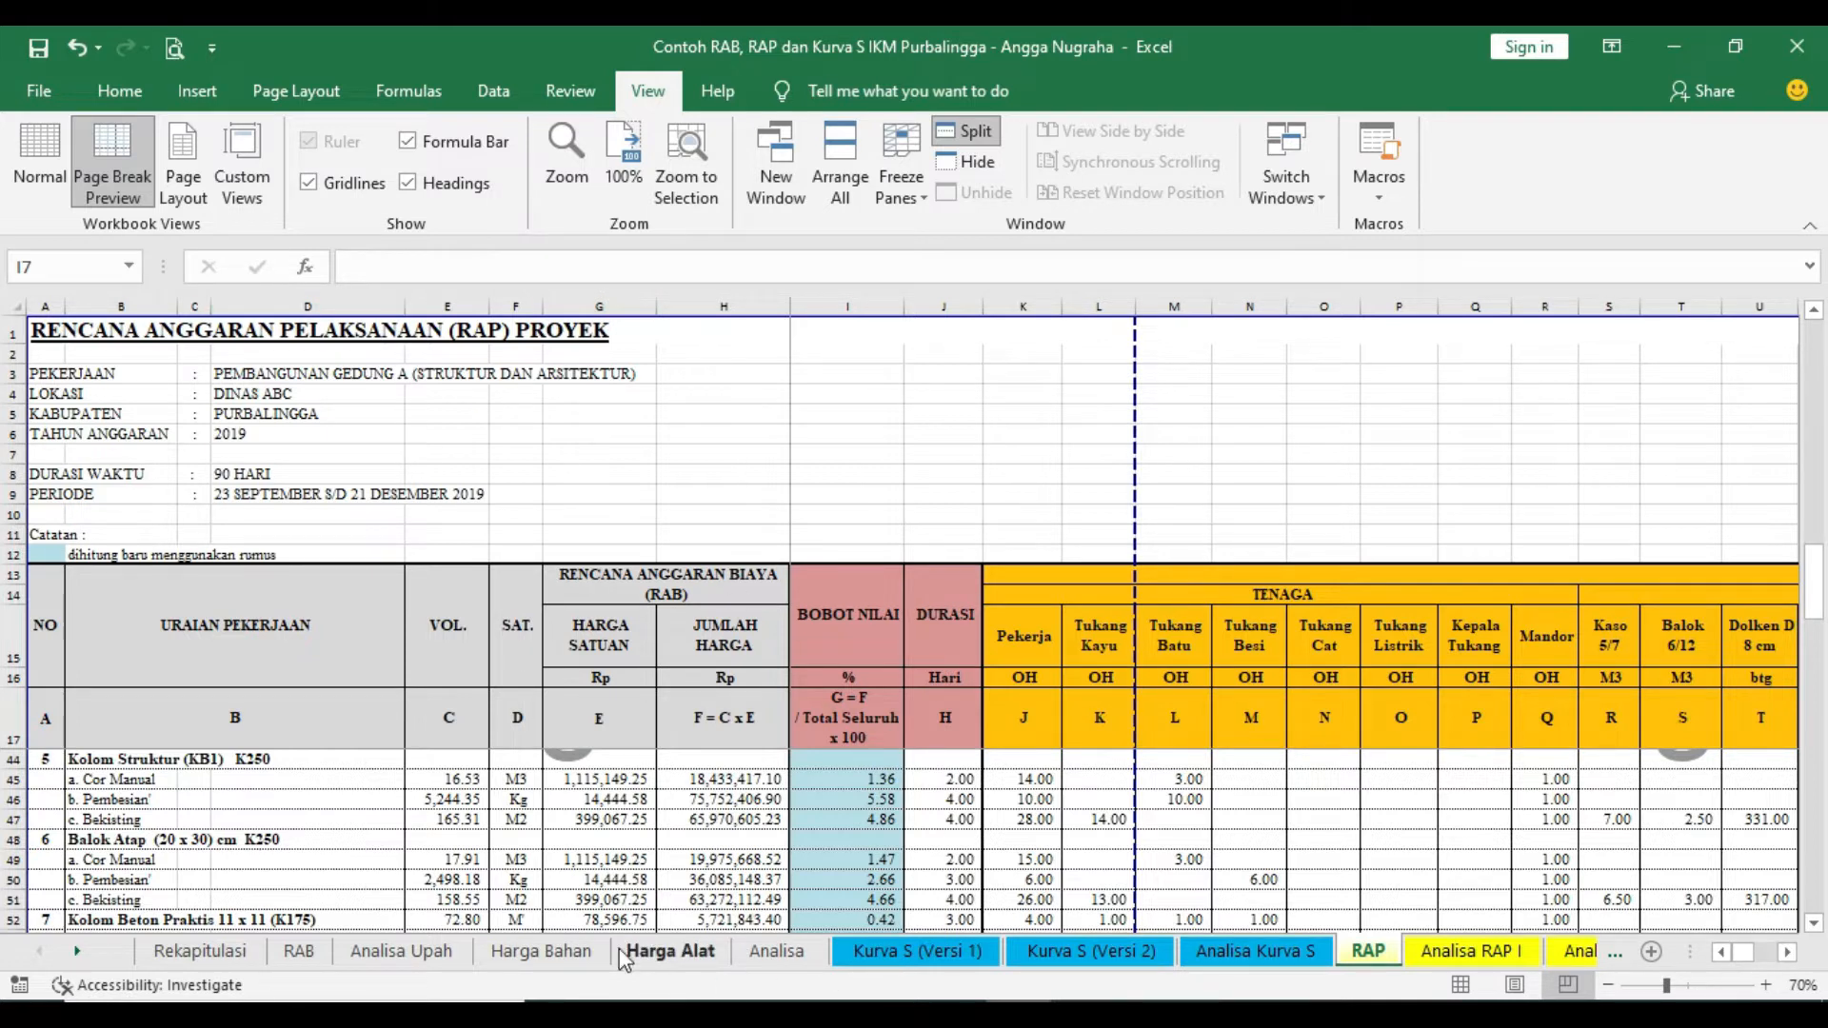
left_click(301, 950)
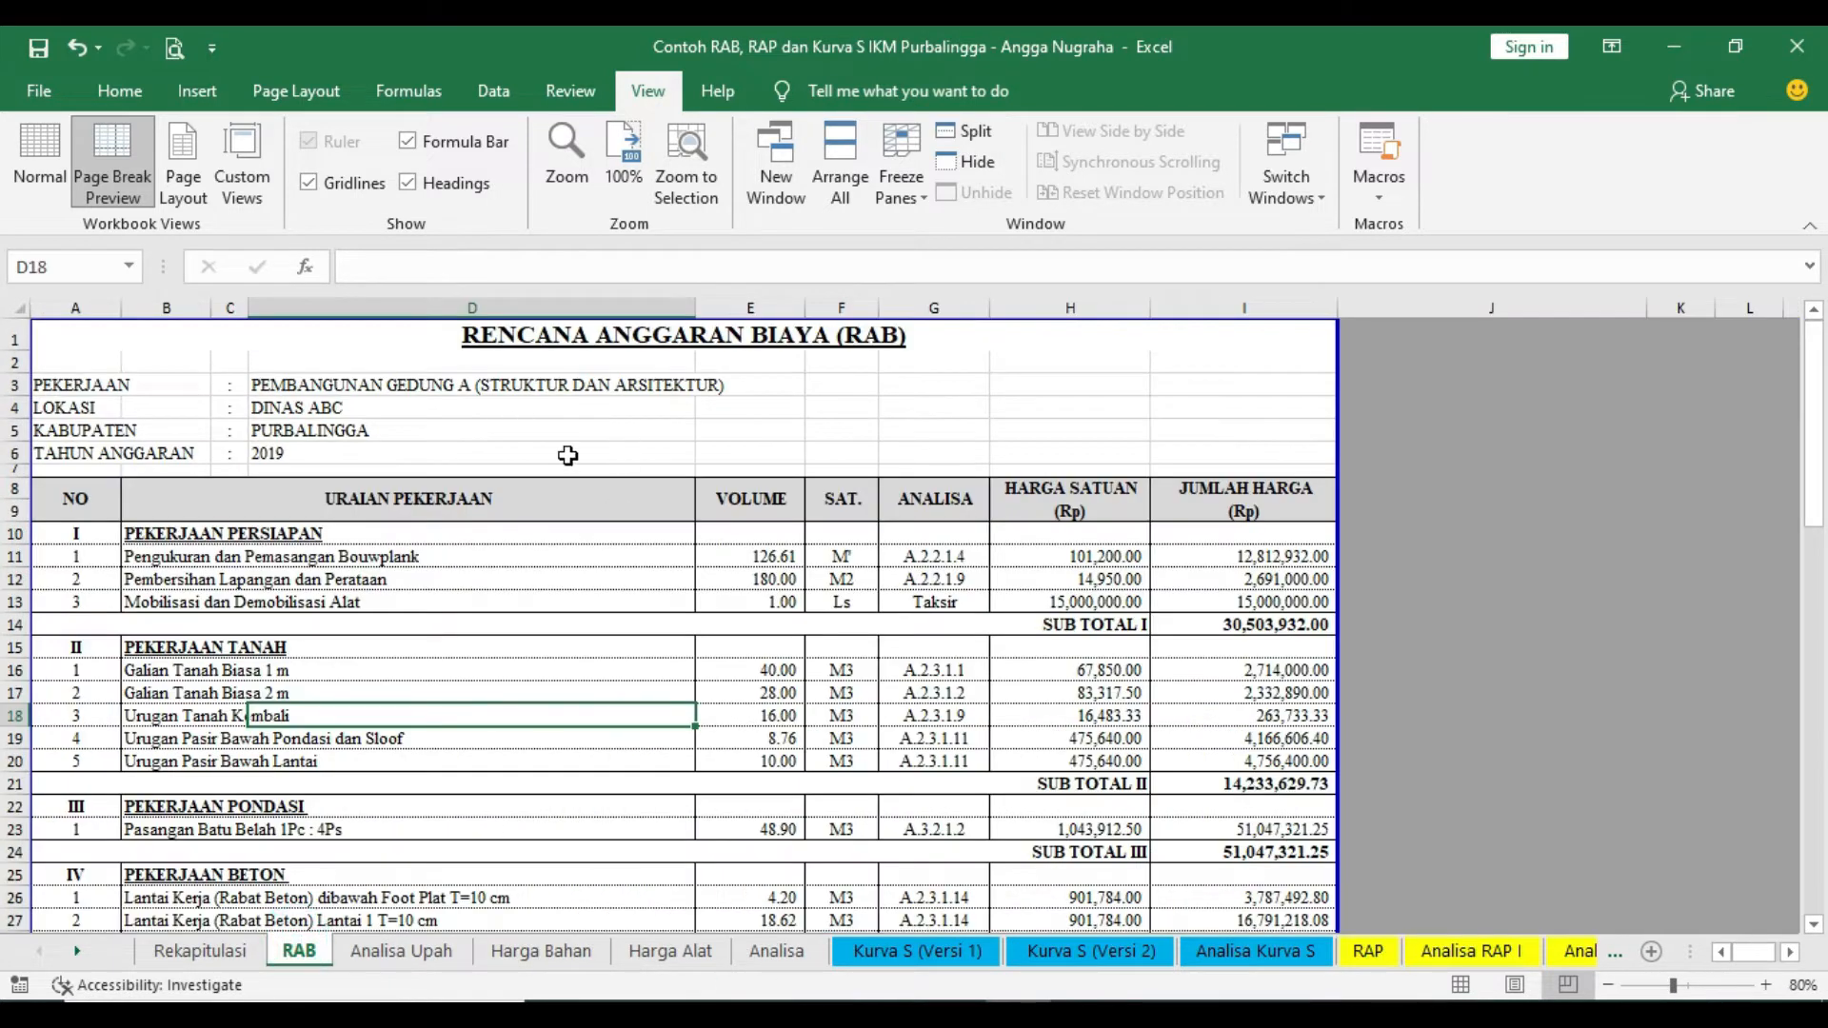
left_click(1369, 950)
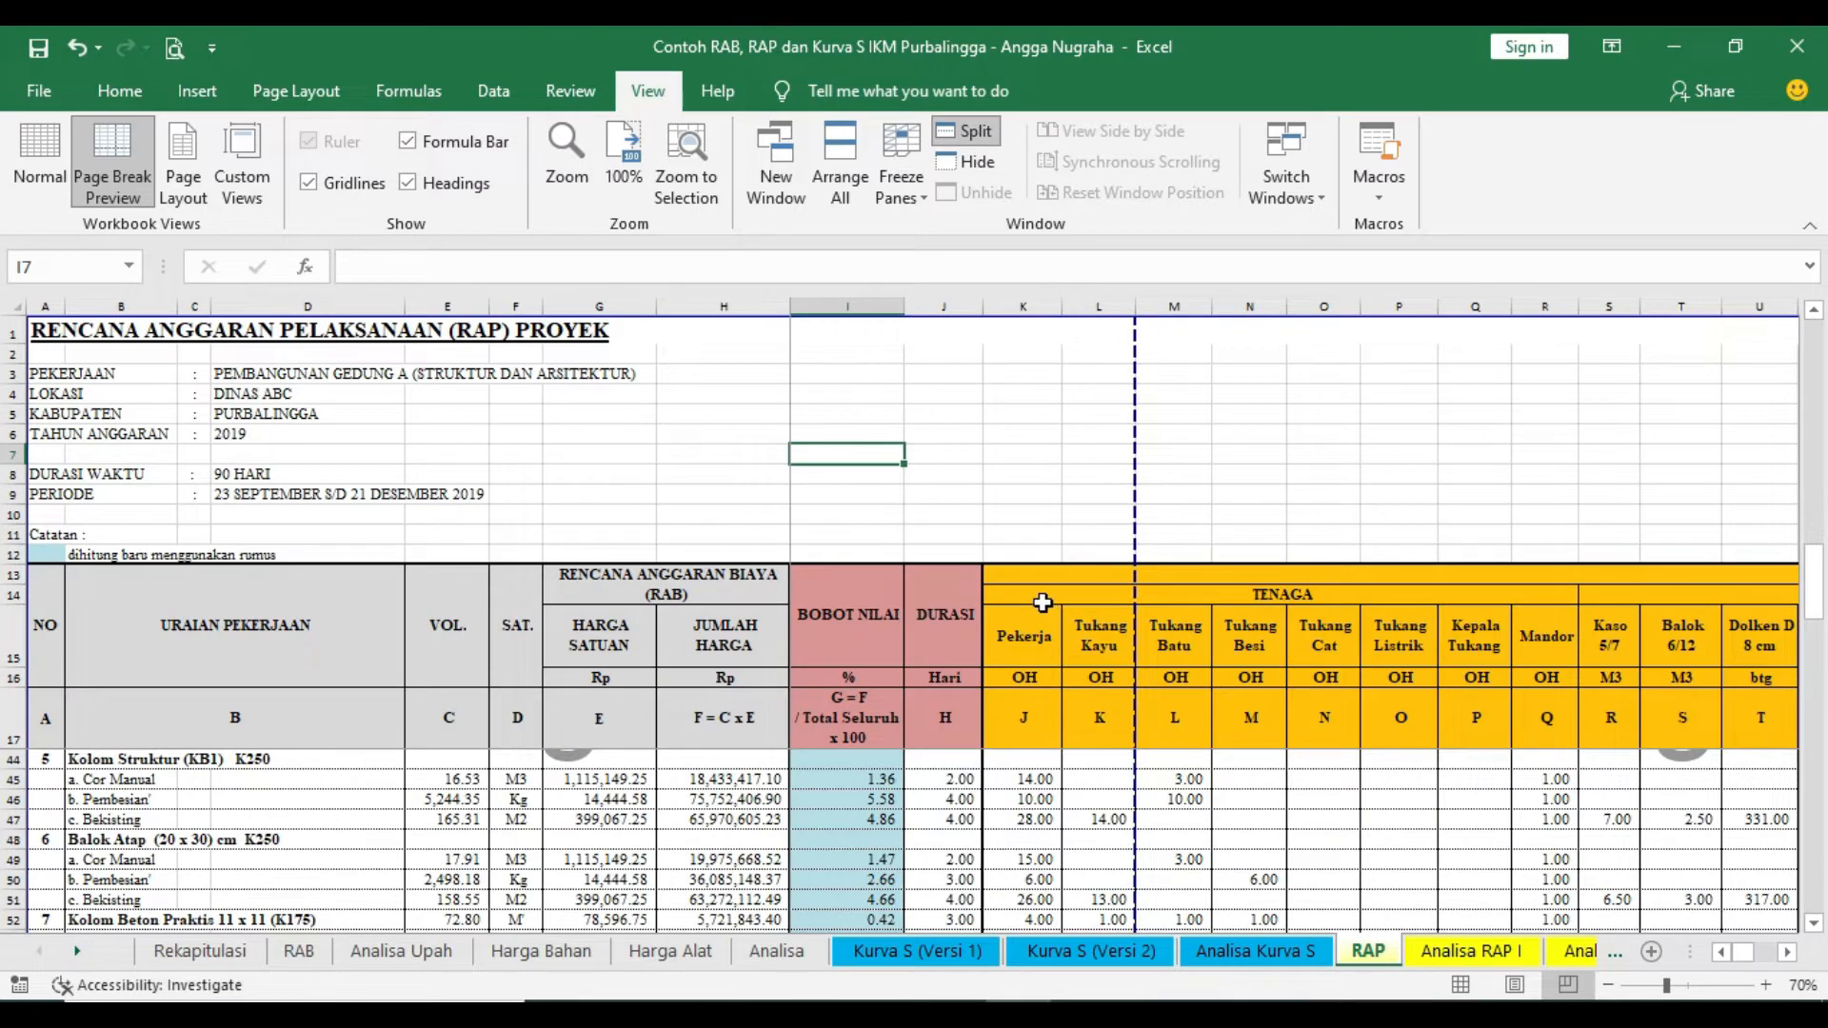
scroll(1028, 600, "down", 1)
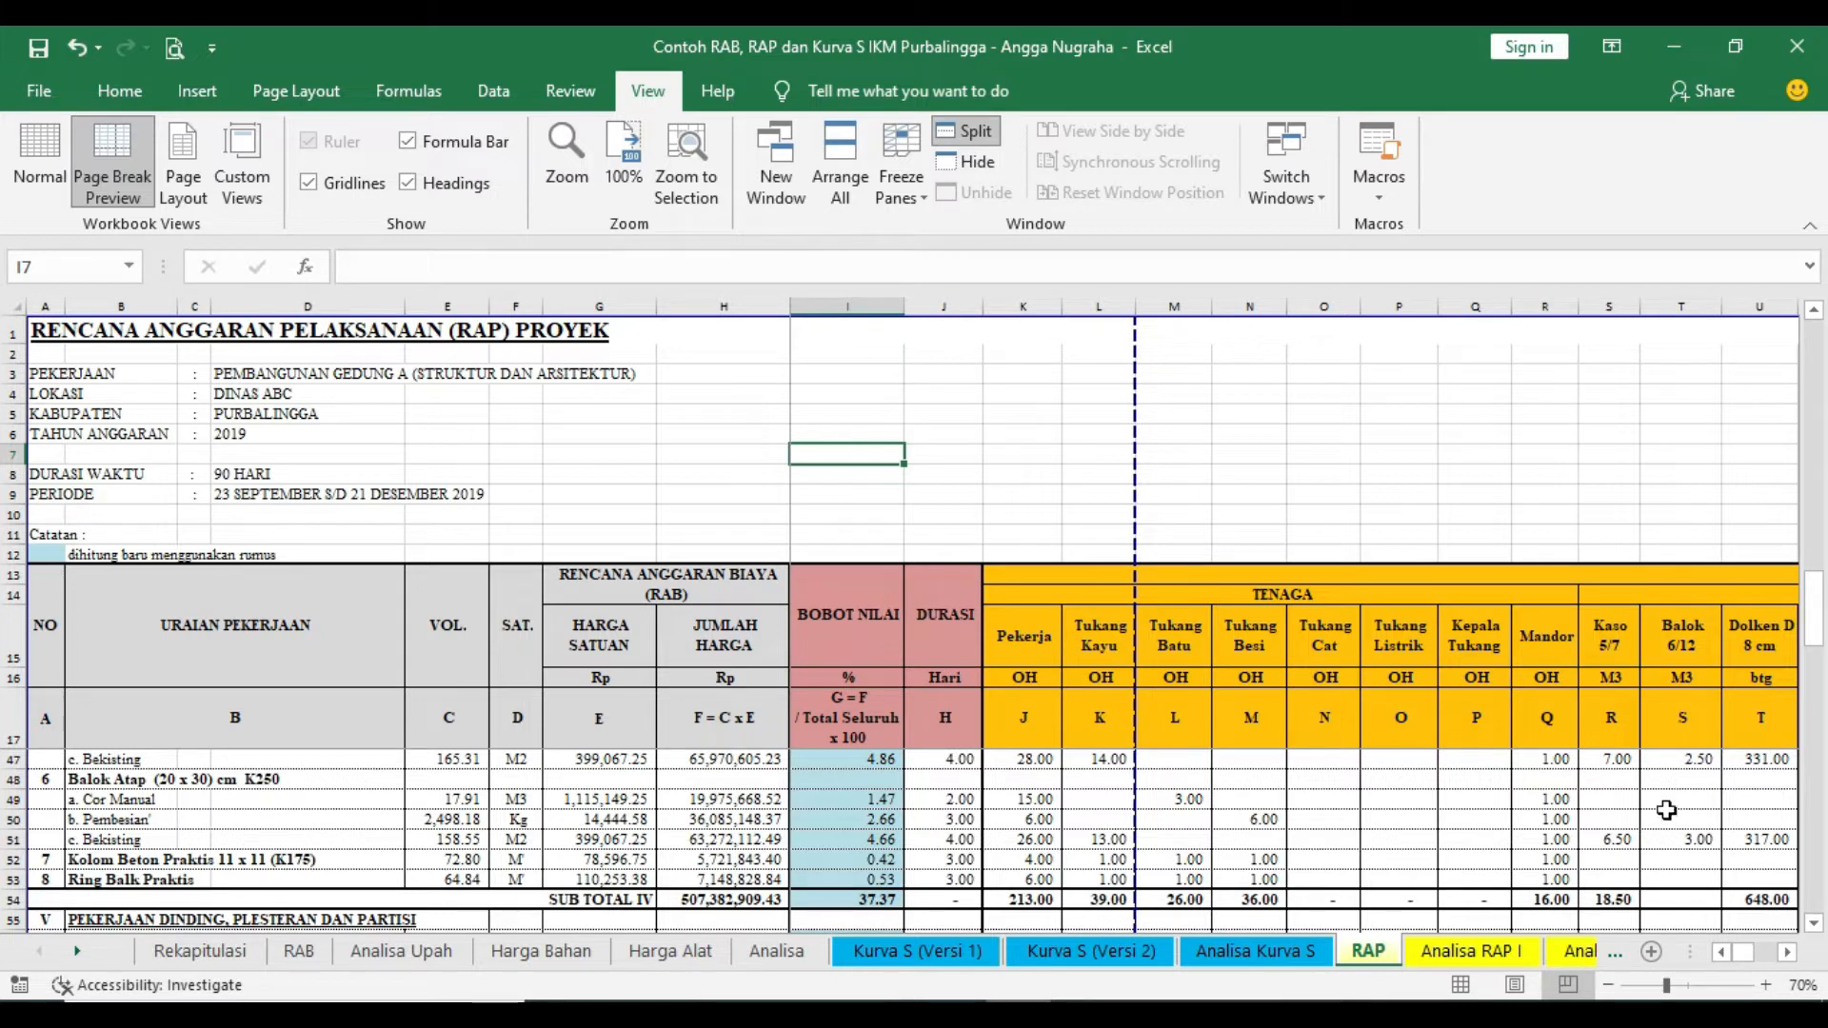
scroll(1793, 961, "right", 8)
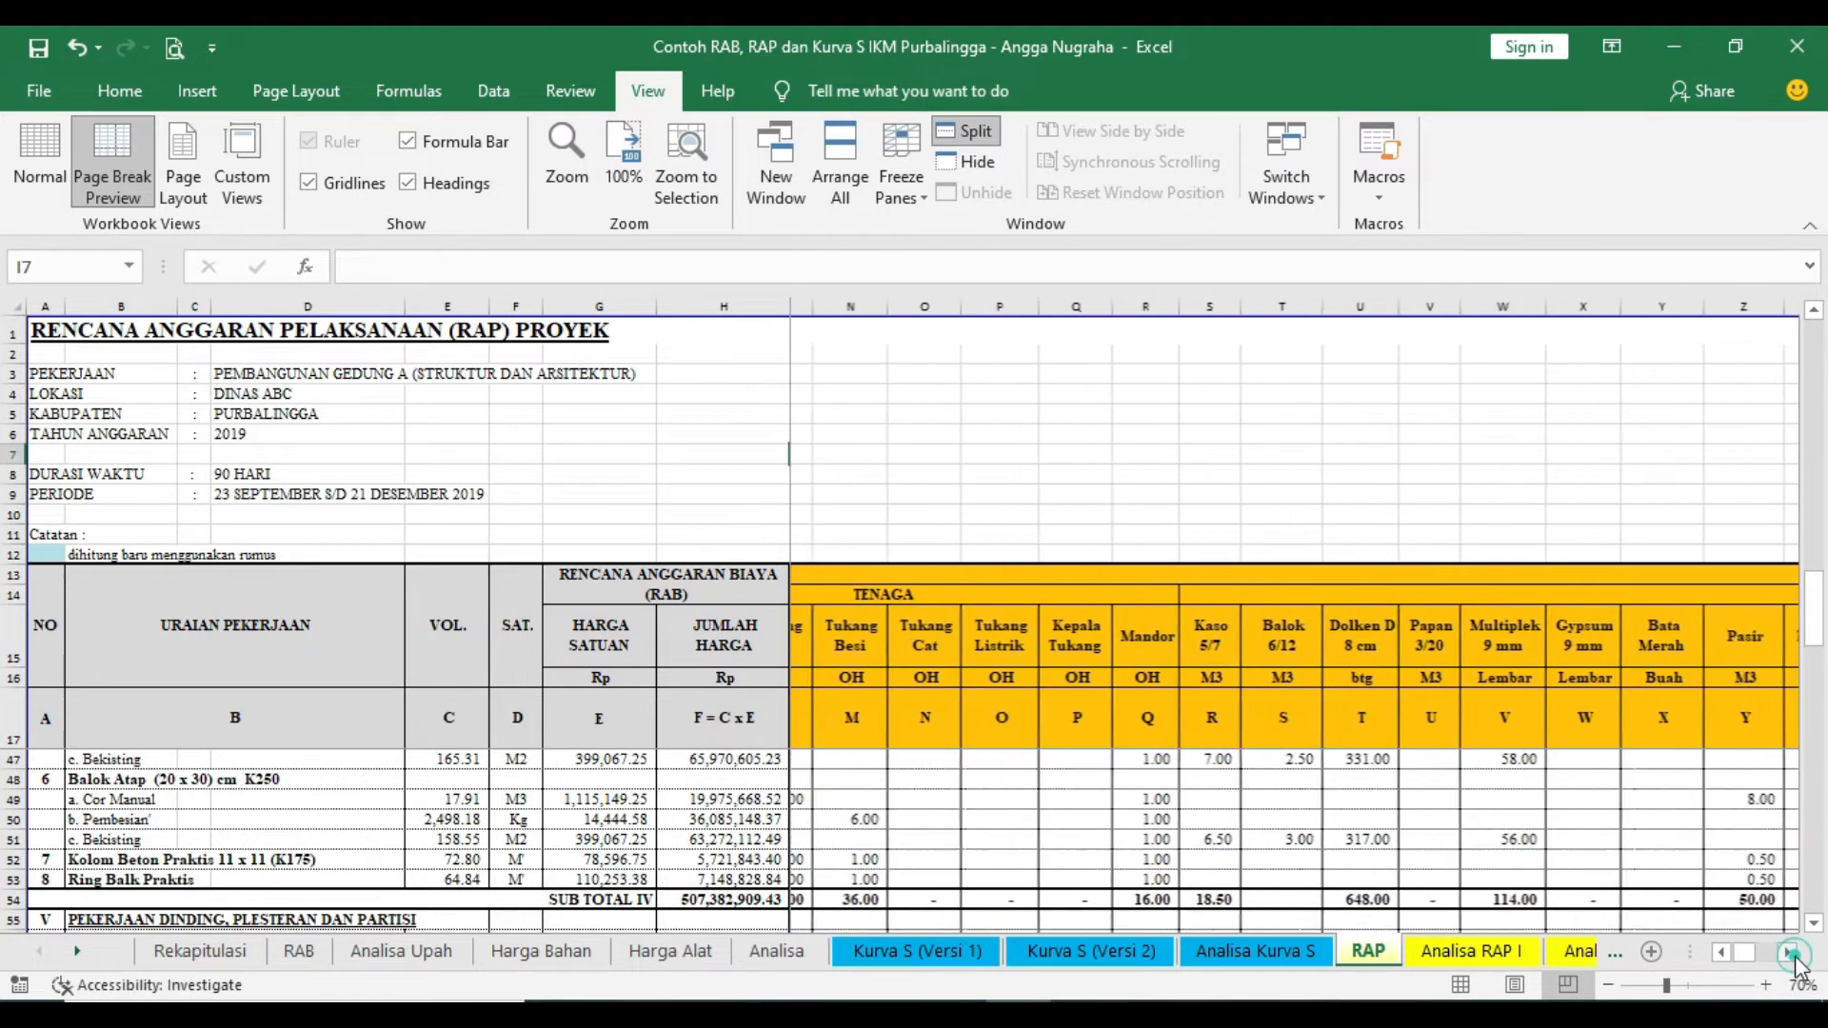
scroll(1796, 966, "right", 1)
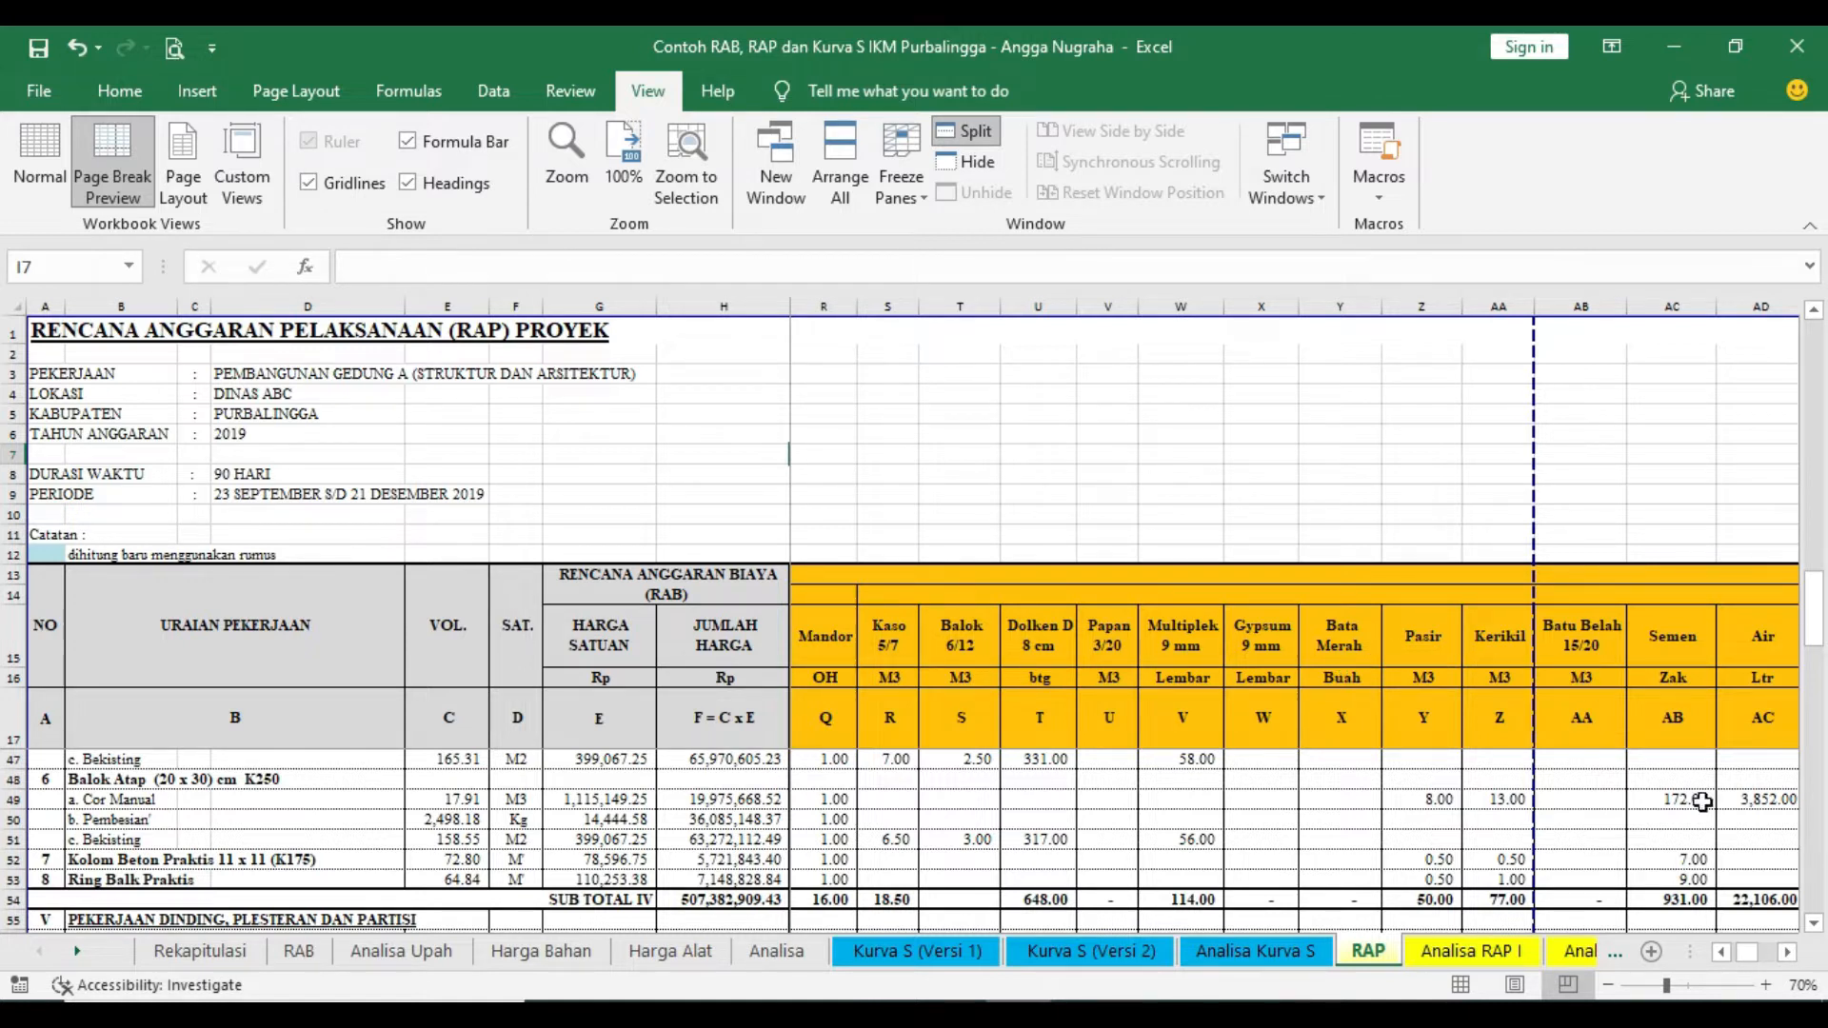
left_click(1788, 952)
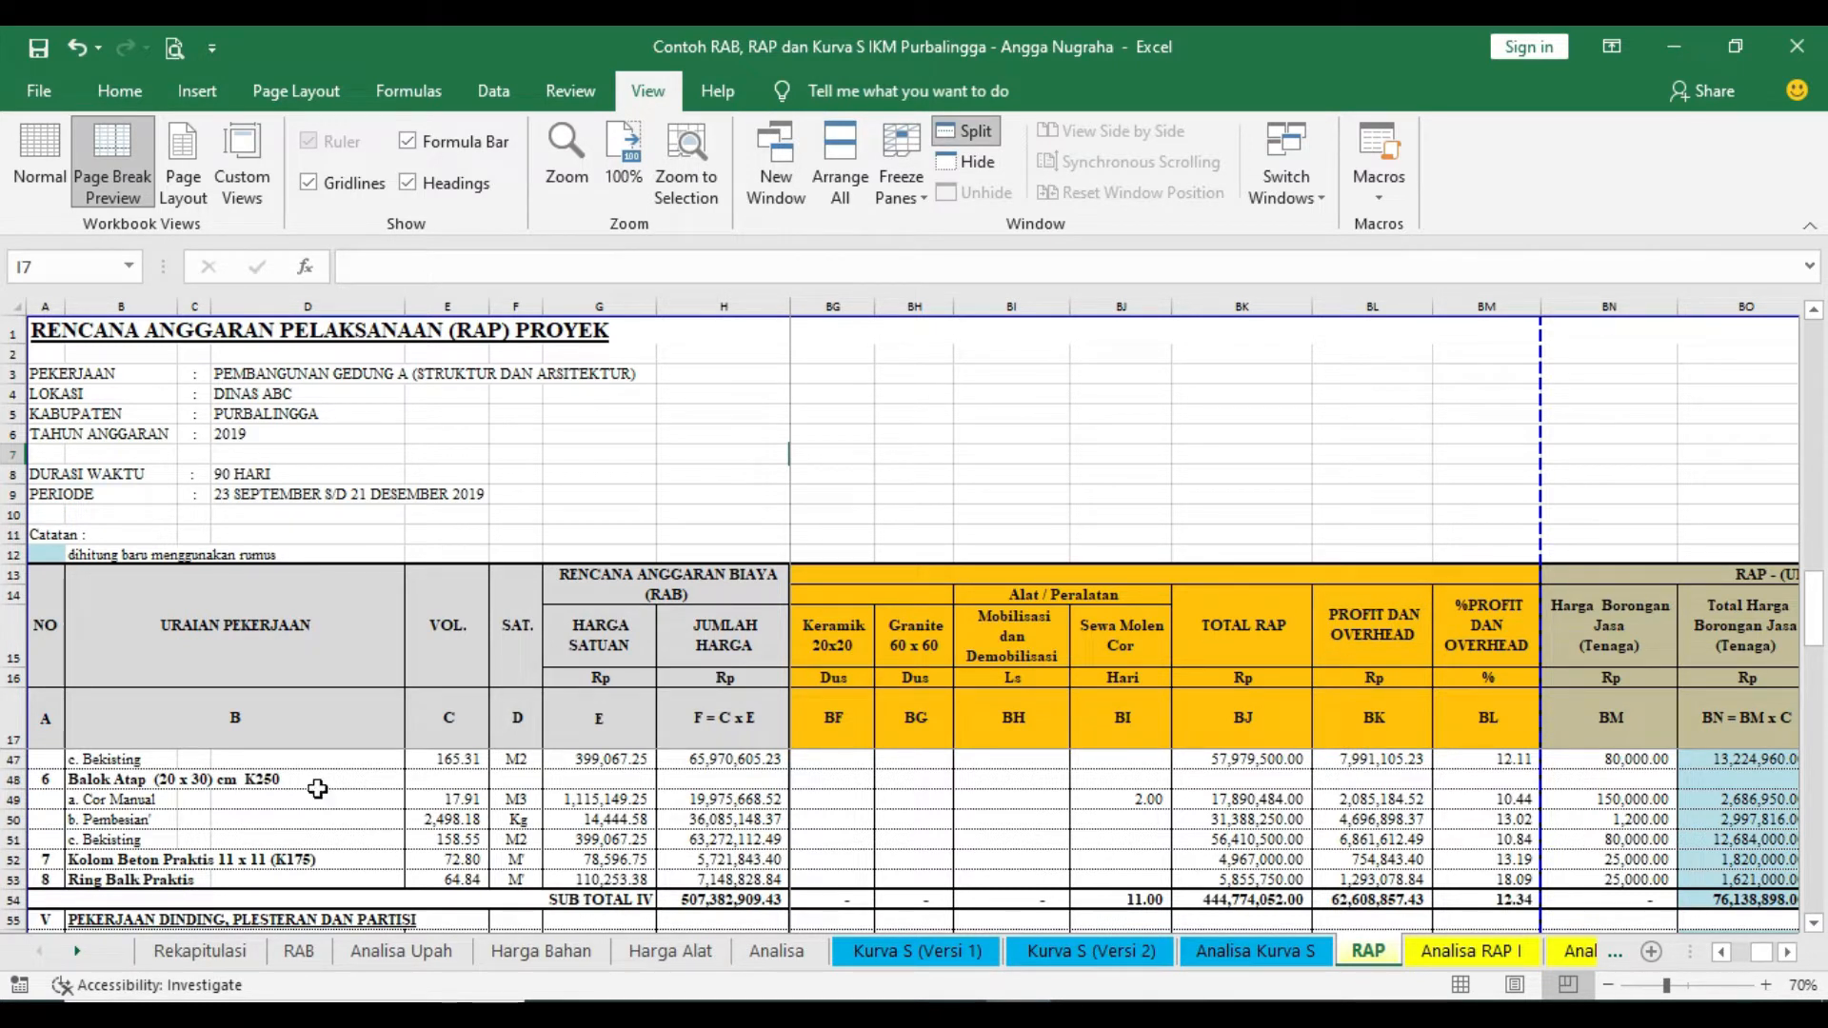
scroll(247, 808, "up", 1)
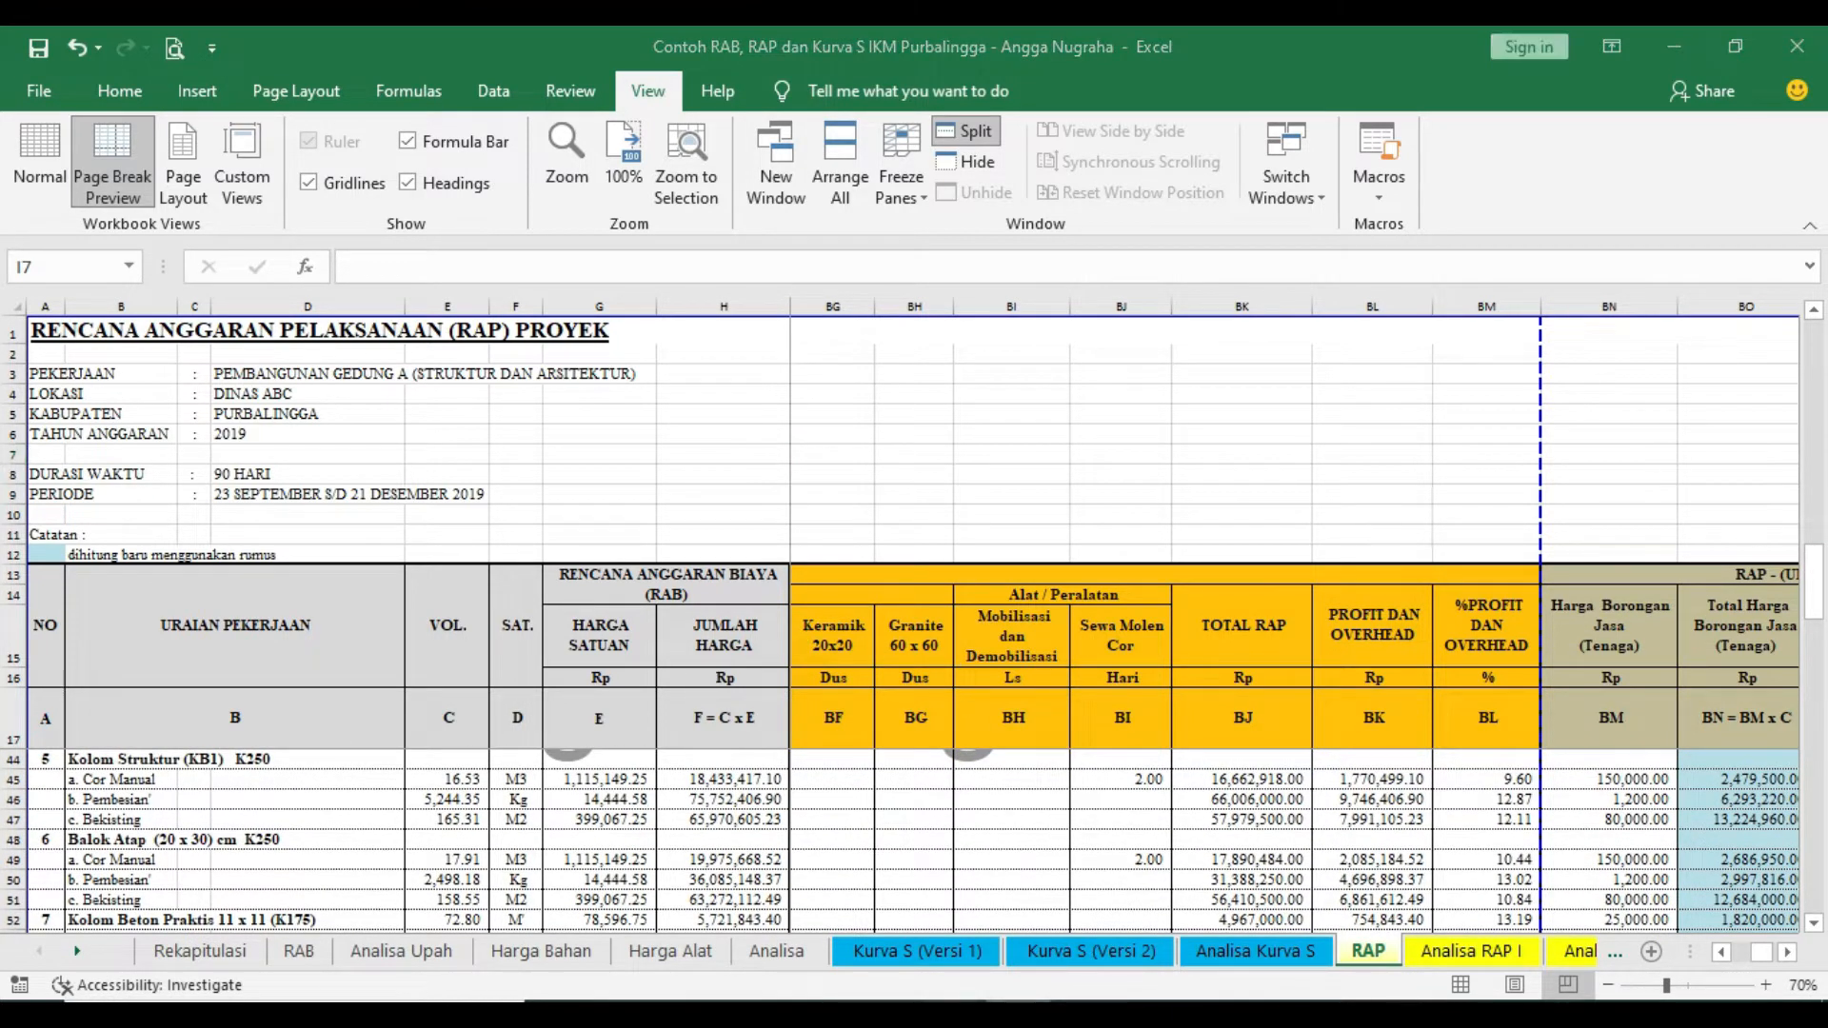
Switch to Project, return the finished project to Tracking Gantt view, and bring up the Tutorial 18 Juni 2022 project file
left_click(1019, 924)
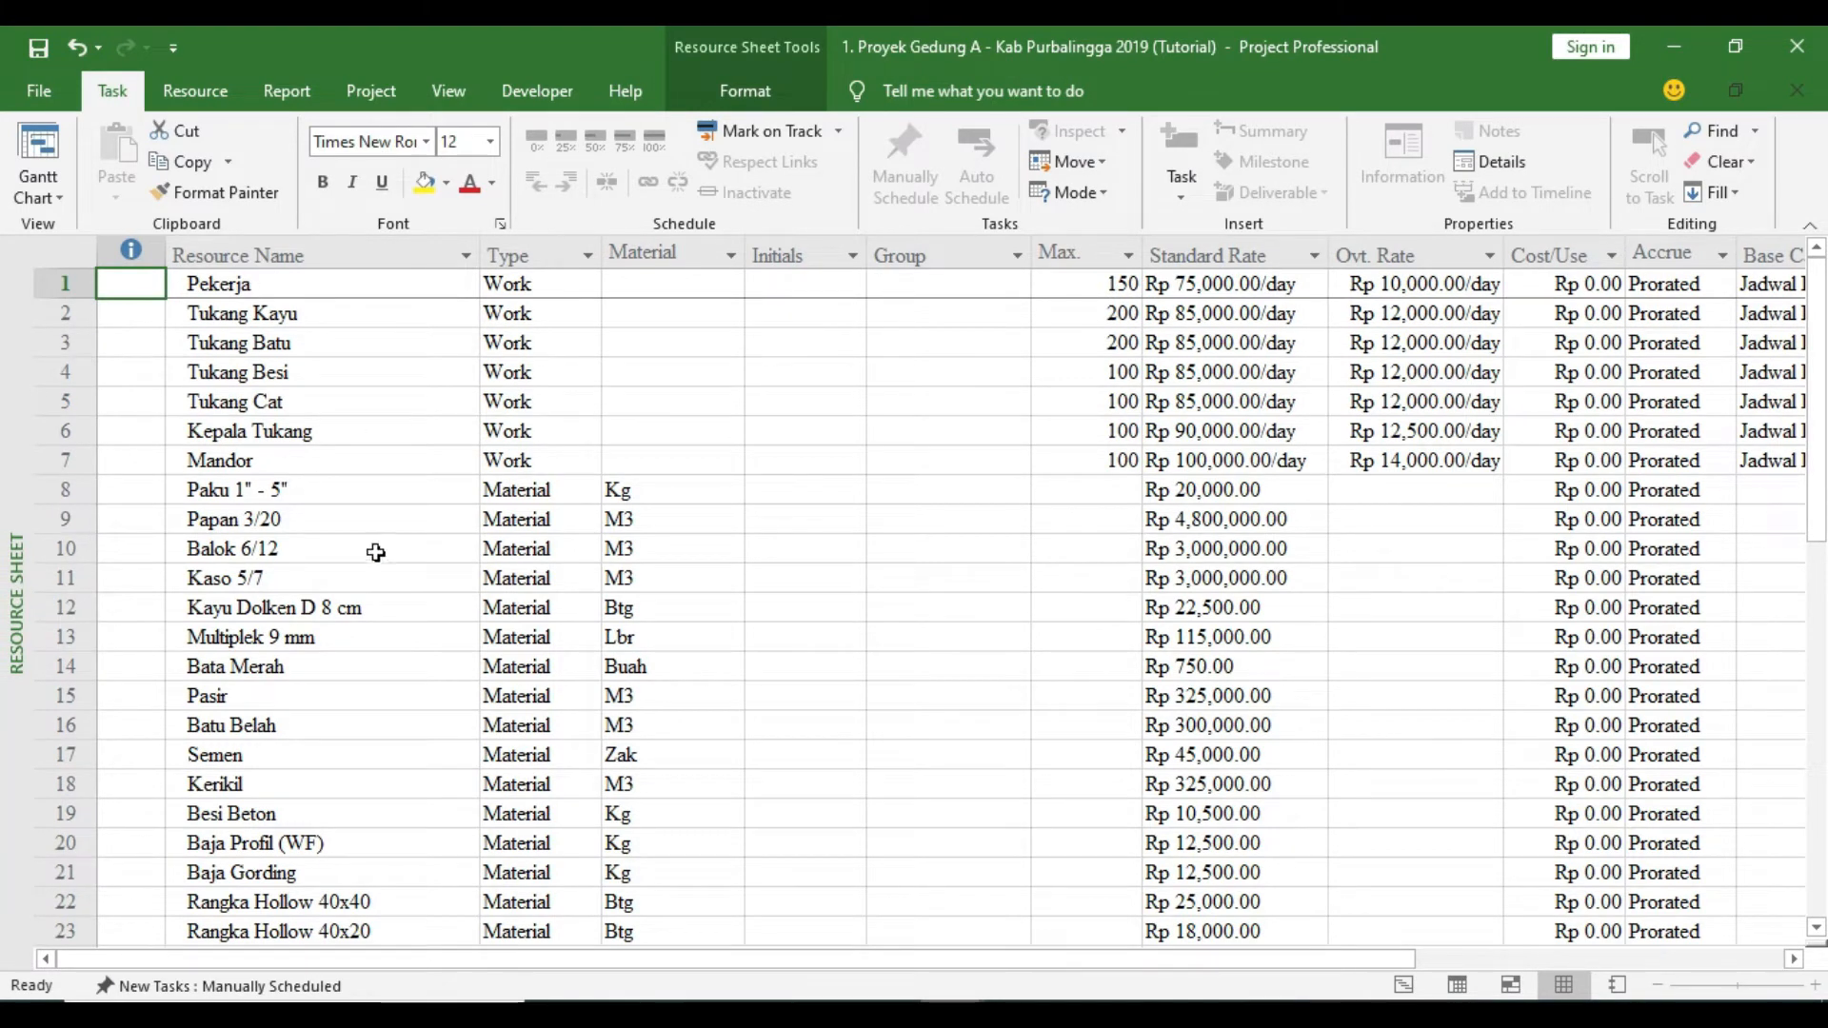
left_click(49, 198)
left_click(134, 641)
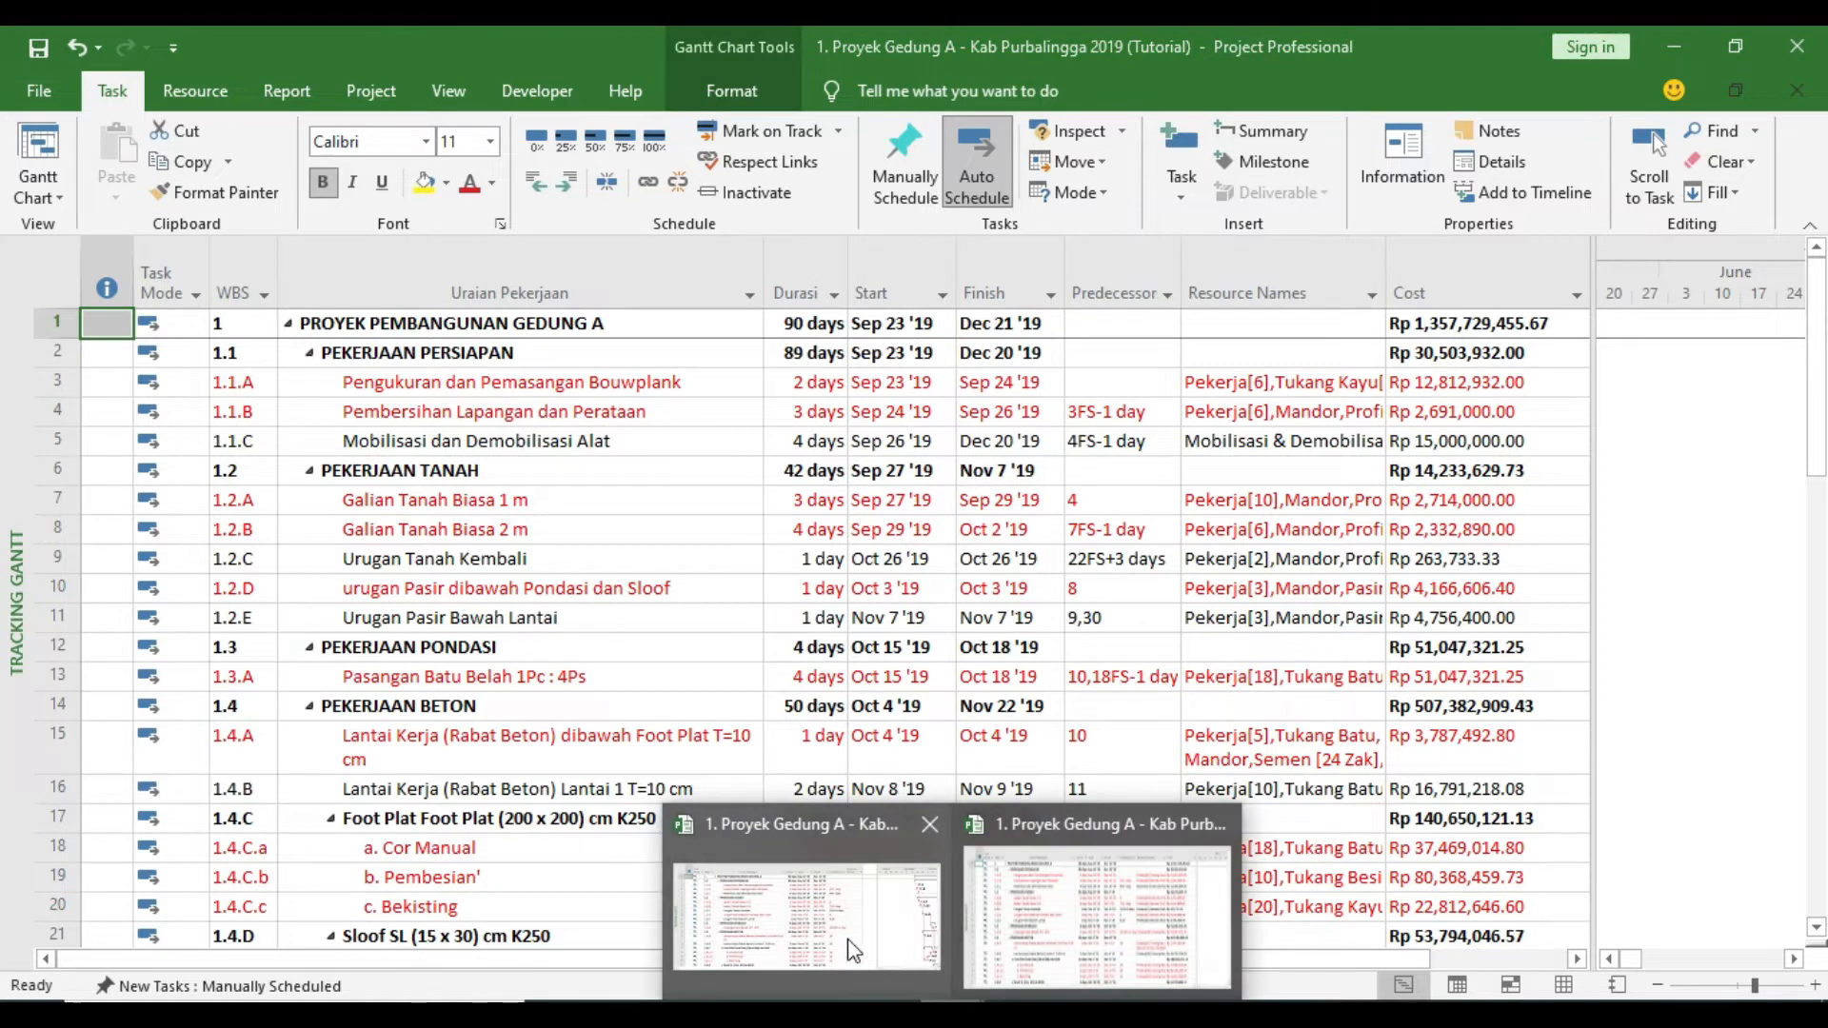
left_click(855, 952)
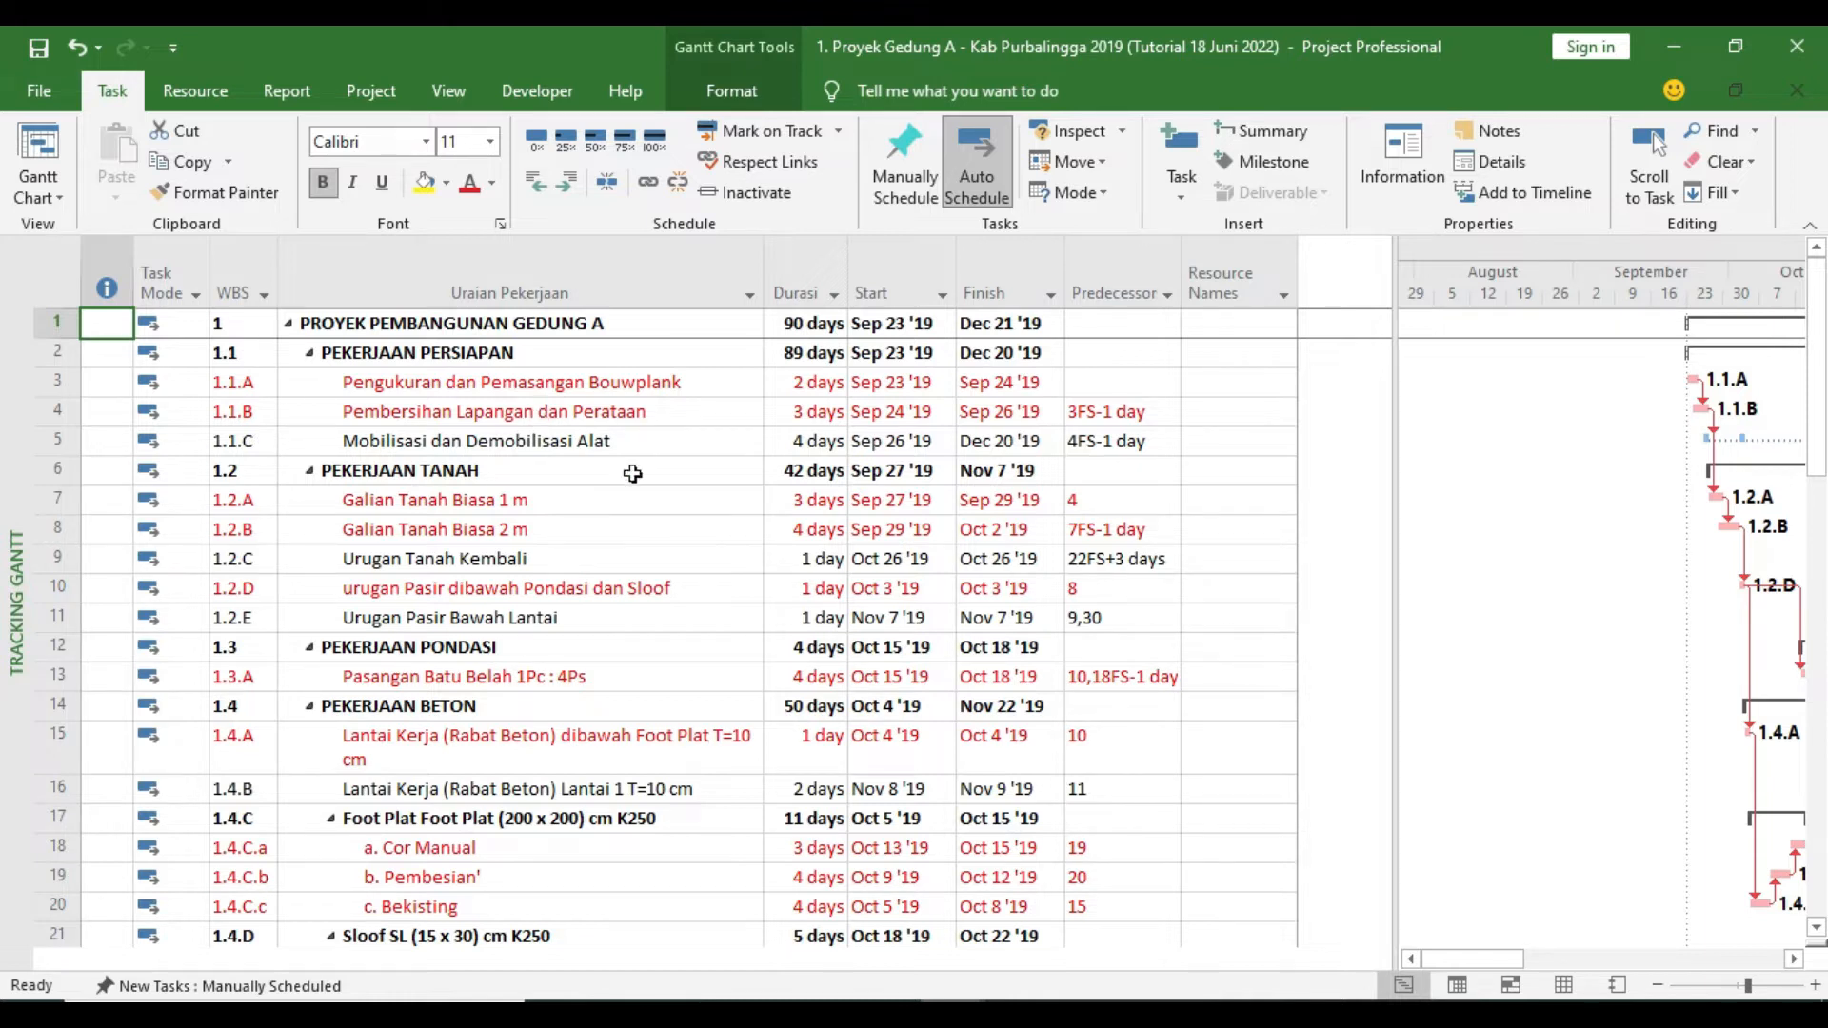
Switch to the Excel workbook and look at the RAP sheet's work items and totals
mouse_move(1017, 1015)
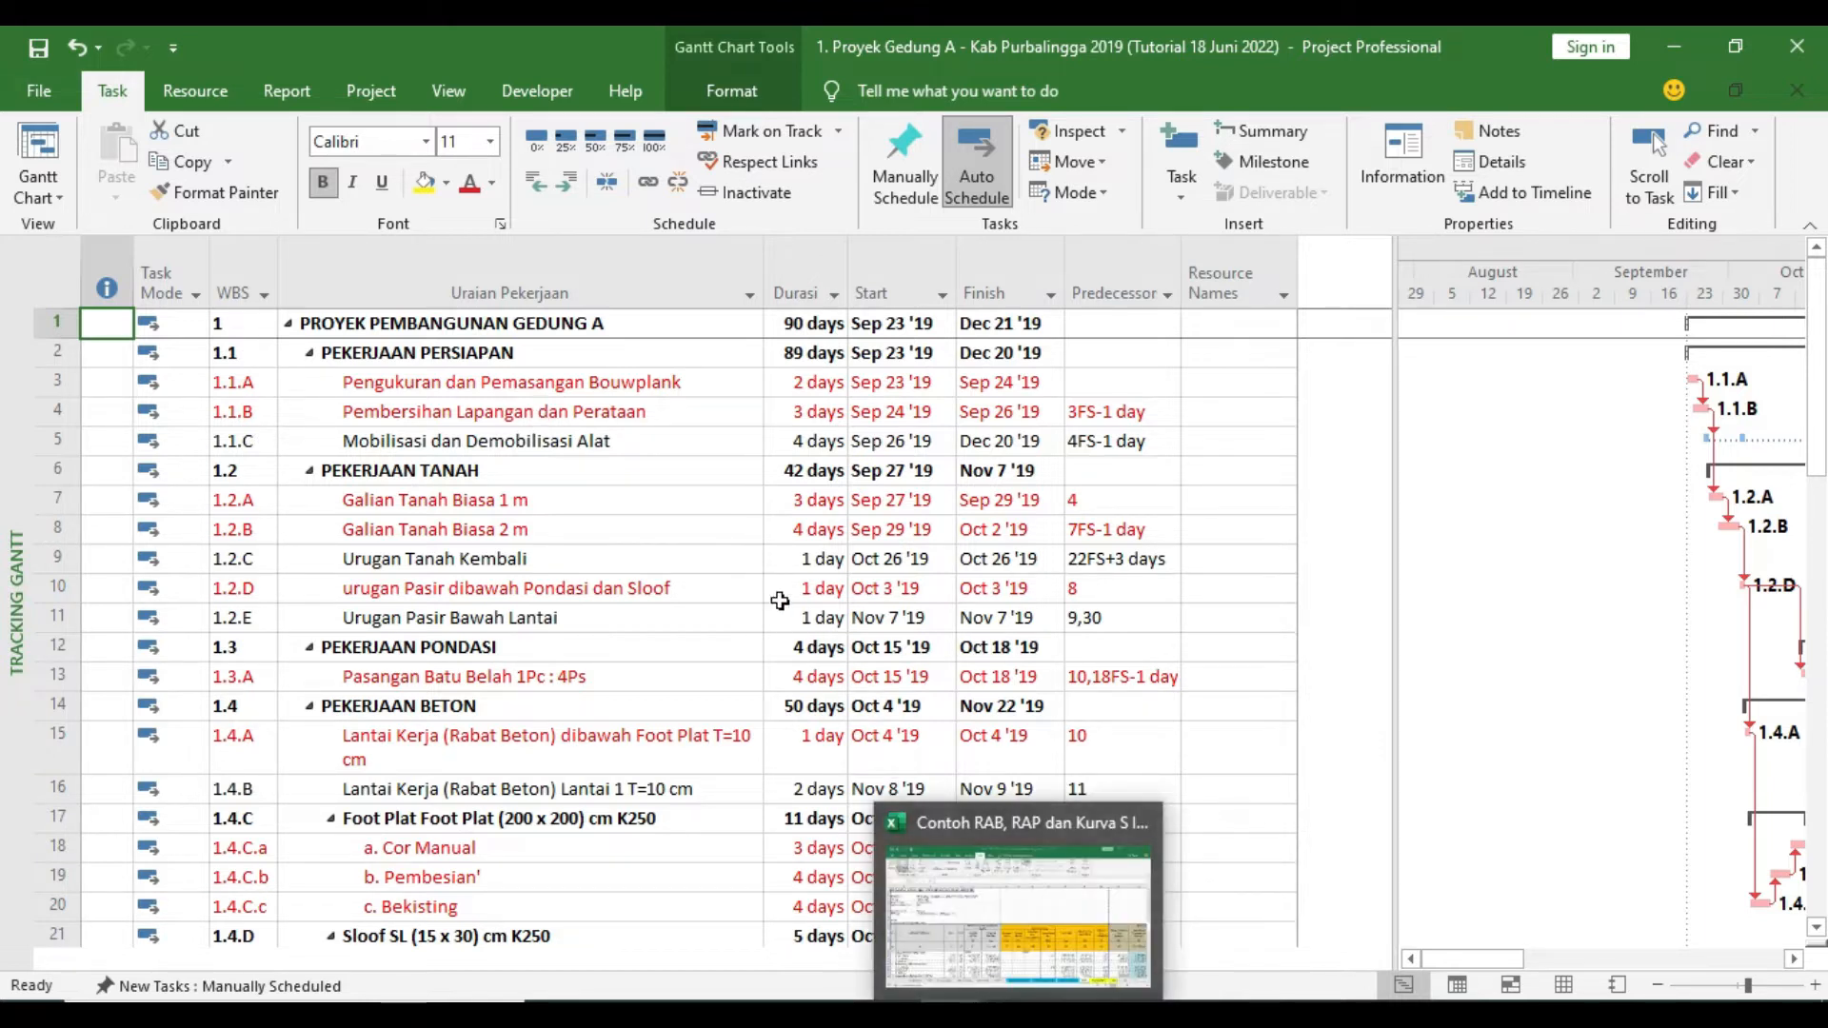
left_click(1083, 887)
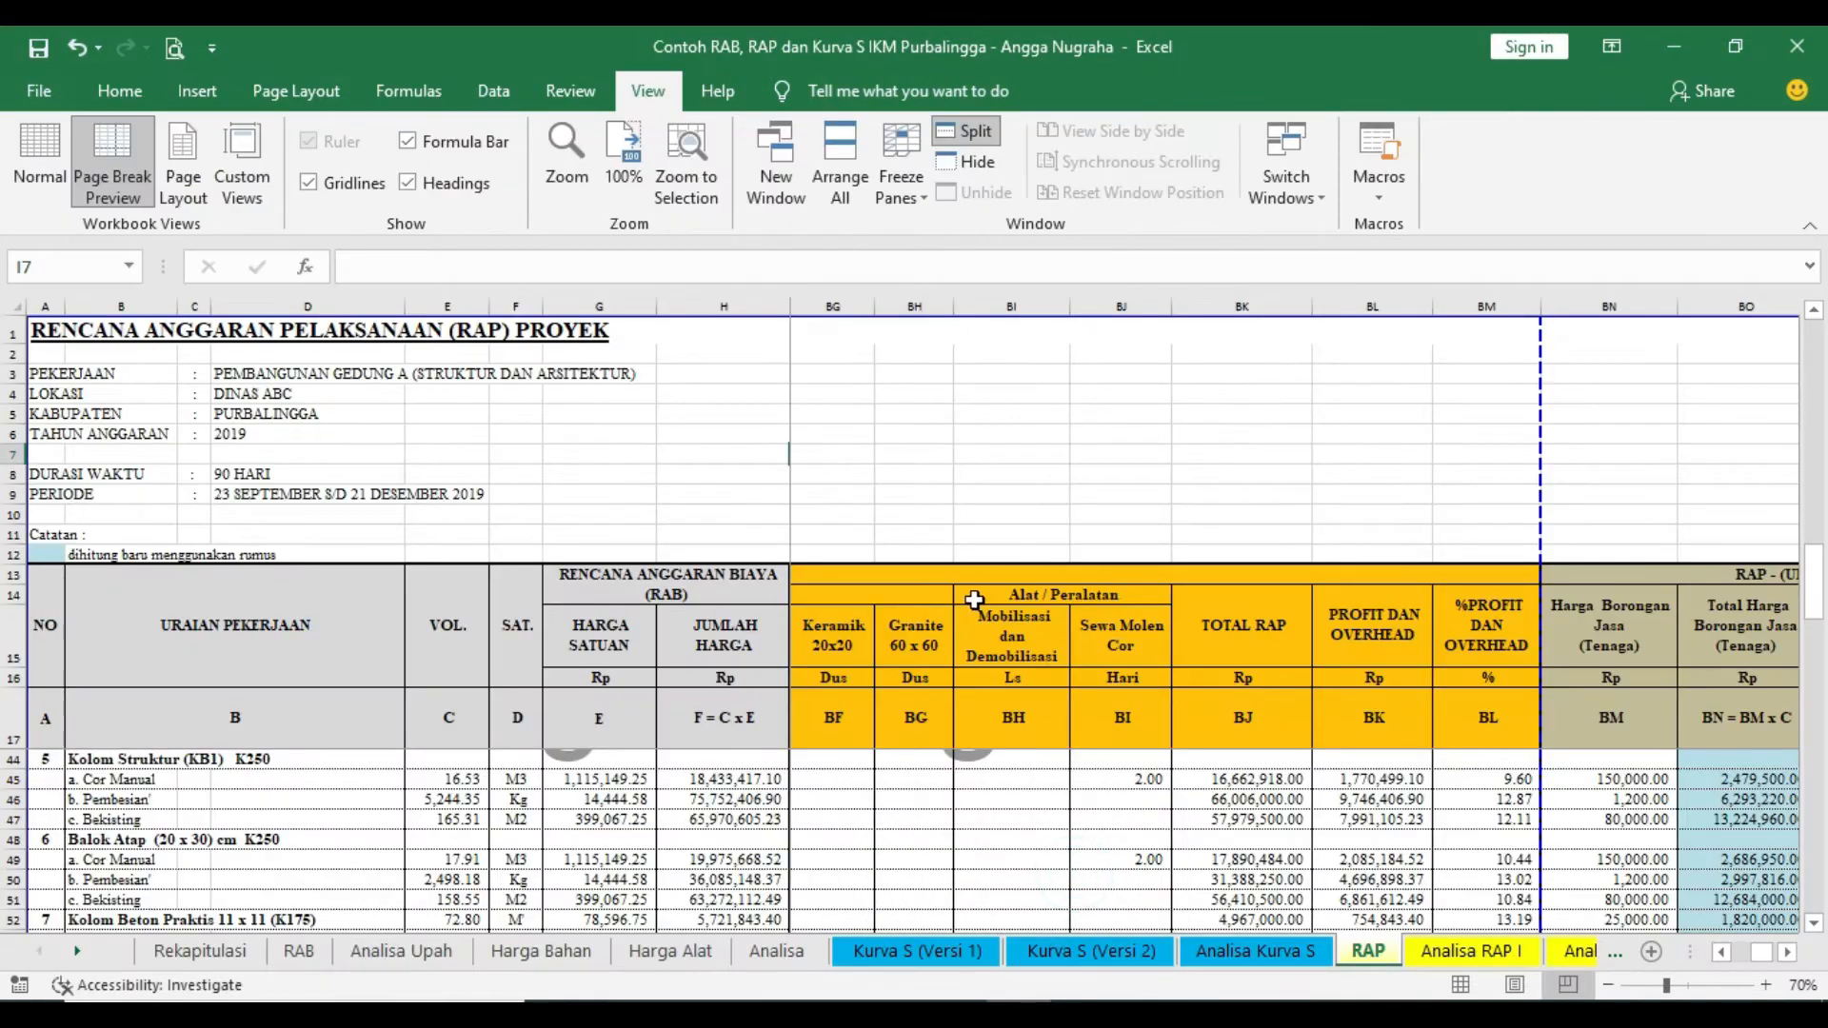
scroll(1038, 762, "down", 2)
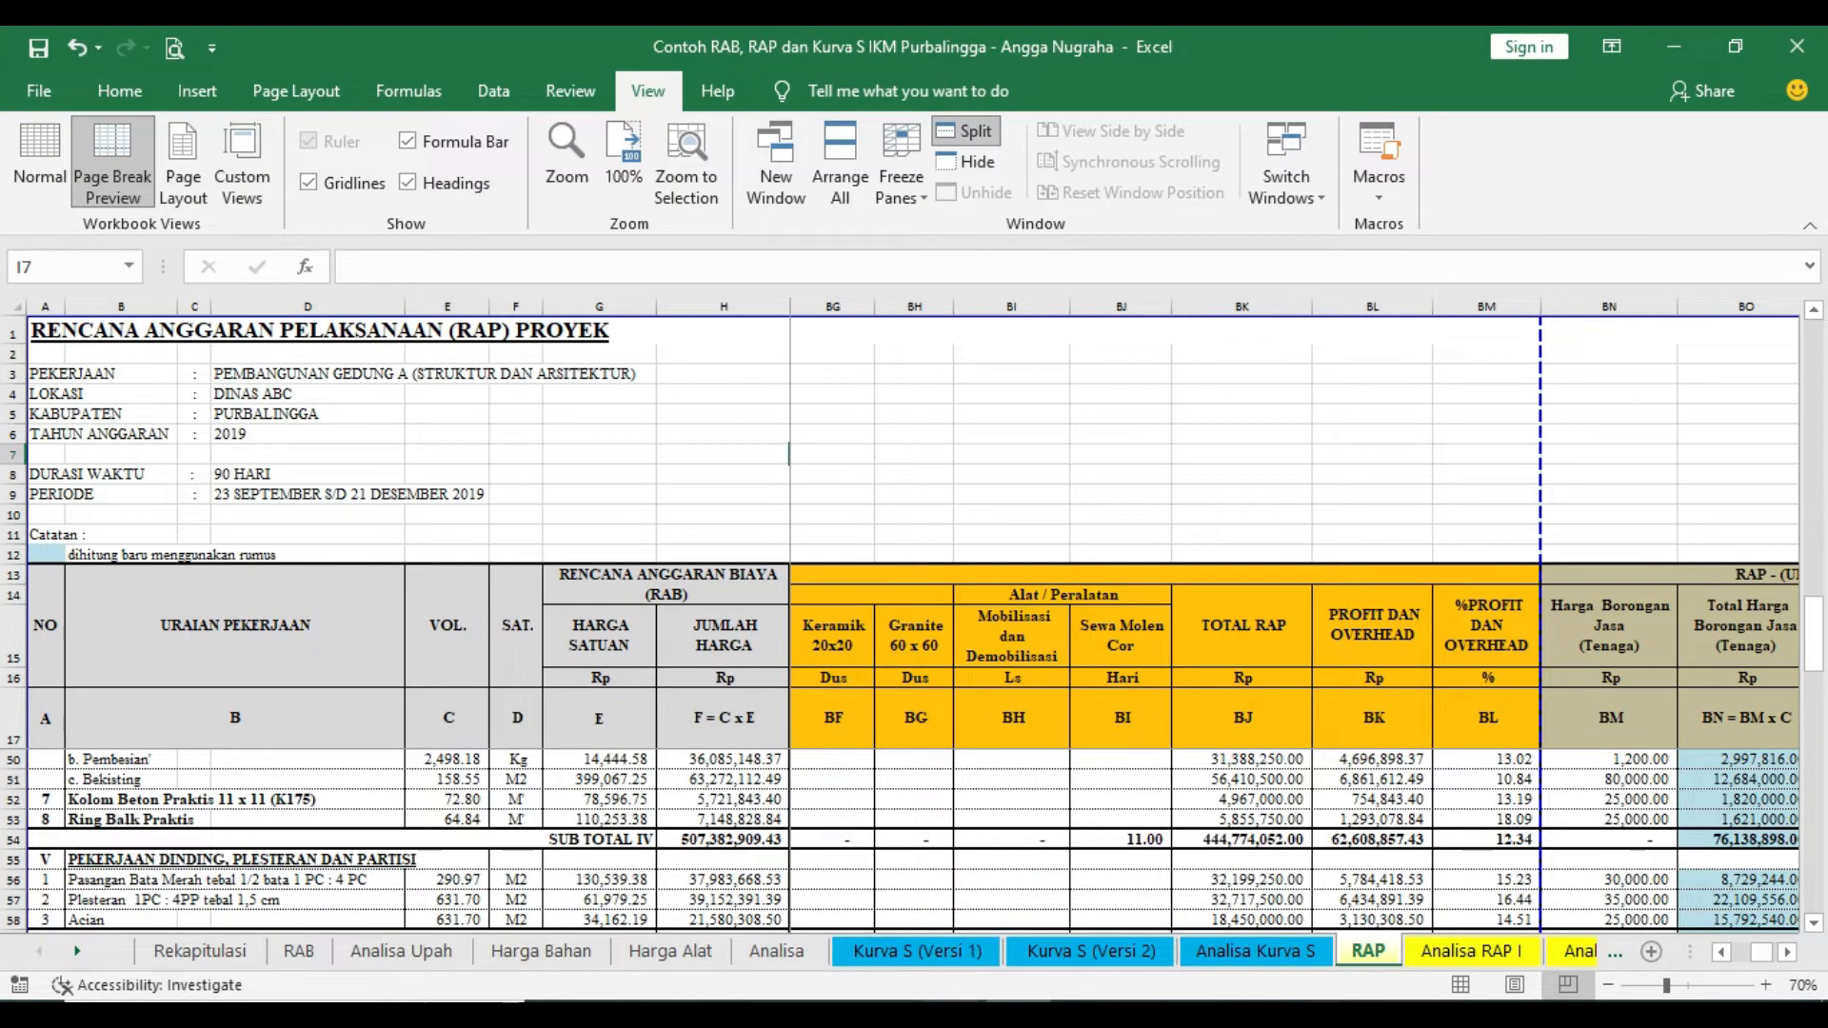
Switch to the Tutorial 18 Juni 2022 project and display its Resource Sheet view
mouse_move(961, 1015)
left_click(830, 921)
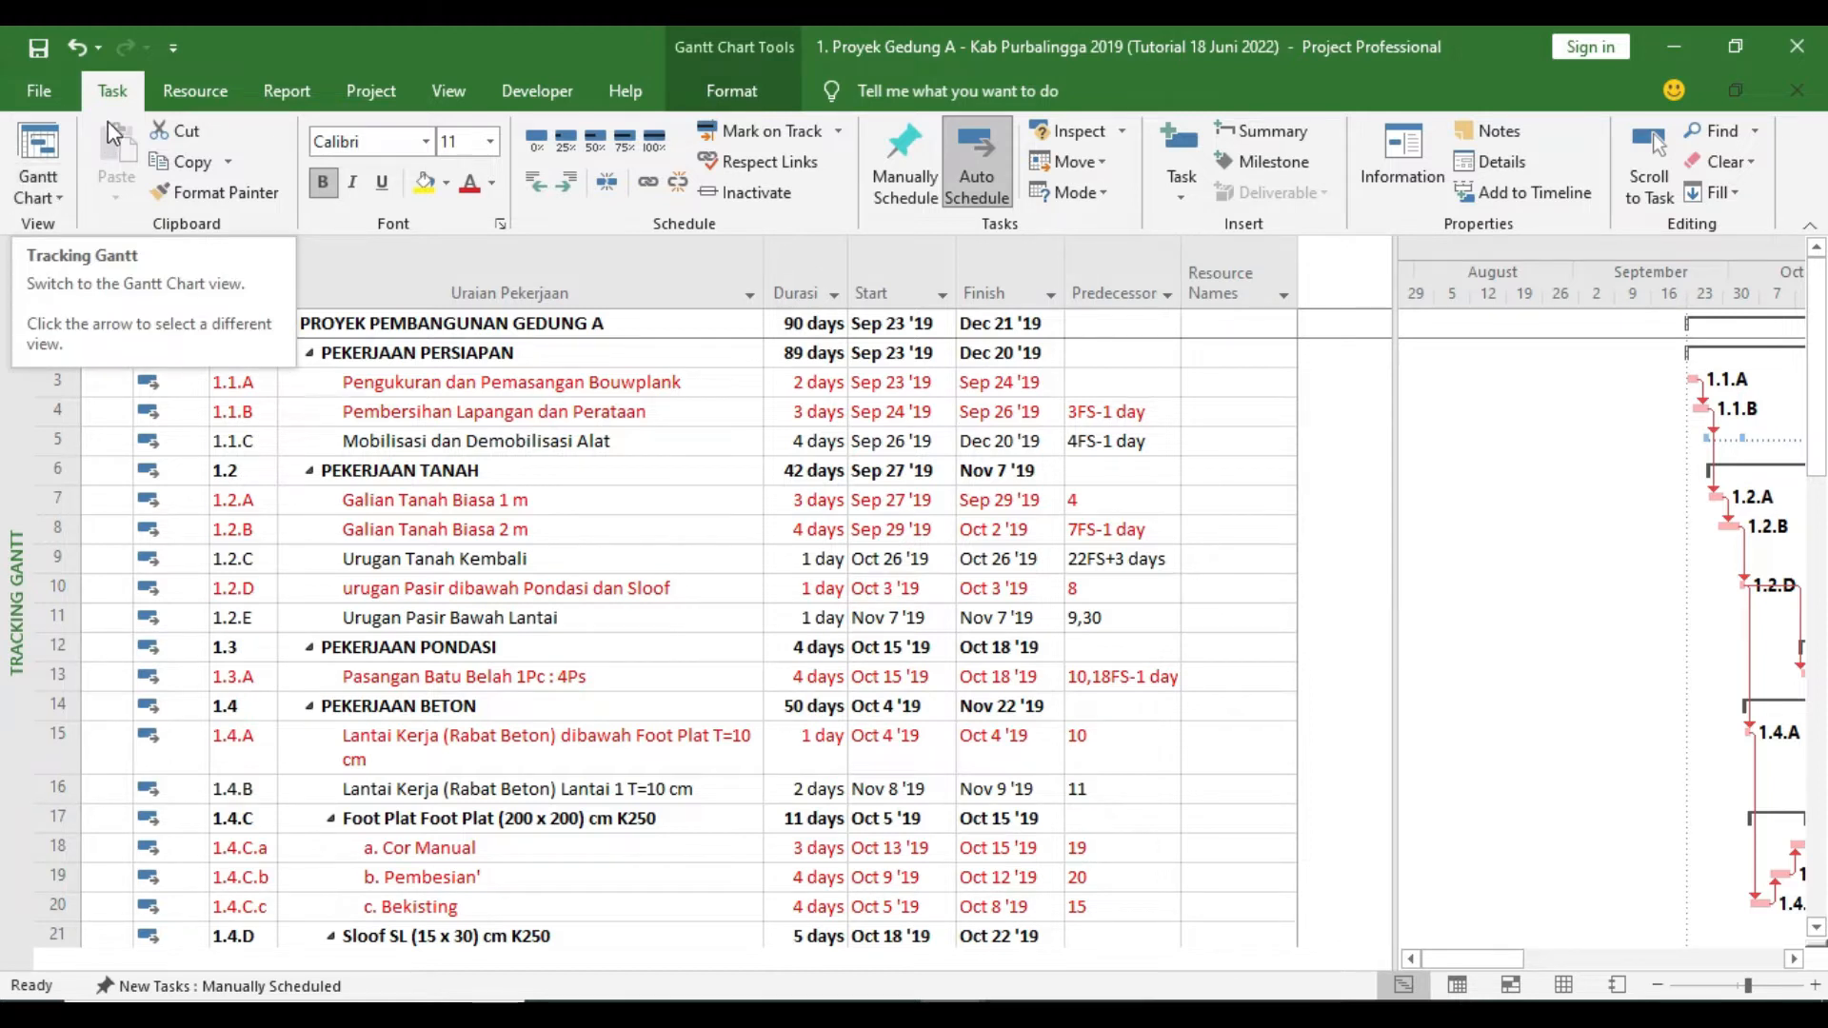
left_click(59, 195)
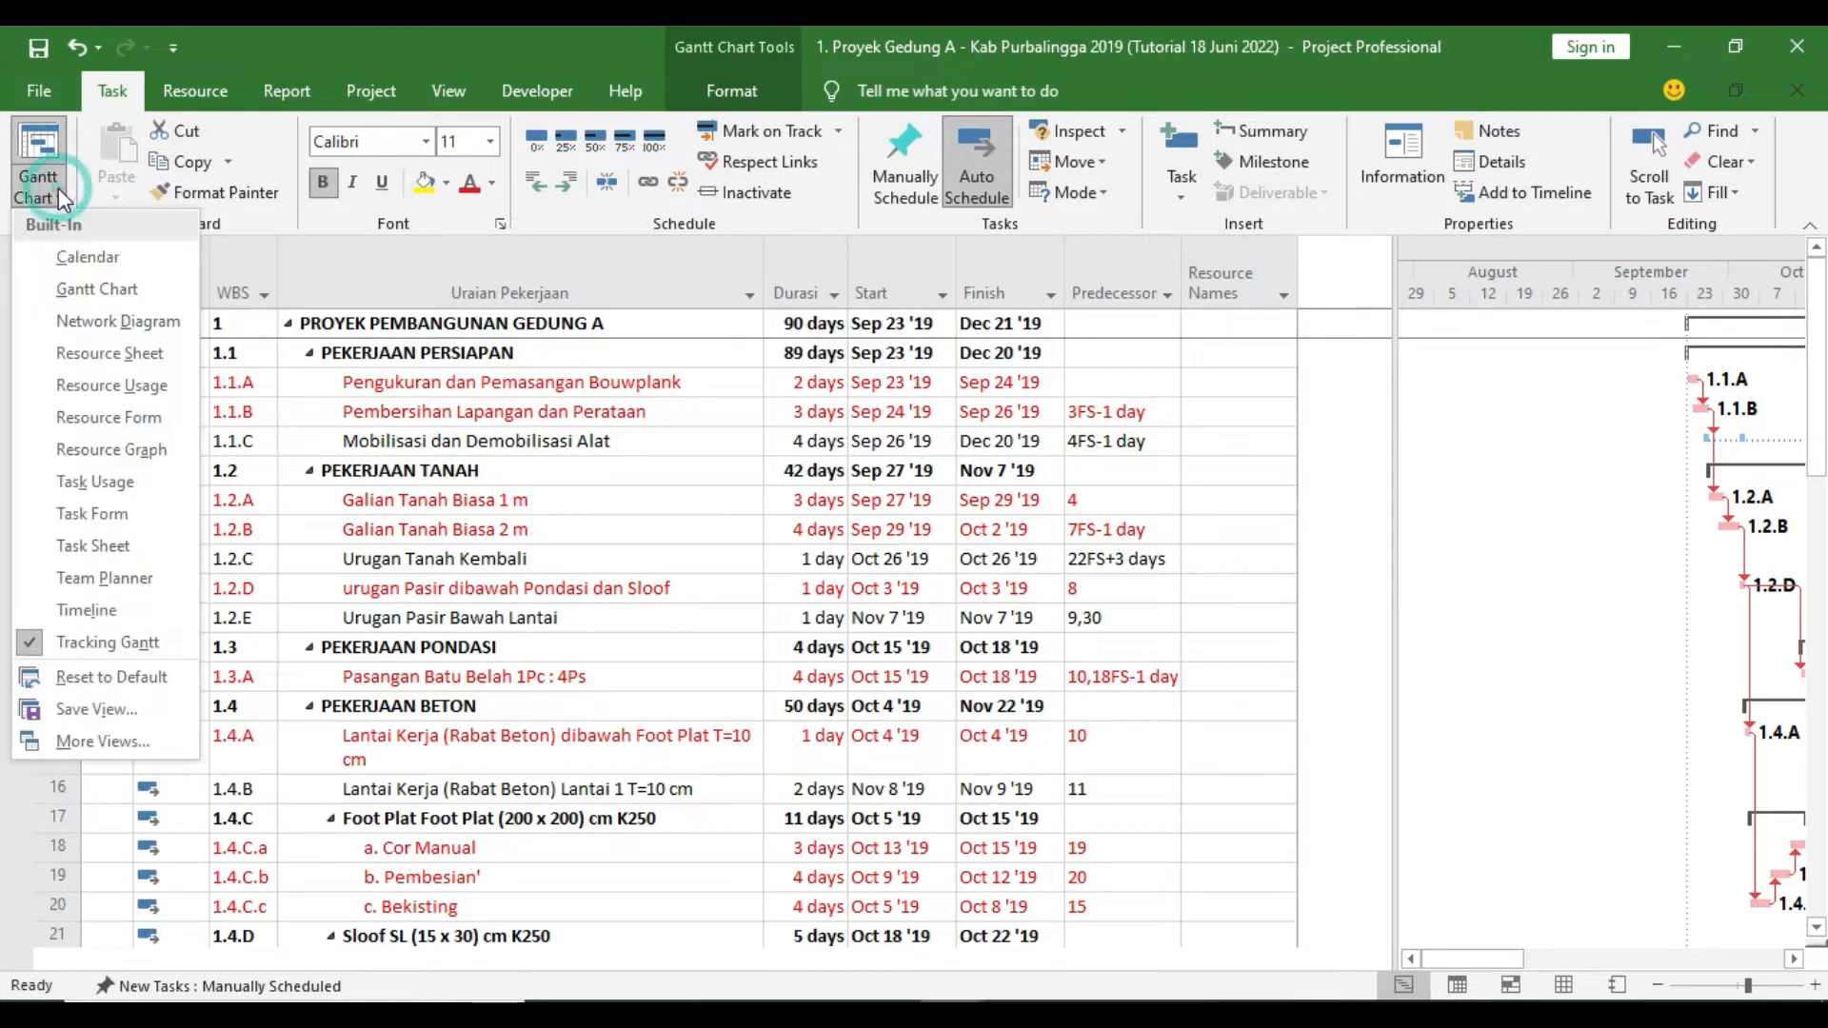
left_click(84, 354)
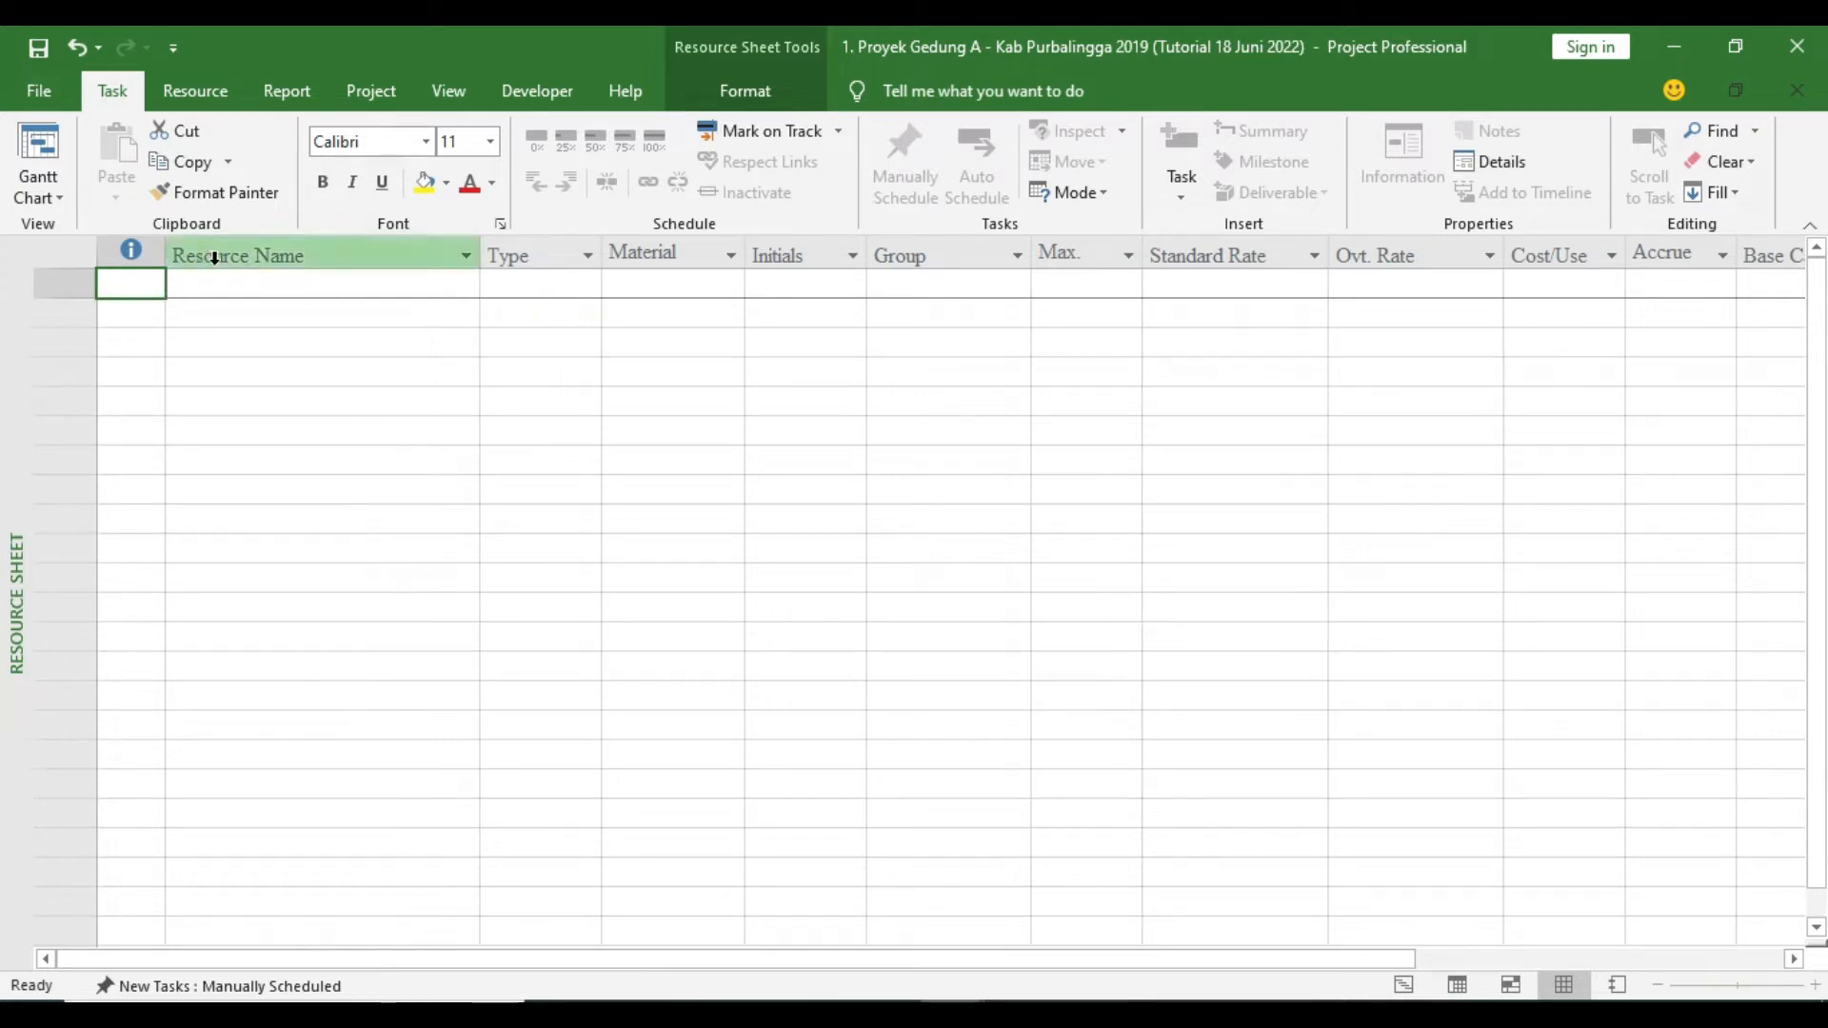
Switch to the PowerPoint presentation, read slide 2 on resource names and types, and return to the tutorial project
left_click(1150, 1013)
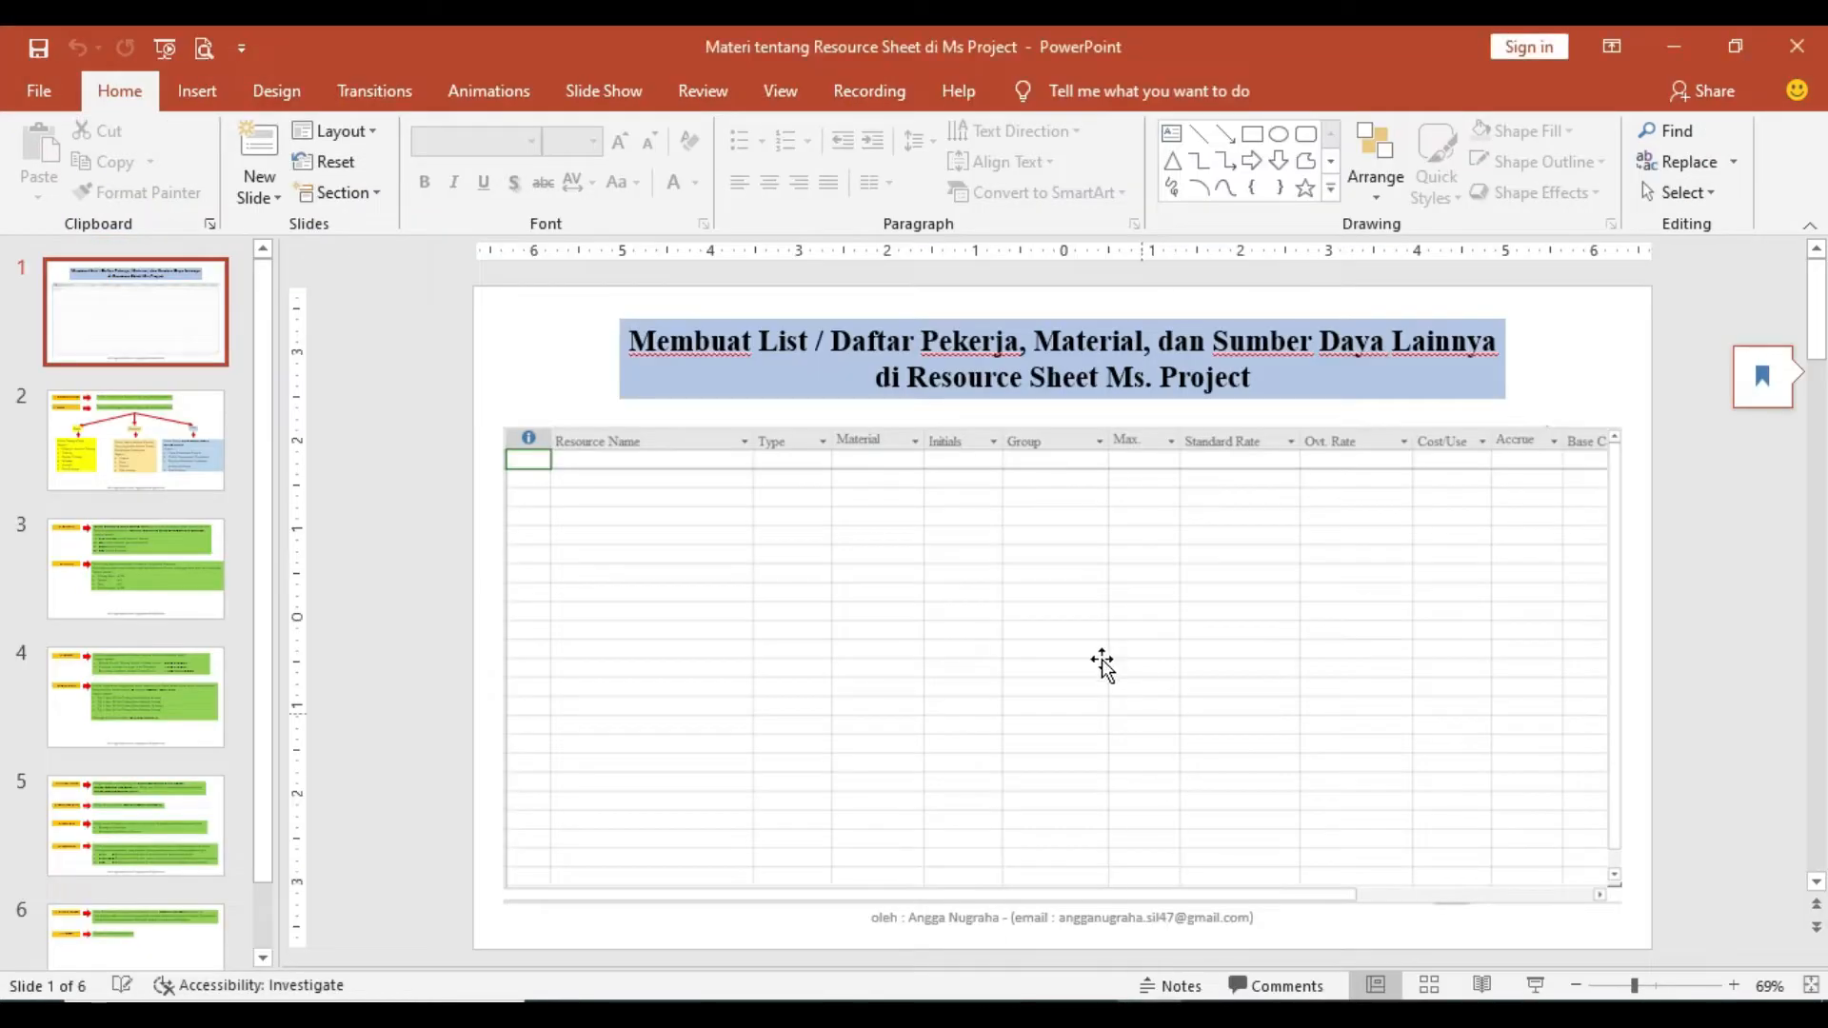
left_click(210, 476)
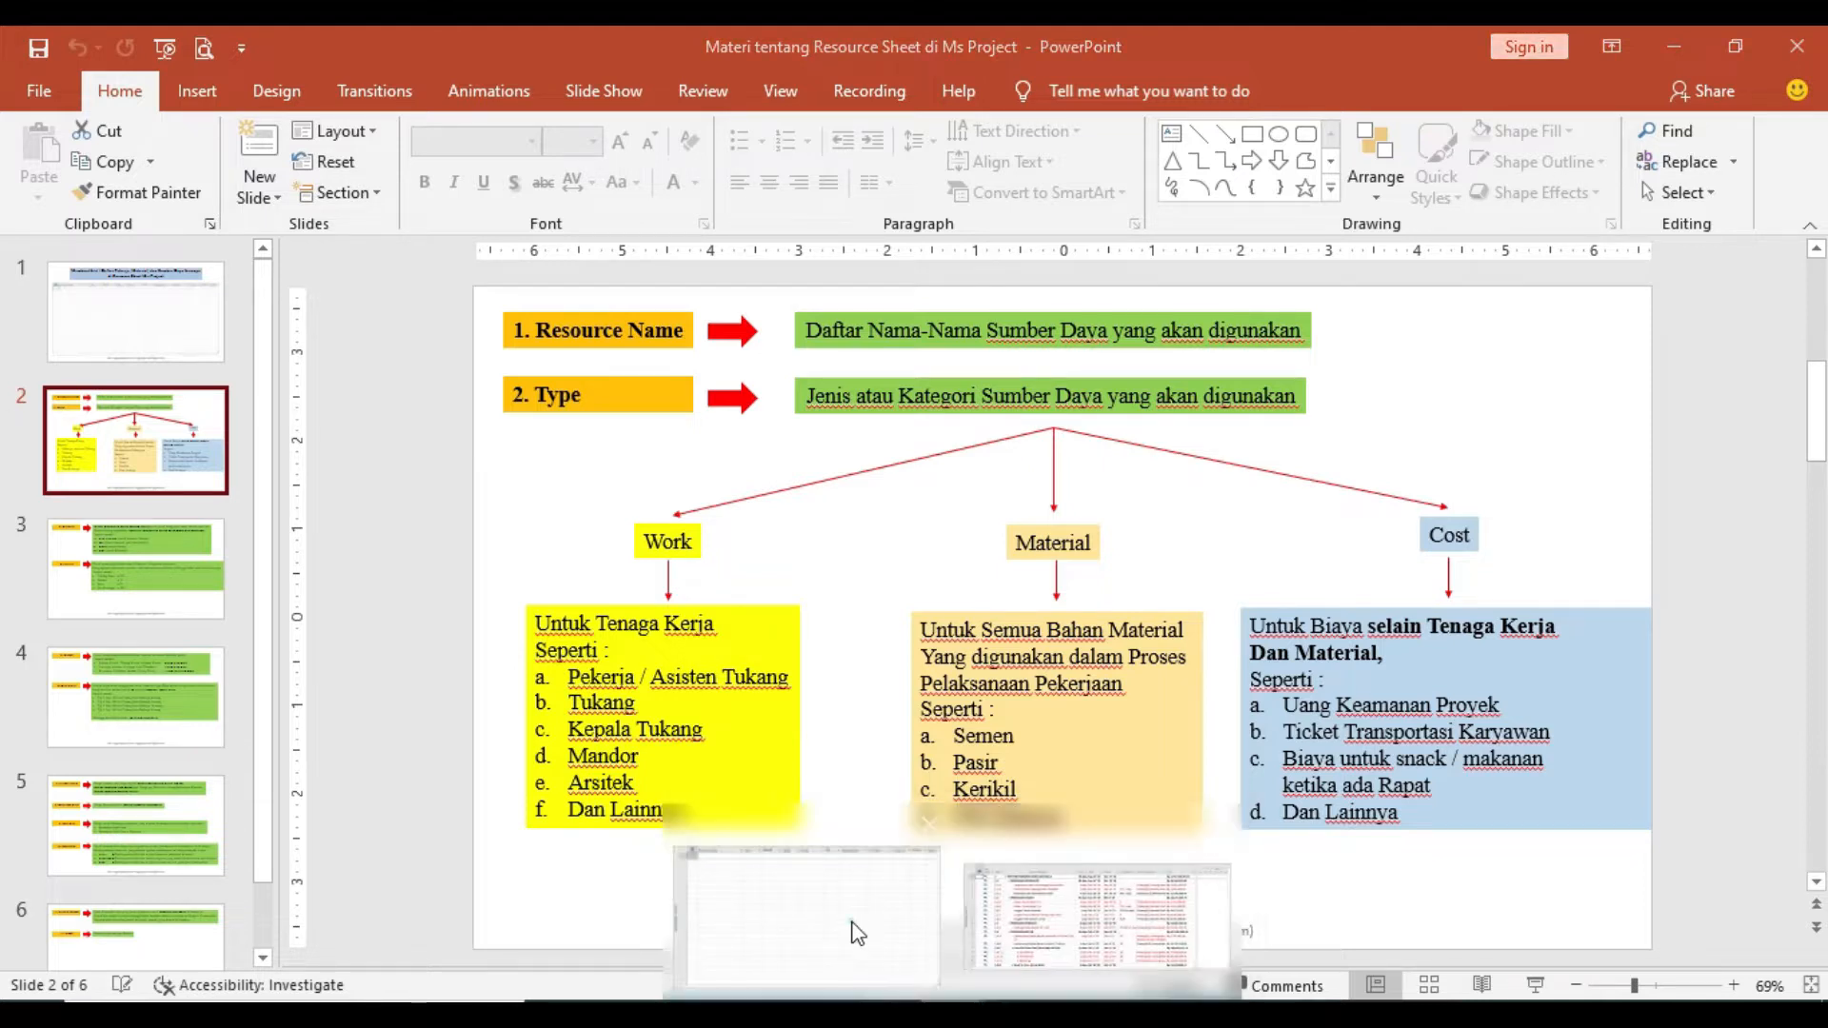
left_click(857, 933)
Check the TENAGA labour columns on the Excel RAP sheet and return to the tutorial project's Resource Sheet
left_click(1017, 1013)
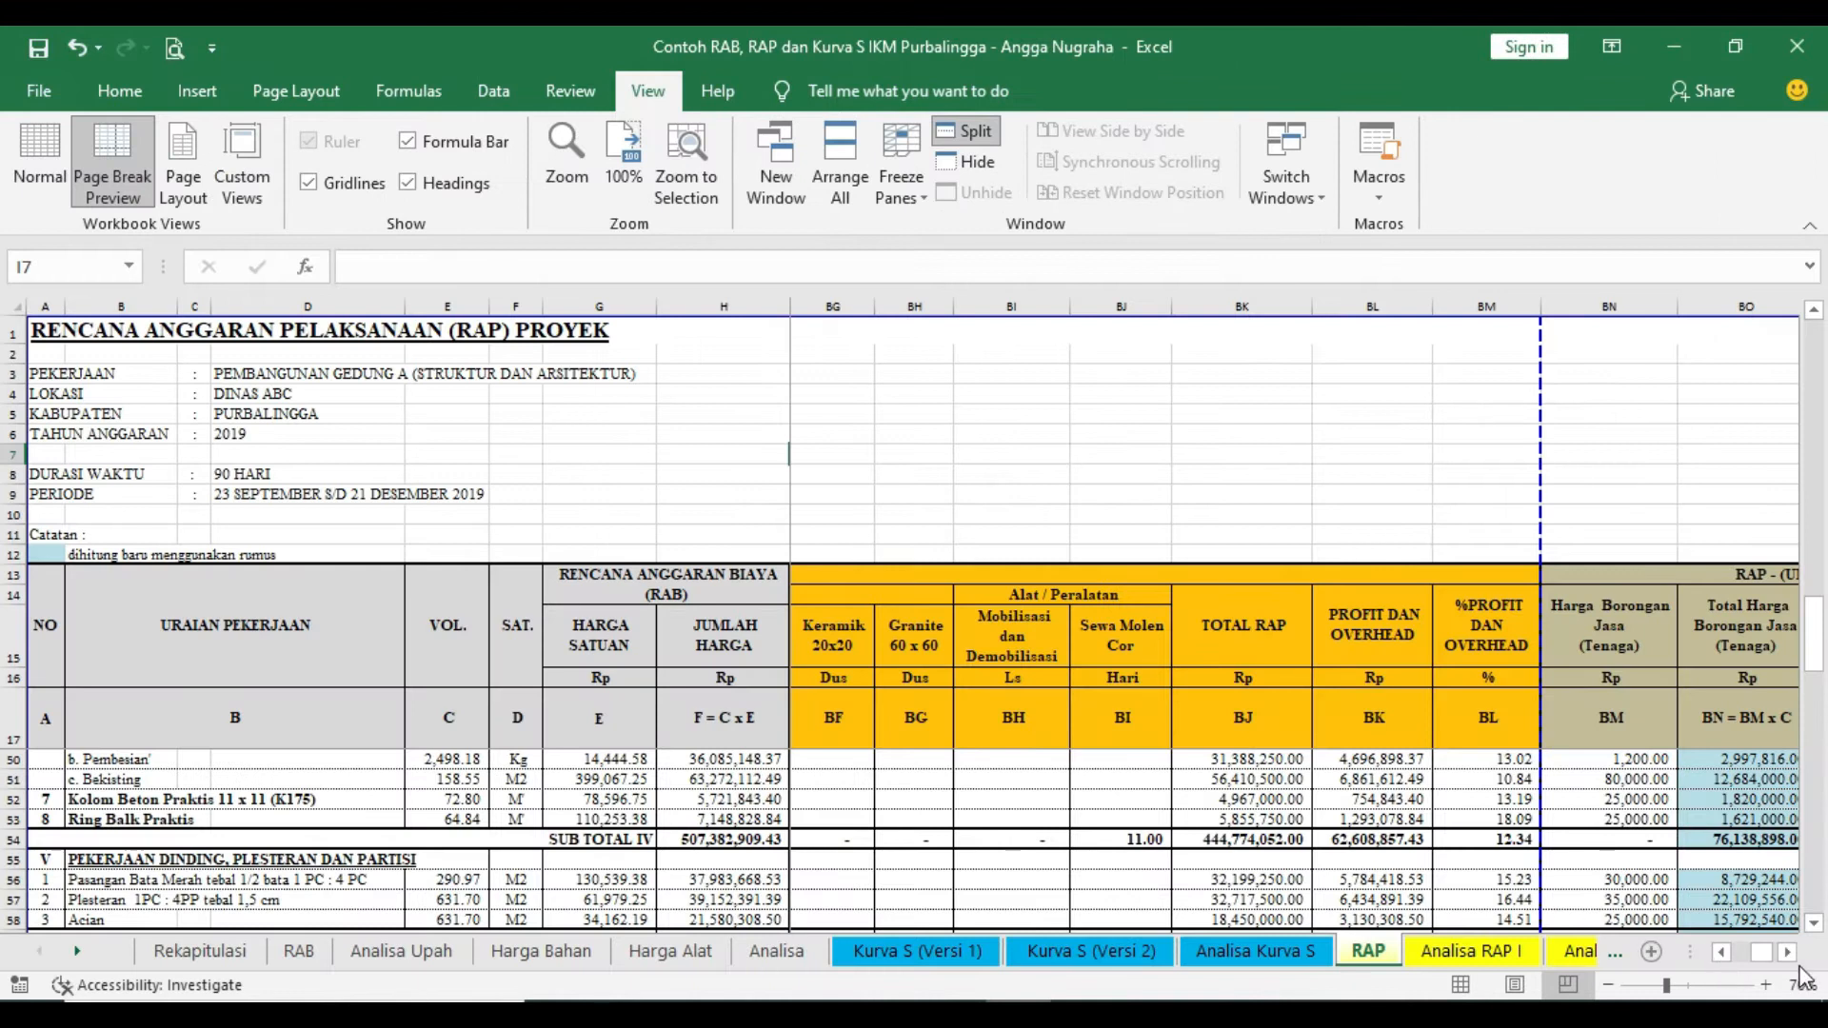
left_click_drag(1762, 954, 1727, 954)
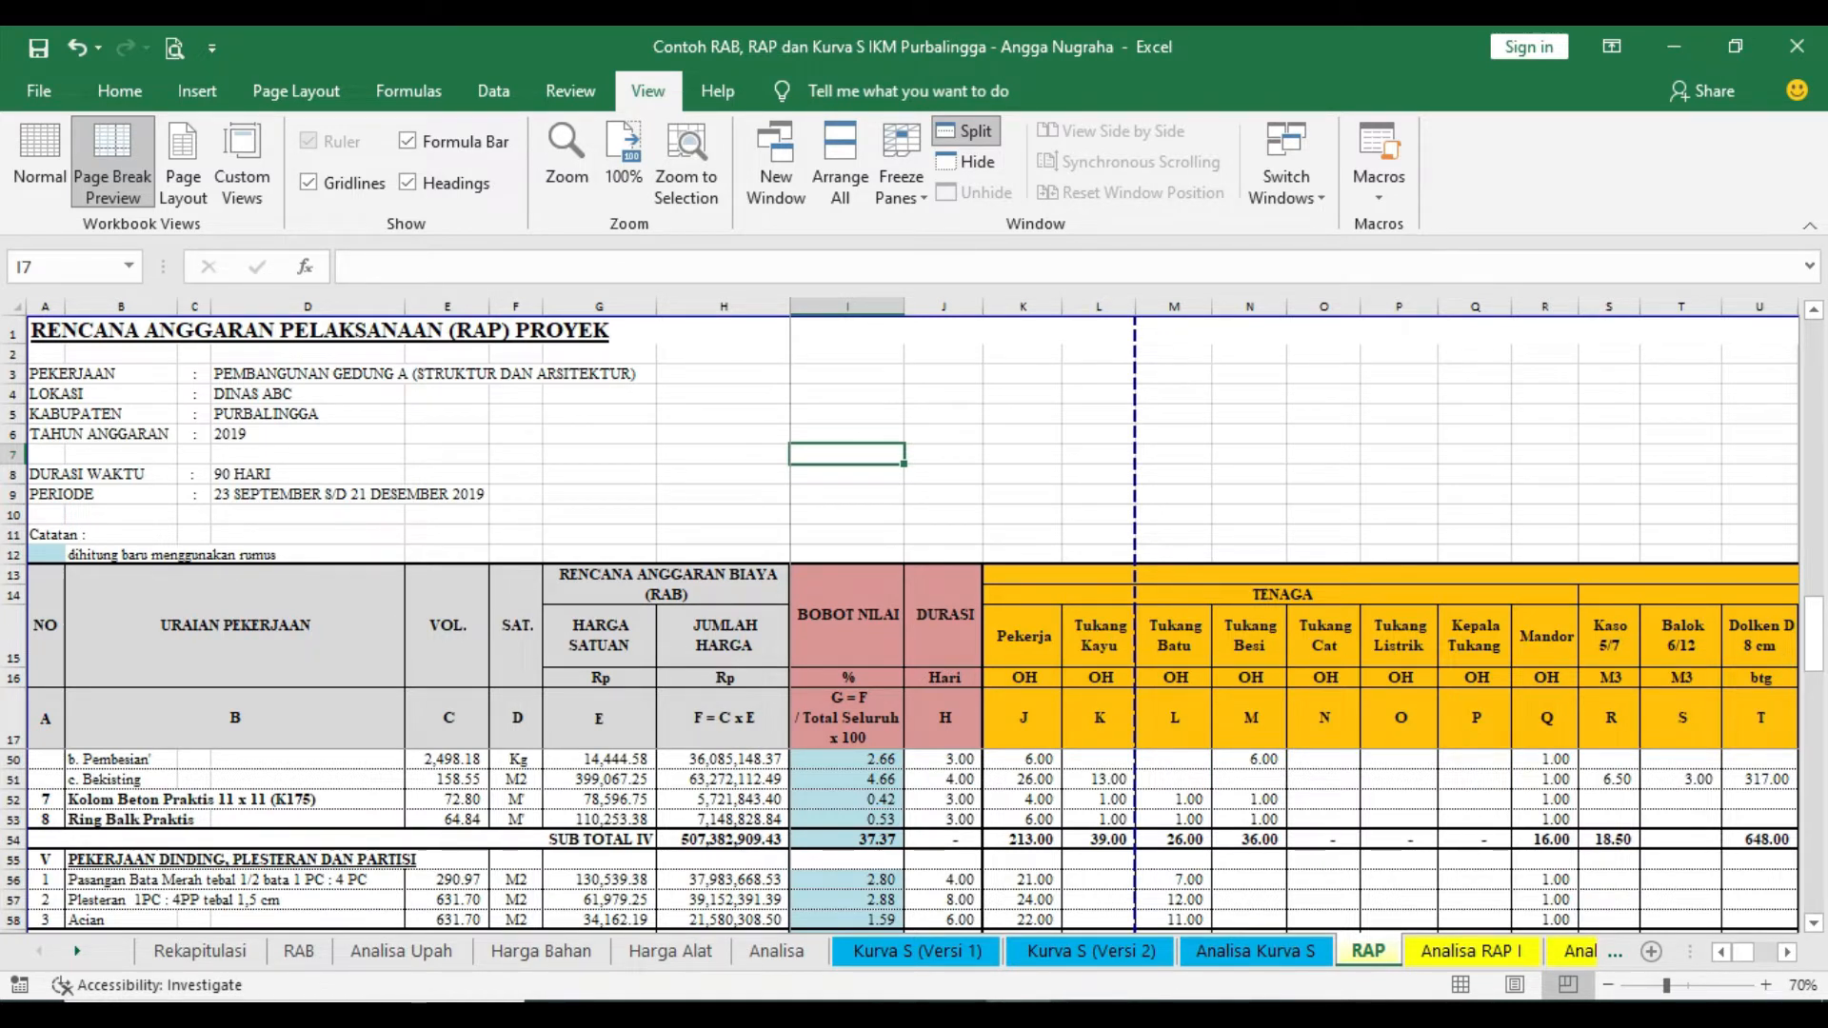
left_click(873, 954)
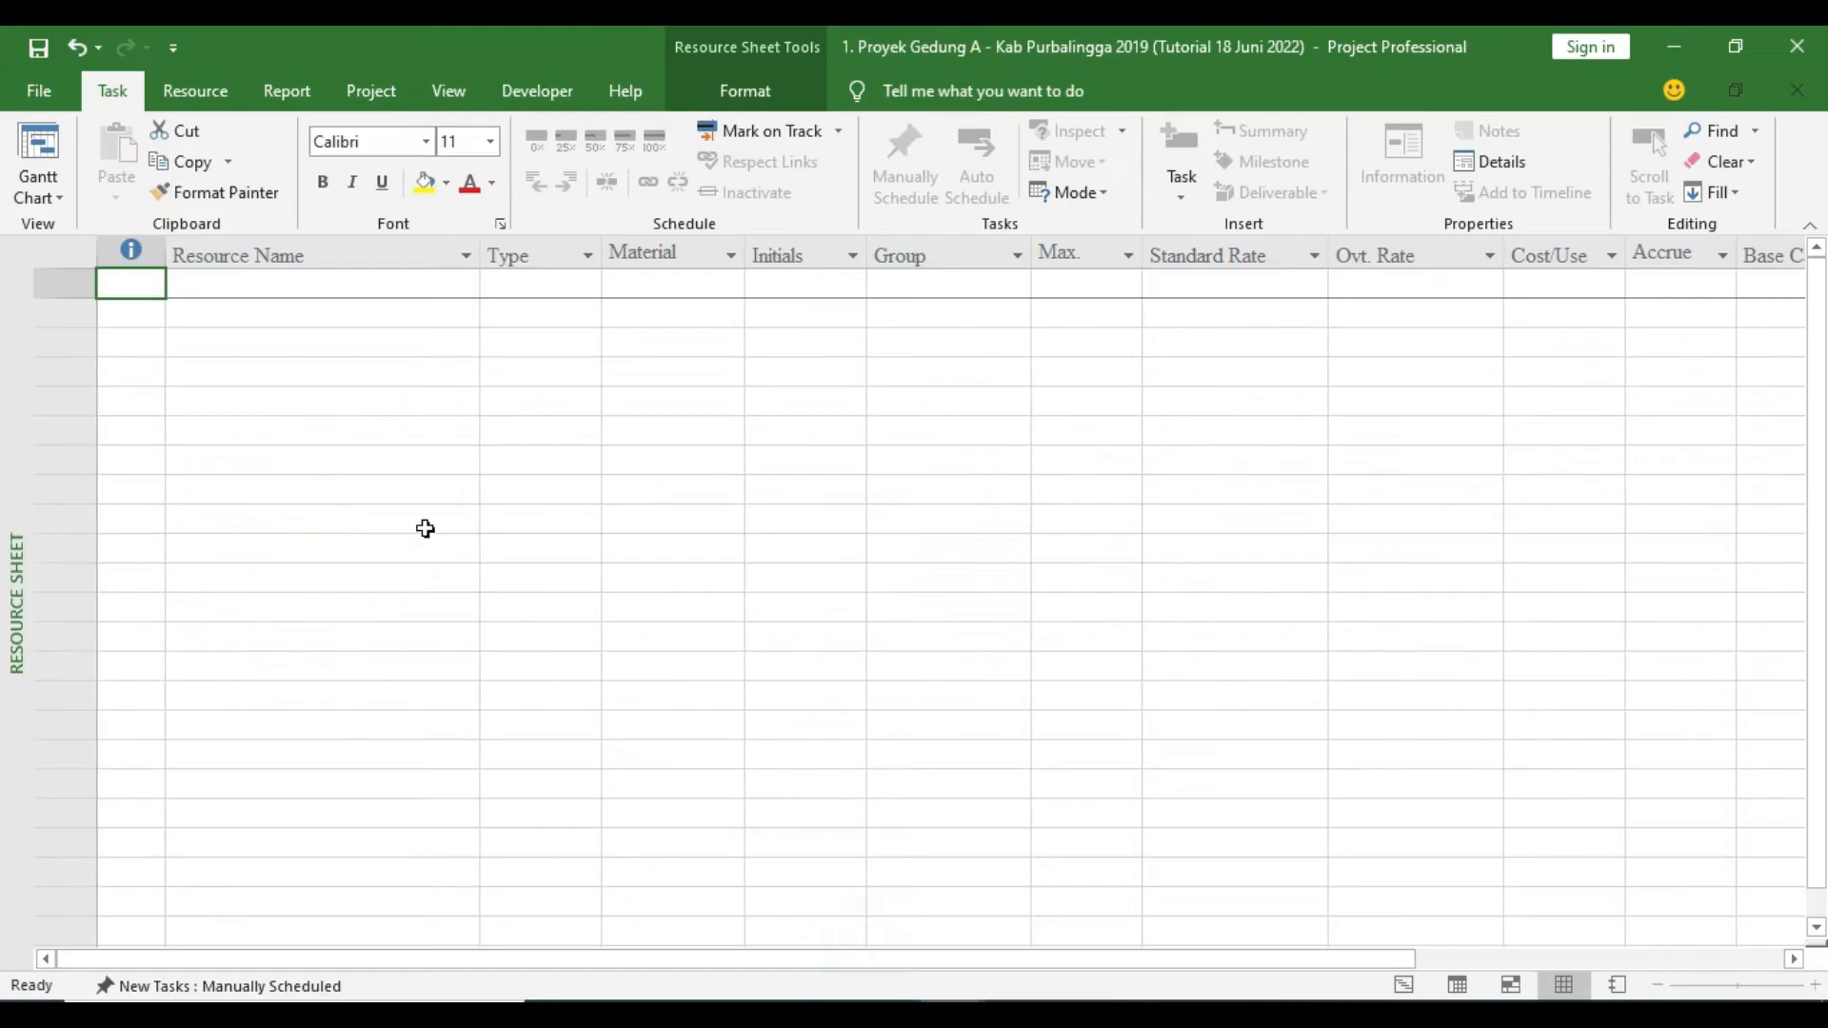
Enter Pekerja, Tukang Batu and Tukang Kayu as the first three resource names in the empty Resource Sheet
left_click(266, 287)
type("Pekerj")
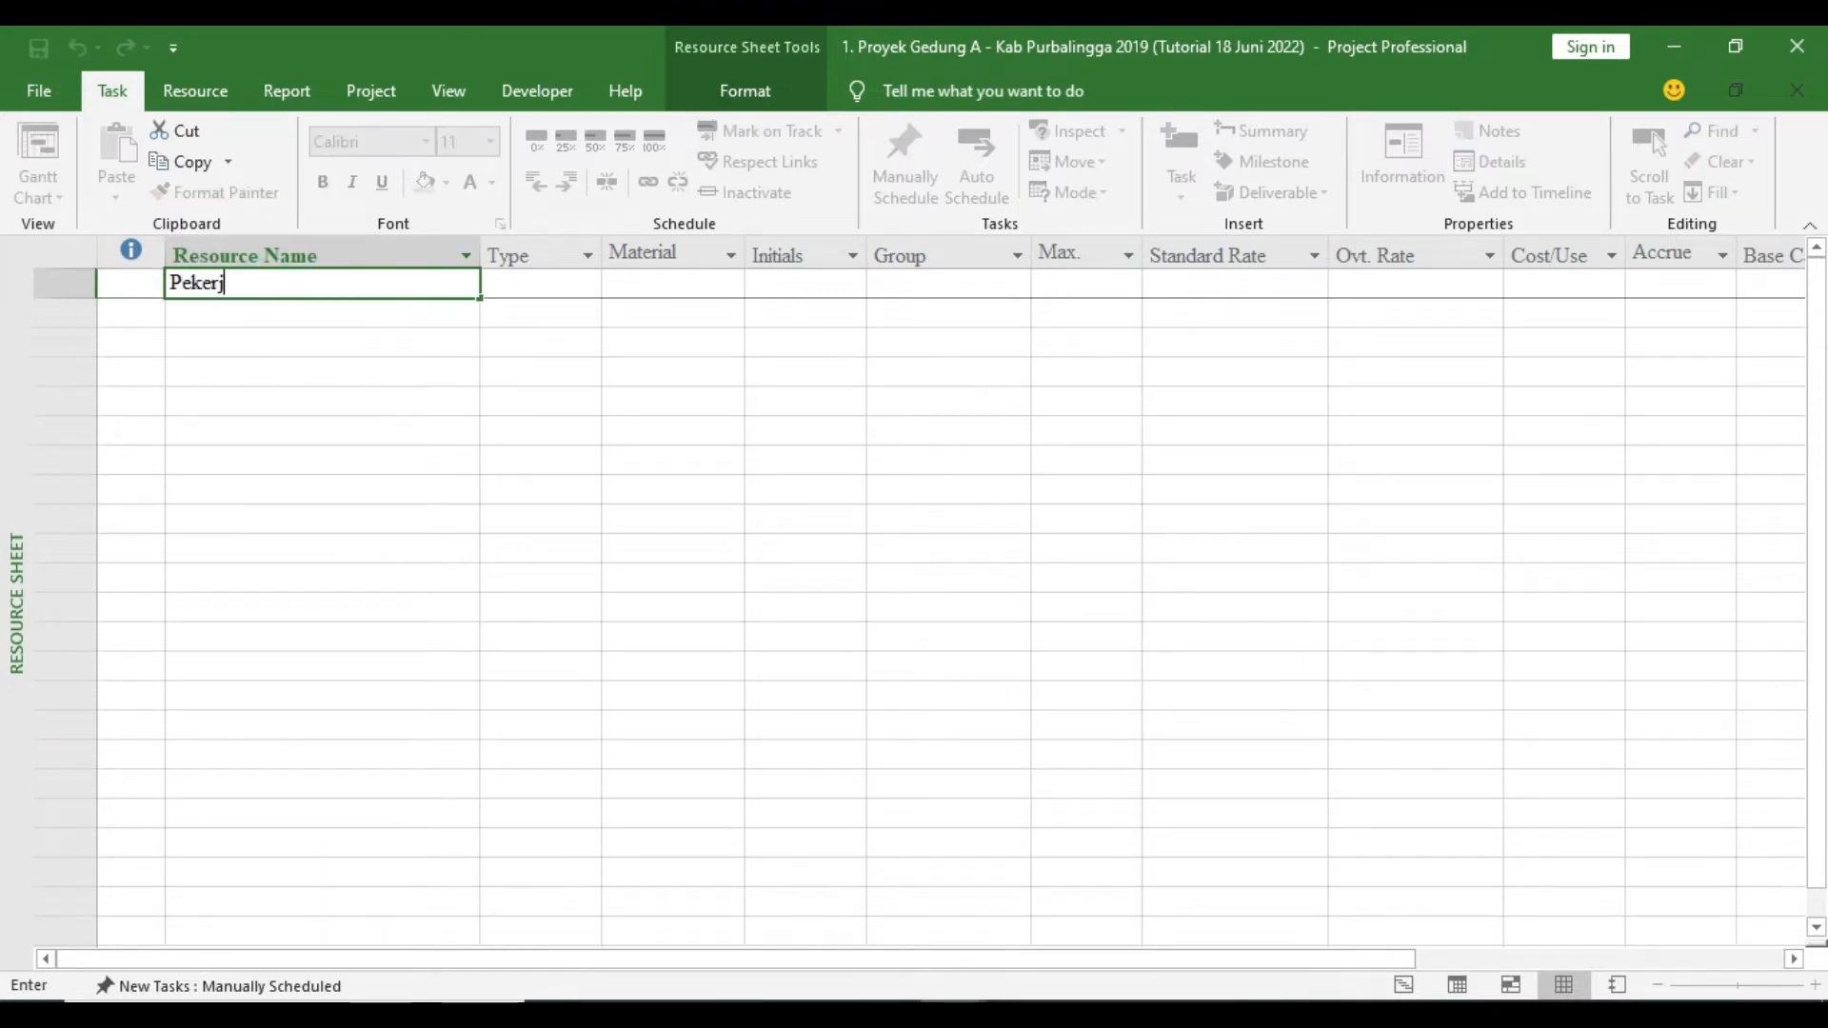
type("a")
key("Return")
type("Tukang Batu")
key("Return")
type("Tukan")
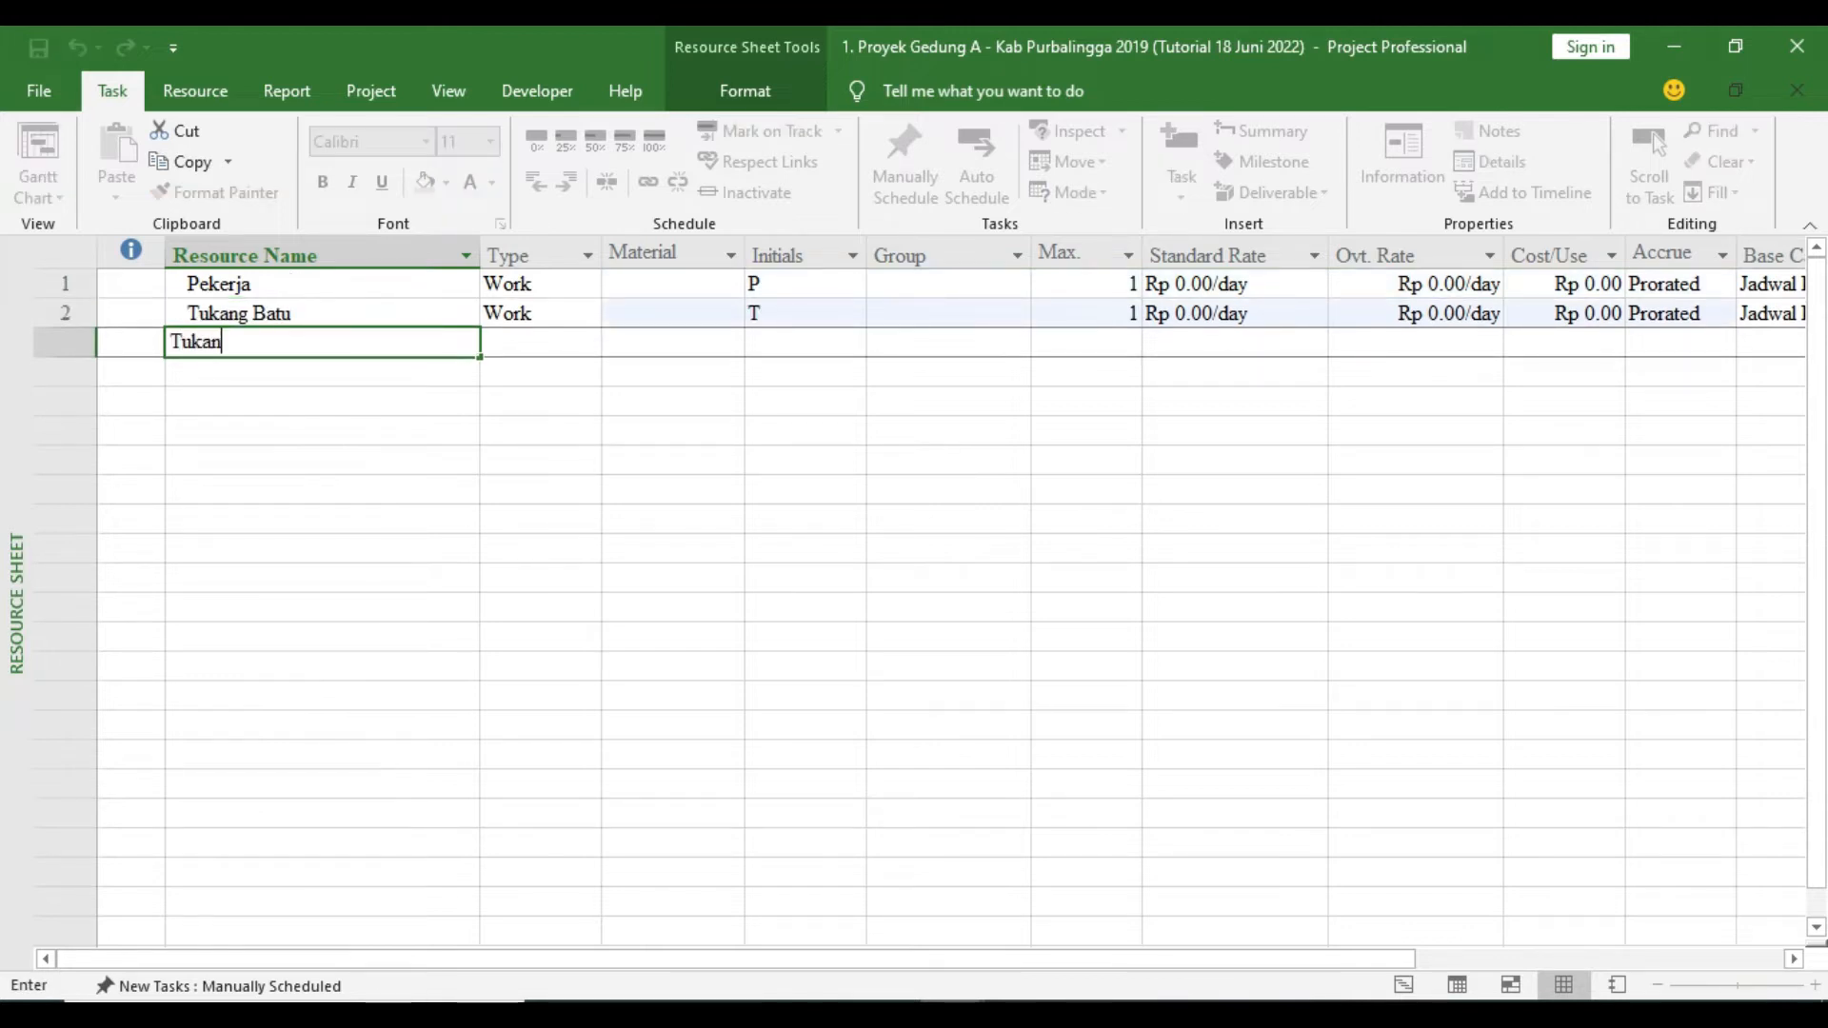
type("g Kayu")
key("Return")
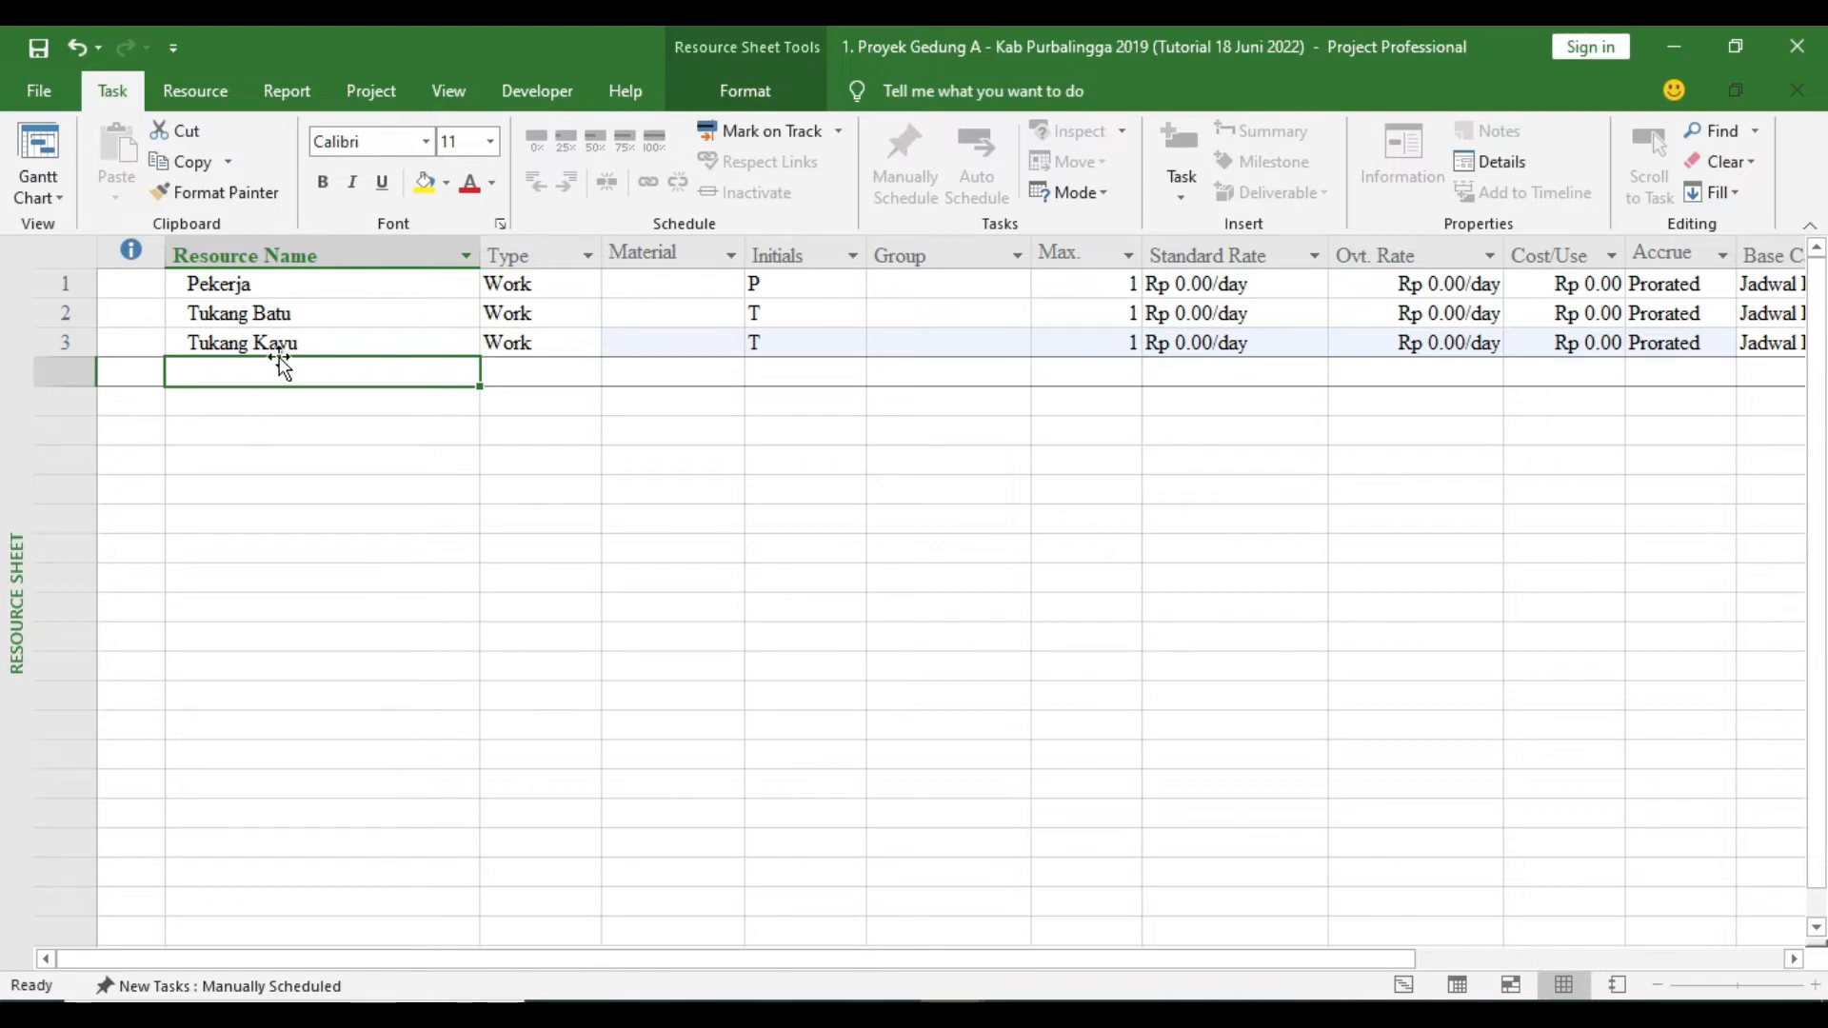
Check the TENAGA columns in the Excel RAP sheet, then add Tukang Besi, Tukang Cat and Tukang Listrik to the project's resources
left_click(1019, 1014)
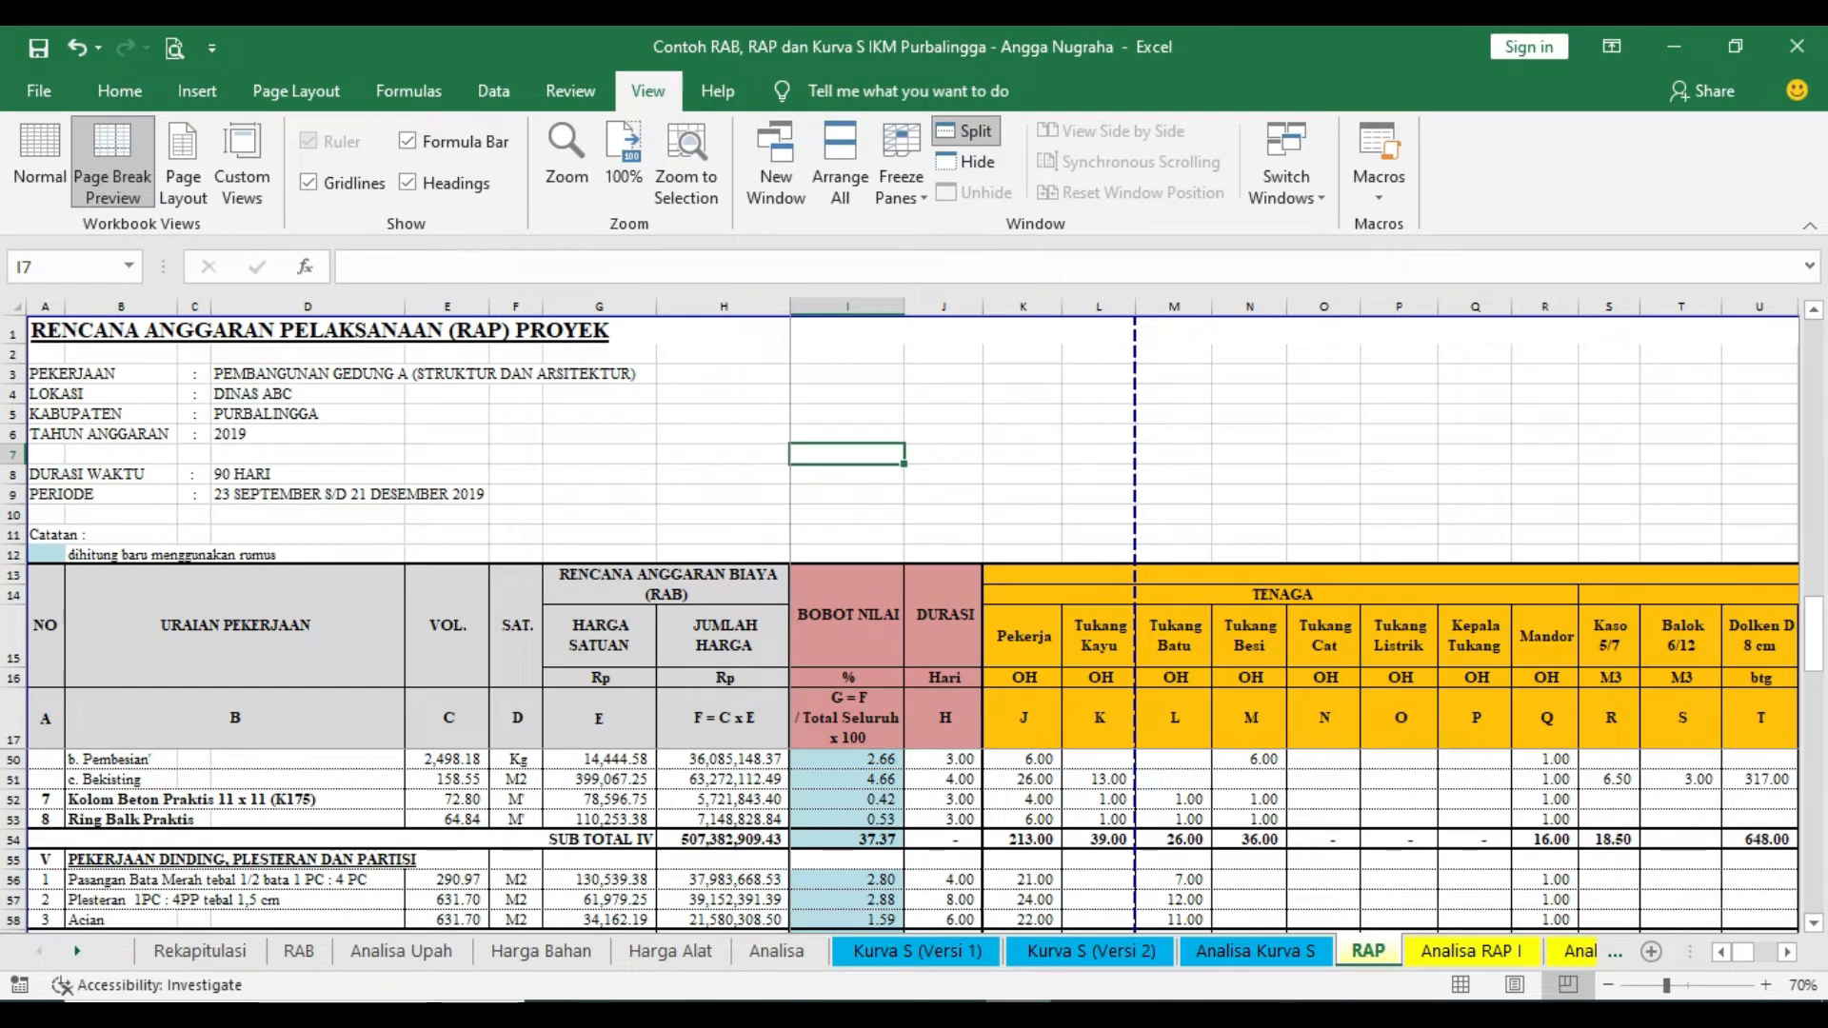
mouse_move(948, 1014)
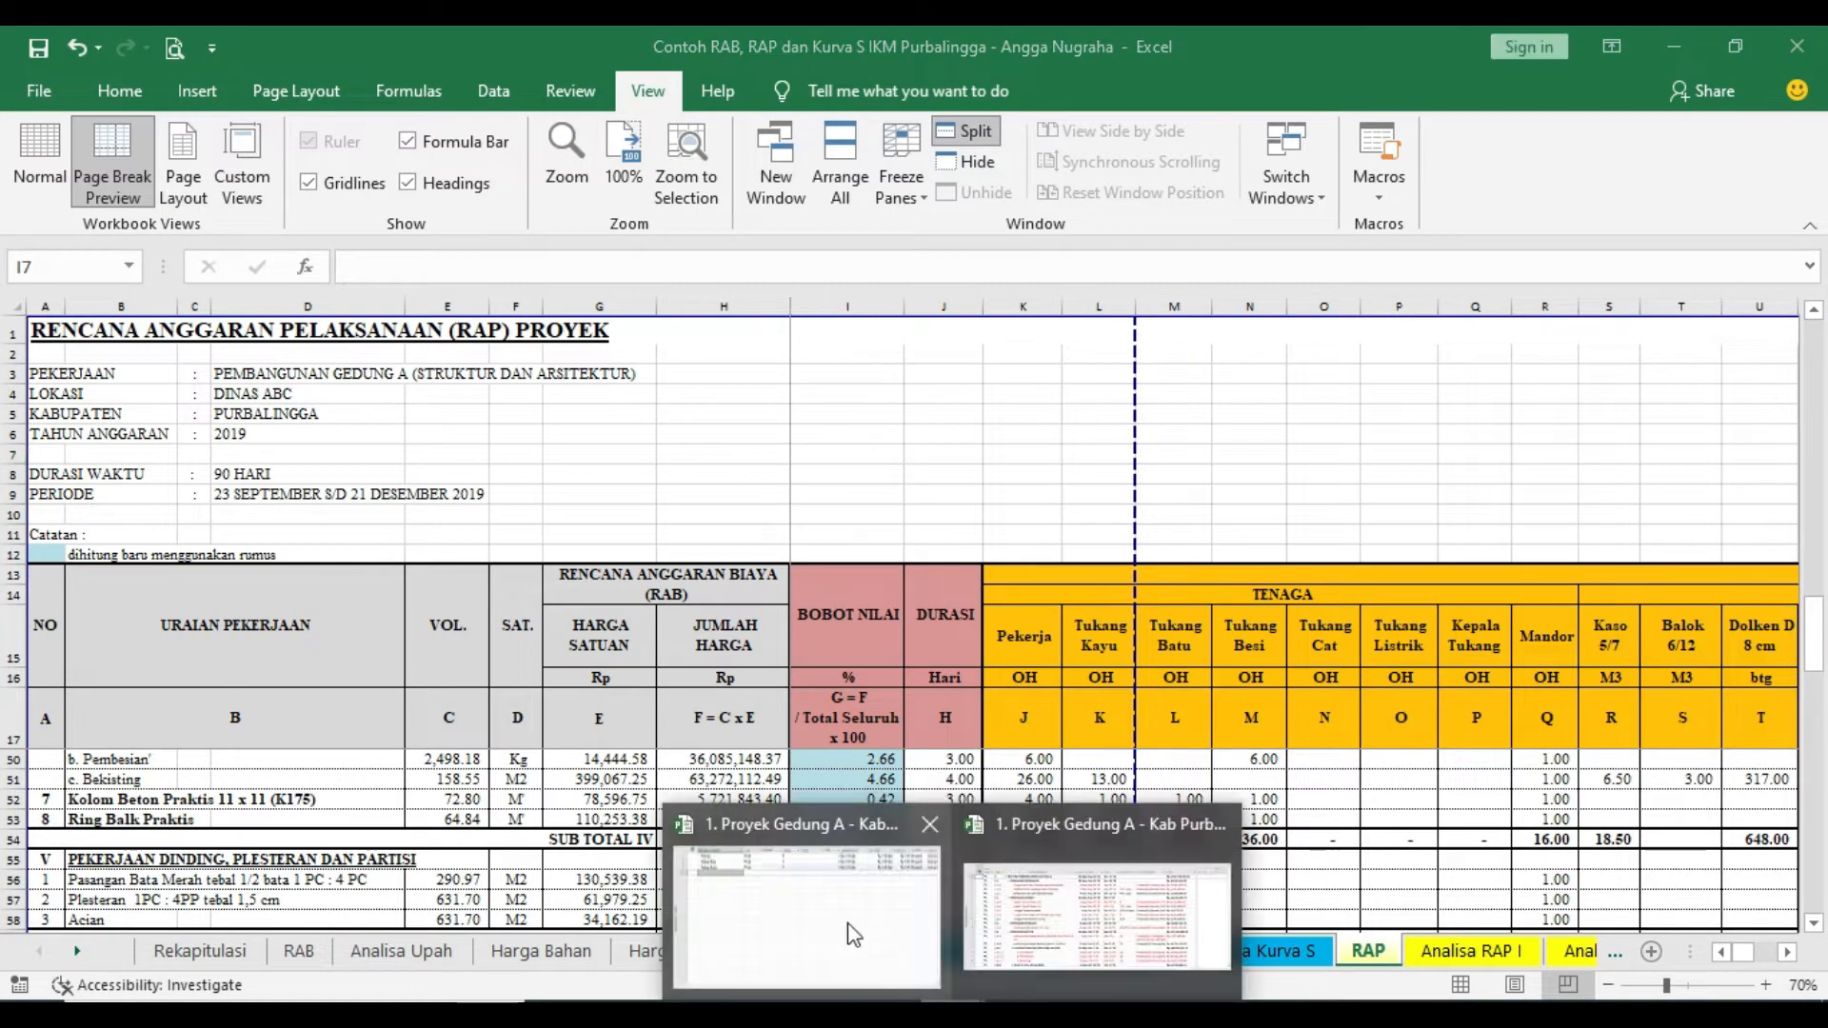
left_click(841, 916)
type("Tuka")
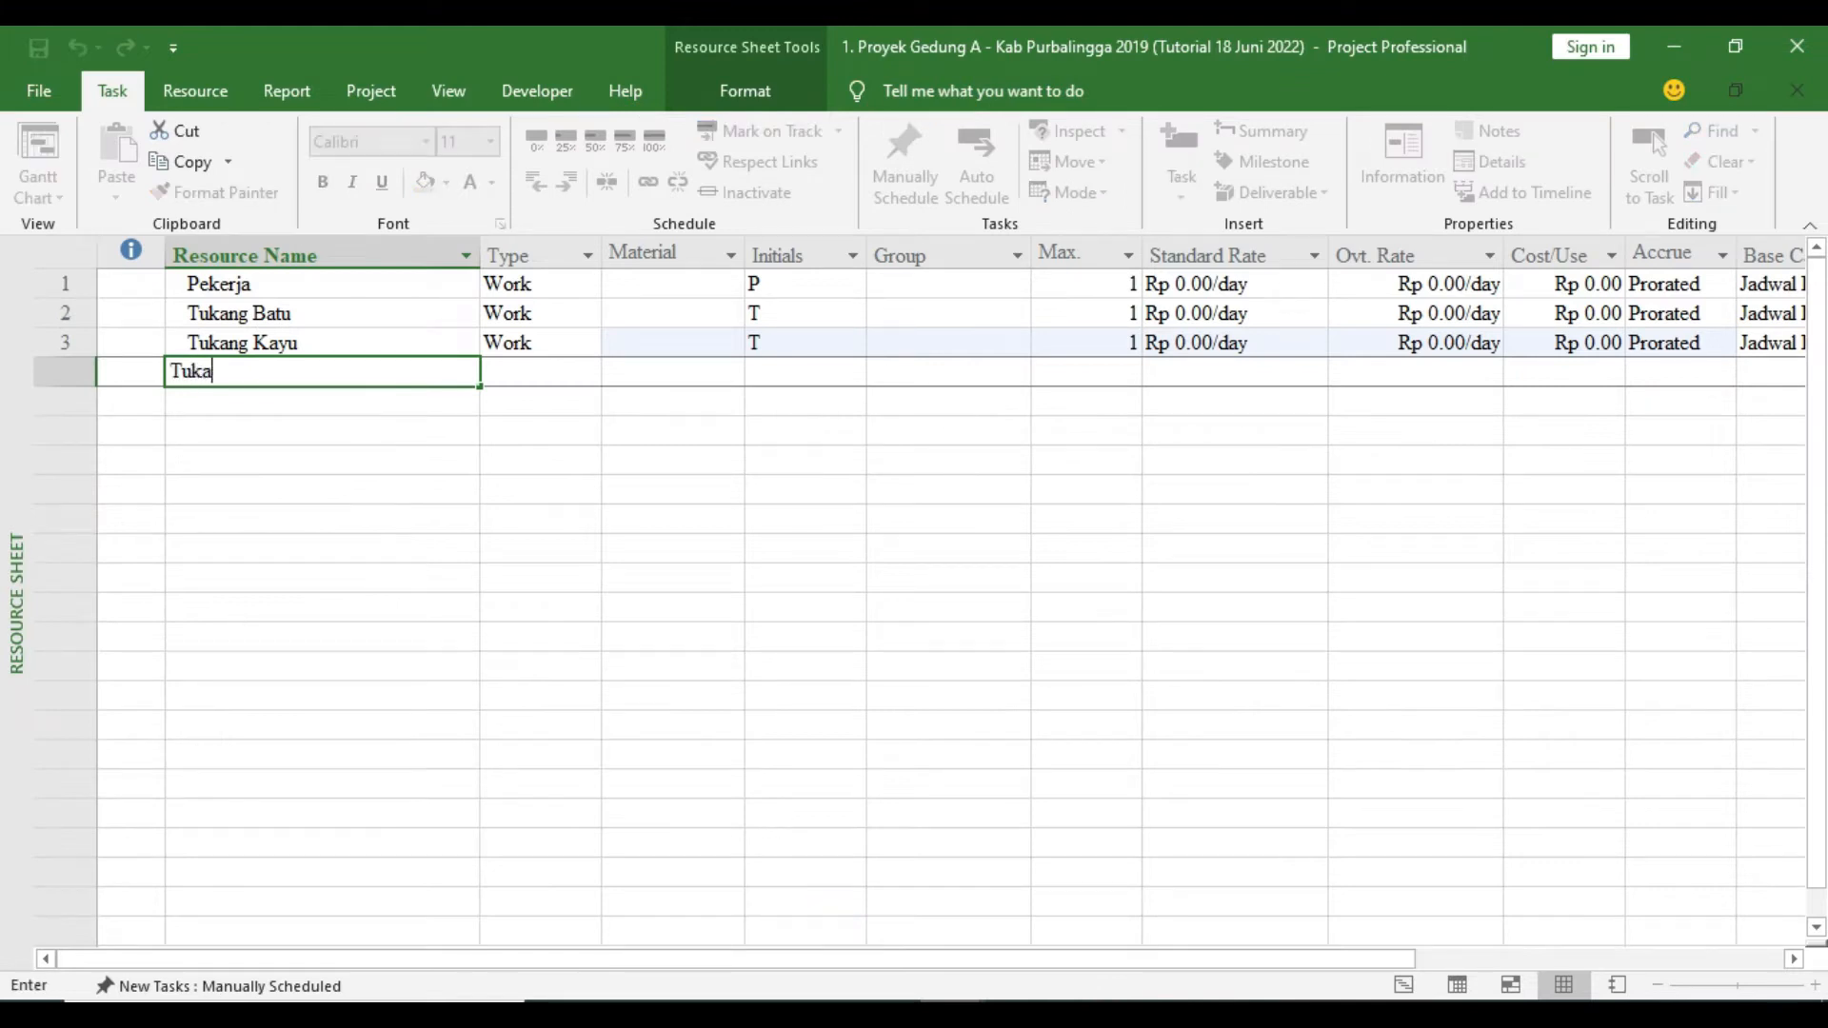
type("ng Besi")
key("Return")
type("Tukang Cta")
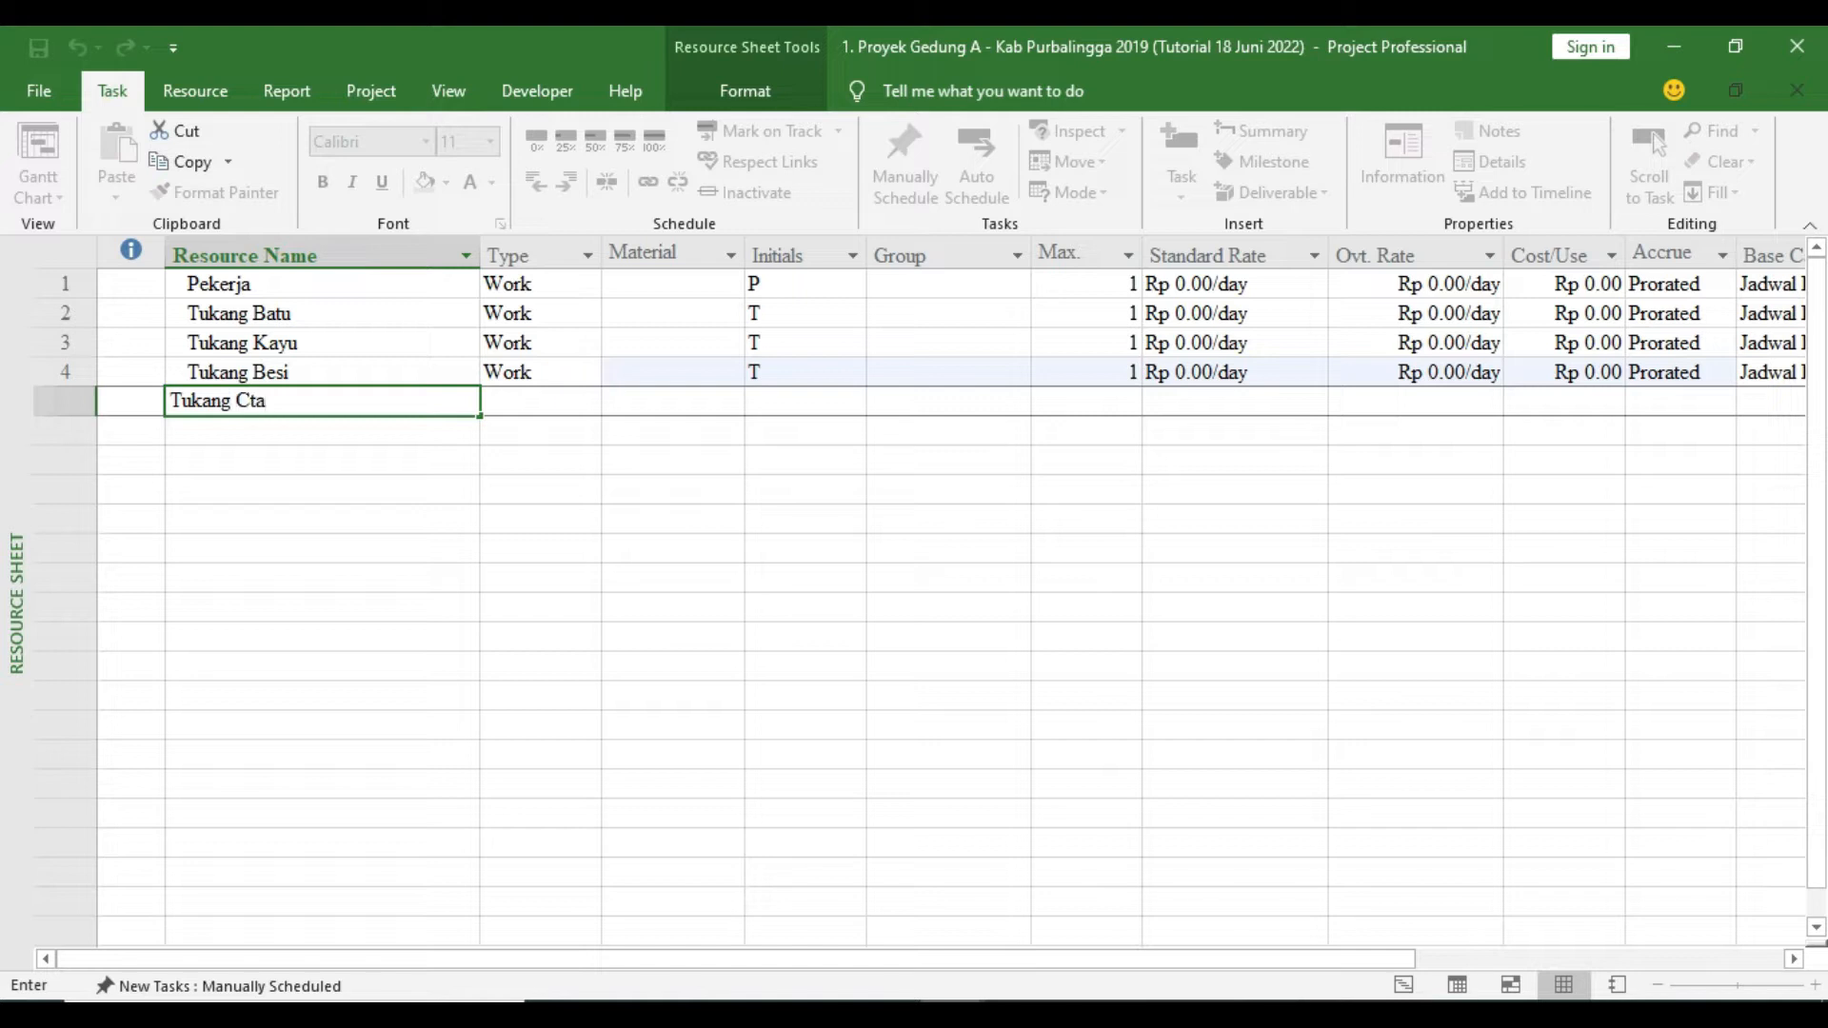
key("Return")
type("Tuk")
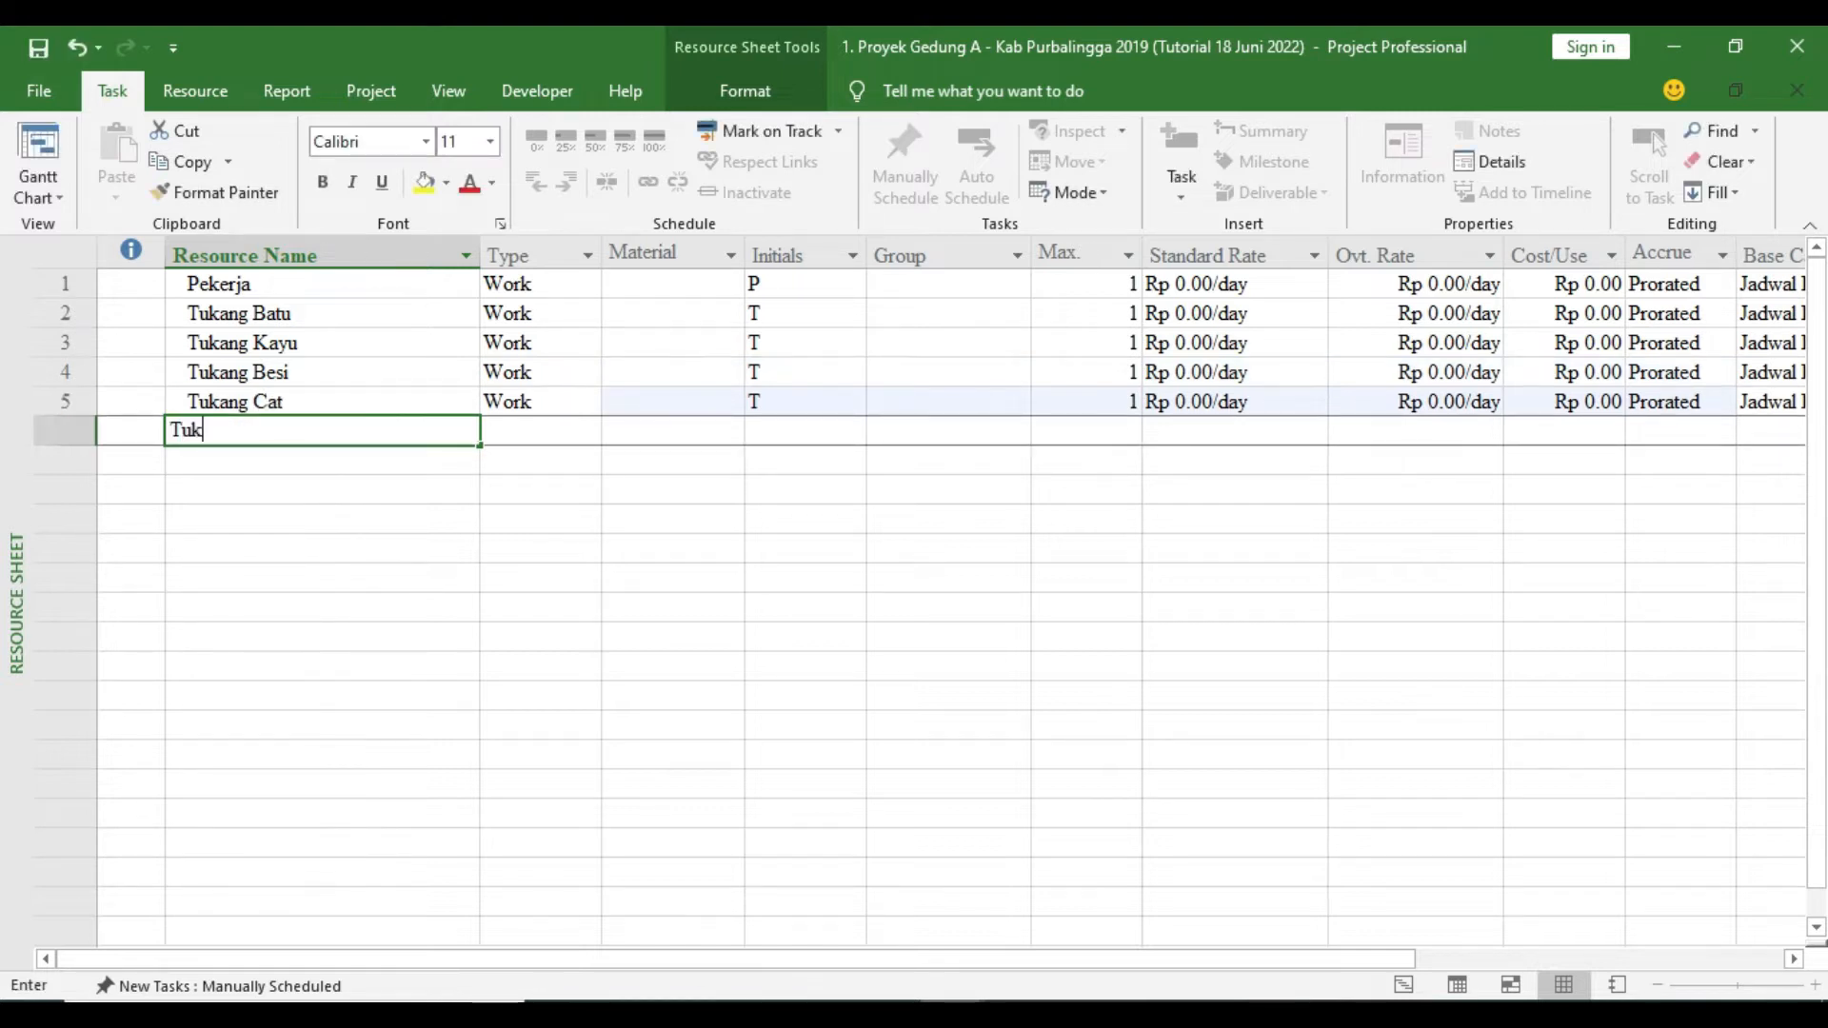
type("ang LIstrik")
key("Return")
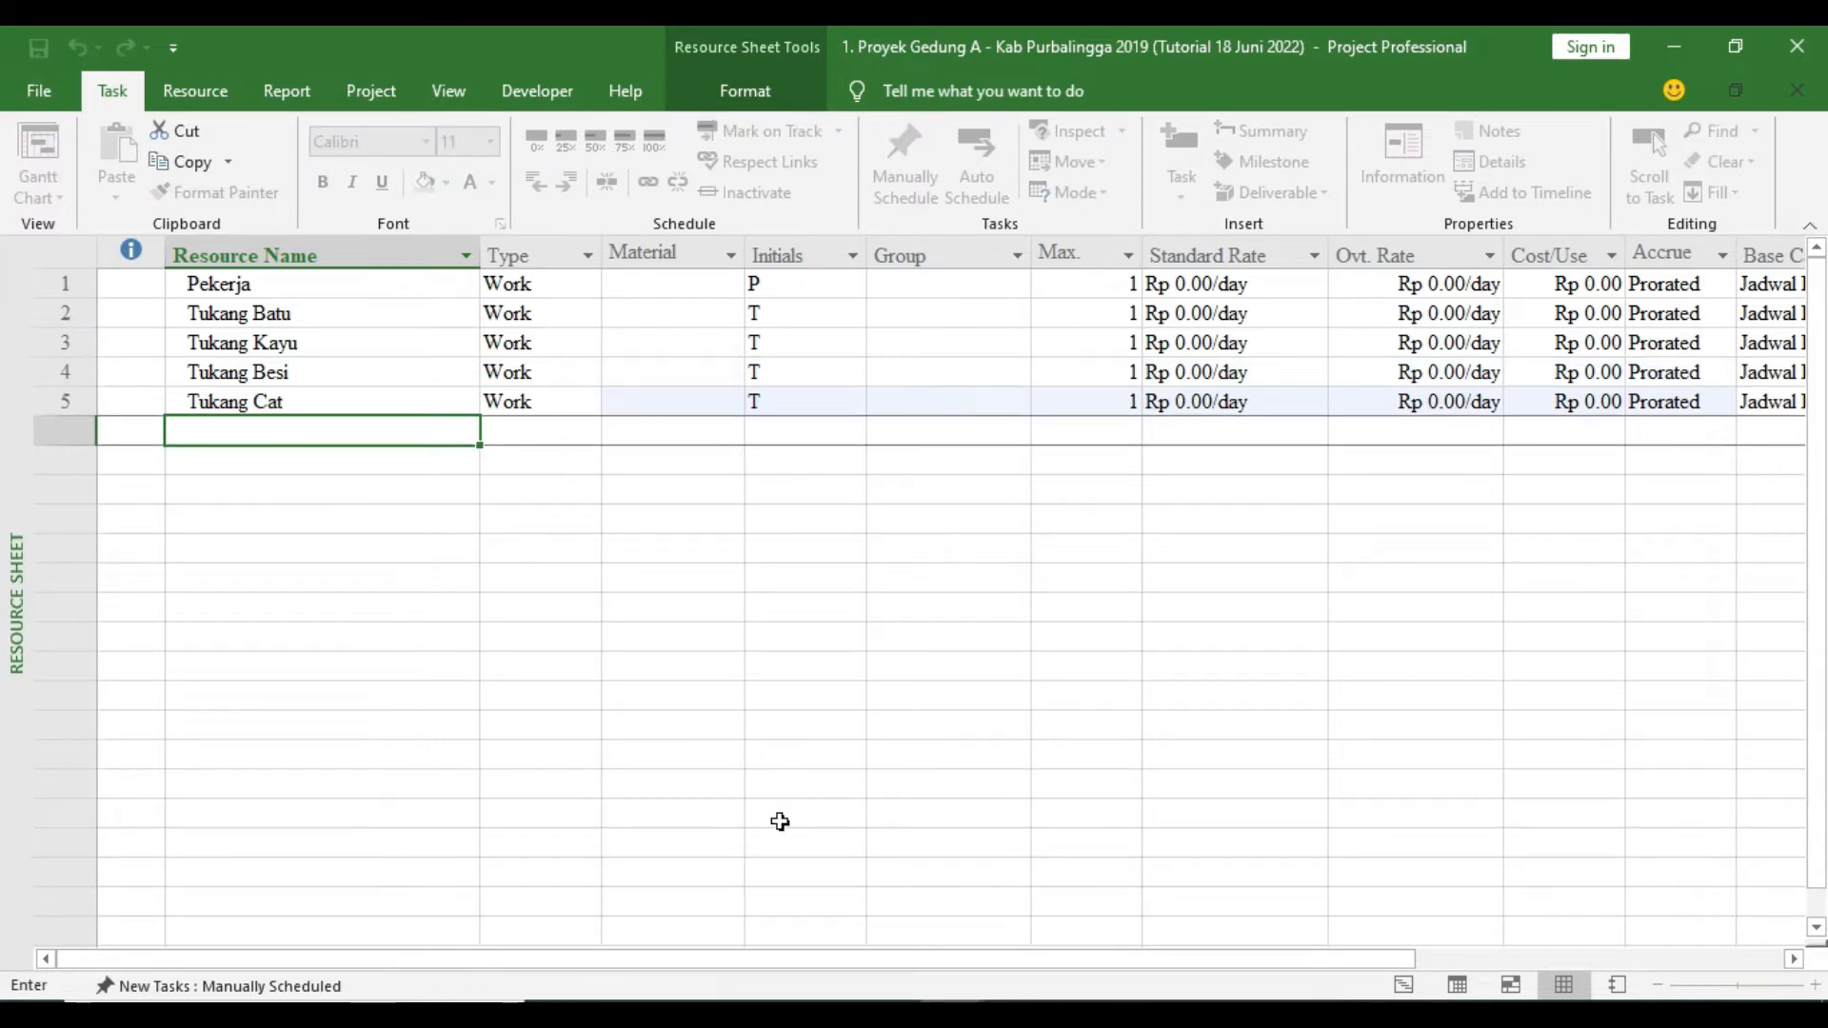
Consult the Excel RAP headings again and add the resources Kepala Tukang, Mandor and Kaso 5/7 to the project
key("alt+Tab")
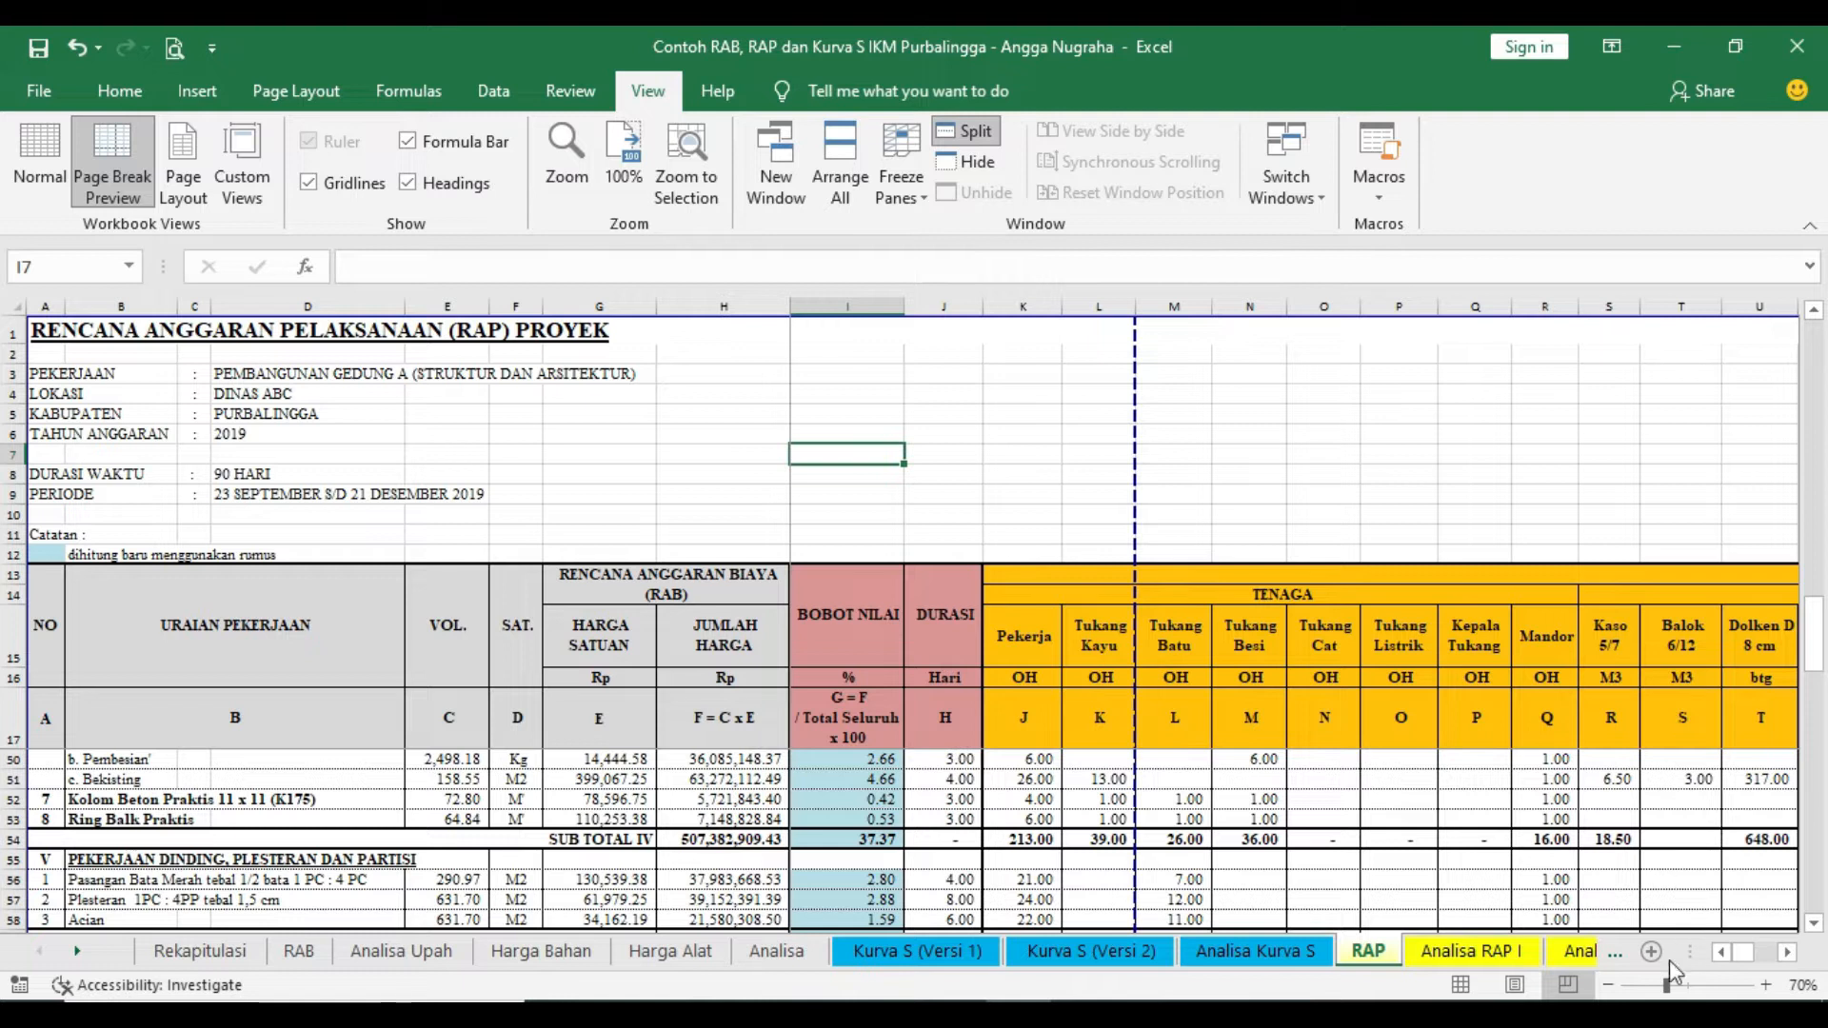
left_click(723, 890)
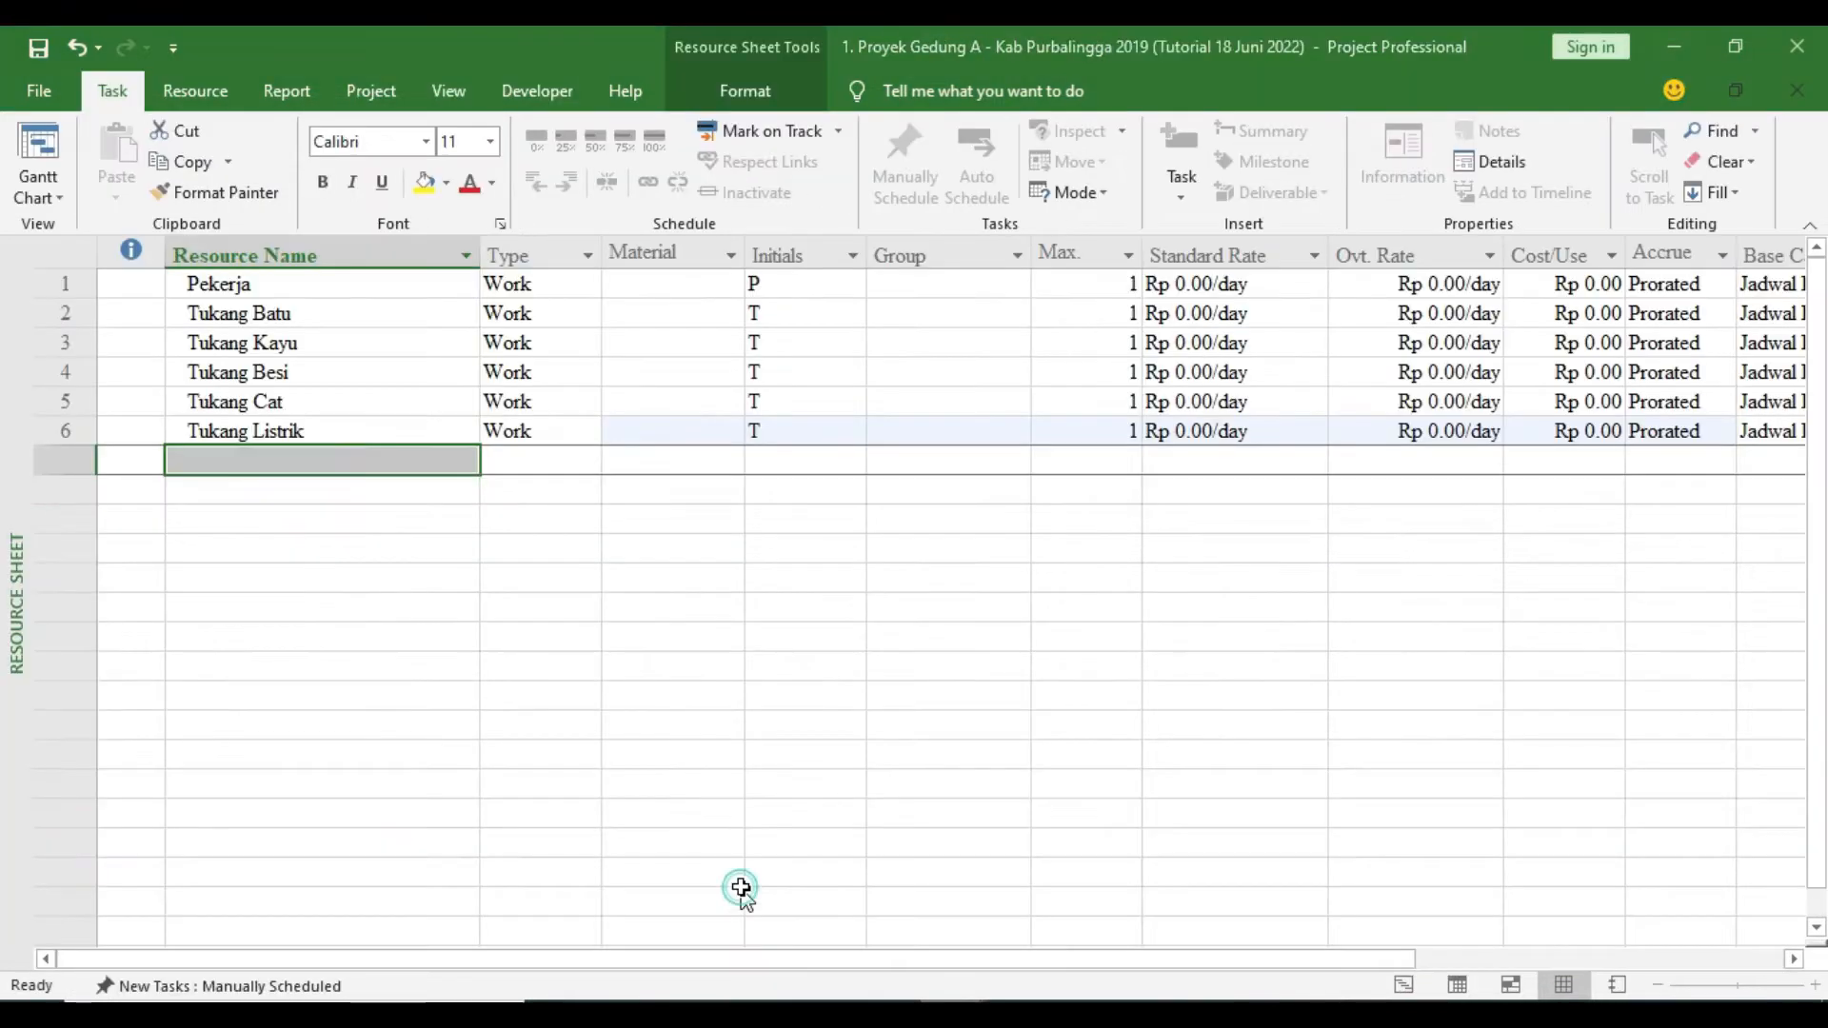
type("J")
type("epala T")
type("ukang")
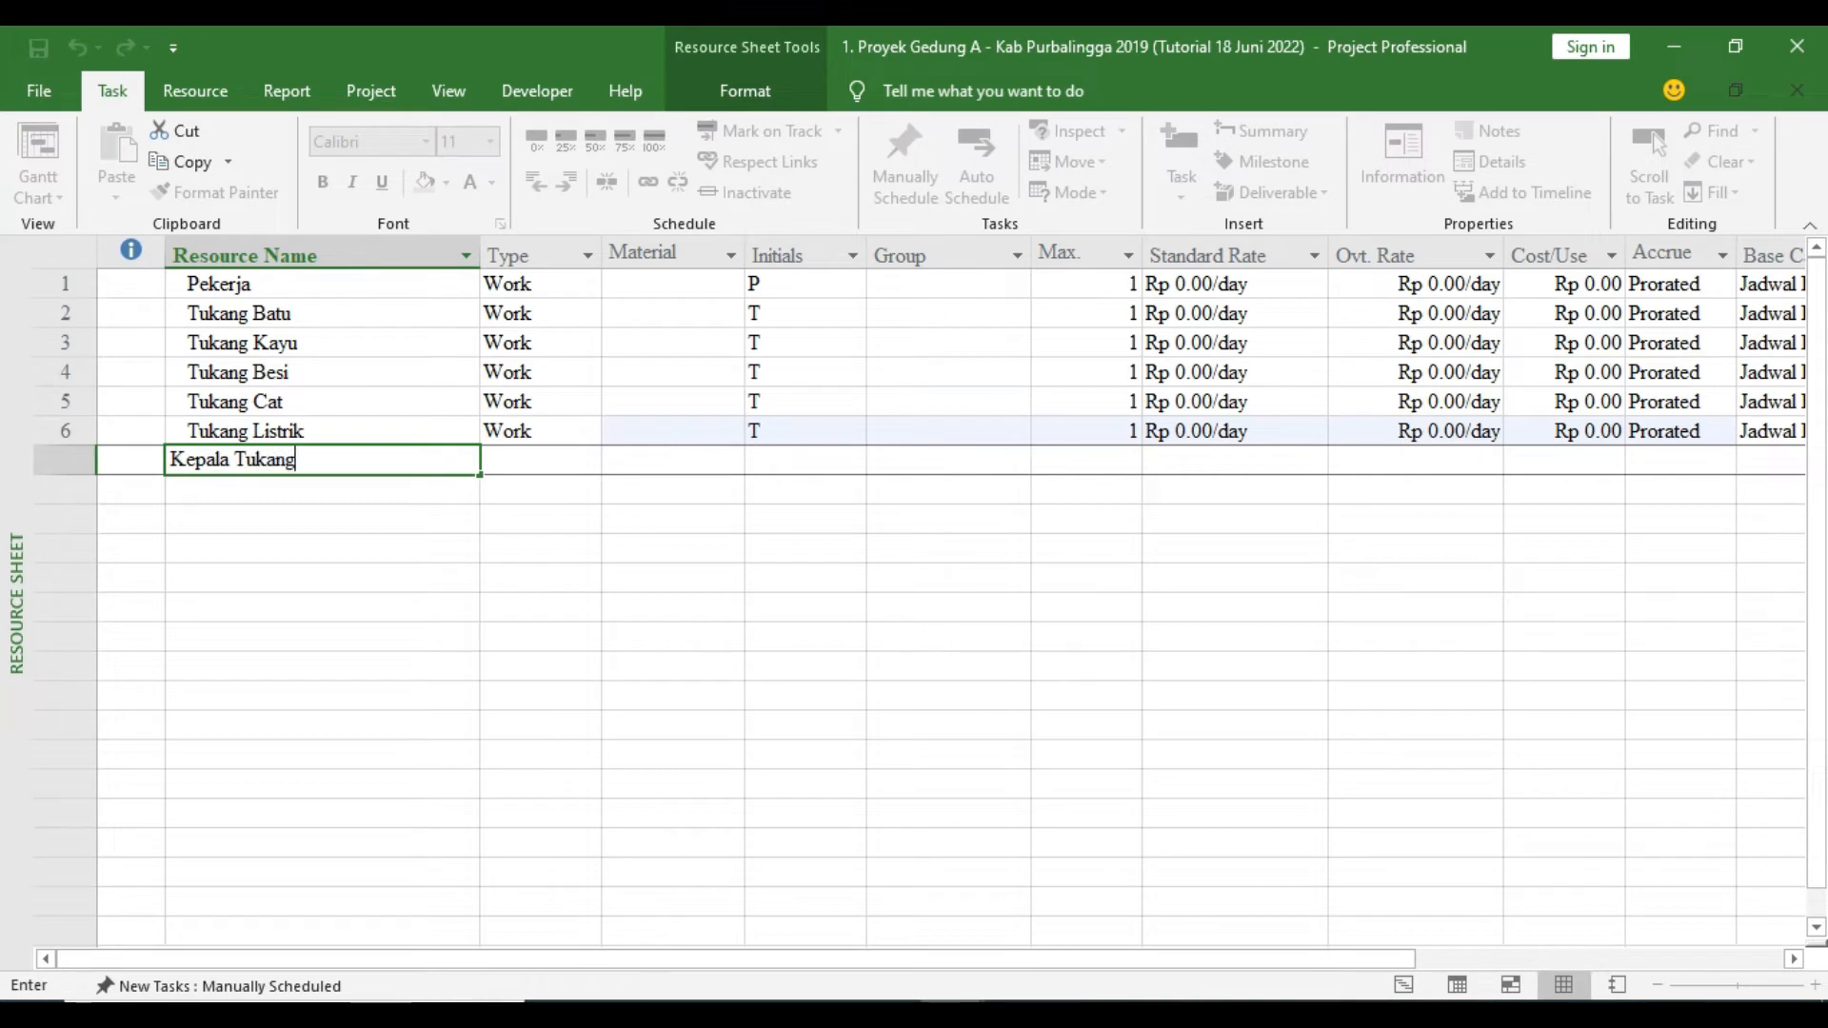
key("Return")
type("Mandor")
key("Return")
type("Ka")
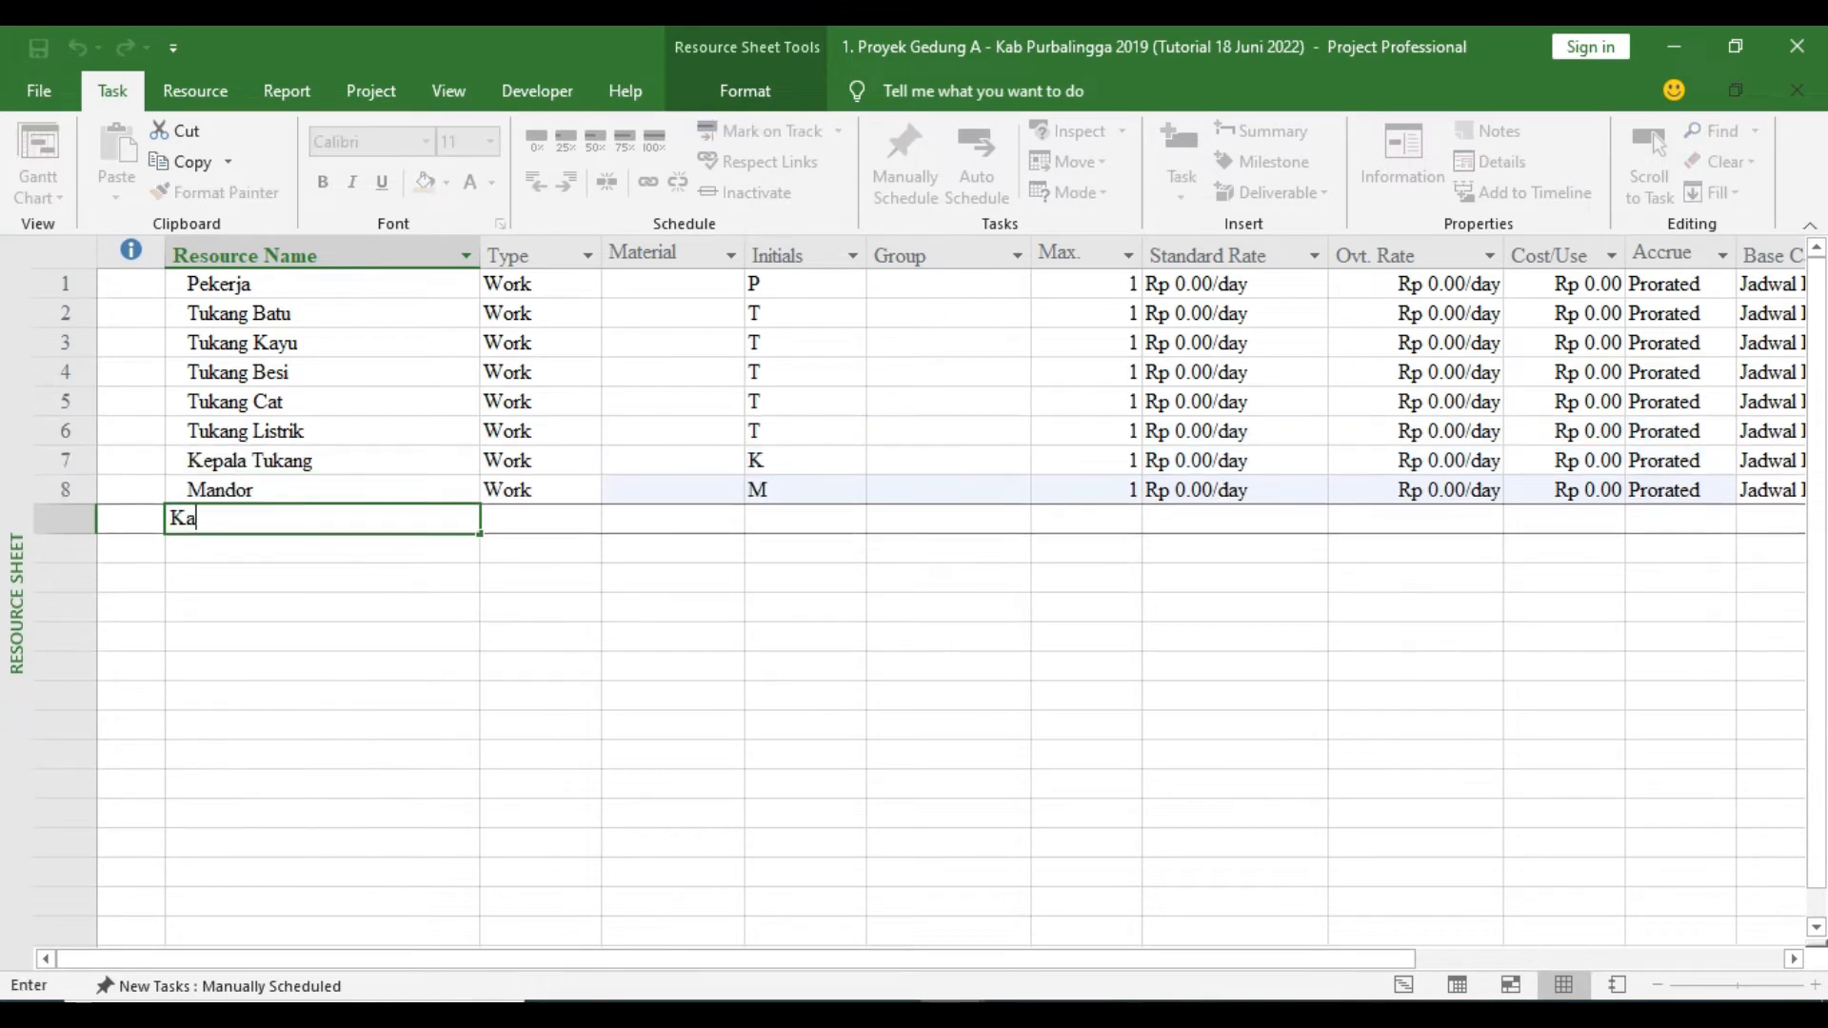
type("so 5/7")
key("Return")
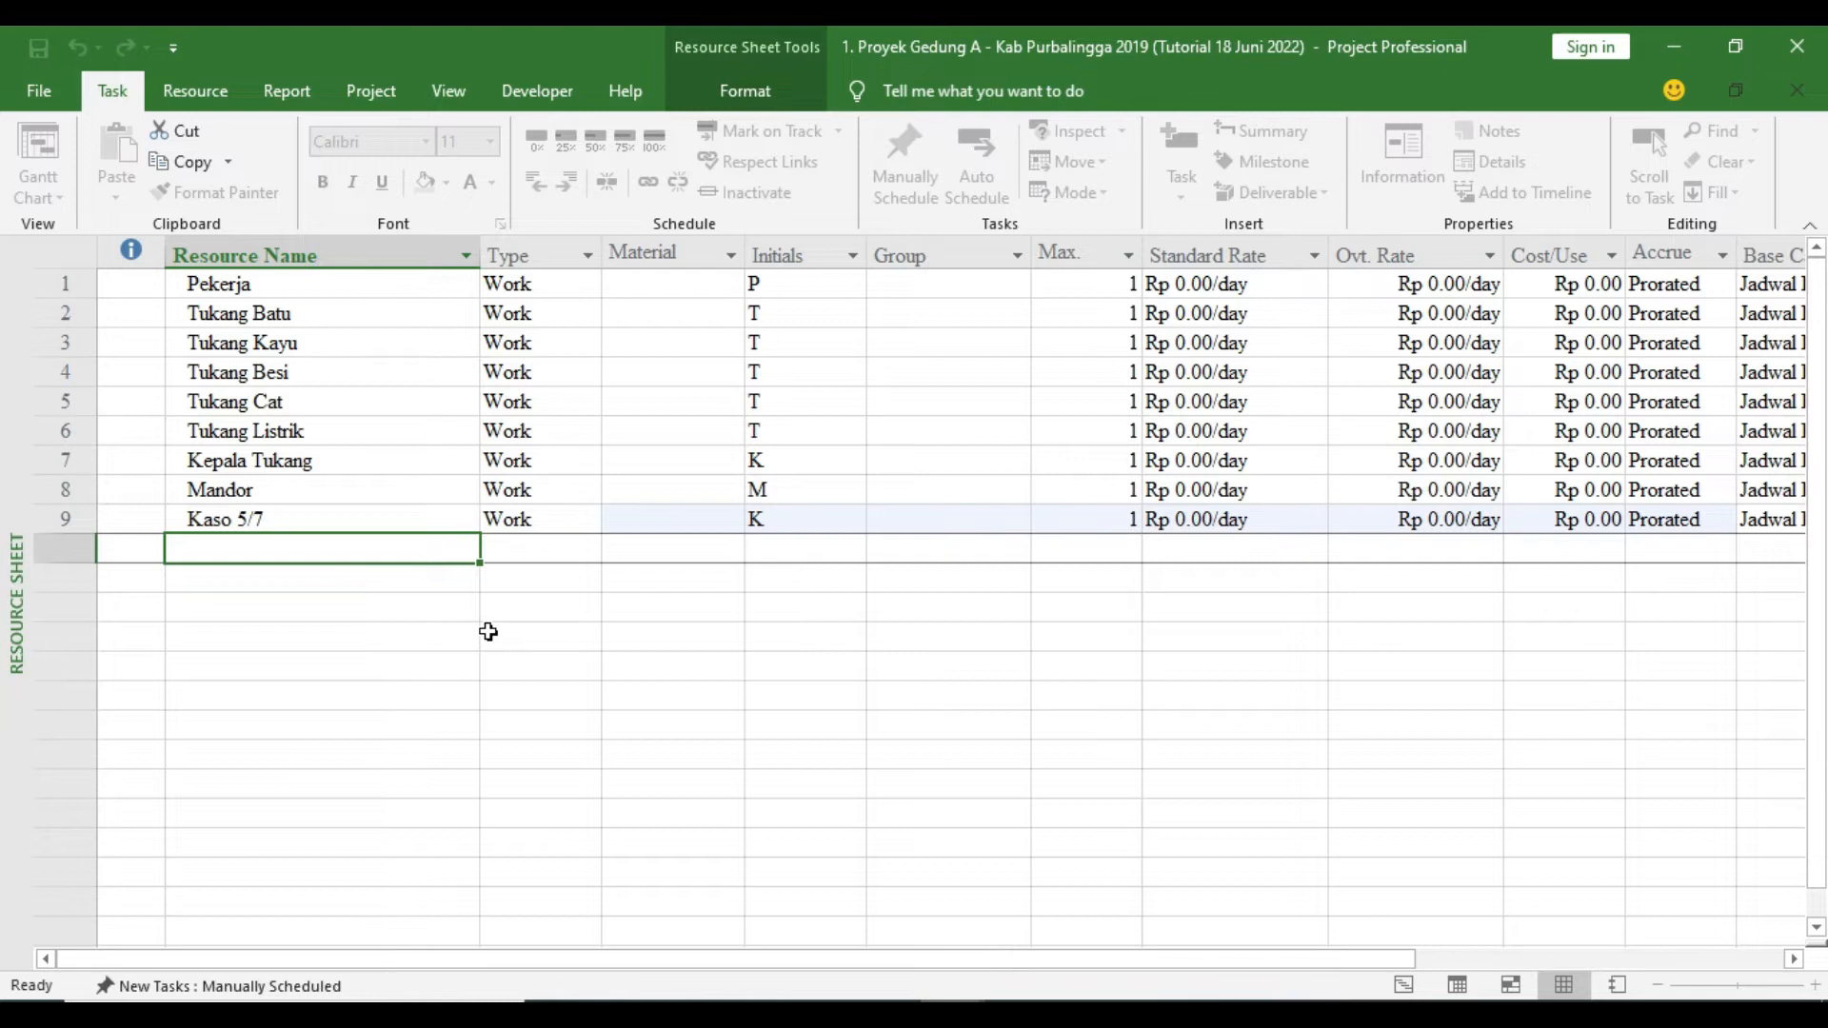
Look up the material columns following TENAGA in the Excel RAP sheet and add Balok 6/12 as the project's next resource
key("alt+Tab")
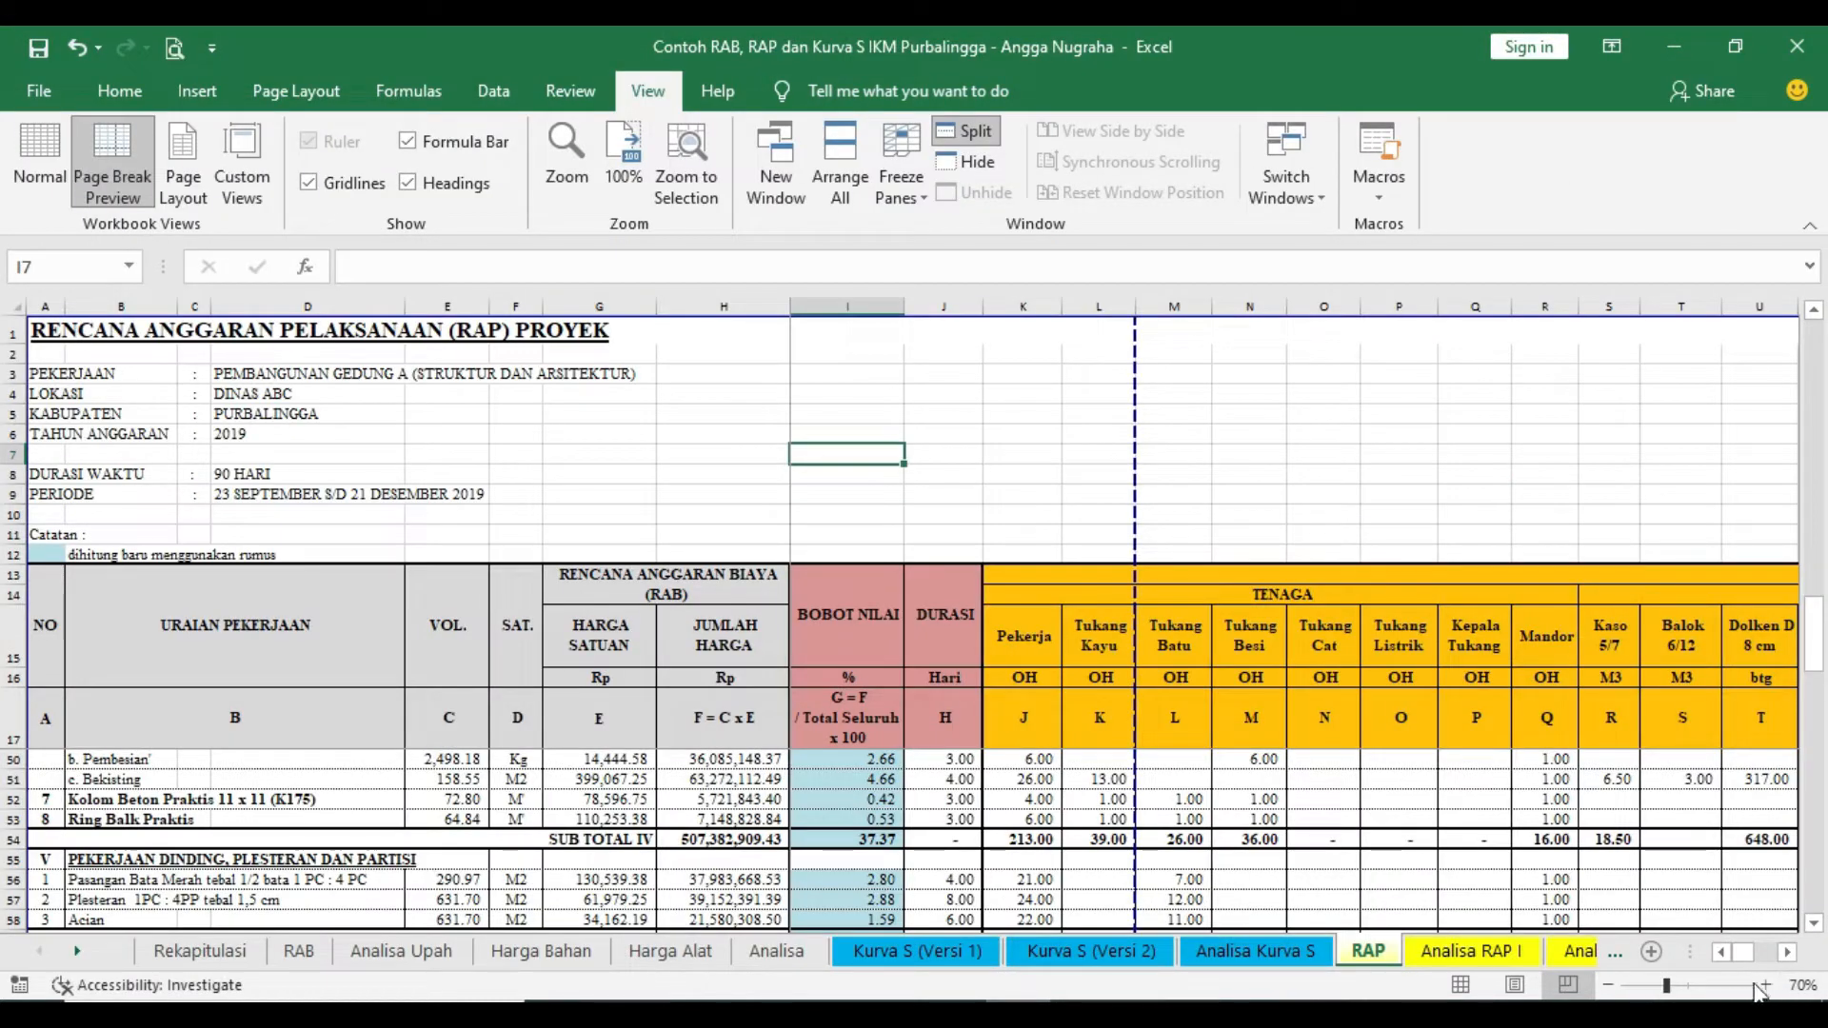
left_click(1786, 954)
left_click(1786, 954)
left_click(1786, 954)
left_click(1786, 954)
left_click(1786, 954)
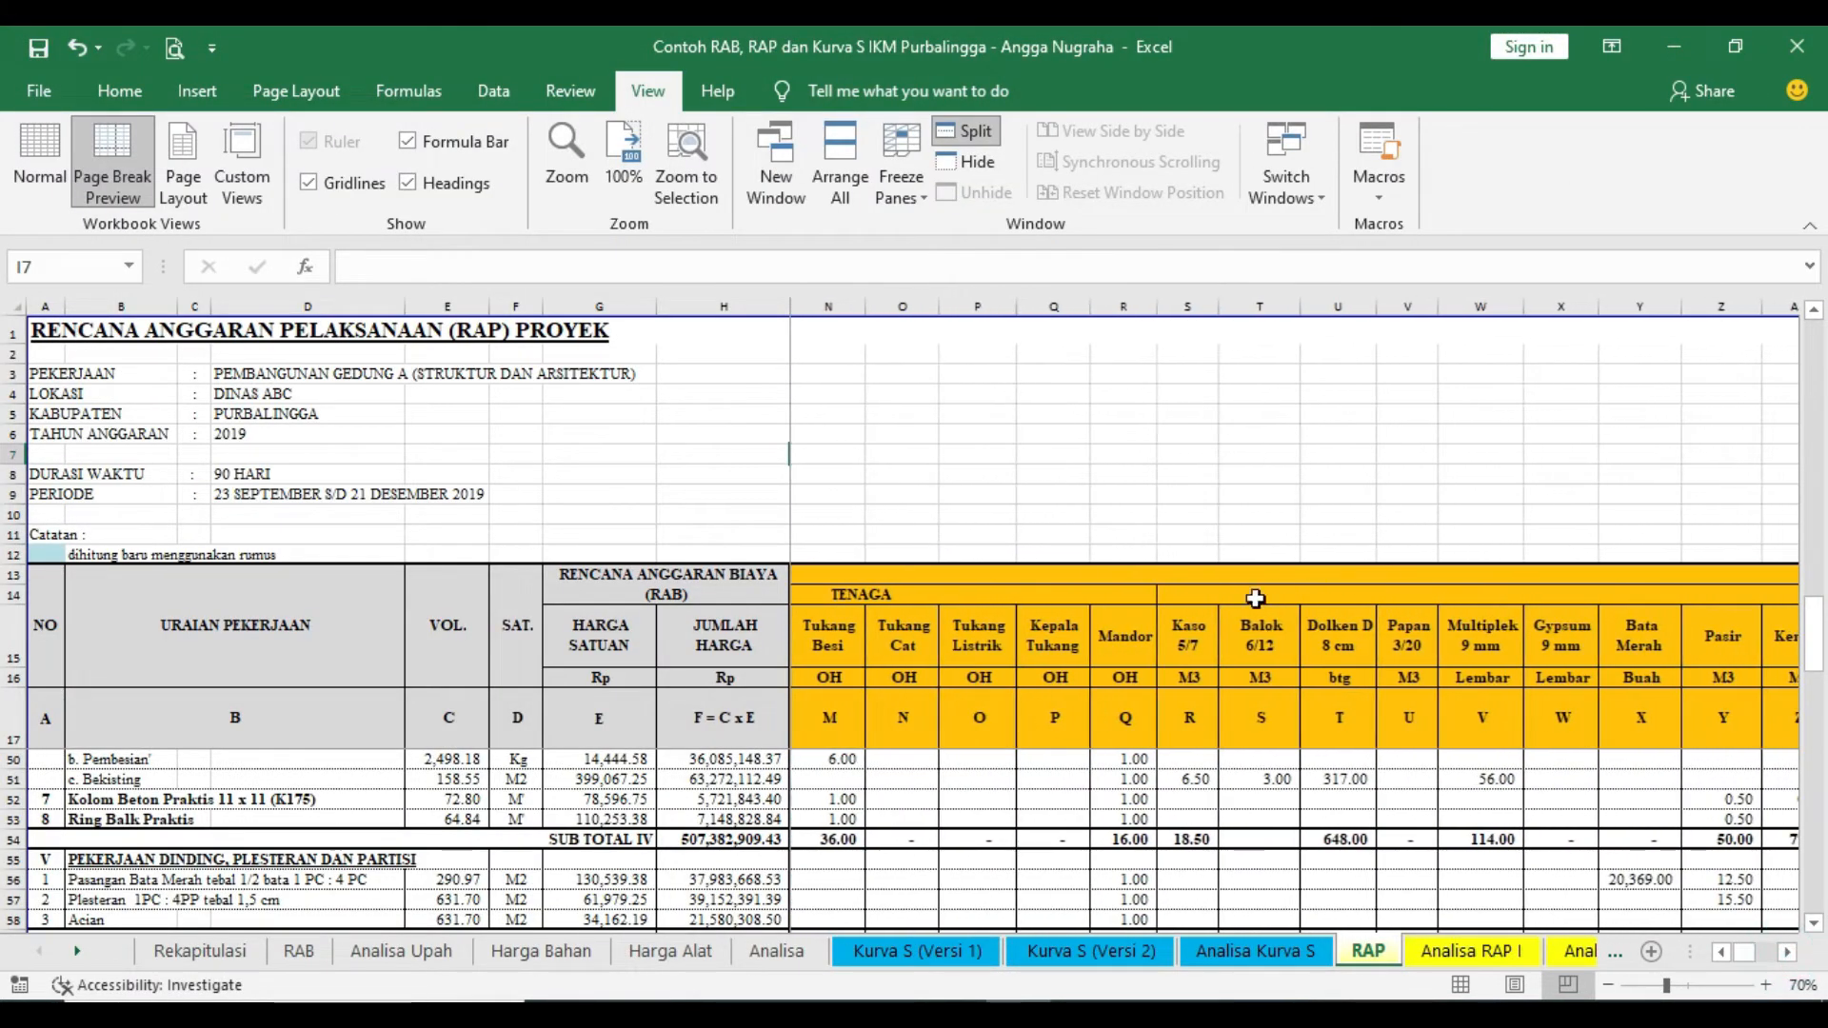
left_click(899, 963)
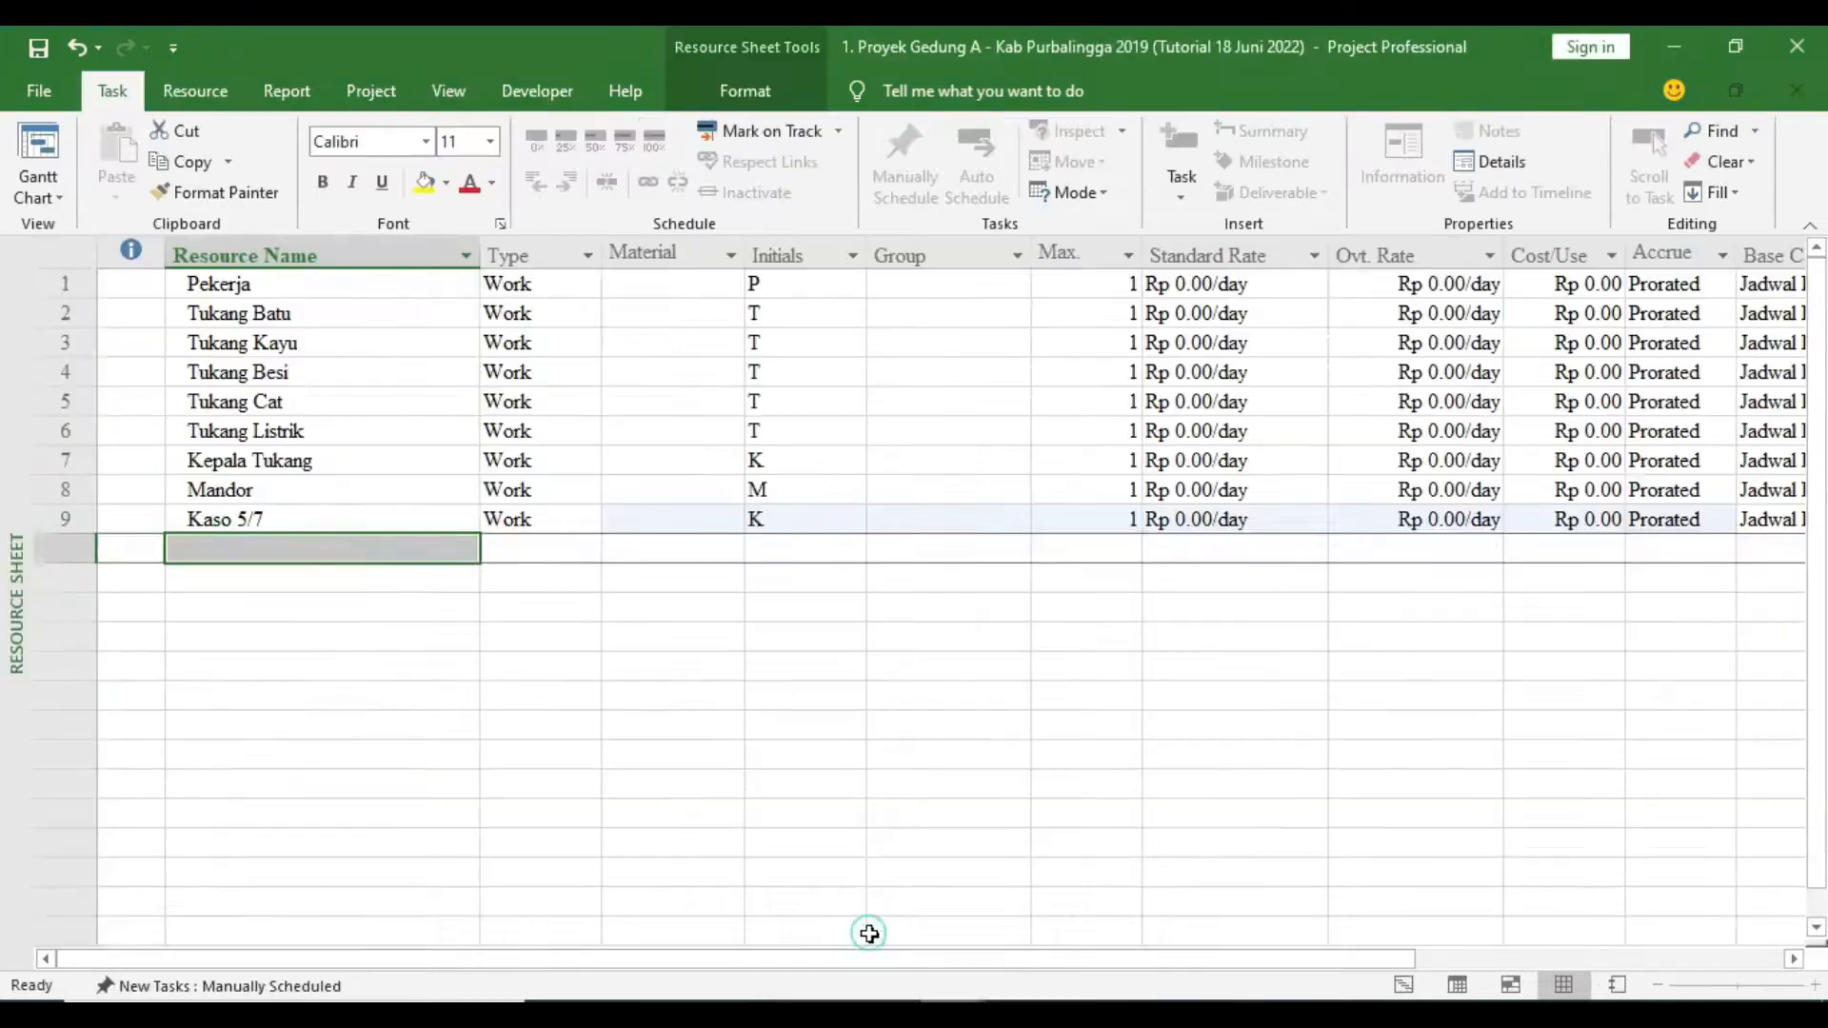
type("Balok 6/12")
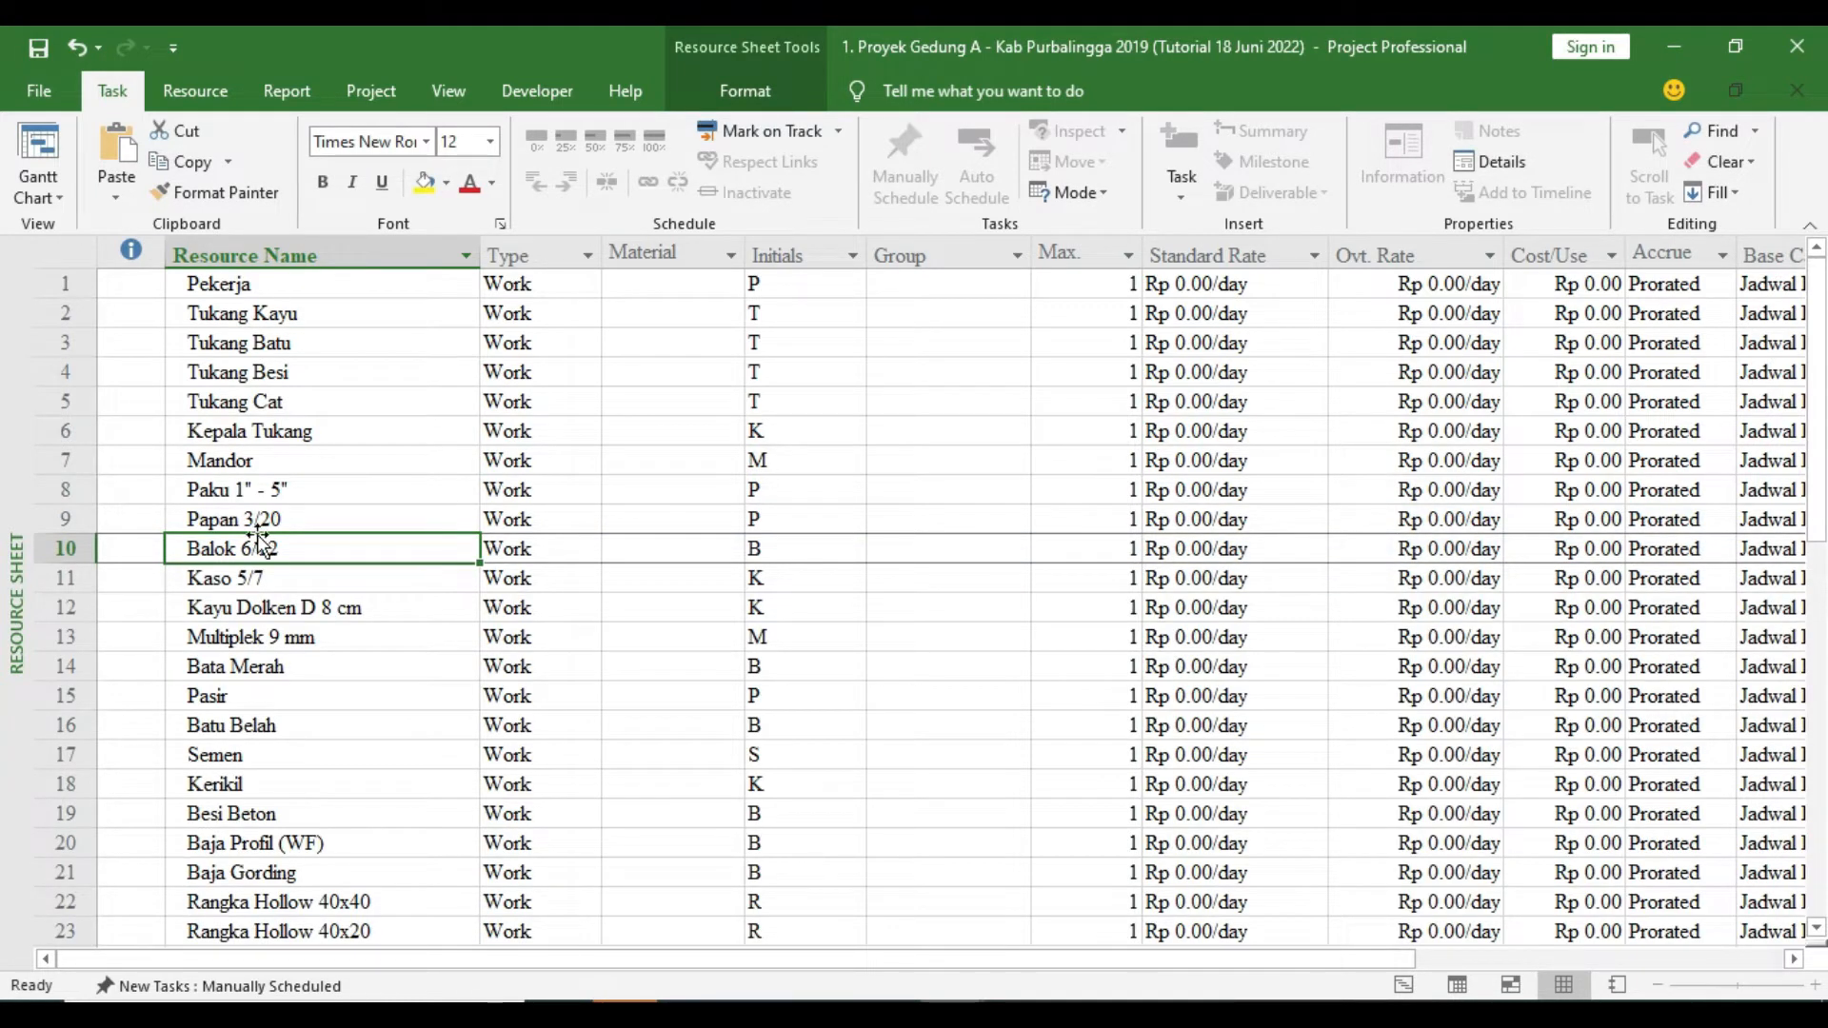
Look through the filled resource list down to its last entry, Profit
scroll(253, 549, "down", 11)
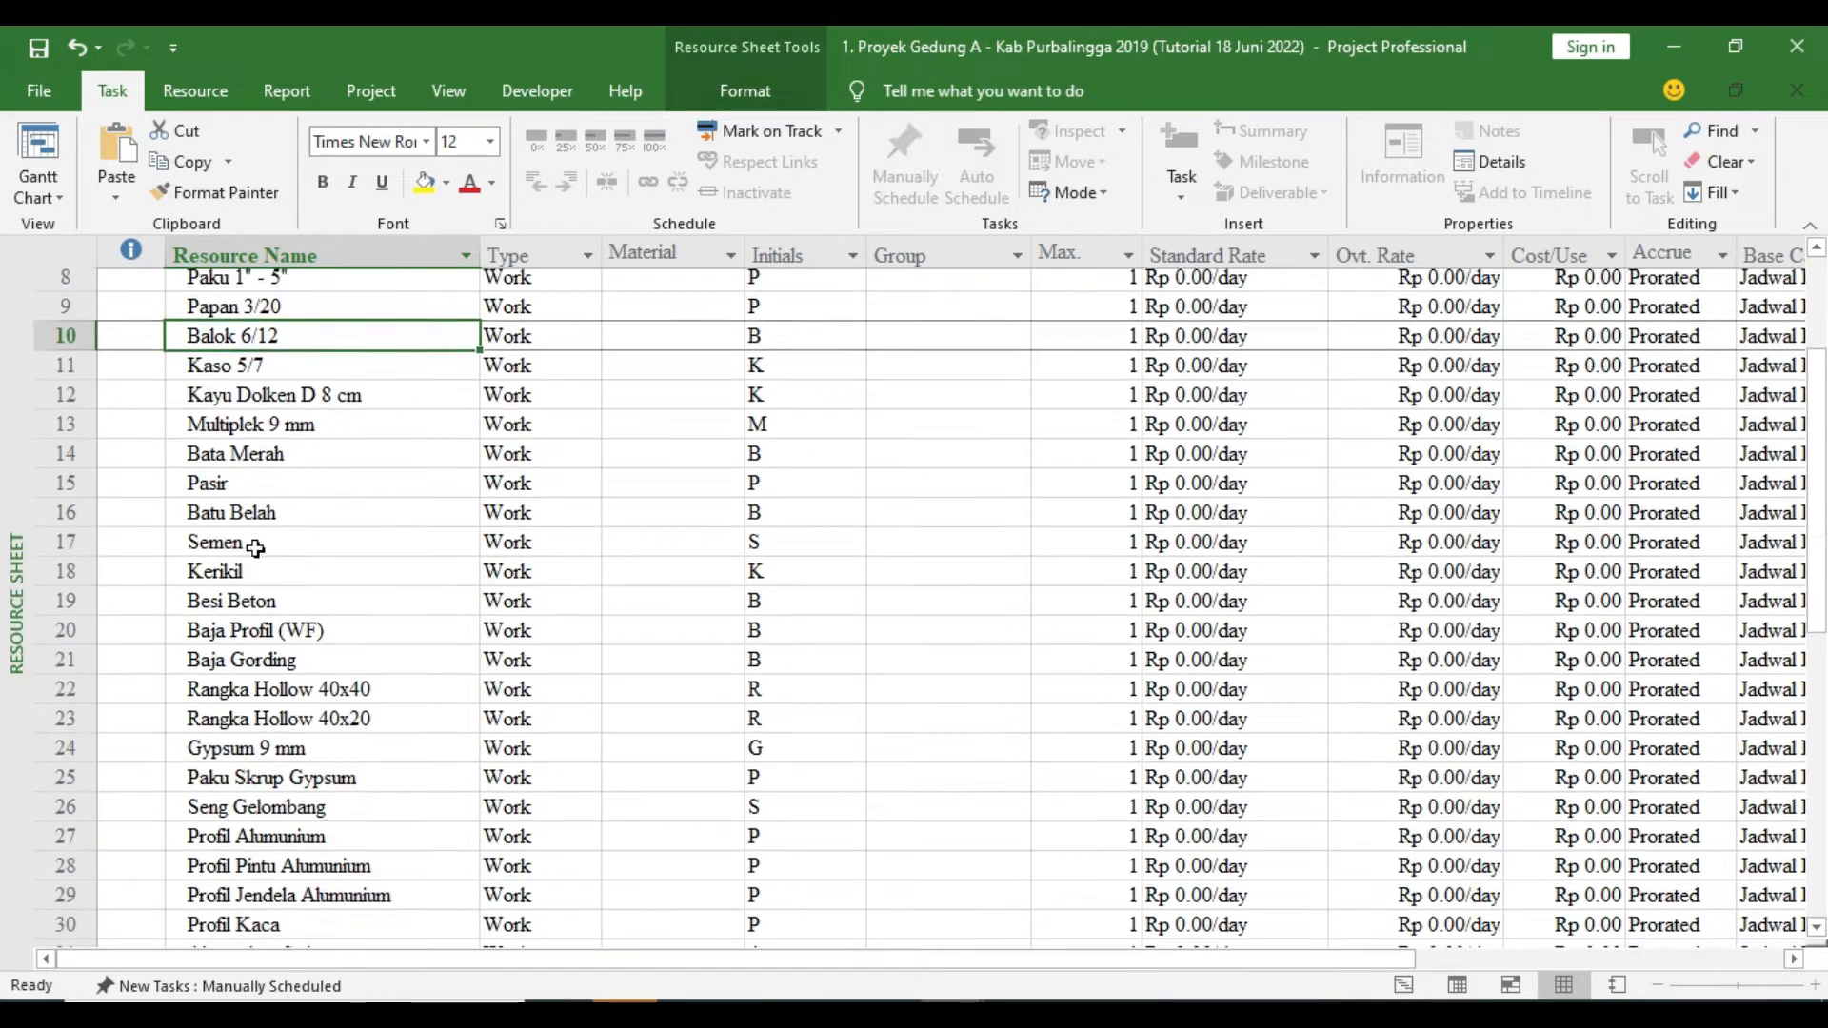
scroll(256, 549, "down", 4)
scroll(257, 536, "up", 2)
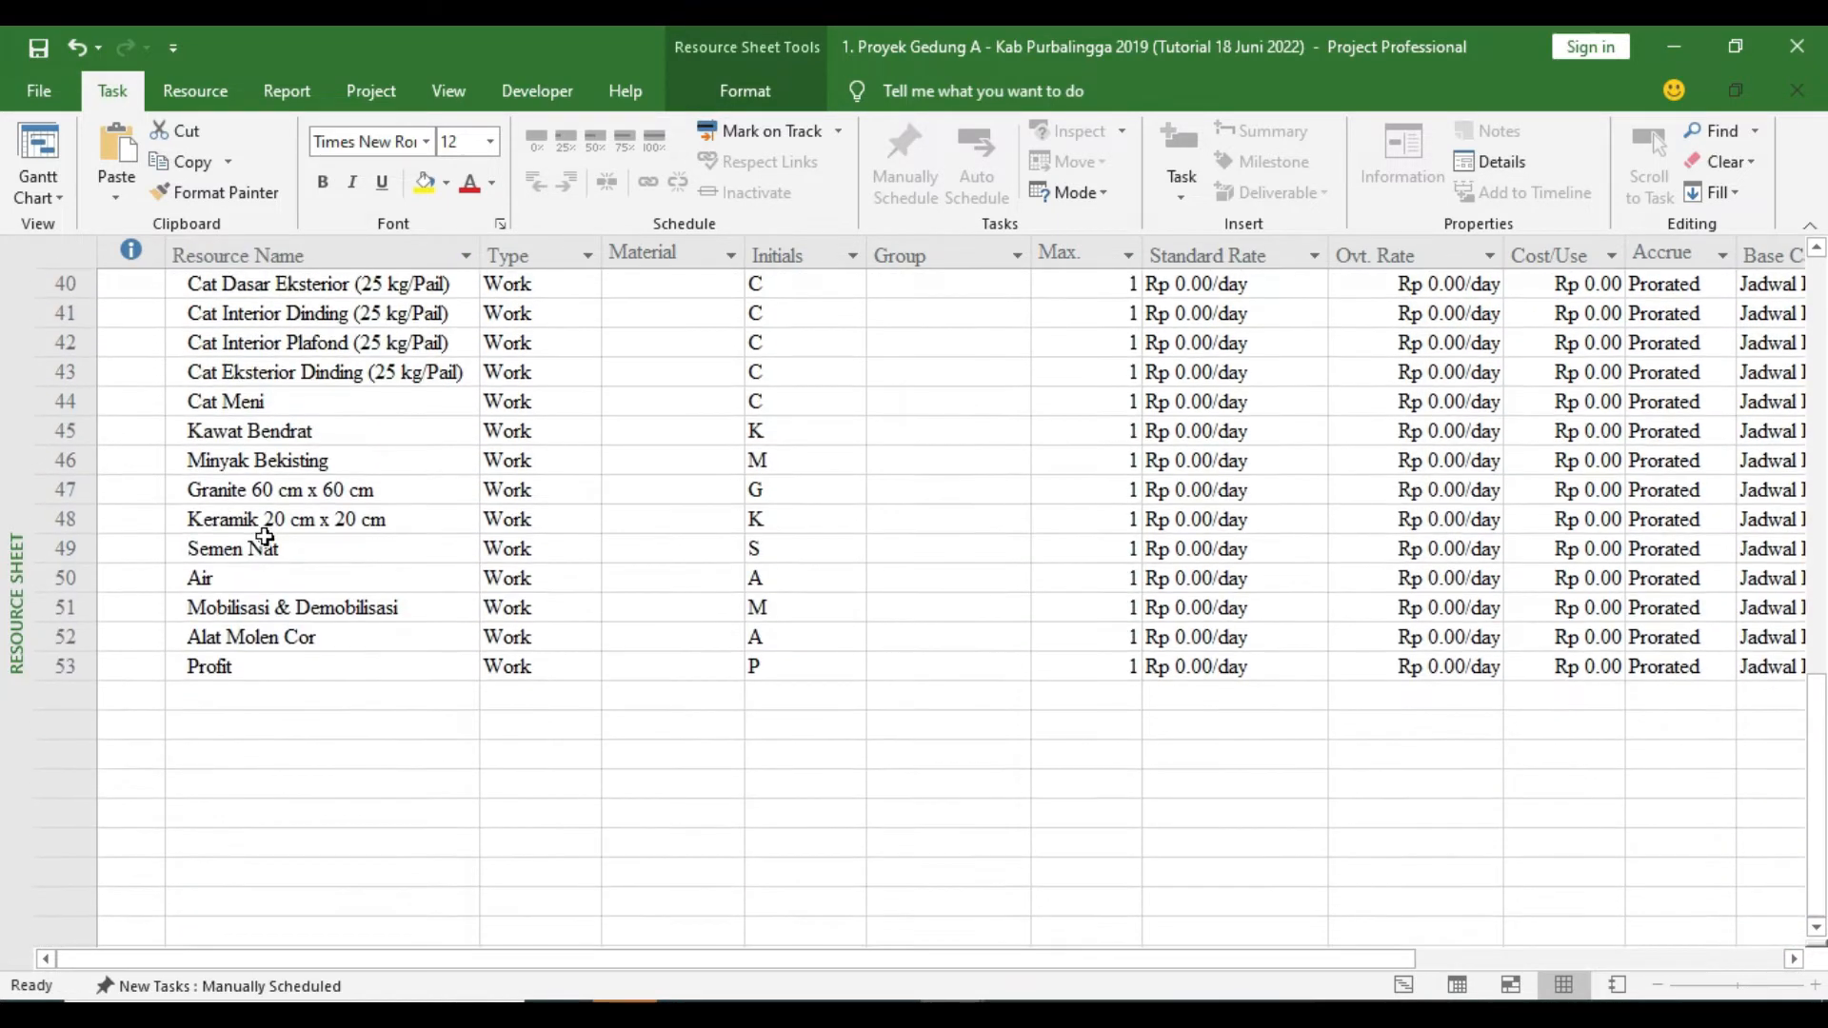
Switch to the Excel RAP sheet and examine its resource columns from Pekerja through the materials to Alat / Peralatan
left_click(1064, 1014)
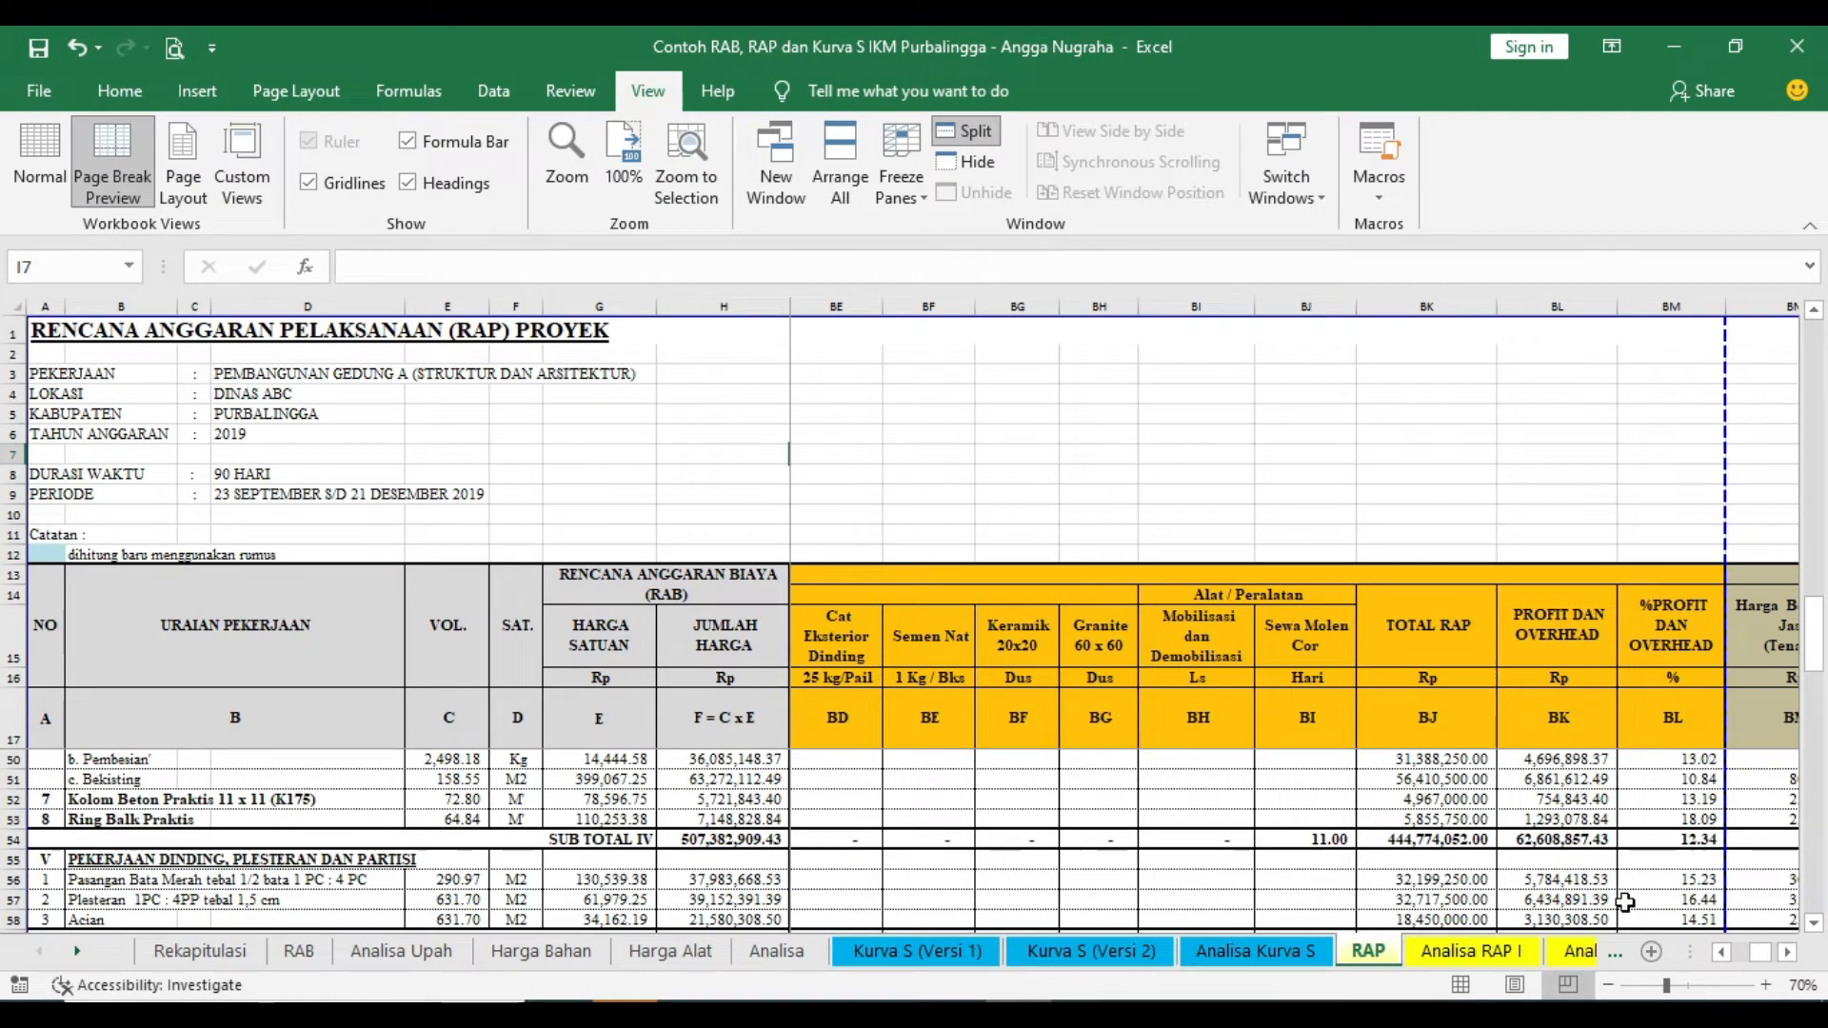
left_click_drag(1763, 958, 1763, 959)
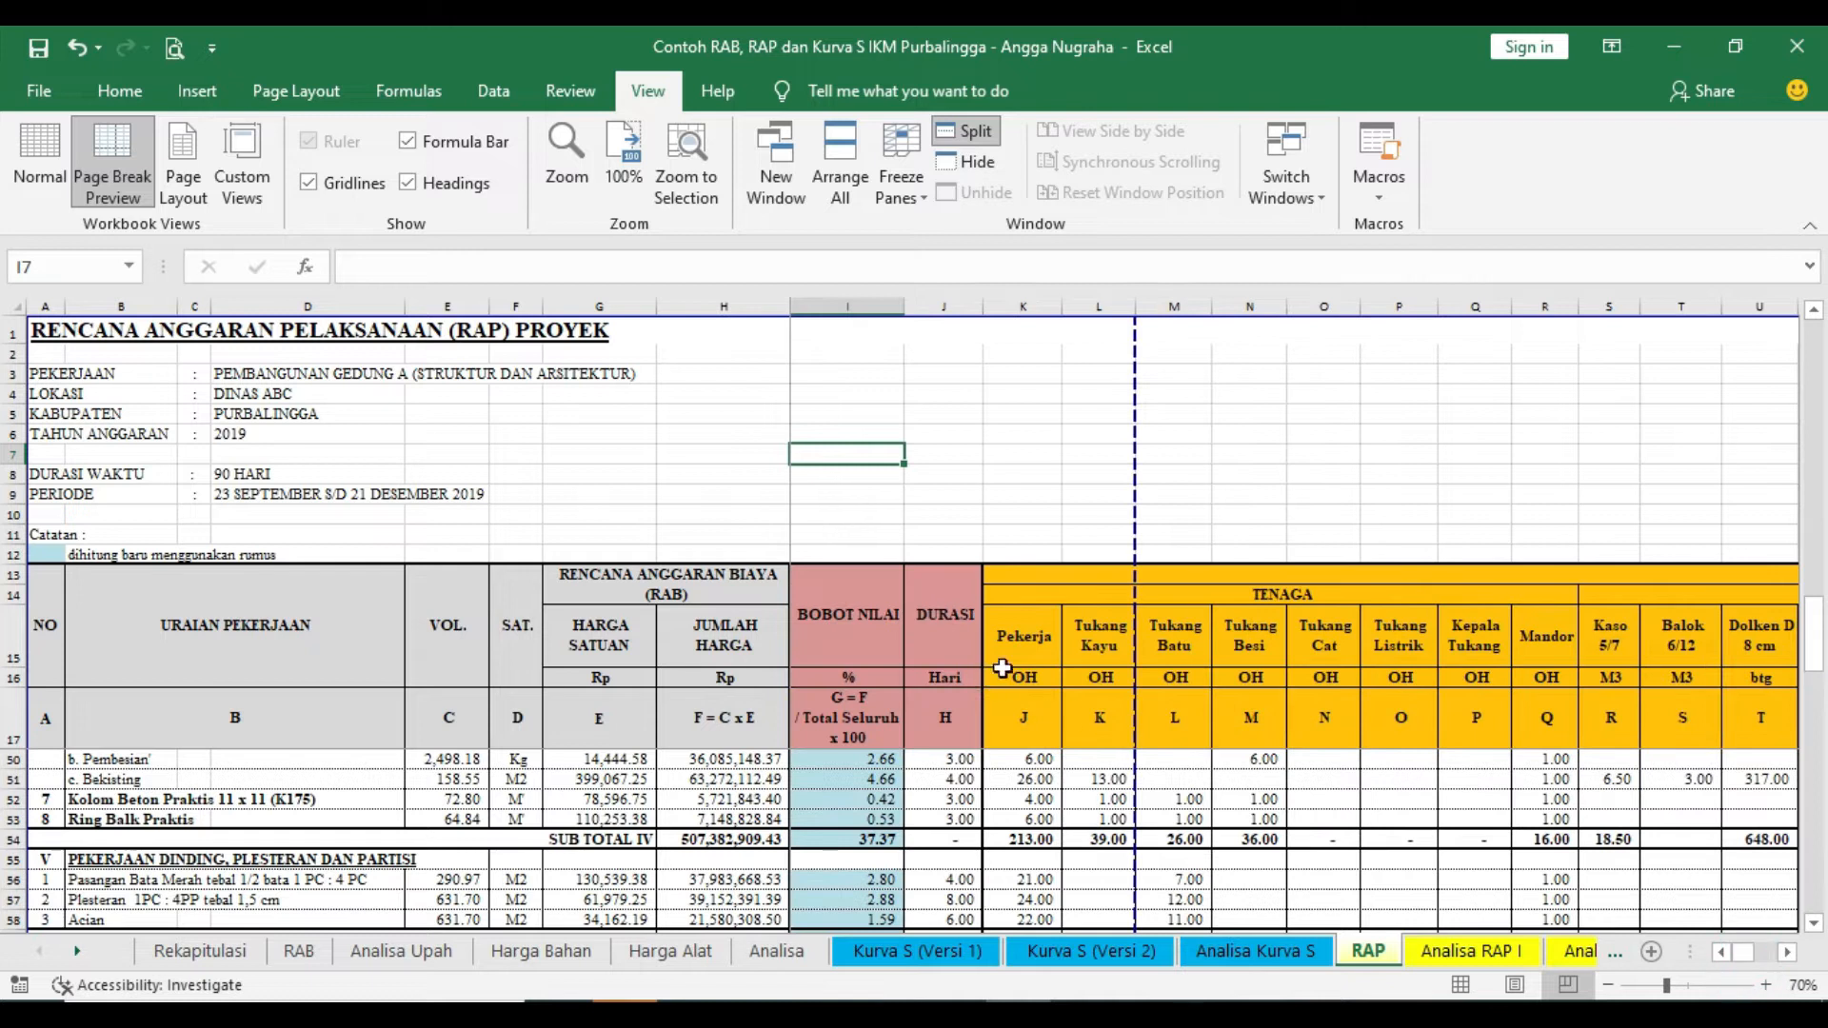
left_click(1787, 952)
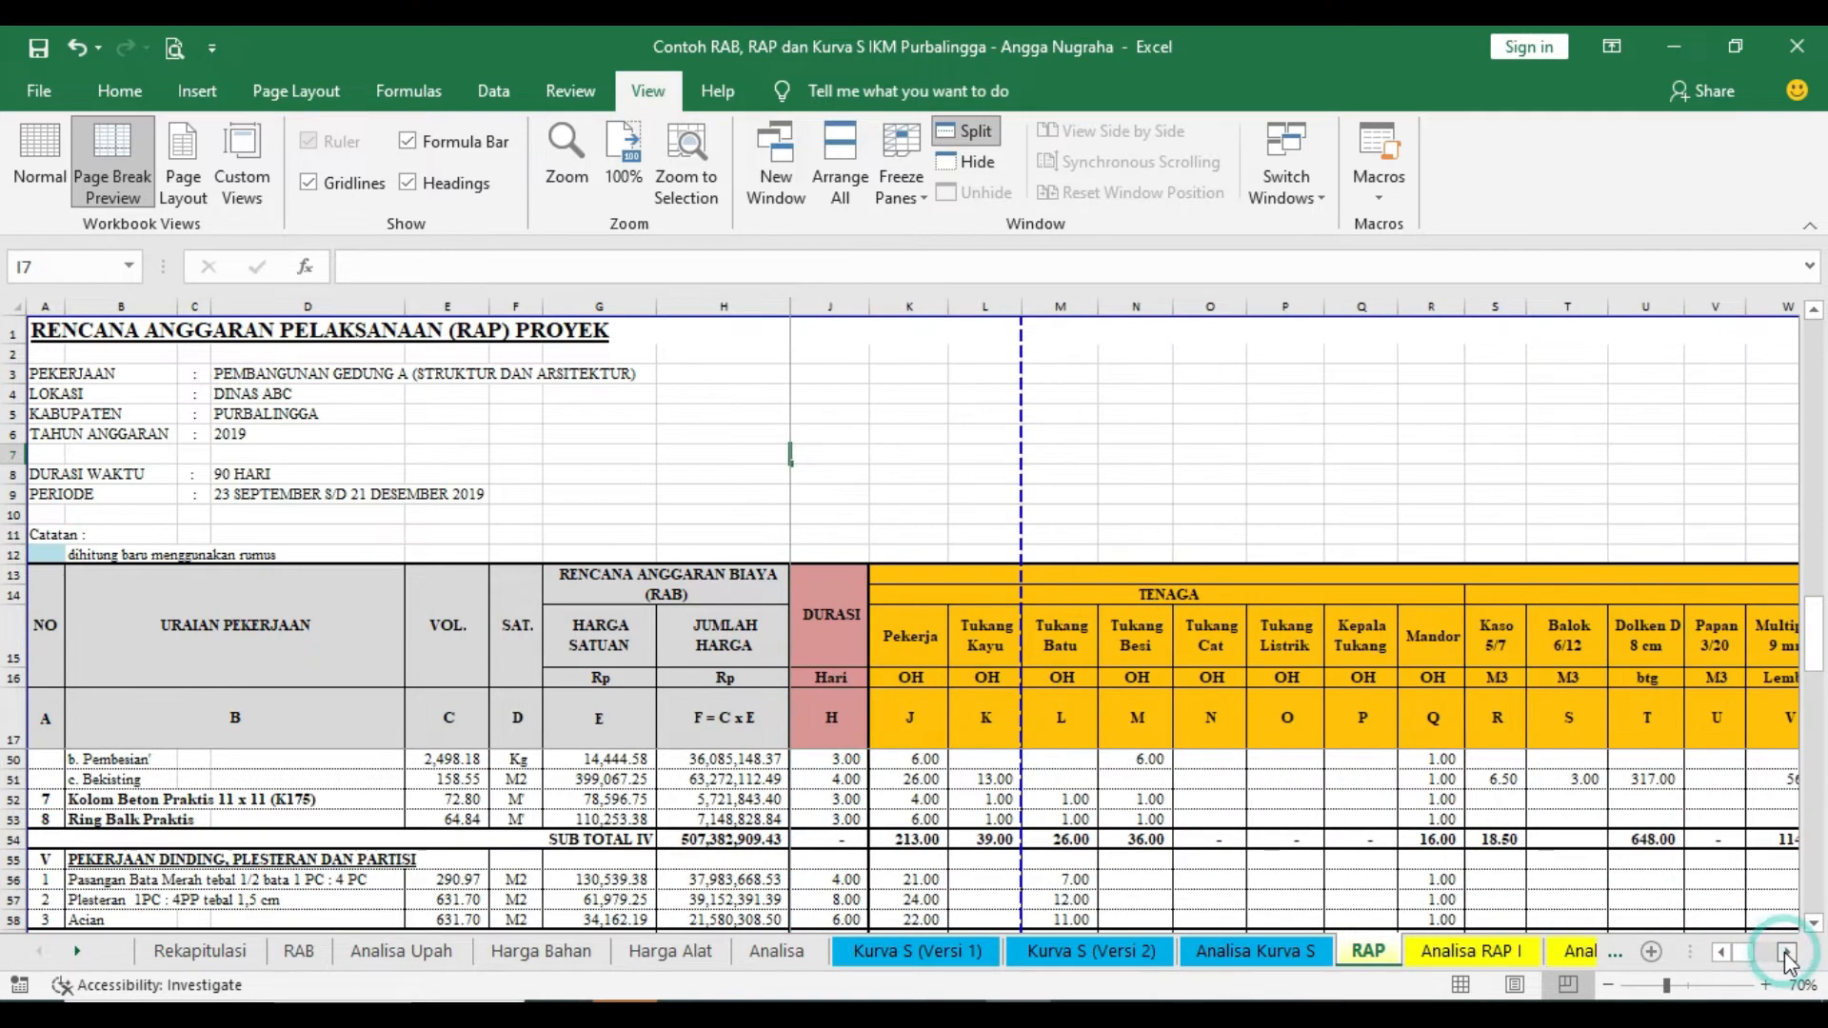
mouse_move(1787, 959)
left_mouse_down()
mouse_move(1756, 963)
mouse_move(1776, 967)
left_mouse_up()
left_click(1720, 953)
left_click(1720, 953)
left_click(1721, 953)
left_click(1720, 953)
left_click(1721, 953)
left_click(1720, 953)
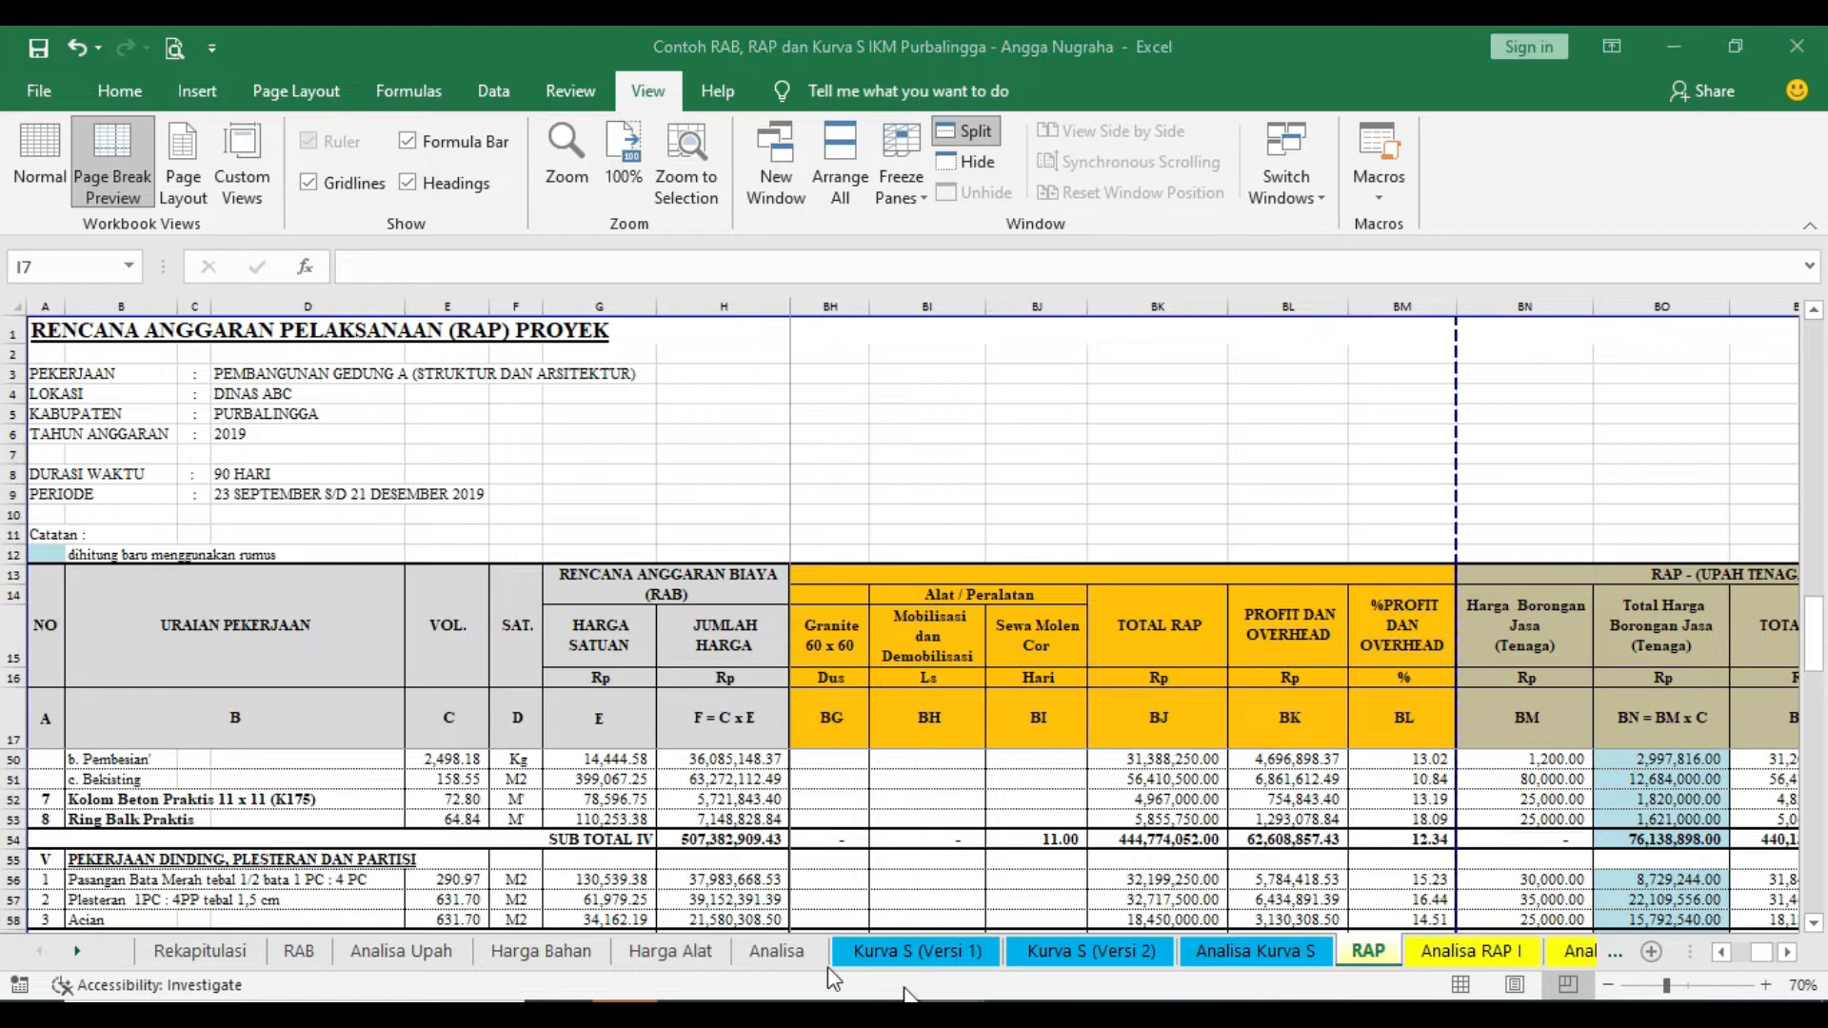
Return to the tutorial project and review the resource names and their types in the Resource Sheet
mouse_move(803, 995)
left_click(845, 945)
scroll(381, 580, "up", 13)
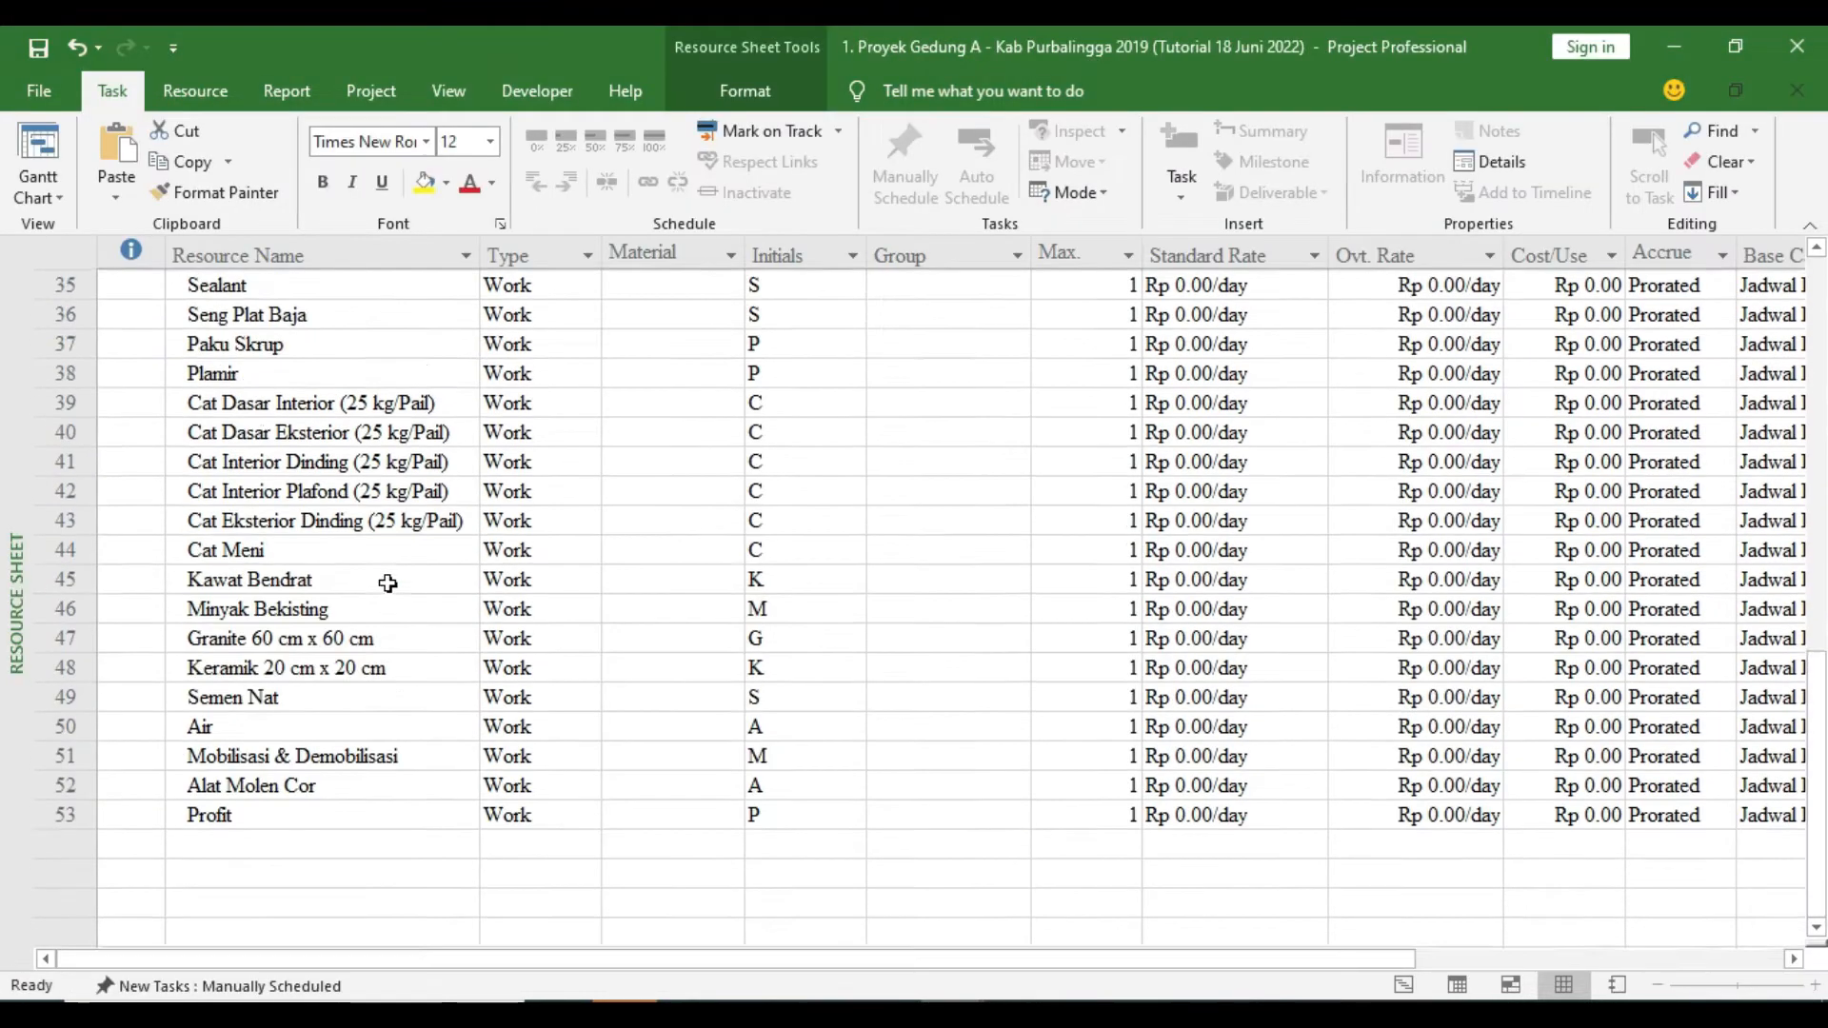
scroll(381, 581, "up", 1)
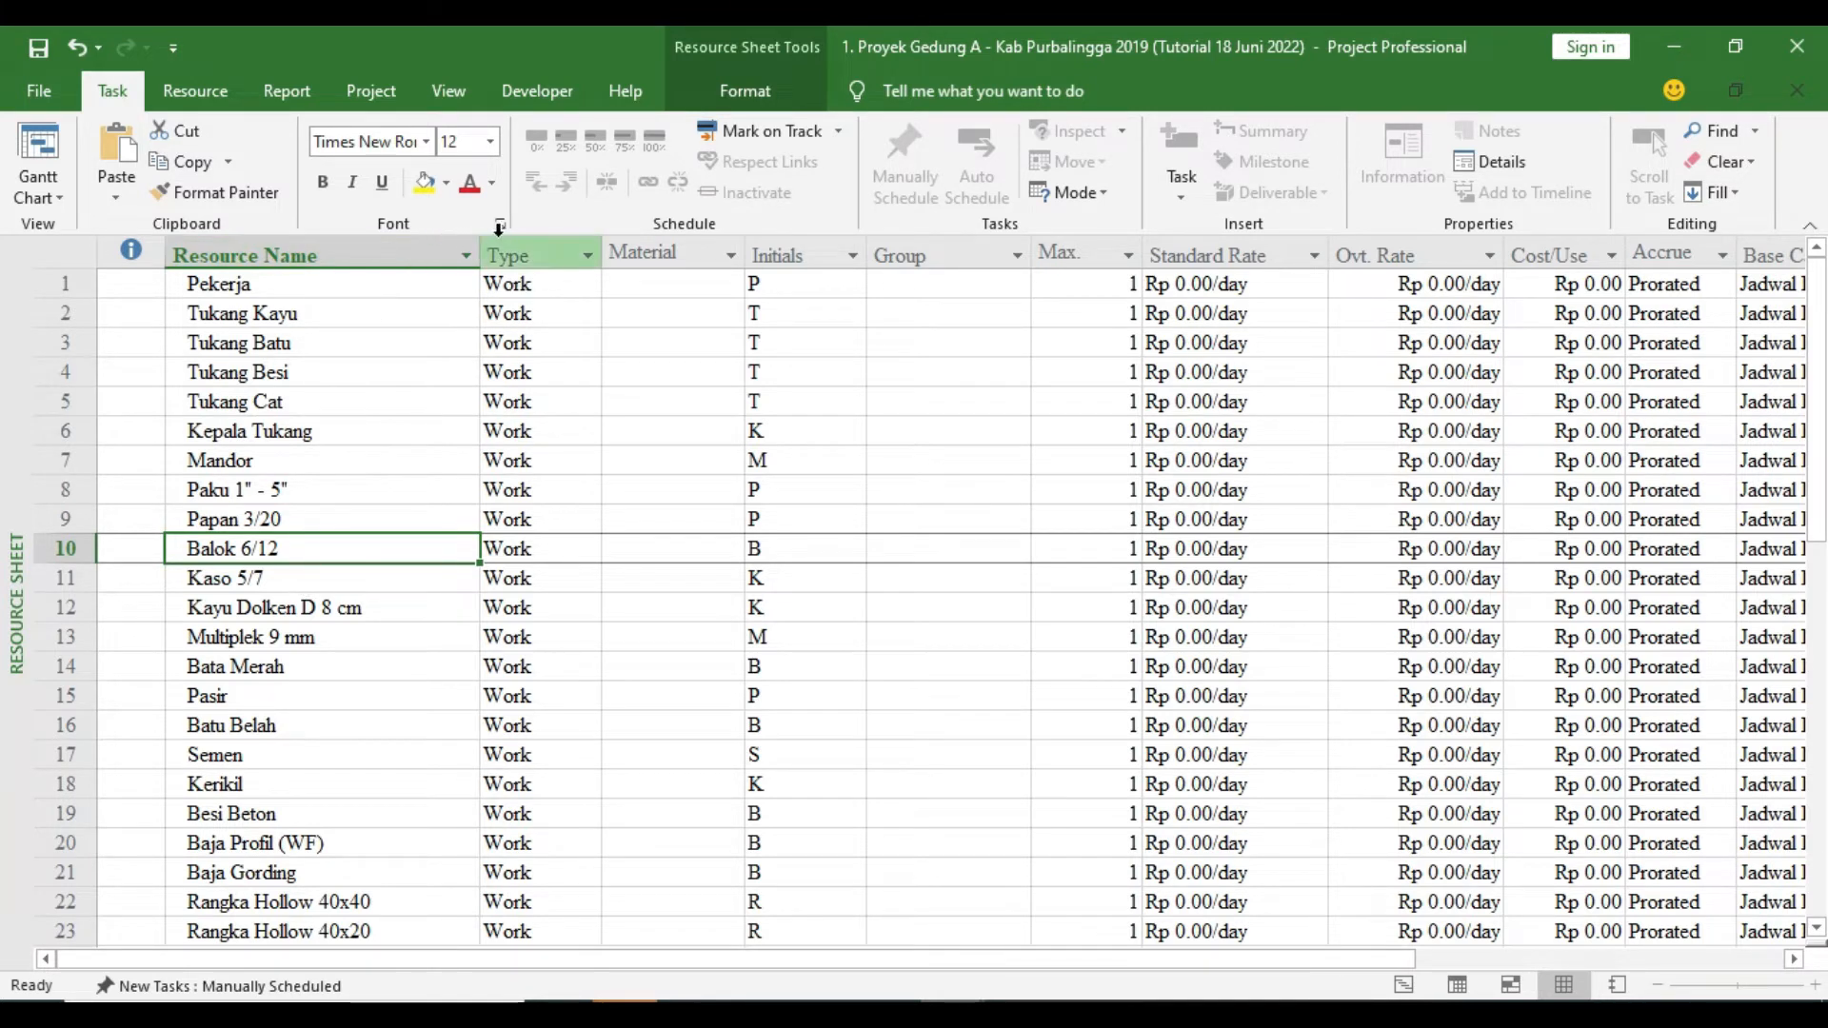
scroll(515, 578, "down", 10)
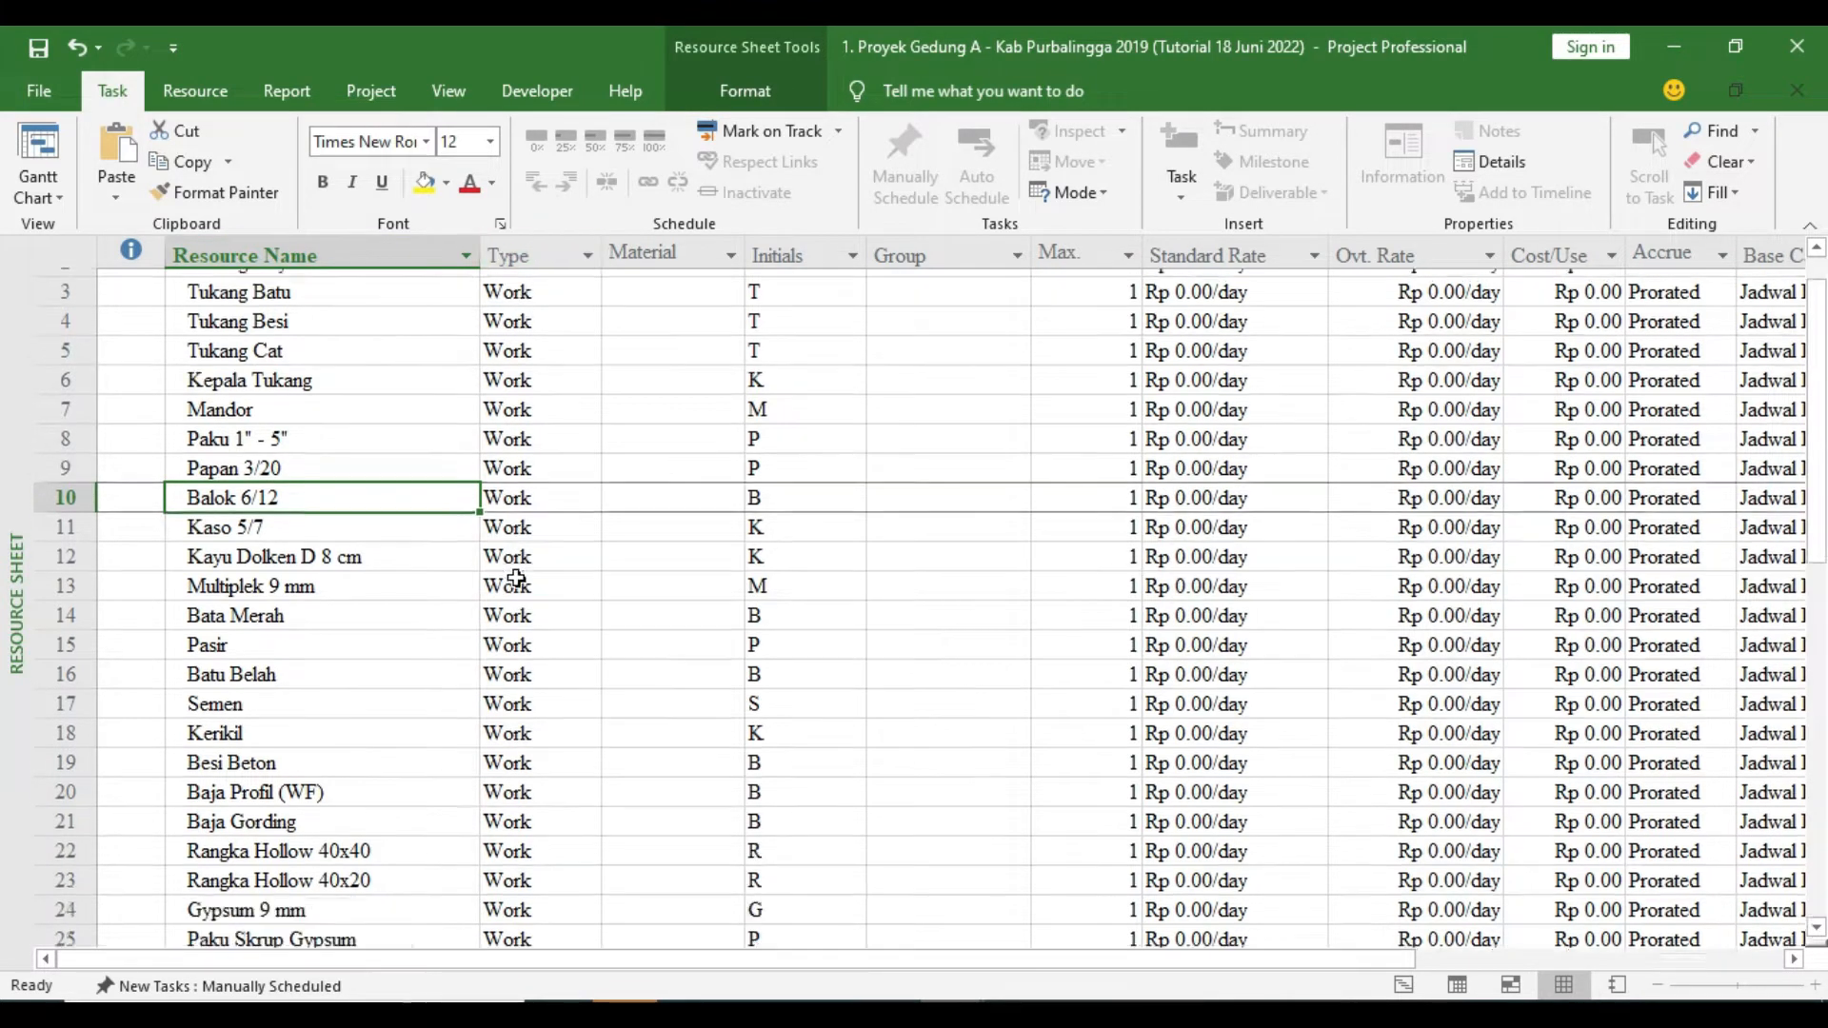
scroll(515, 578, "up", 10)
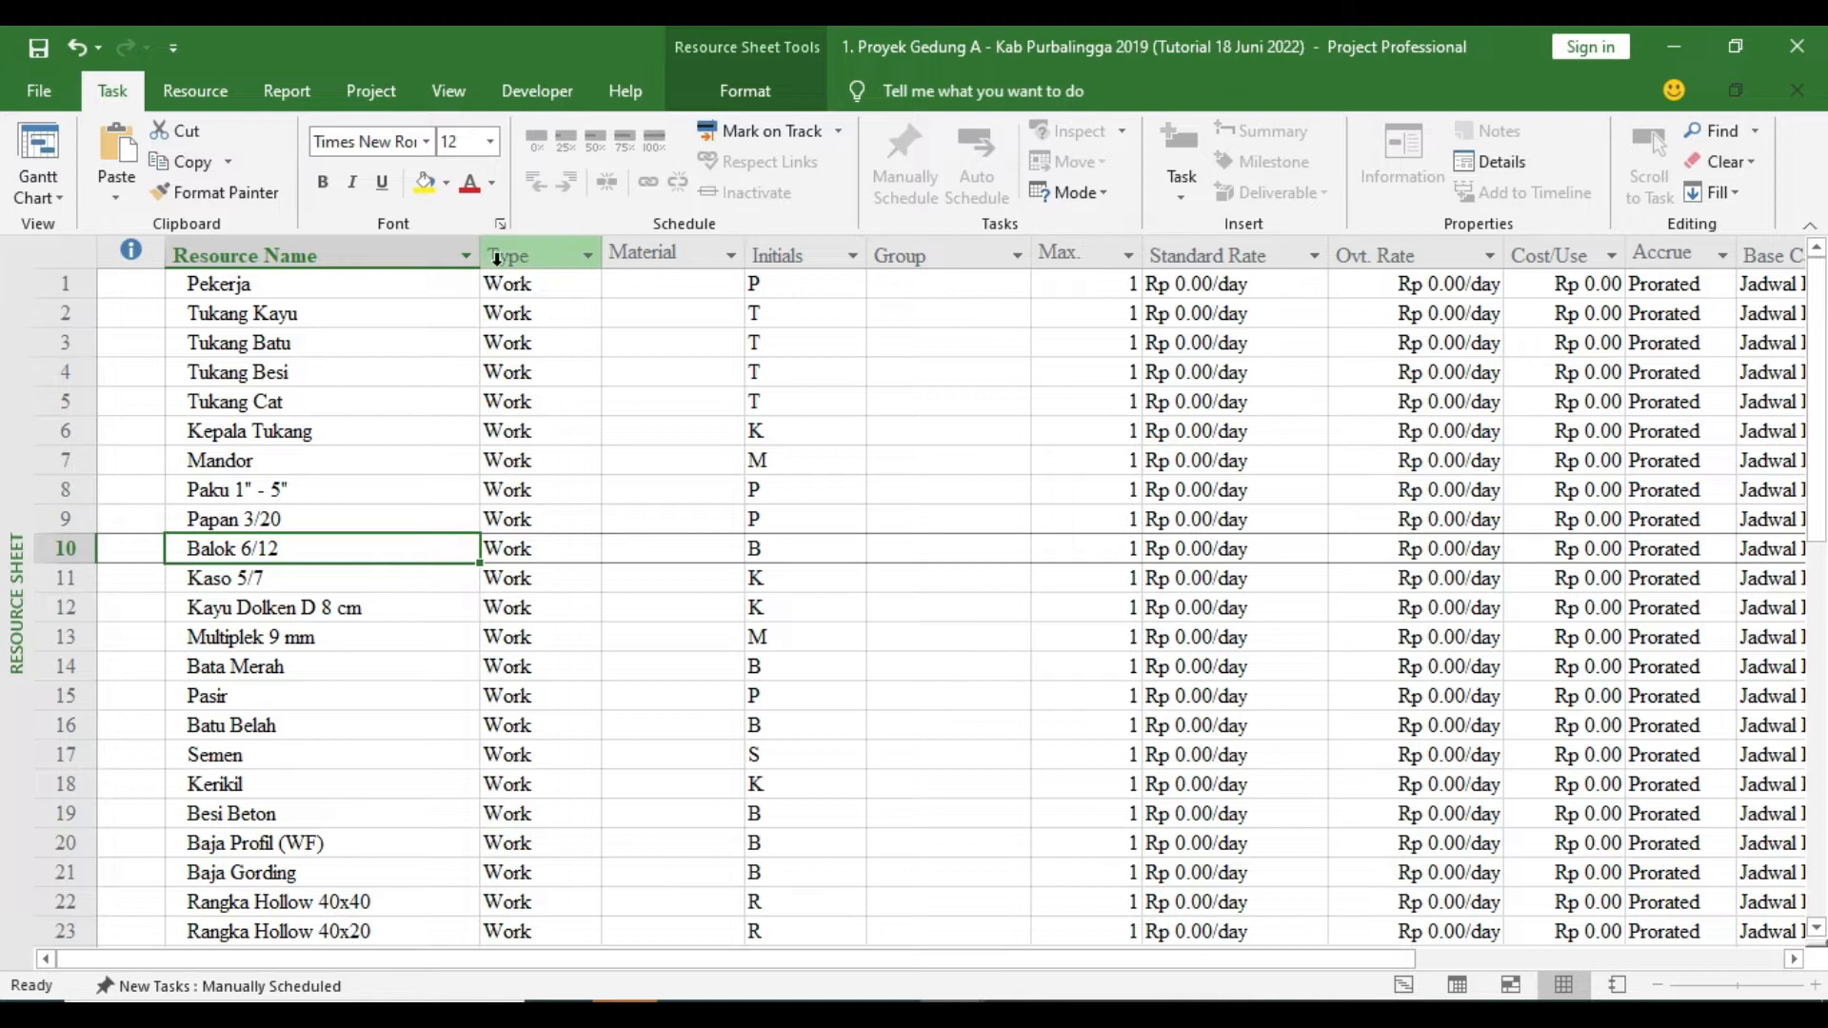
View the available resource types for Pekerja without changing it, and read the PowerPoint slide on Work, Material and Cost
left_click(543, 284)
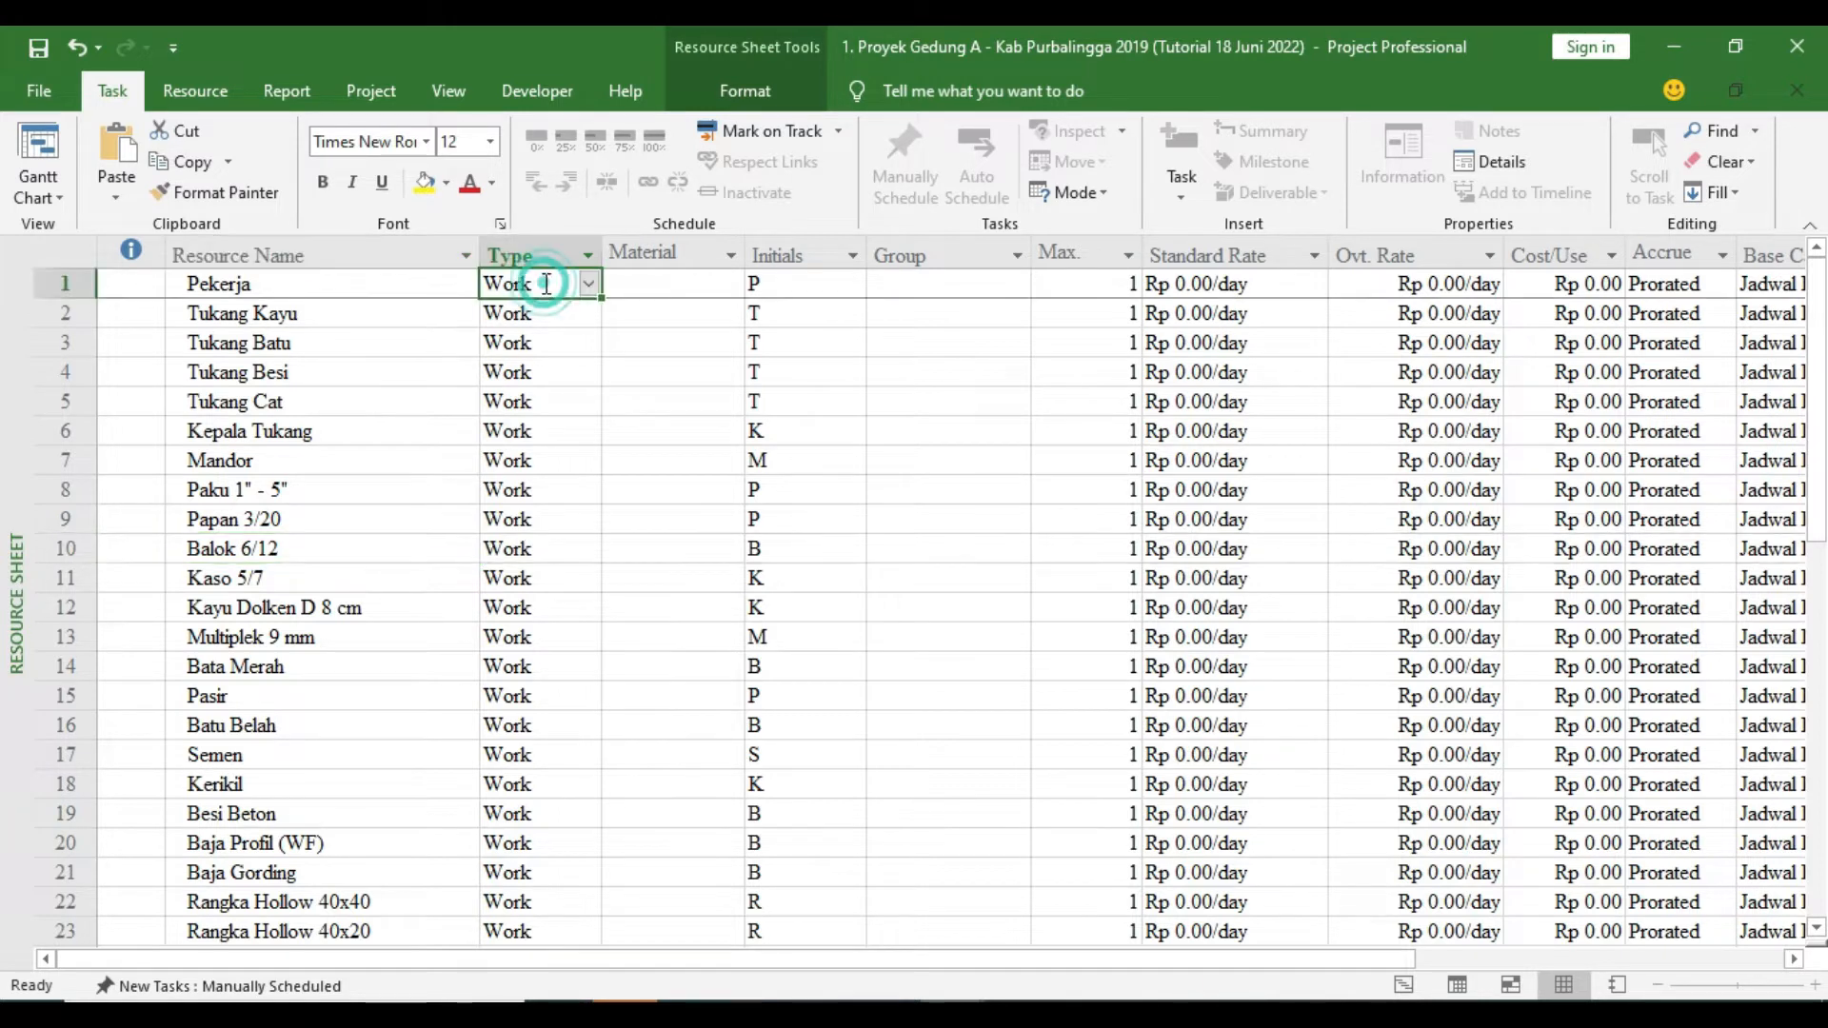
left_click(588, 284)
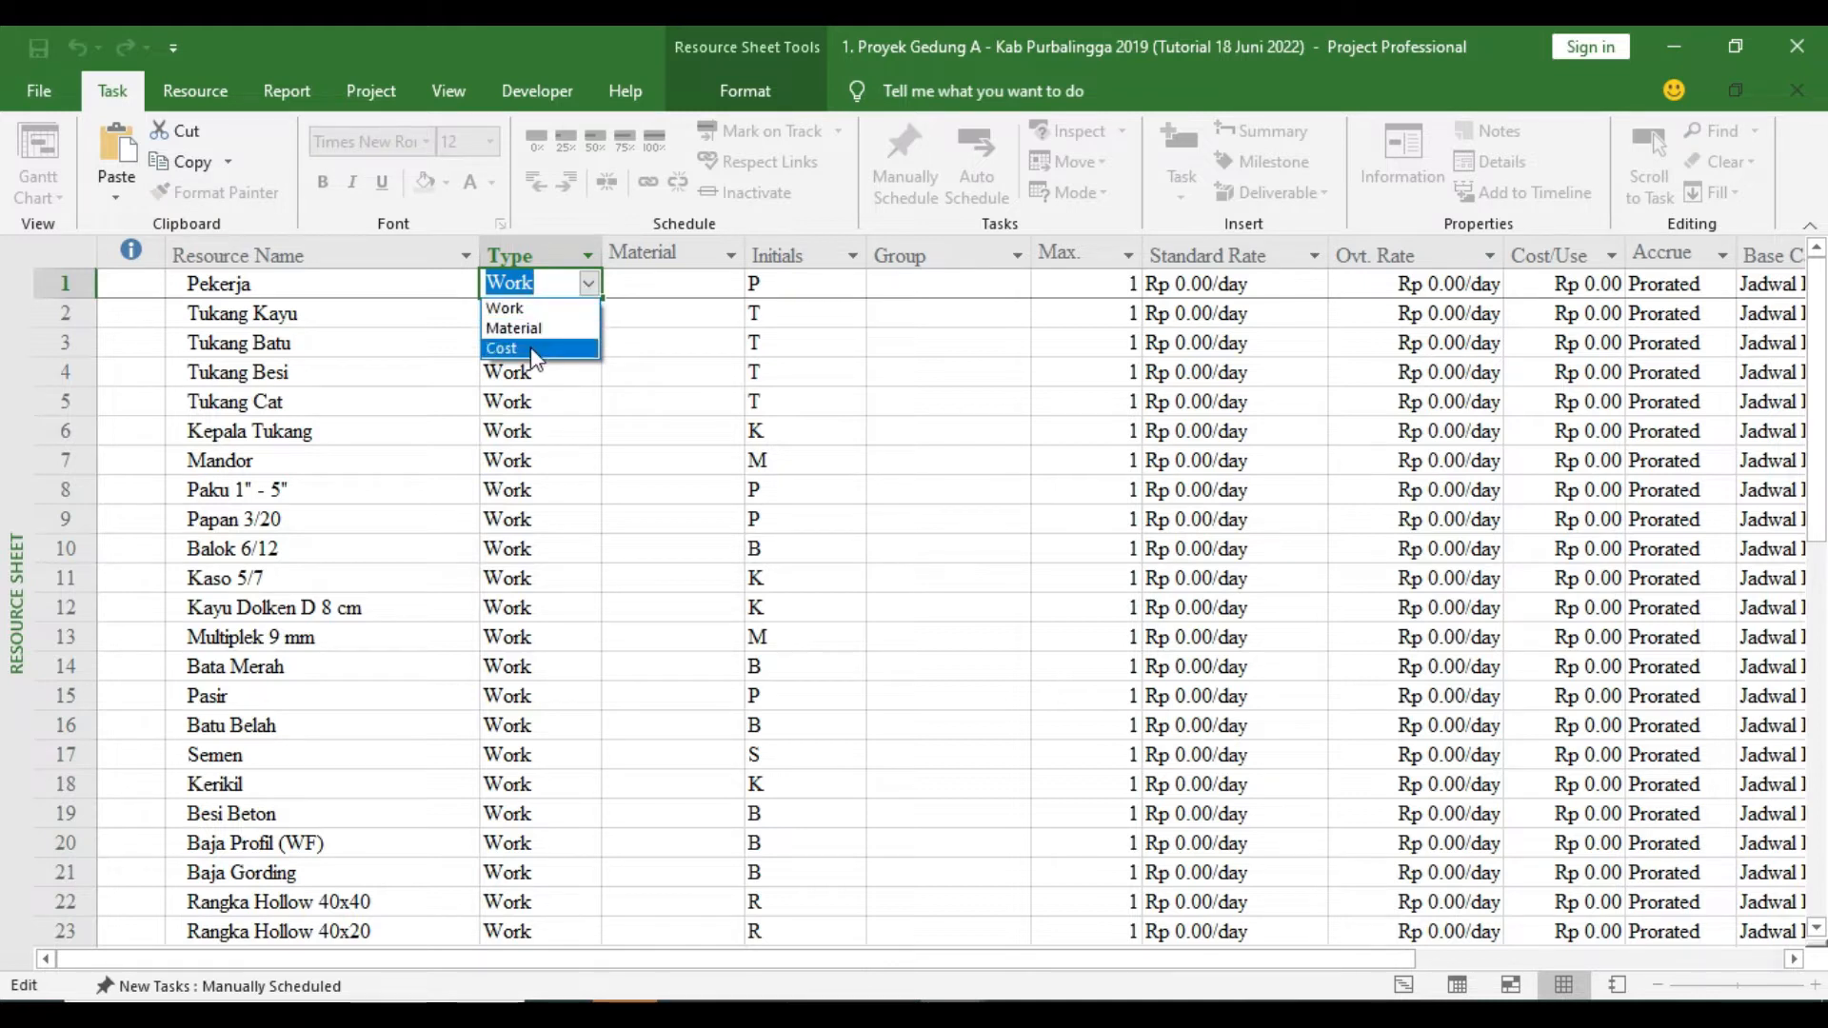
key("Escape")
key("Escape")
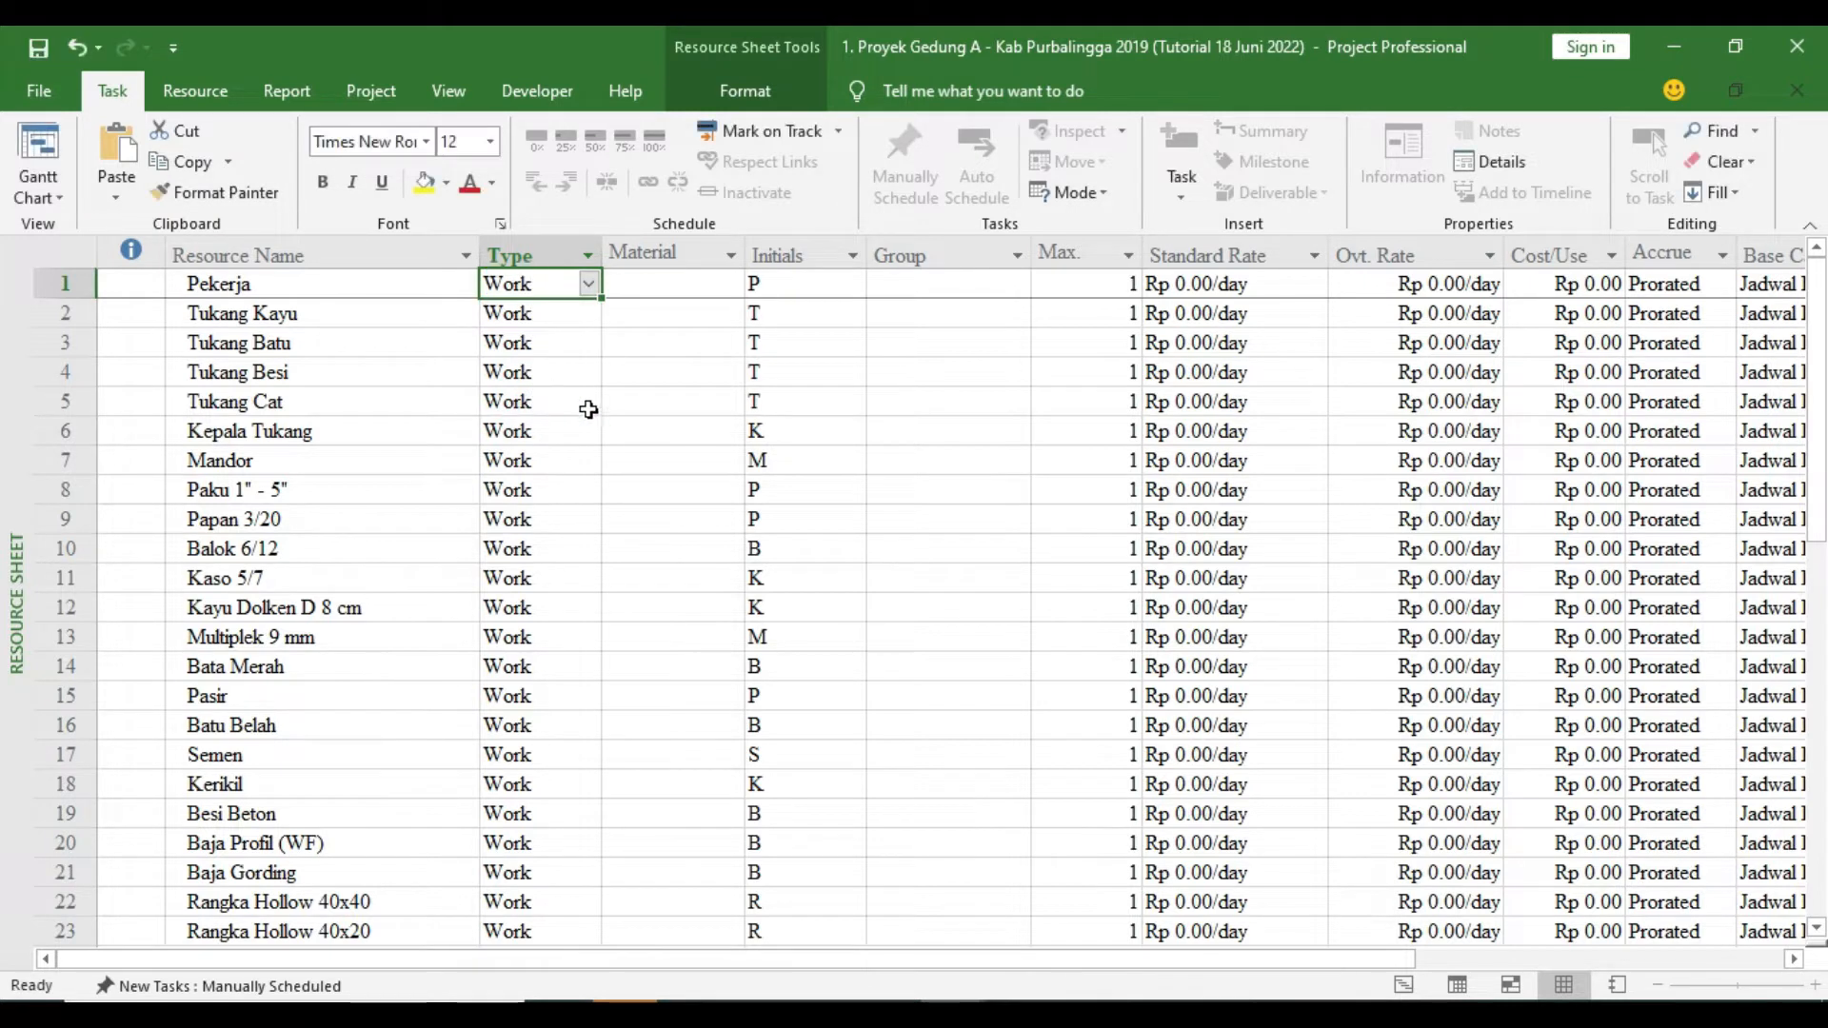
key("alt+Tab")
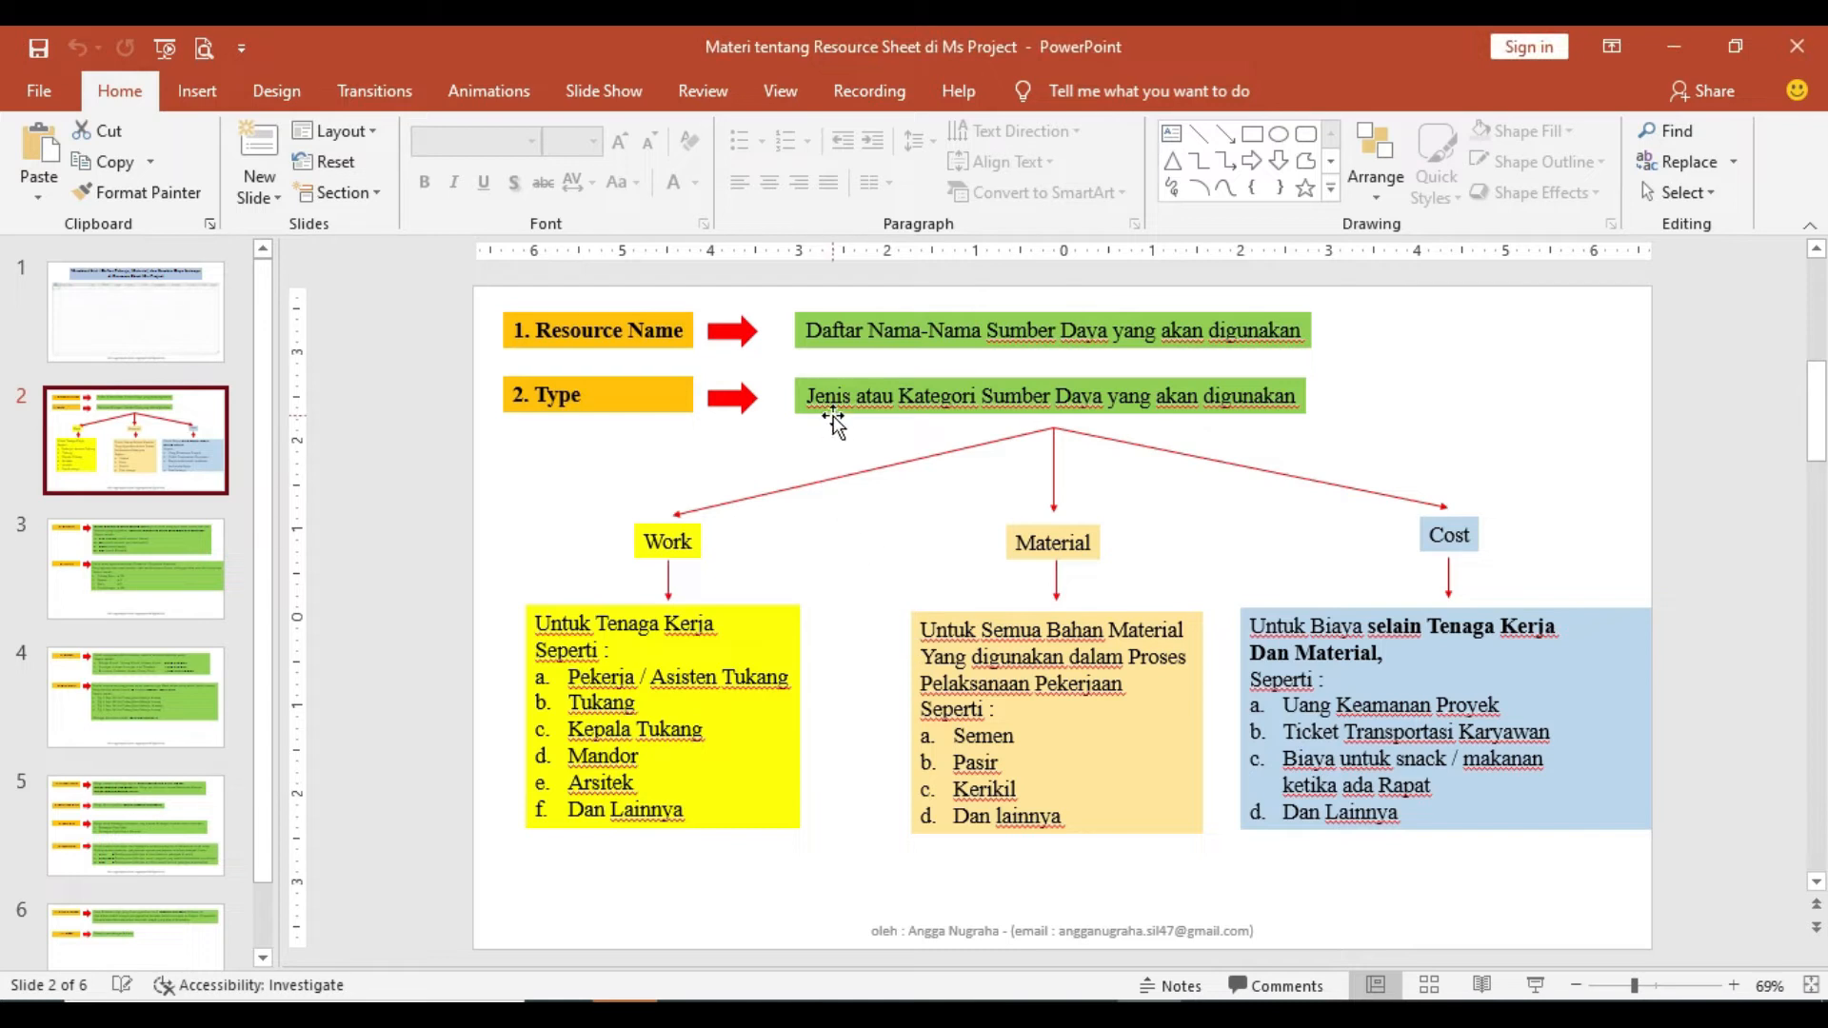
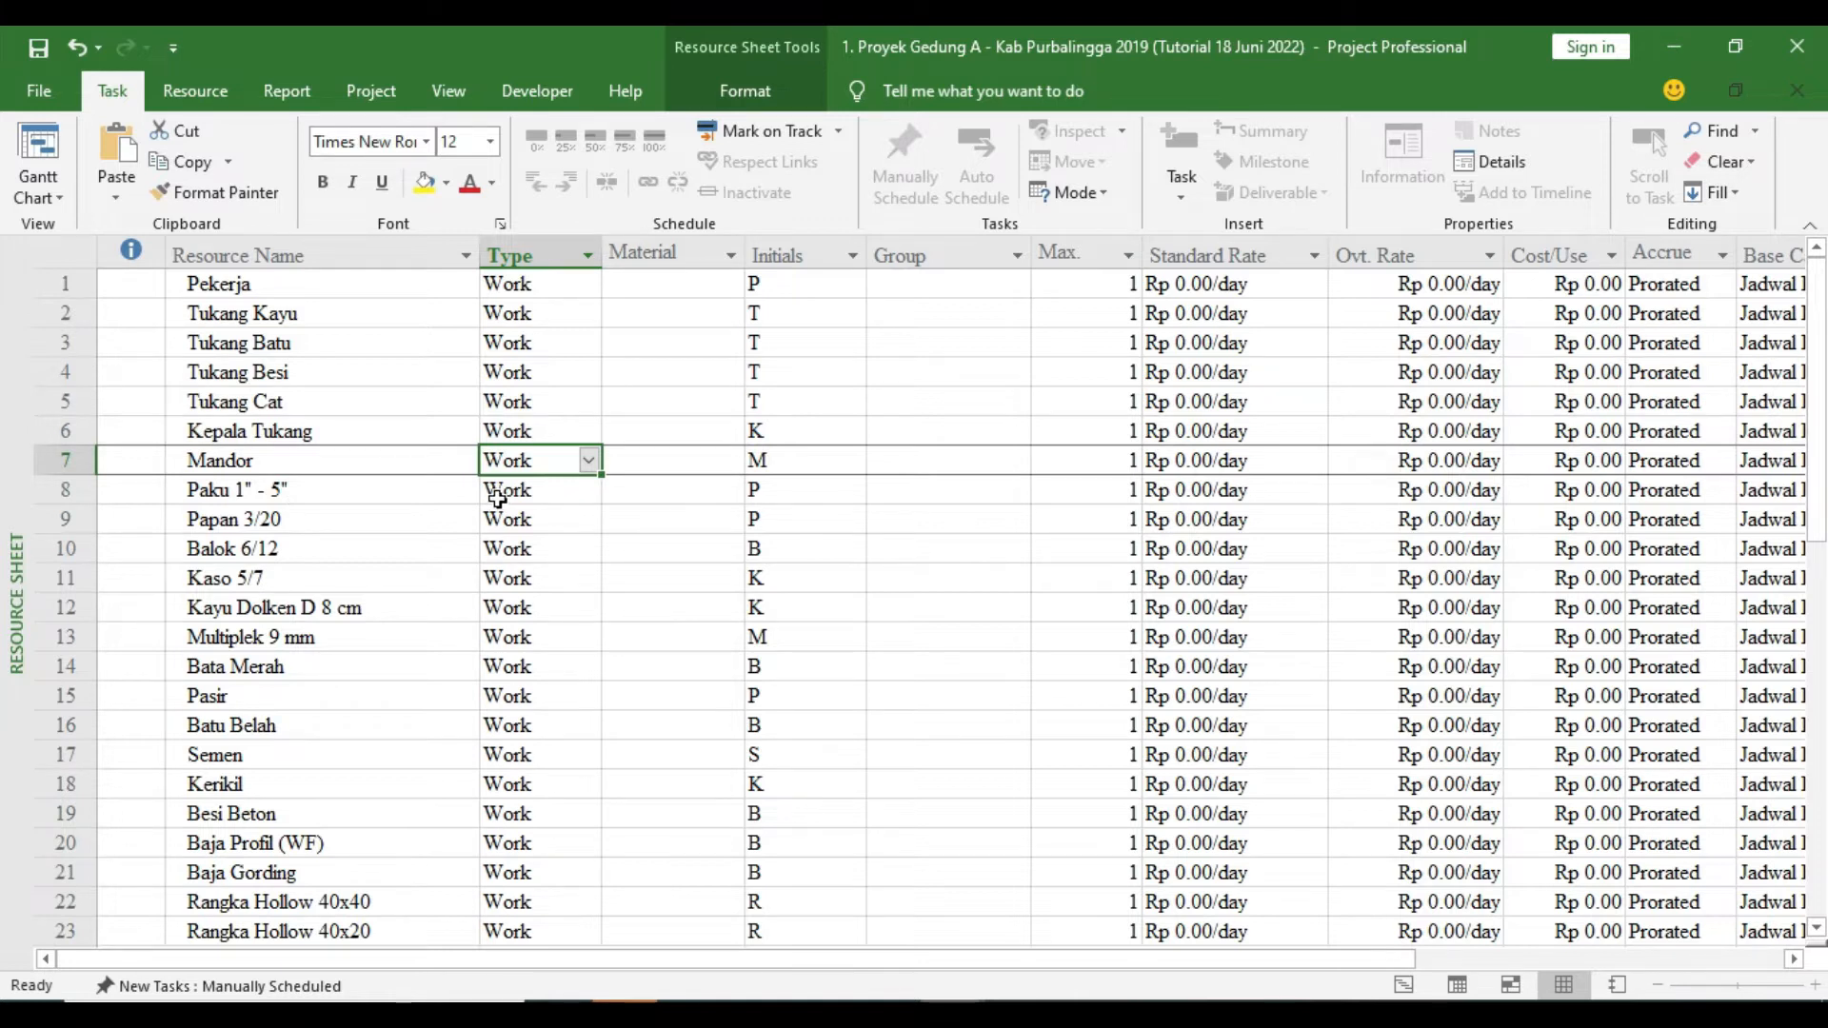
Set the resource type of Paku 1" - 5" and Papan 3/20 to Material
left_click(589, 490)
left_click(557, 540)
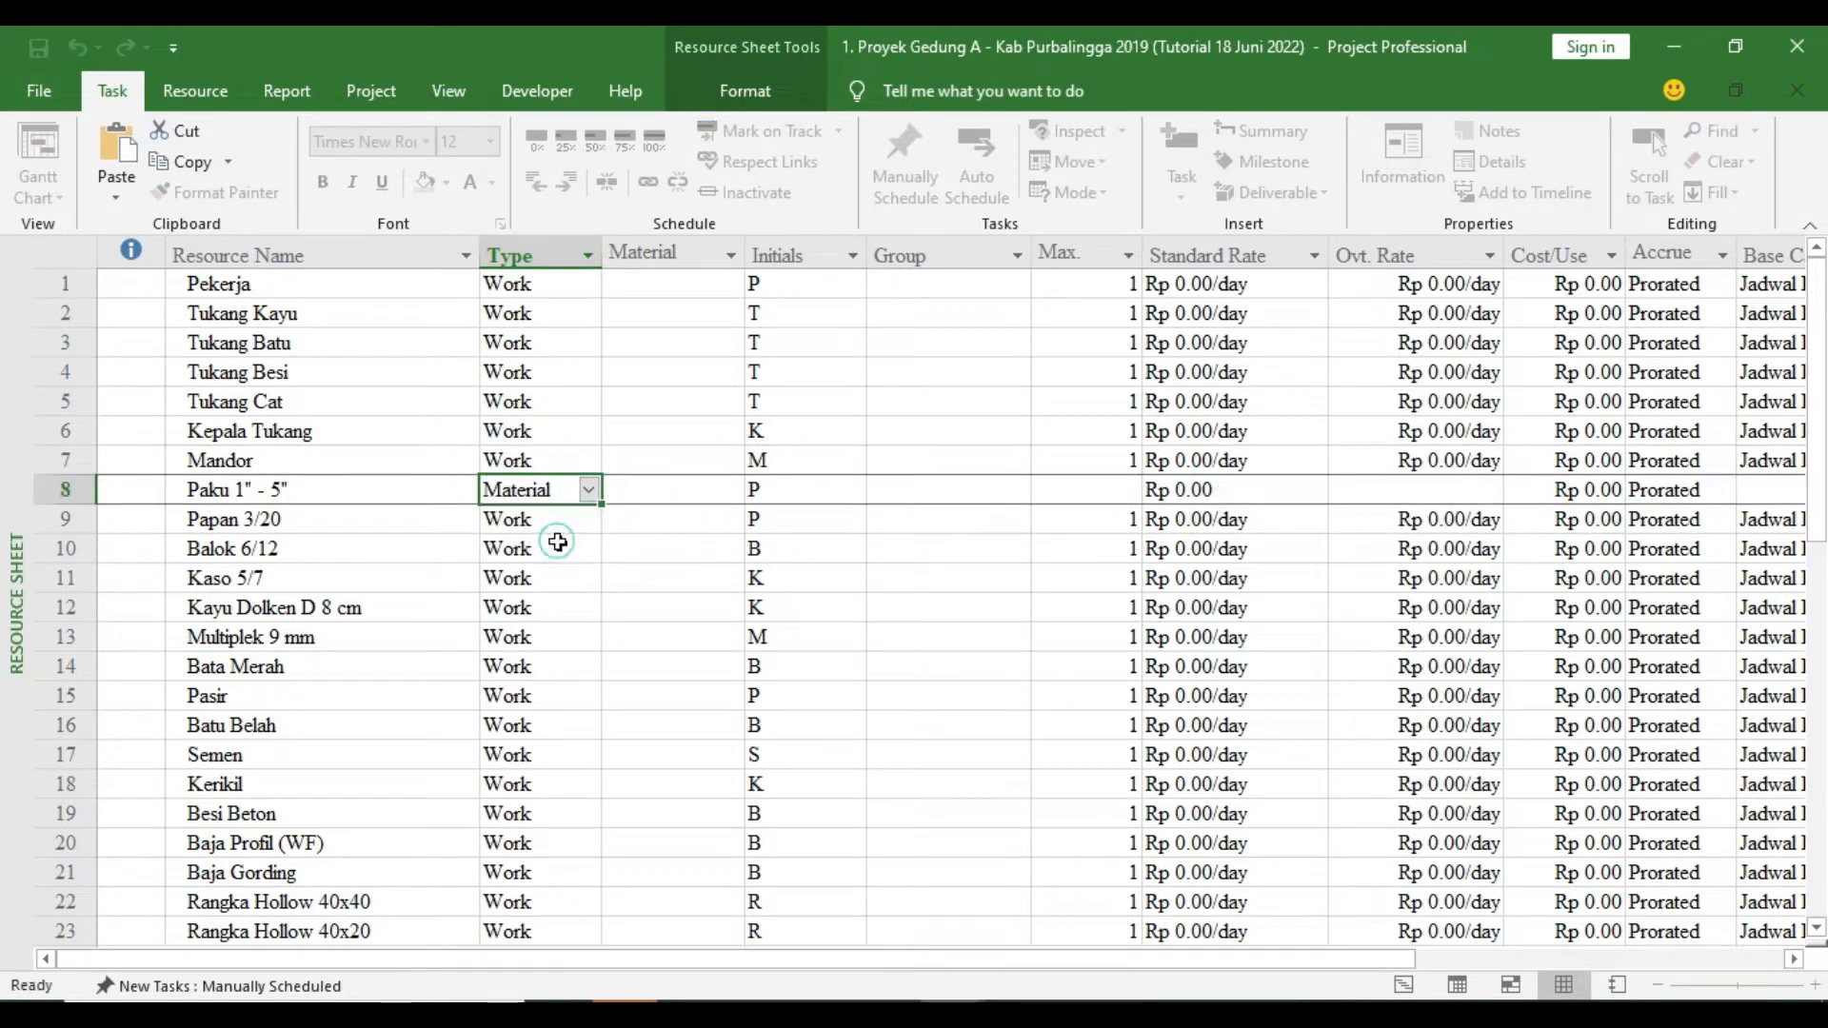
left_click(557, 522)
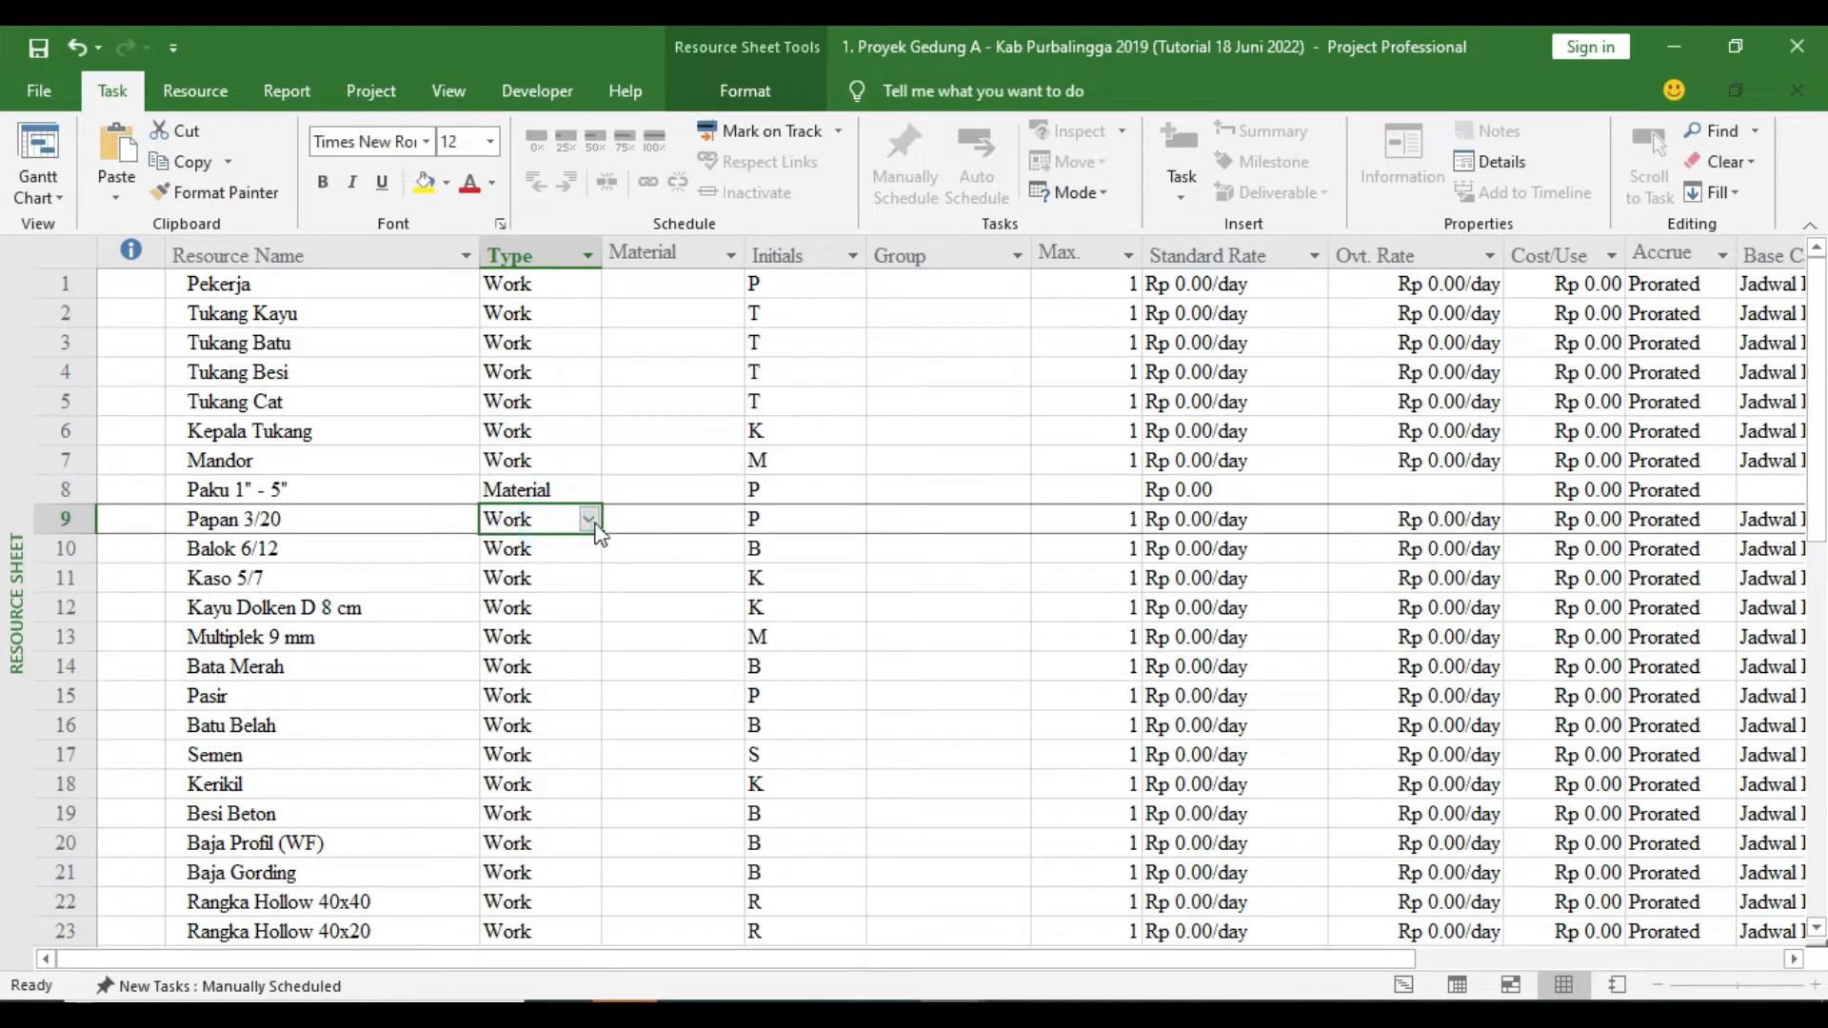
left_click(588, 519)
left_click(514, 563)
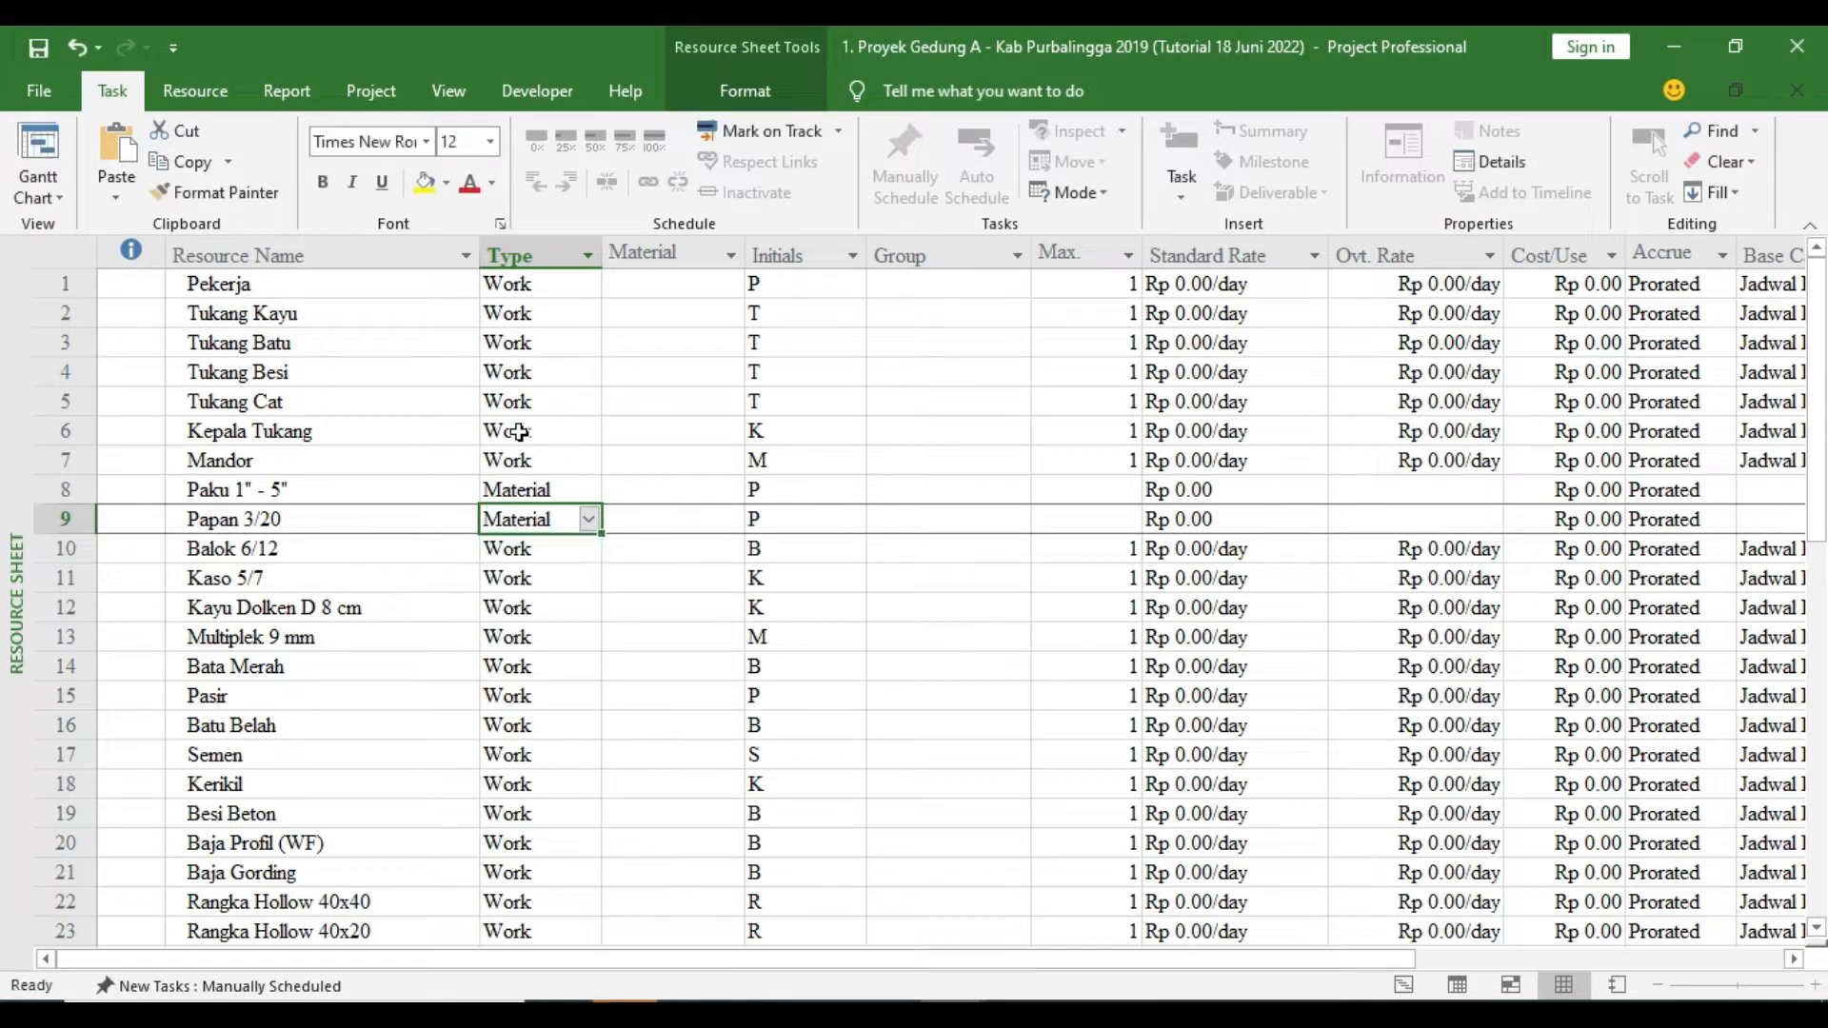
Fill the Material type from Papan 3/20 down through Air and check the filled rows
left_click(548, 572)
left_click(566, 523)
mouse_move(603, 533)
left_mouse_down()
mouse_move(599, 881)
mouse_move(562, 960)
mouse_move(583, 552)
left_mouse_up()
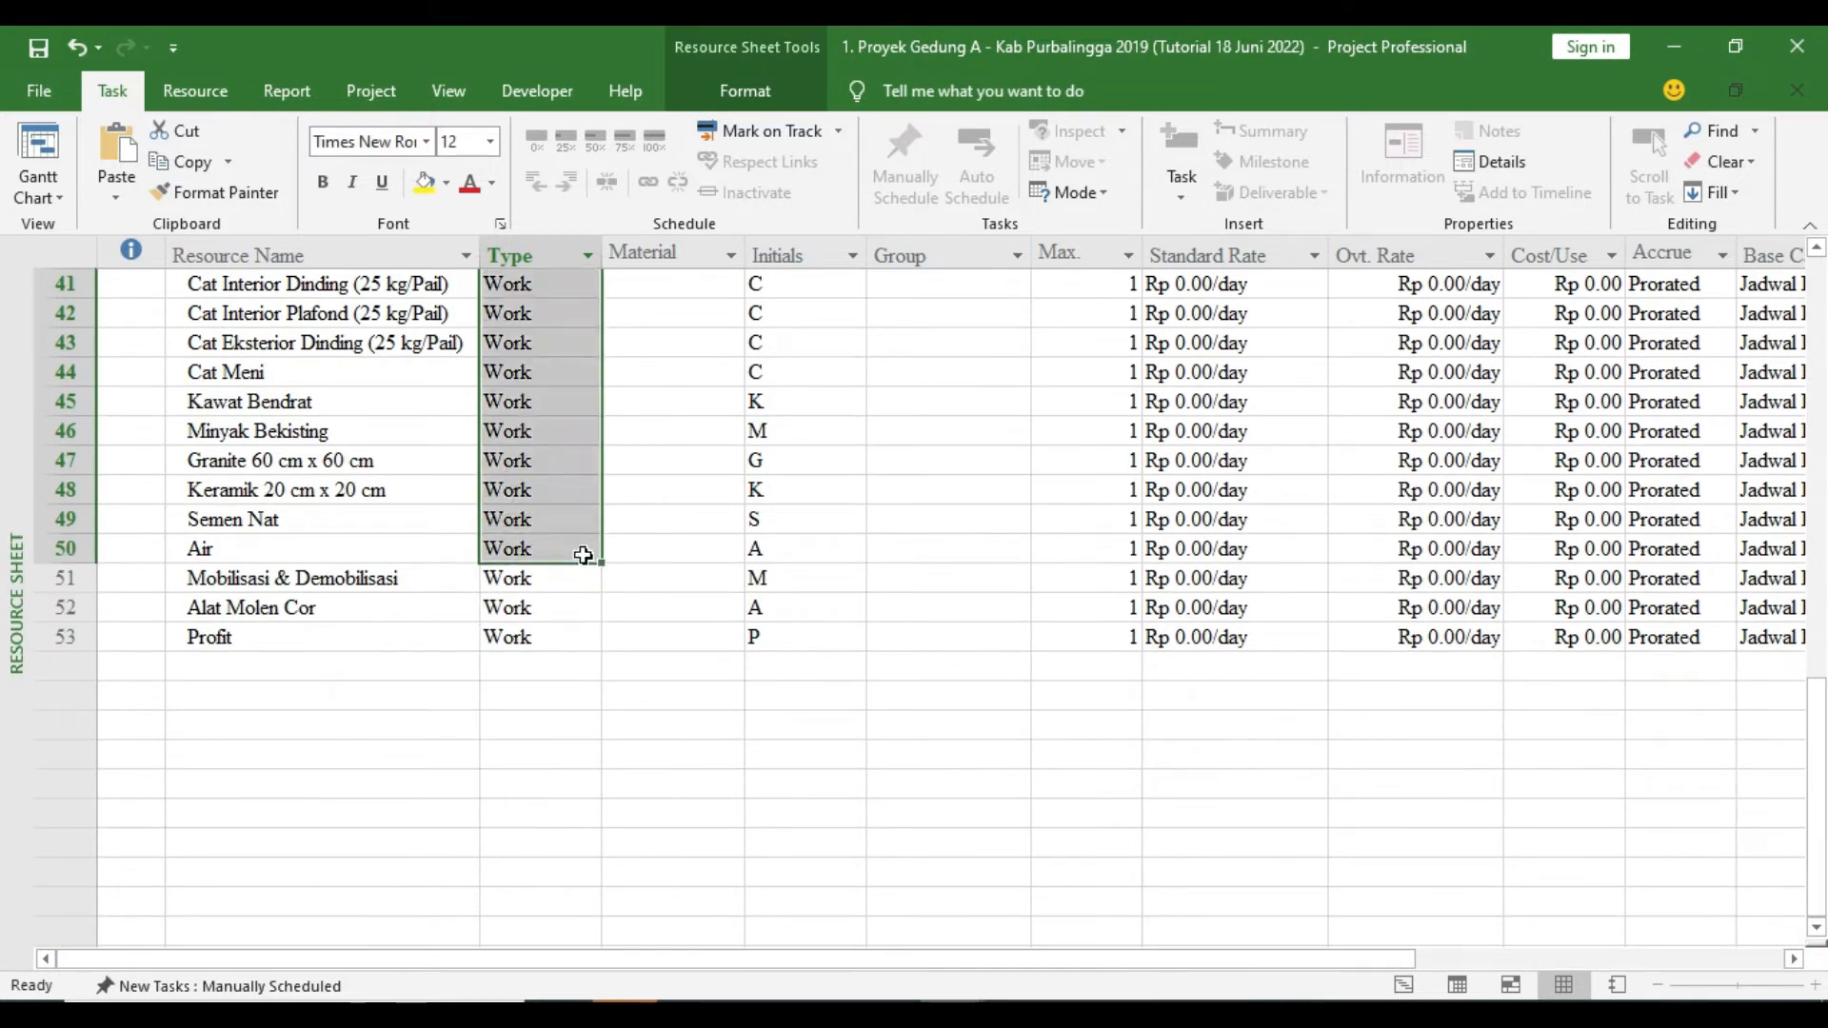
scroll(583, 552, "up", 8)
scroll(583, 555, "up", 3)
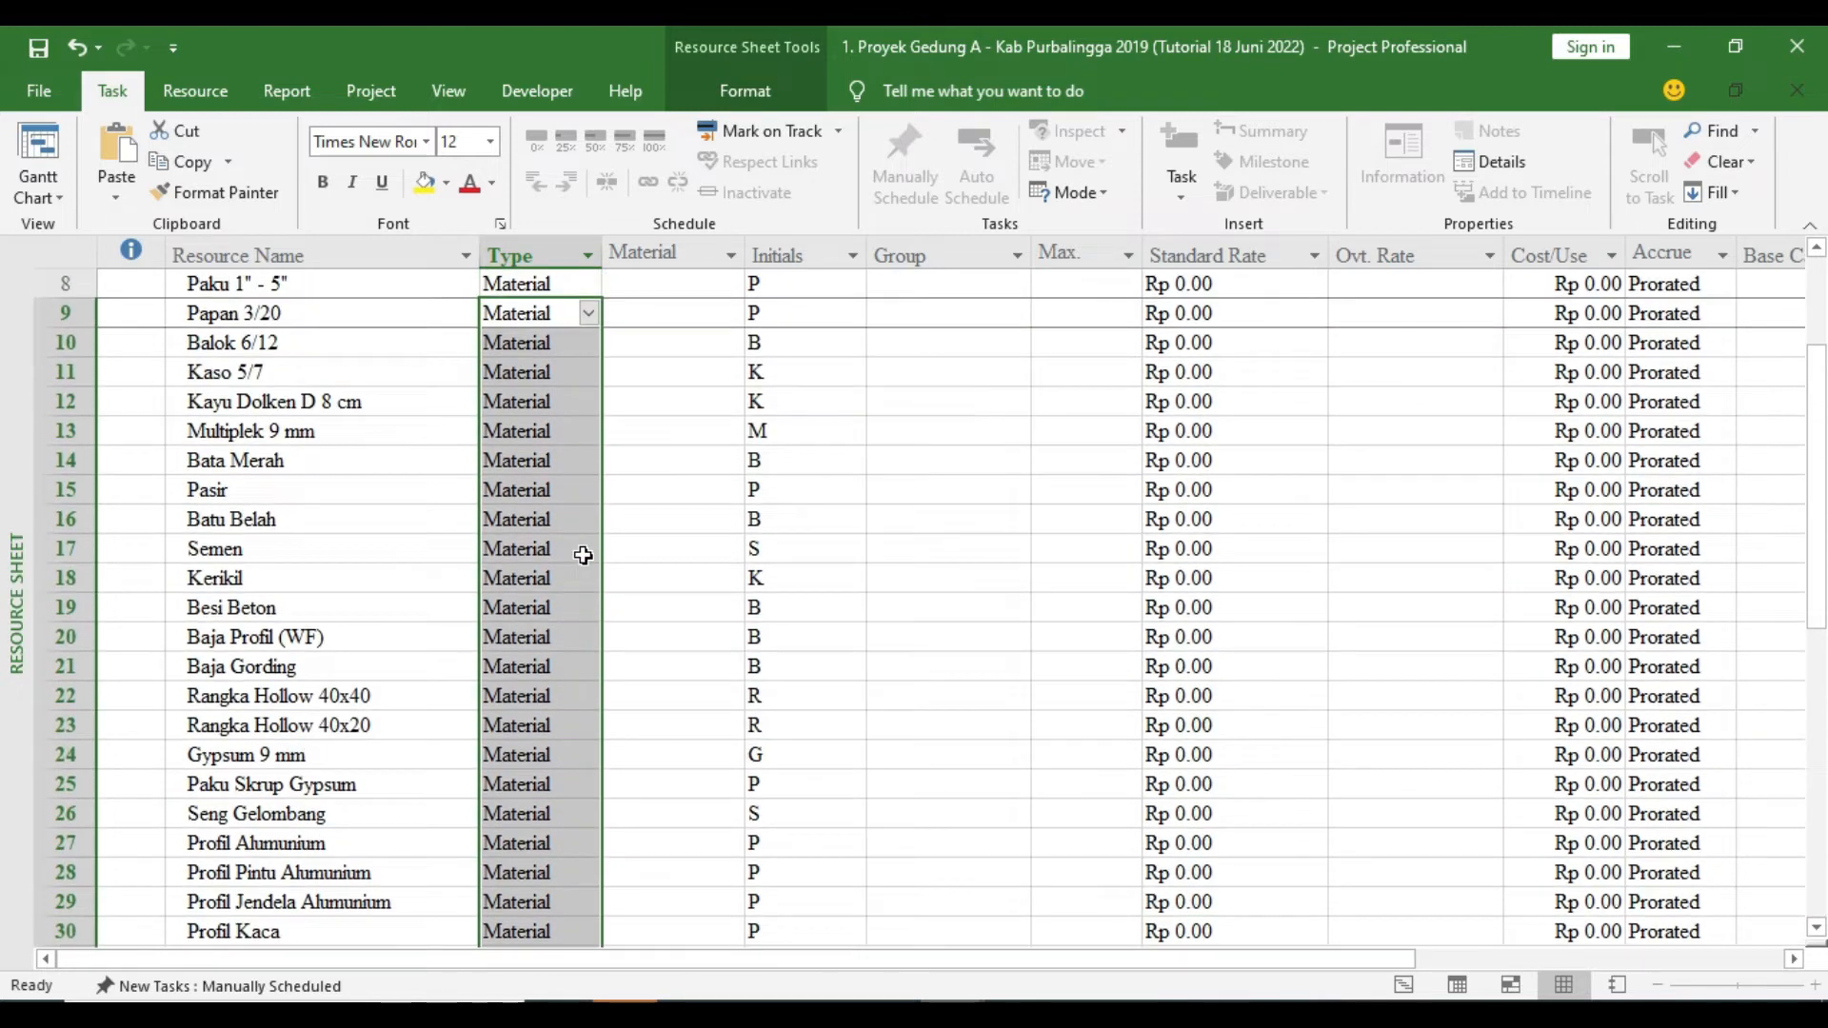
scroll(584, 555, "up", 2)
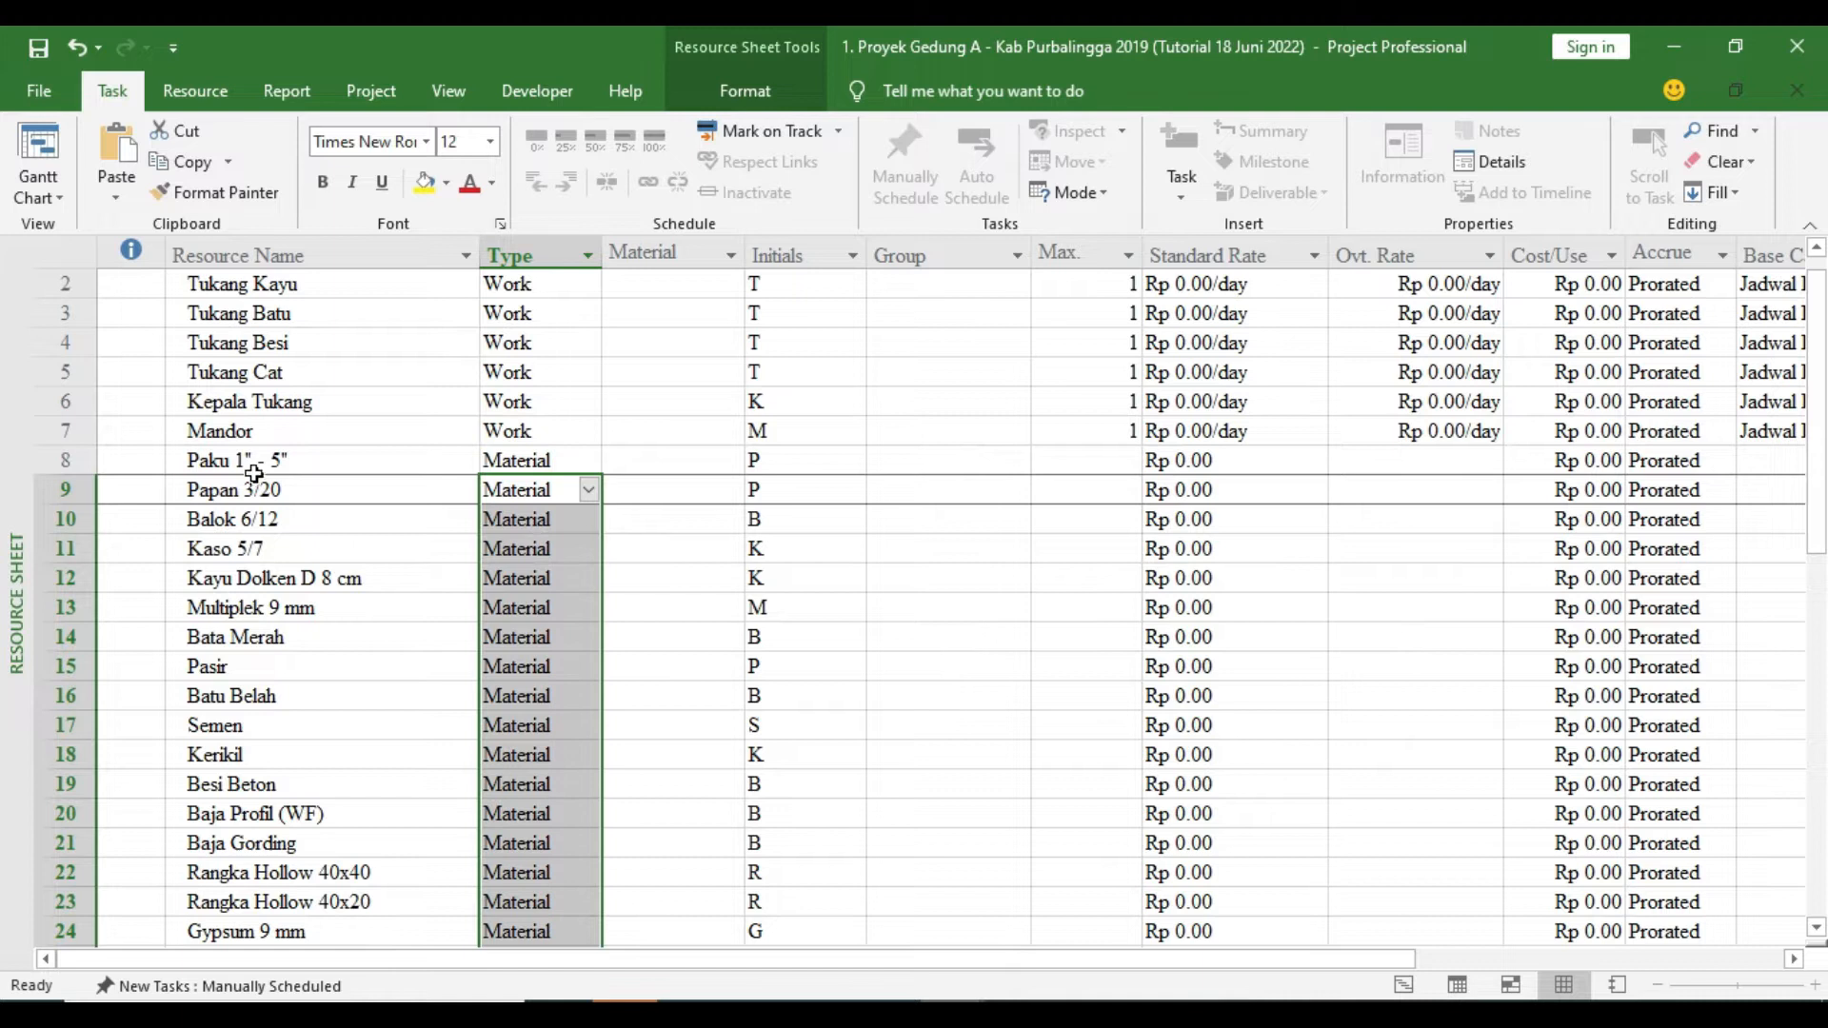
scroll(531, 637, "down", 11)
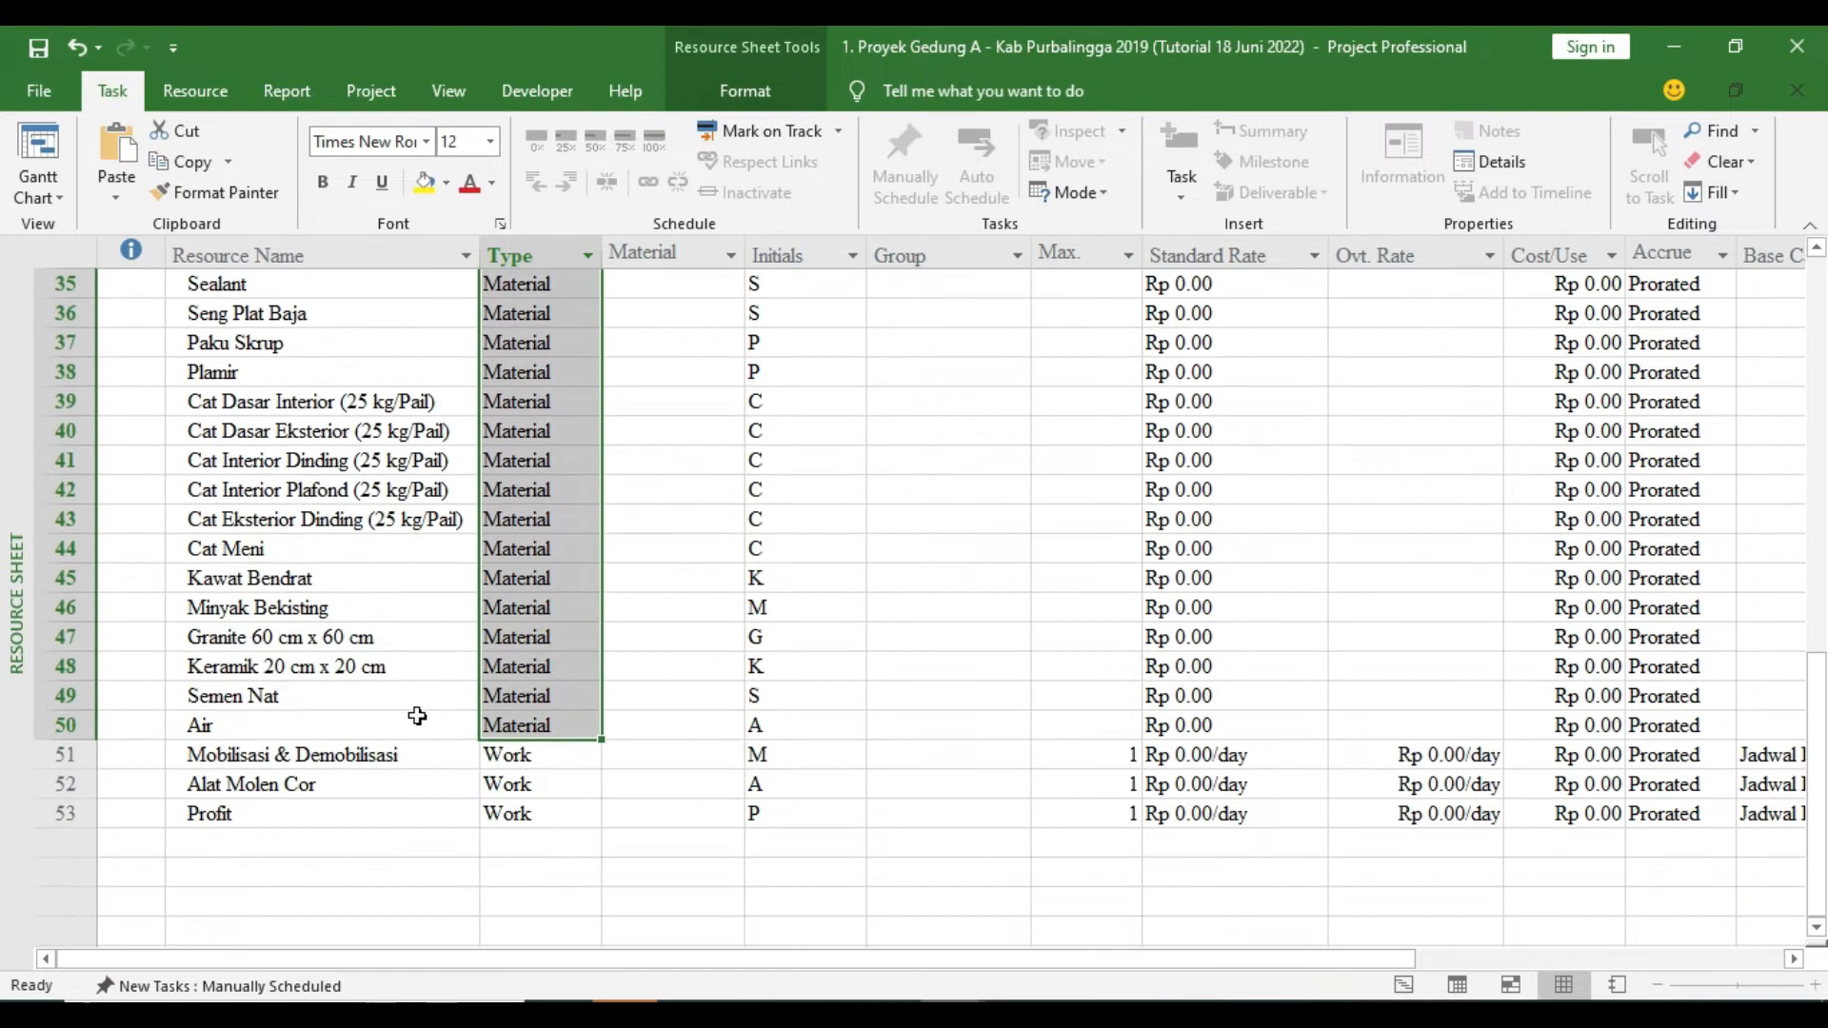
scroll(494, 614, "up", 3)
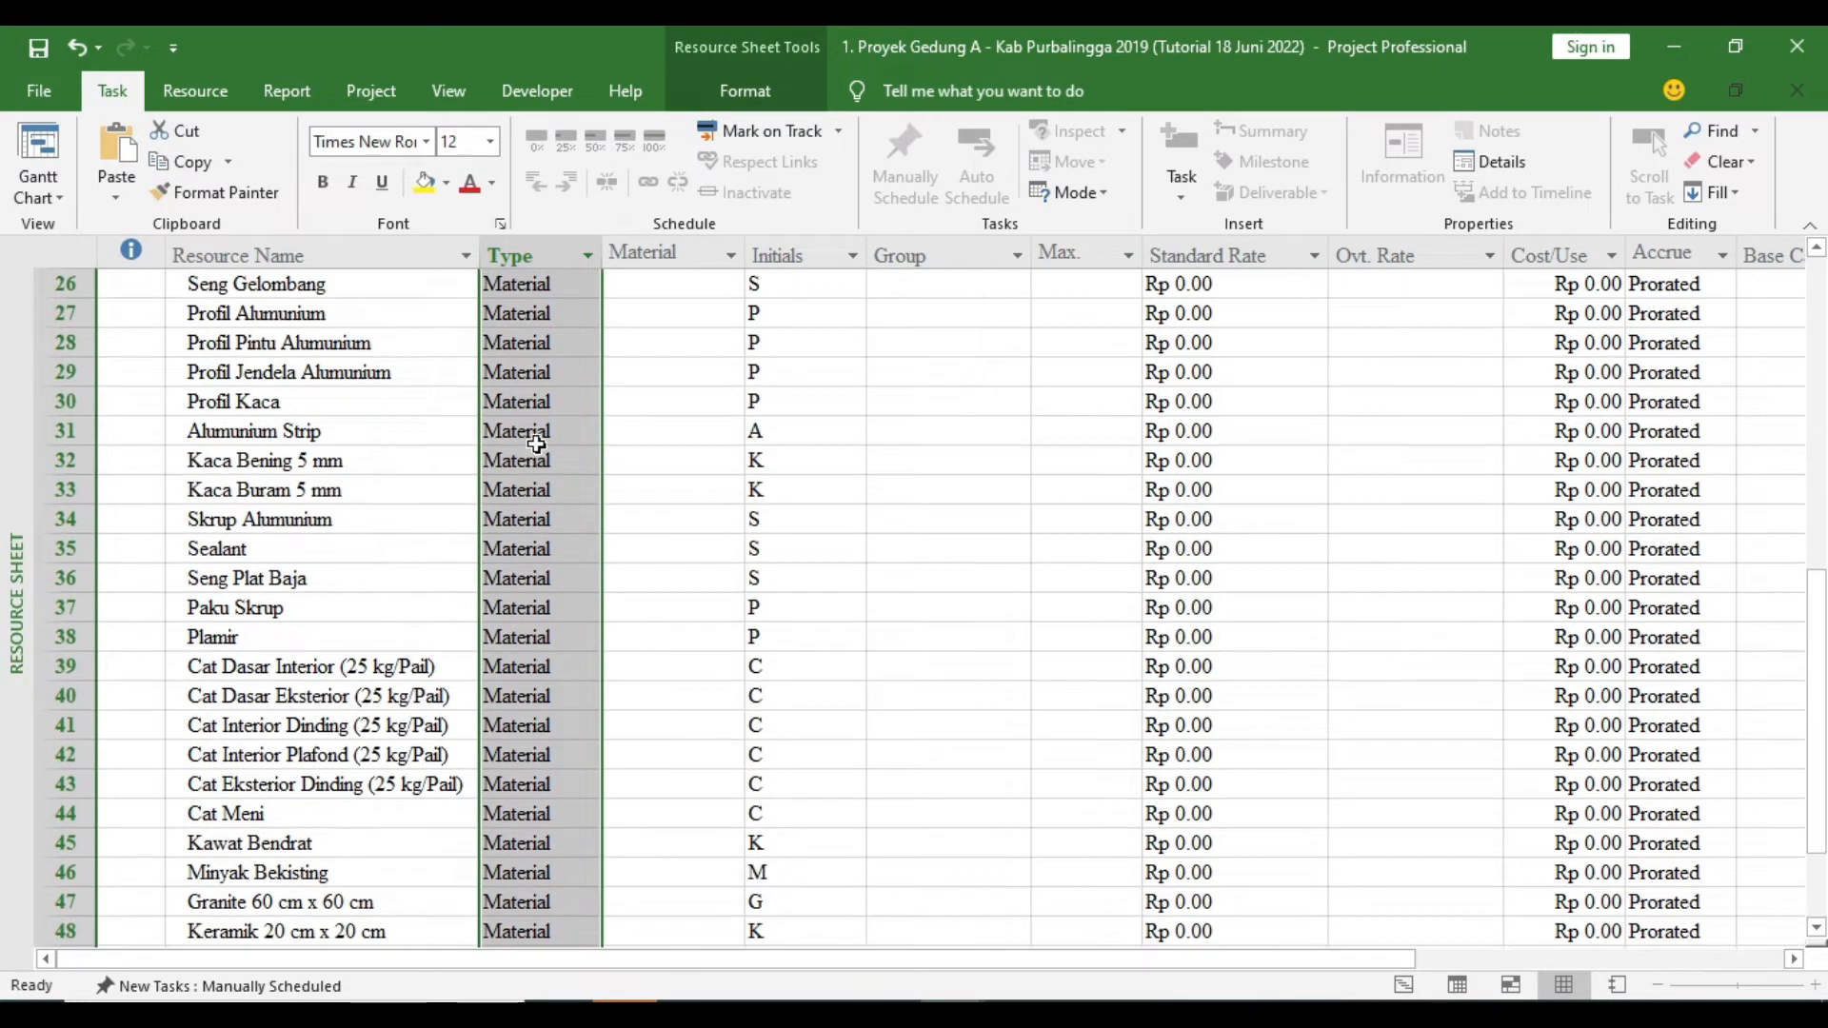
scroll(535, 581, "down", 3)
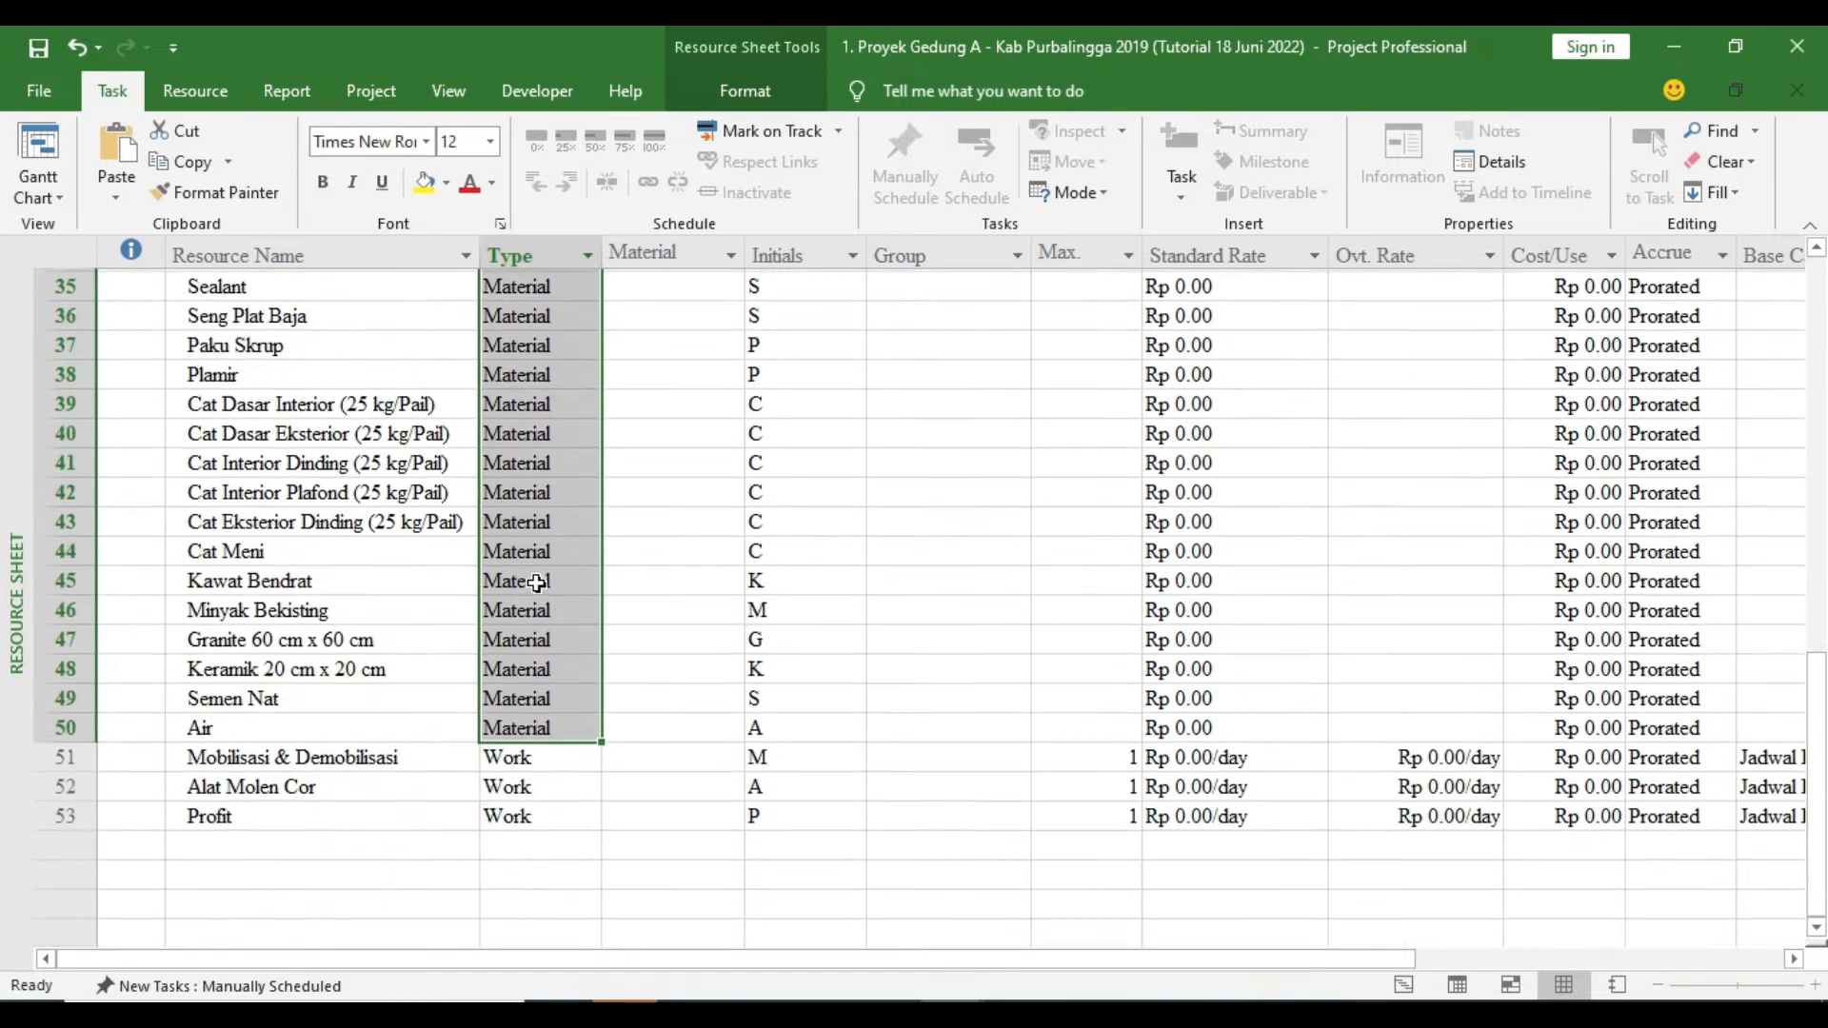
Consult the Excel RAP sheet and the PowerPoint slide on types, and set the type of Mobilisasi & Demobilisasi to Cost in the project
left_click(524, 758)
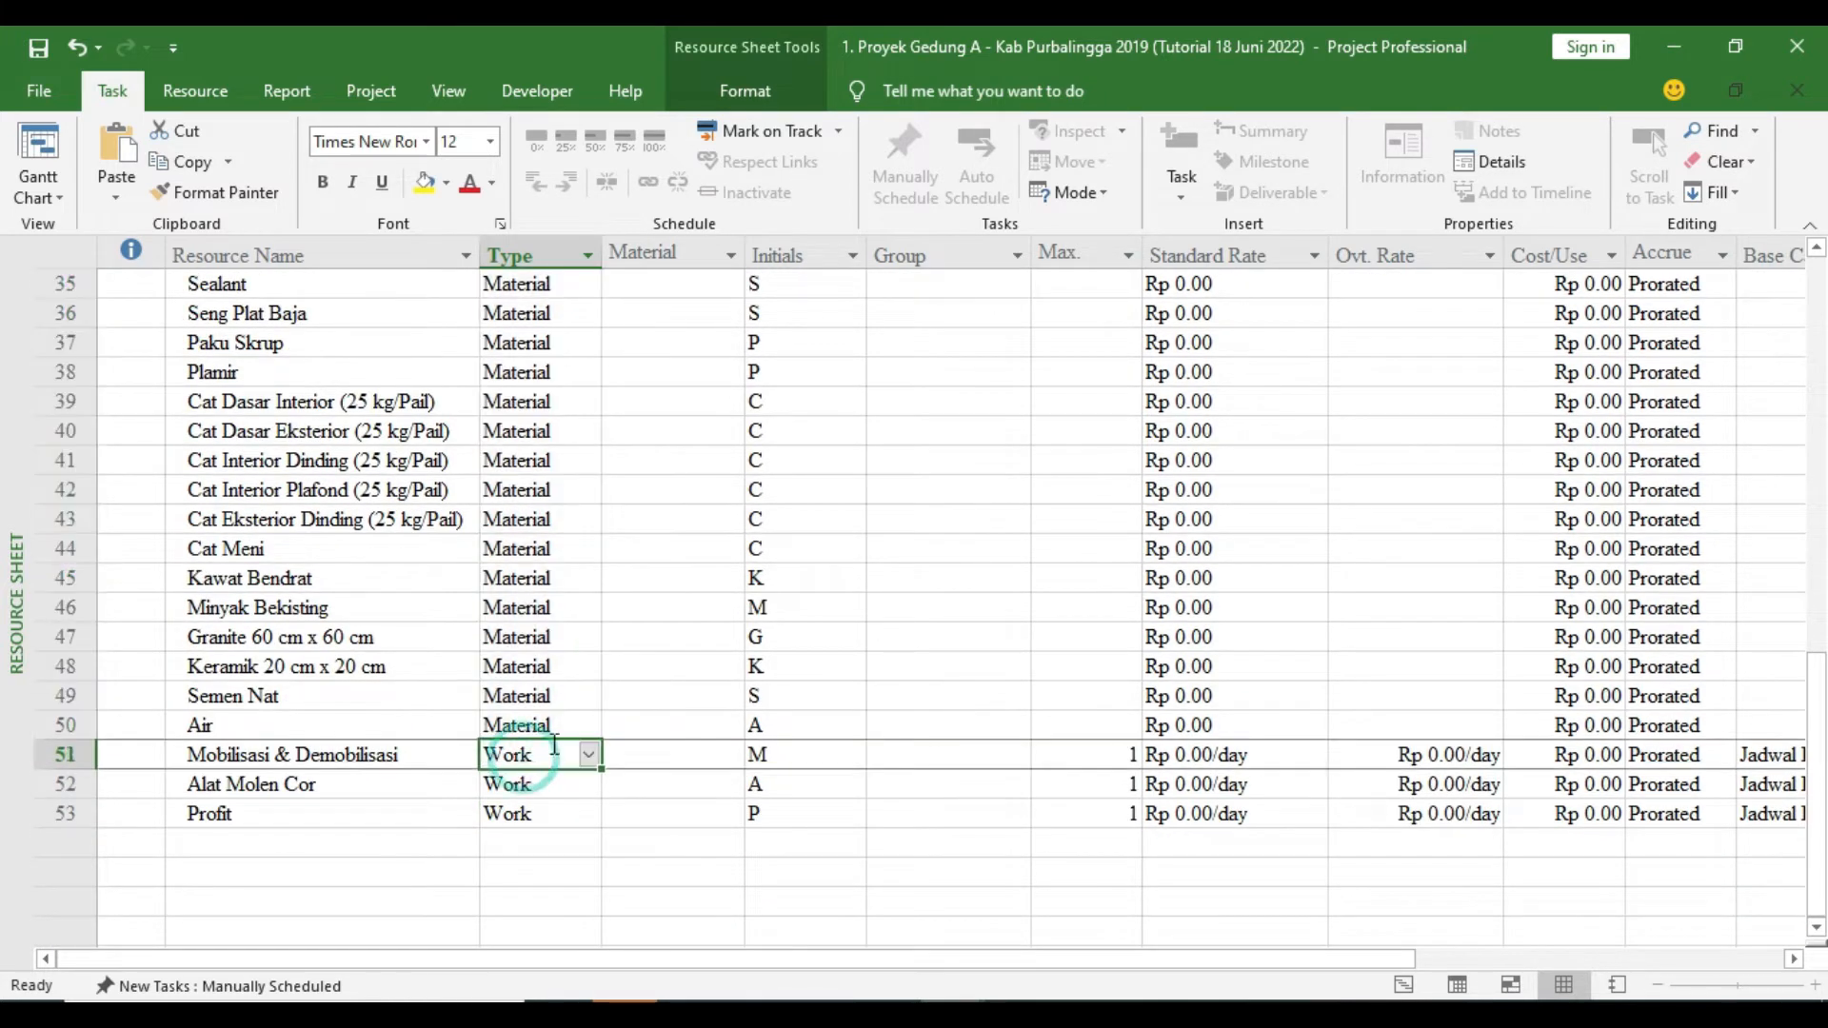
left_click(1019, 1014)
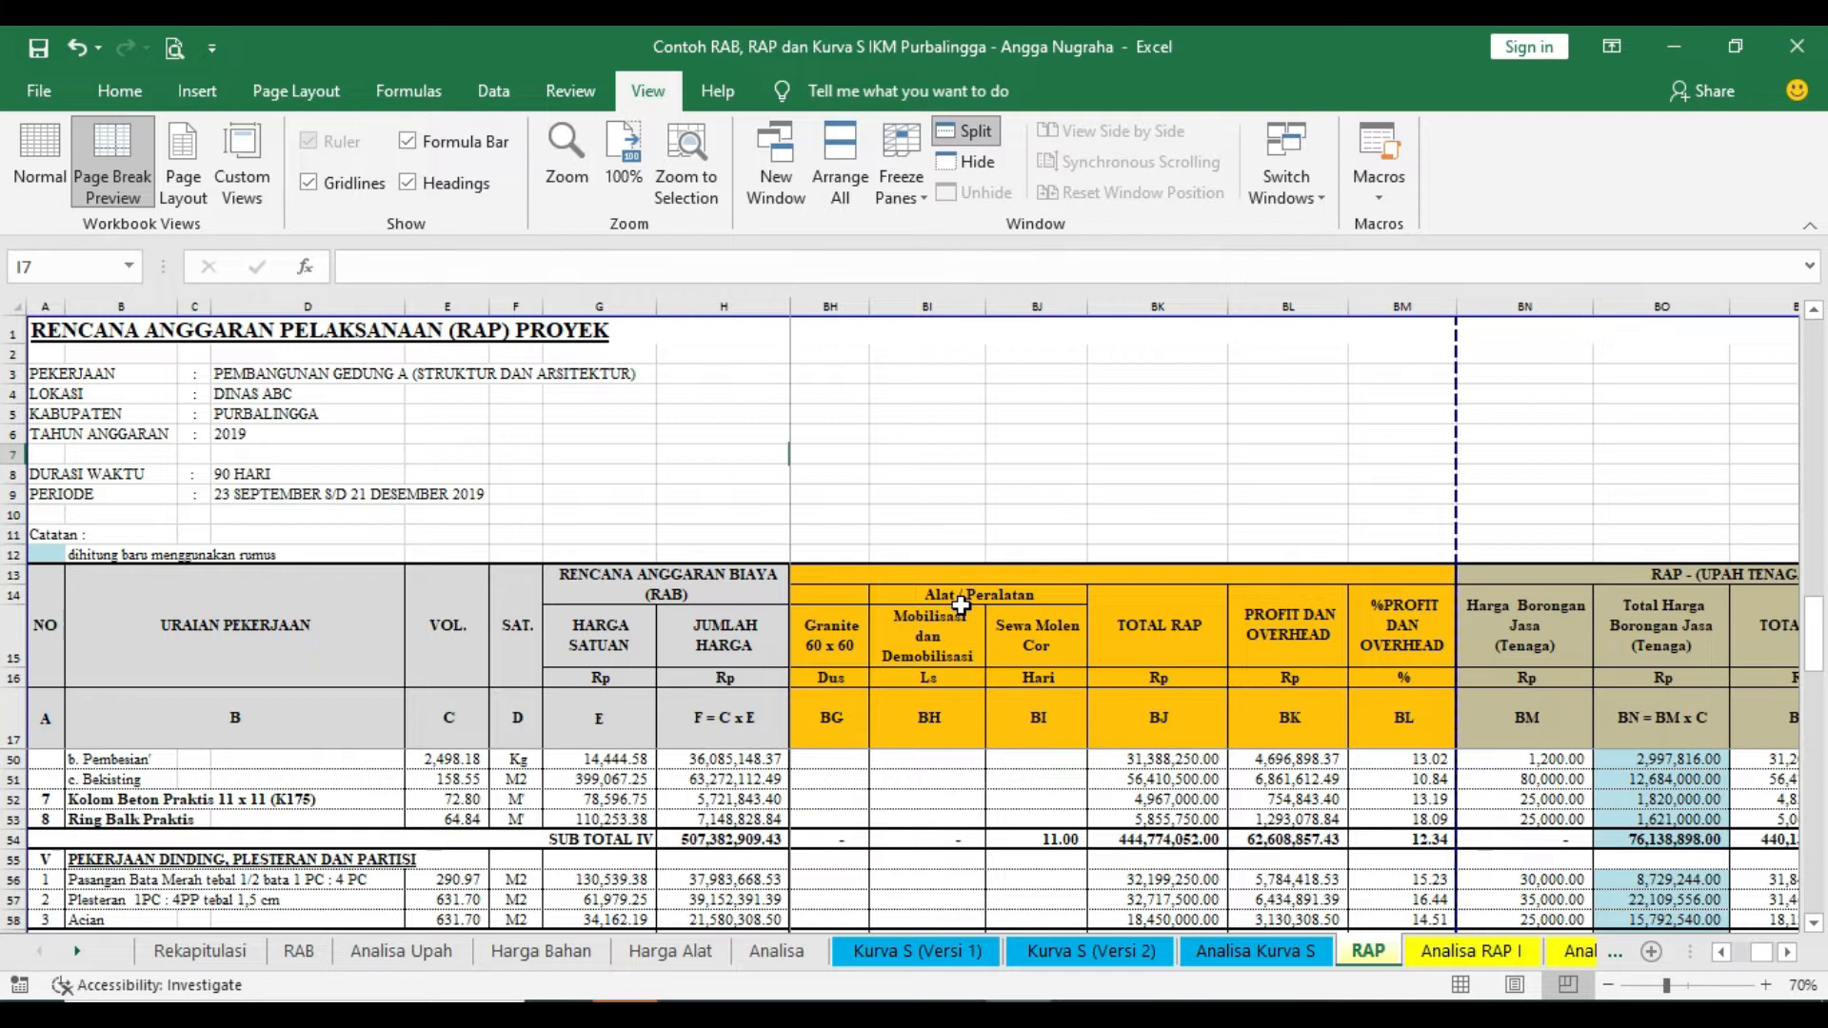
left_click(1150, 1011)
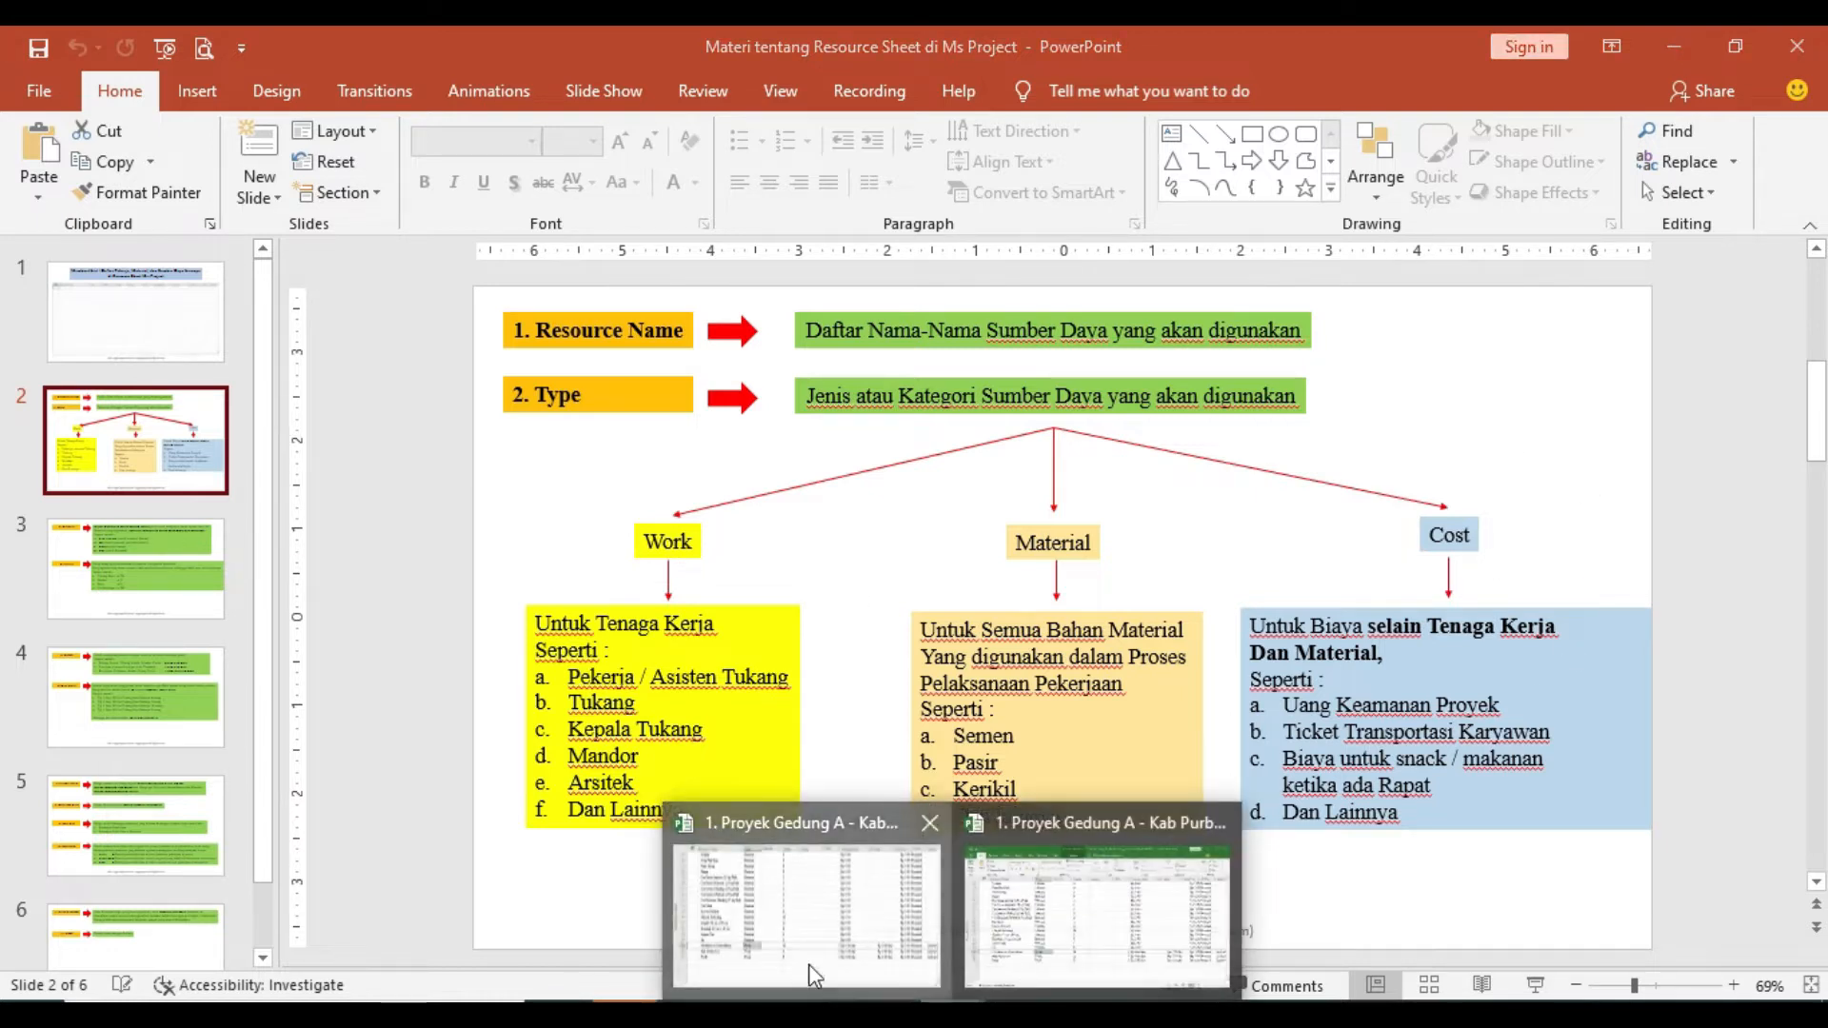
left_click(762, 886)
left_click(589, 754)
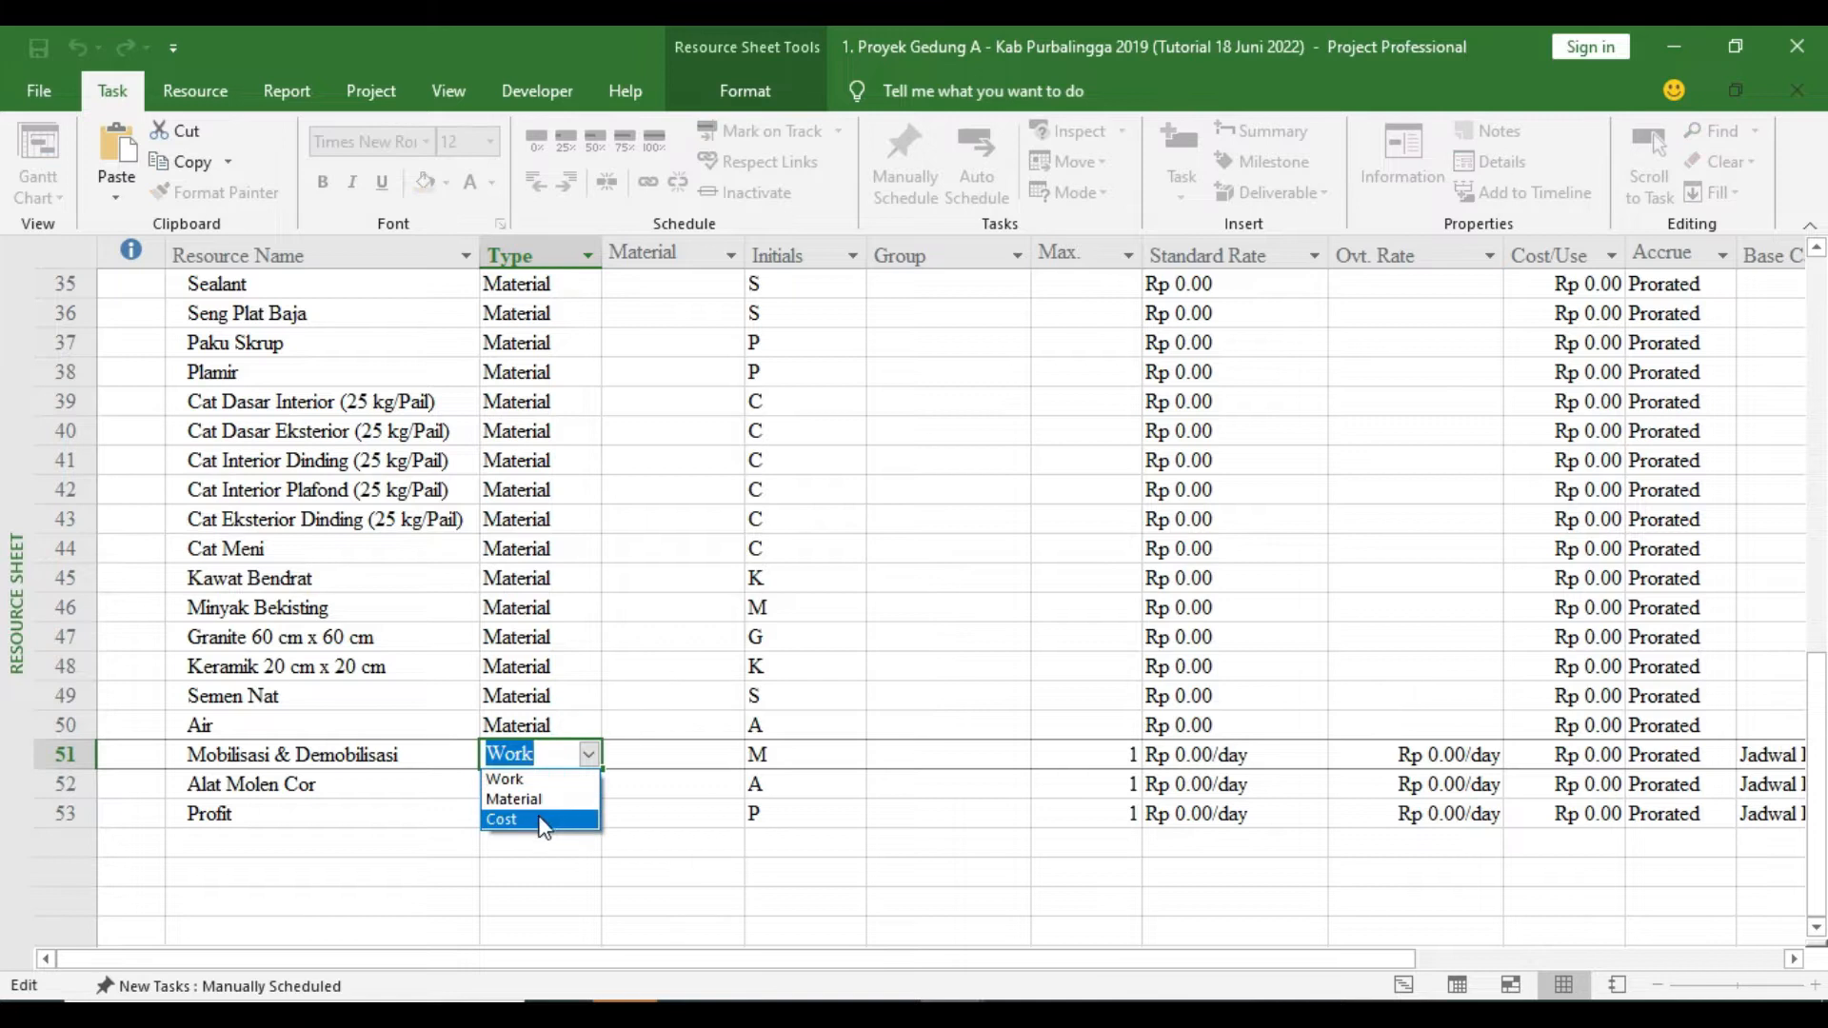
left_click(533, 815)
Check the equipment columns in the Excel RAP sheet, return to the project and set the type of Alat Molen Cor to Cost
left_click(1017, 1011)
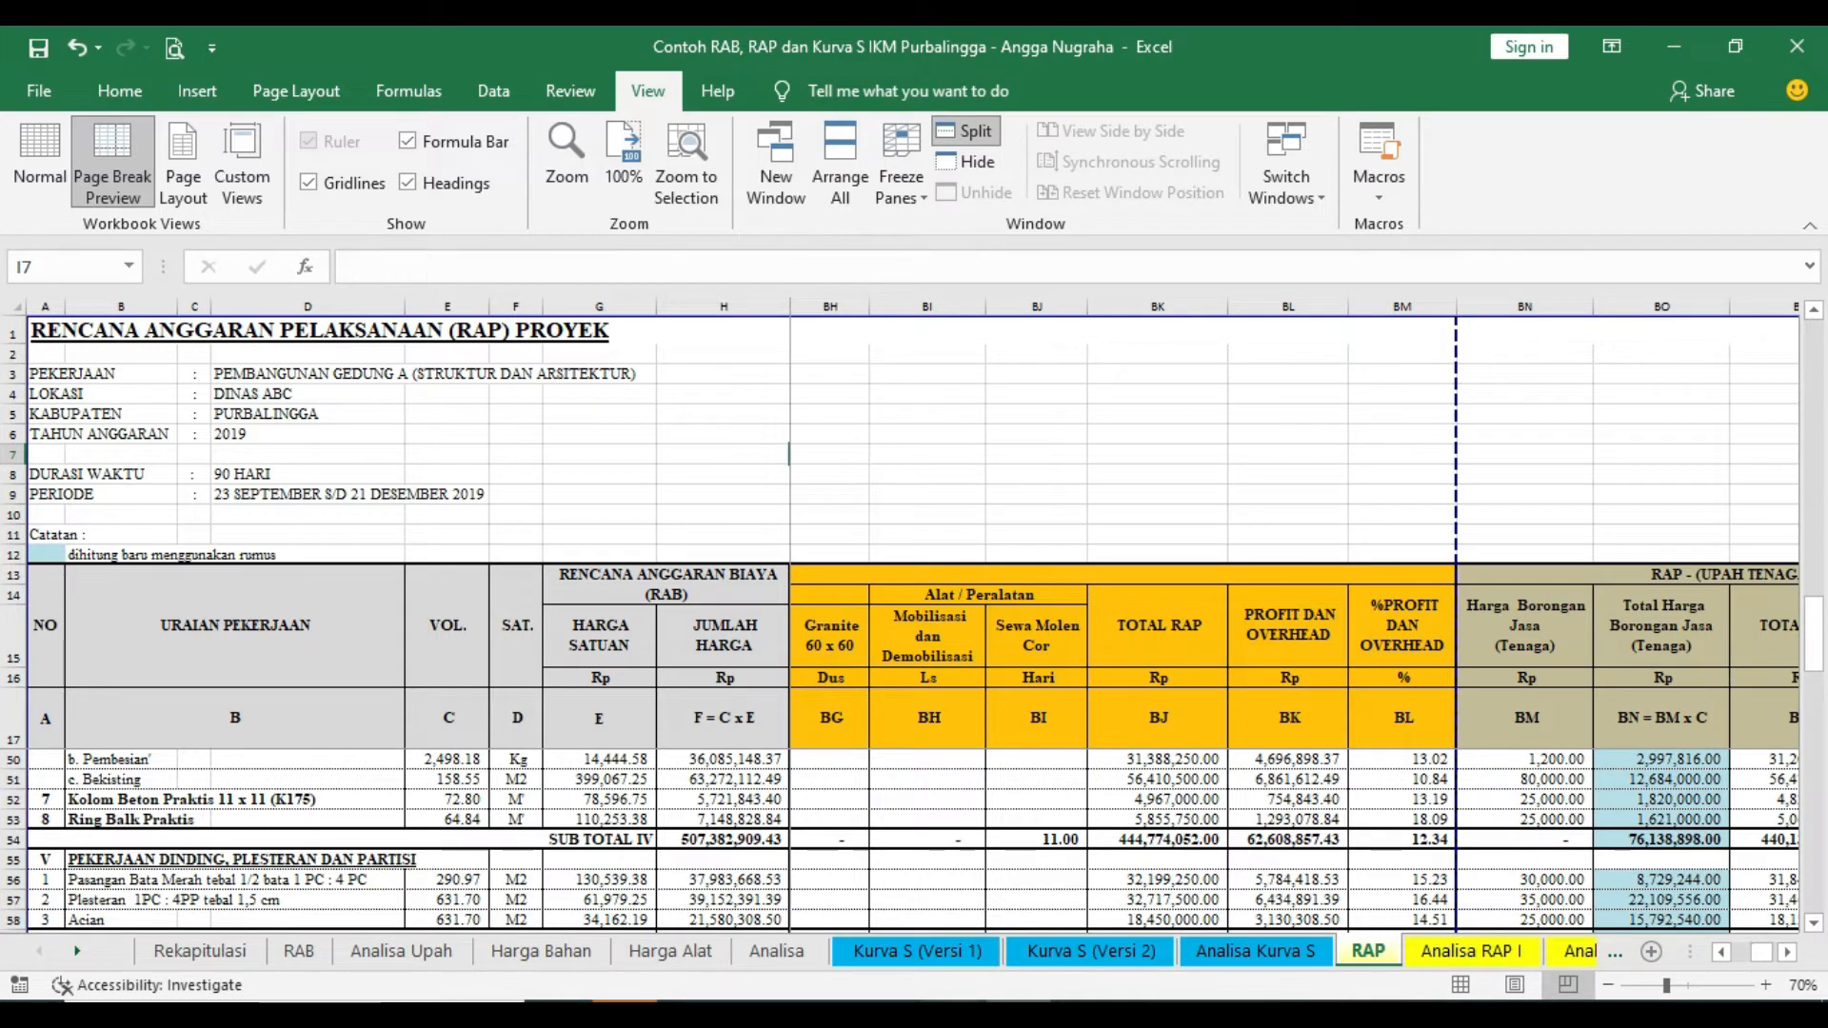
mouse_move(952, 1014)
left_click(902, 948)
left_click(567, 788)
left_click(588, 785)
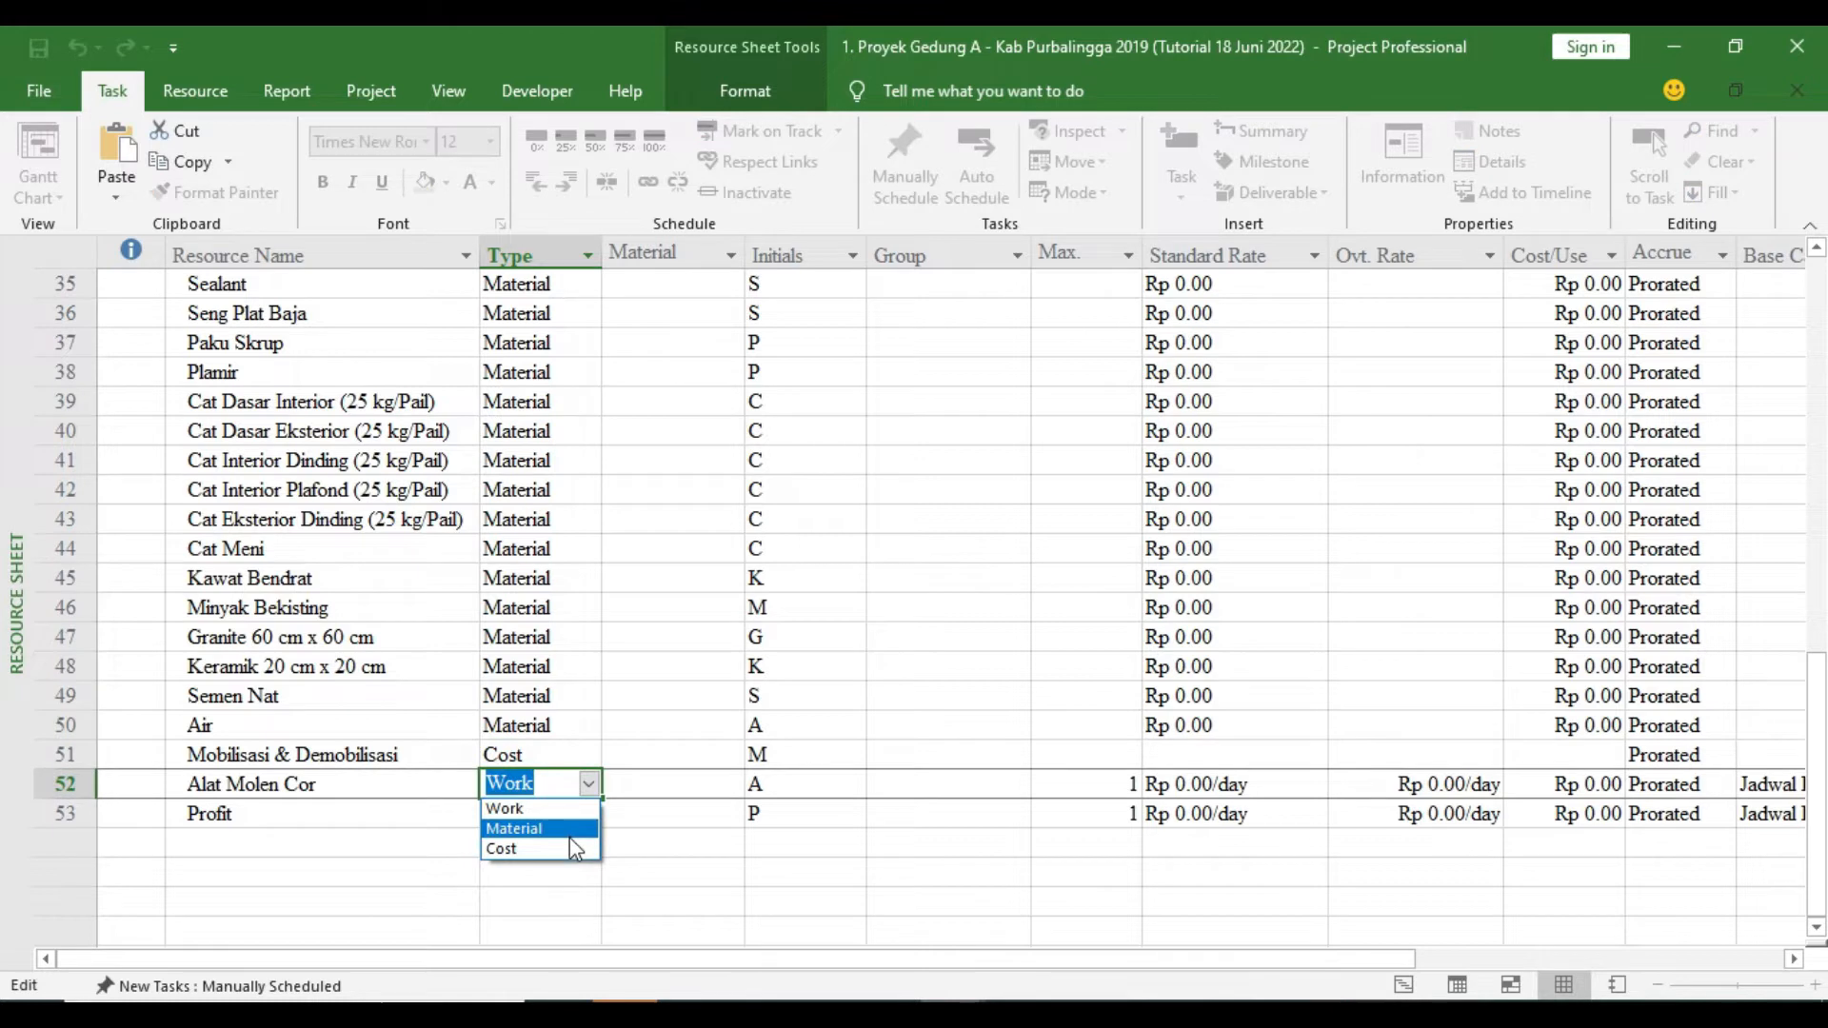
left_click(569, 846)
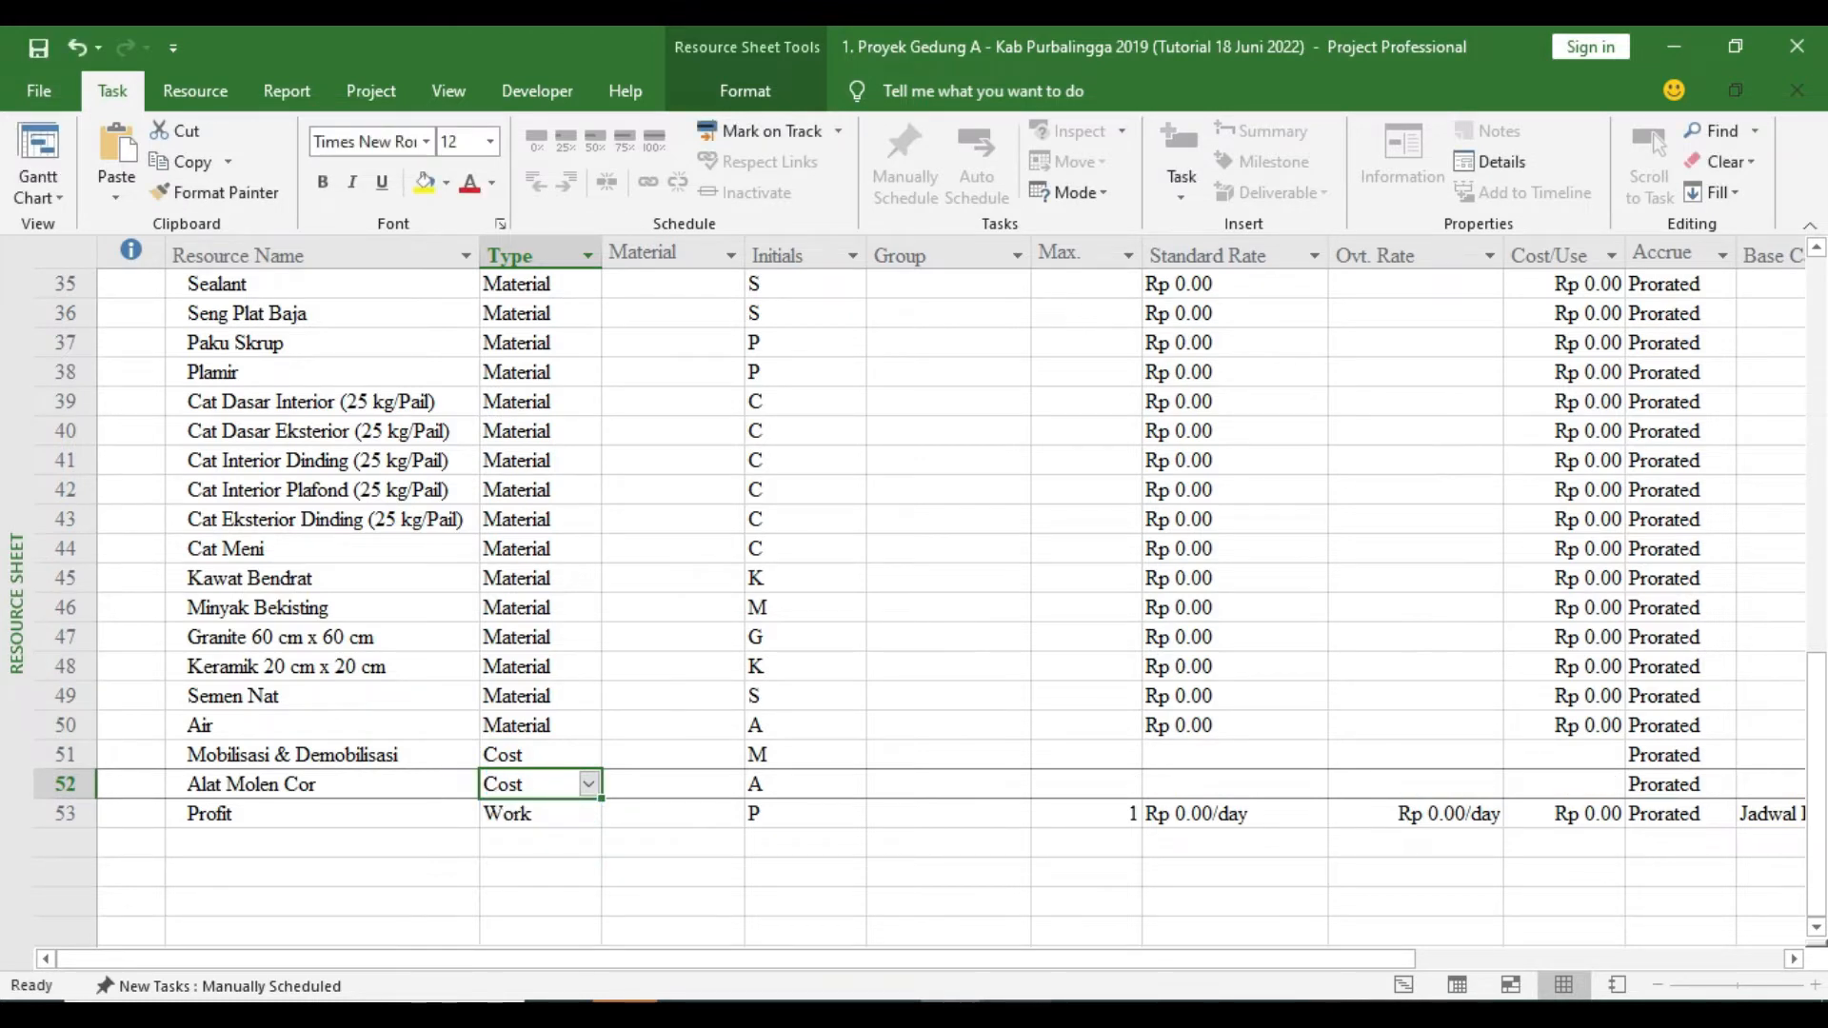
Check the profit columns in the Excel RAP sheet, return to the project and set the type of Profit to Cost
left_click(1019, 1015)
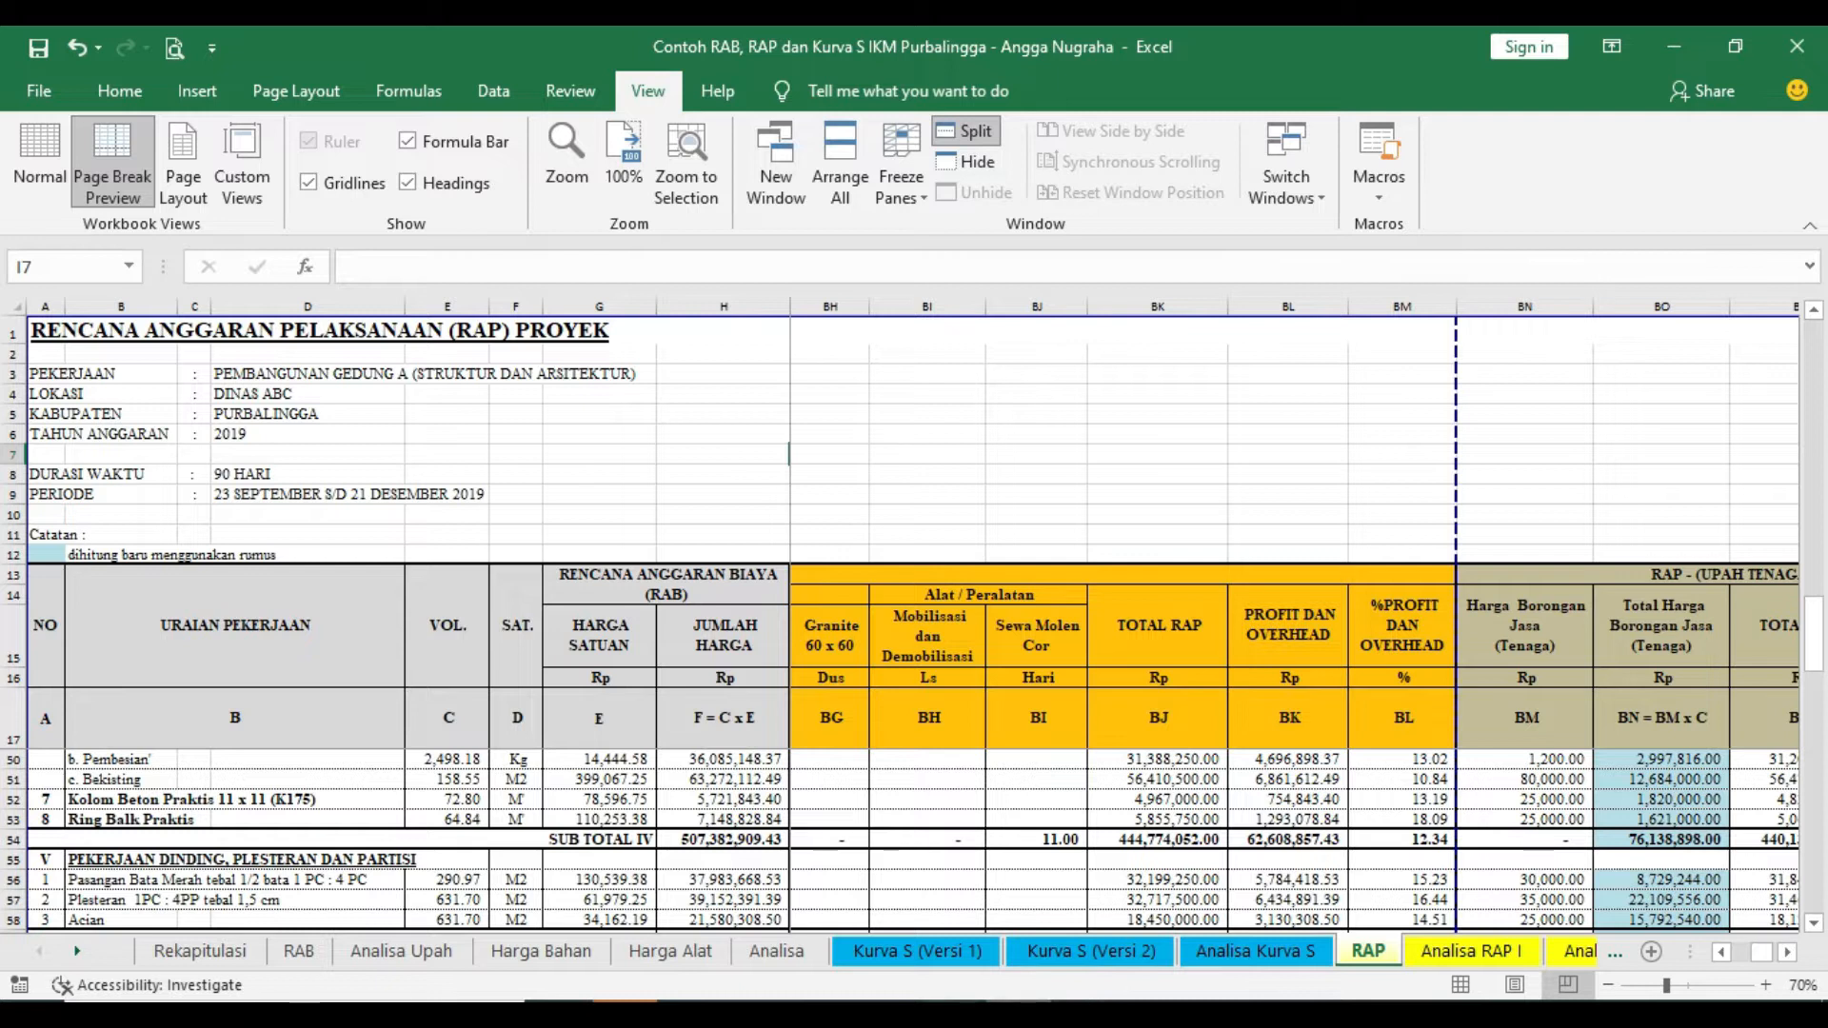
left_click(745, 928)
left_click(563, 810)
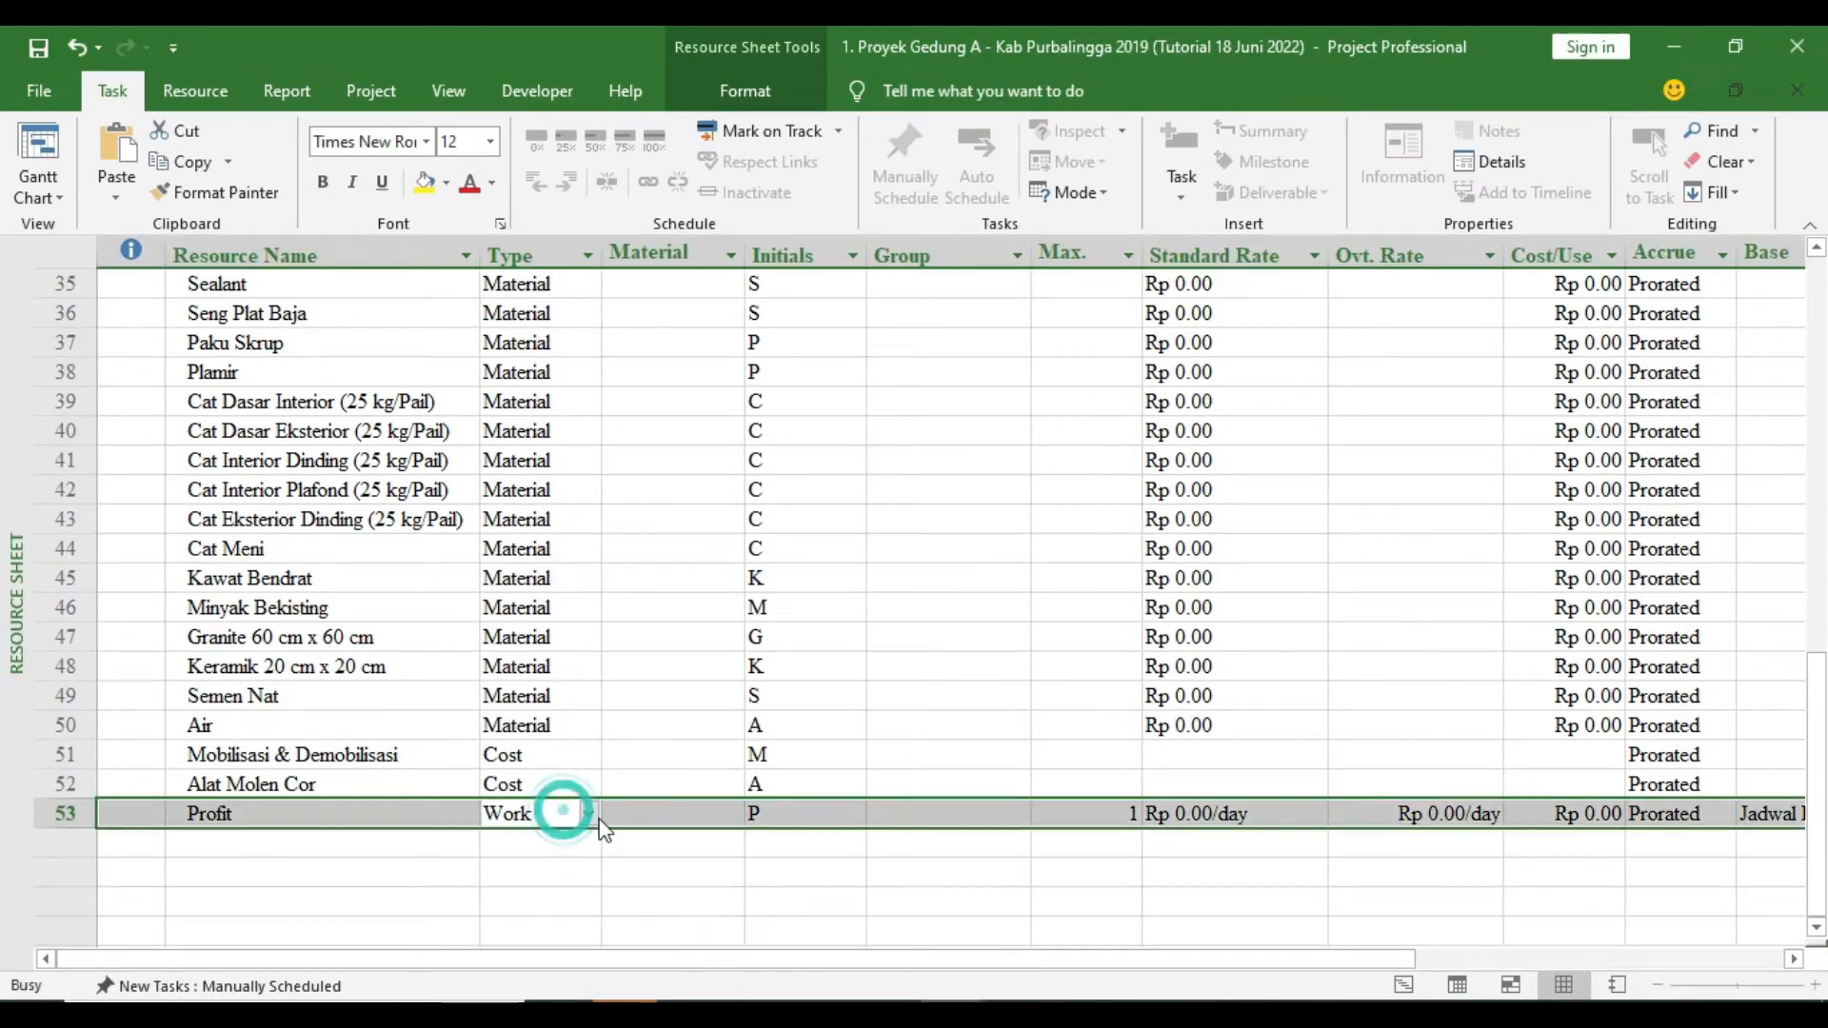
double_click(592, 817)
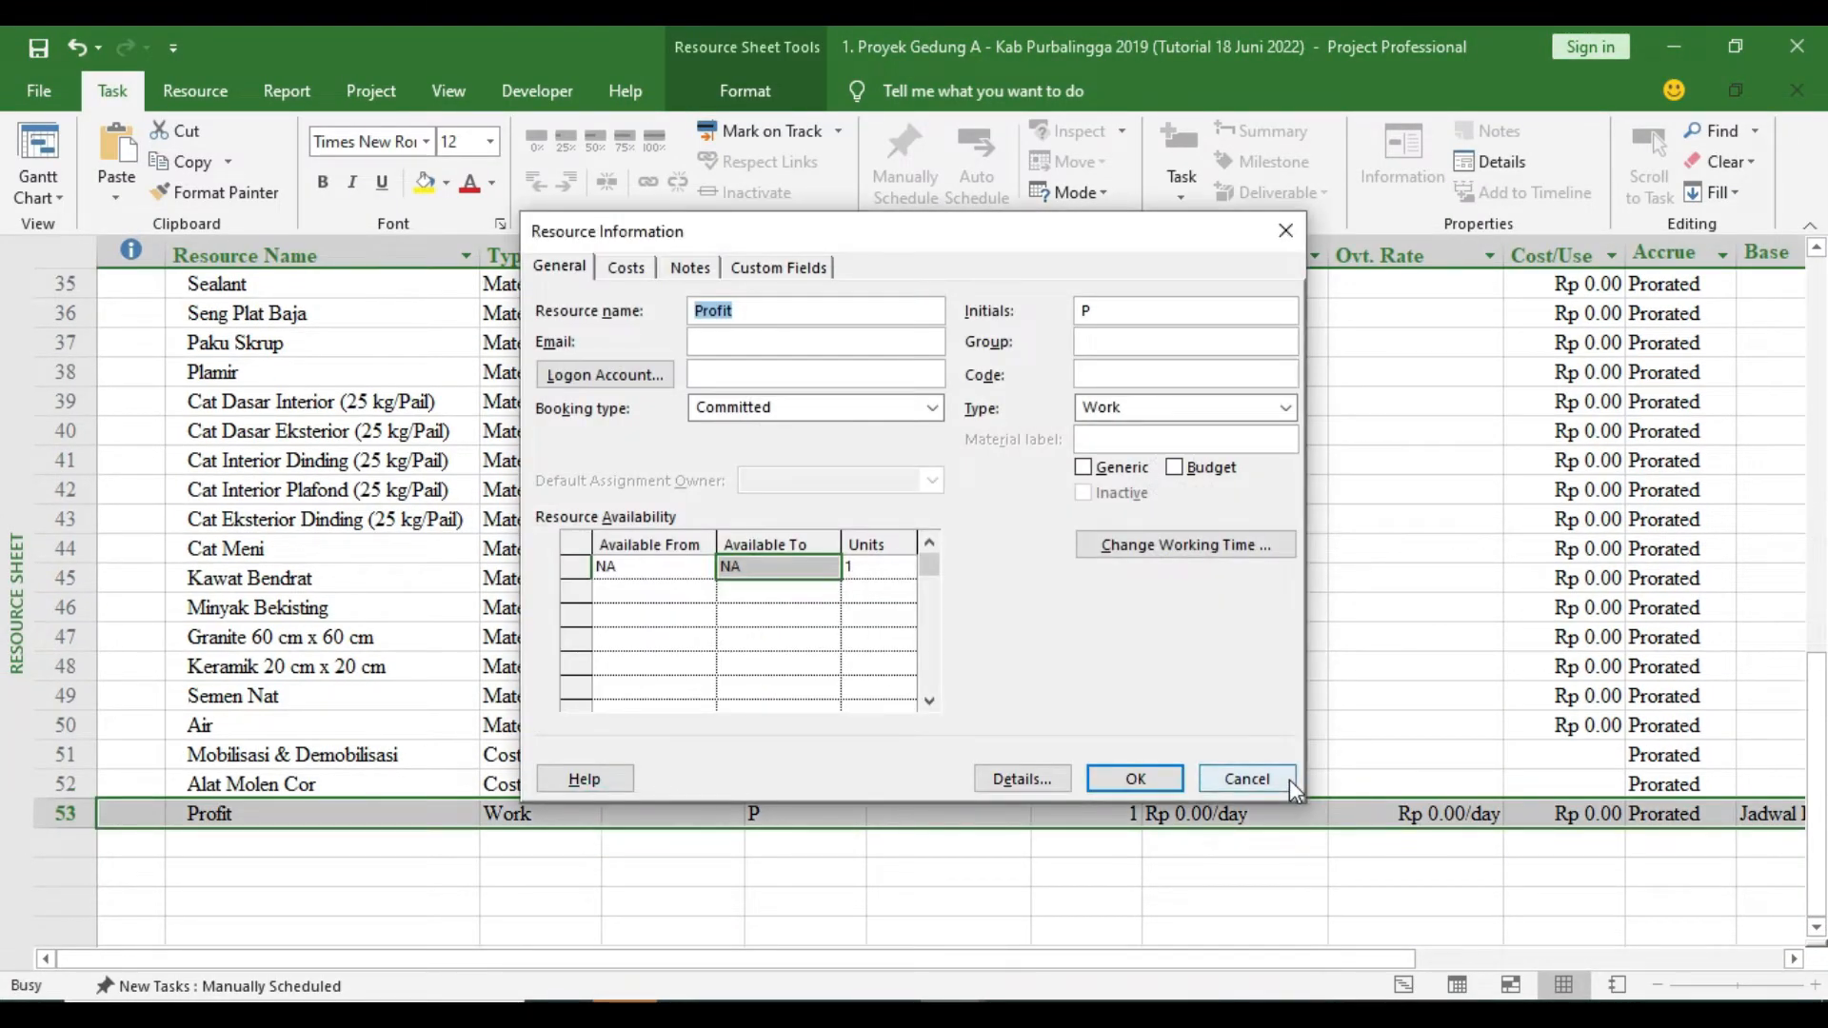
left_click(1287, 779)
left_click(590, 813)
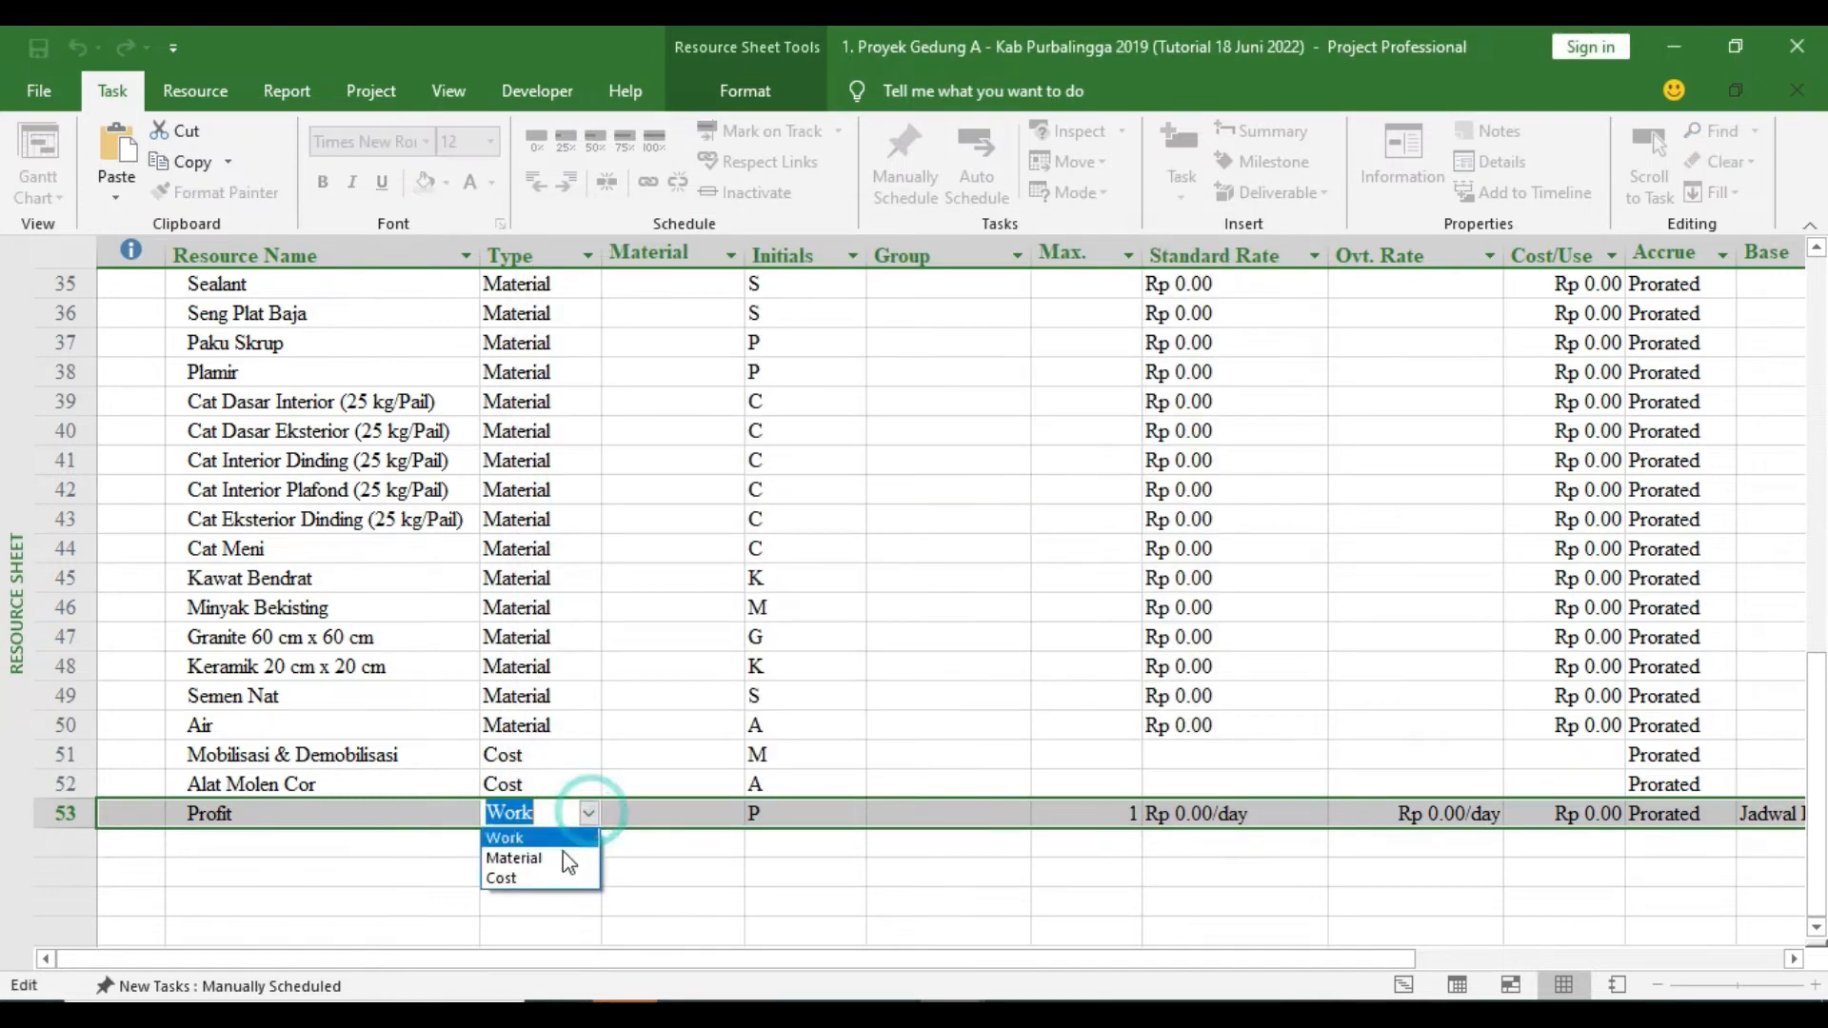
left_click(557, 876)
scroll(540, 753, "up", 6)
scroll(539, 753, "up", 5)
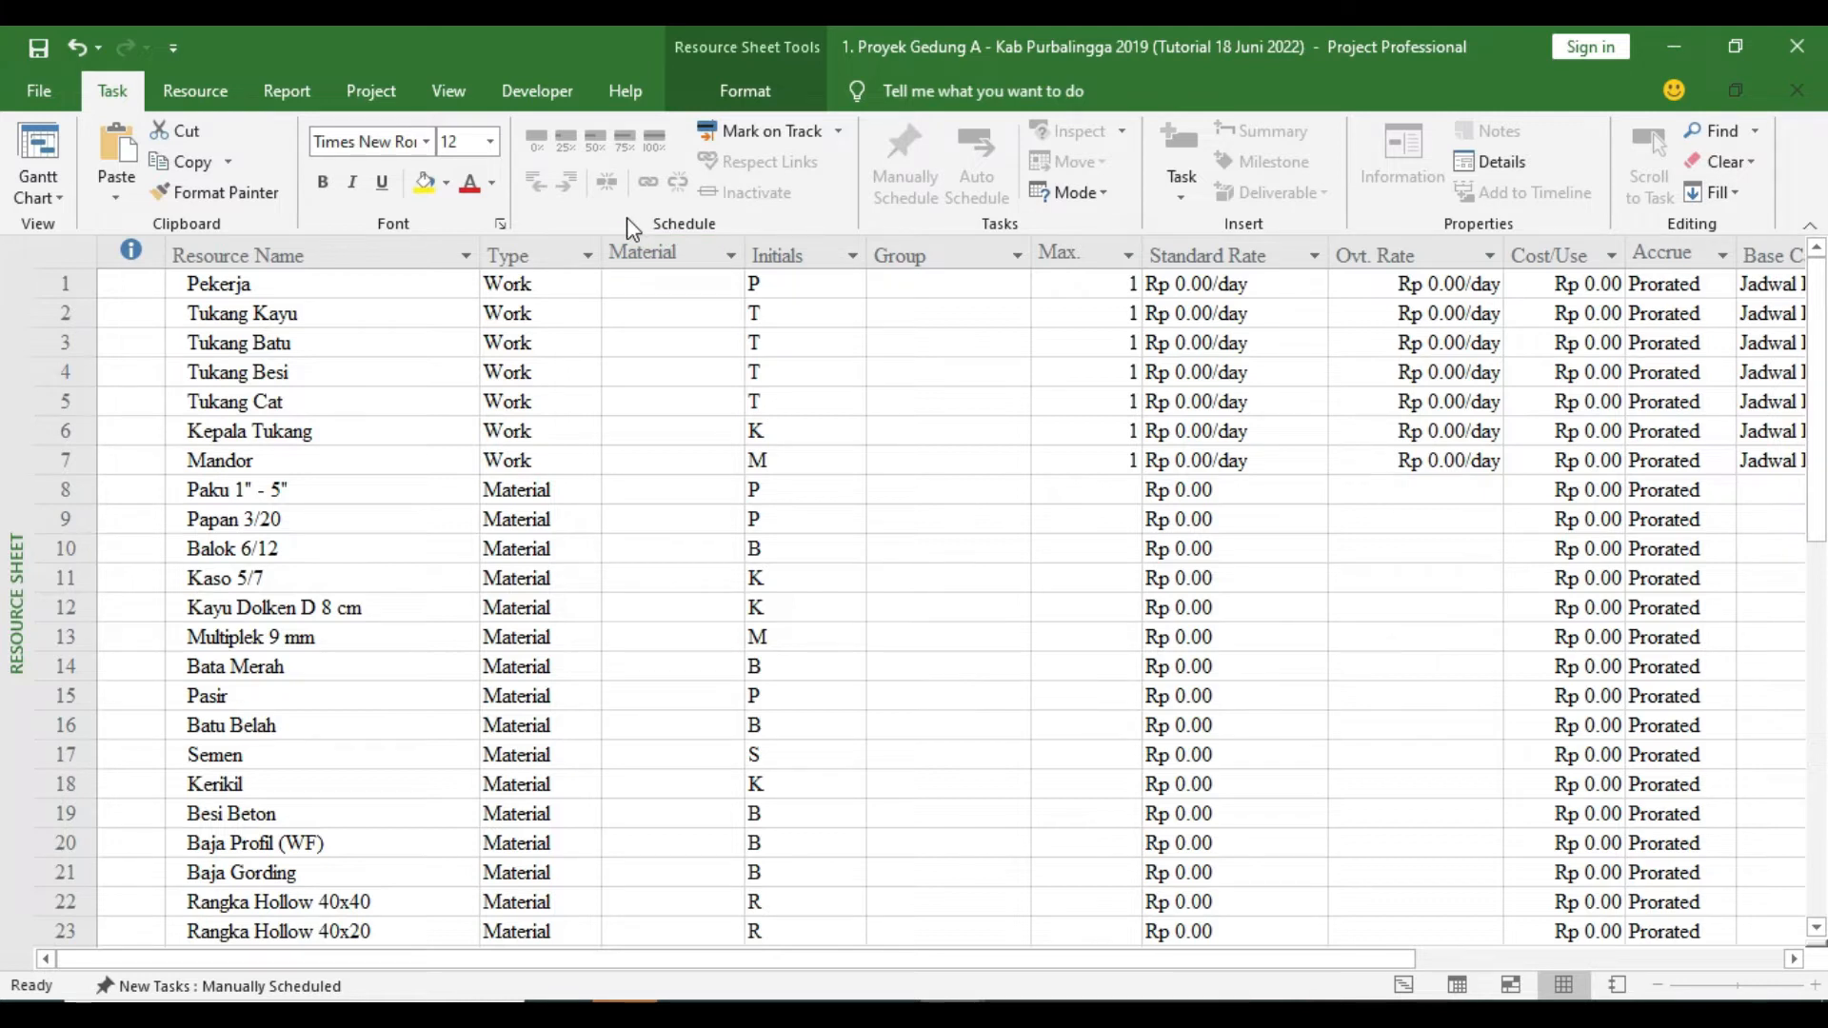
Read the PowerPoint slide on Material and Initials and compare it with the Material column in the project's Resource Sheet
left_click(1154, 1015)
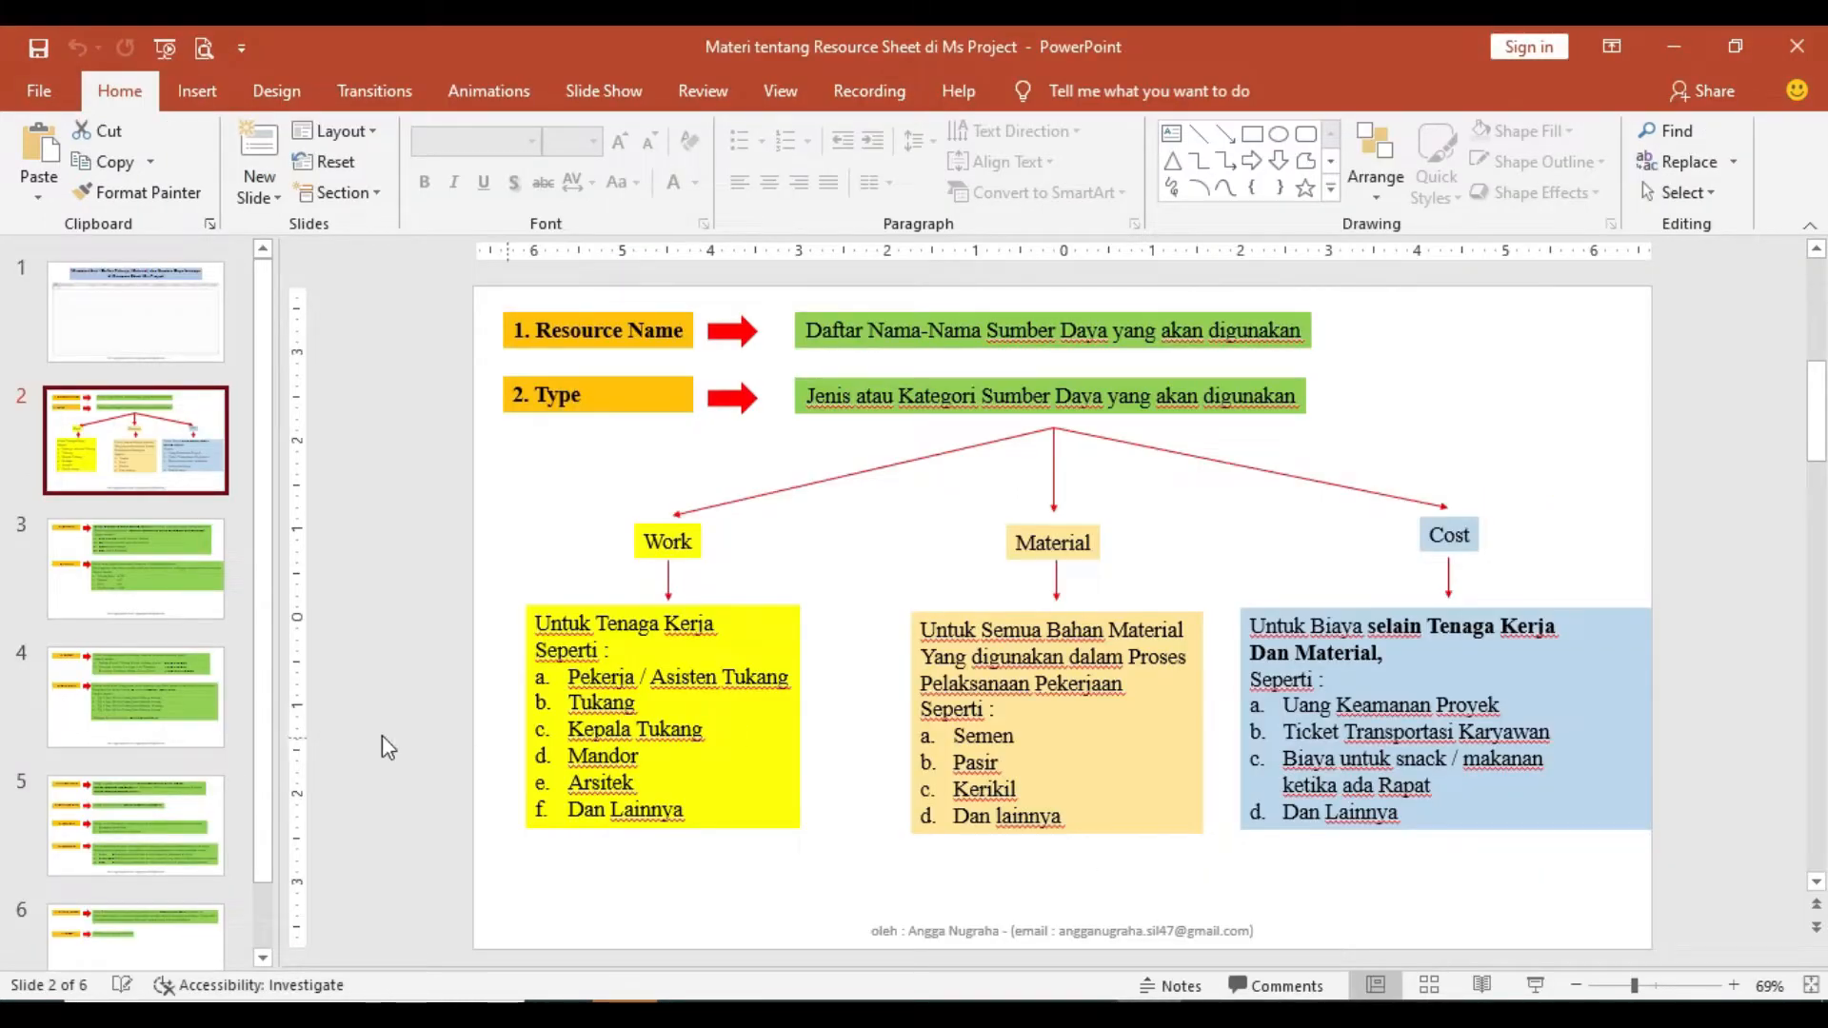
left_click(192, 560)
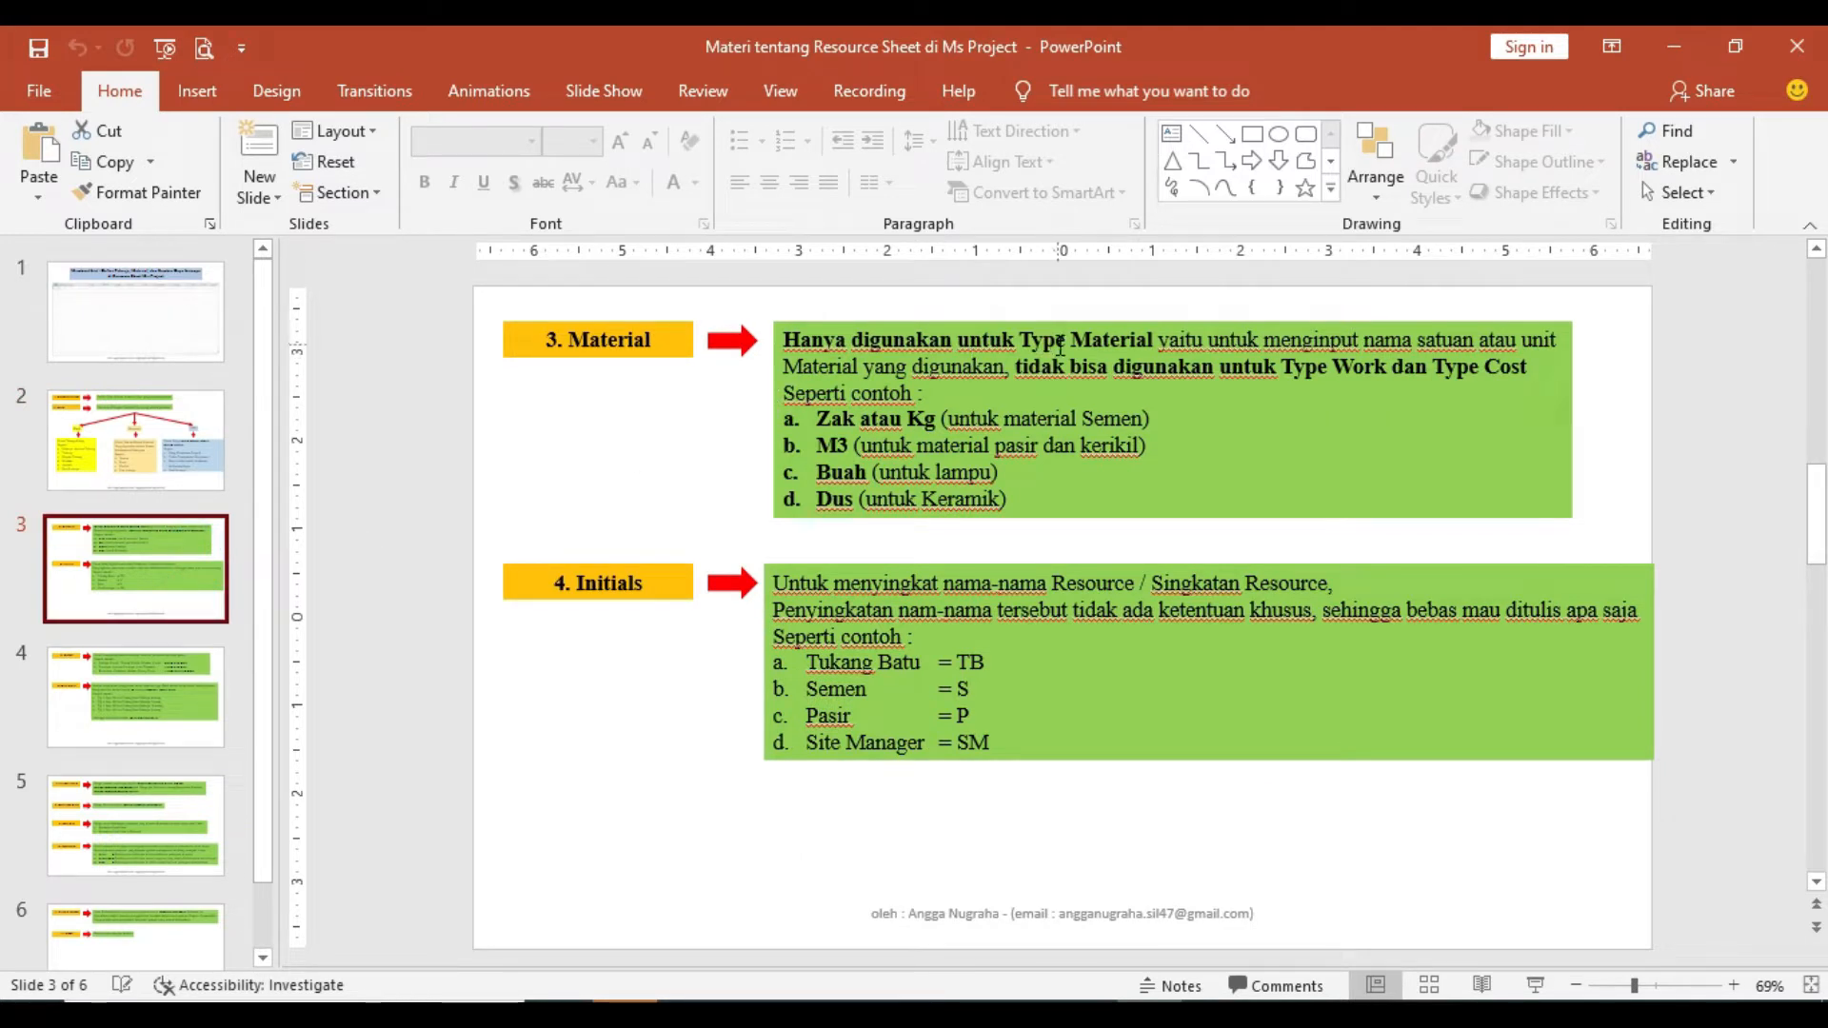
left_click(957, 1015)
left_click(910, 947)
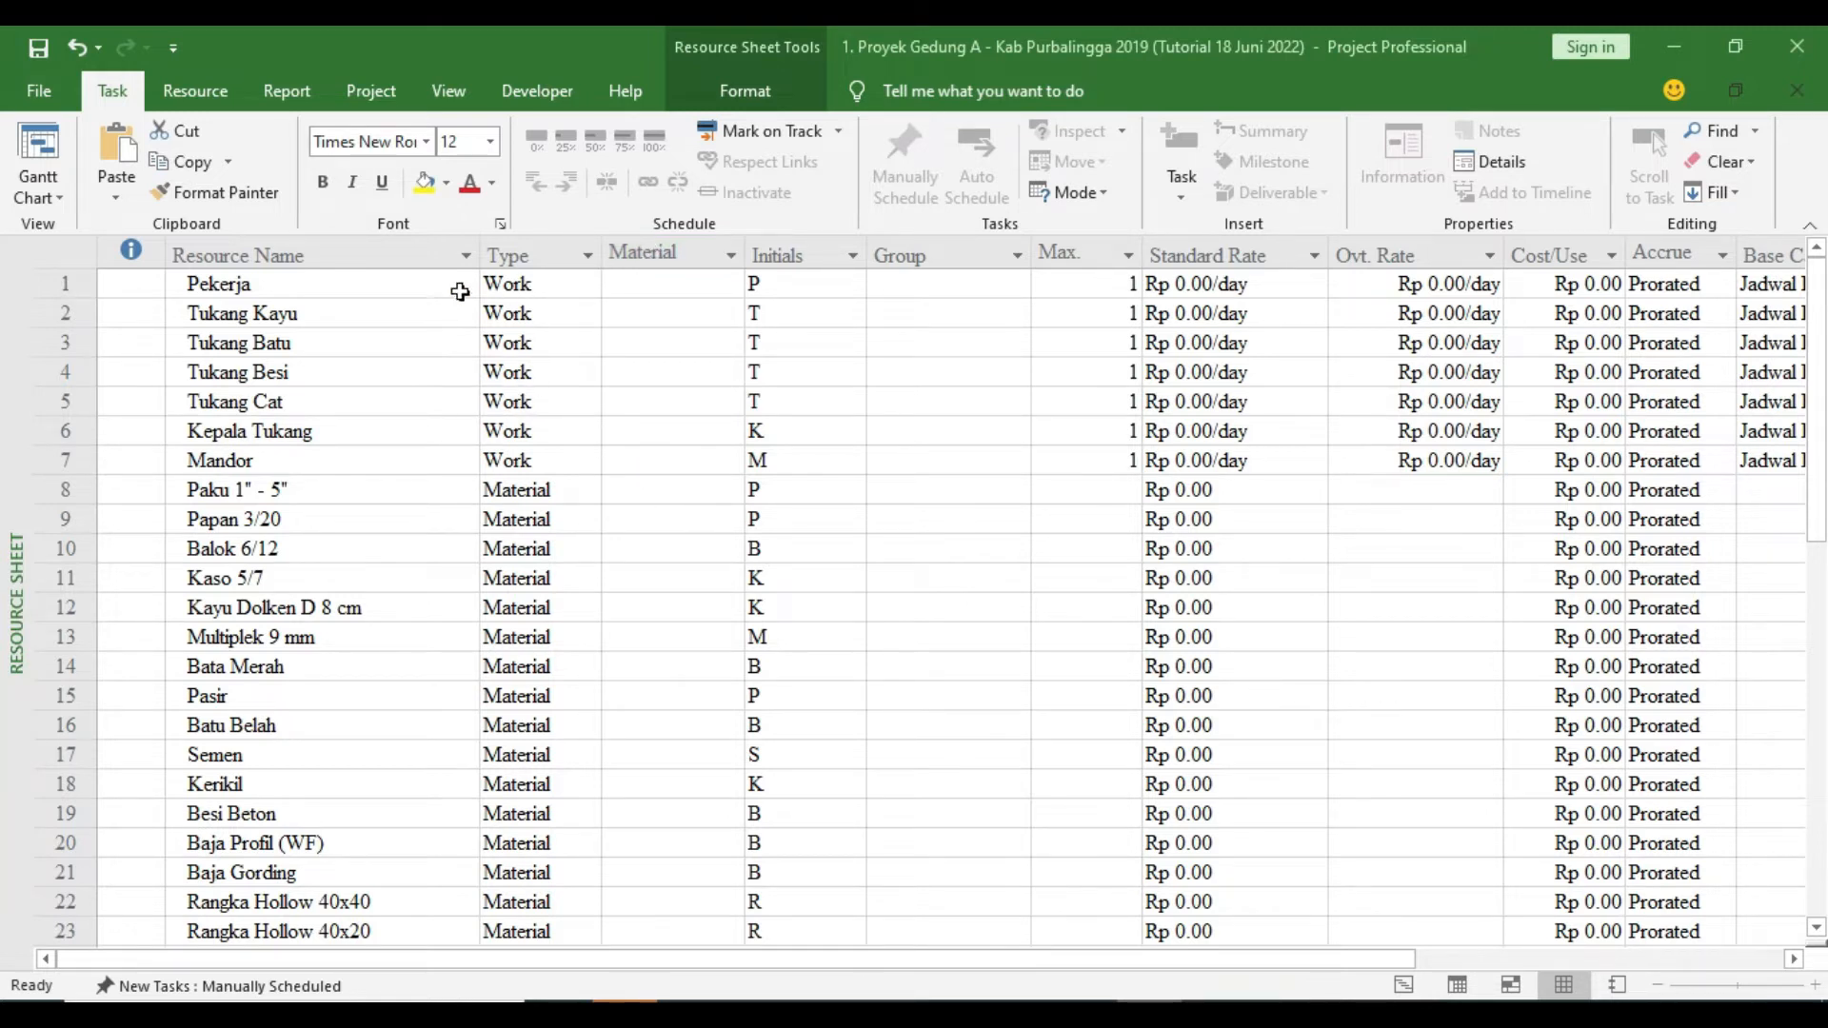
scroll(599, 758, "down", 13)
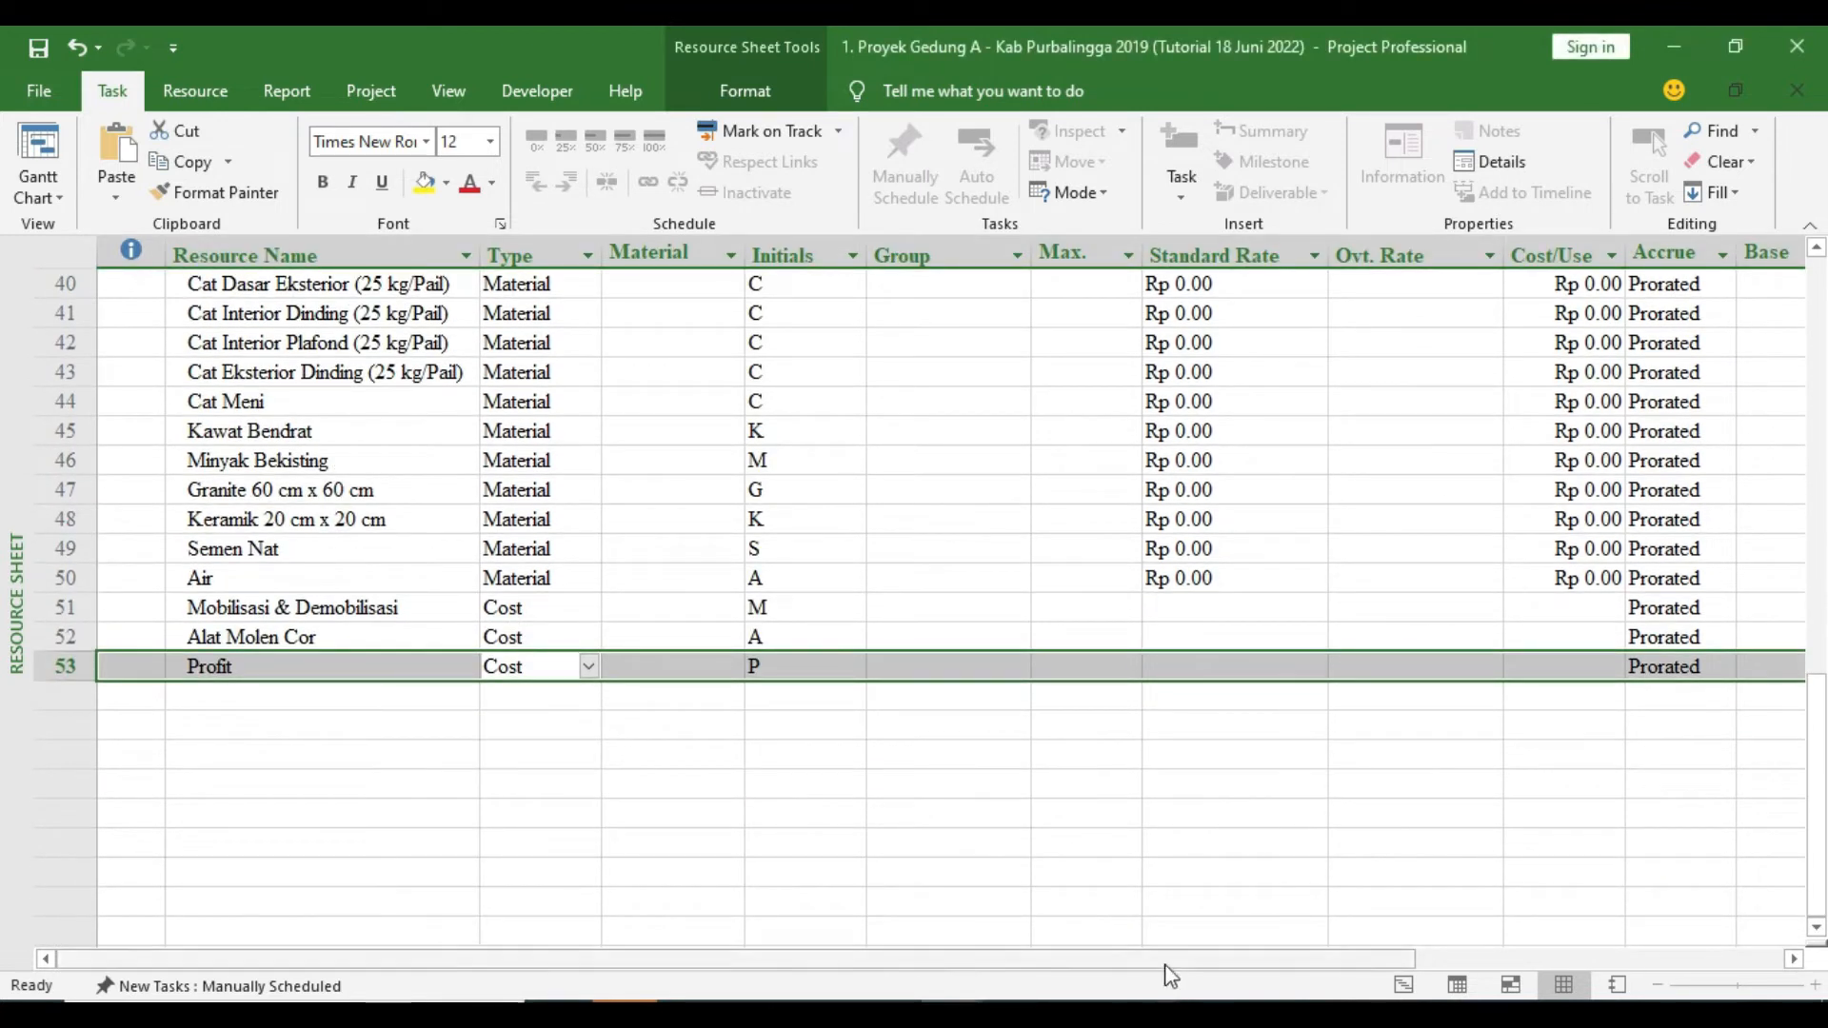
left_click(1154, 1013)
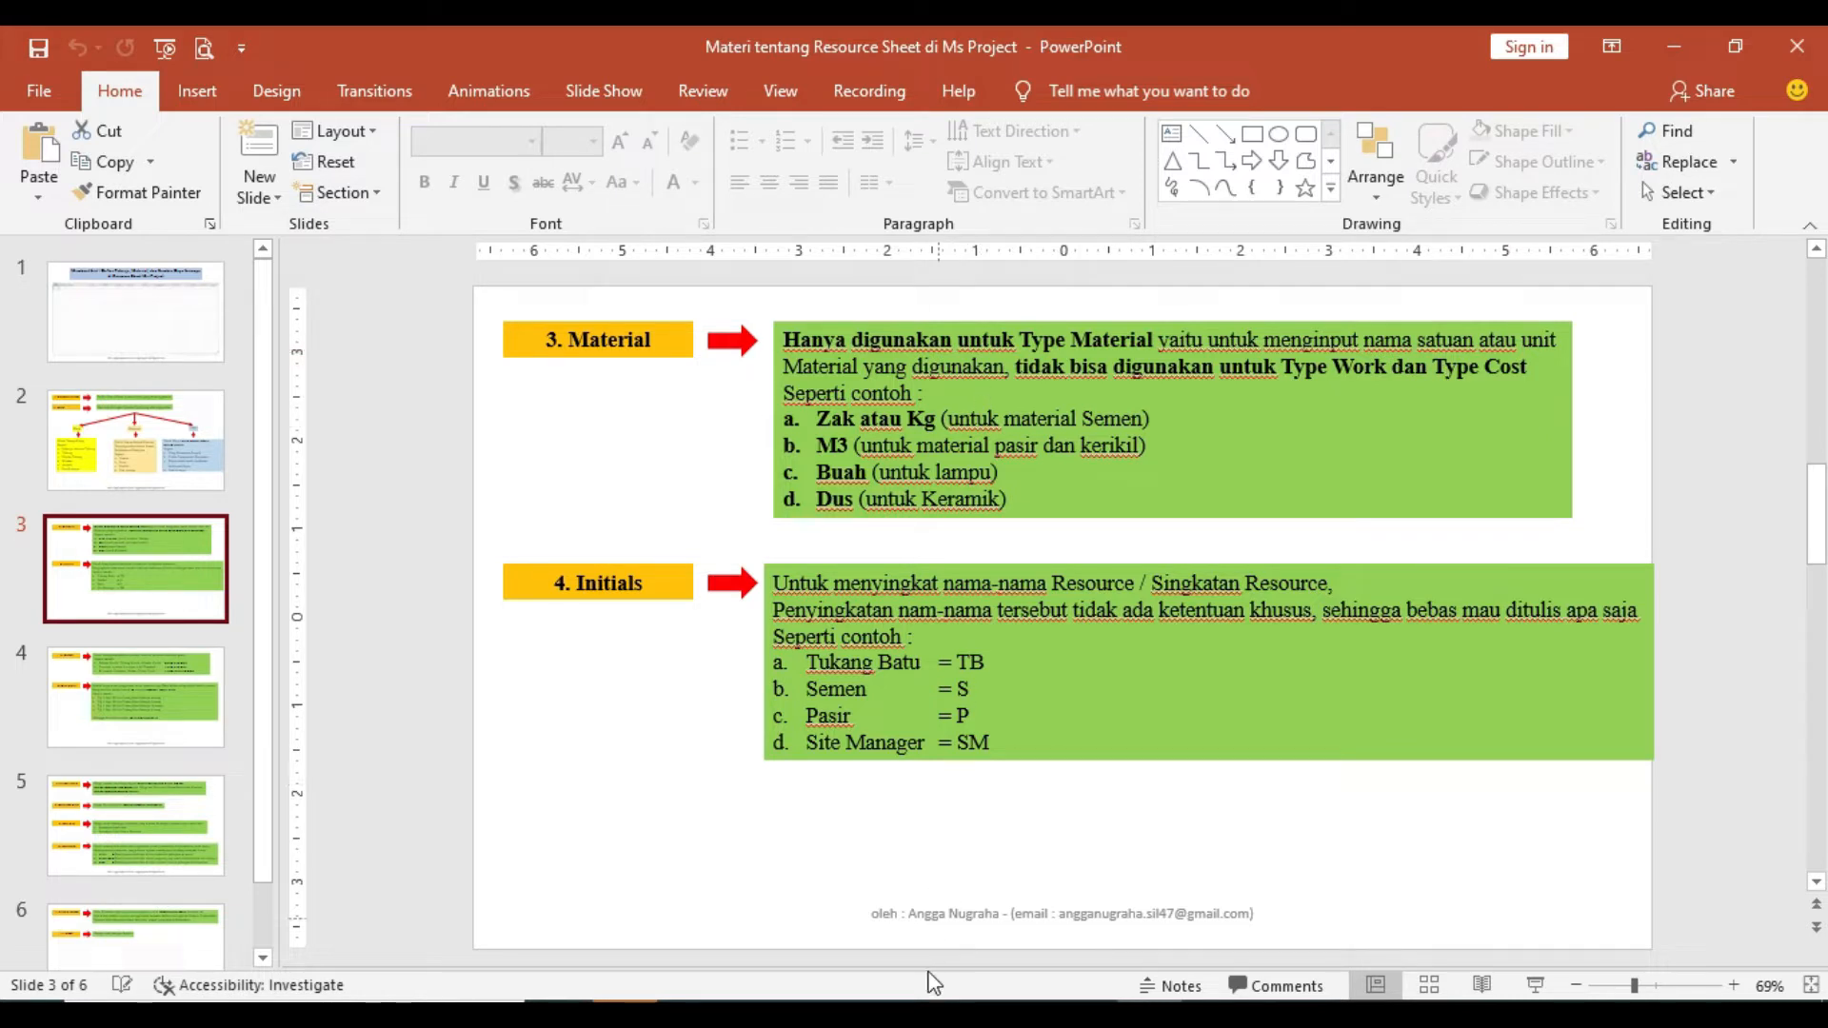
left_click(826, 948)
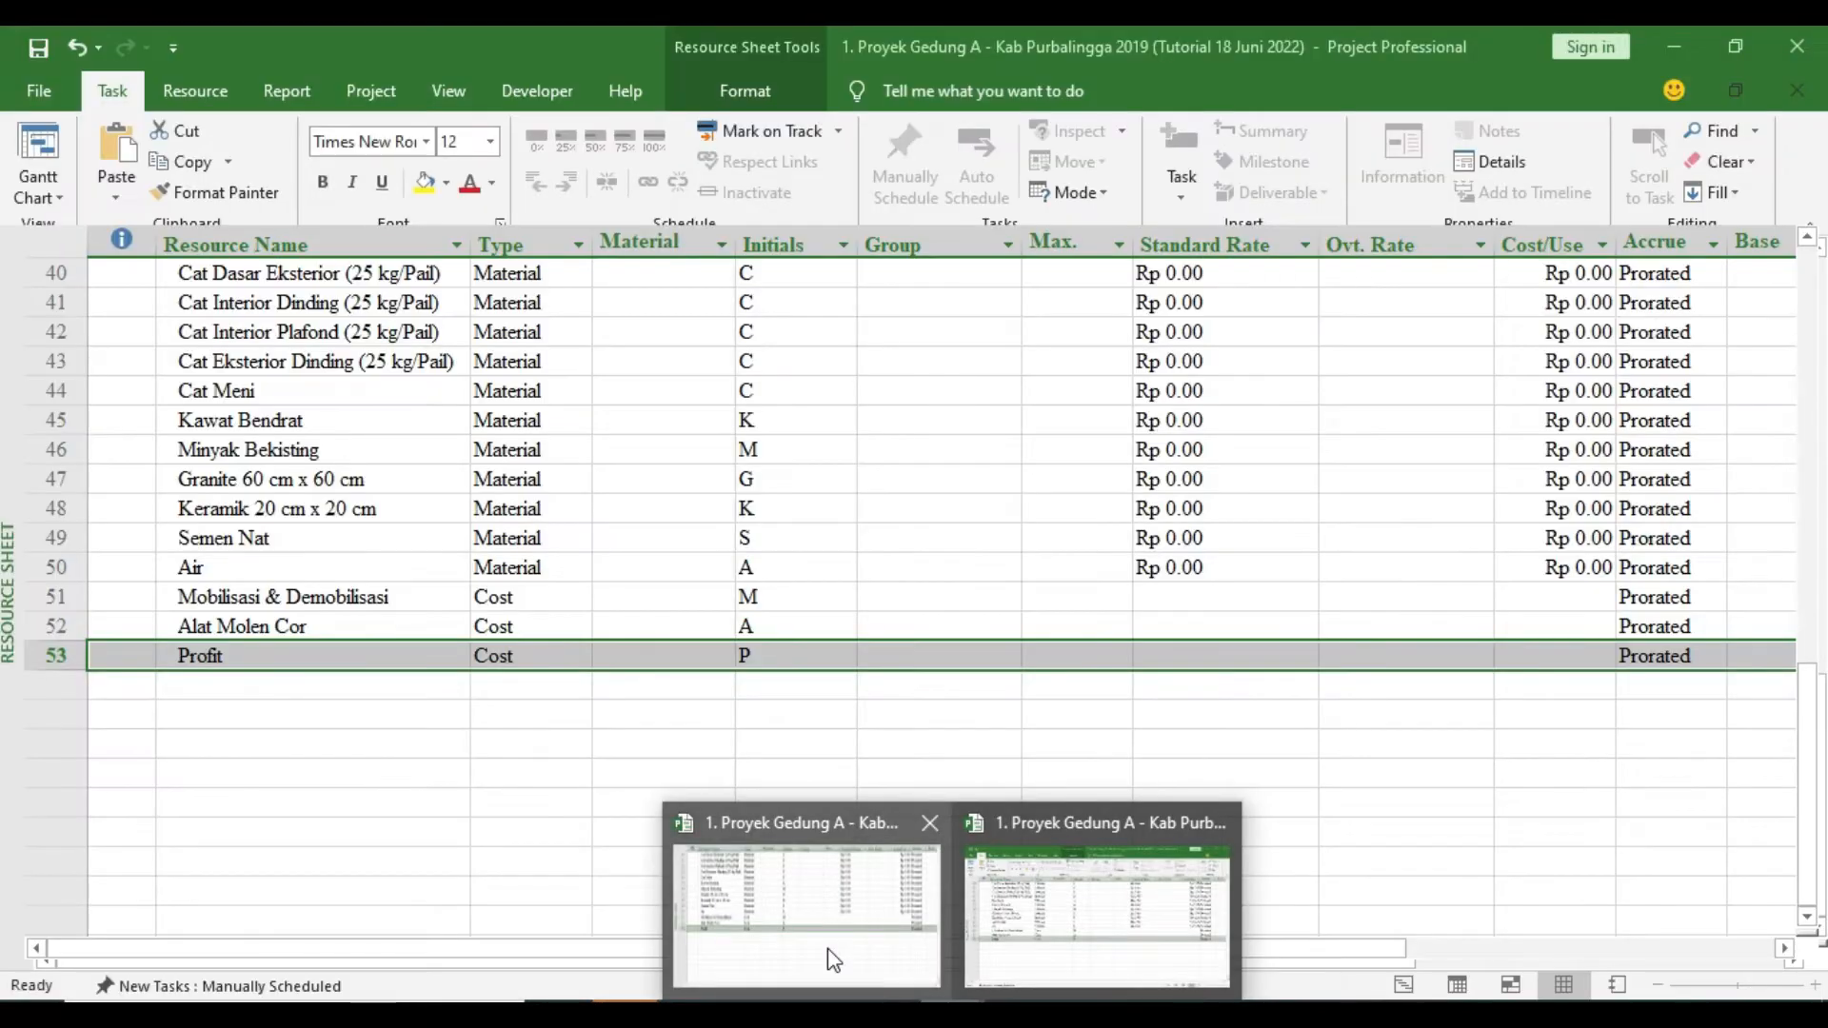
scroll(701, 412, "up", 13)
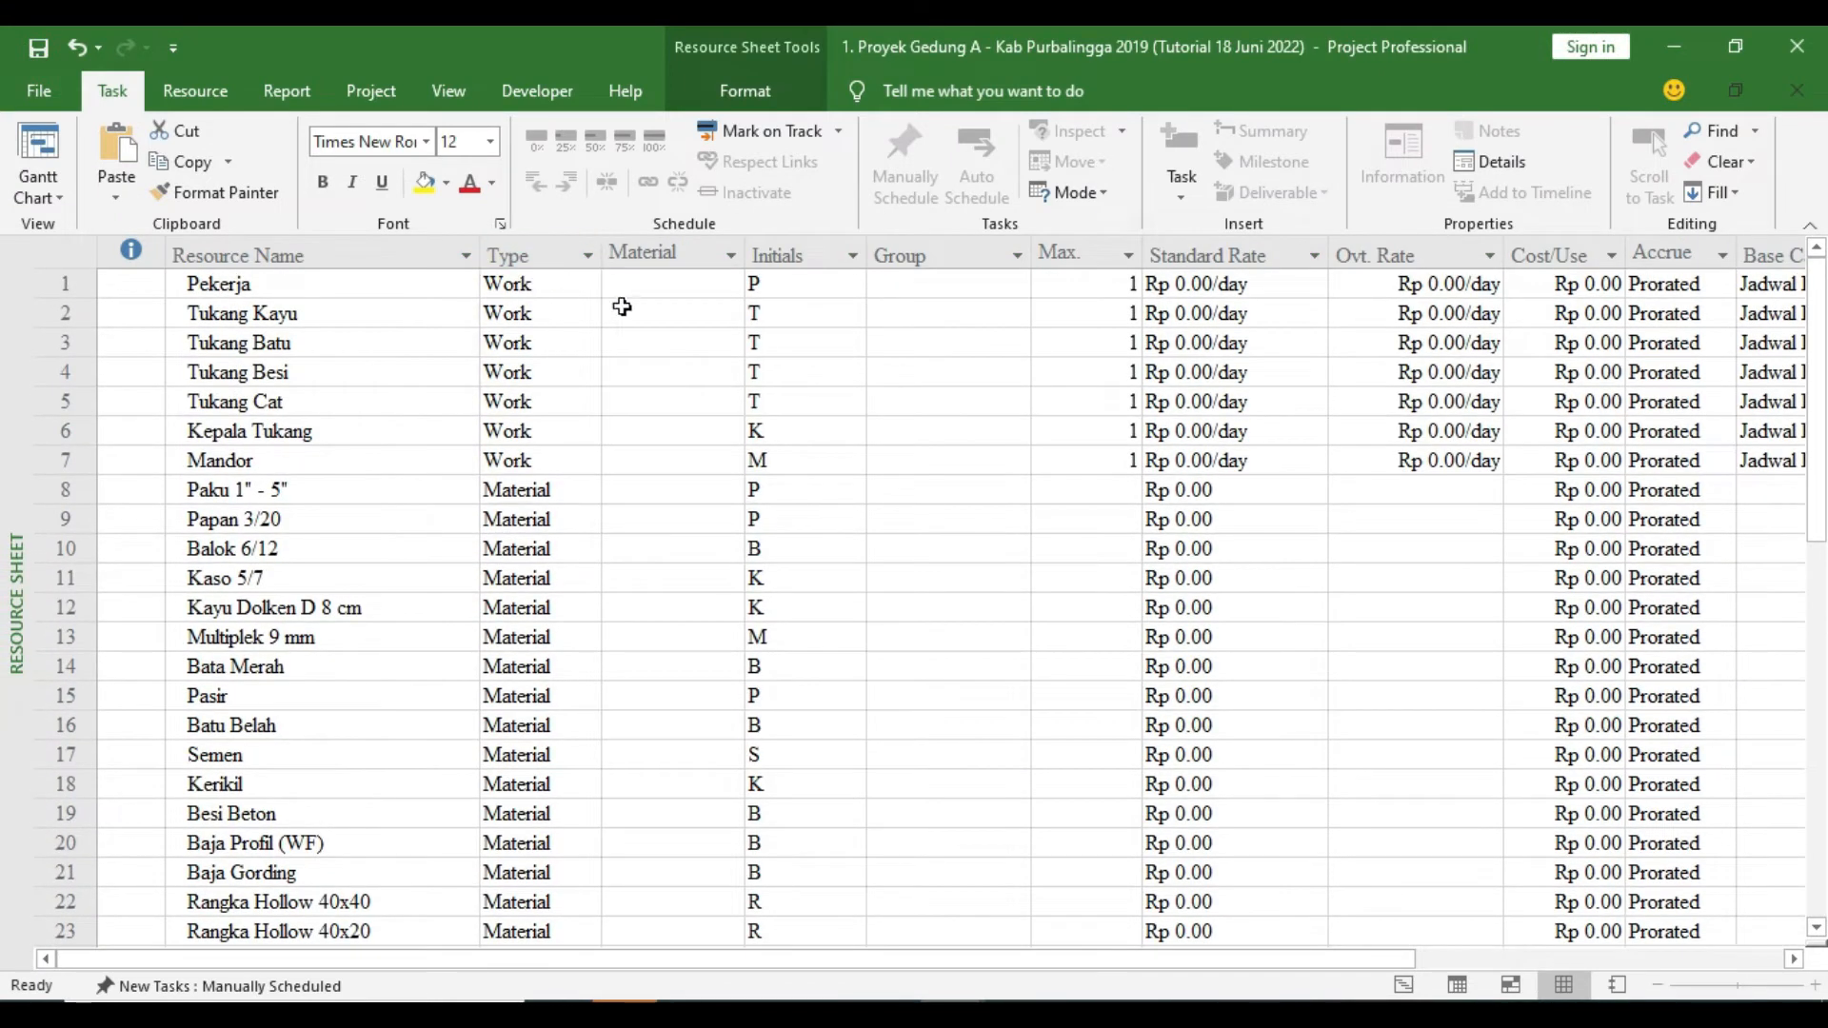
Enter kg as the material unit for Paku 1" - 5" and Papan 3/20
left_click(650, 293)
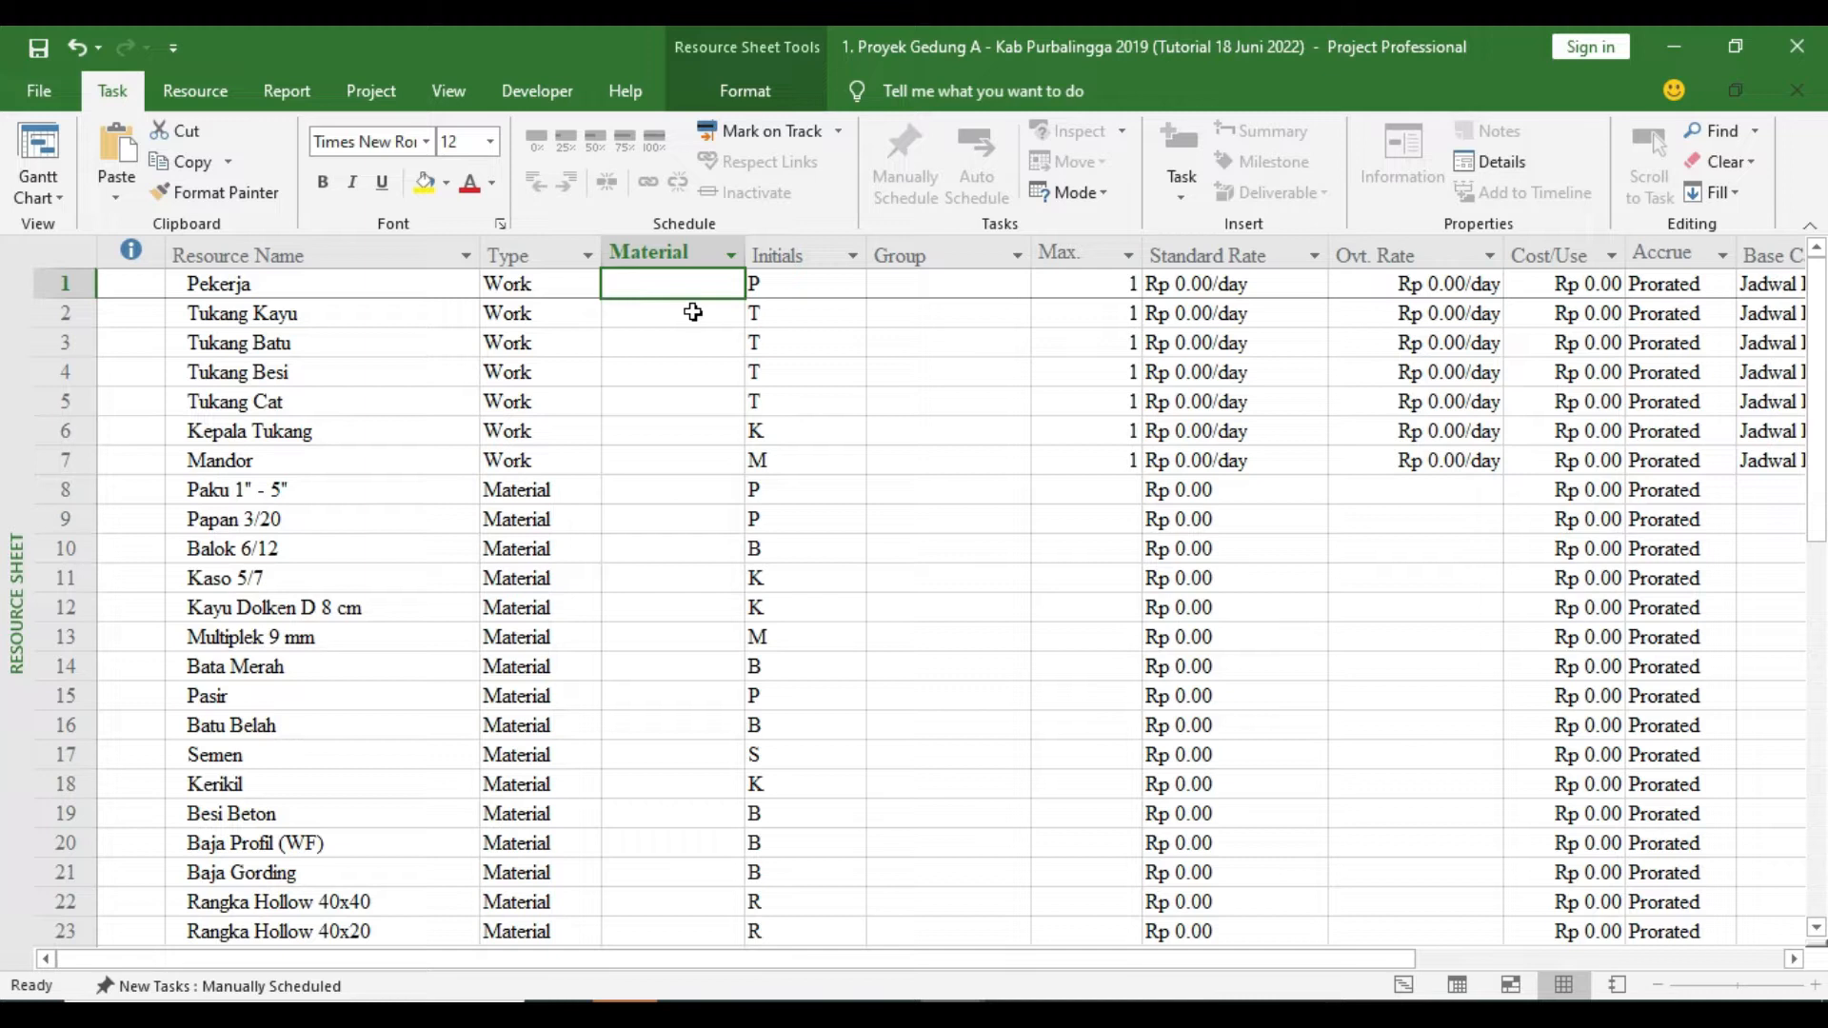
left_click(693, 313)
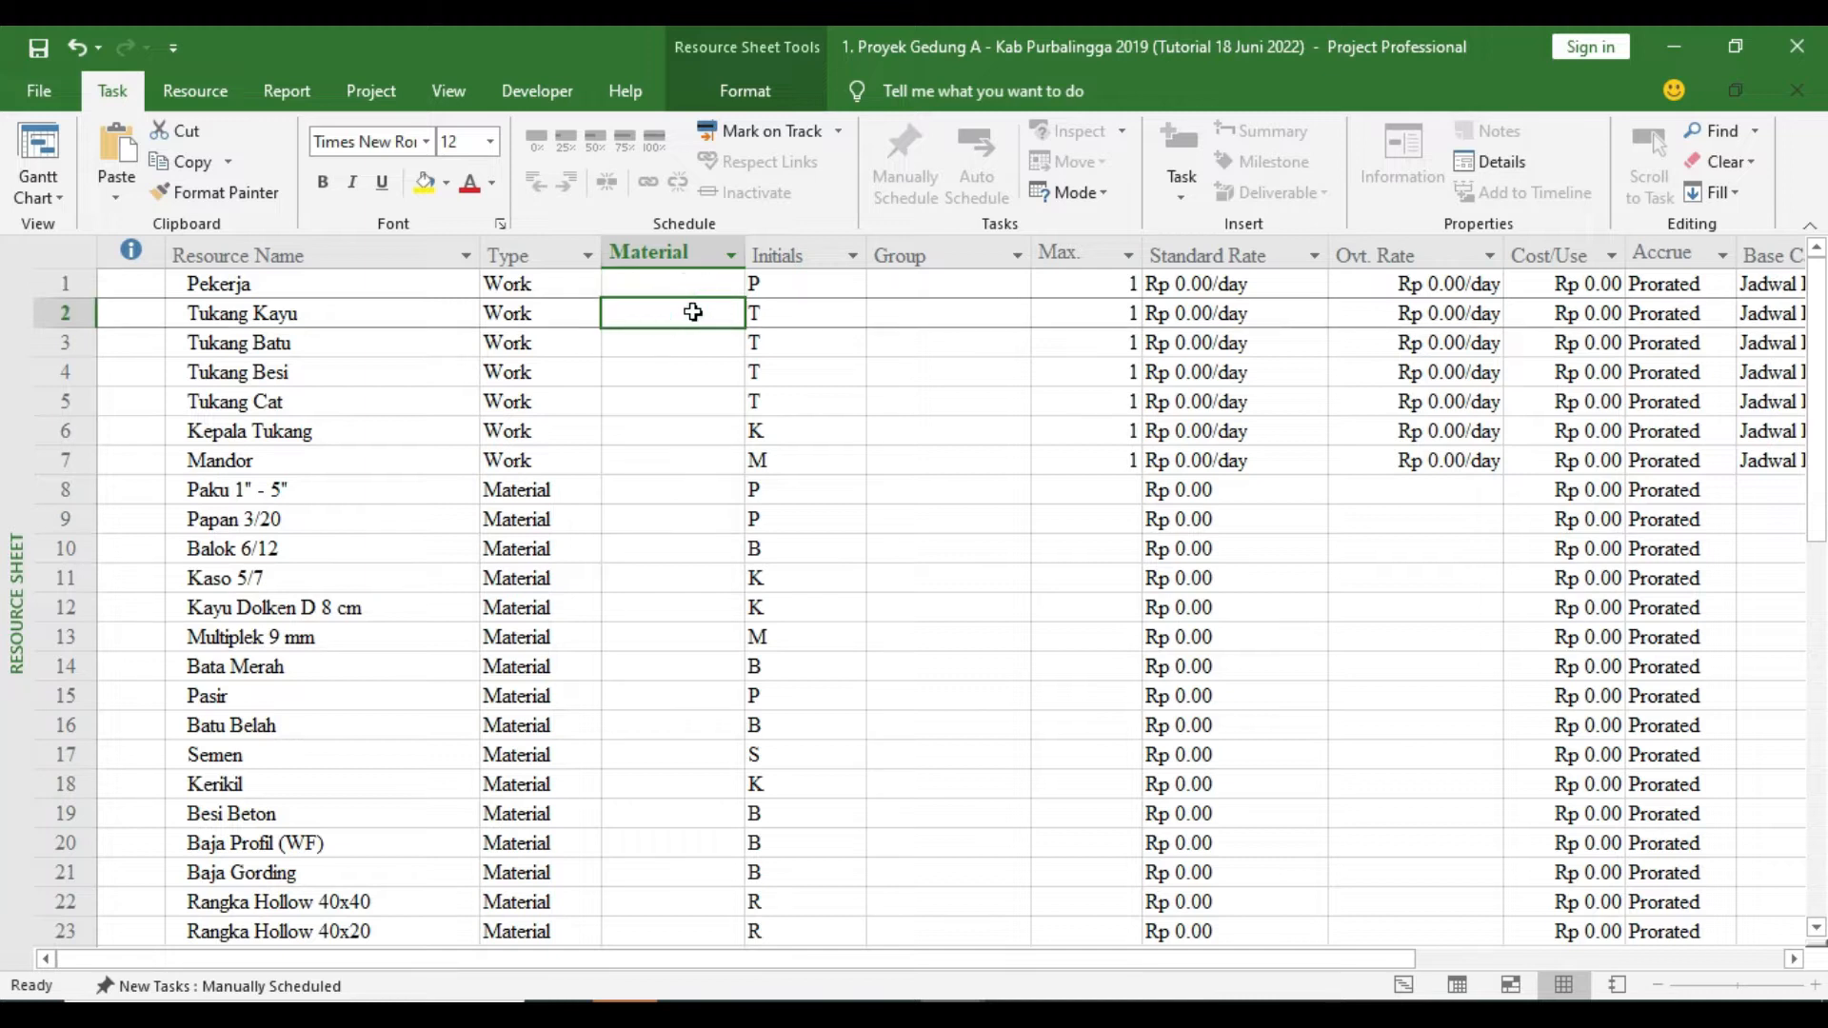
left_click(634, 493)
type("kg")
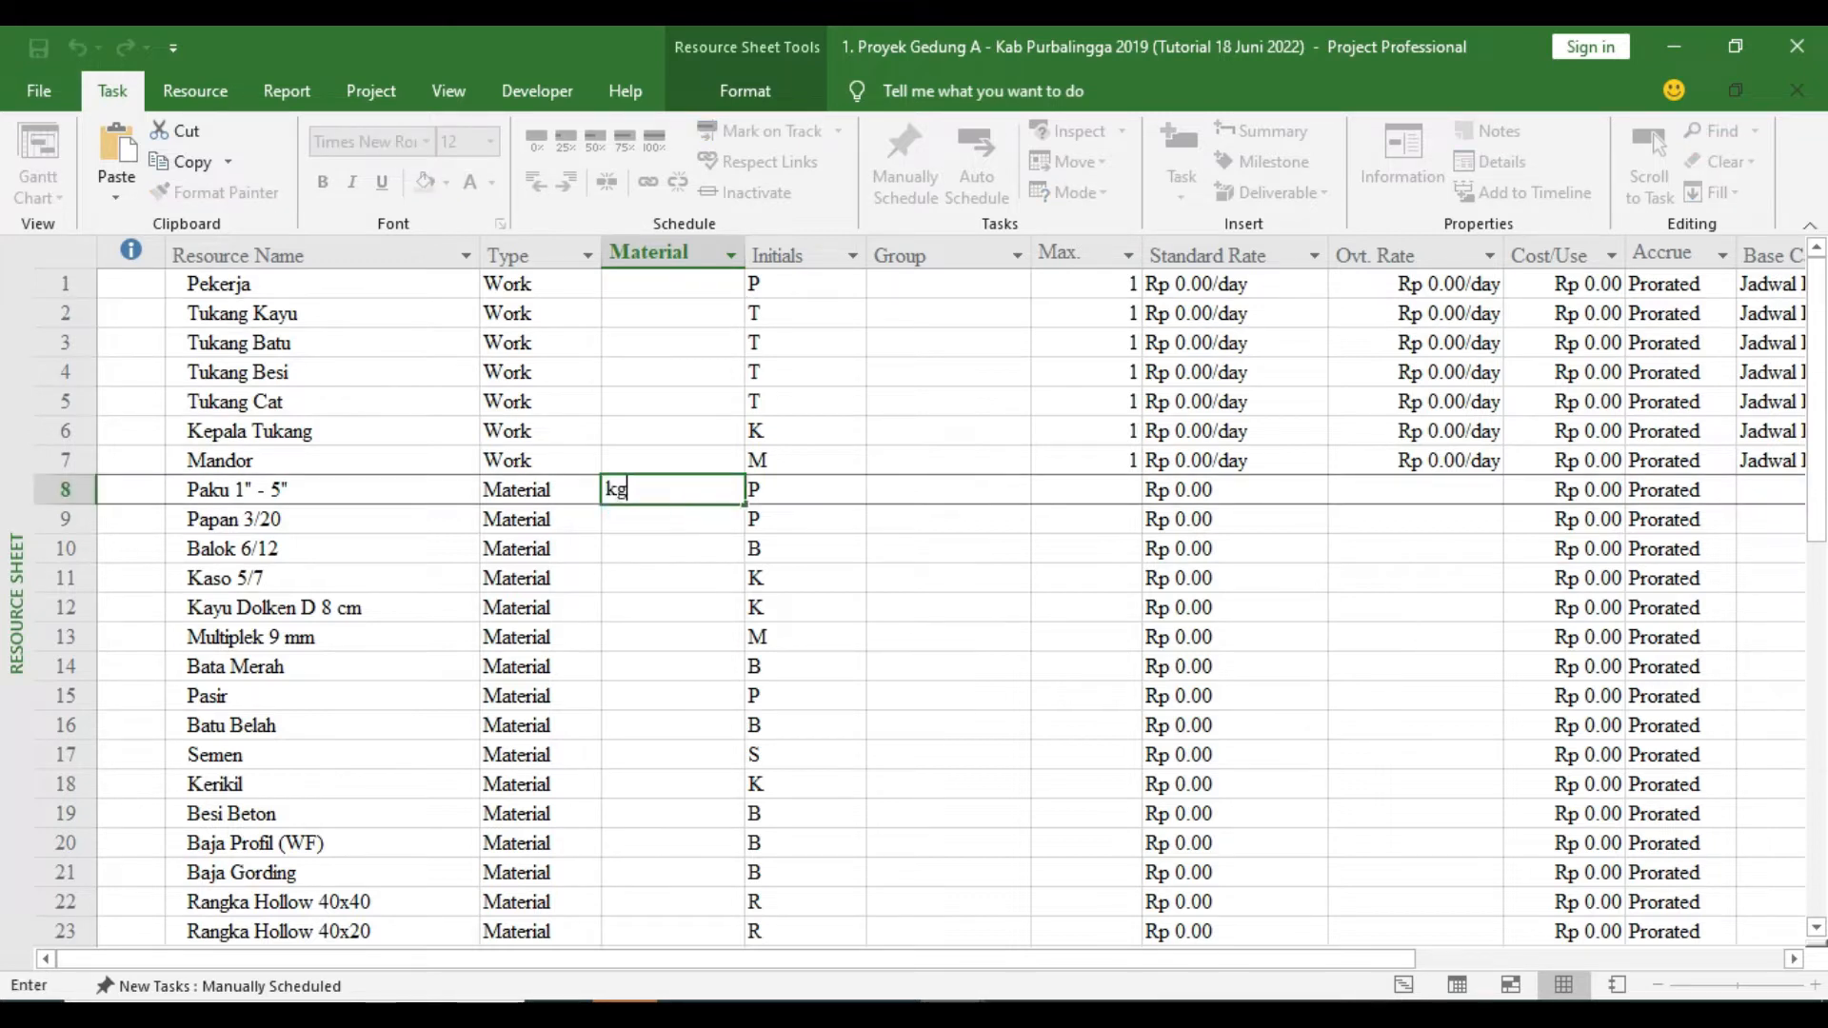
key("Return")
type("kah")
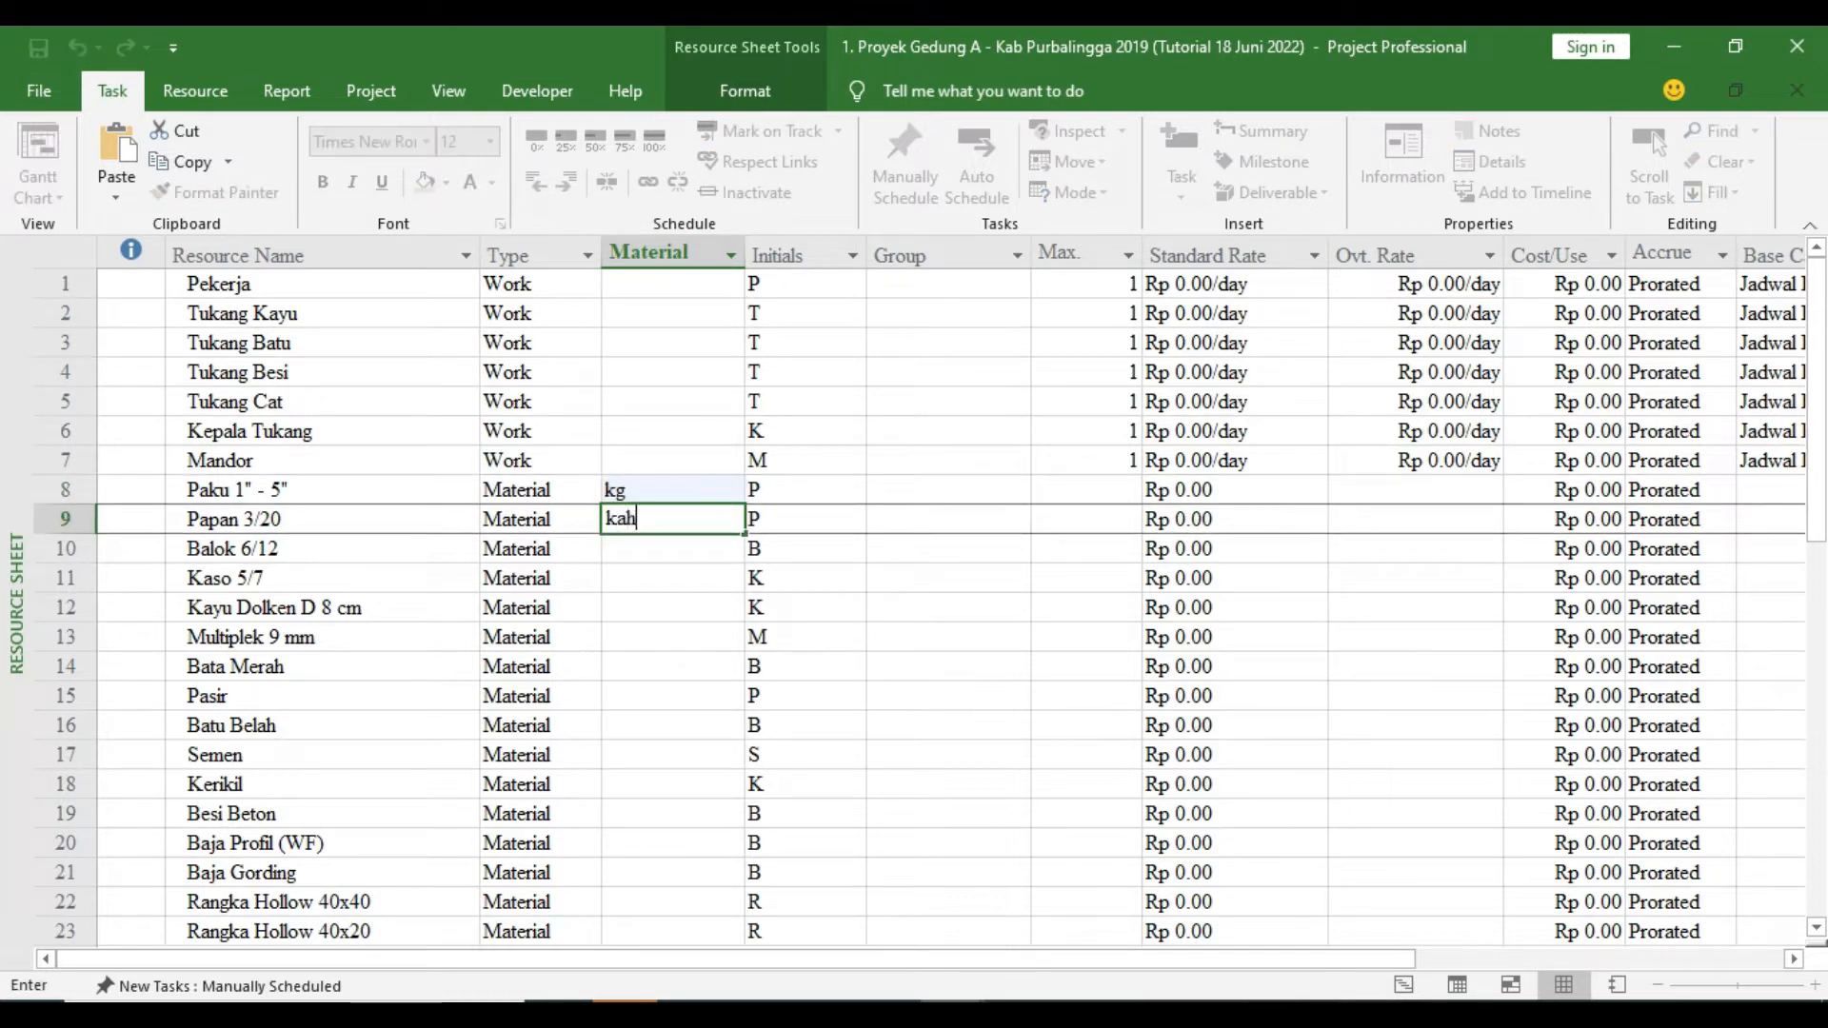
key("Return")
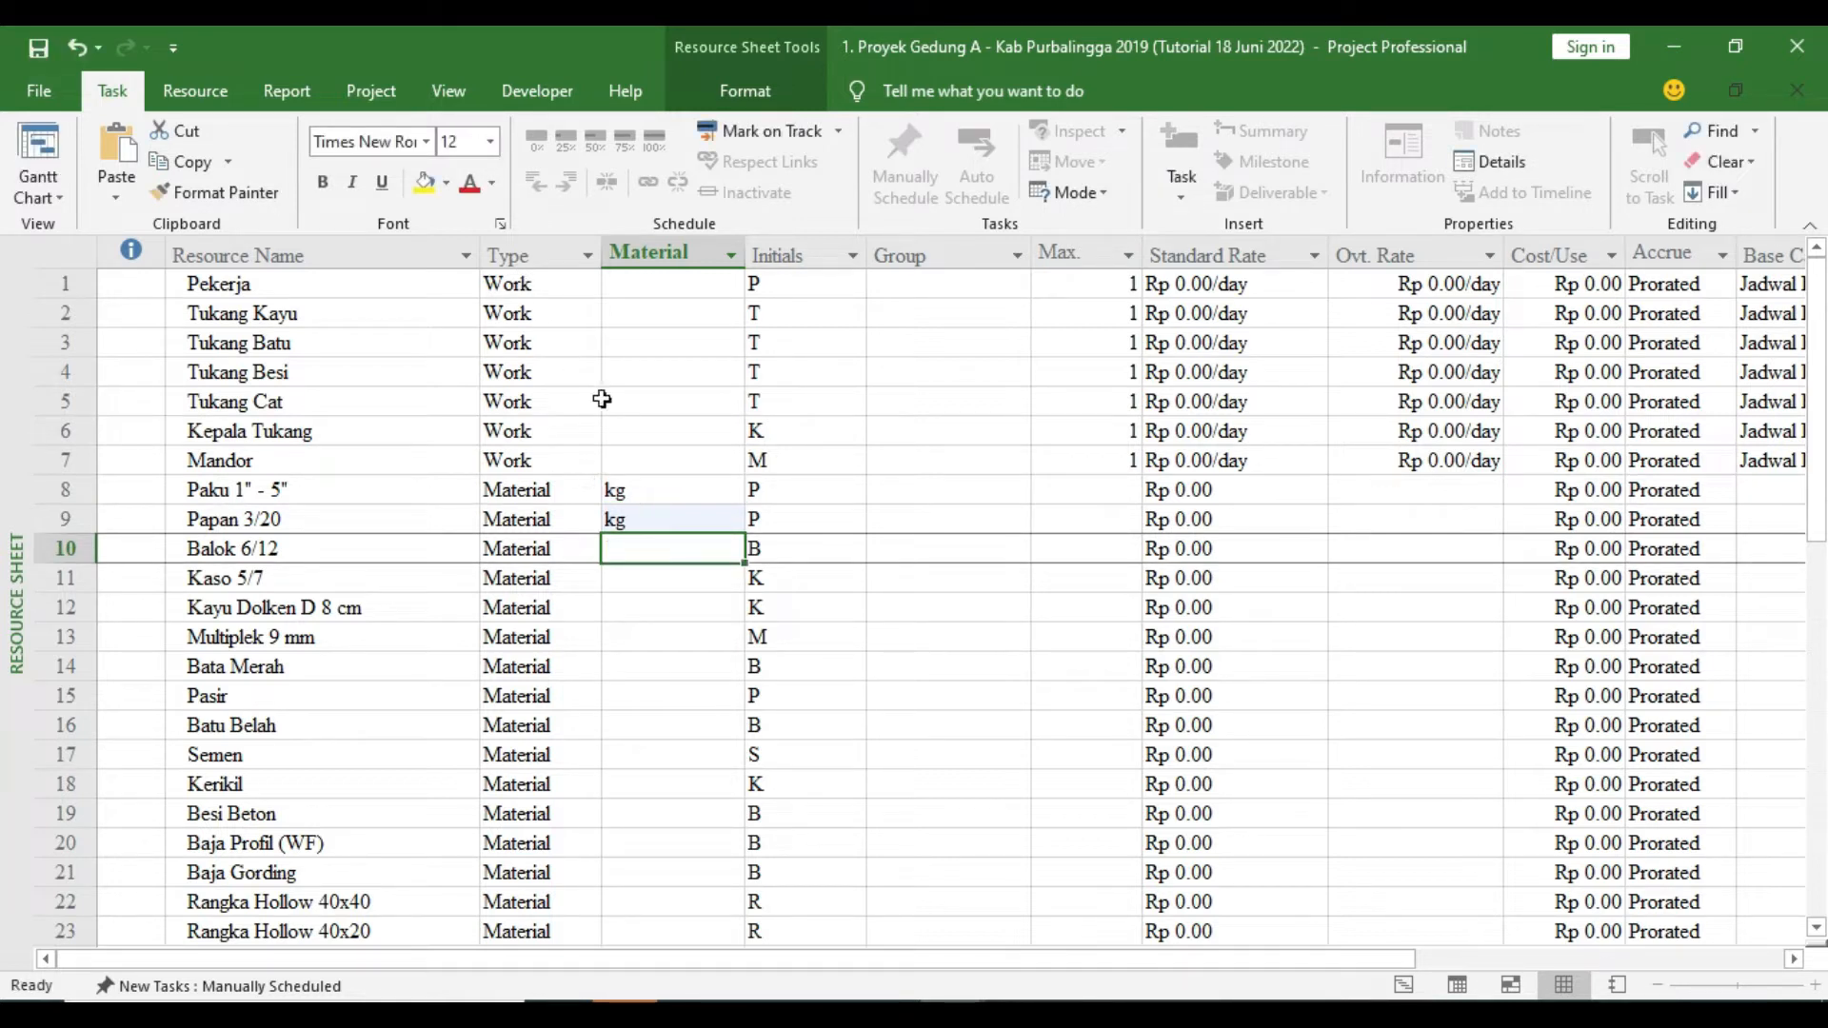
Examine the material unit cell of the Cost resource Mobilisasi & Demobilisasi
scroll(697, 766, "down", 10)
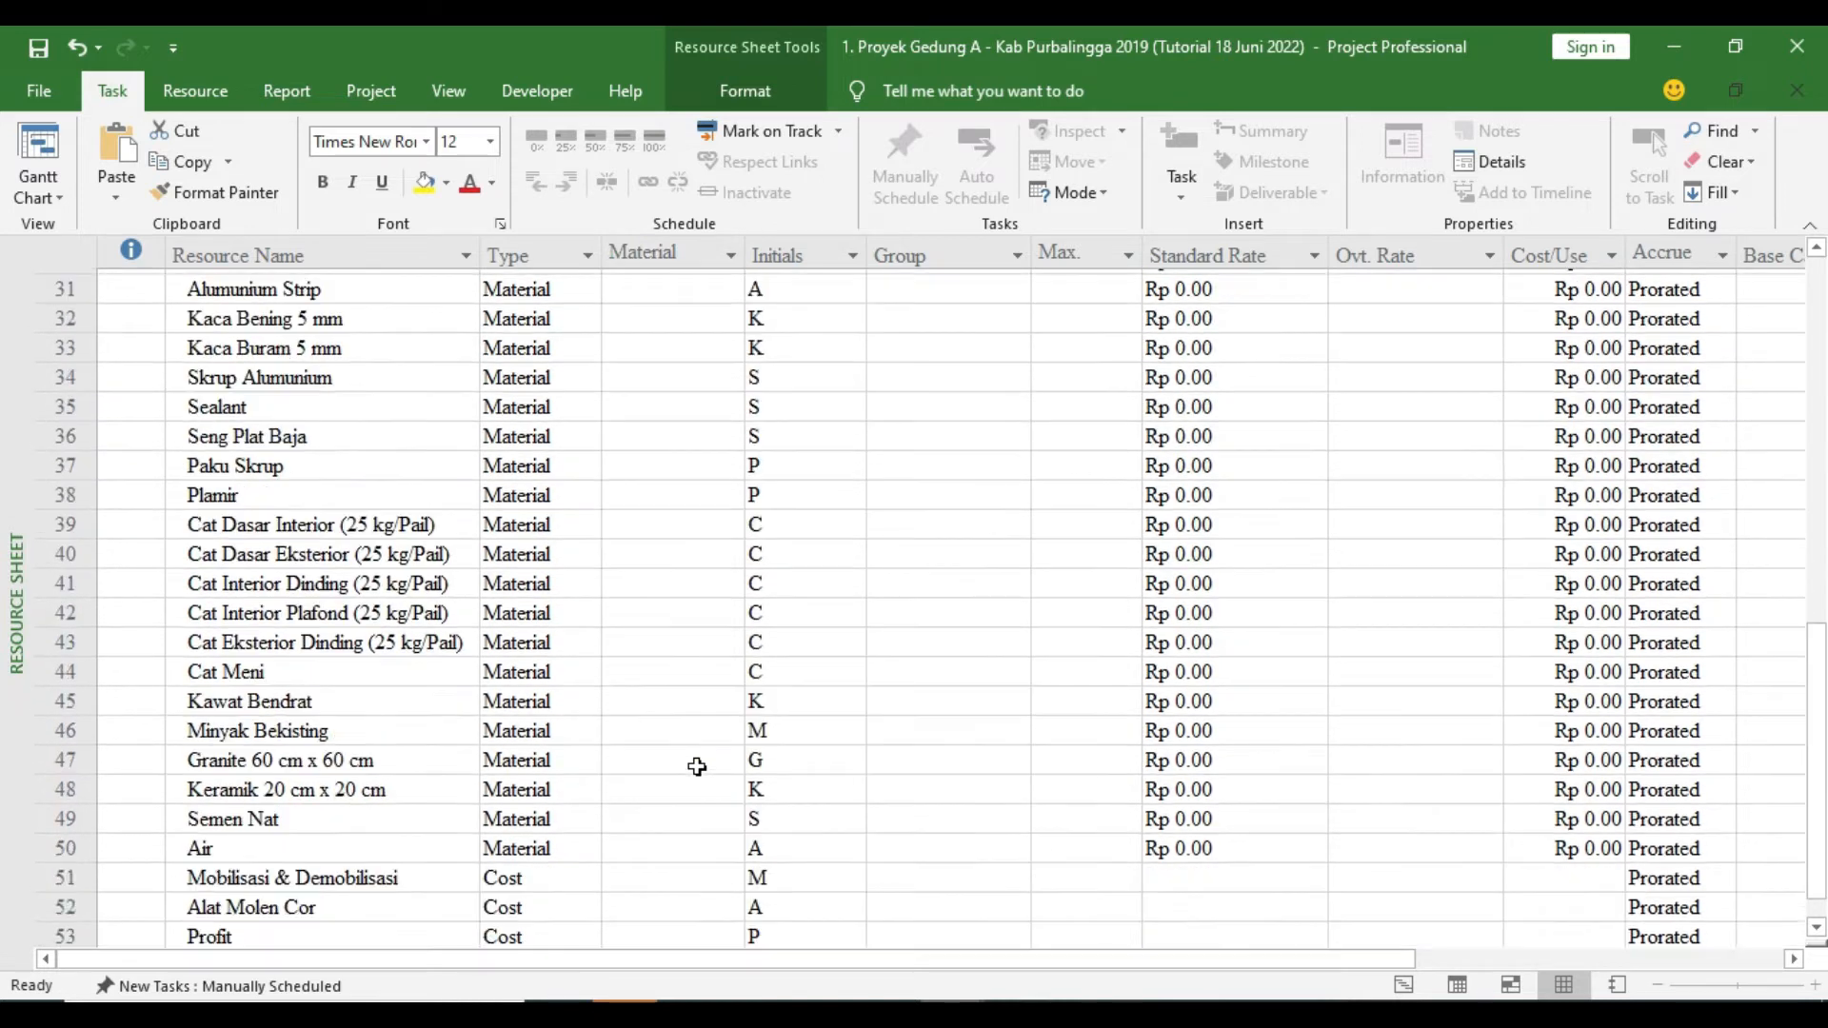
scroll(697, 766, "down", 3)
left_click(653, 608)
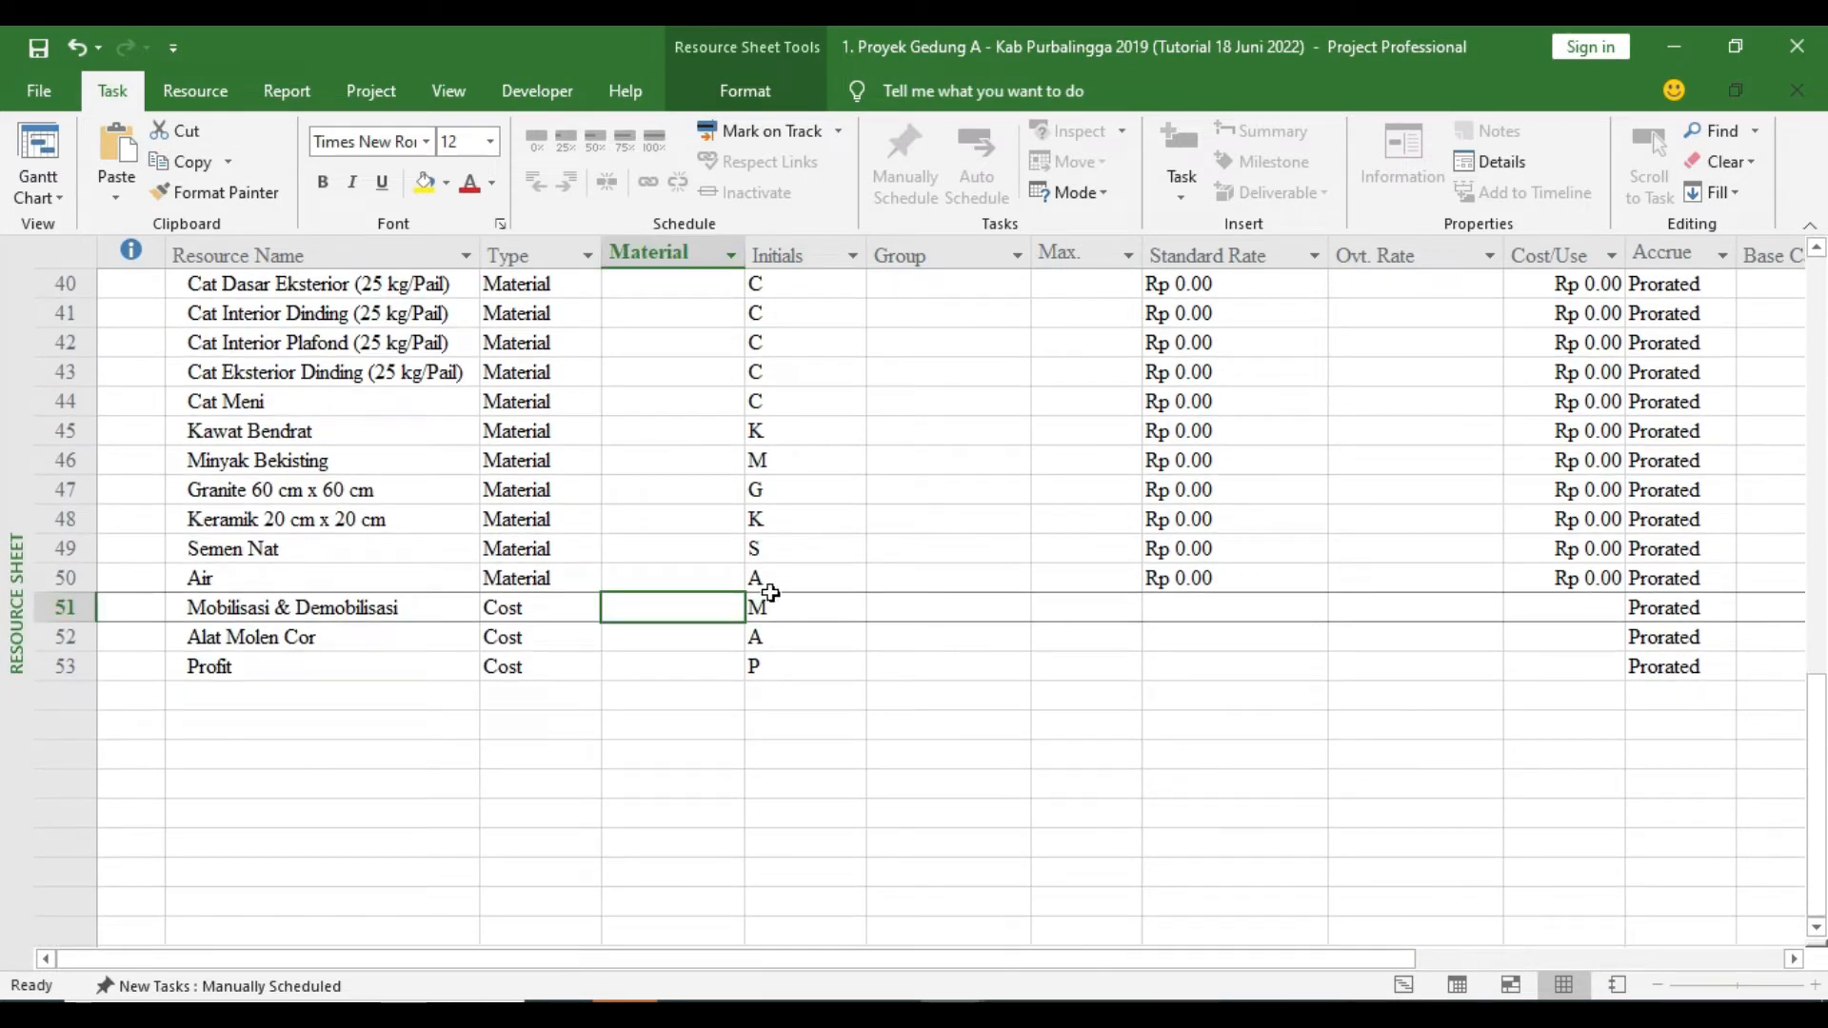
Look up the material units in the Excel RAP sheet, return to the project and enter m3 for Paku 1" - 5"
key("Down")
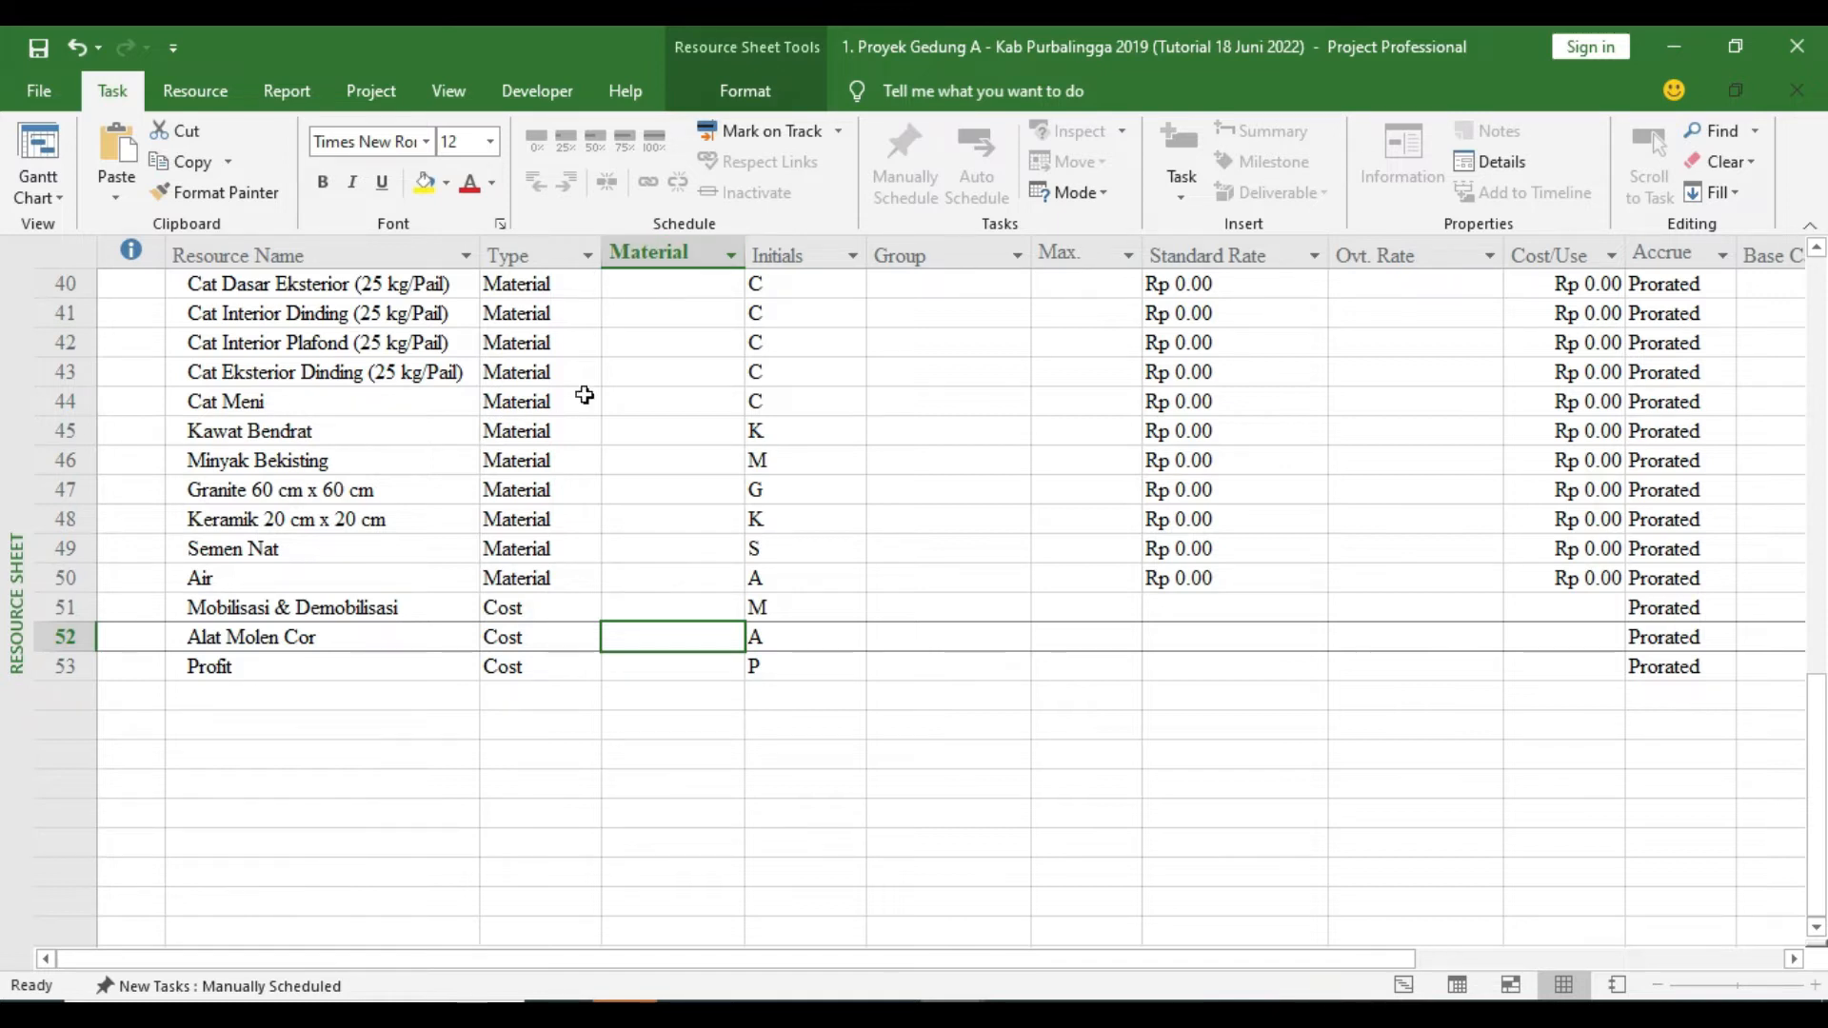
scroll(584, 436, "up", 8)
scroll(585, 429, "up", 5)
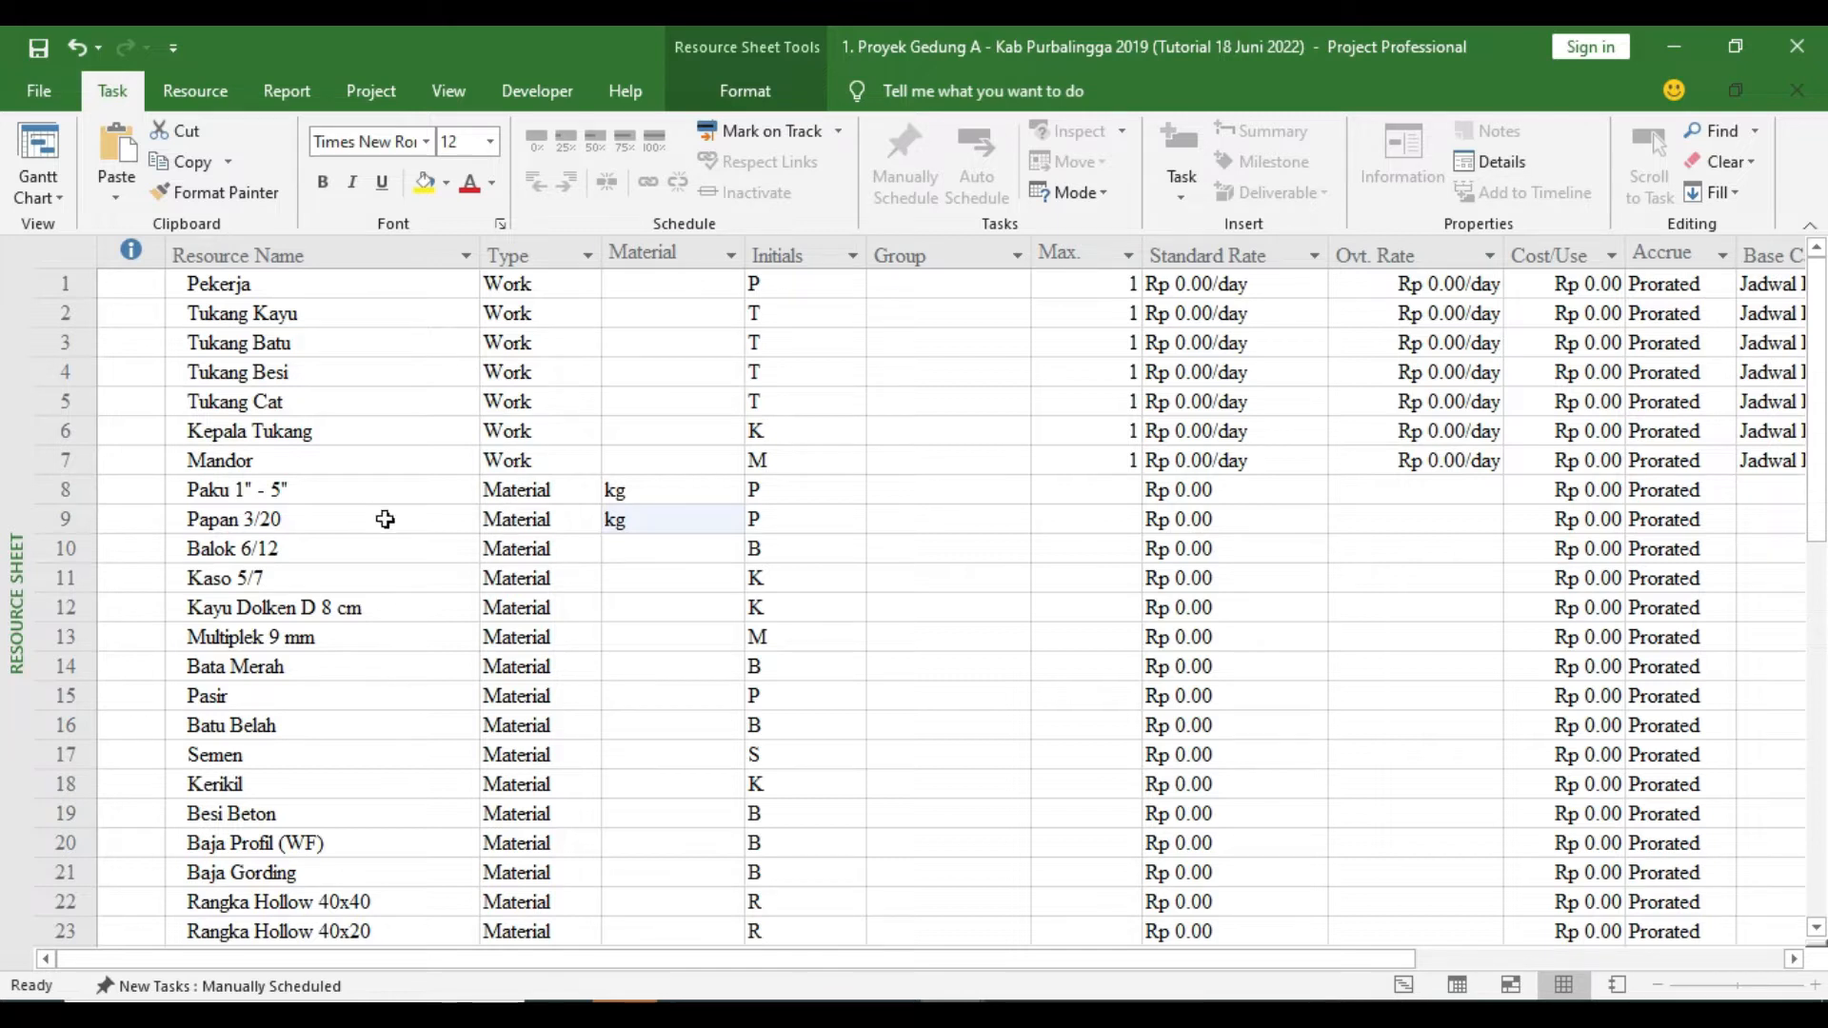
left_click(1009, 1015)
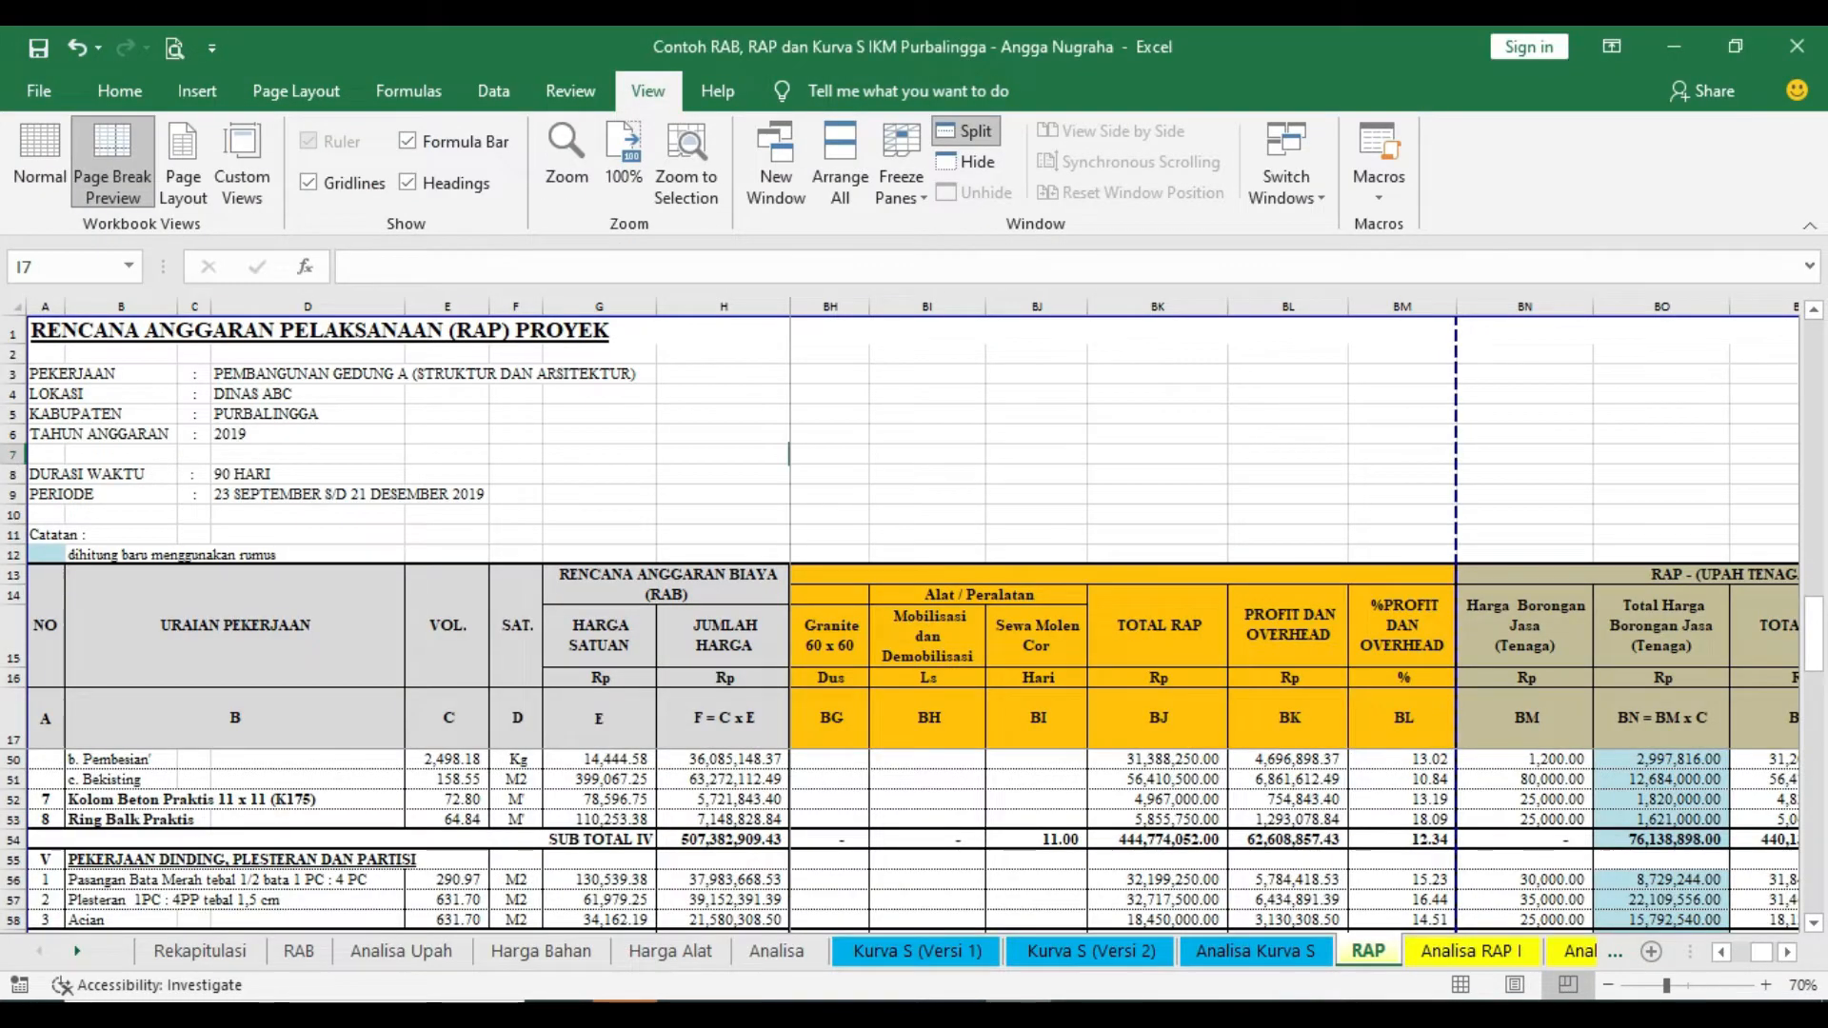
left_click(1722, 953)
left_click_drag(1721, 956, 1725, 969)
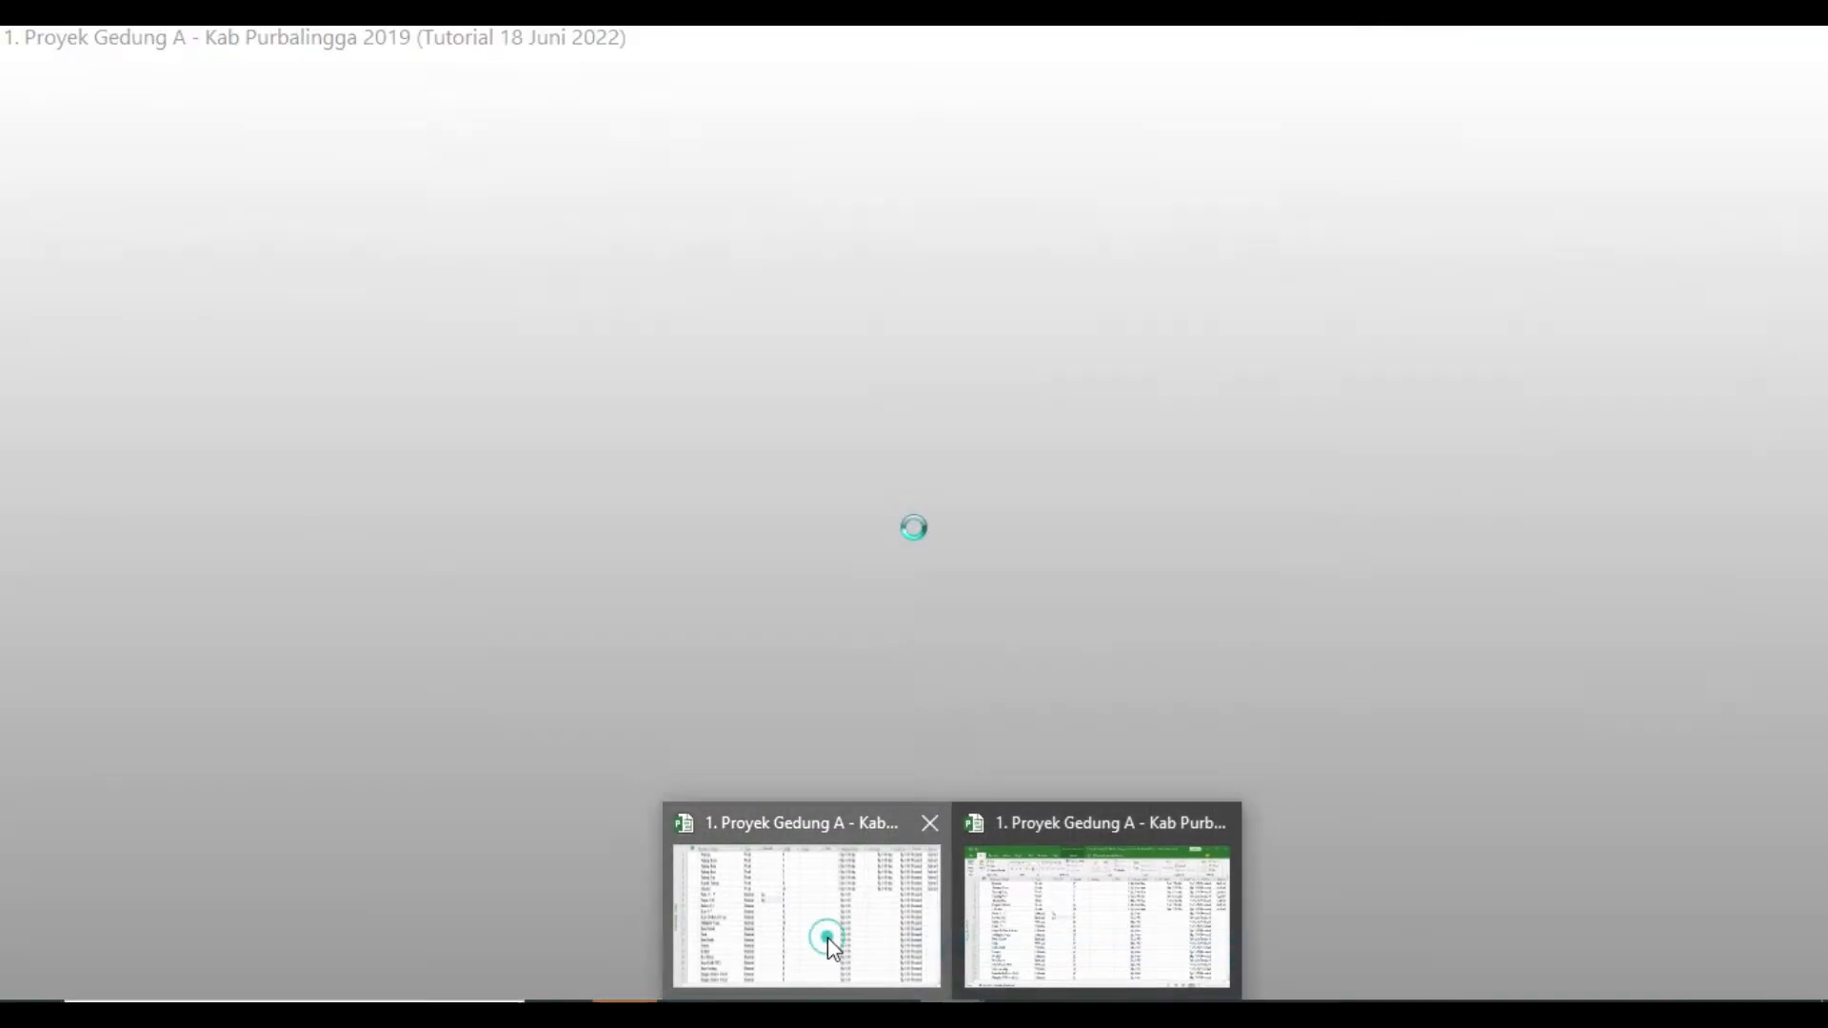
left_click(826, 937)
left_click(660, 493)
type("m3")
key("Return")
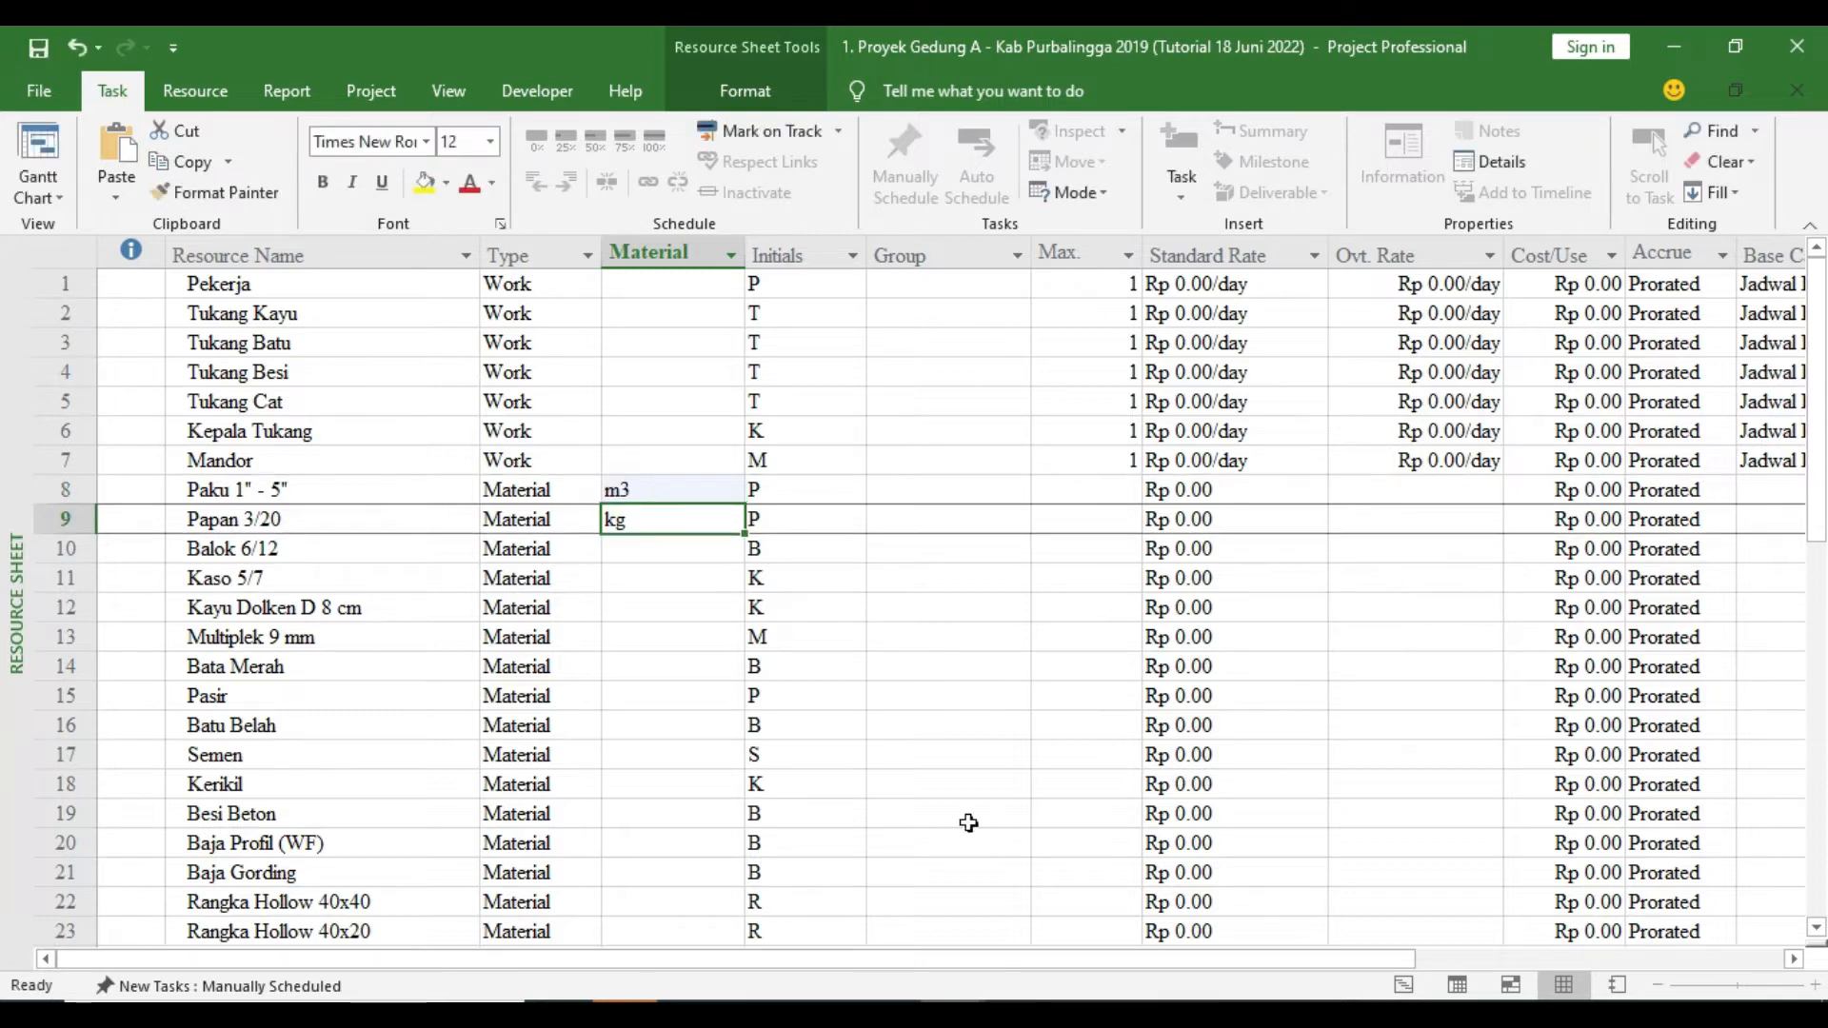
Recheck the units in the Excel RAP sheet, then enter m3 for Papan 3/20, btg for Balok 6/12 and m3 for Kaso 5/7 in the project
left_click(1122, 1012)
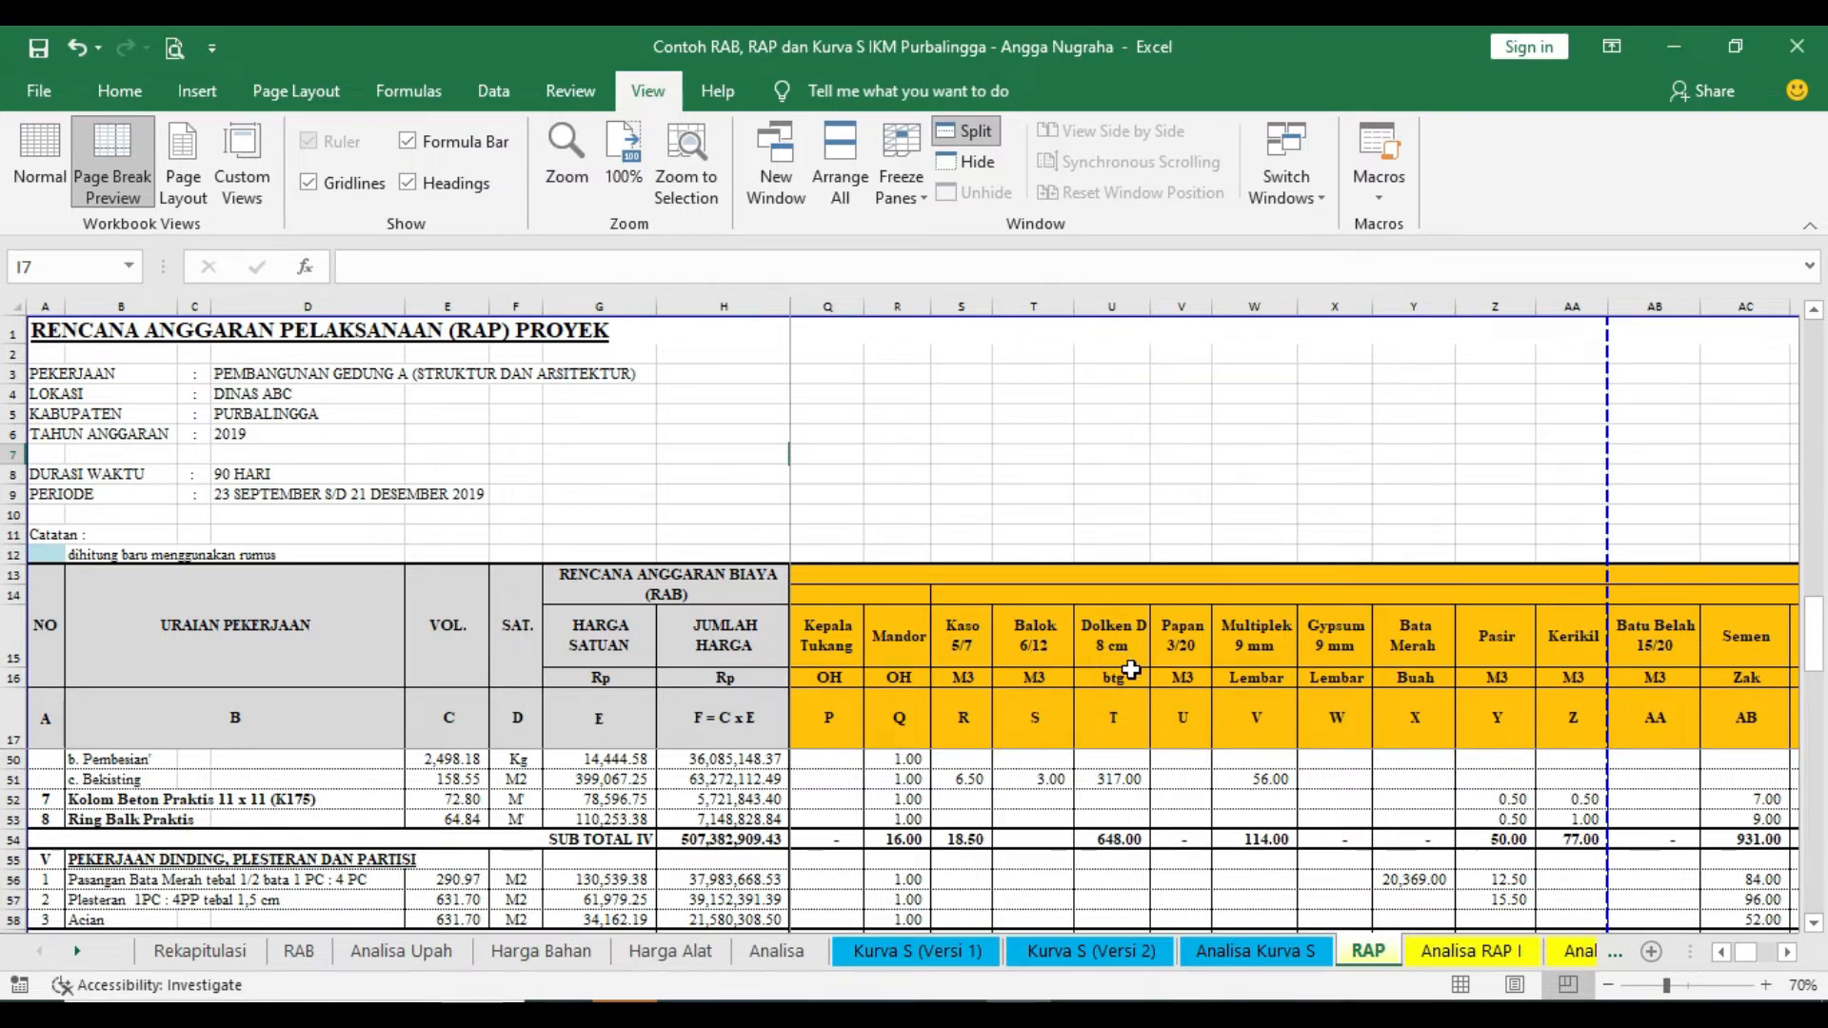
mouse_move(955, 1012)
left_click(866, 912)
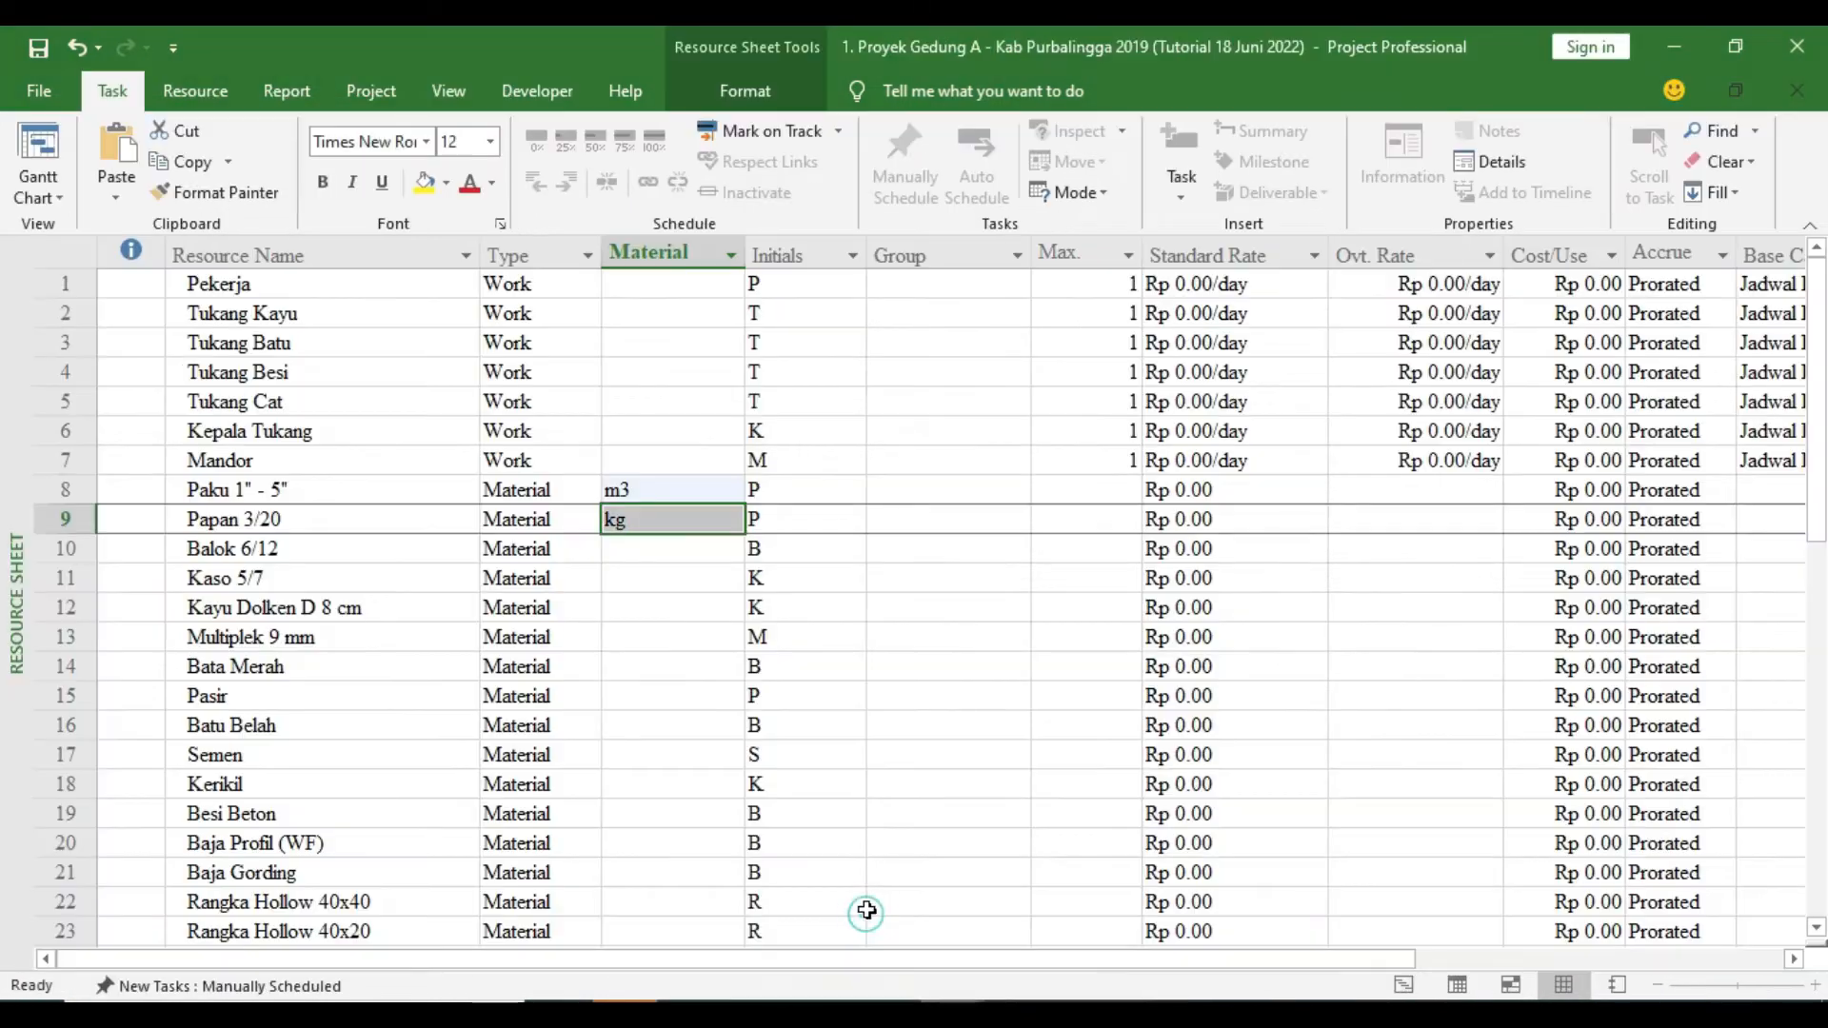
type("m3")
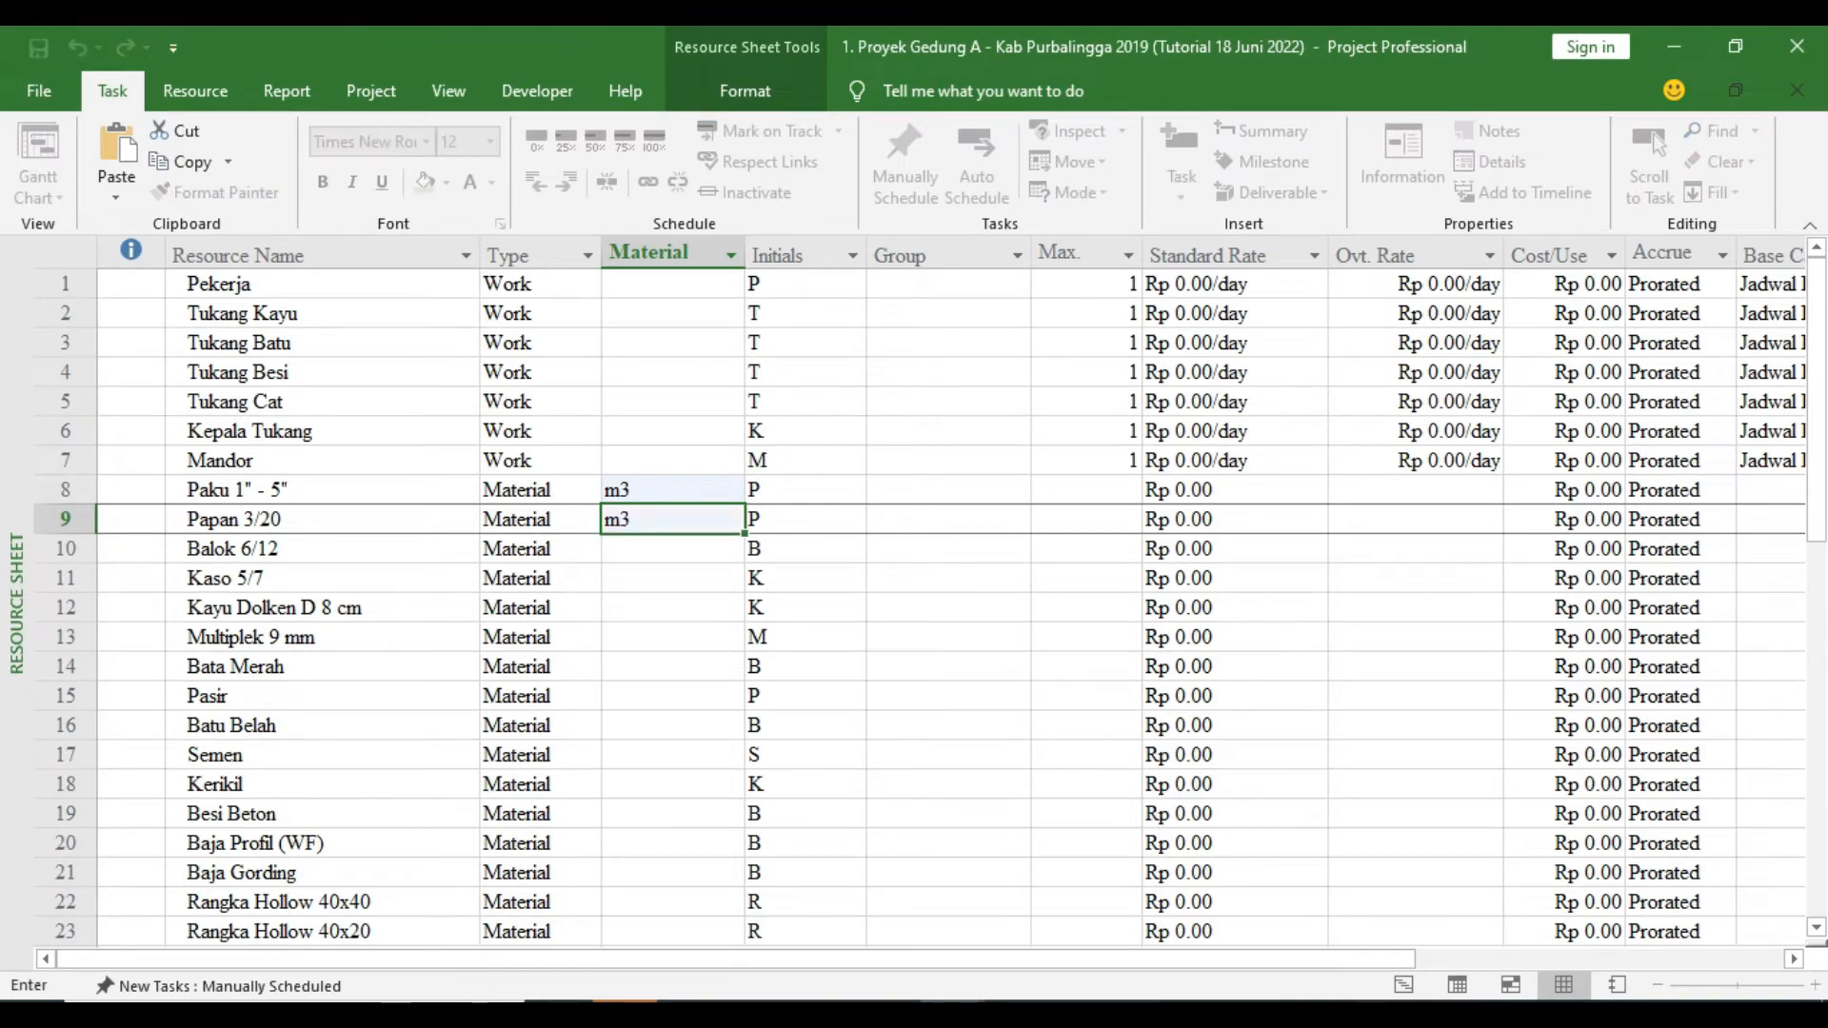
key("Return")
type("btg")
key("Return")
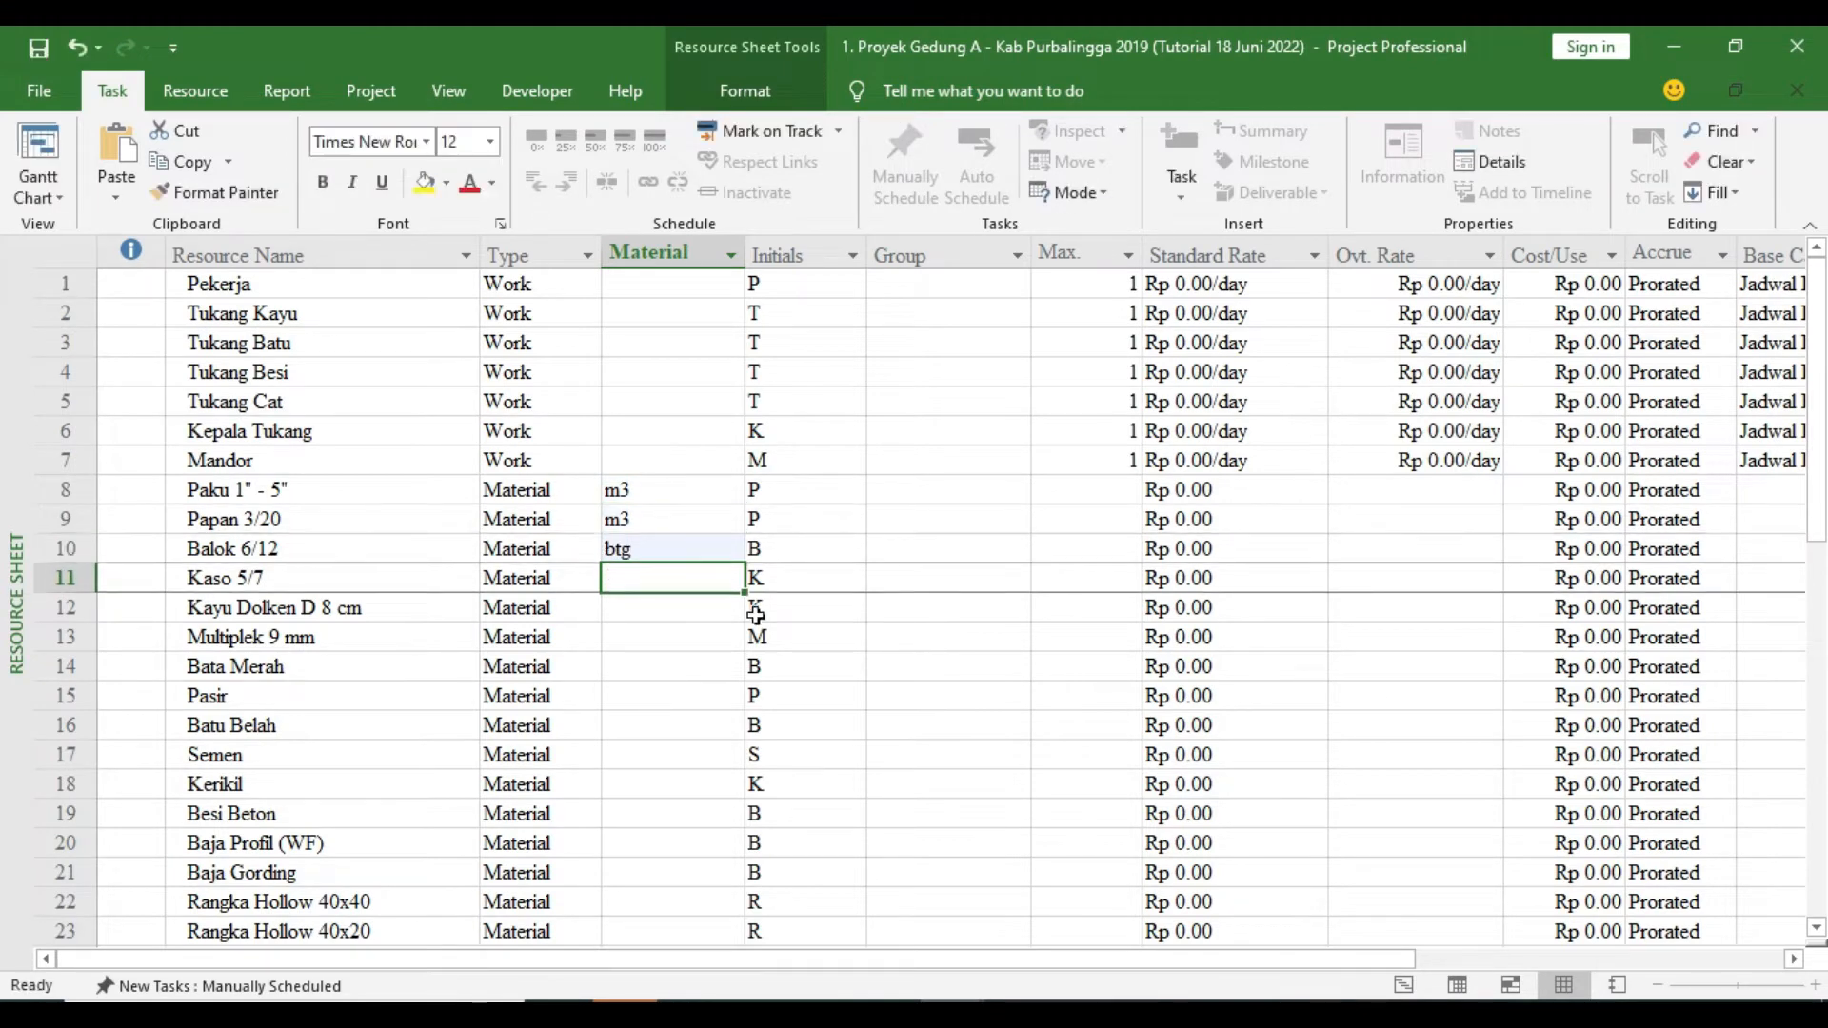
type("m3")
key("Return")
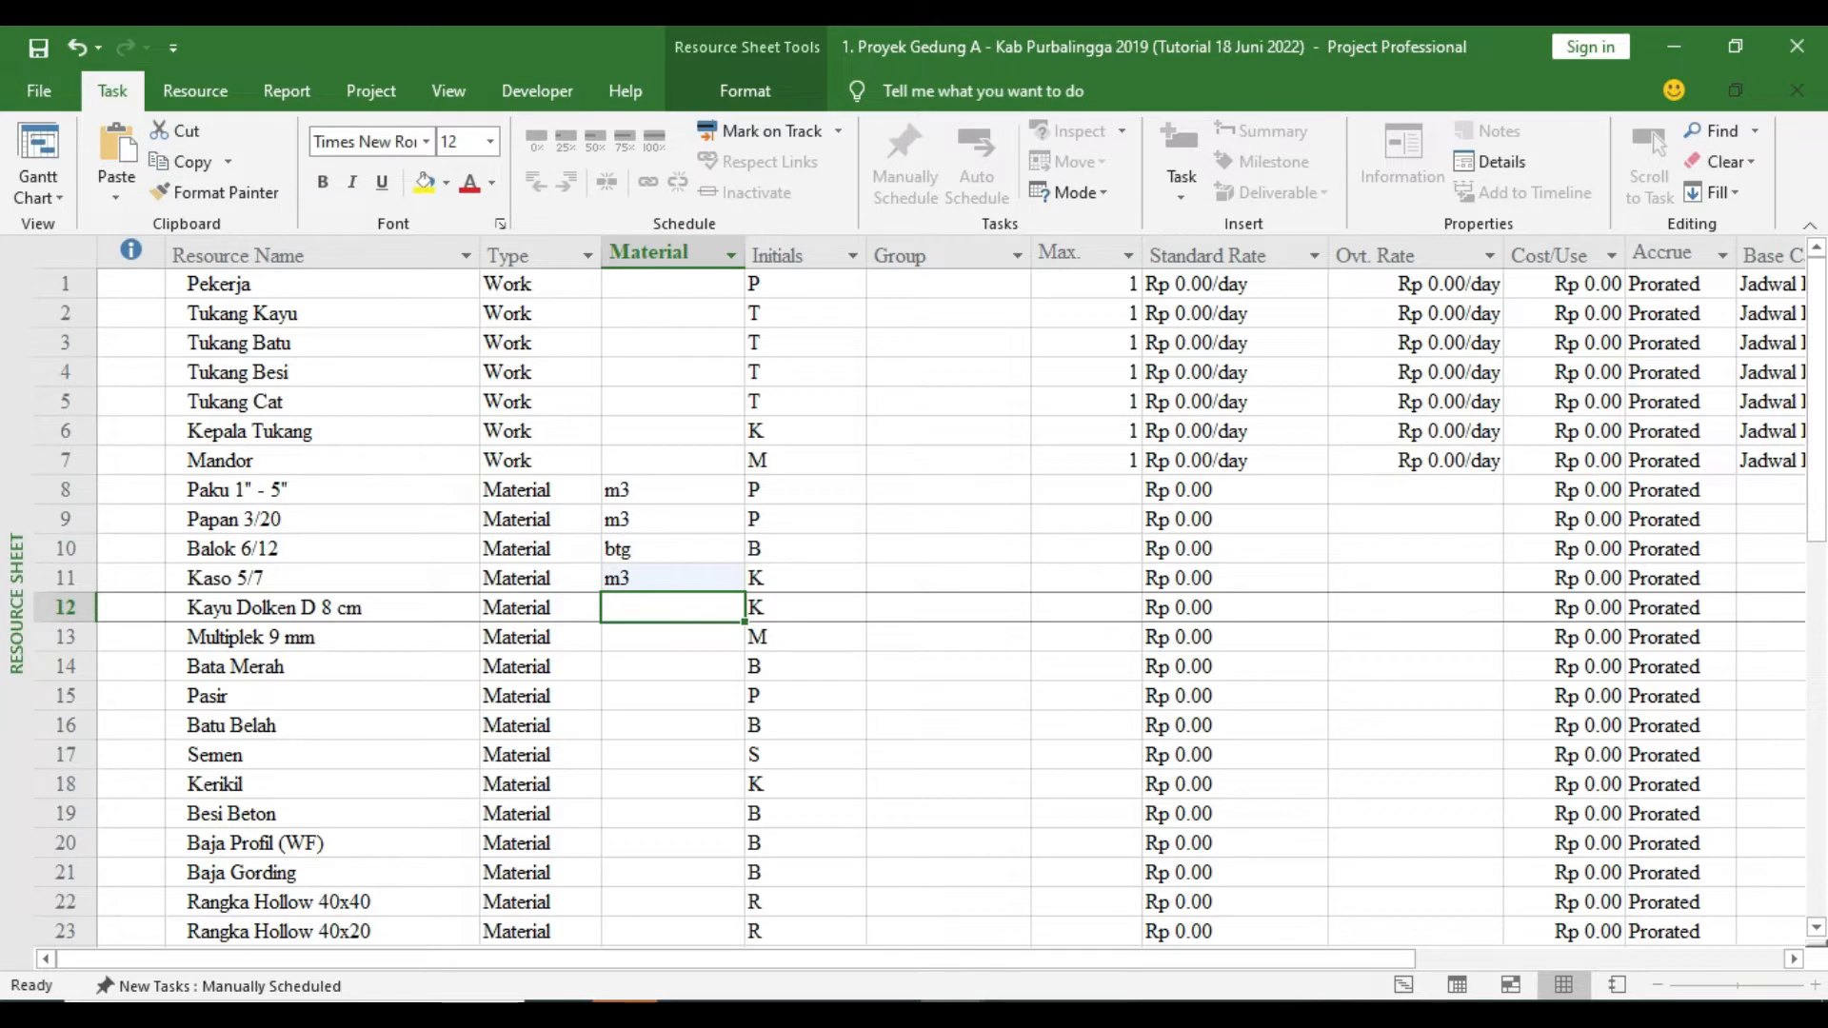
Consult the Excel RAP units and enter btg for Kayu Dolken D 8 cm and lembar for Multiplek 9 mm in the project
key("alt+Tab")
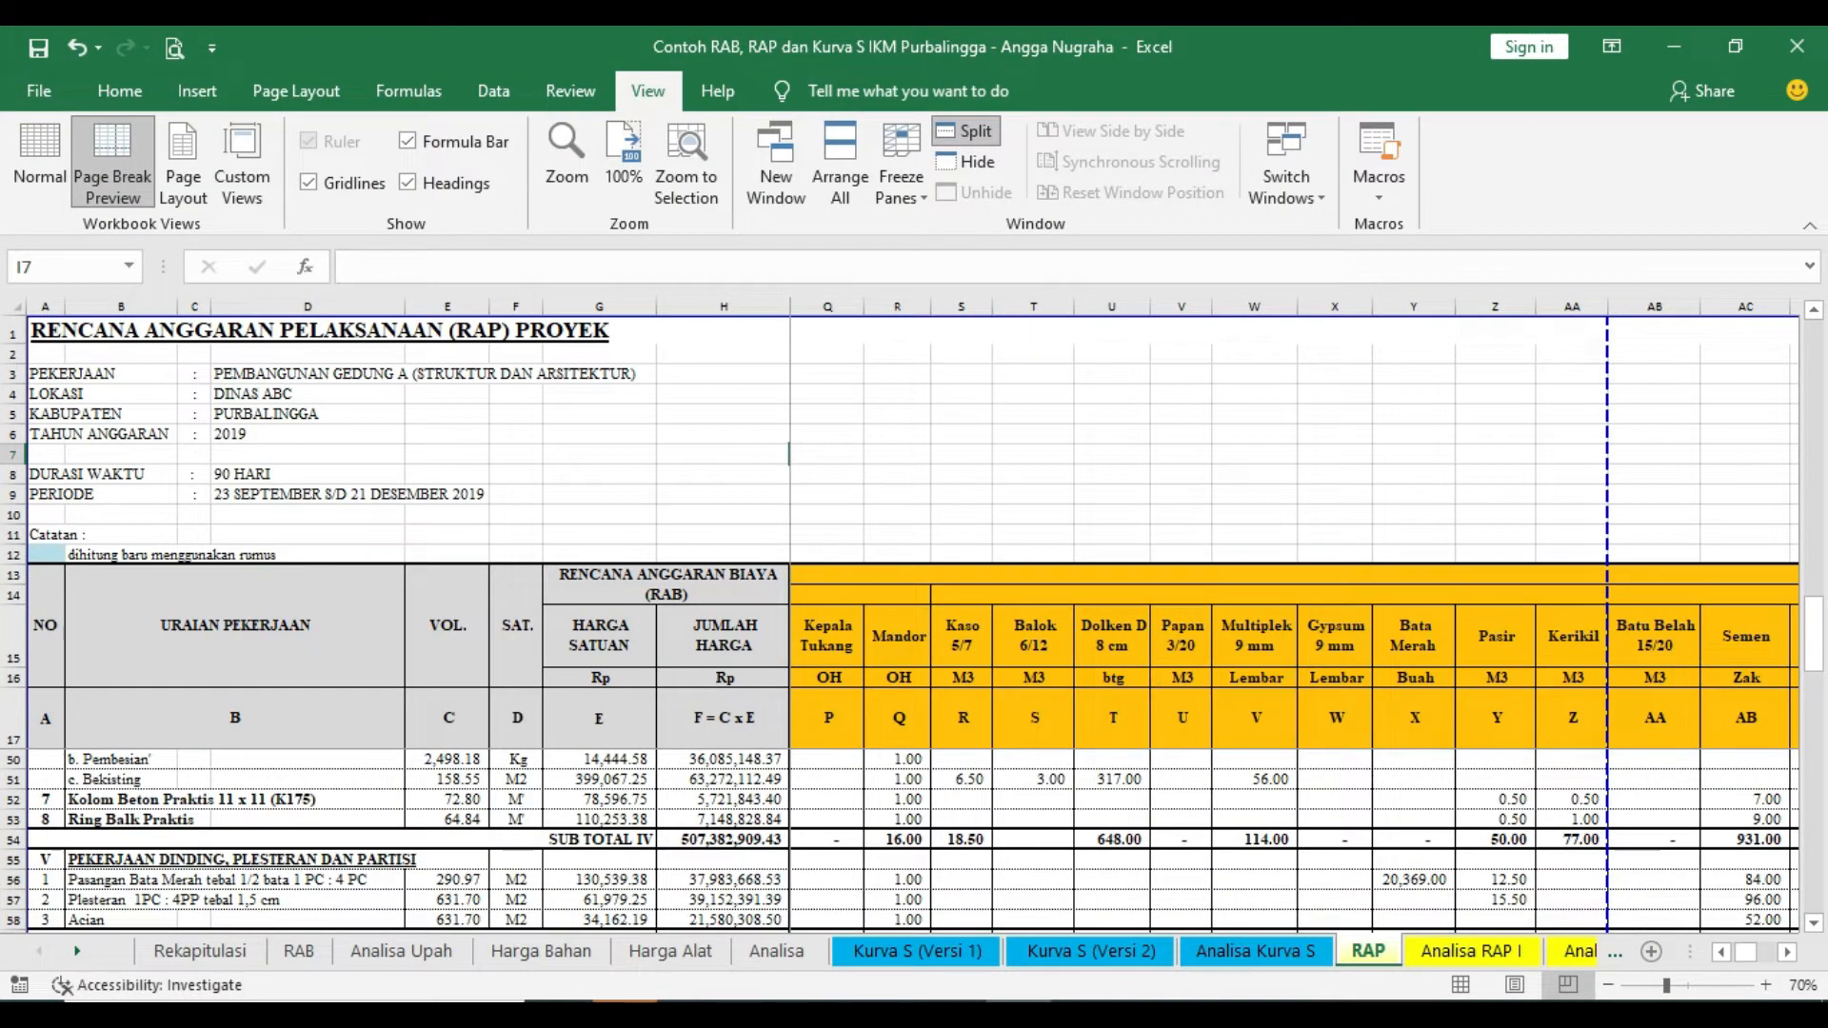
left_click(876, 964)
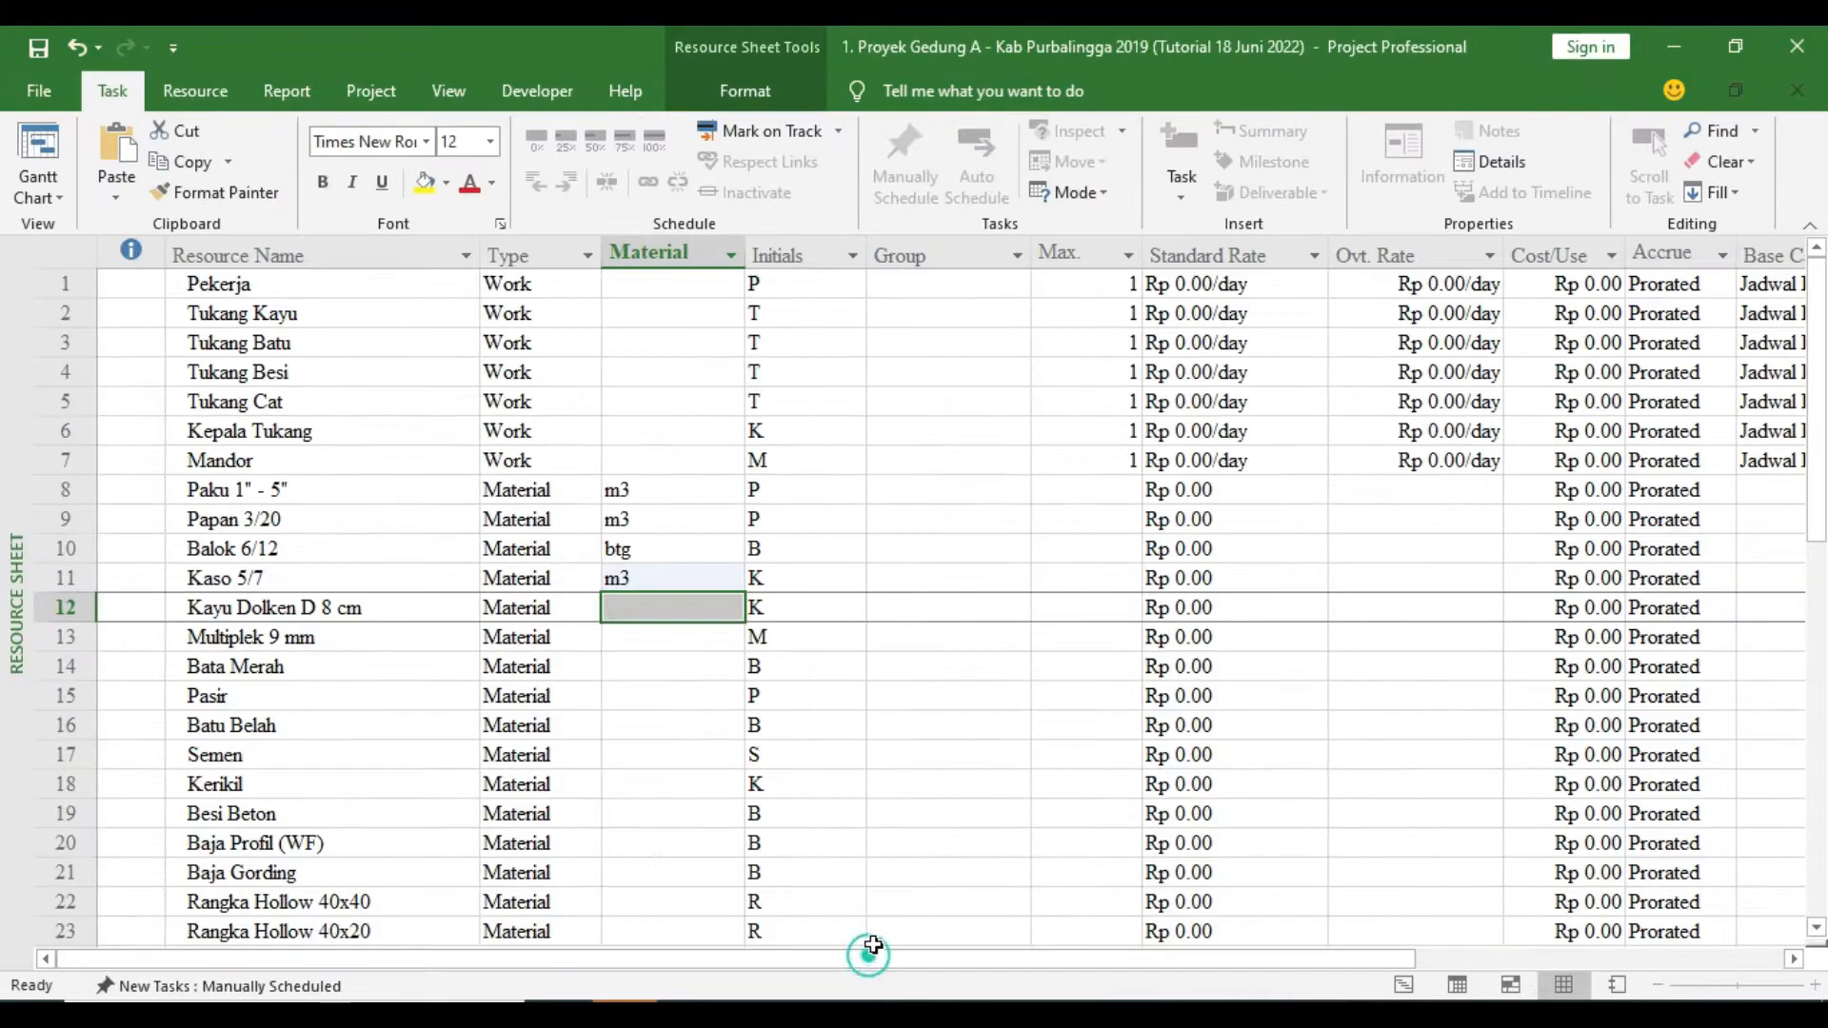
type("btg")
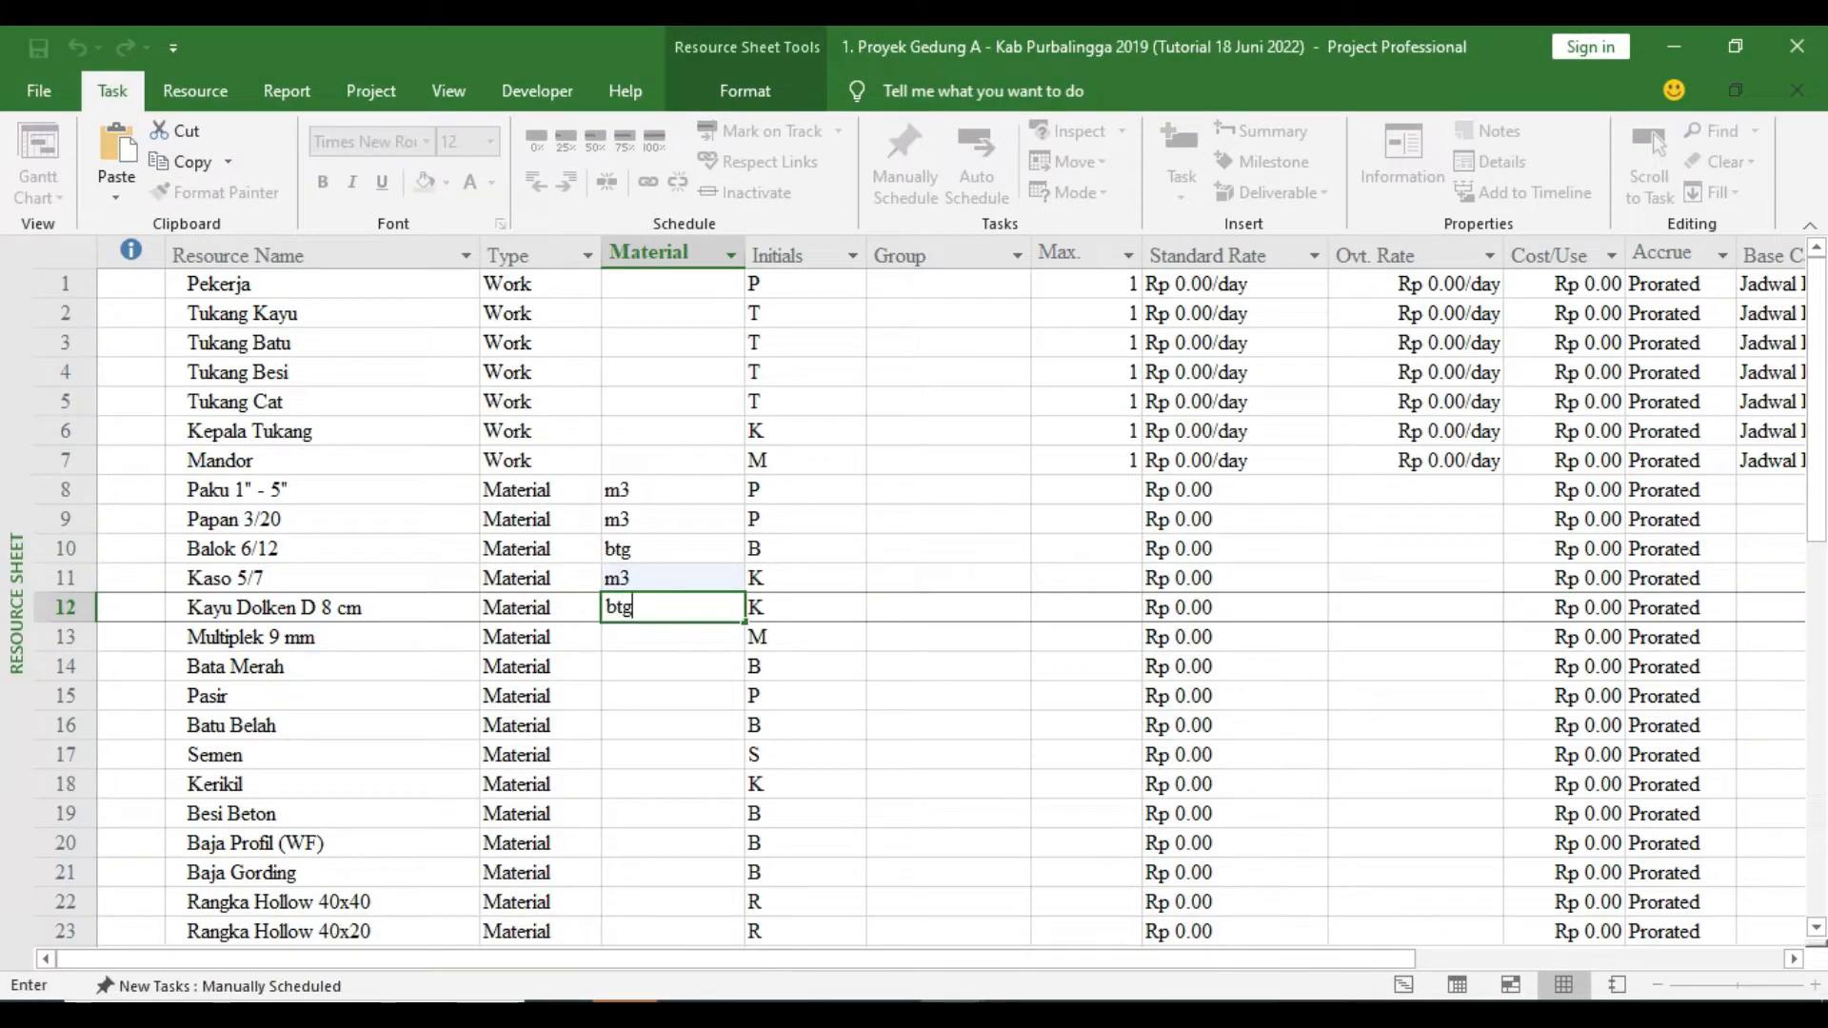
key("Return")
type("l")
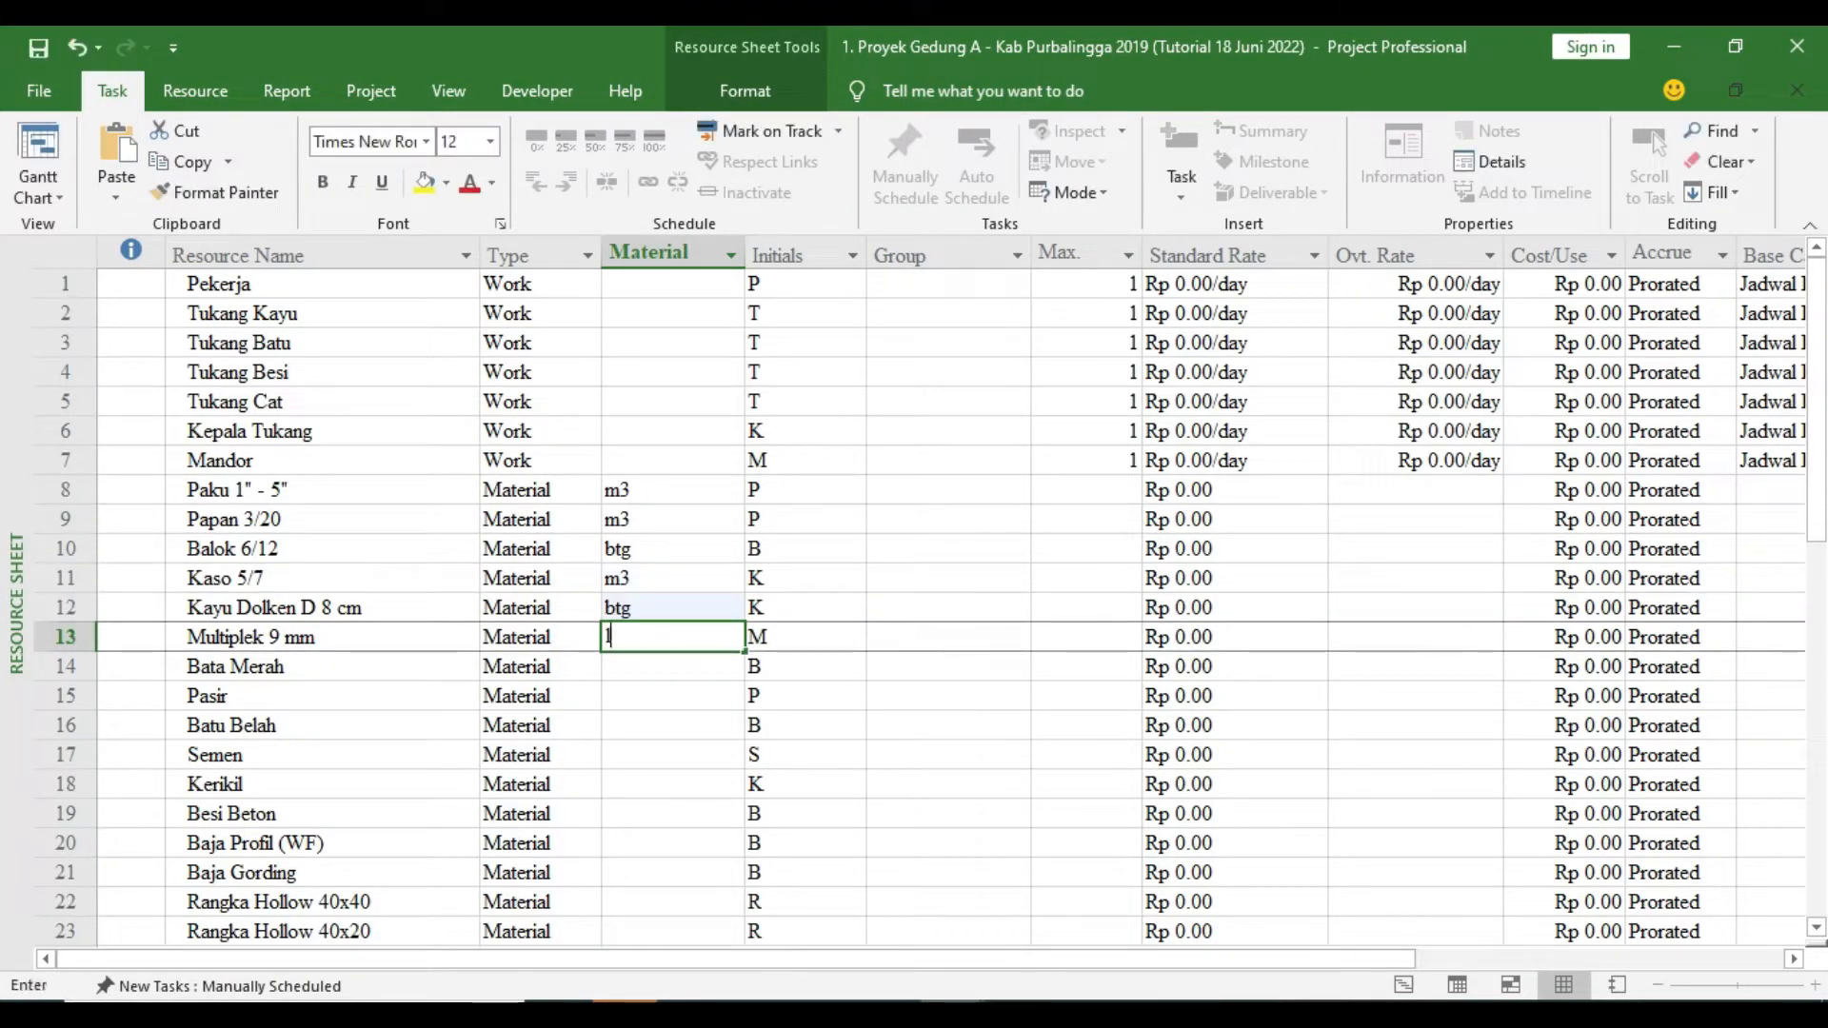
type("embar")
key("Return")
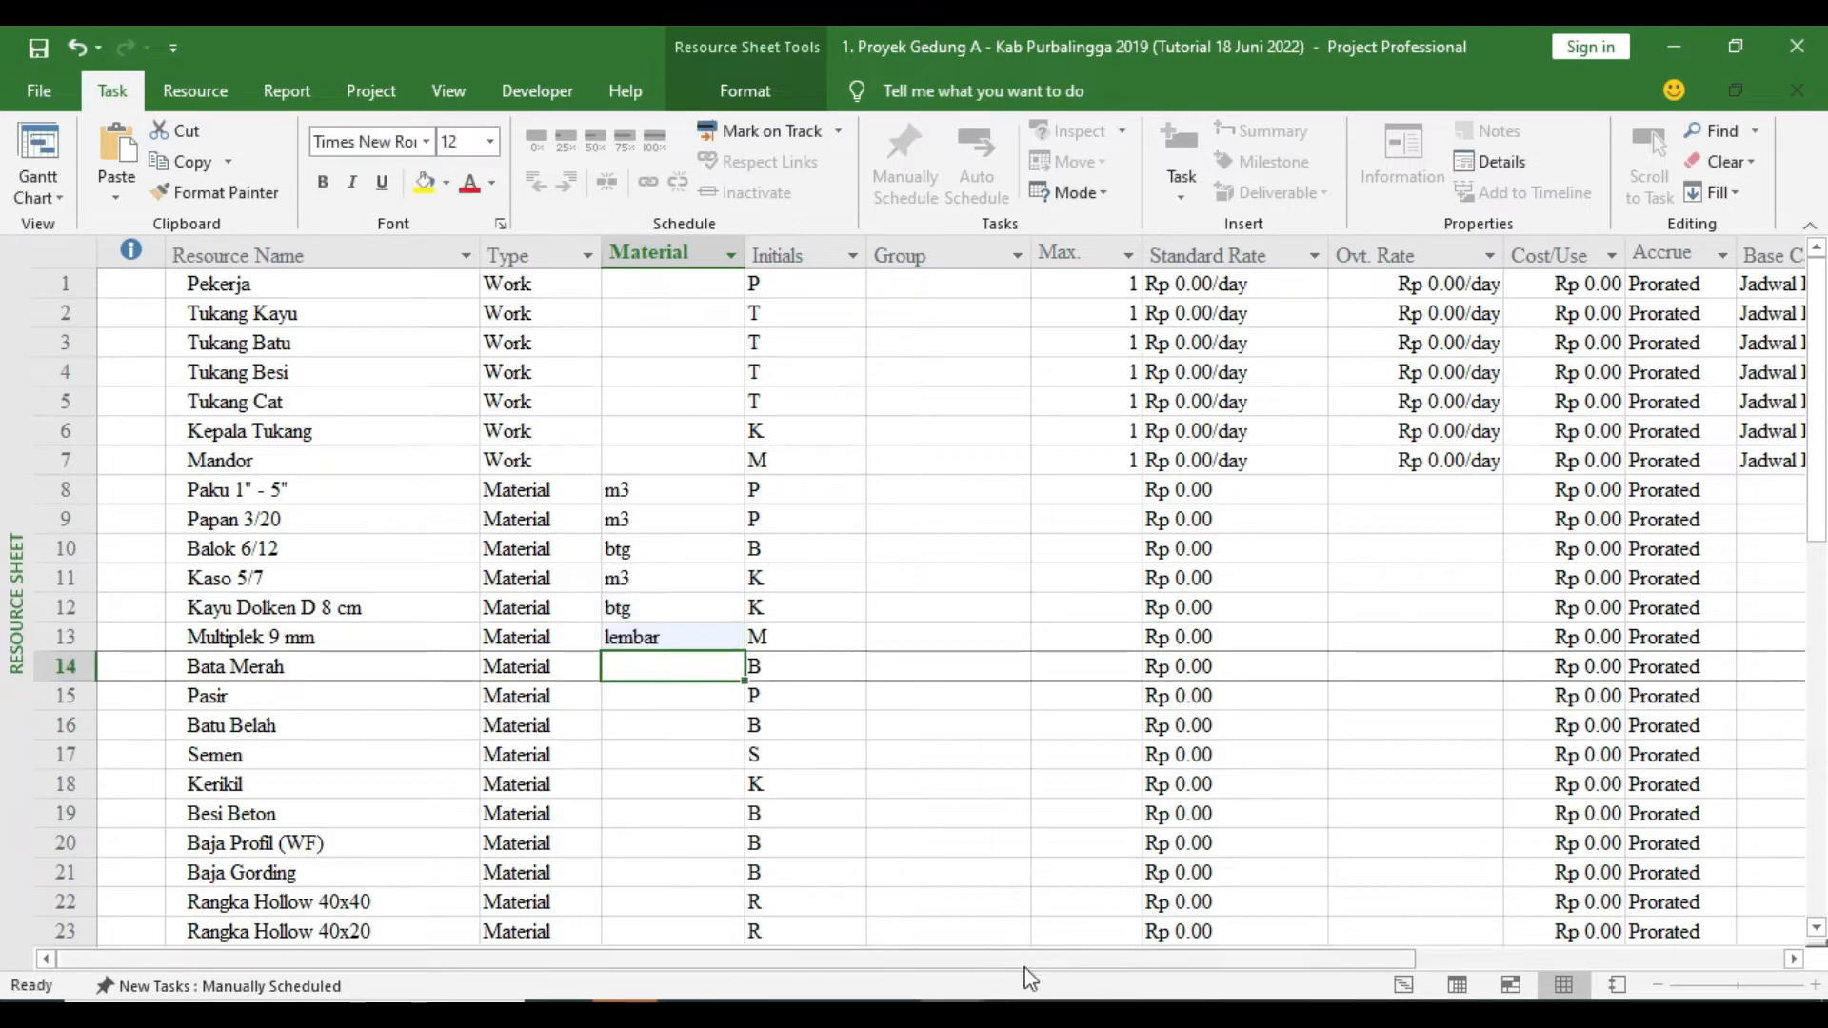
Check the Bata Merah unit in the Excel RAP sheet and enter buah as its material unit in the project
key("alt+Tab")
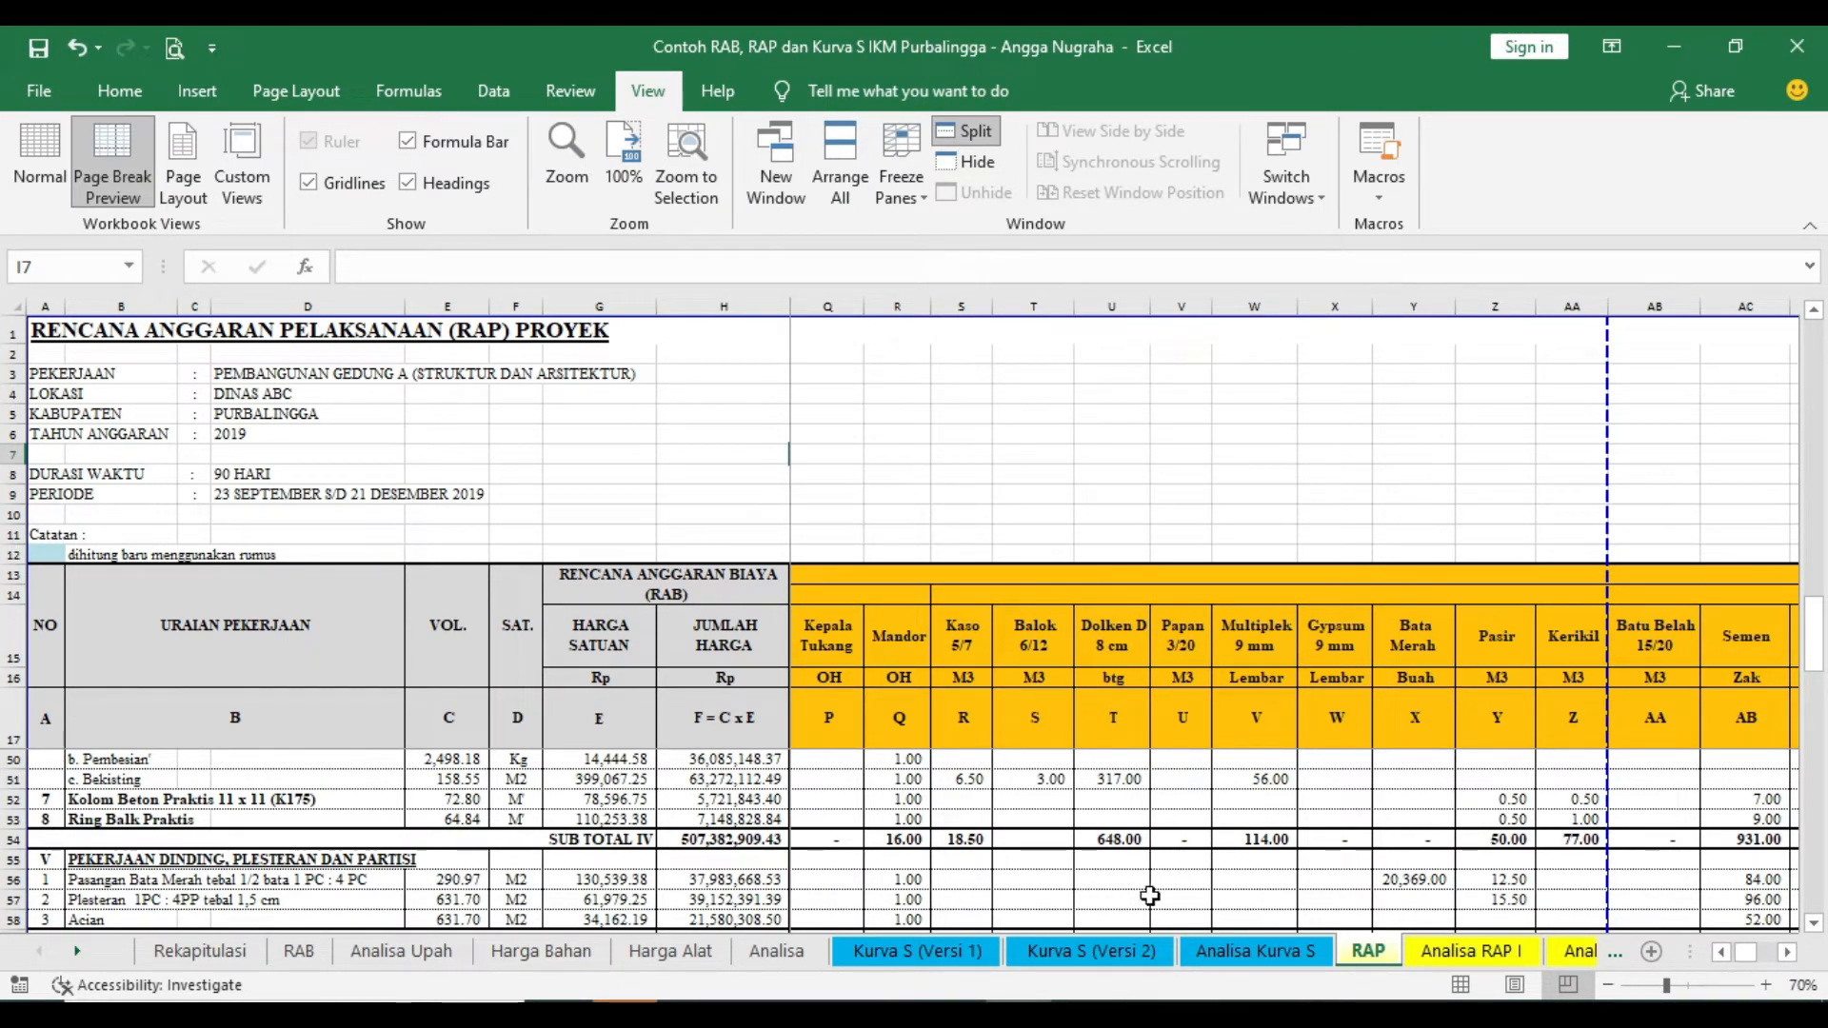
left_click(950, 1015)
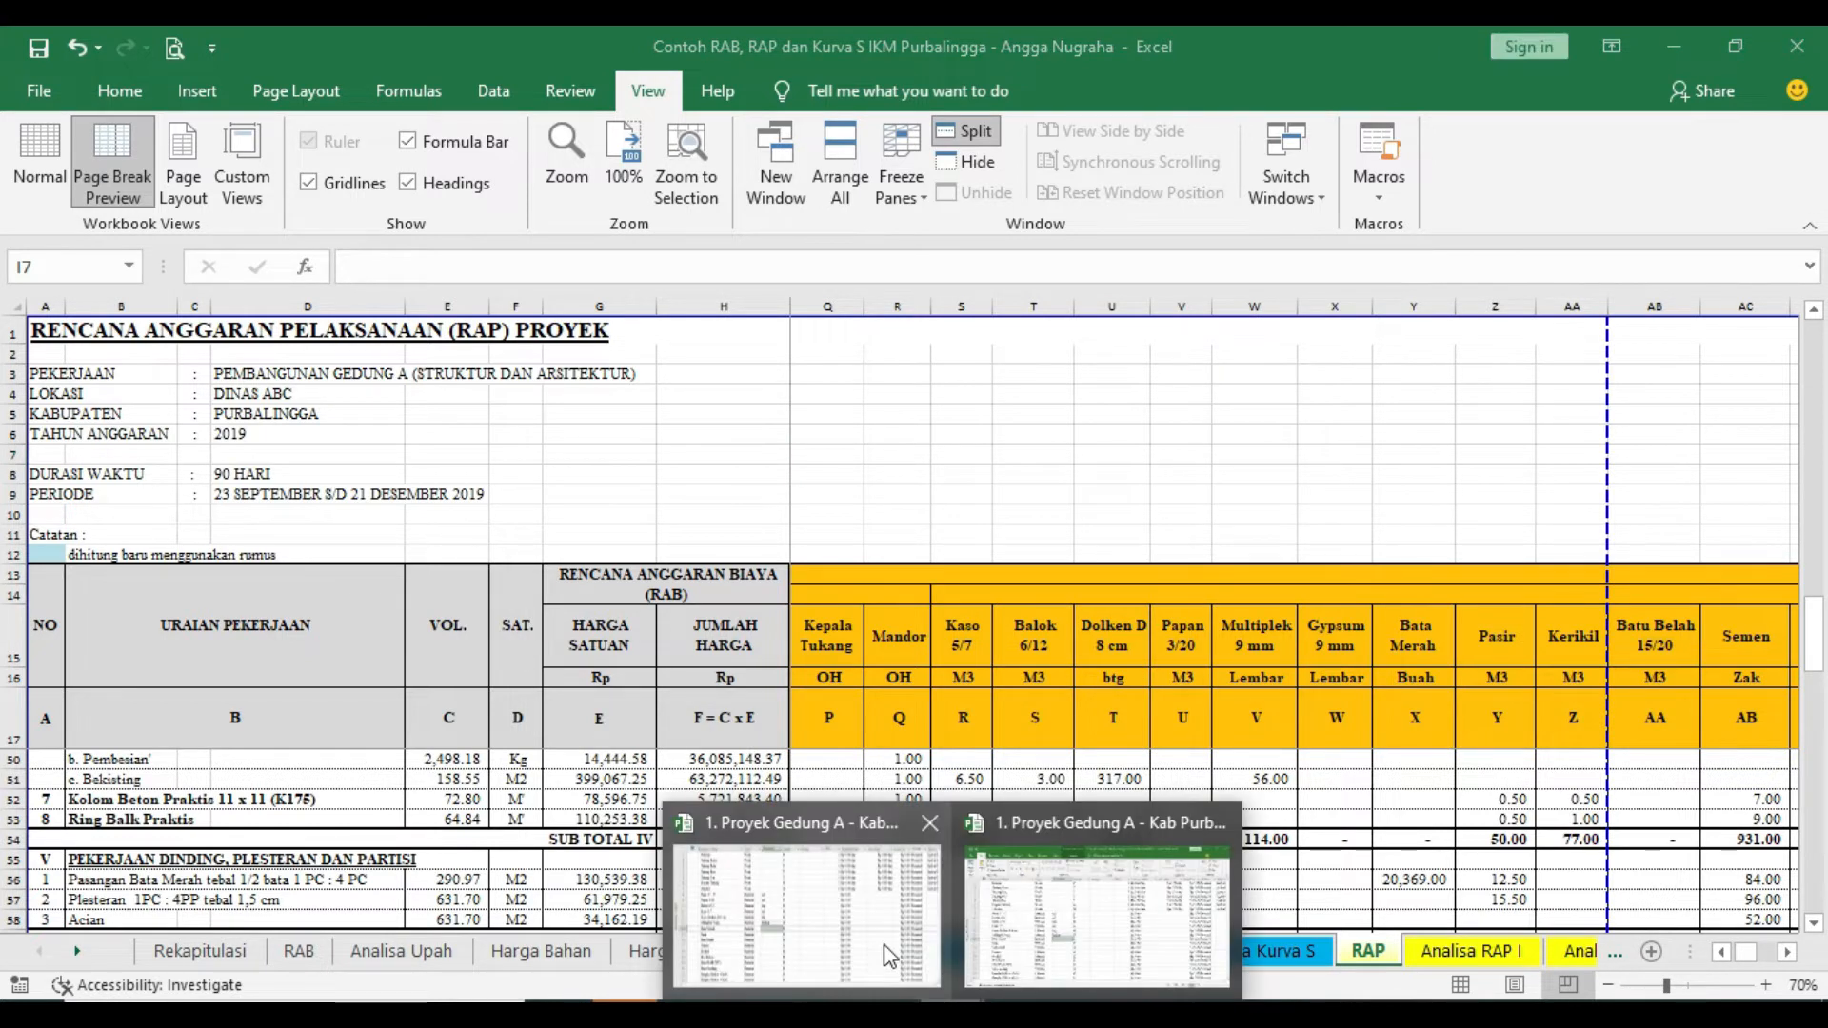
left_click(889, 954)
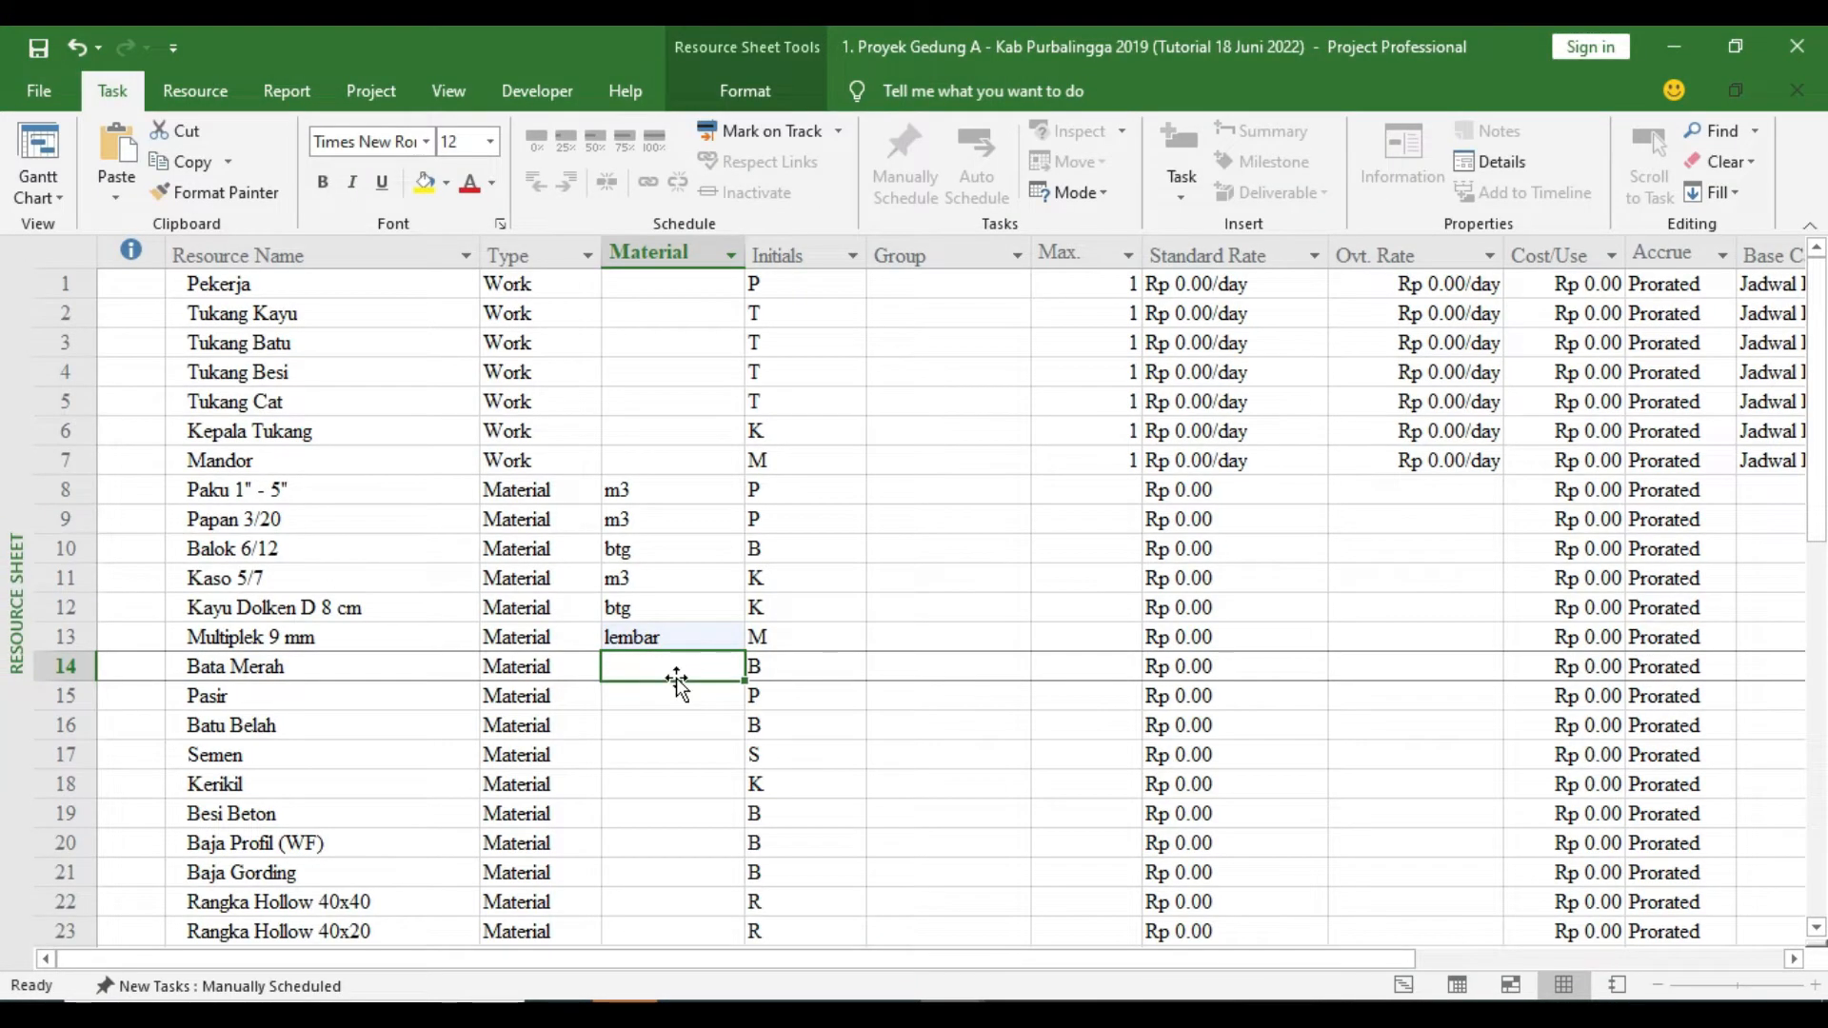
type("buah")
key("Return")
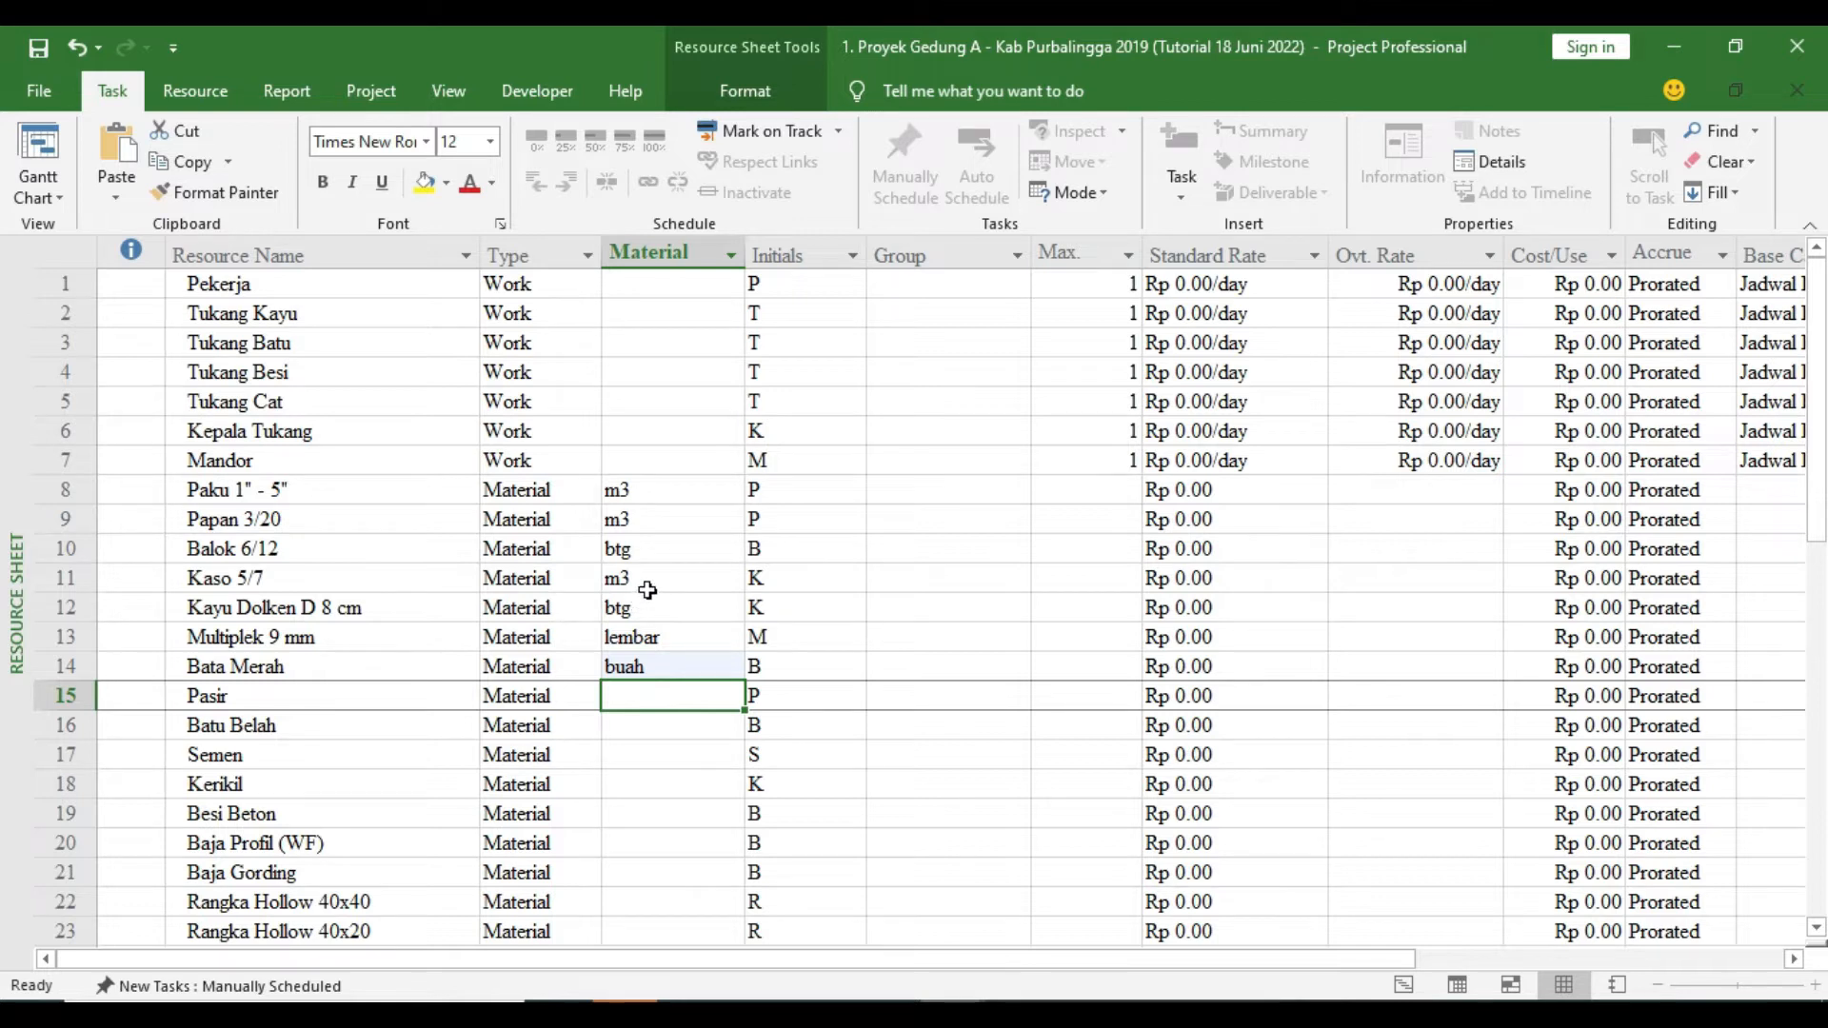
Paste the prepared unit list into the Material column from Paku 1" - 5" downward, beginning with Kg, M3, M3, M3, Btg, Lbr and Buah
scroll(640, 572, "down", 6)
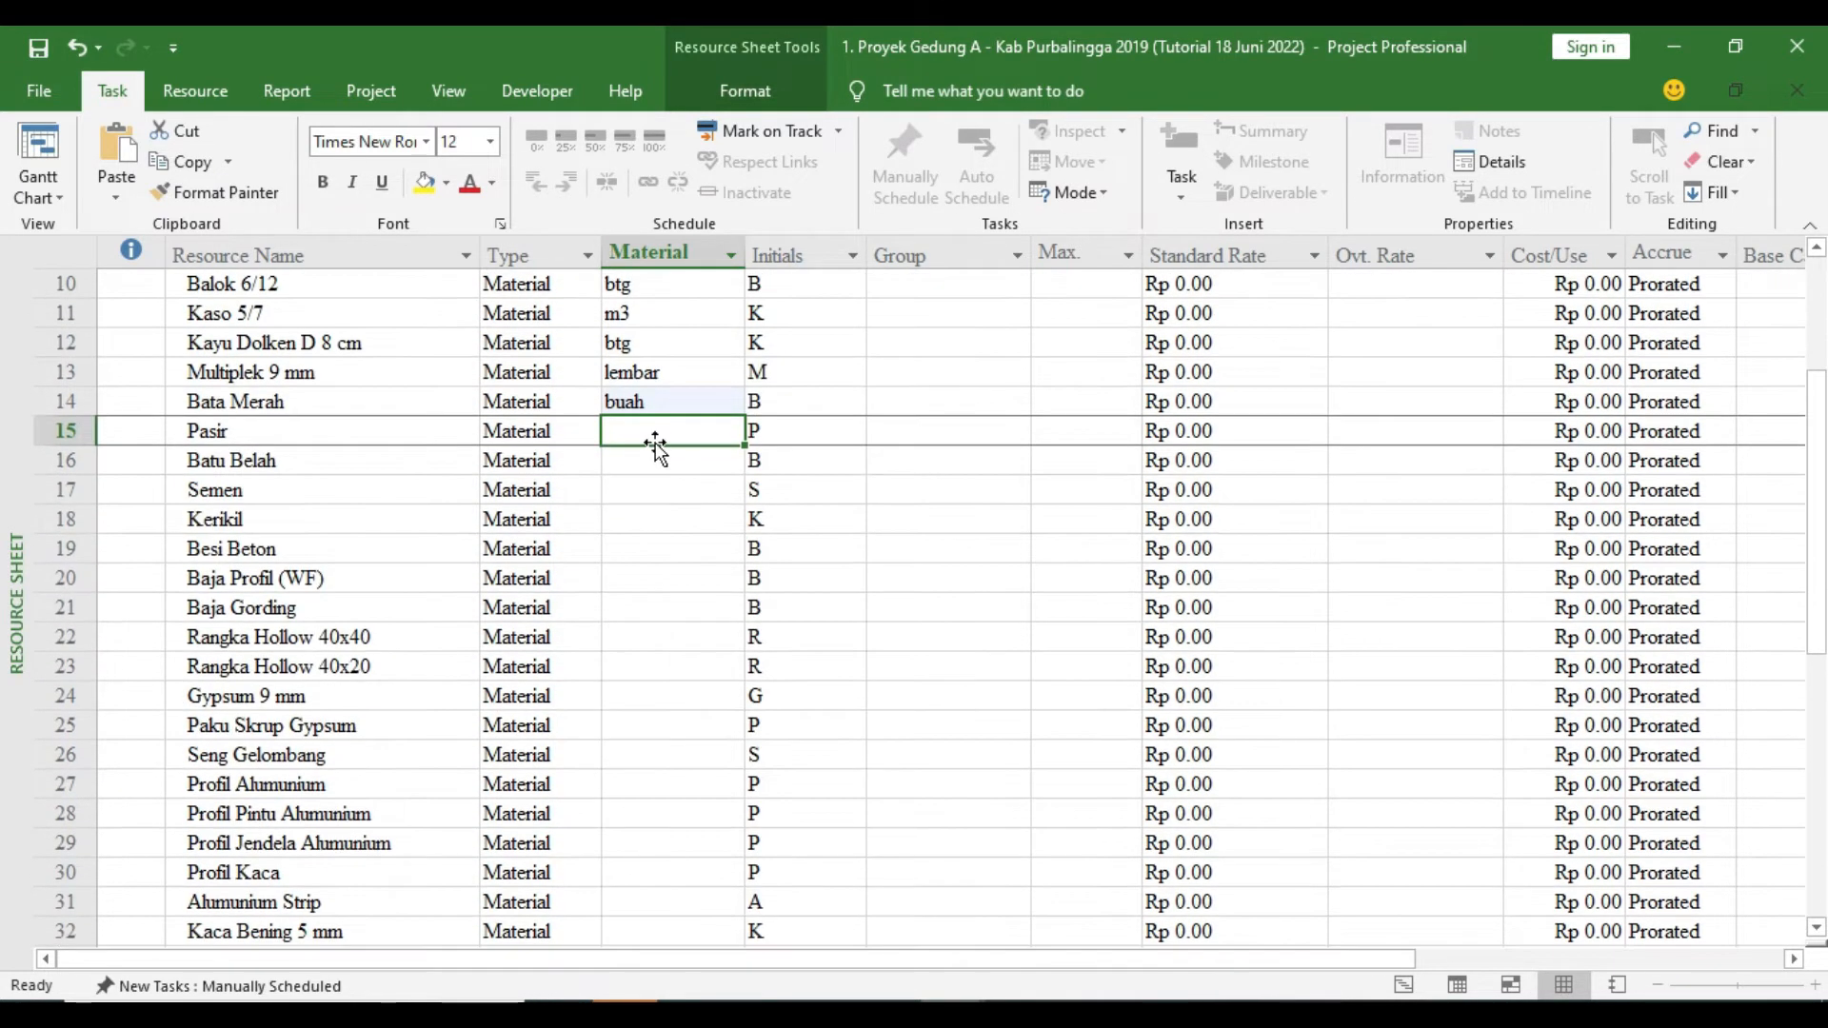
scroll(640, 566, "down", 1)
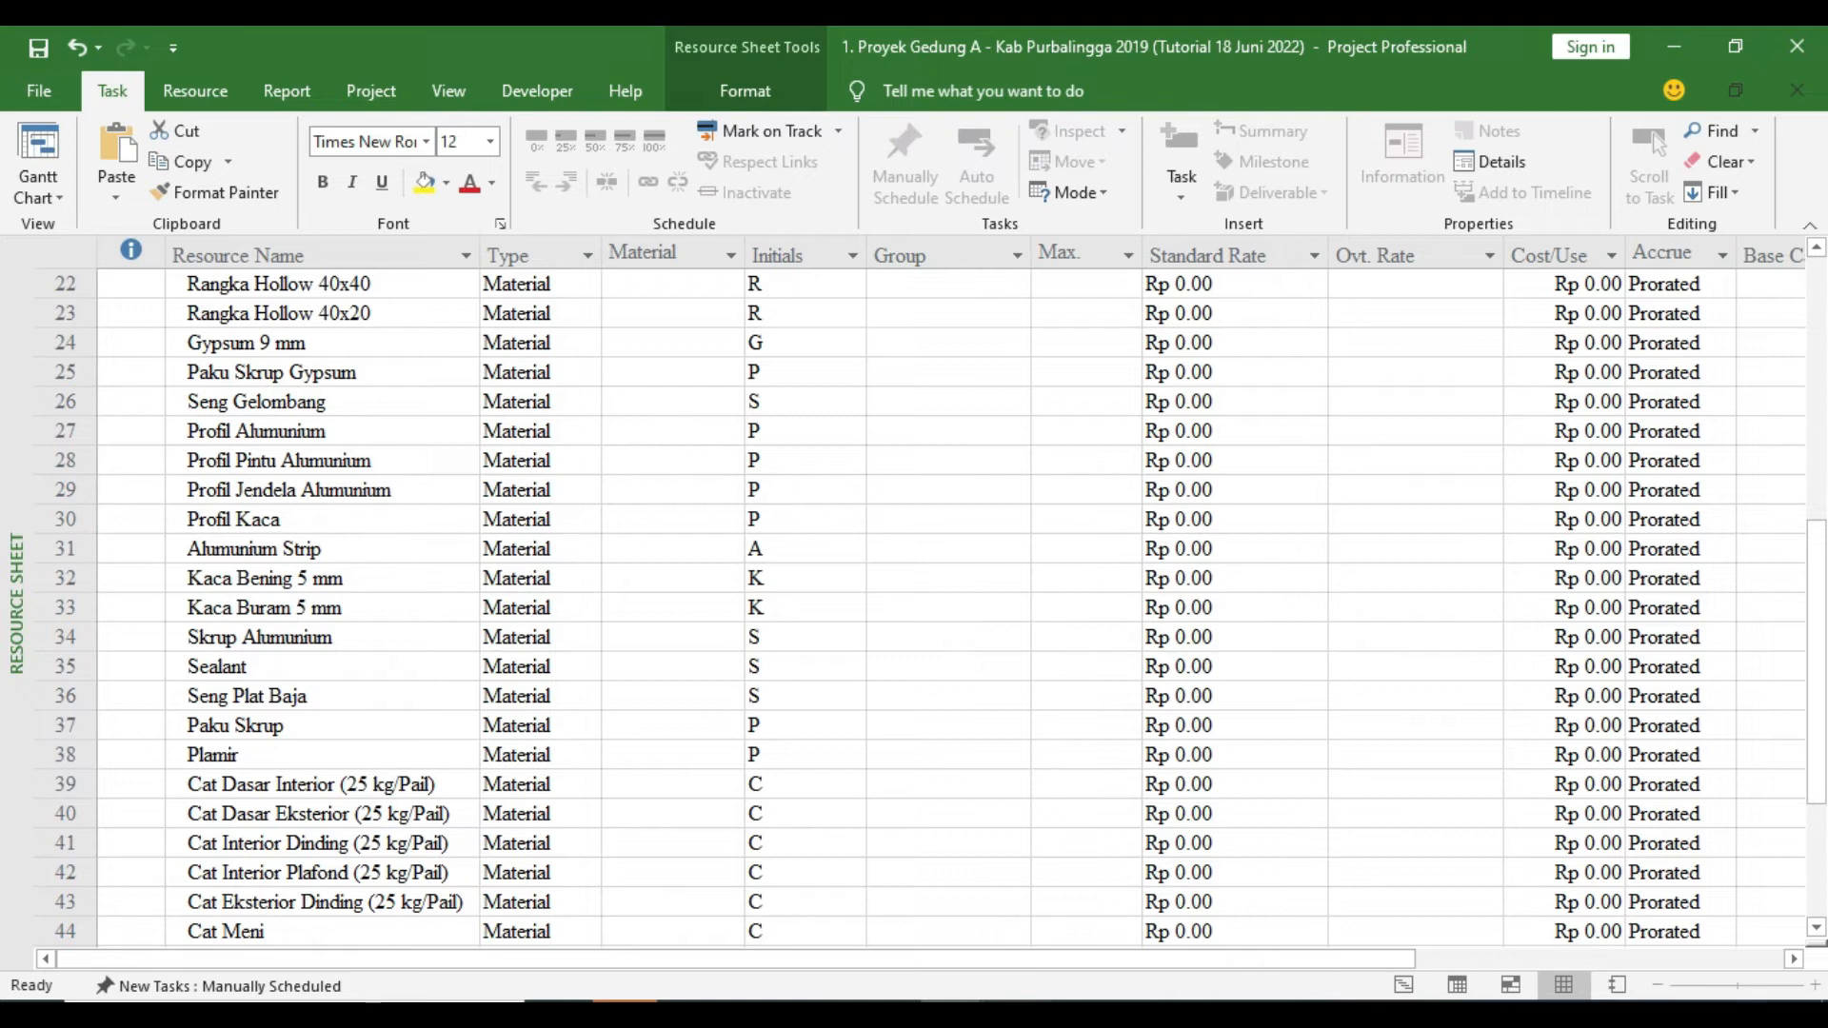
left_click(1094, 1015)
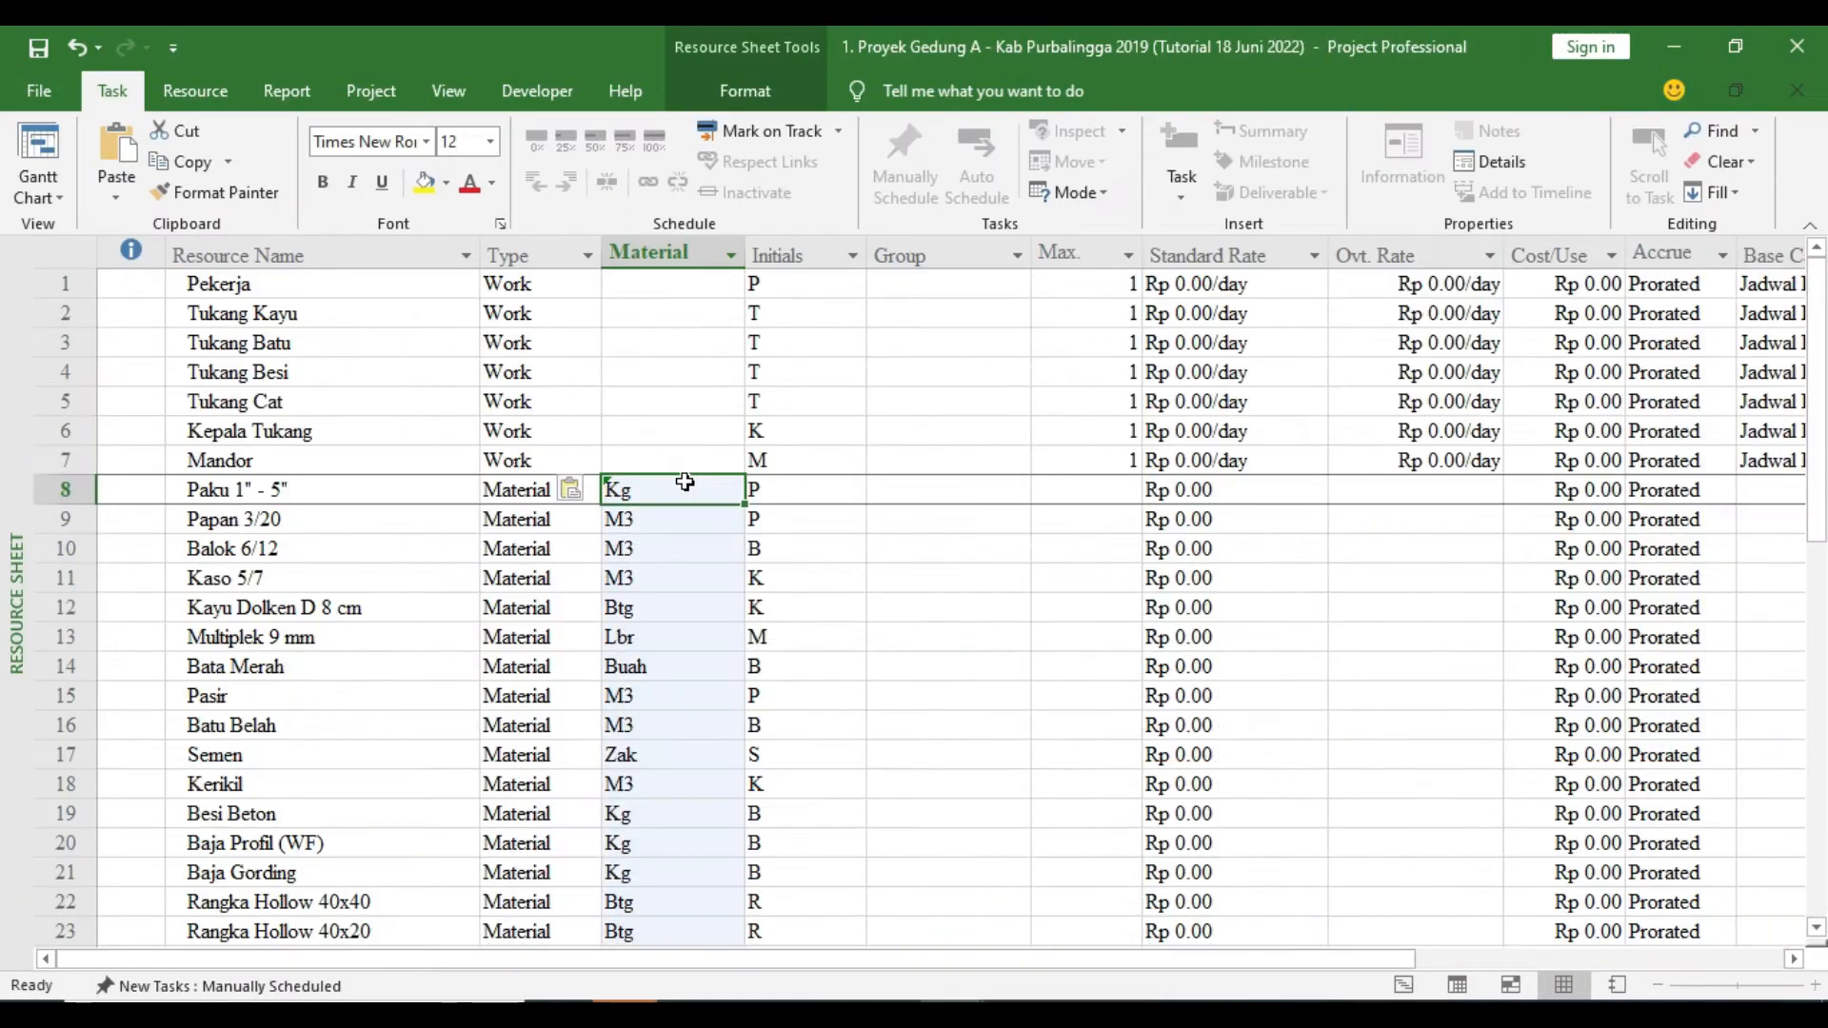
Review the pasted units in the Material column from Paku 1" - 5" down to Air
scroll(667, 519, "down", 9)
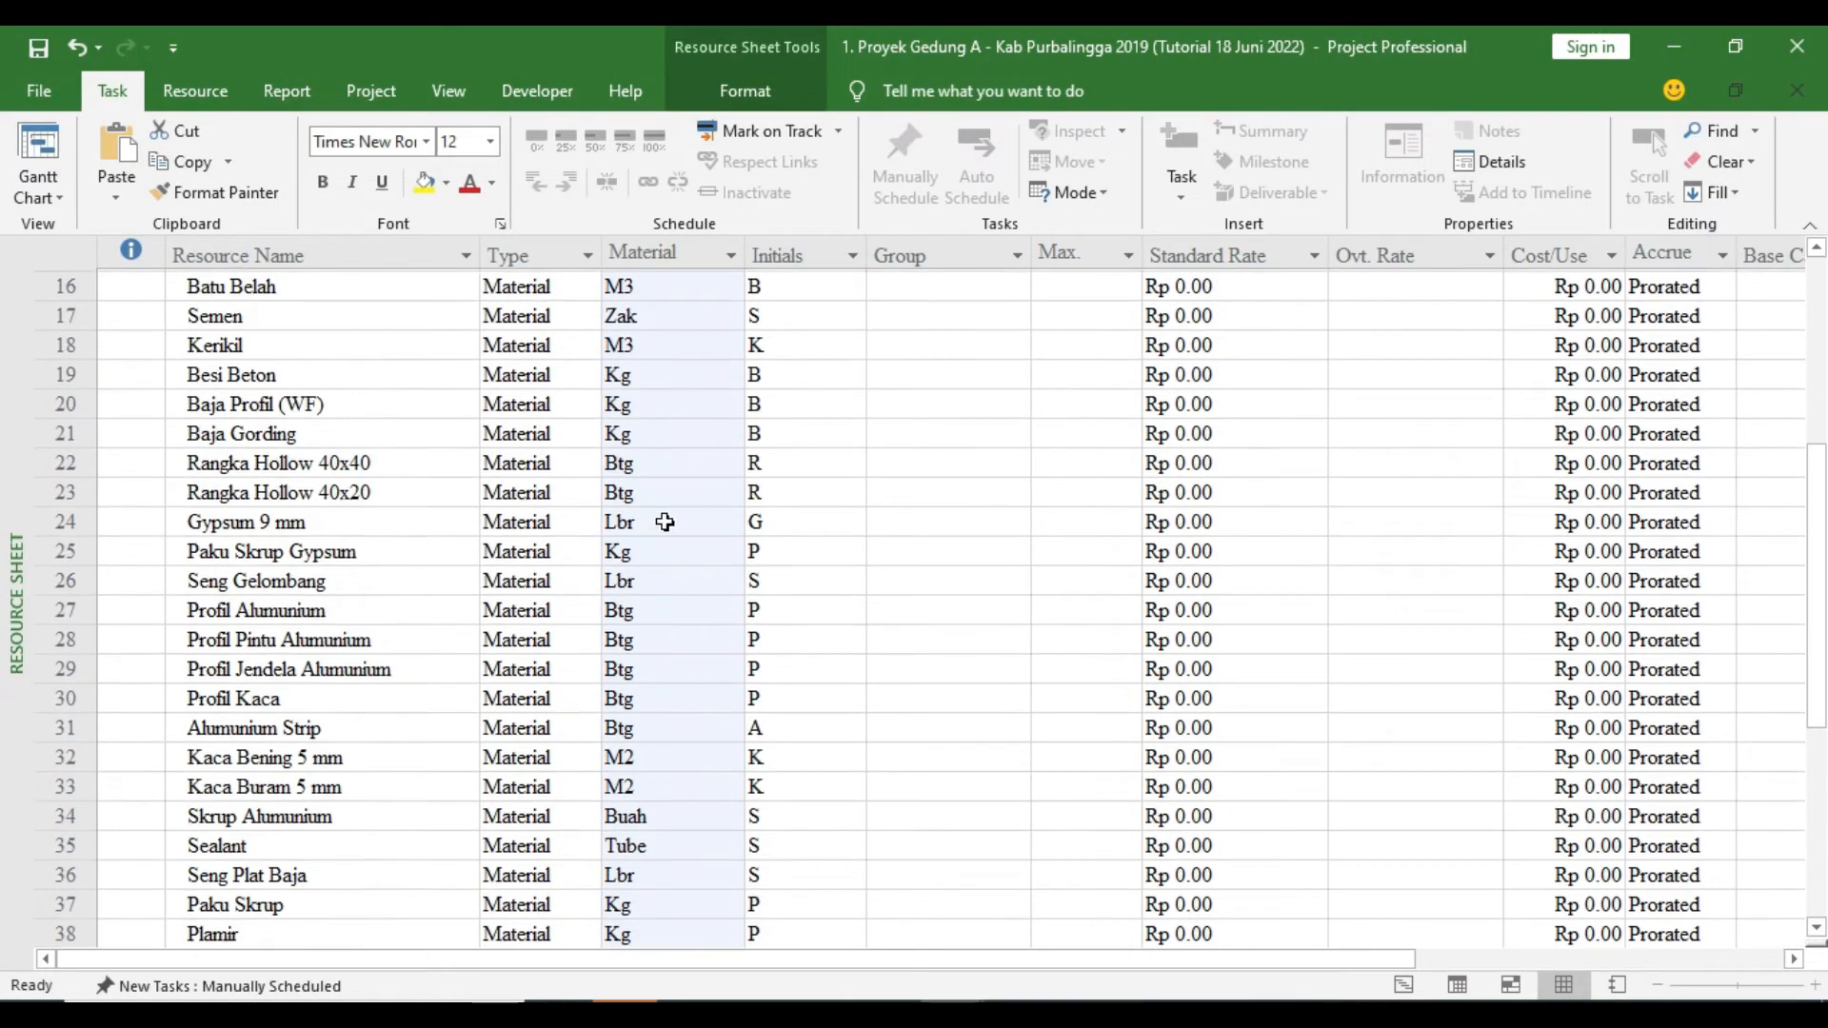
scroll(671, 531, "down", 3)
scroll(665, 526, "up", 4)
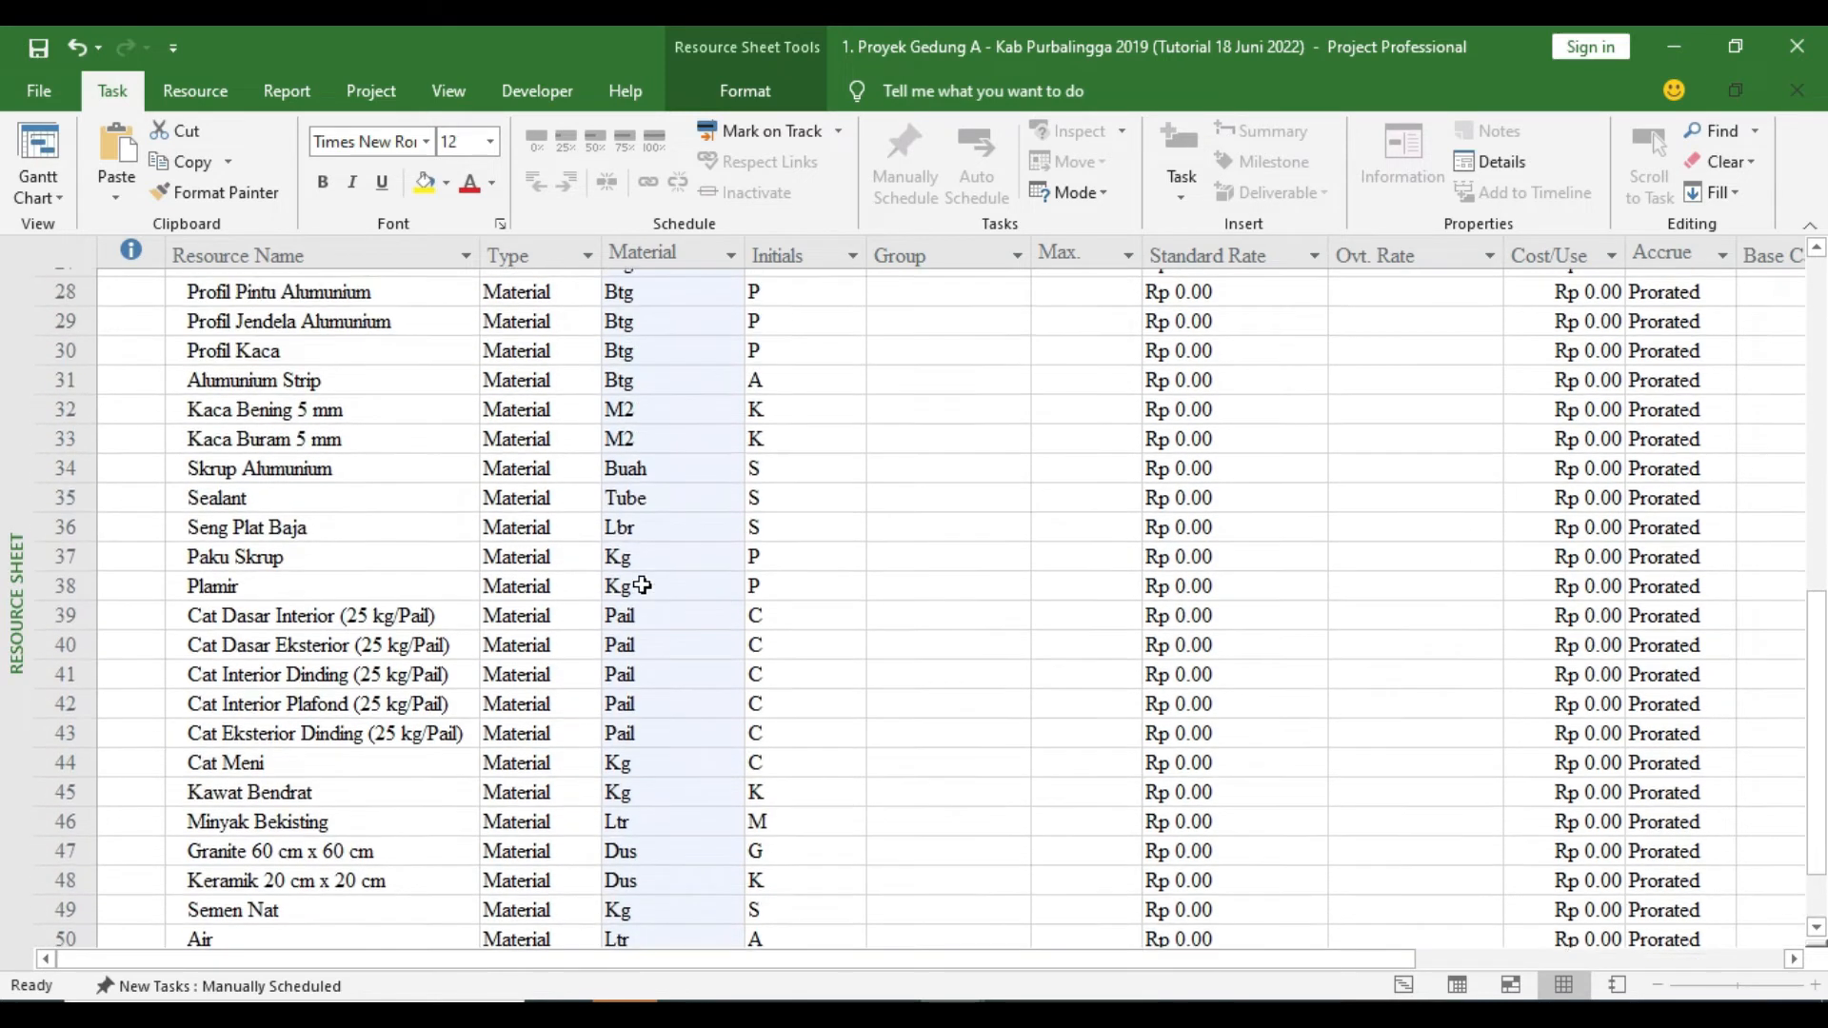
scroll(667, 281, "up", 2)
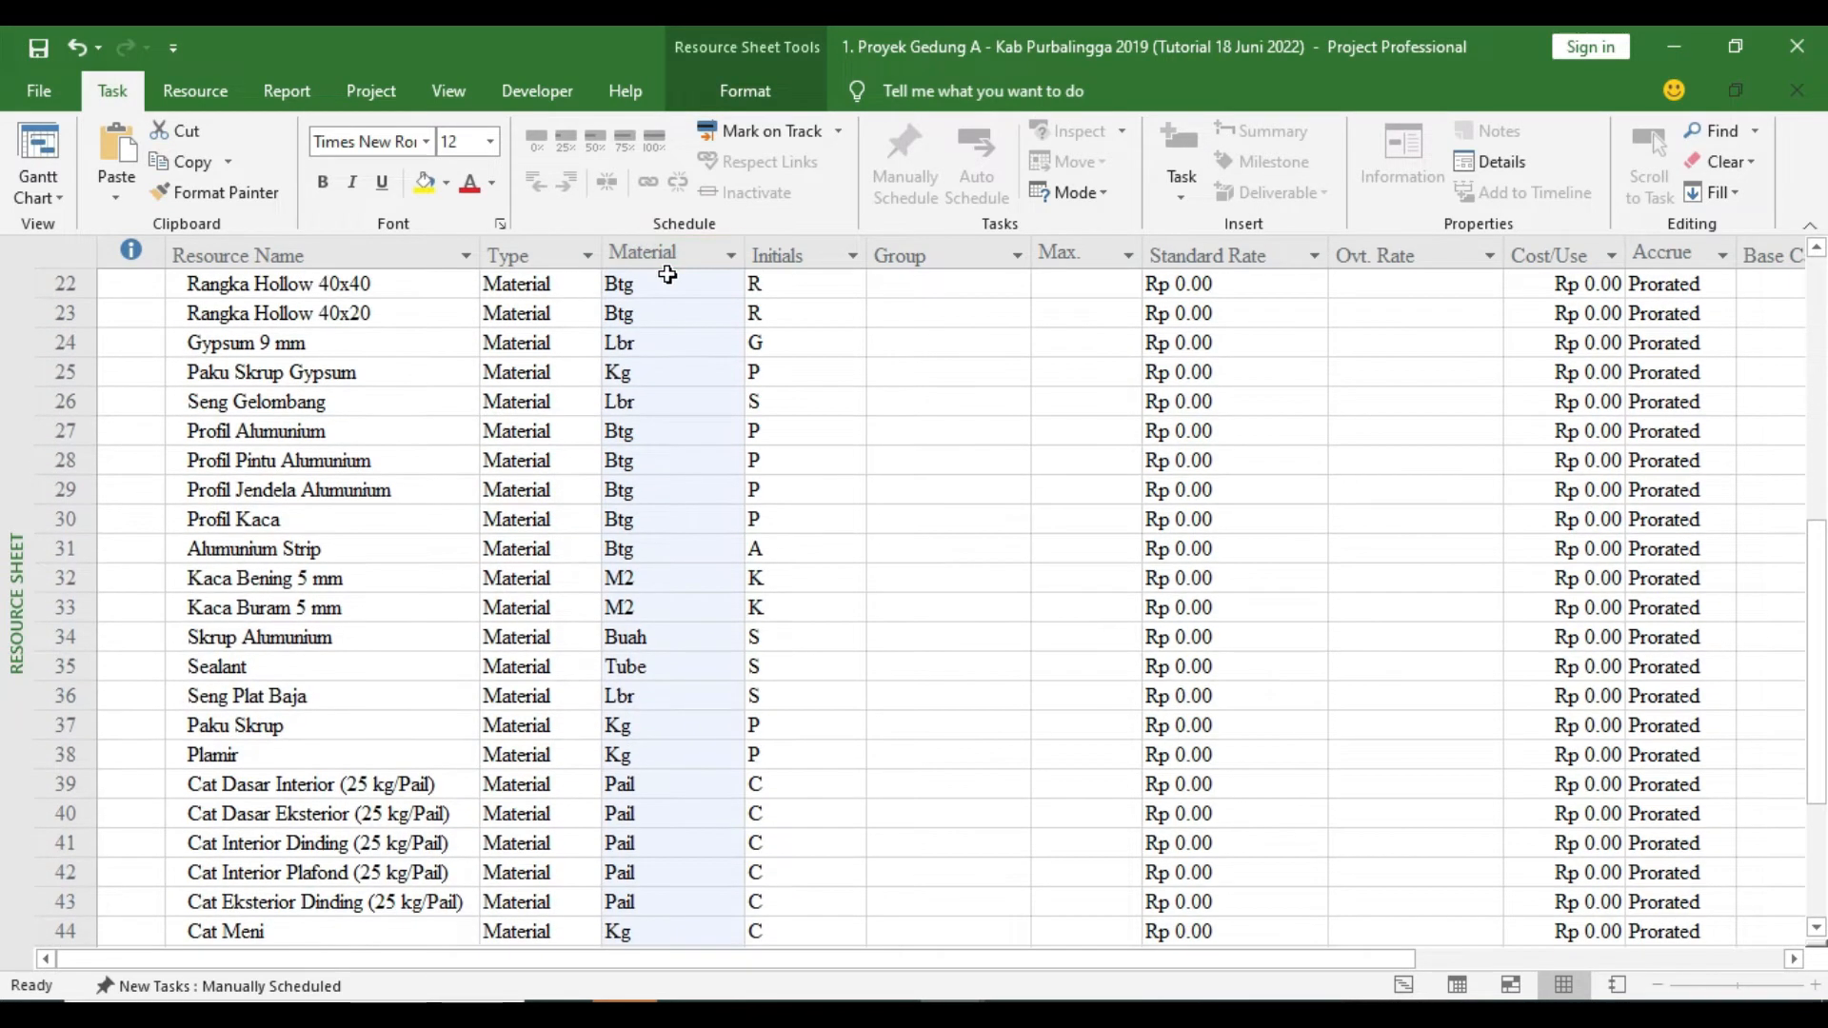
scroll(667, 275, "up", 3)
scroll(661, 304, "up", 3)
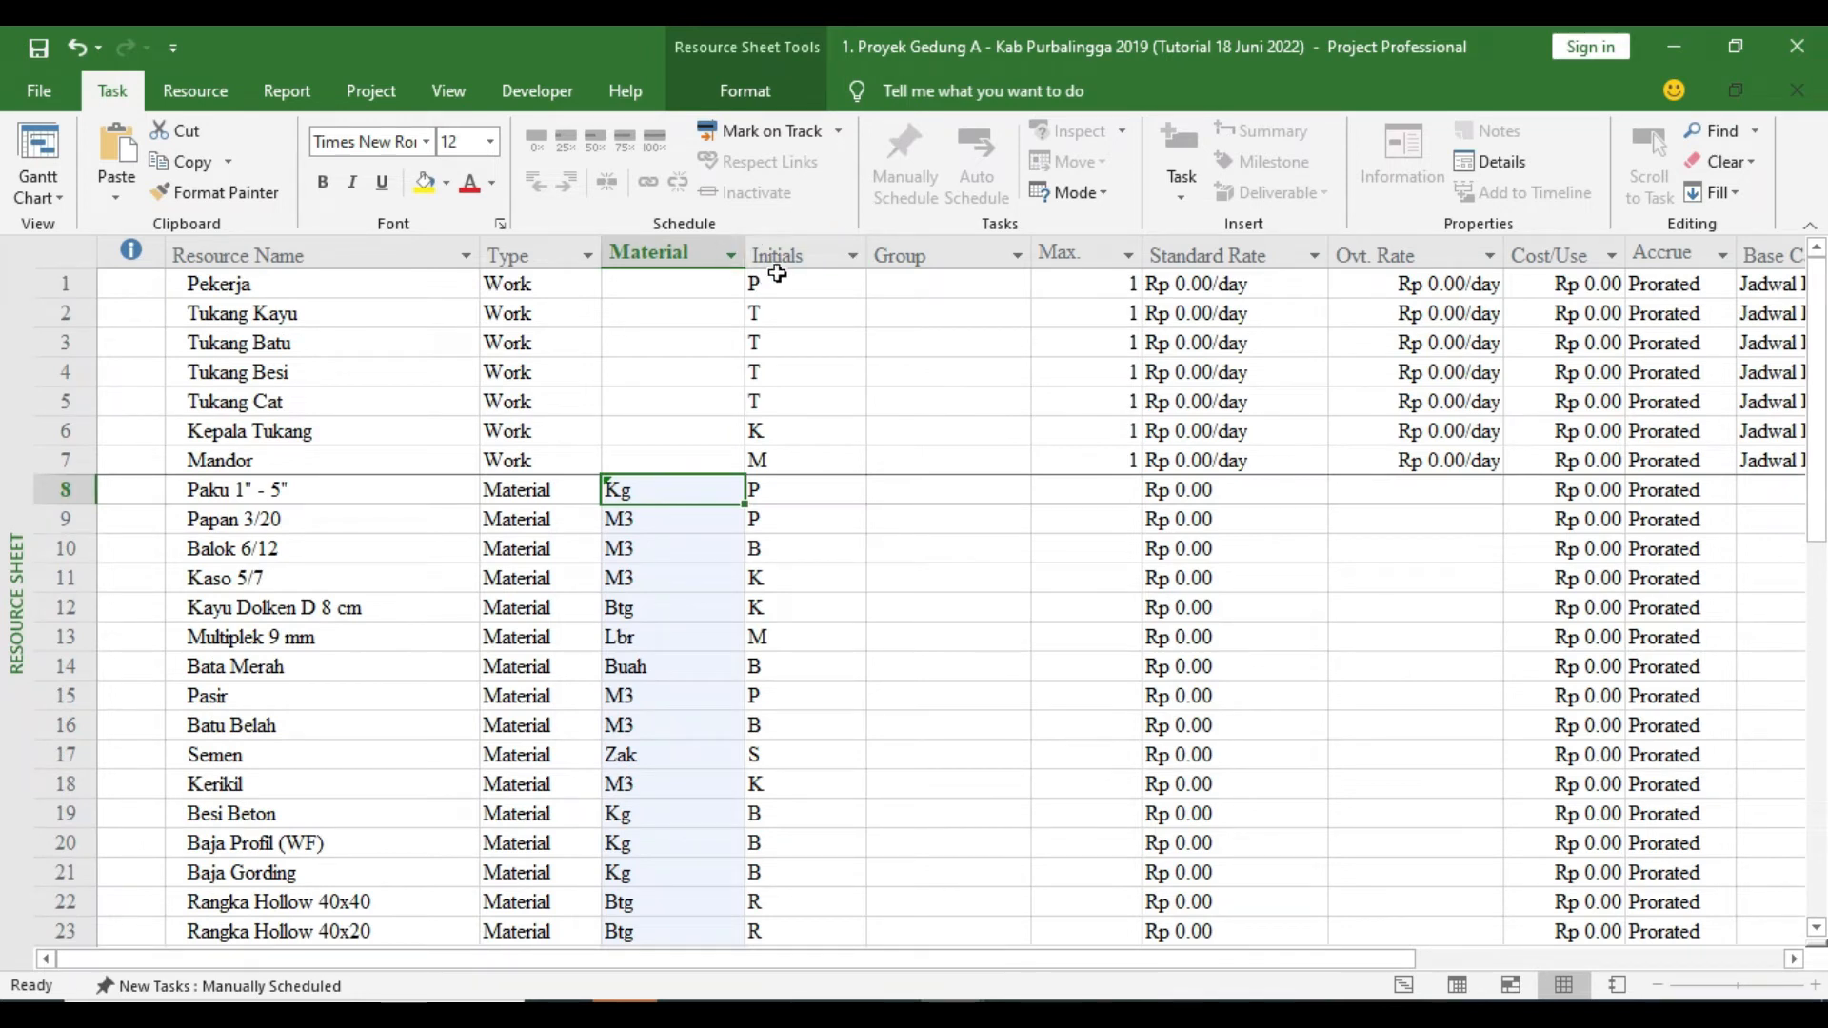
Read the Initials slide in PowerPoint, return to the project and set the initials Prj for Pekerja, TK for Tukang Kayu and TB for Tukang Batu
left_click(1155, 1013)
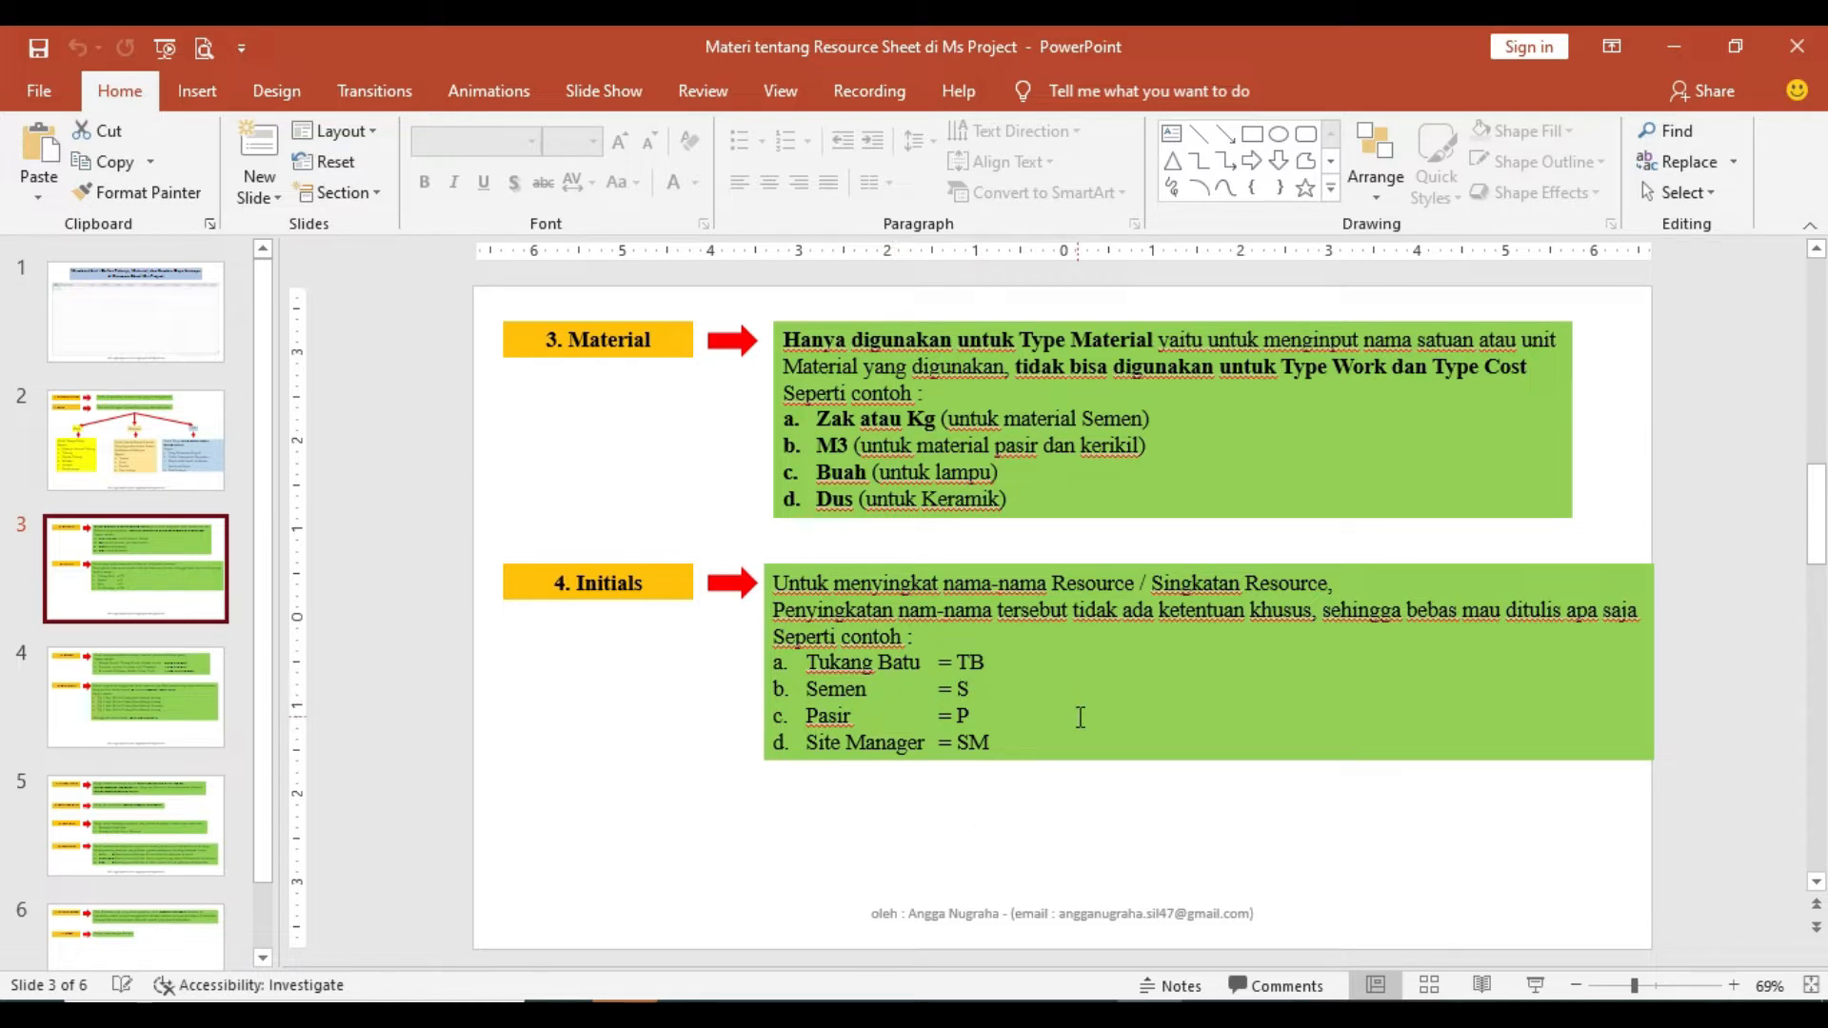
left_click(904, 957)
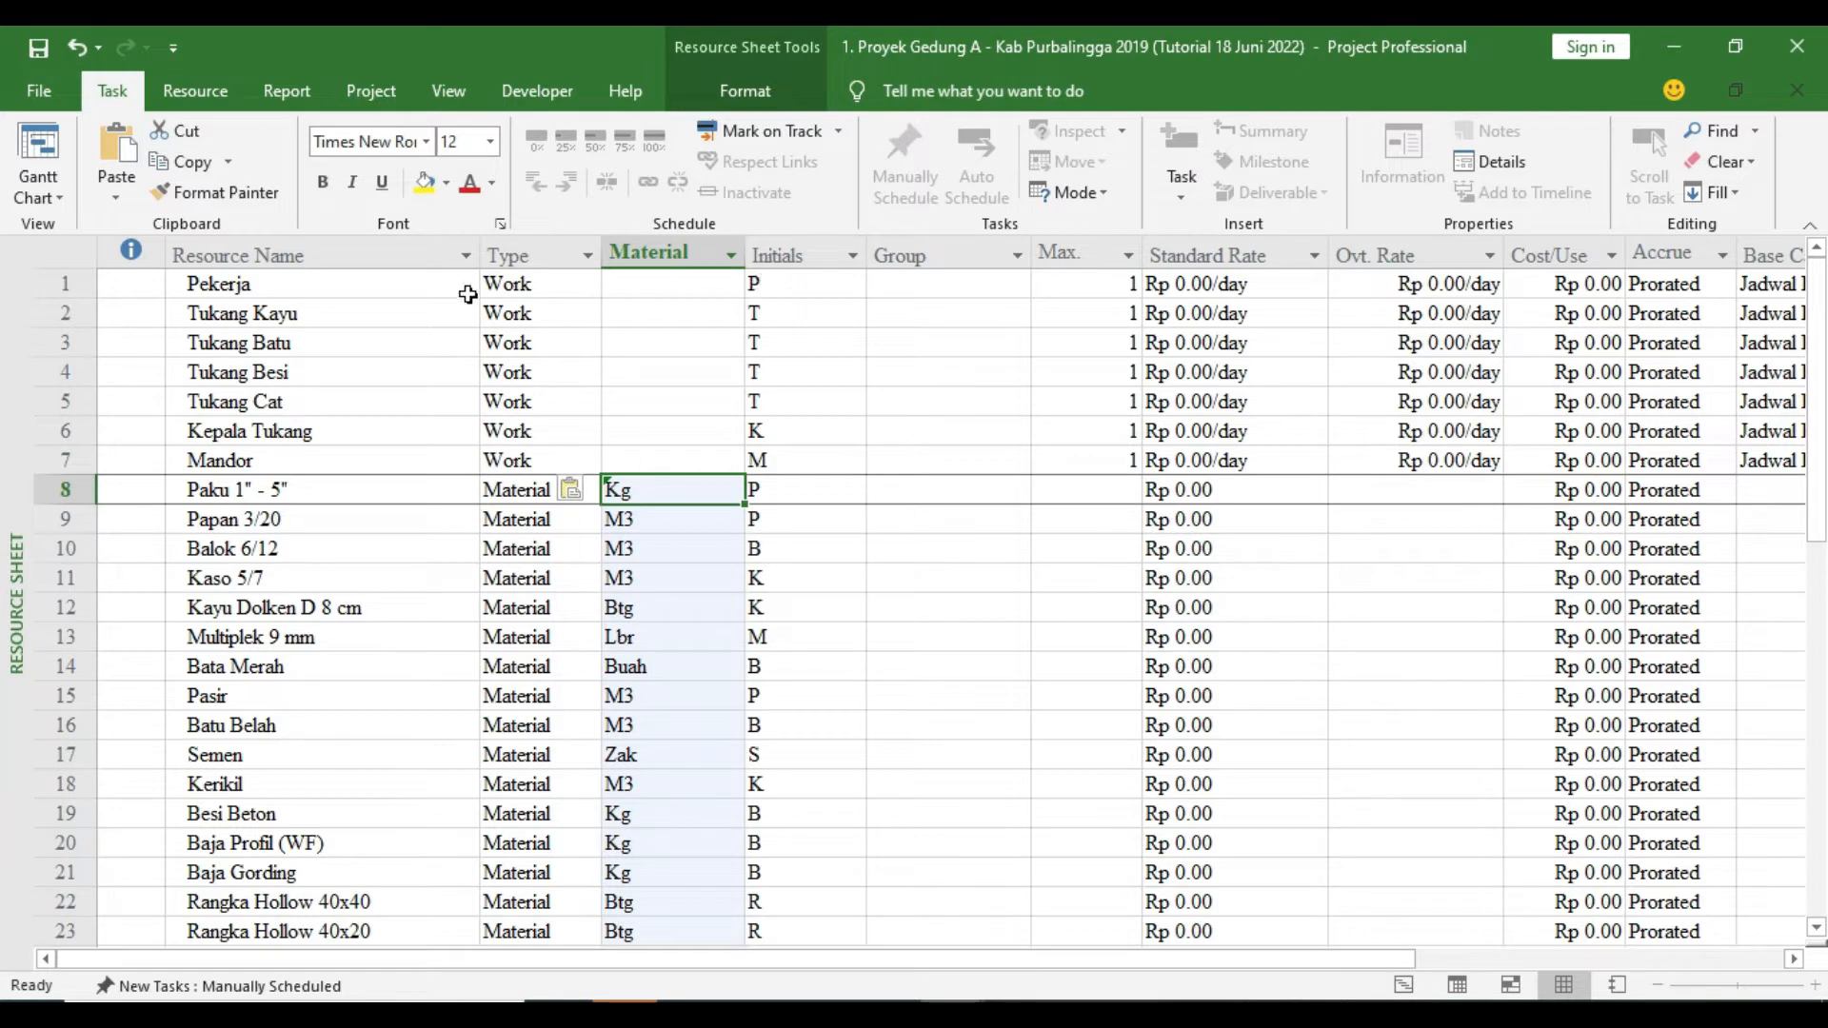
left_click(789, 287)
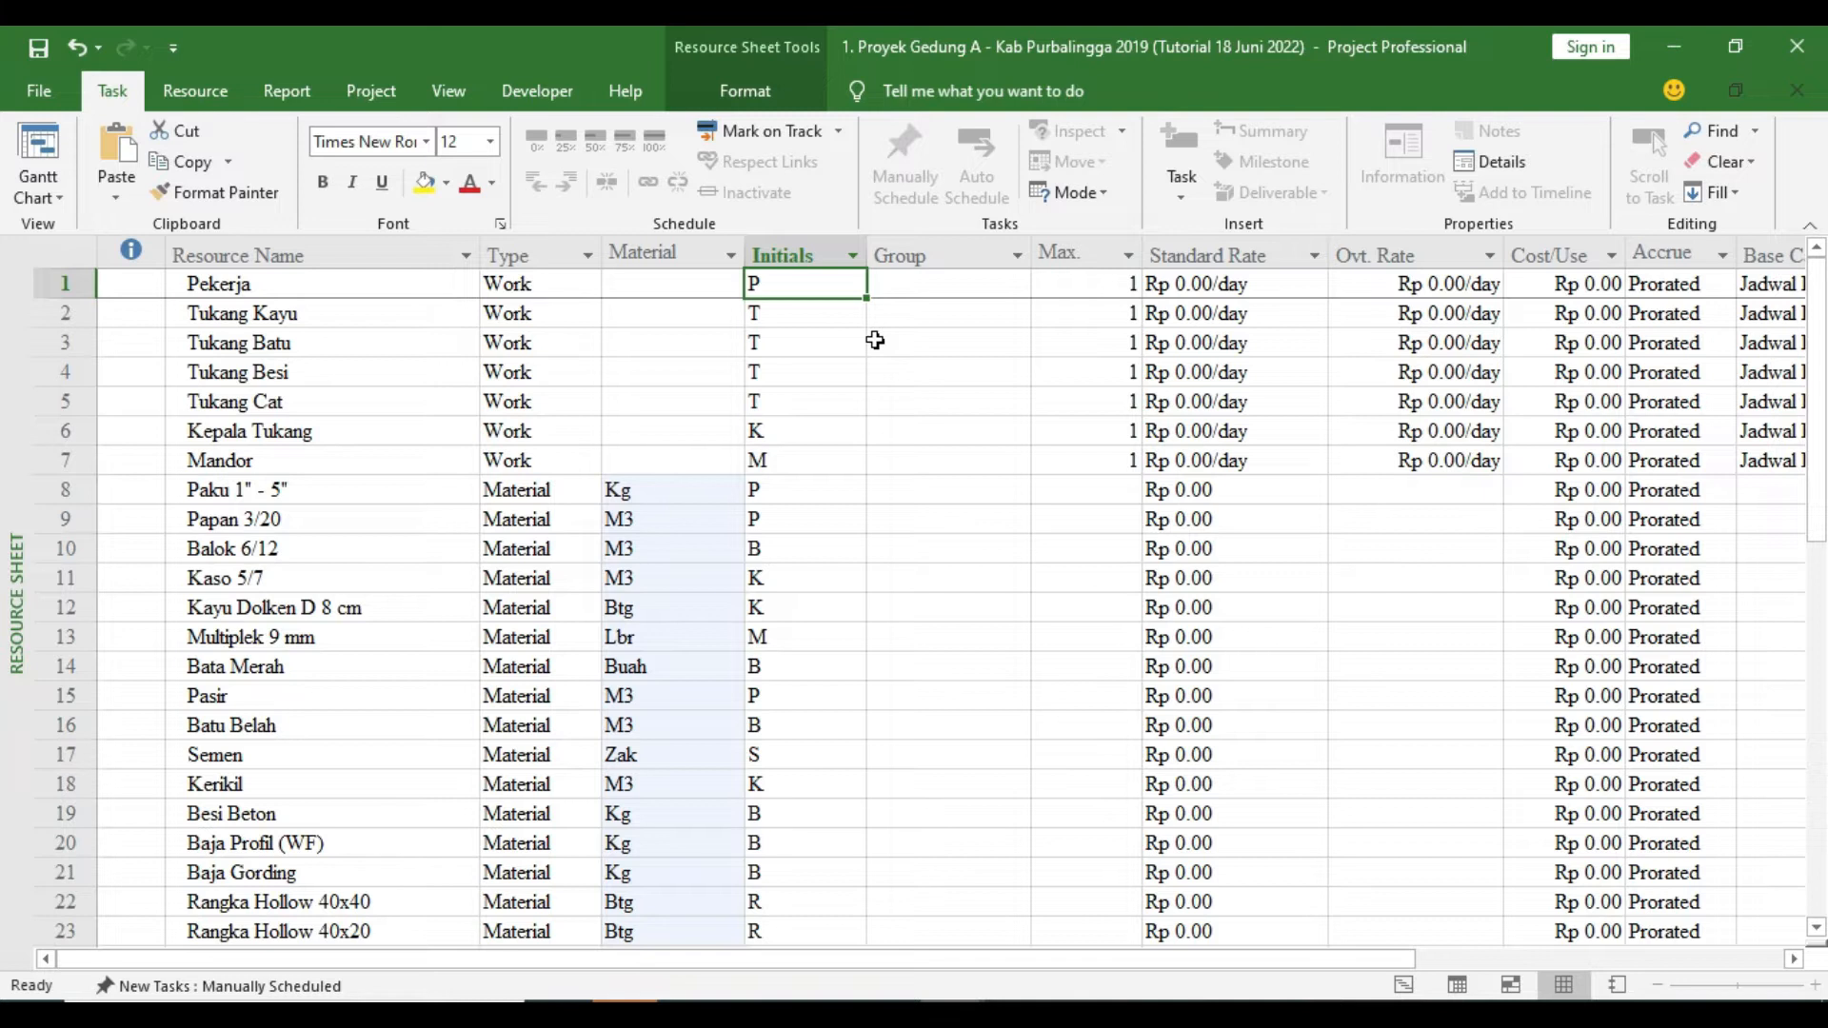
type("P")
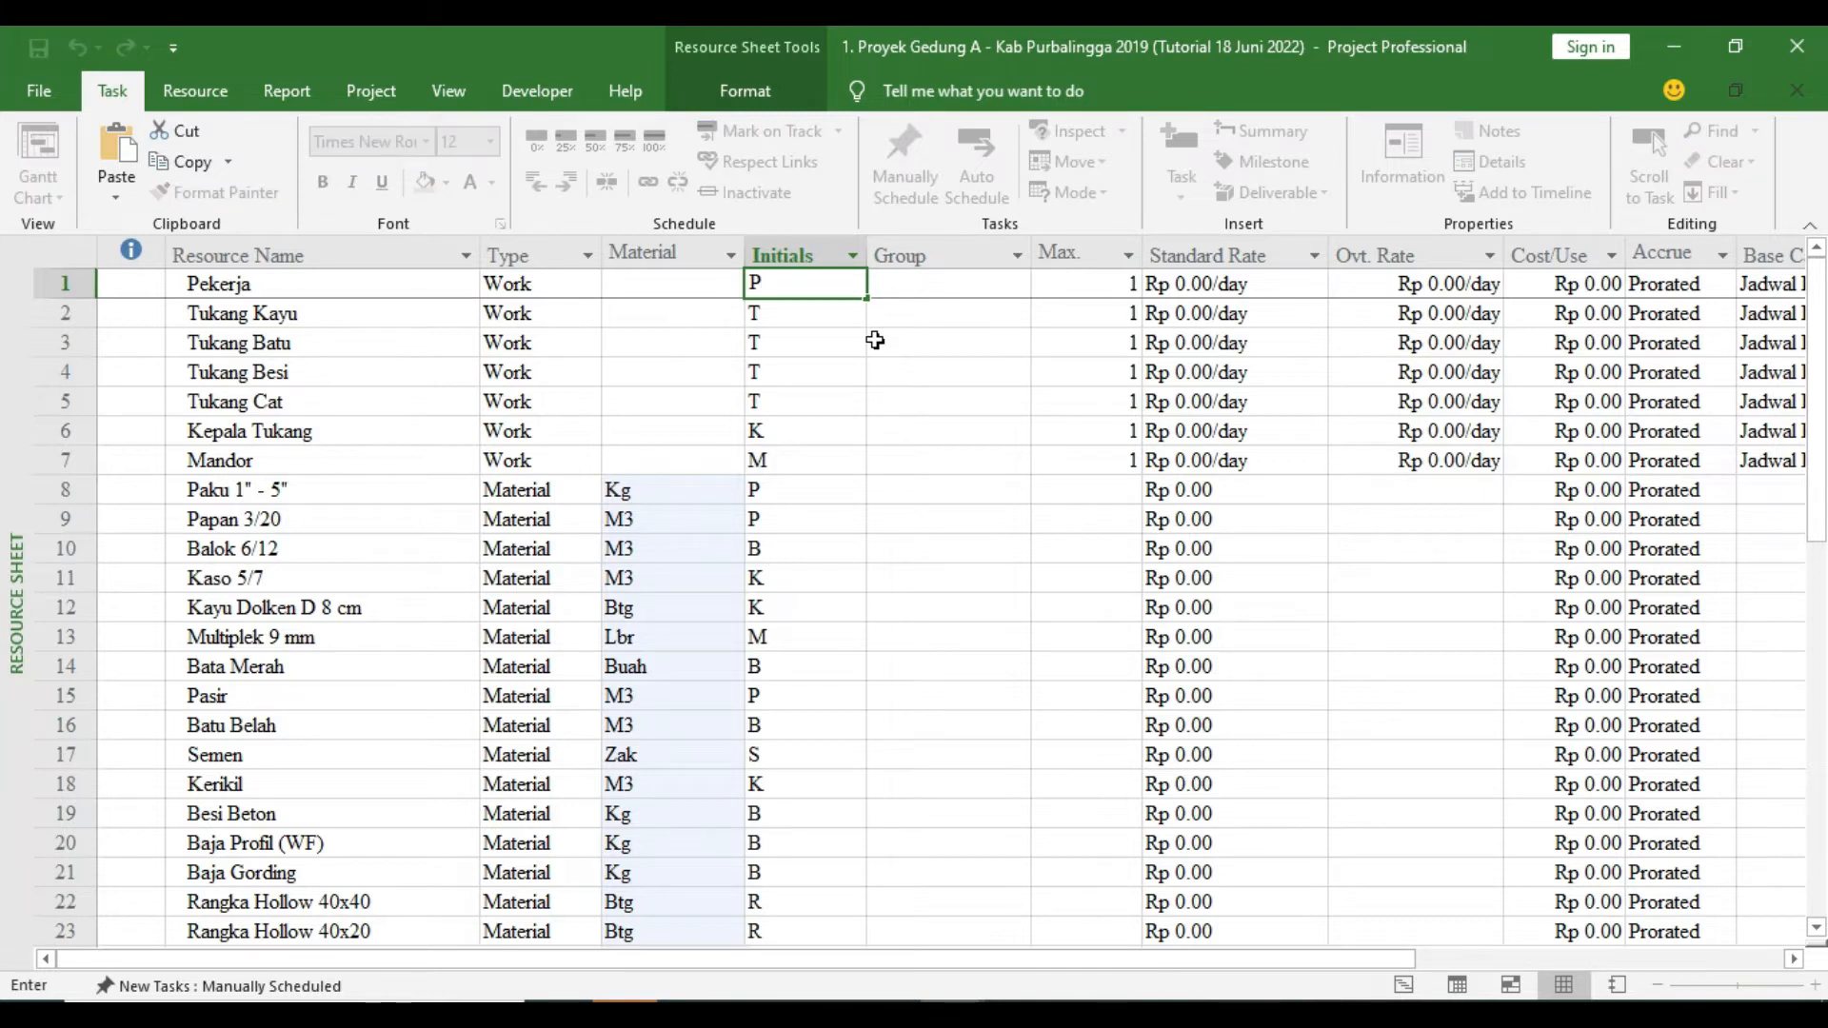
type("rj")
key("Return")
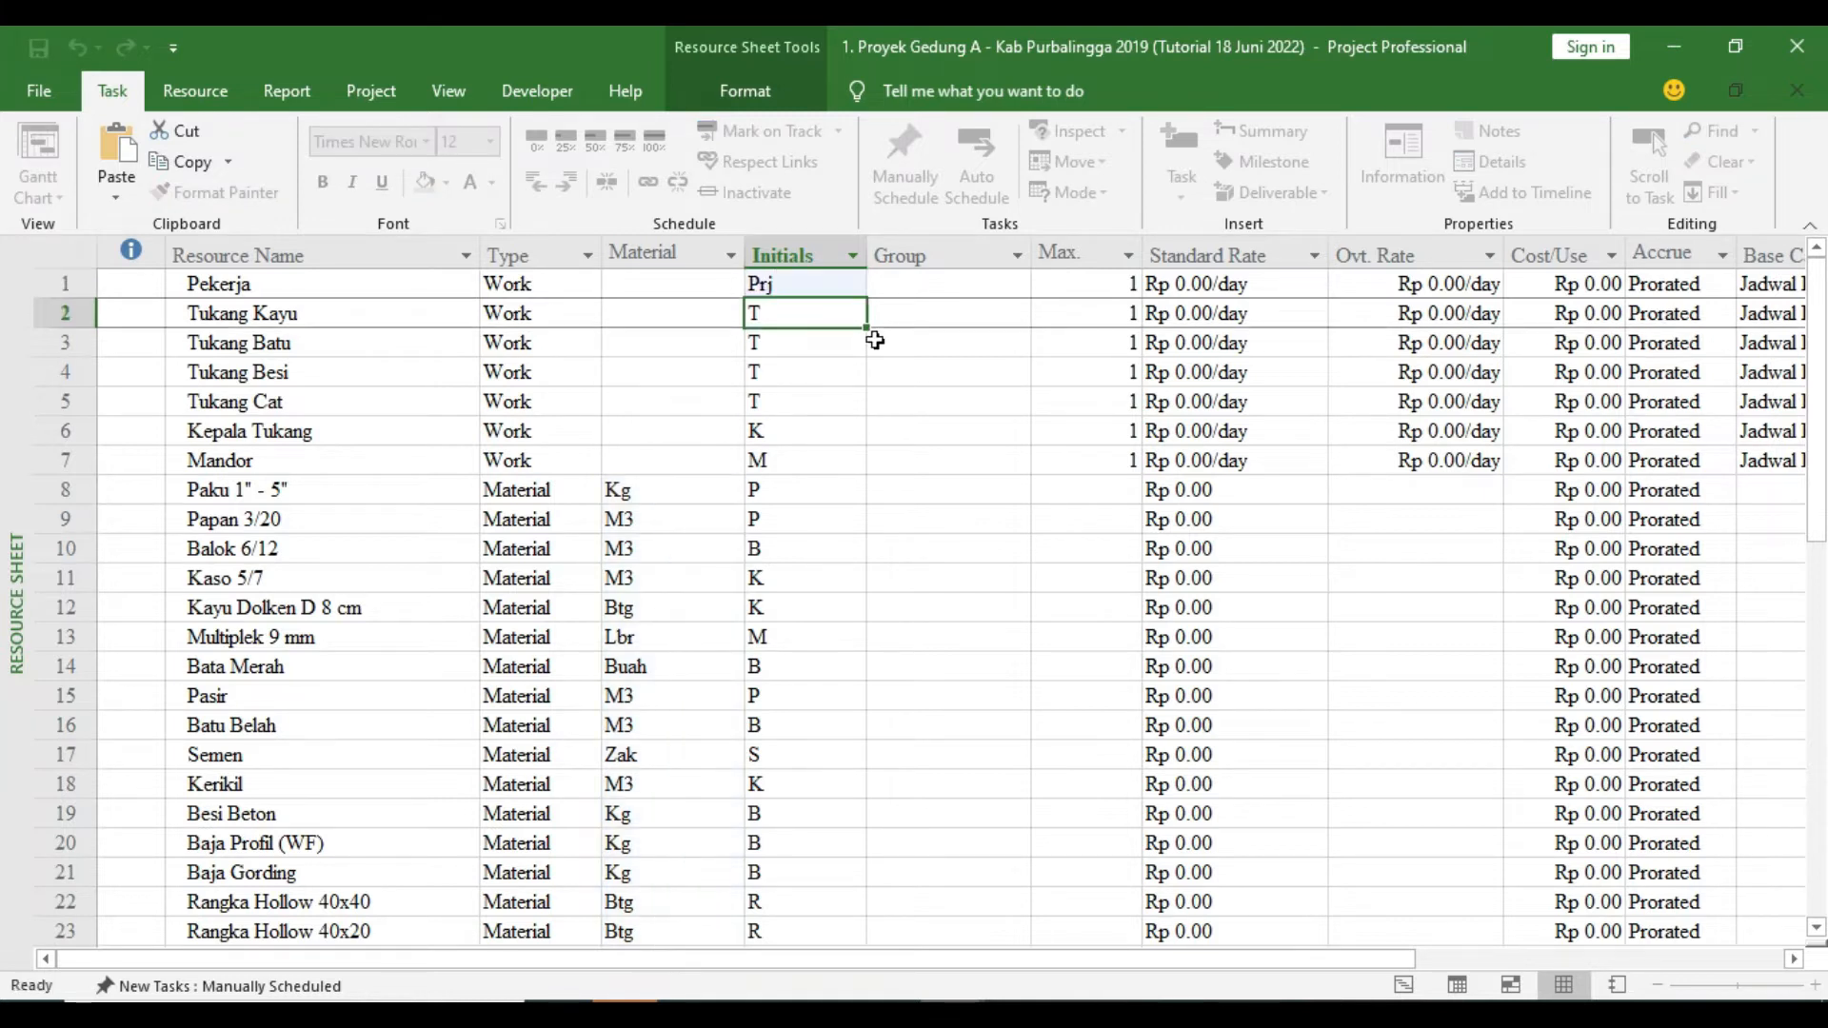
type("TK")
key("Return")
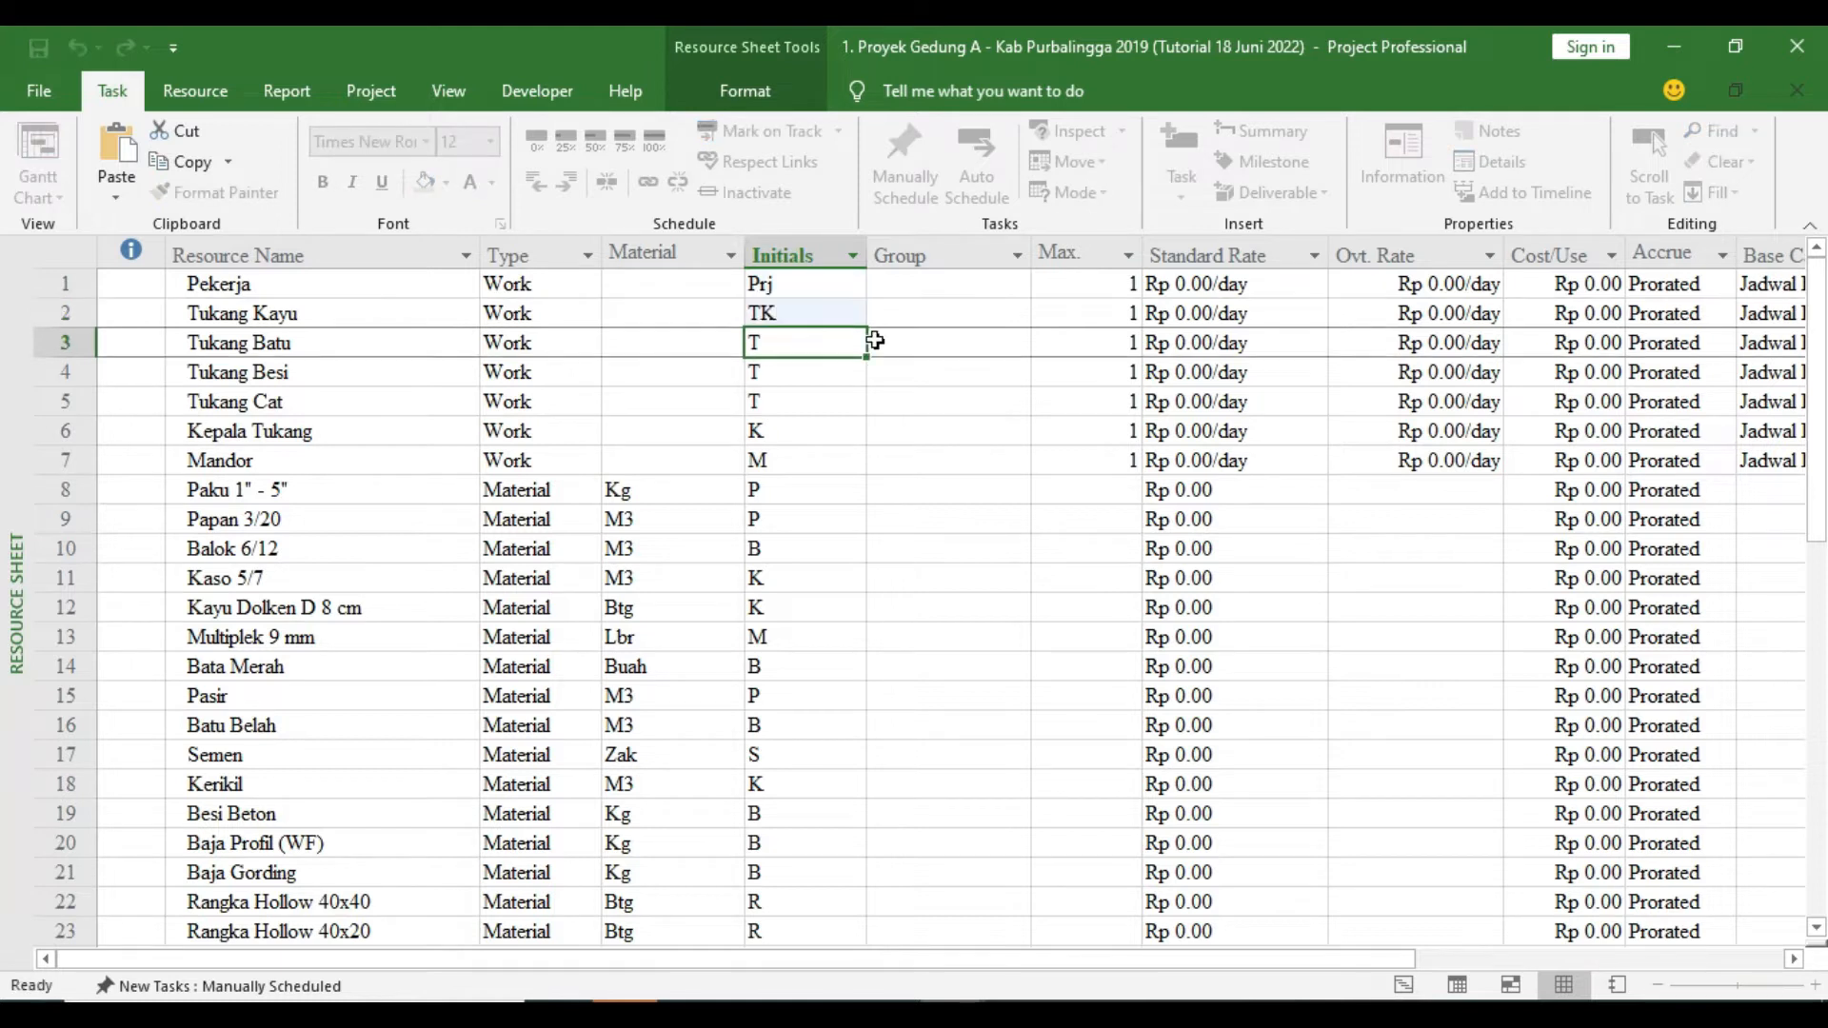
type("TB")
key("Return")
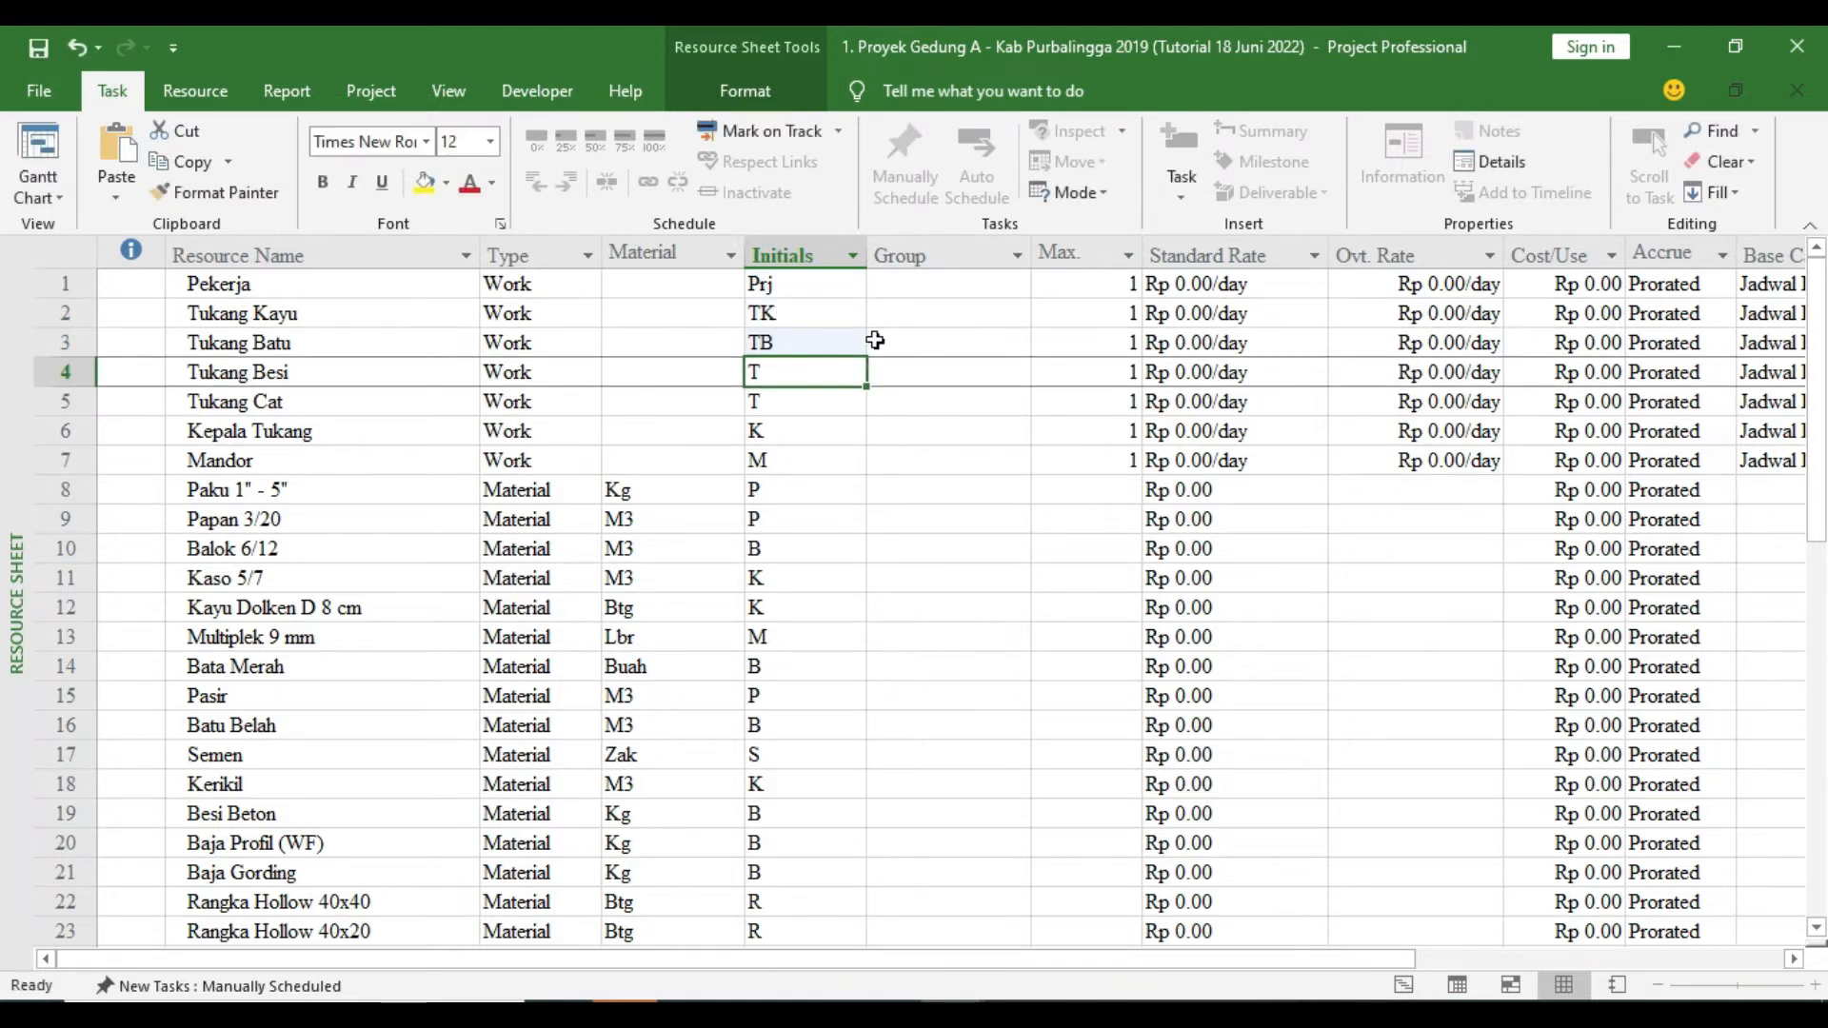
Clear the Initials column for all resources from Pekerja down to Profit
scroll(767, 600, "down", 7)
scroll(771, 610, "down", 6)
scroll(771, 609, "up", 13)
left_click(800, 285)
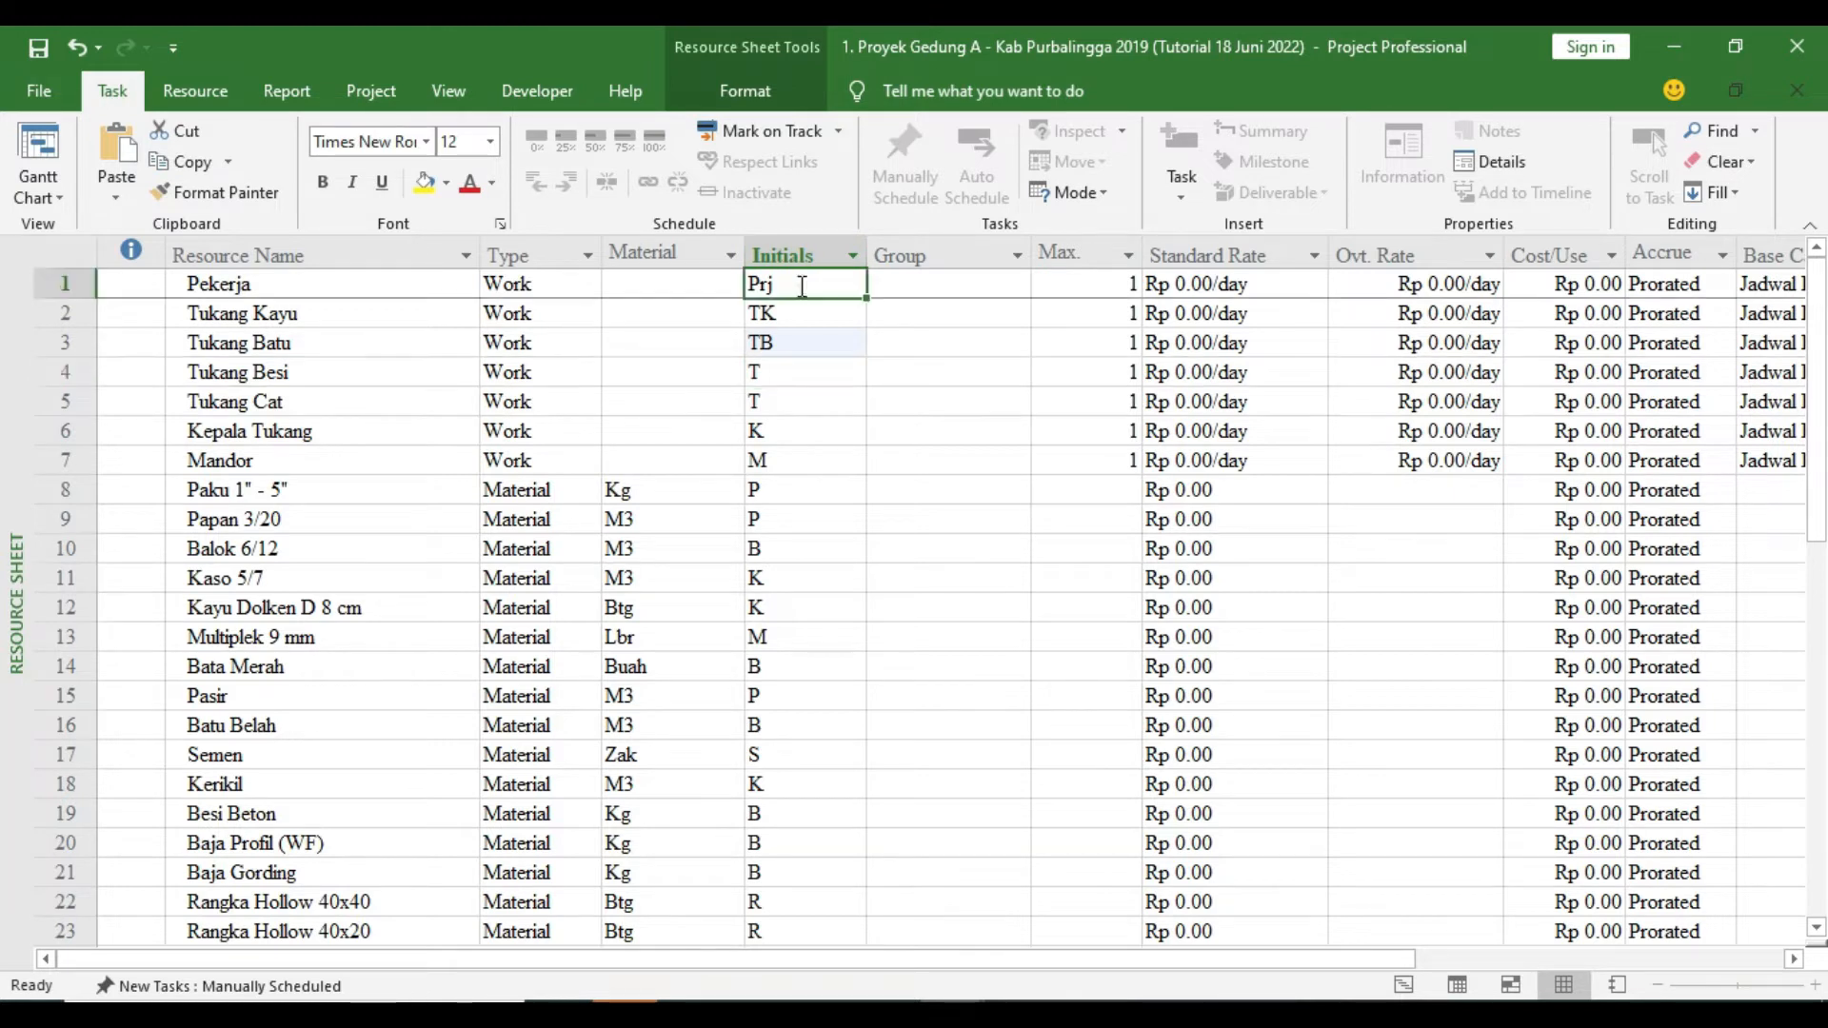
key("shift+Down")
key("shift+Down")
key("shift+Down")
key("shift+Down")
key("shift+Down")
key("shift+Down")
key("shift+Down")
key("shift+Down")
key("shift+Down")
key("shift+Down")
key("shift+Down")
key("shift+Down")
key("shift+Down")
key("shift+Down")
key("shift+Down")
key("shift+Down")
key("shift+Down")
key("shift+Down")
key("shift+Down")
key("shift+Down")
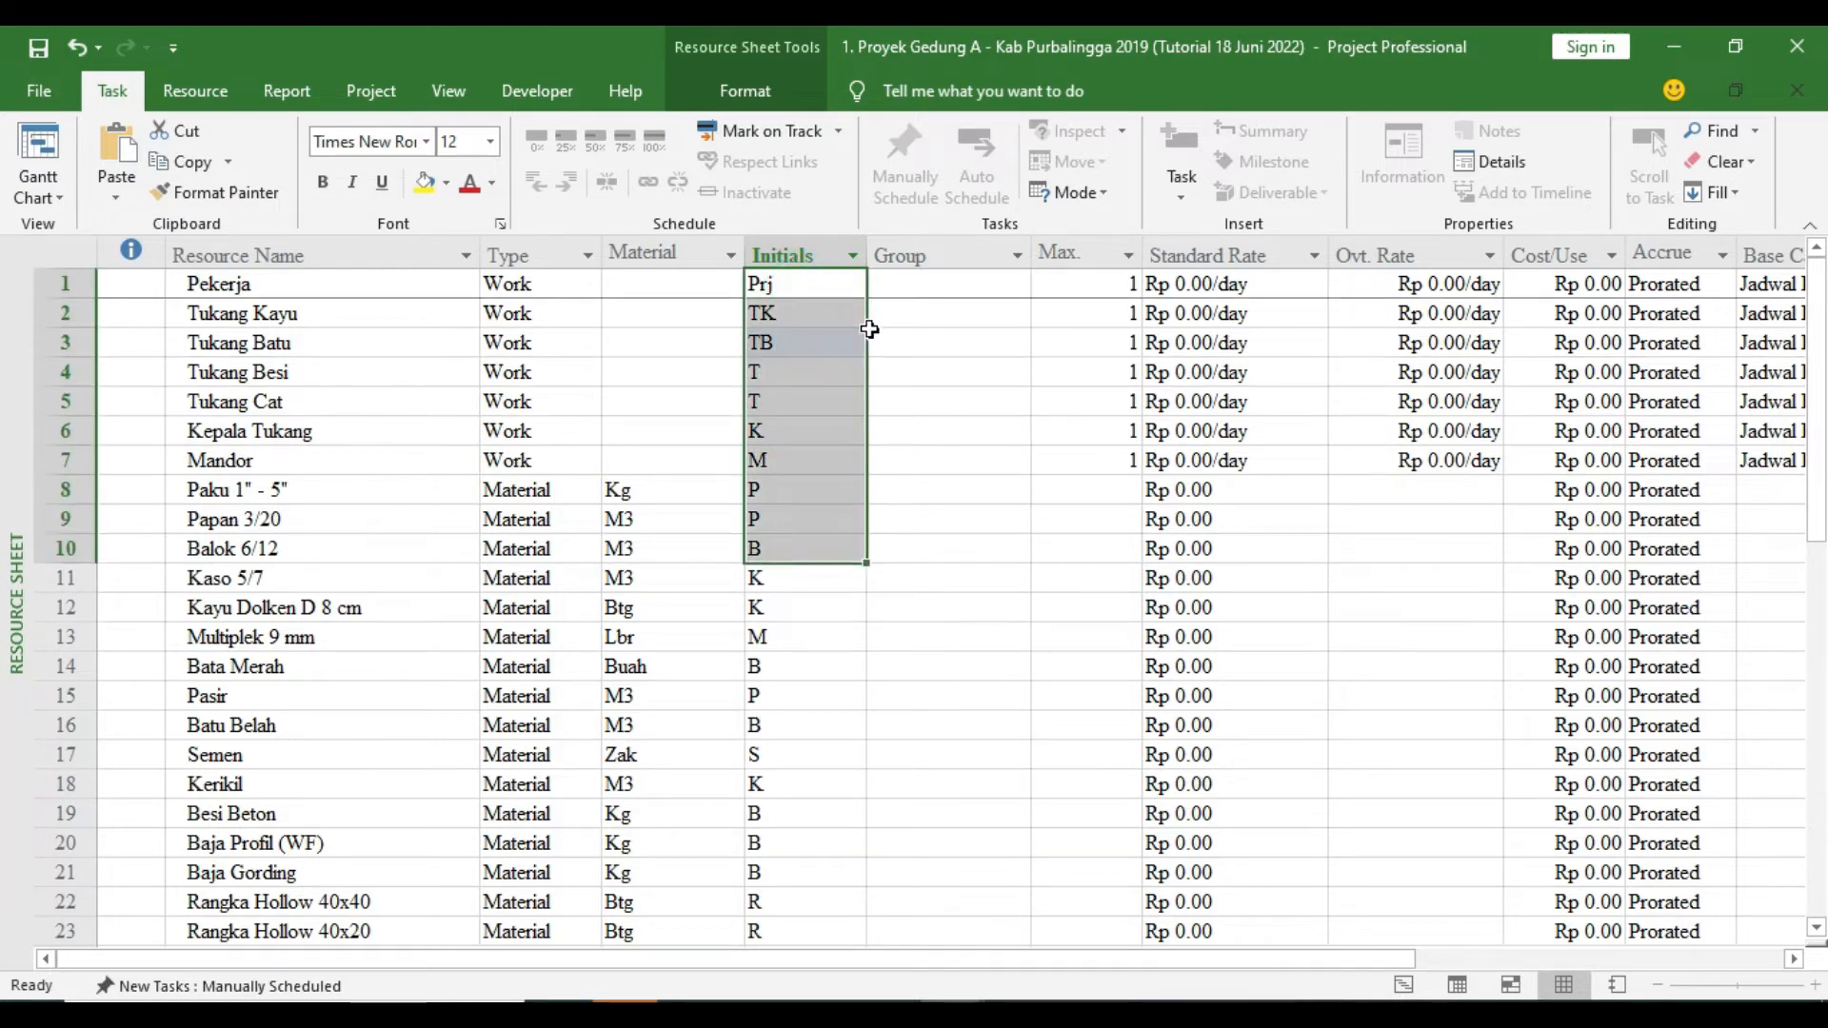
key("shift+Down")
key("shift+Down")
key("shift+Down")
key("shift+Down")
key("shift+Down")
key("shift+Down")
key("shift+Down")
key("shift+Down")
key("shift+Down")
key("shift+Down")
key("shift+Down")
key("shift+Down")
key("shift+Down")
key("shift+Down")
key("shift+Down")
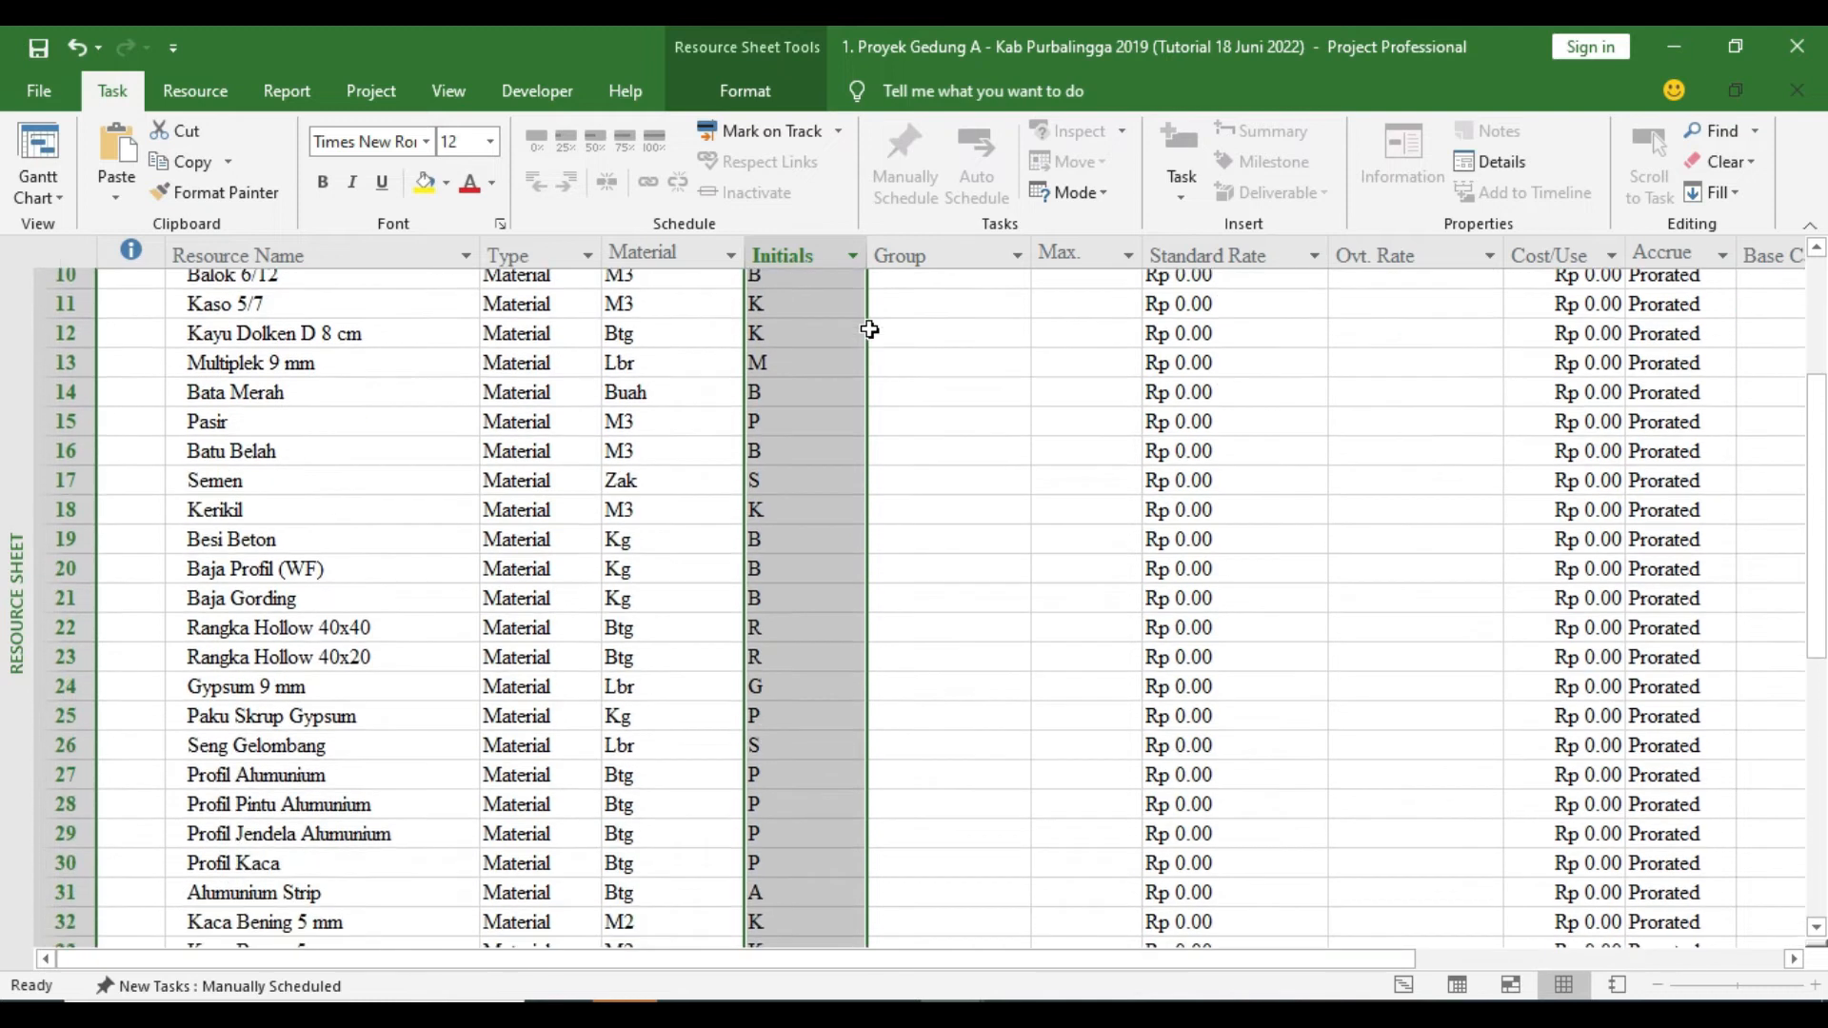
key("shift+Down")
key("shift+Down")
key("shift+Down")
key("shift+Down")
key("shift+Down")
key("shift+Down")
key("shift+Down")
key("shift+Down")
key("shift+Down")
key("shift+Down")
key("shift+Down")
key("shift+Down")
key("shift+Down")
key("shift+Down")
key("shift+Down")
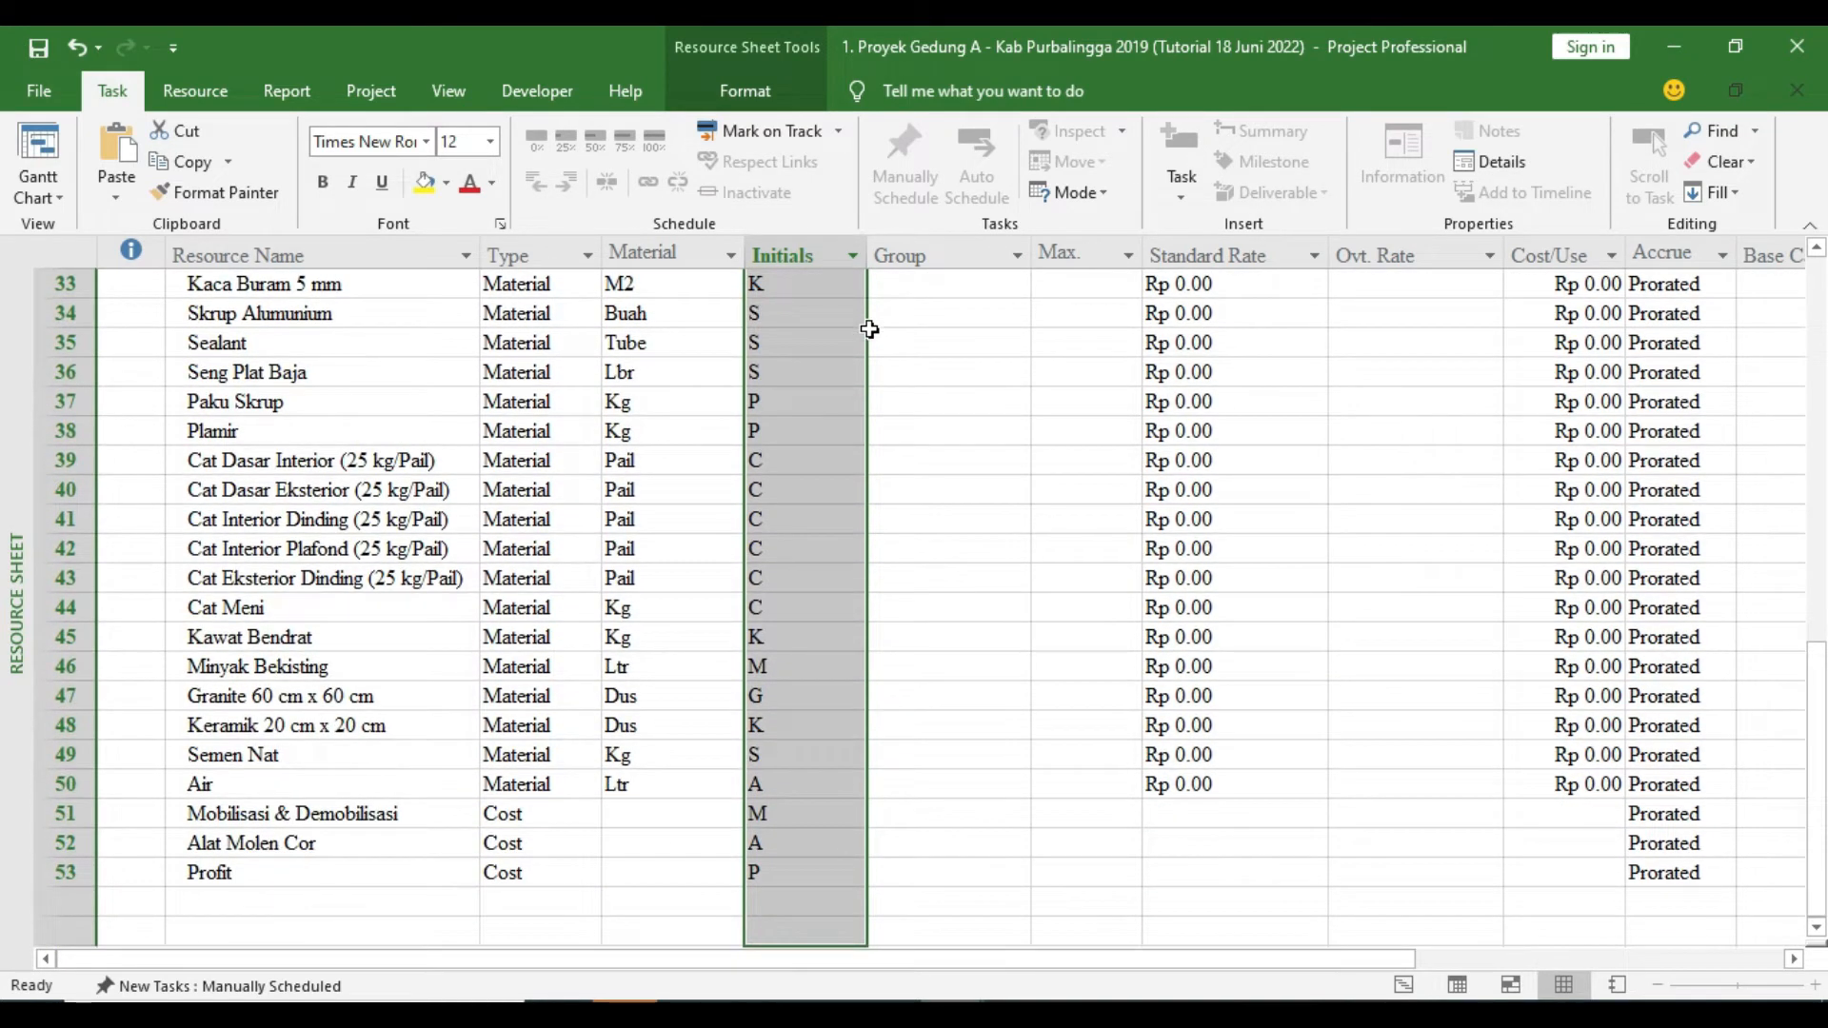
key("Delete")
scroll(829, 448, "up", 4)
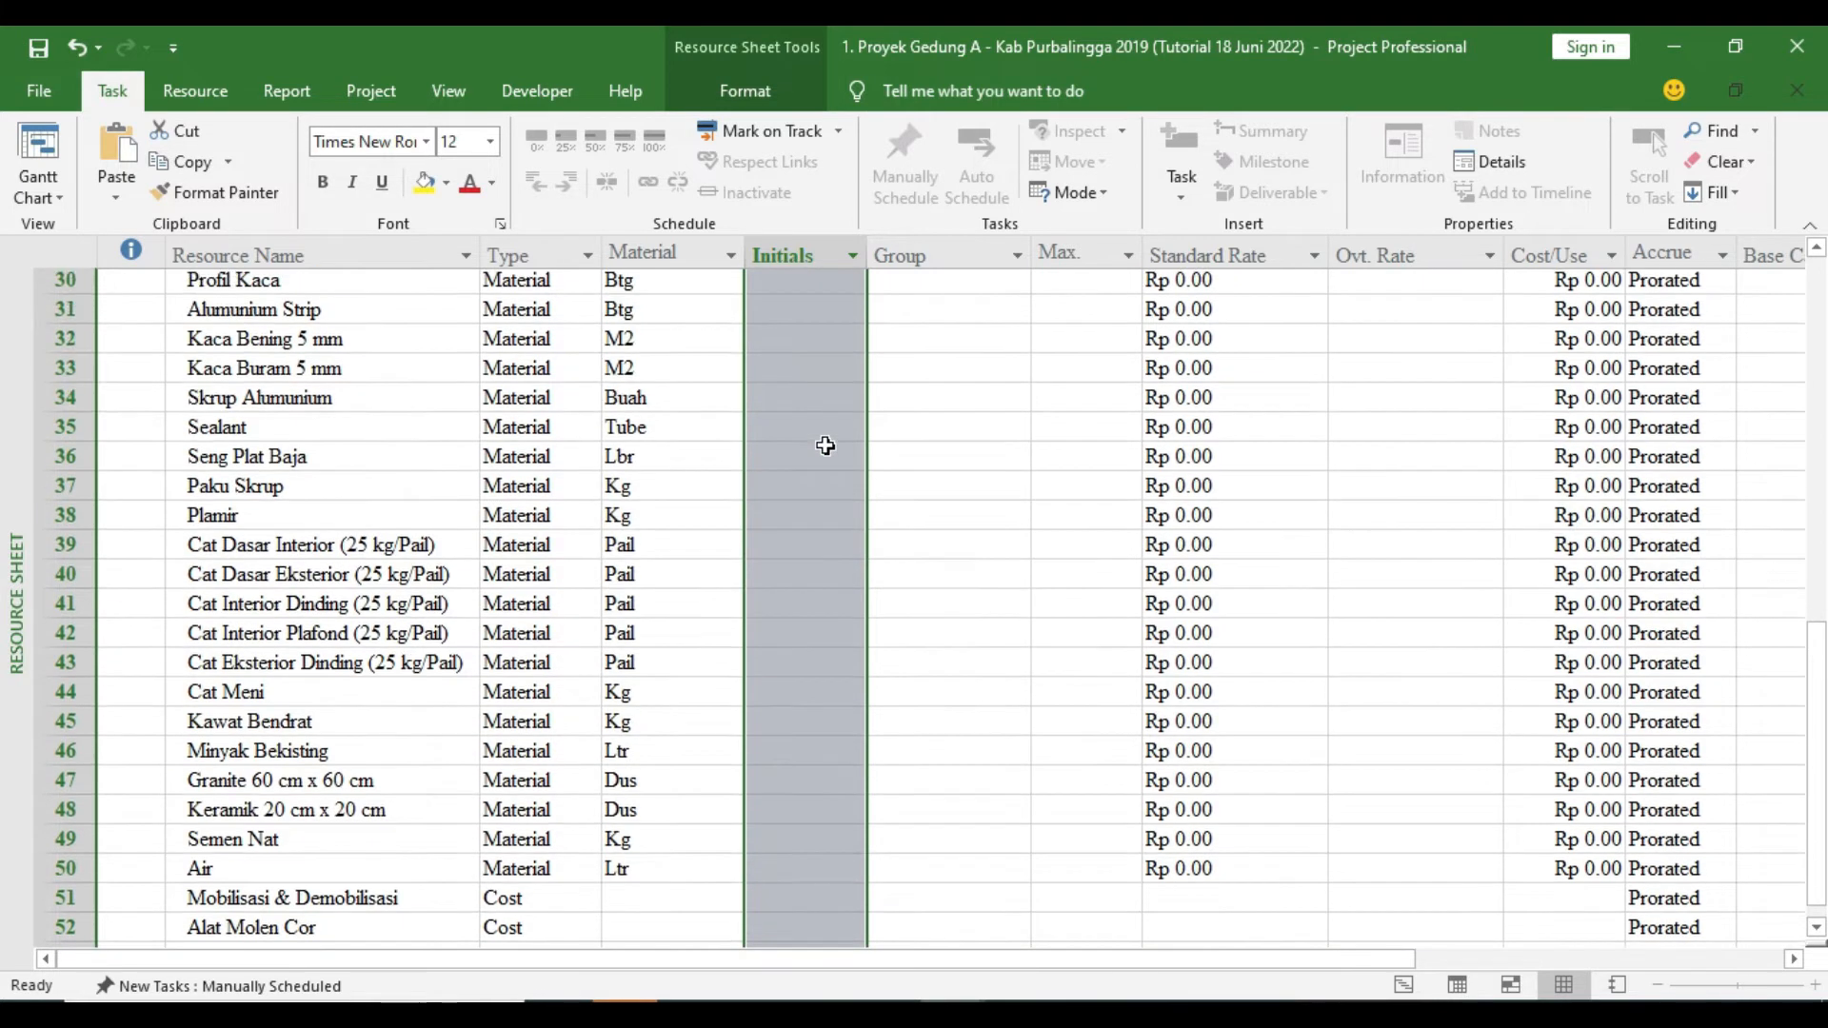
scroll(825, 445, "up", 7)
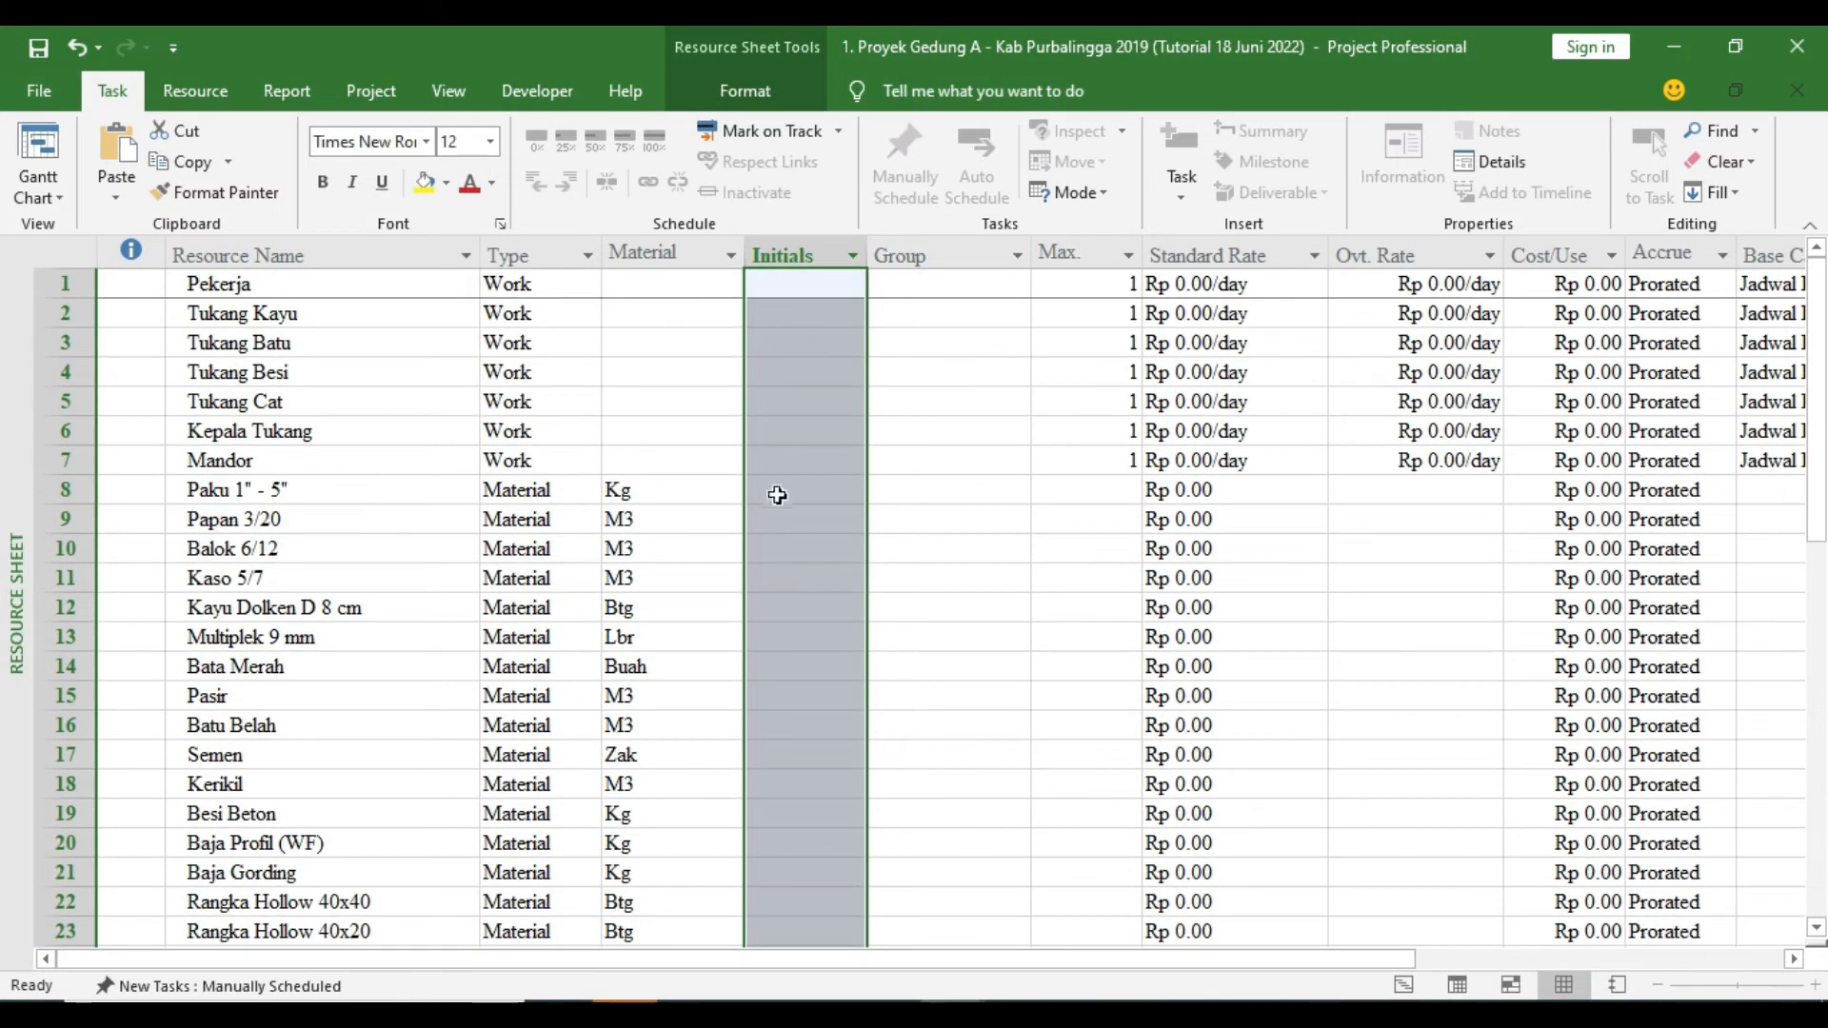
left_click(928, 462)
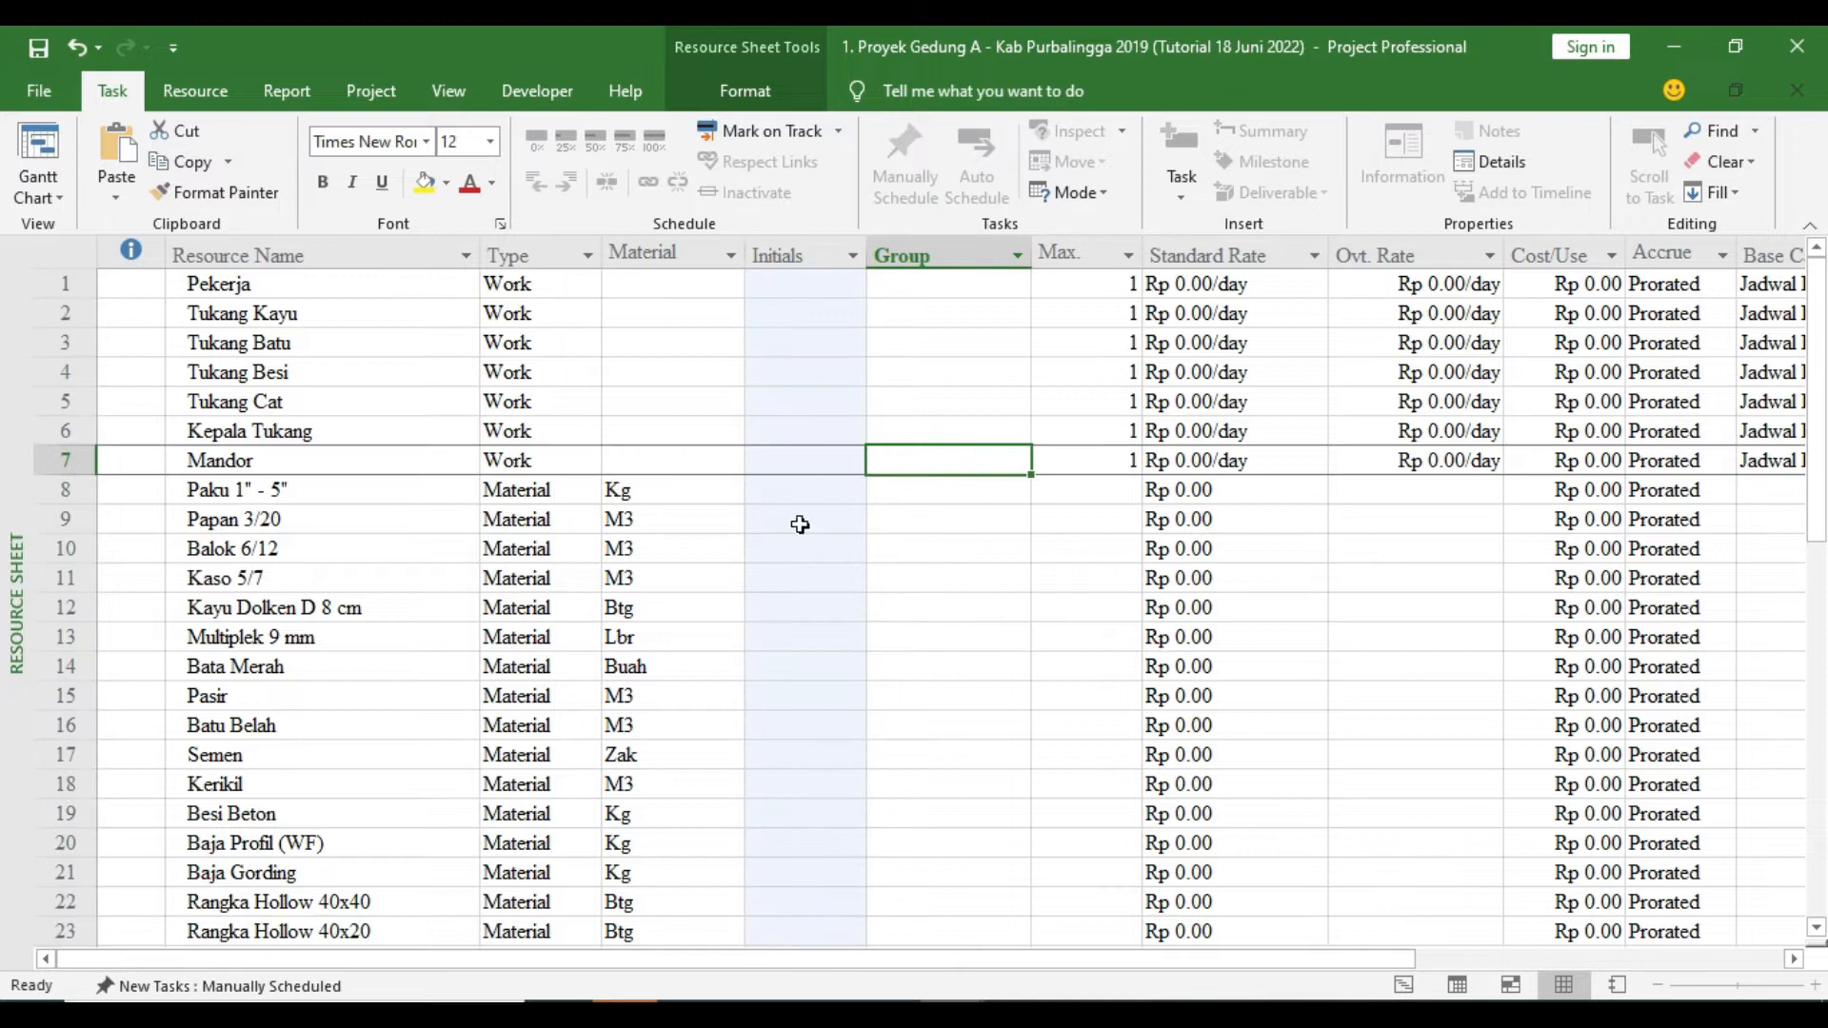
Try the initials Pkr for Pekerja and clear that cell again
left_click(788, 287)
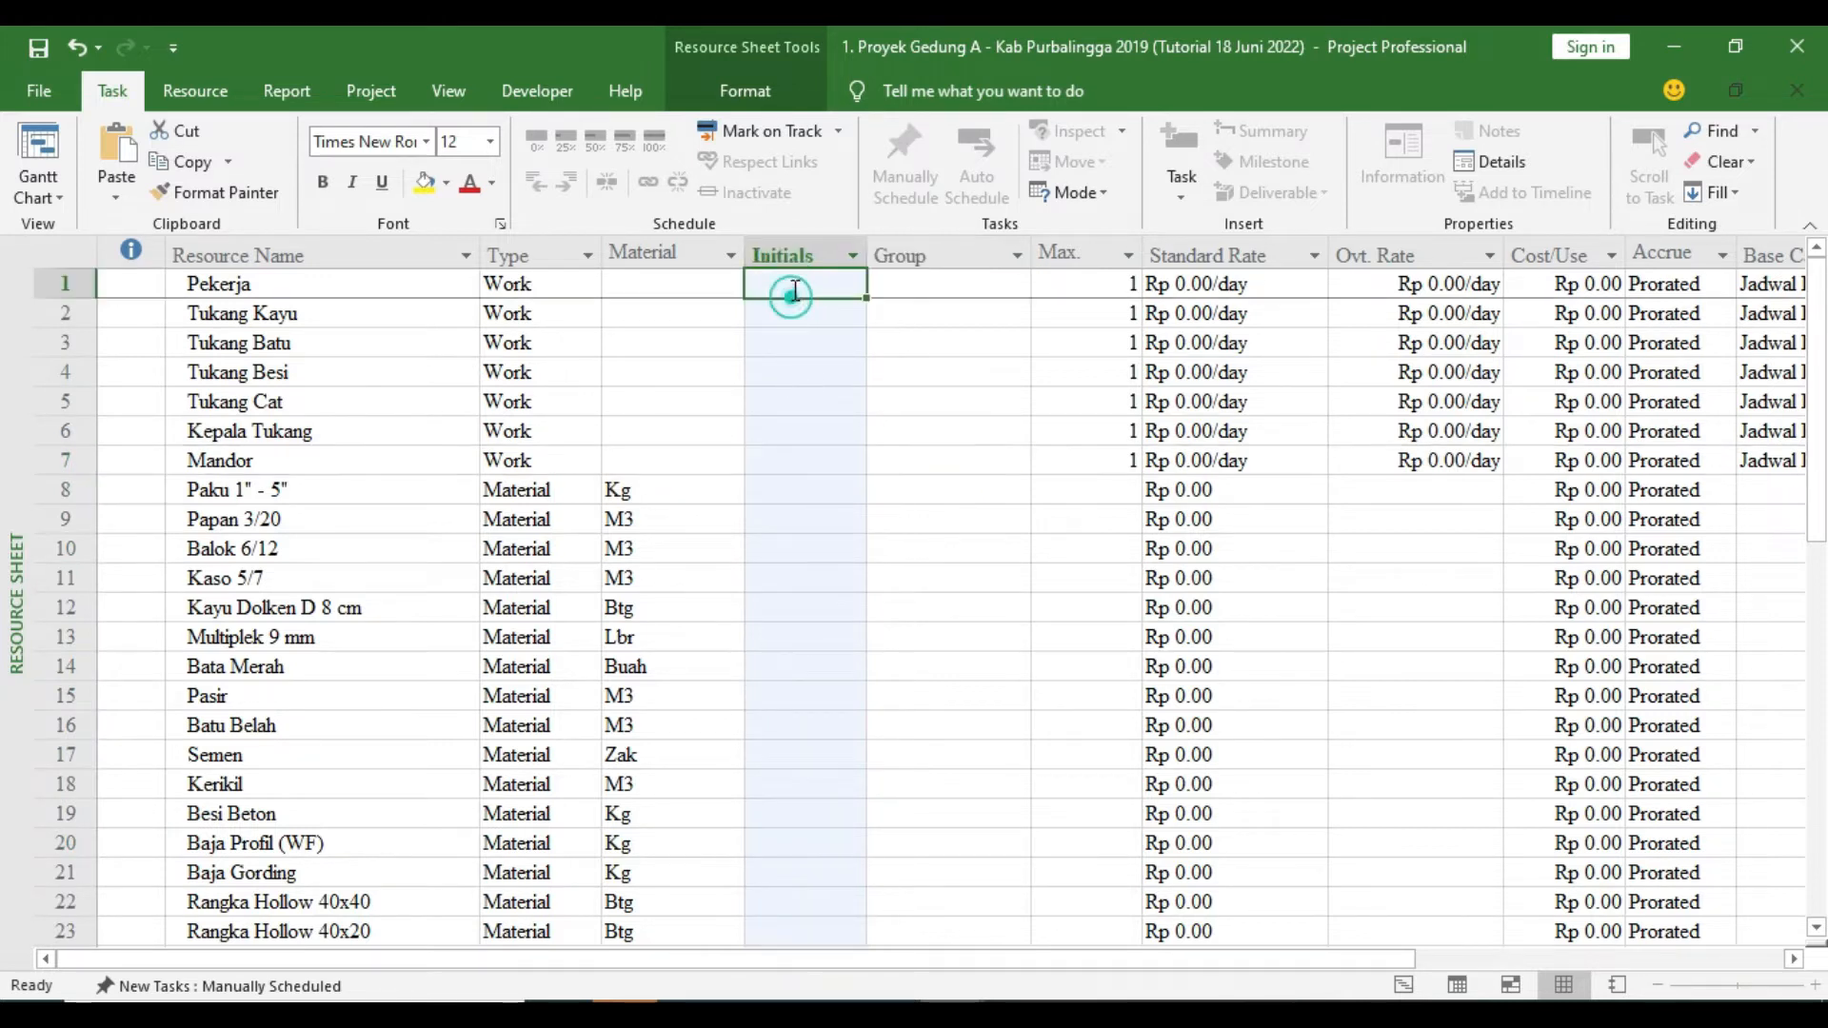
type("Pkr")
key("Return")
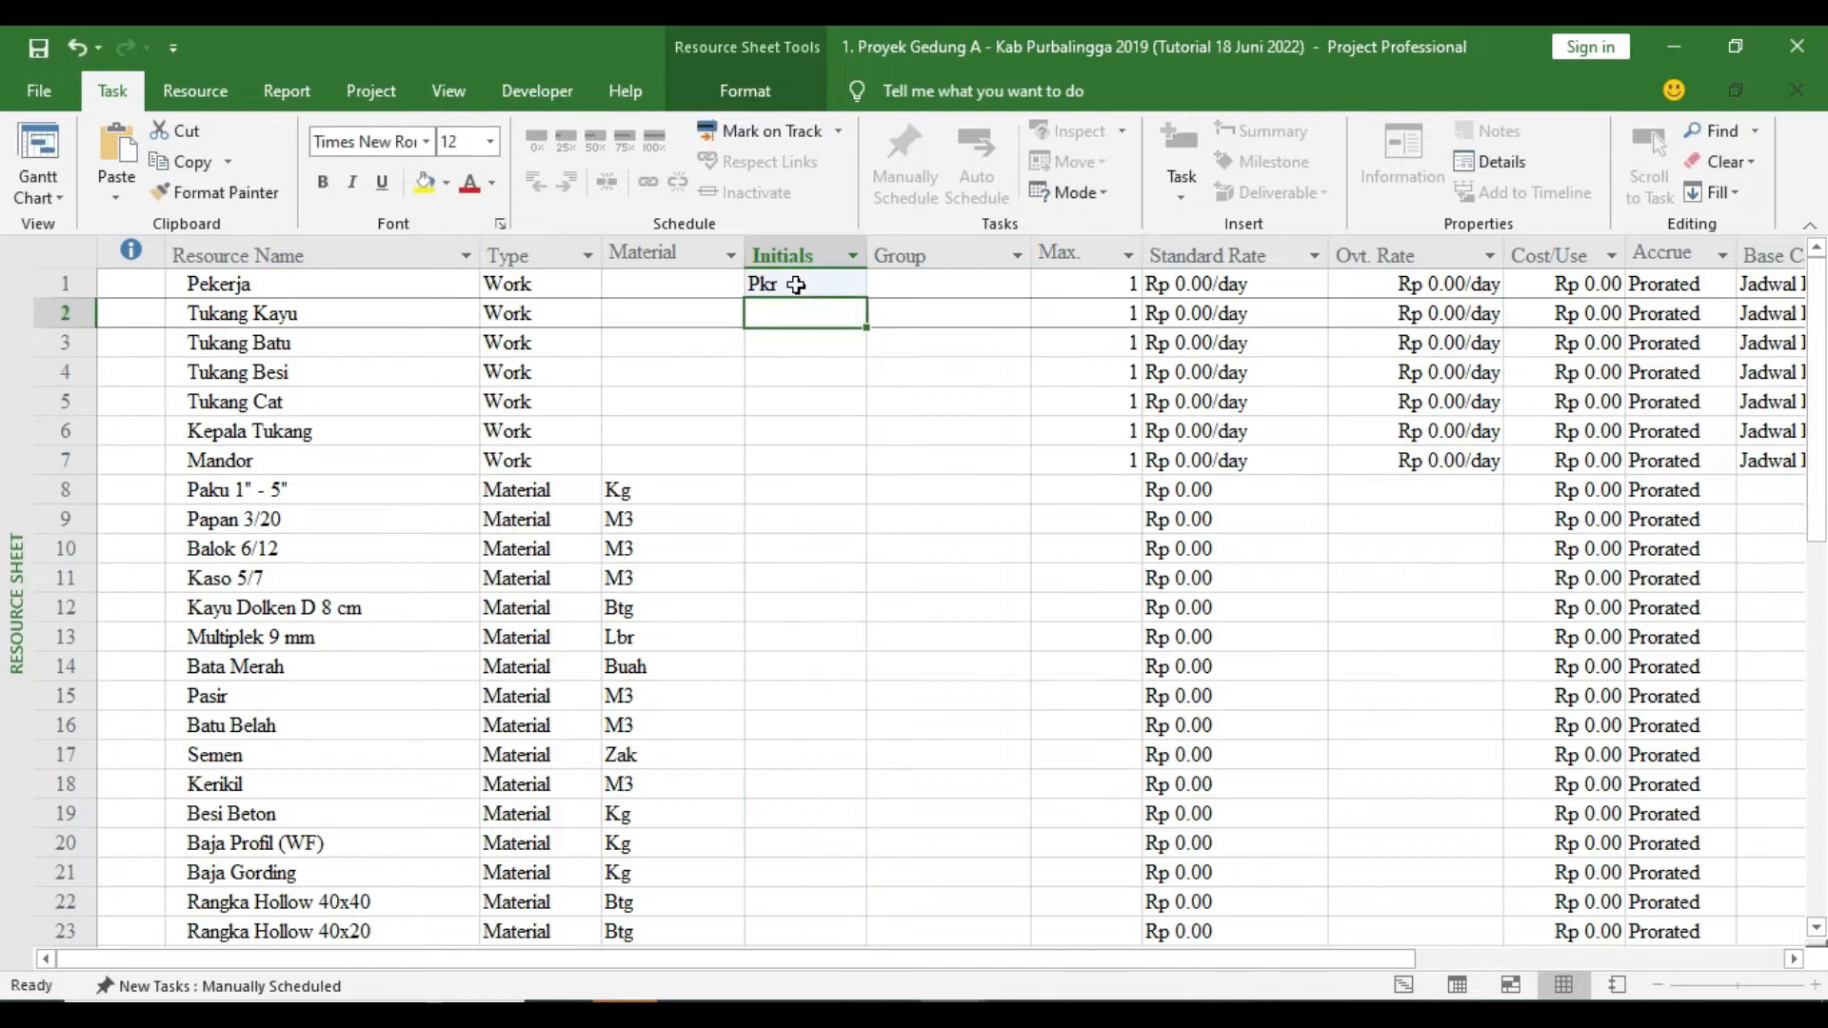
left_click(795, 285)
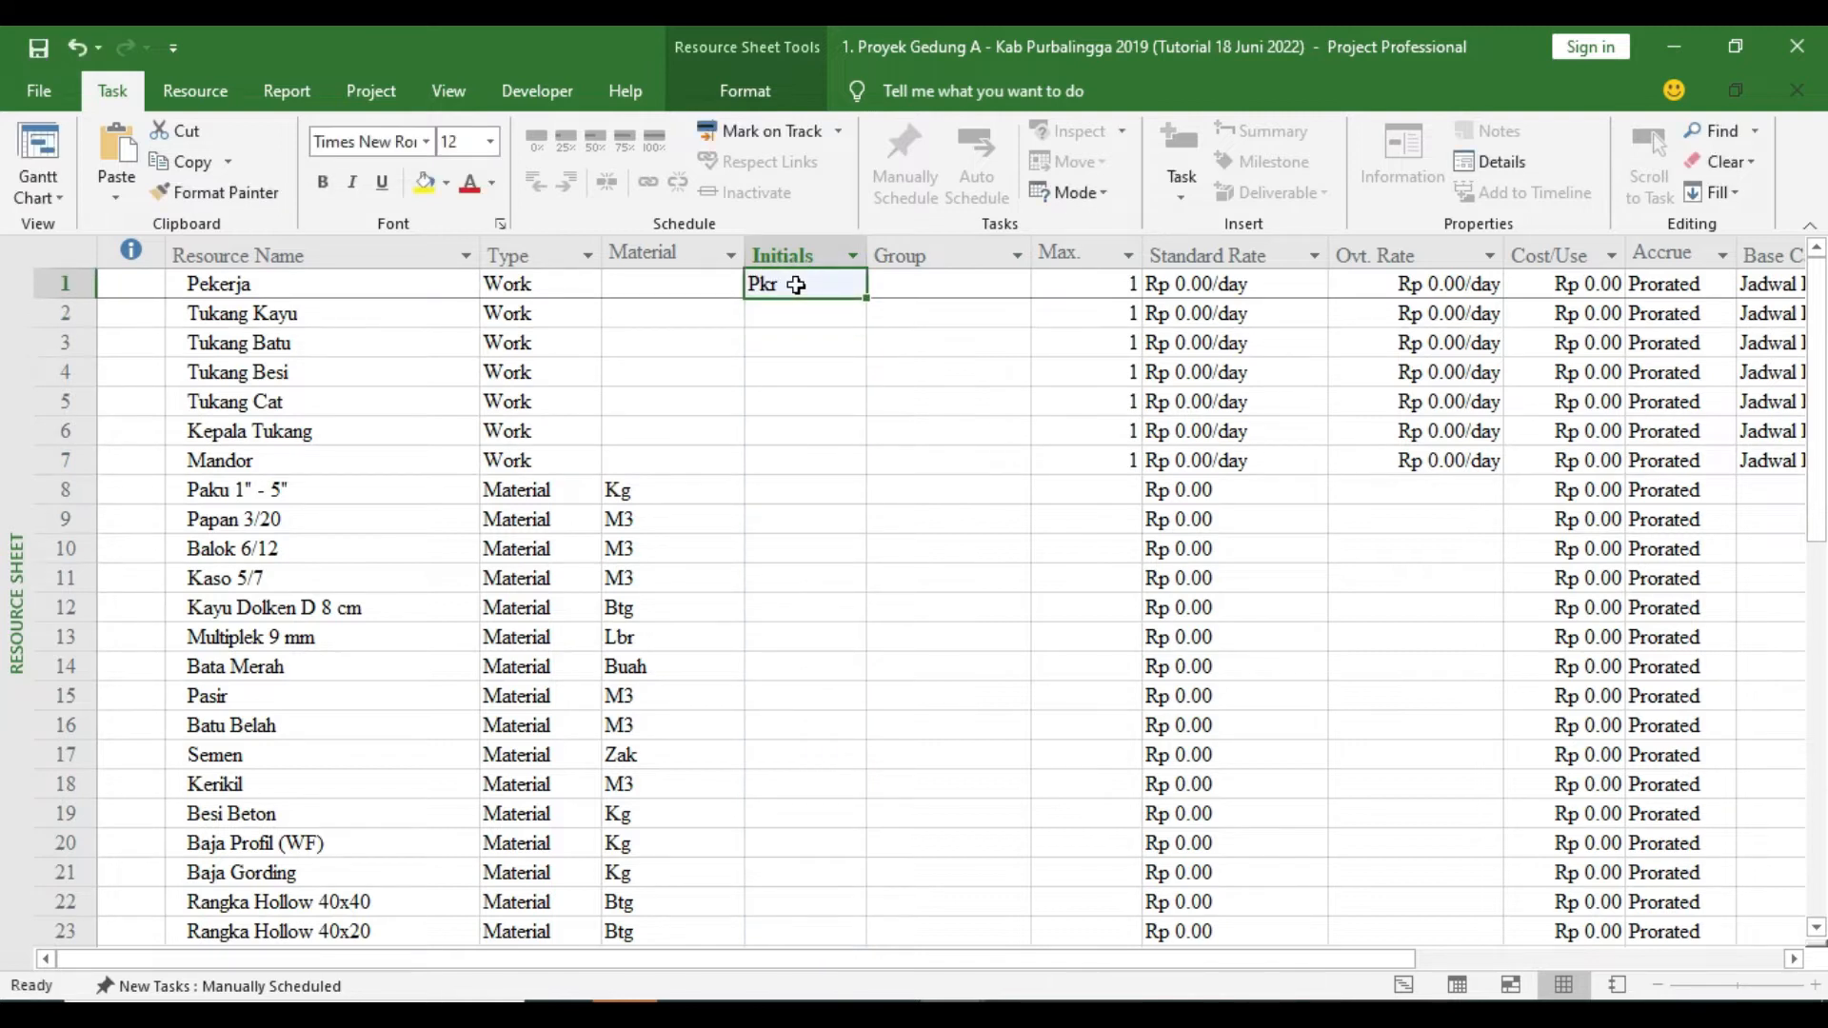
key("Delete")
left_click(803, 530)
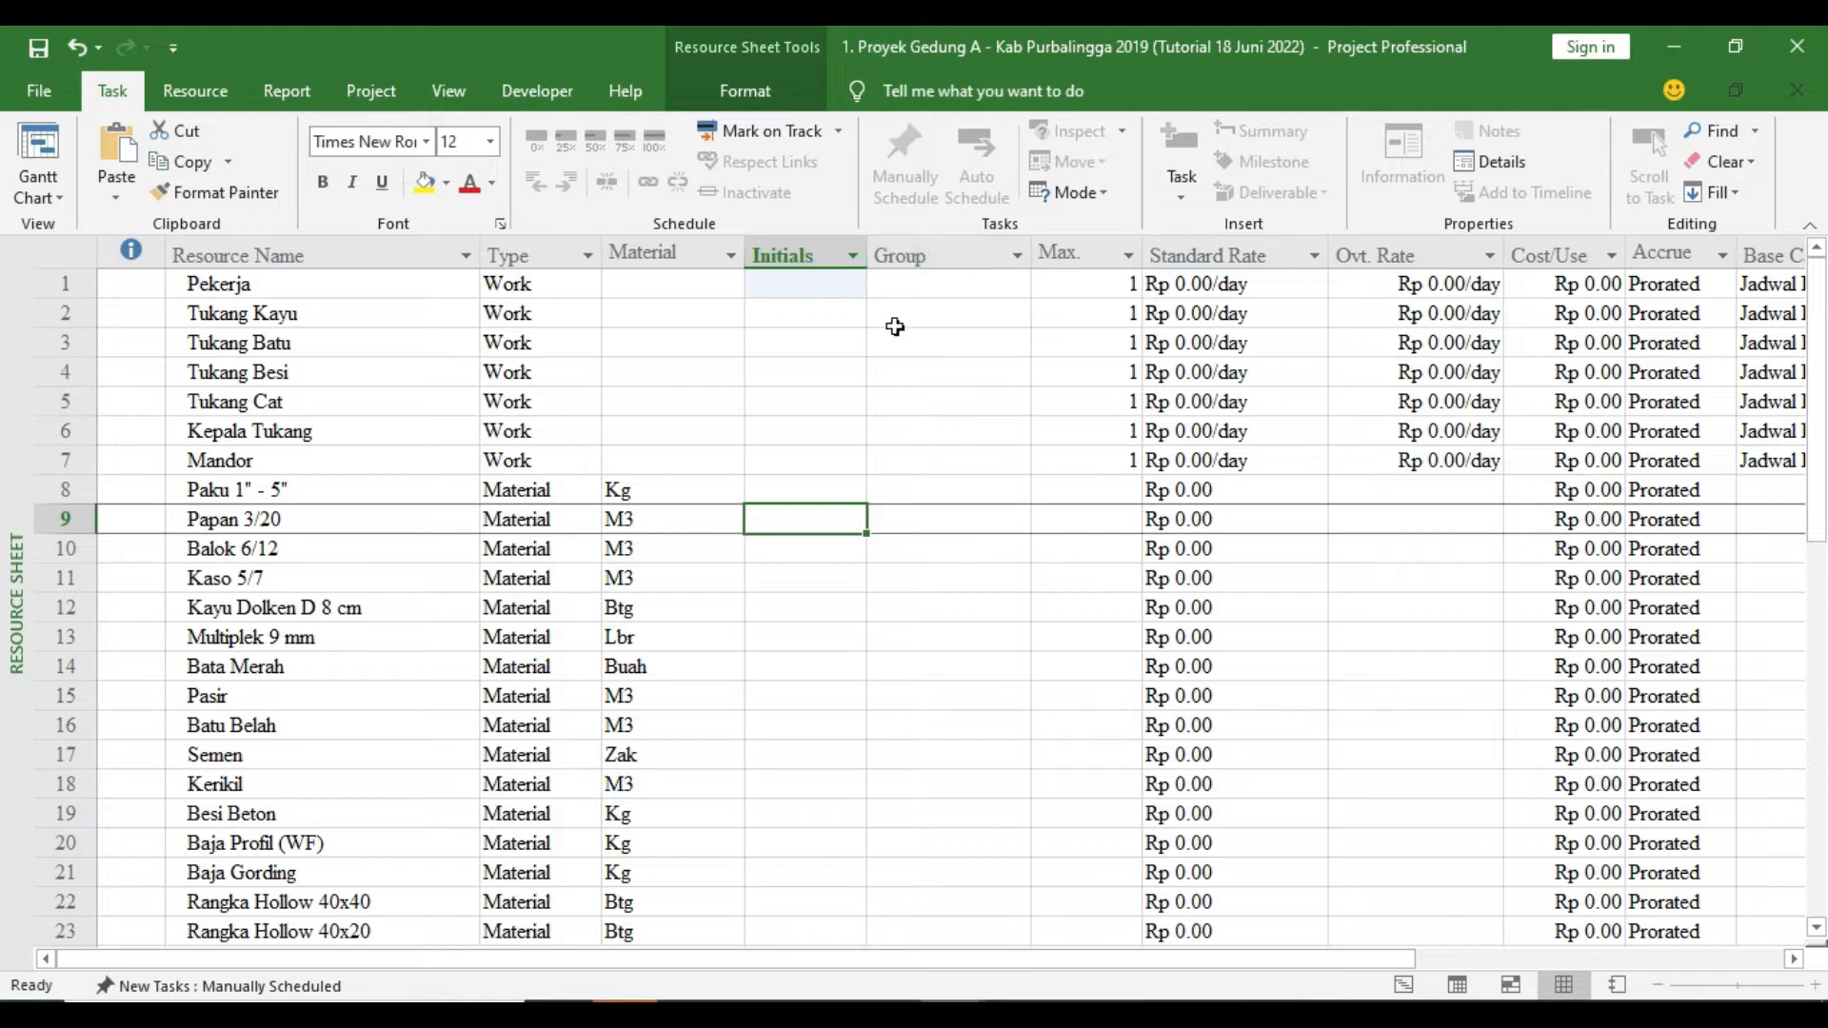
Switch to the PowerPoint material, read the Group explanation on slide 4, and return to the project's Resource Sheet
left_click(1198, 1014)
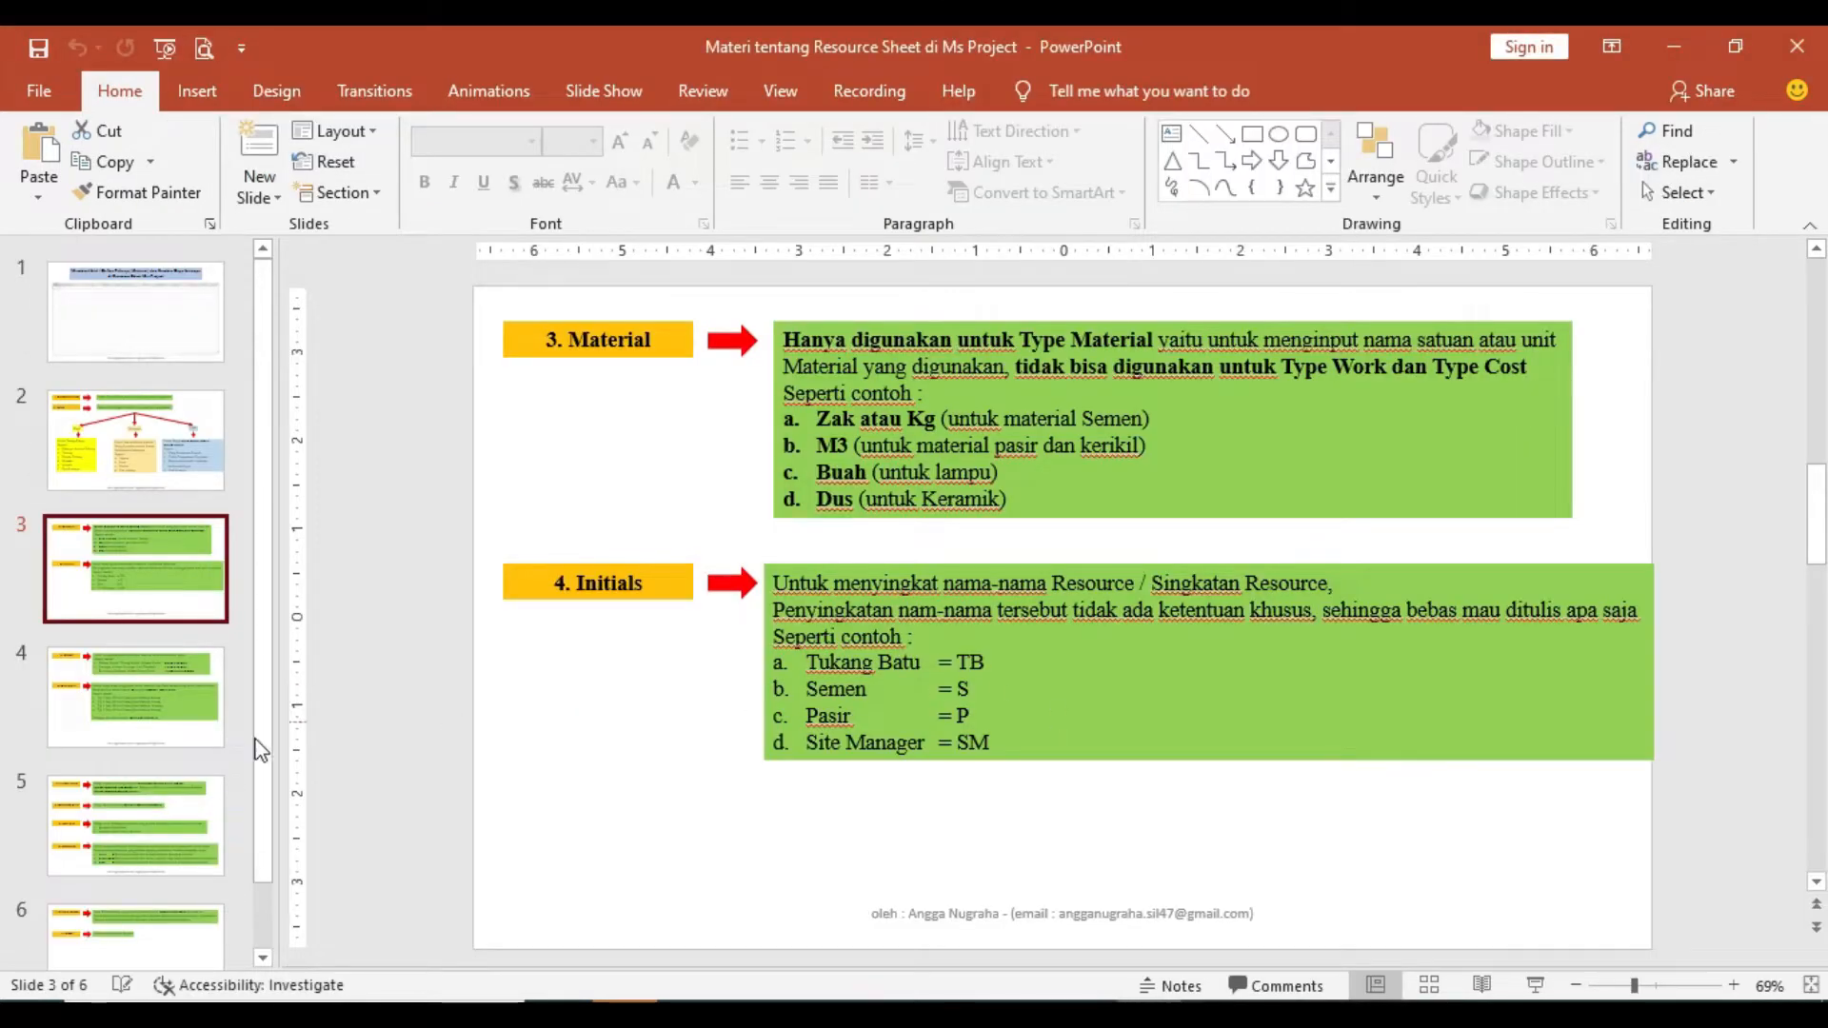
left_click(160, 712)
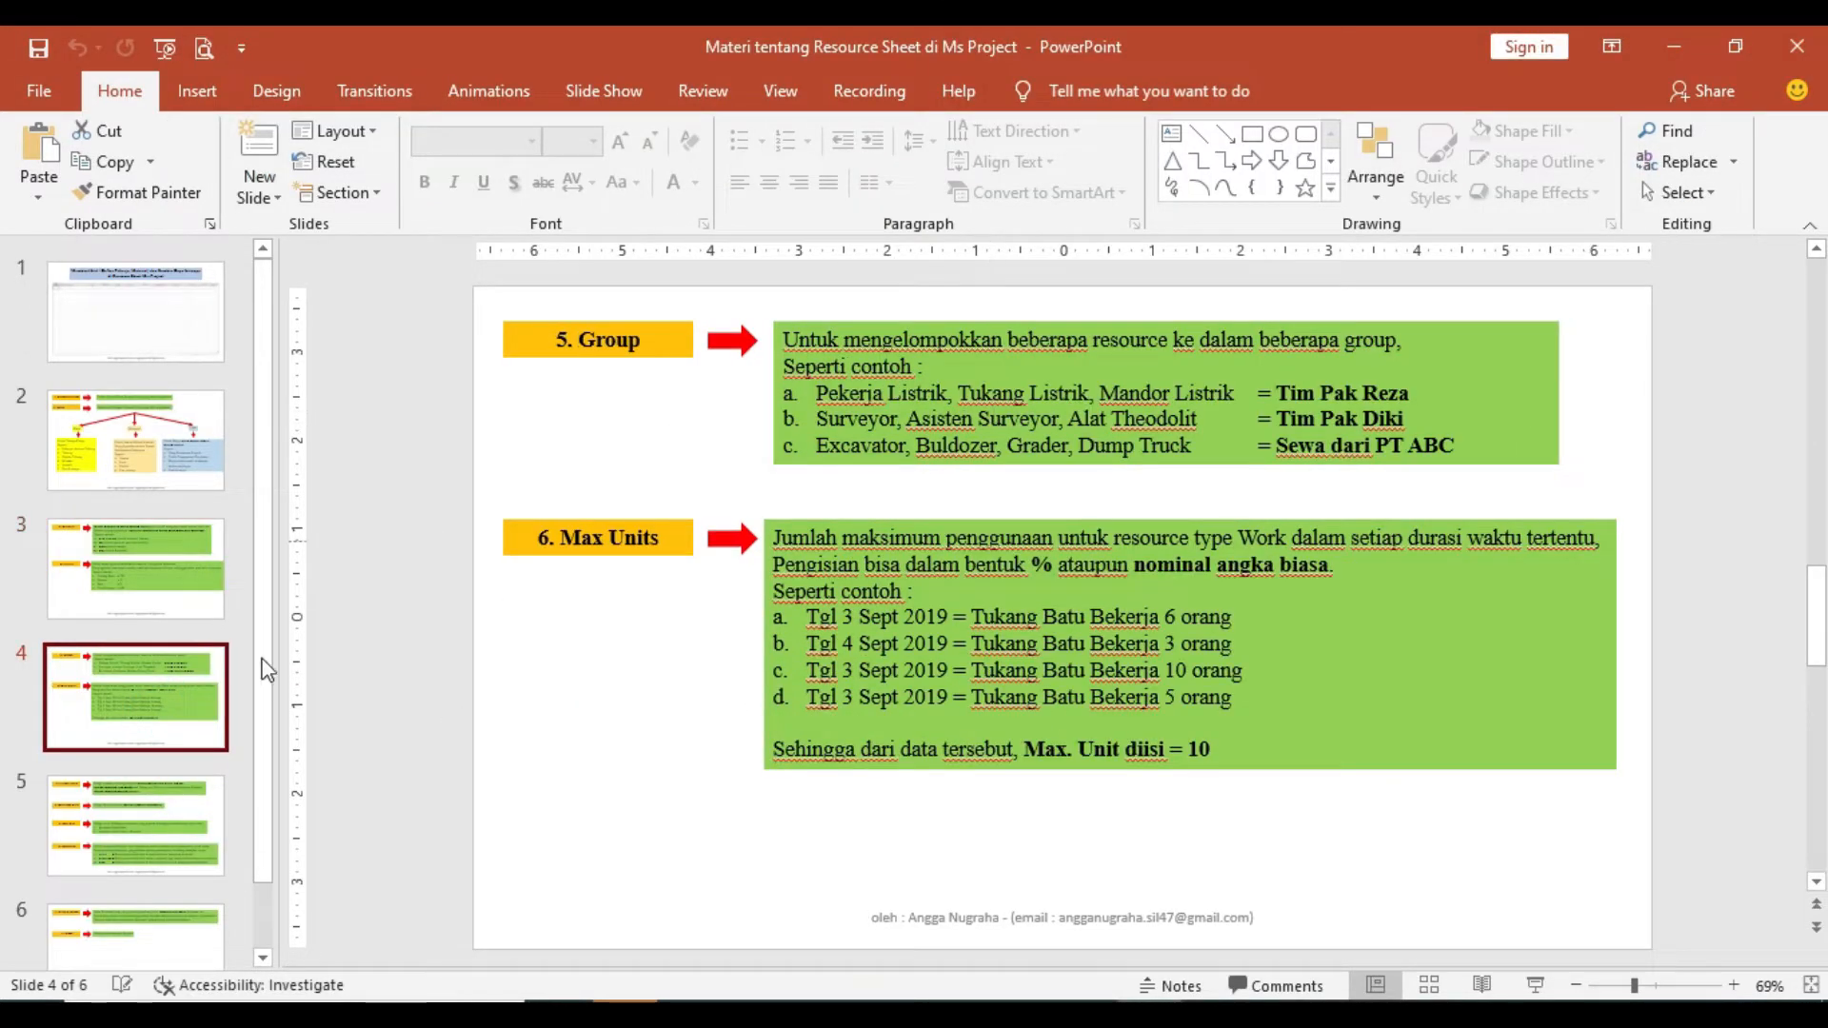
left_click(174, 596)
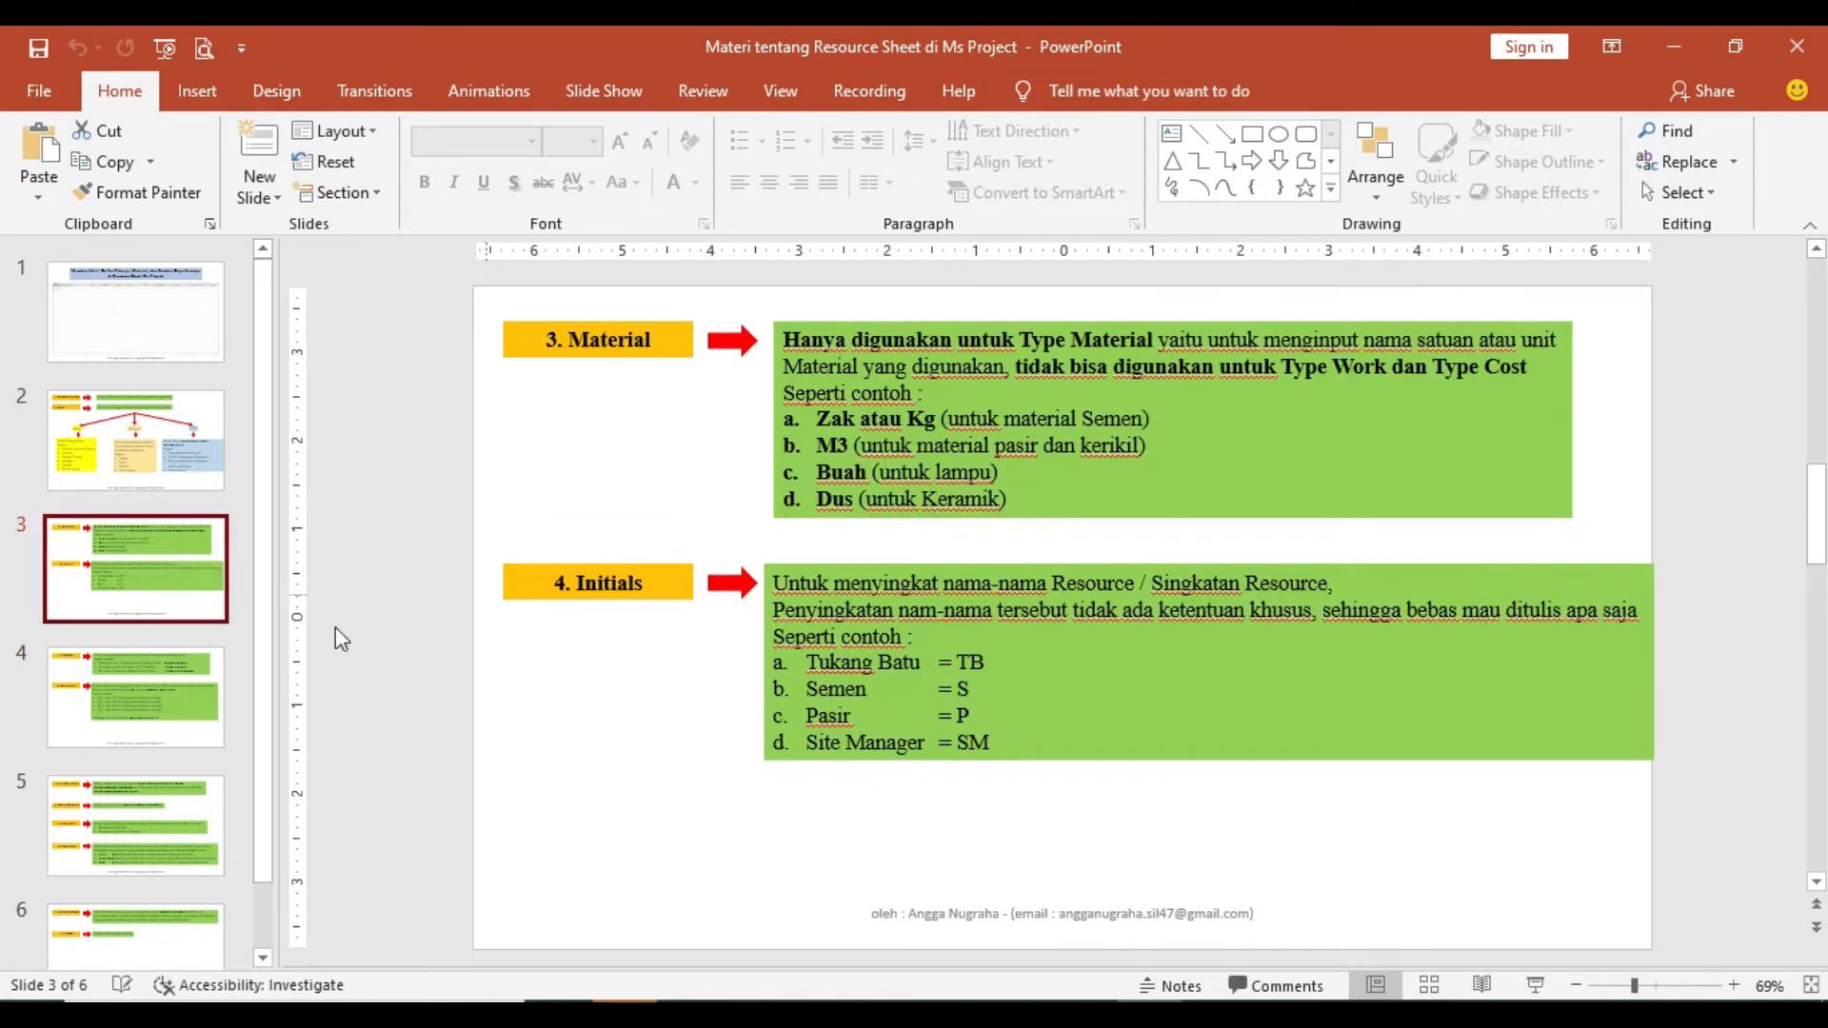
left_click(200, 718)
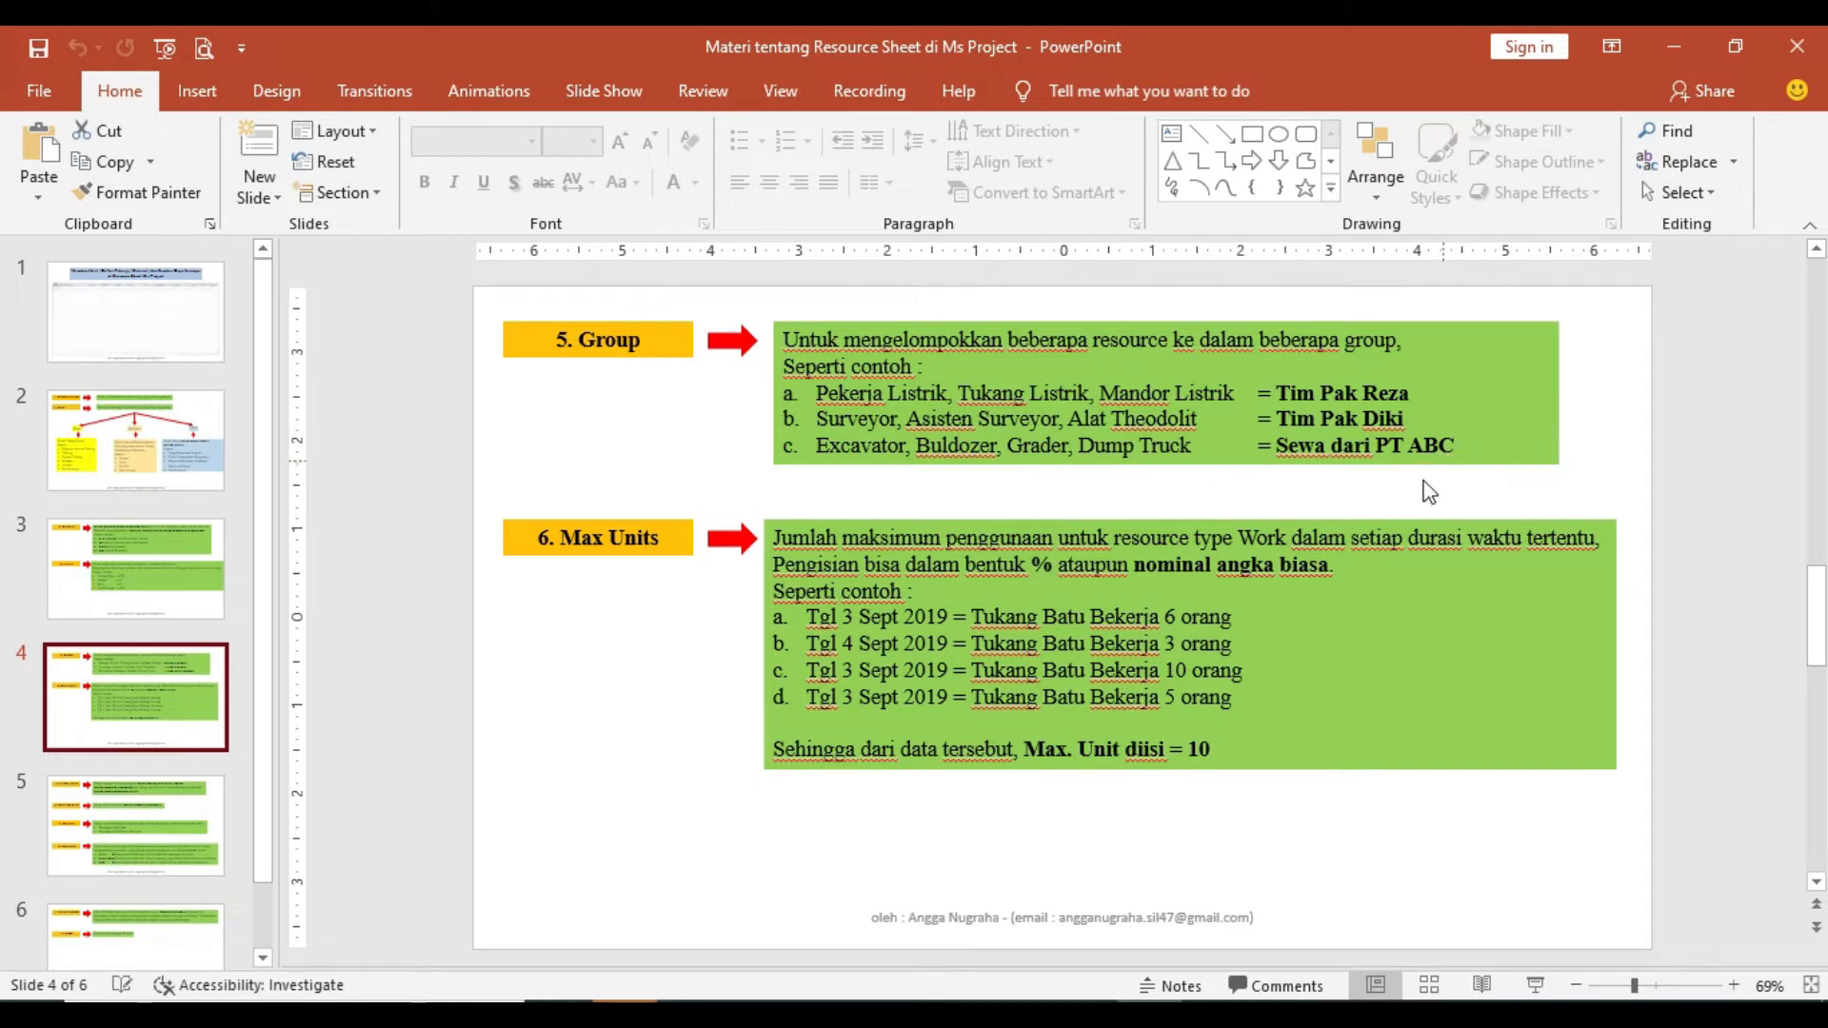
mouse_move(883, 1009)
left_click(845, 918)
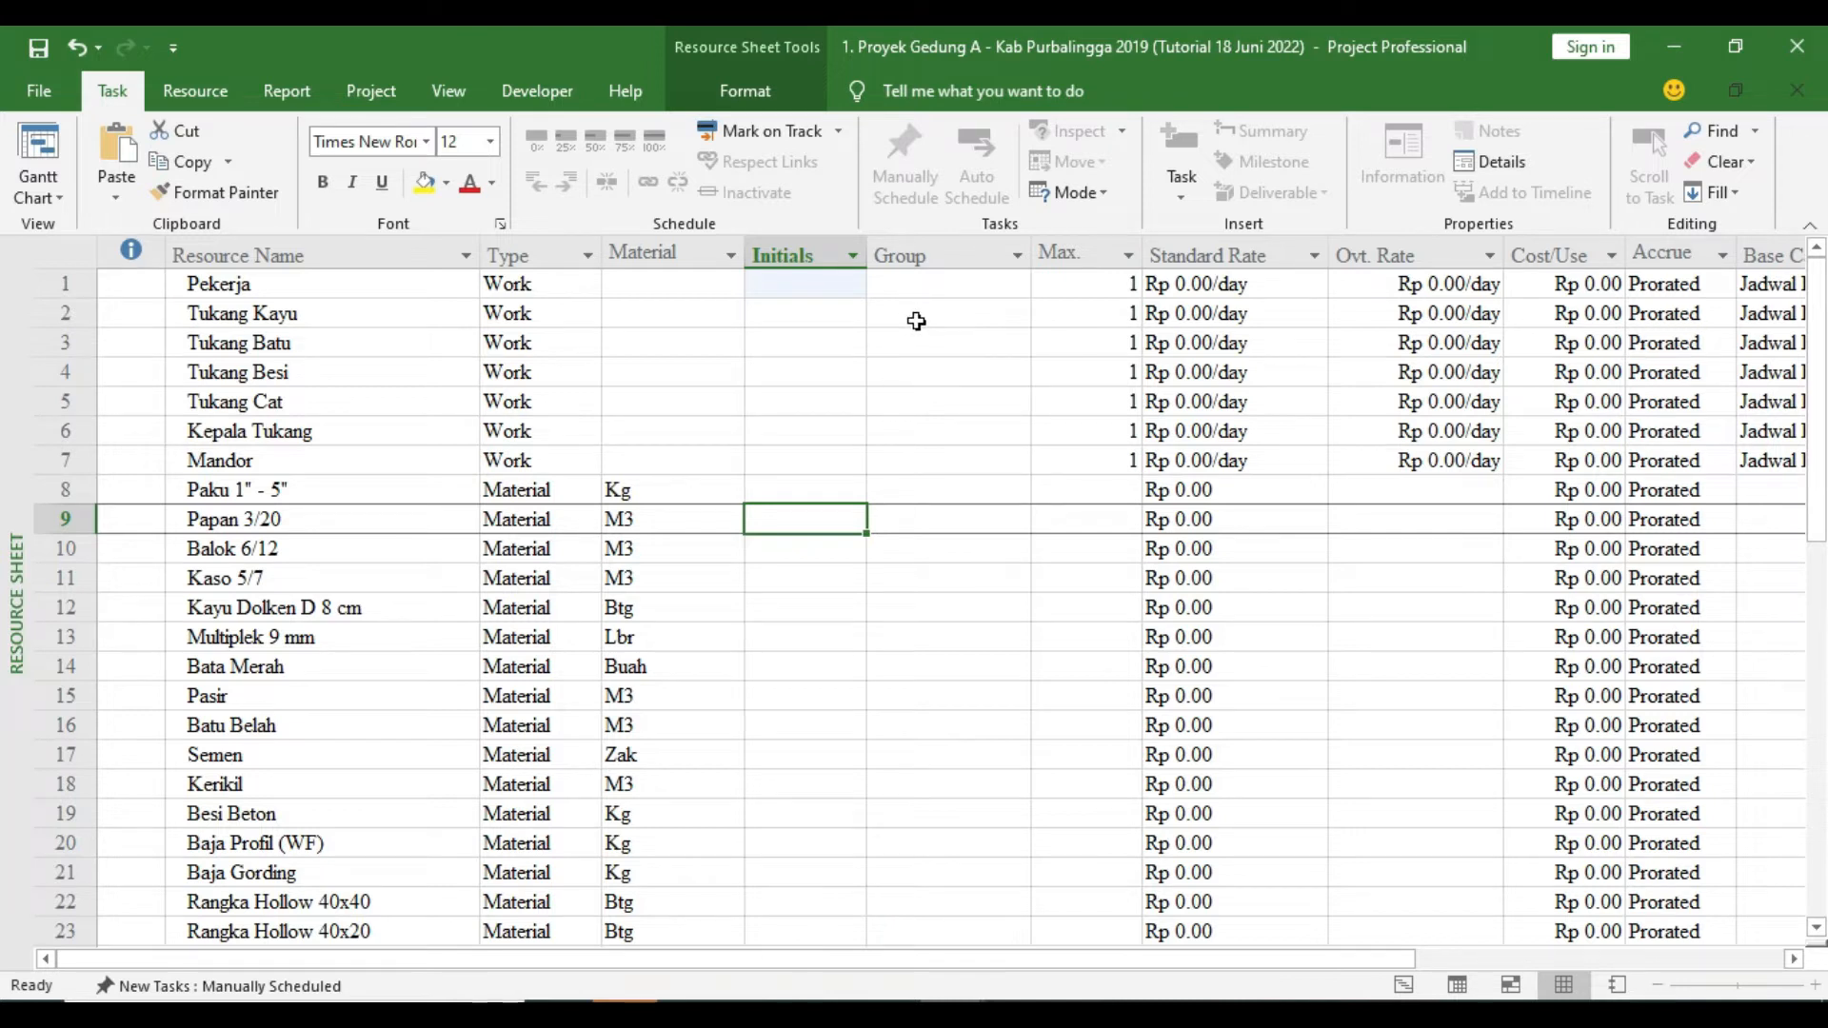
Enter the group Beli dari Toko Bias for Paku 1" - 5" and Toko Bpk A for Papan 3/20 and Balok 6/12
left_click(940, 284)
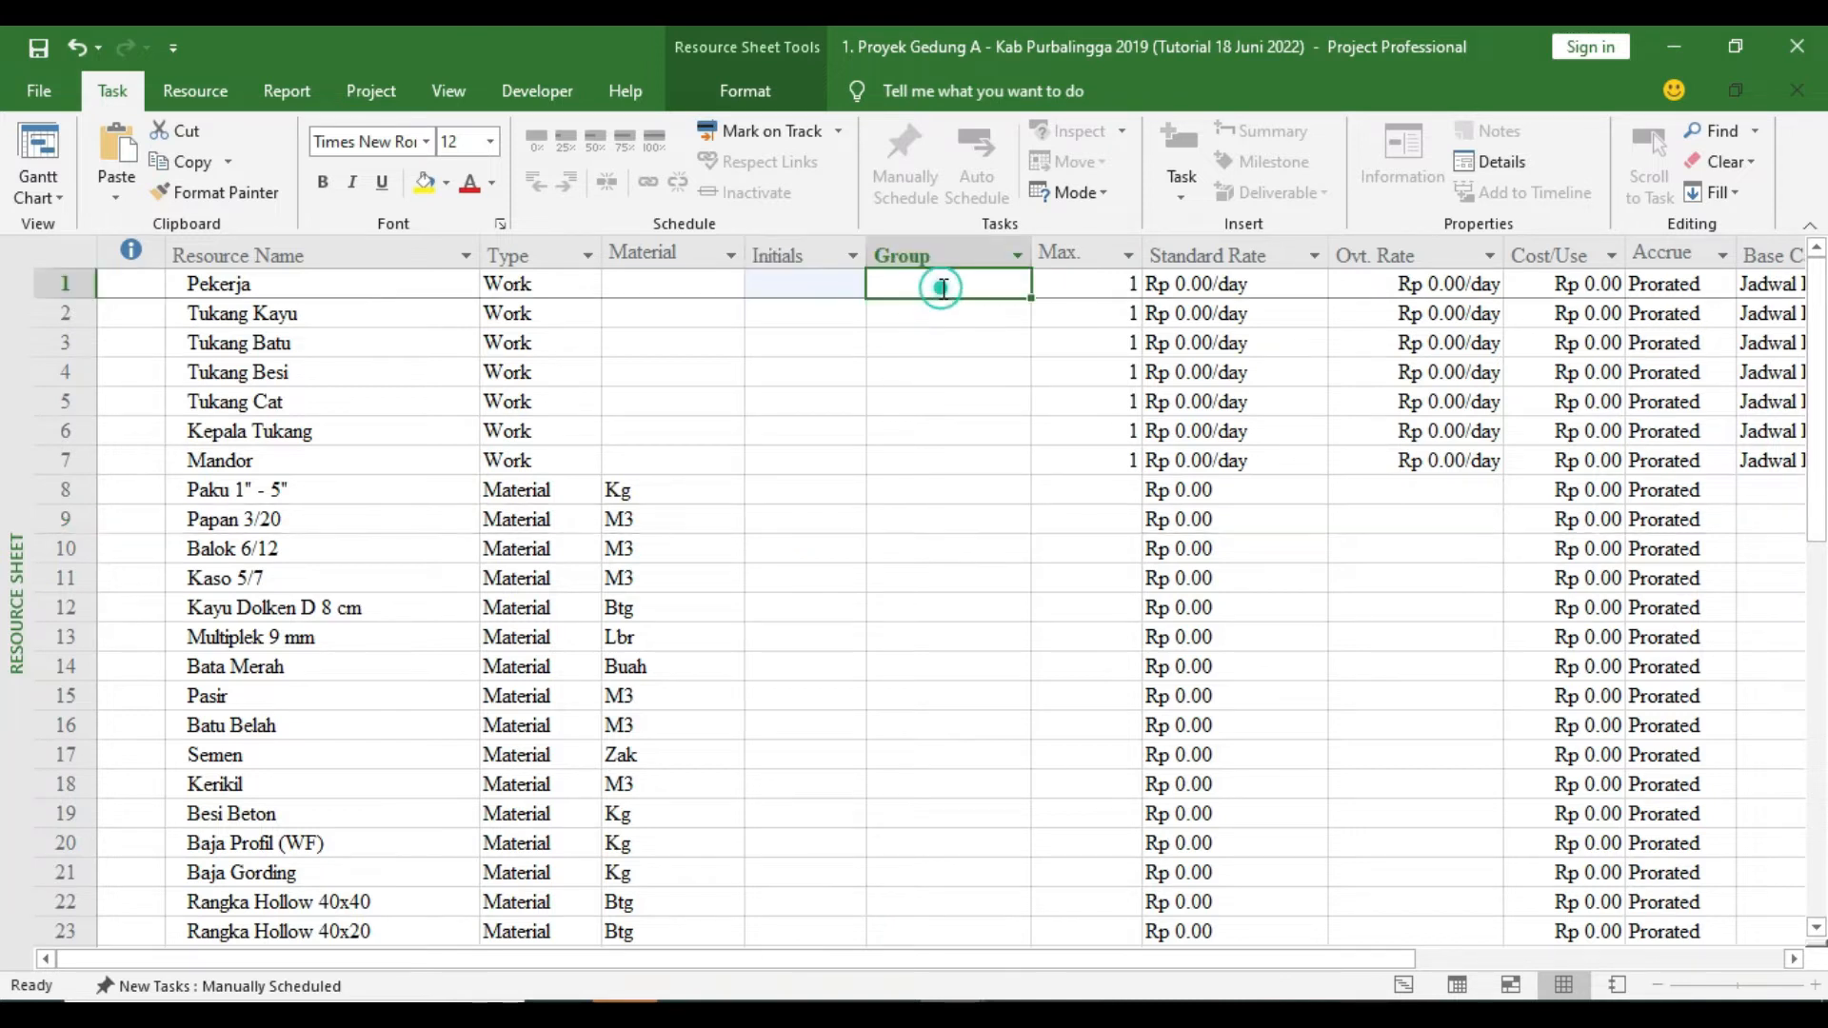
left_click(923, 490)
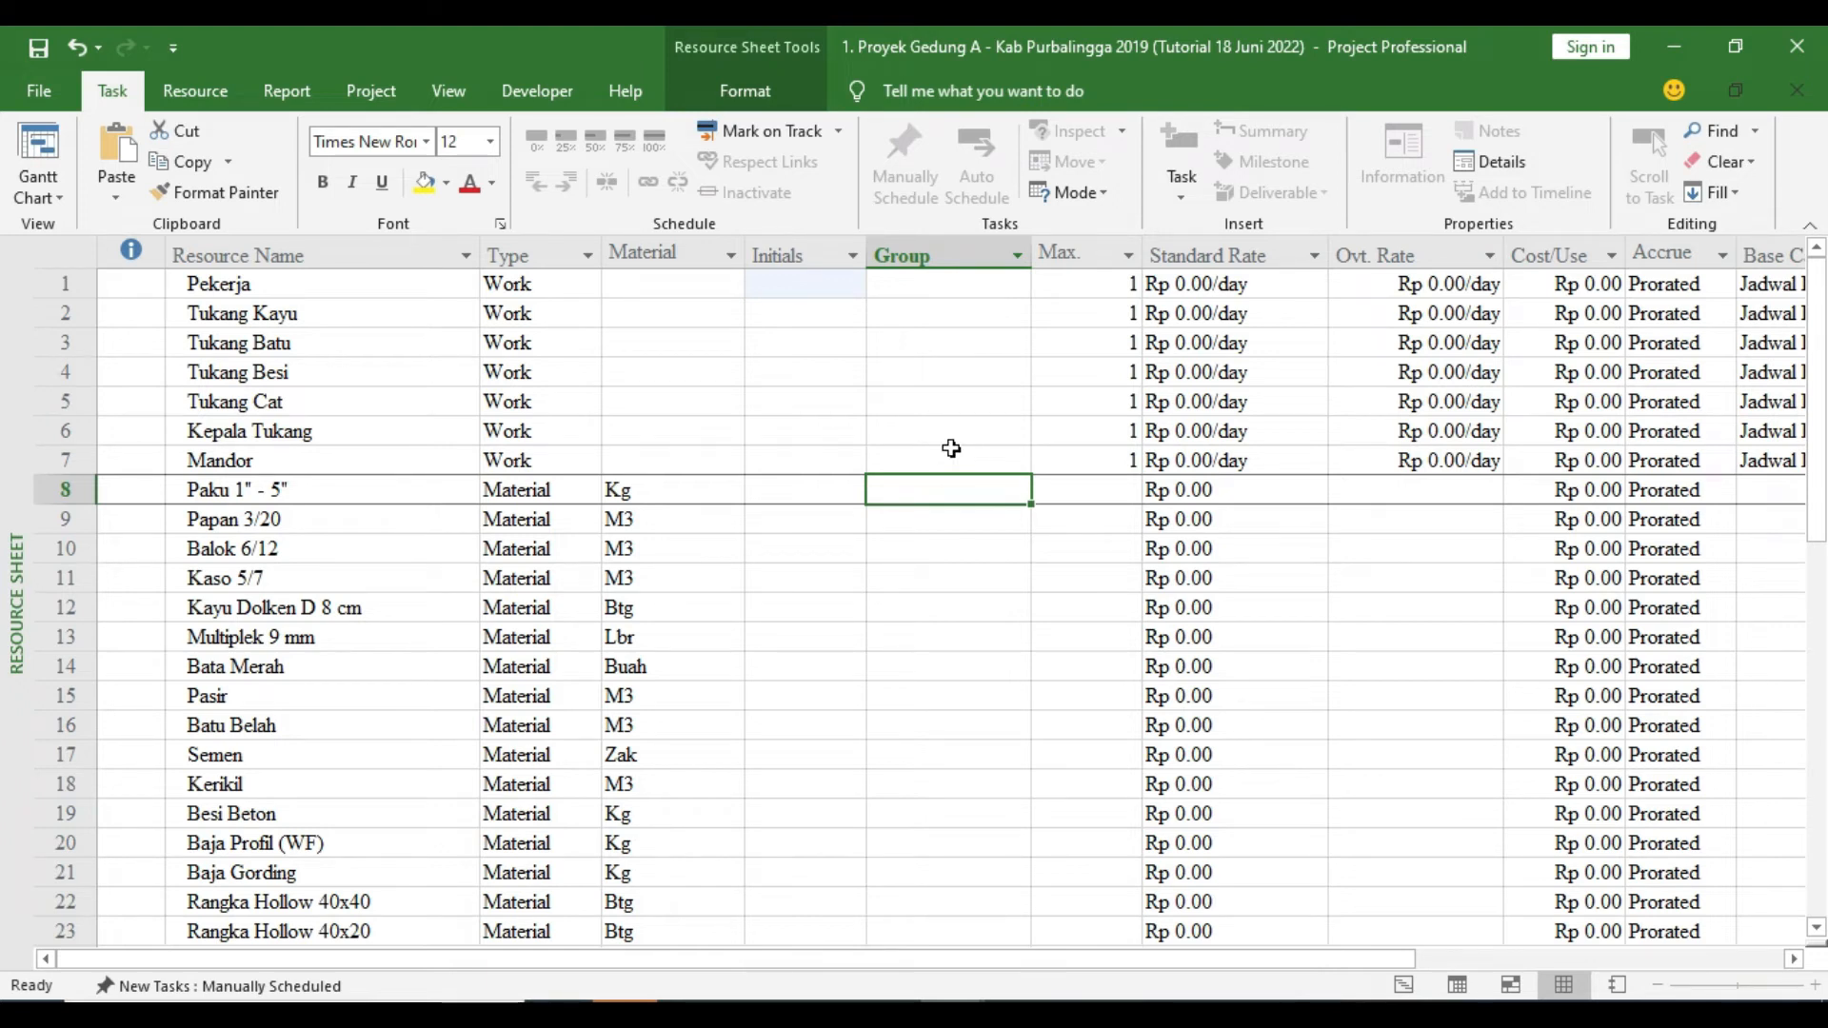
type("Beli dari Toko Bia")
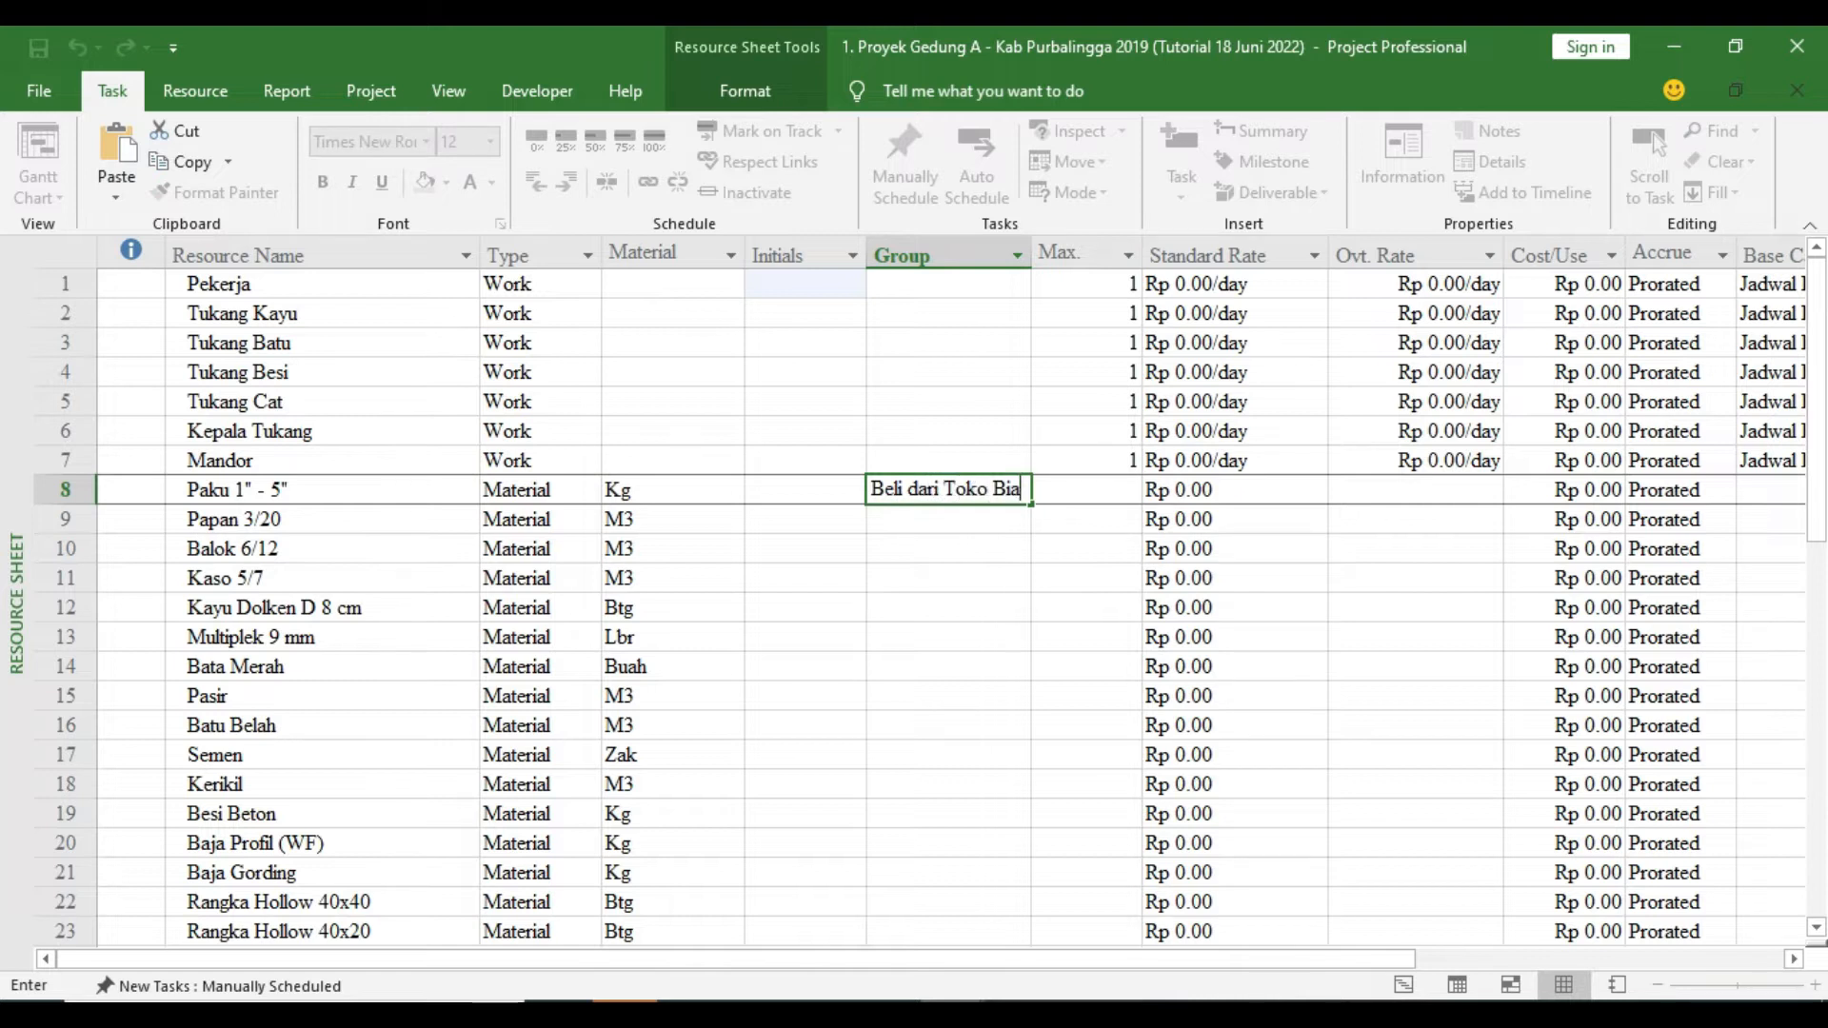
type("s")
key("Return")
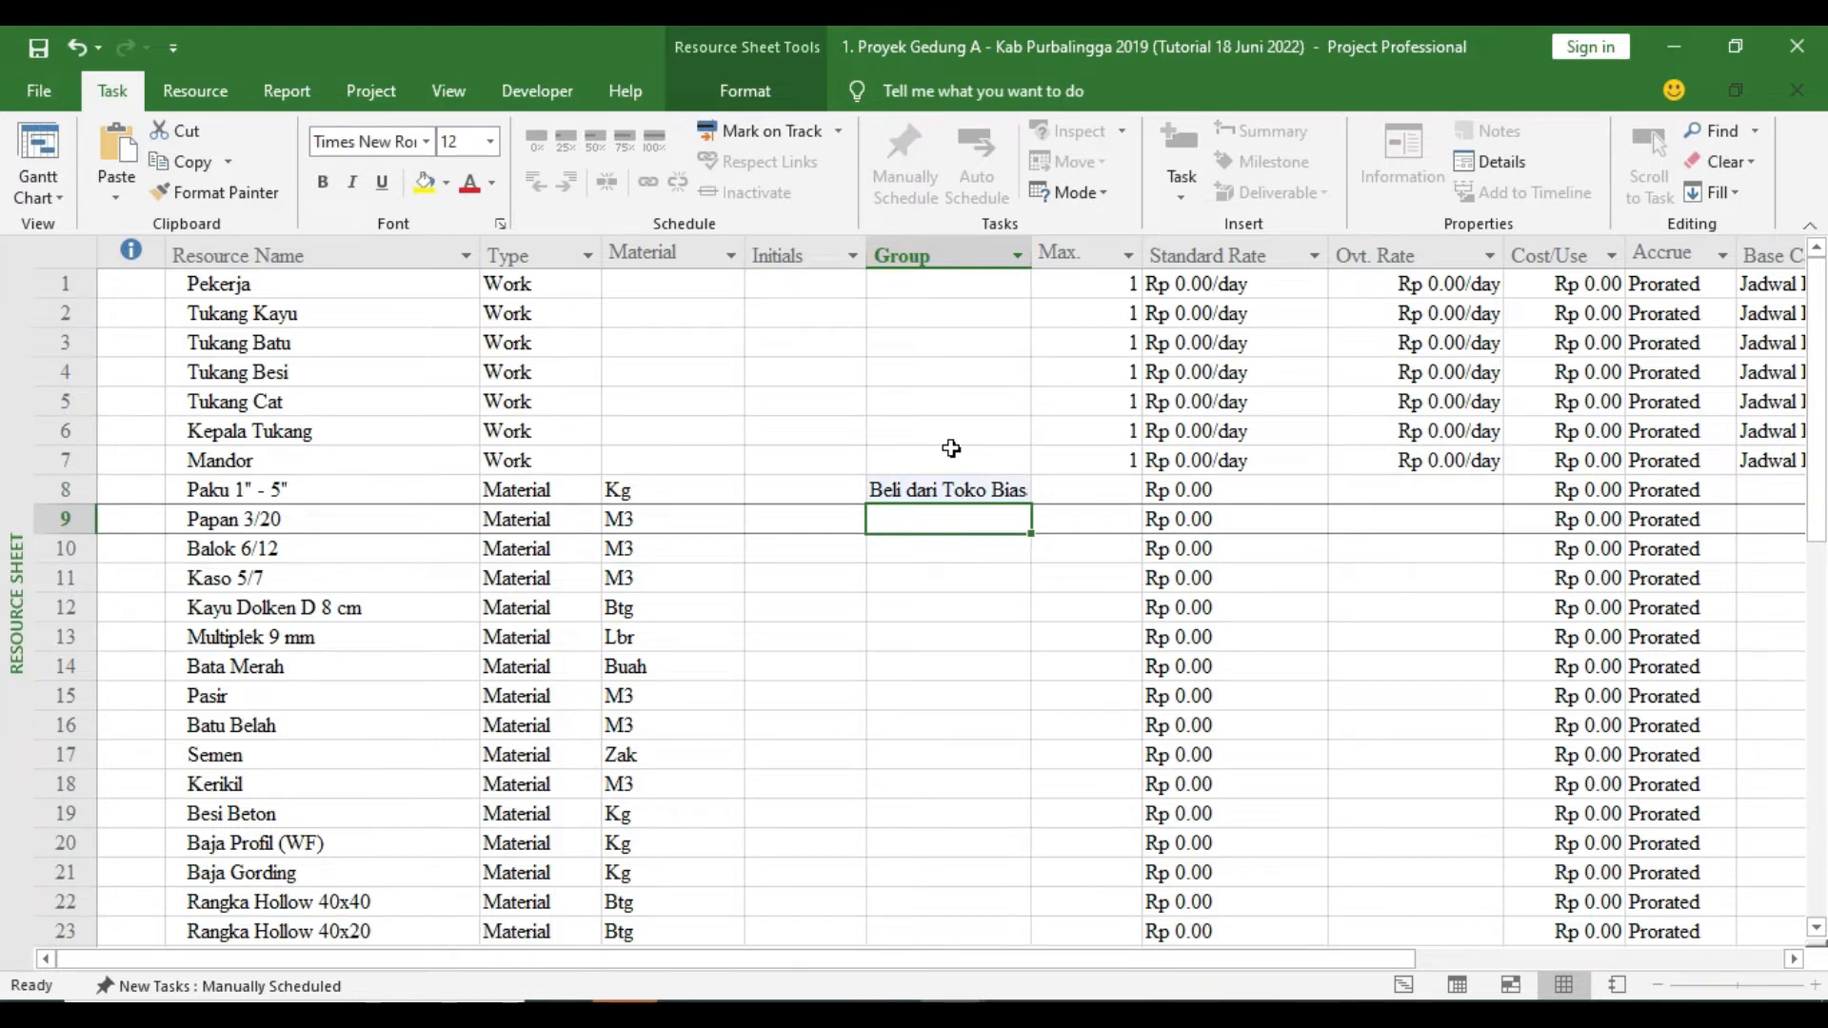
type("Toko Bp")
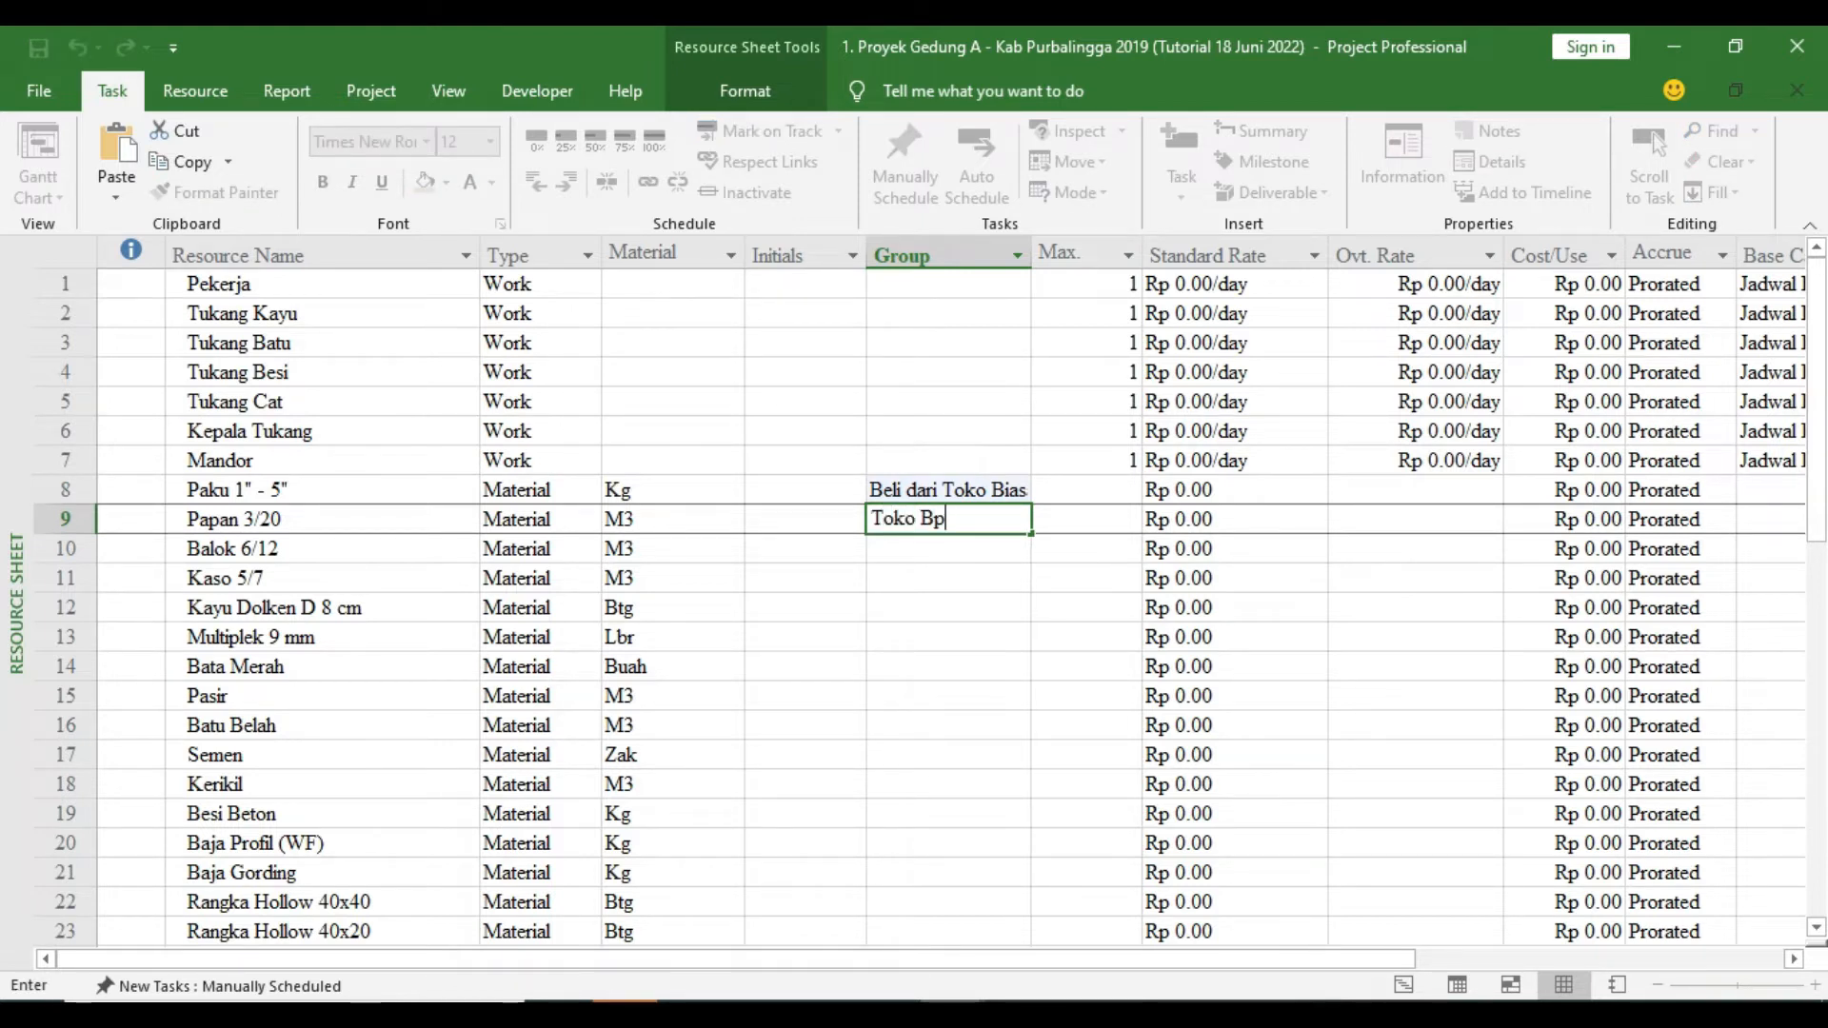
type("k A")
key("Return")
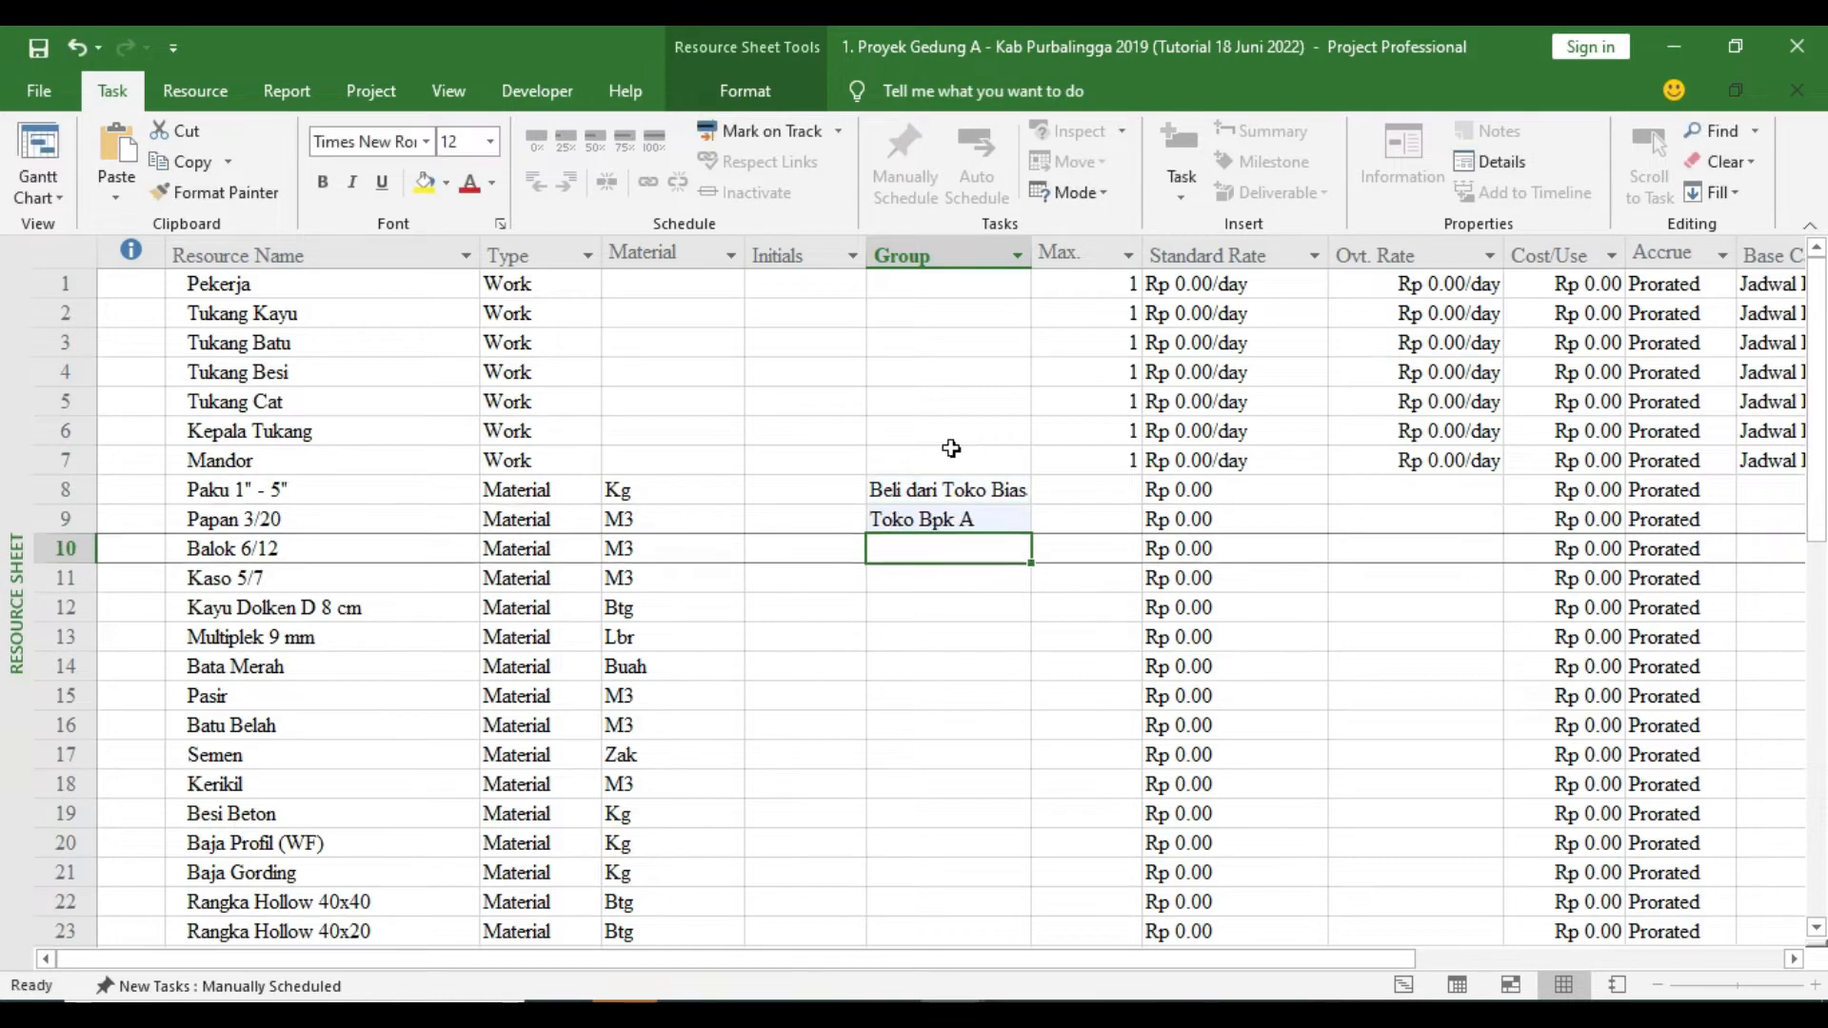
type("Toko Bpk")
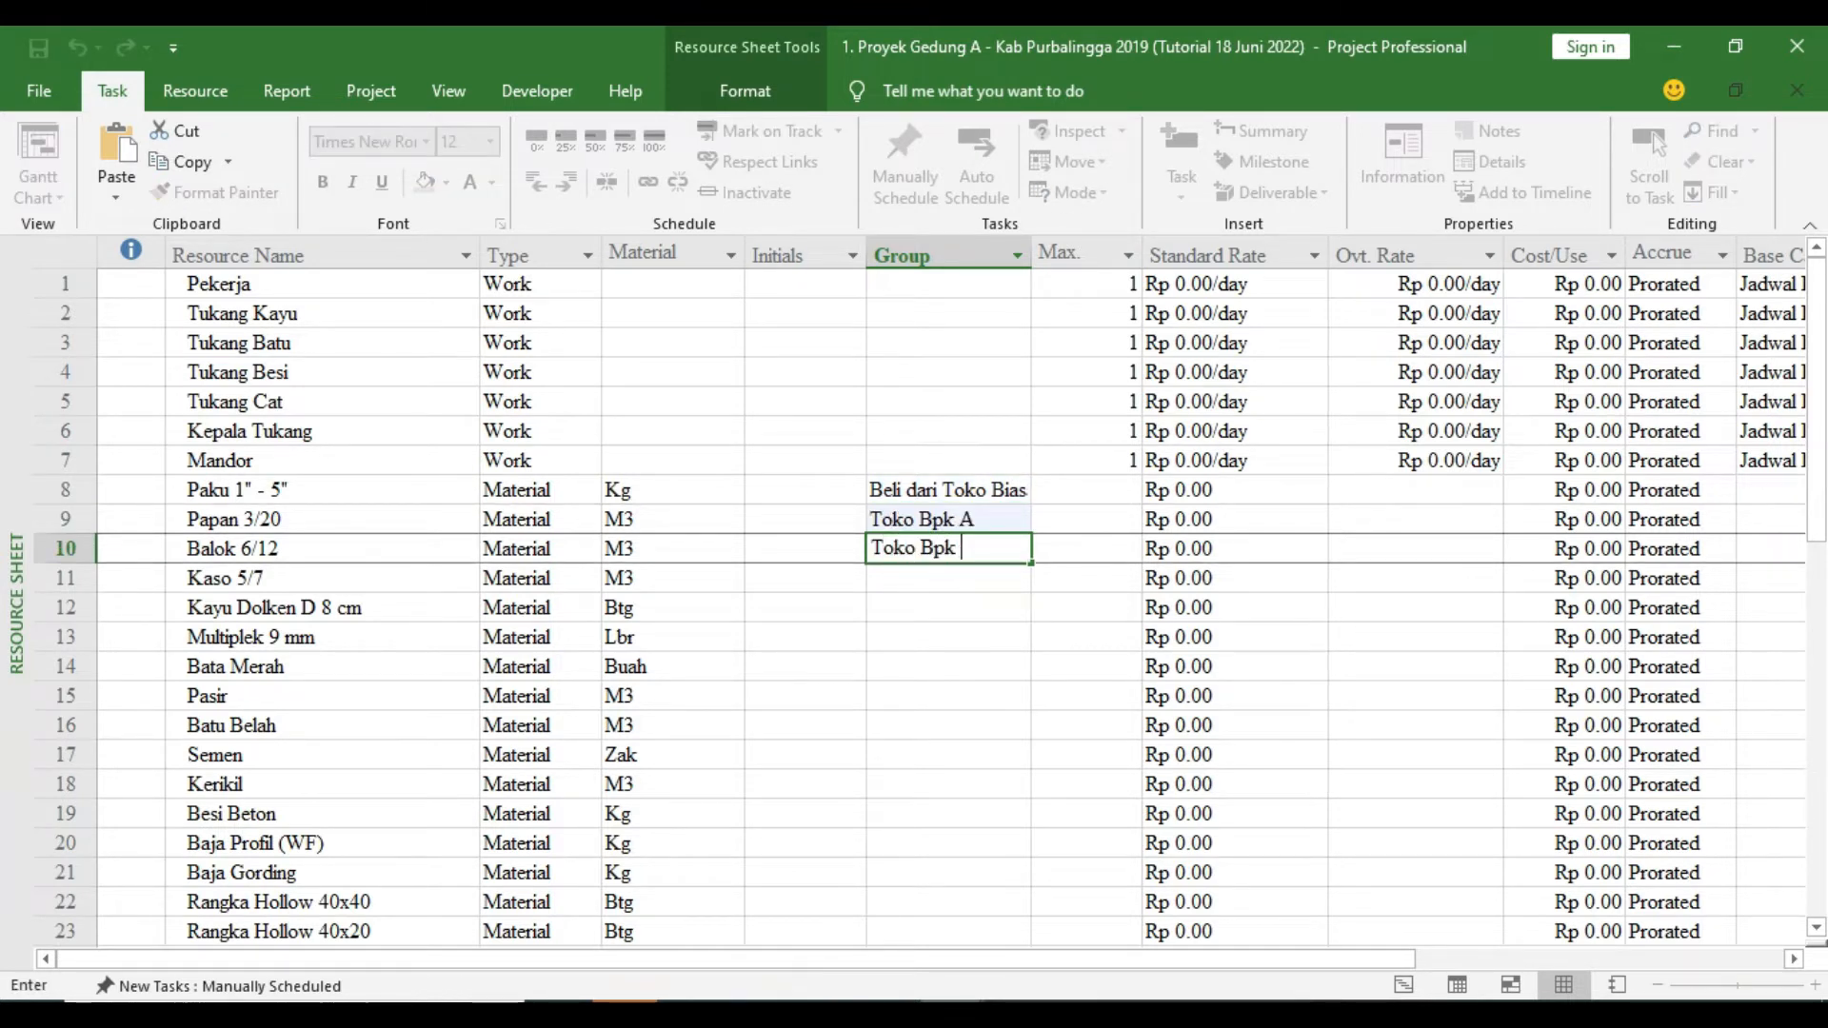
type(" A")
key("Return")
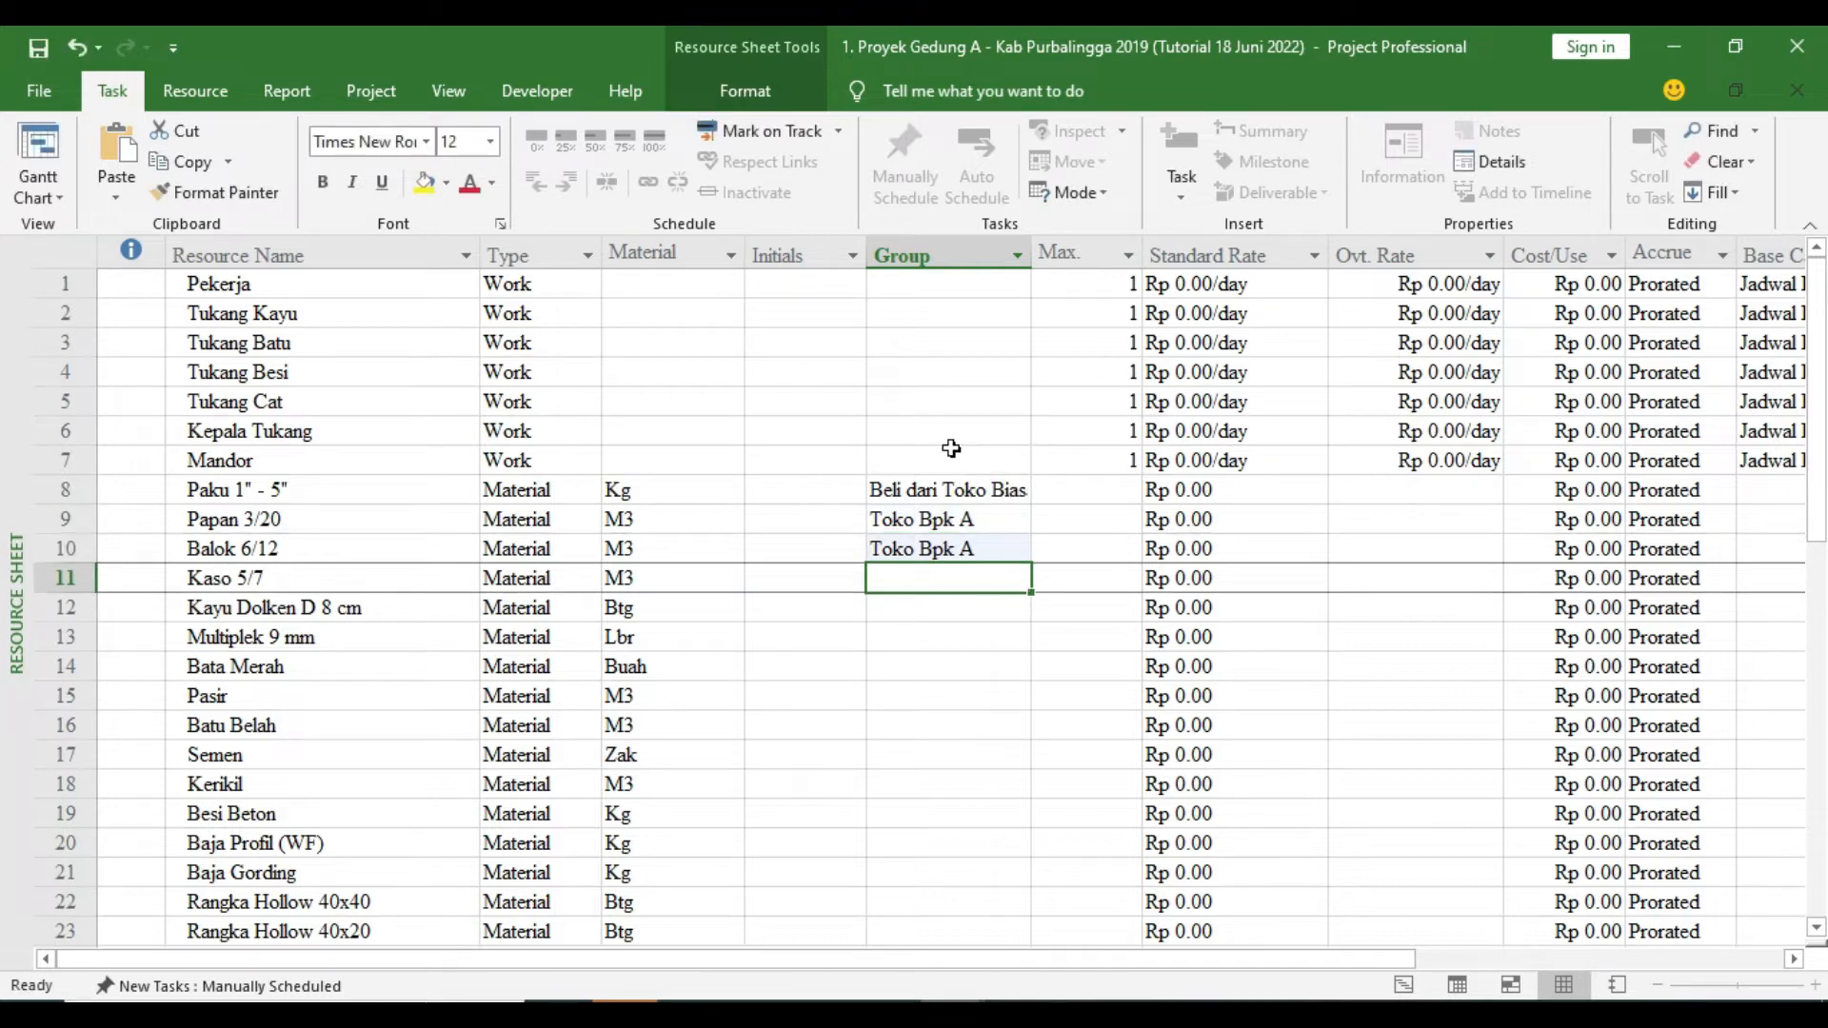
Clear the Group entries from Pekerja down to Bata Merah
scroll(909, 531, "down", 1)
scroll(909, 531, "up", 1)
left_click(938, 284)
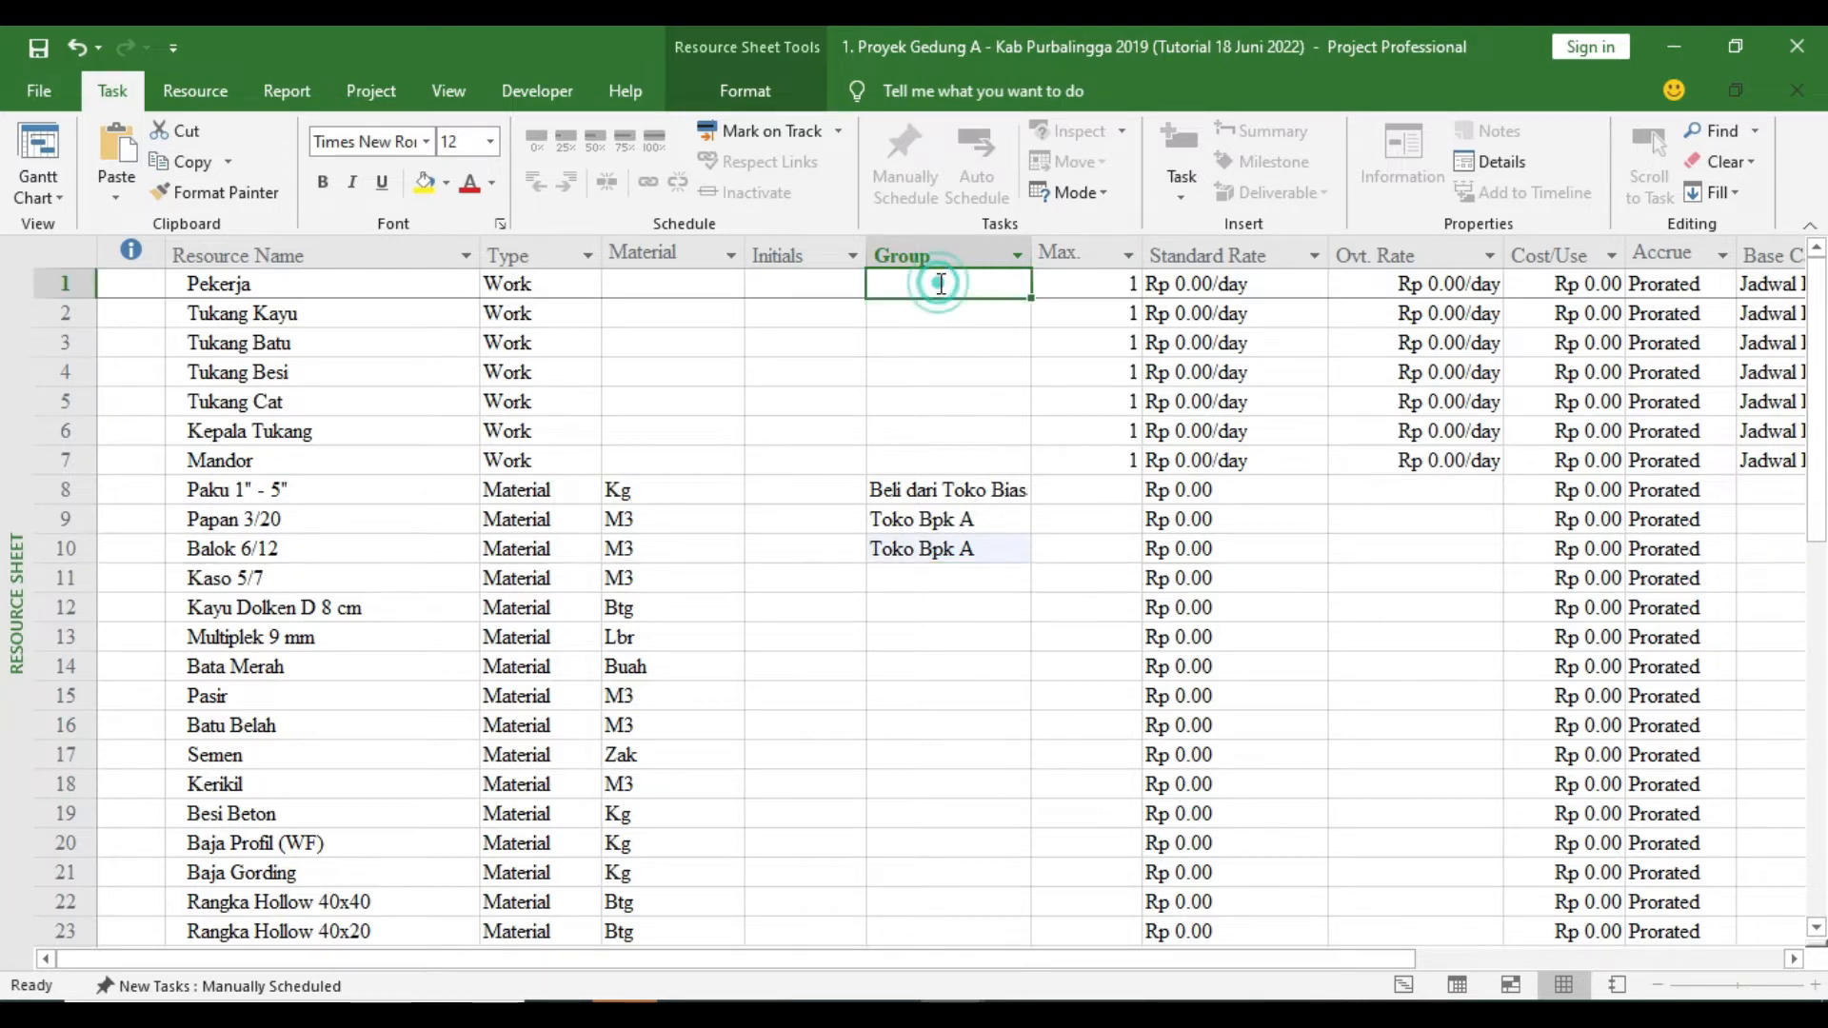
key("shift+Down")
key("shift+Down")
key("shift+Down")
key("shift+Down")
key("shift+Down")
key("shift+Down")
key("shift+Down")
key("shift+Down")
key("shift+Down")
key("shift+Down")
key("shift+Down")
key("shift+Down")
key("shift+Down")
key("Delete")
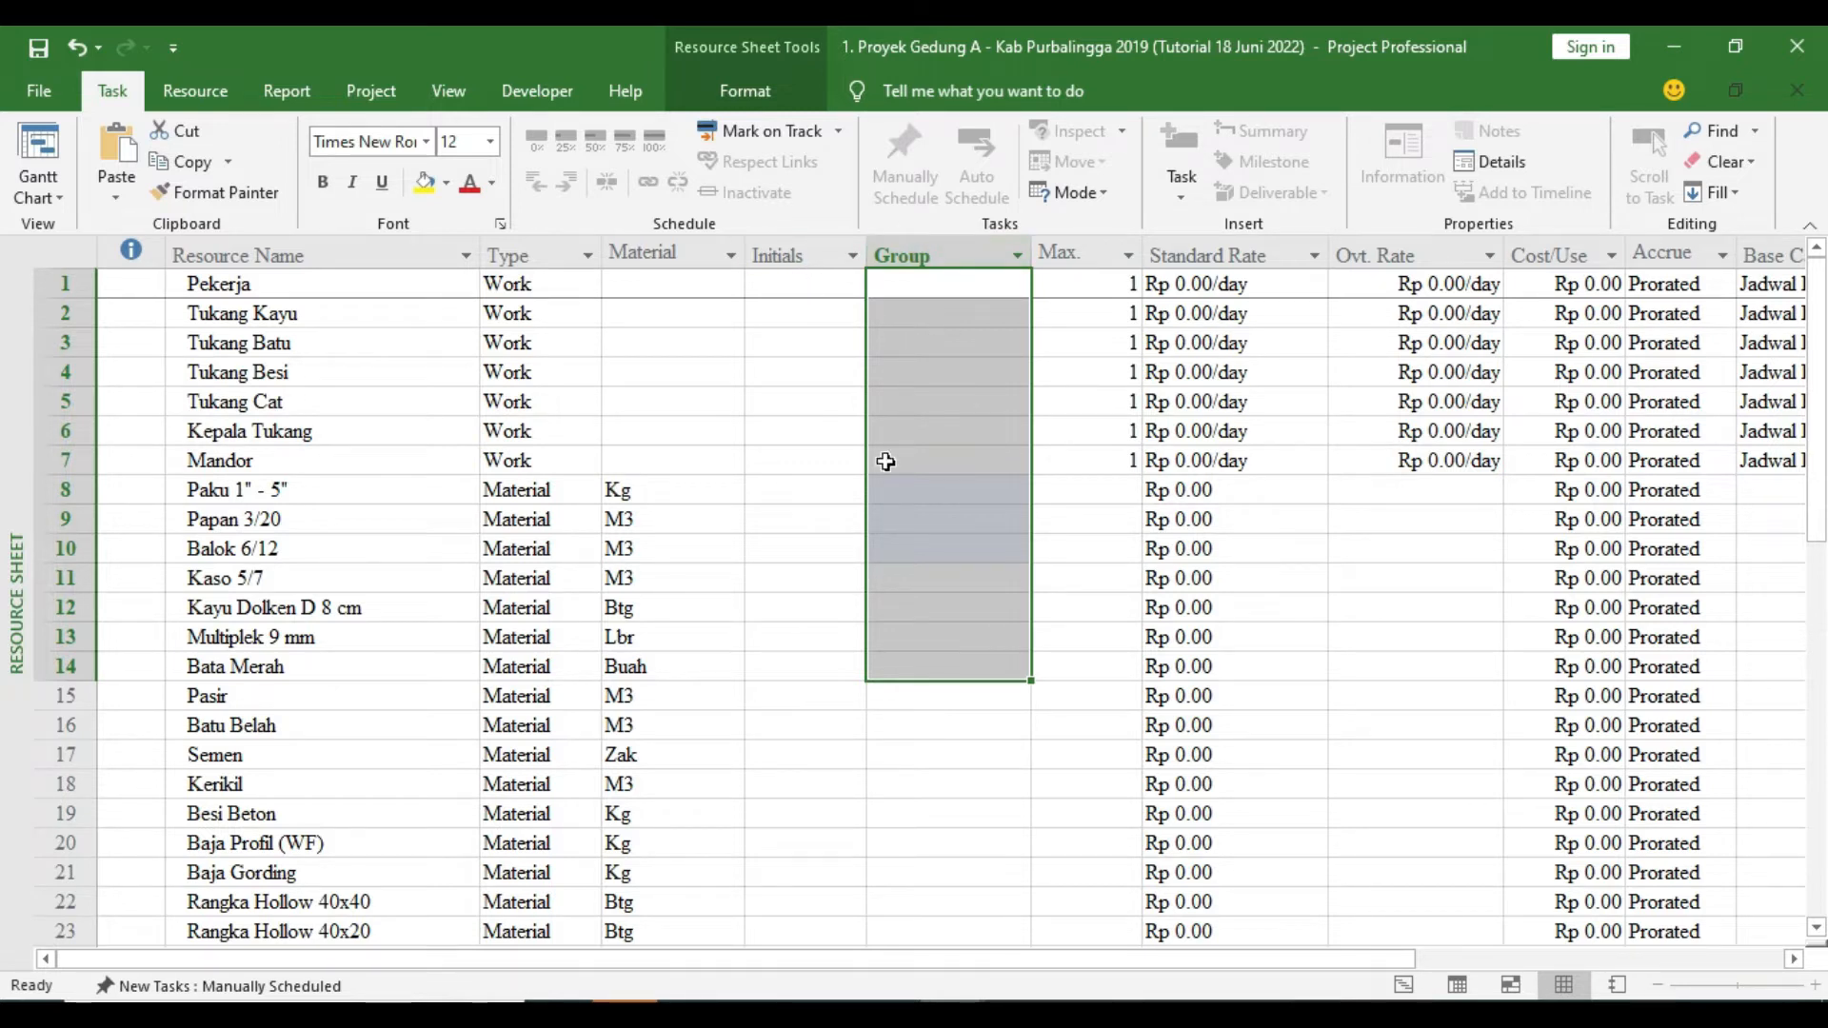
Widen the Max. Units column until its full heading fits
scroll(930, 514, "down", 1)
scroll(931, 504, "up", 1)
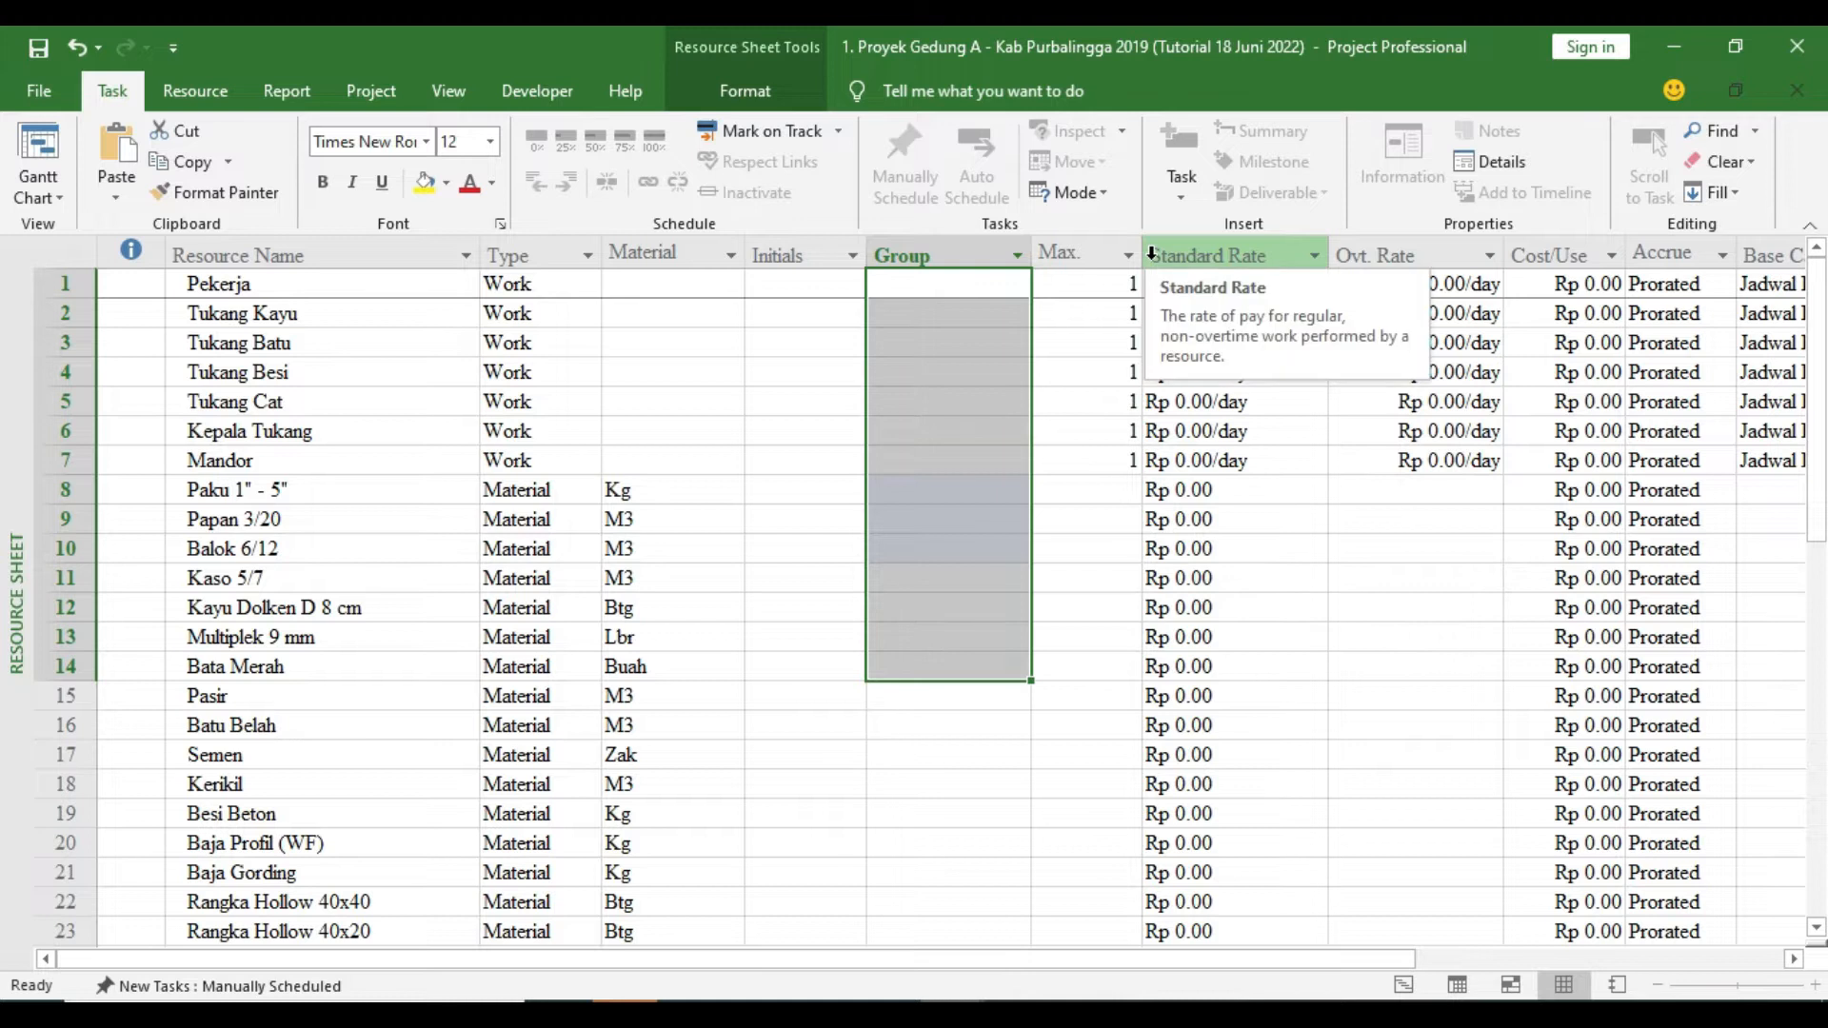
left_click_drag(1140, 253, 1205, 264)
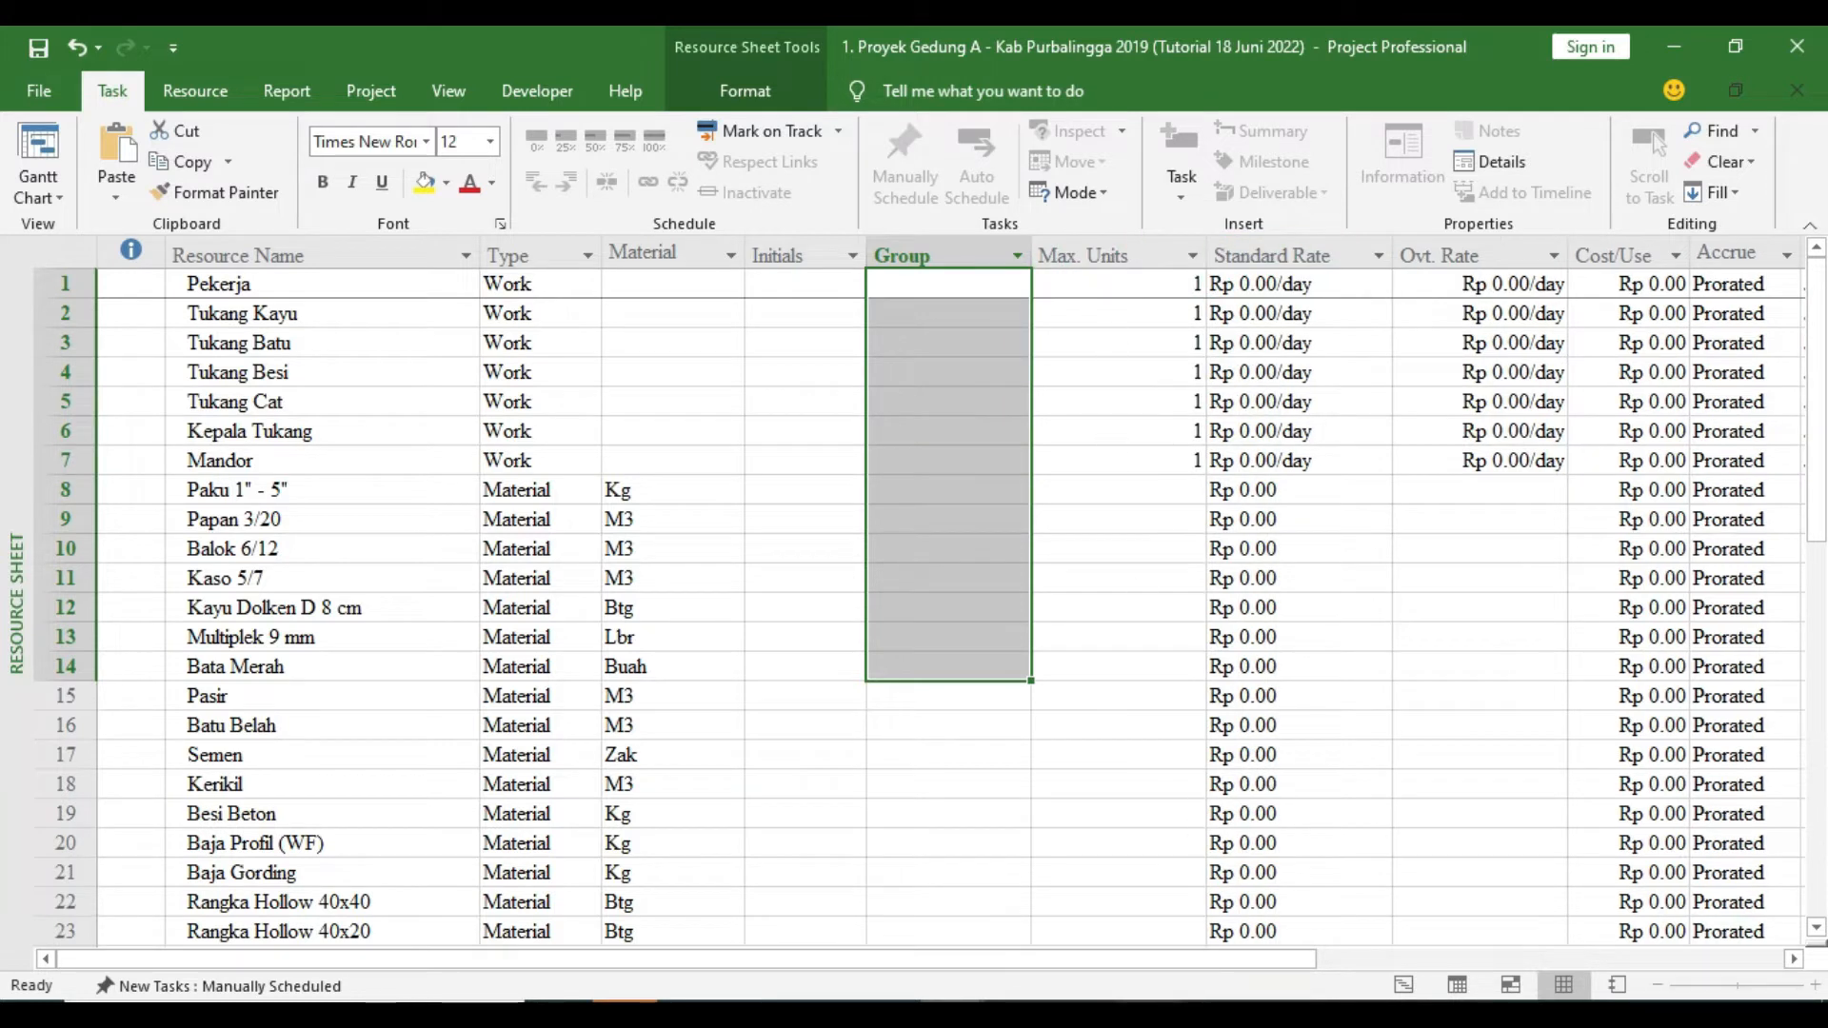
Read the Max Units explanation in PowerPoint, return to the project and examine the Max. Units cells of the material and cost resources
left_click(1149, 1015)
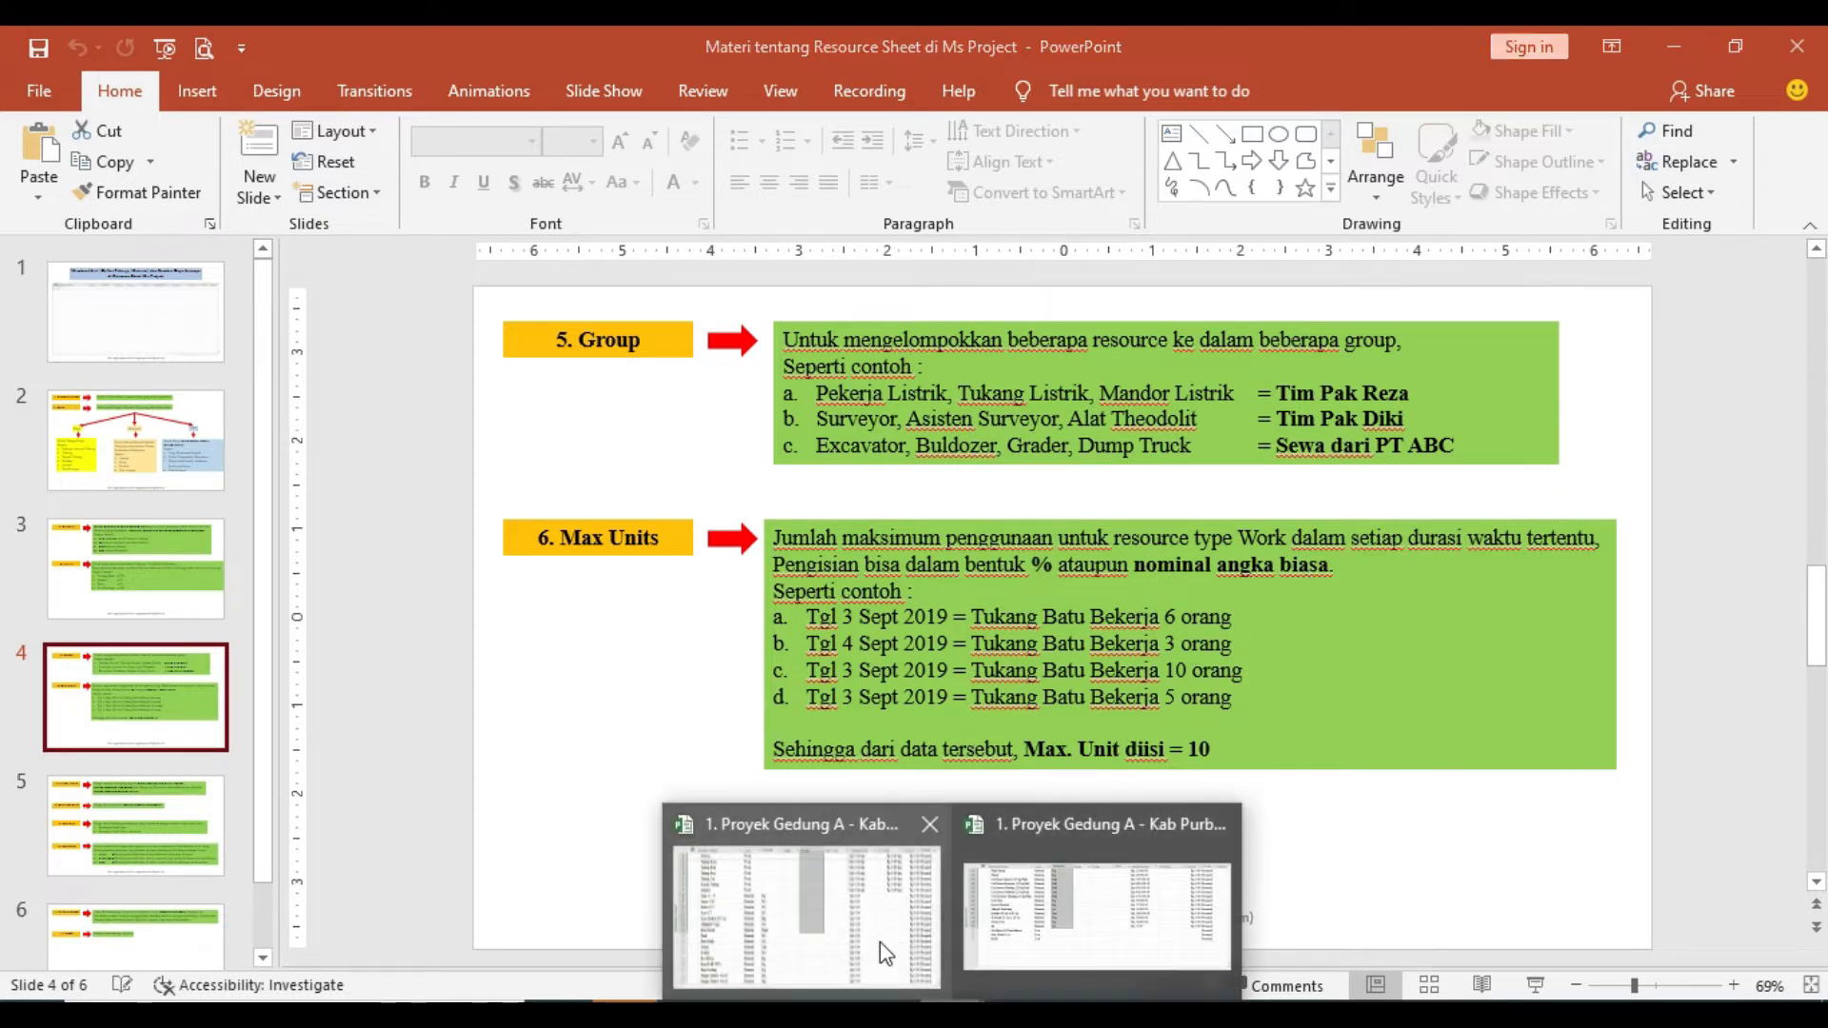
left_click(880, 941)
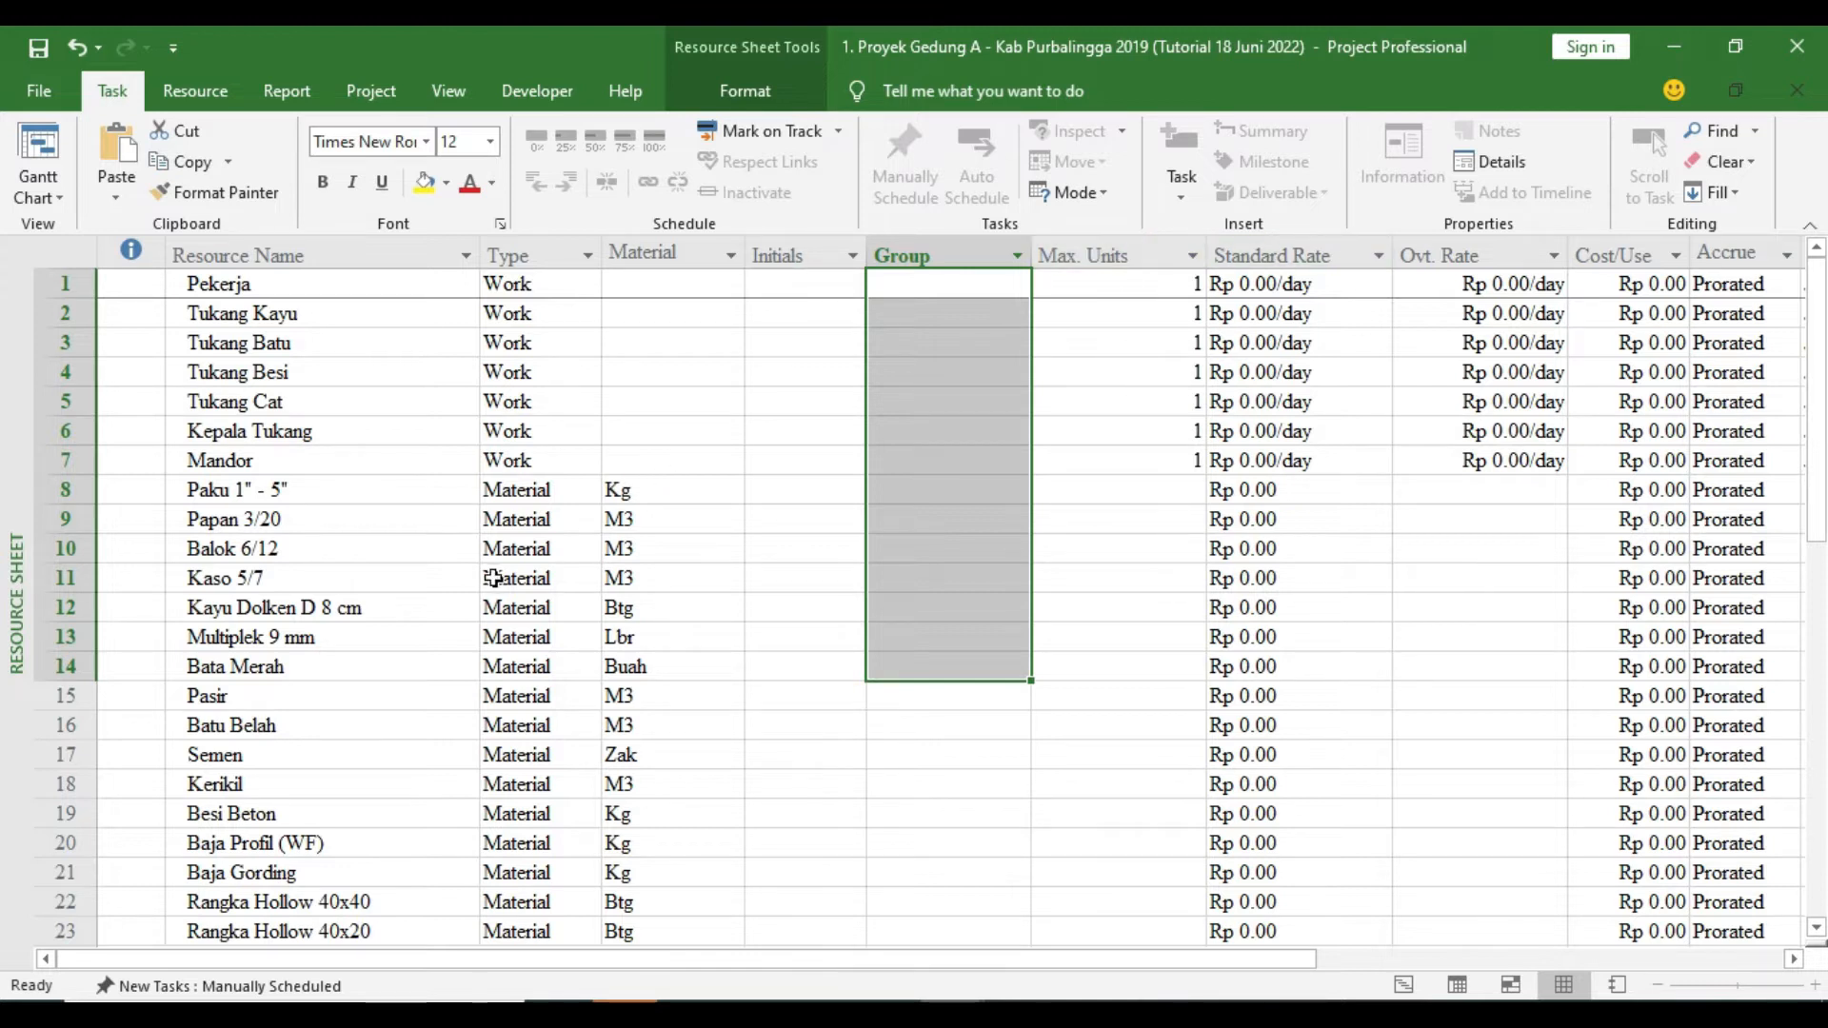
scroll(538, 636, "down", 5)
scroll(538, 635, "down", 9)
scroll(877, 604, "up", 9)
scroll(882, 603, "up", 5)
left_click(498, 493)
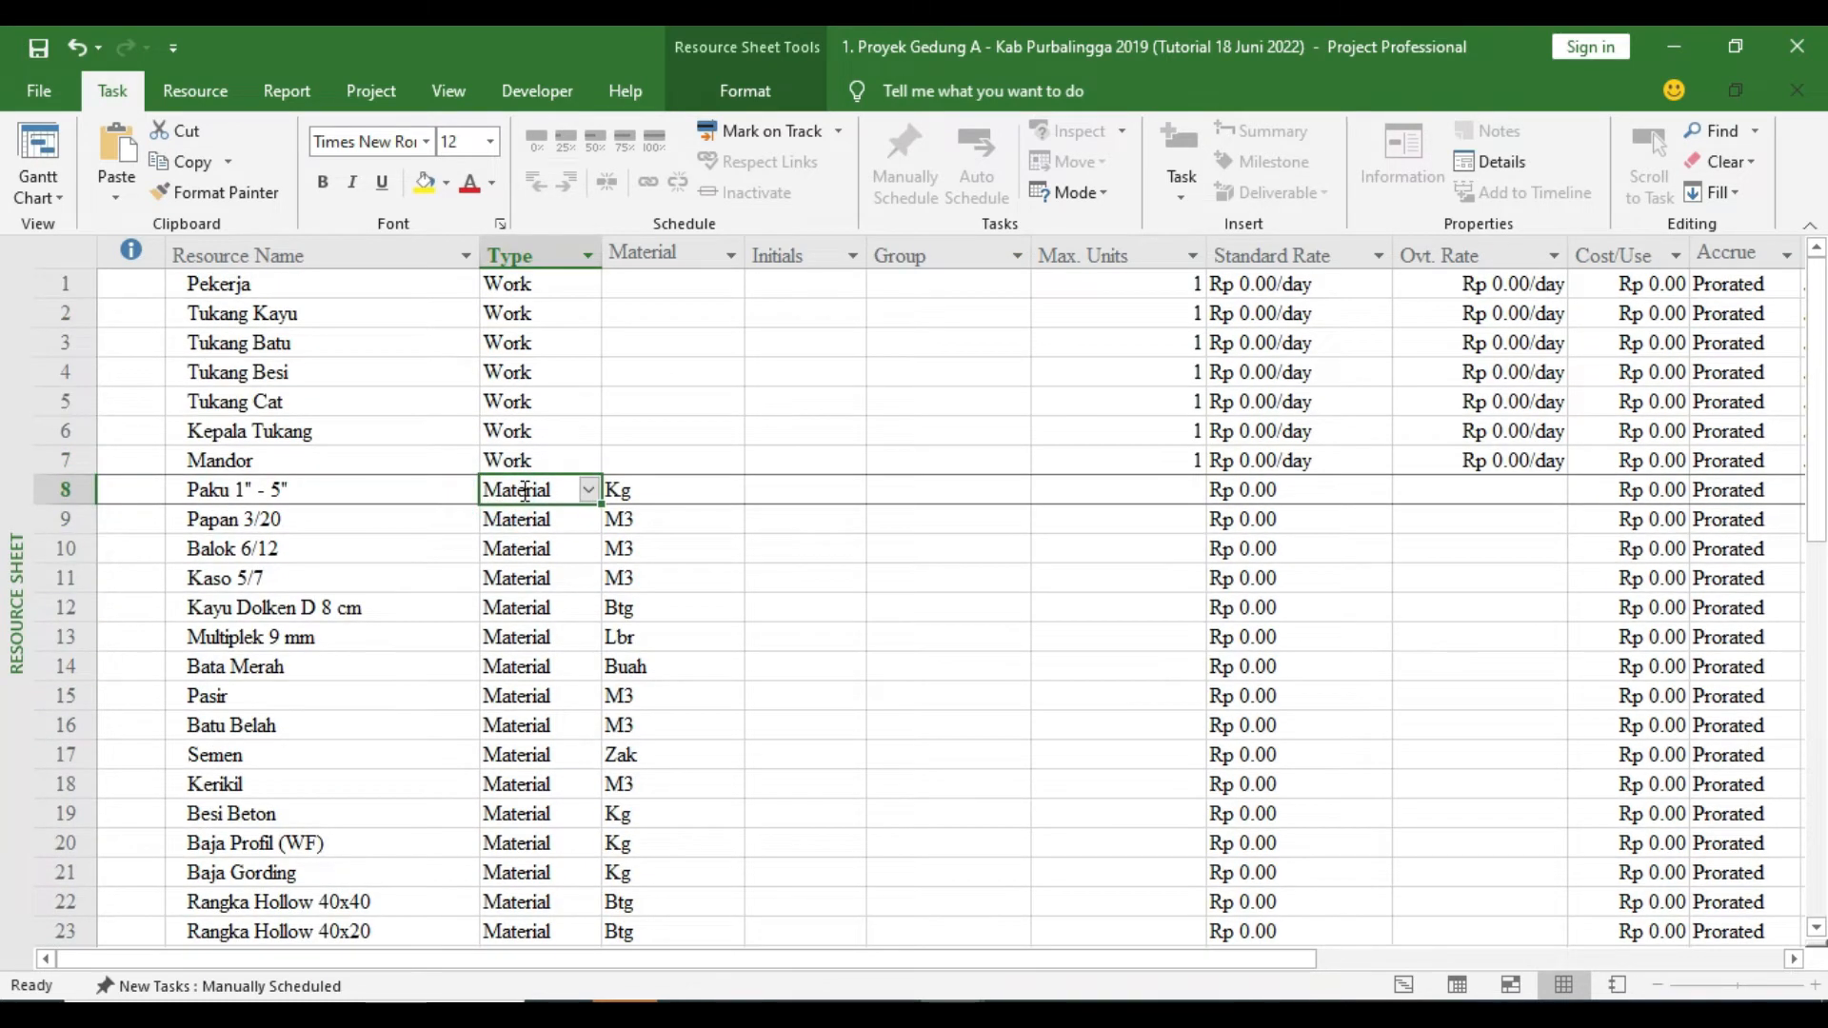
left_click(1096, 493)
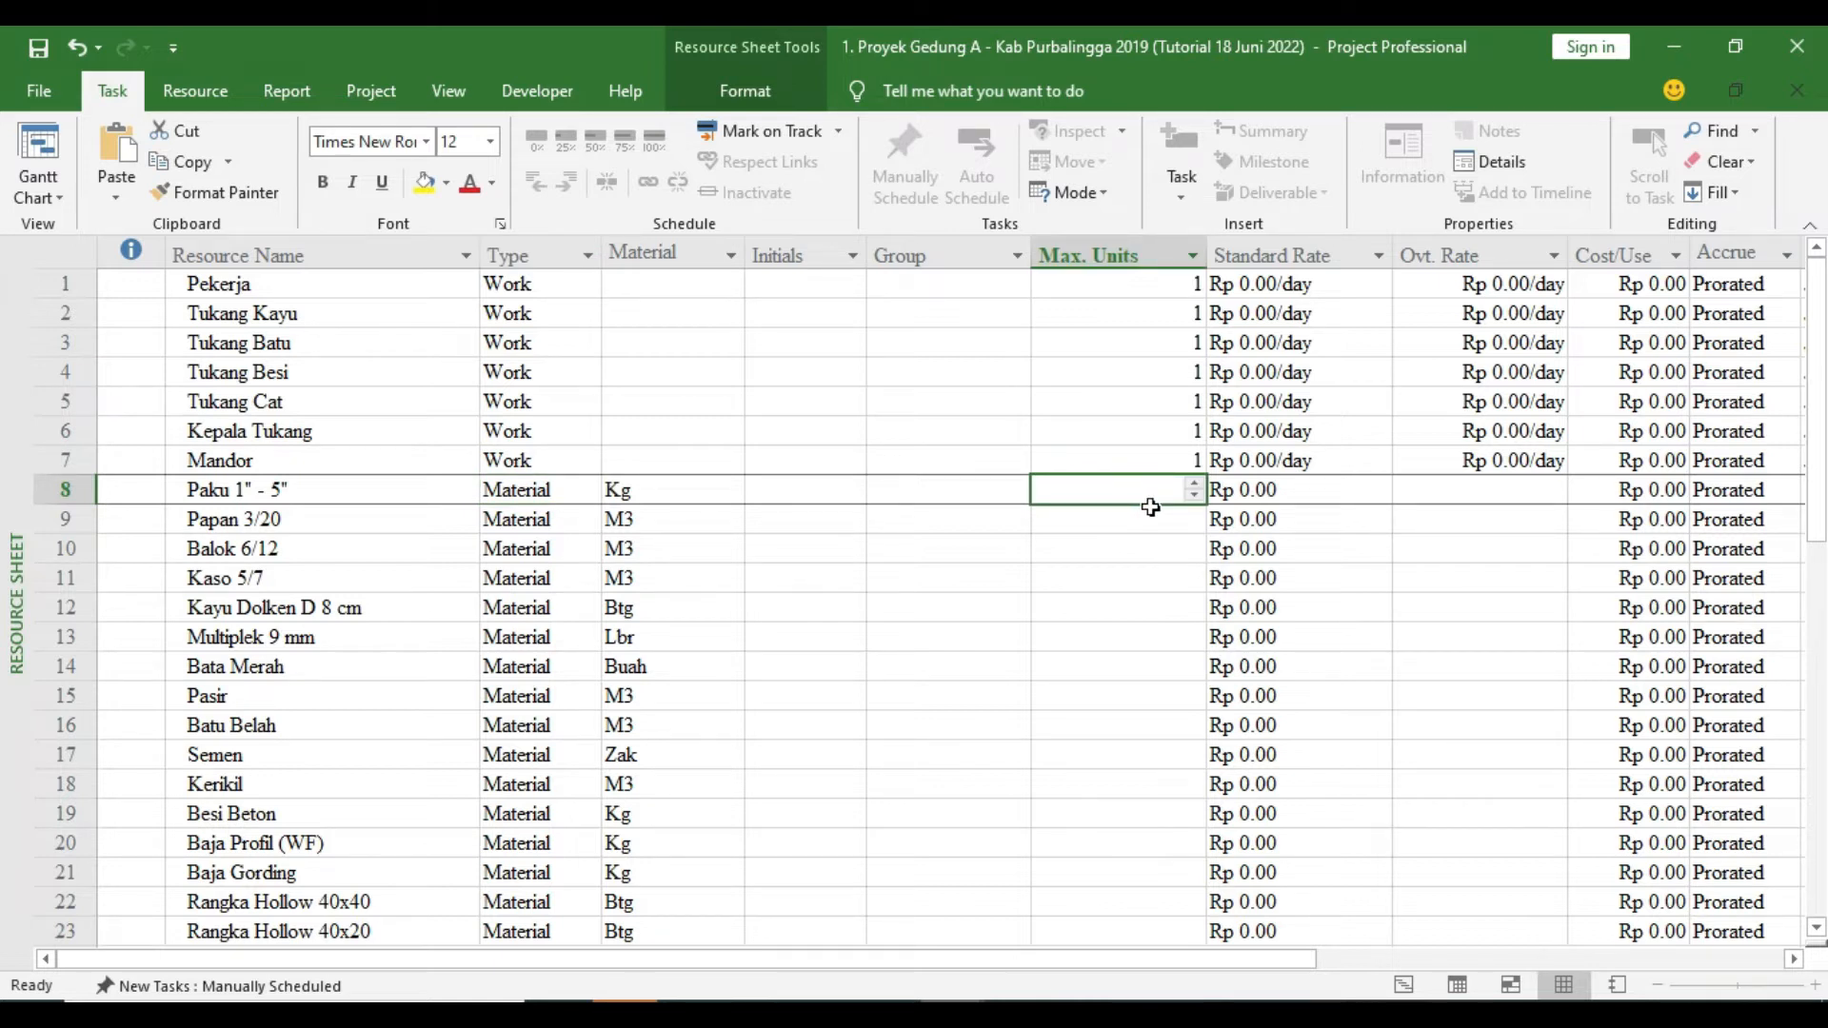
left_click(1109, 519)
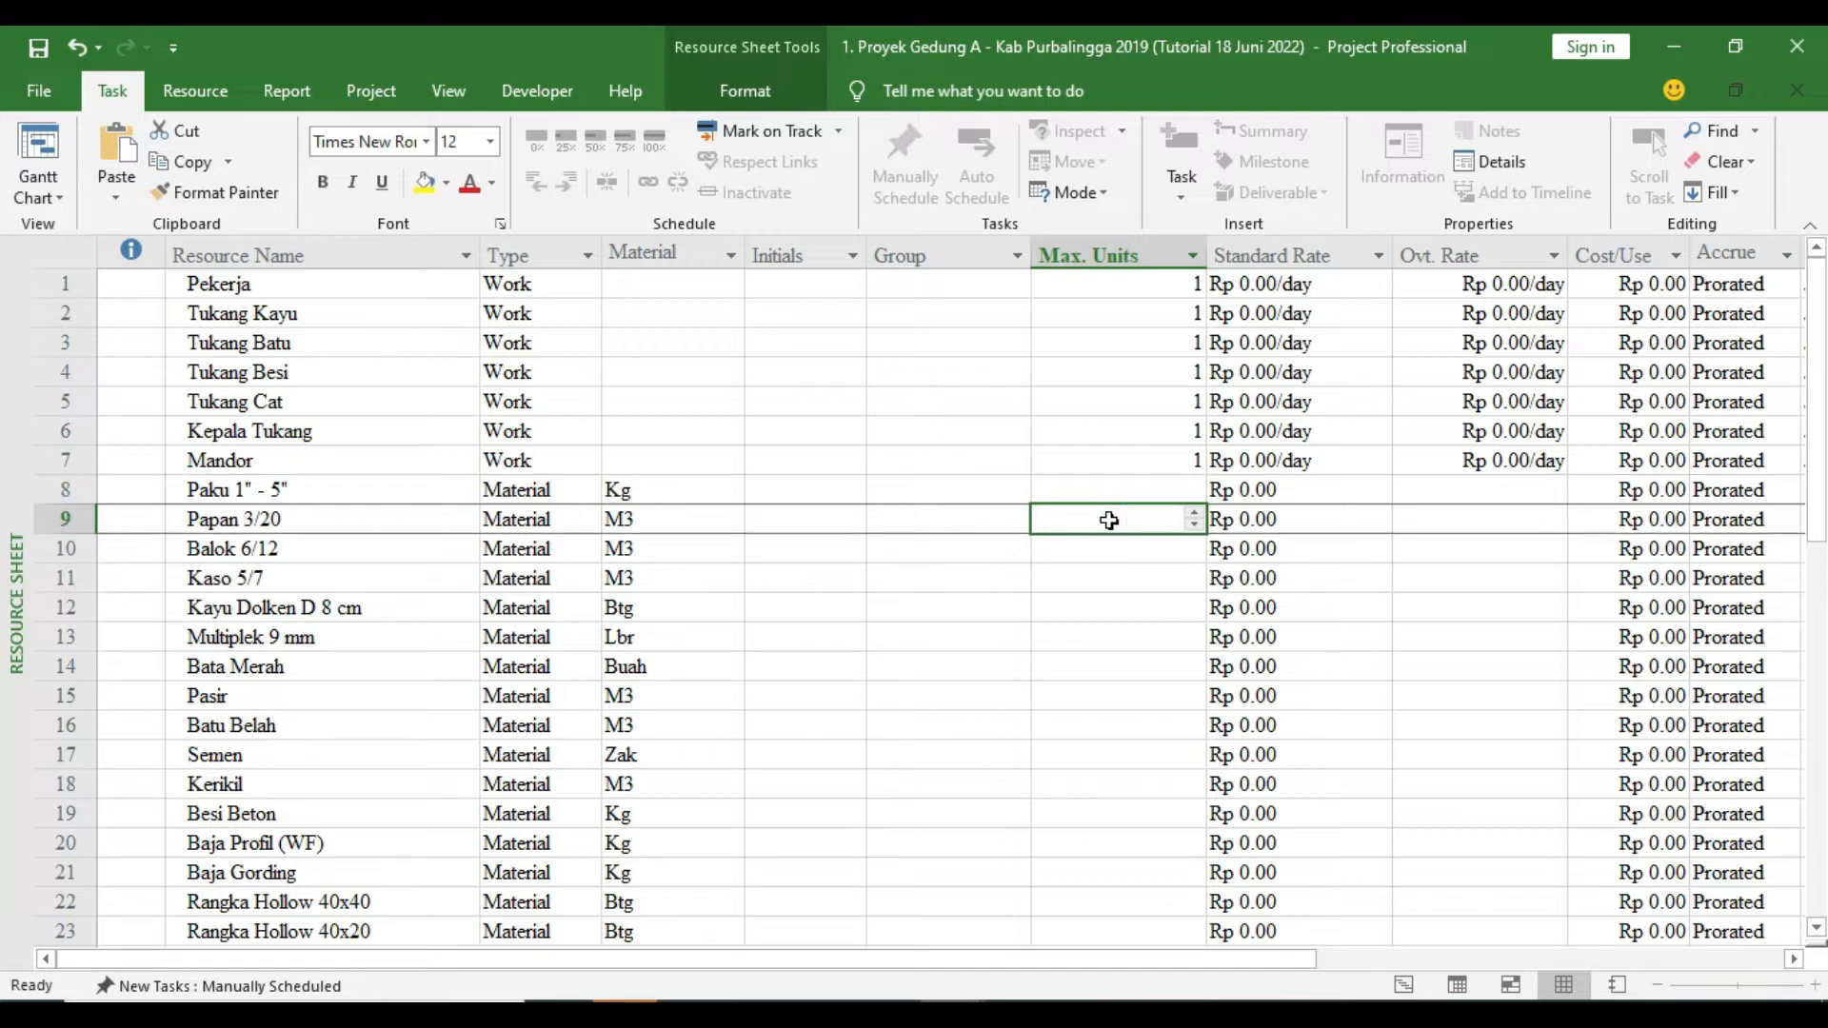
scroll(1200, 752, "down", 11)
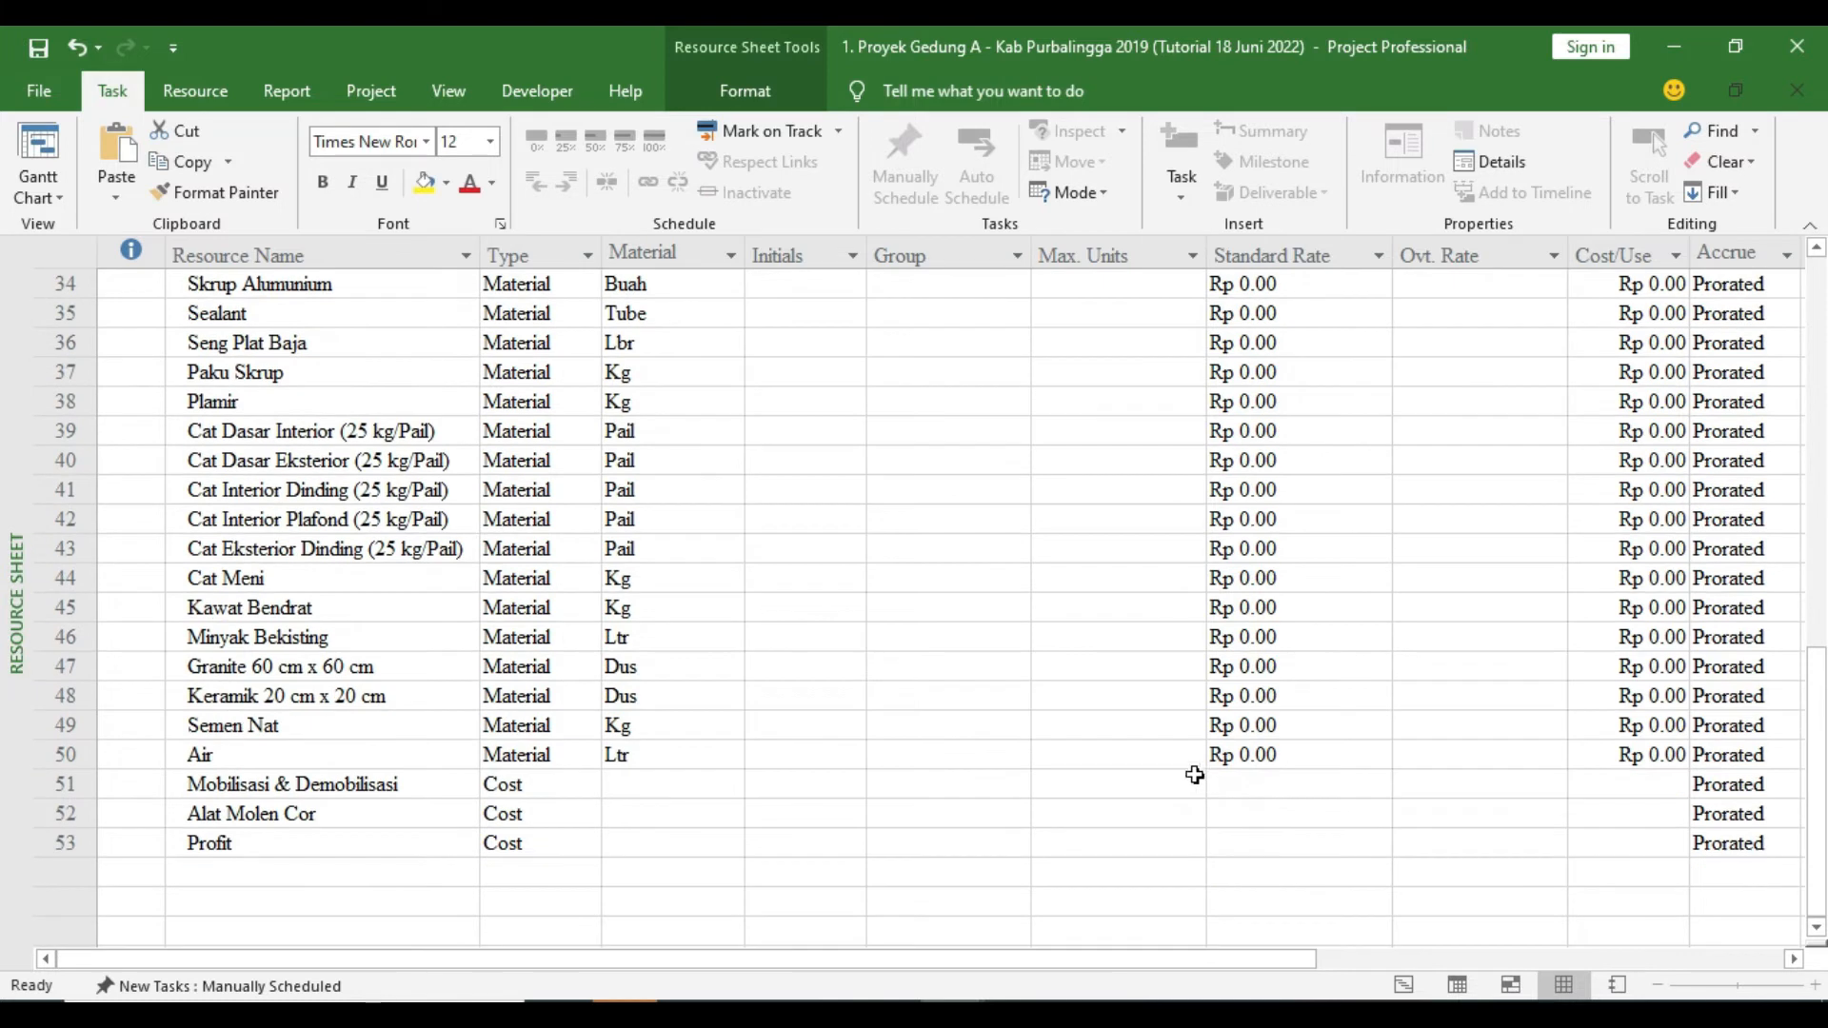
left_click(1147, 781)
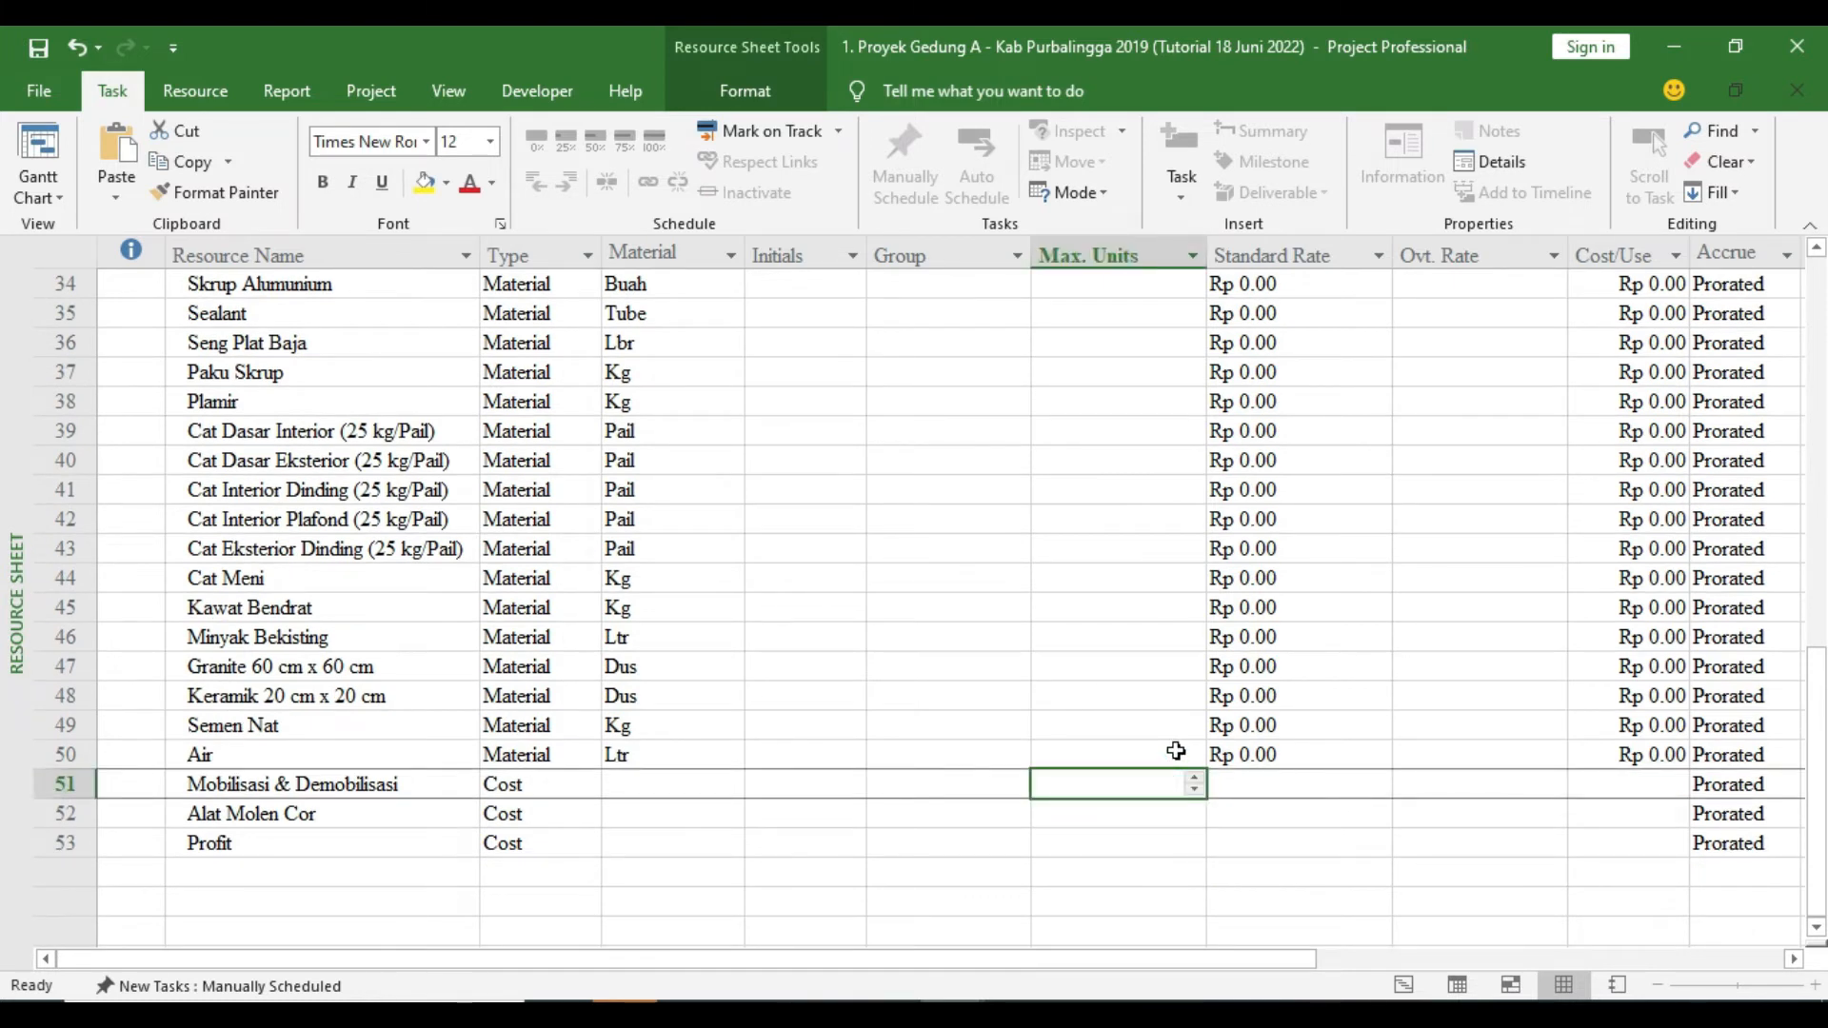
Review the PowerPoint note on filling Max Units as a percentage or plain number, and return to the project's resource sheet
scroll(1161, 743, "up", 11)
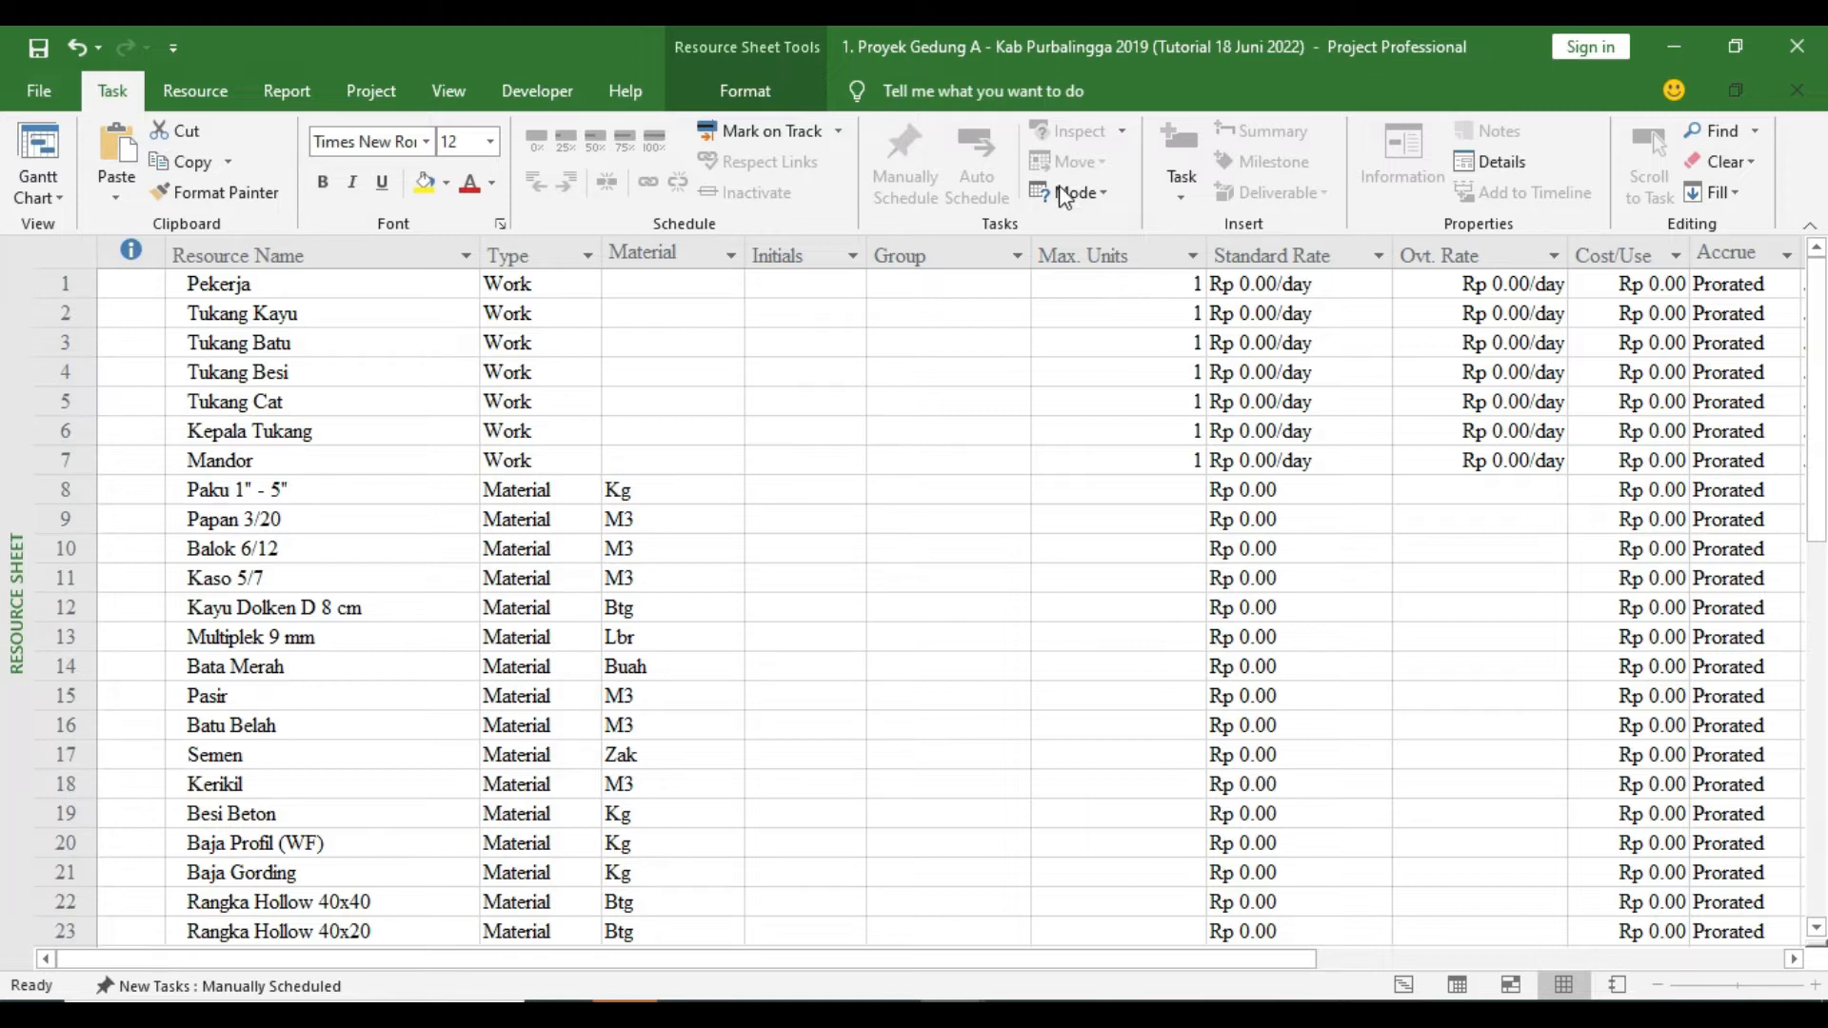
left_click(1150, 1015)
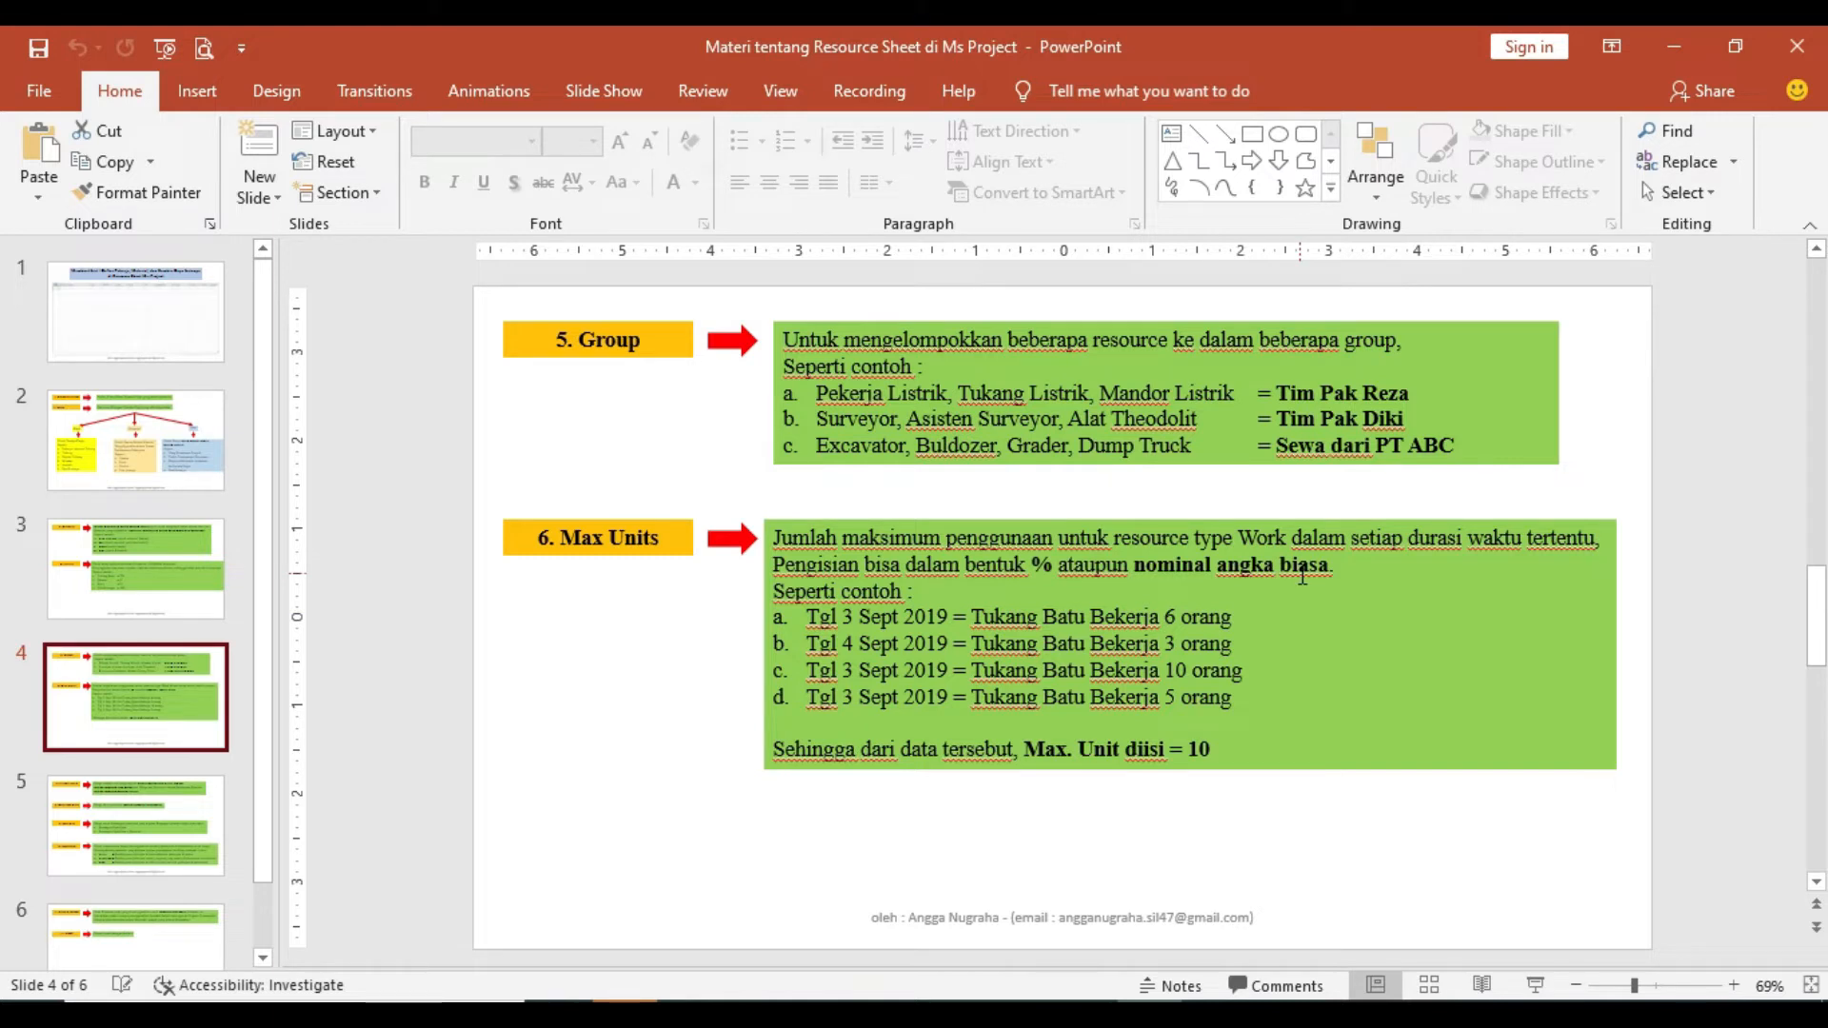
mouse_move(952, 1015)
left_click(895, 938)
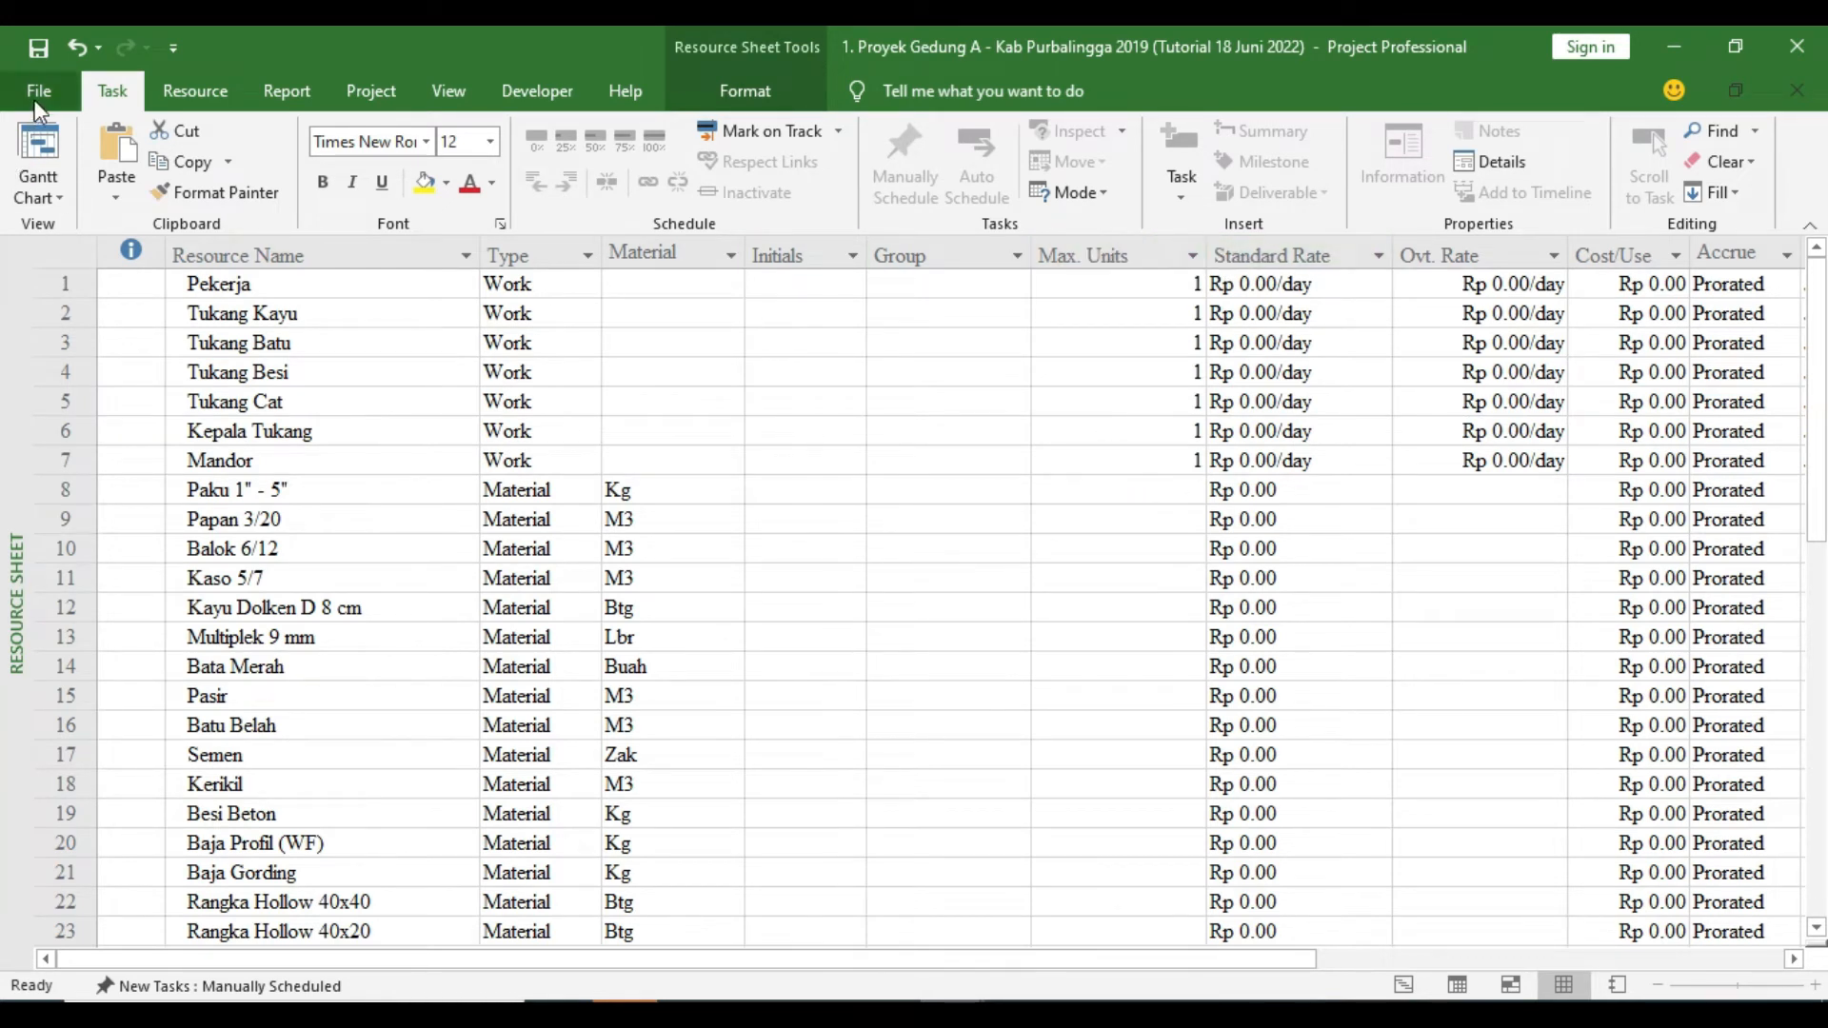
Set the project's schedule option to show assignment units as Percentage and check the work resources' Max. Units
left_click(35, 99)
left_click(95, 954)
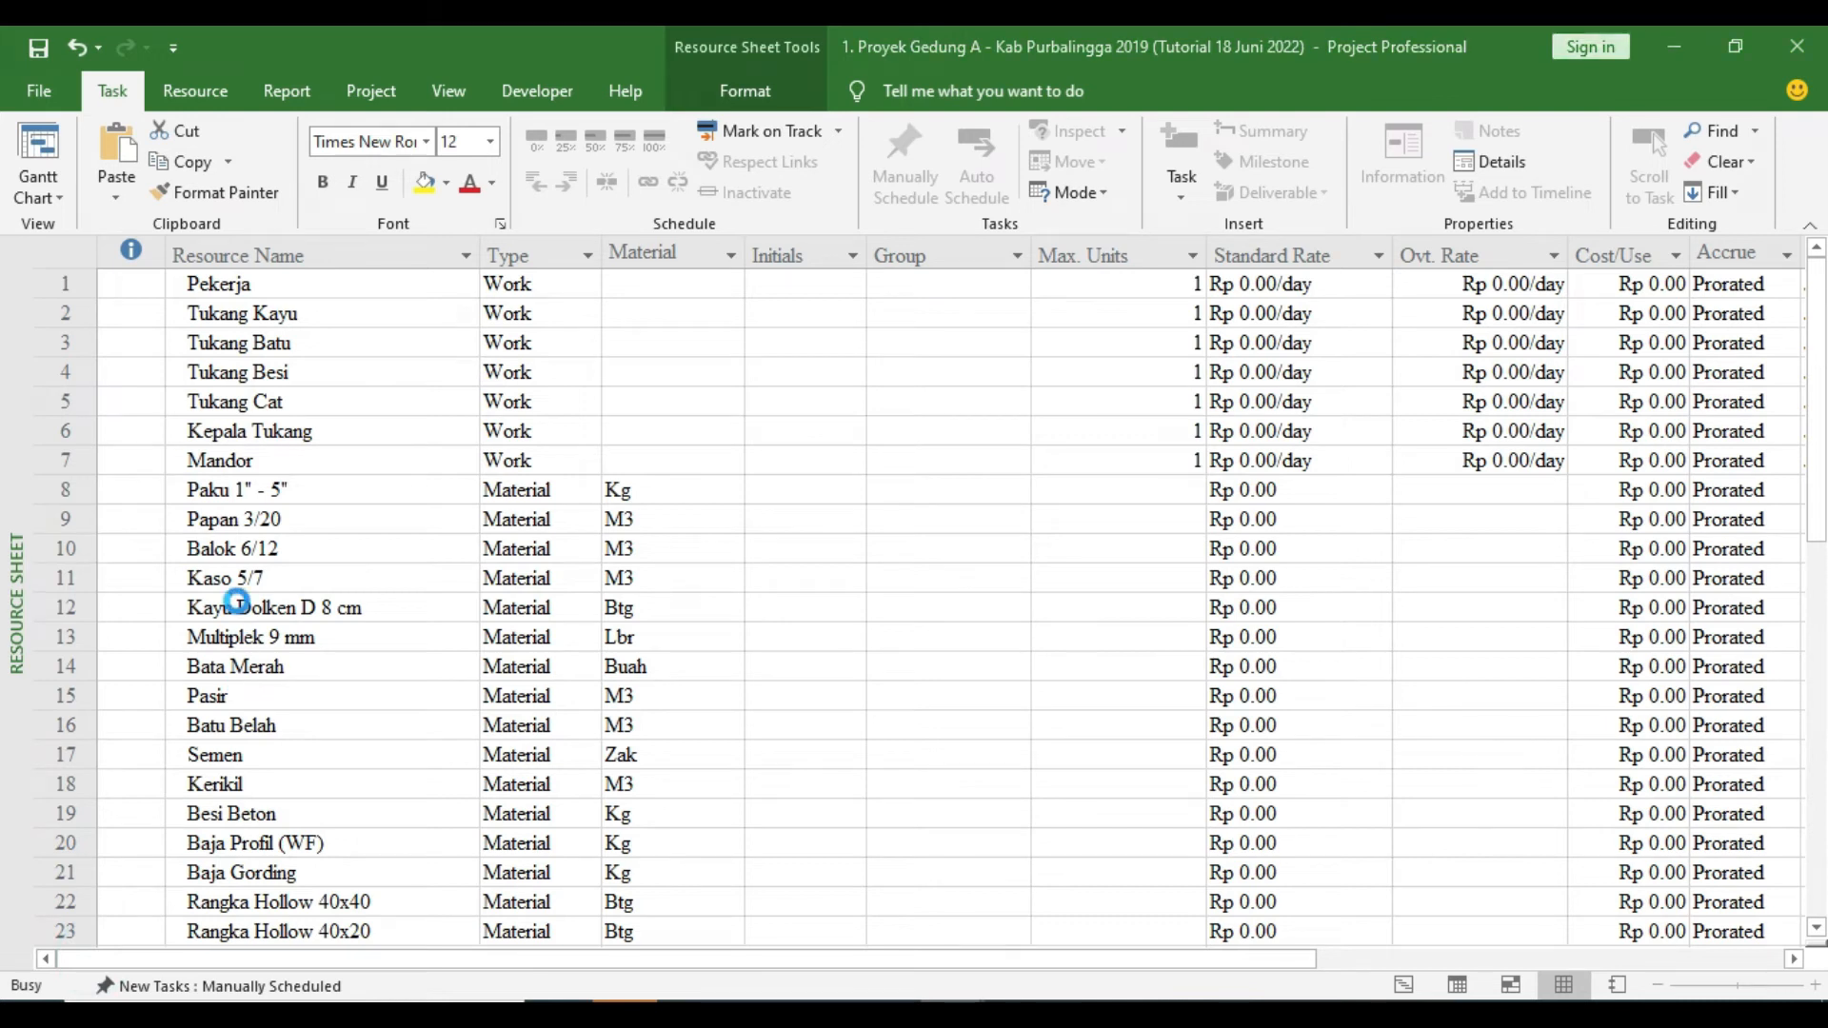
left_click(420, 198)
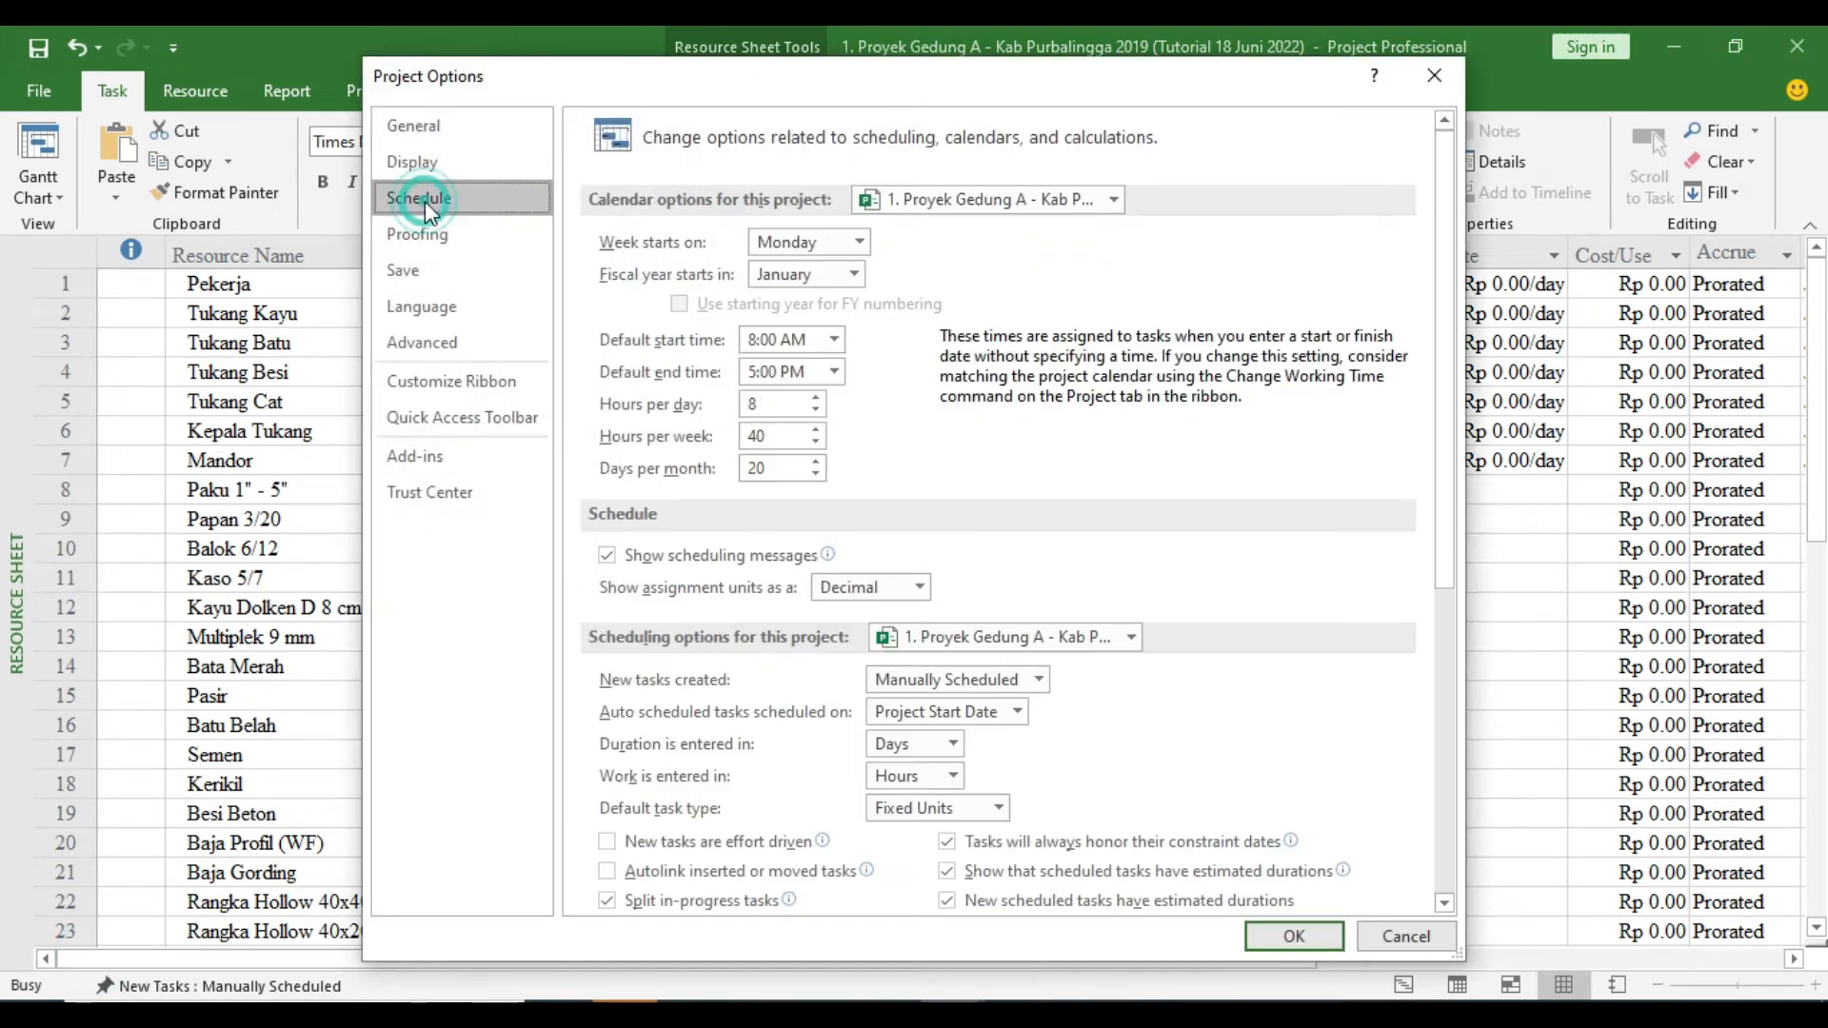
left_click(919, 587)
left_click(869, 617)
left_click(1290, 936)
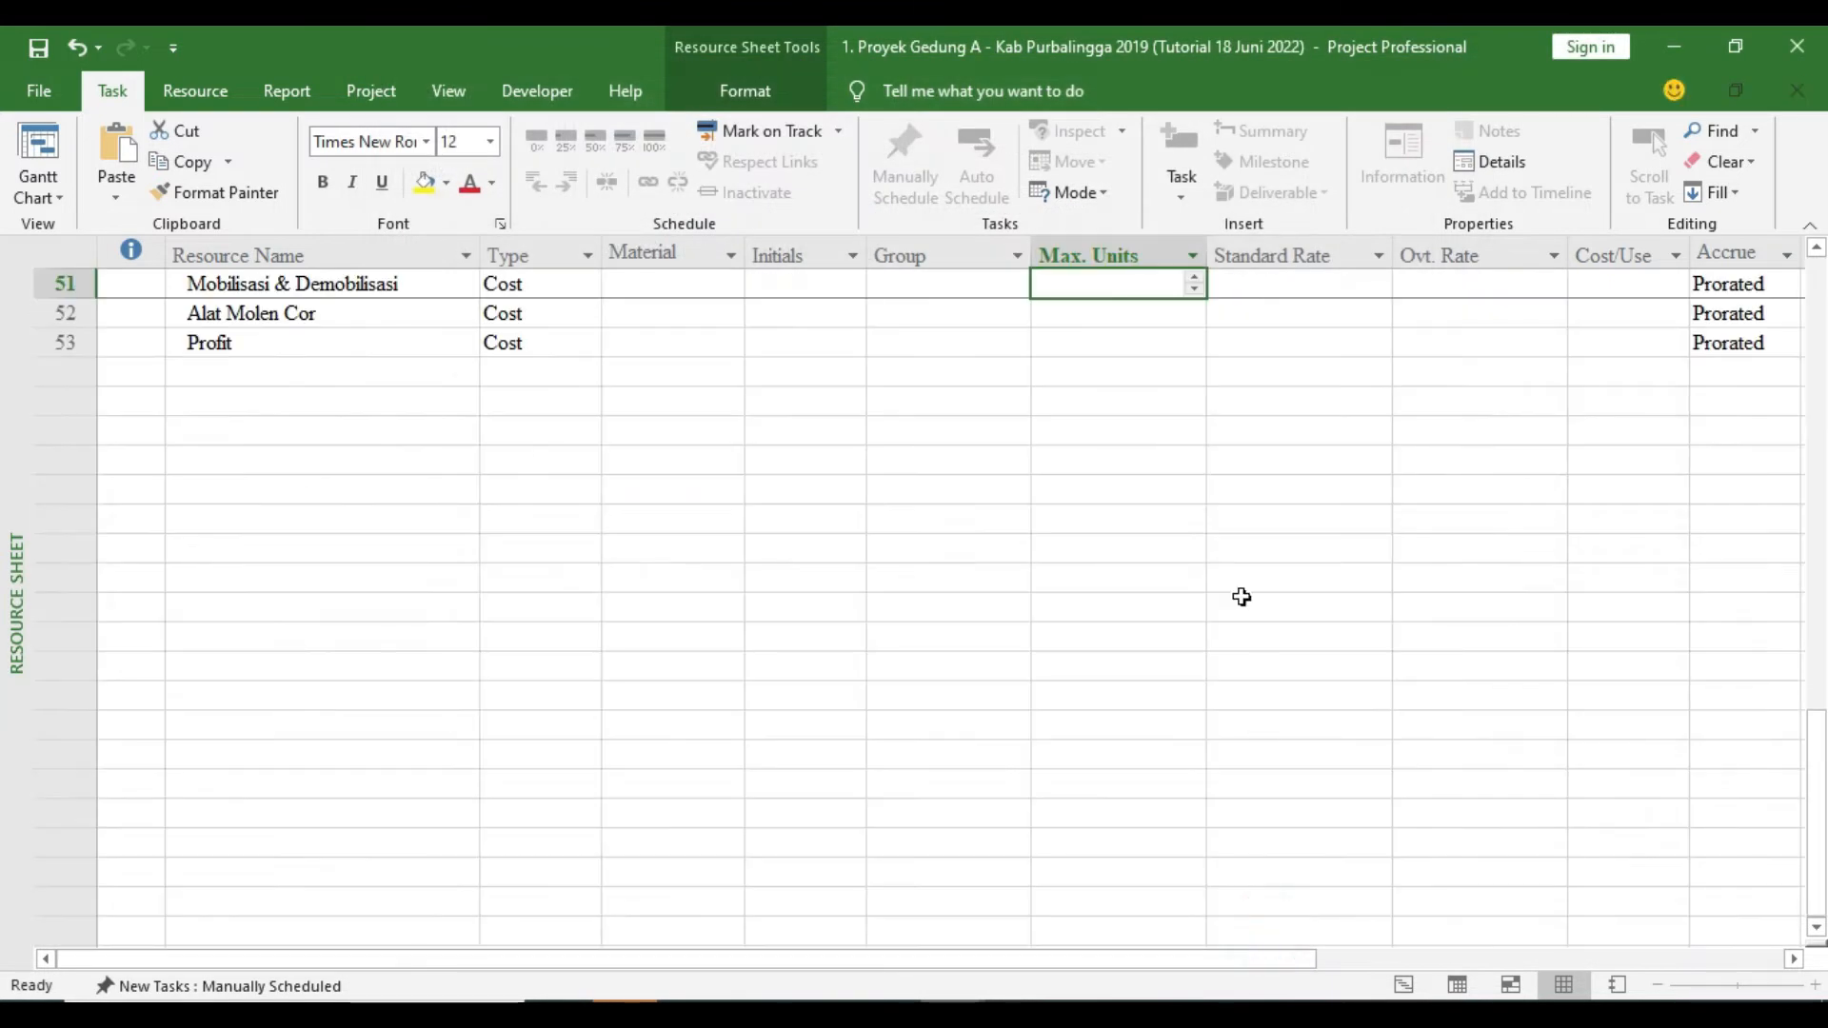
scroll(960, 566, "up", 17)
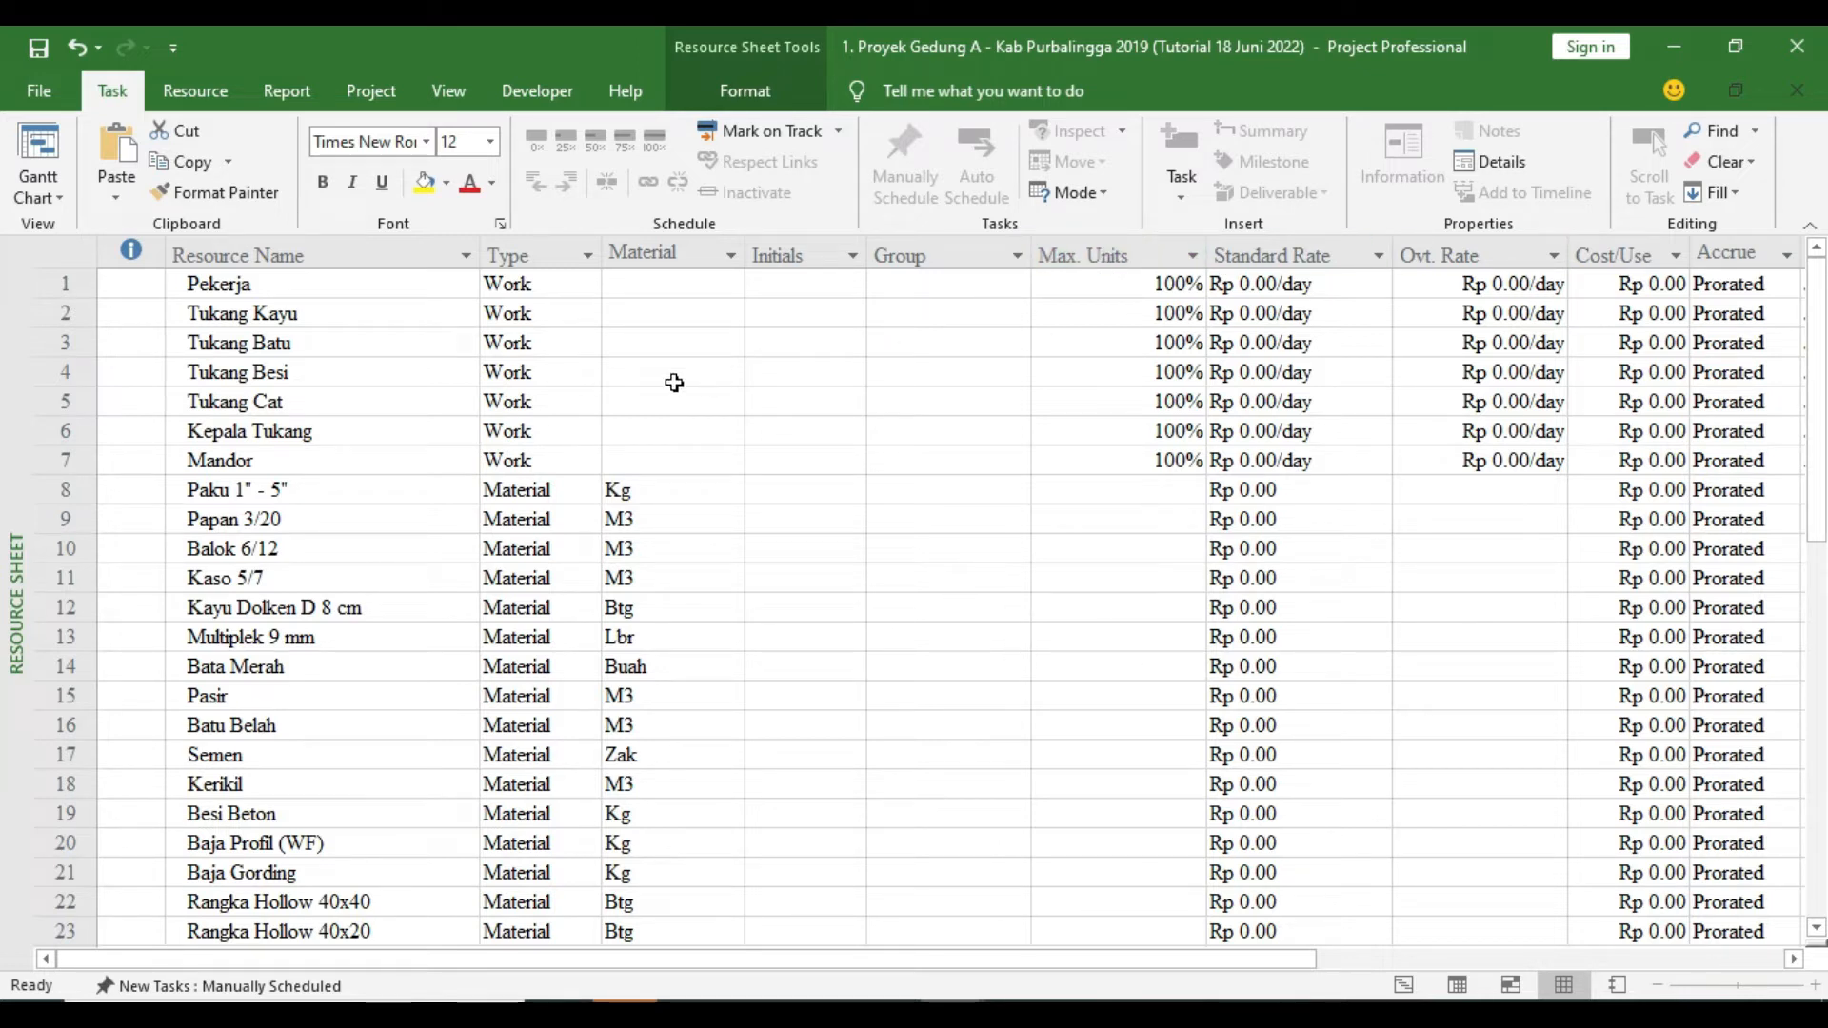
Set the schedule option for showing assignment units to Decimal and check the work resources' Max. Units
left_click(38, 95)
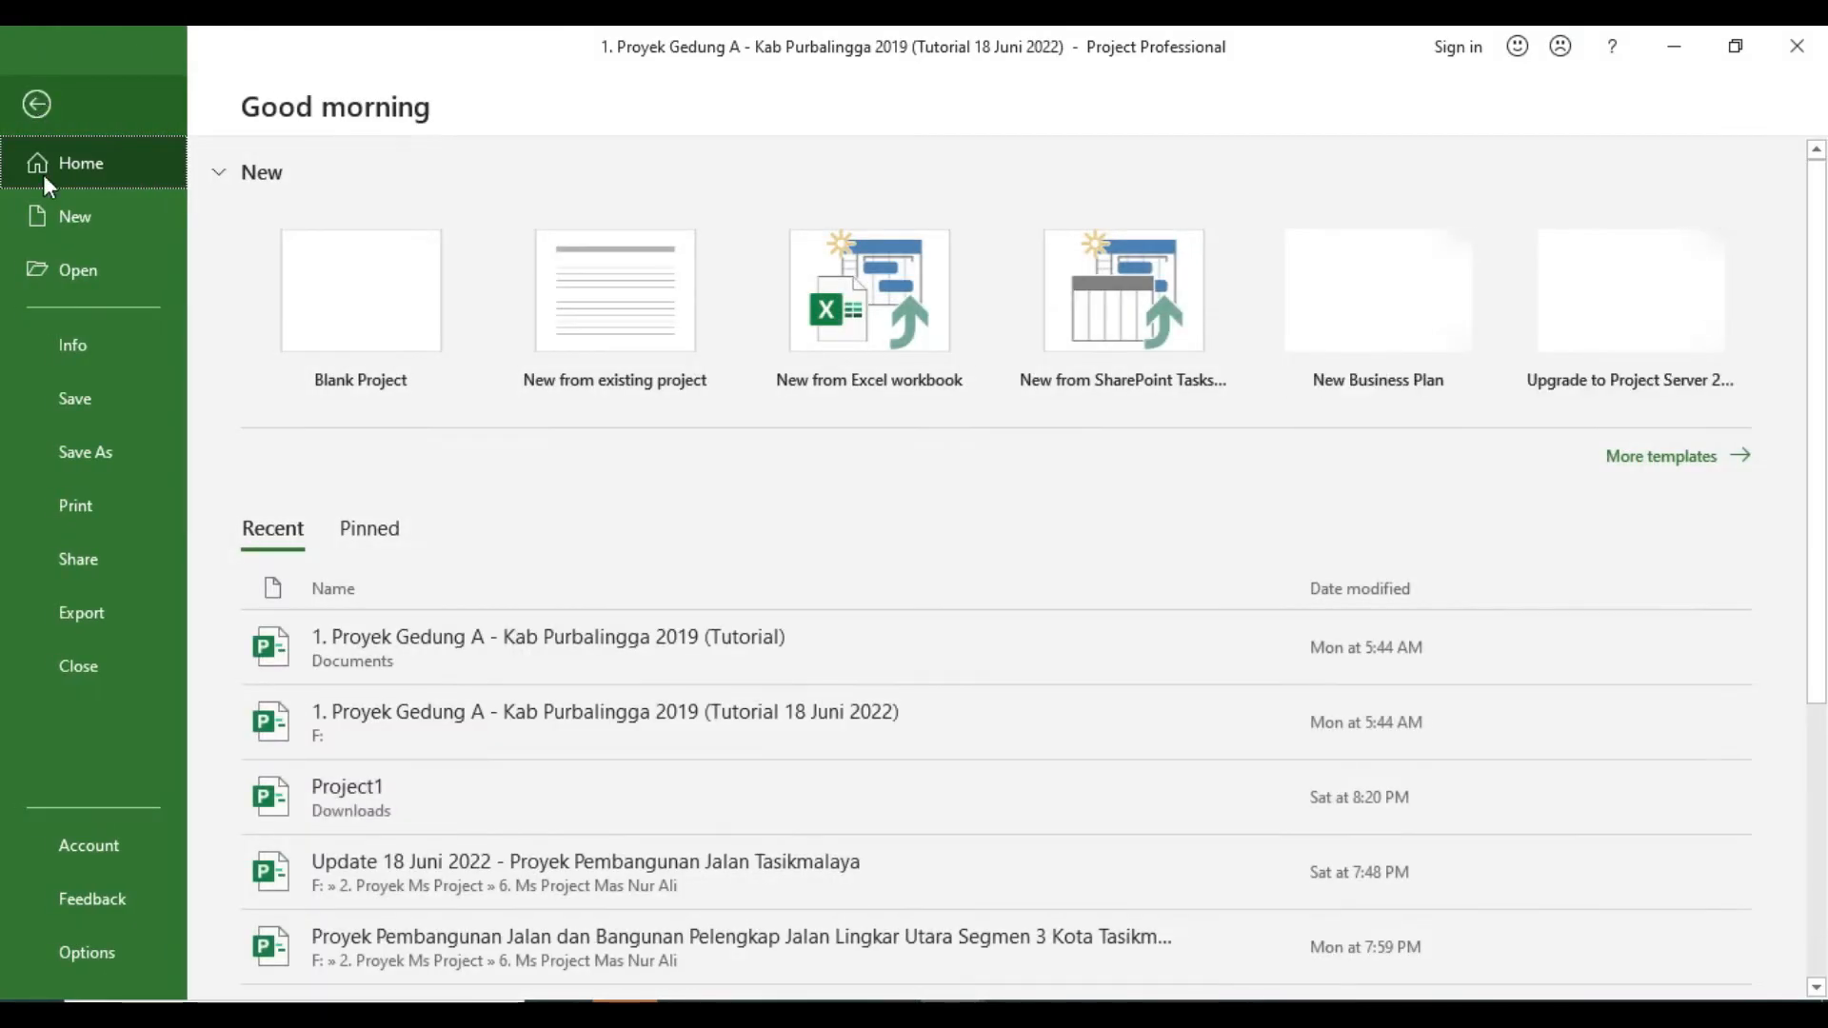
left_click(104, 954)
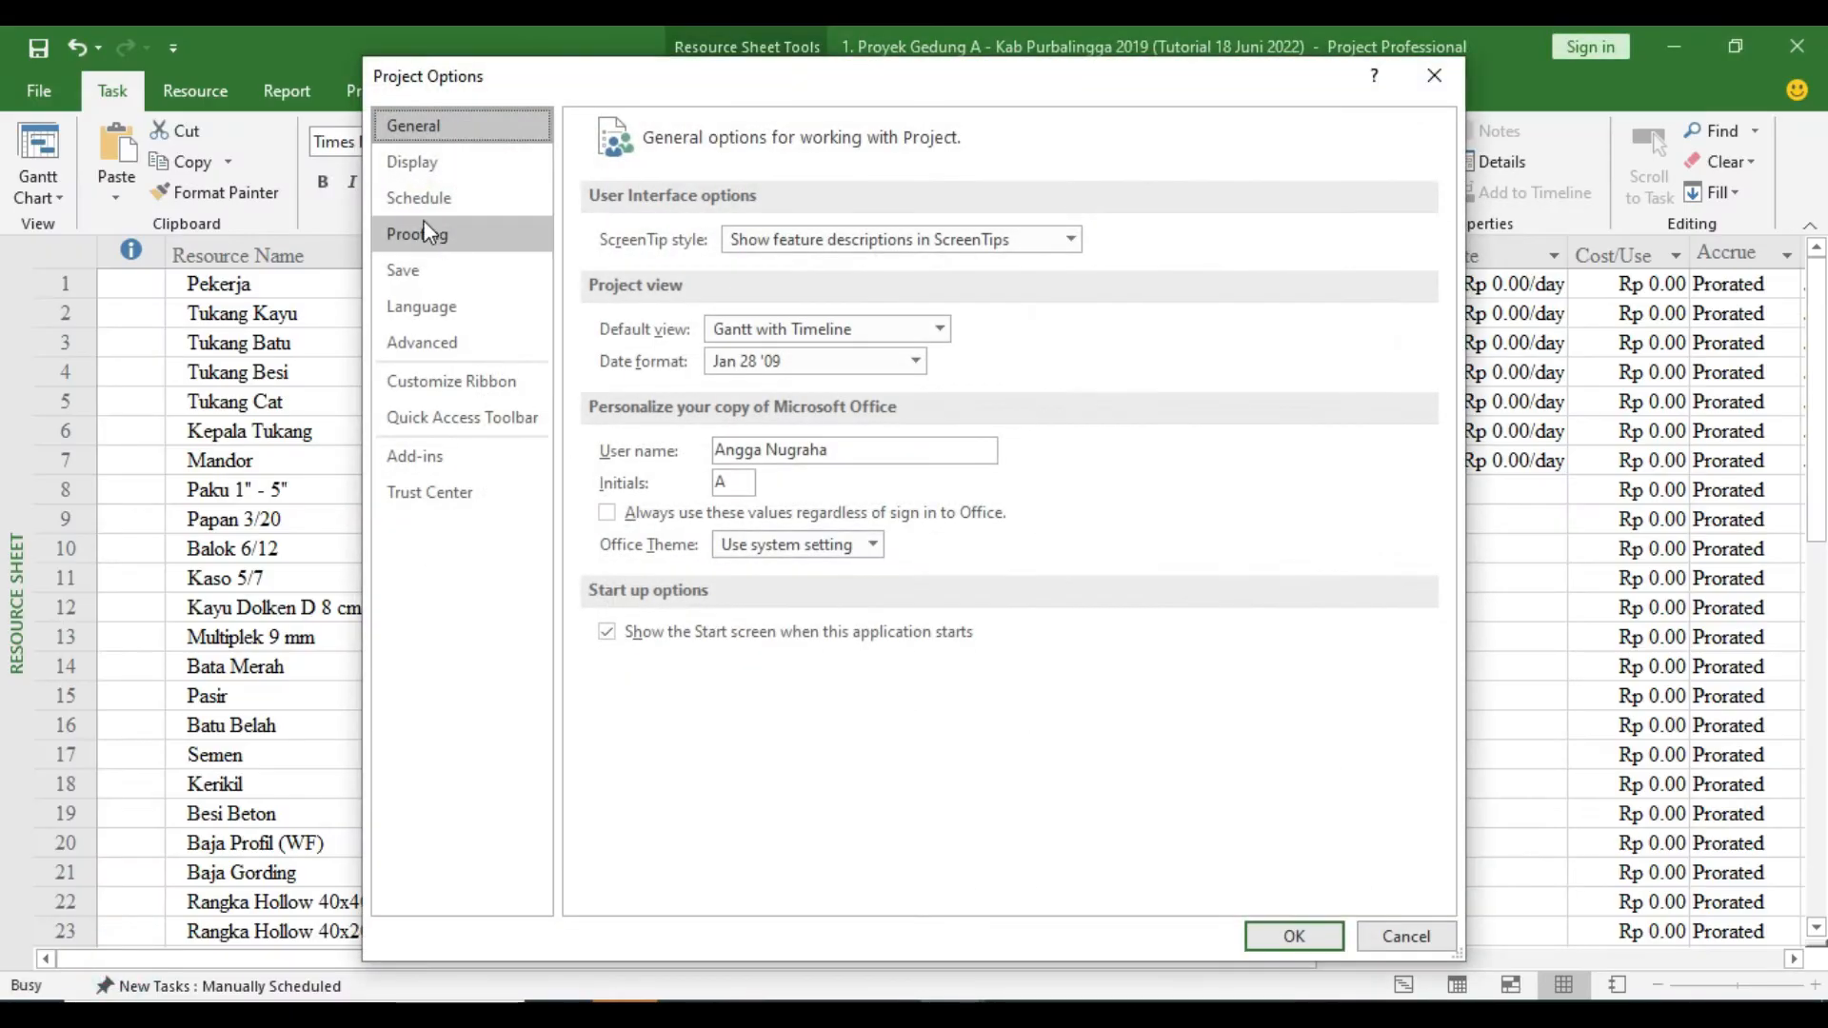
left_click(415, 200)
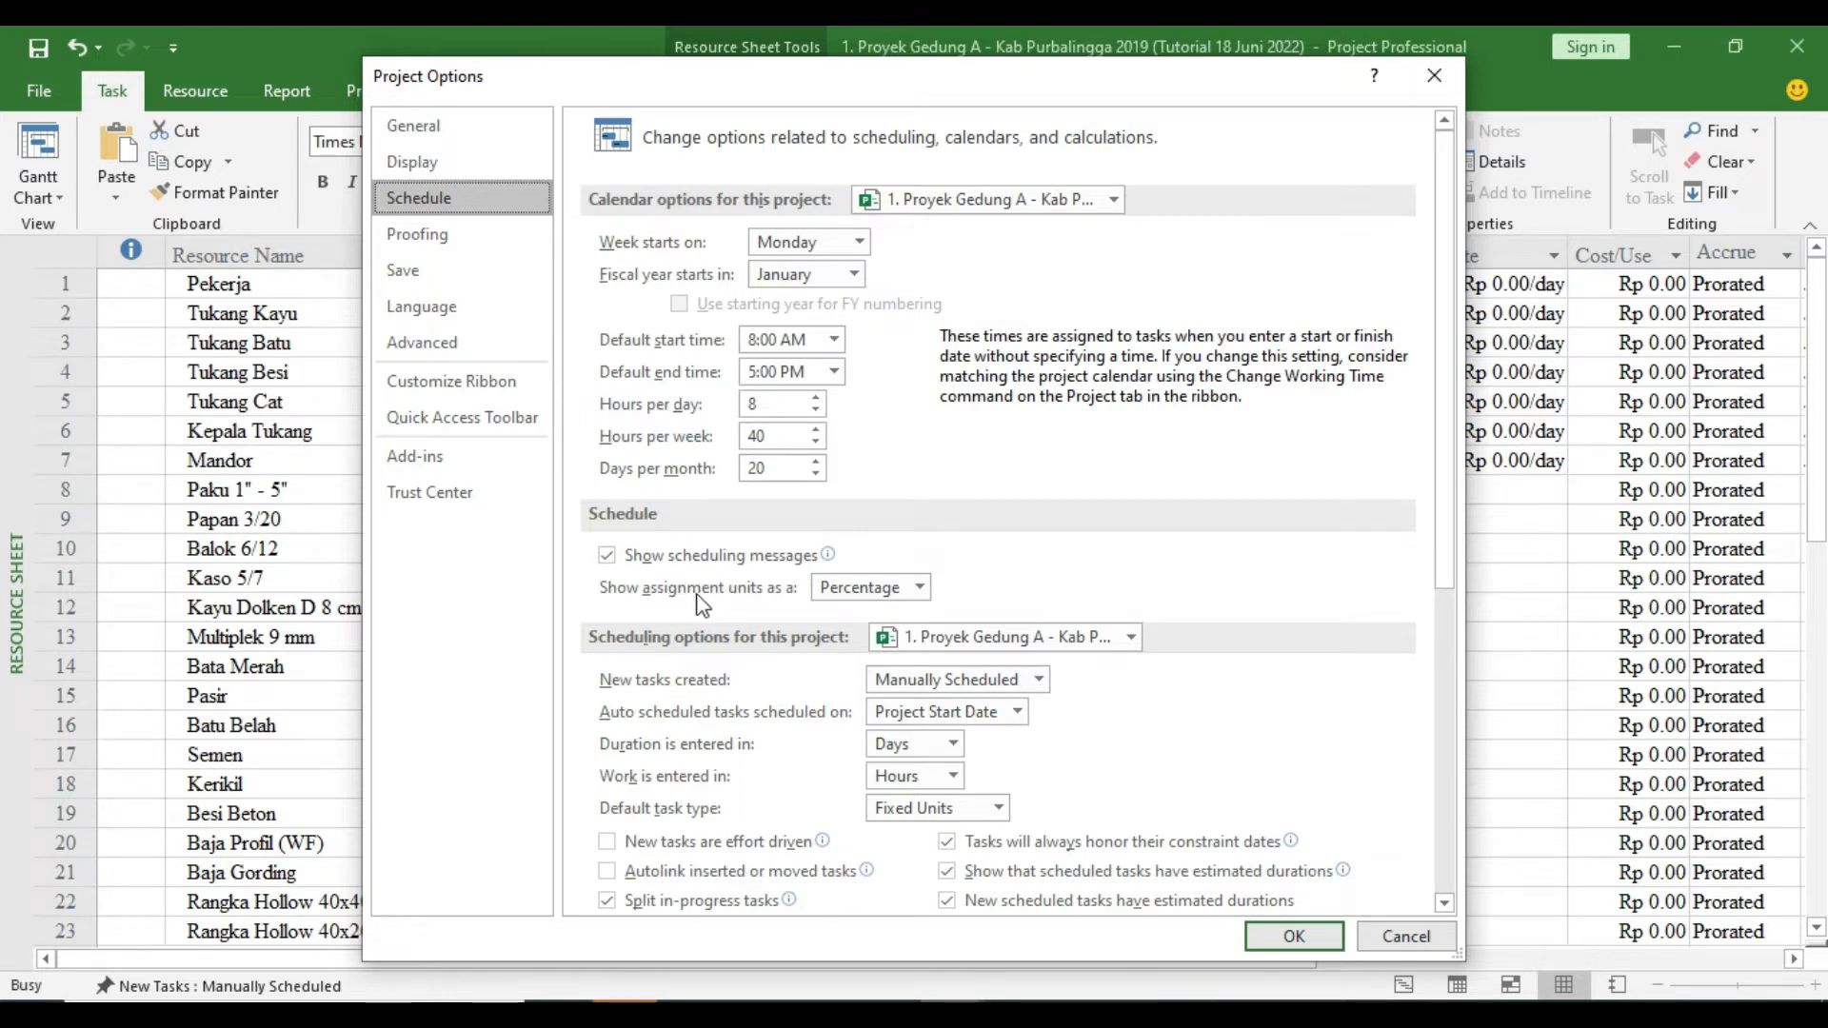
left_click(919, 589)
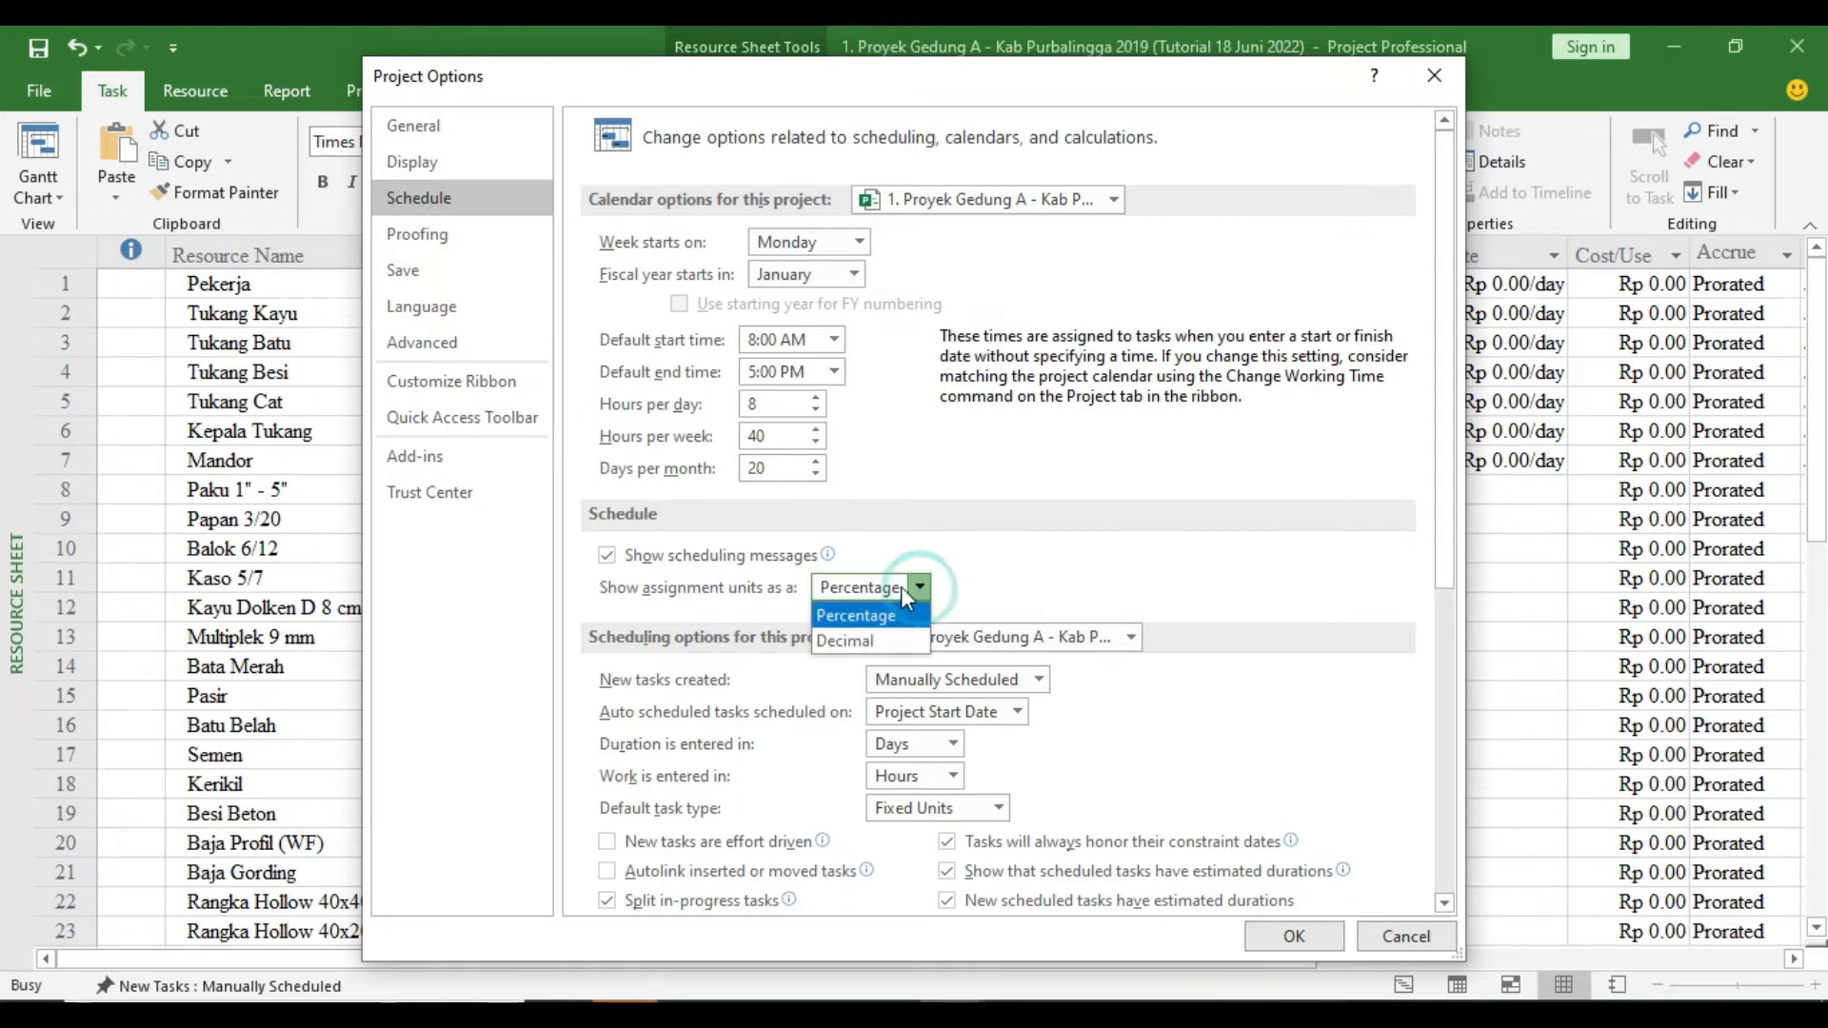
left_click(888, 638)
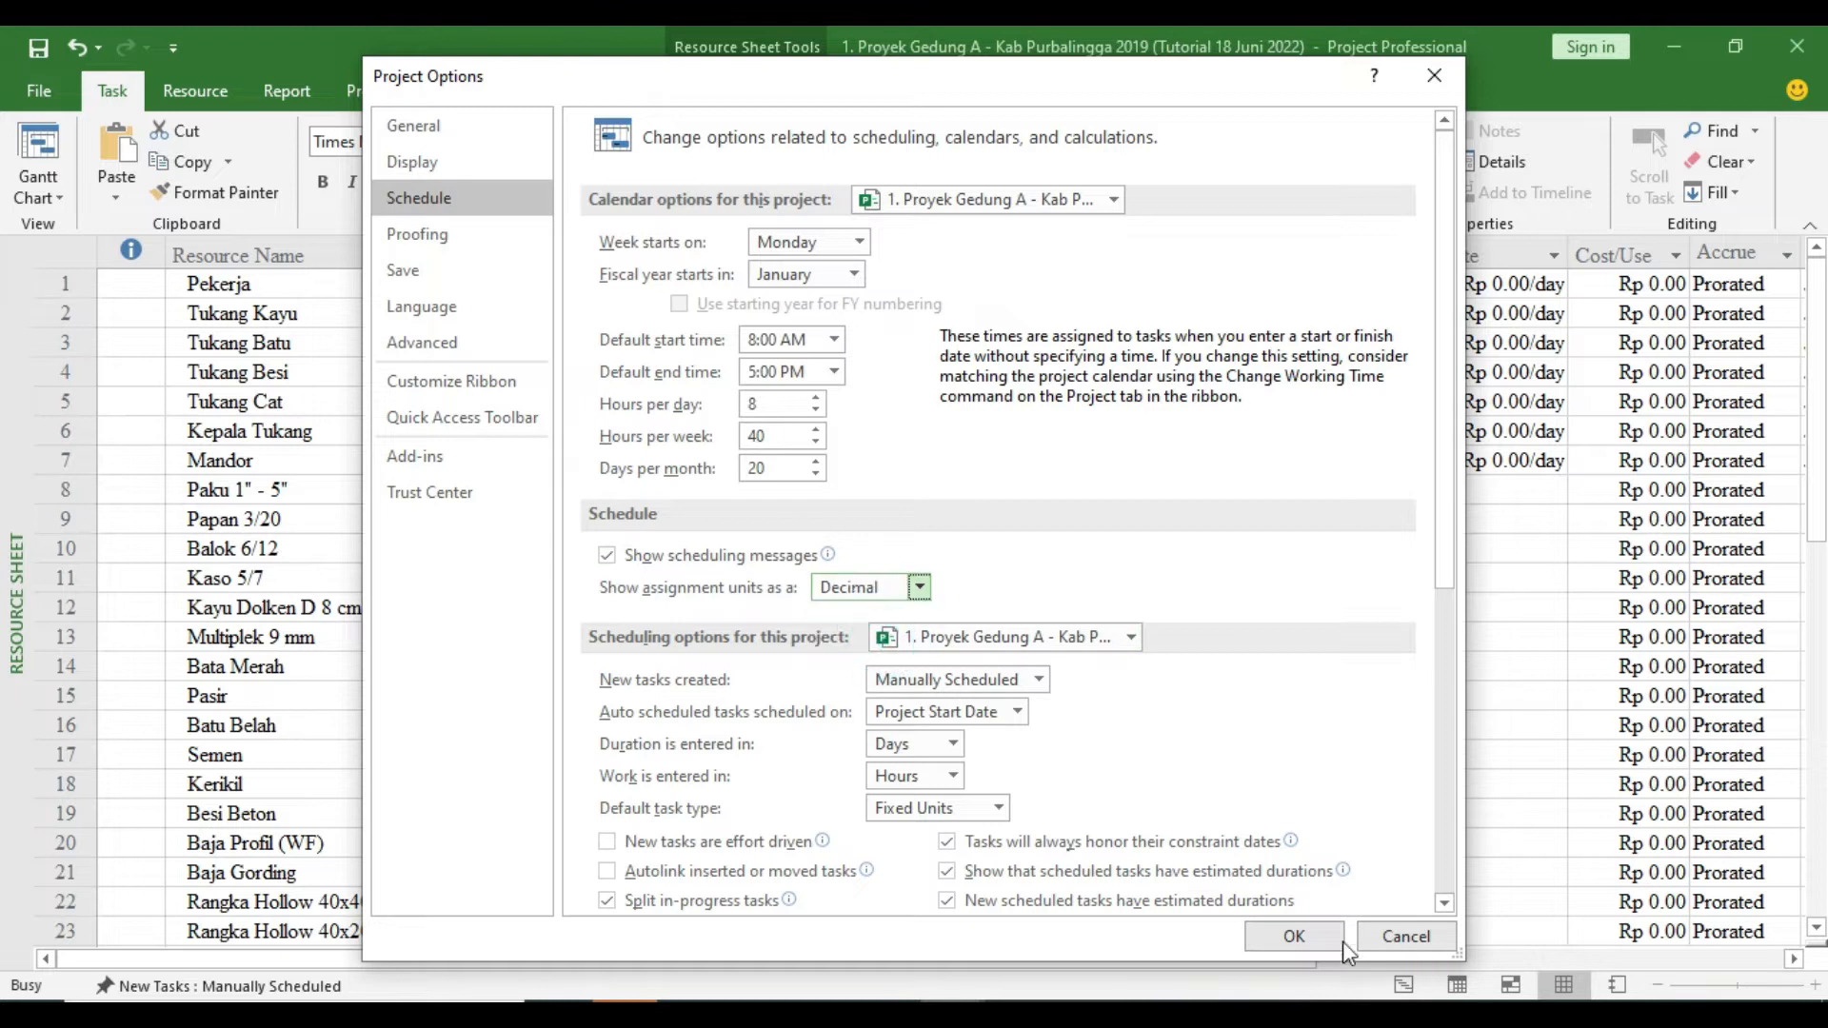
left_click(1294, 935)
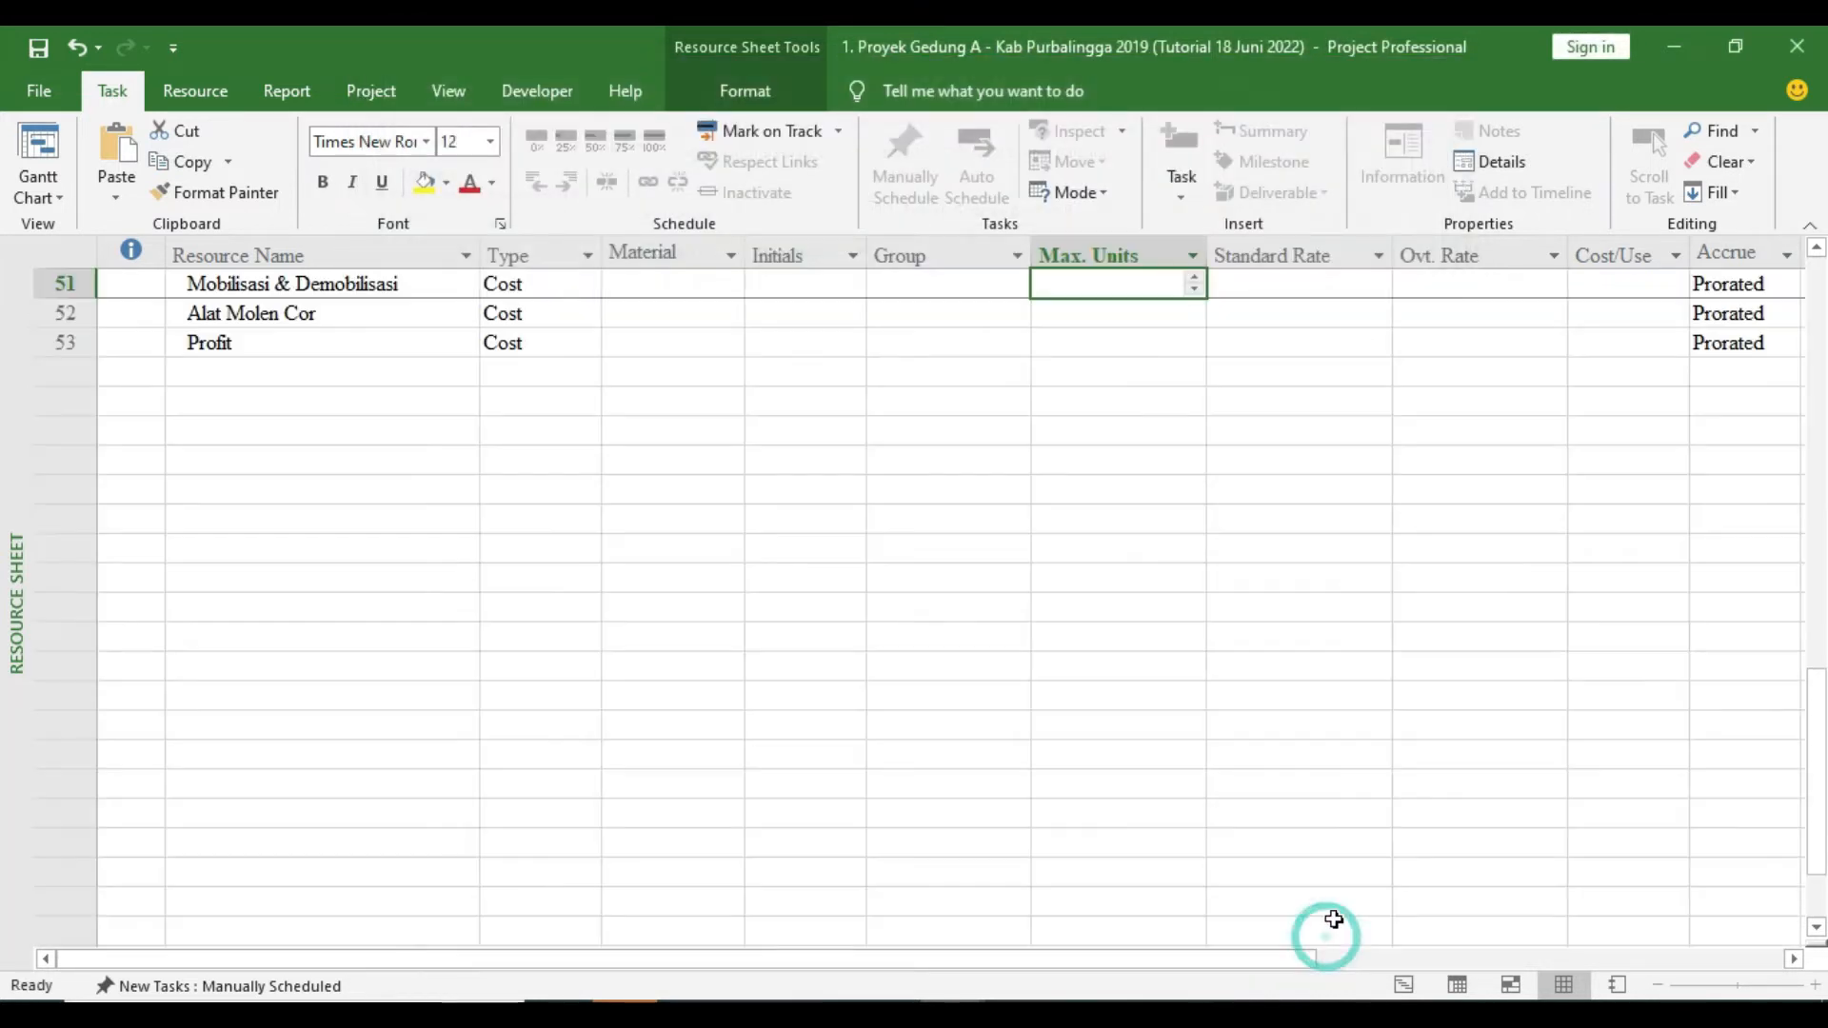
scroll(1080, 485, "up", 17)
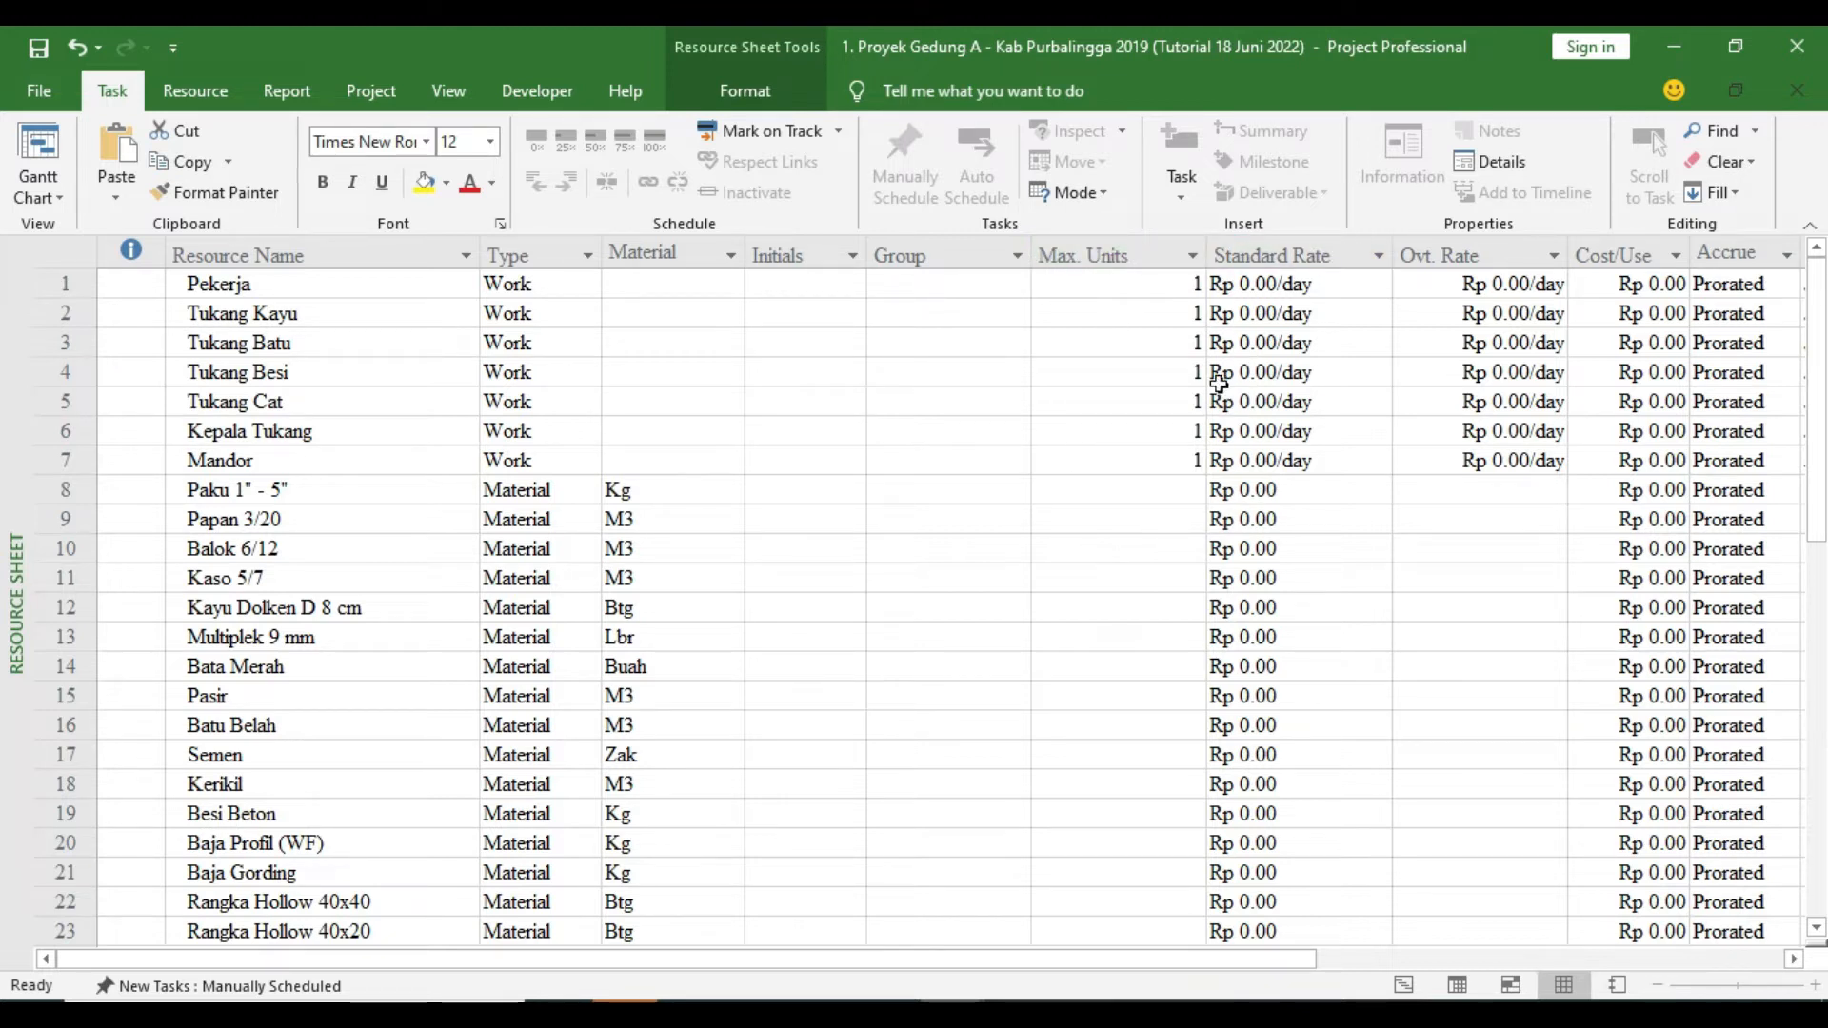
Switch to the Excel RAP sheet and examine the Tenaga labour quantities across all work items down to the grand total
left_click(1022, 1013)
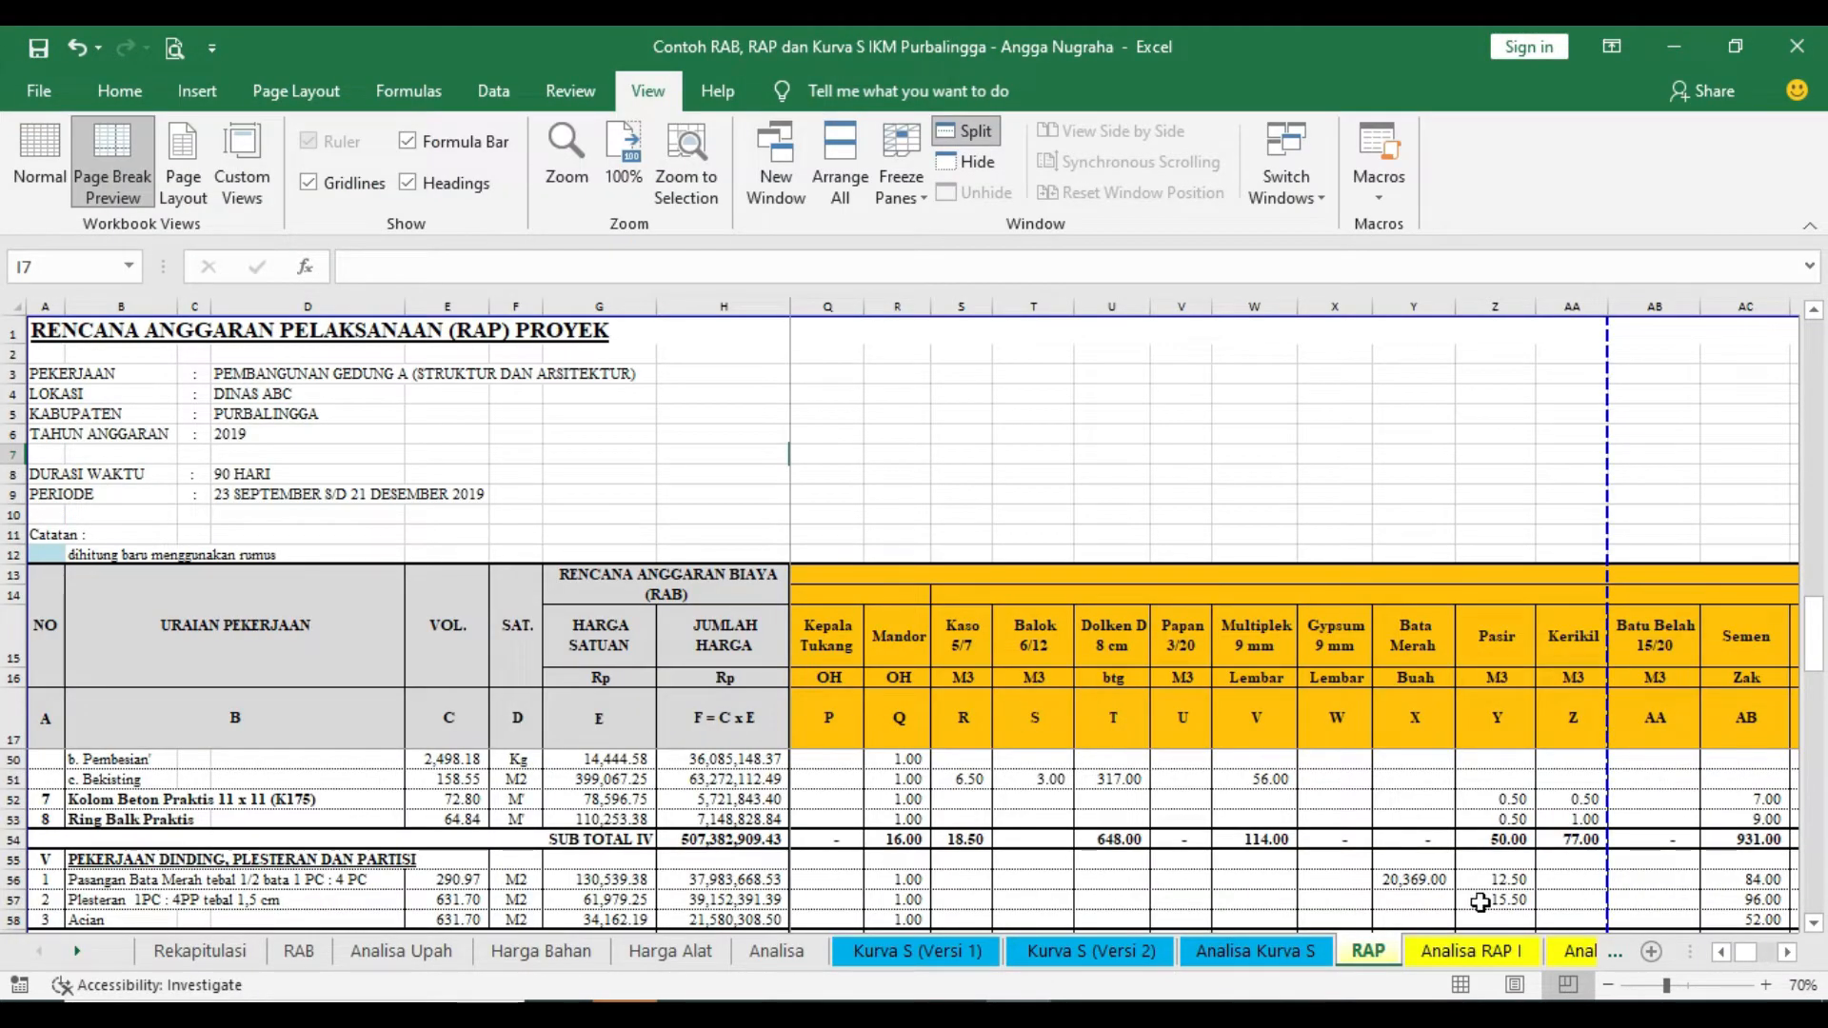
left_click_drag(1756, 953, 1739, 953)
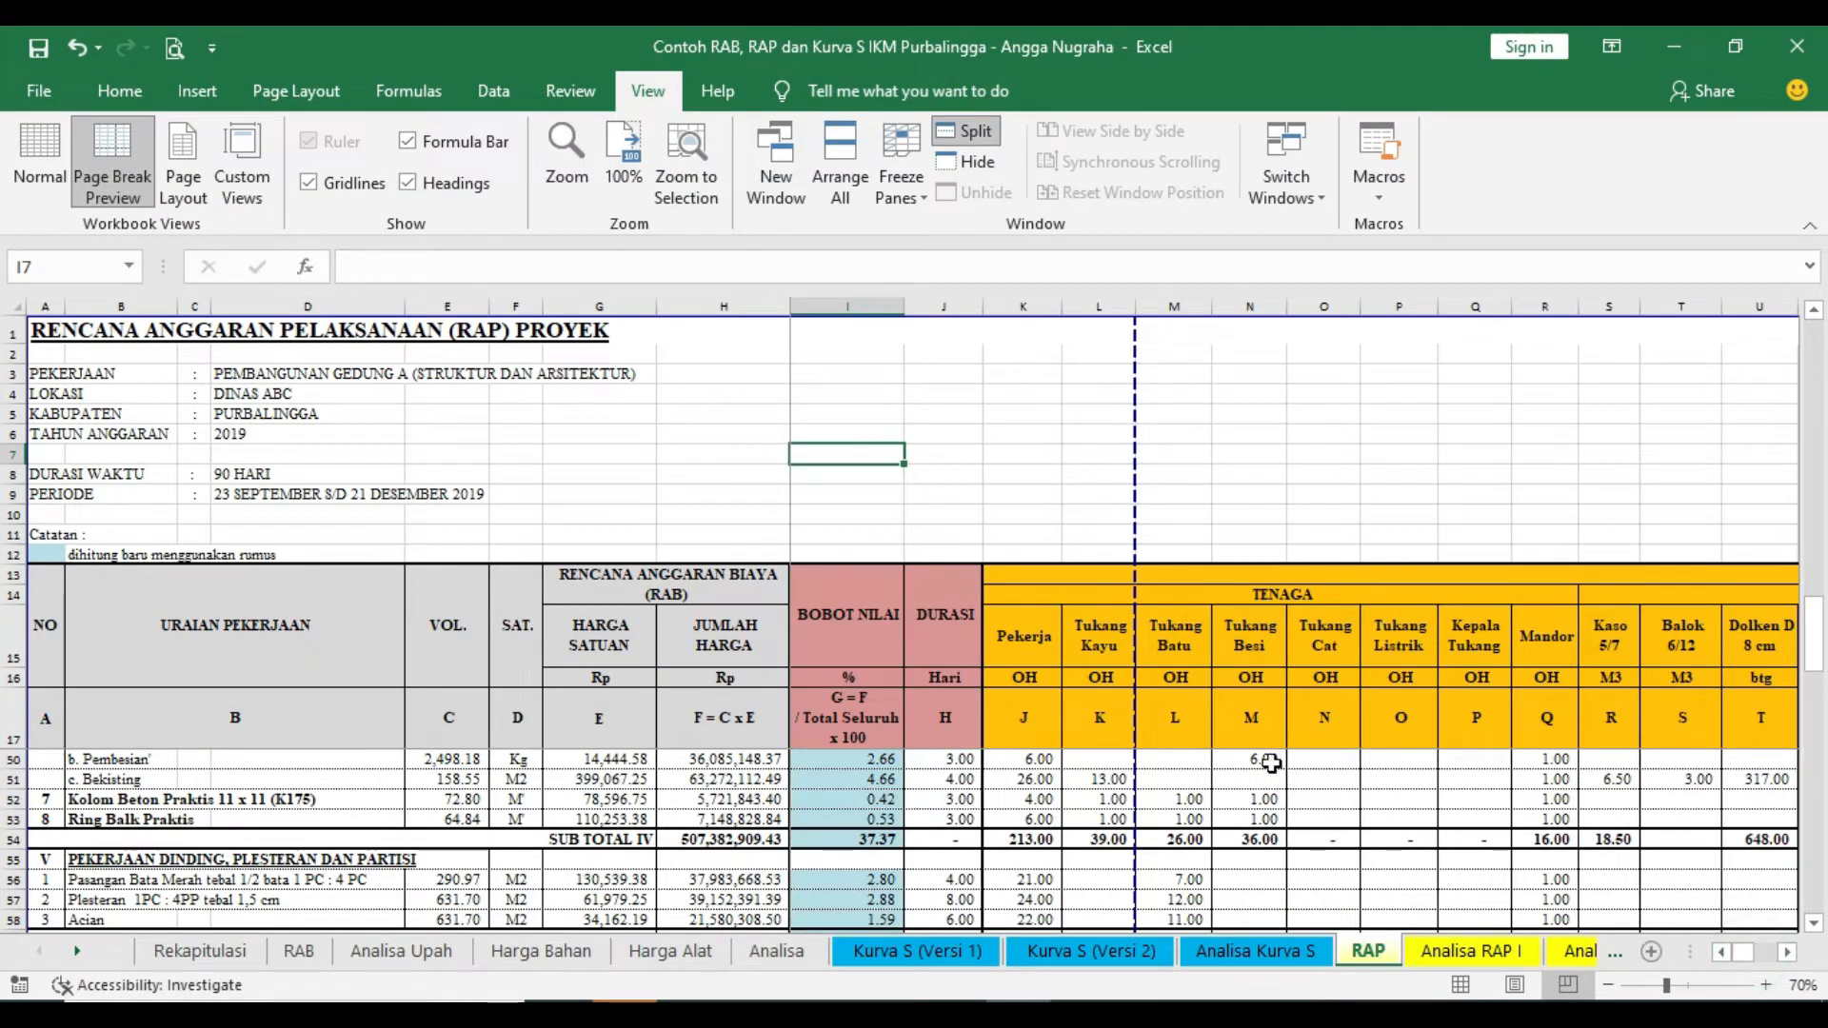
scroll(1271, 762, "up", 1)
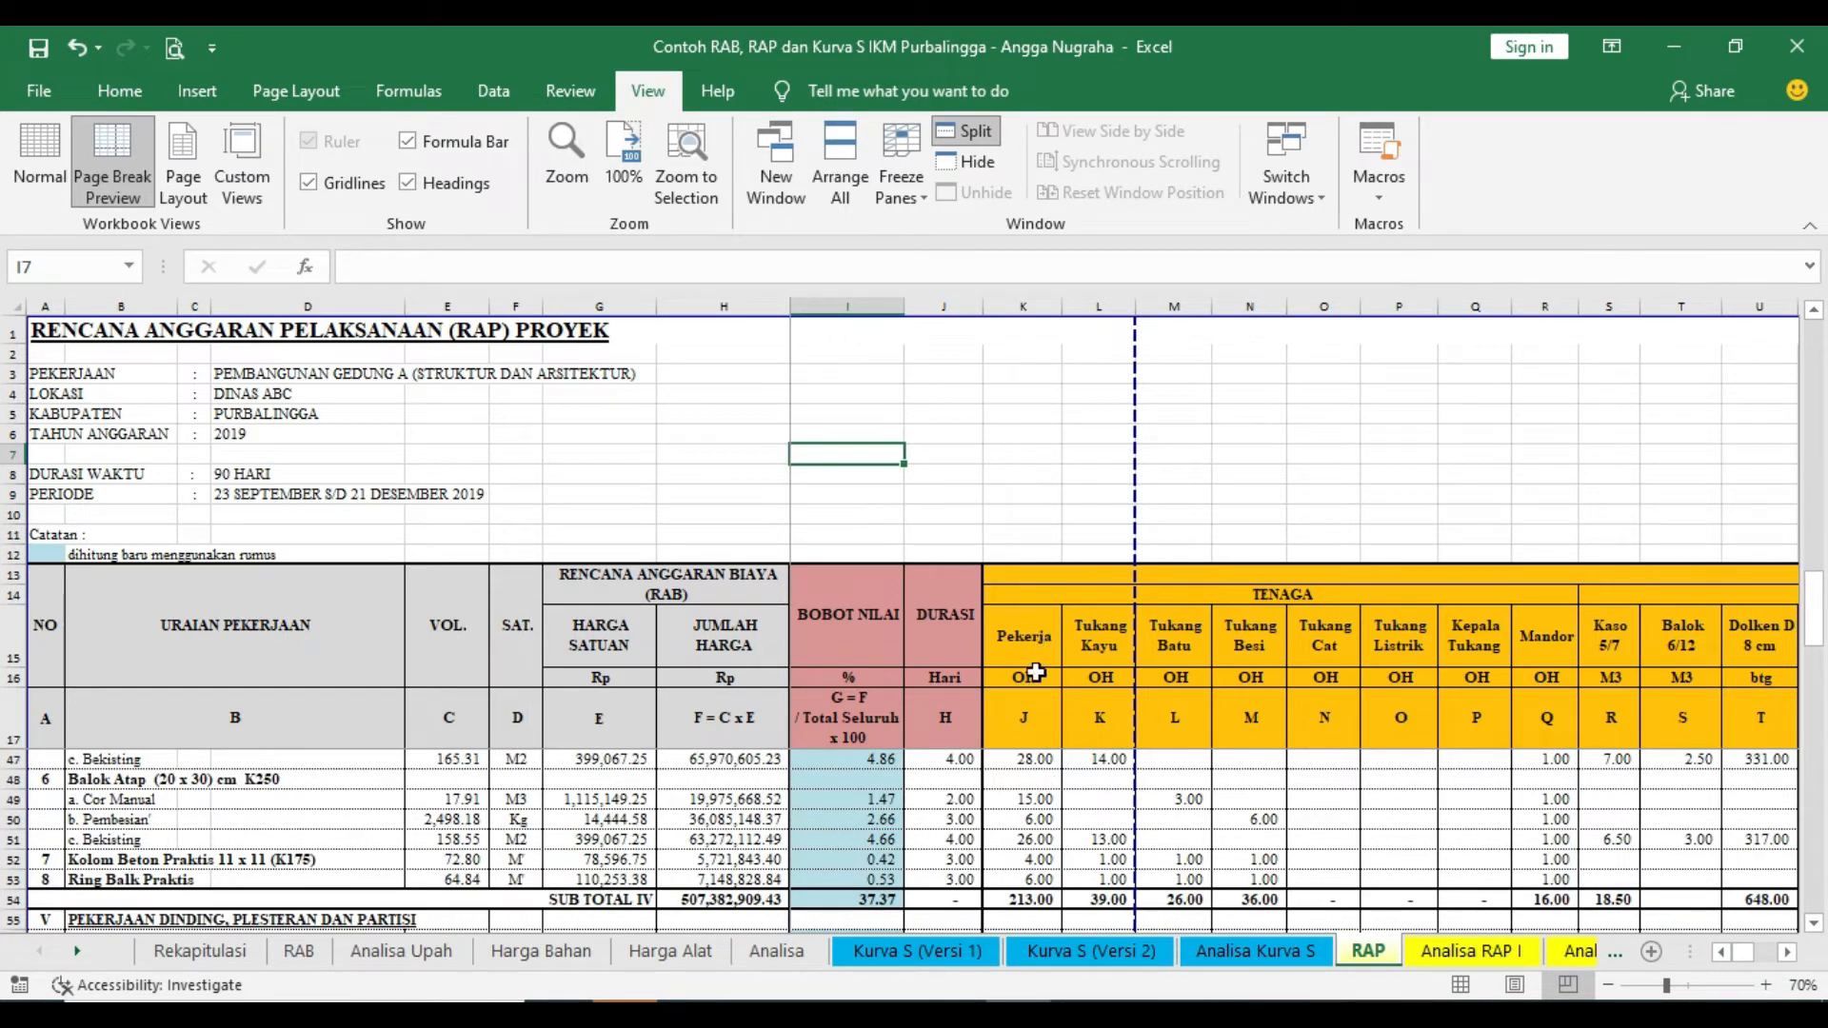
scroll(1035, 676, "down", 2)
scroll(1066, 783, "up", 11)
scroll(1066, 782, "up", 1)
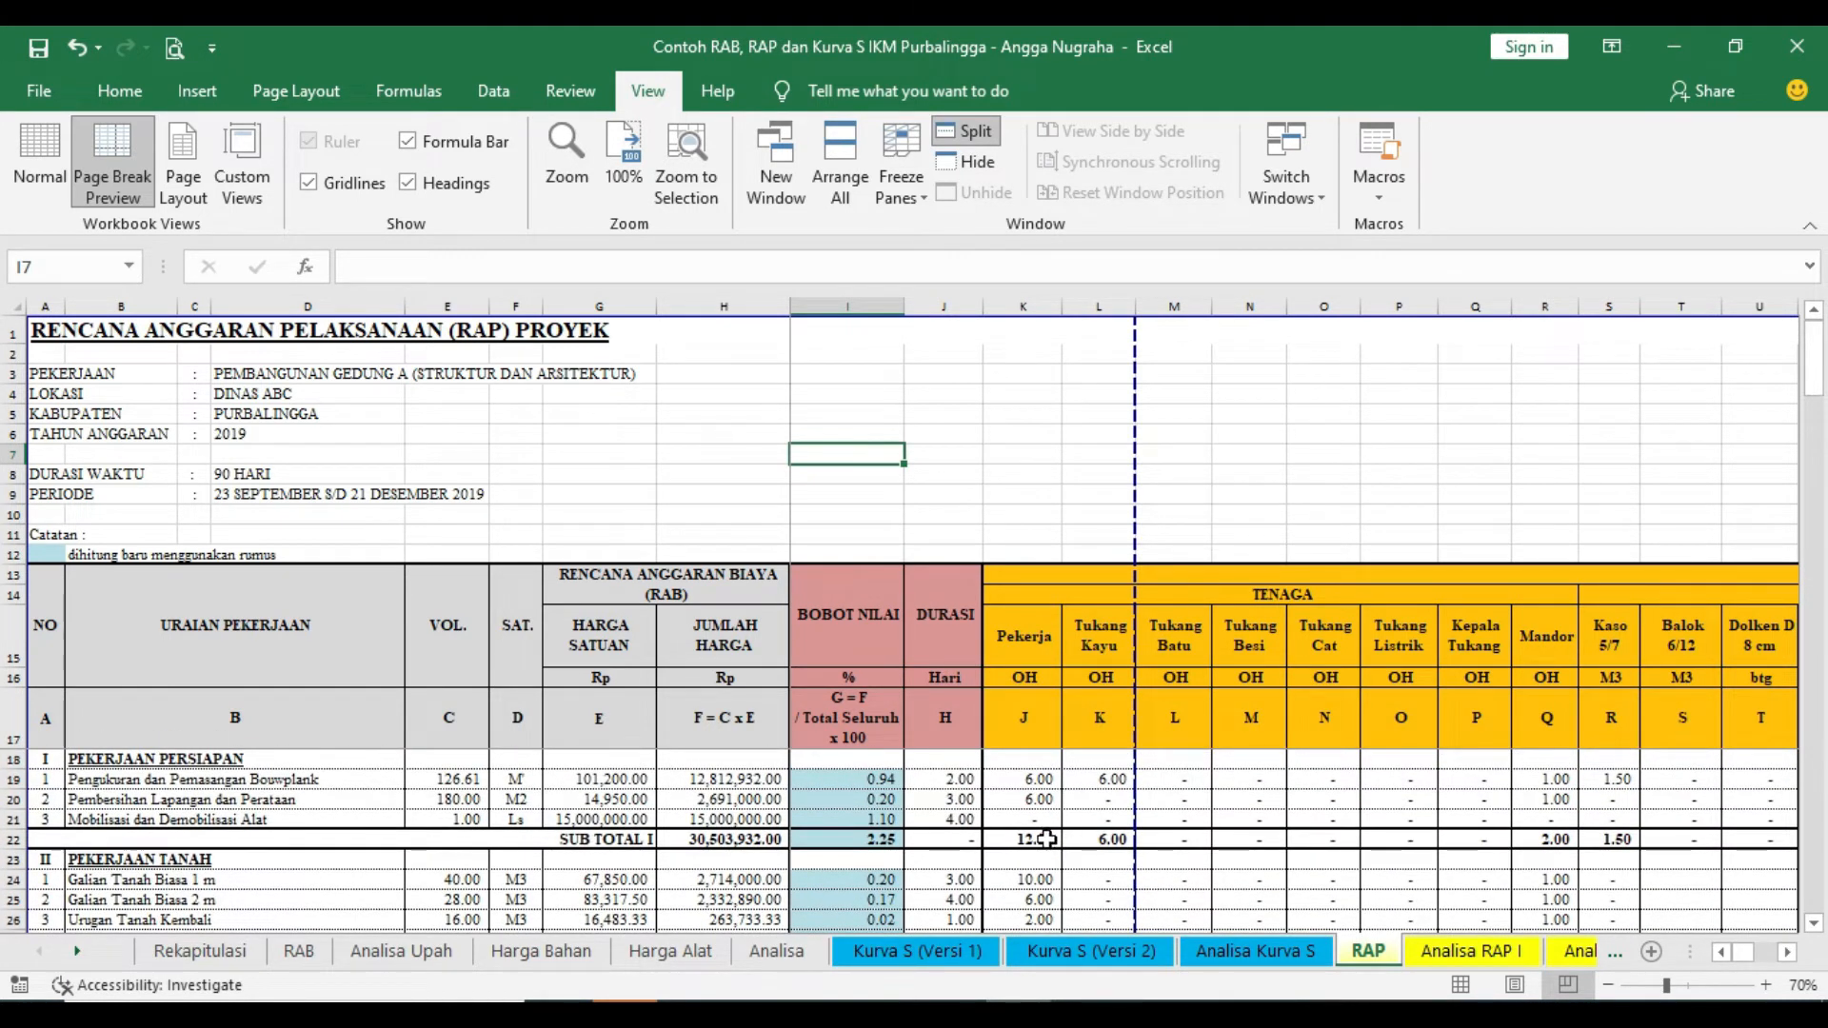
scroll(1054, 814, "down", 19)
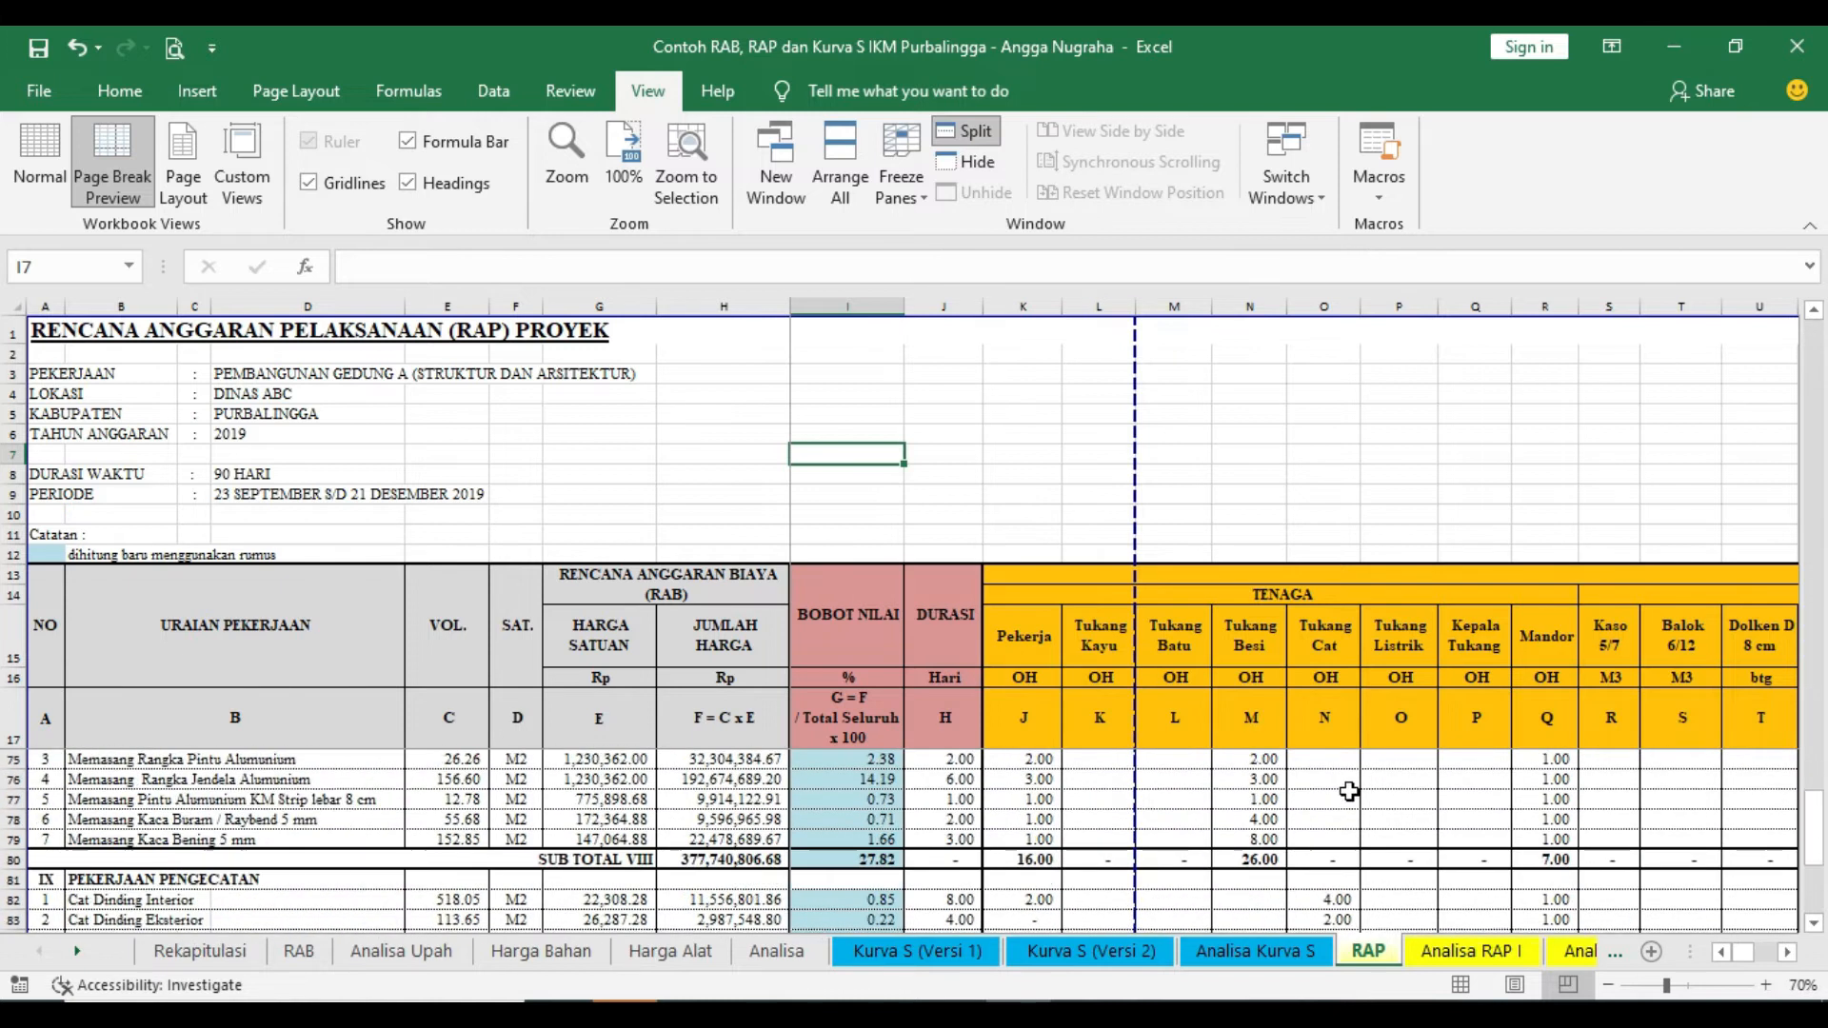
scroll(1349, 792, "down", 6)
scroll(1340, 798, "up", 5)
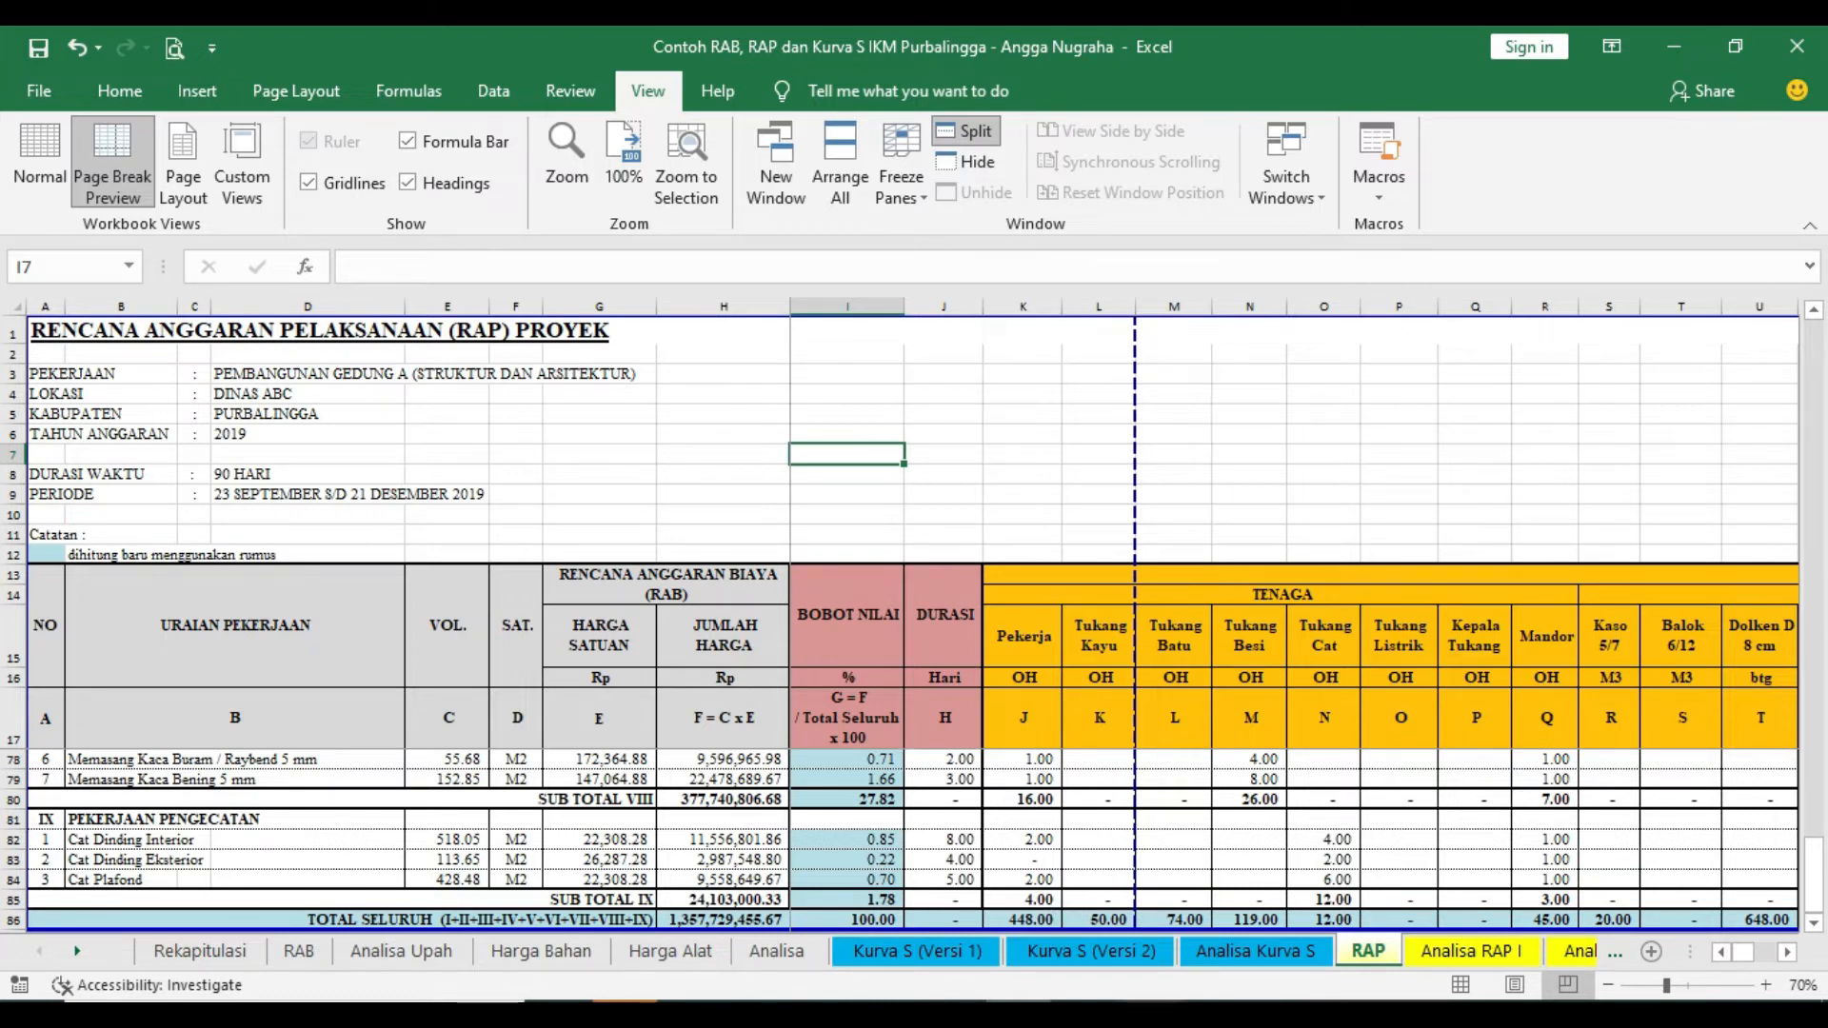
In PowerPoint, set the Max Units example dates c and d to 5 and 6 Sept 2019, add Total = 24, and return to Project
left_click(1154, 1014)
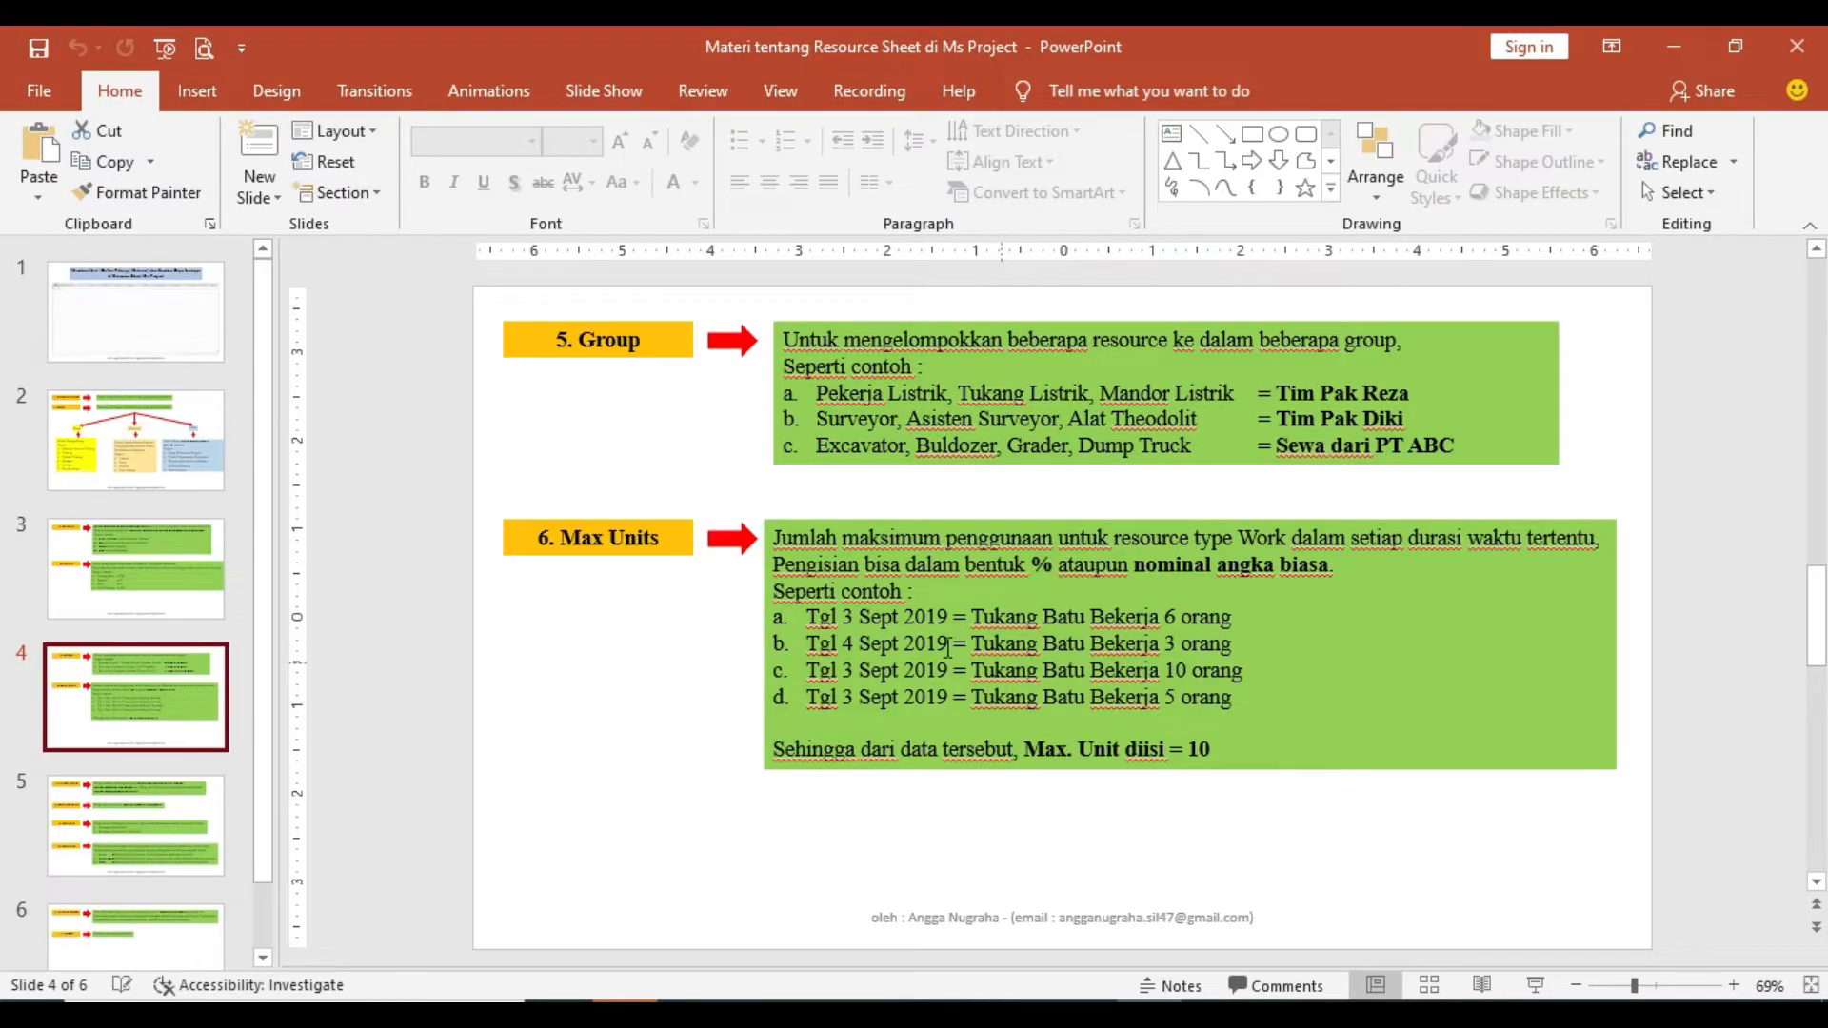
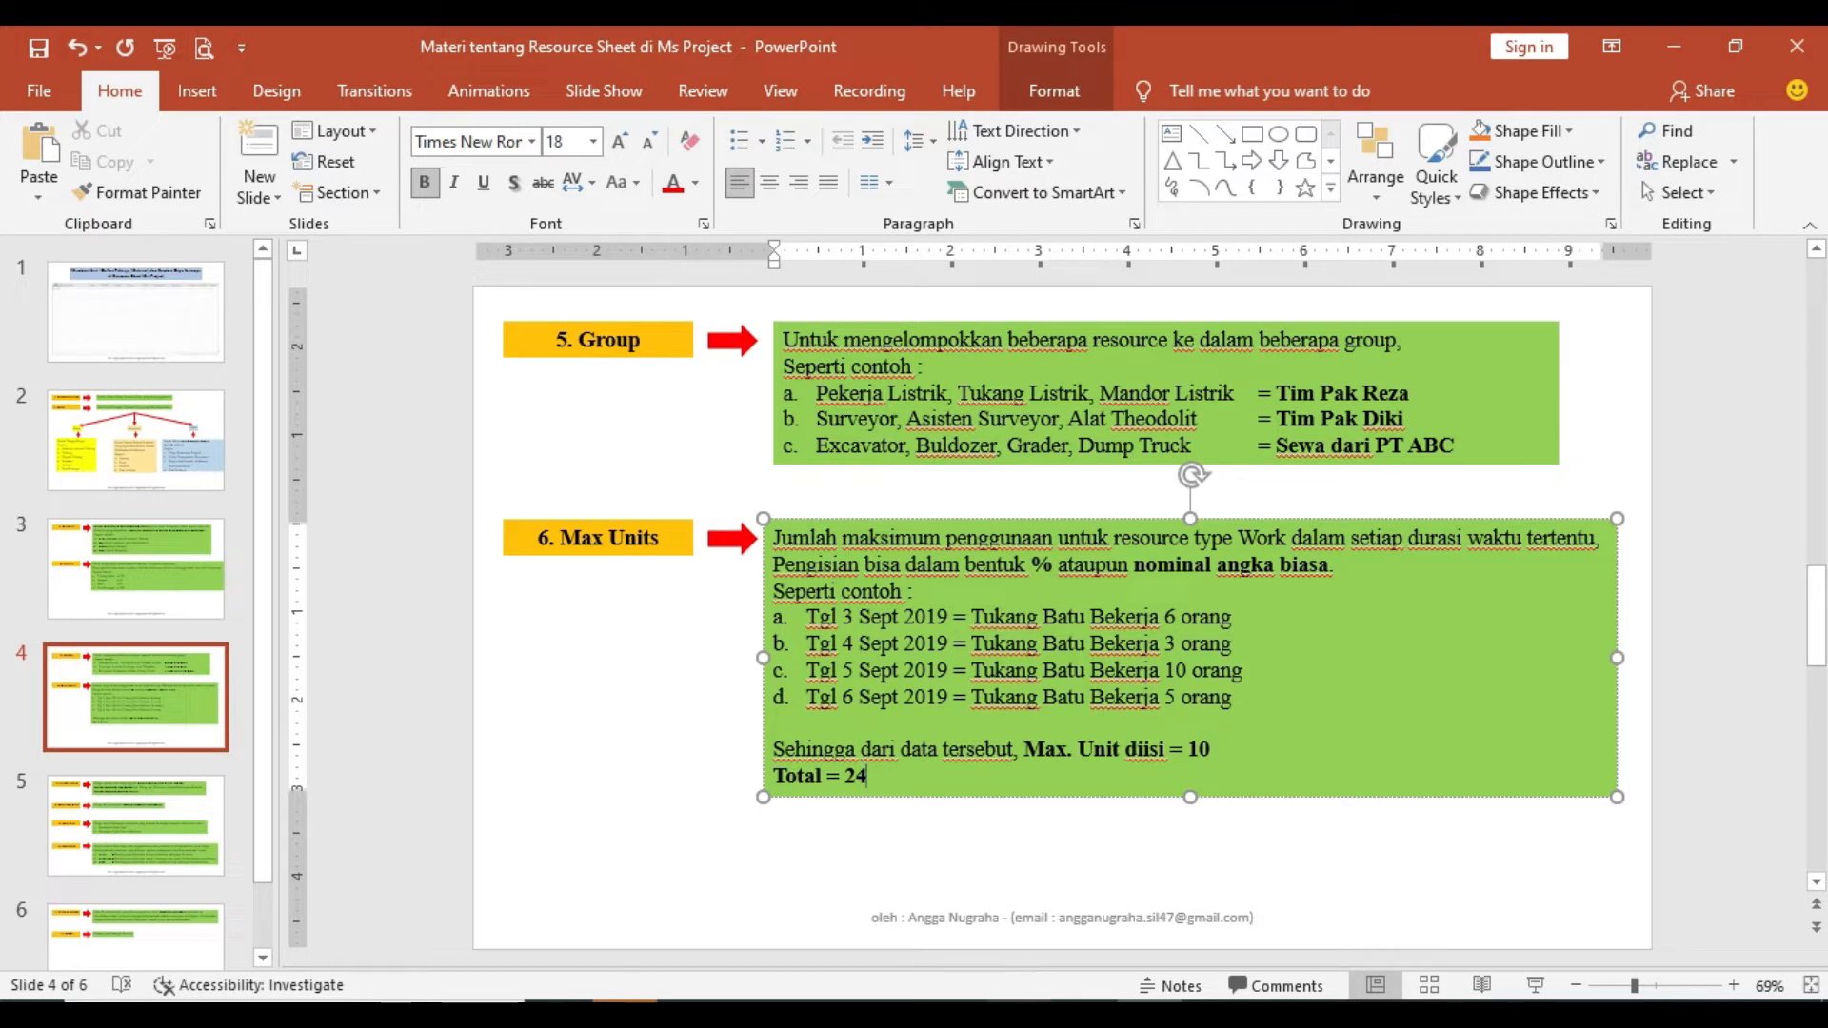
mouse_move(1018, 1016)
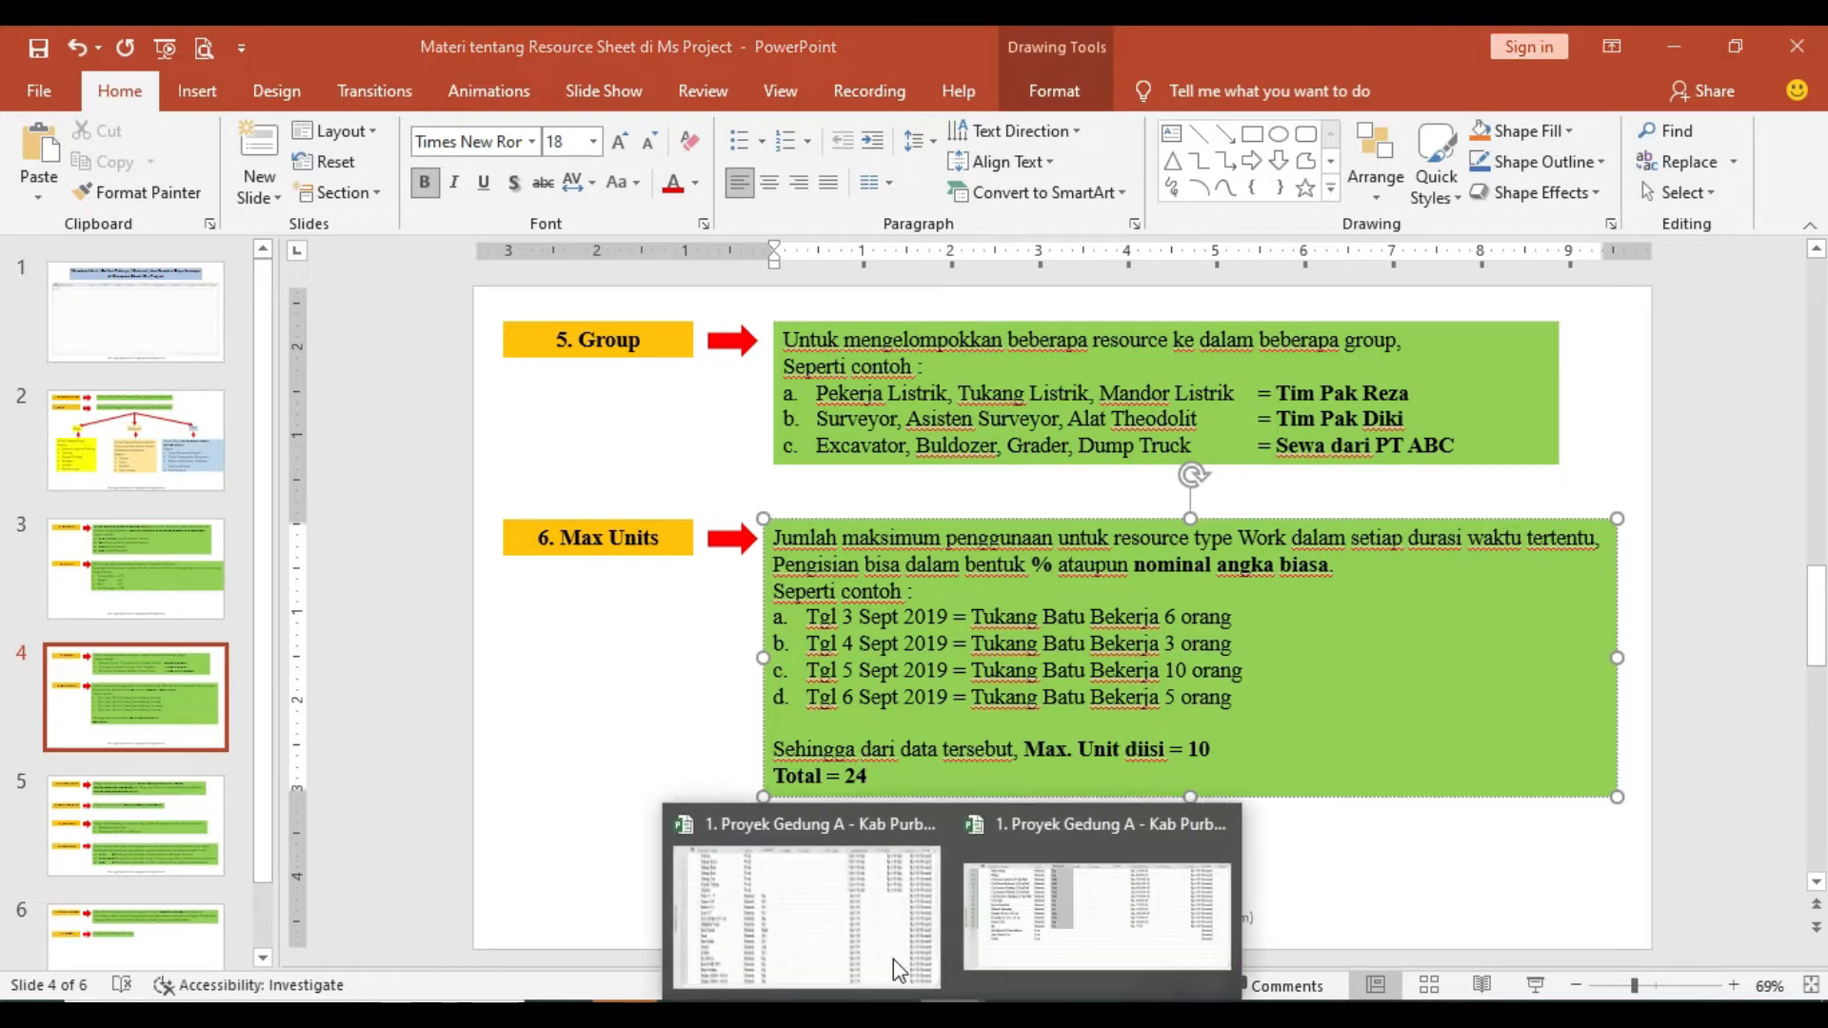
left_click(893, 958)
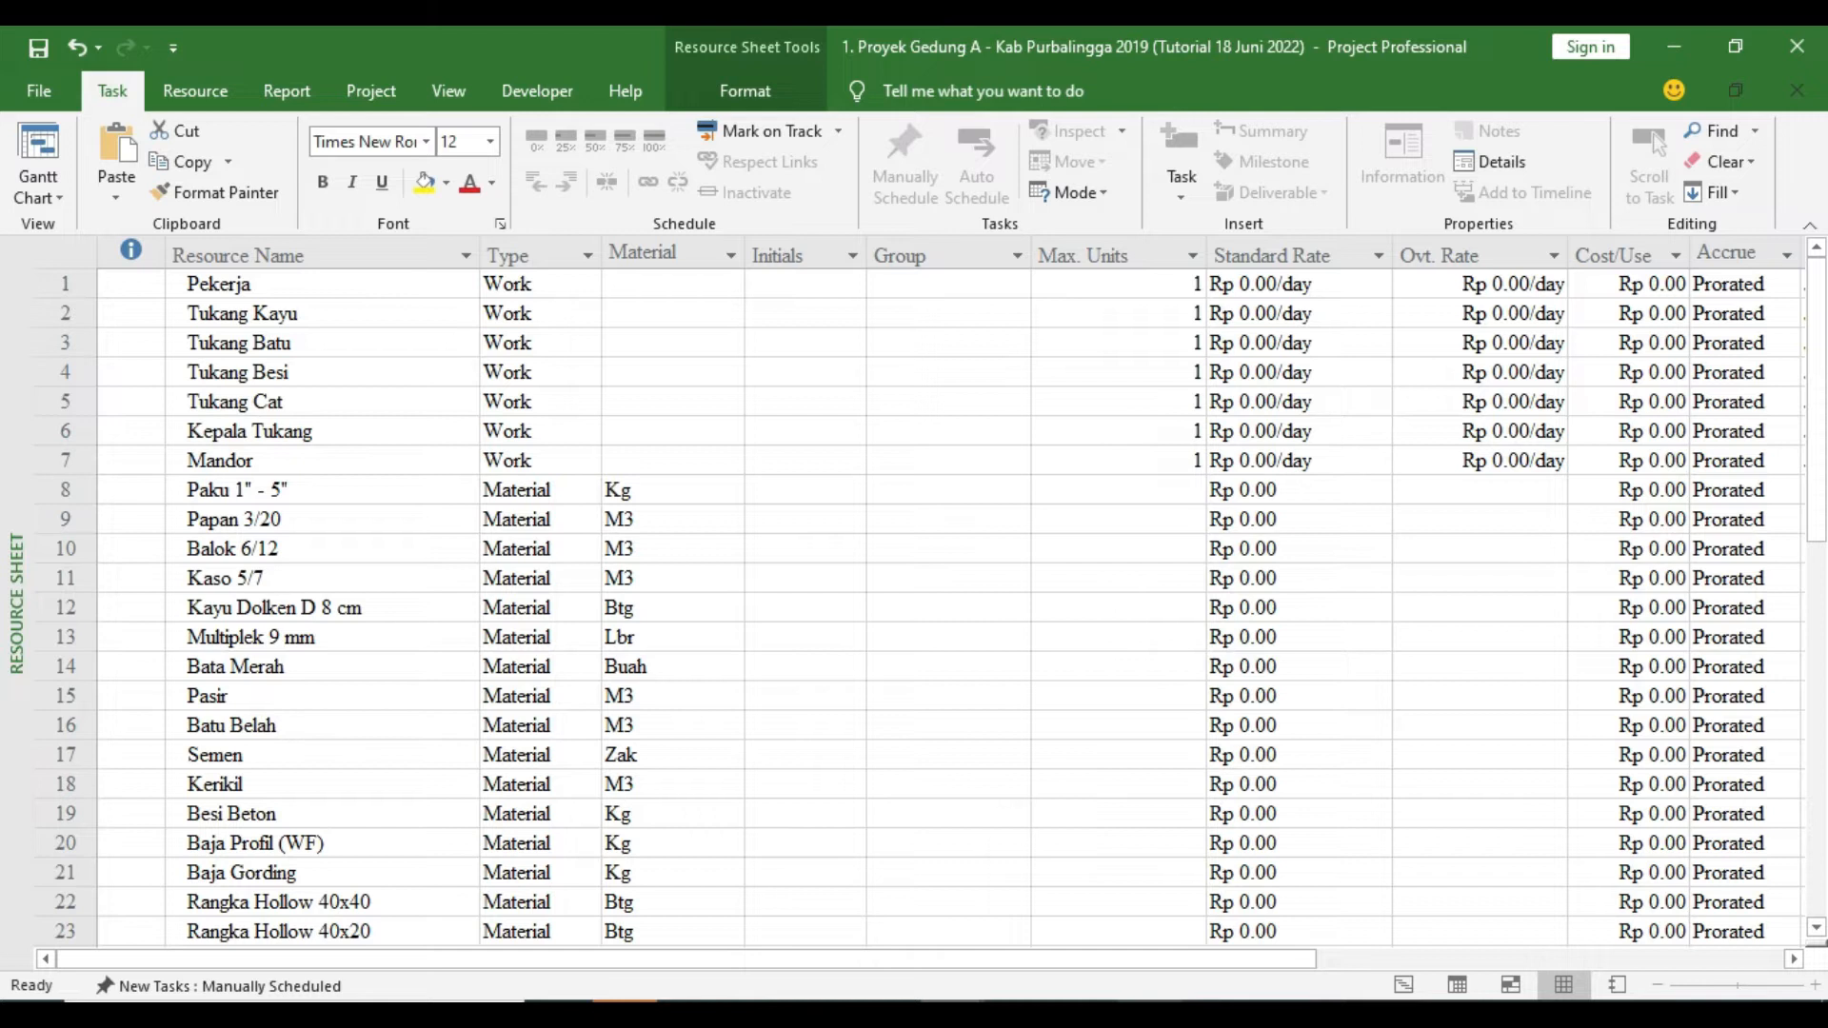
Compare Pekerja's Max. Units in the project with the labour quantities of the first work items in the Excel RAP sheet
left_click(1228, 838)
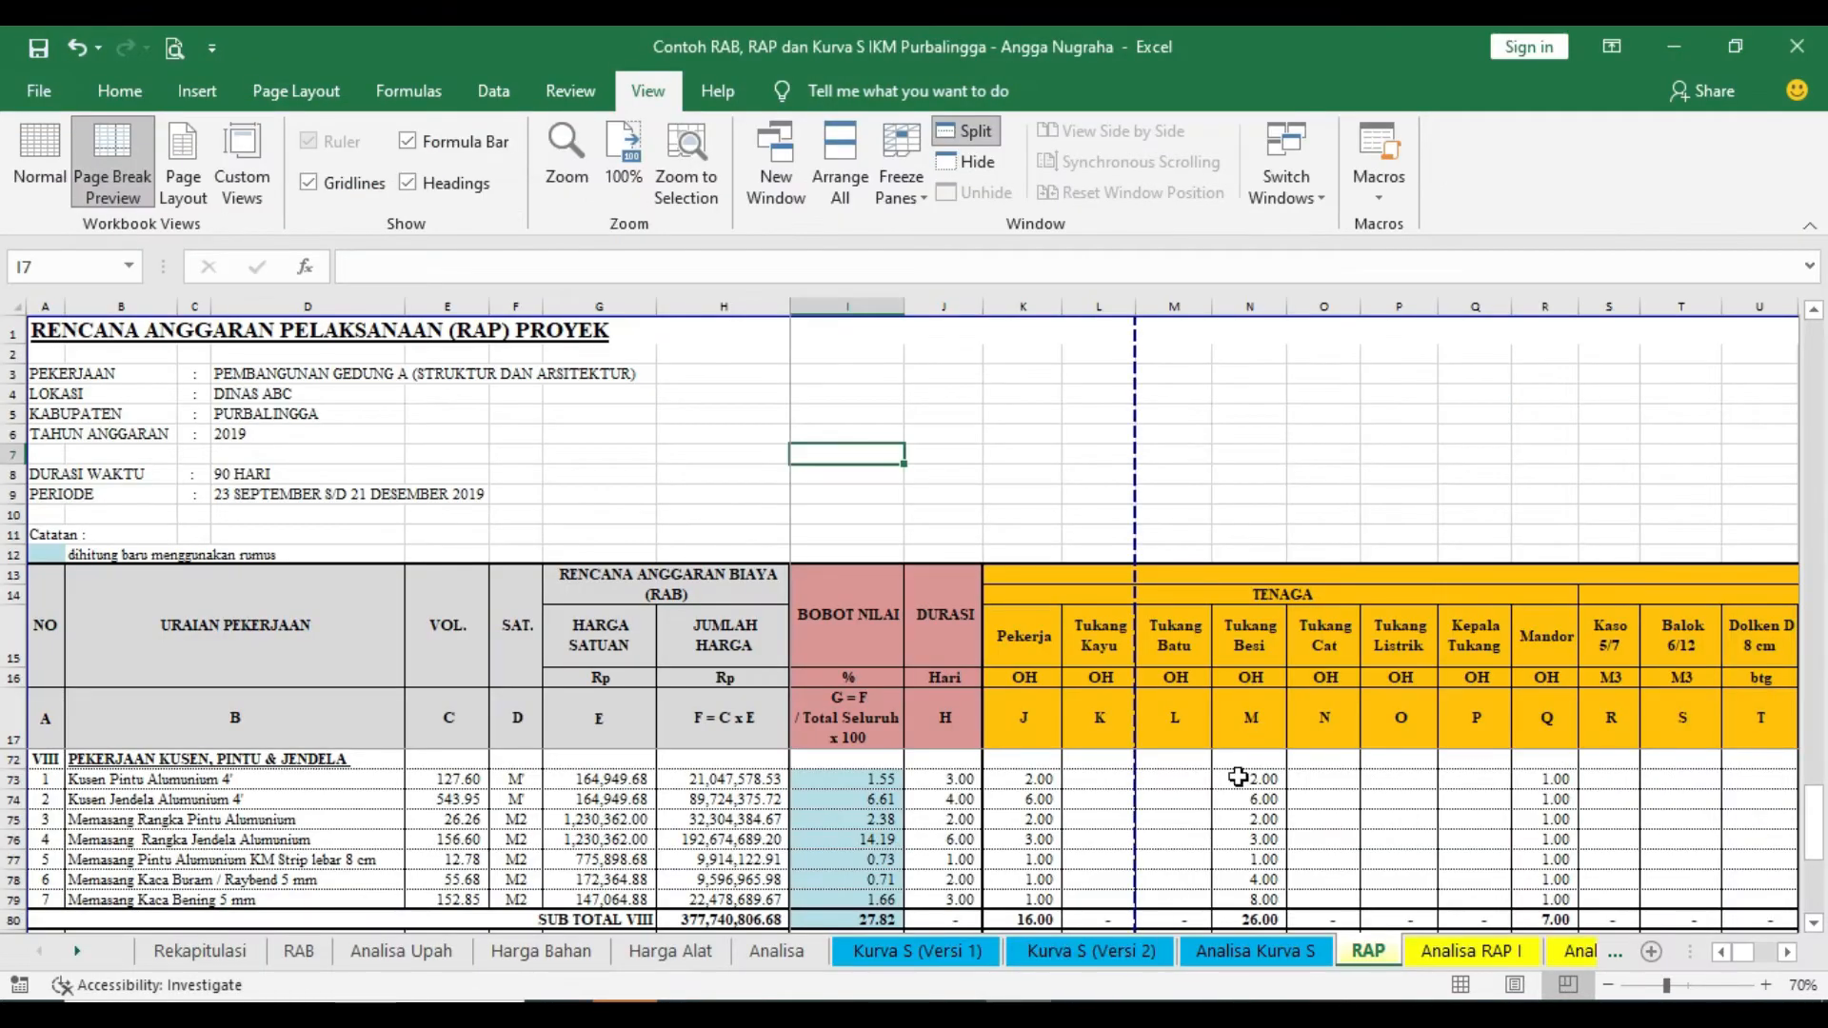
scroll(1238, 778, "up", 18)
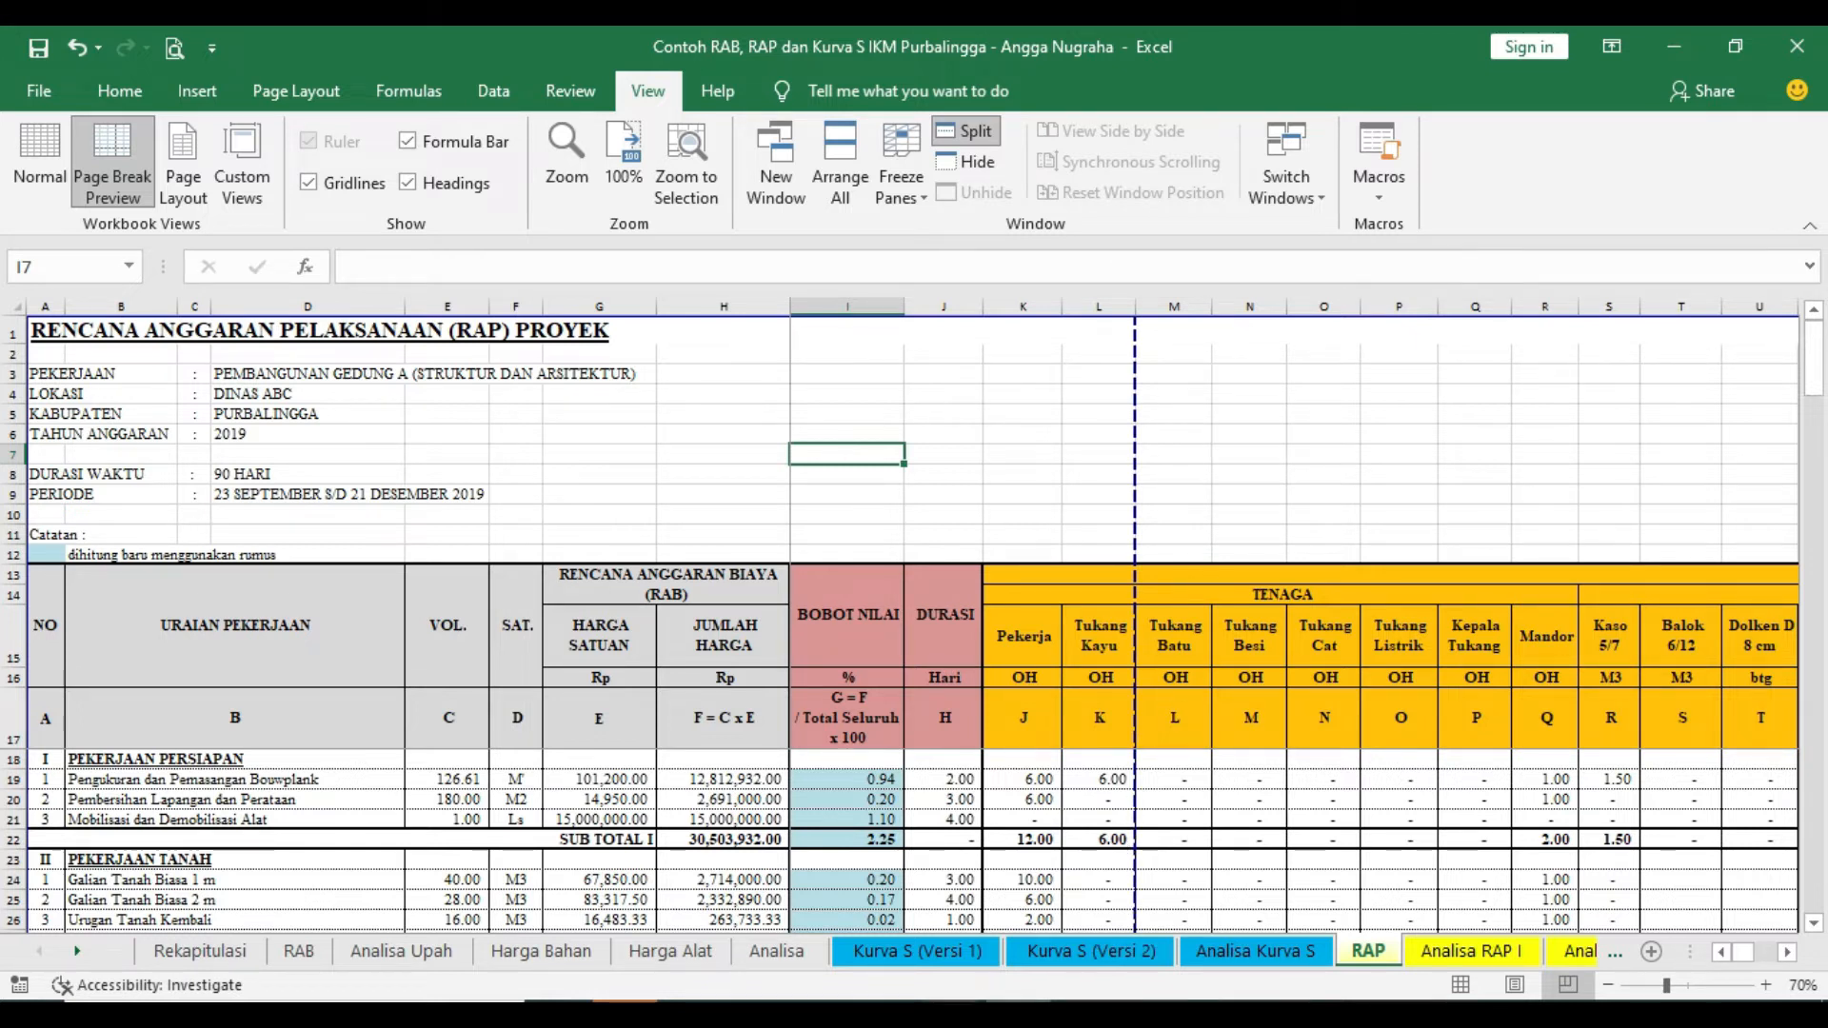
mouse_move(950, 1001)
left_click(909, 941)
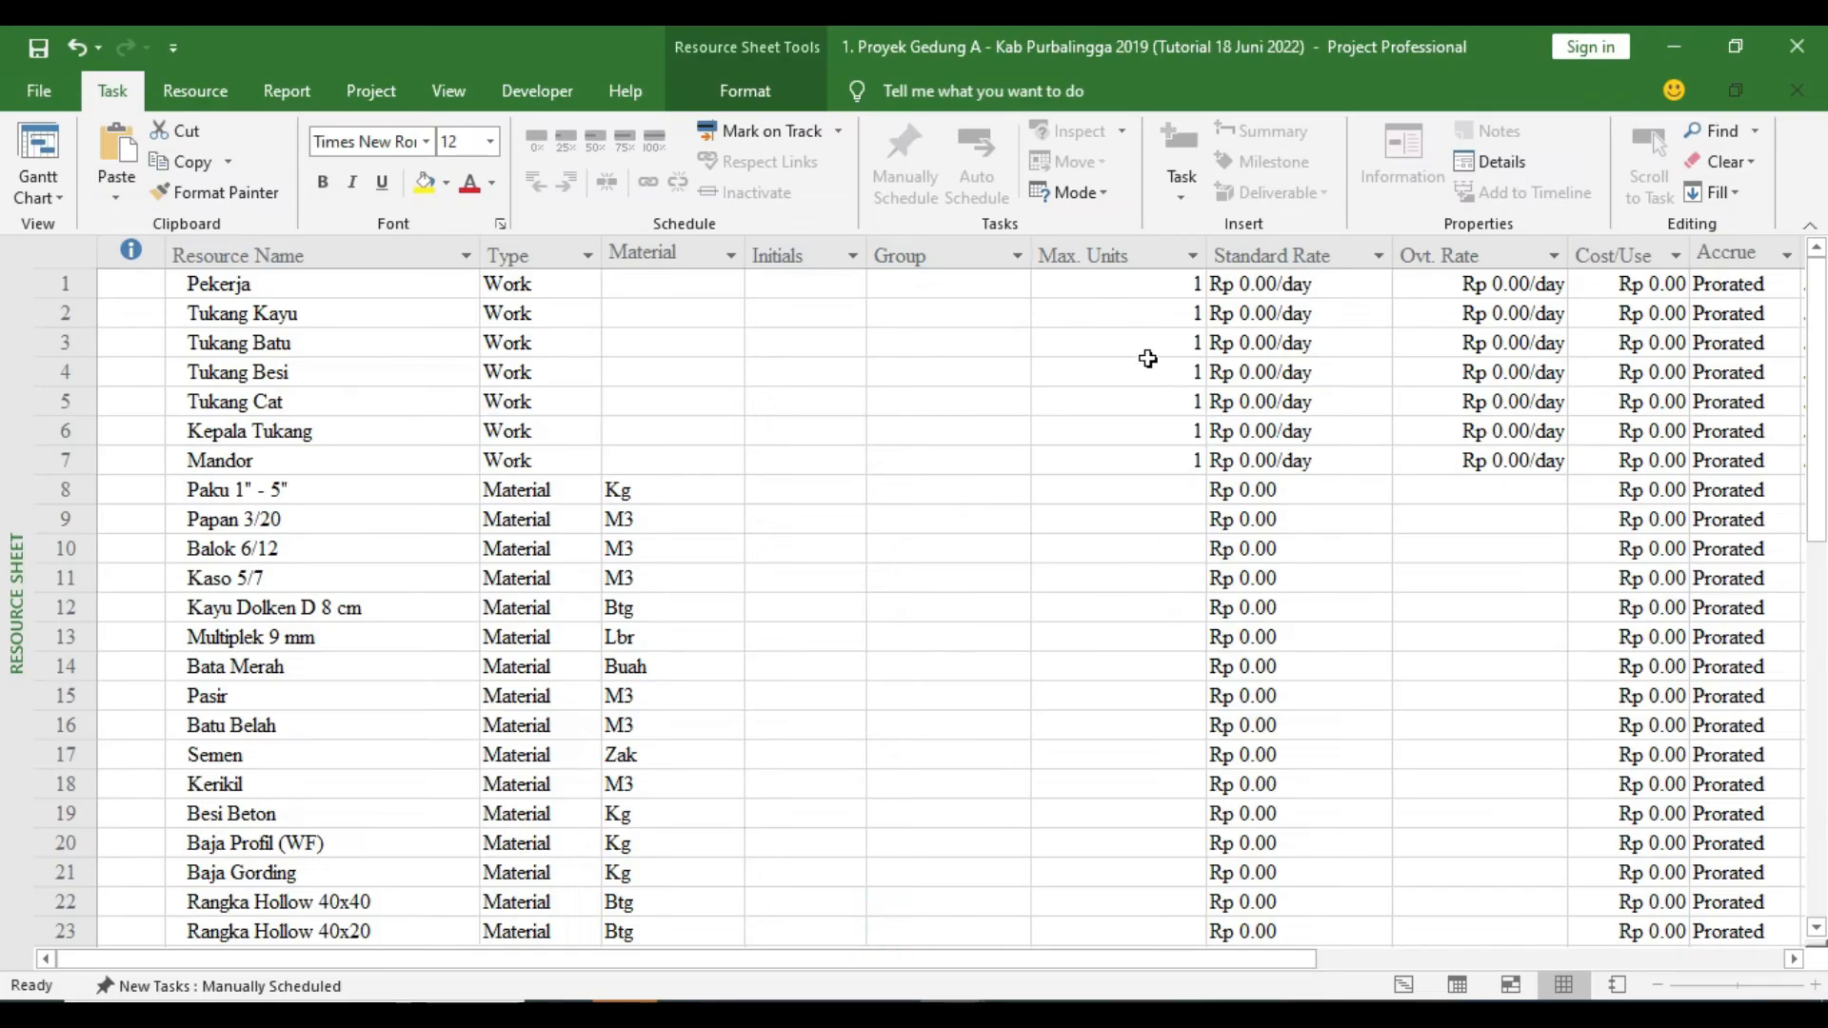
left_click(1188, 284)
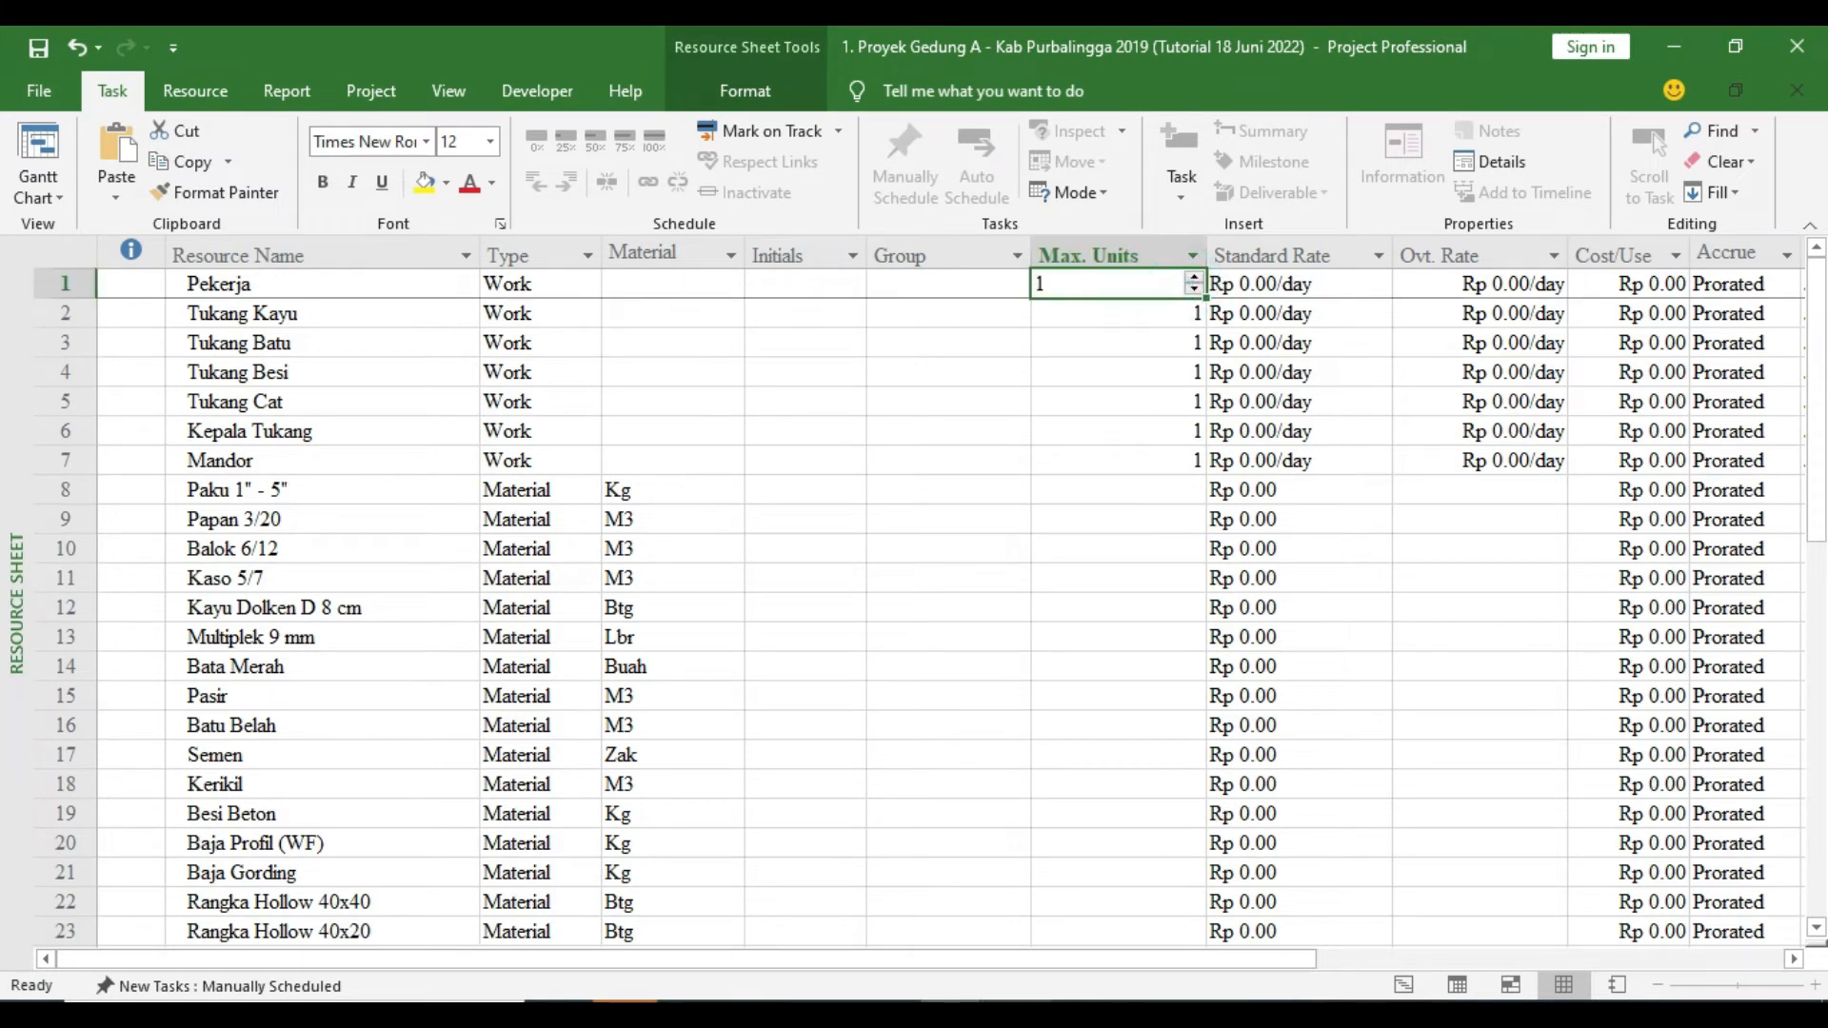
key("alt+Tab")
scroll(1044, 812, "down", 1)
scroll(1045, 812, "down", 2)
scroll(1045, 812, "up", 2)
scroll(1044, 812, "down", 5)
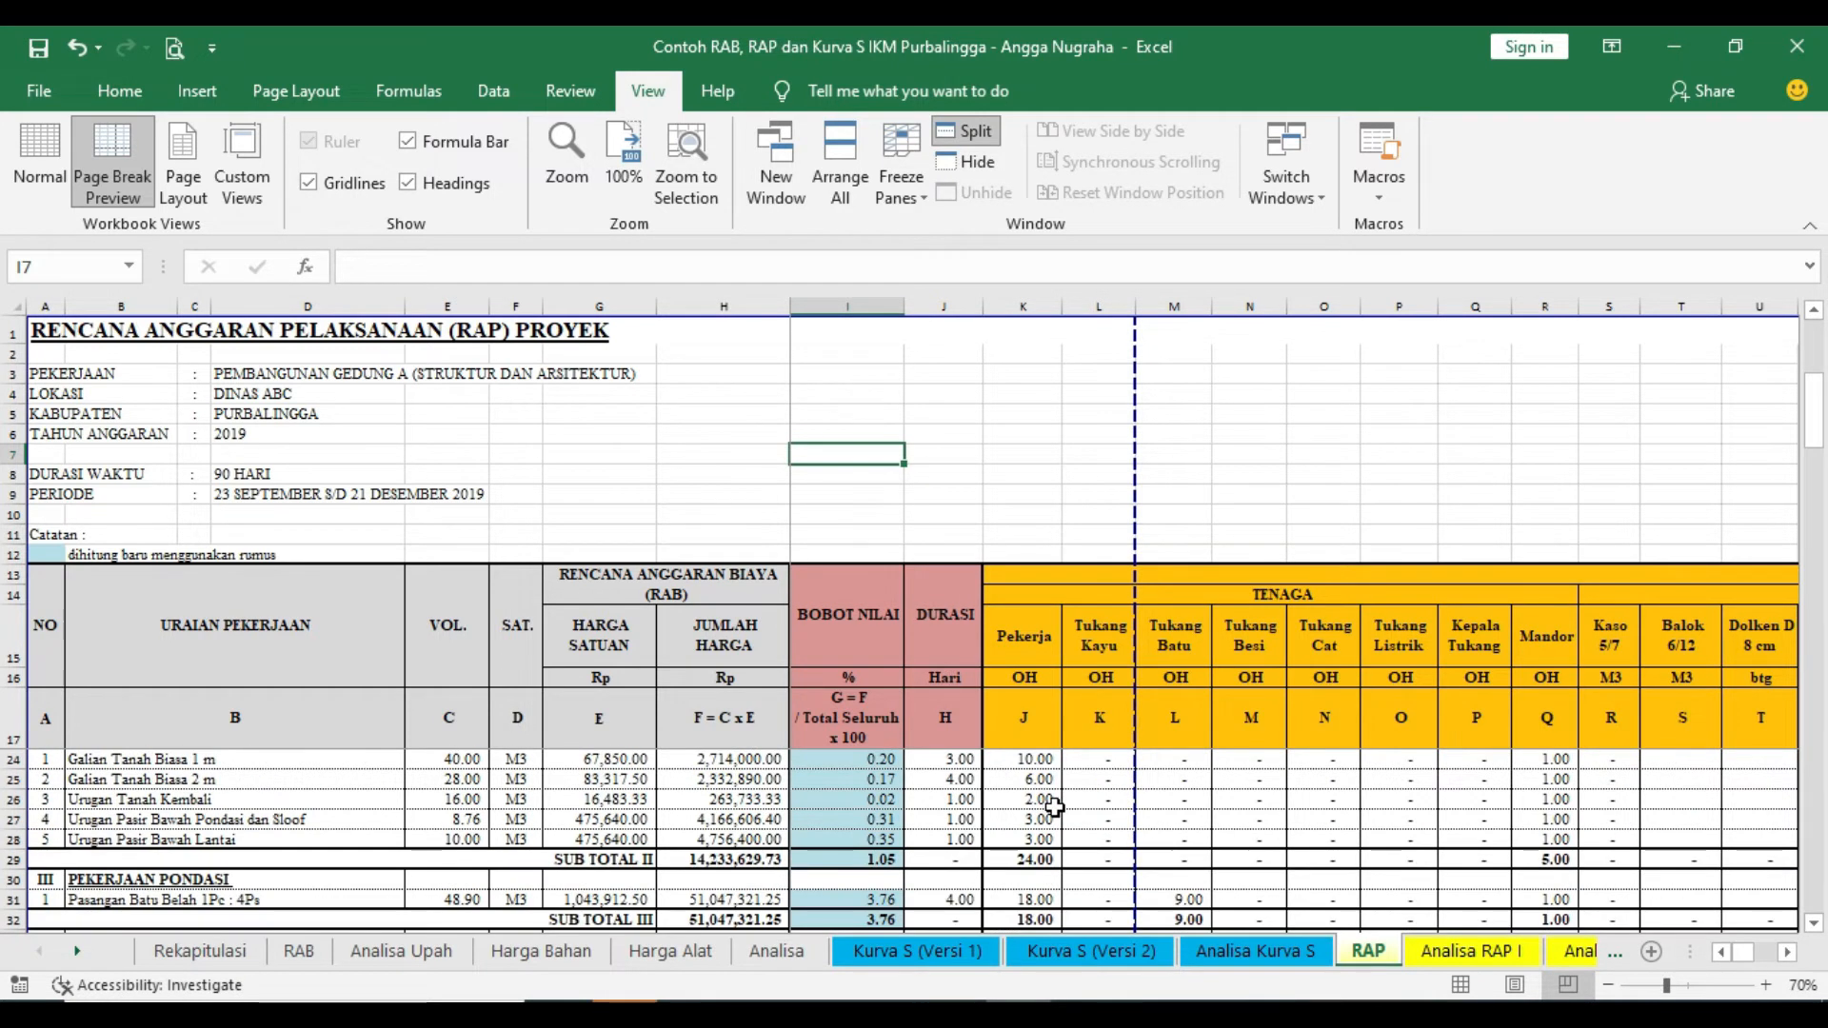
scroll(1056, 806, "up", 3)
scroll(1060, 804, "up", 2)
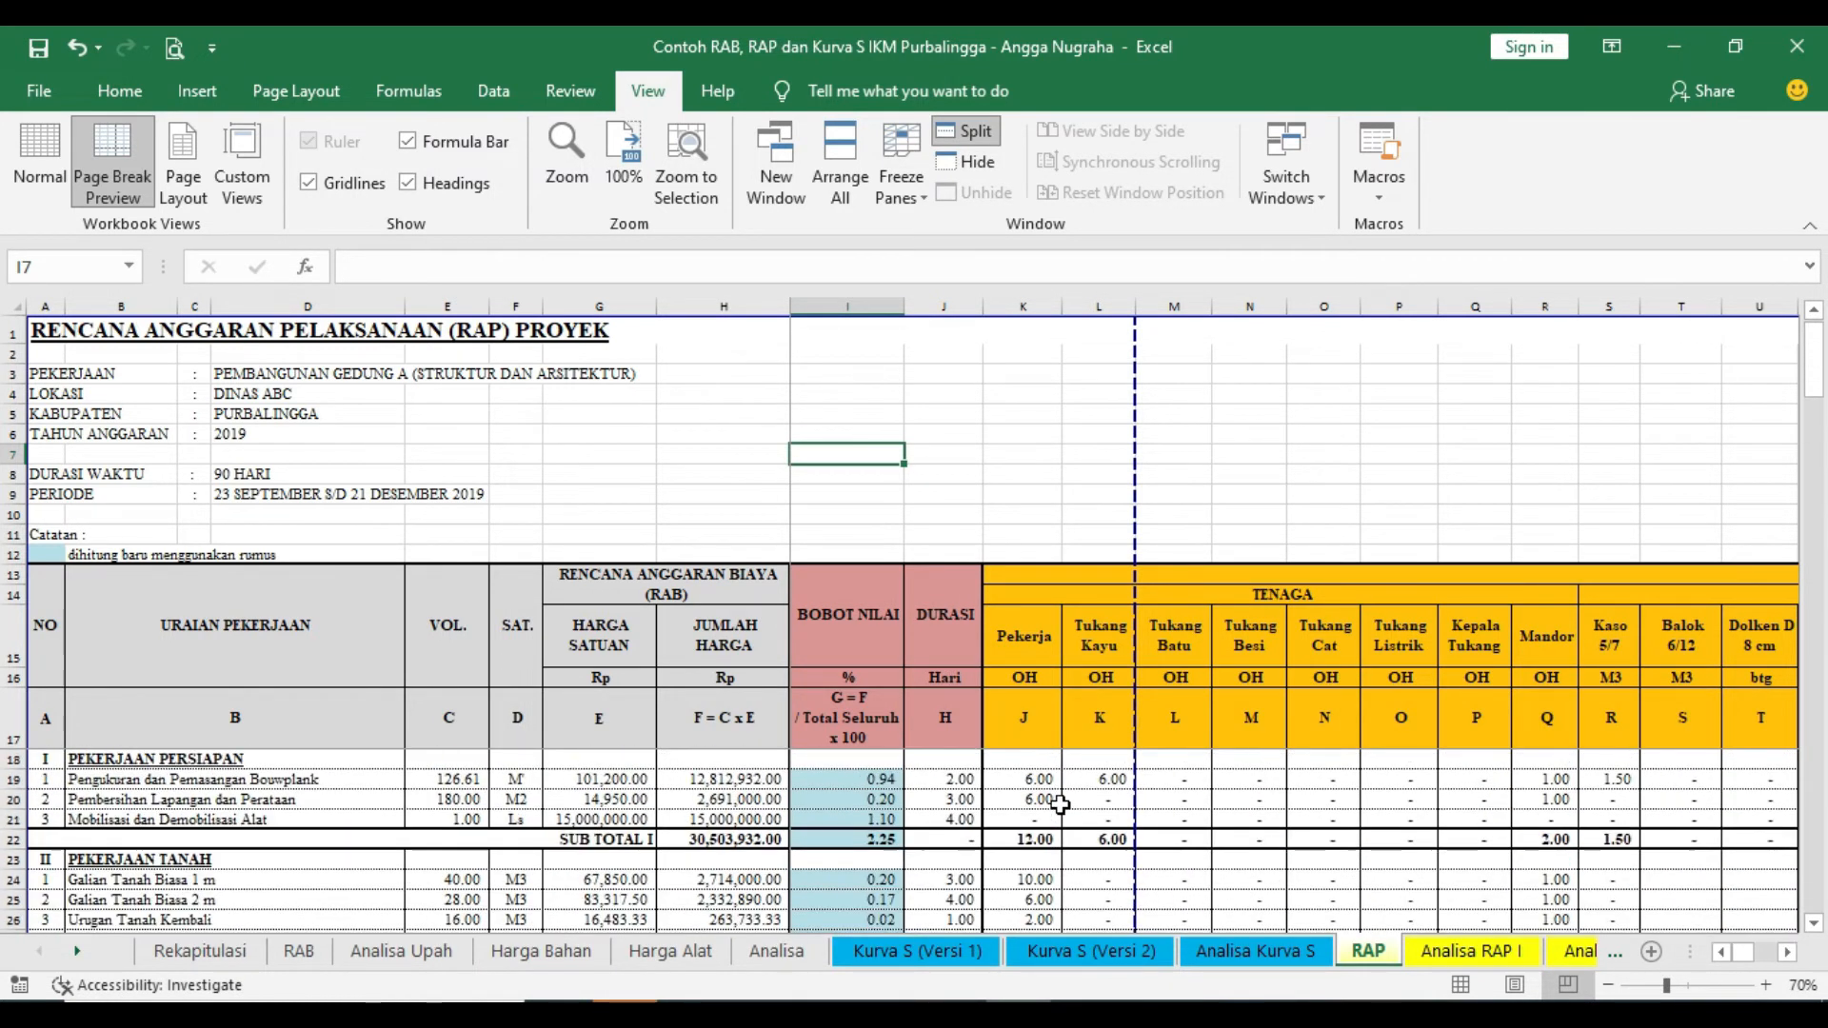
Recheck the Tukang Batu example for Max Units in PowerPoint and return to the resource sheet in Project
left_click(1149, 1015)
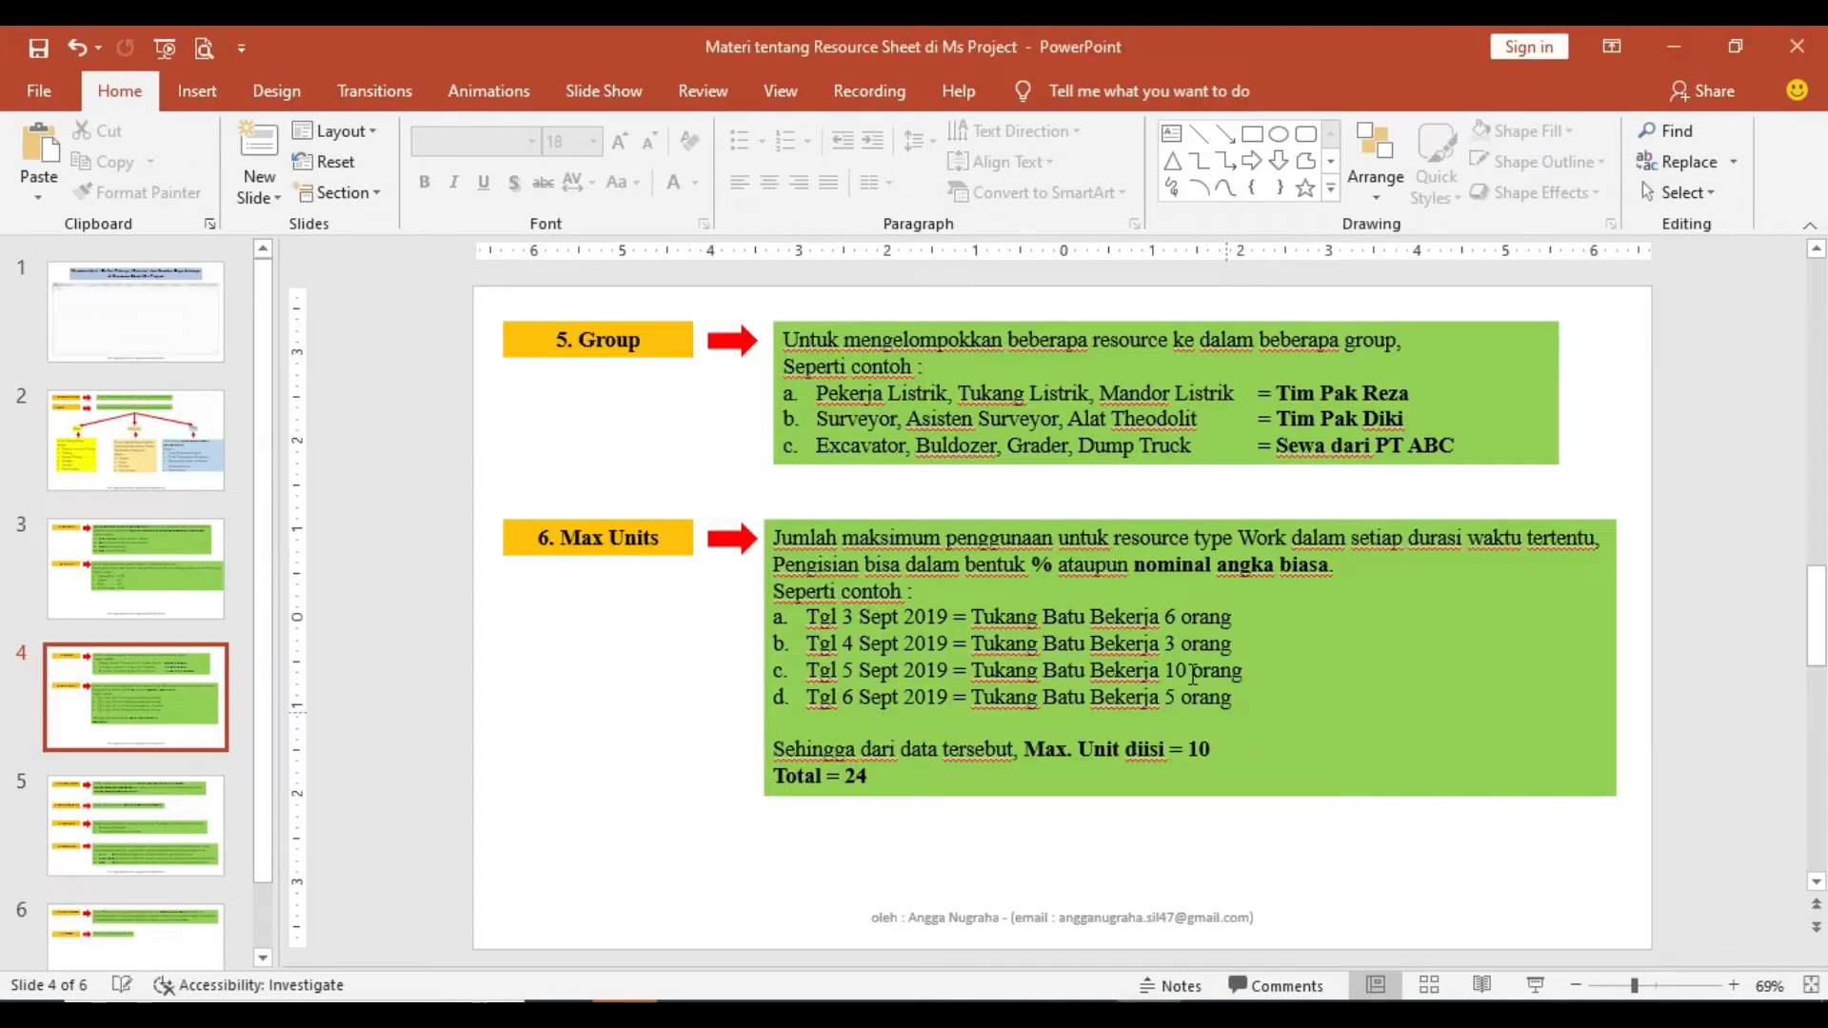
mouse_move(938, 1015)
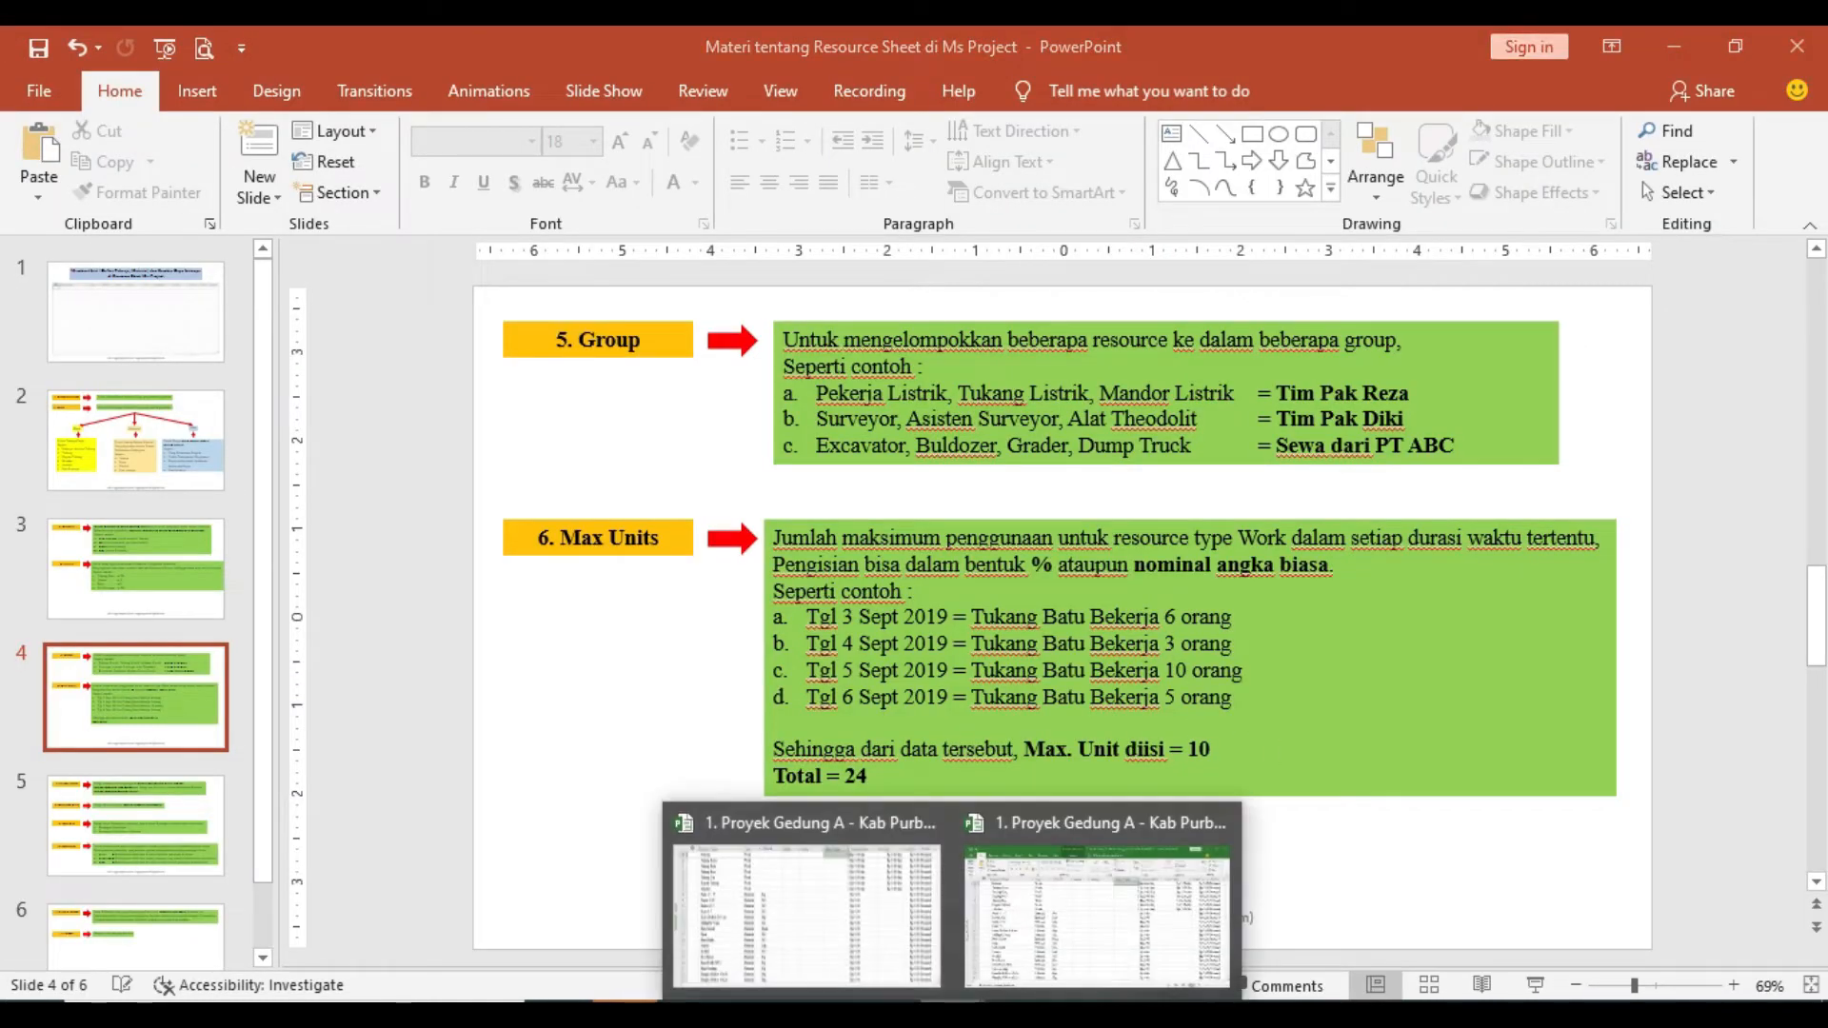
left_click(902, 928)
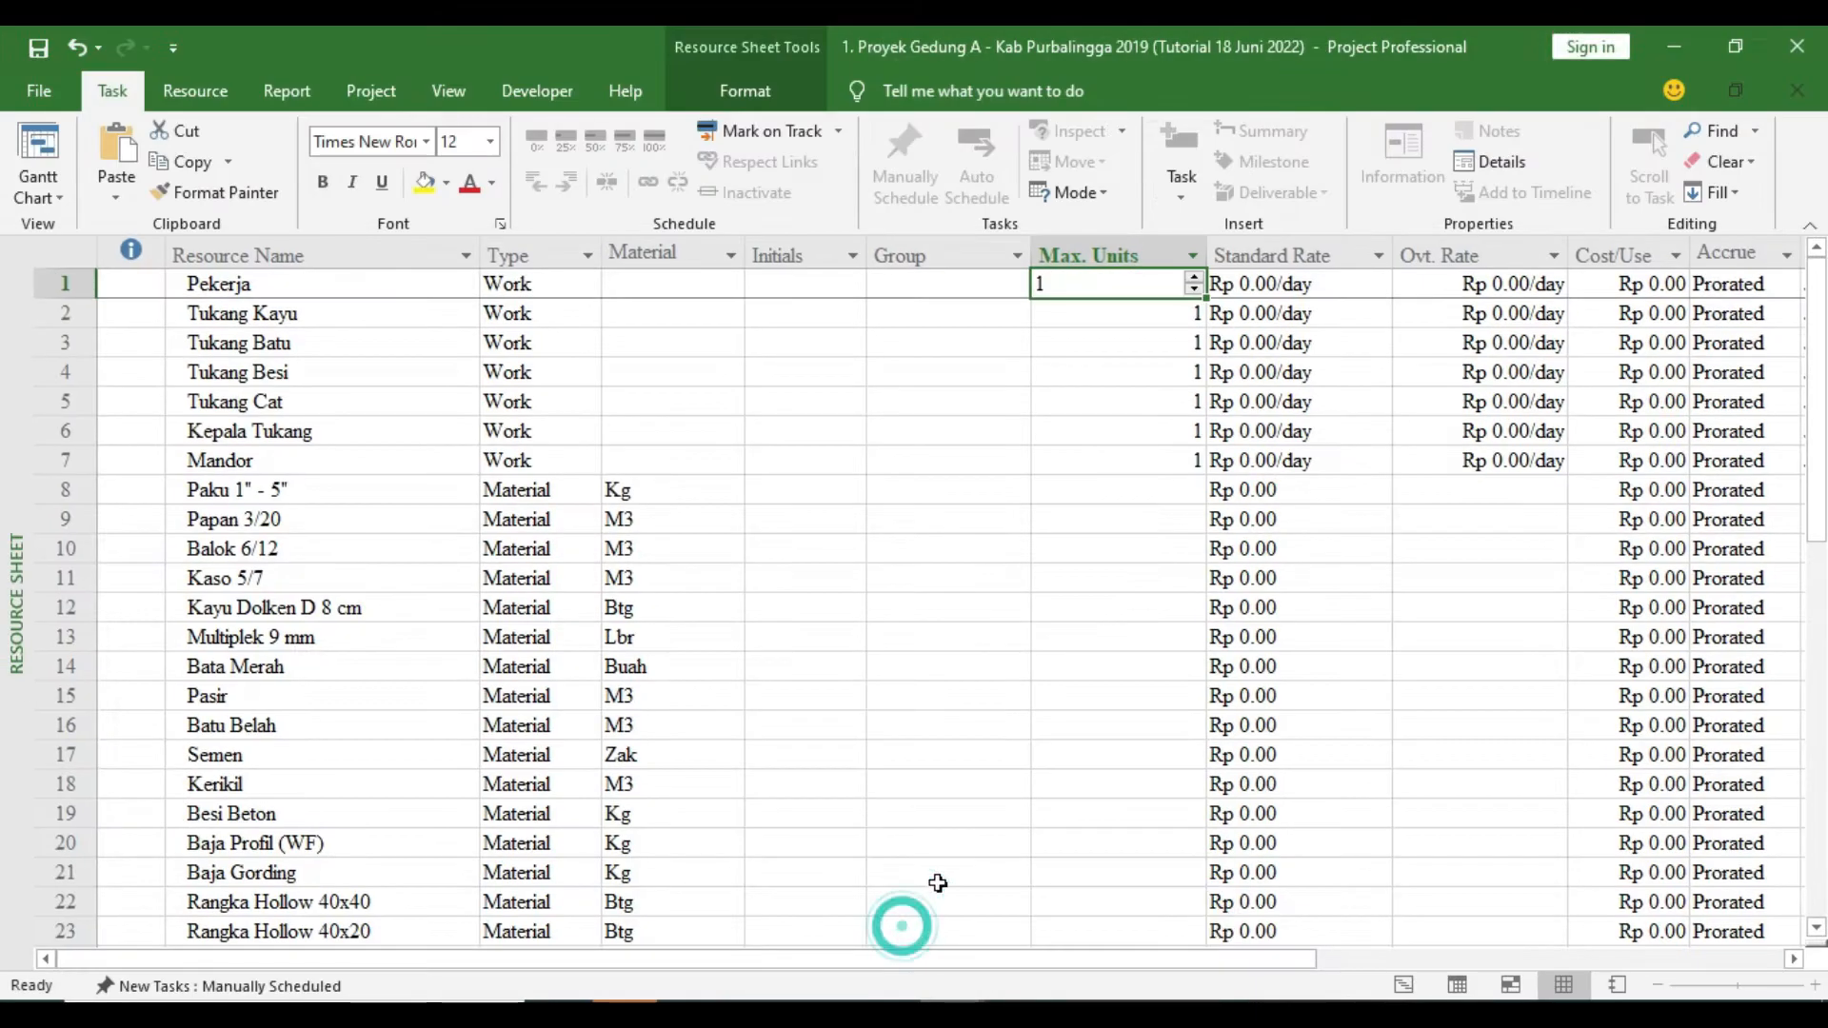
Enter 1 as Max. Units for the work resources from Tukang Kayu down to Mandor
left_click(1143, 311)
type("1")
key("Return")
type("1")
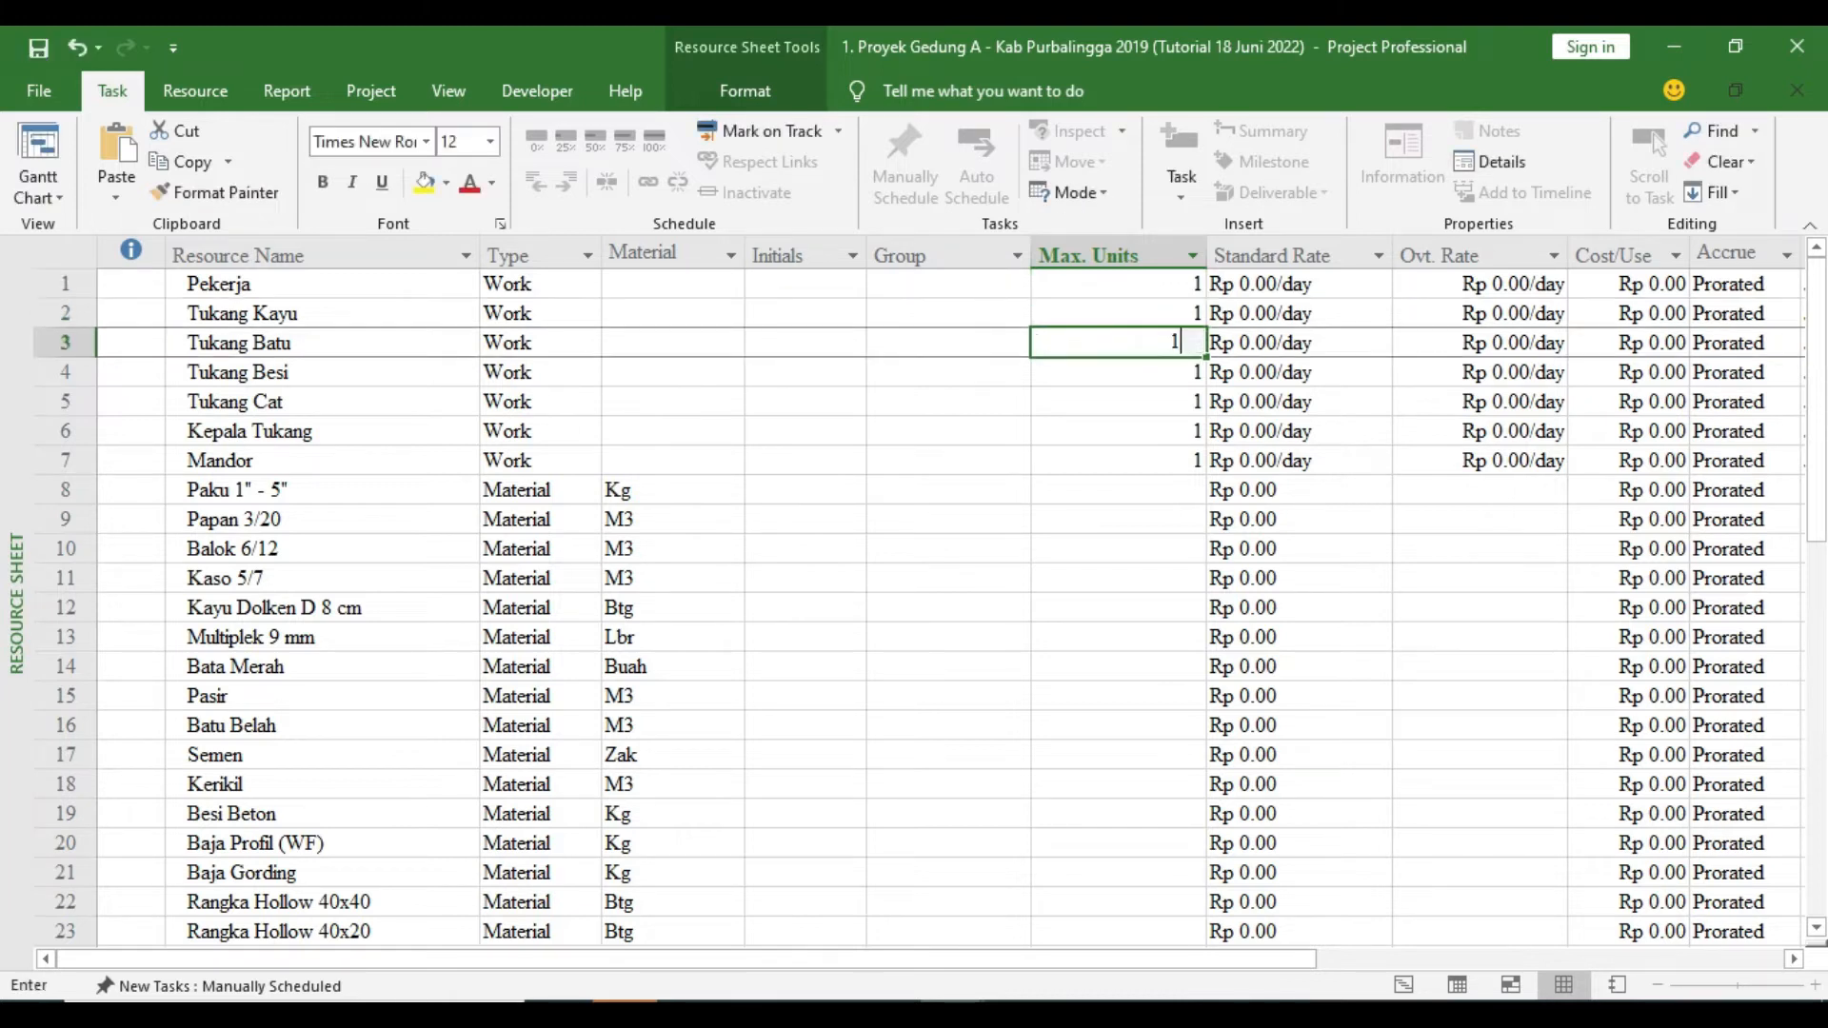
key("Return")
type("1")
key("Return")
type("1")
key("Return")
type("1")
key("Return")
type("1")
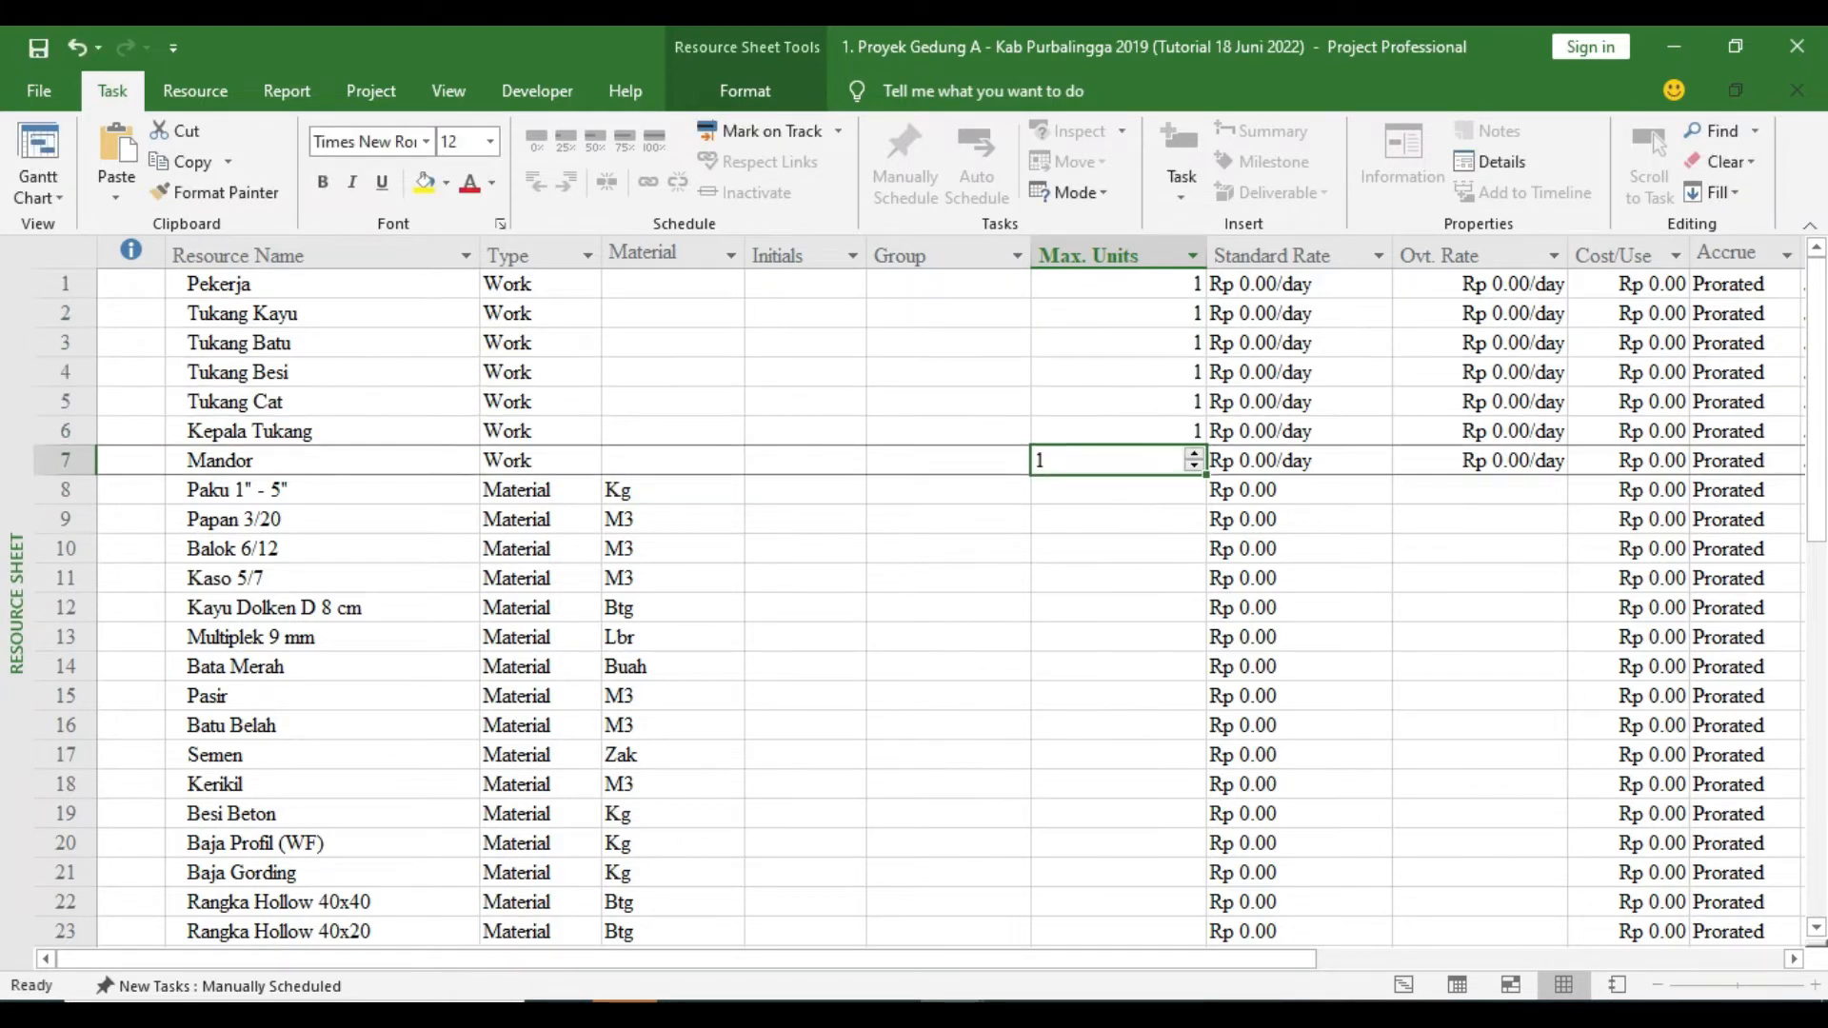
Confirm 1 as Mandor's Max. Units
key("Return")
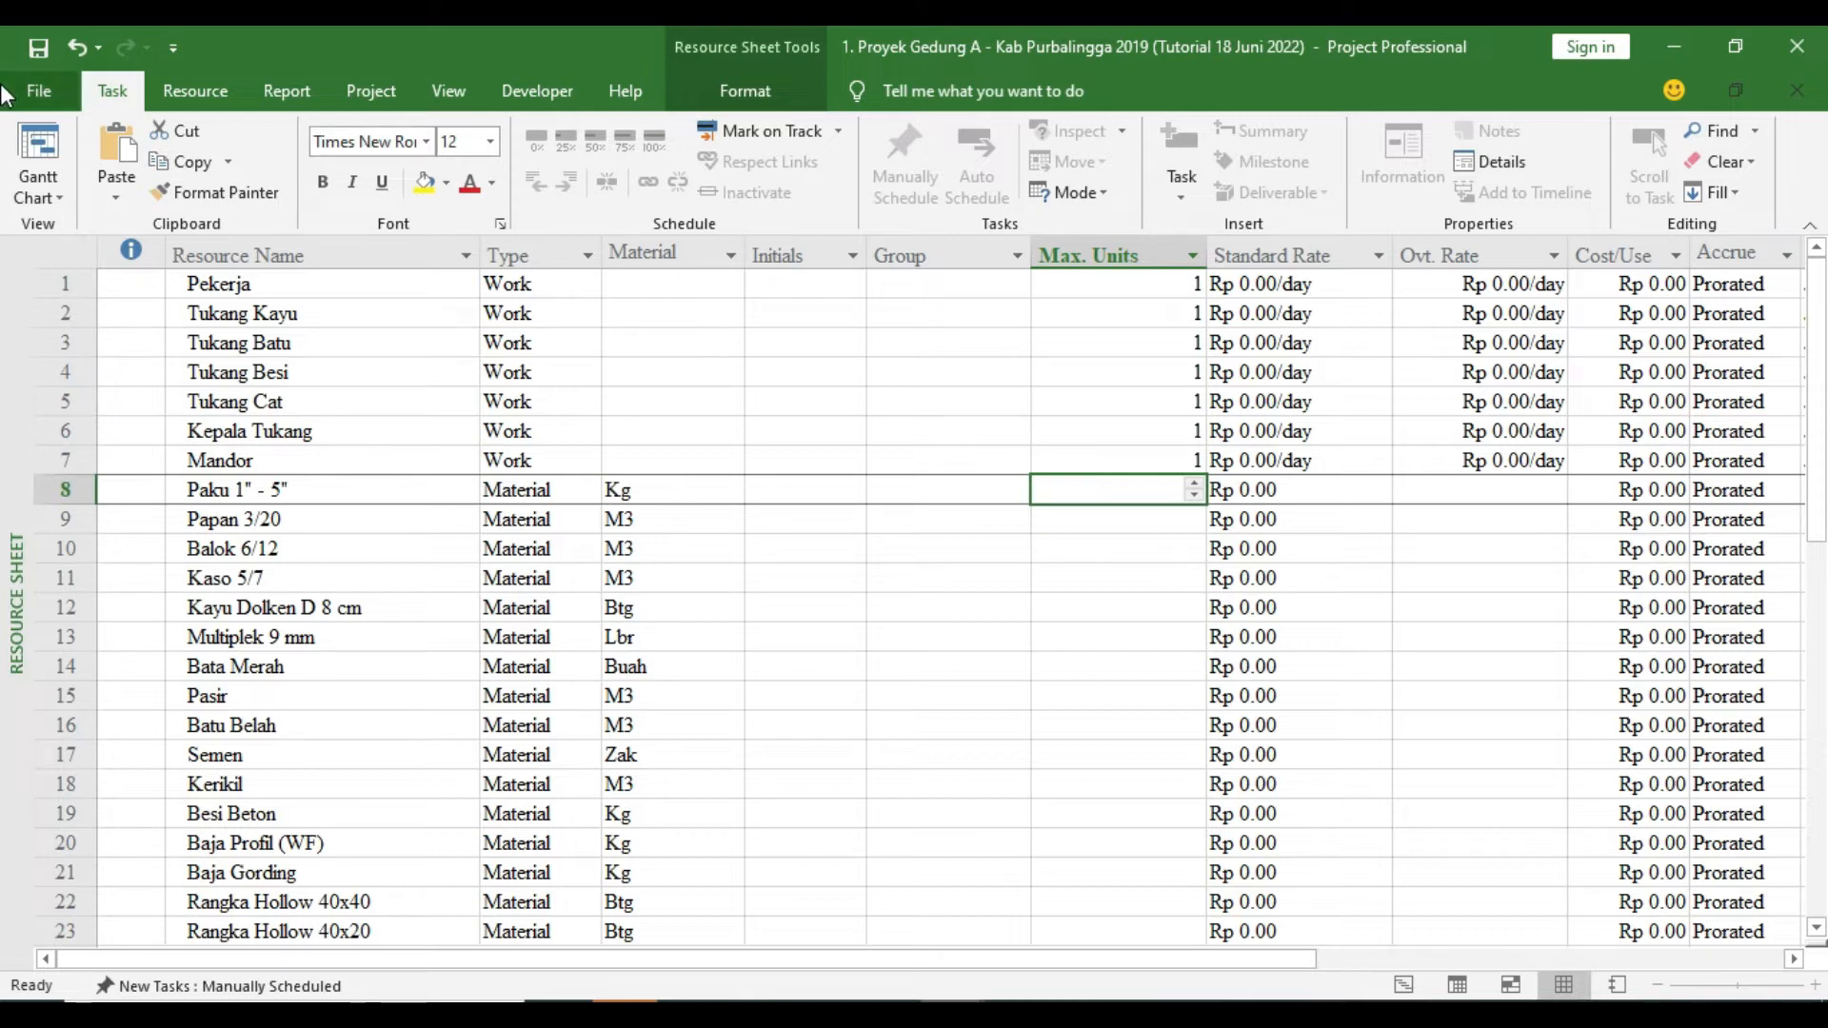
Compare the task list in the Tracking Gantt view with the Resource Sheet, switching between both views and ending in the Resource Sheet
left_click(38, 190)
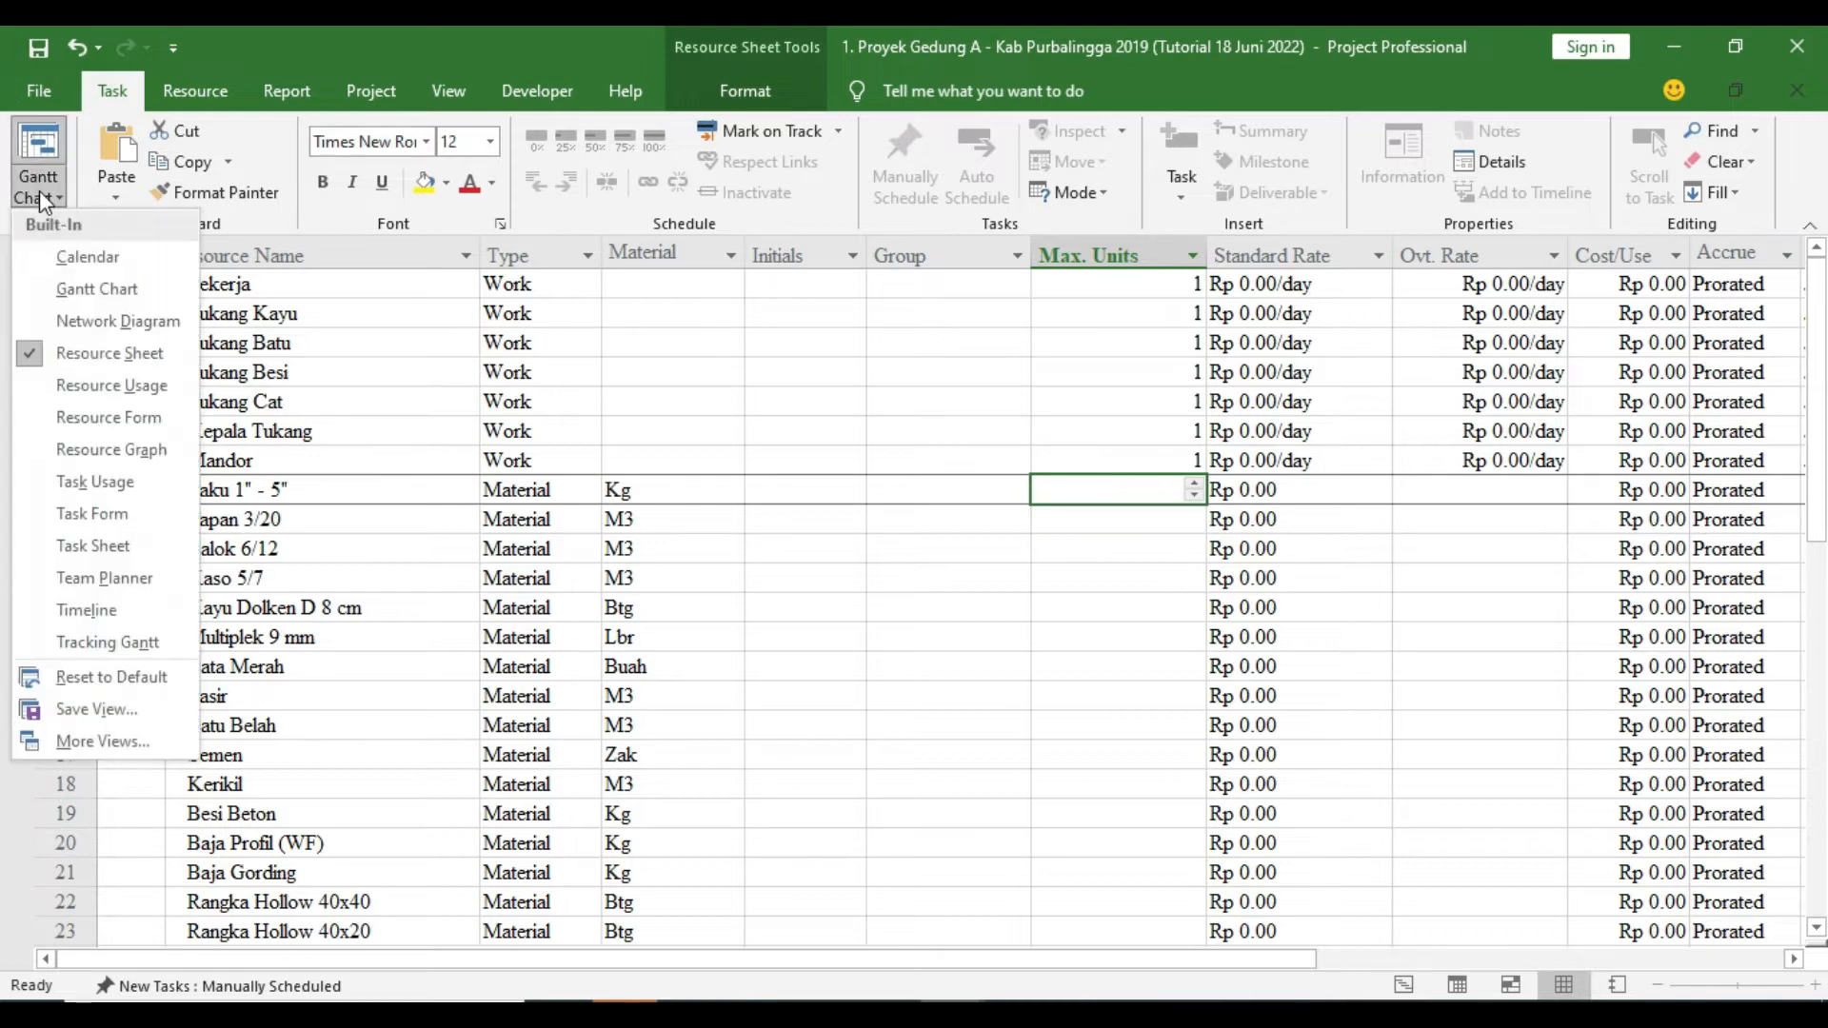
left_click(106, 641)
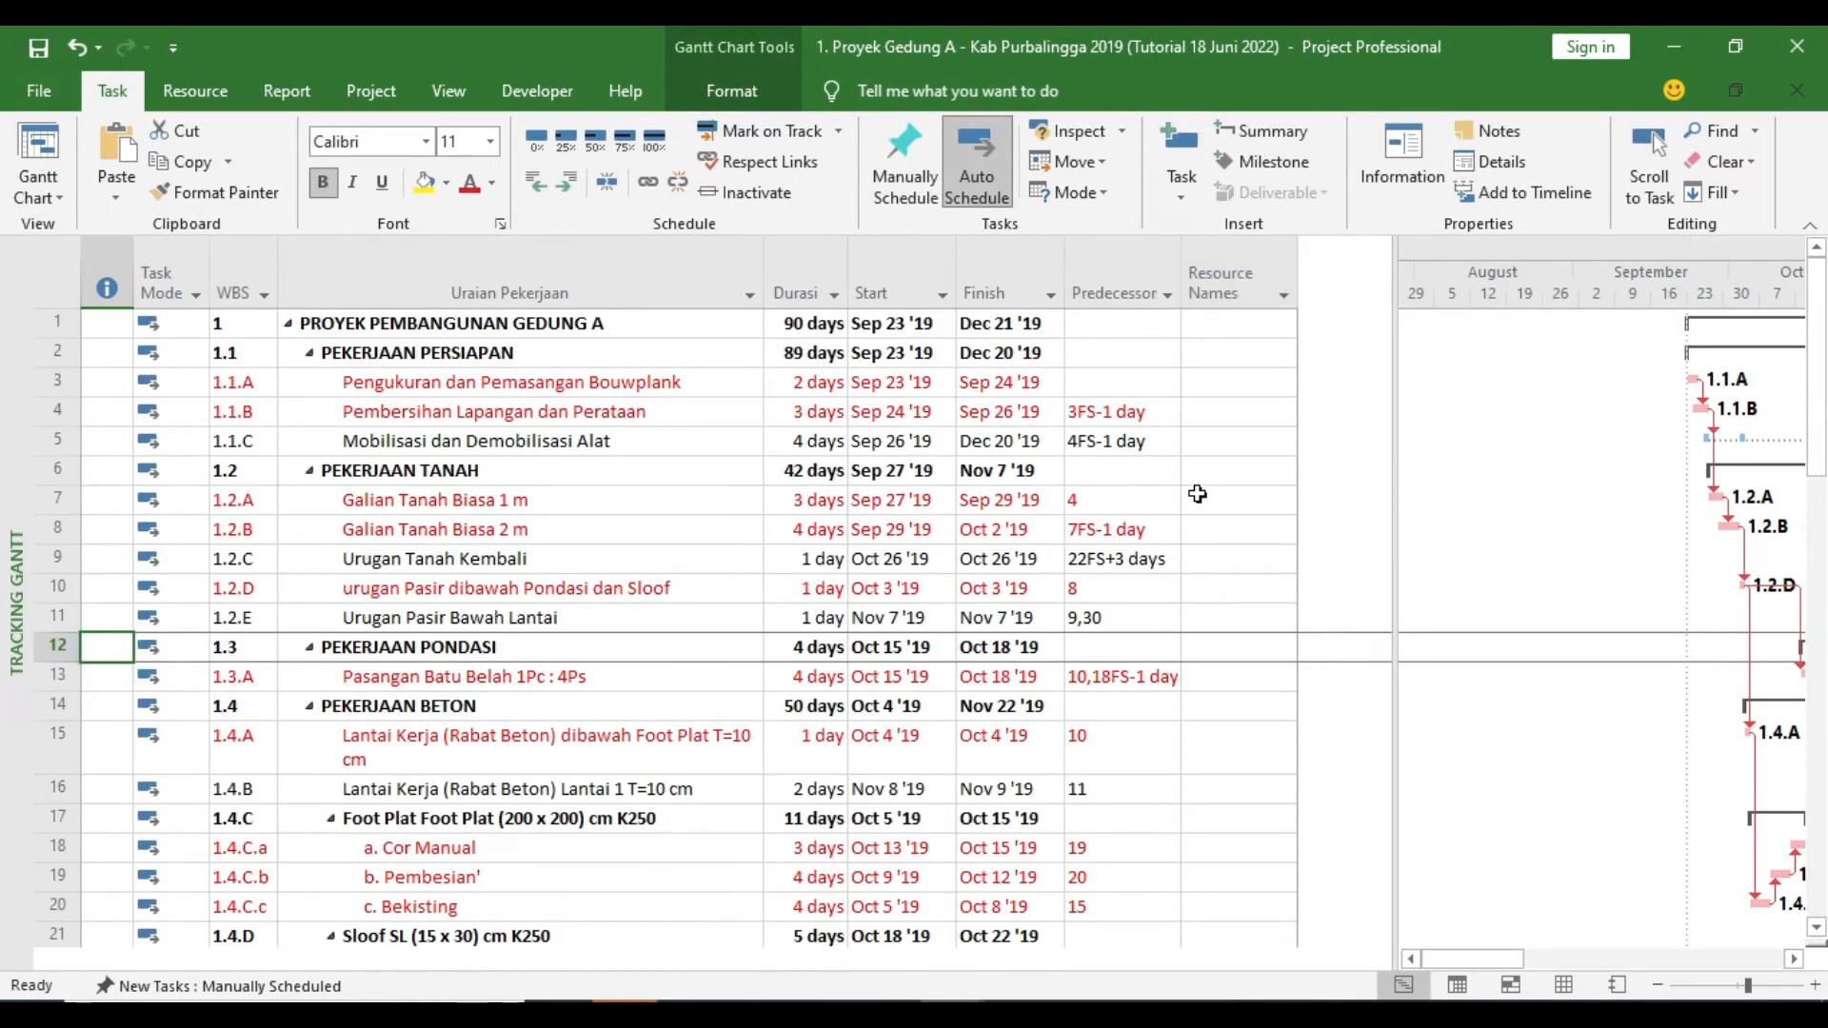
left_click(44, 195)
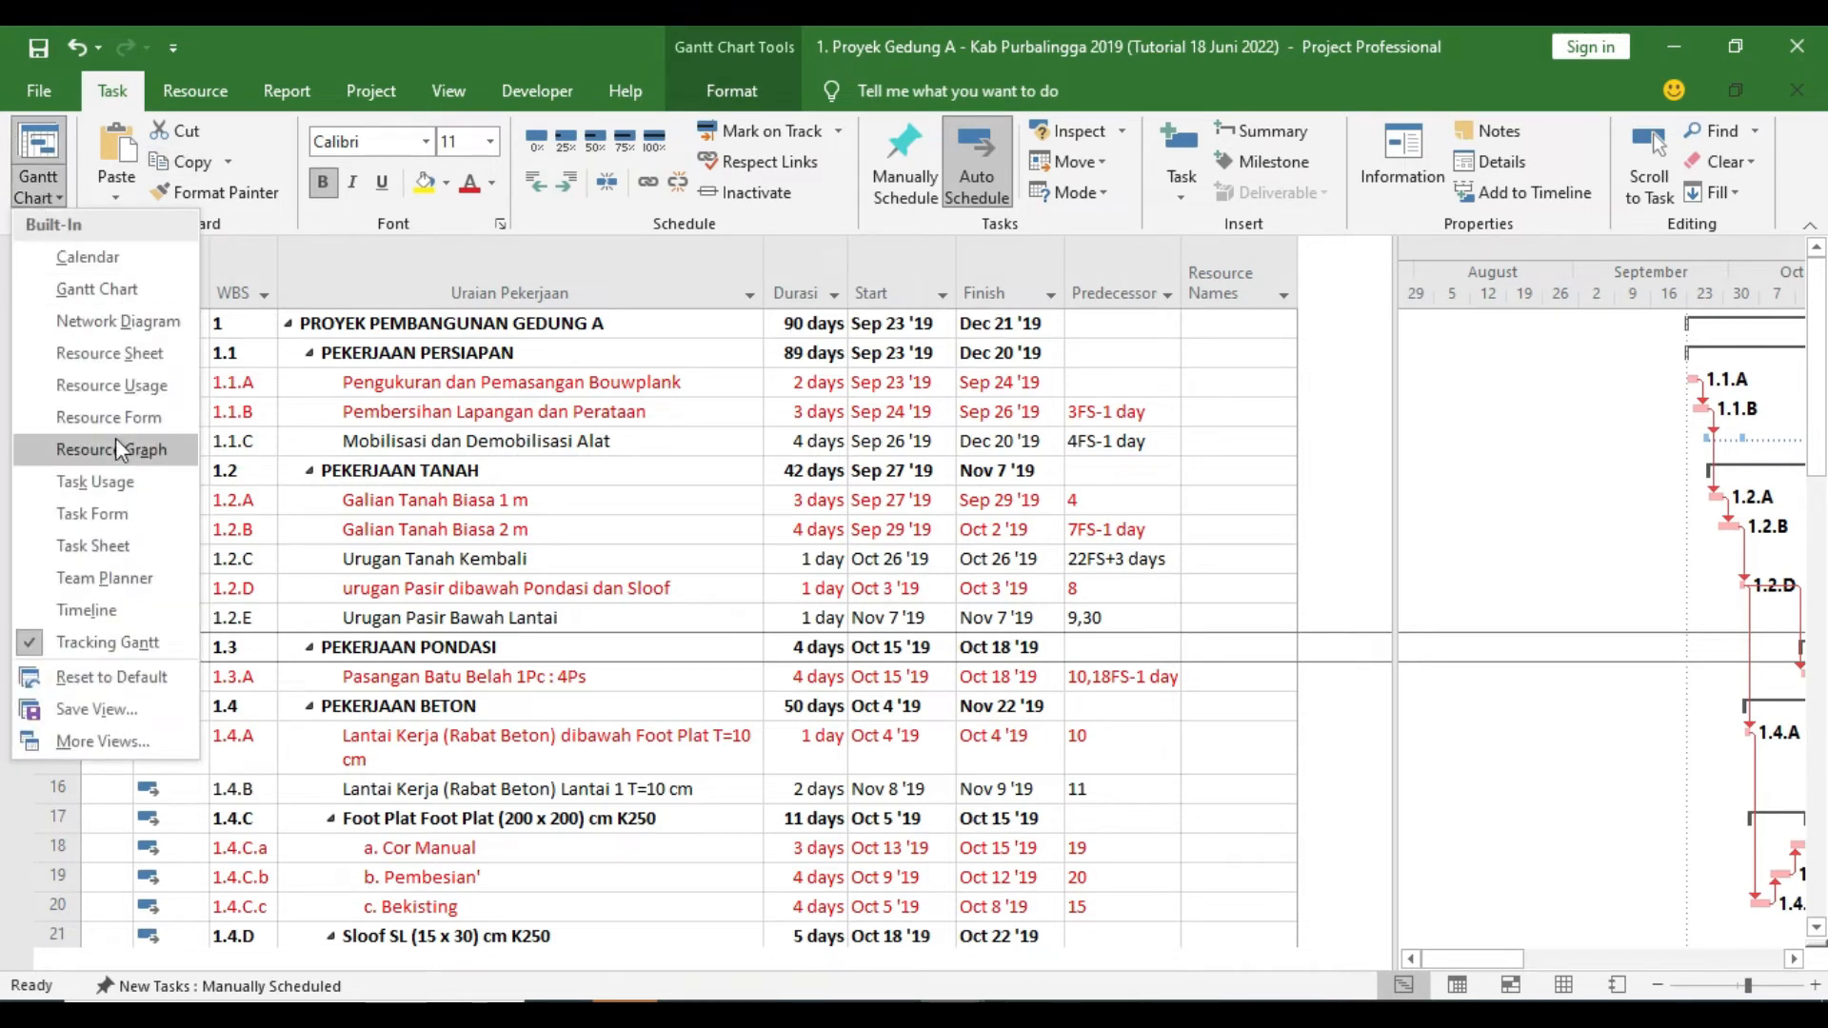
left_click(134, 358)
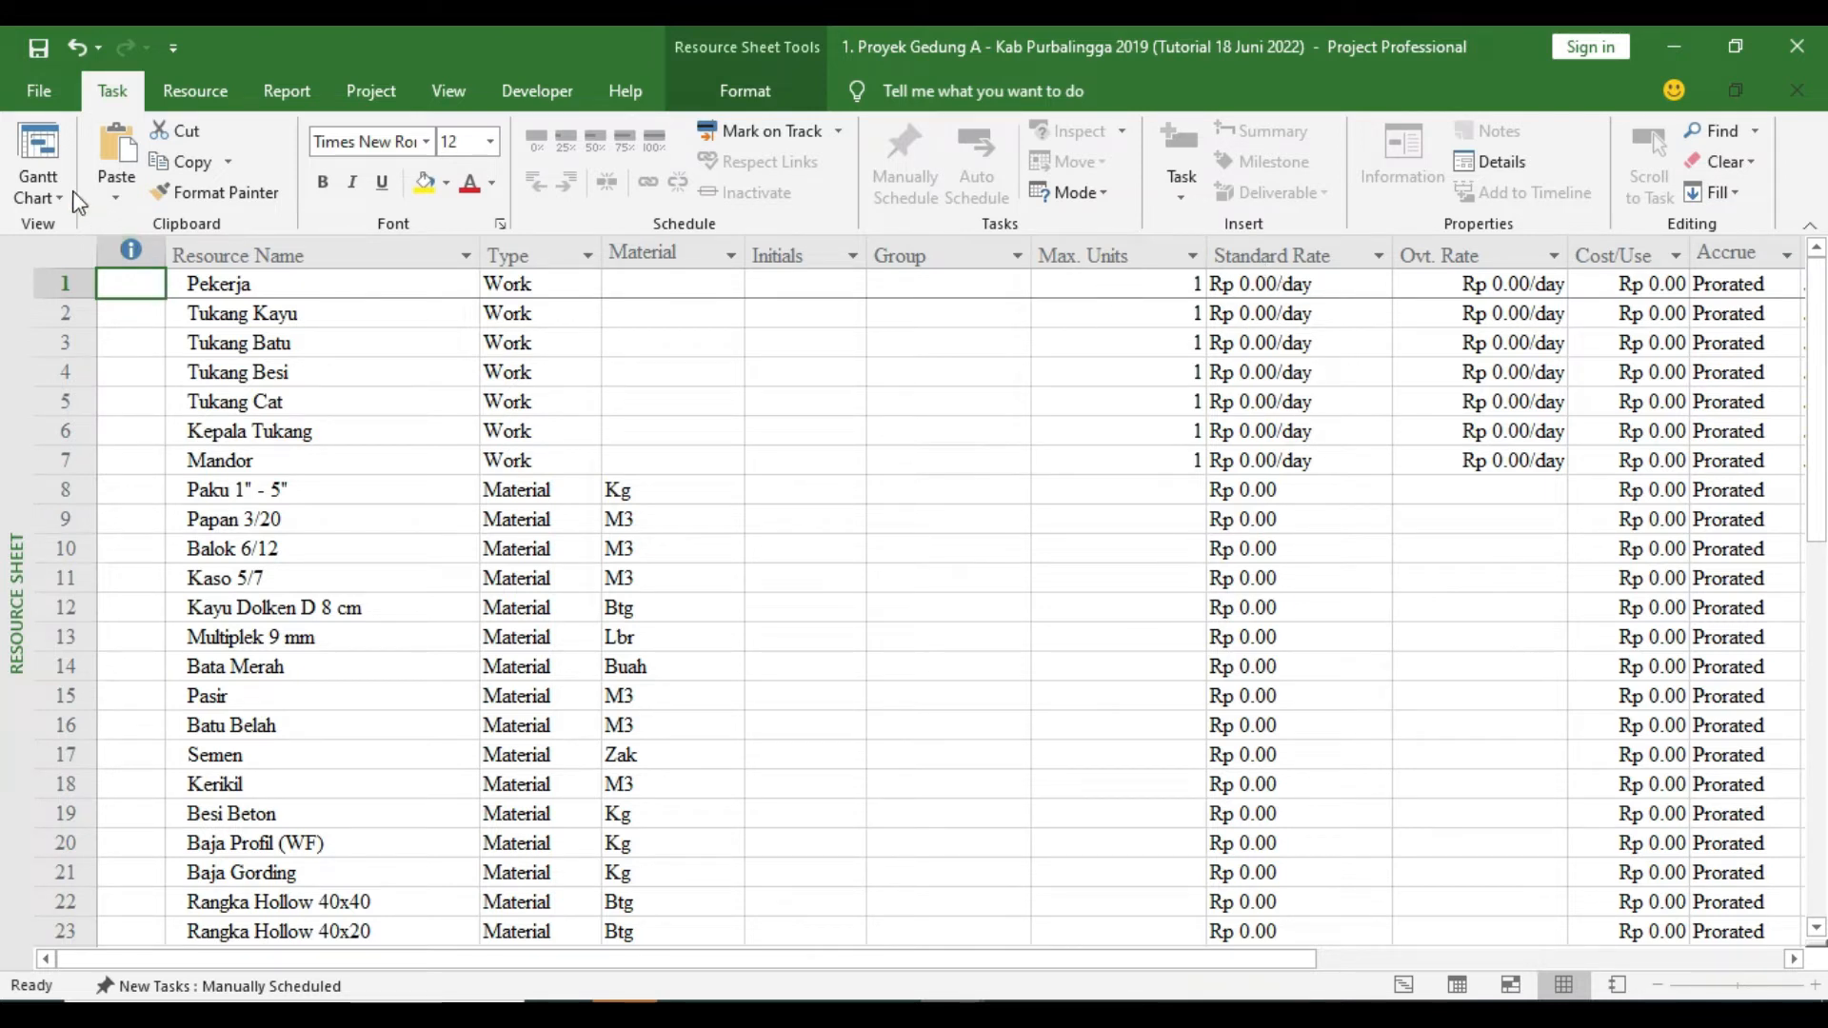
left_click(38, 197)
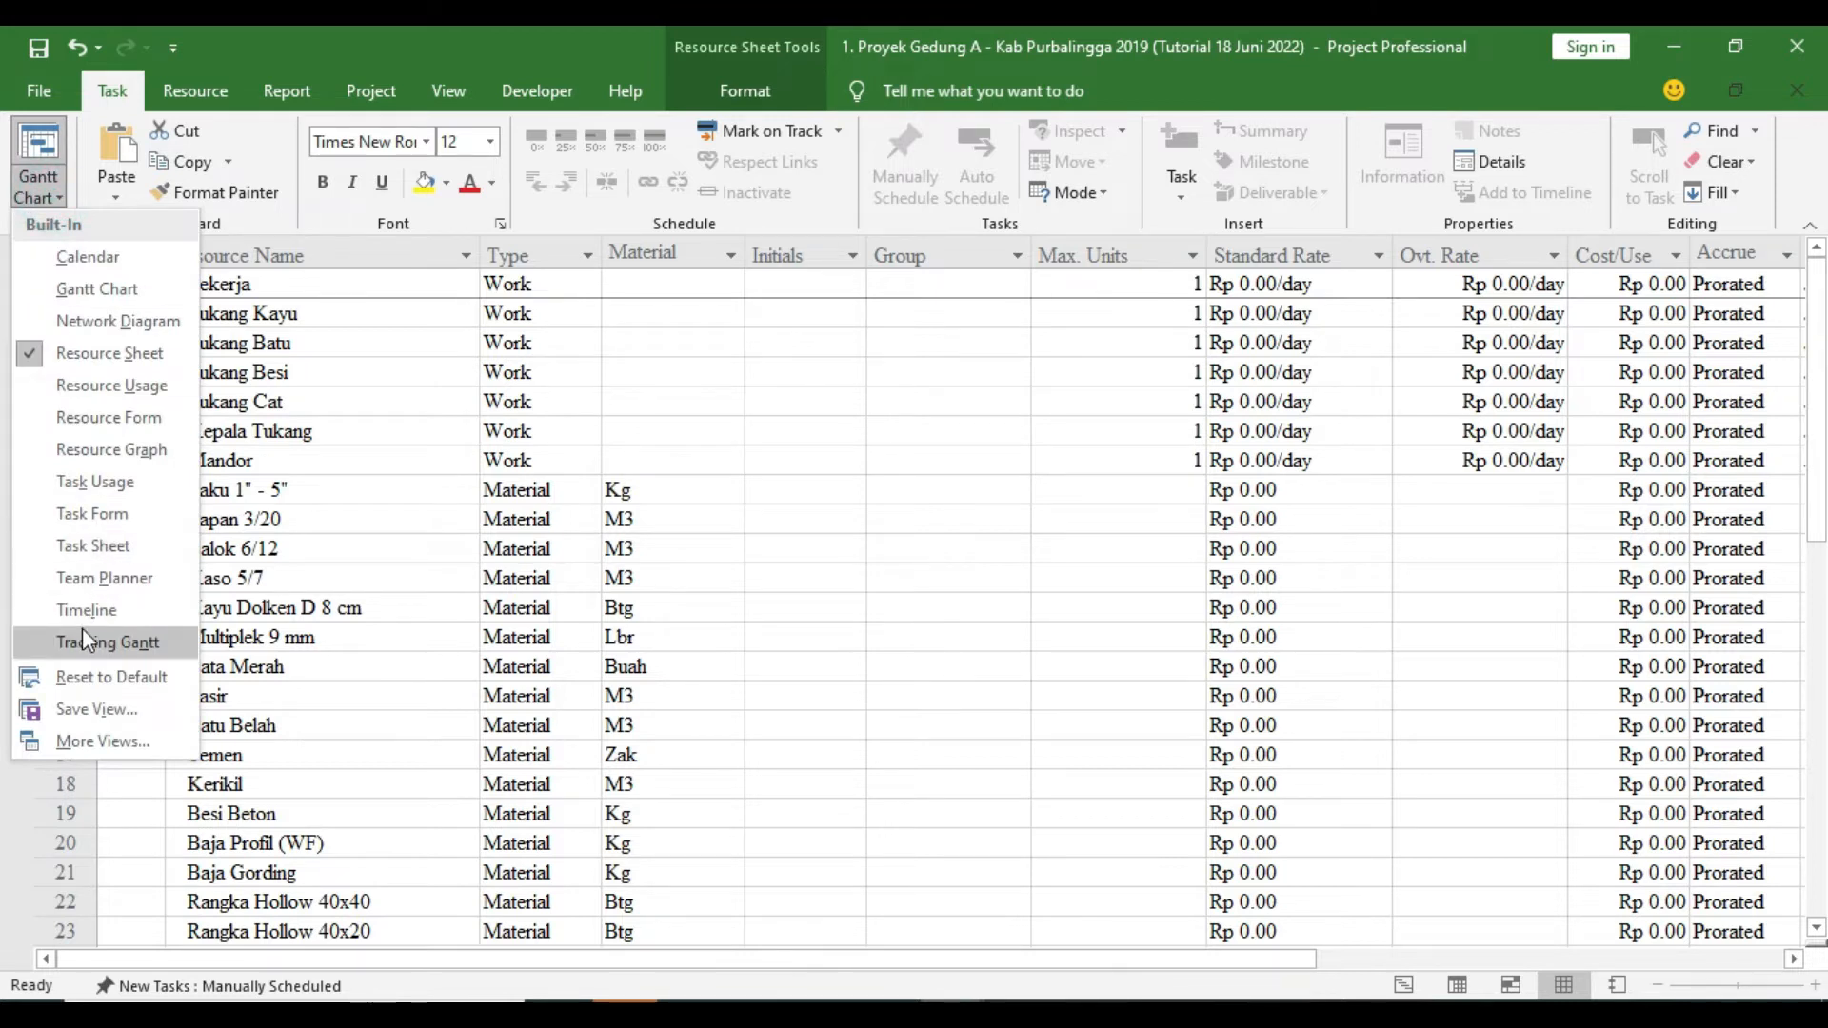
left_click(82, 634)
left_click(55, 188)
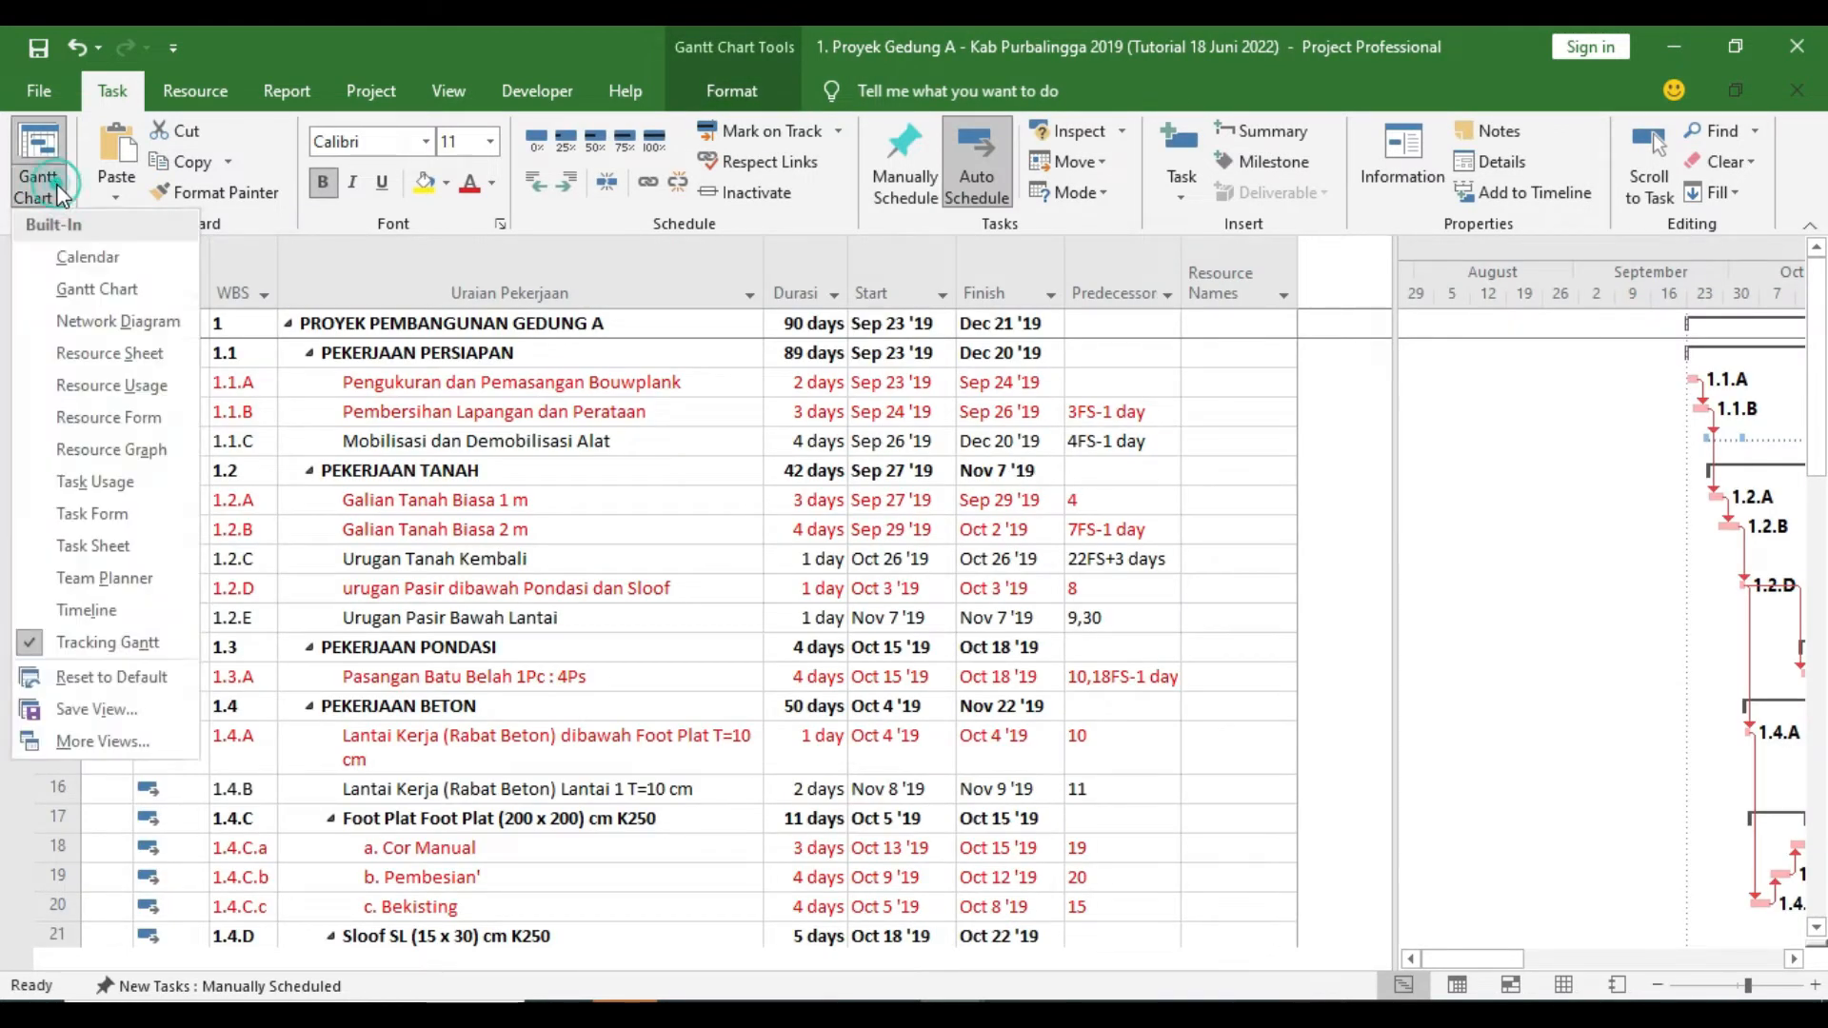
left_click(106, 354)
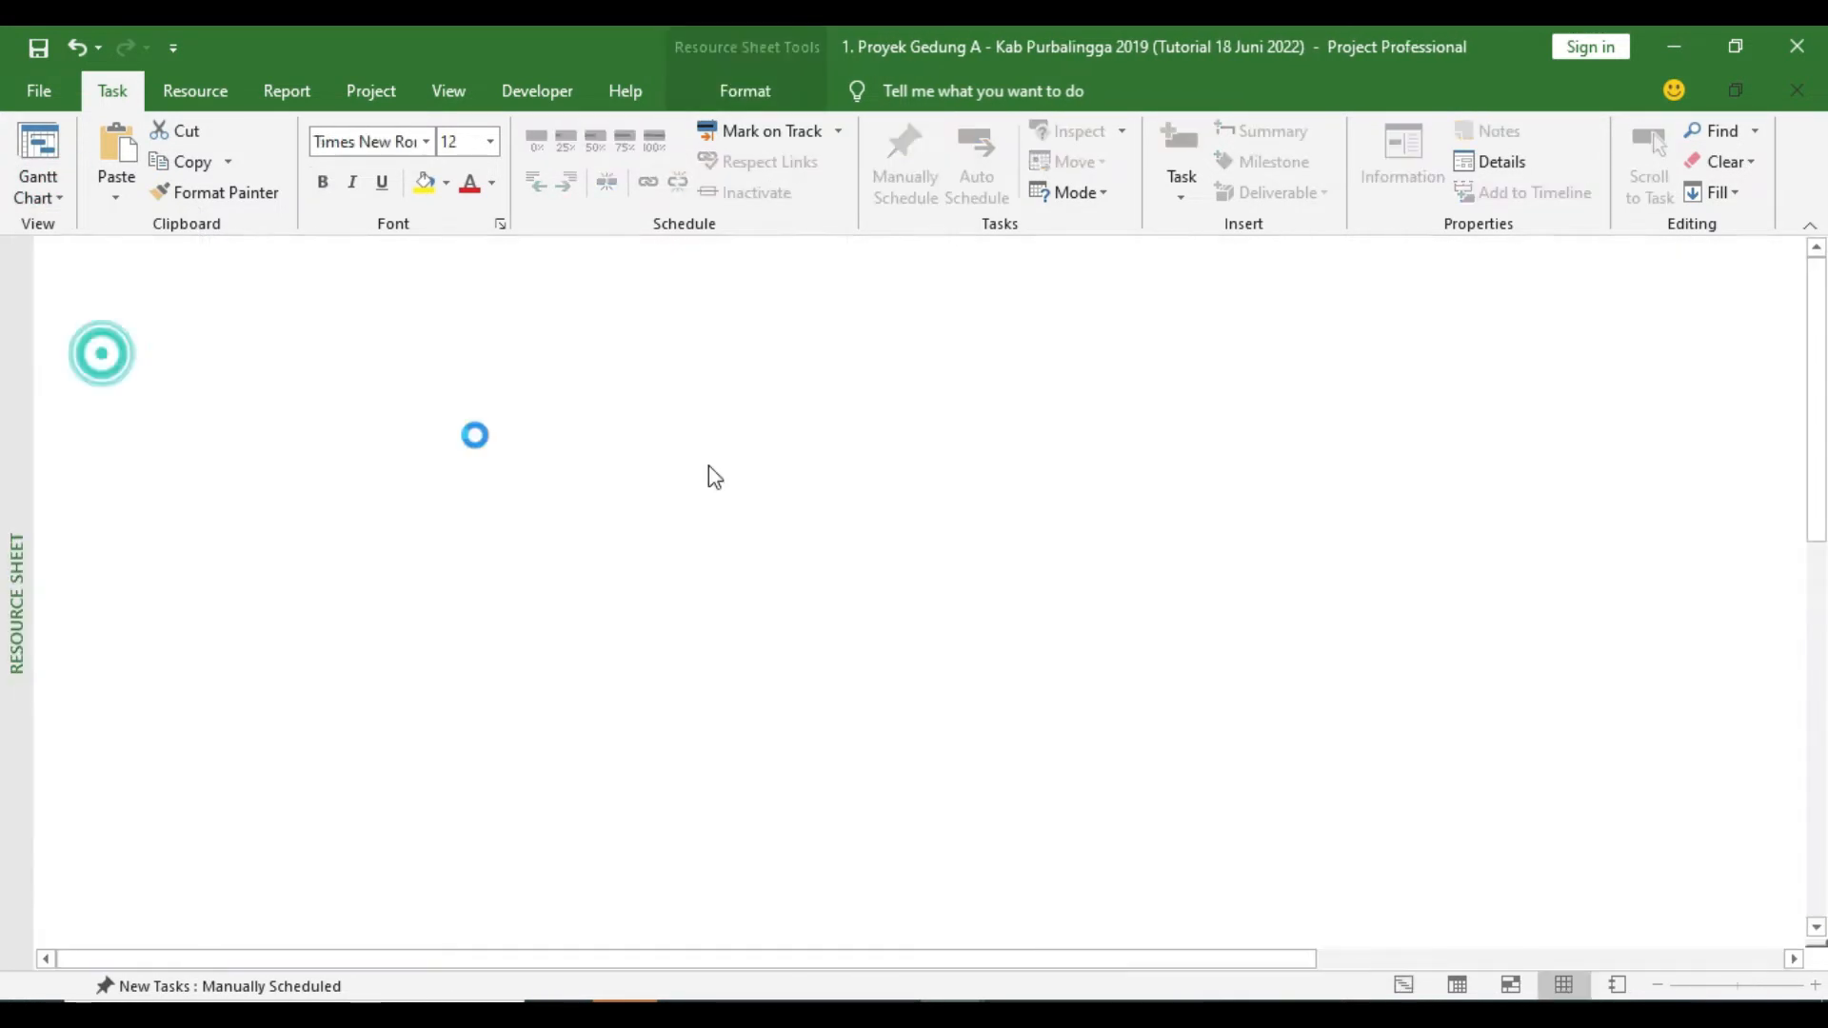
key("shift+F2")
left_click(1235, 787)
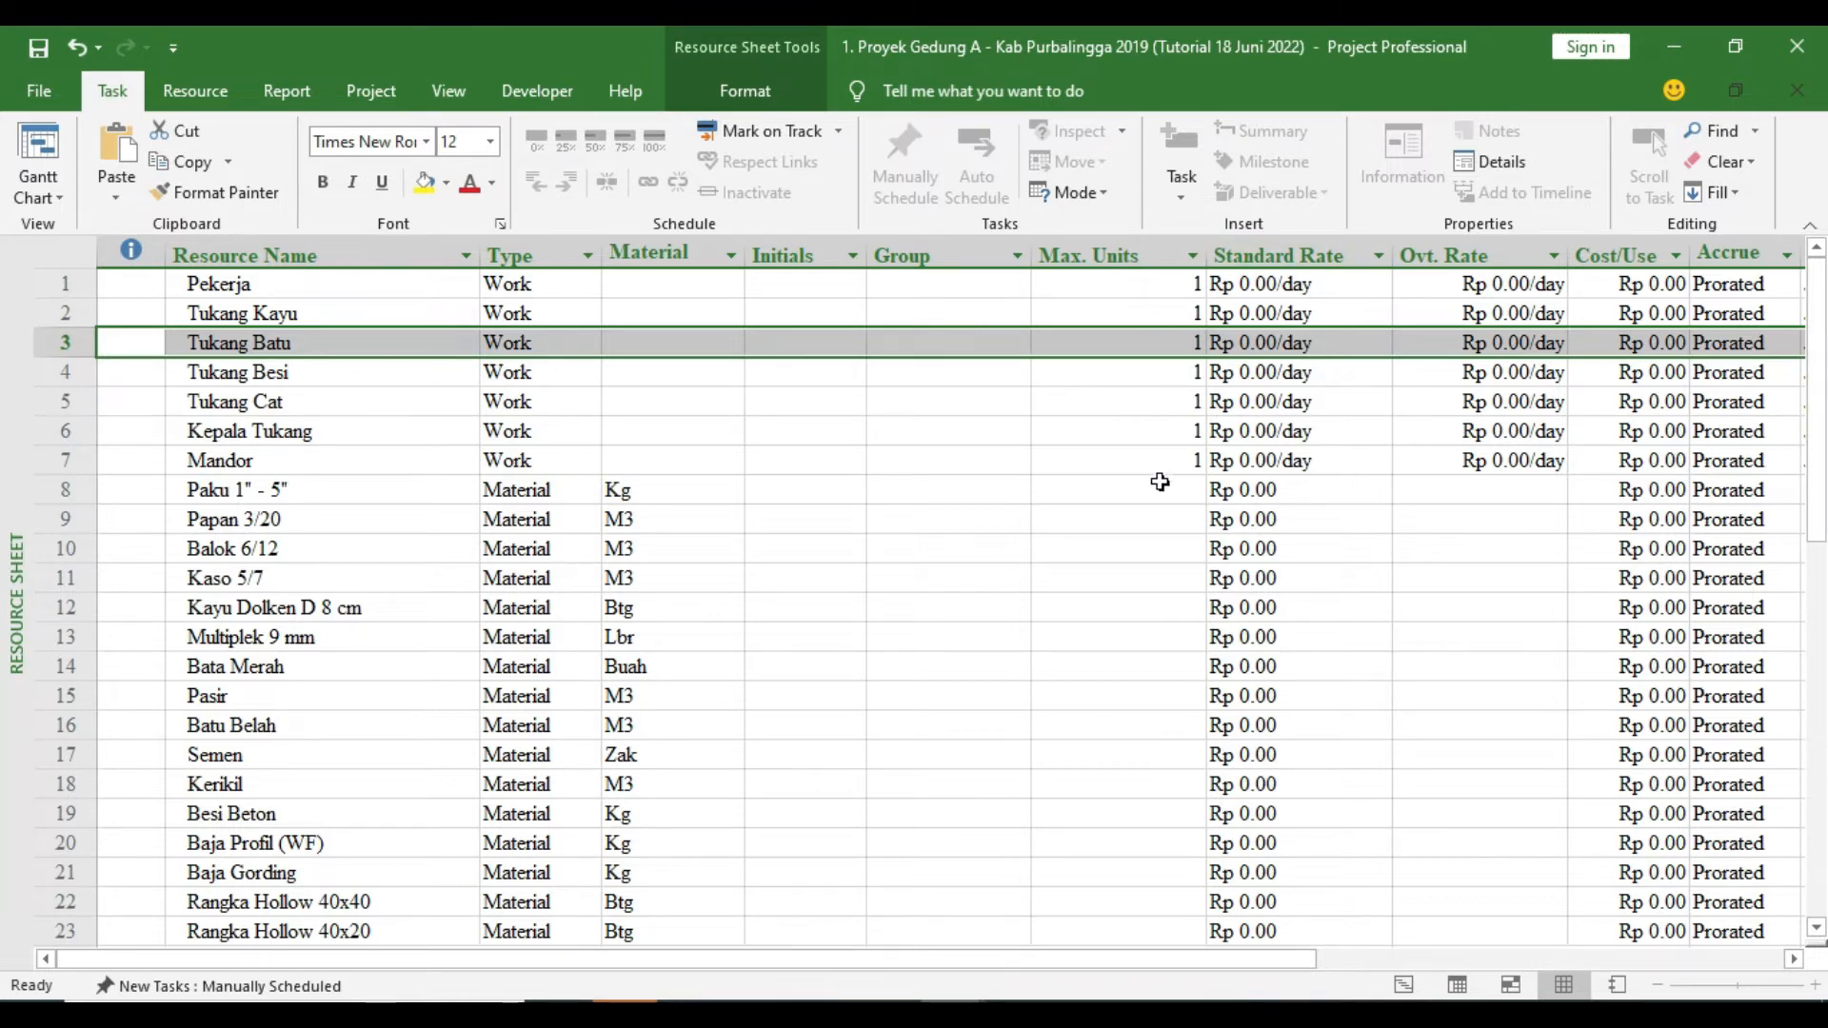
Read the Standard Rate explanation on PowerPoint slide 5, then return to Project and review the work and material resources it applies to
left_click(1247, 542)
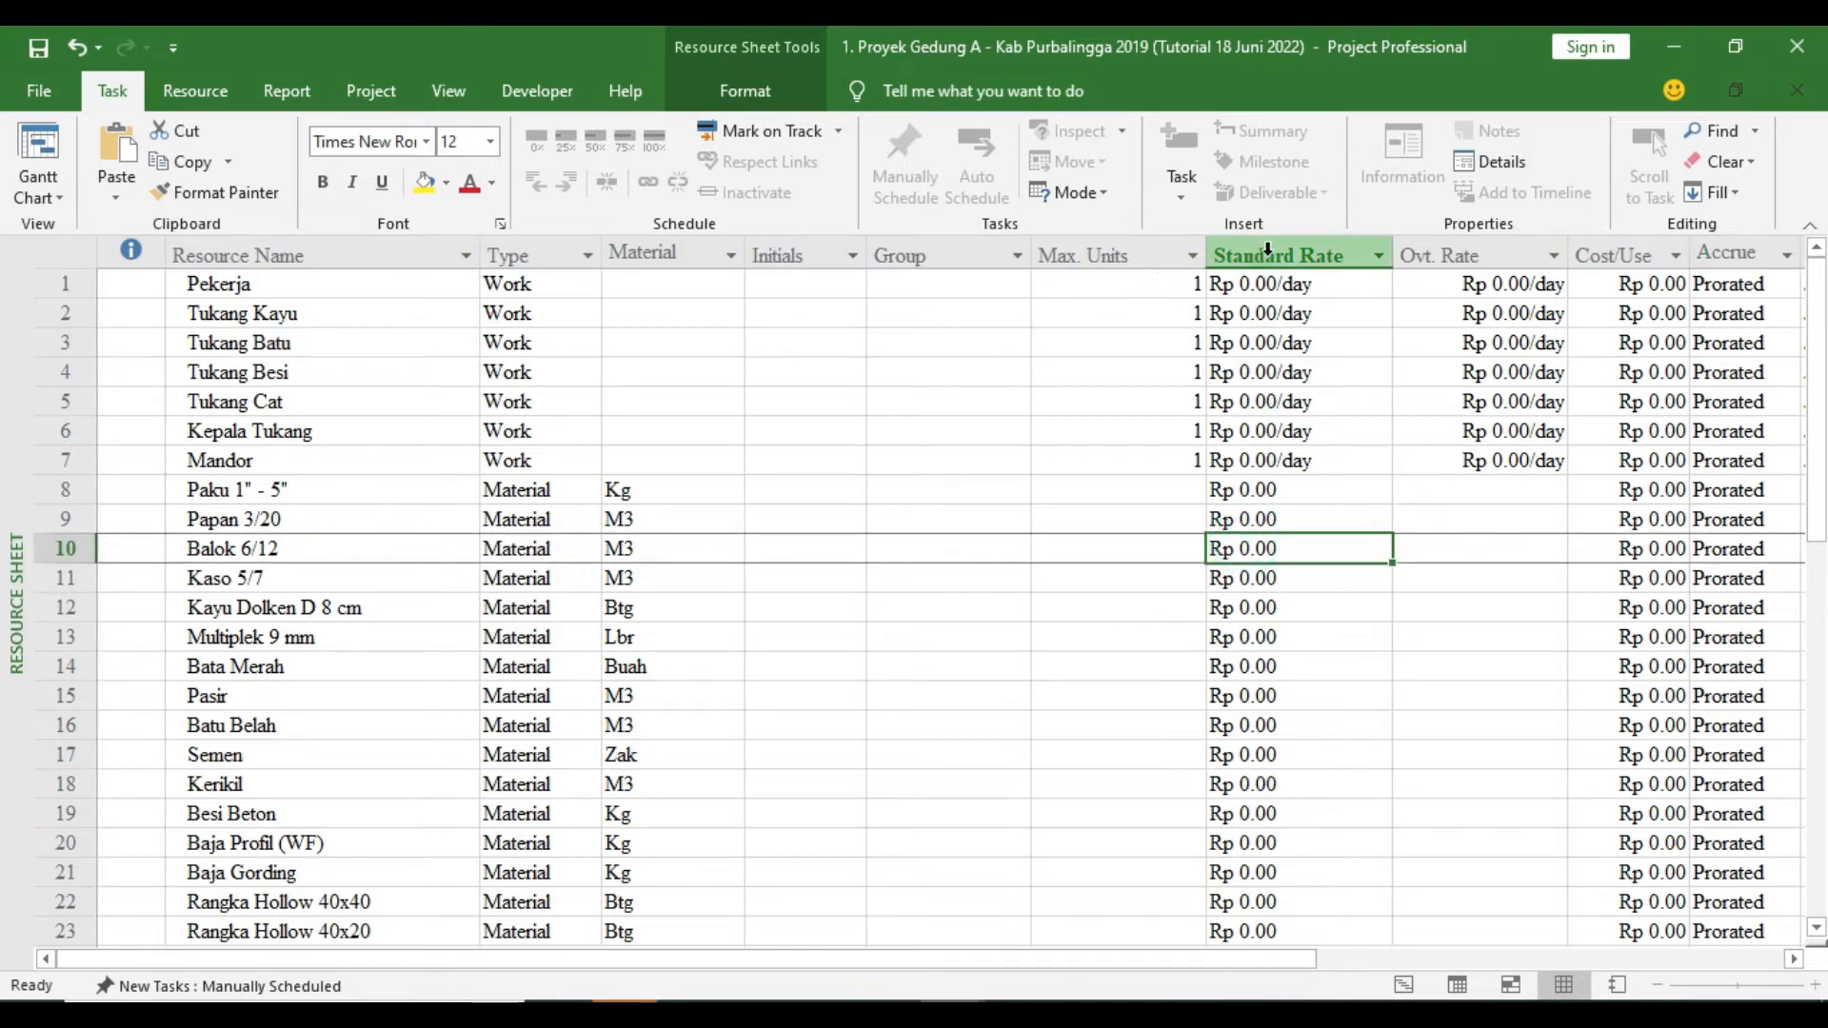
left_click(1152, 1014)
left_click(164, 828)
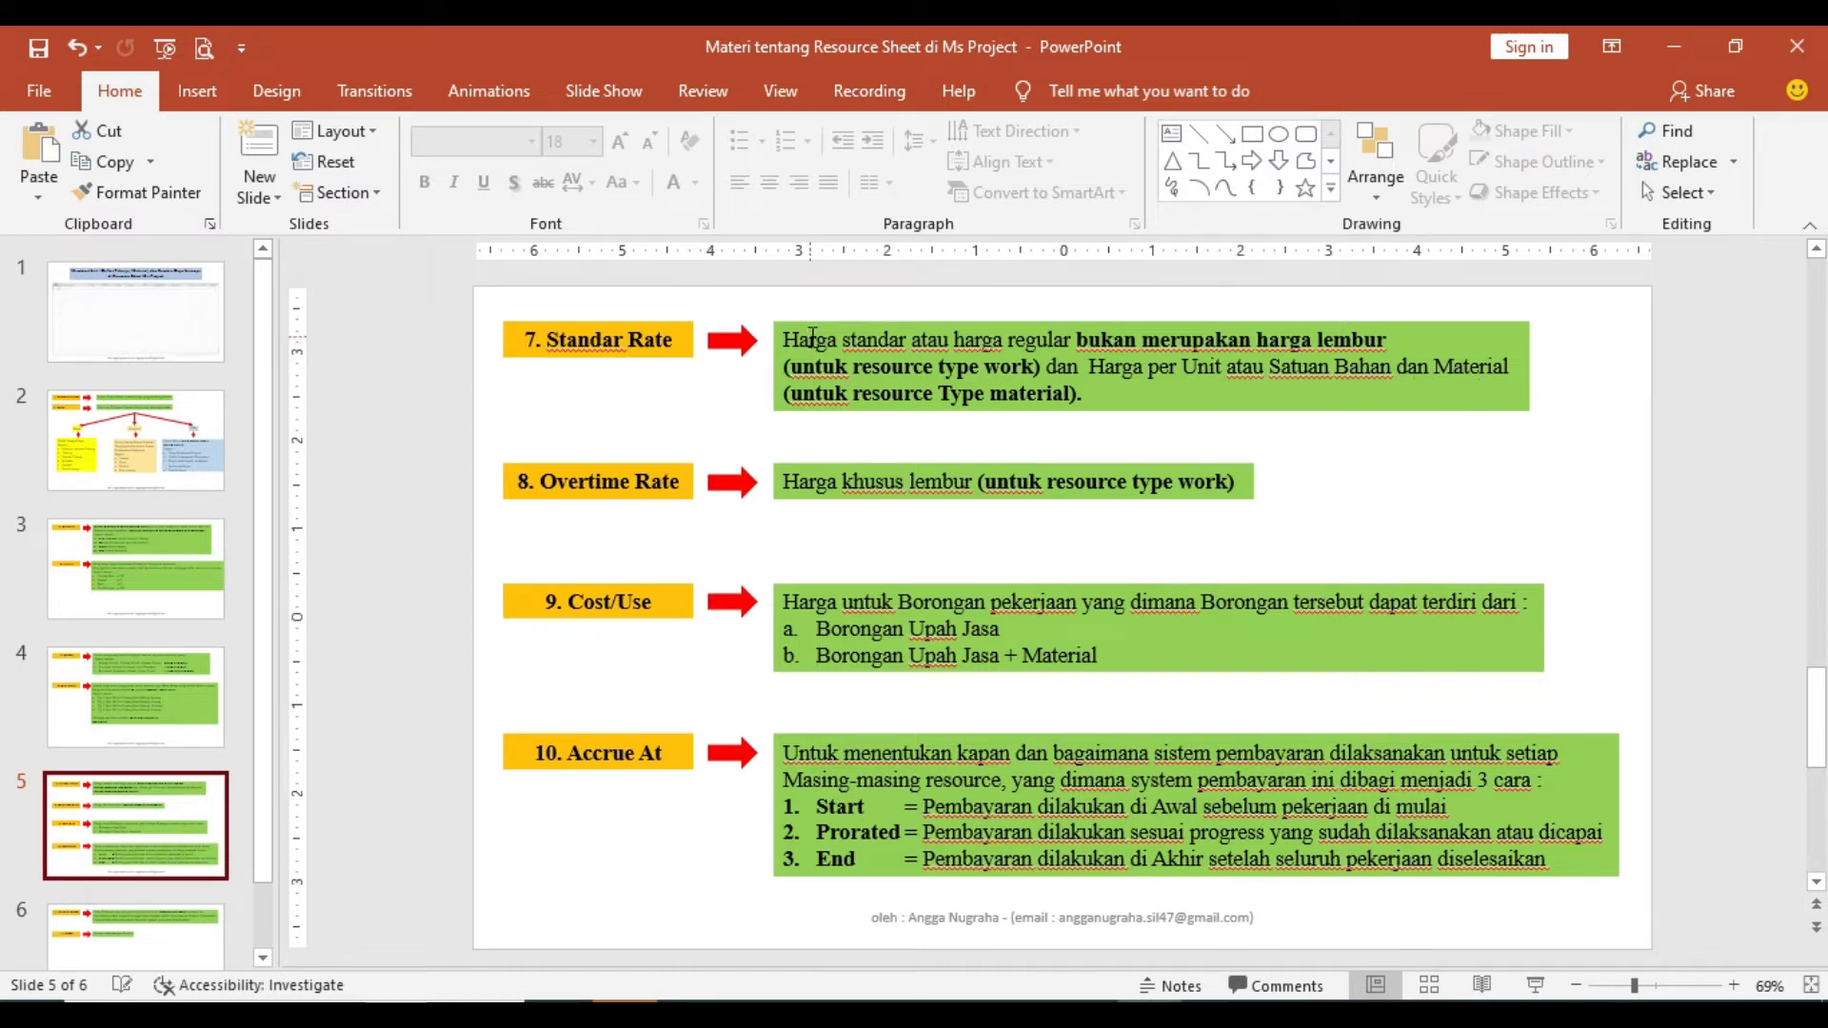
mouse_move(949, 1011)
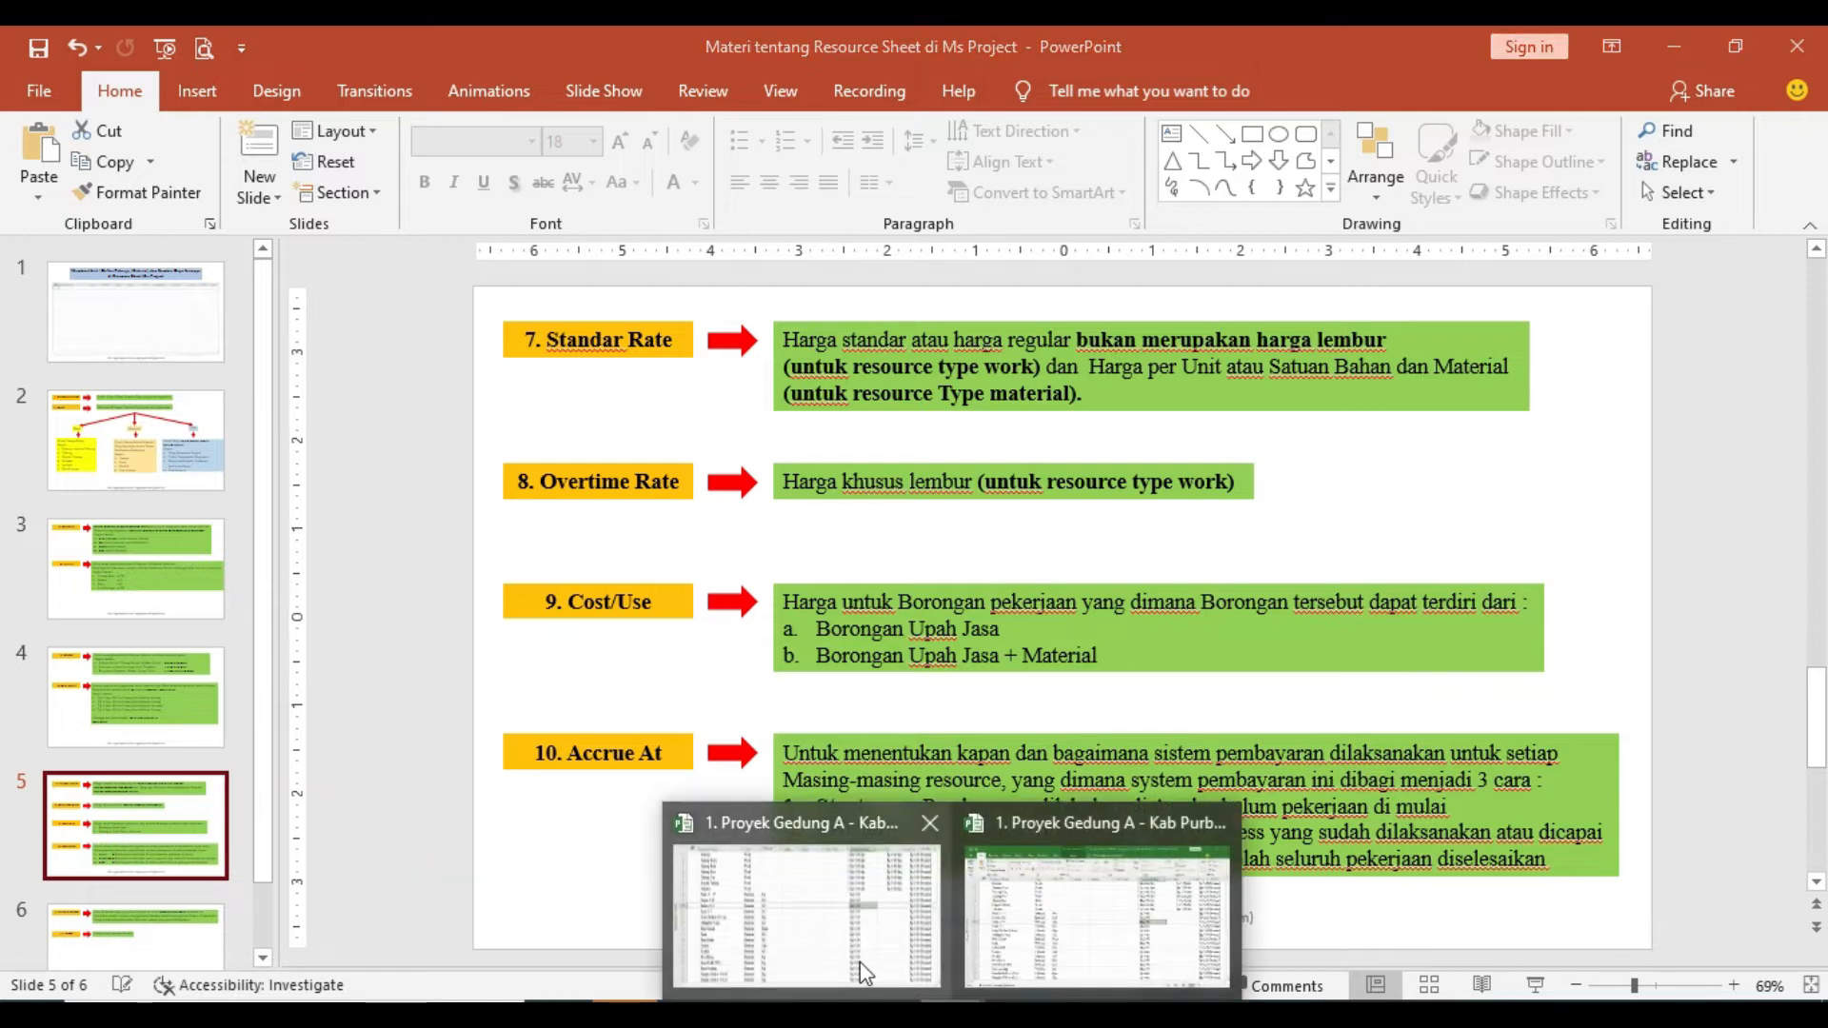
left_click(859, 967)
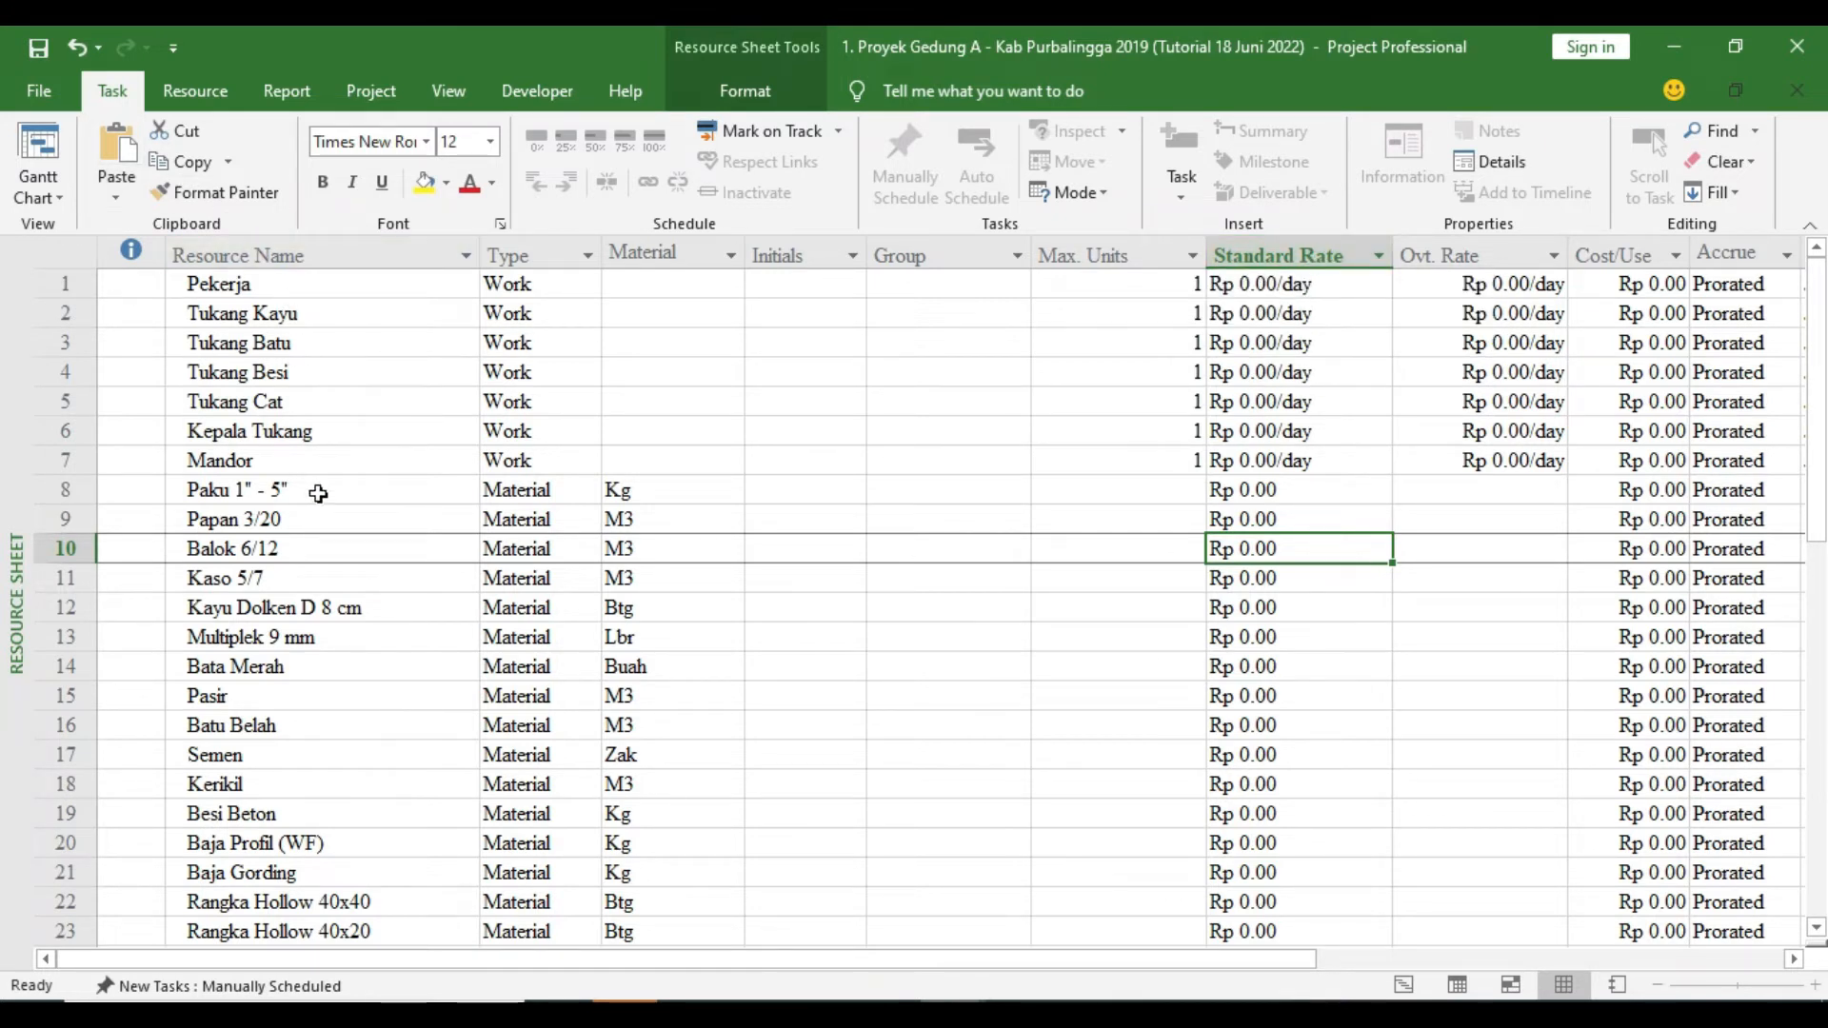
scroll(1238, 436, "down", 2)
scroll(1228, 423, "up", 2)
scroll(614, 539, "down", 1)
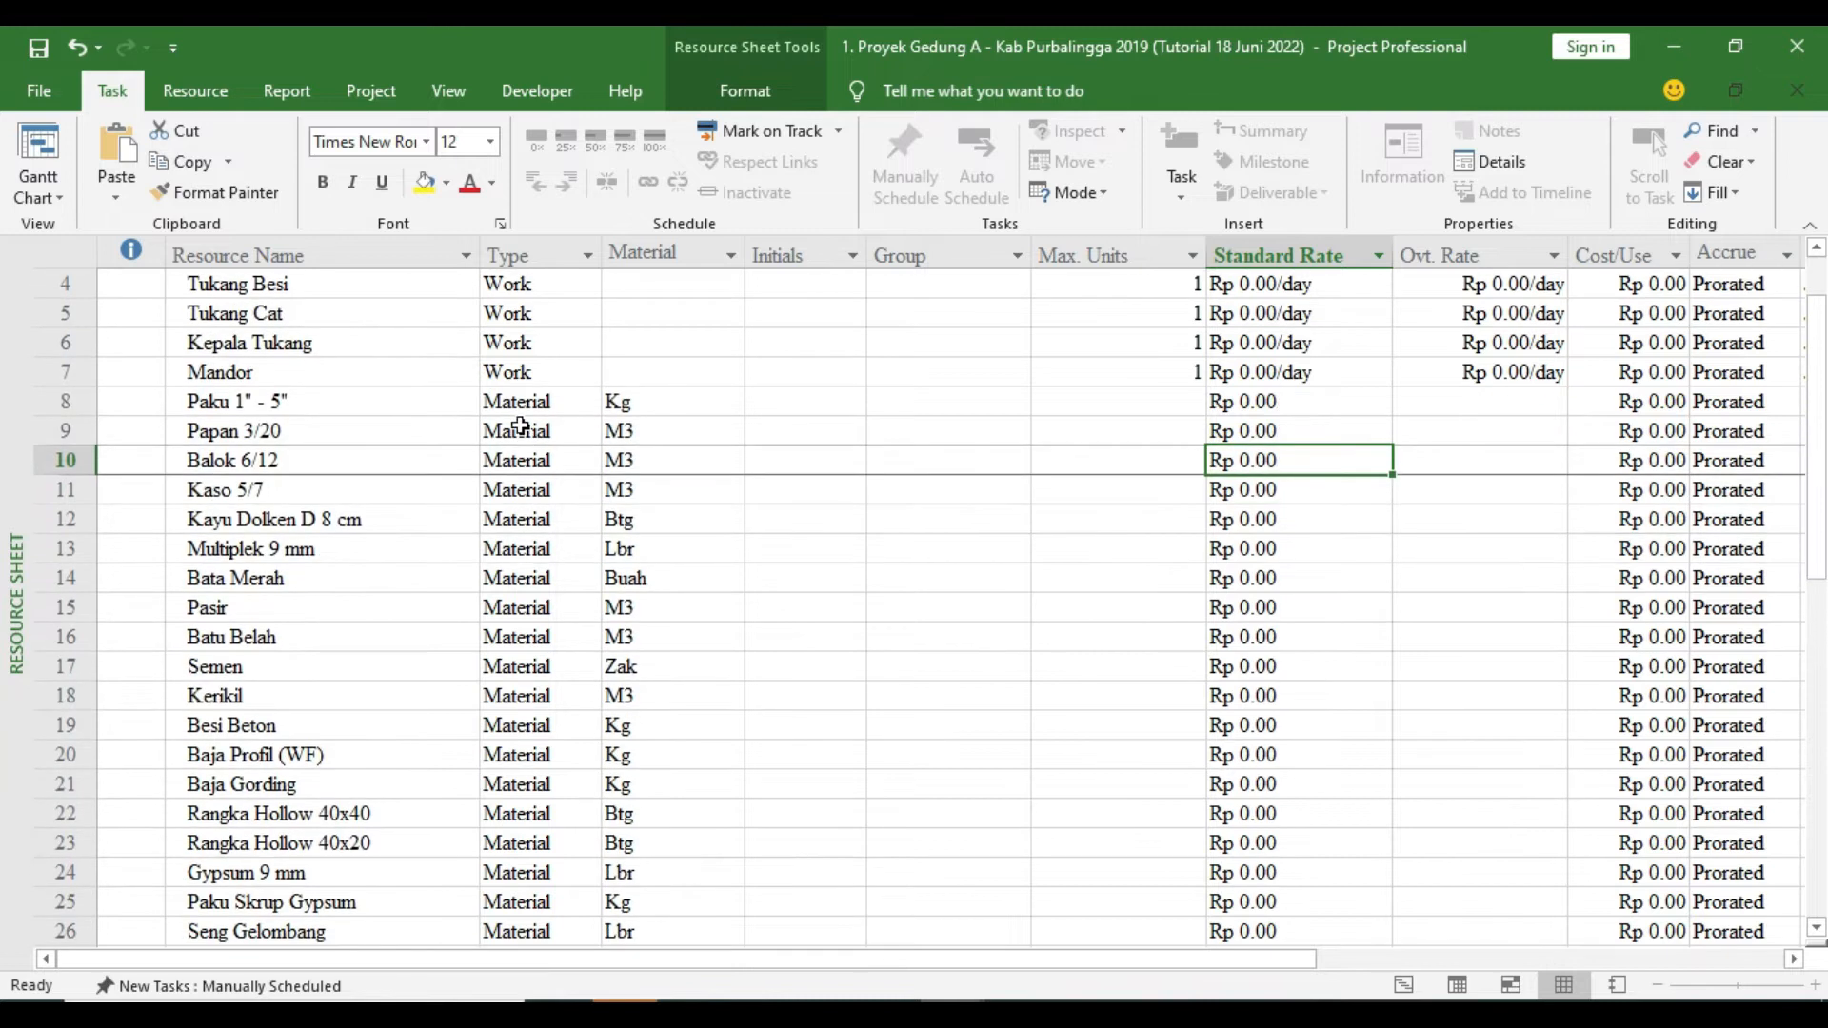
Review the resource sheet's labour, material and cost entries with their standard rates, and the PowerPoint slide explaining Standard Rate
scroll(1312, 714, "down", 5)
scroll(1311, 714, "down", 7)
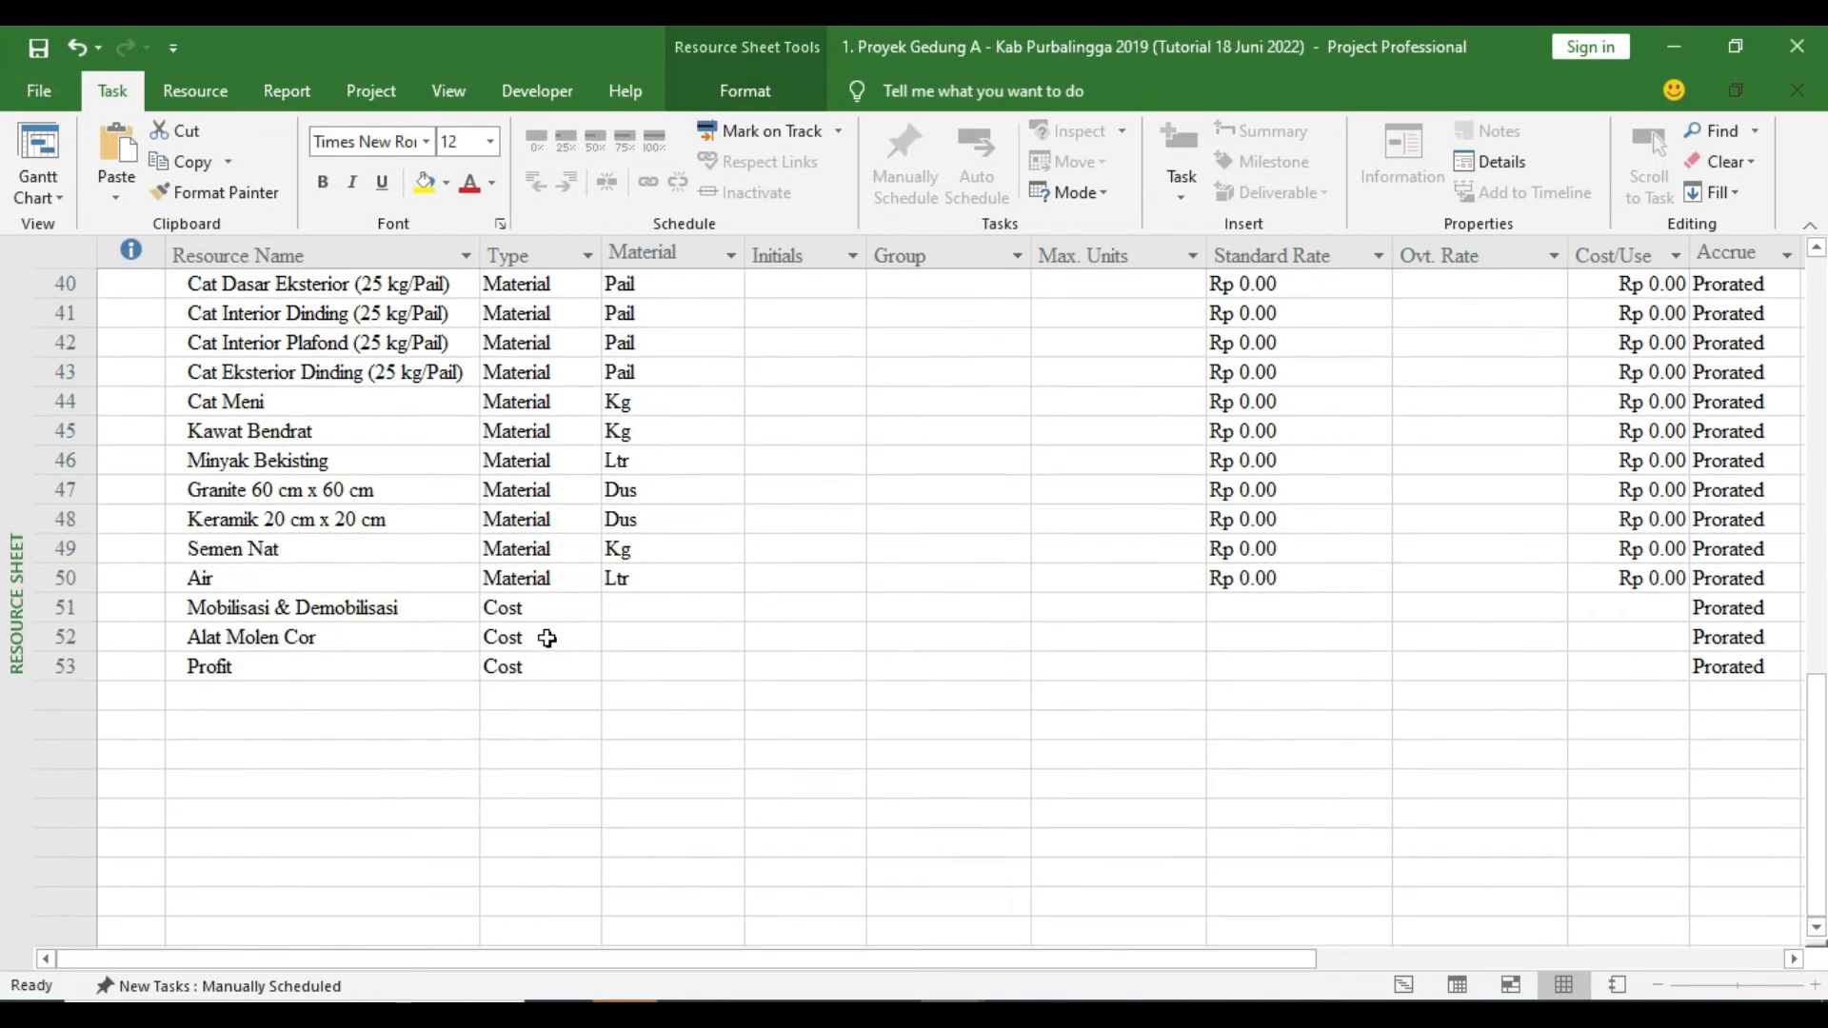
scroll(1285, 648, "up", 12)
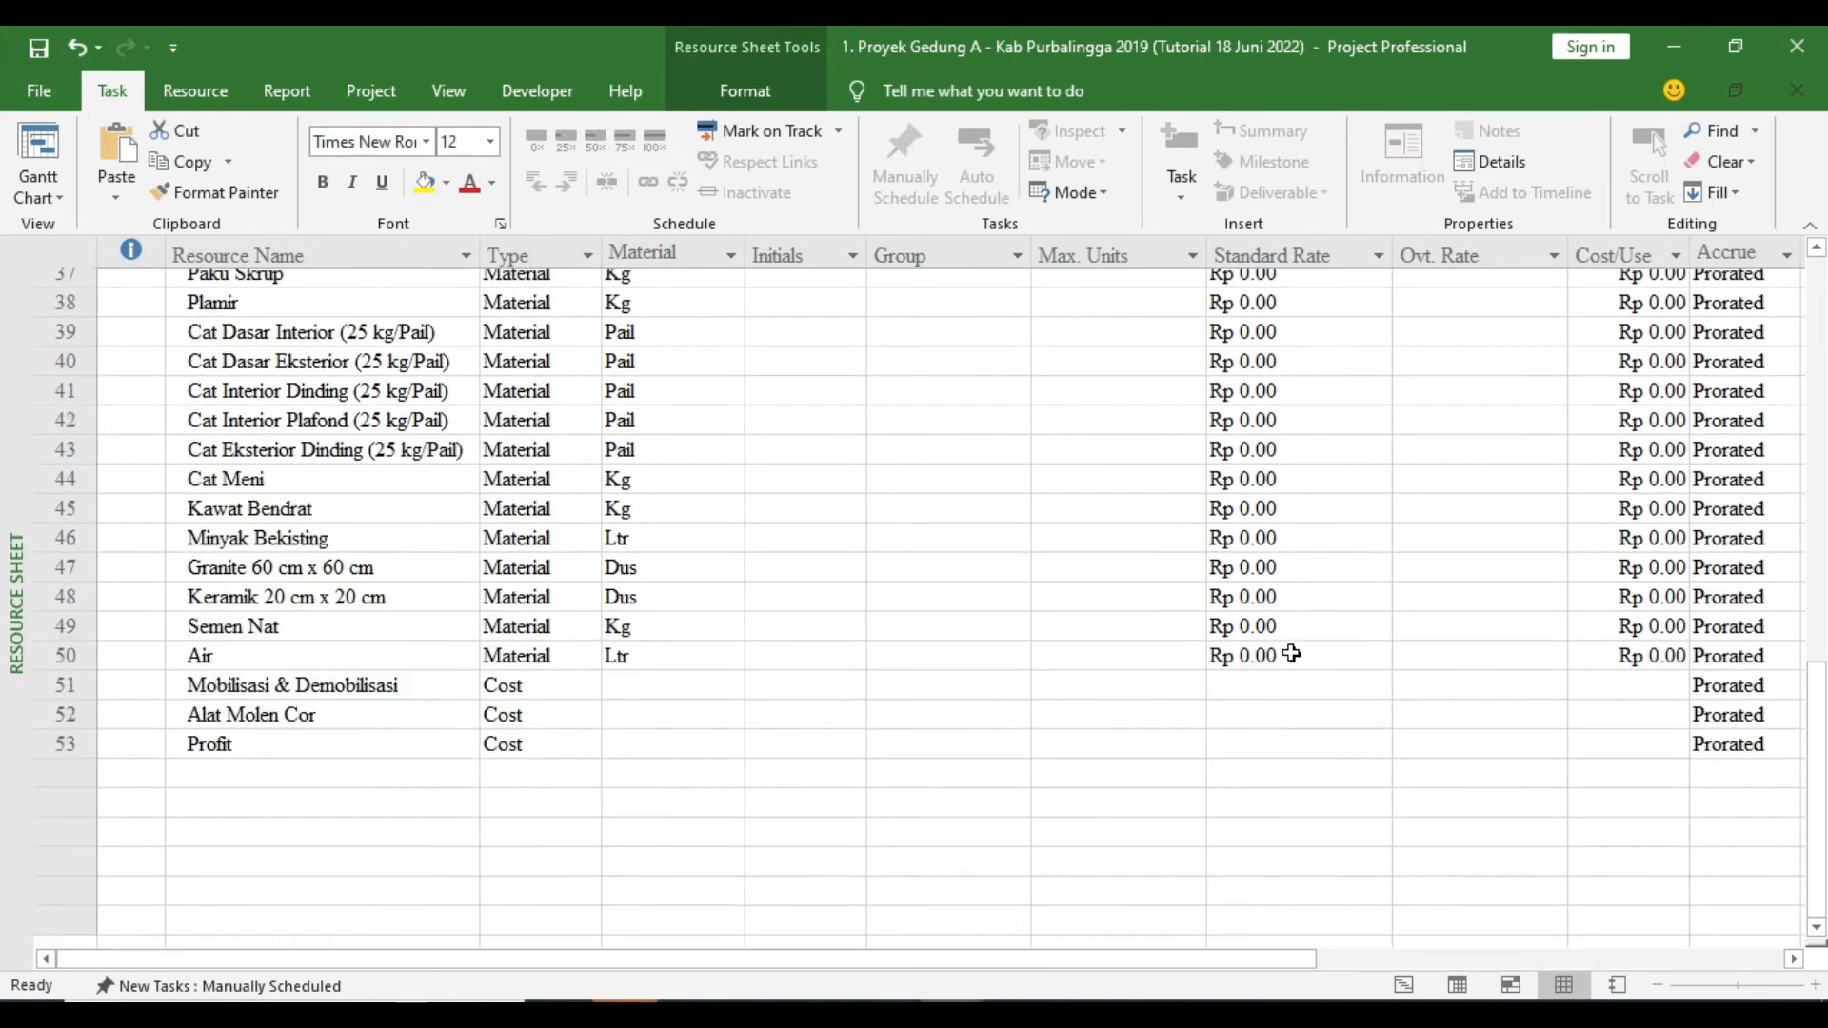
scroll(1358, 653, "up", 1)
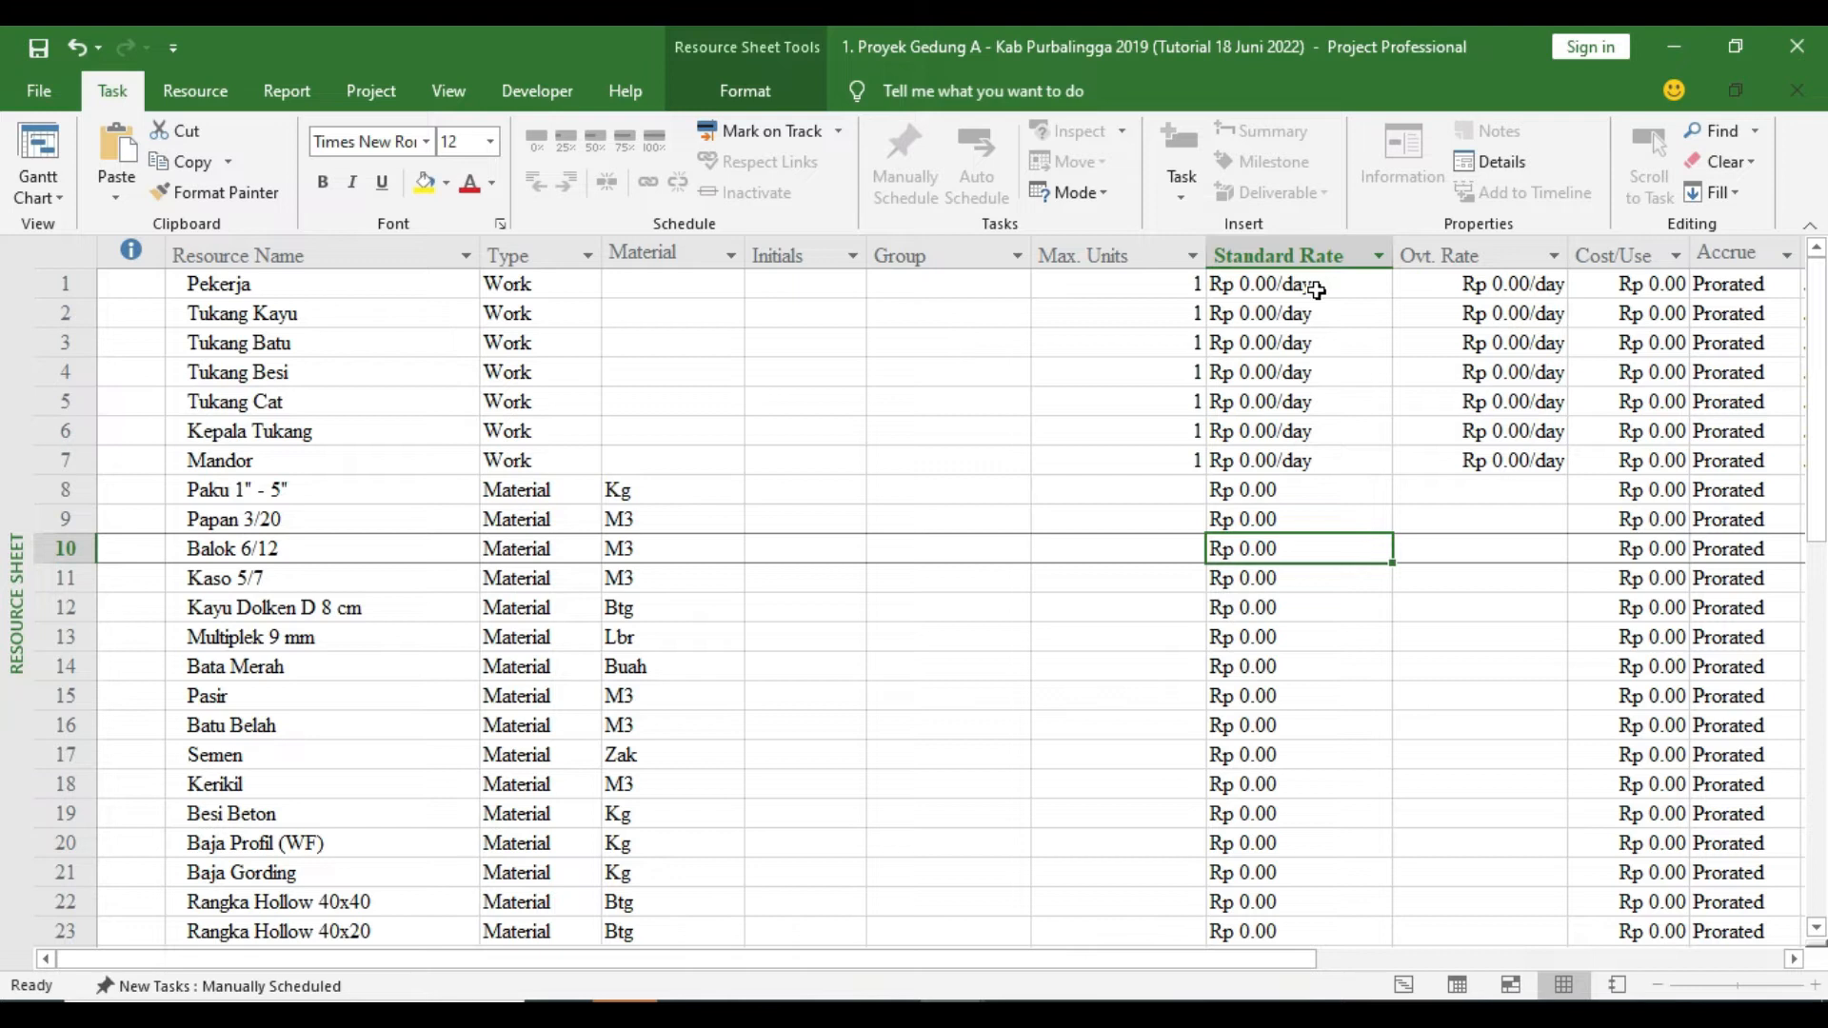
scroll(1317, 425, "down", 1)
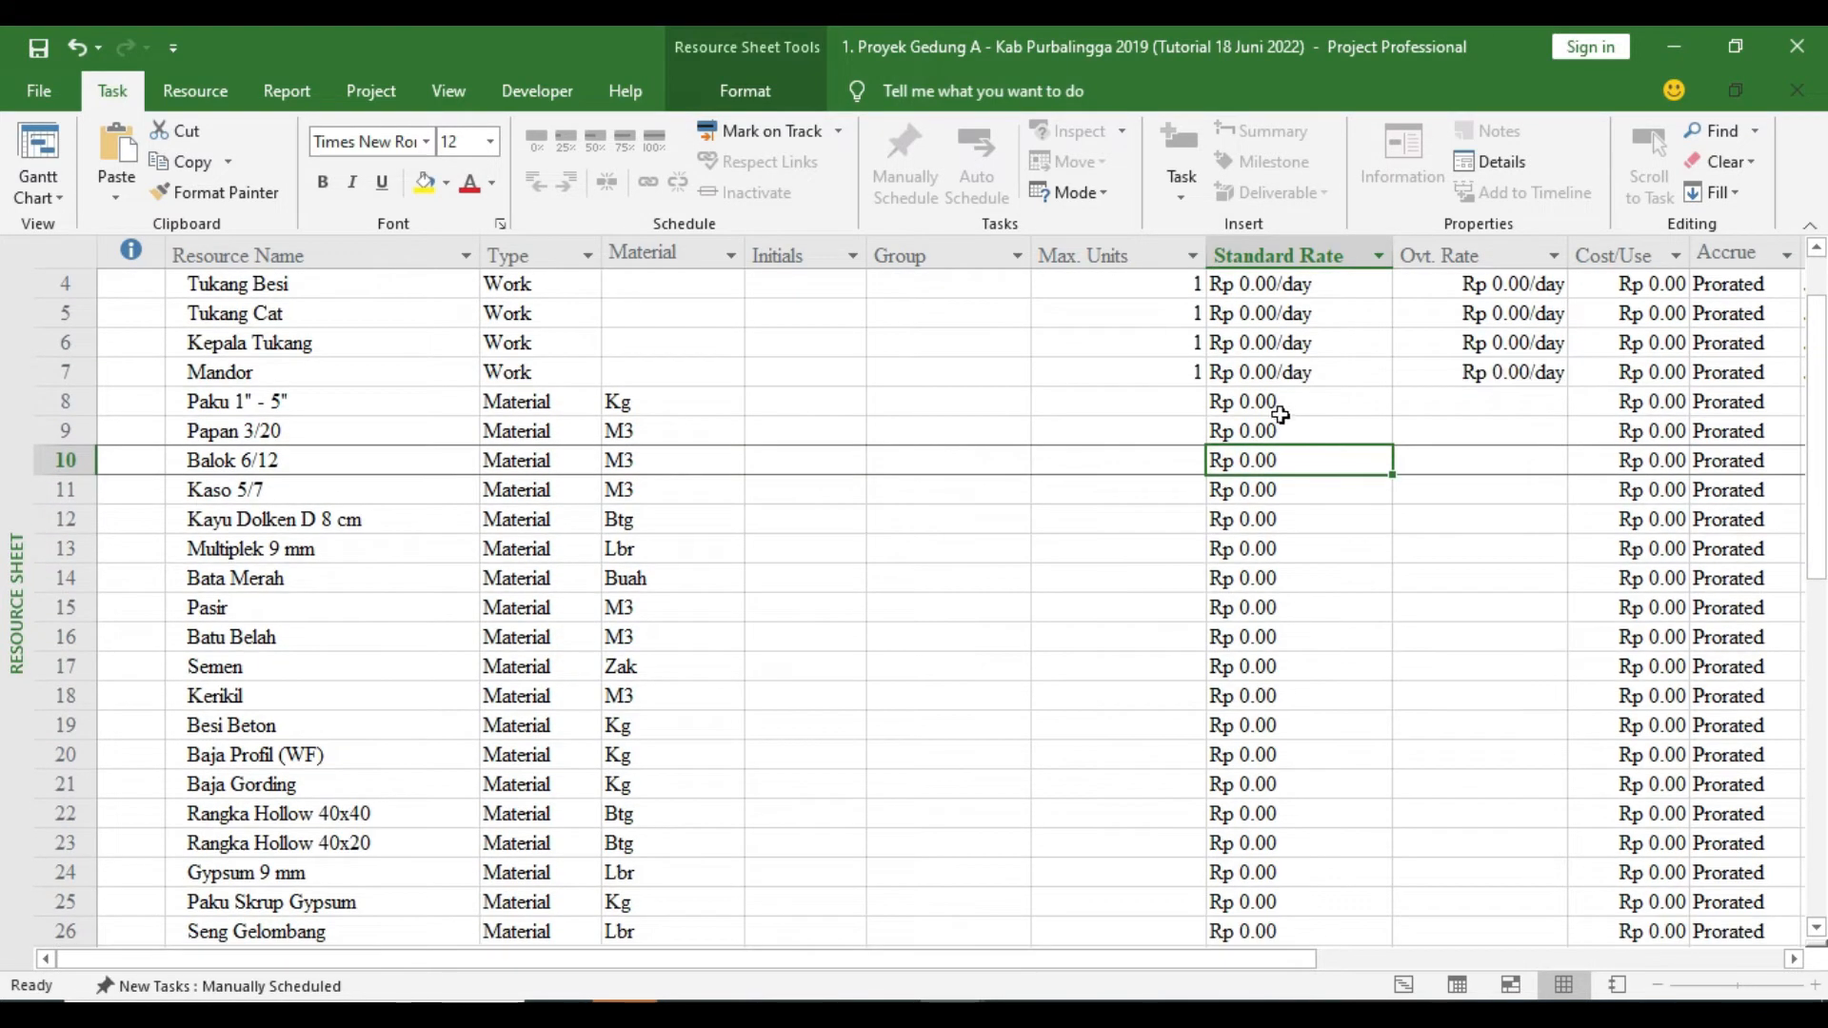
scroll(1278, 409, "down", 1)
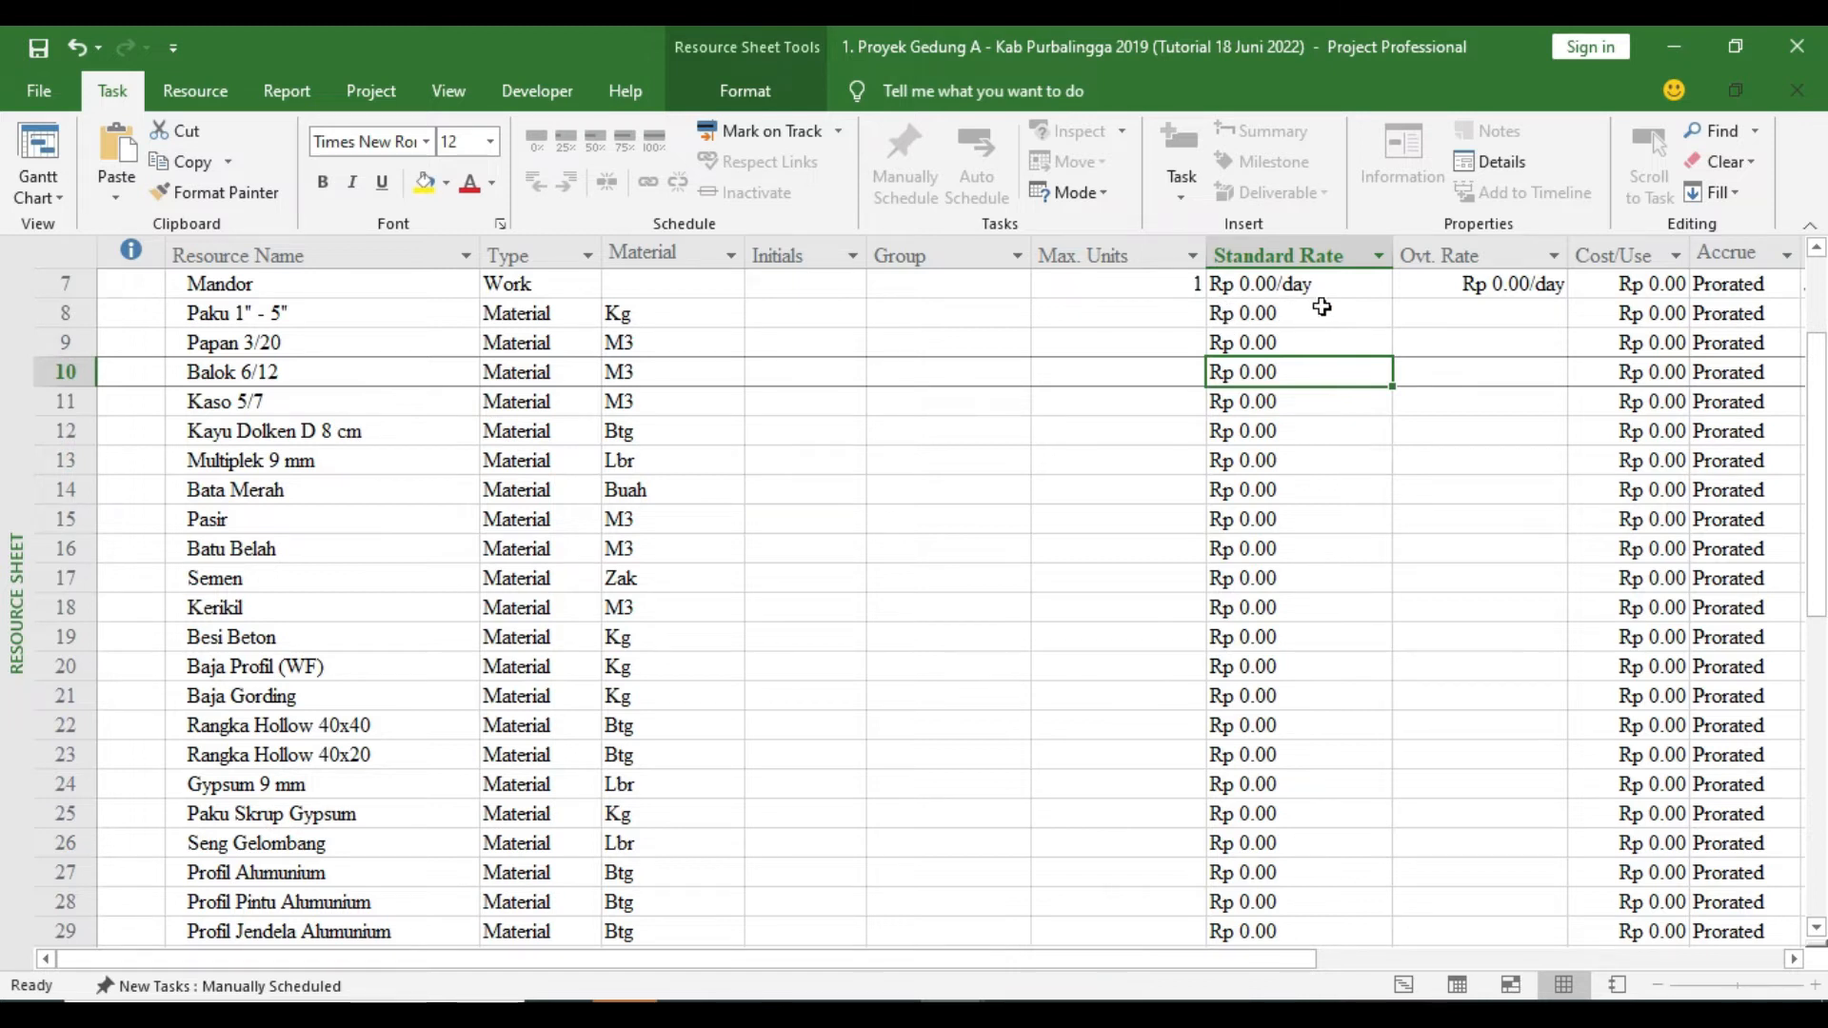
scroll(1322, 360, "up", 2)
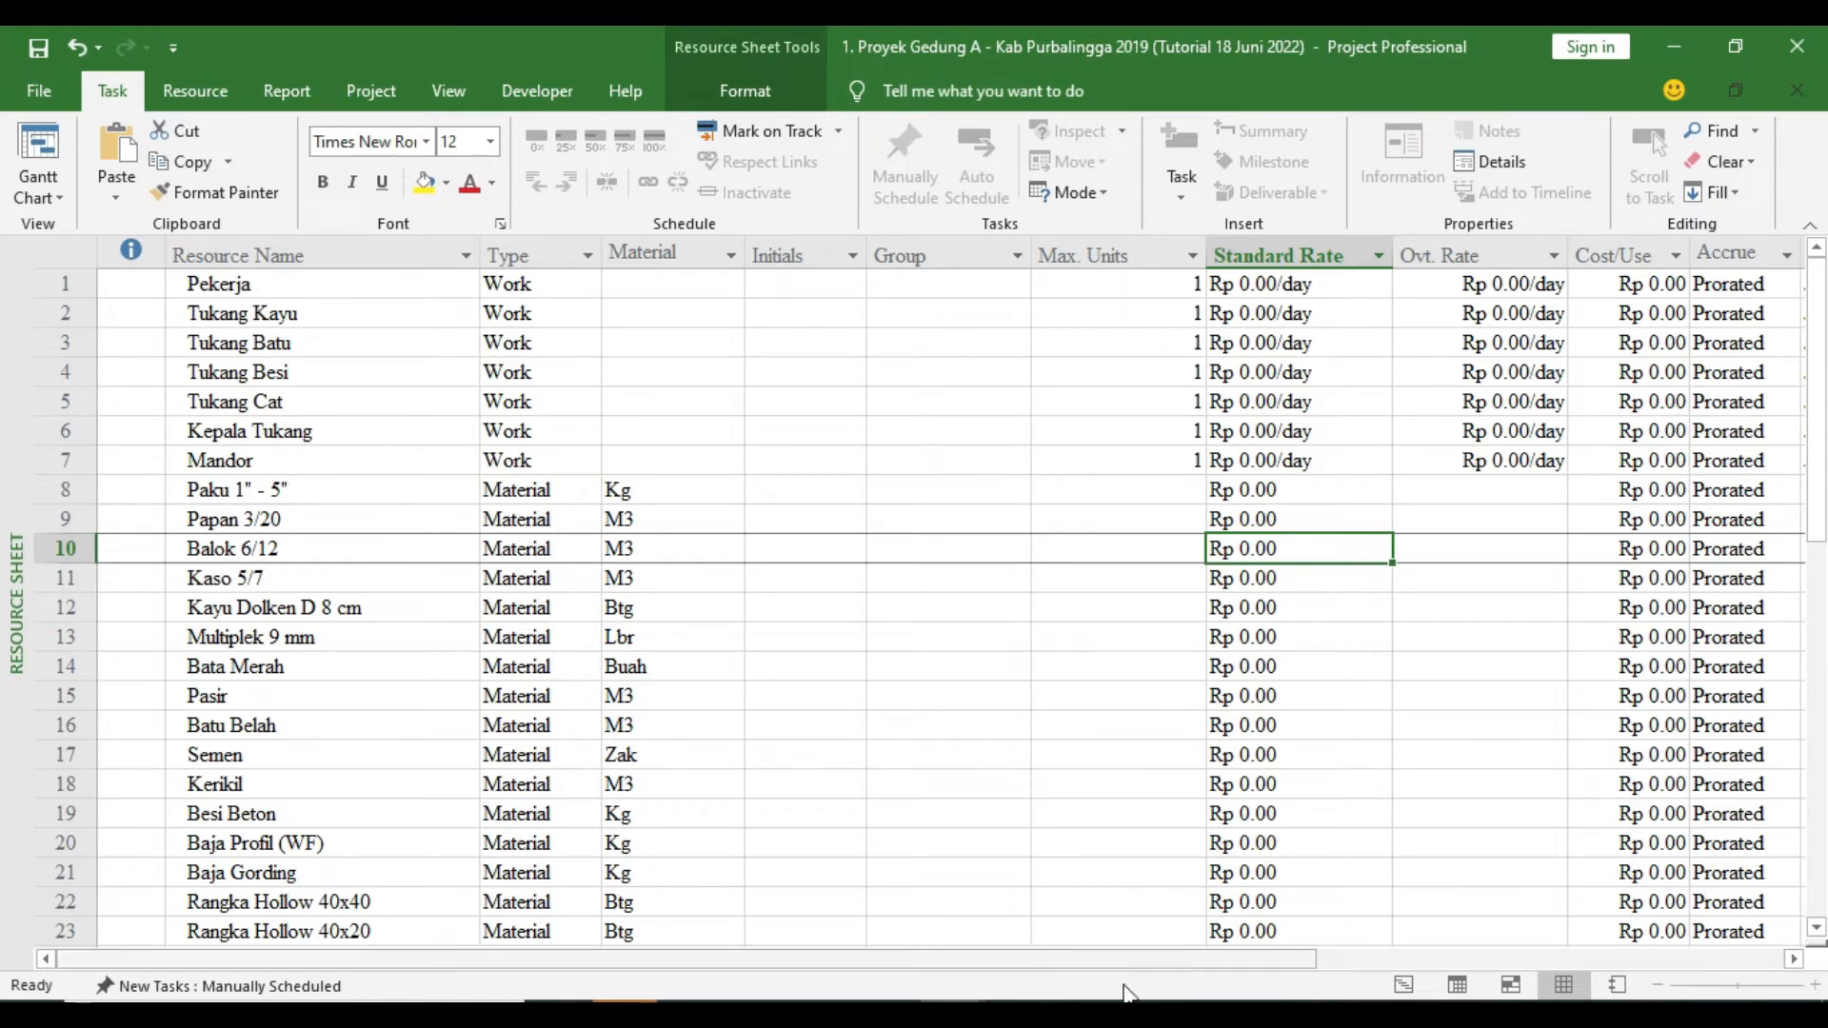
left_click(1149, 1015)
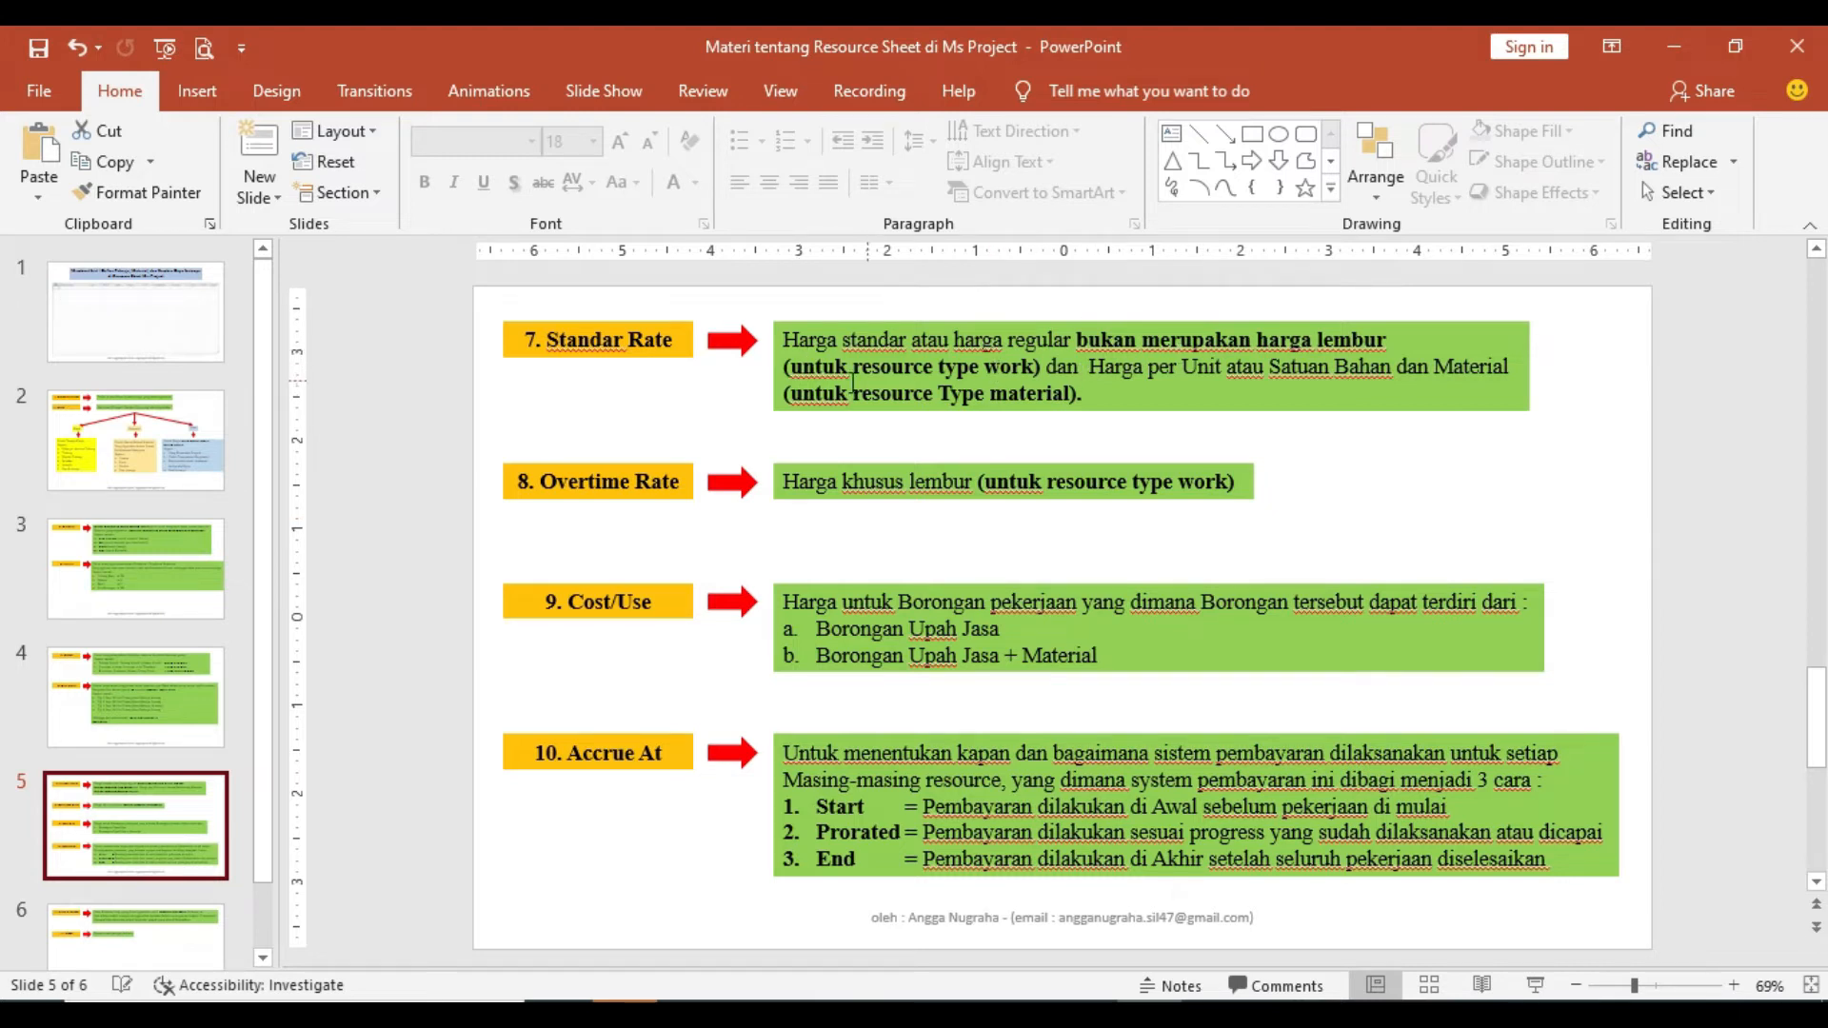
Switch to the Excel budget workbook and look up the rounded daily wage for Pekerja on the Analisa Upah sheet
left_click(1020, 1015)
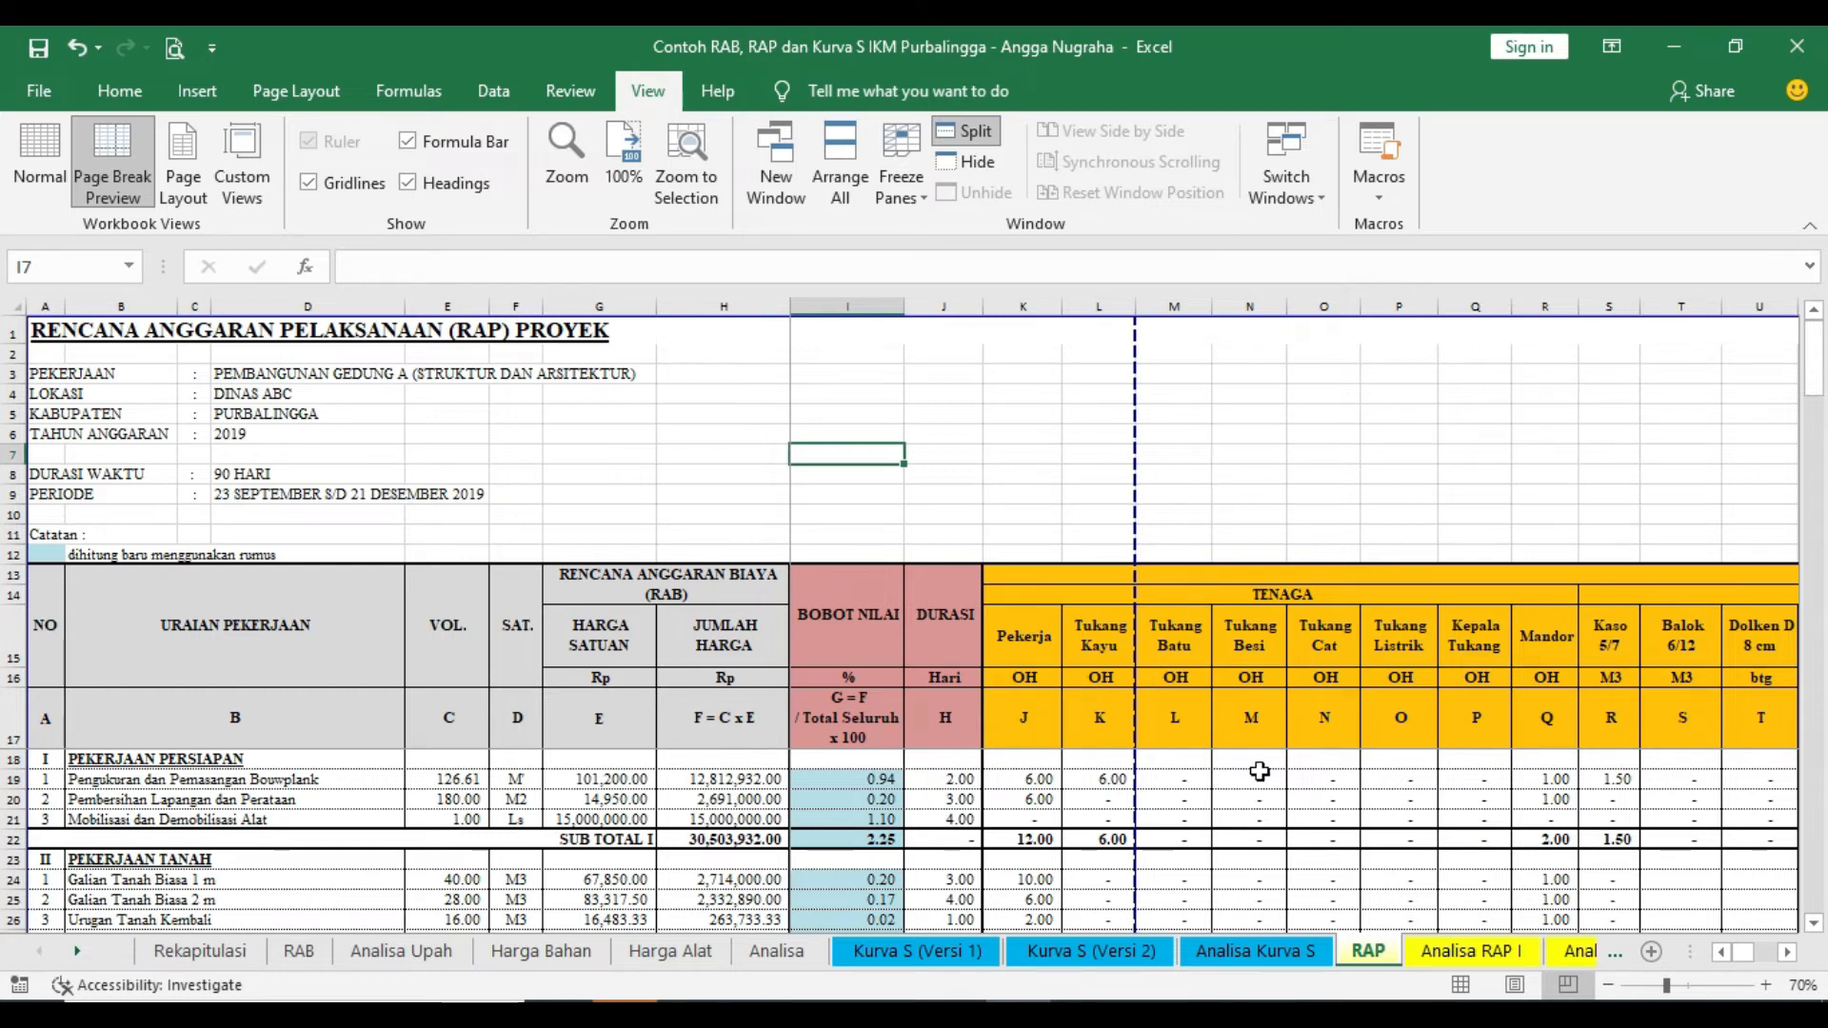
scroll(1322, 822, "down", 1)
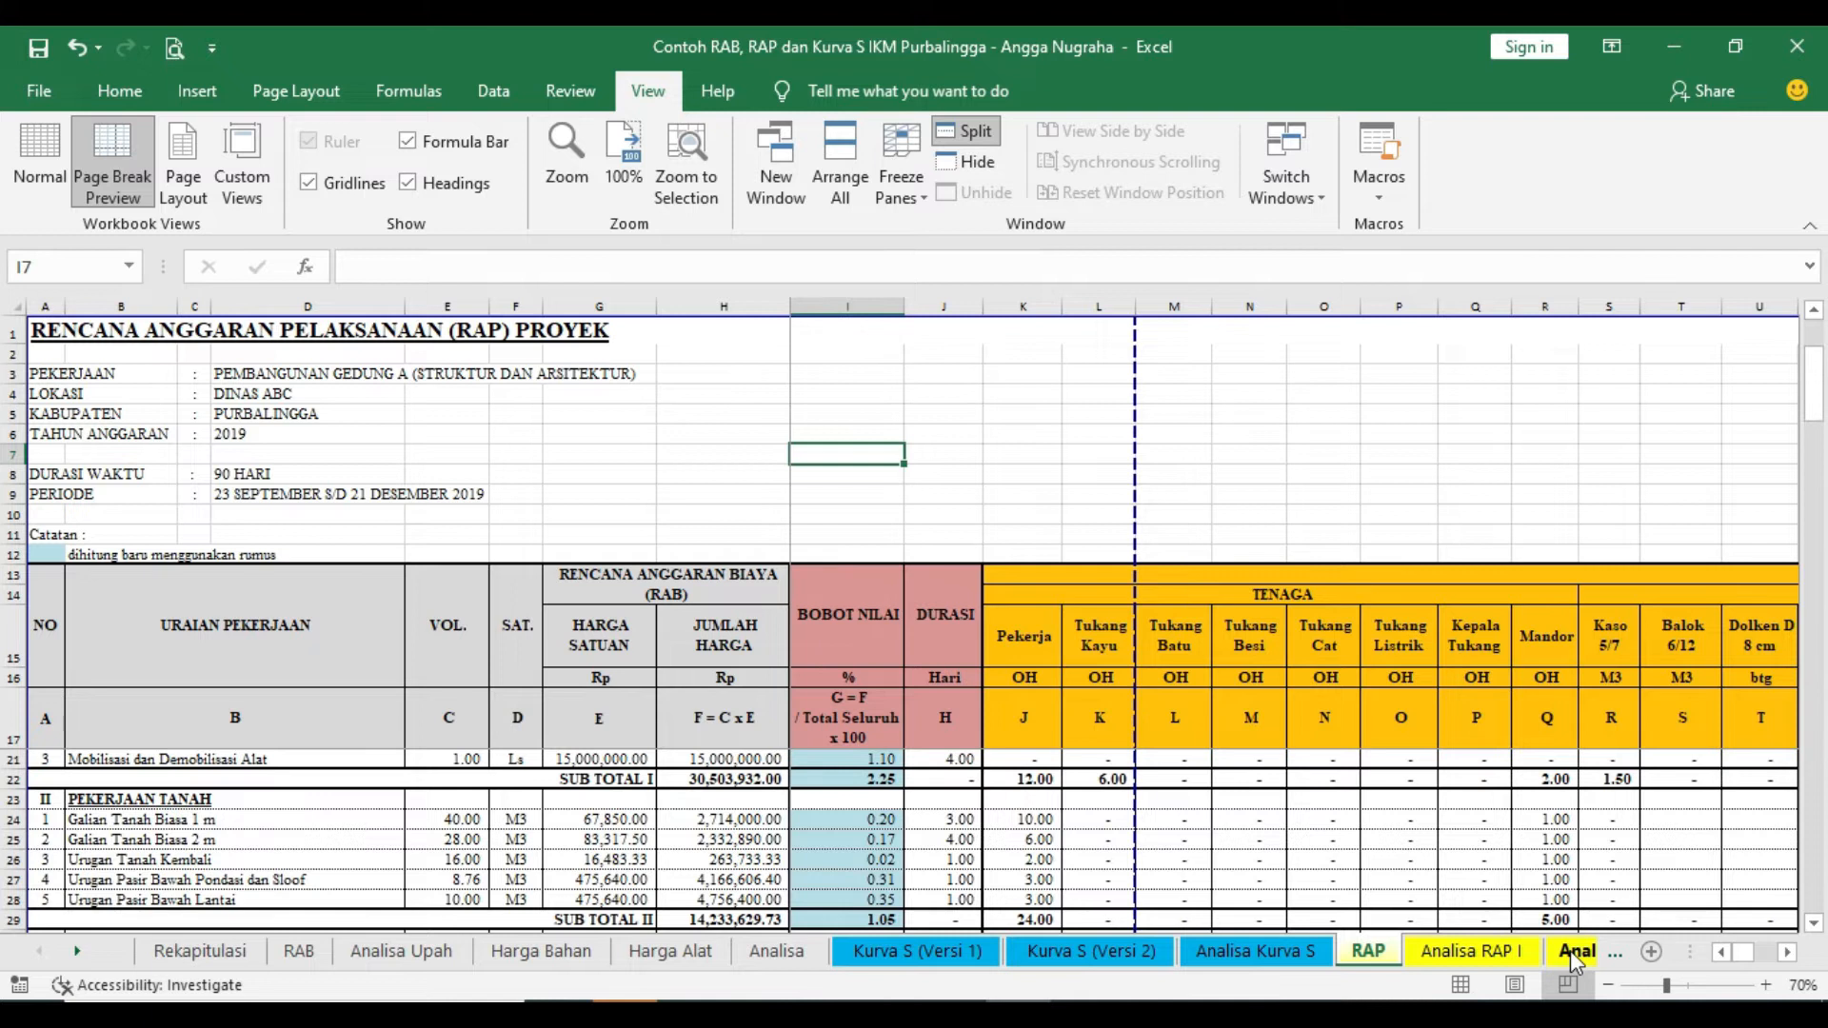
left_click(416, 957)
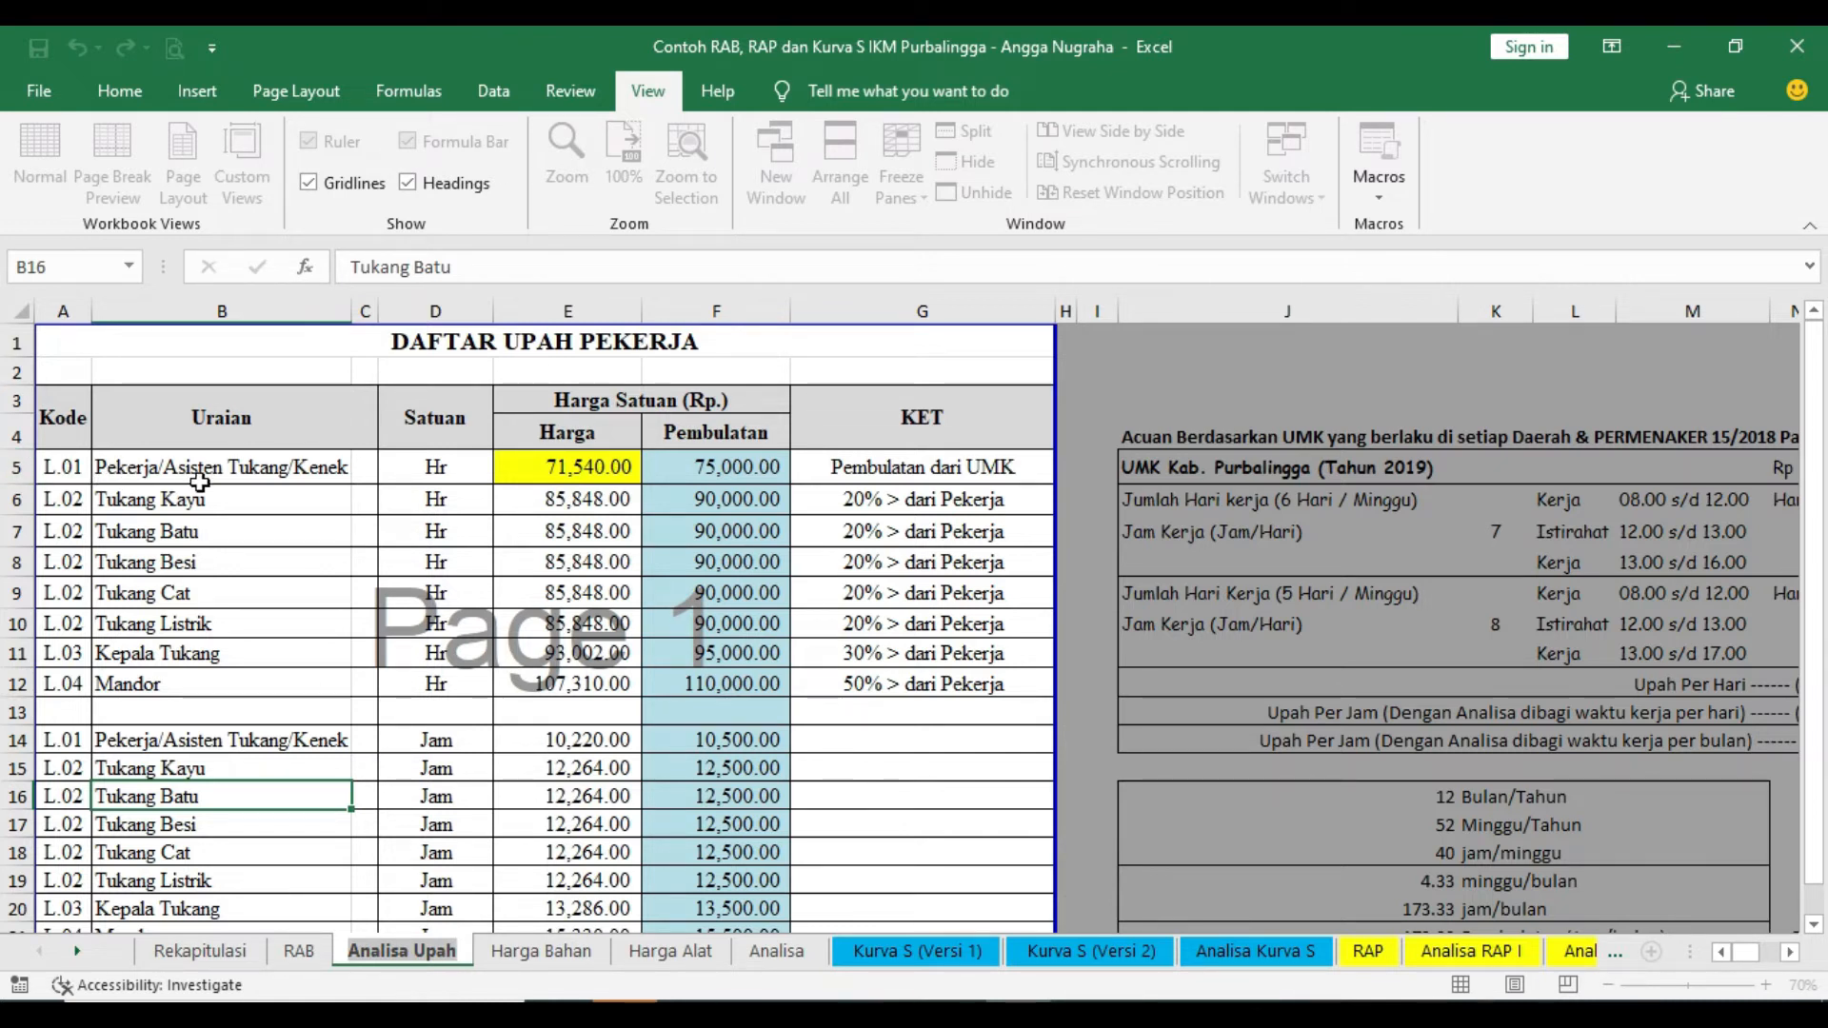
left_click(705, 466)
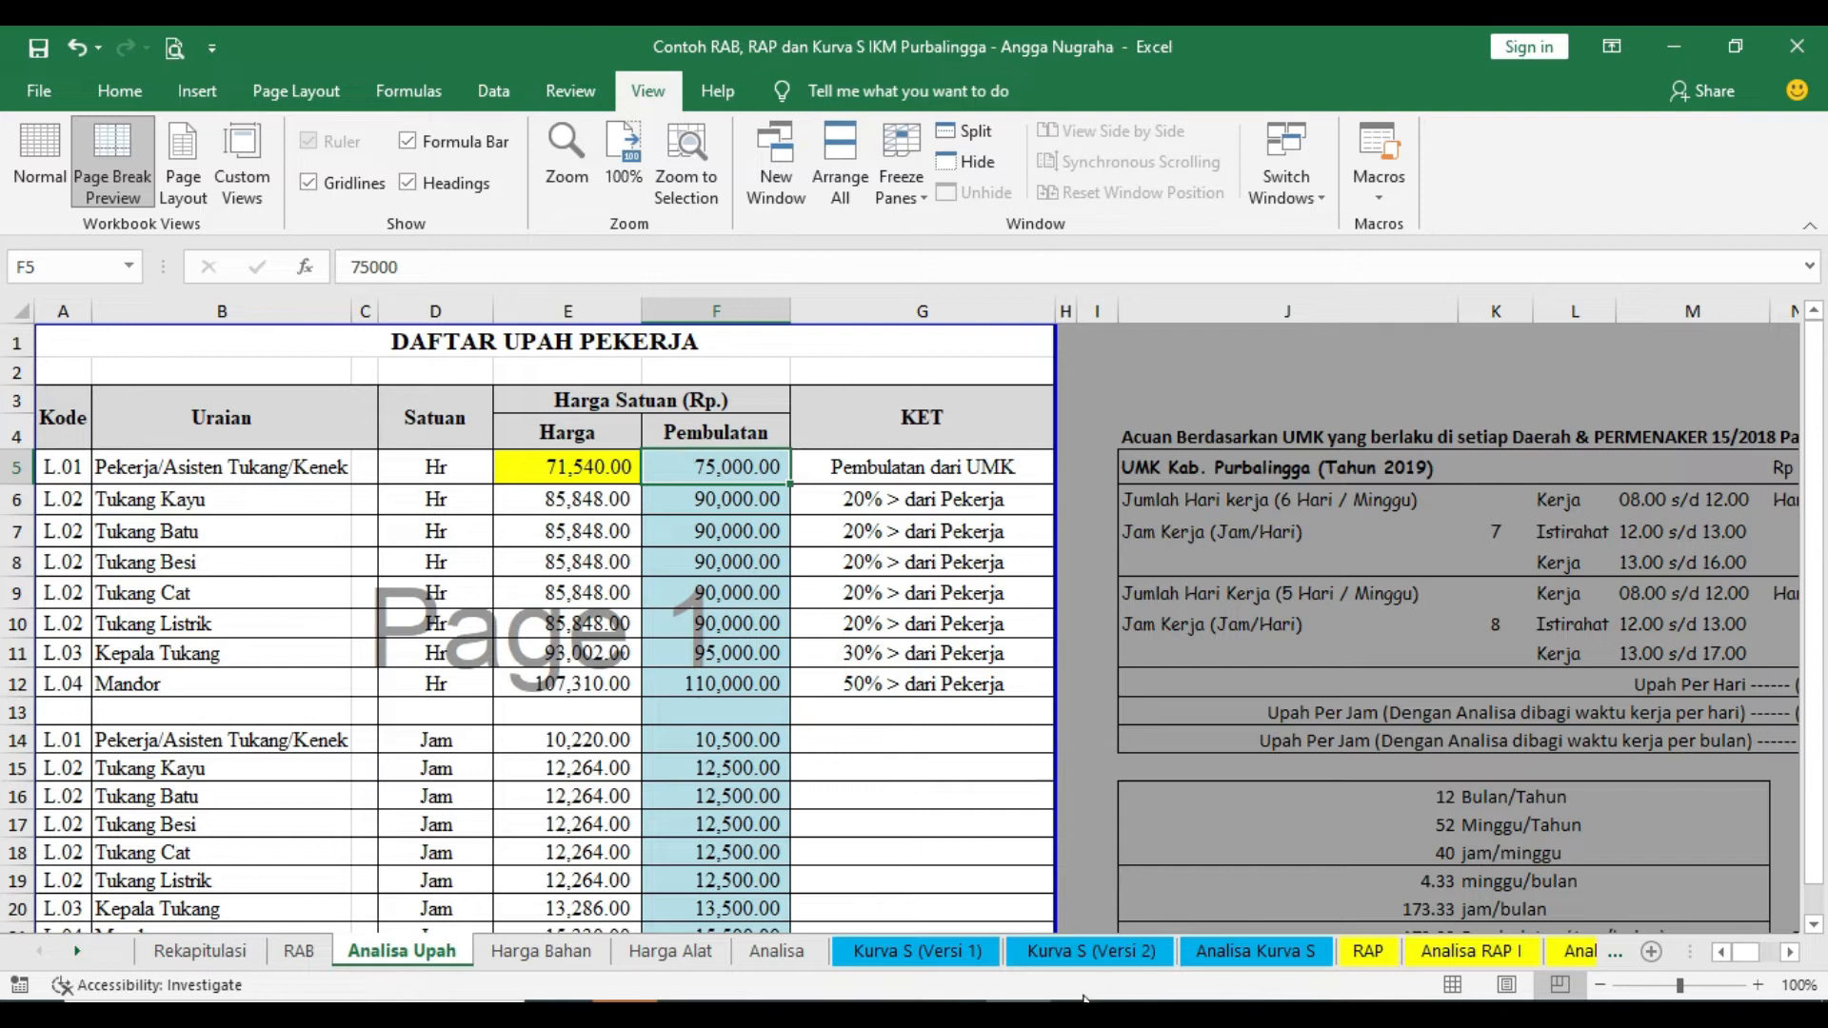
Switch back to the Project resource sheet and set the standard rate of Pekerja to 75000/d
mouse_move(838, 1015)
left_click(842, 943)
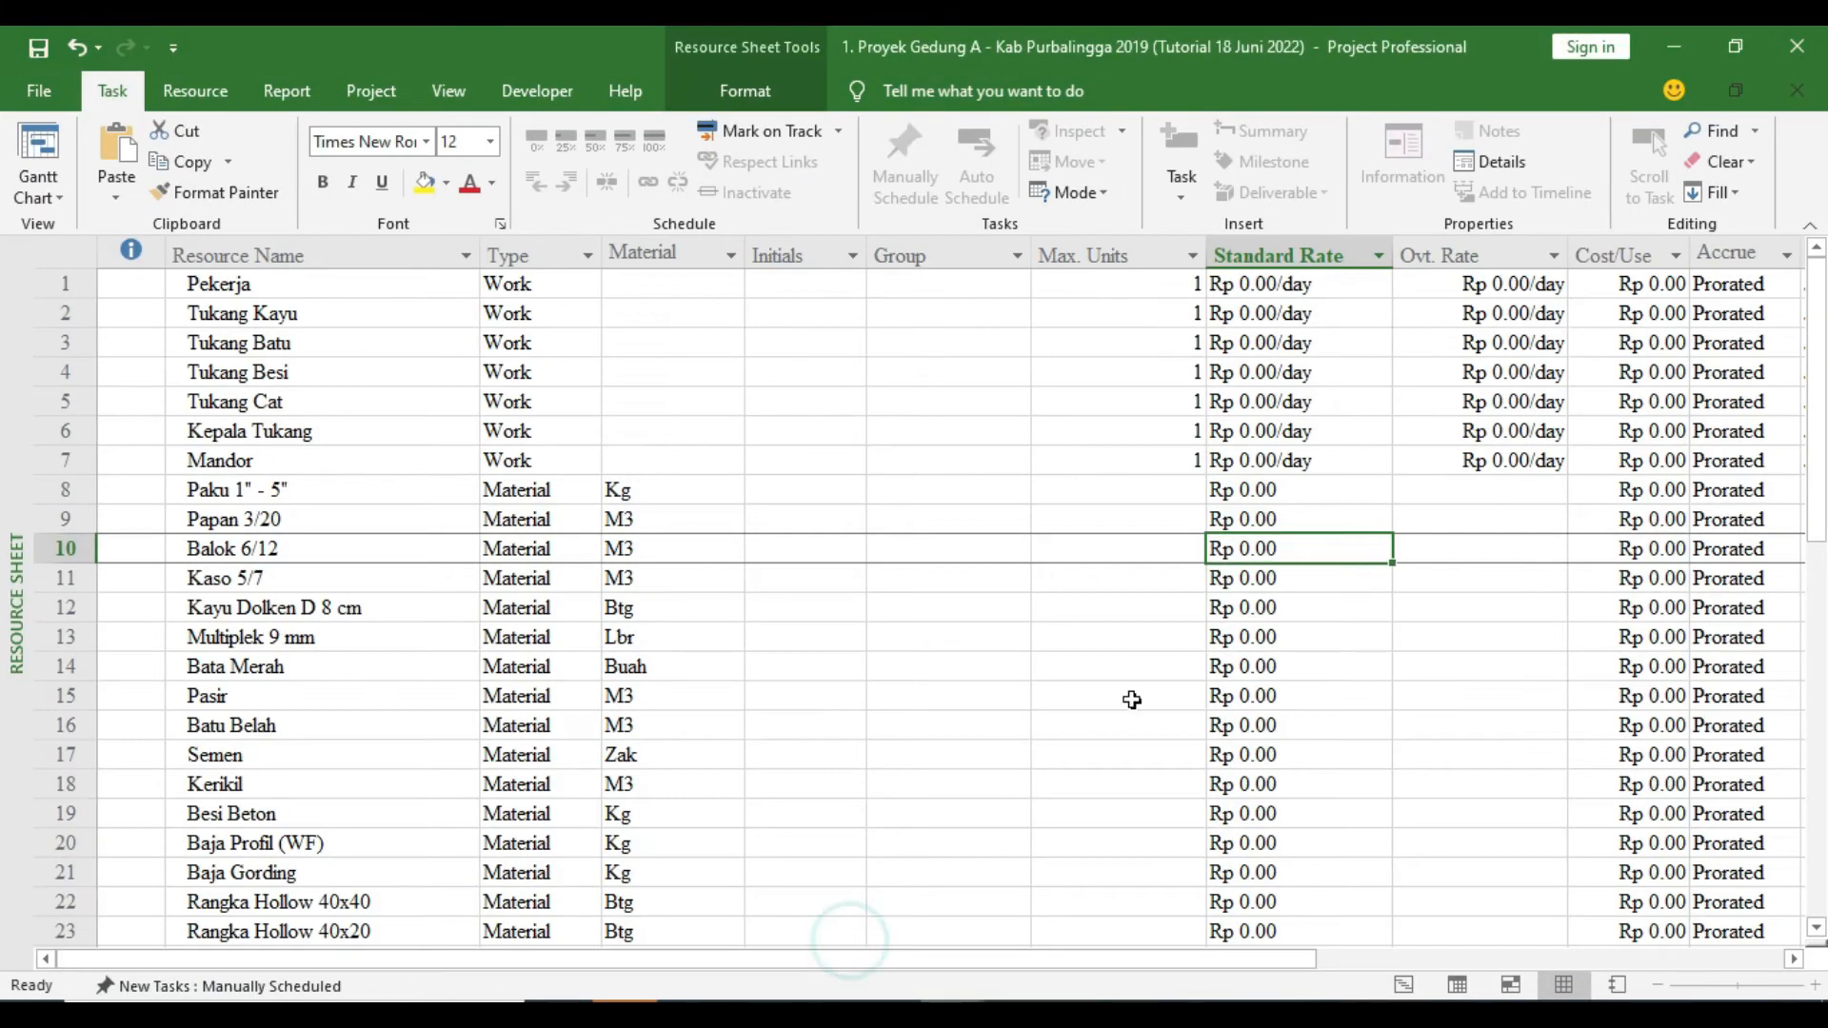
left_click(1276, 284)
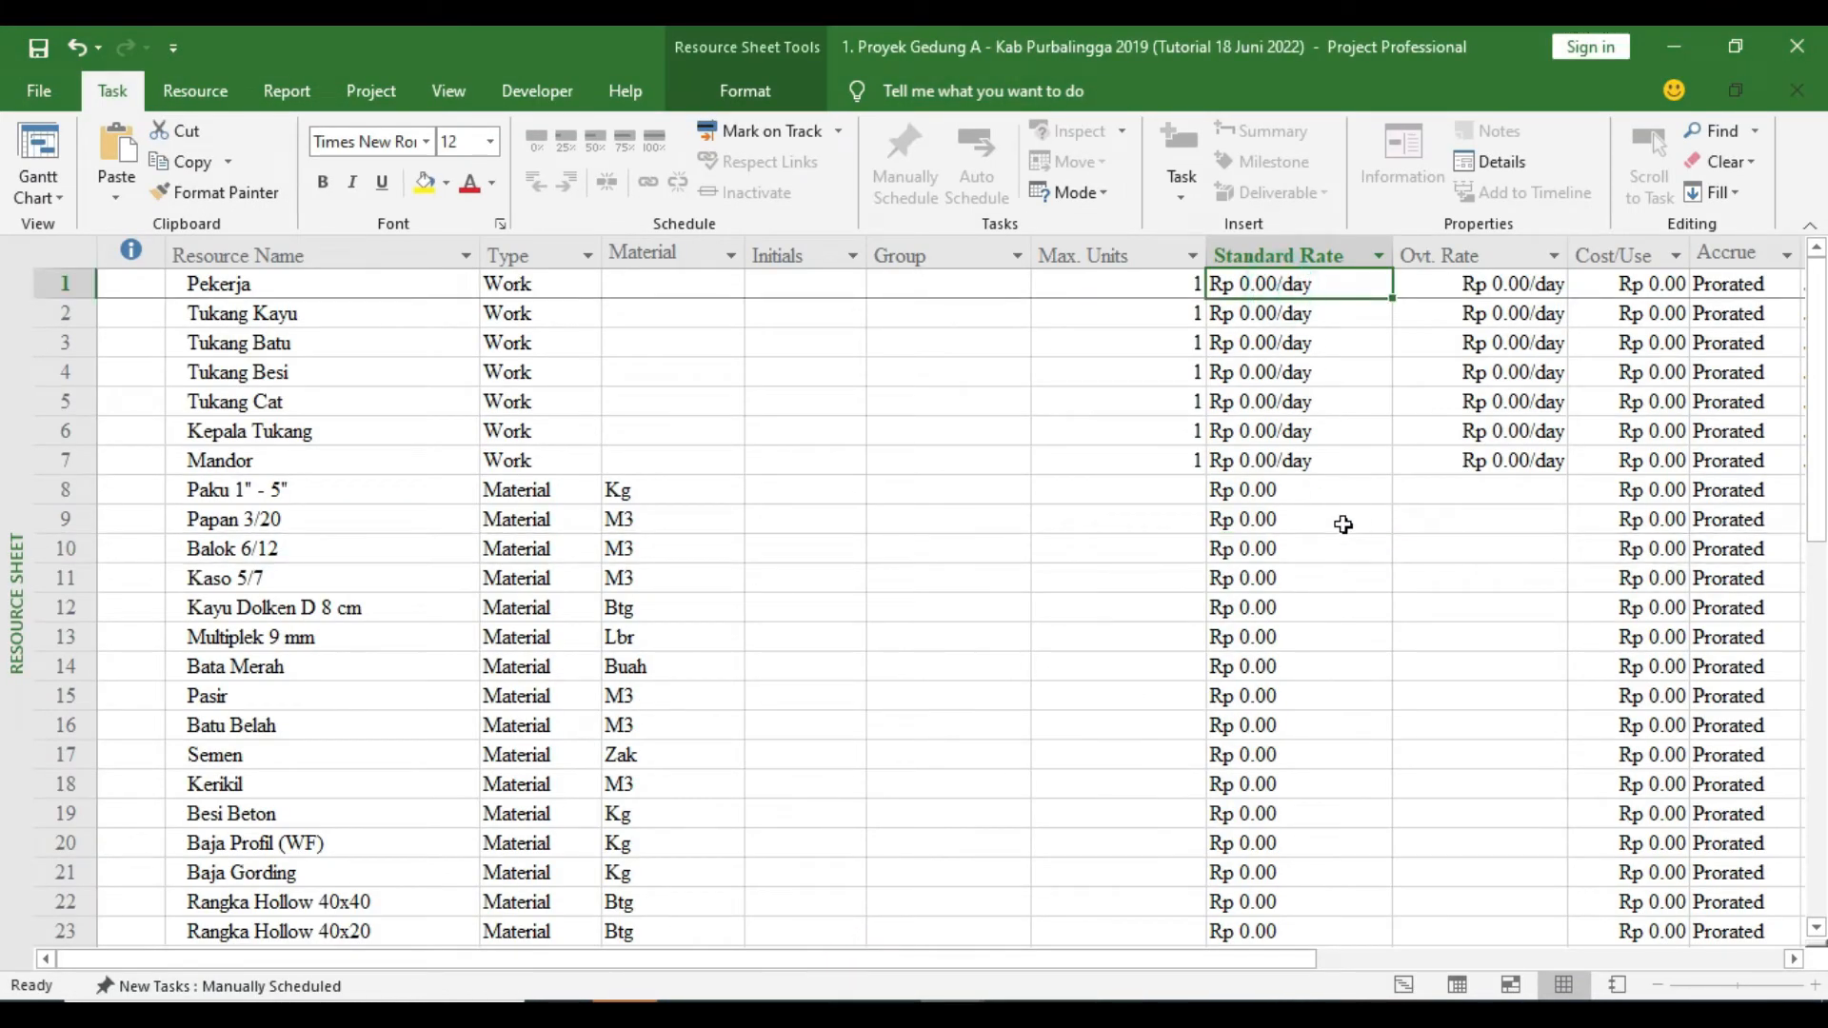
type("7")
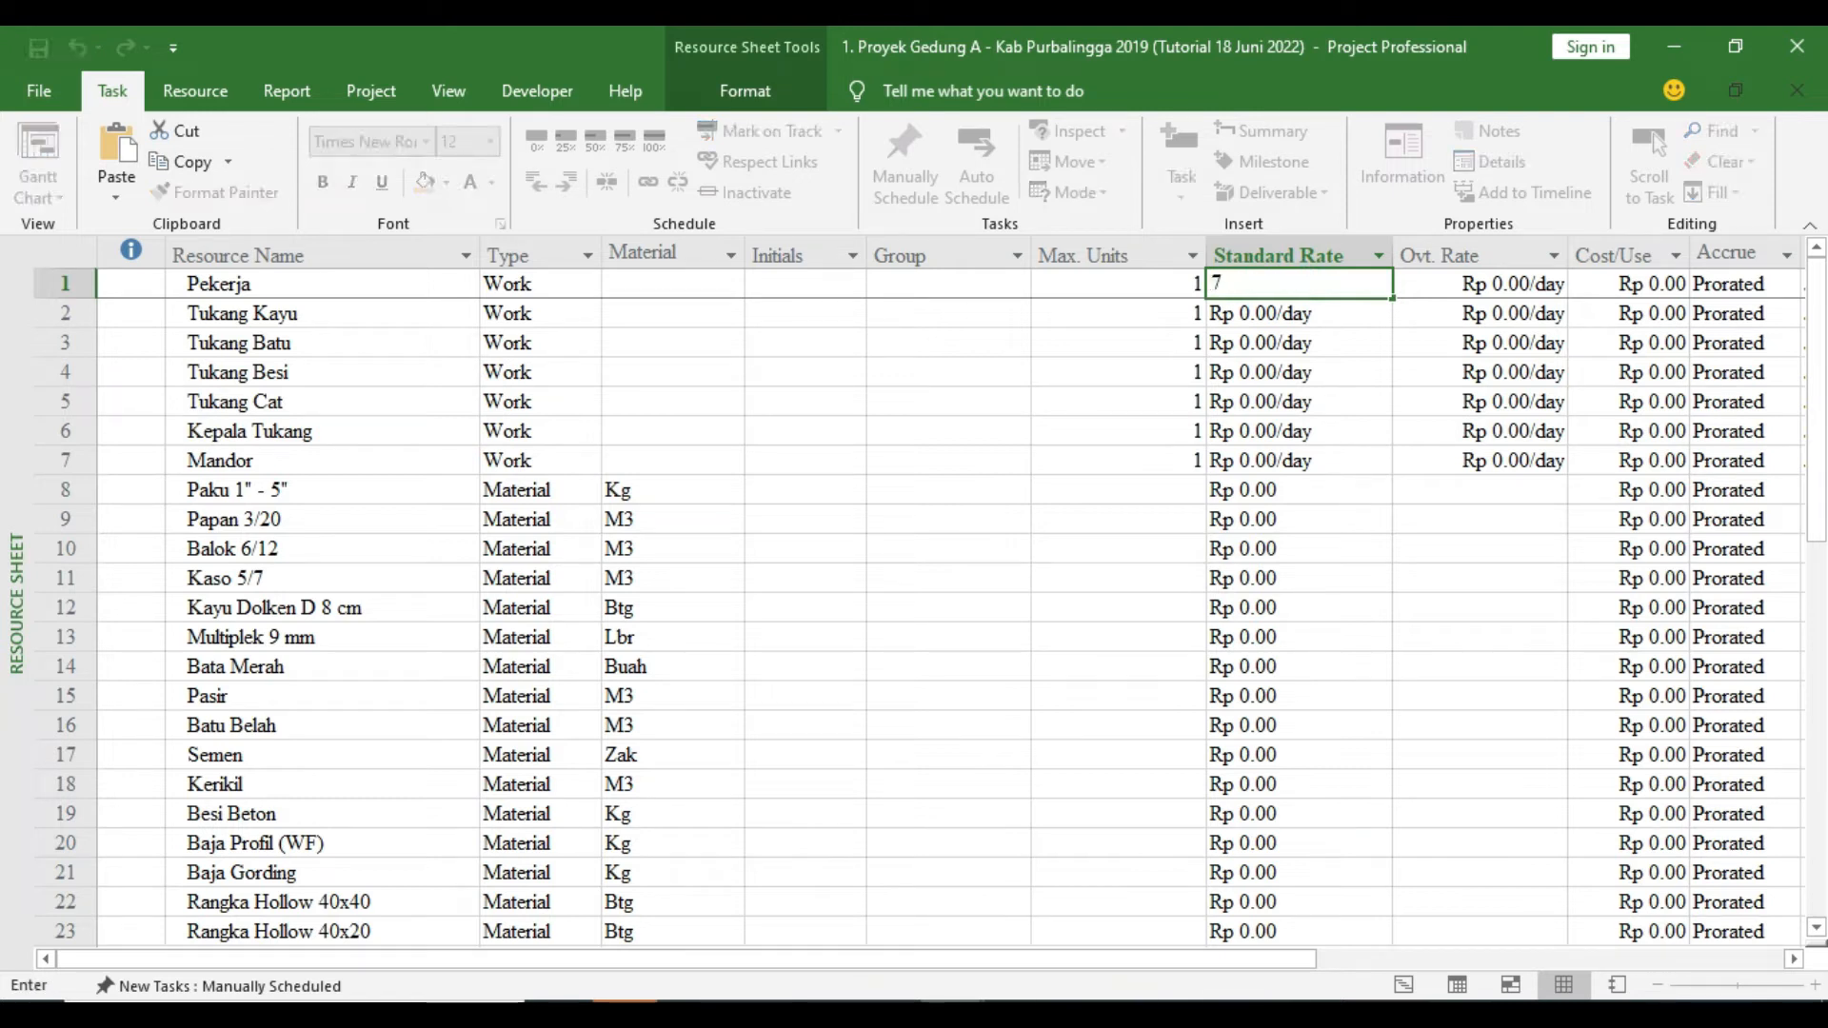
type("5000")
type("/d")
key("Return")
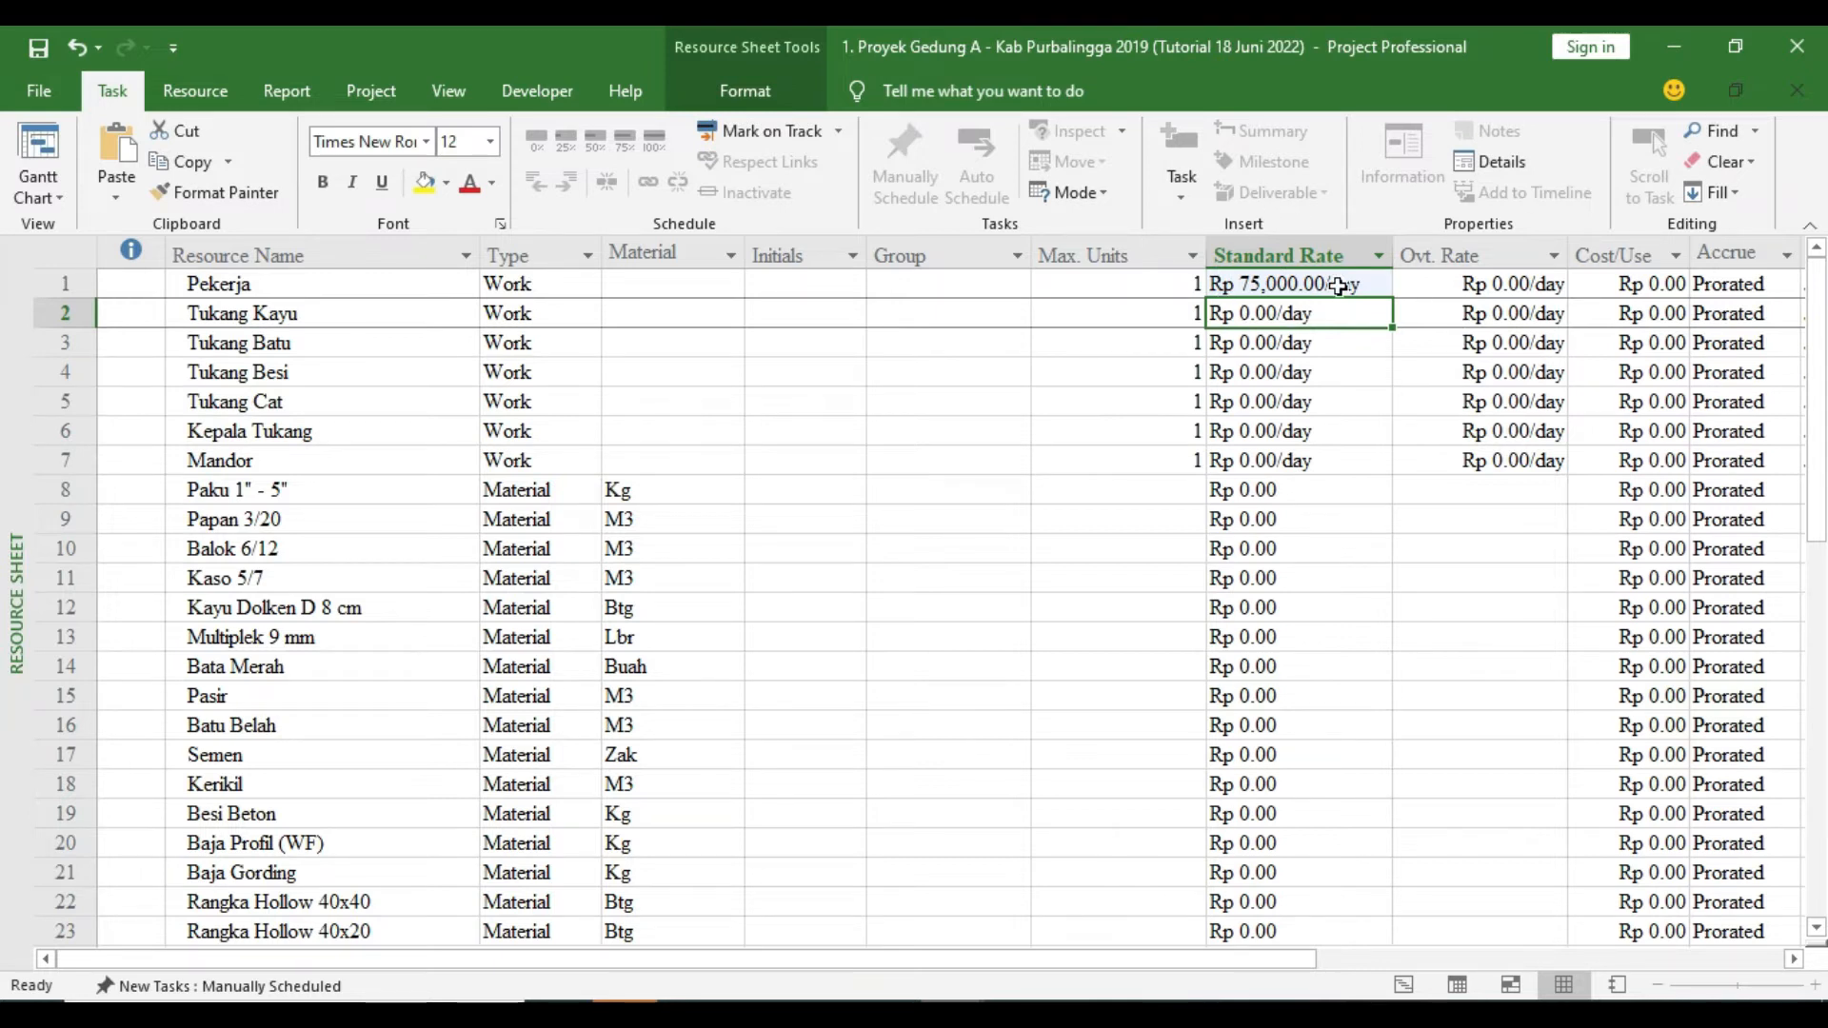
Enter 75000 without a time unit as the standard rate of Tukang Kayu
type("75,00")
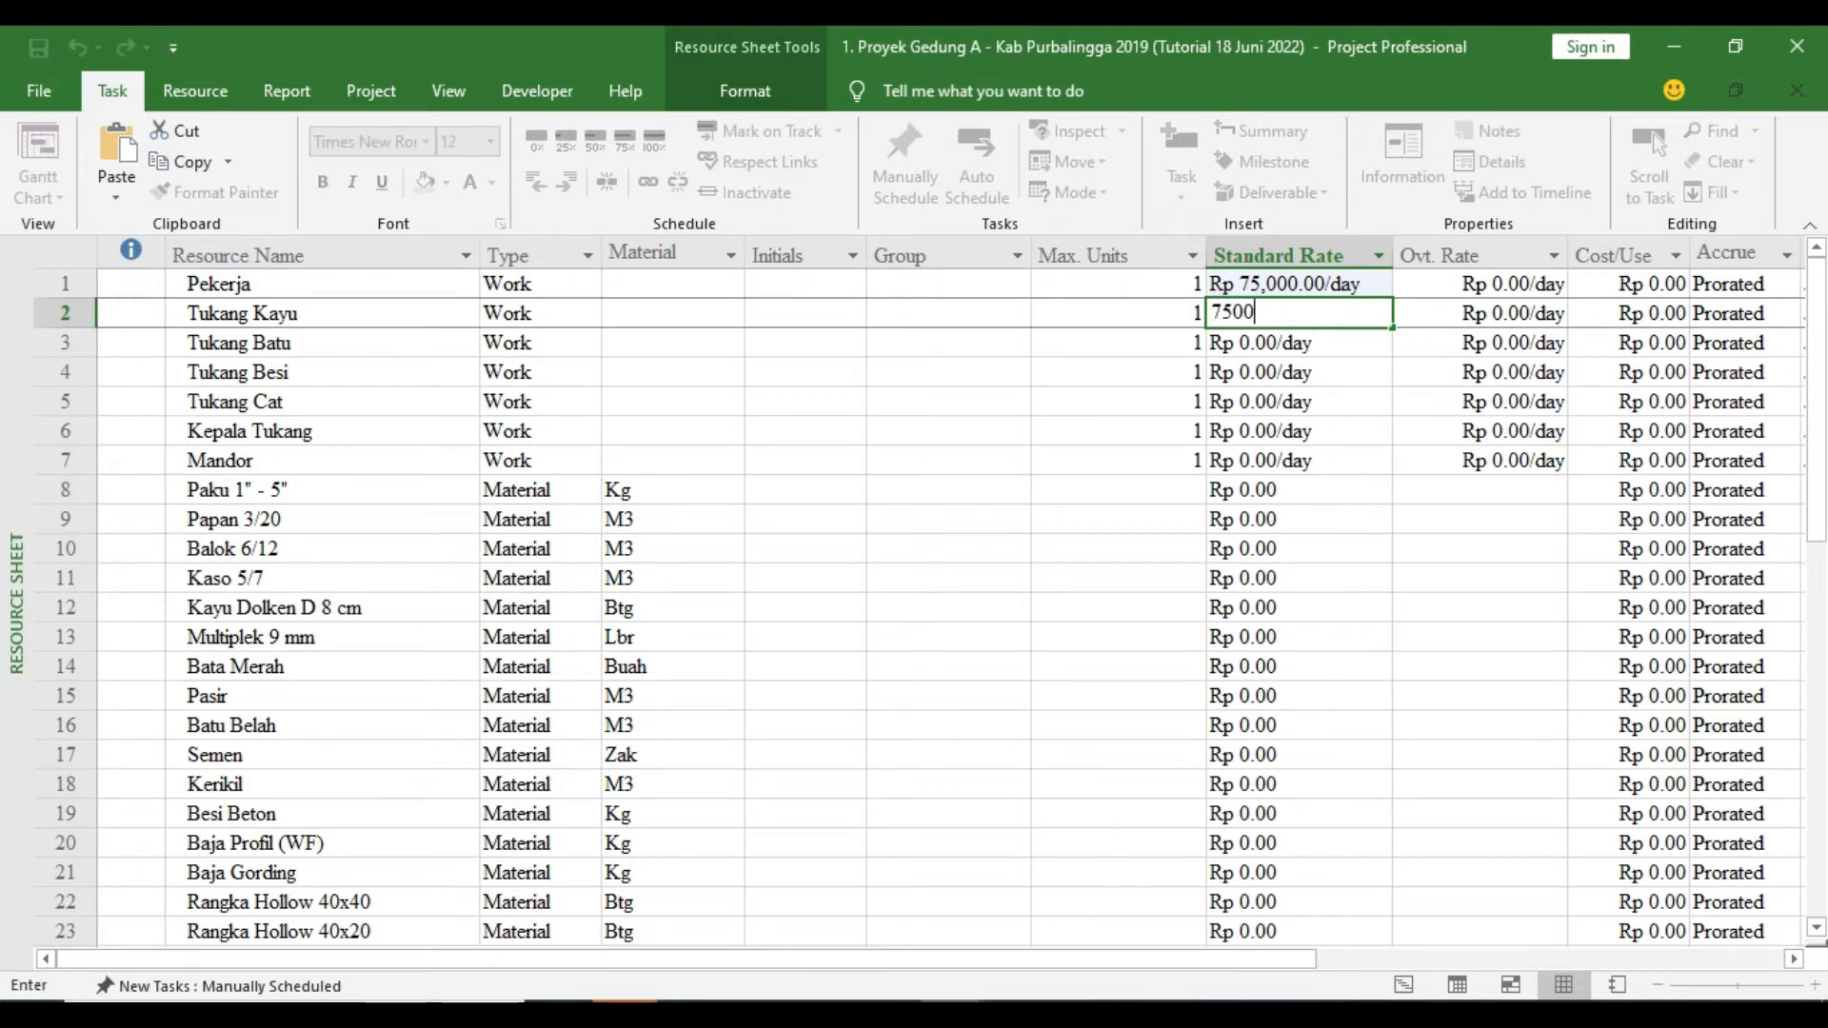
type("0")
key("Return")
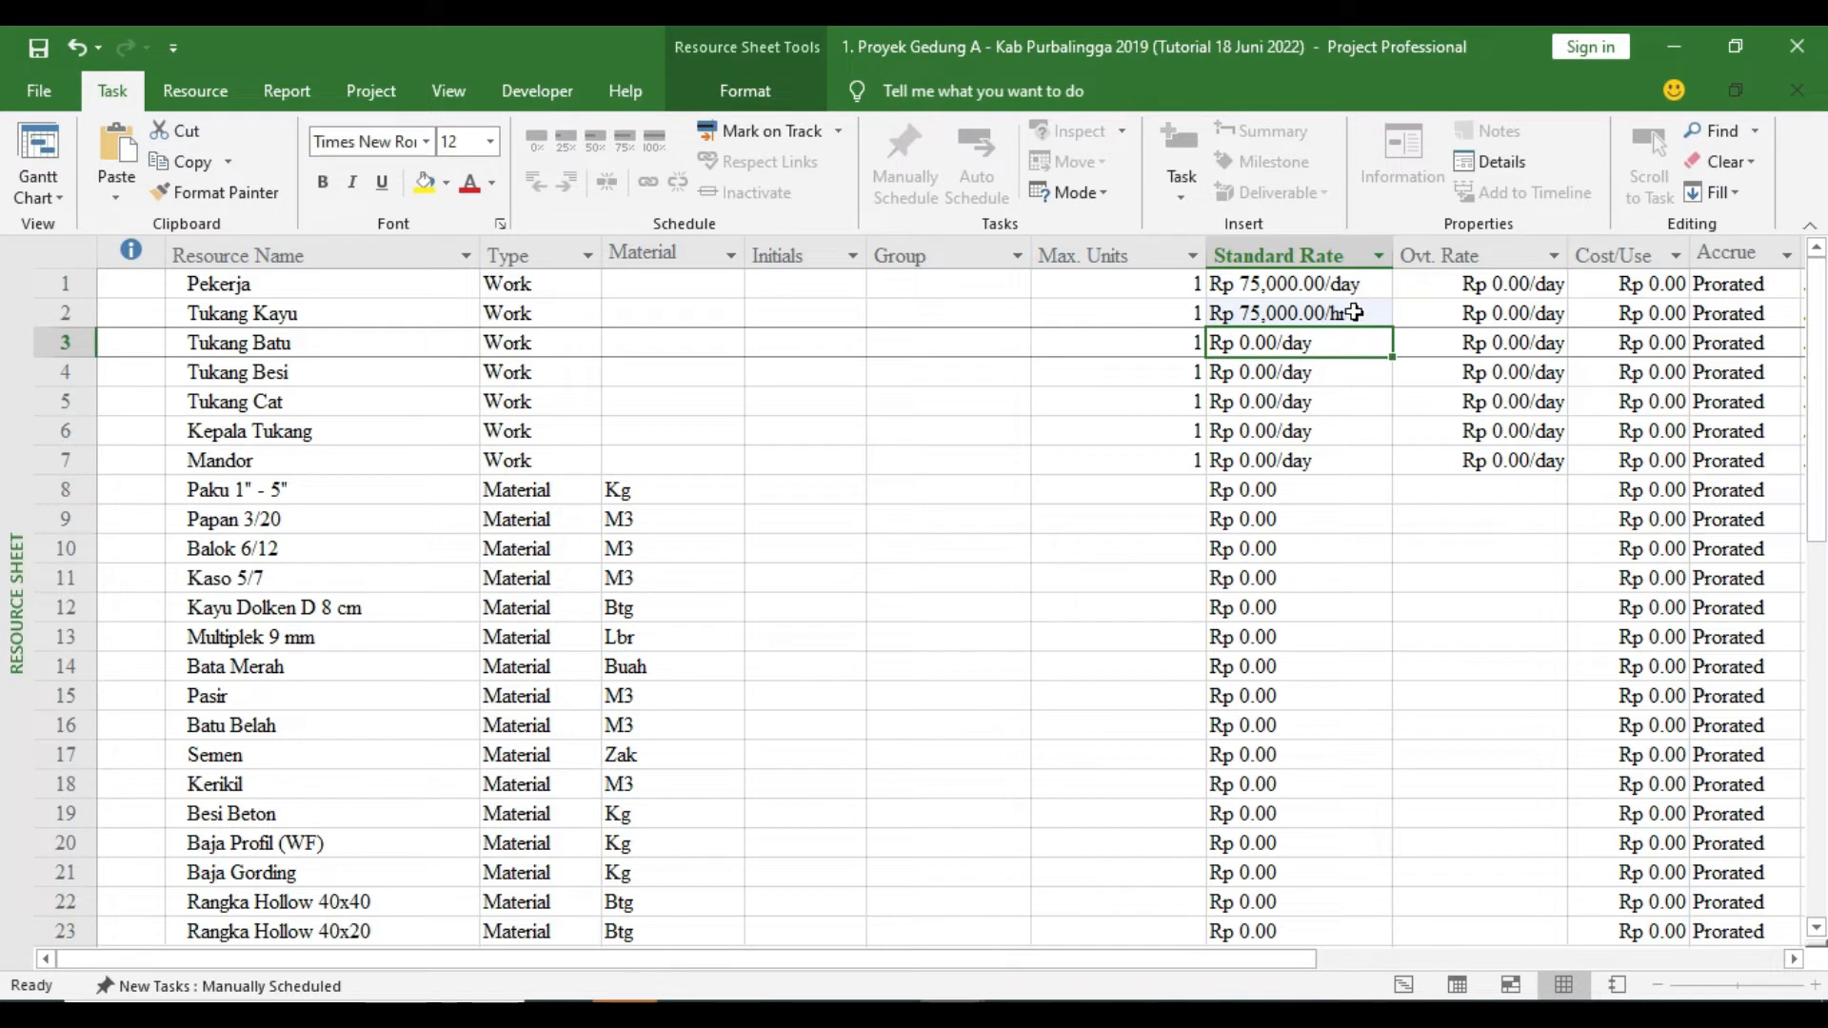
Check the wage of Tukang Kayu in the Excel wage list and set its standard rate in Project to 90000/d
left_click(1338, 314)
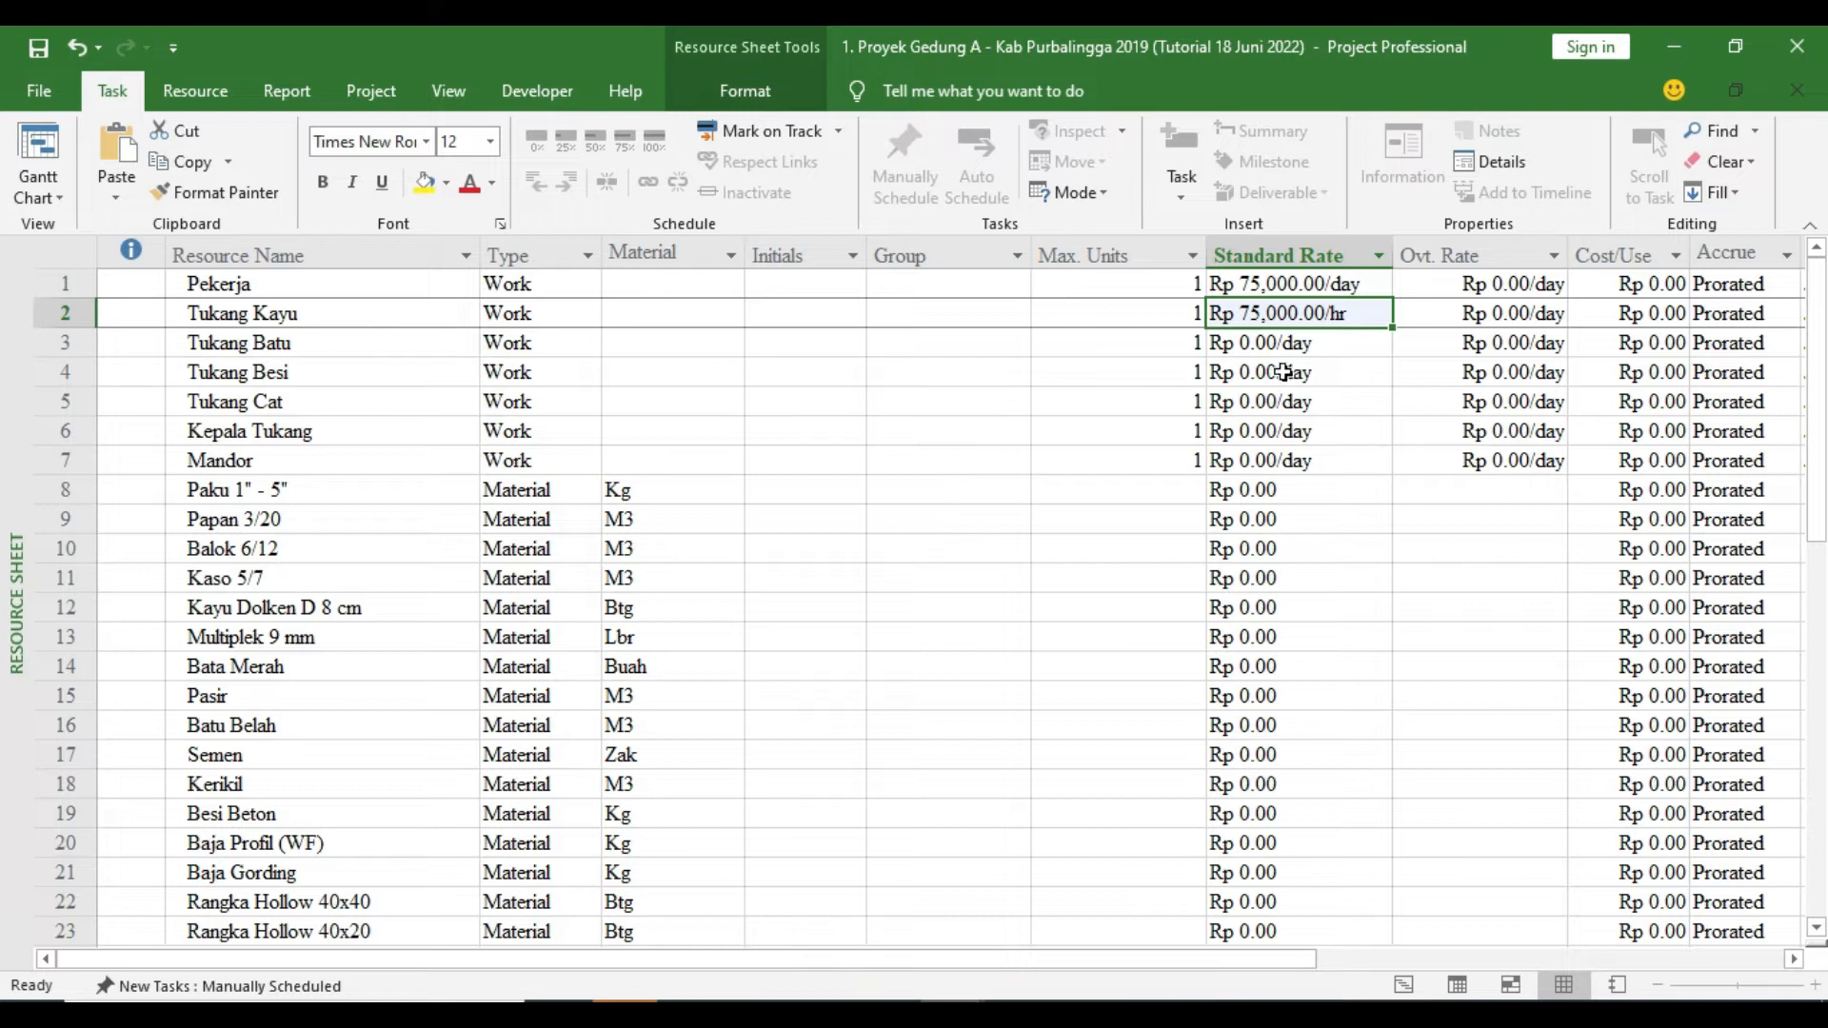
left_click(1011, 1014)
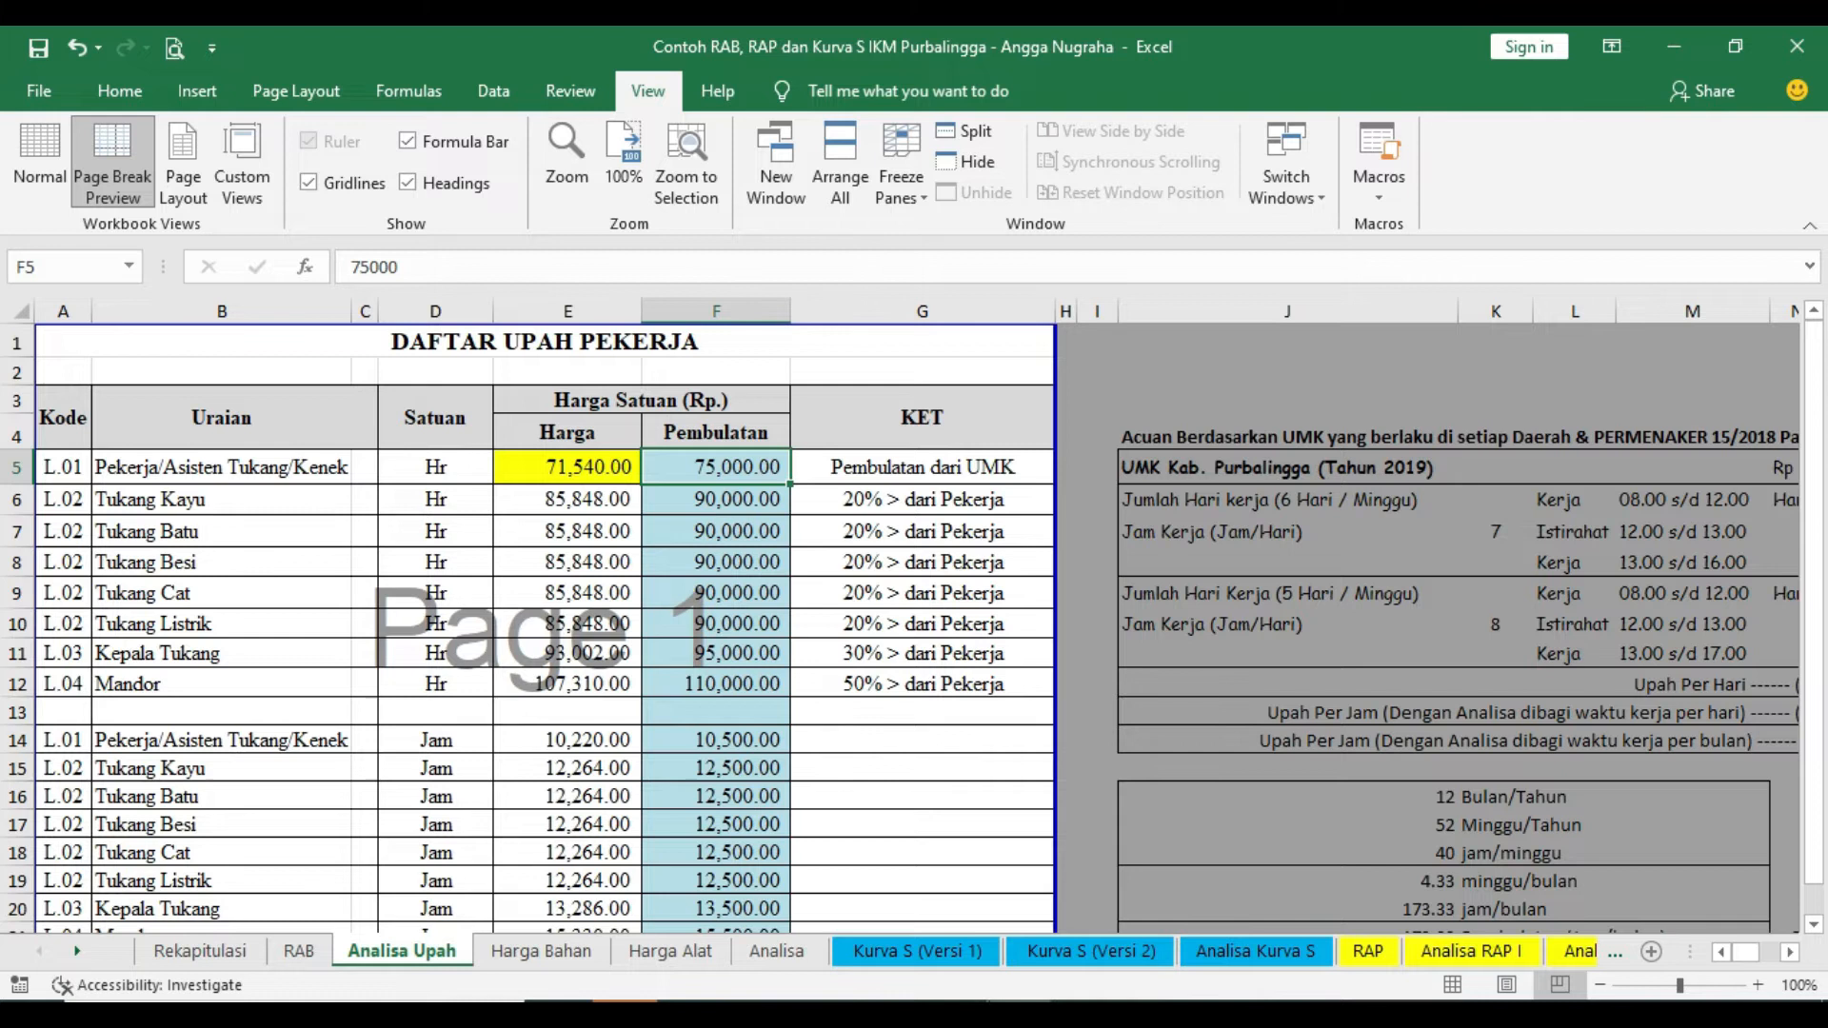
left_click(887, 904)
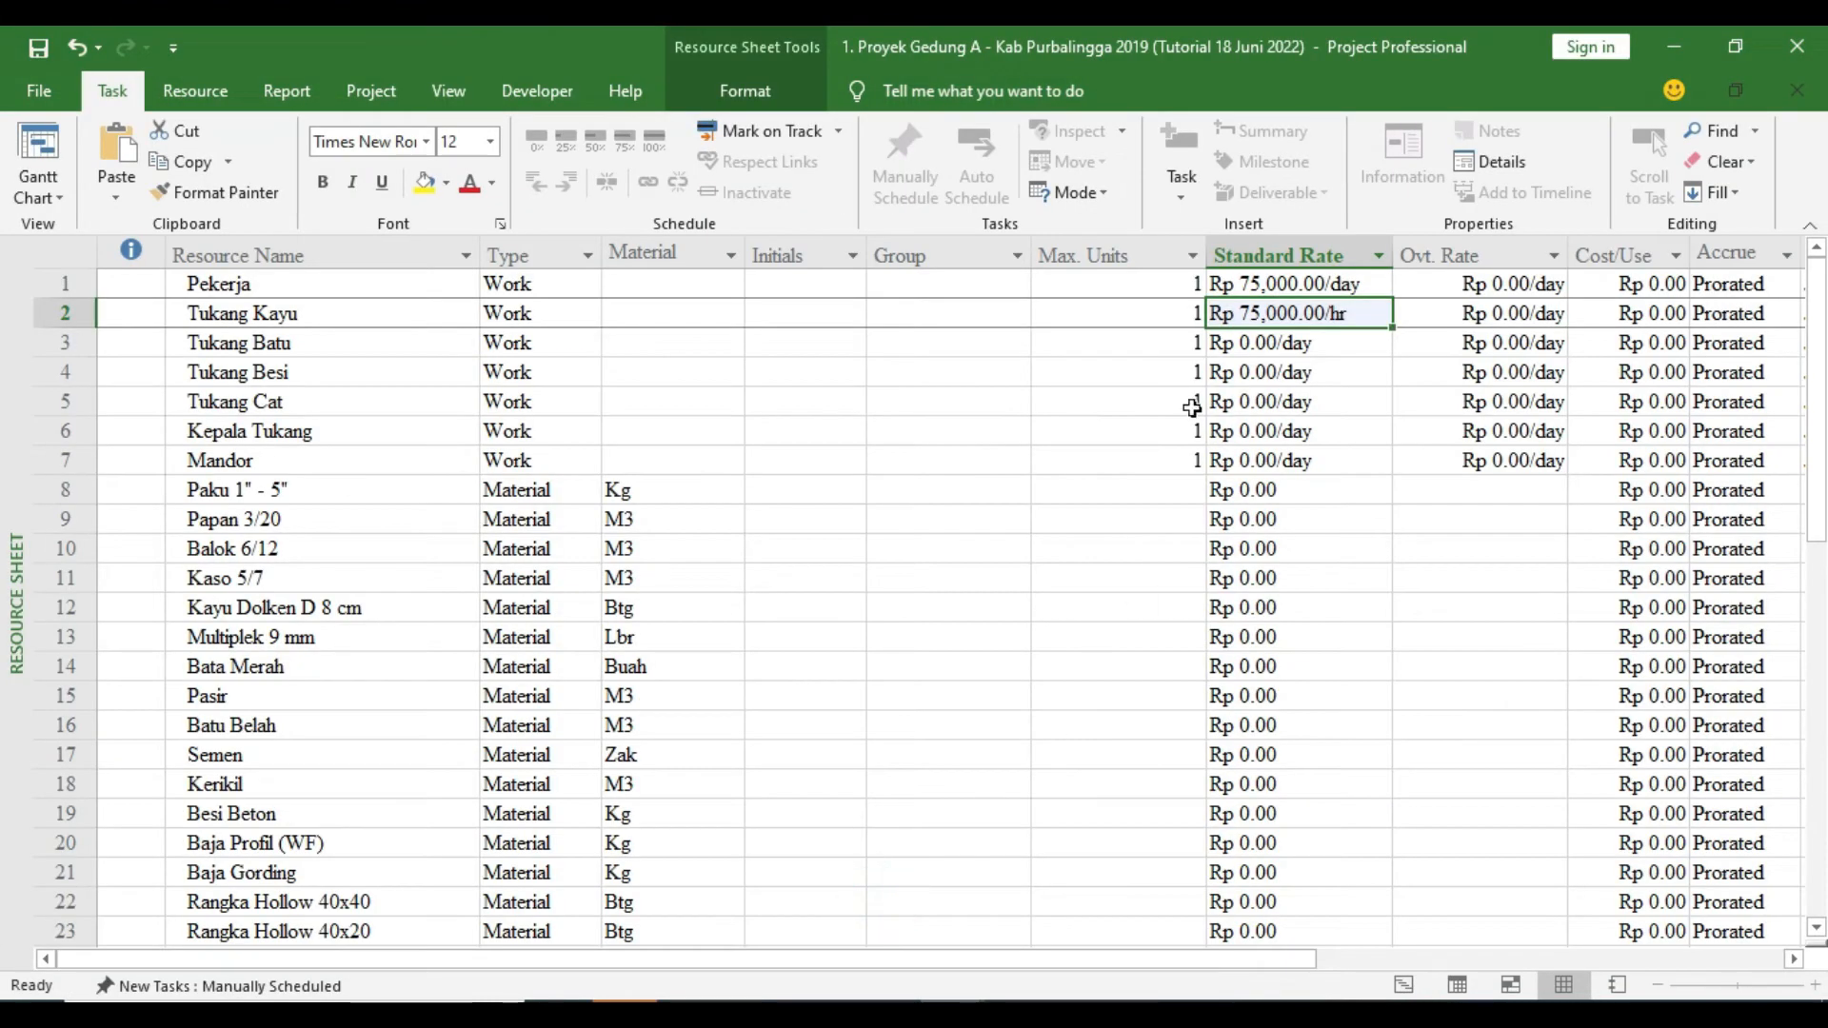
type("90000")
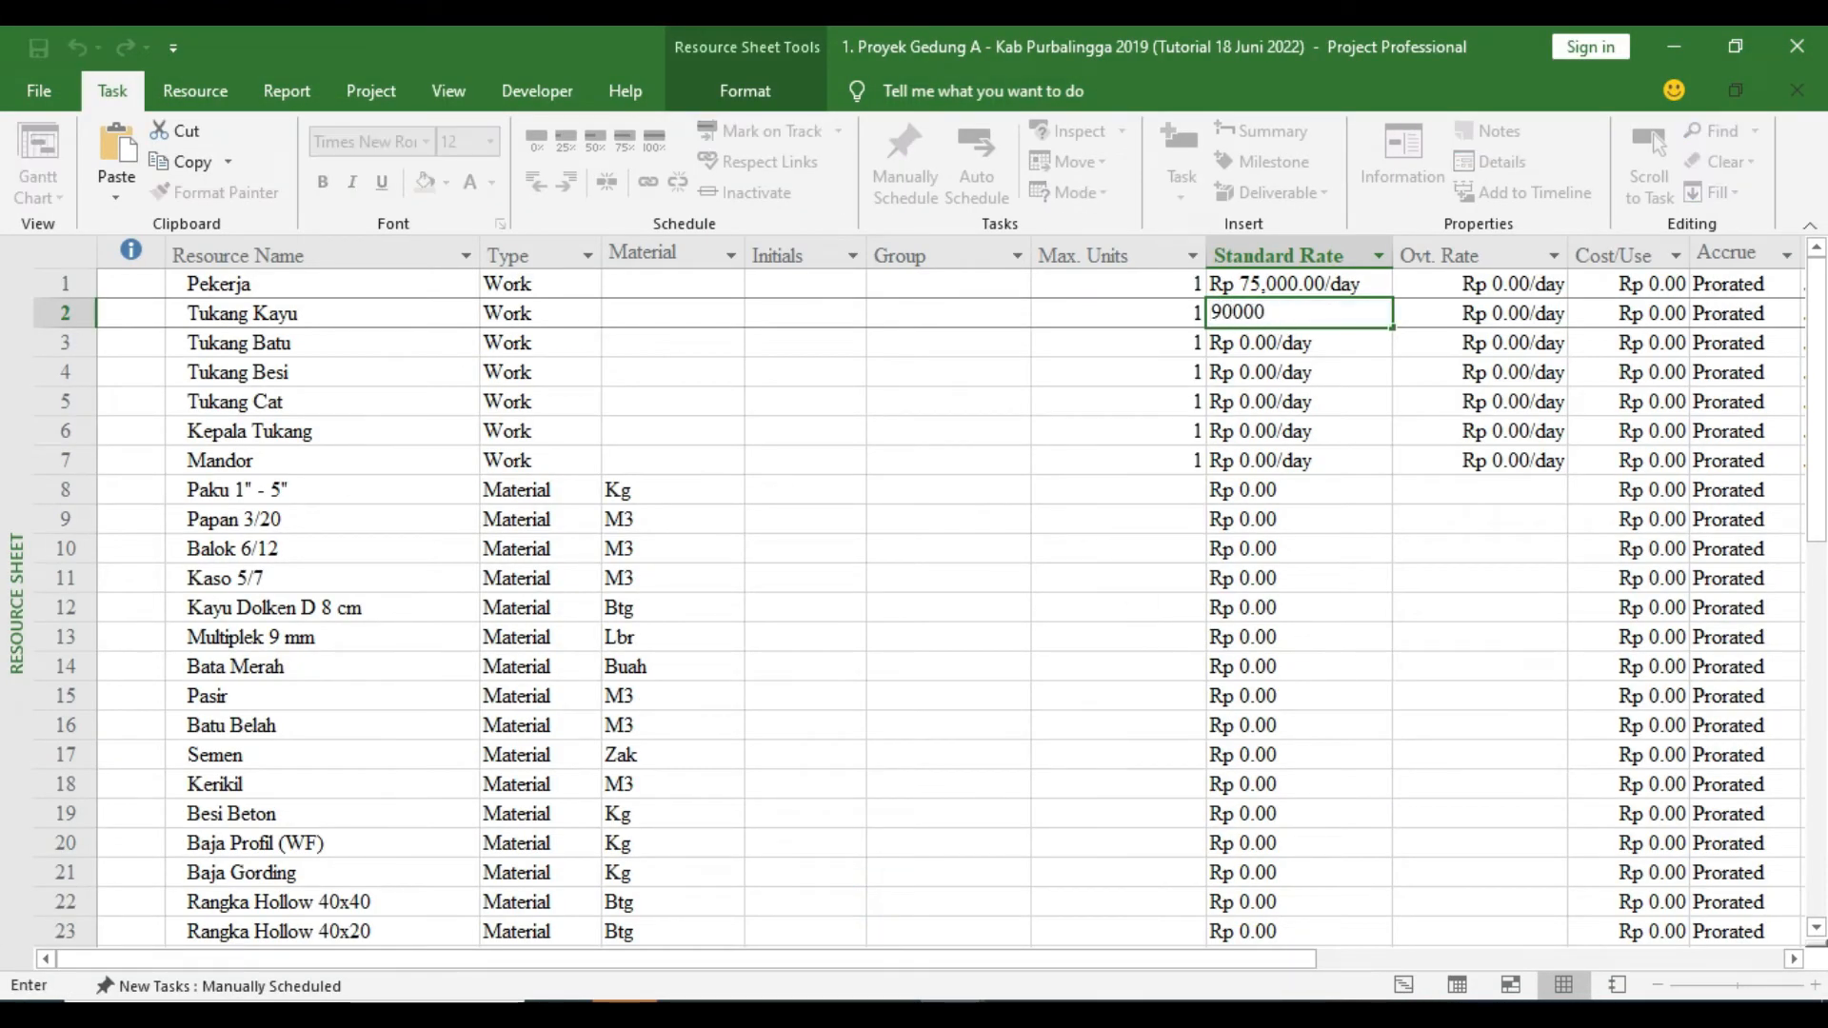
type("/d")
key("Return")
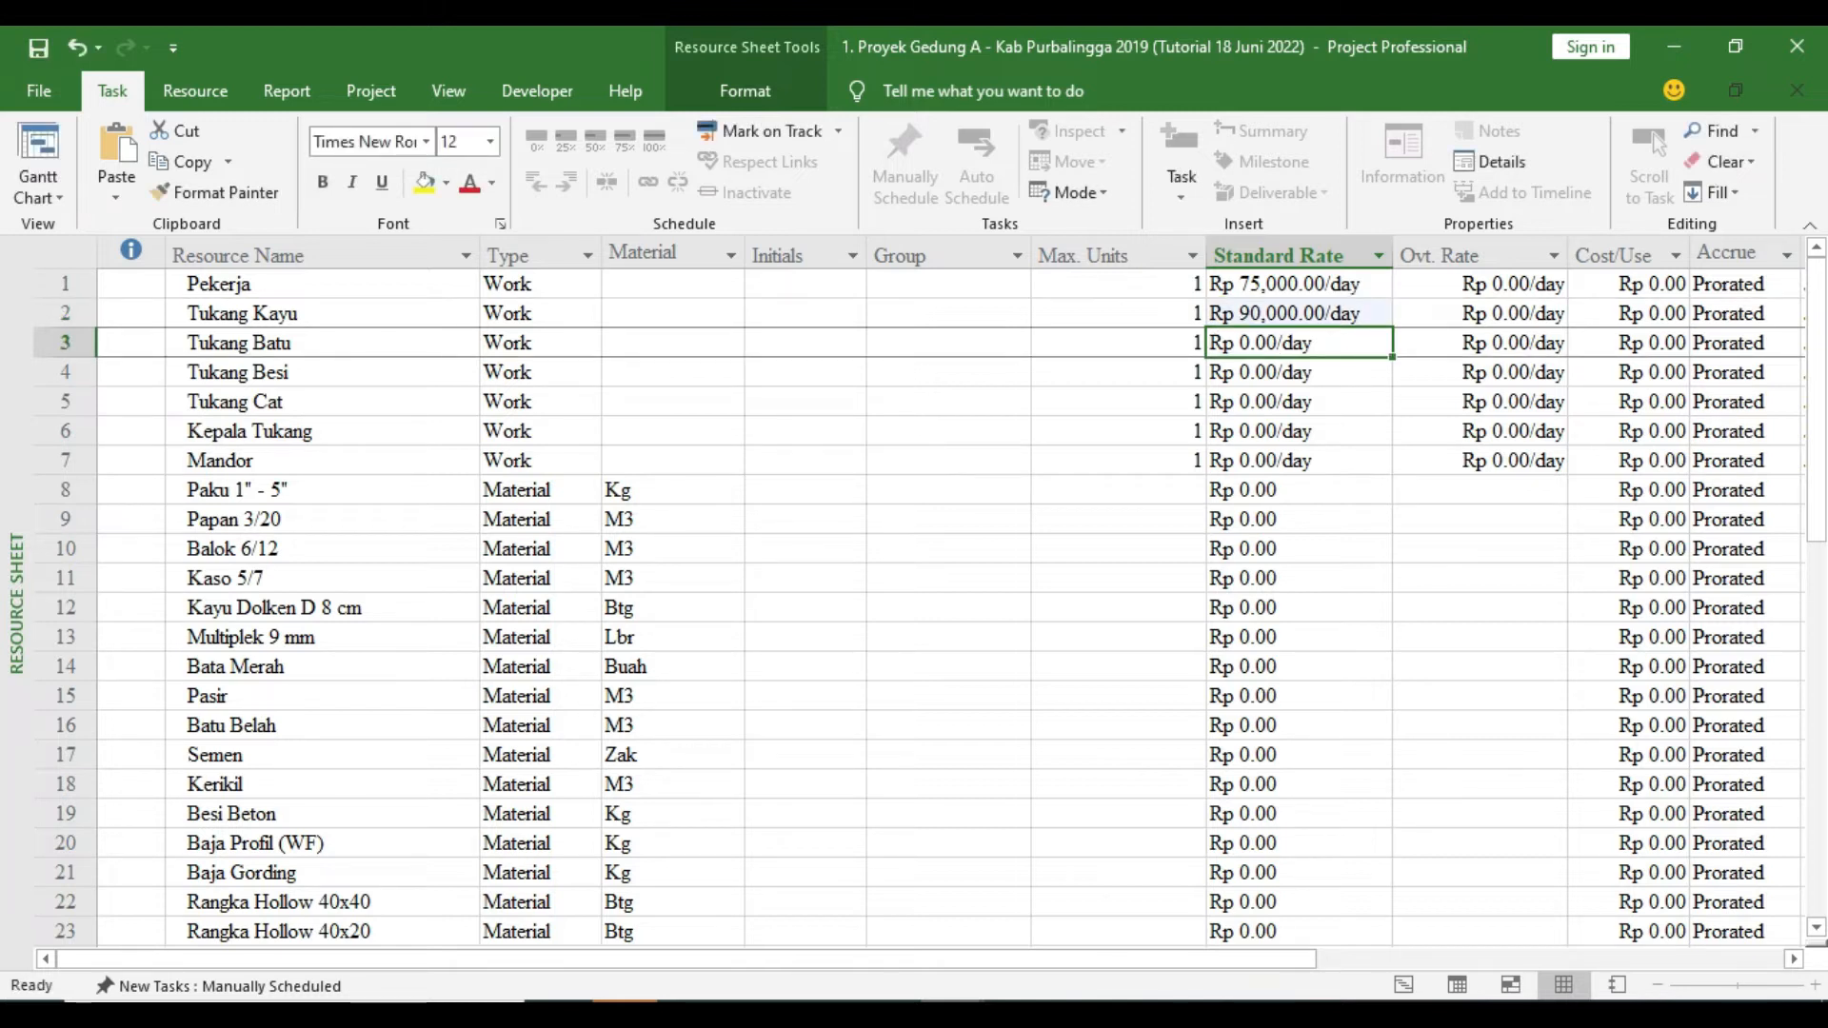
Check the wage of Tukang Batu in the Excel wage list and set its standard rate in Project to 90000/d
key("alt+Tab")
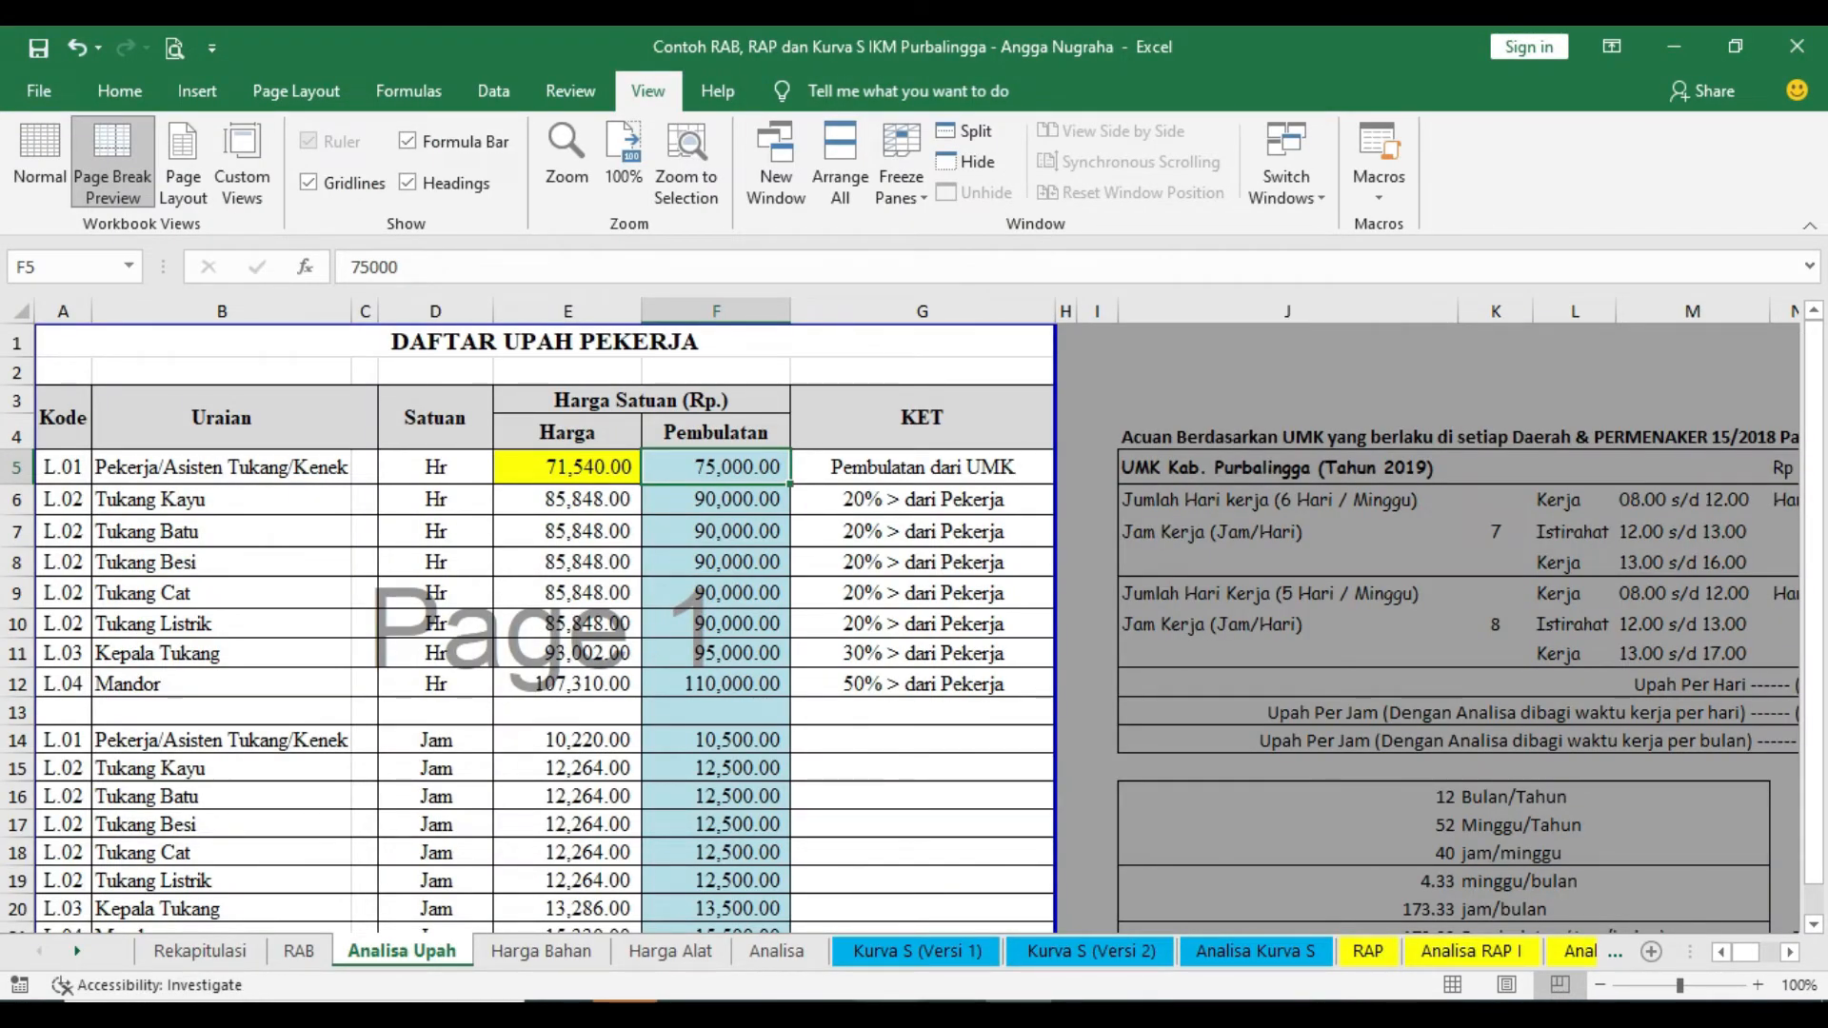
left_click(849, 934)
type("900000.00/day")
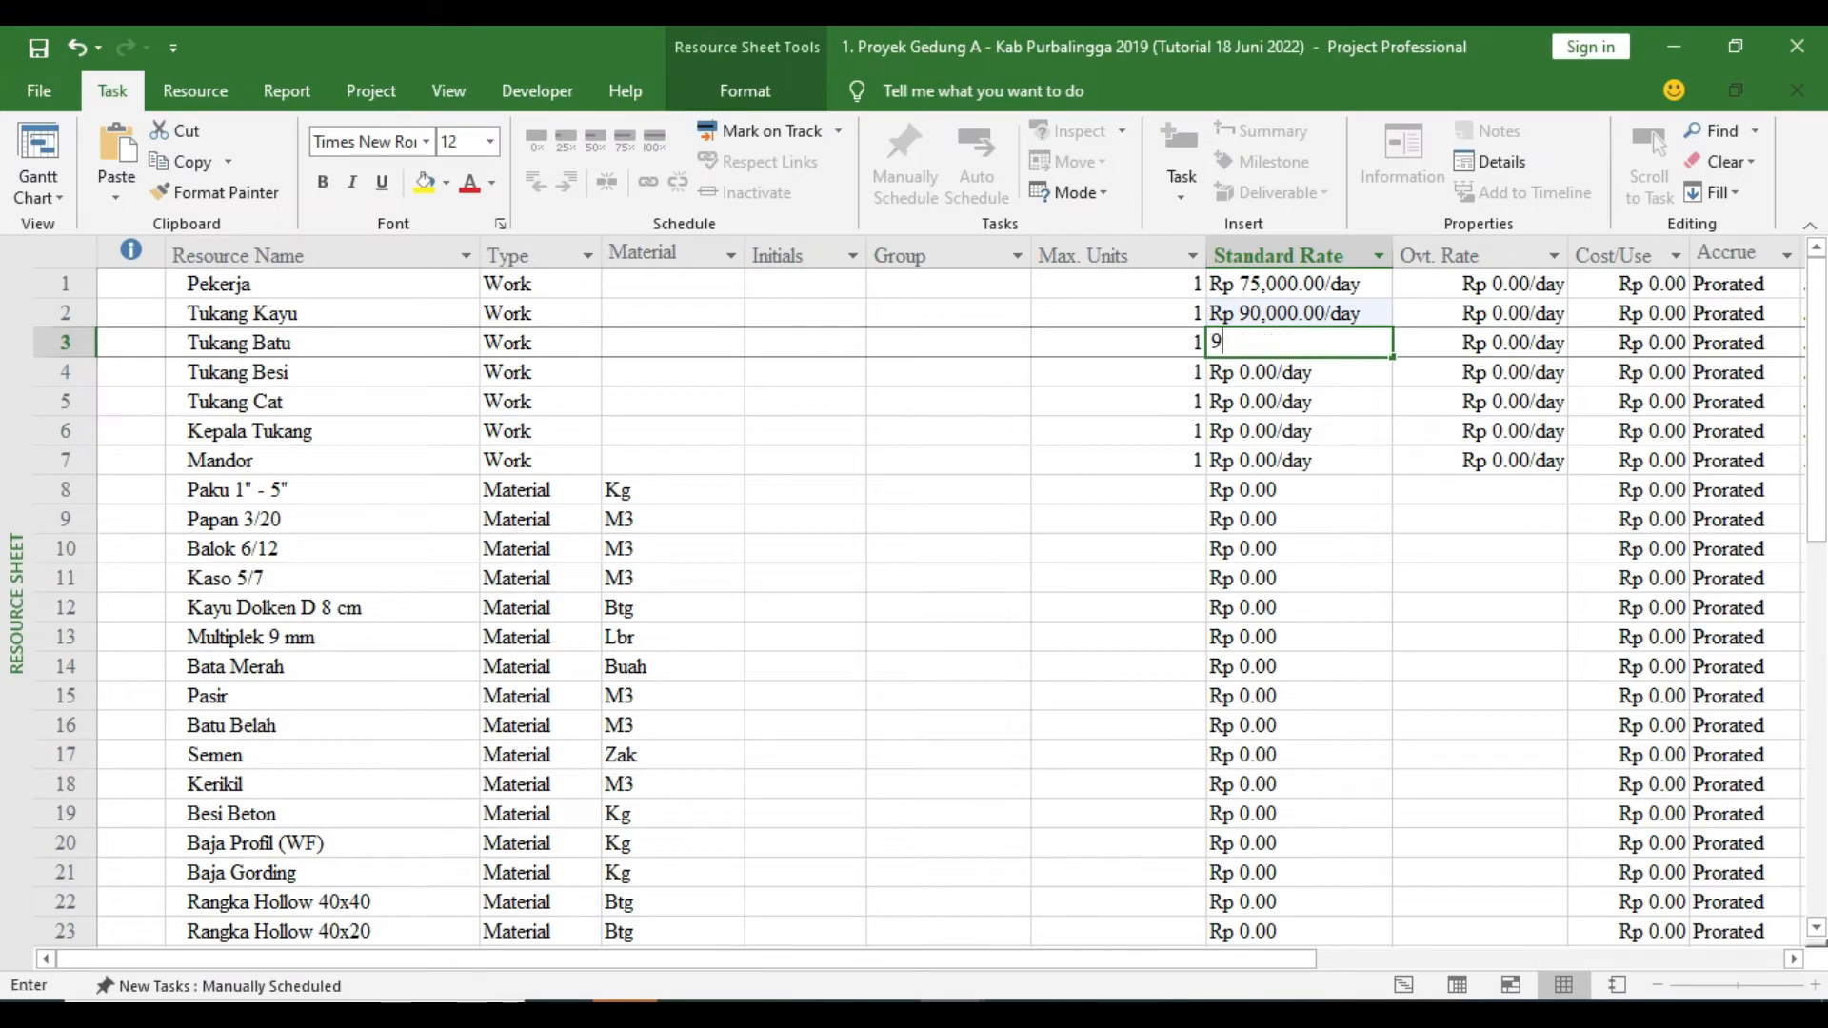
key("Return")
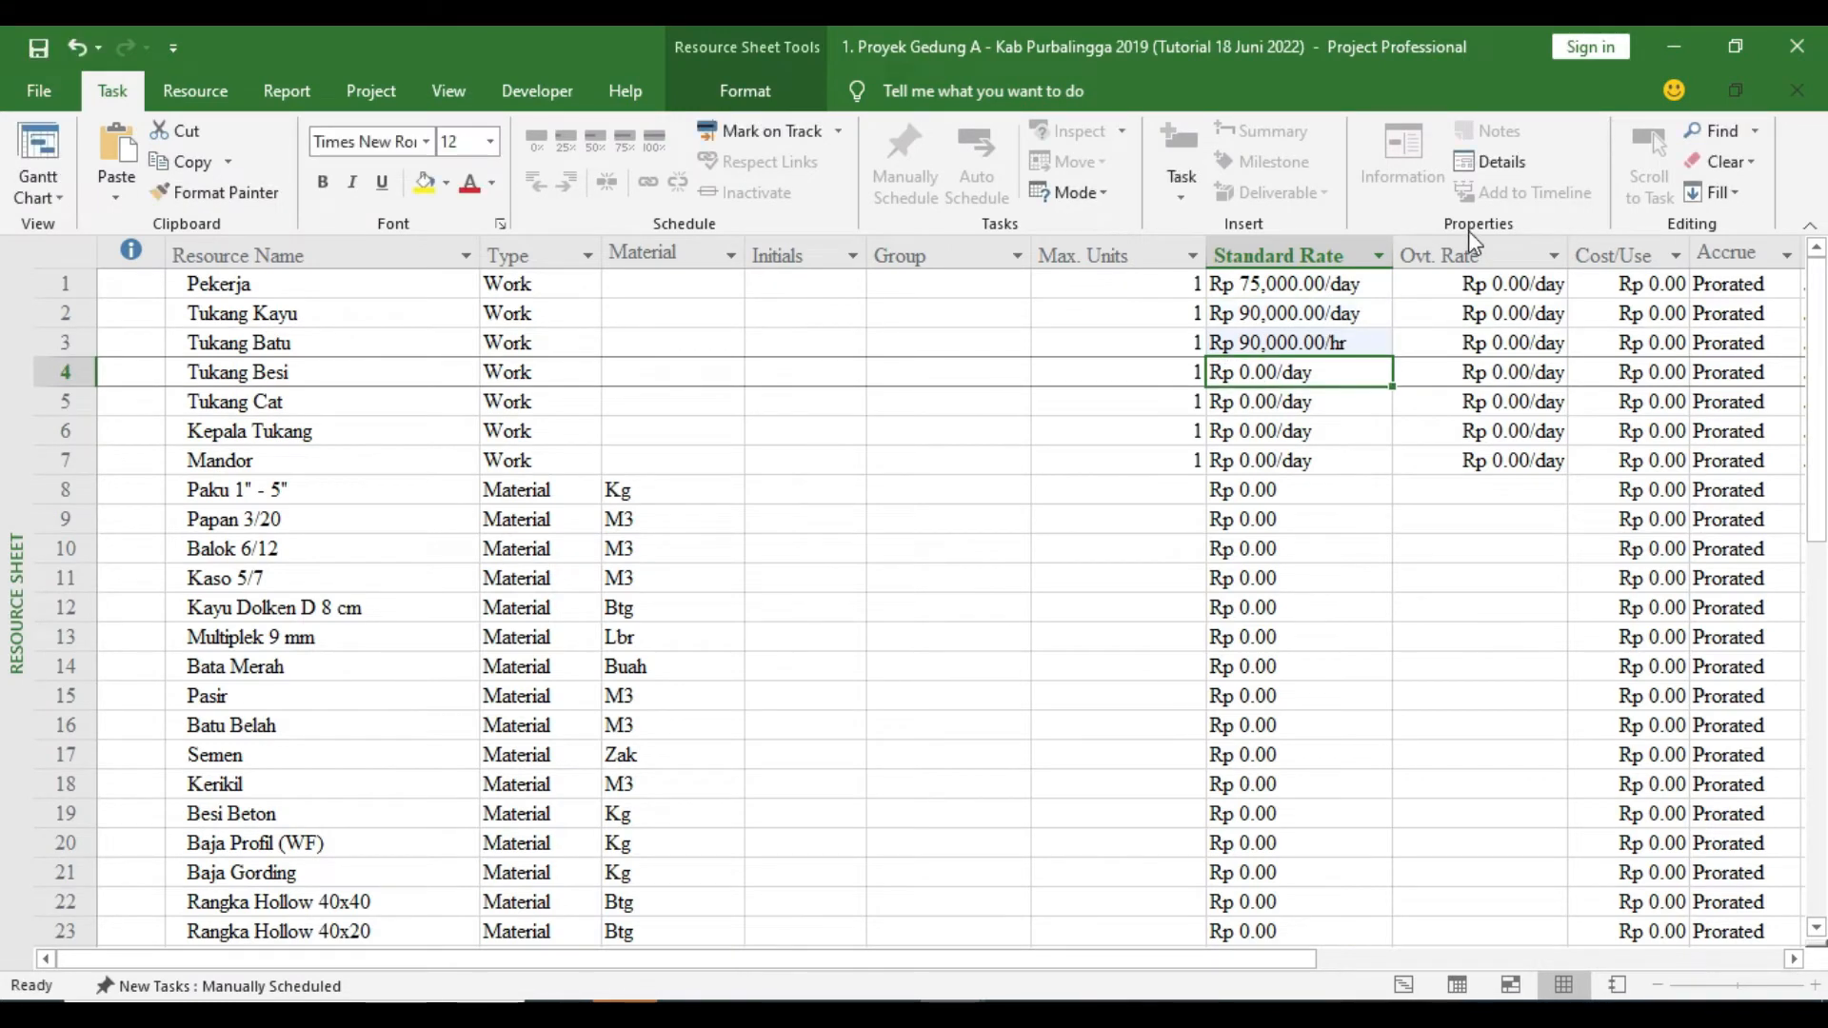
left_click(1357, 346)
type("90,000.00/d")
key("Return")
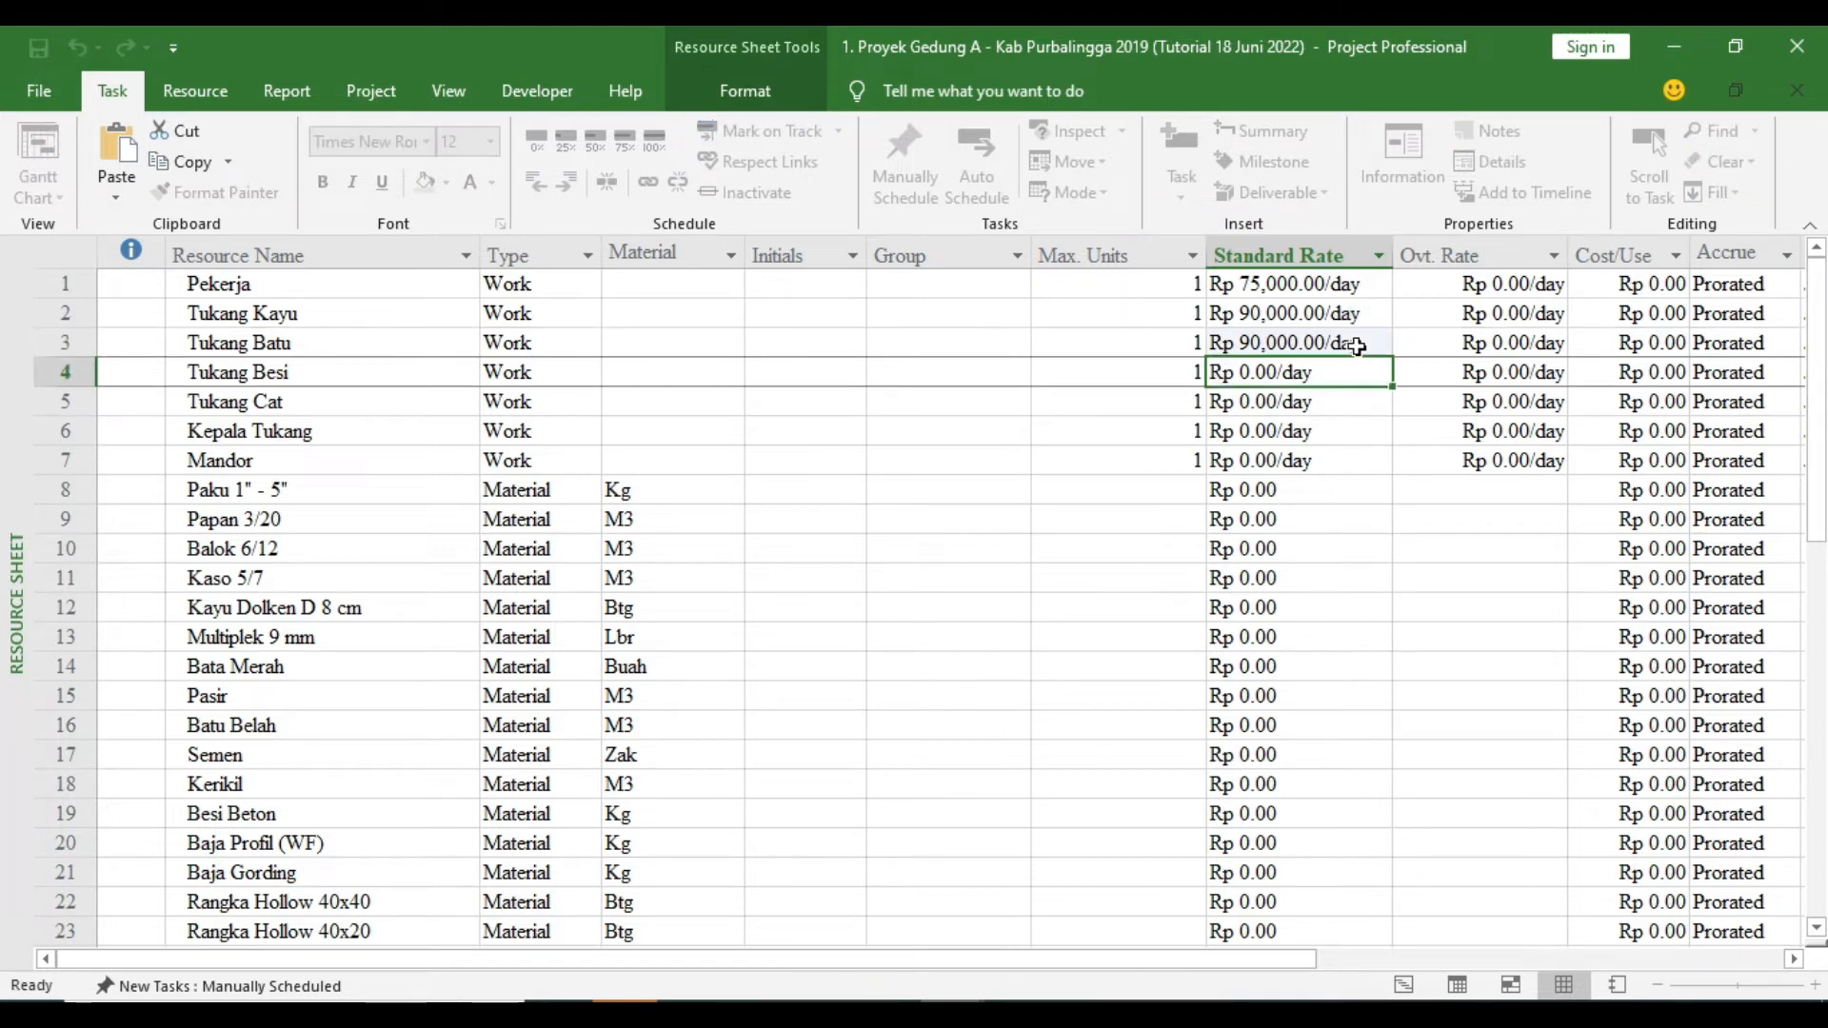
Set the standard rates of Tukang Besi and Tukang Cat to 90000/d each
type("90,000.00")
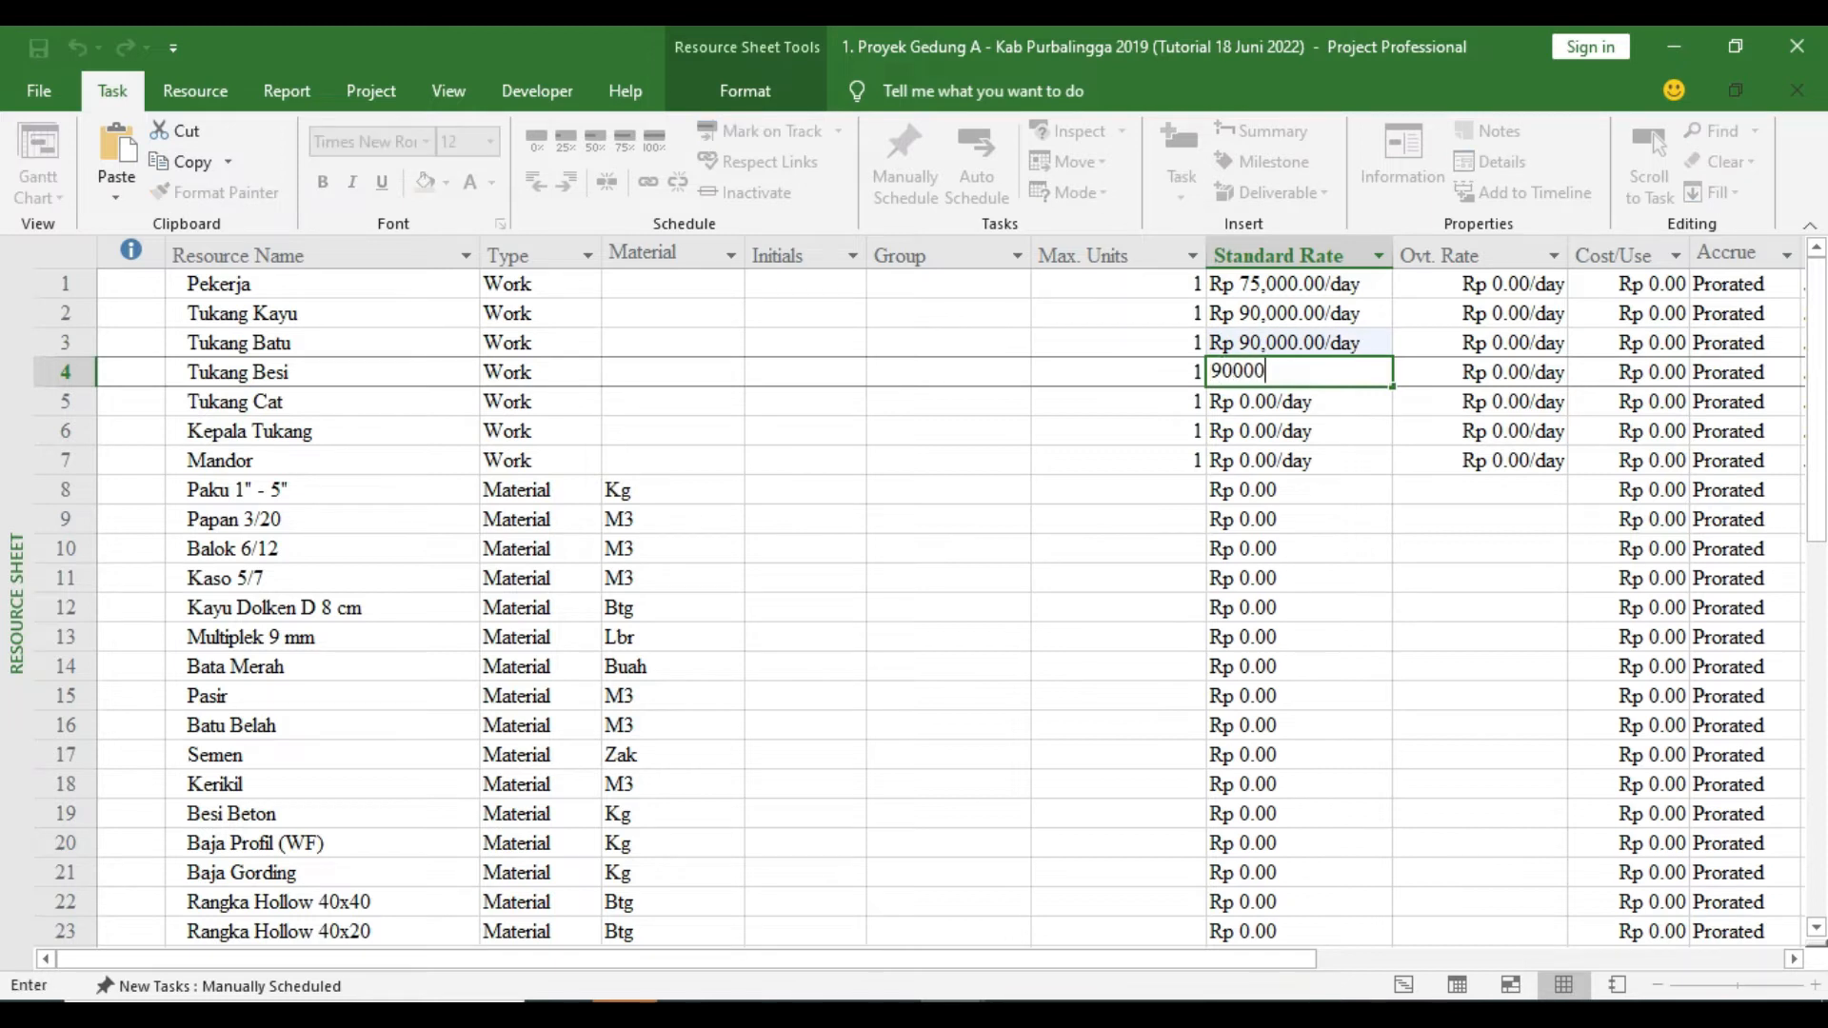
type("/d")
key("Return")
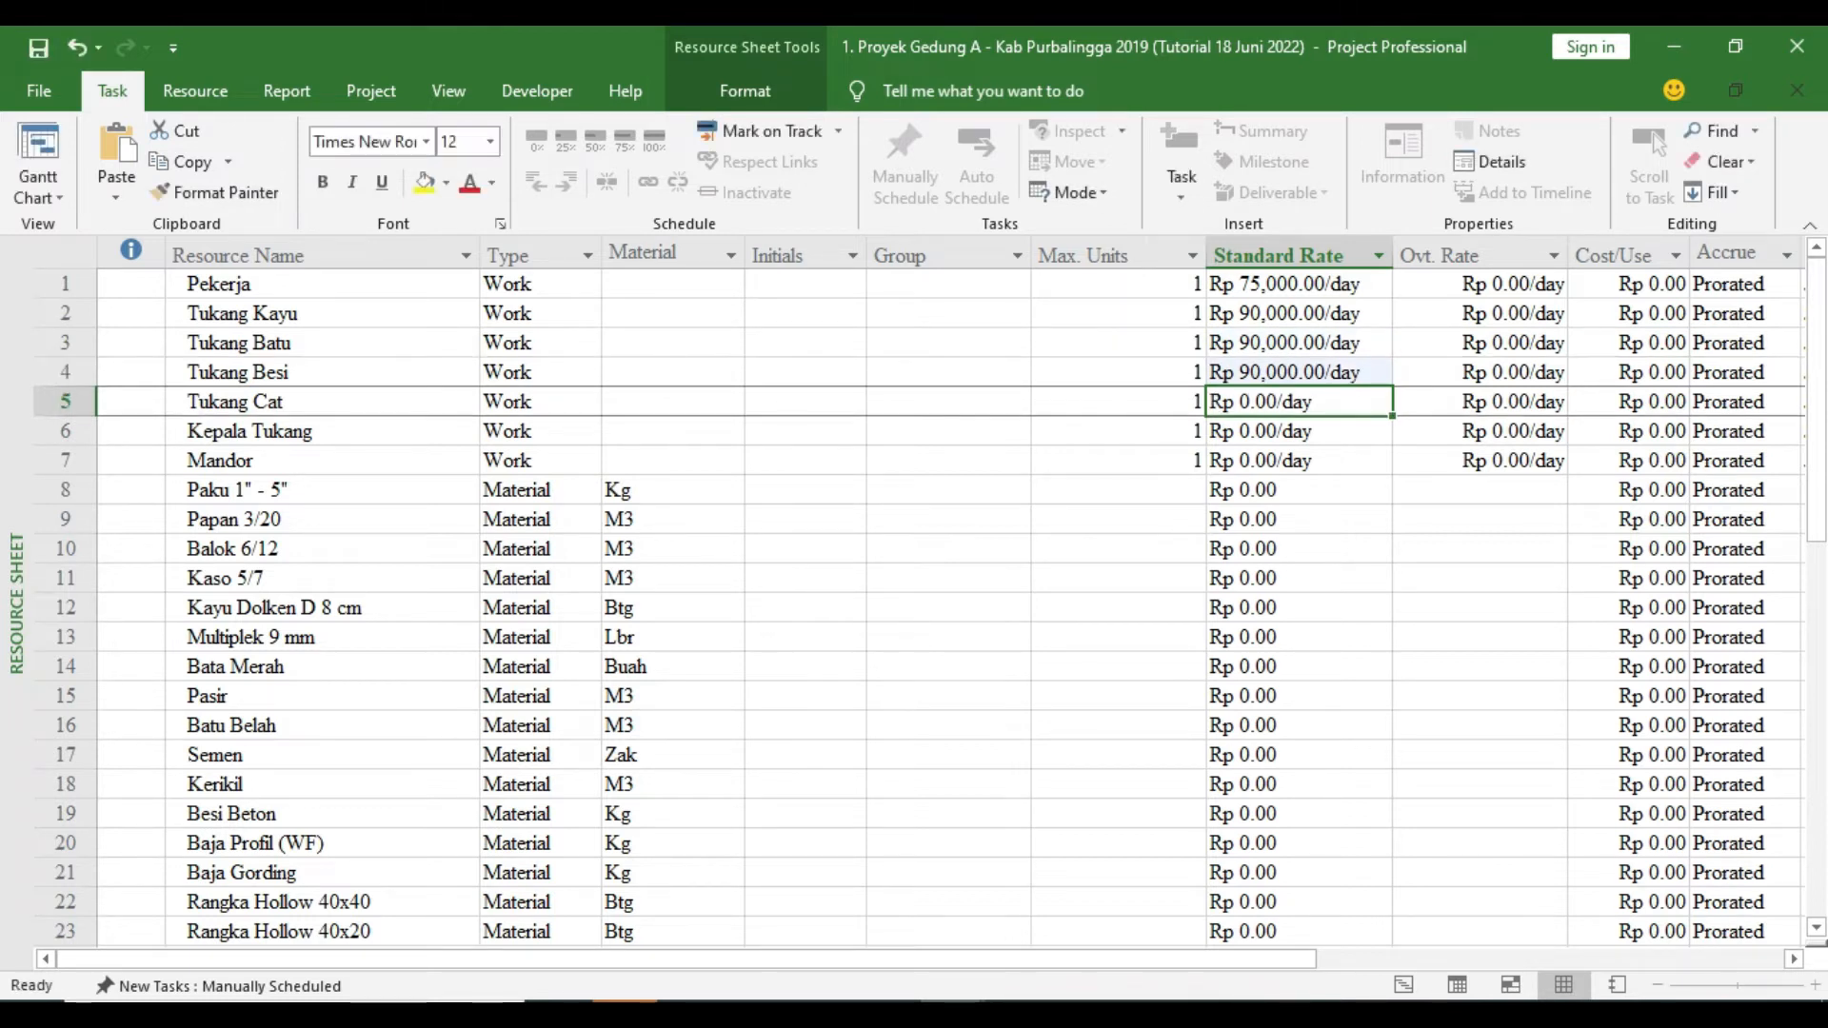
type("90,00")
type("0.00/d")
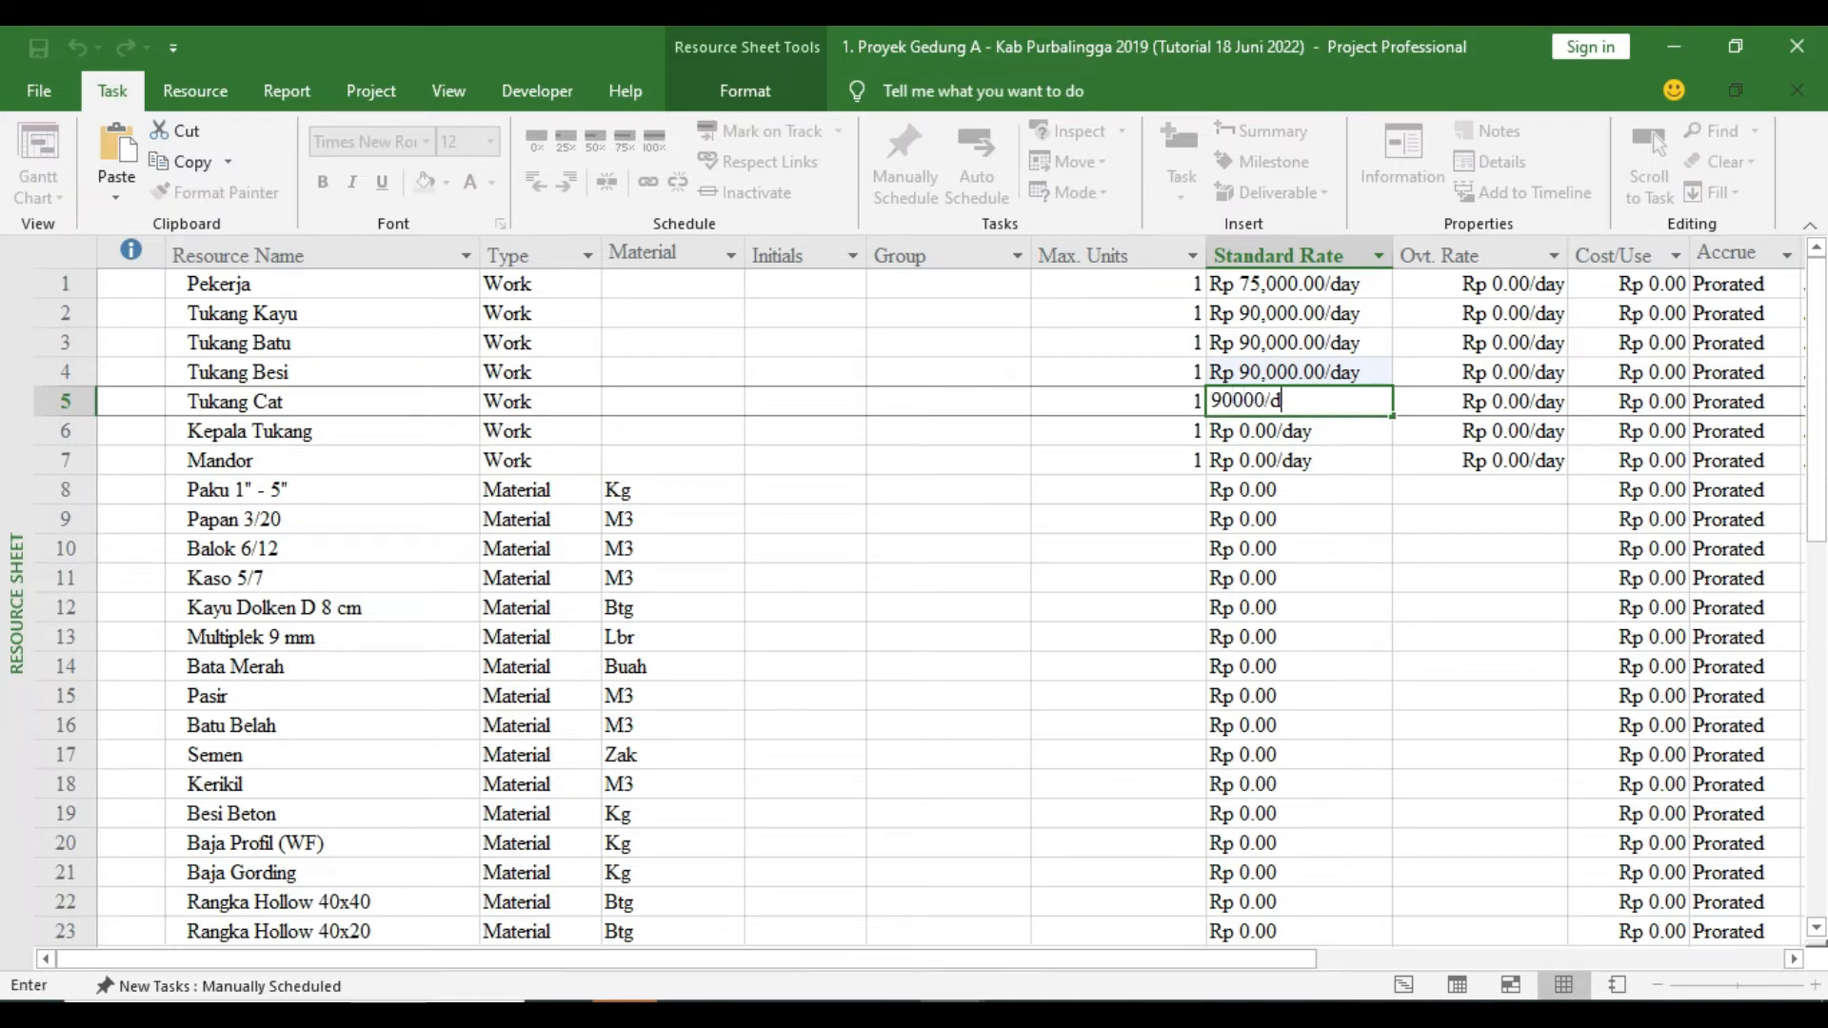
key("Return")
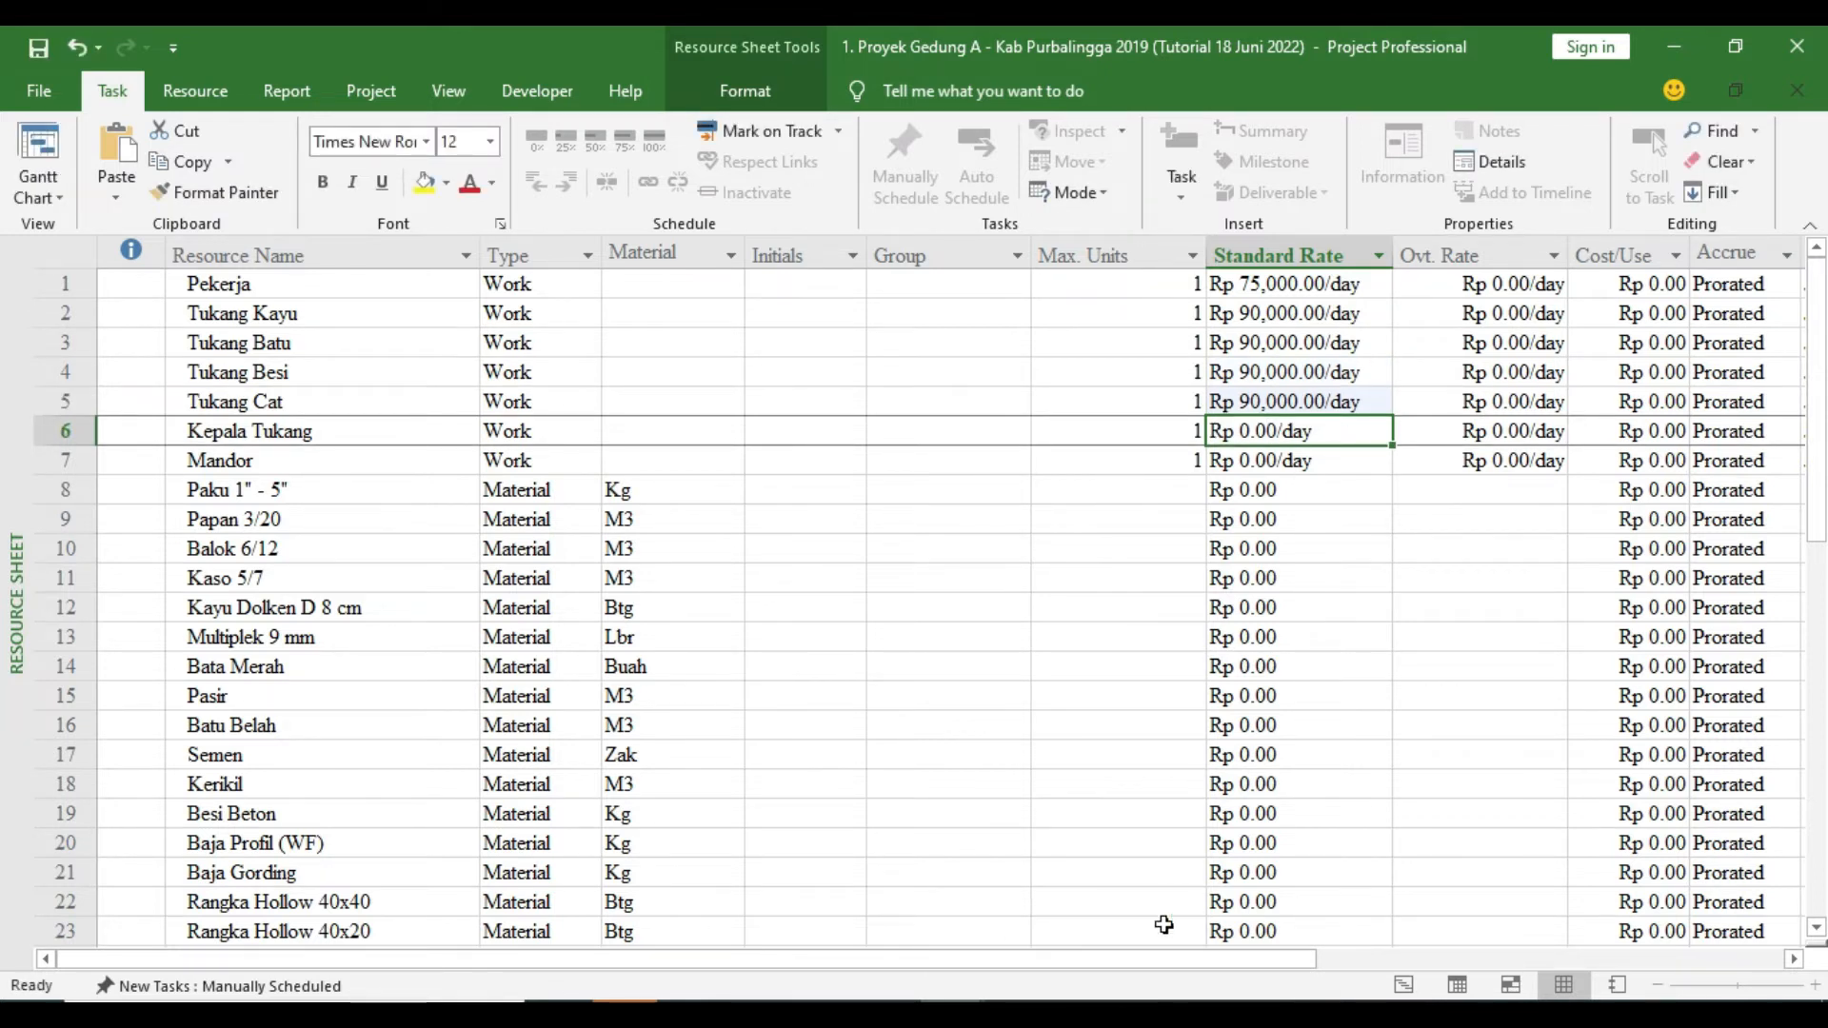
Look up the wage of Kepala Tukang in the Excel wage list and set its standard rate in Project to 95000/d
left_click(1022, 1013)
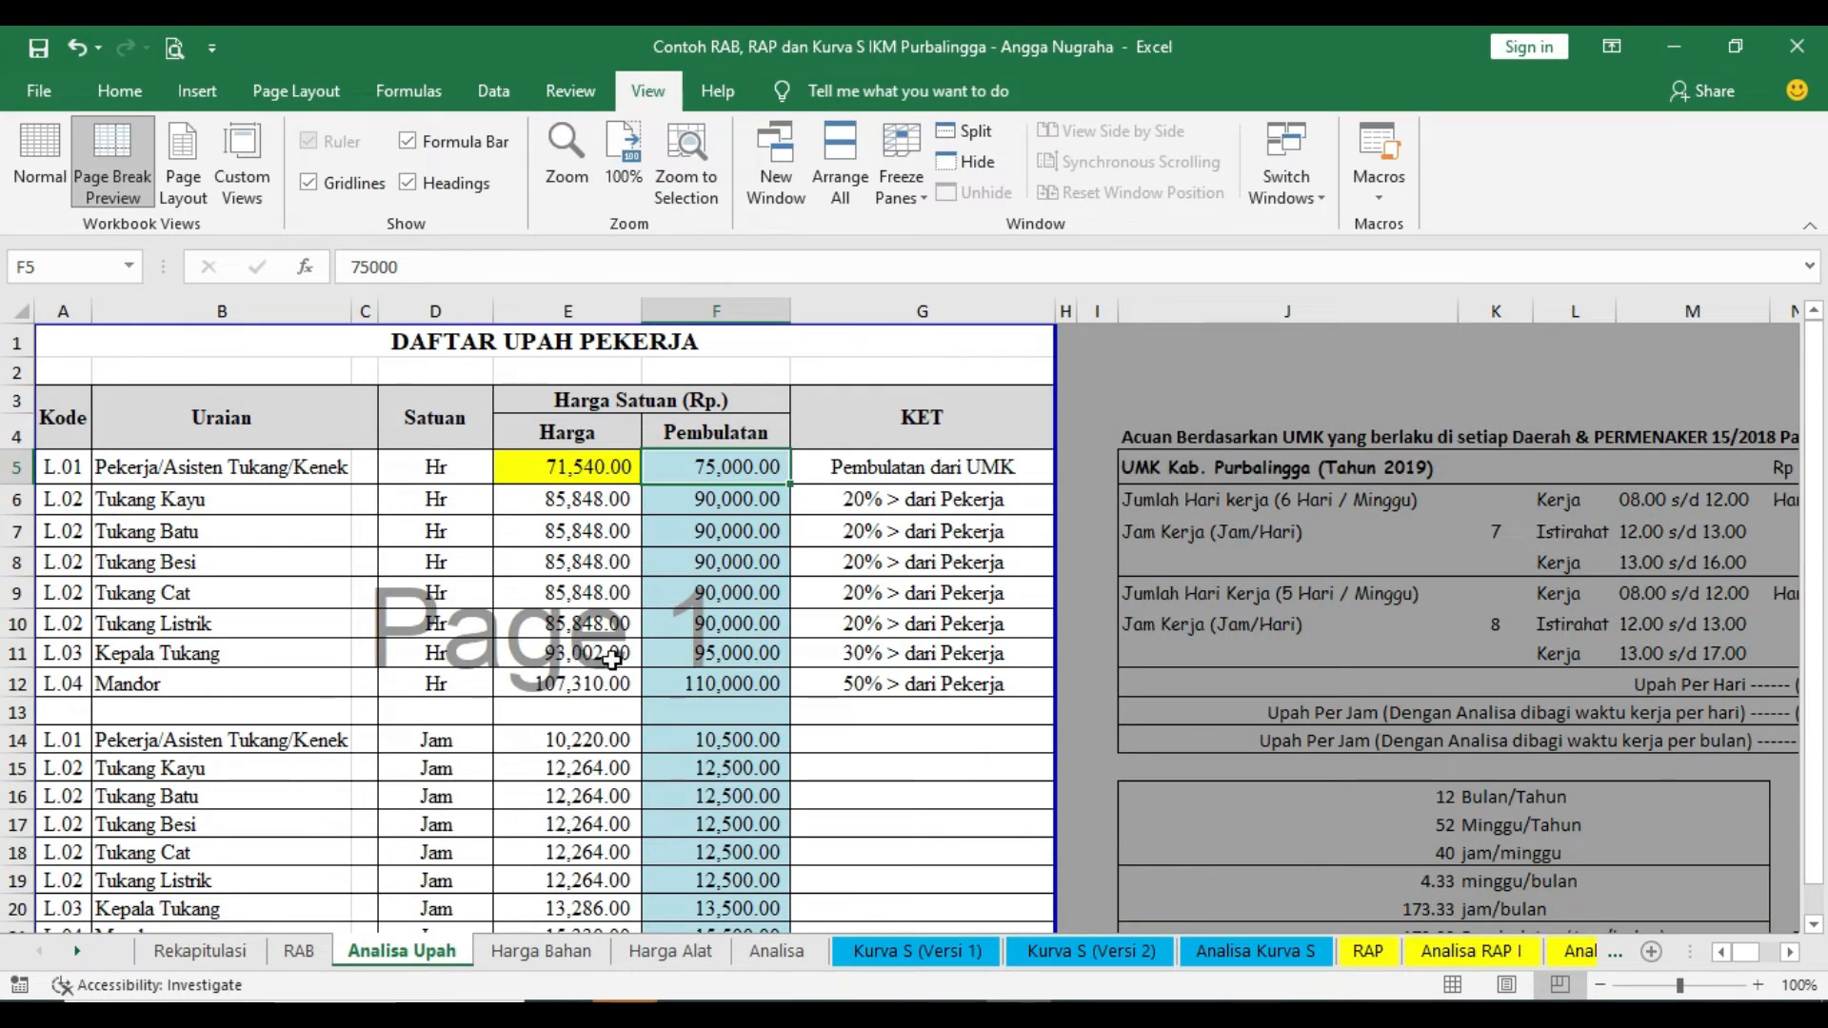
mouse_move(928, 1013)
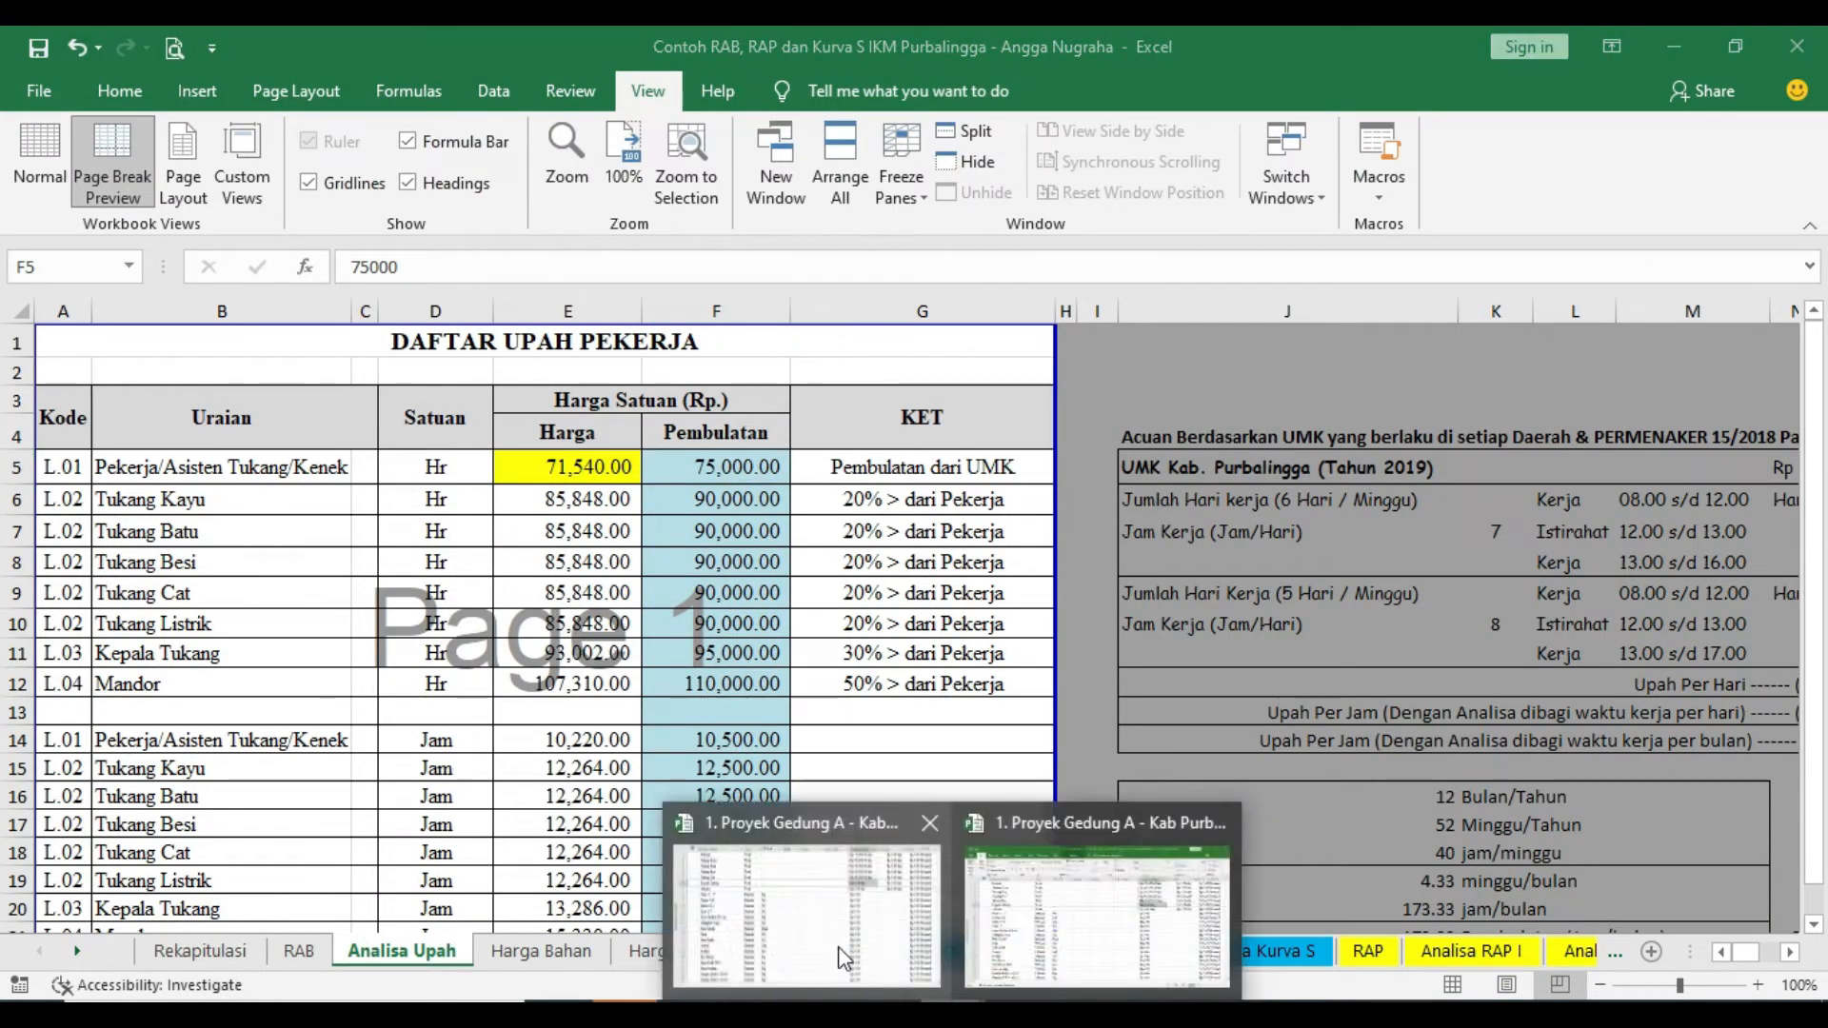
left_click(829, 939)
type("95,00")
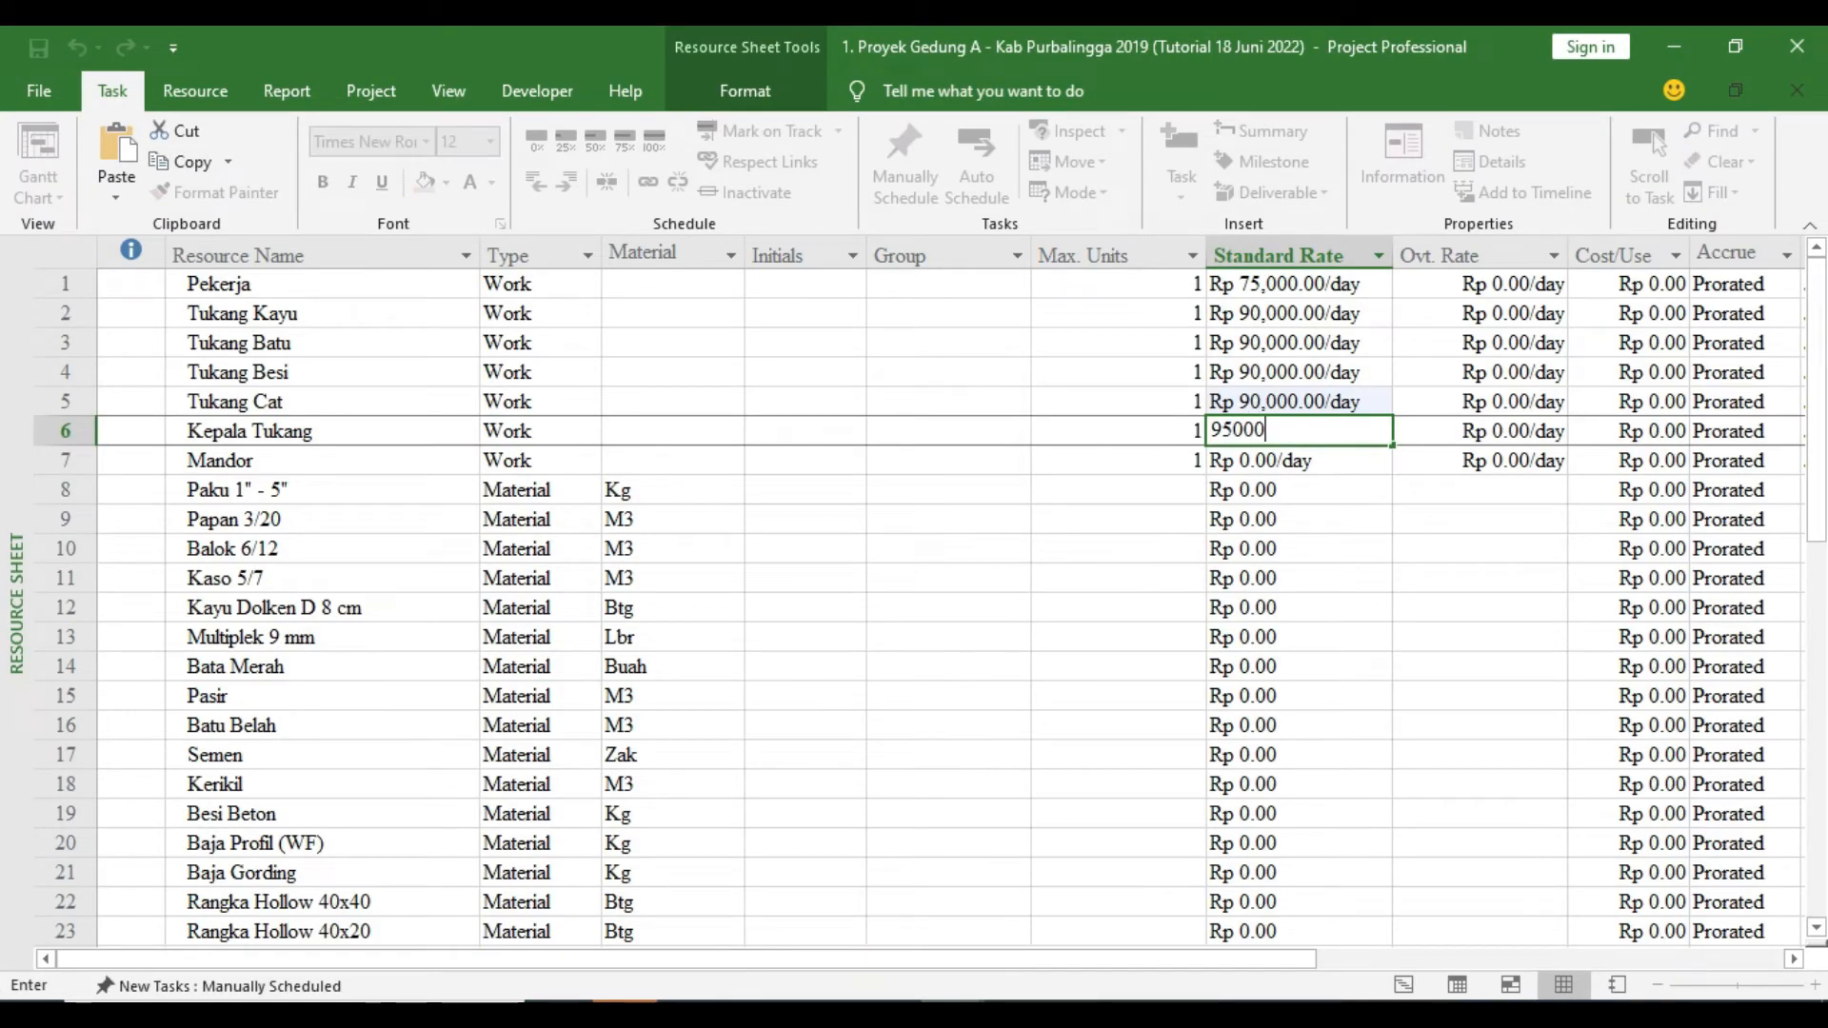
type("0.00/d")
key("Return")
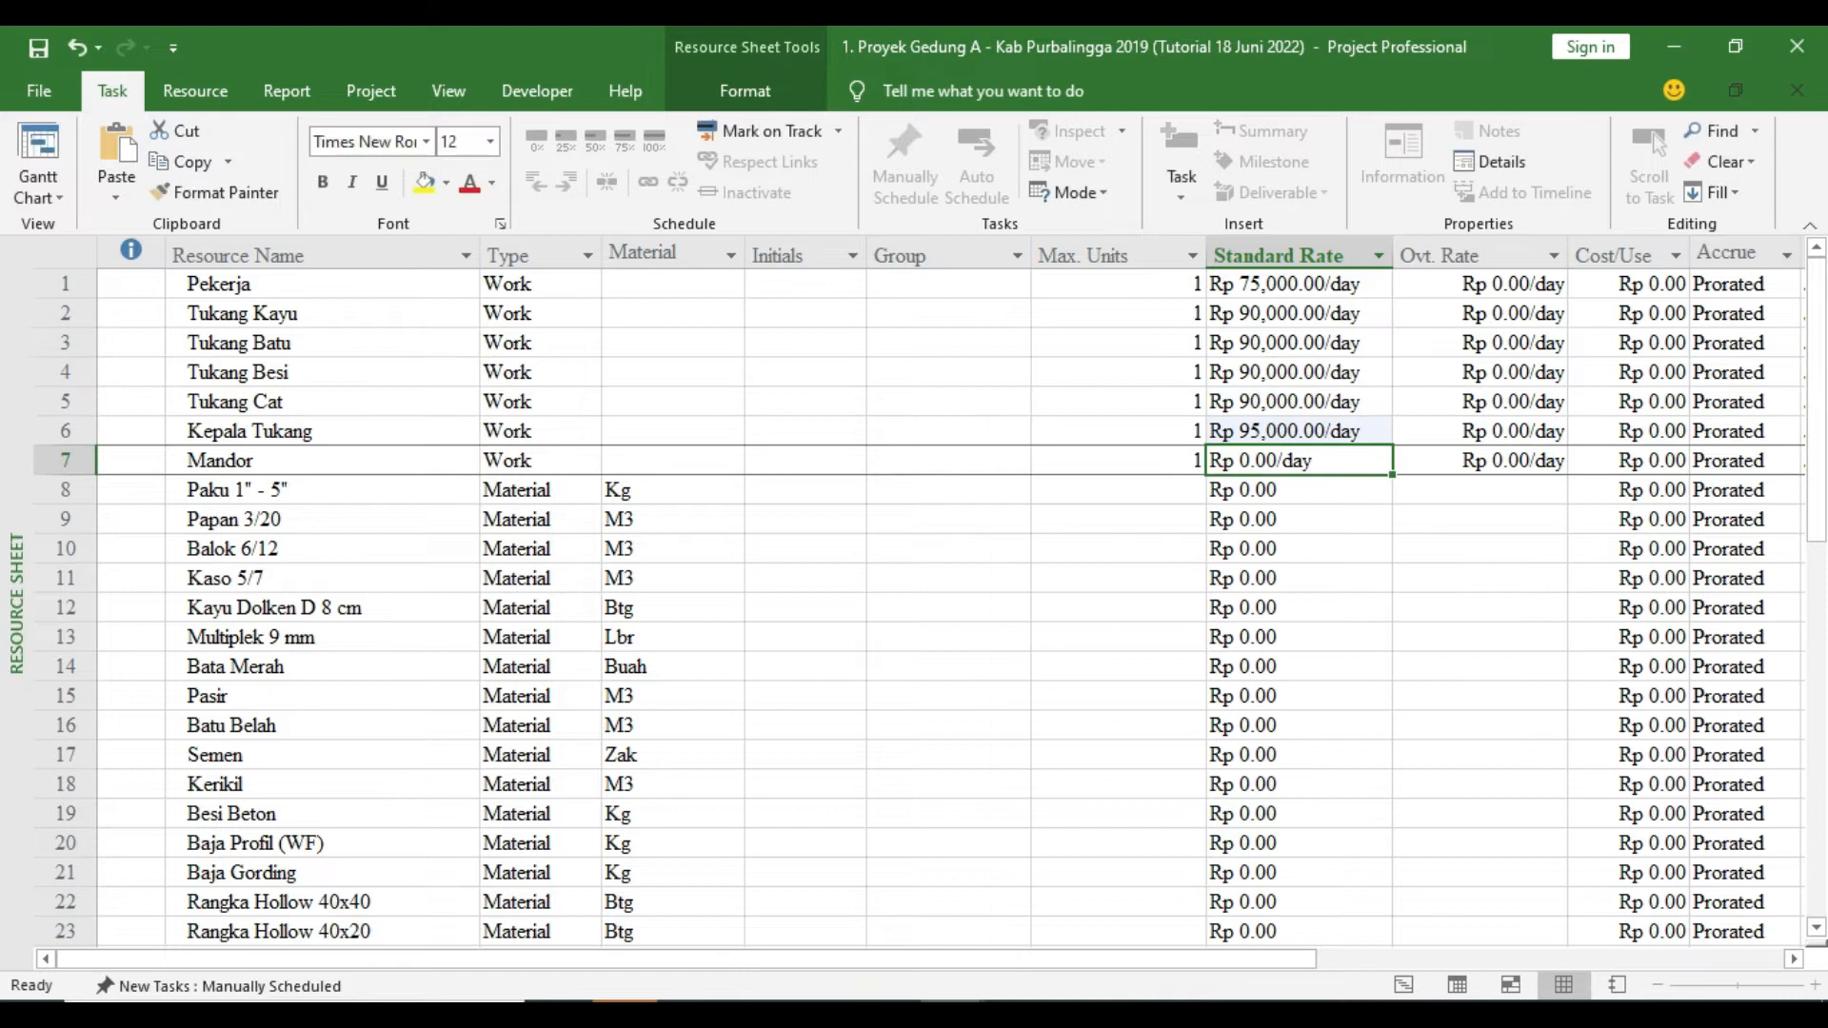
Look up the wage of Mandor in the Excel wage list and set its standard rate in Project to 110000/d
left_click(1021, 1012)
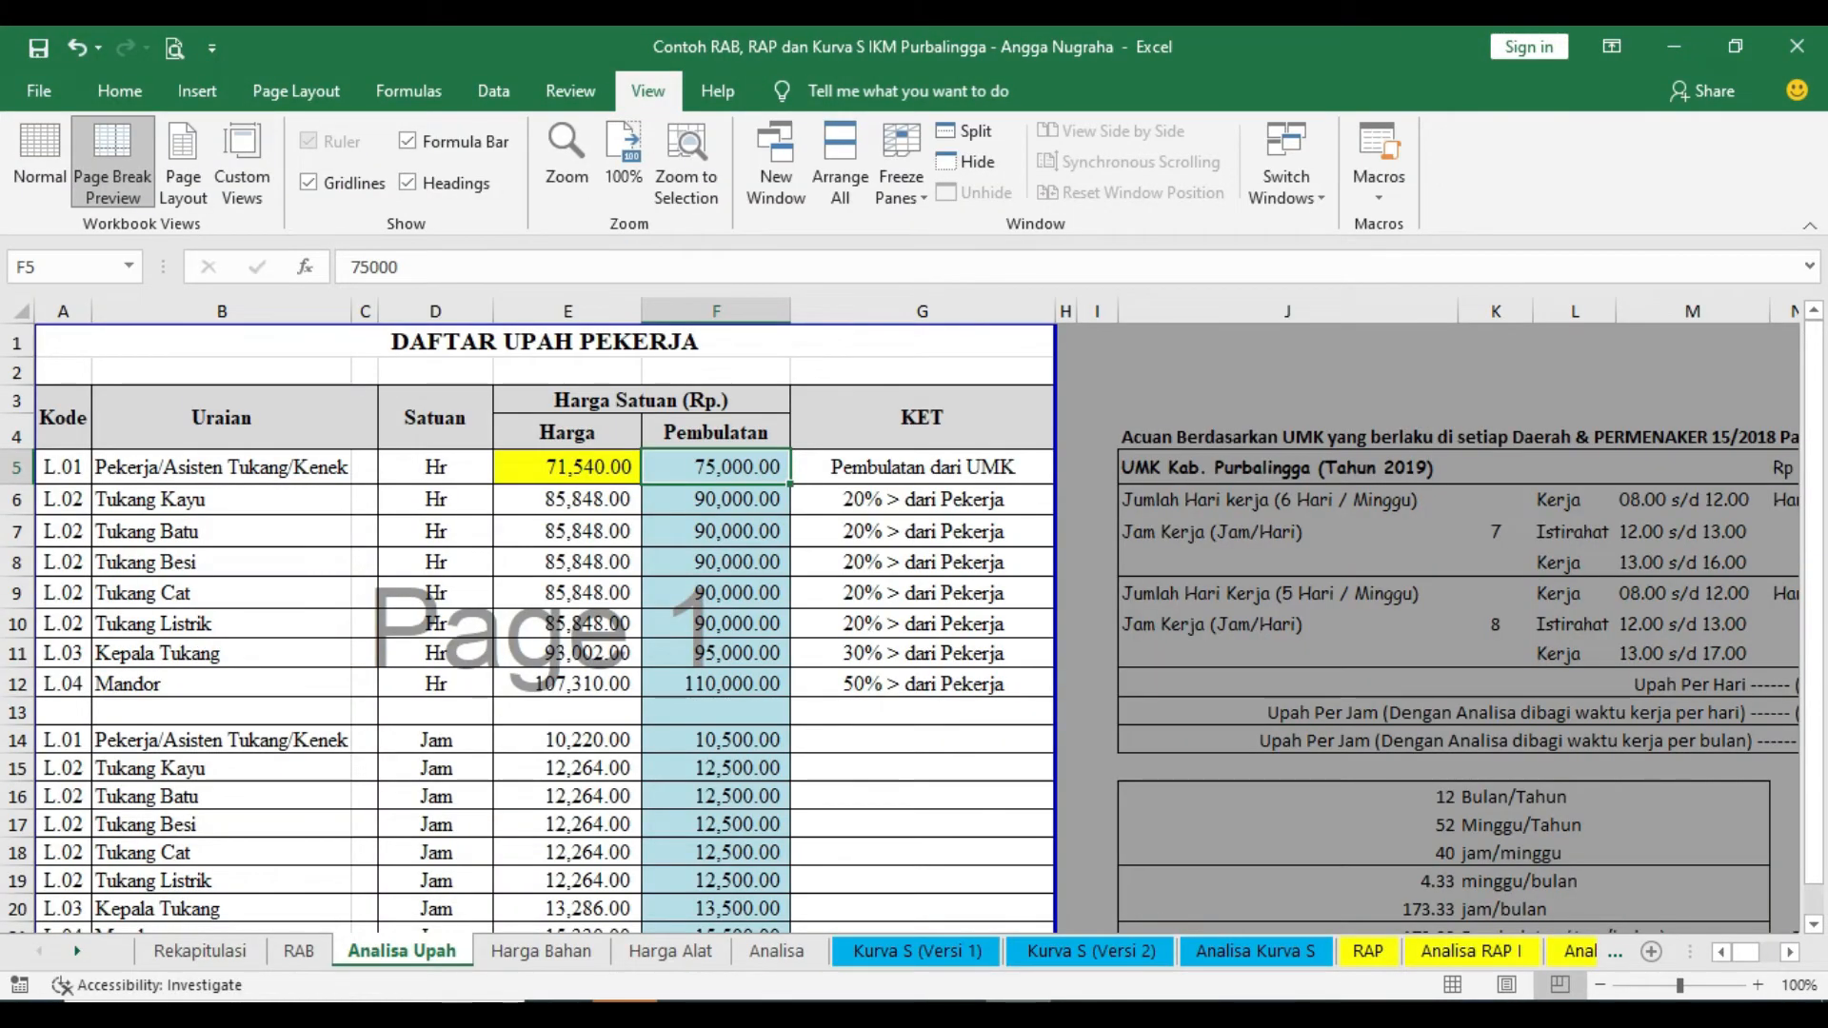
mouse_move(952, 1015)
left_click(900, 968)
type("110,")
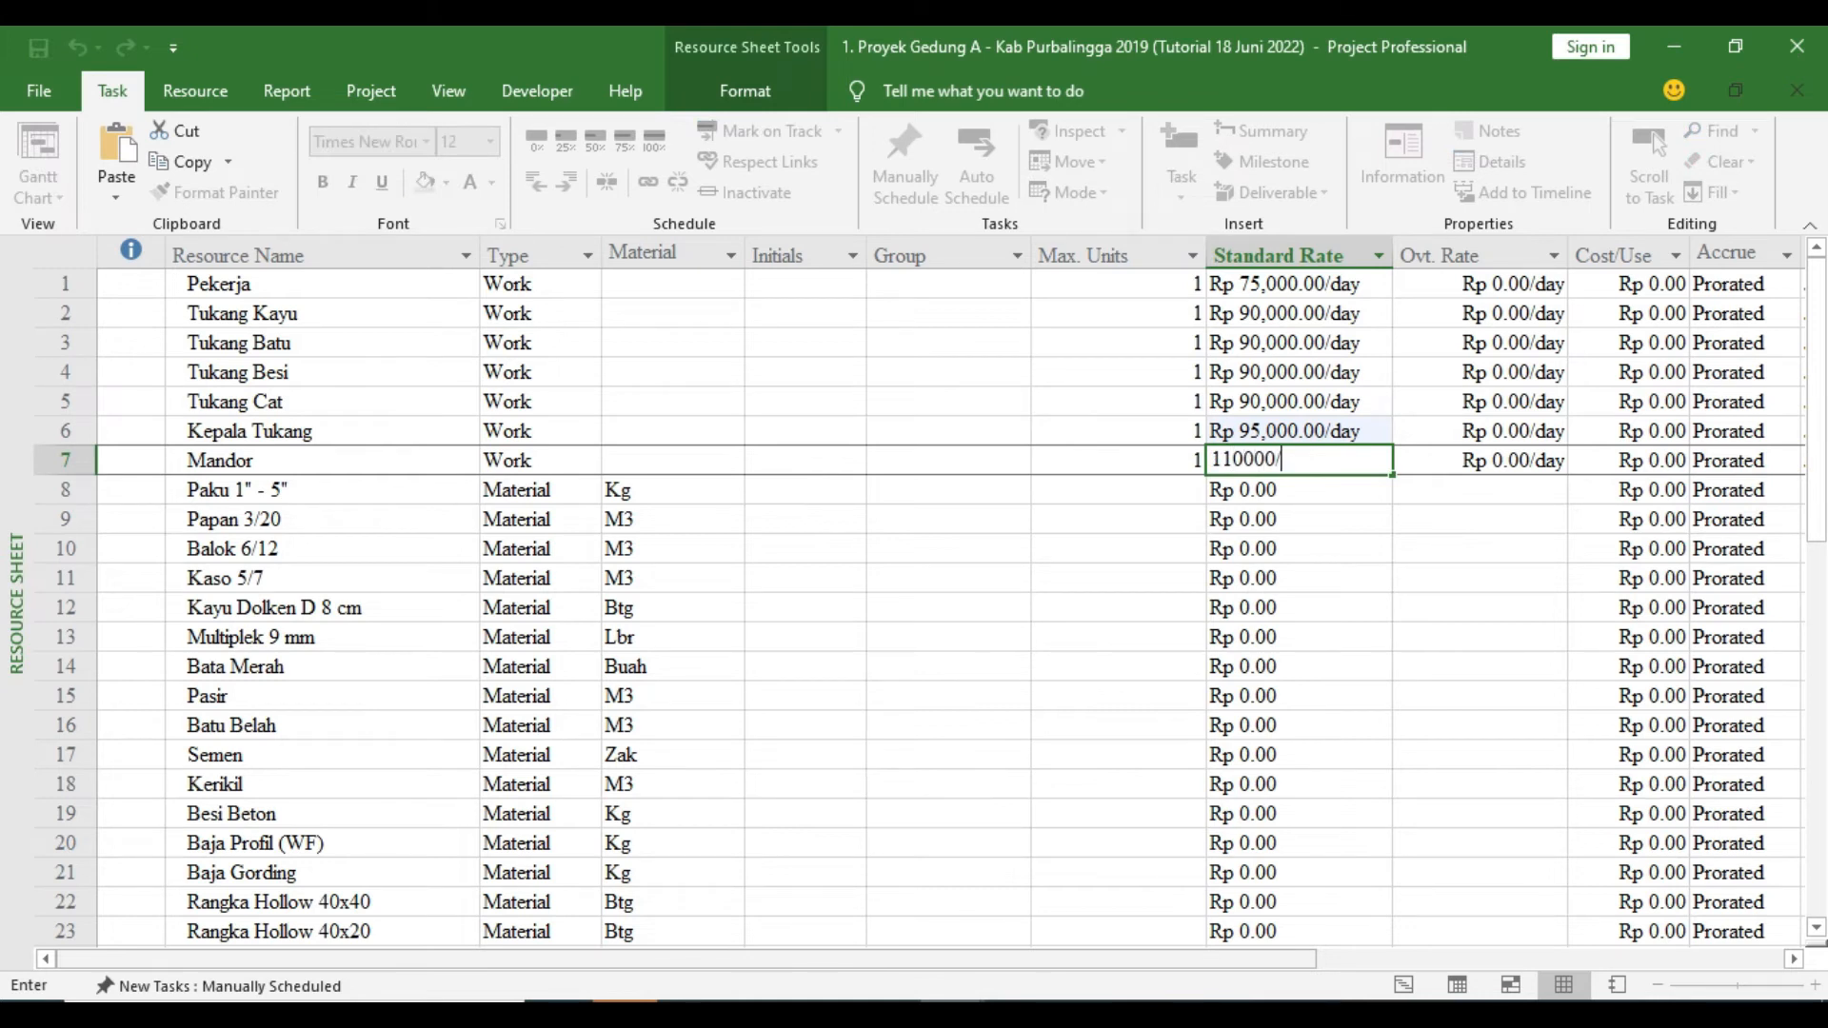
type("000.00/d")
key("Return")
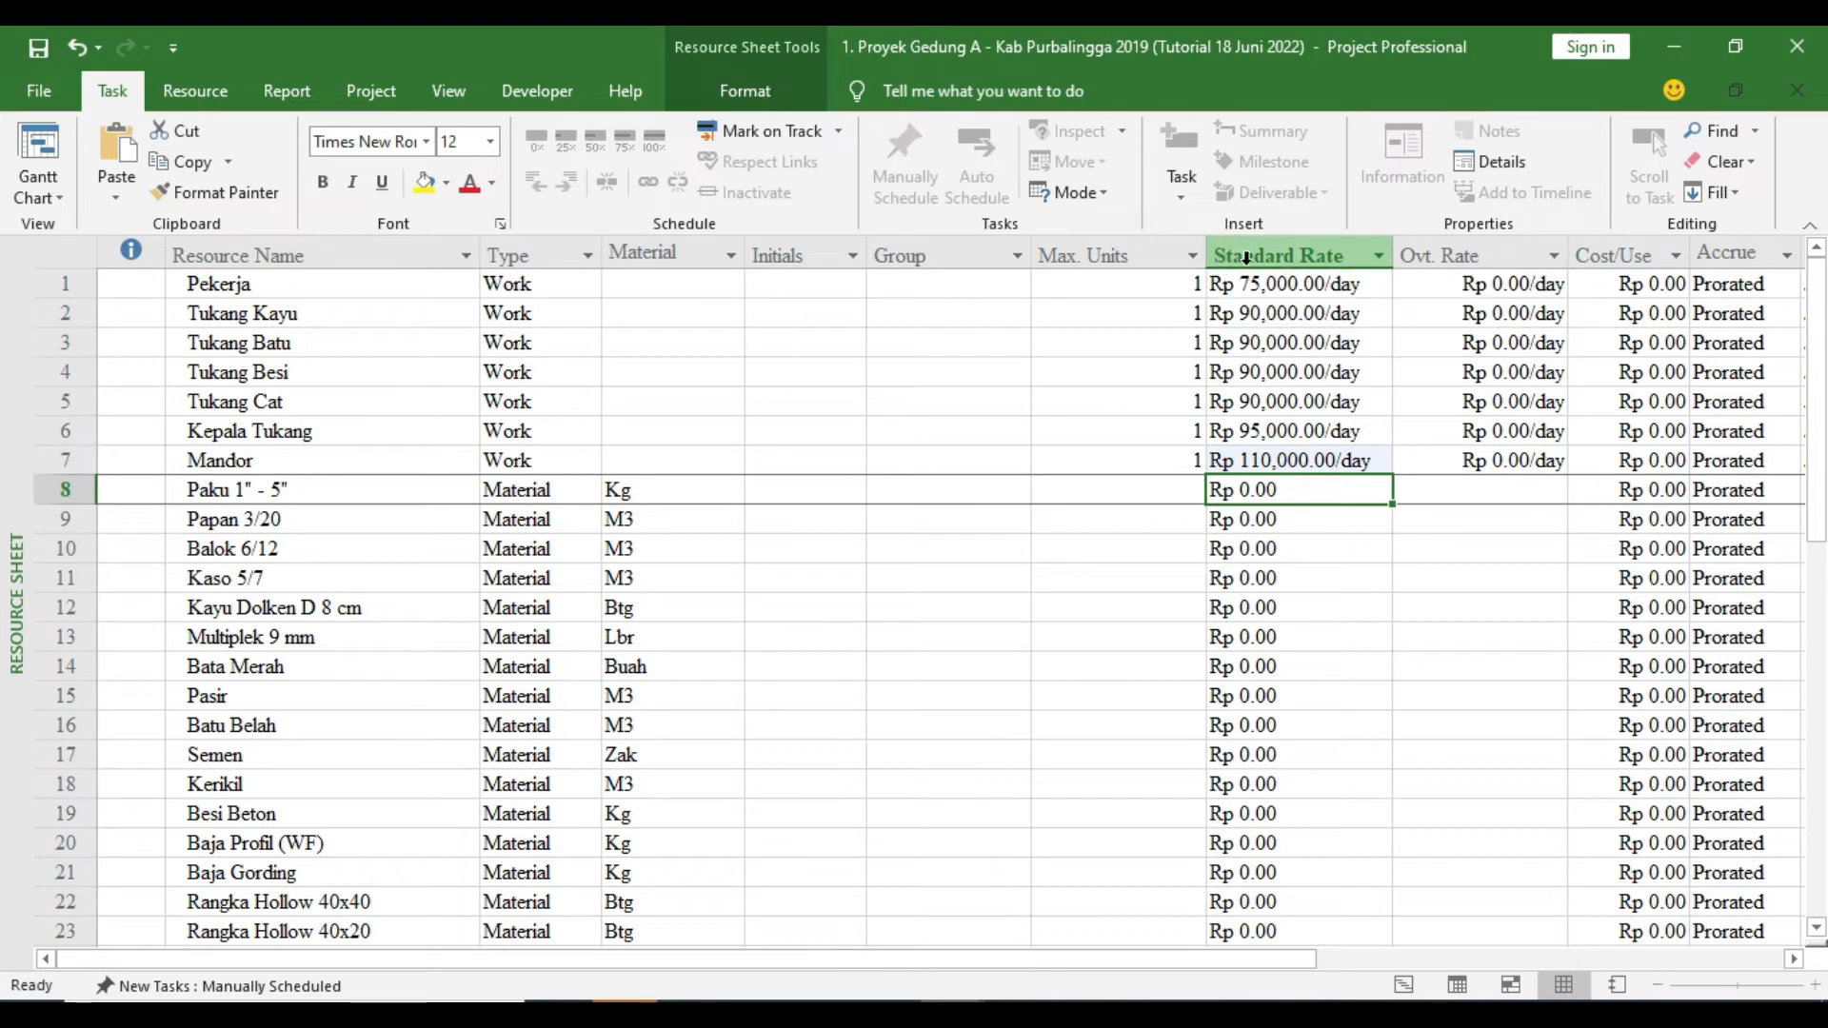
In the project's display options, switch the currency to EUR
left_click(55, 96)
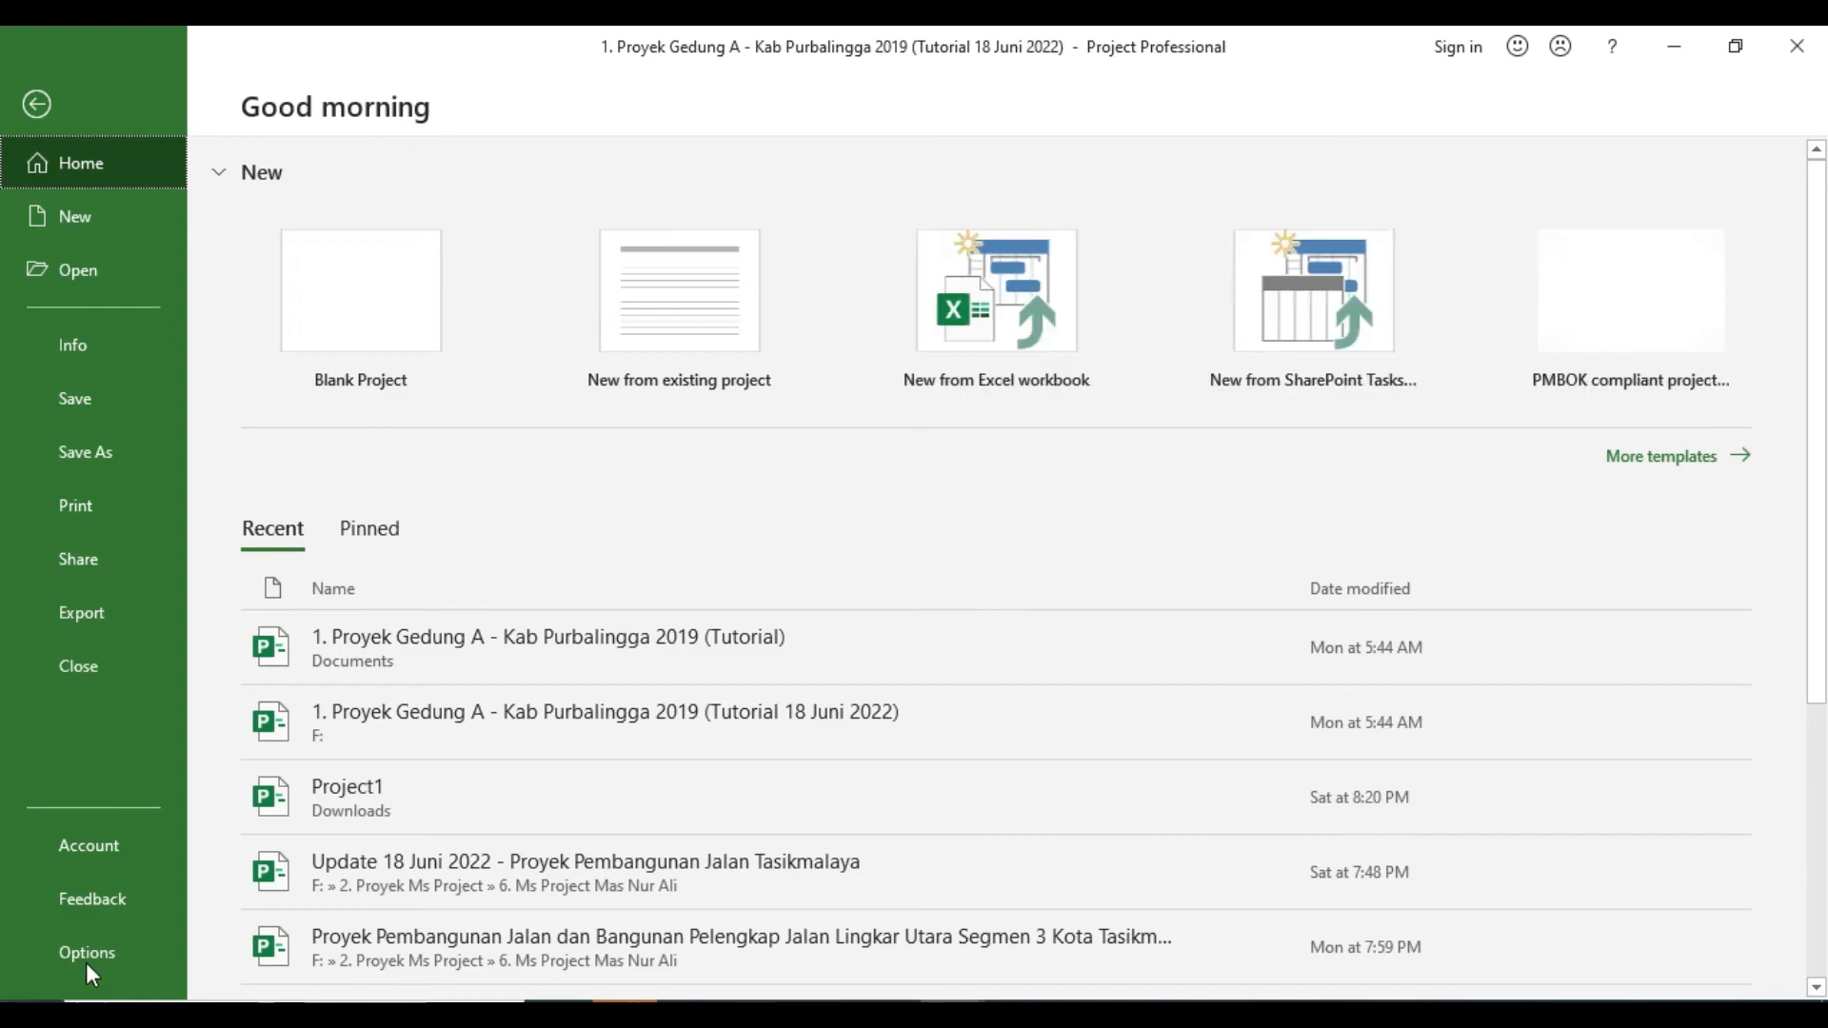
left_click(90, 954)
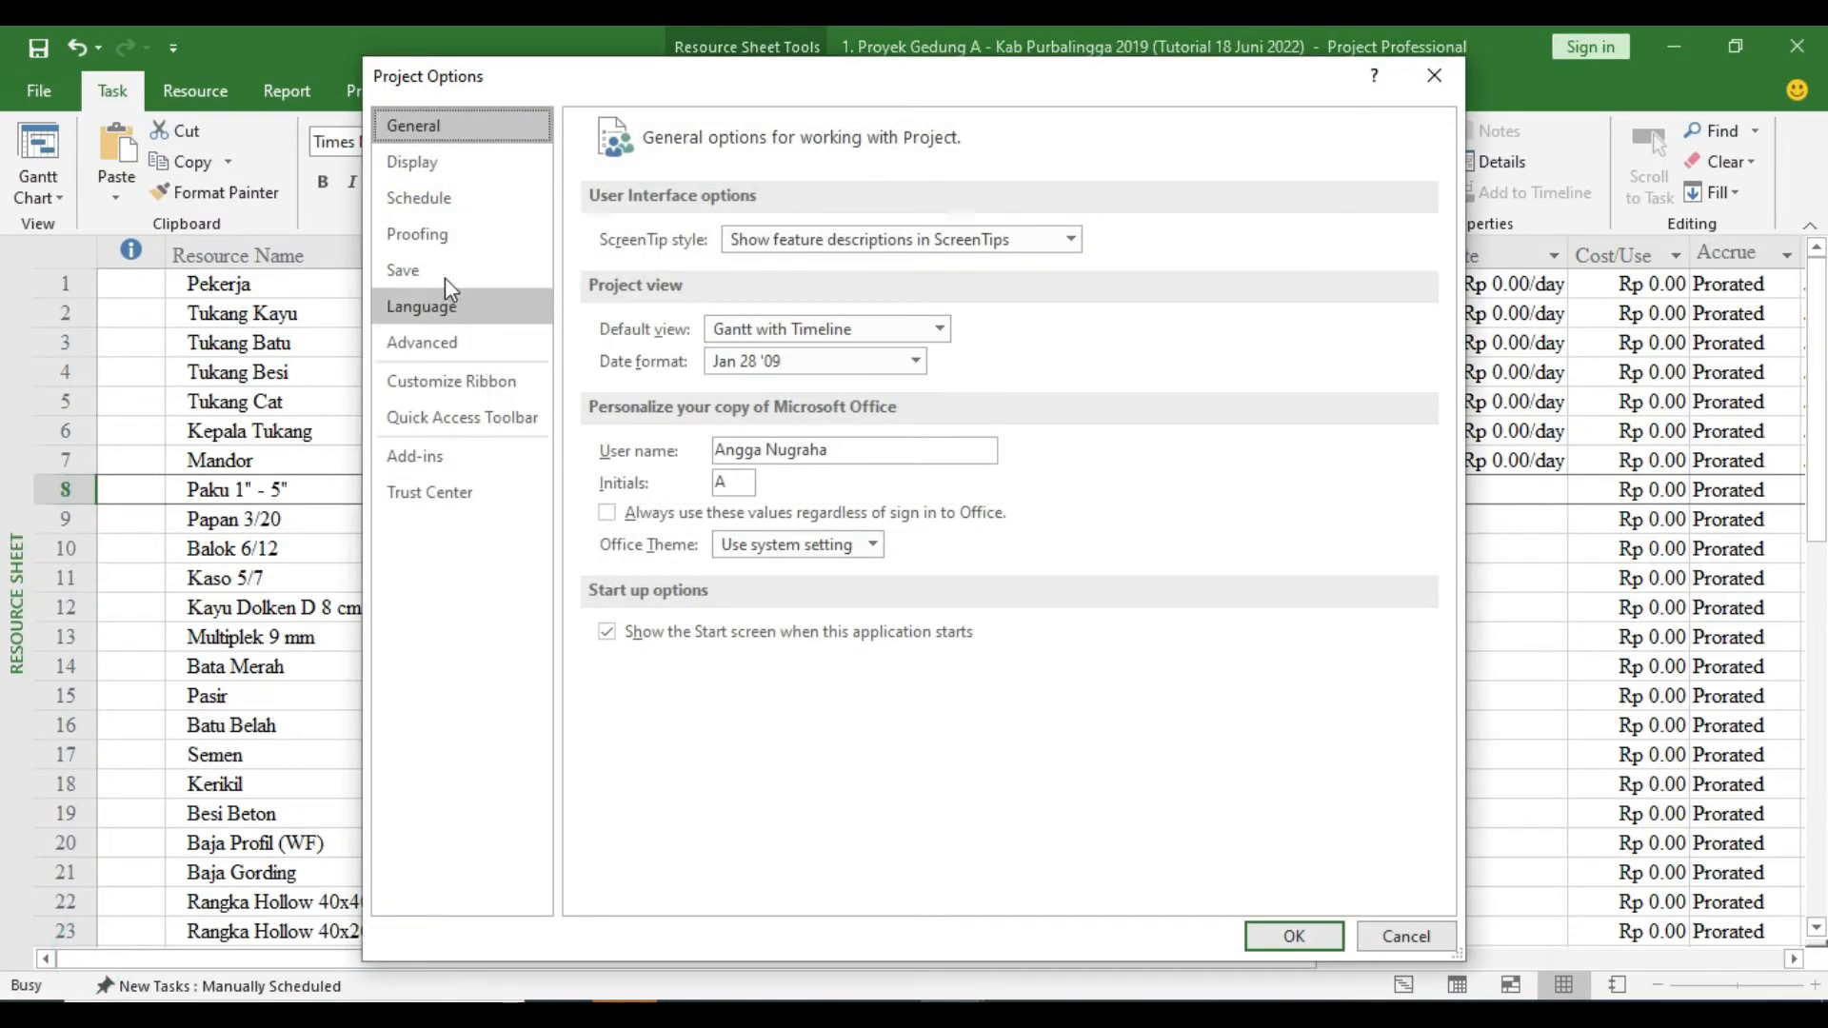
left_click(464, 167)
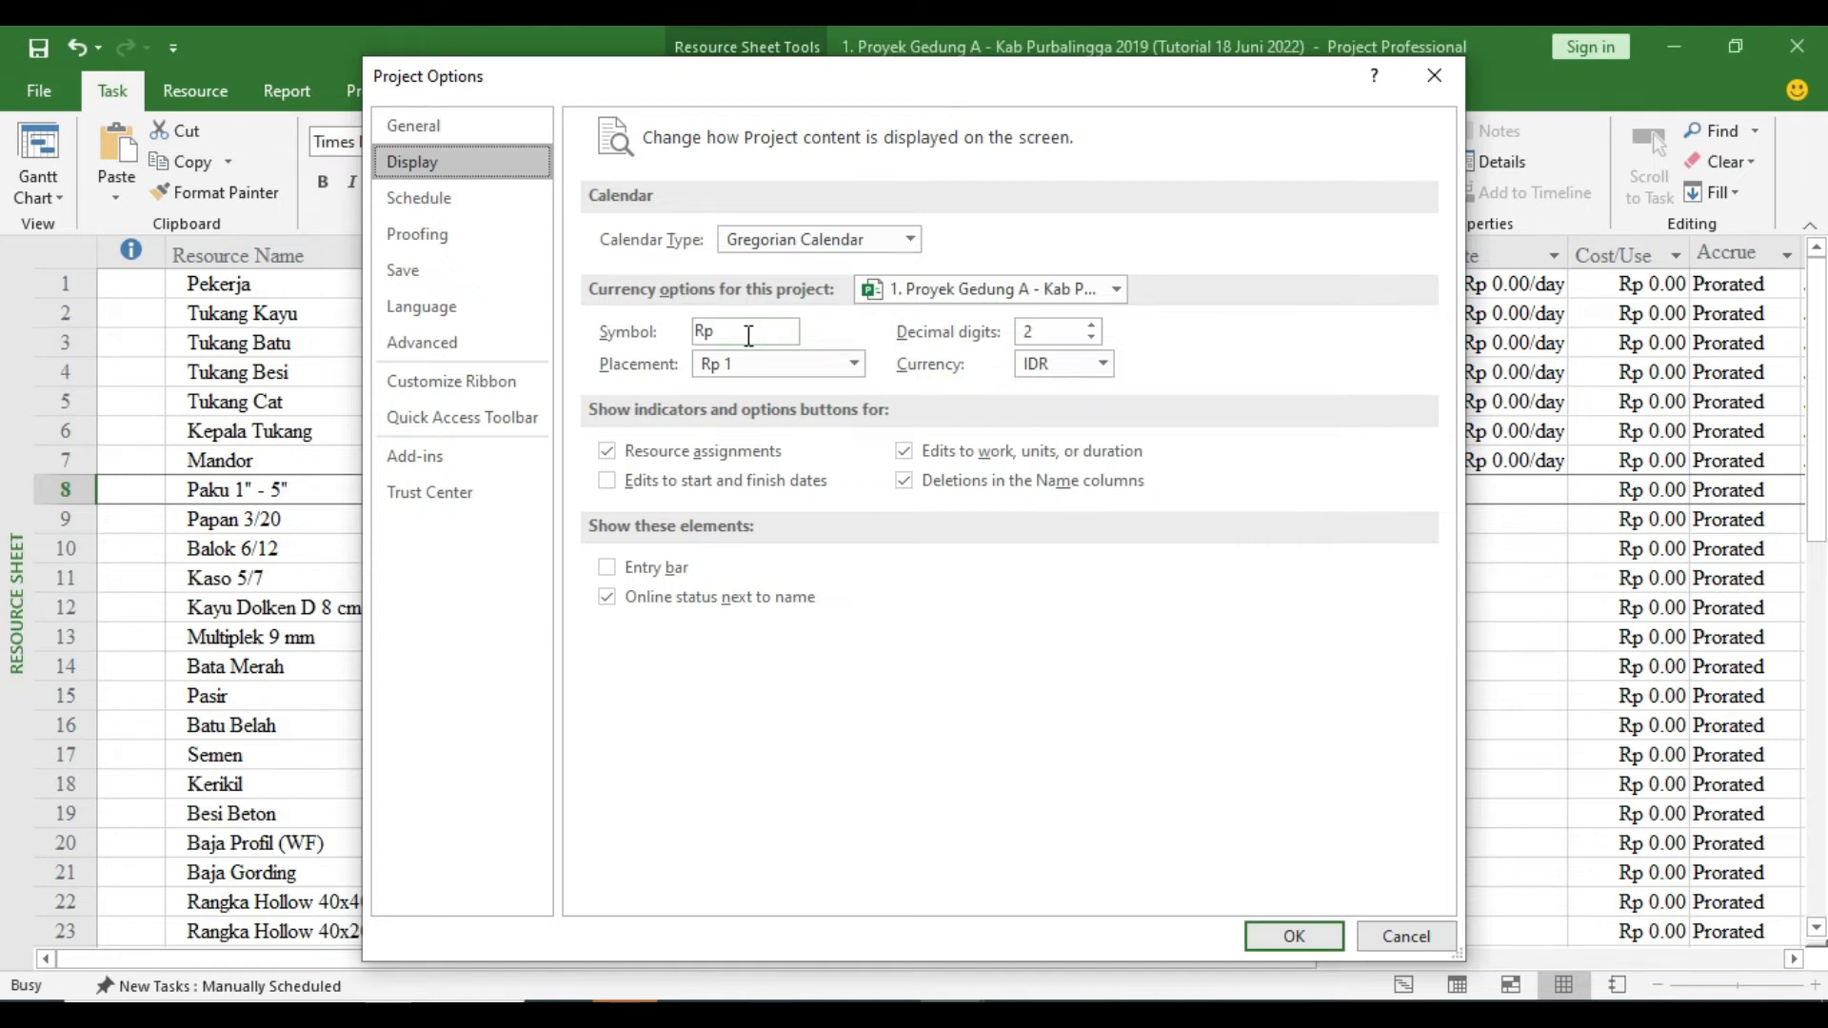
left_click_drag(978, 91, 637, 158)
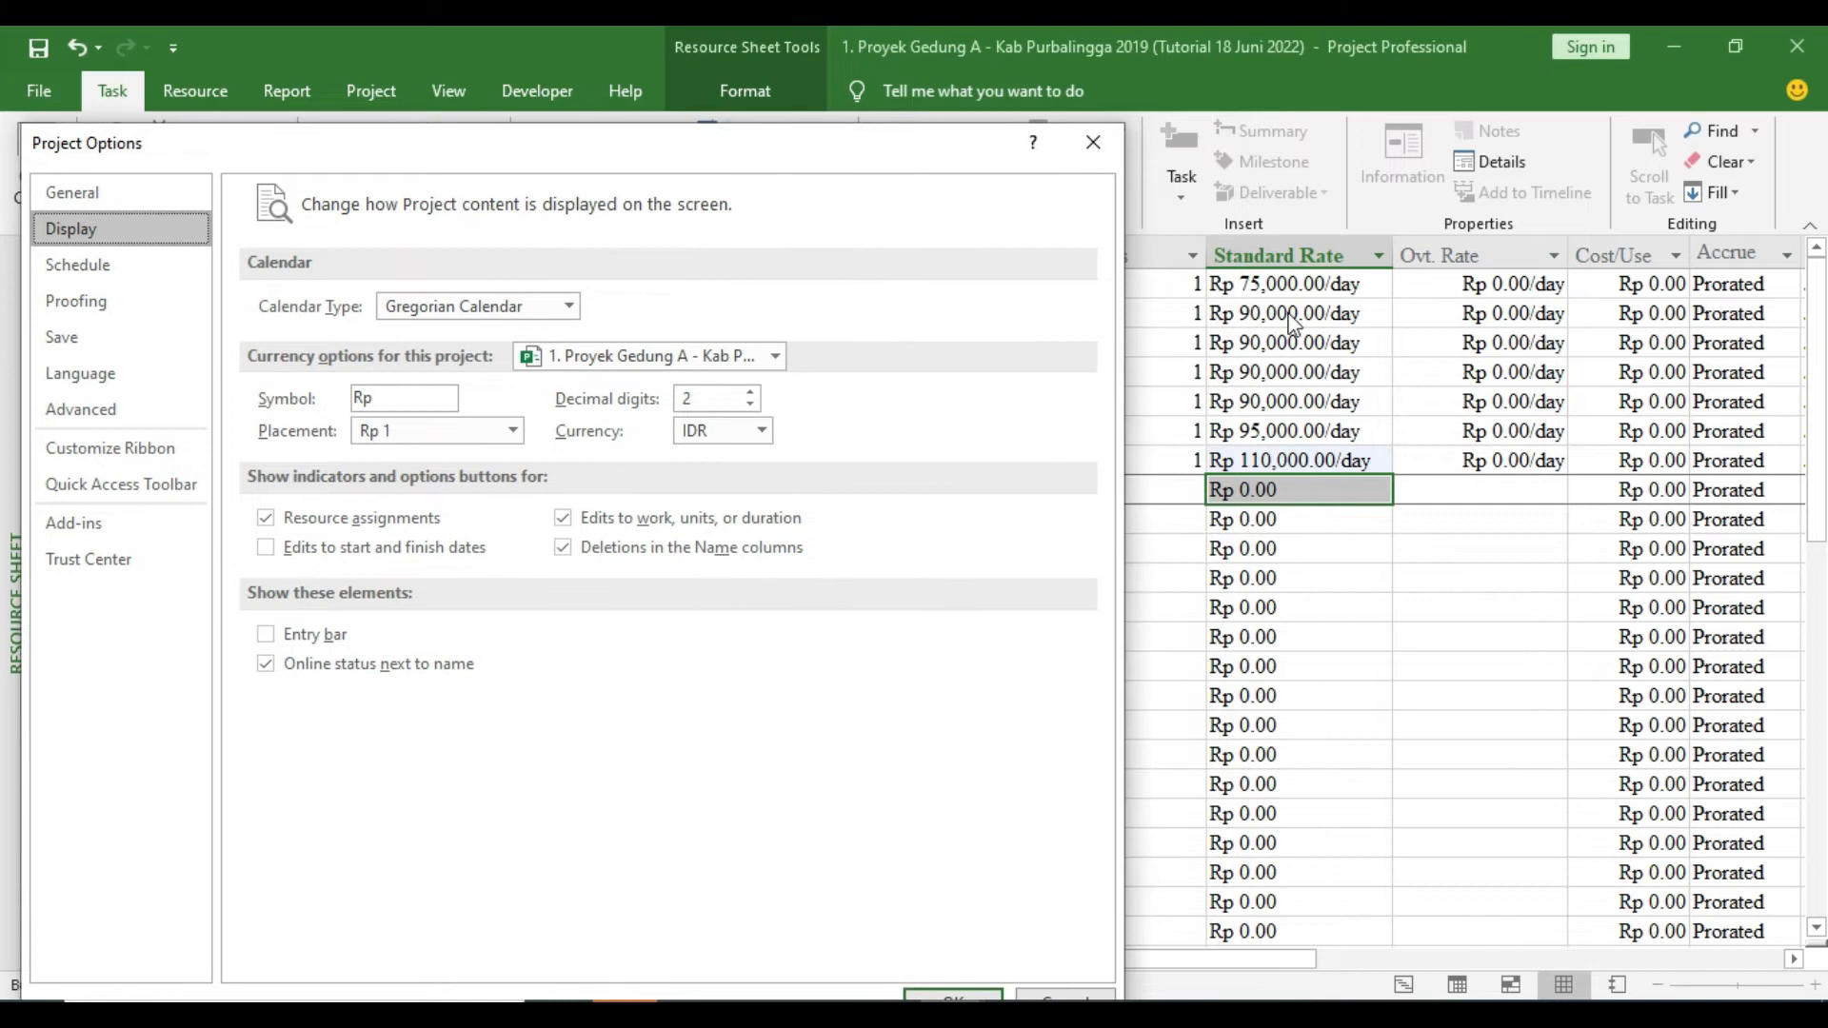
left_click(758, 430)
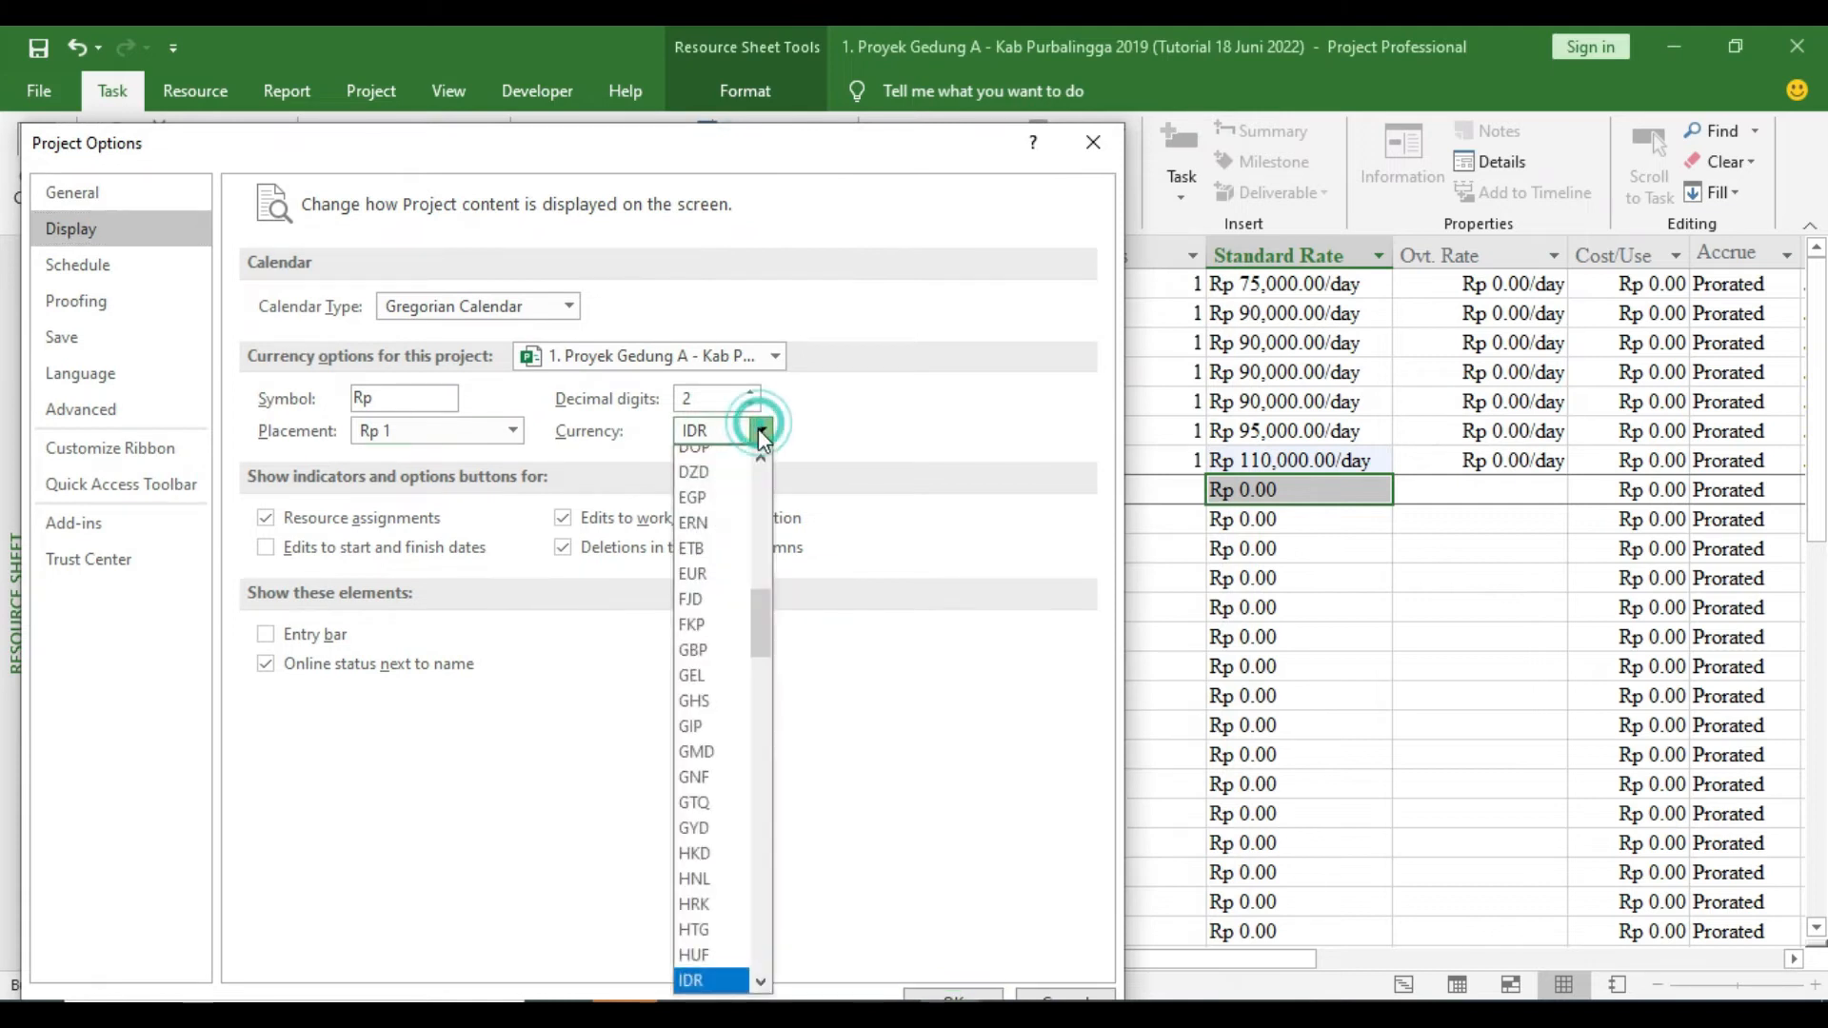
left_click(710, 583)
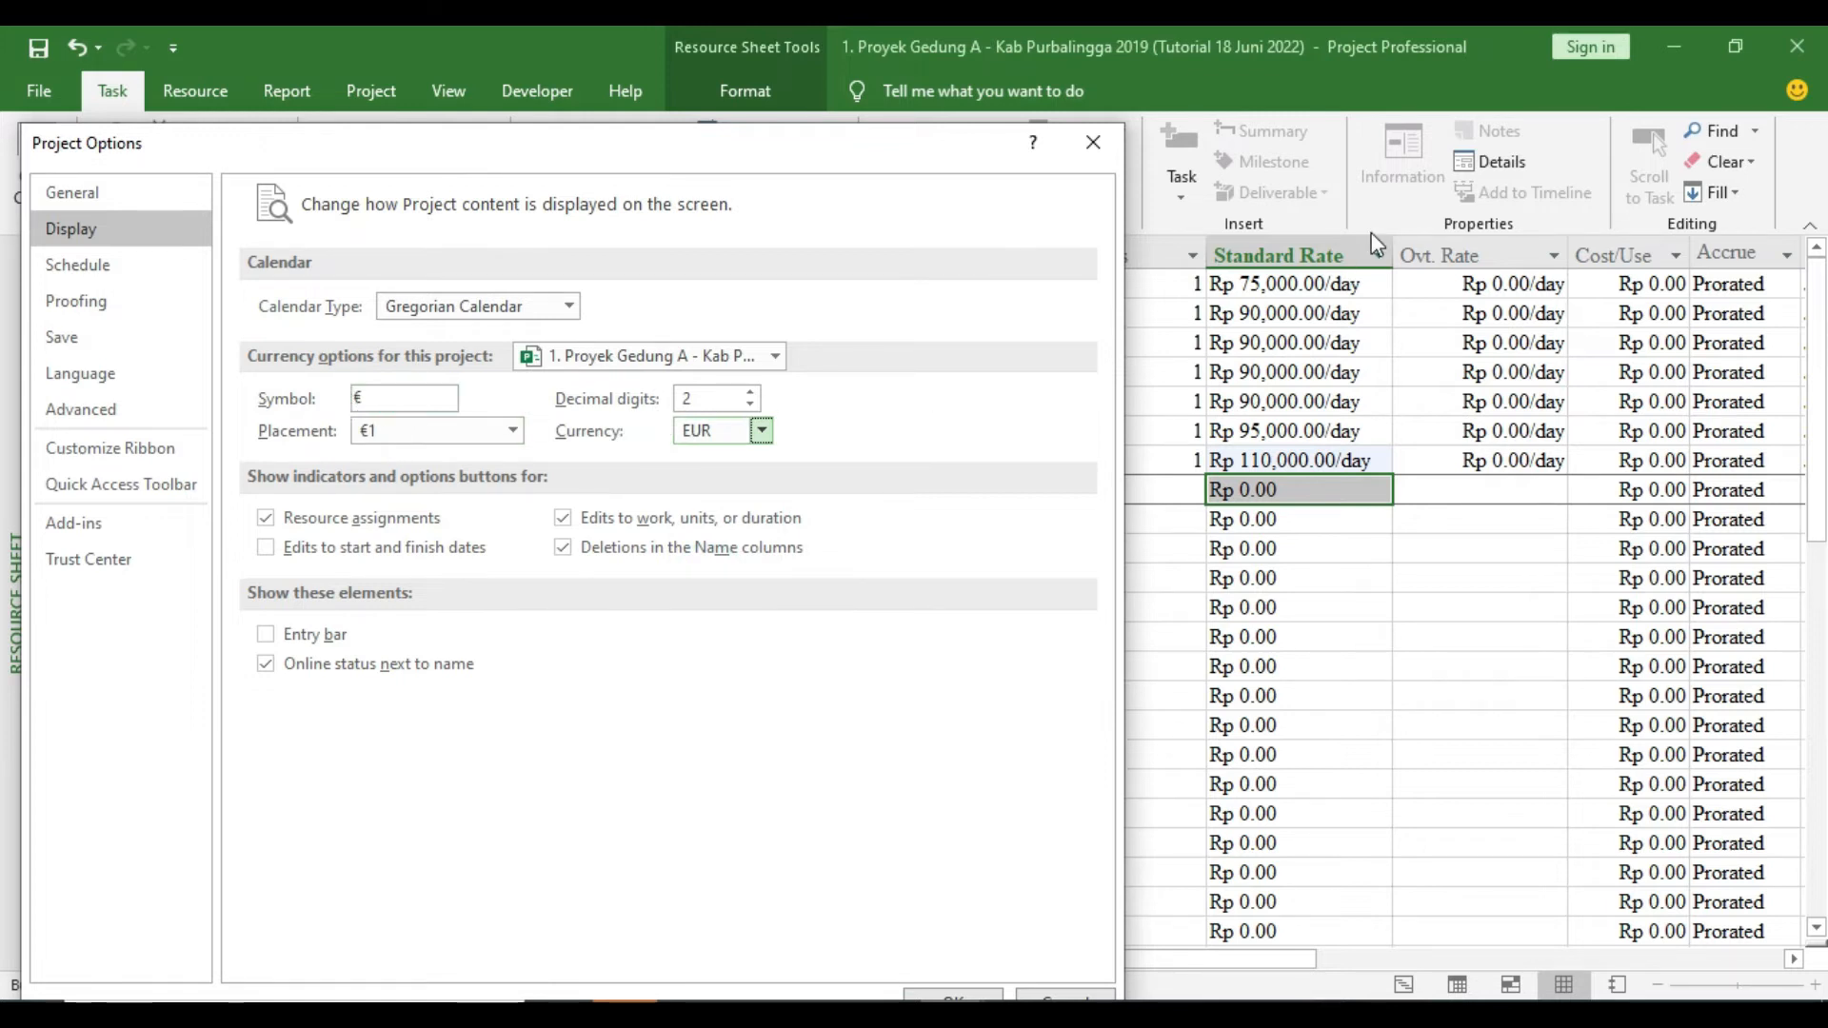
Set the currency's decimal digits to 0 and the symbol placement to "€ 1", and apply the options
left_click(750, 393)
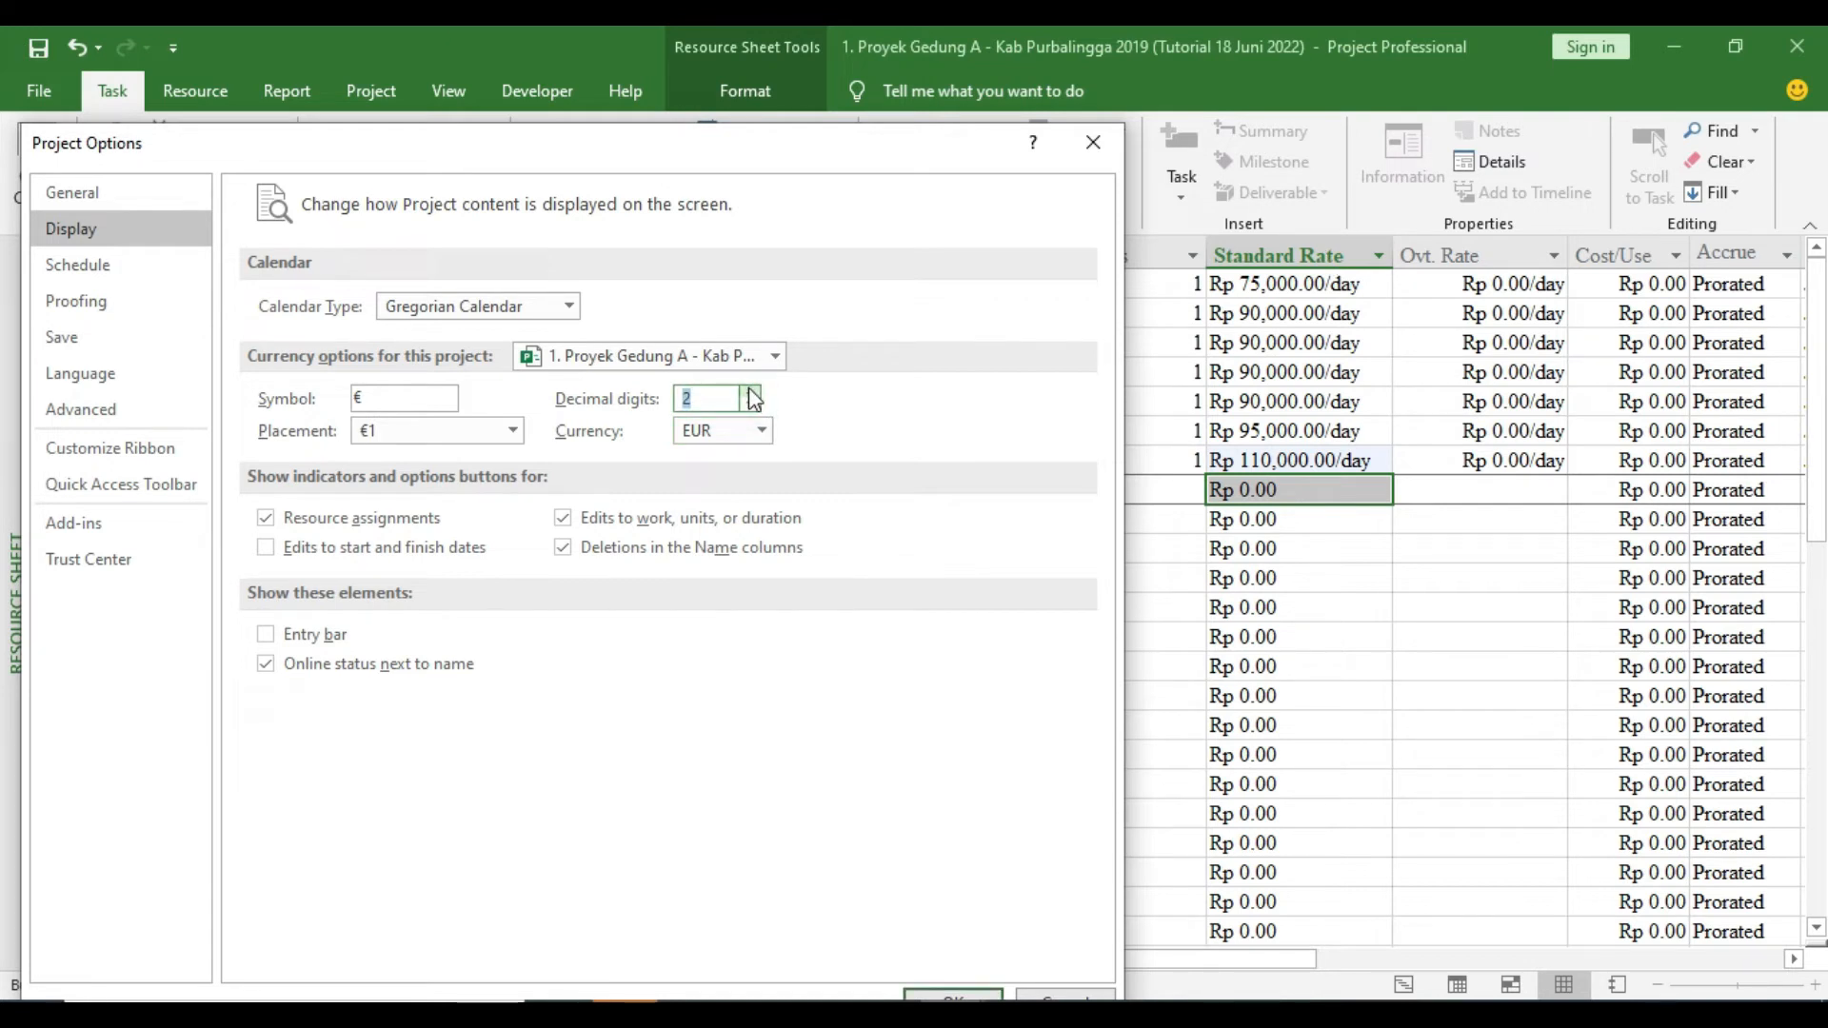
left_click(750, 401)
left_click(750, 401)
left_click(750, 389)
left_click(751, 390)
left_click(751, 404)
left_click(751, 403)
left_click(512, 431)
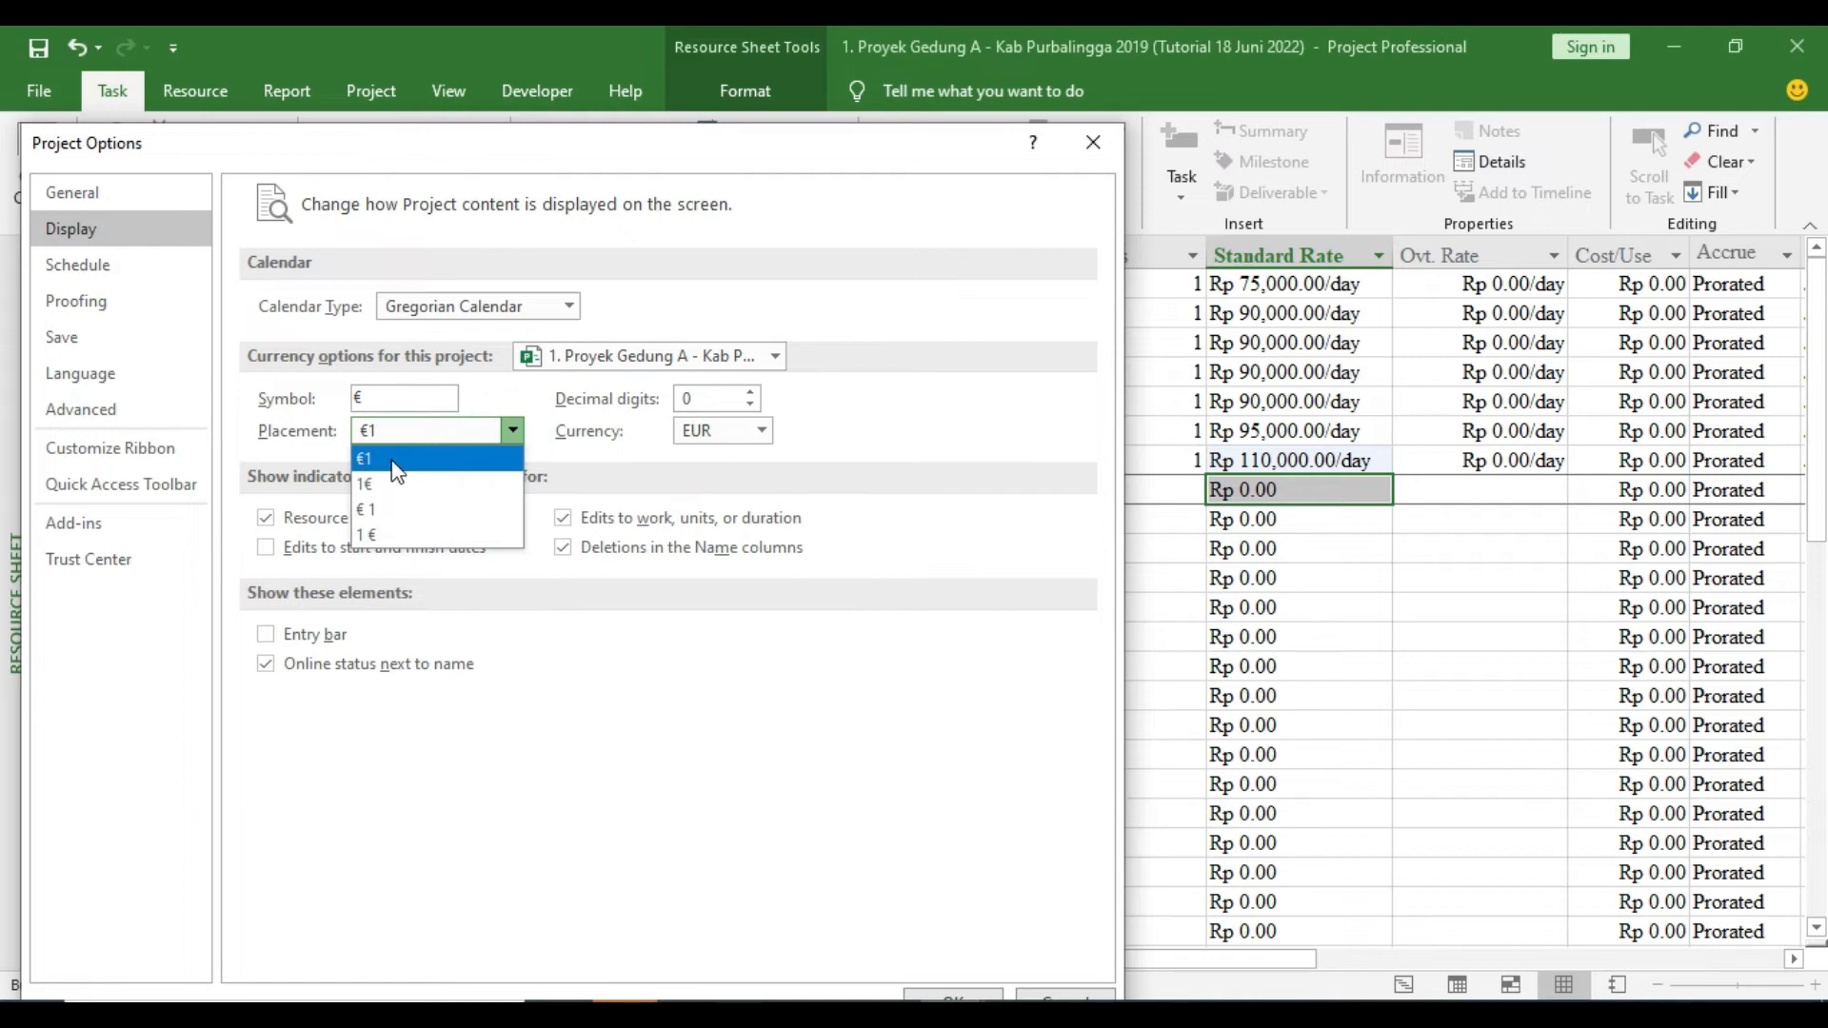
left_click(376, 510)
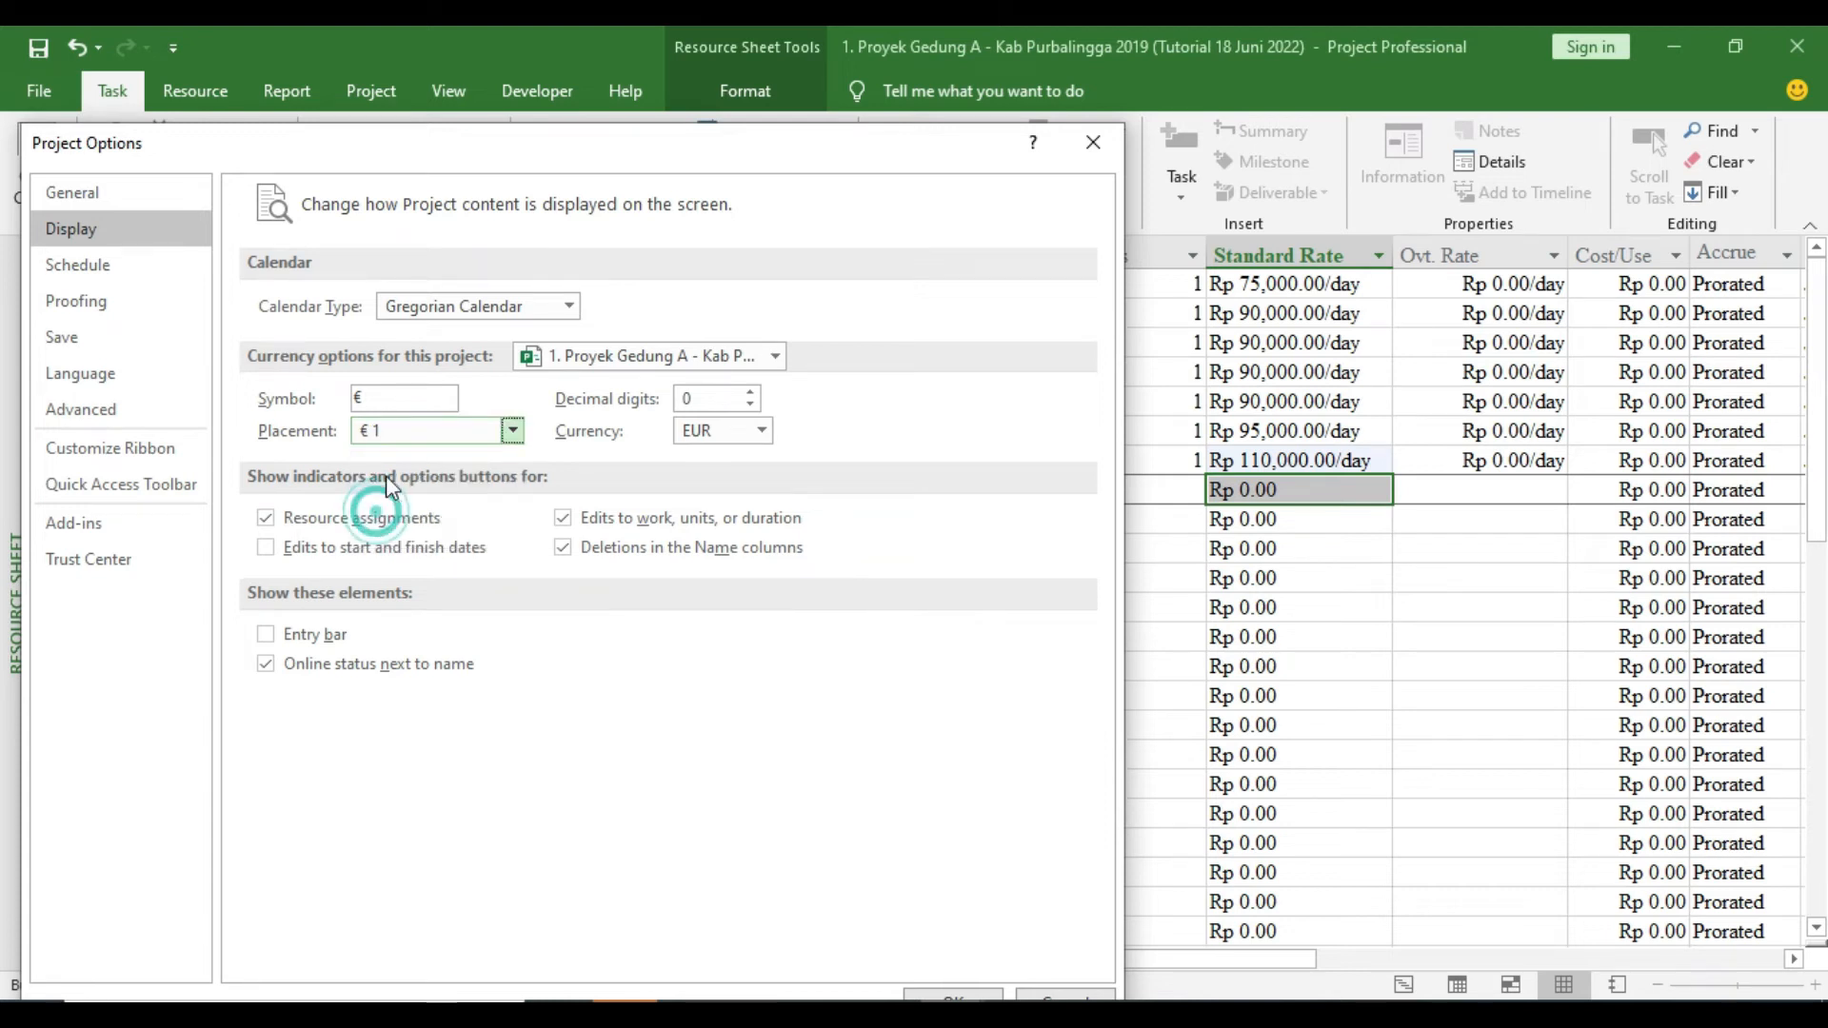
left_click(971, 995)
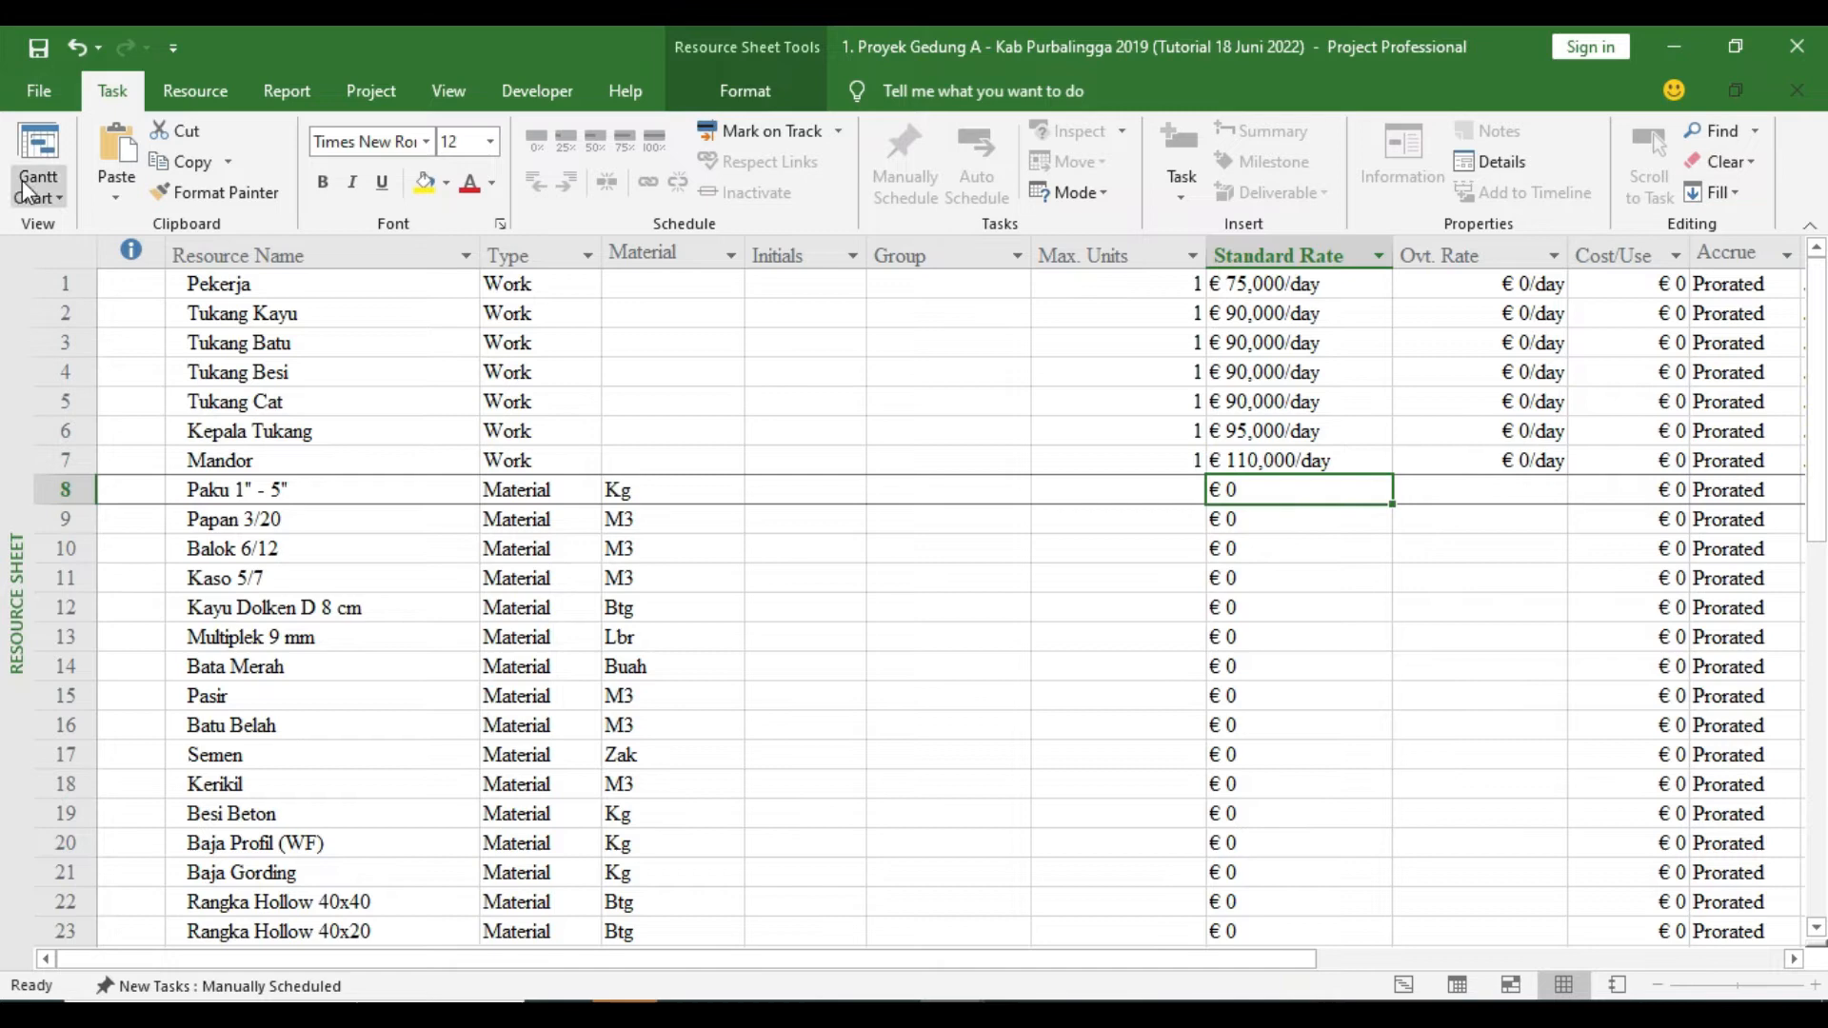
Reopen the project's display options and switch the currency back to IDR
left_click(31, 98)
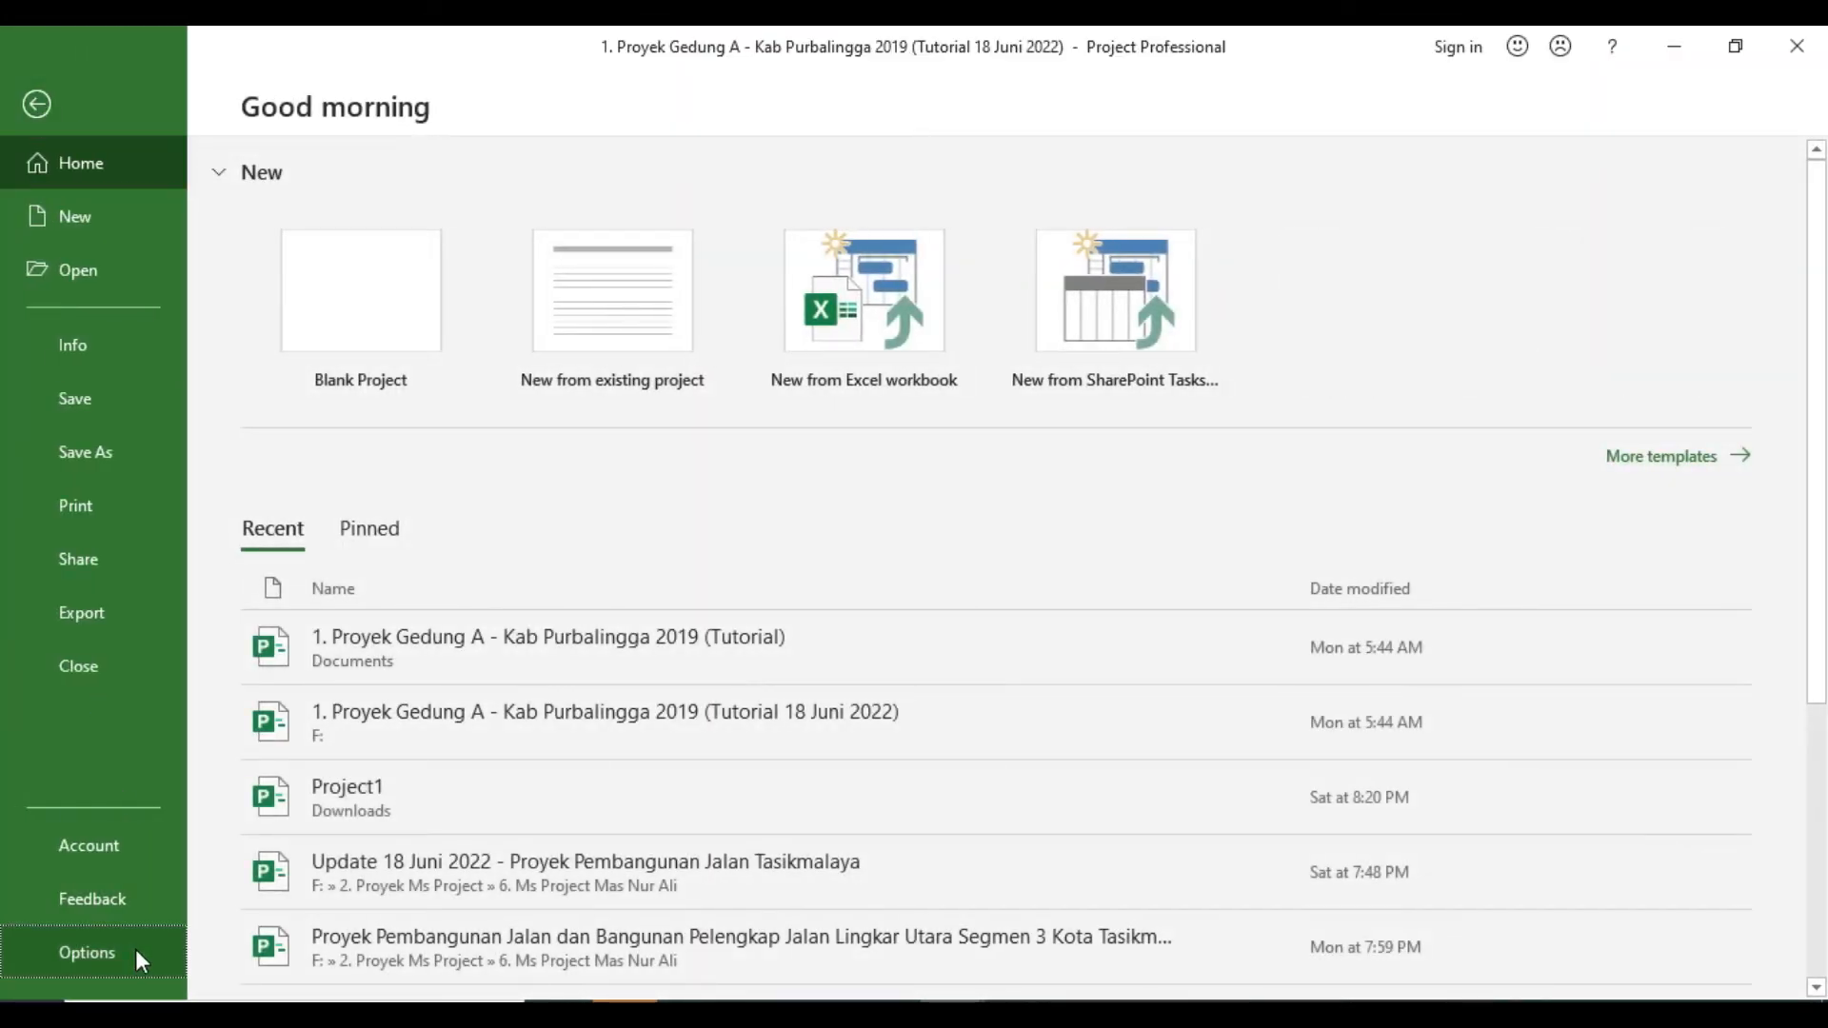
left_click(136, 950)
left_click(466, 169)
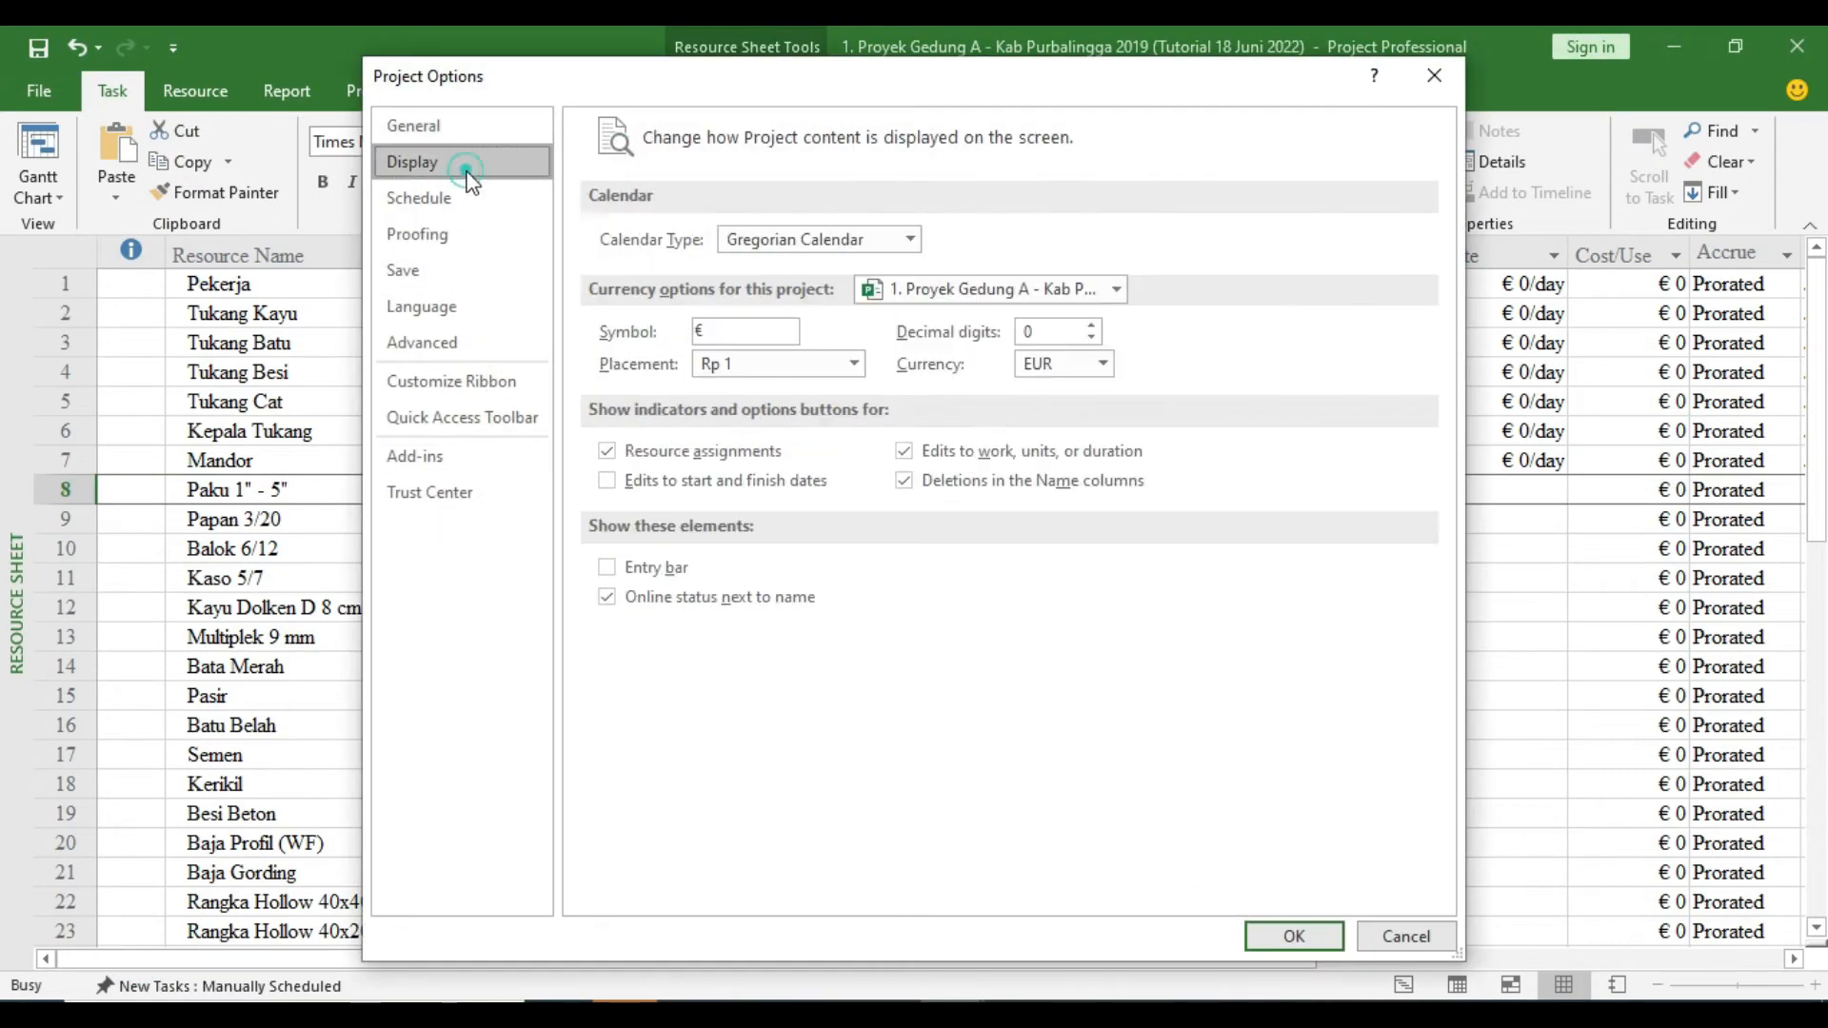
left_click(1102, 364)
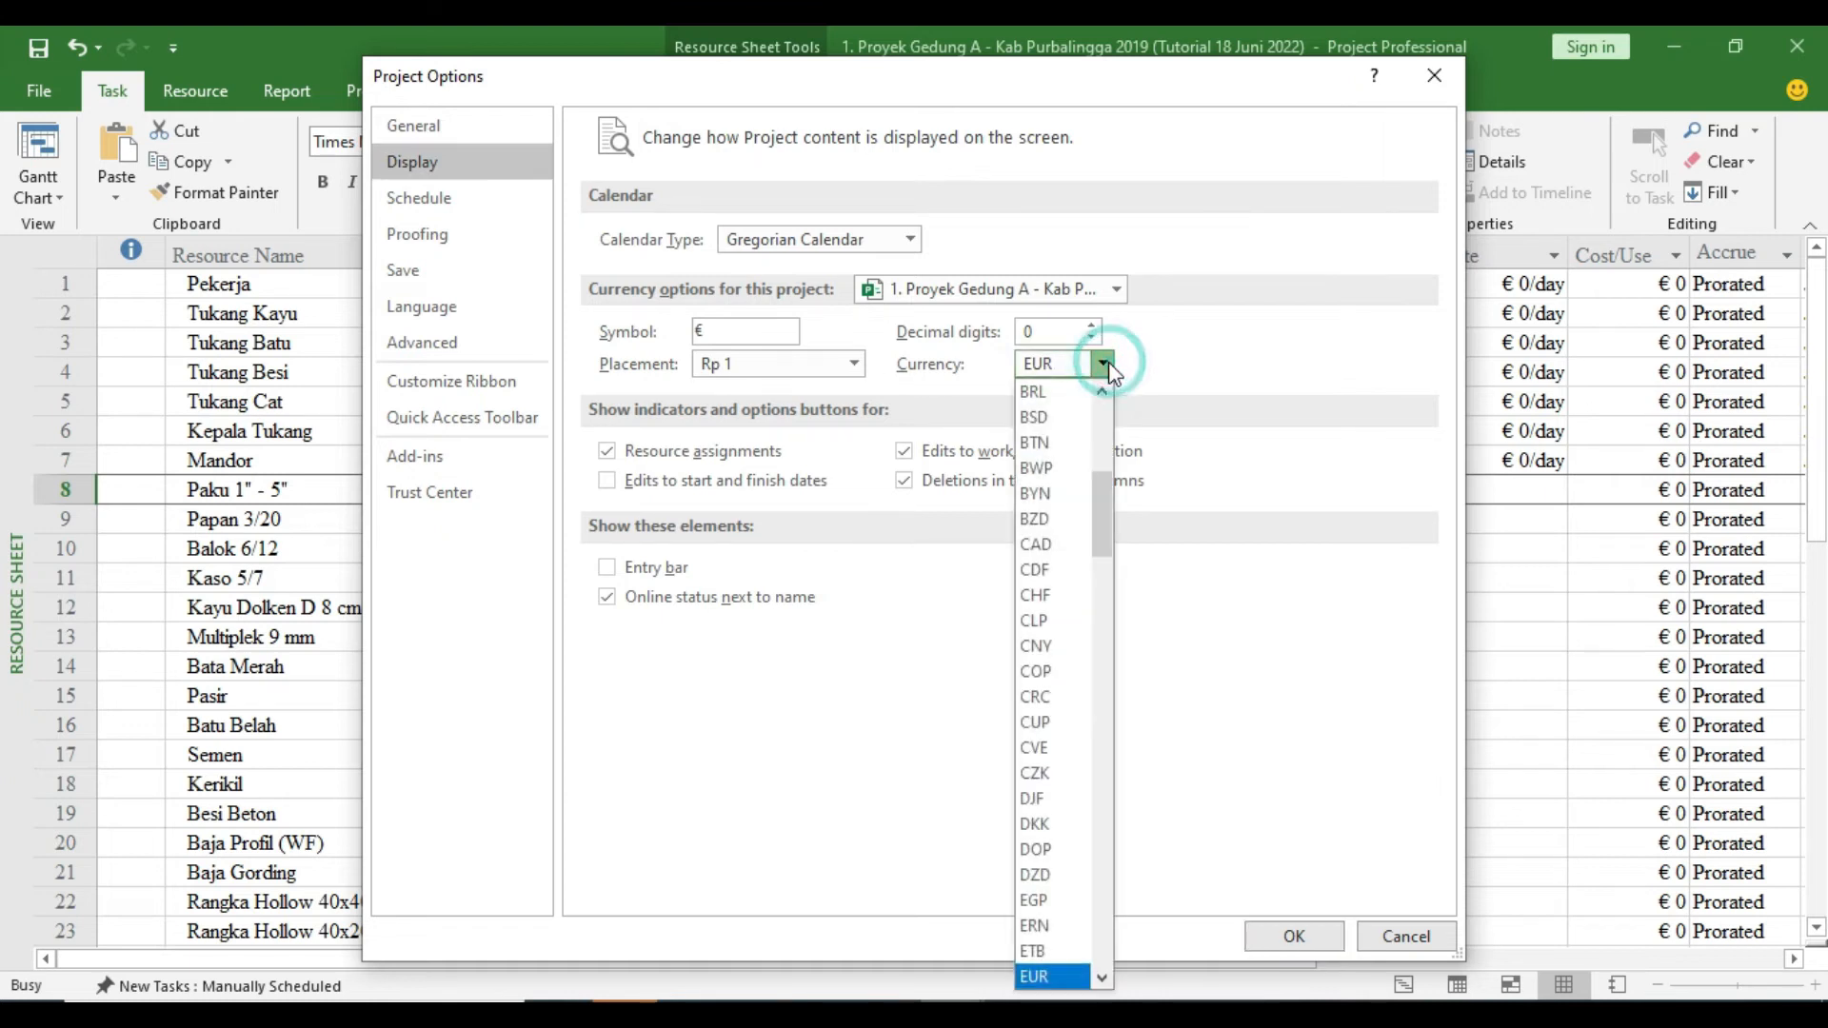
scroll(1085, 685, "down", 14)
scroll(1083, 743, "down", 1)
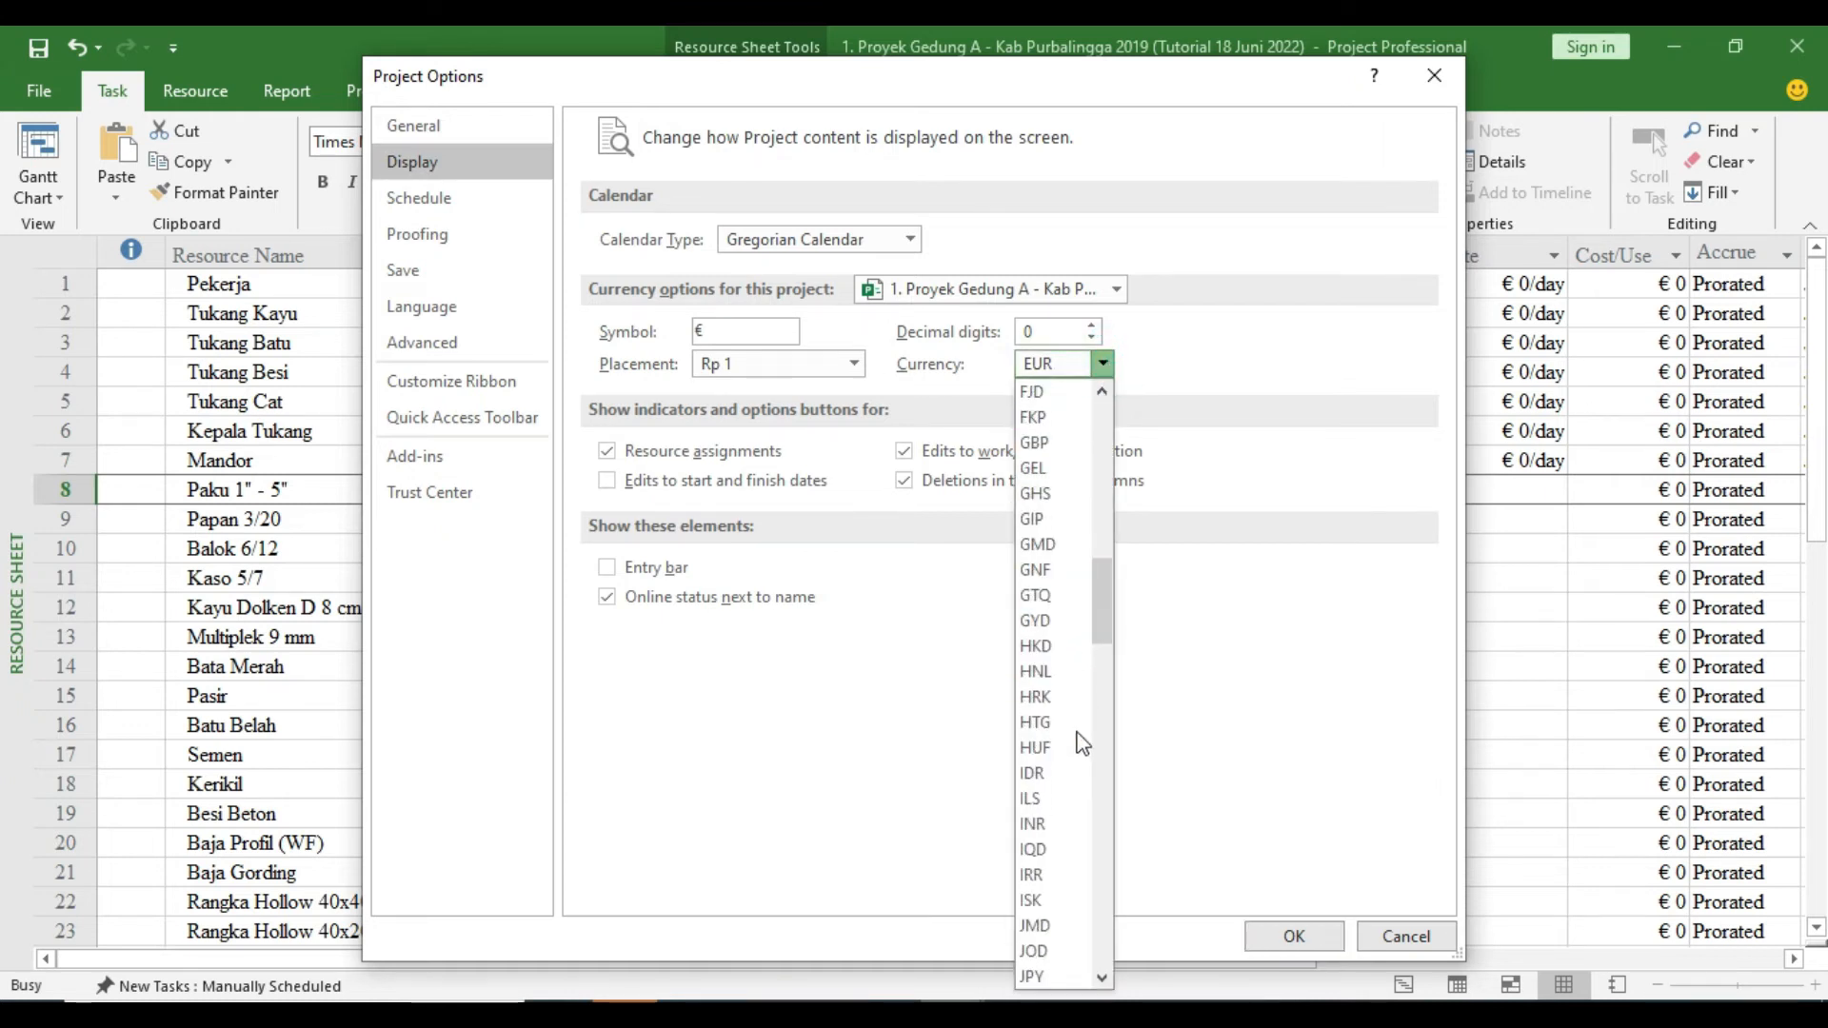
left_click(1032, 774)
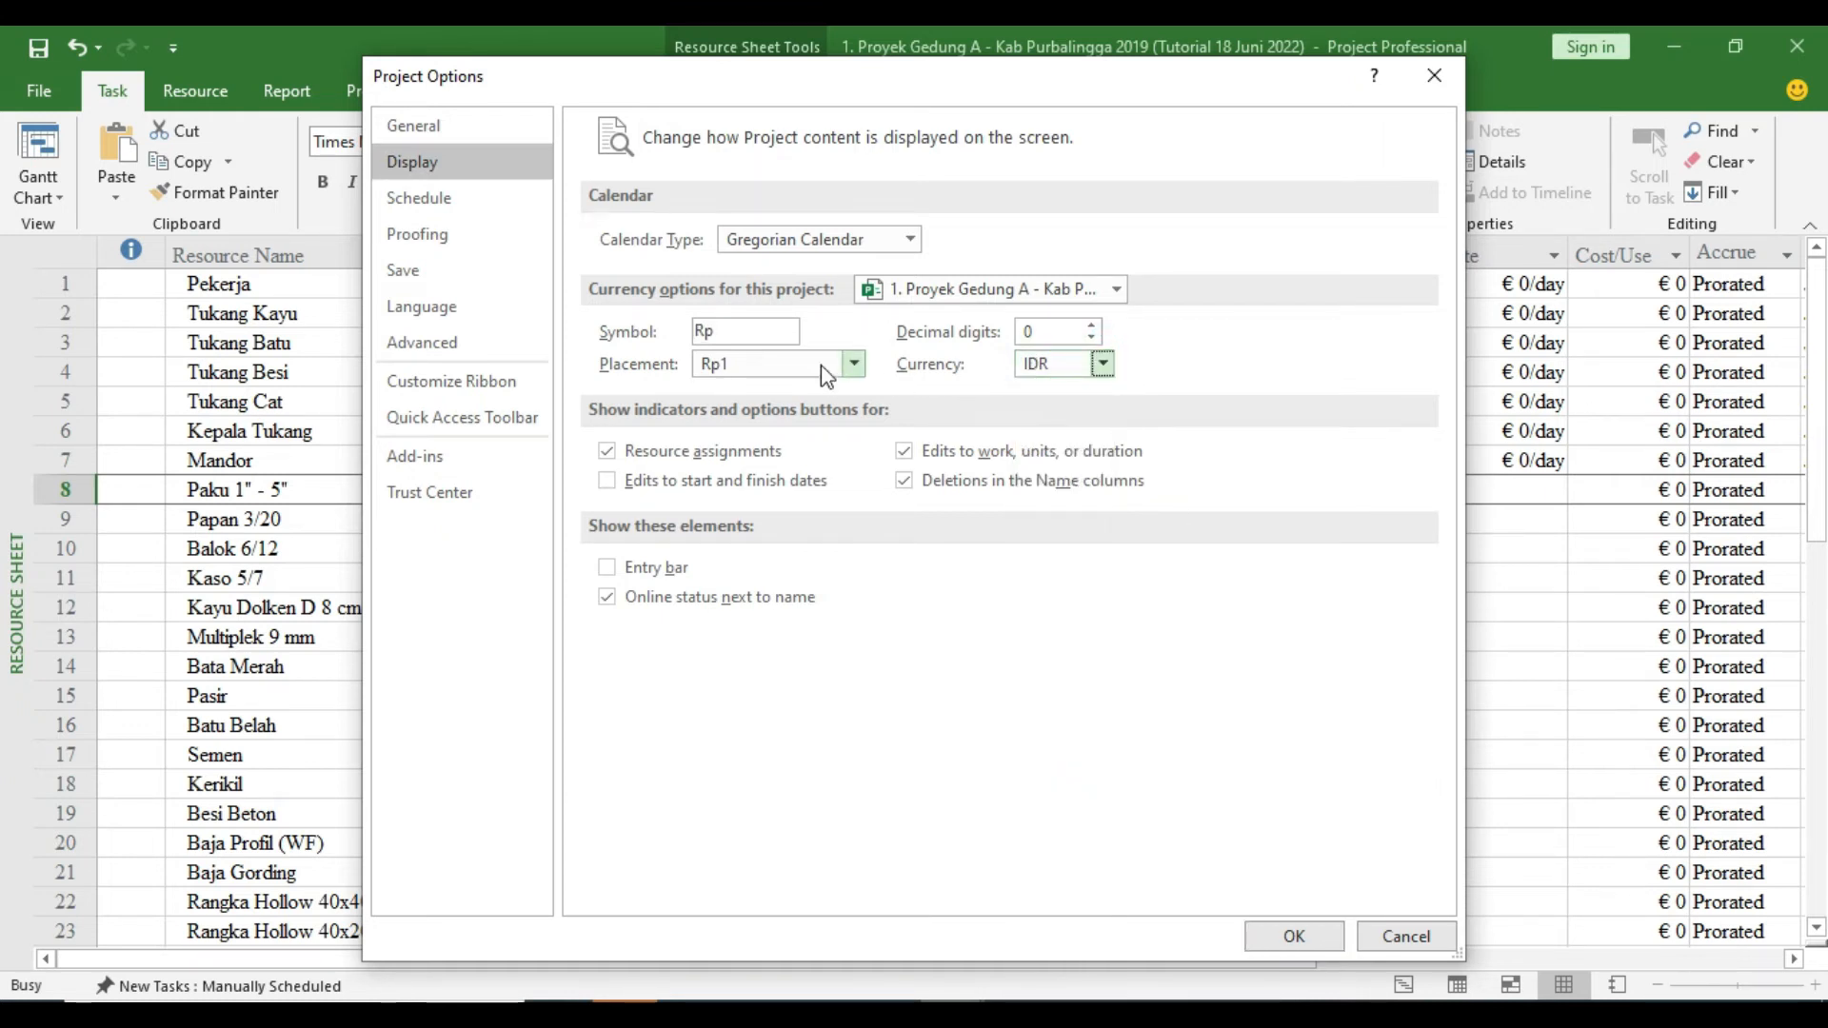
Set the currency's decimal digits to 2 and the symbol placement to "Rp 1", and apply the options
left_click_drag(1184, 90, 889, 127)
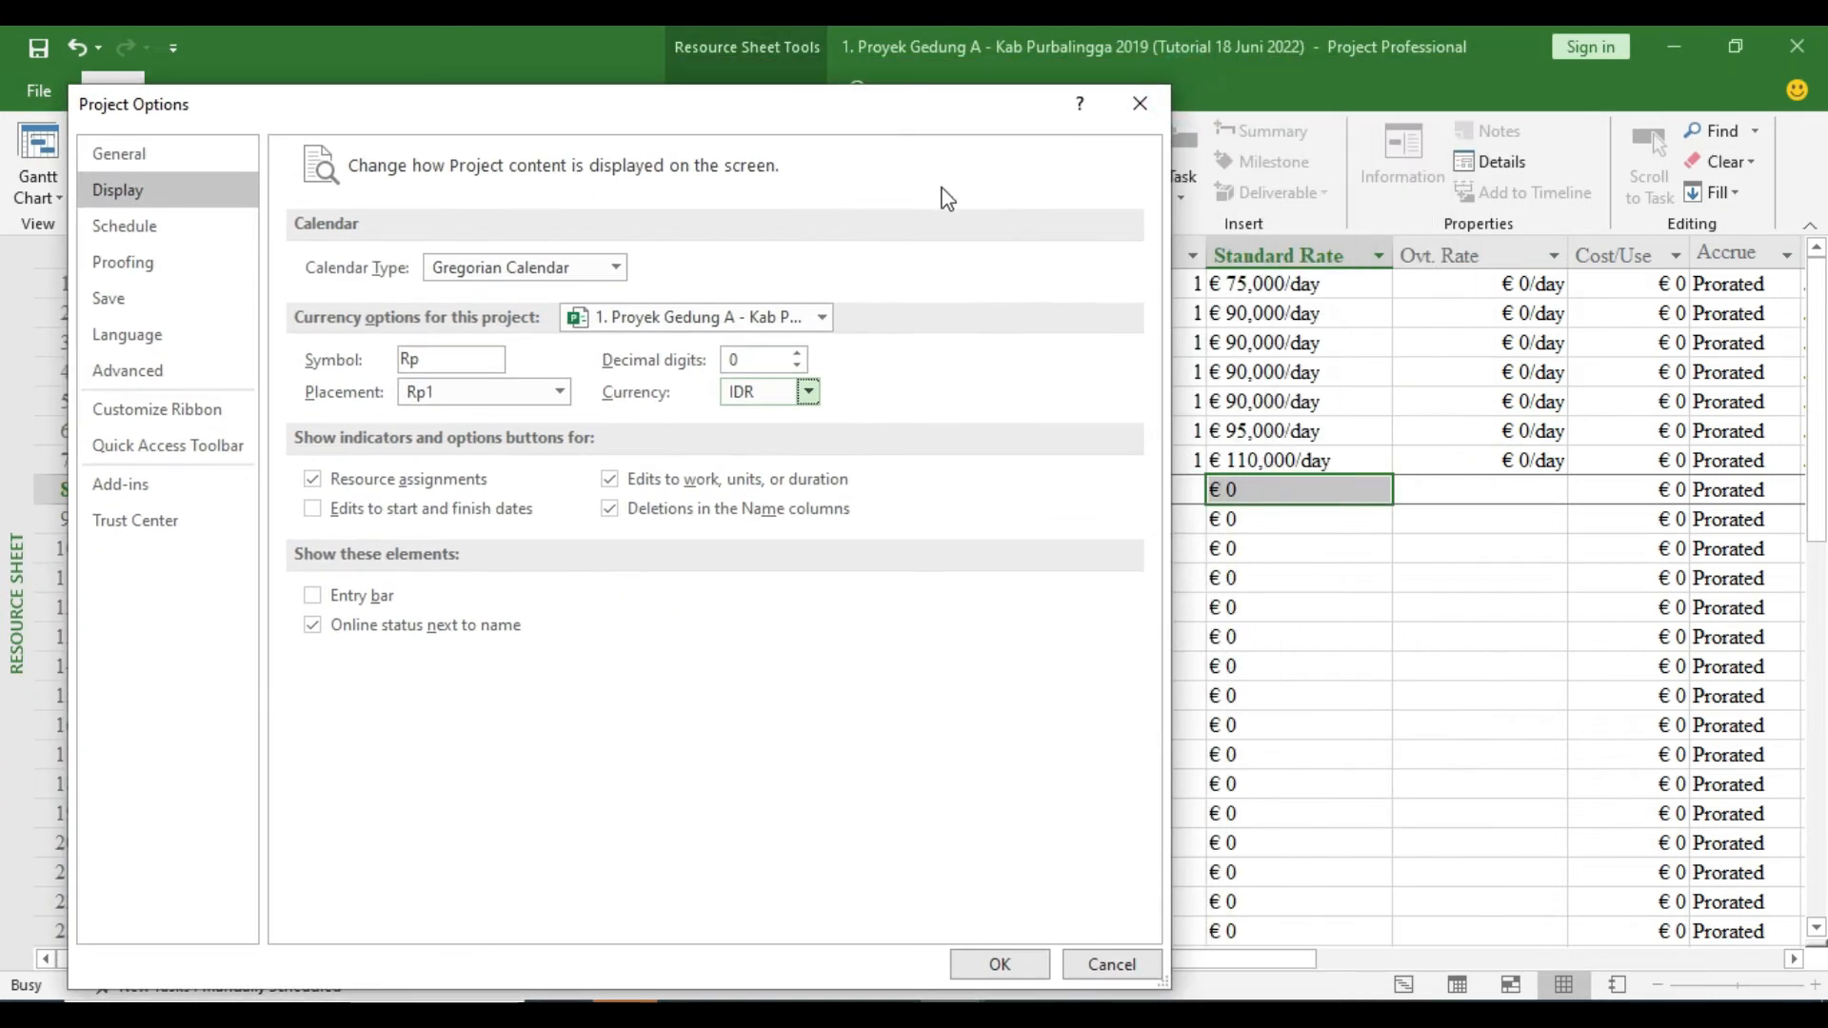
double_click(795, 354)
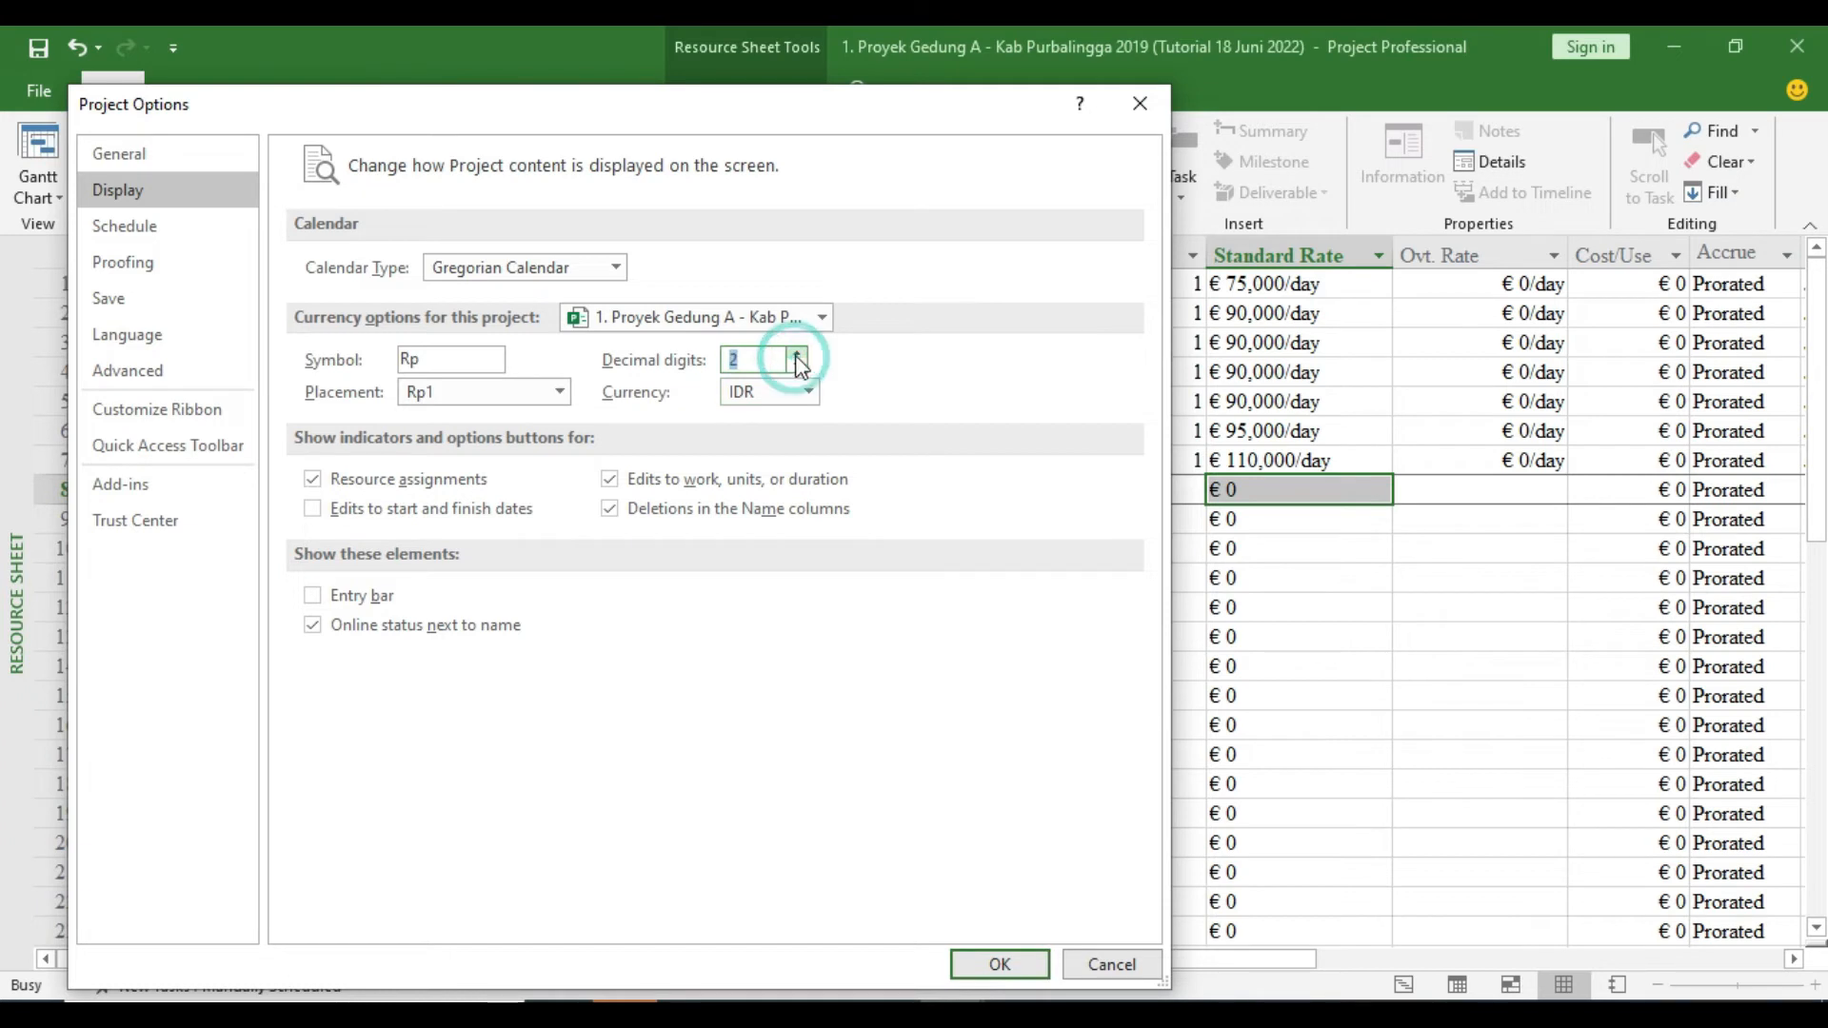
left_click(558, 394)
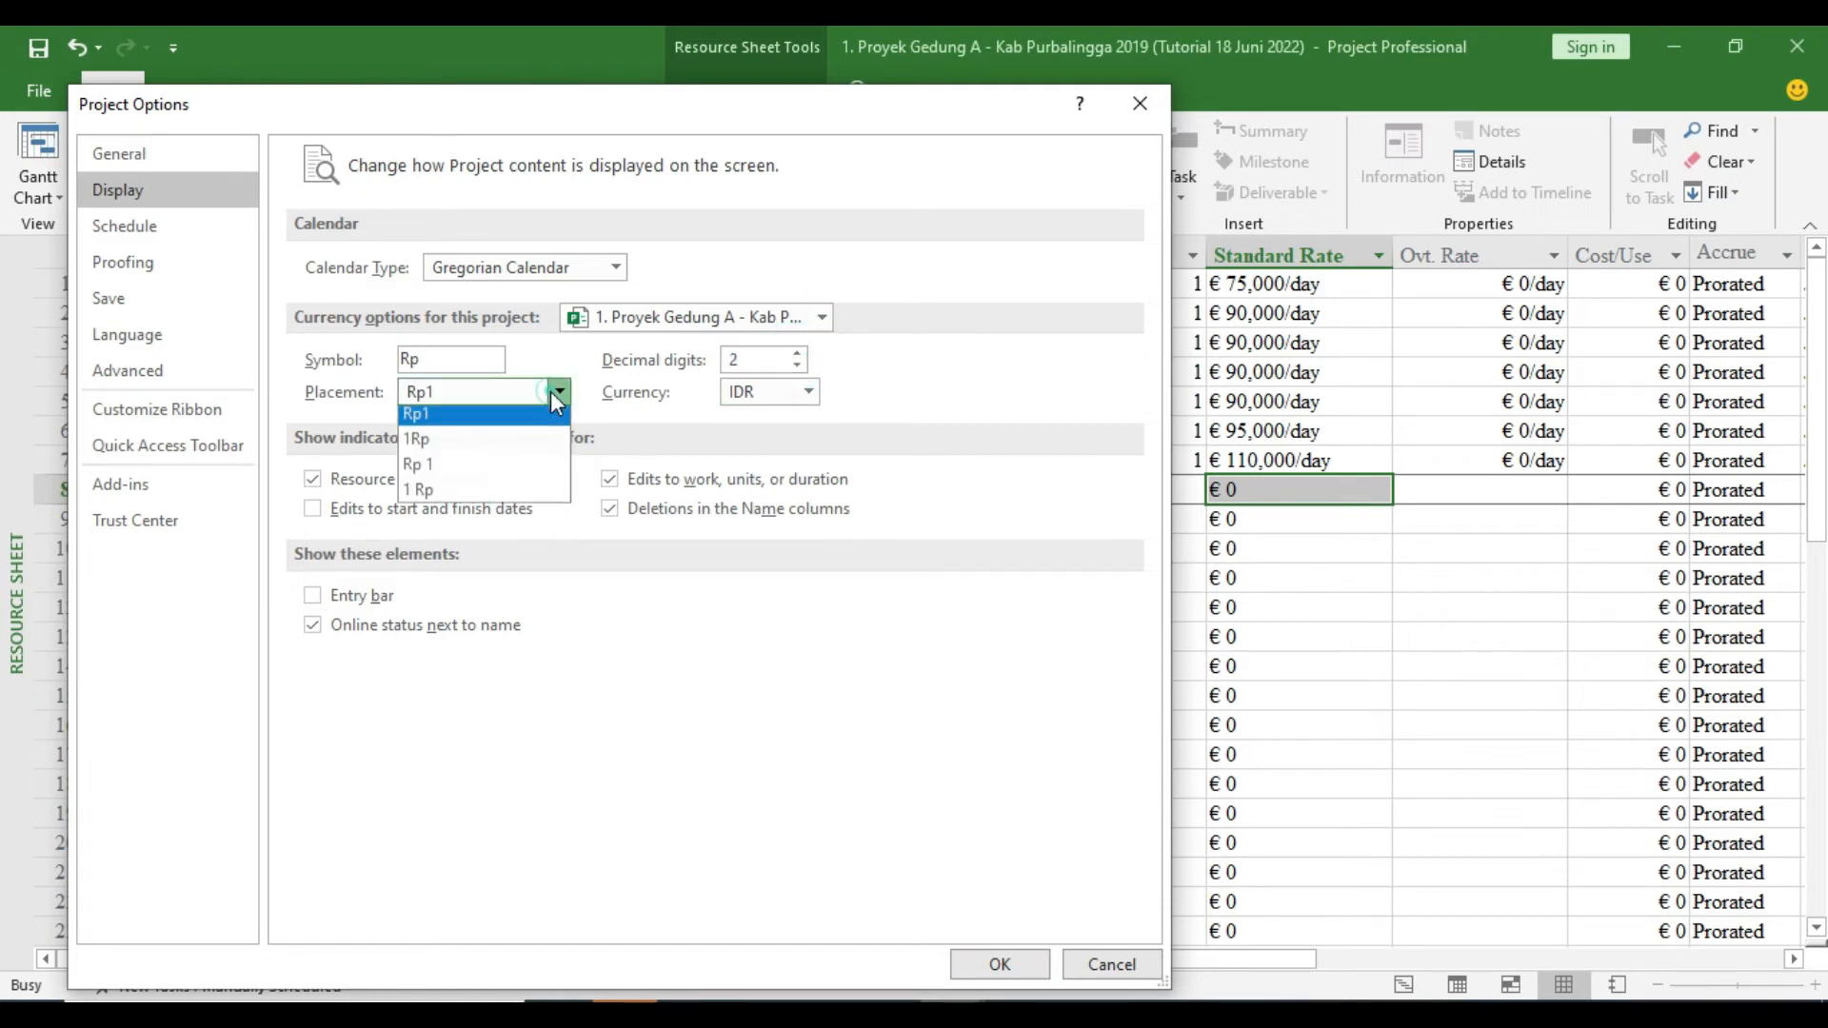
left_click(438, 476)
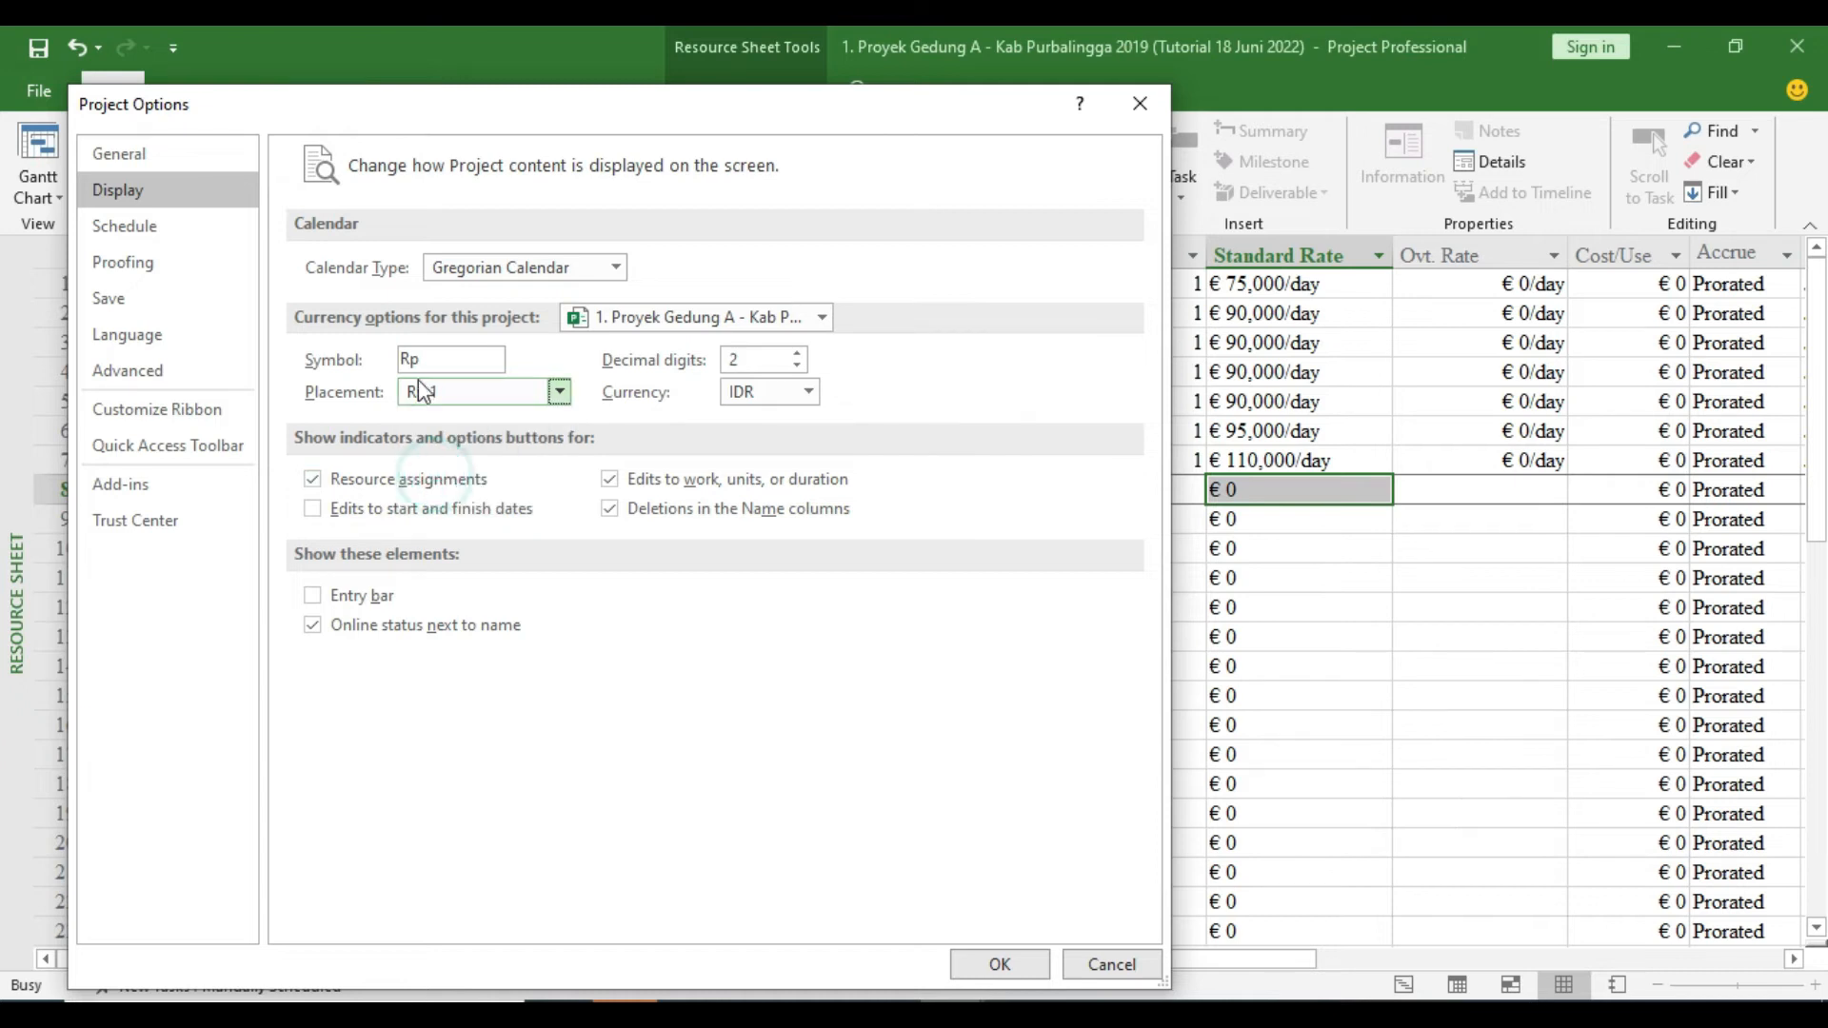
left_click(1016, 966)
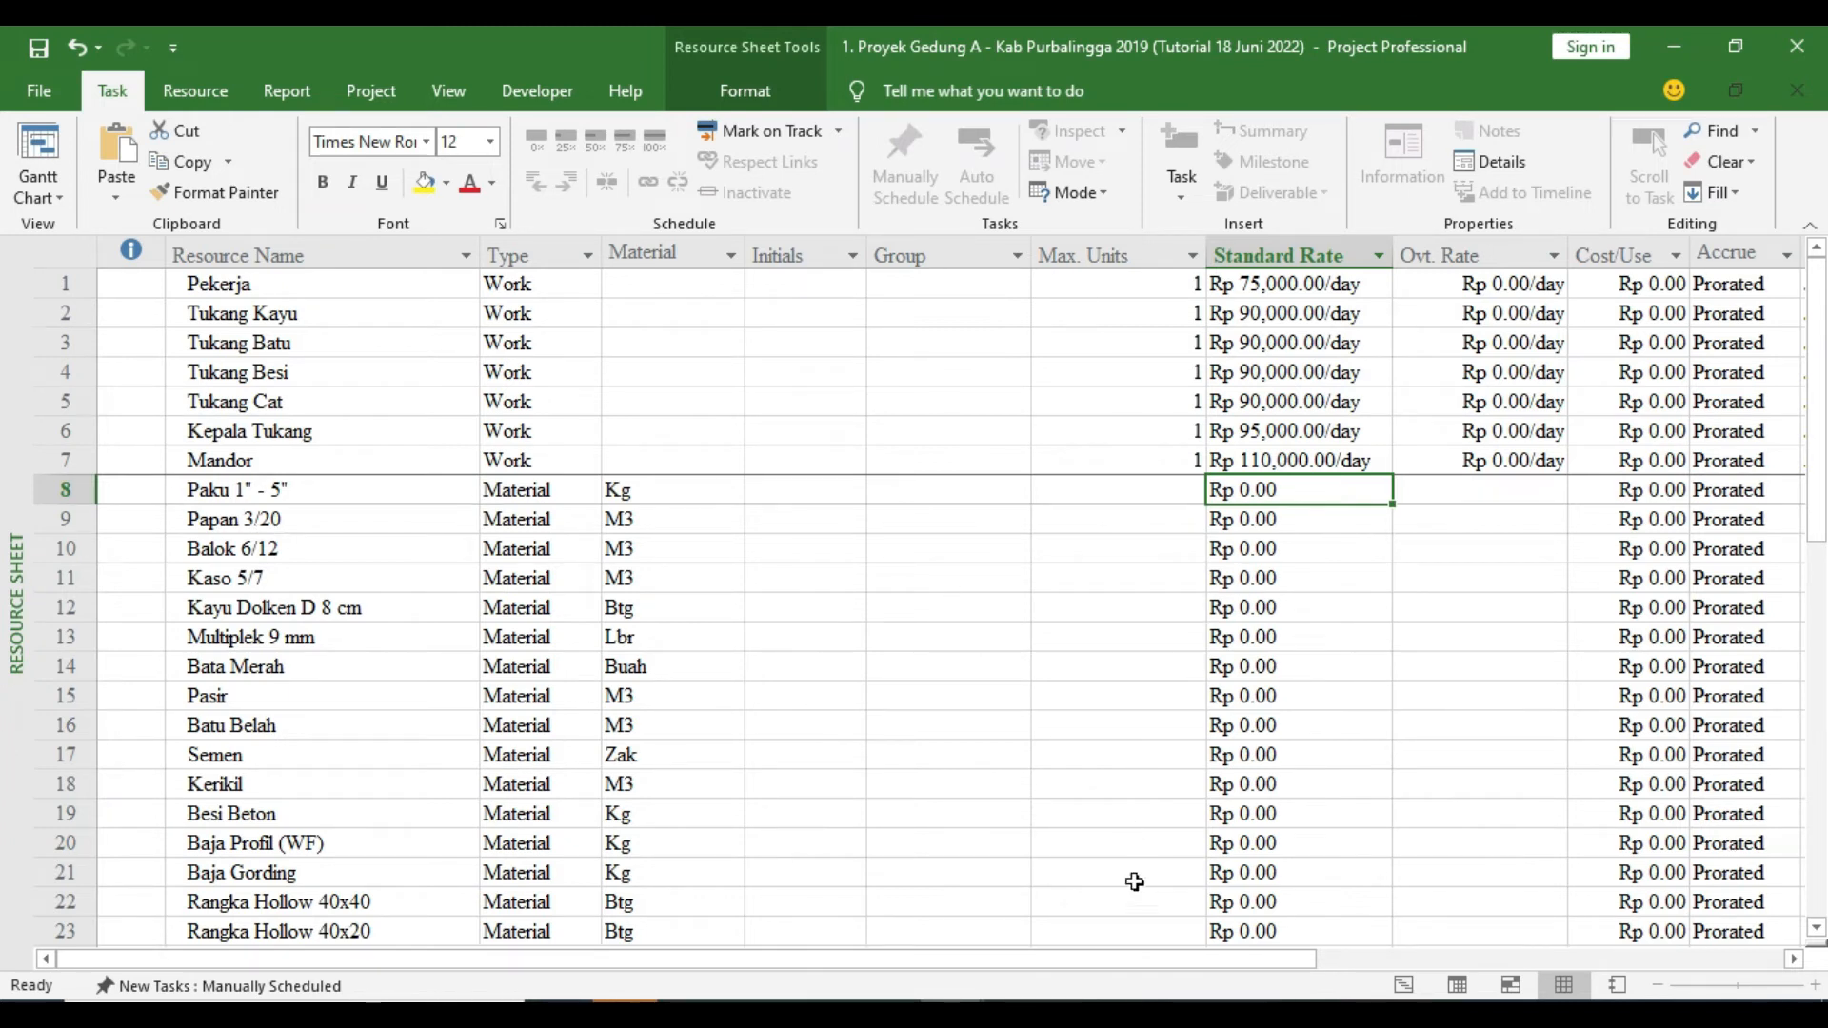
Open the Harga Bahan sheet in the Excel workbook, look up the price of Batu Kali Belah, and return to Project
left_click(1023, 1013)
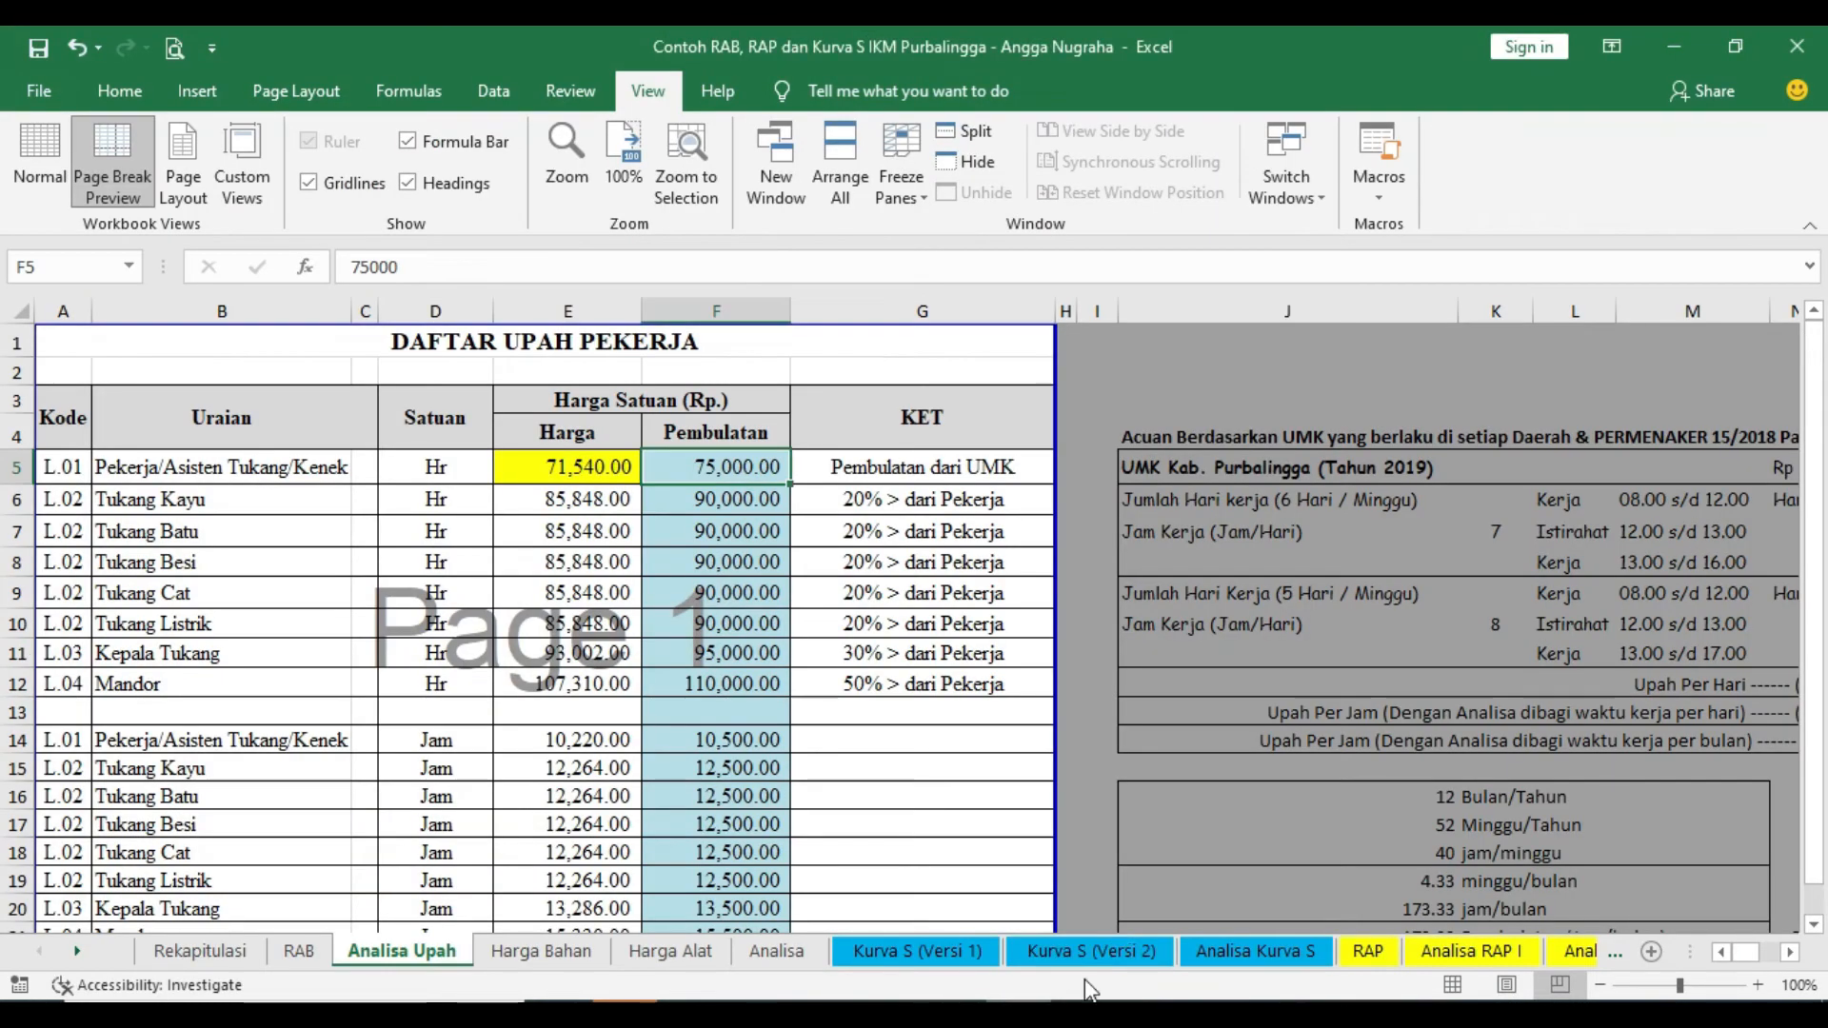
left_click(540, 950)
scroll(819, 488, "down", 1)
scroll(808, 488, "up", 1)
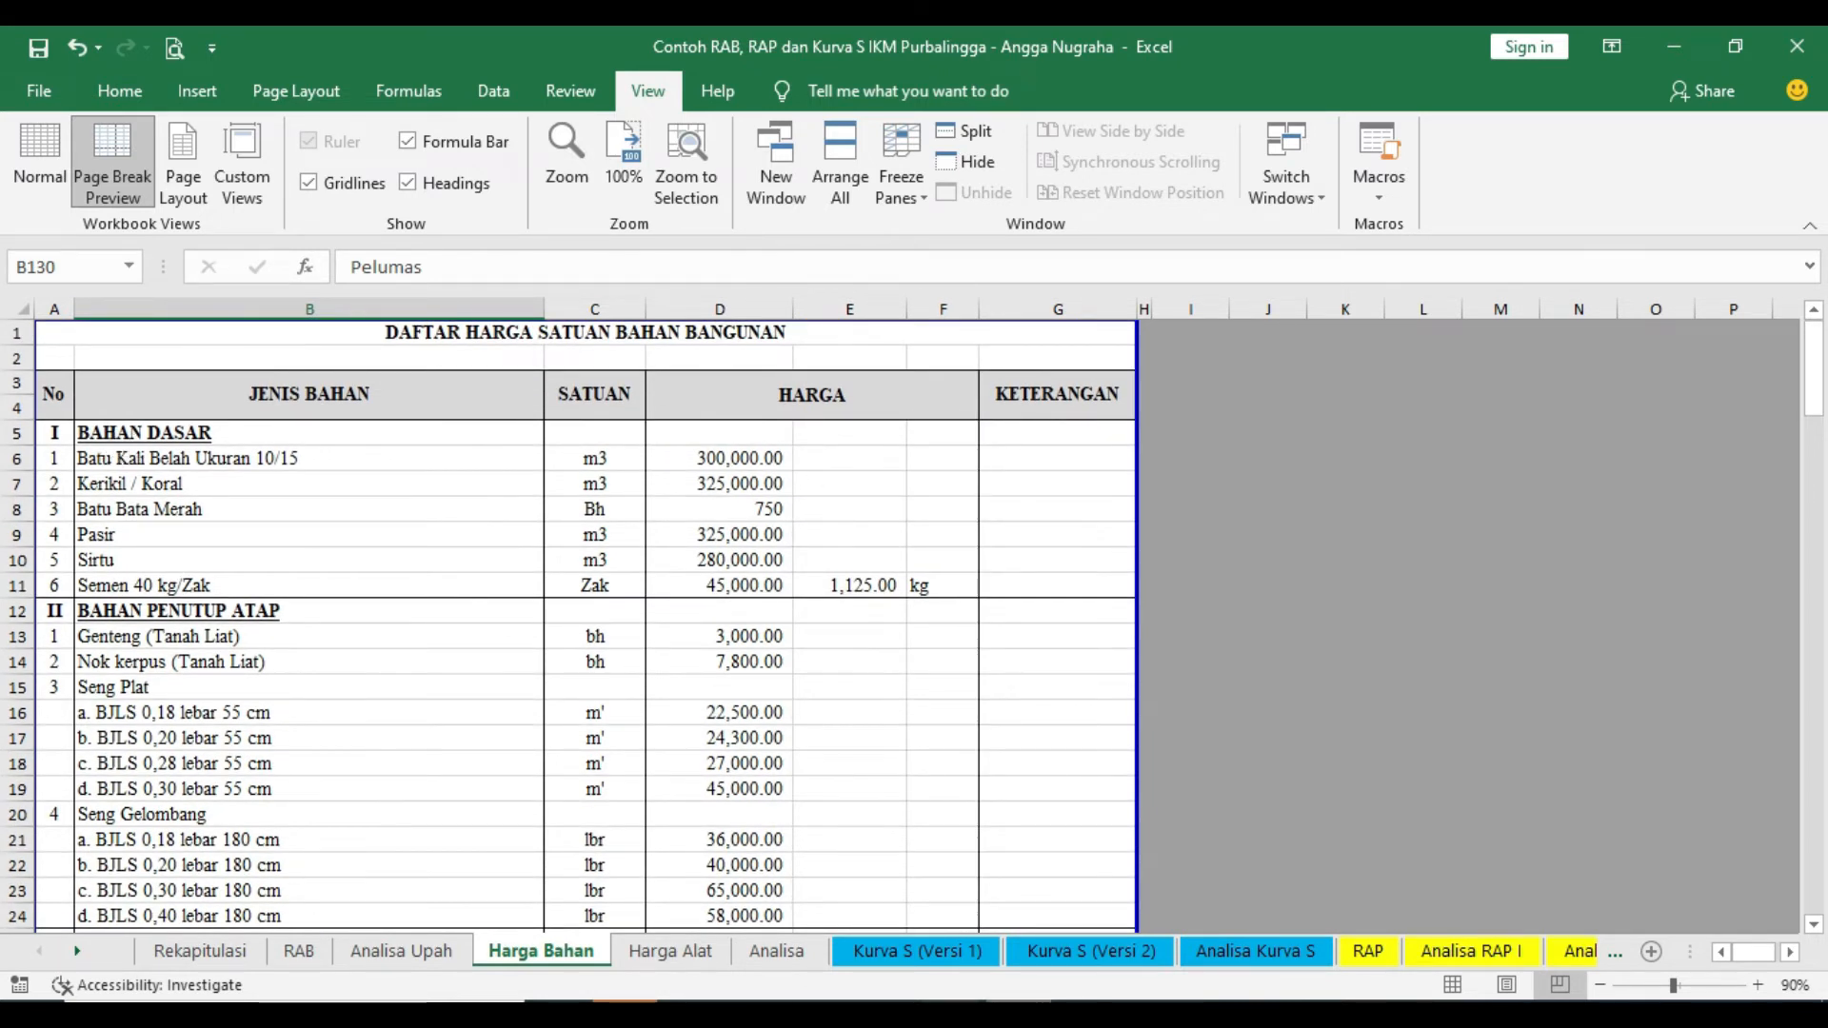
mouse_move(624, 1014)
left_click(794, 897)
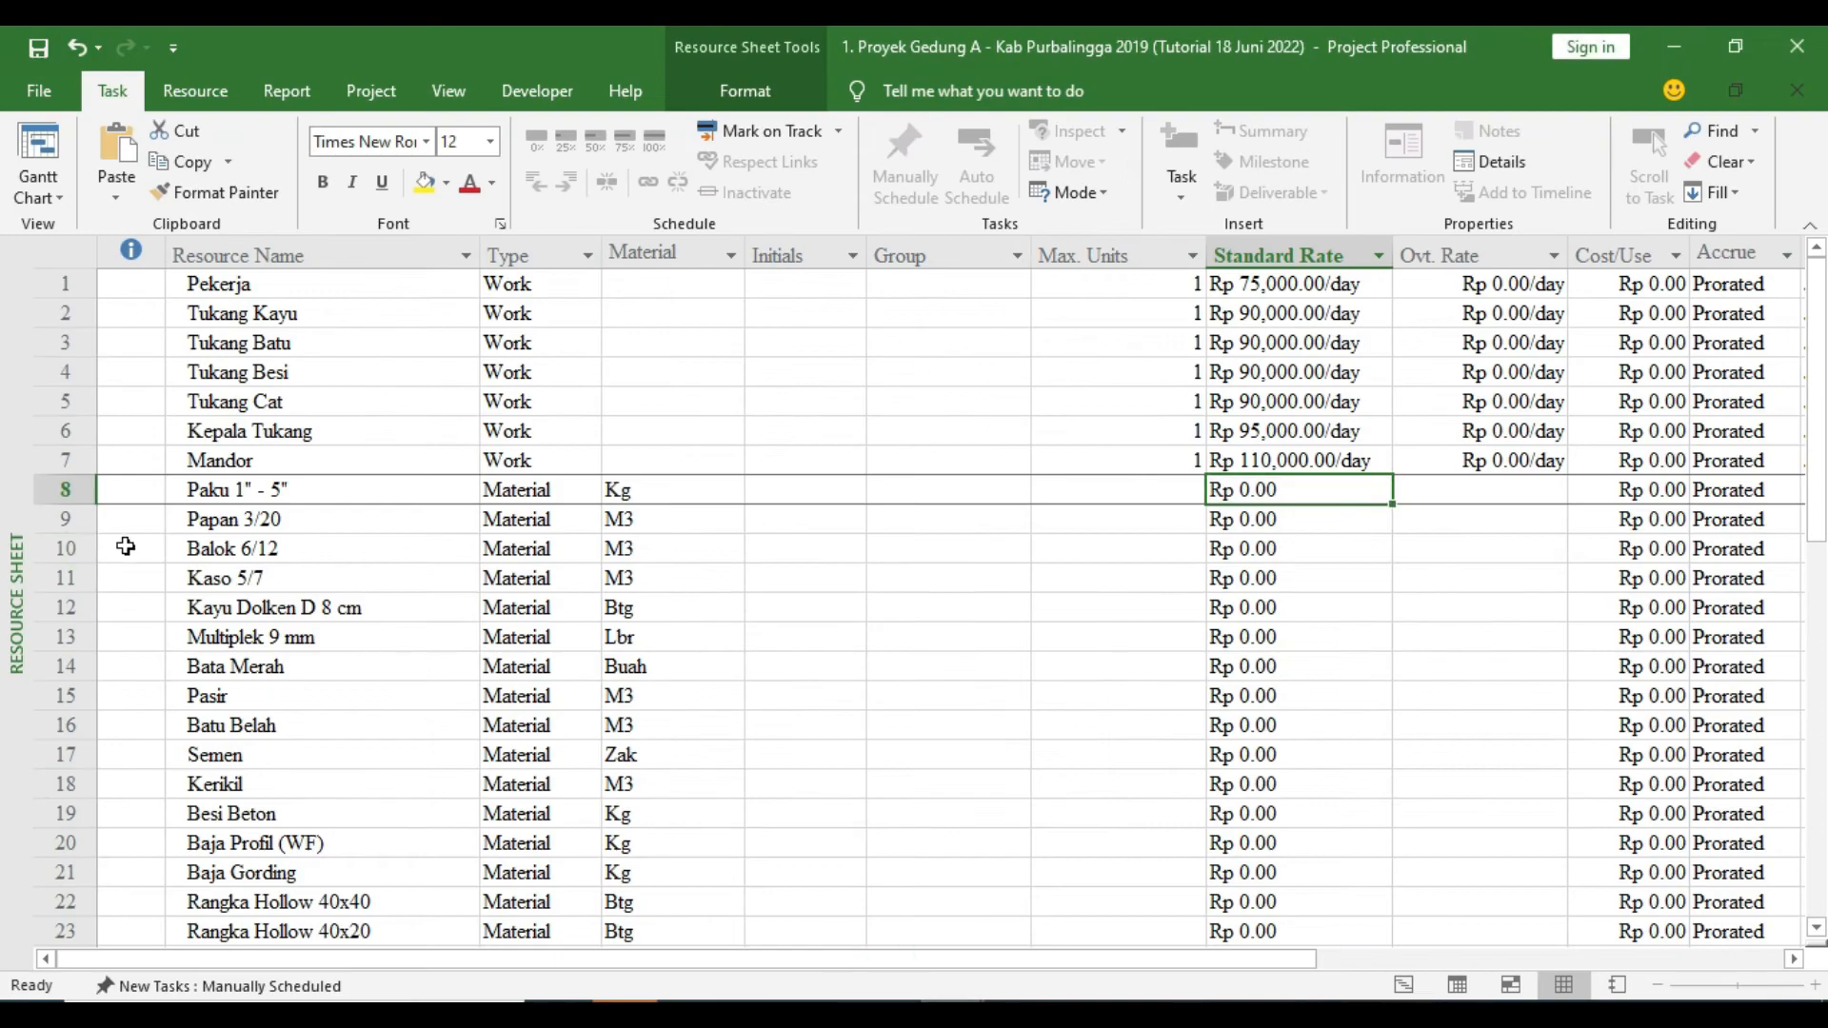
Set the standard rate of the Batu Belah material to 300,000, without a time unit
scroll(126, 546, "down", 1)
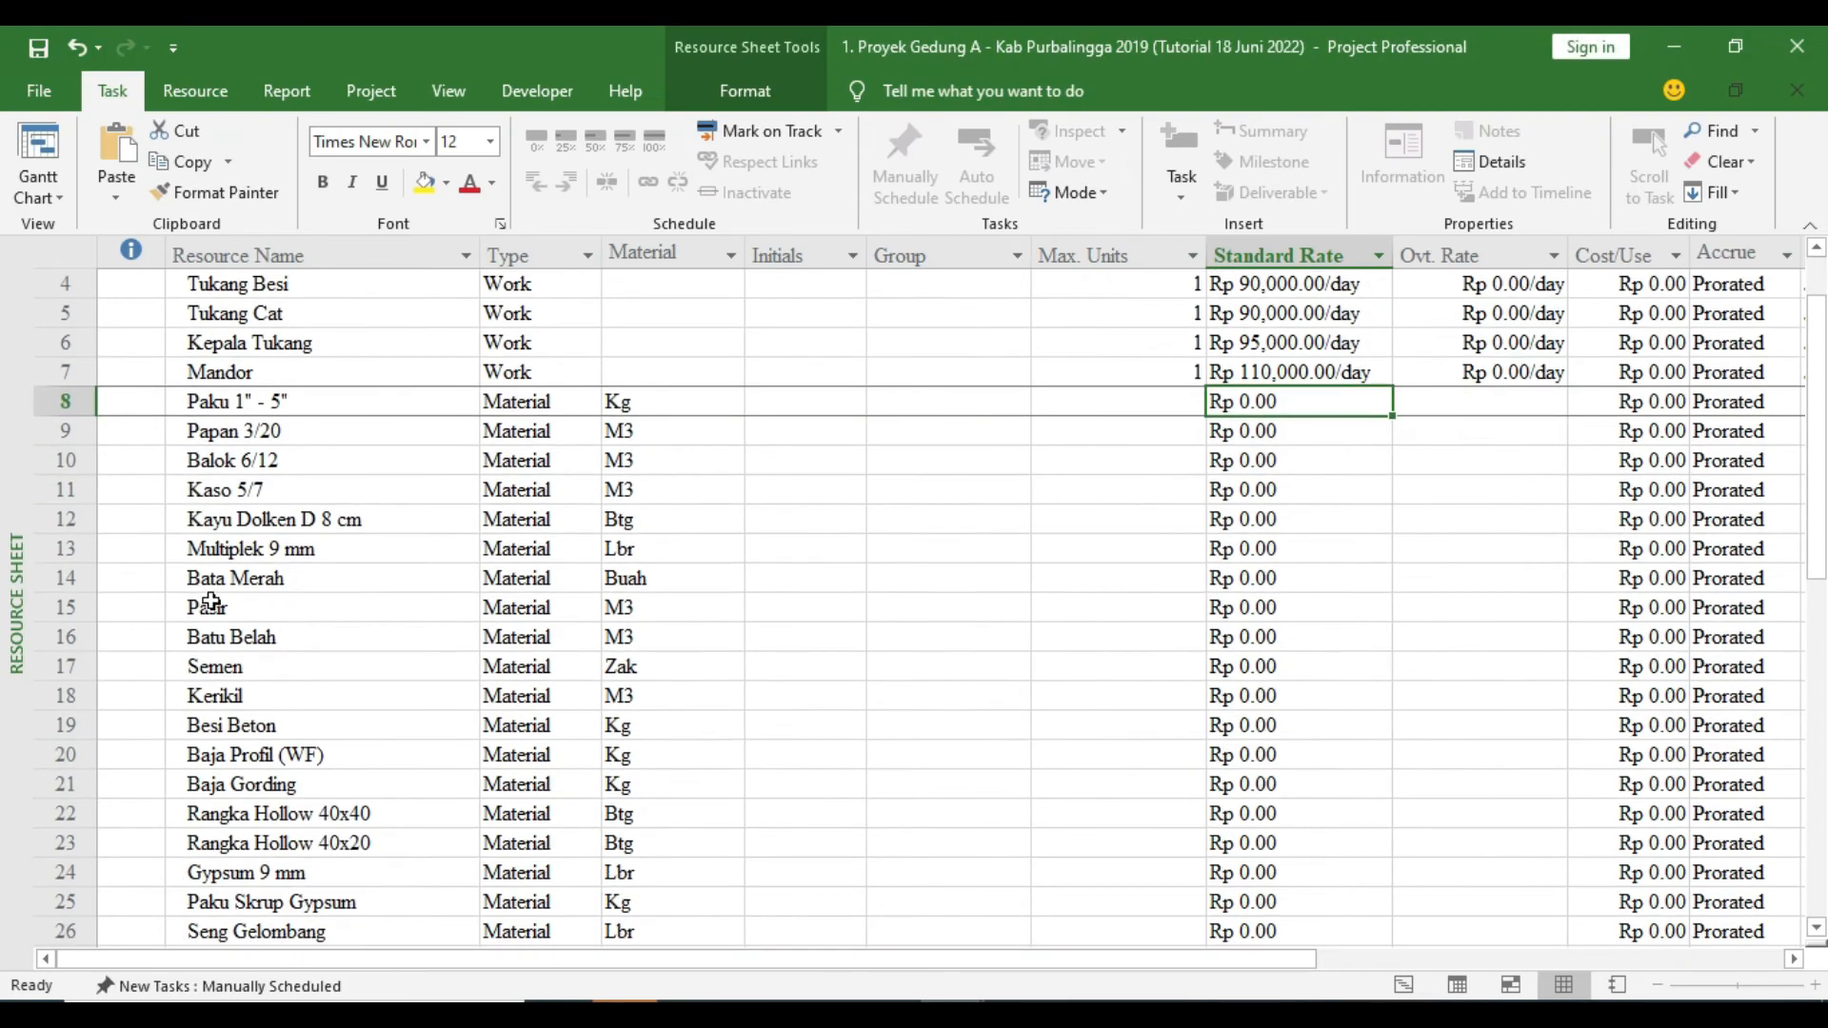
left_click(257, 642)
left_click(1255, 644)
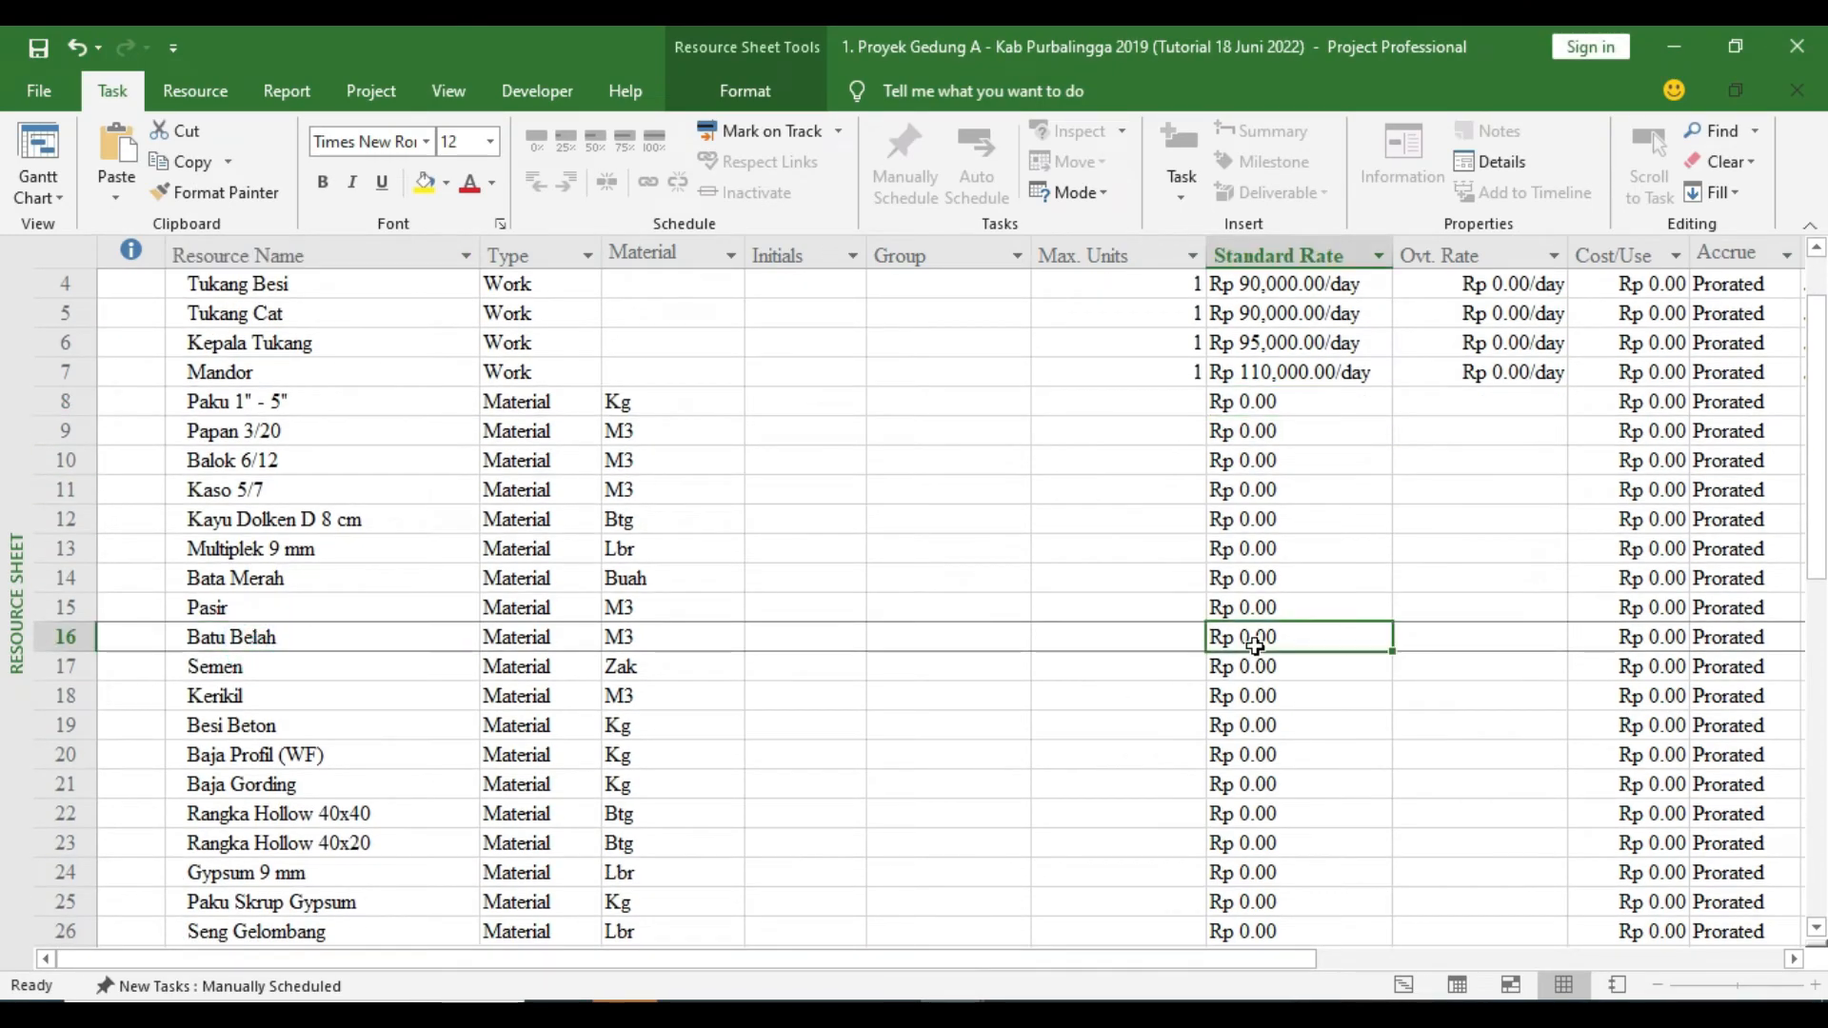
type("300000")
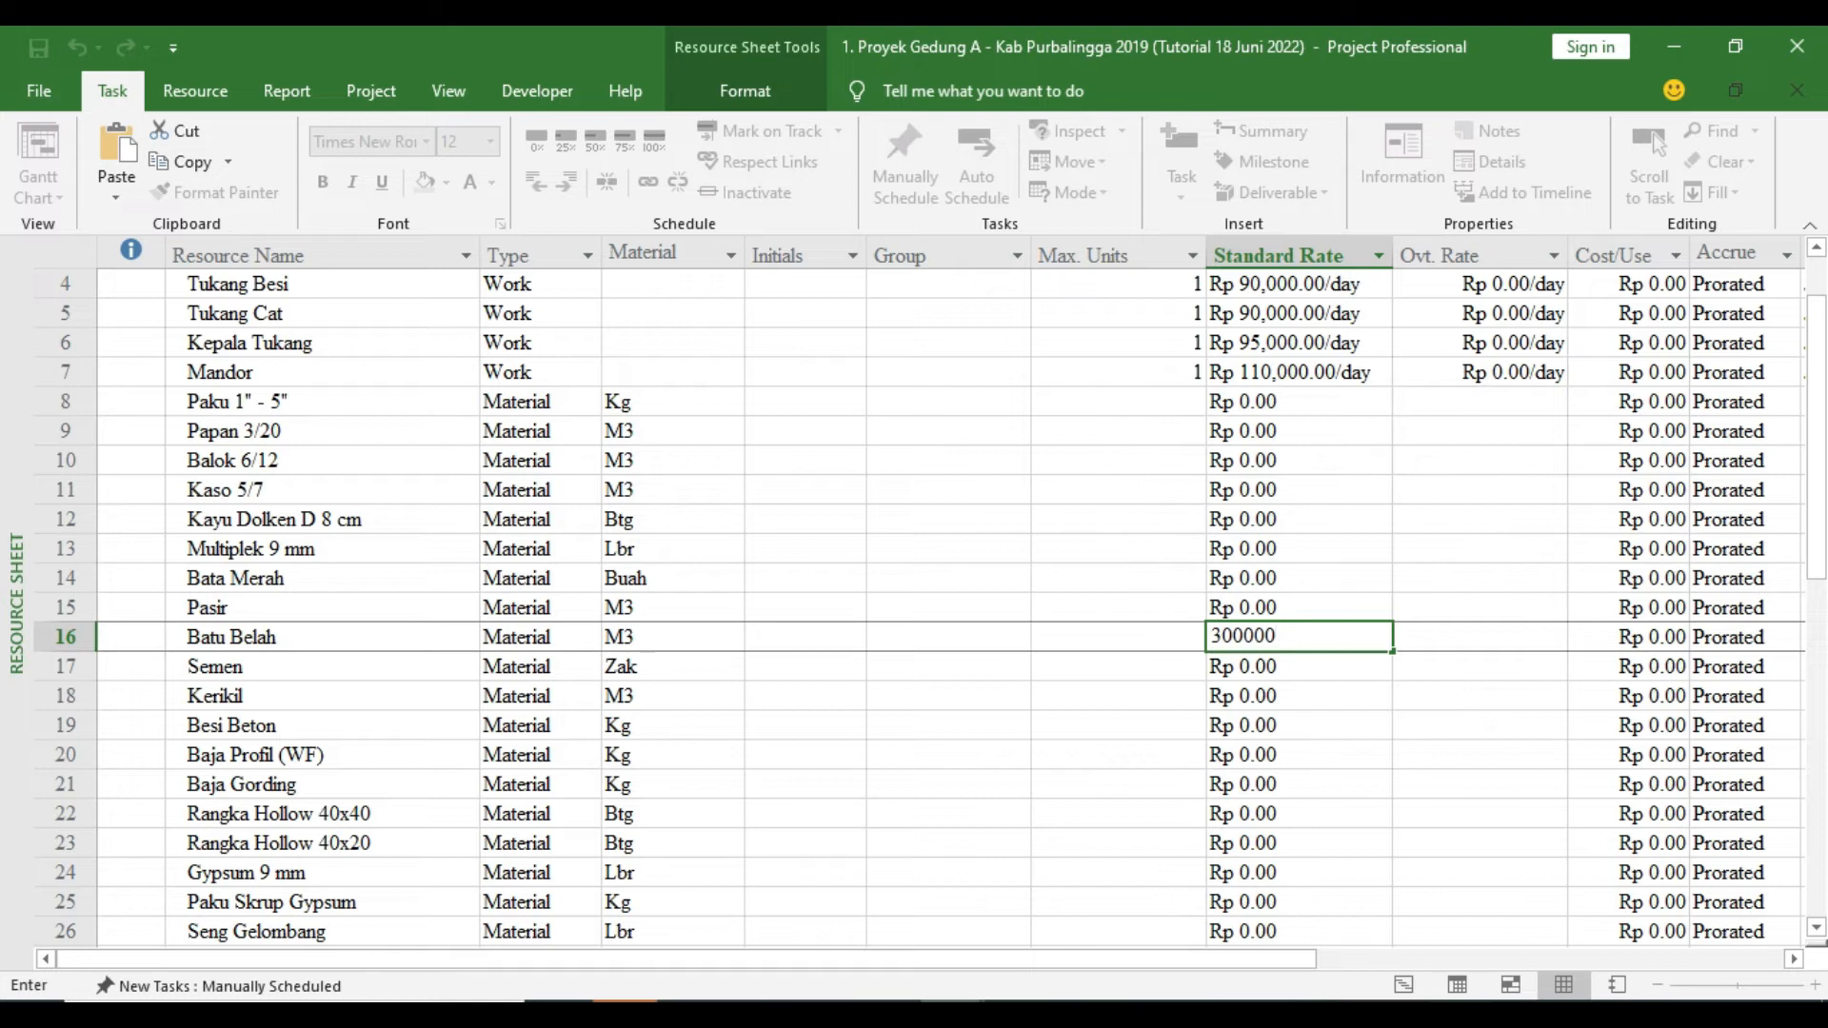
type("/")
key("Return")
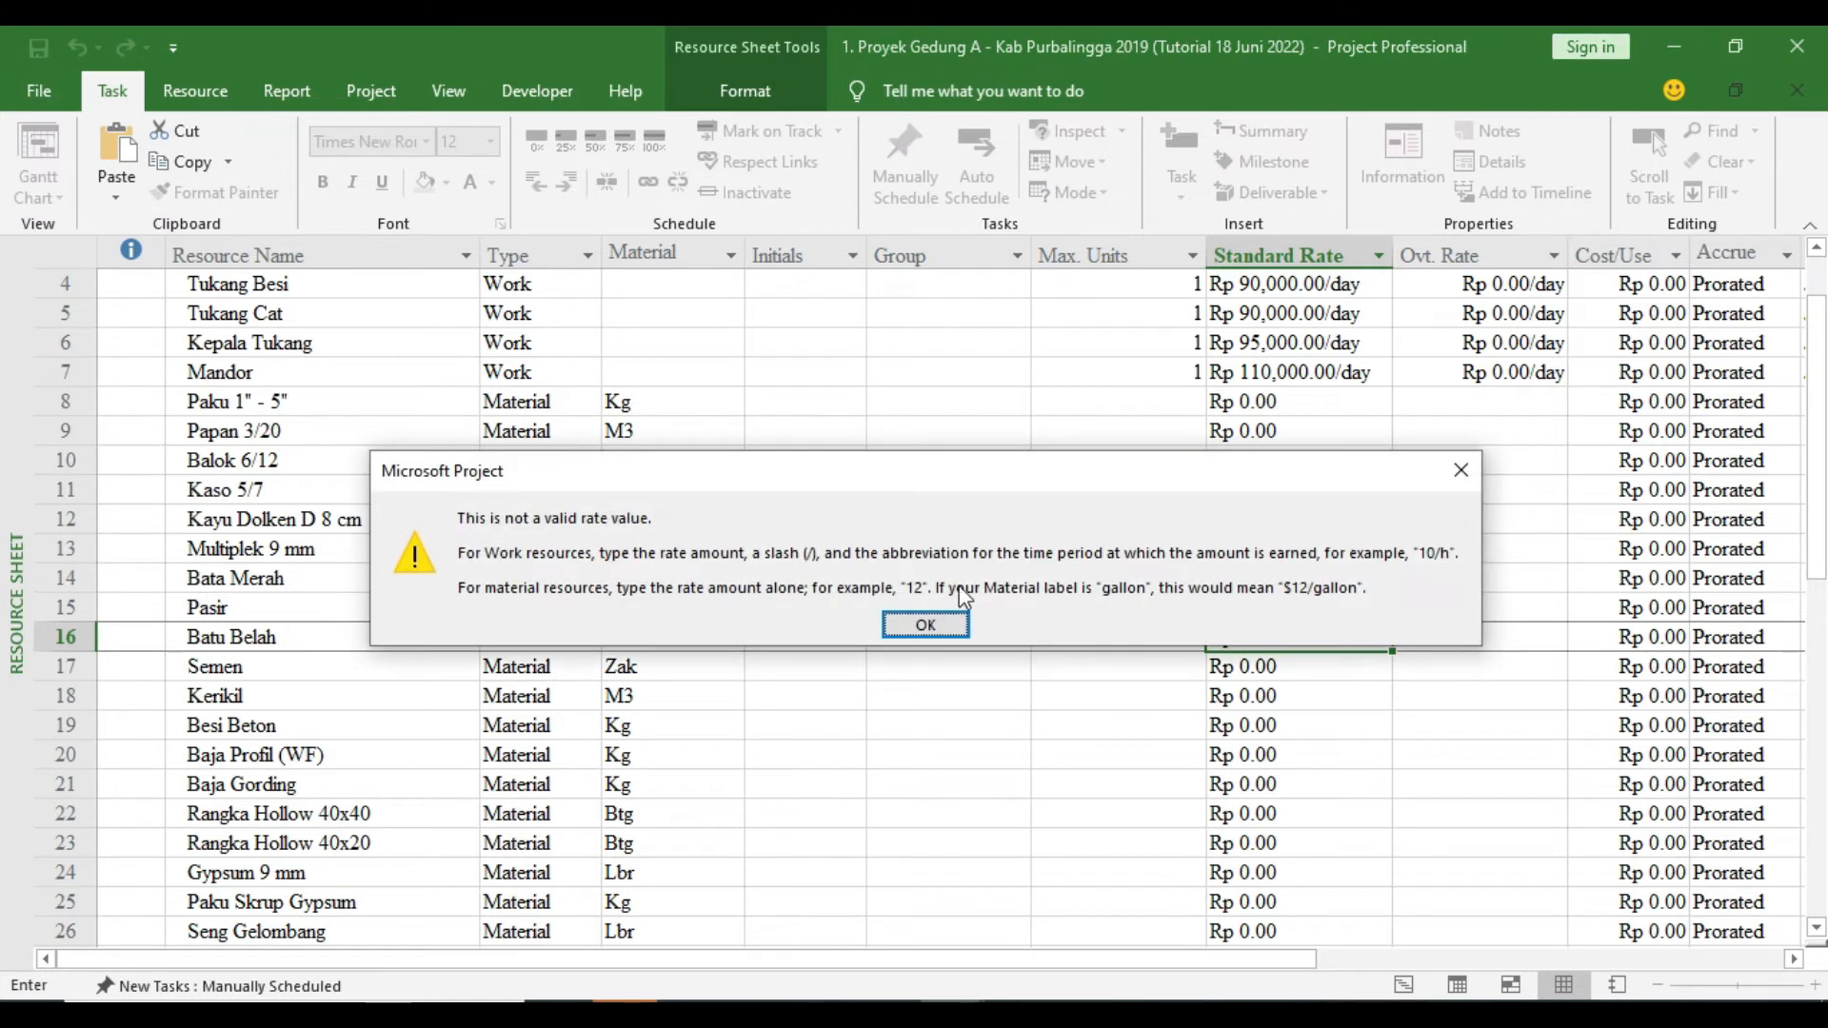
left_click(943, 626)
type("30")
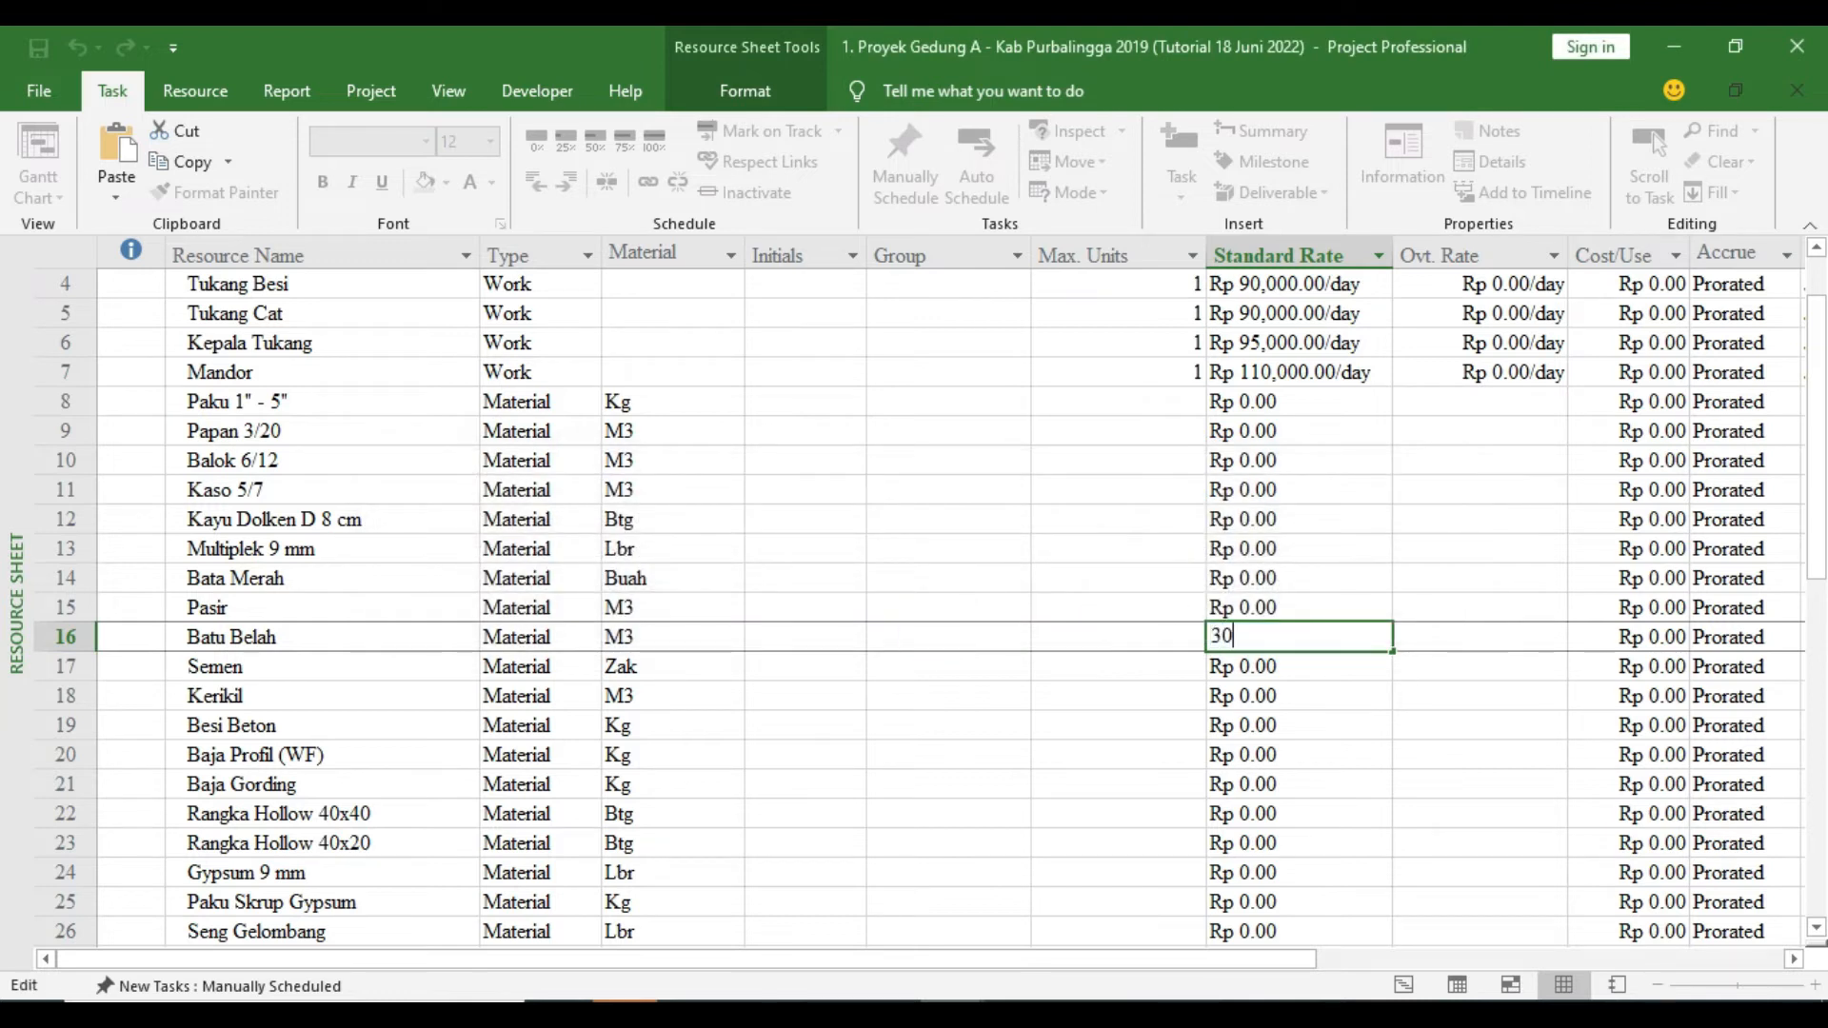
type("0,000")
key("Return")
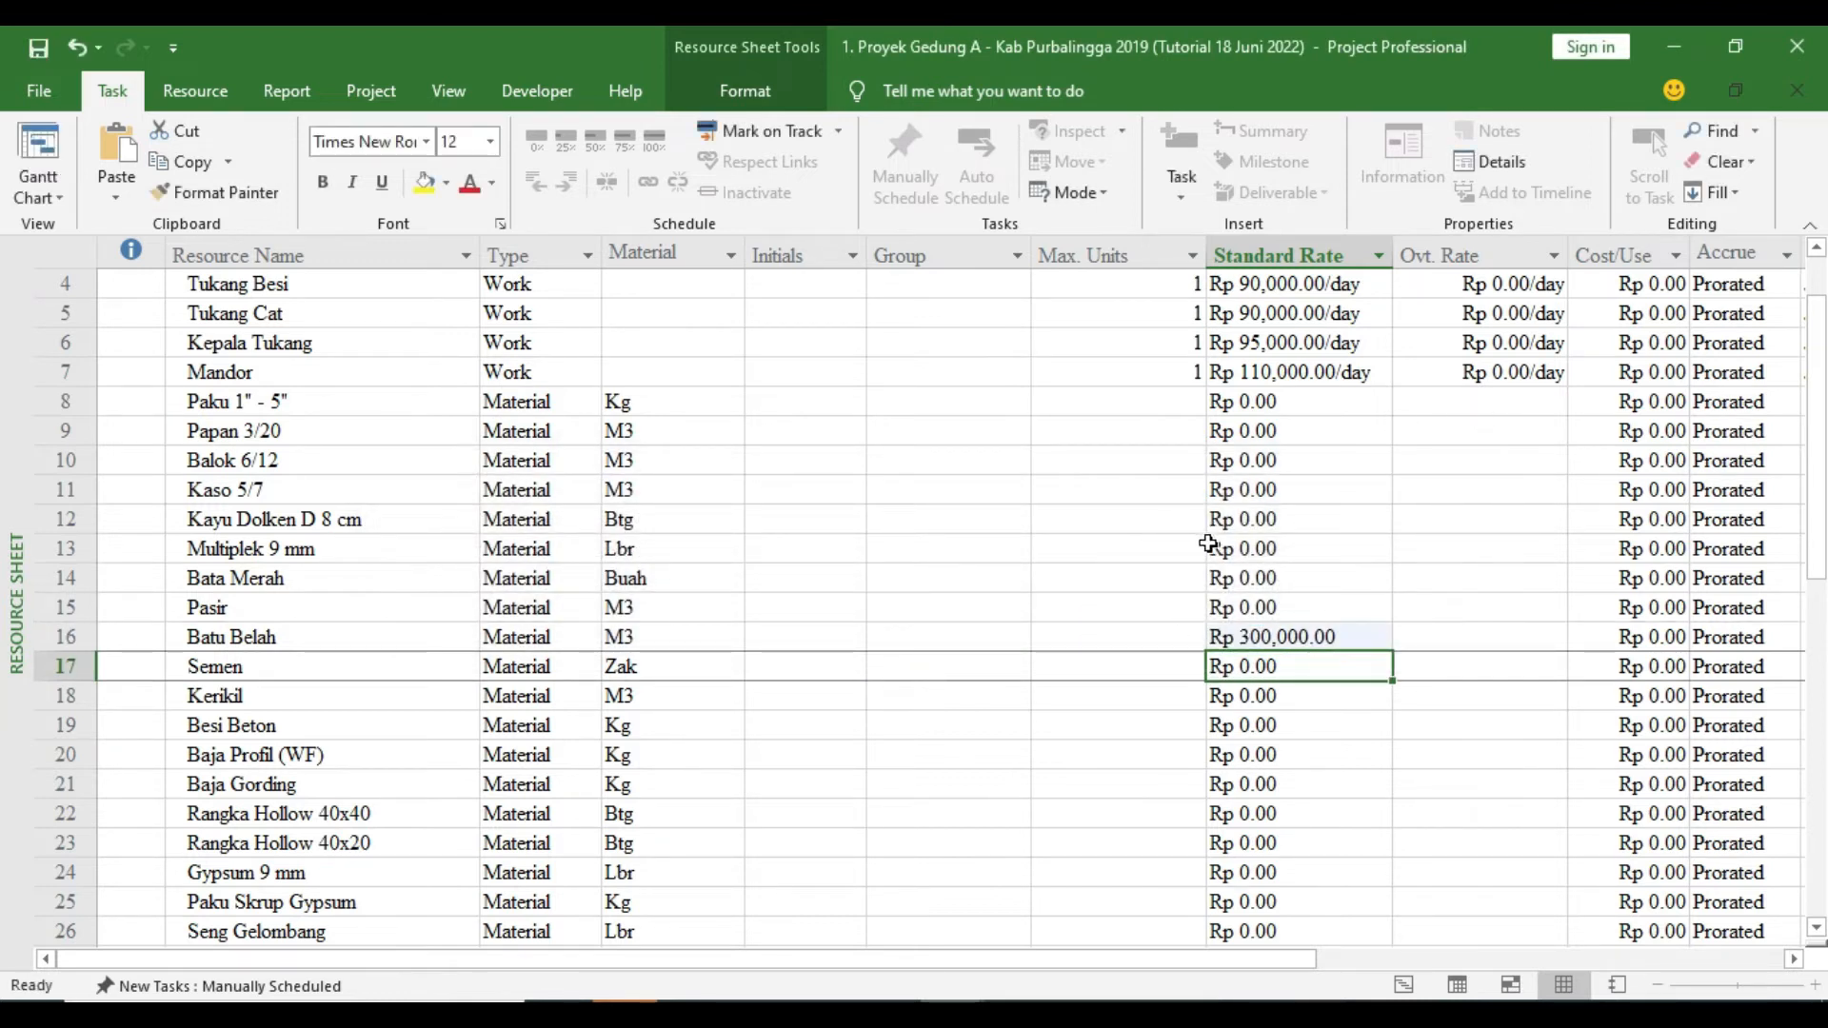
Check the price of Batu Bata Merah in the Excel material list and set Bata Merah's standard rate in Project to 750
key("alt+Tab")
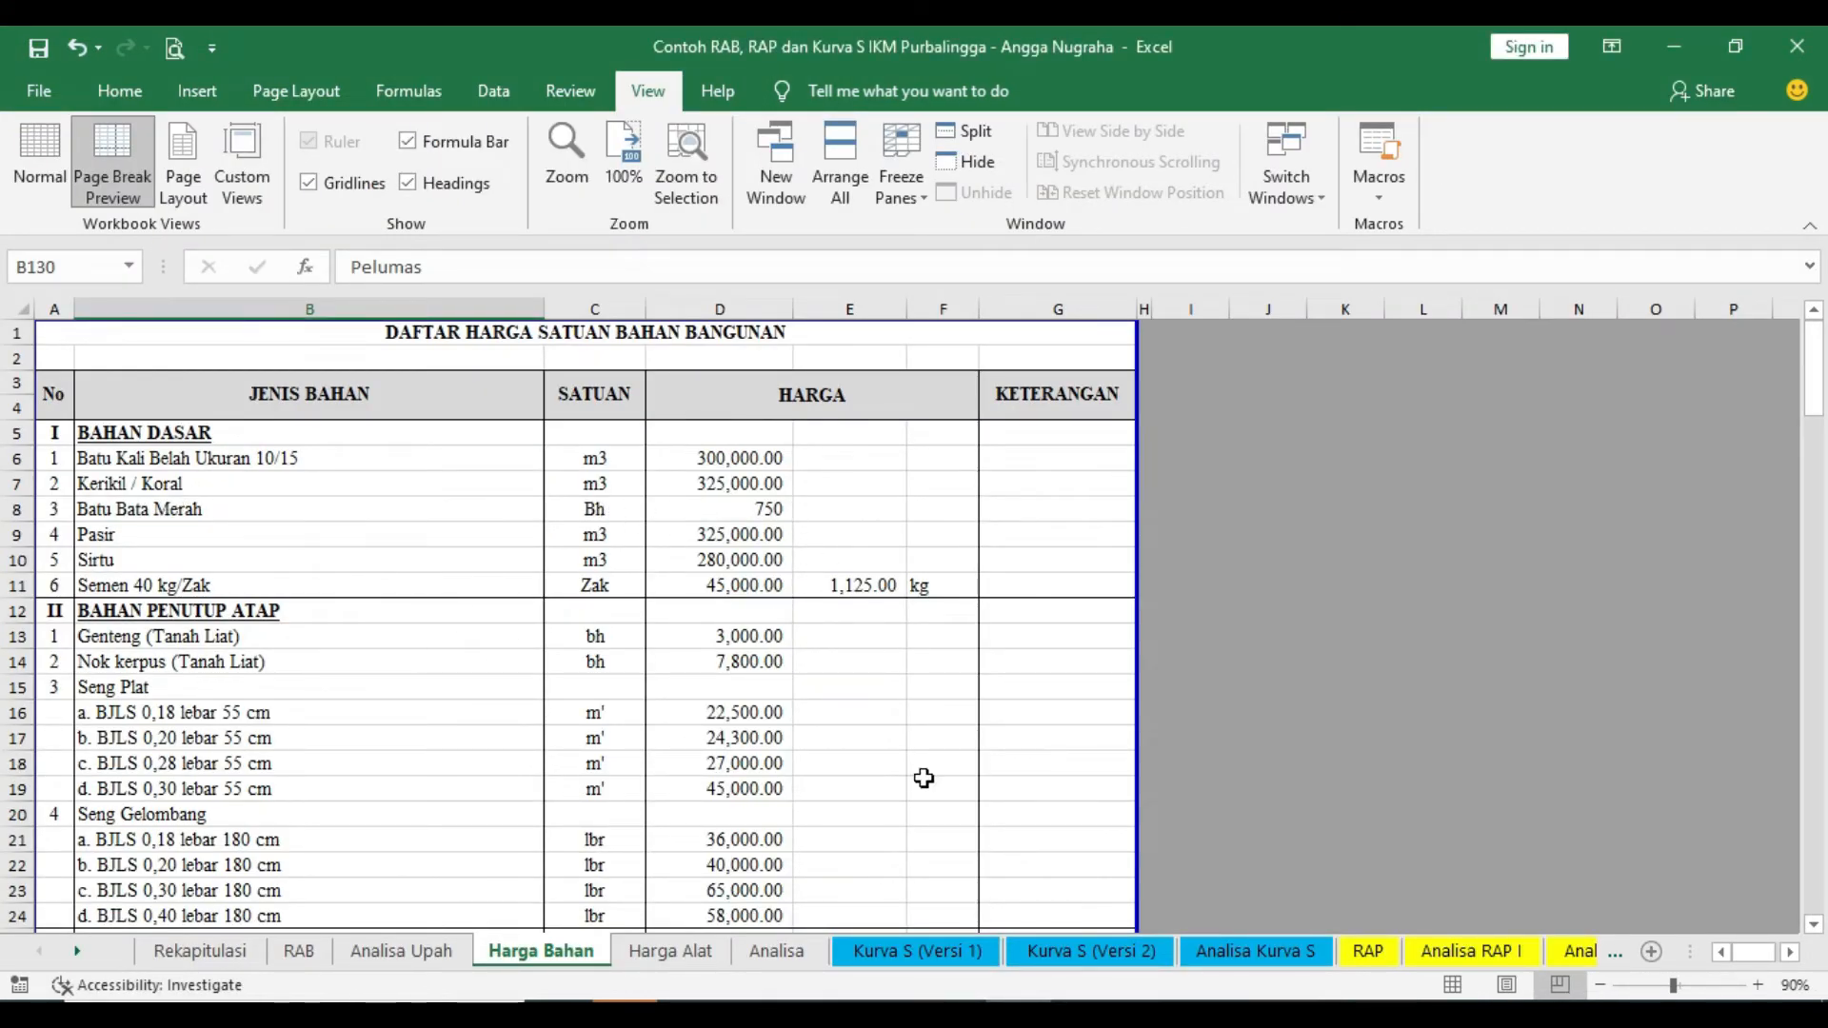
left_click(836, 930)
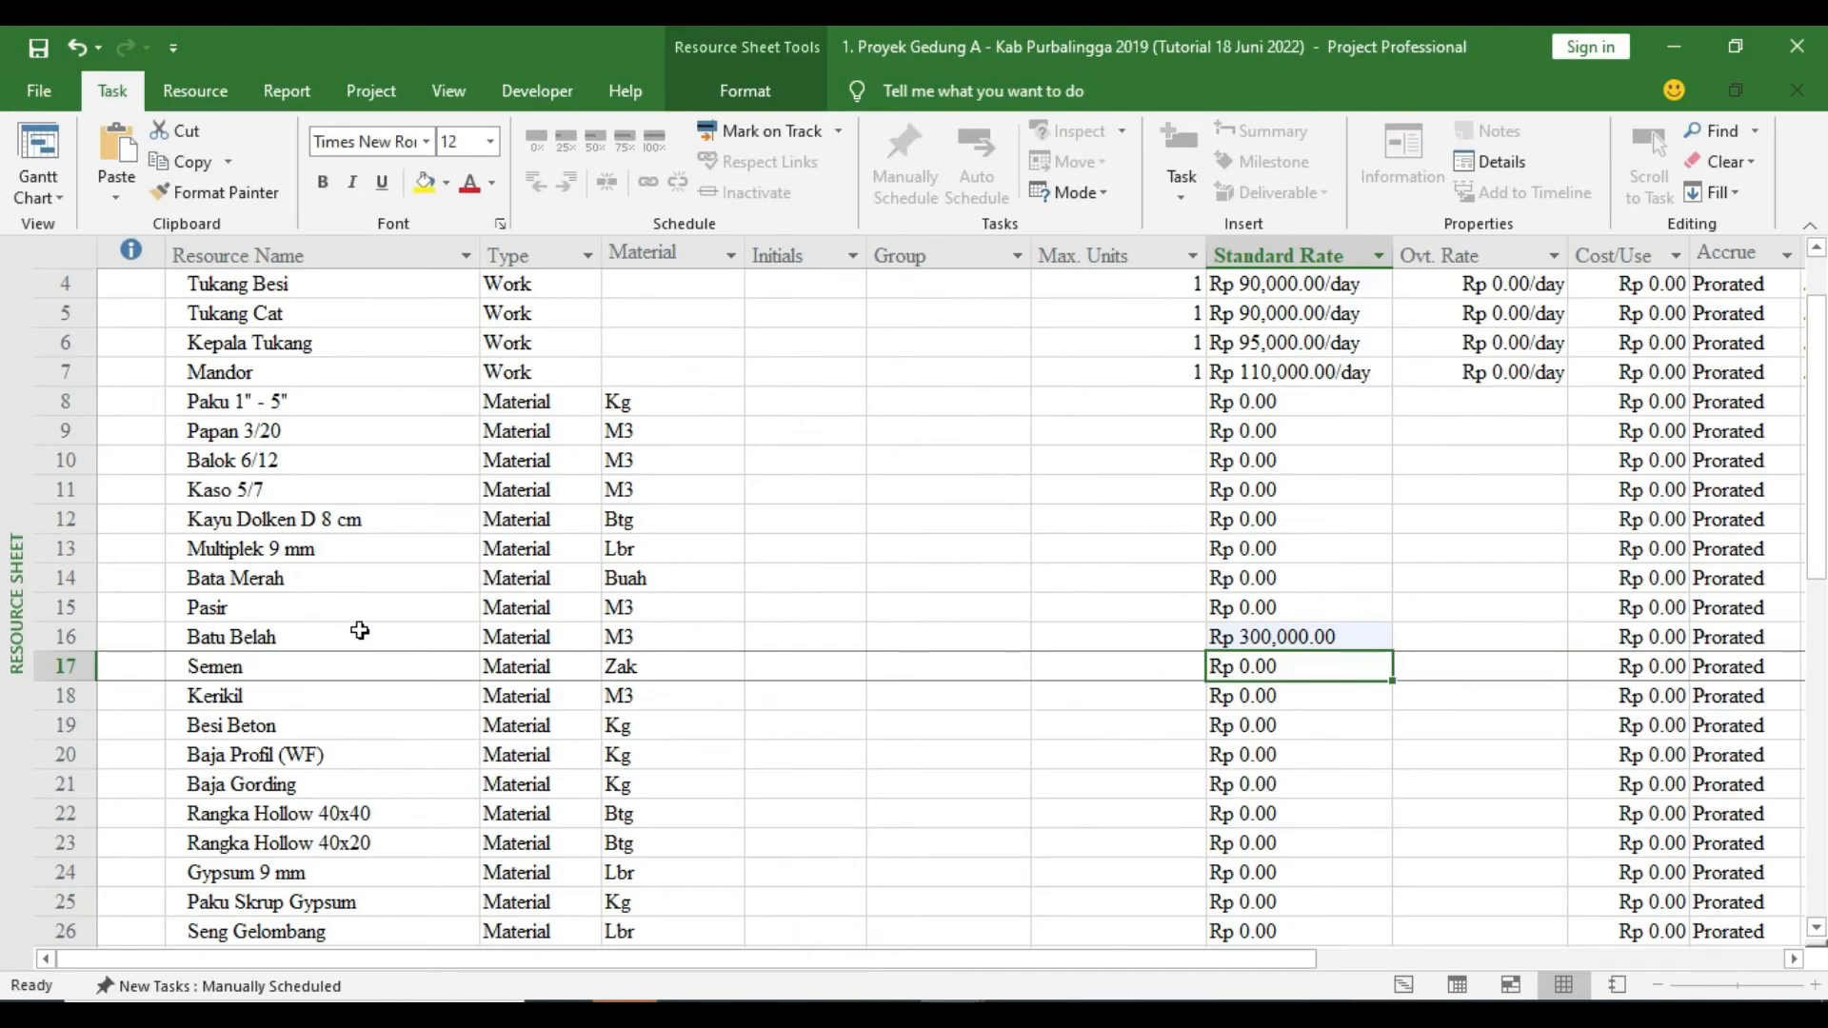
left_click(1268, 583)
type("750")
key("Return")
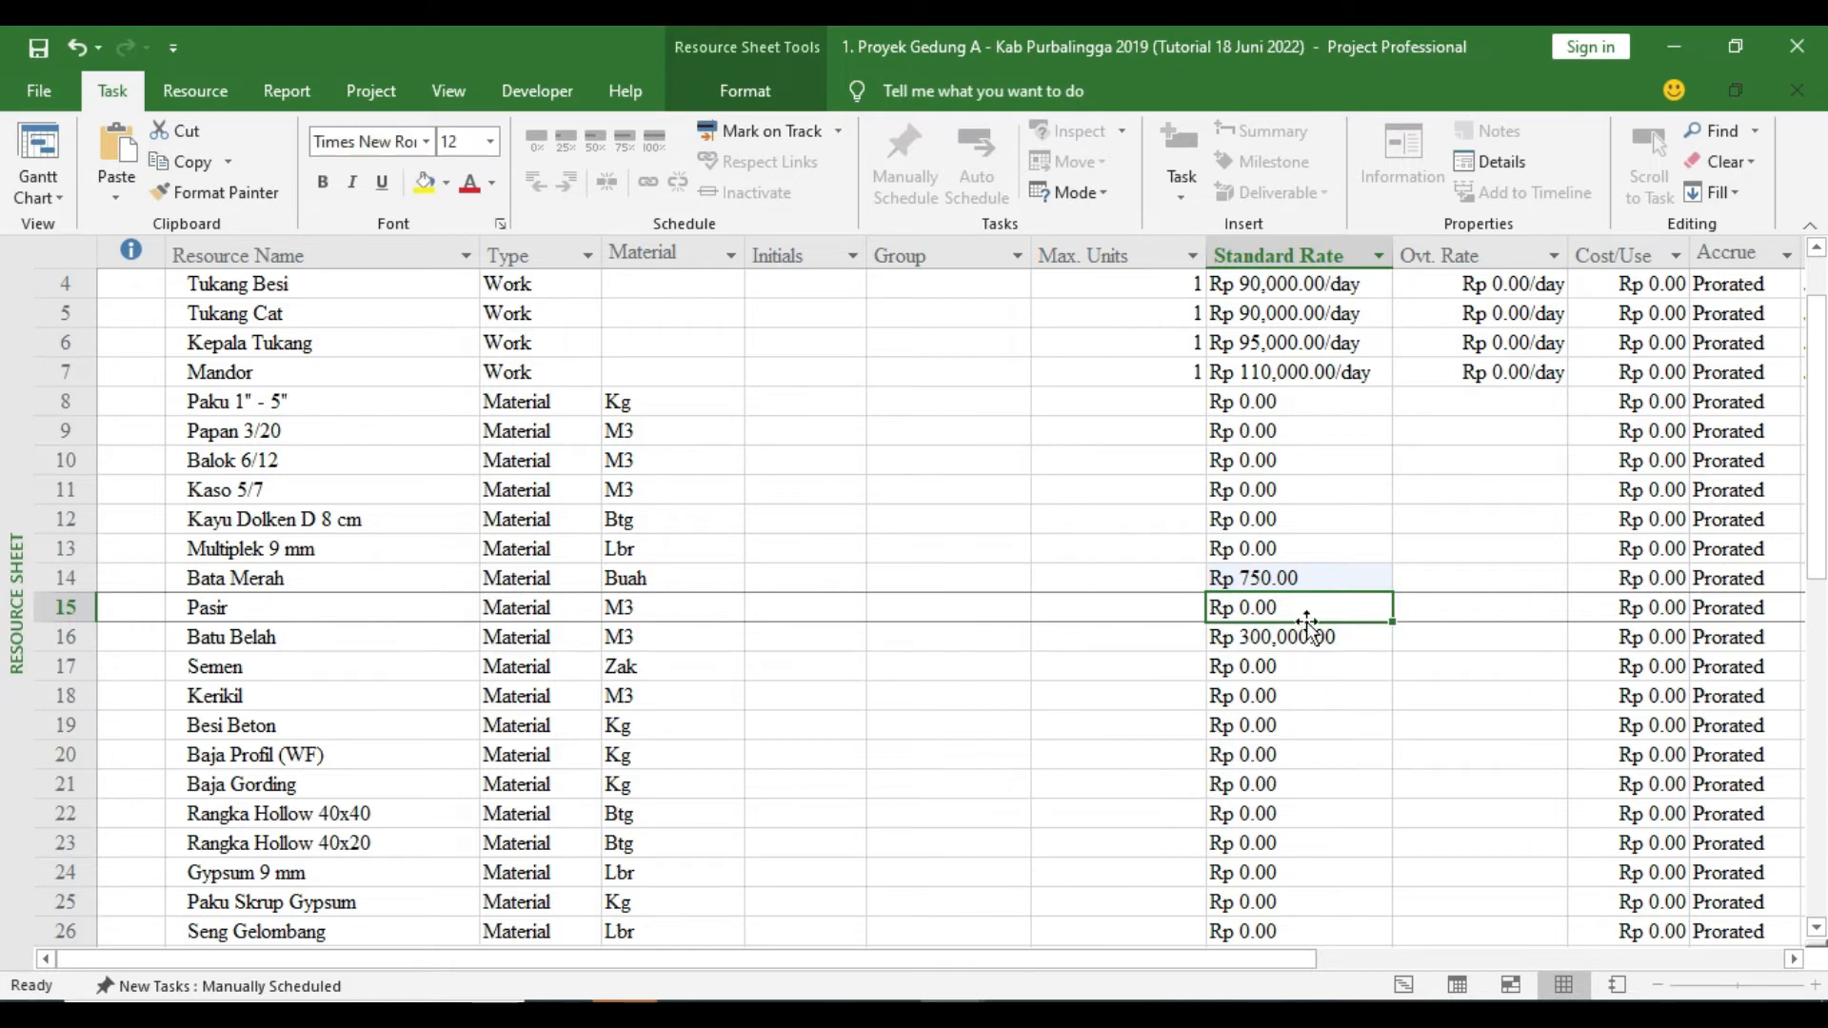
Change the project's display label for days to "d" in the advanced options and apply it
scroll(1305, 476, "down", 3)
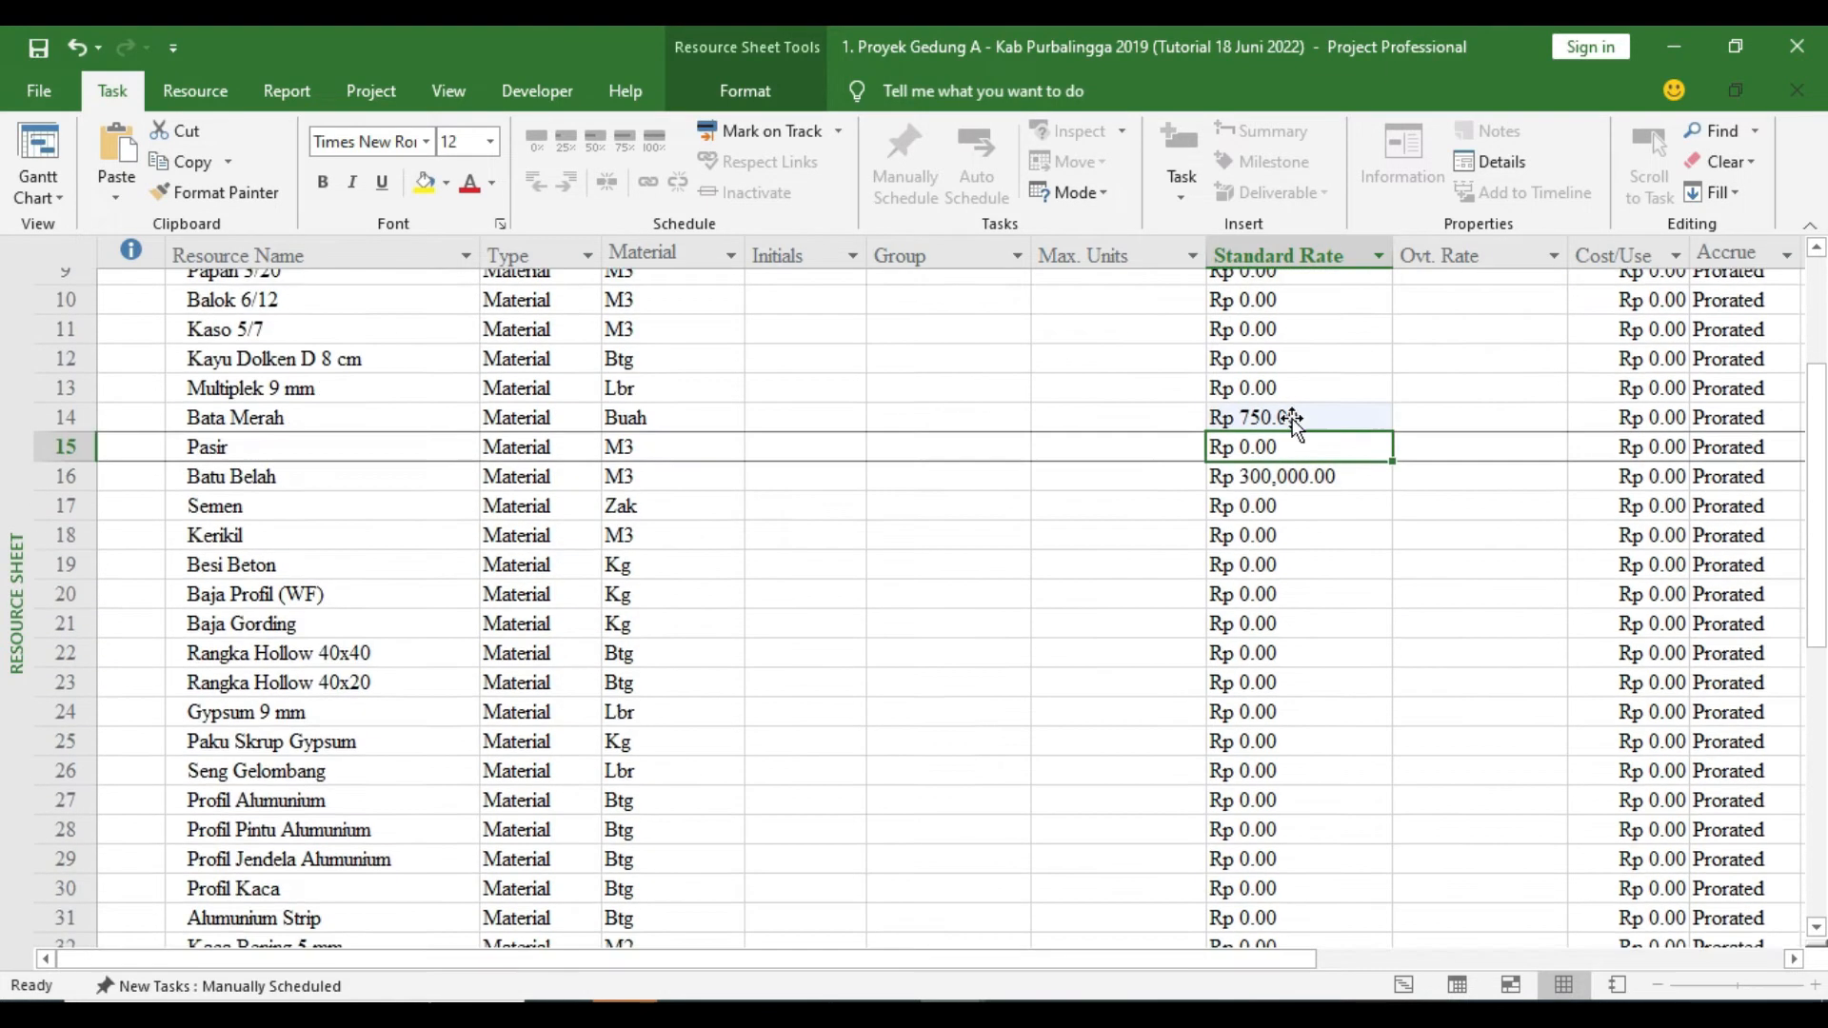
scroll(1310, 601, "up", 4)
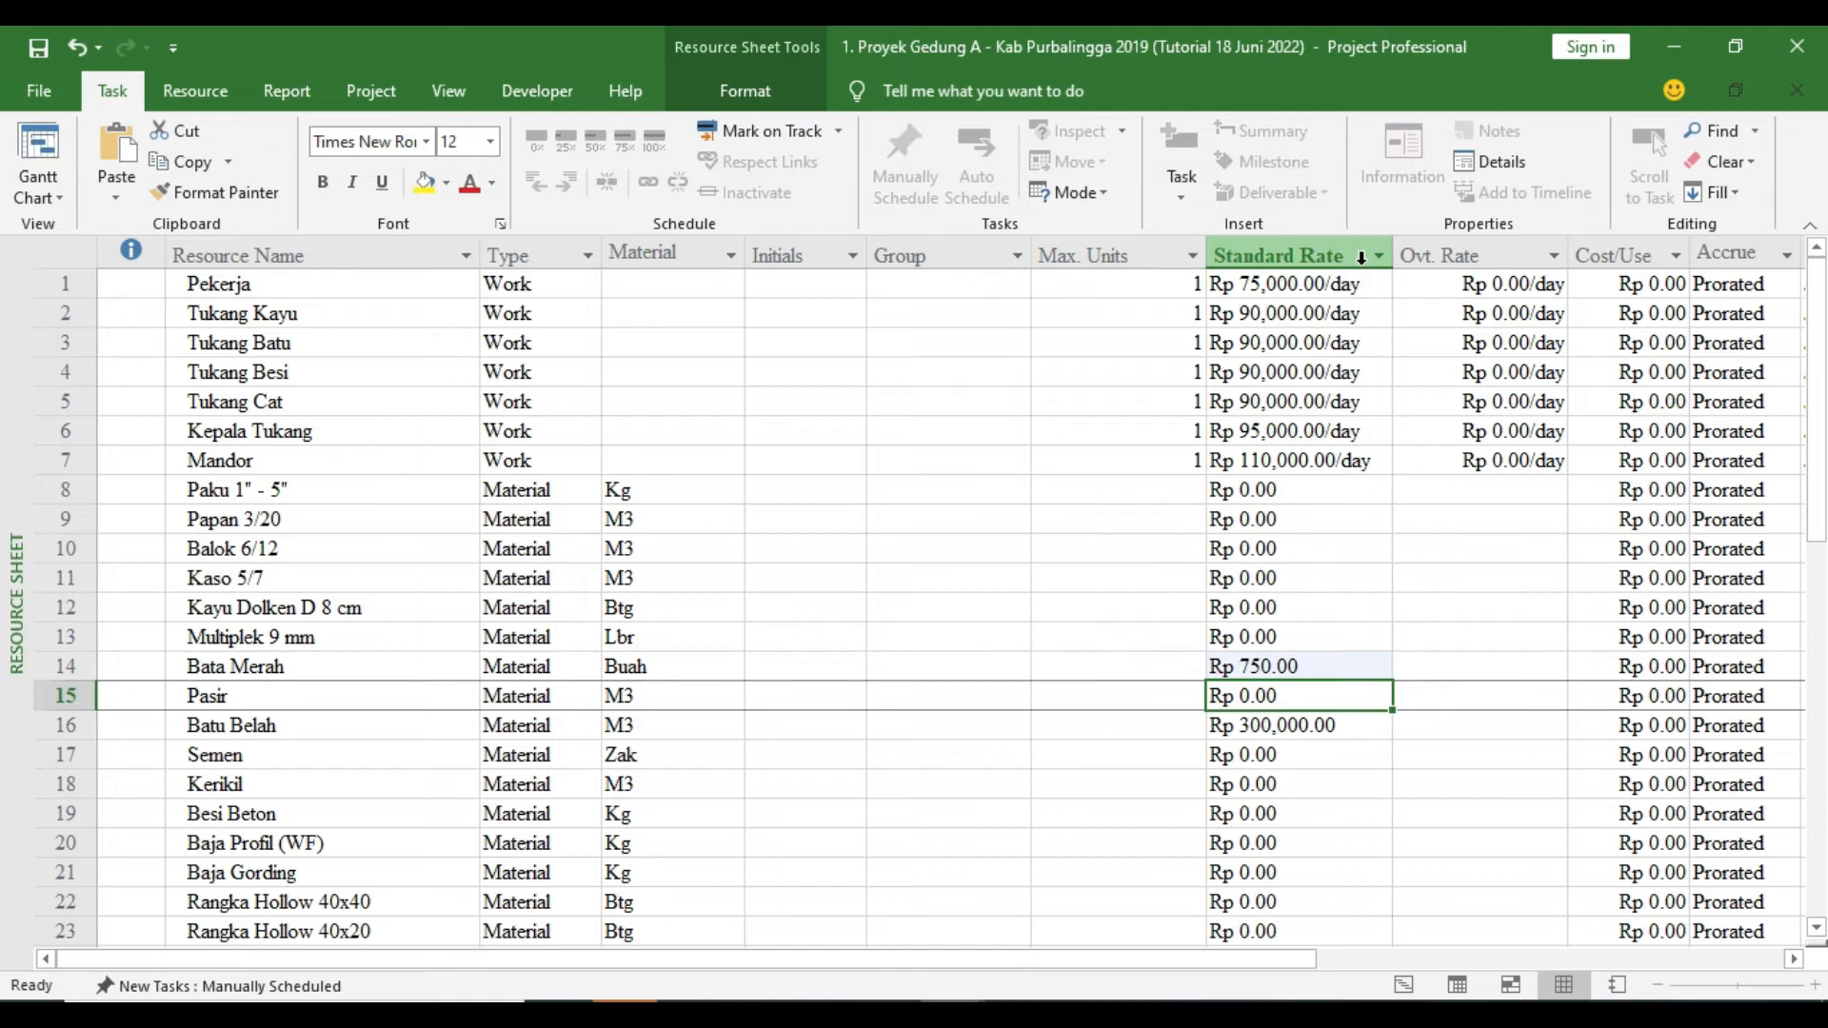
left_click(21, 86)
left_click(80, 971)
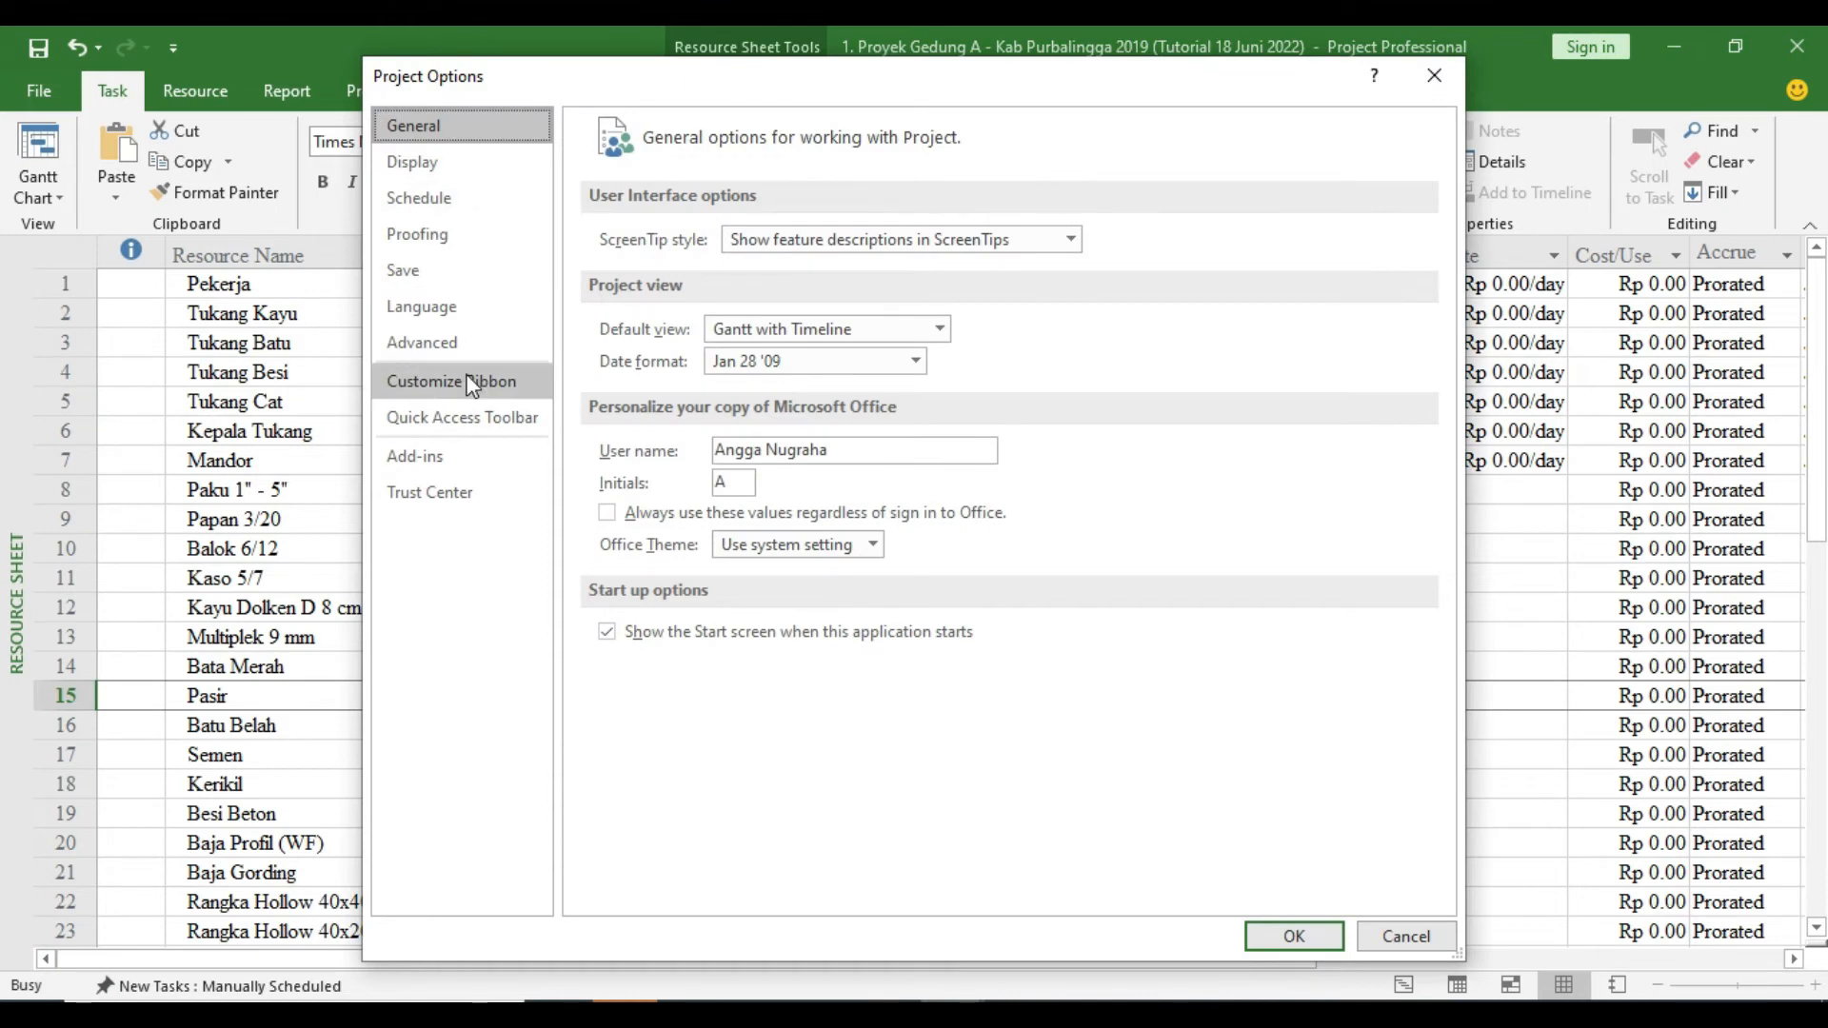
left_click(490, 218)
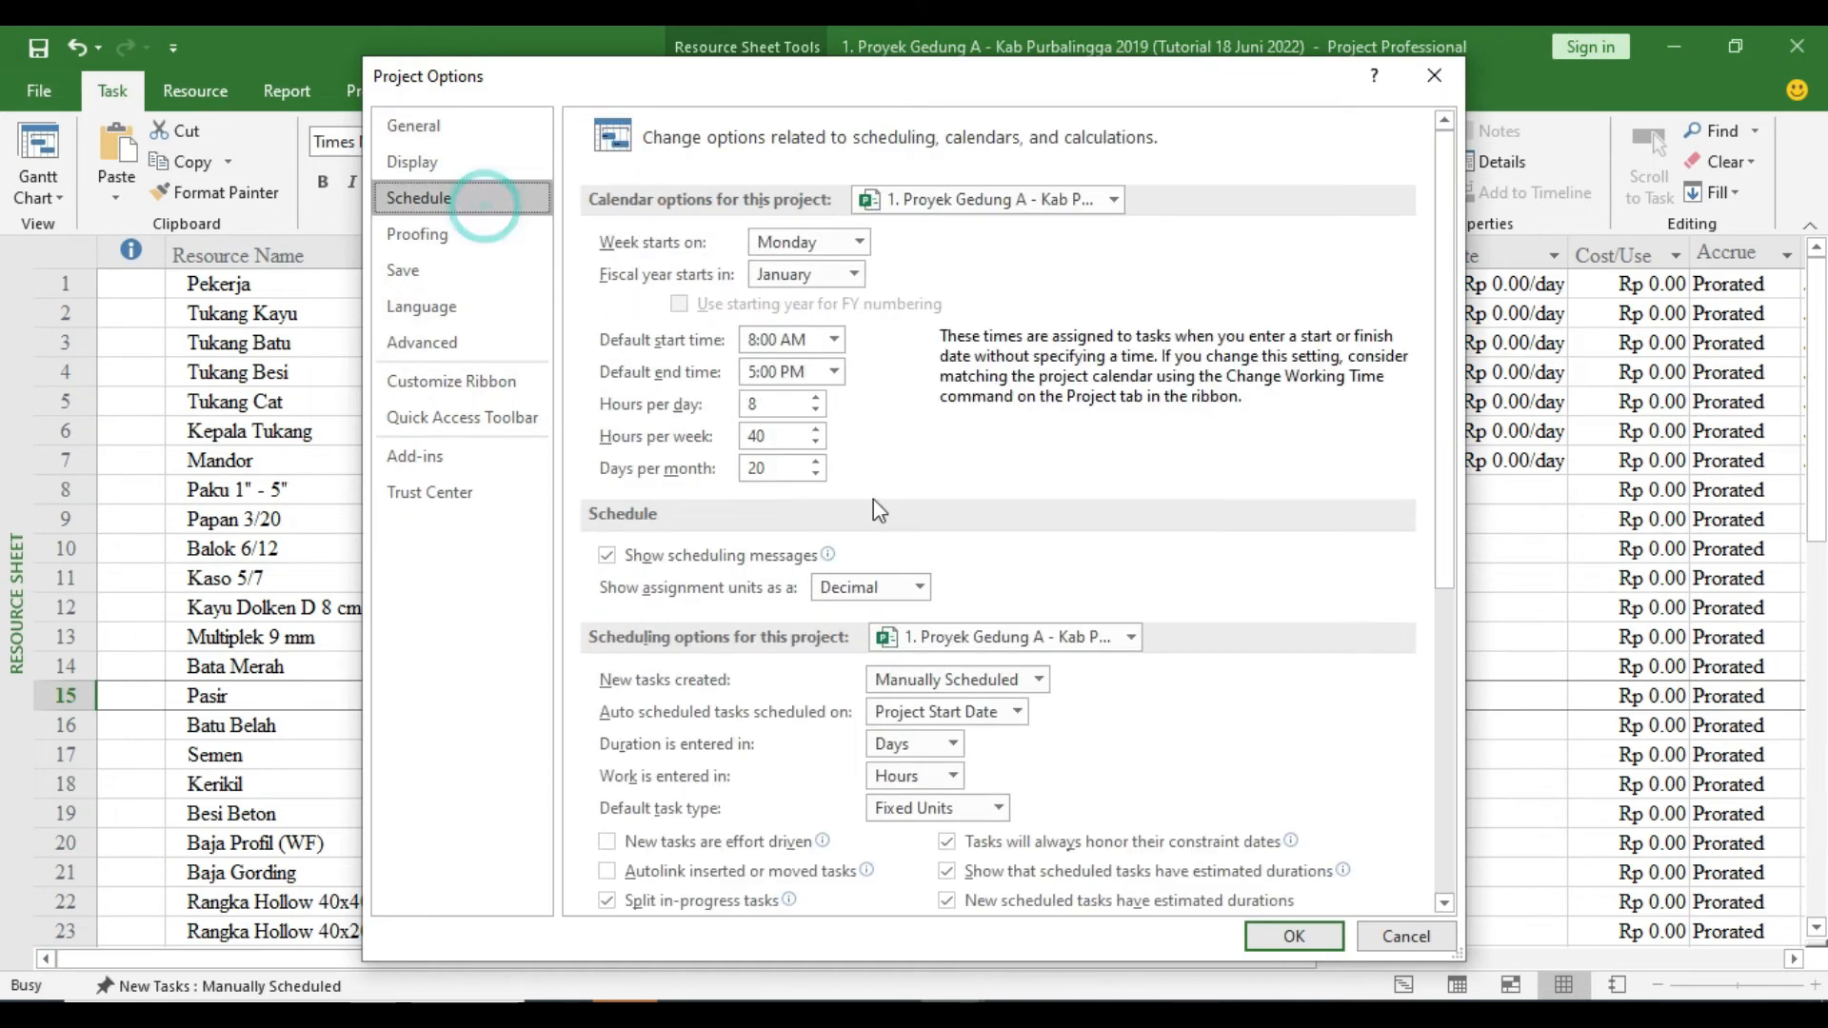
scroll(971, 599, "down", 5)
scroll(973, 593, "down", 3)
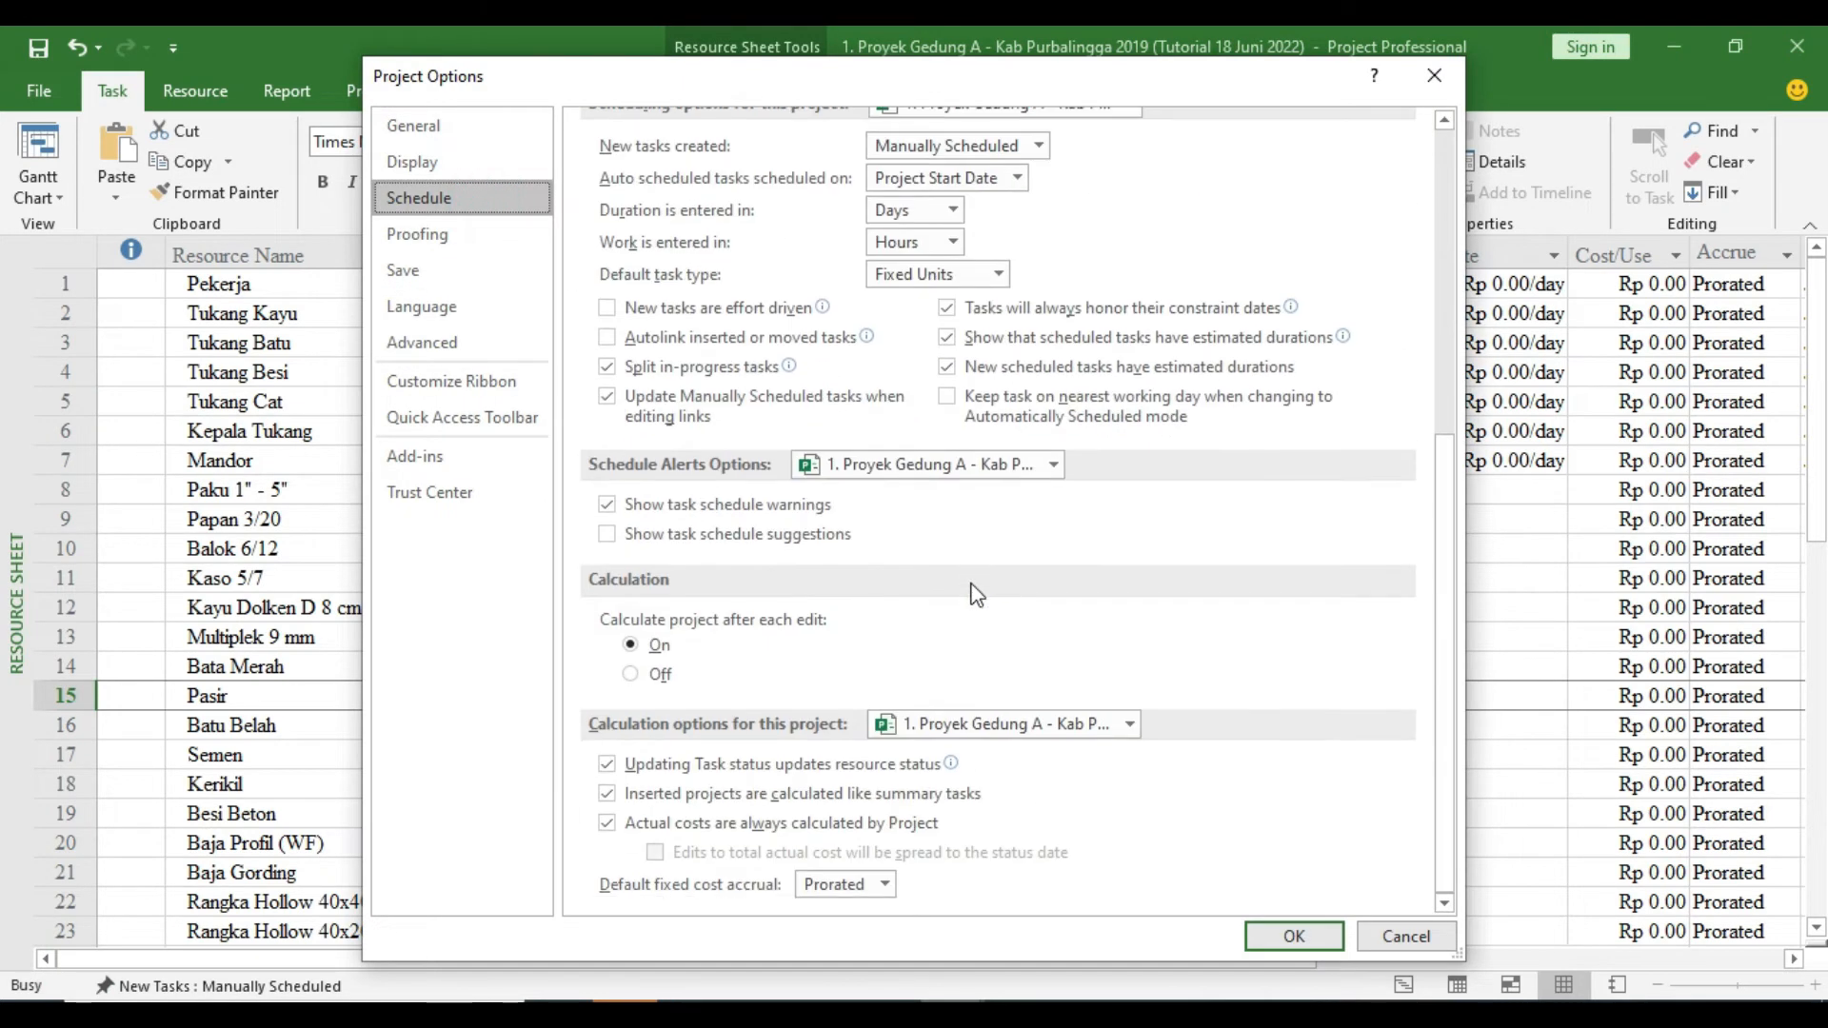
left_click(433, 342)
scroll(993, 602, "down", 8)
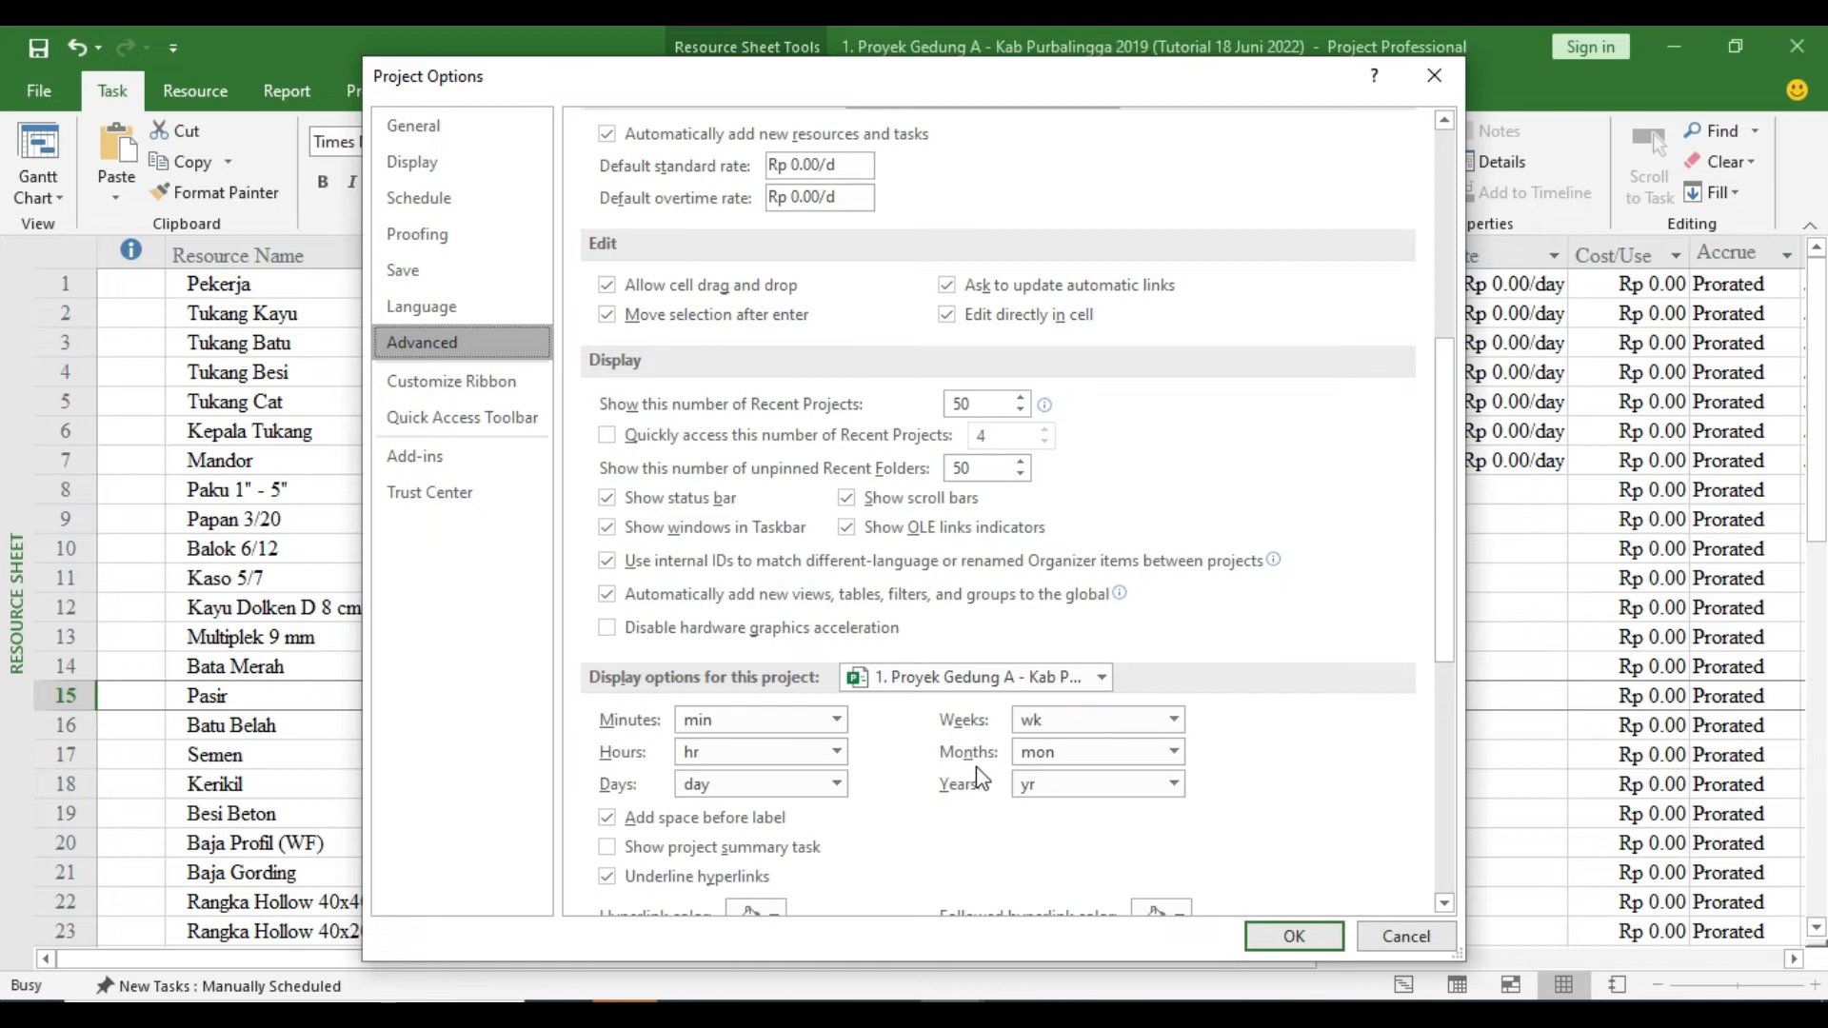
left_click(836, 751)
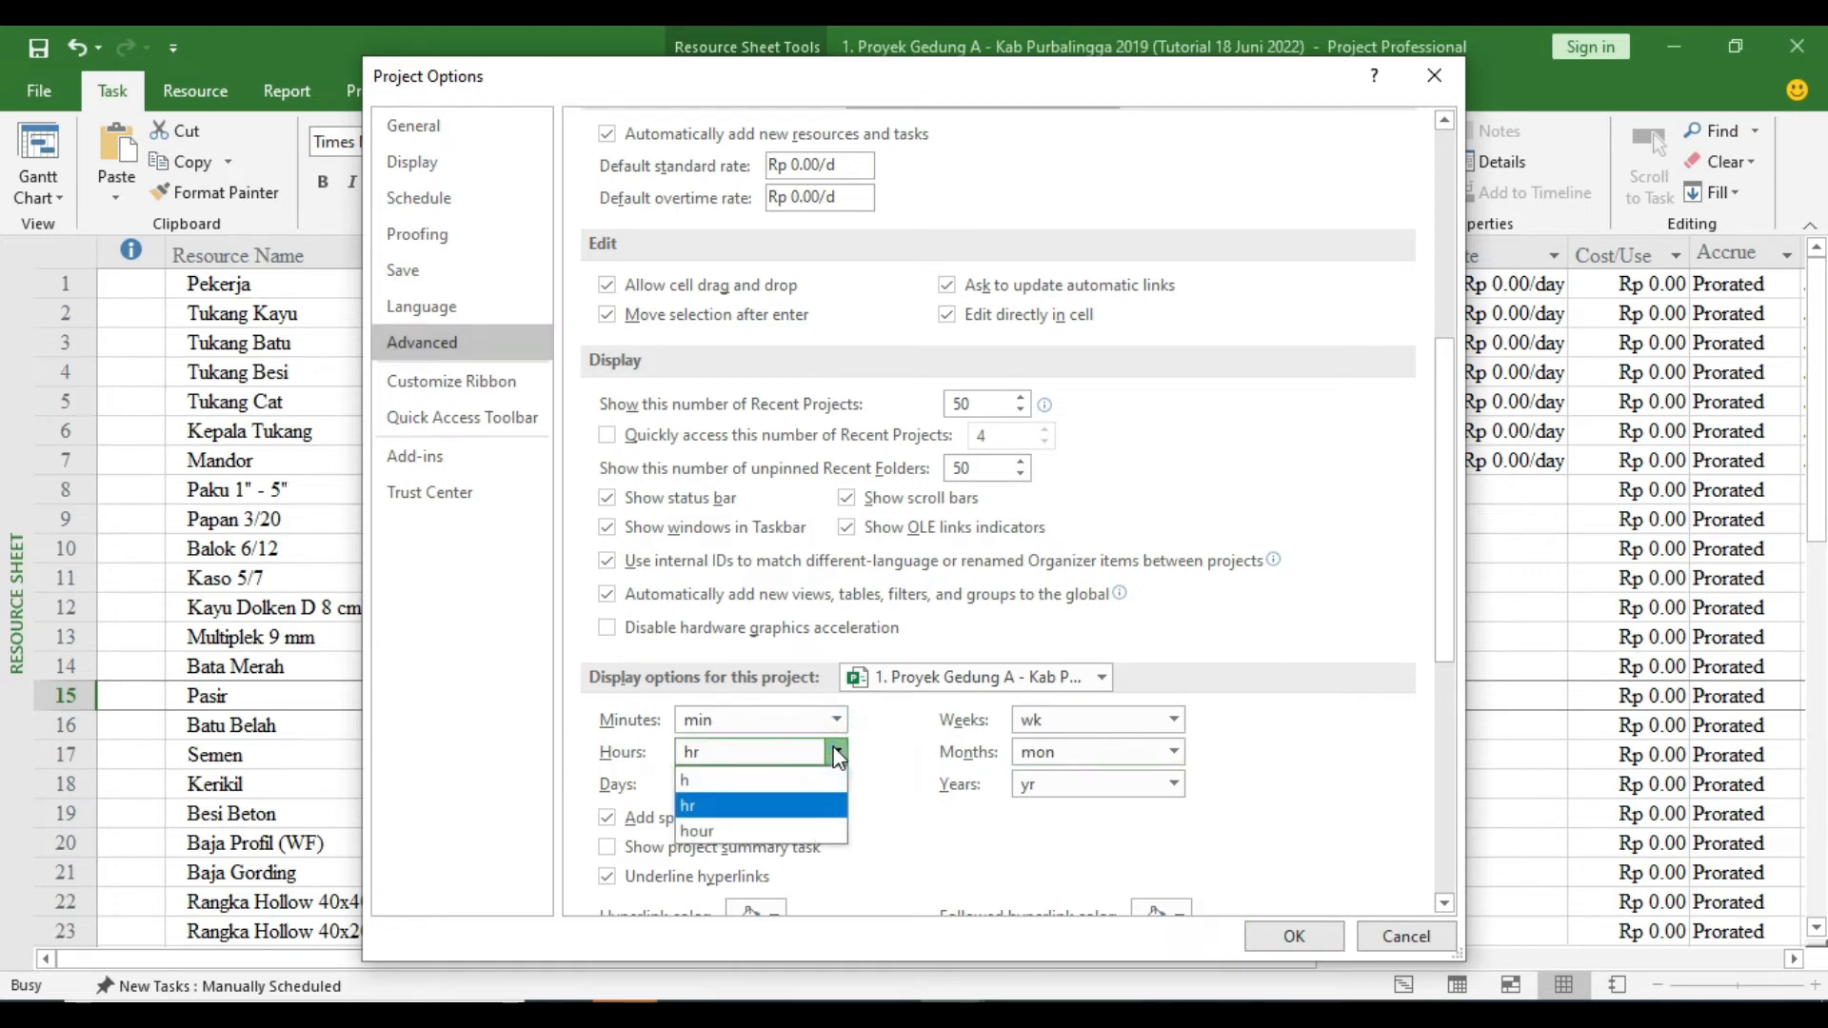
left_click(836, 752)
left_click(837, 784)
left_click(716, 807)
left_click(1292, 938)
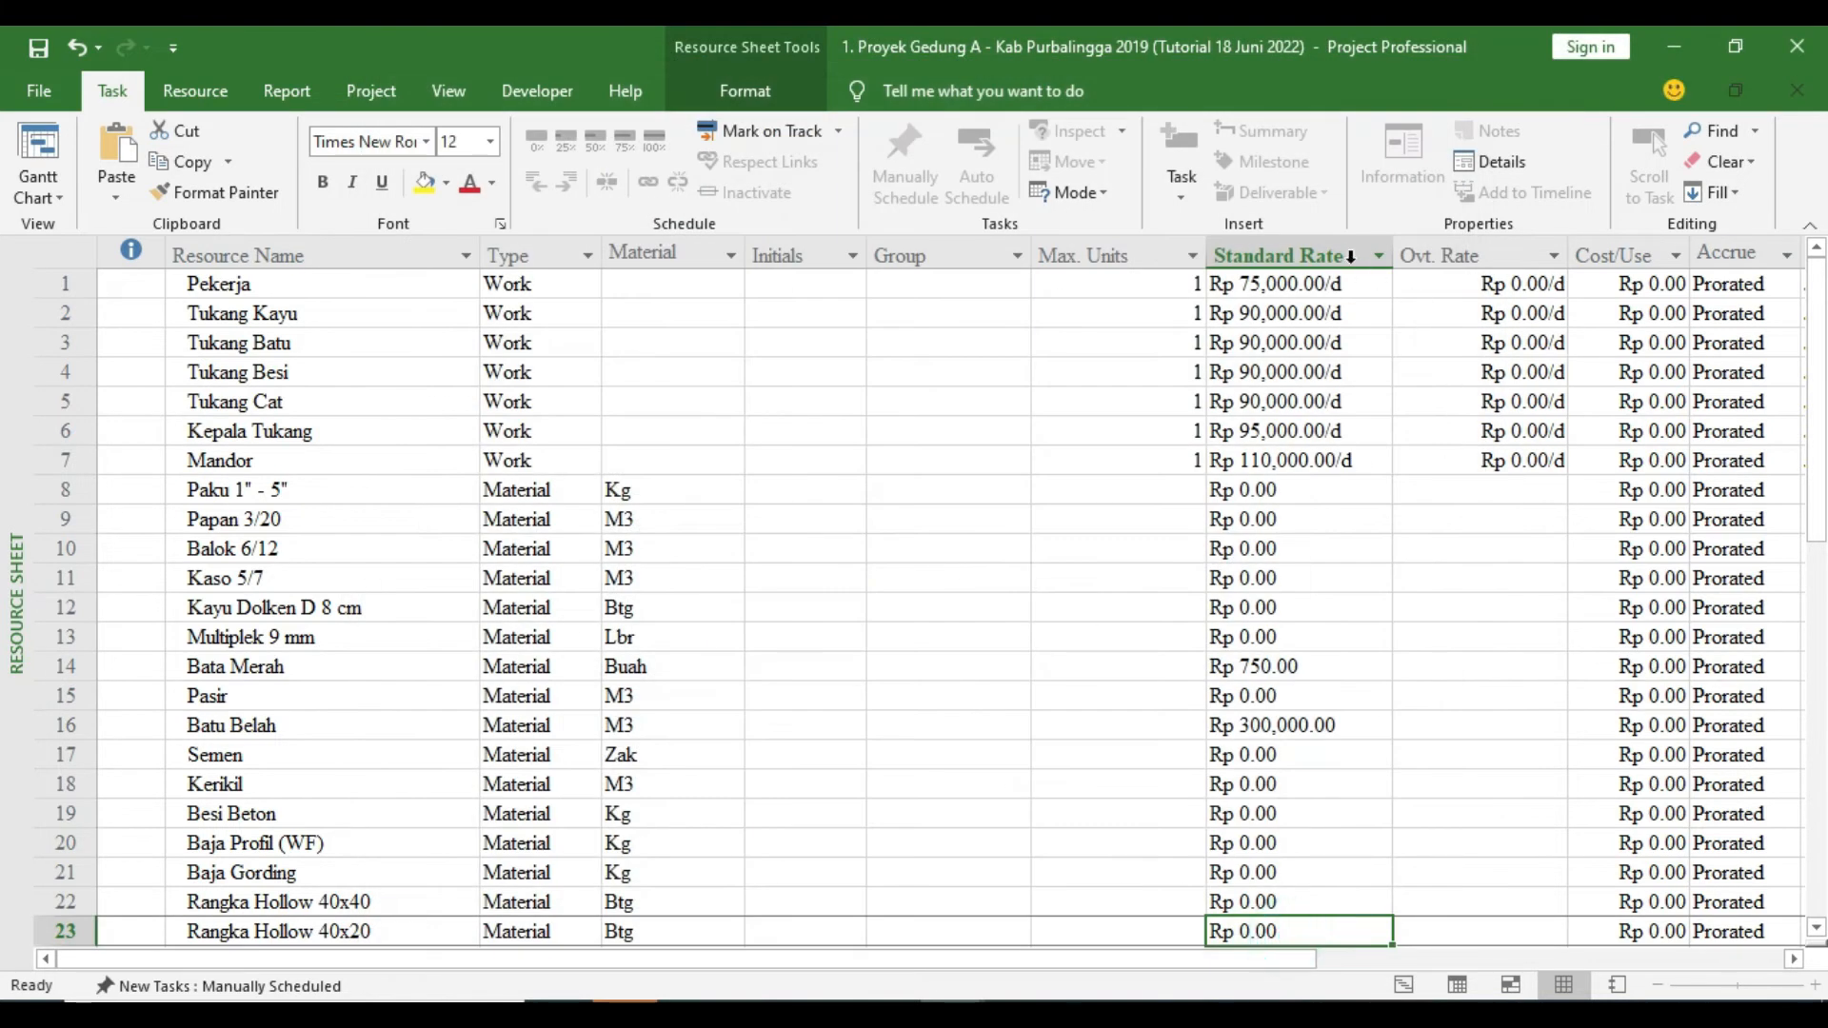
Set the project's display label for days back to "day" in the advanced options and apply it
left_click(38, 190)
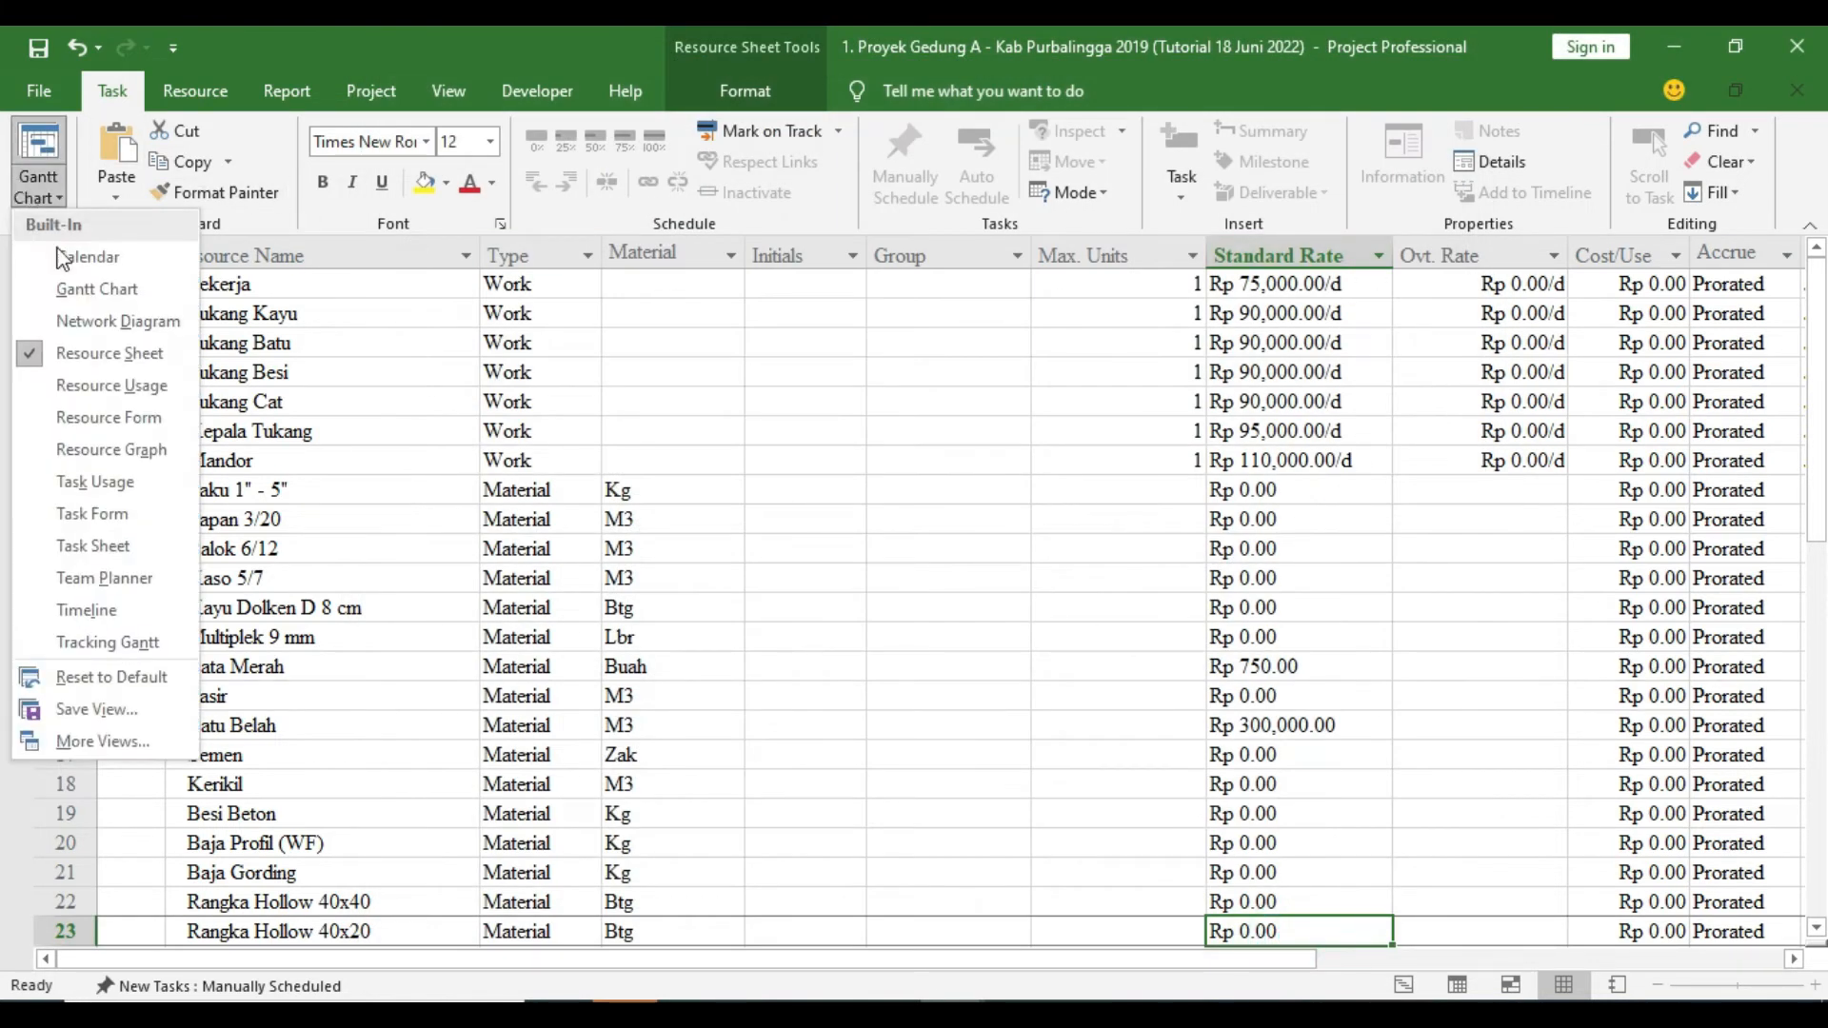
key("Escape")
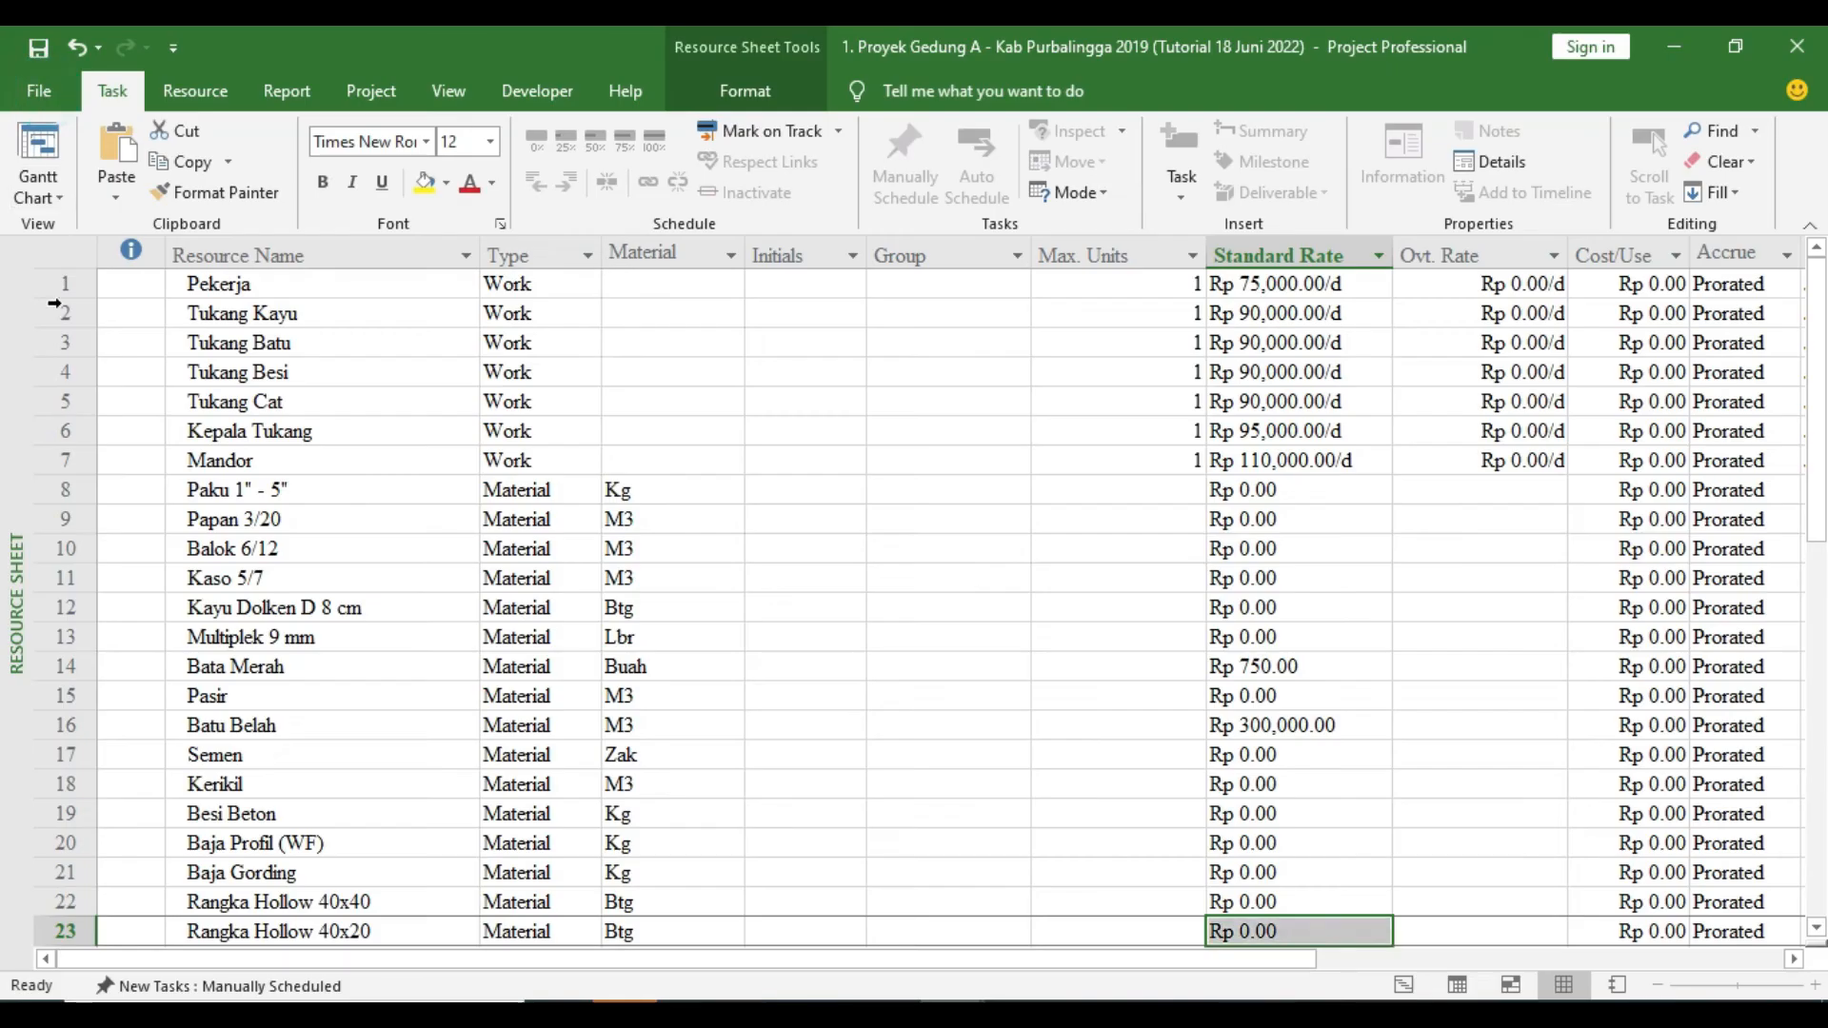
left_click(15, 95)
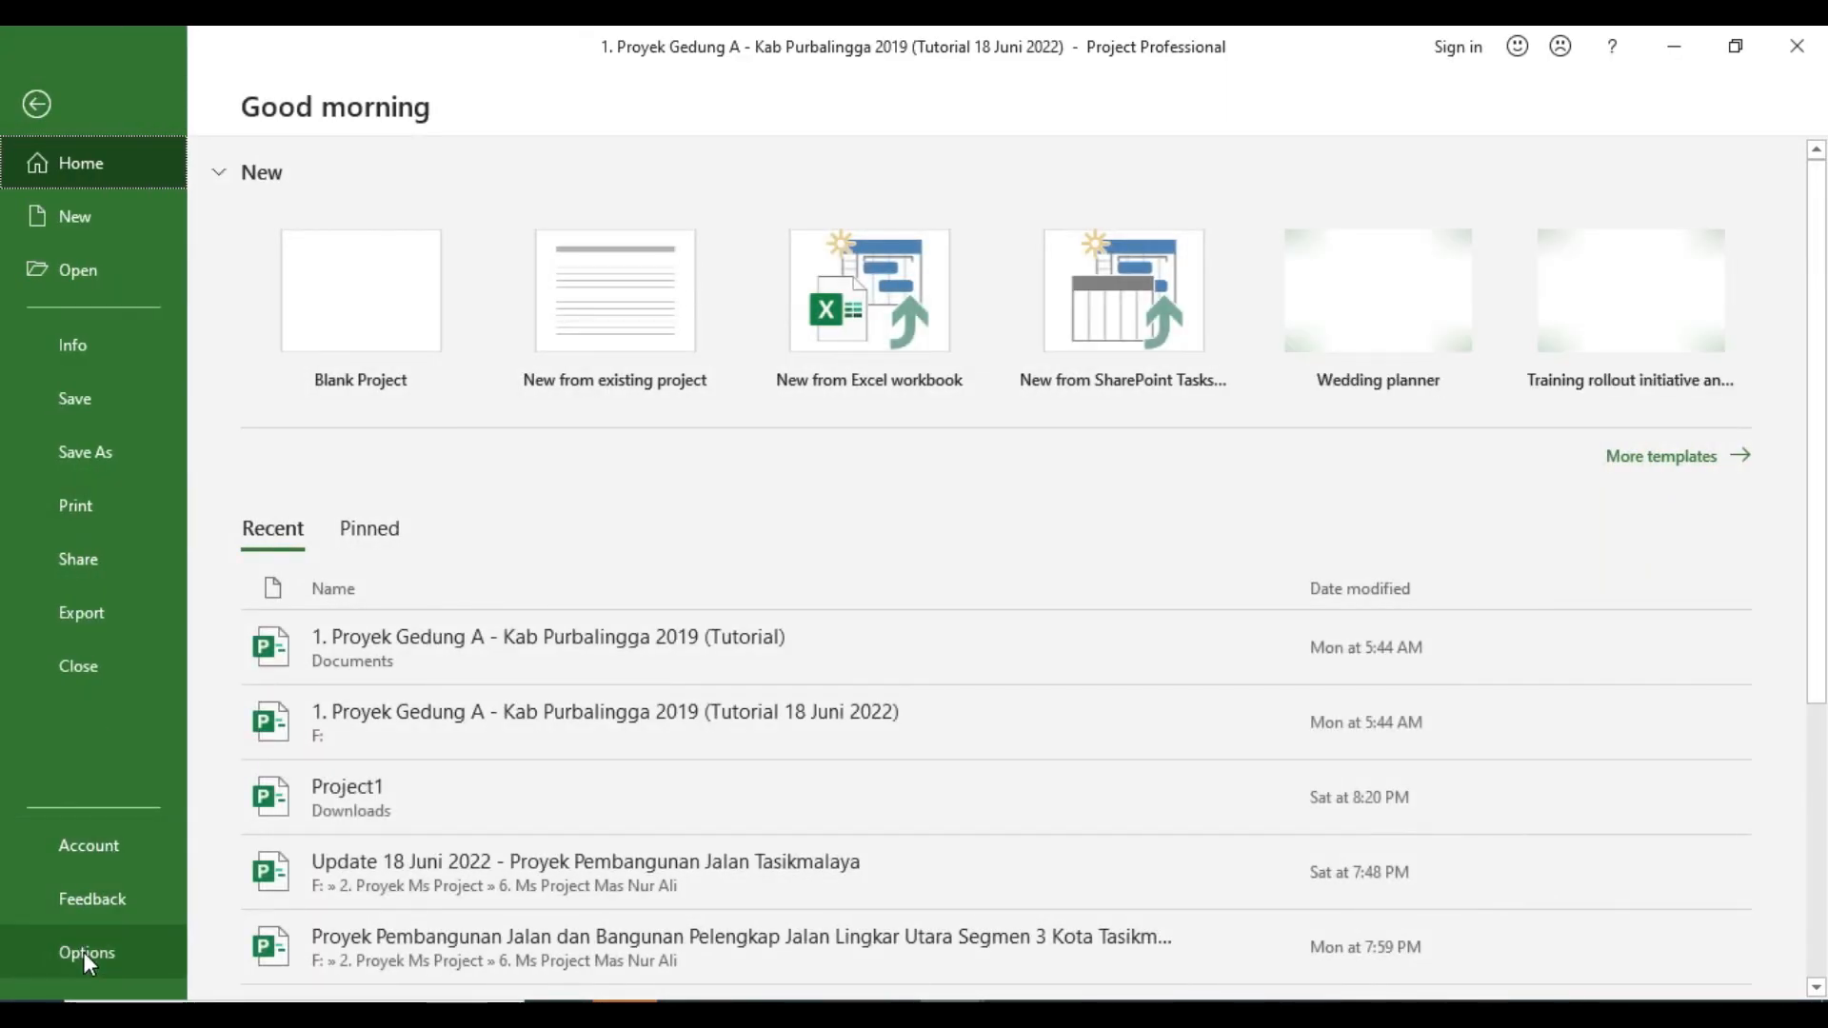
left_click(59, 952)
left_click(484, 344)
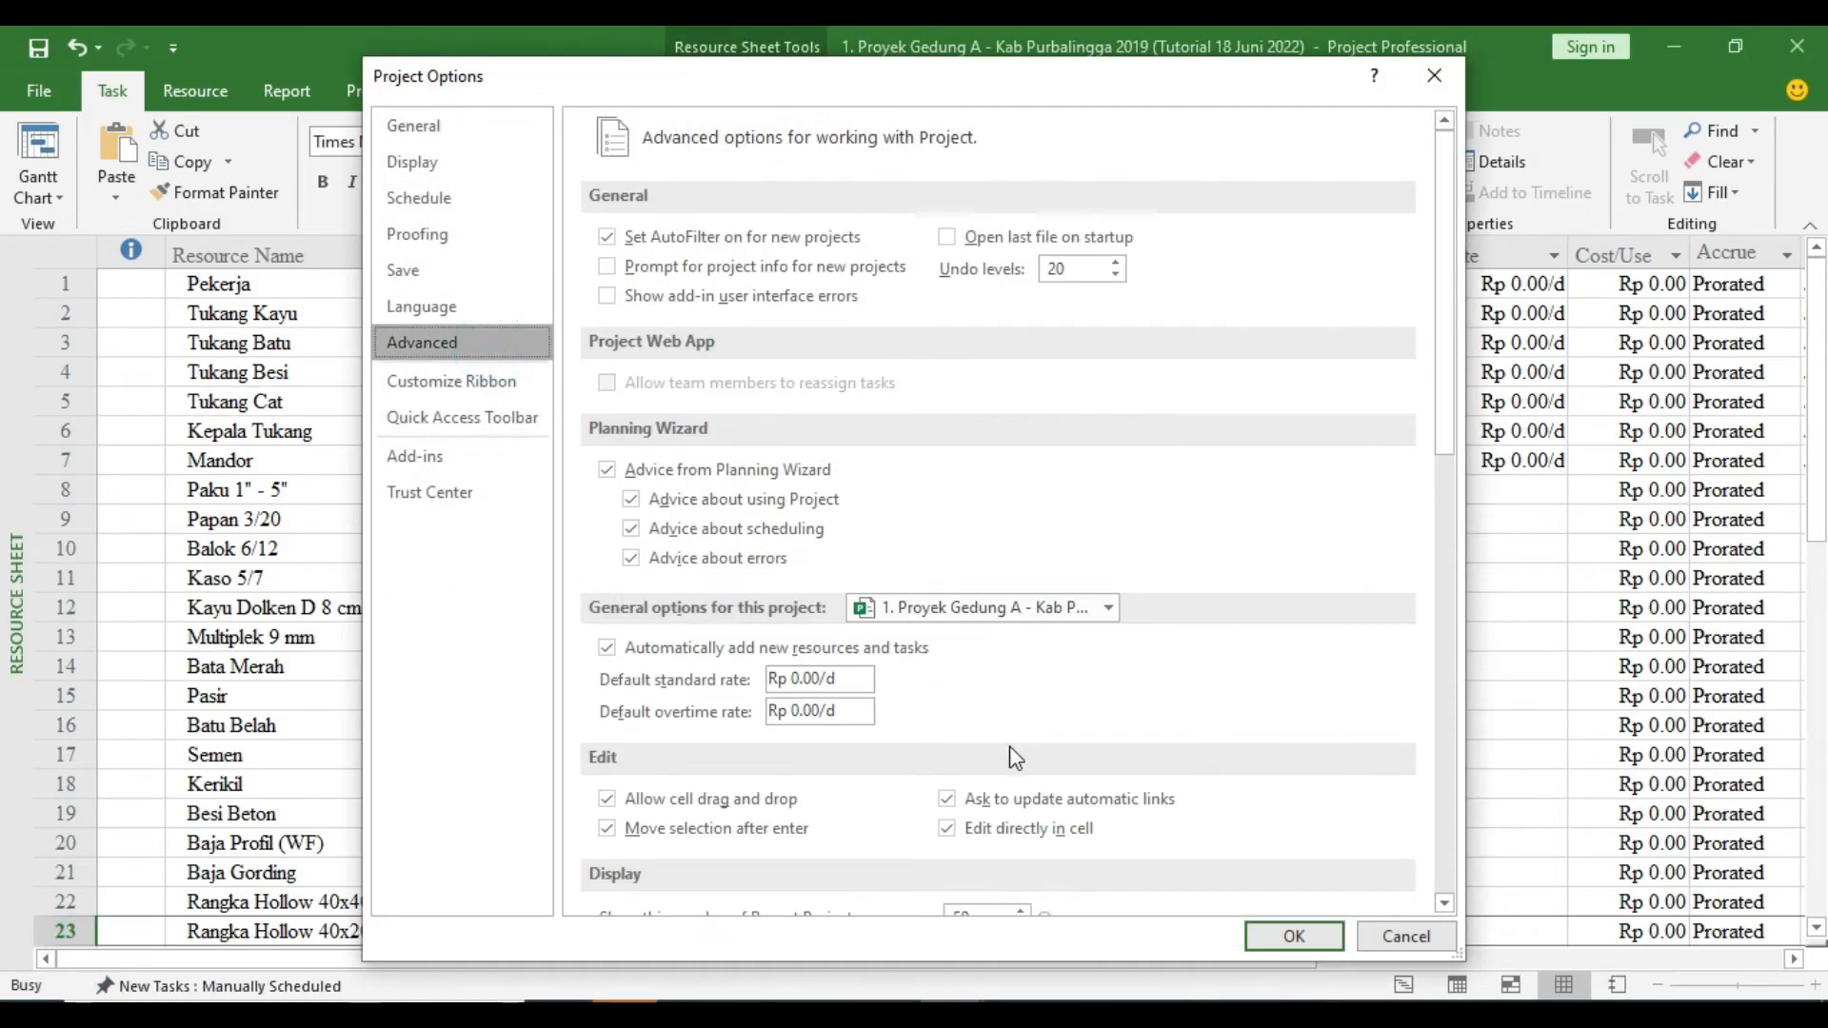
scroll(1009, 745, "down", 3)
scroll(1006, 764, "down", 3)
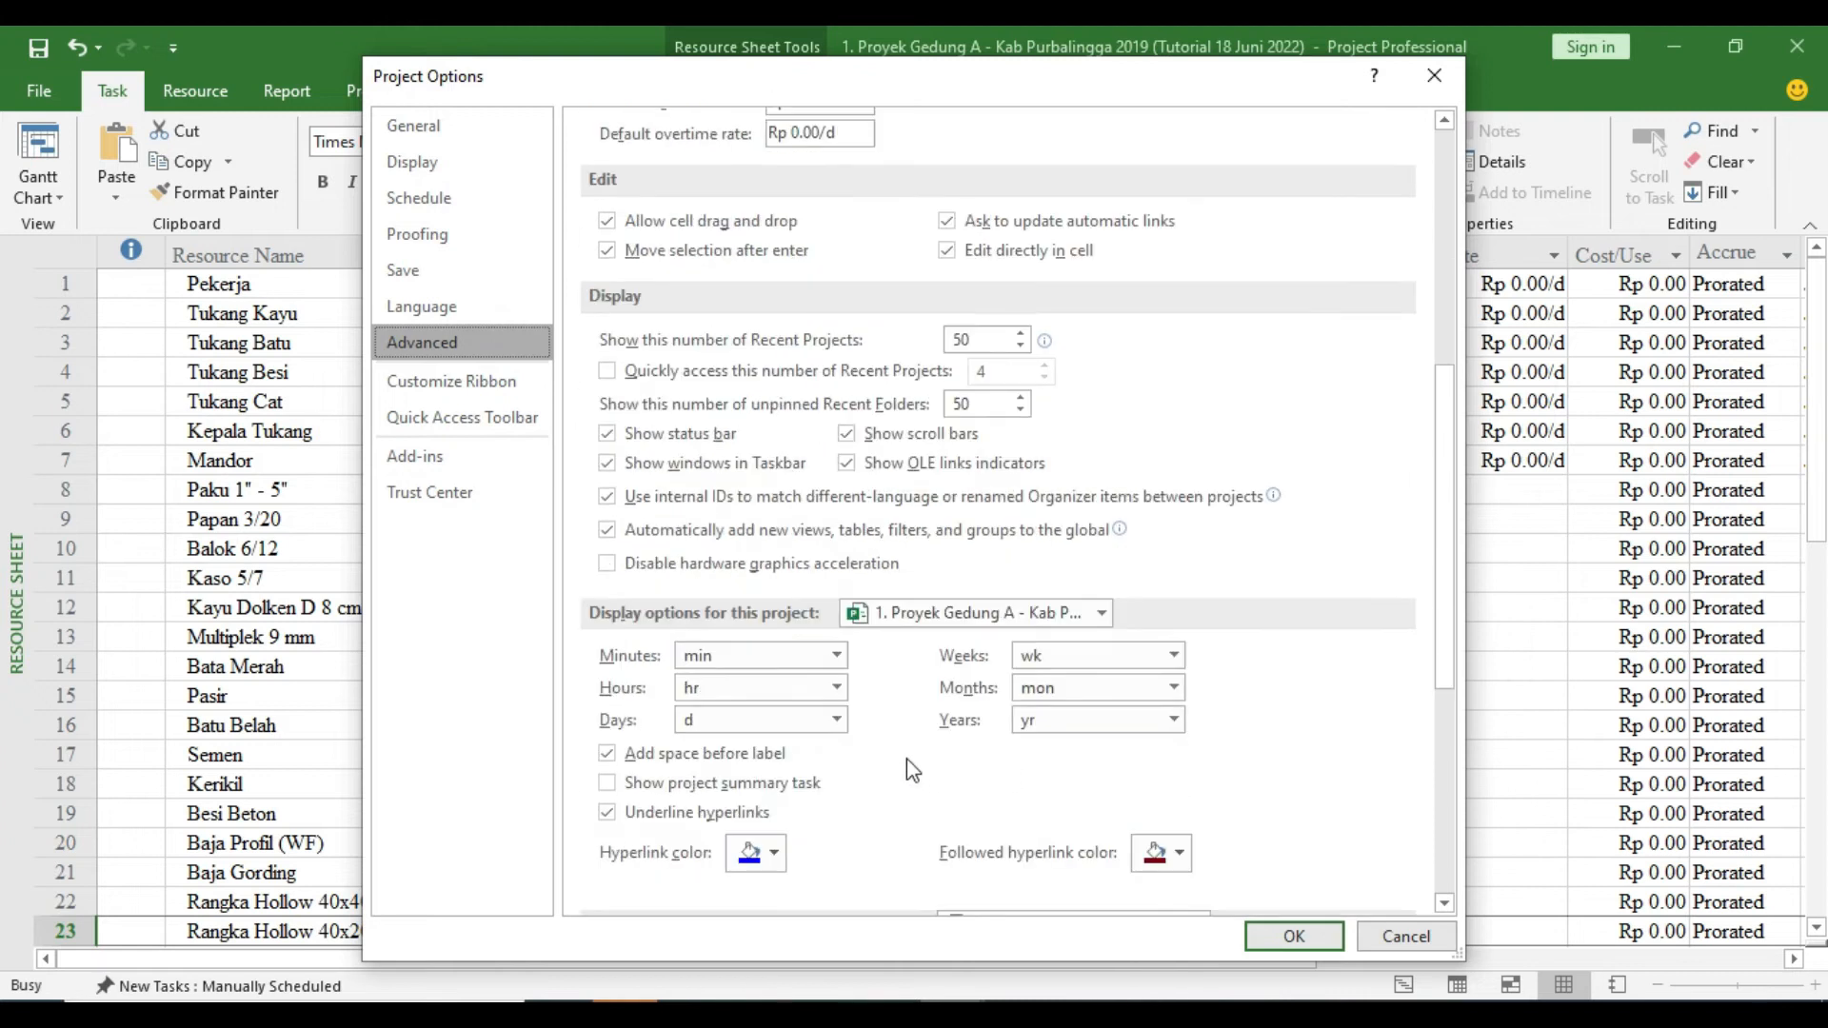
left_click(834, 721)
left_click(779, 800)
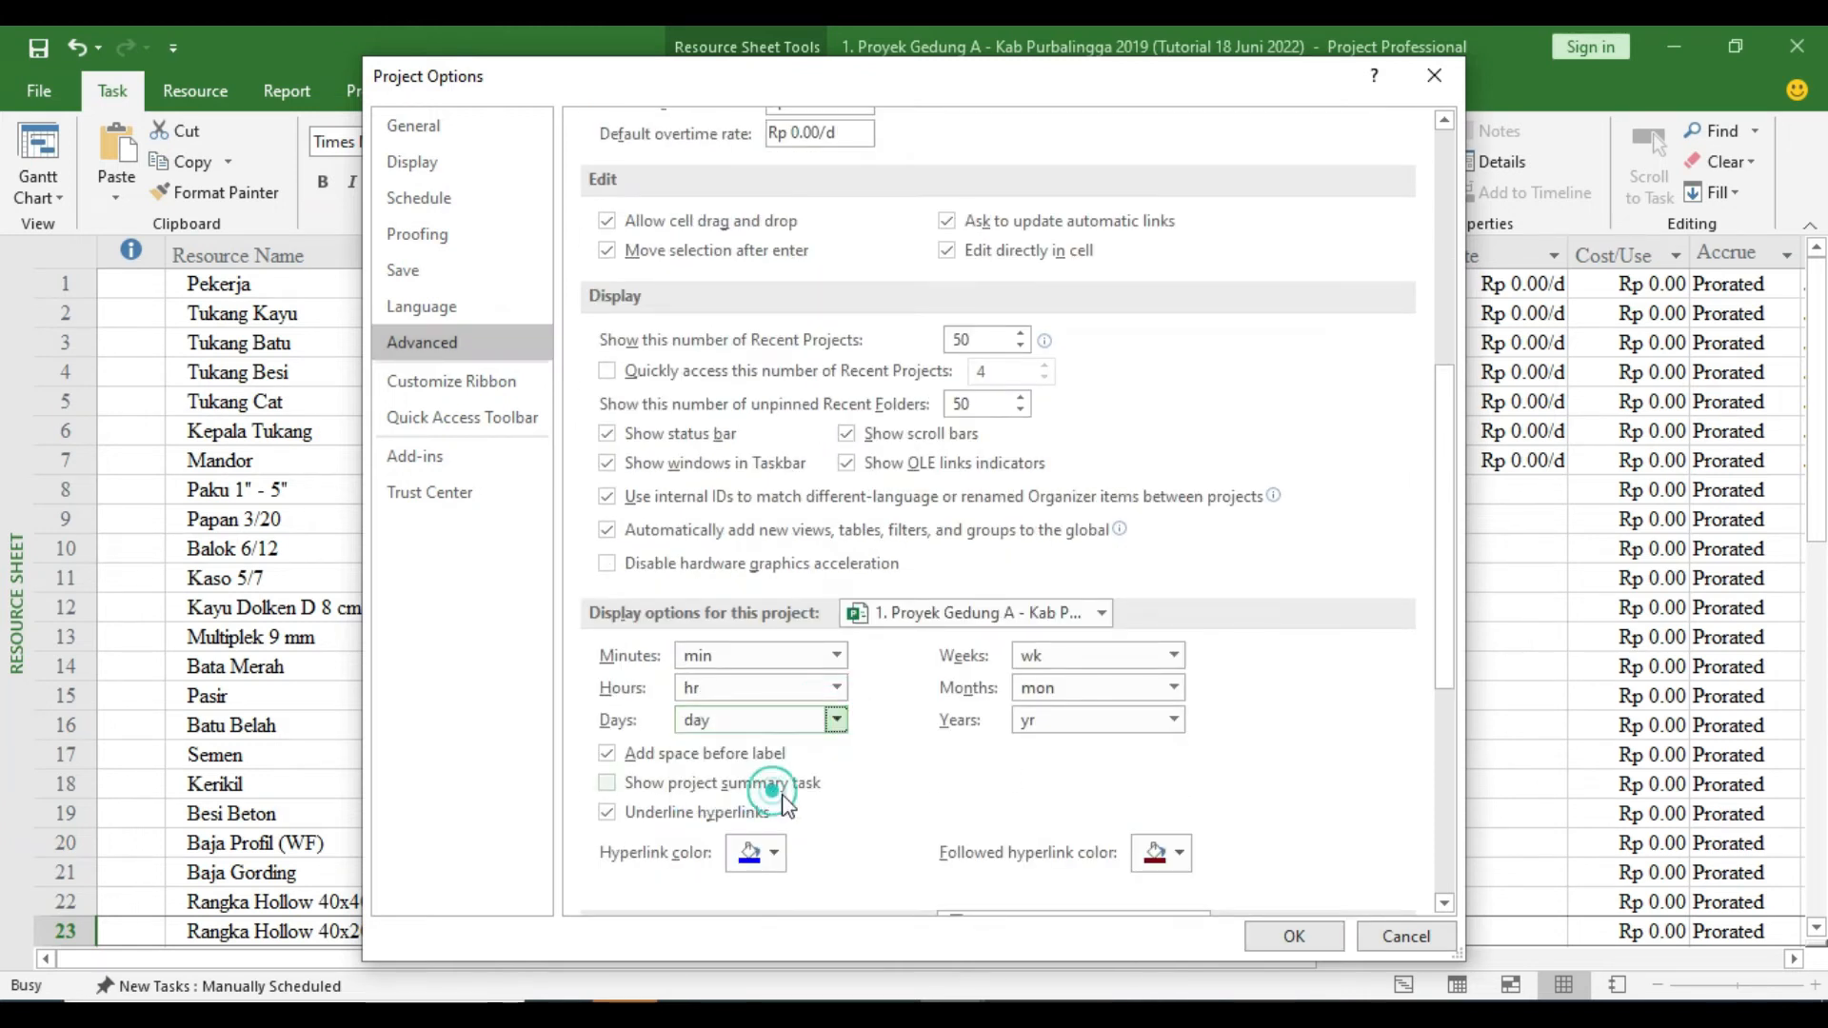
left_click(1280, 930)
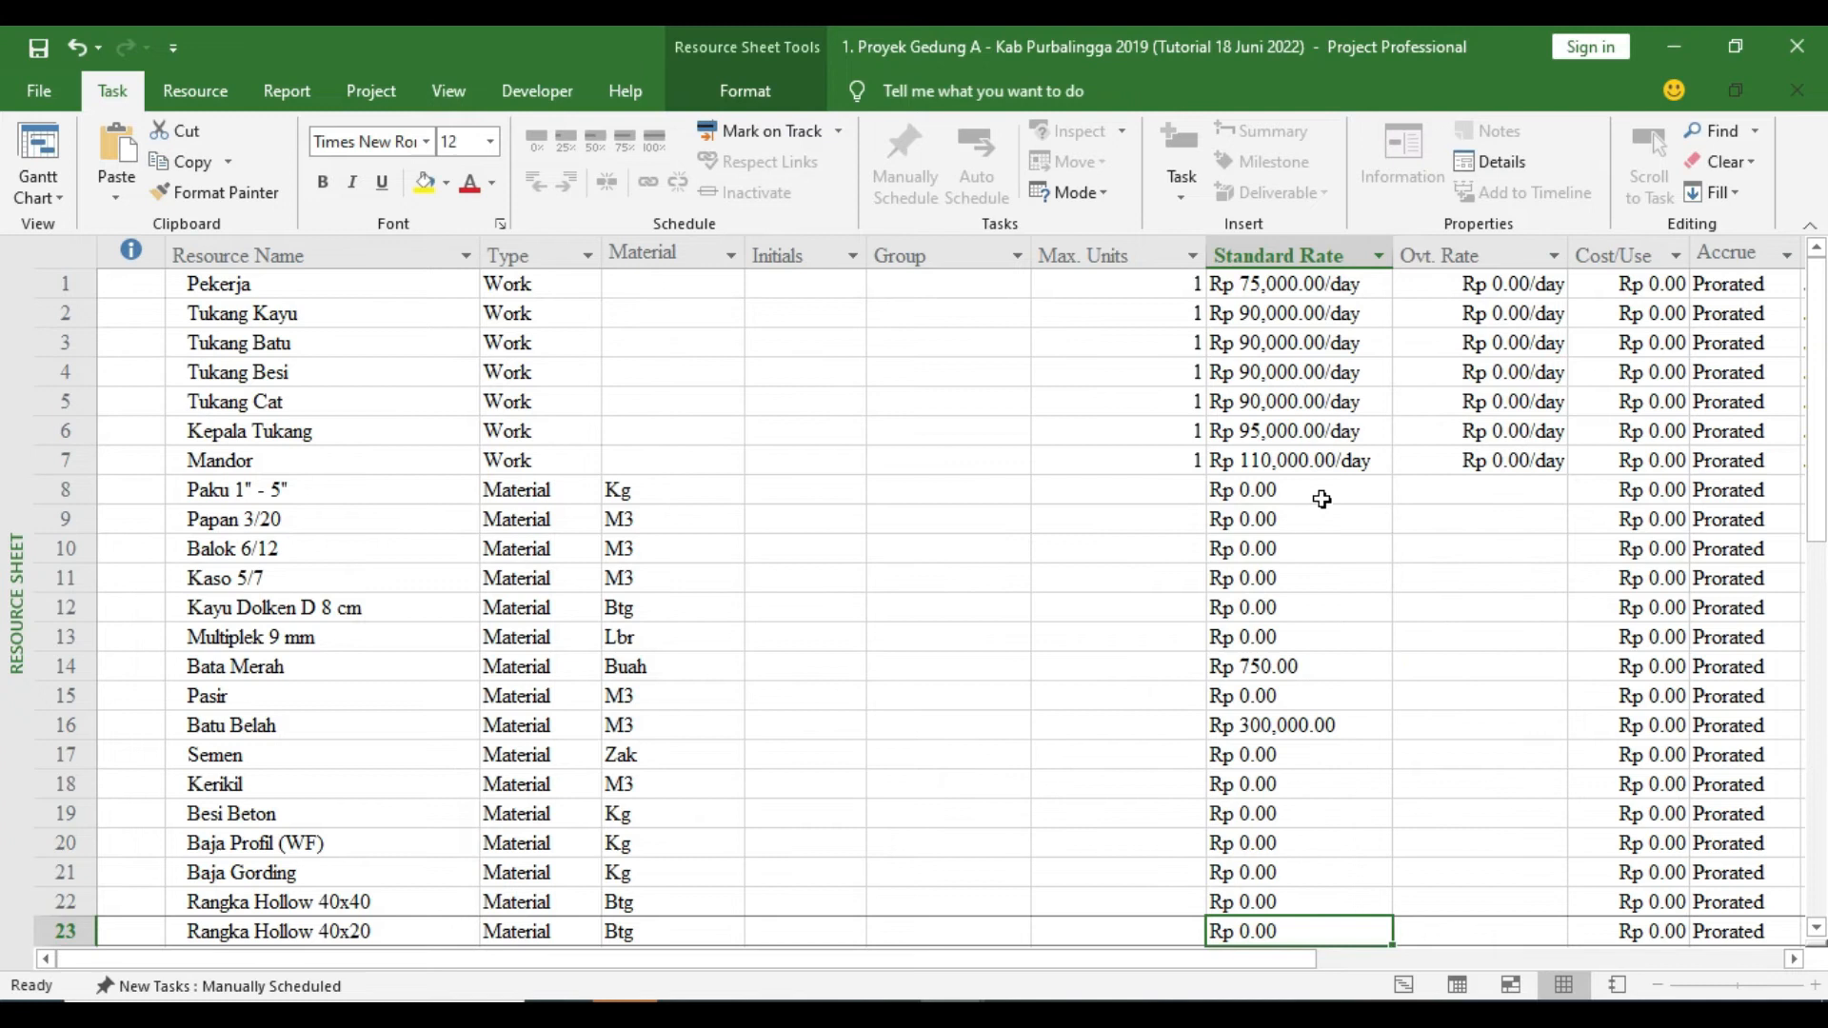
Look through the material resources' standard rates, then switch to Excel and review the basic material prices in the Harga Bahan sheet
scroll(1321, 499, "down", 2)
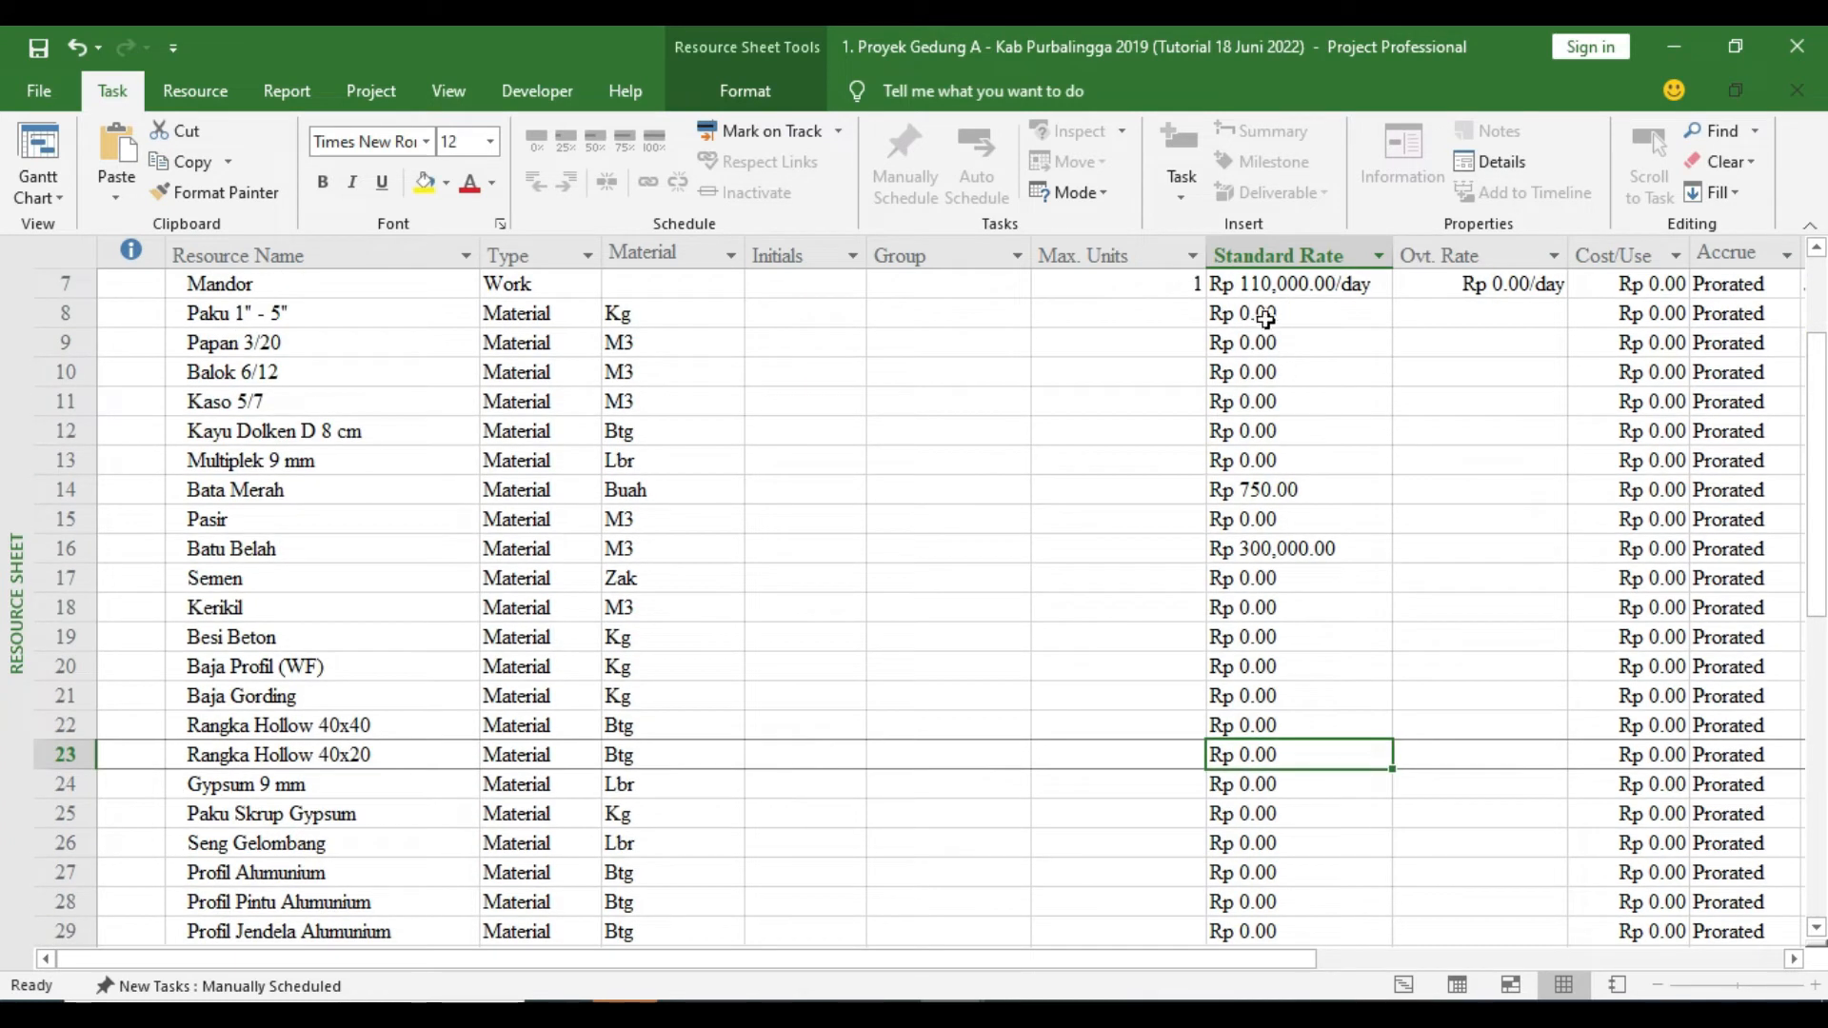
scroll(1268, 476, "down", 7)
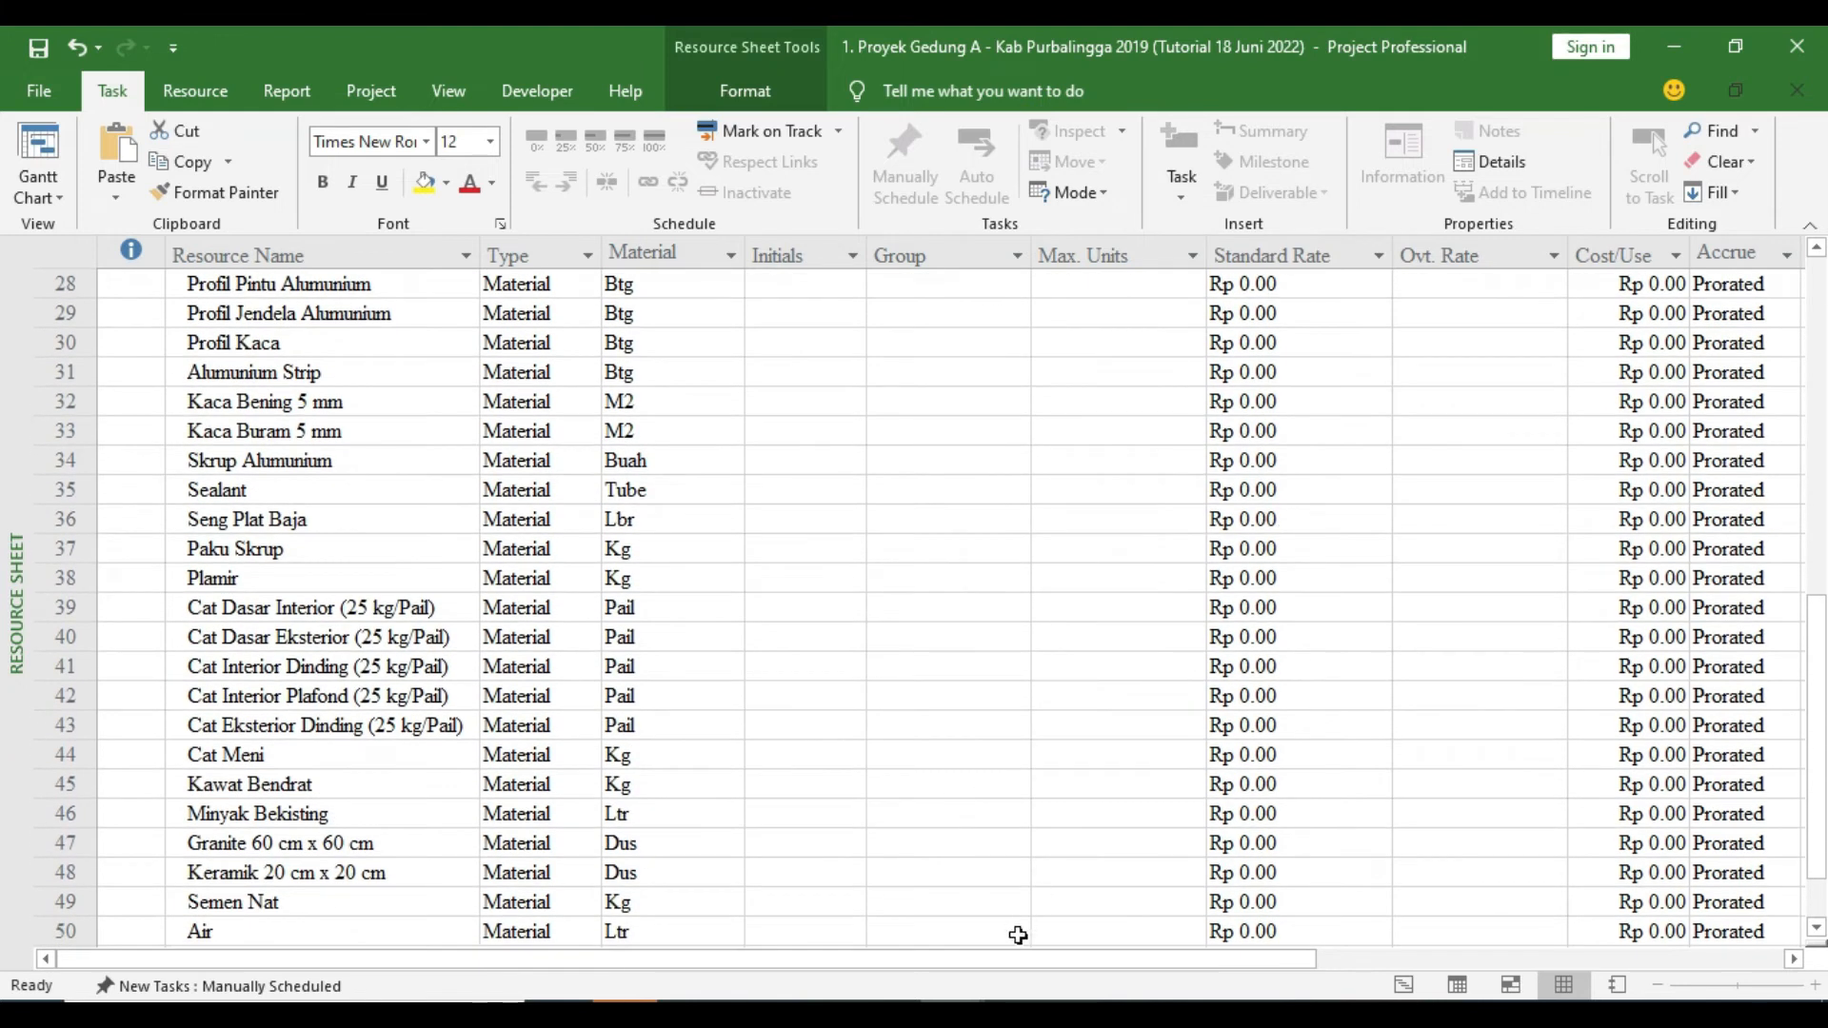
left_click(1021, 1013)
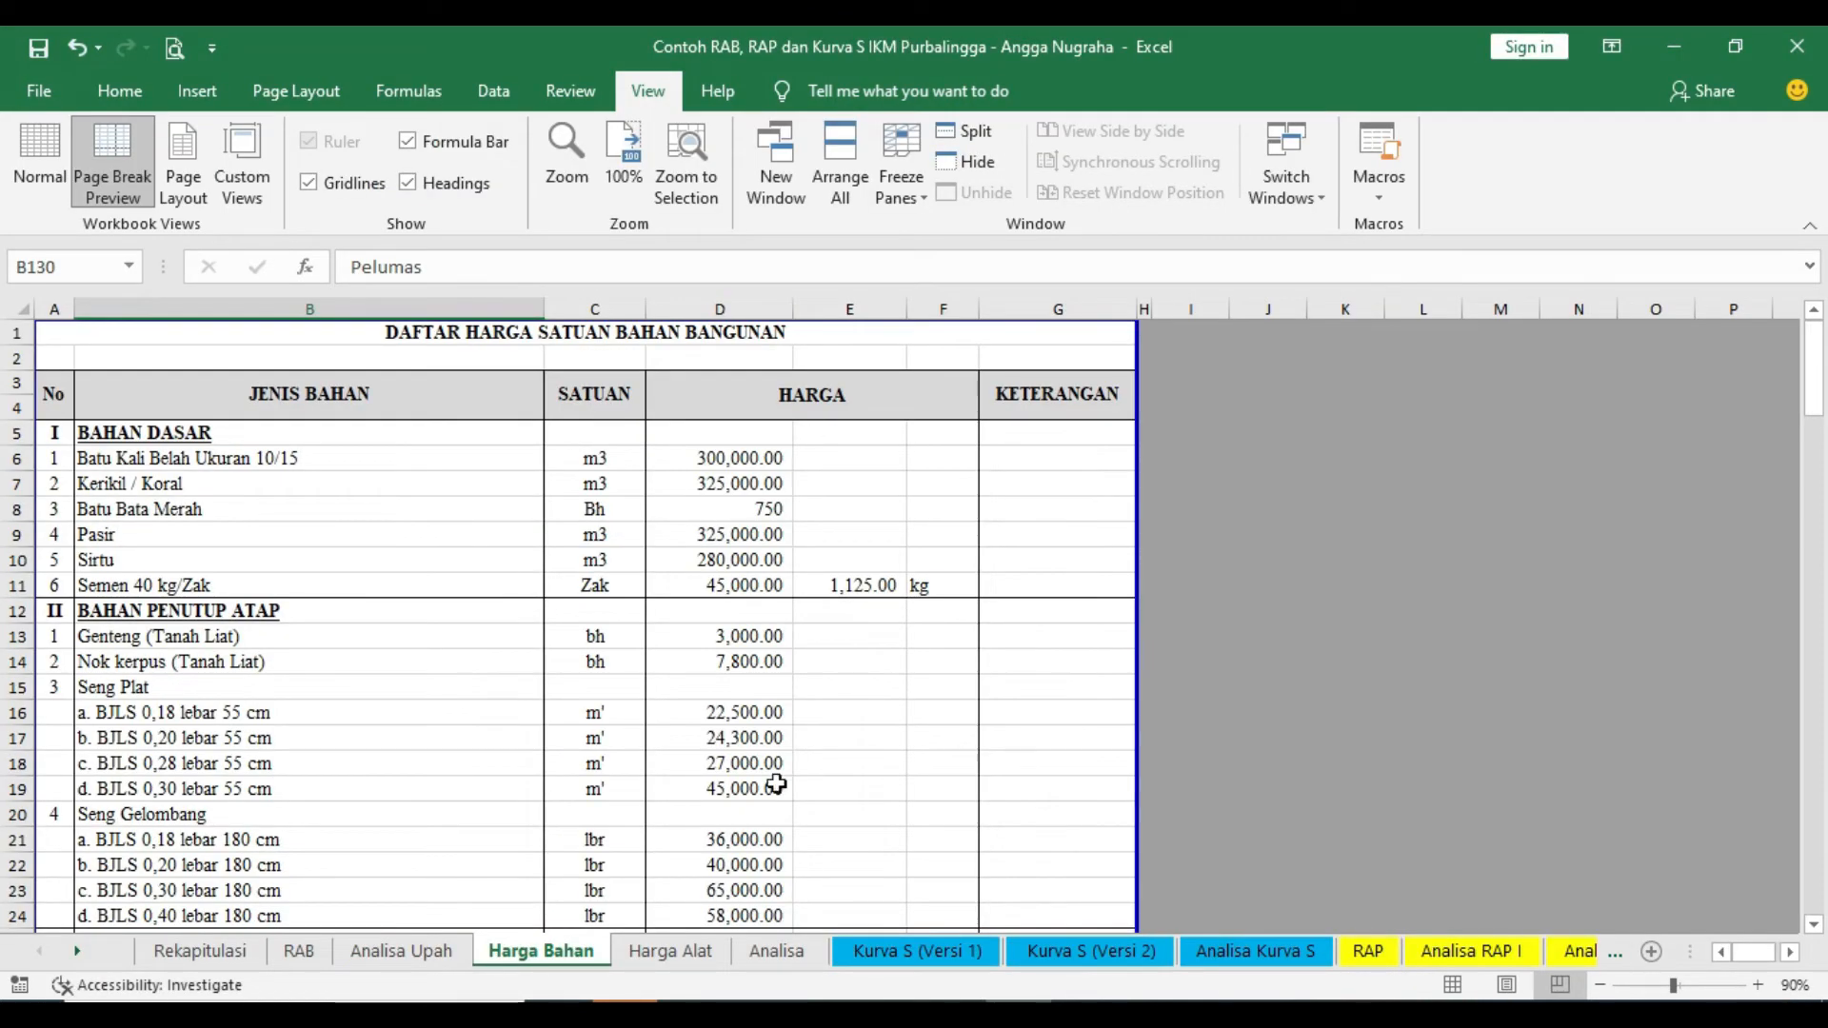
scroll(739, 497, "down", 2)
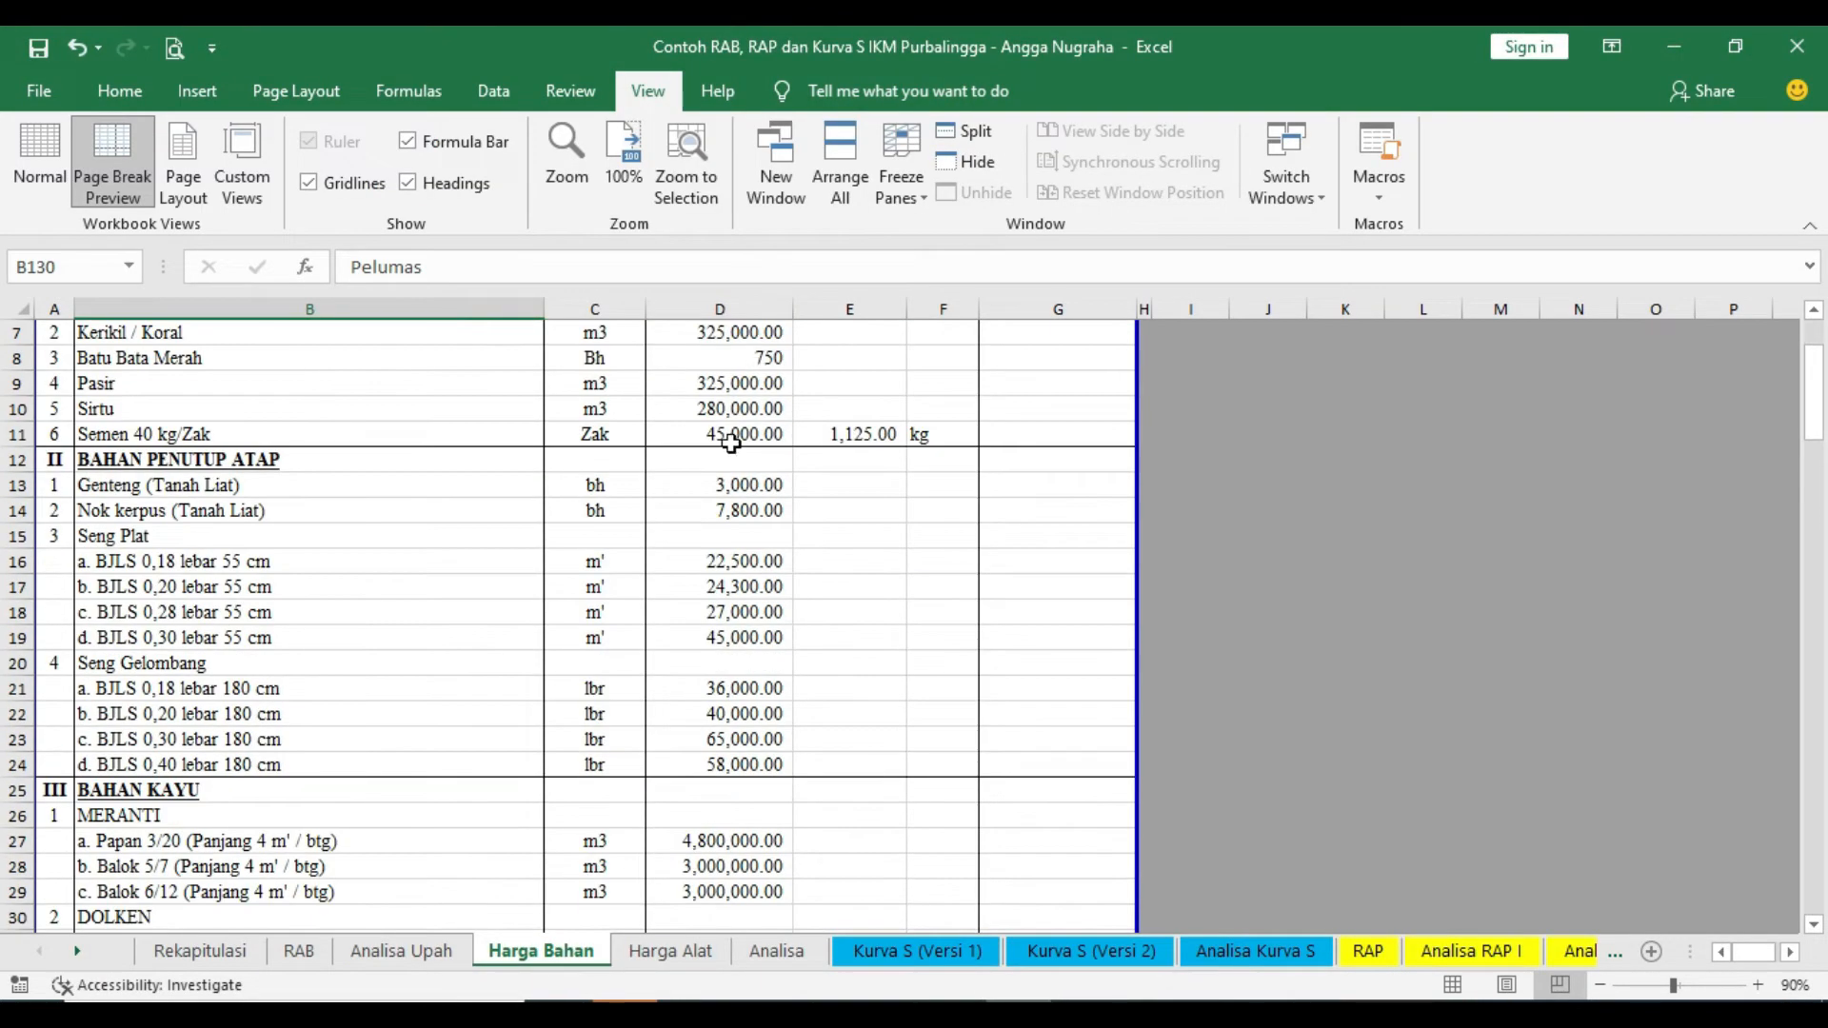
scroll(731, 443, "up", 2)
scroll(756, 524, "down", 1)
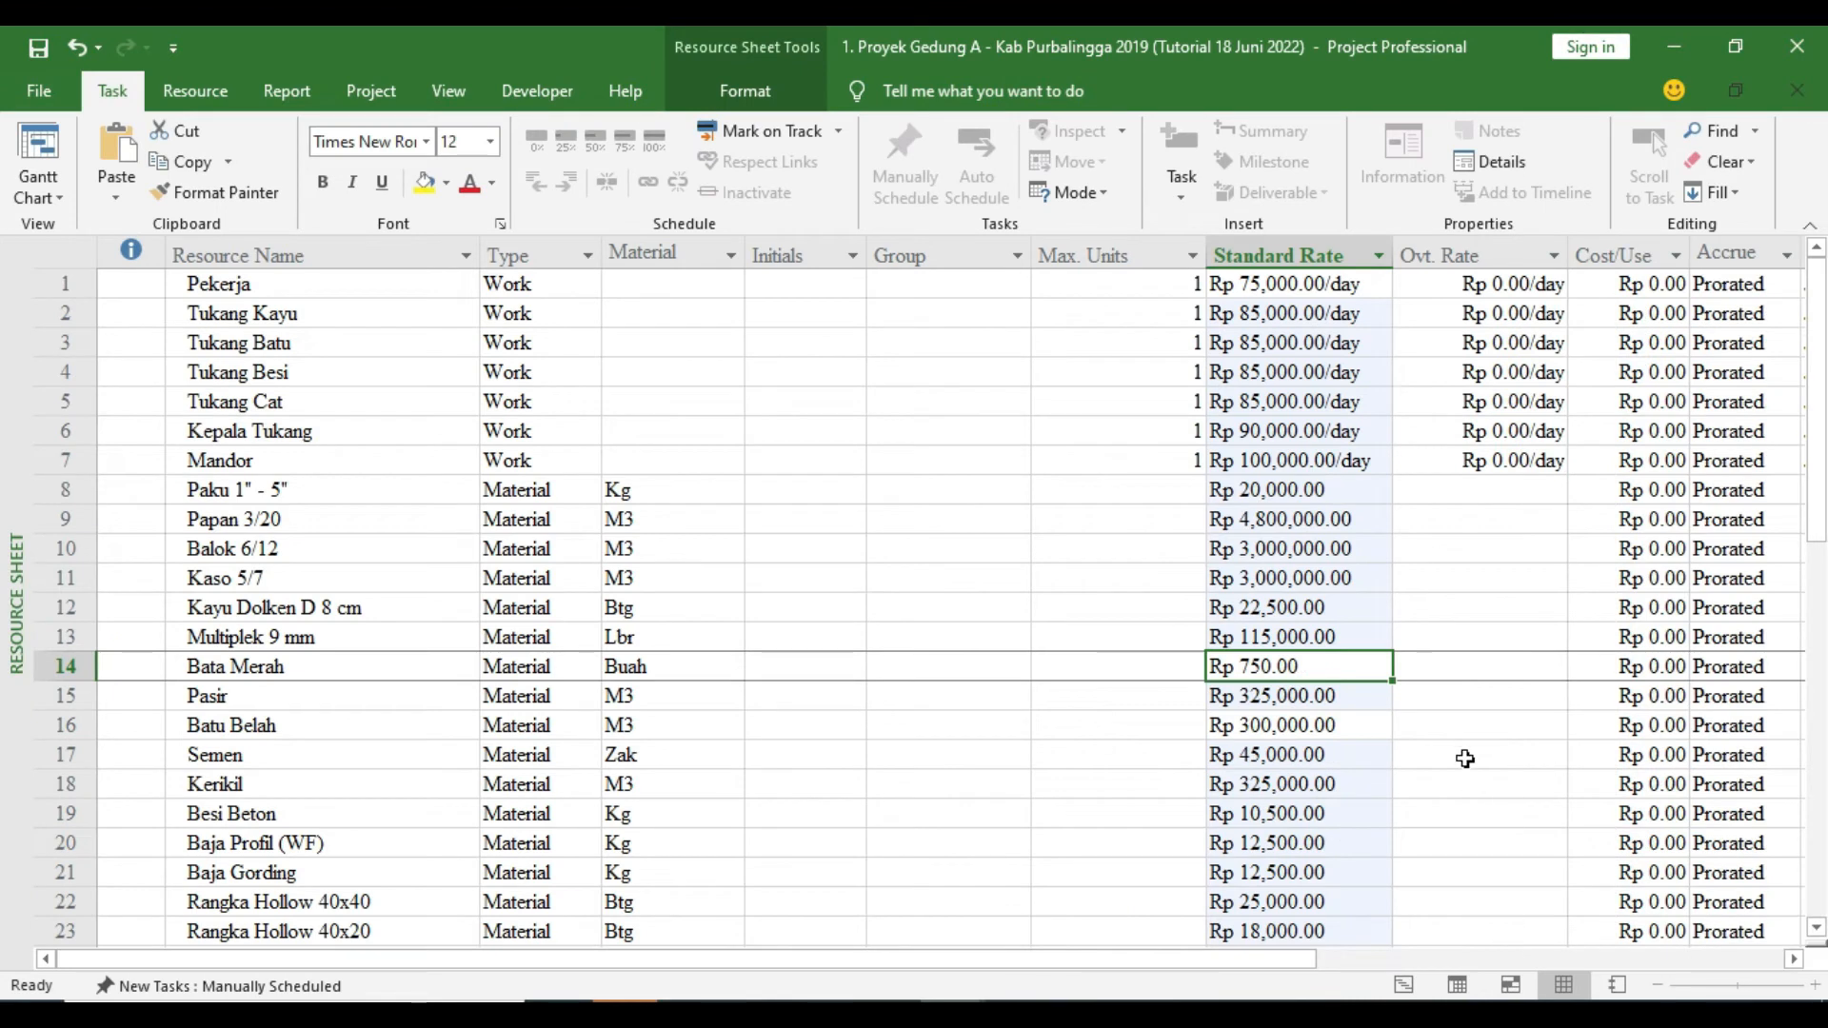
Review the filled-in standard rates in Project against the price list in Excel's Harga Bahan sheet, ending back in the resource sheet
left_click(1346, 526)
scroll(1312, 371, "down", 5)
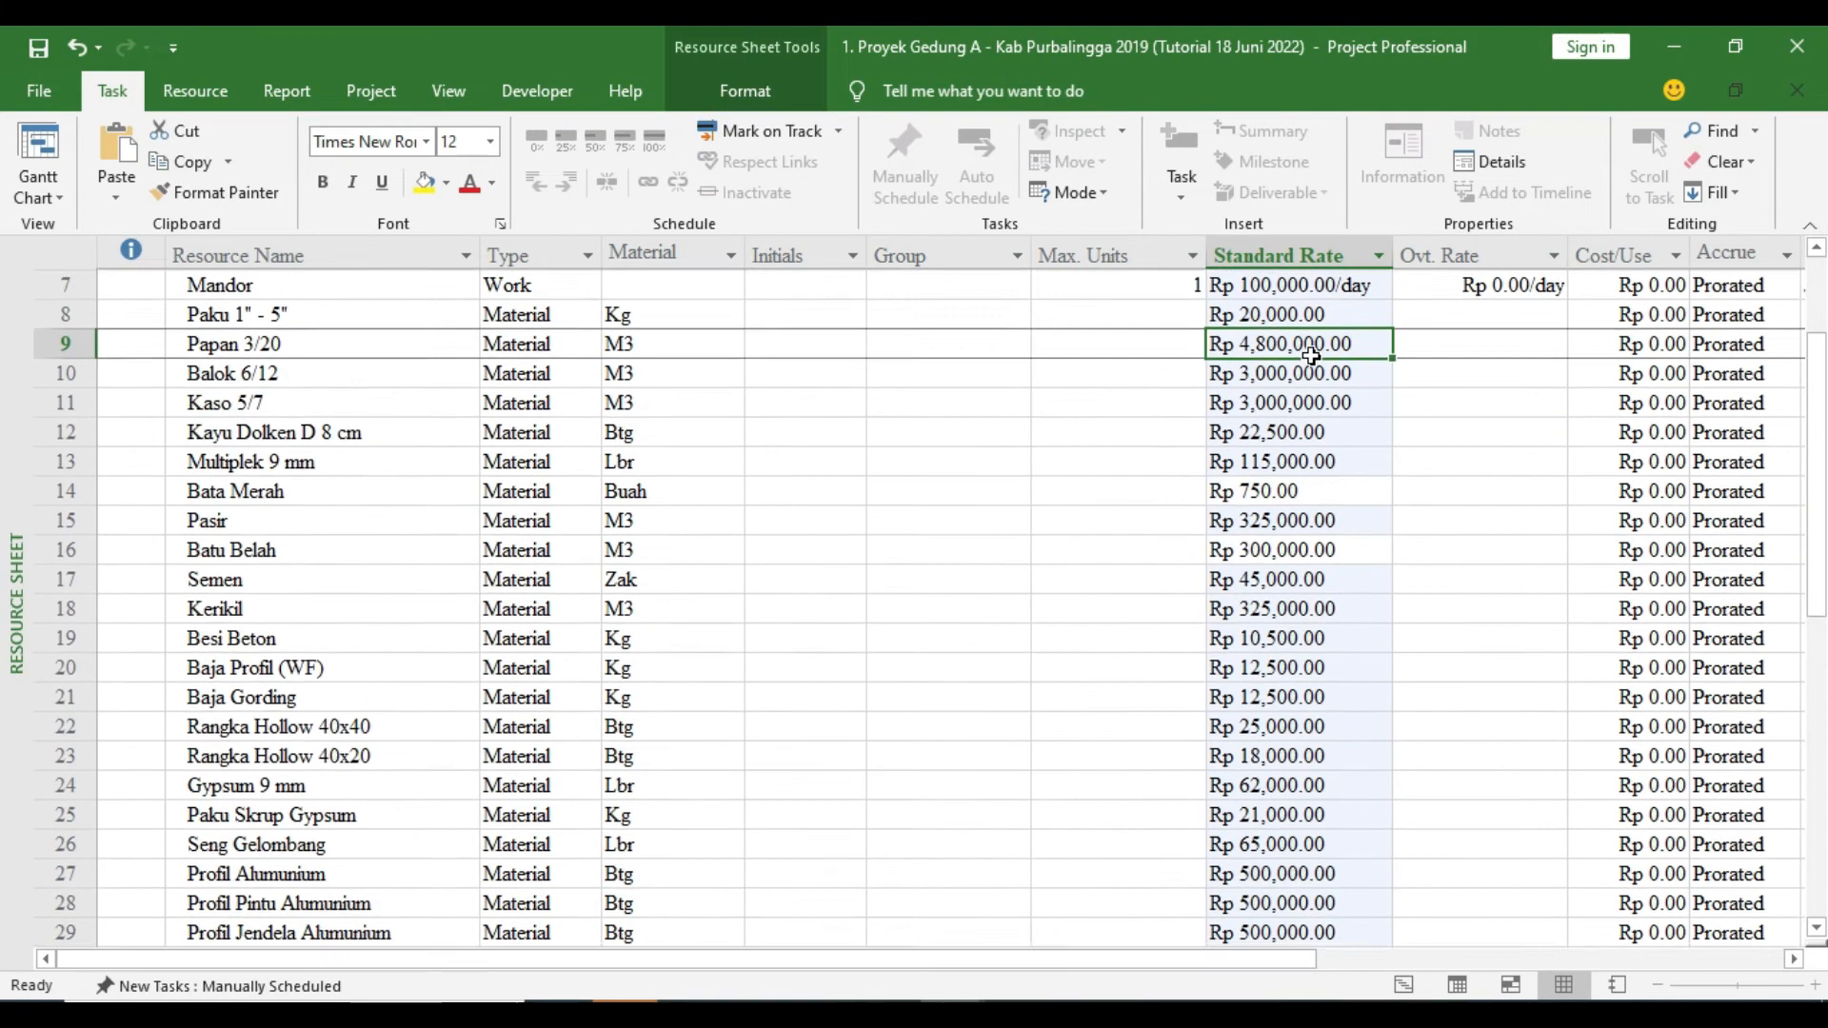
scroll(1312, 372, "down", 3)
left_click(1019, 1013)
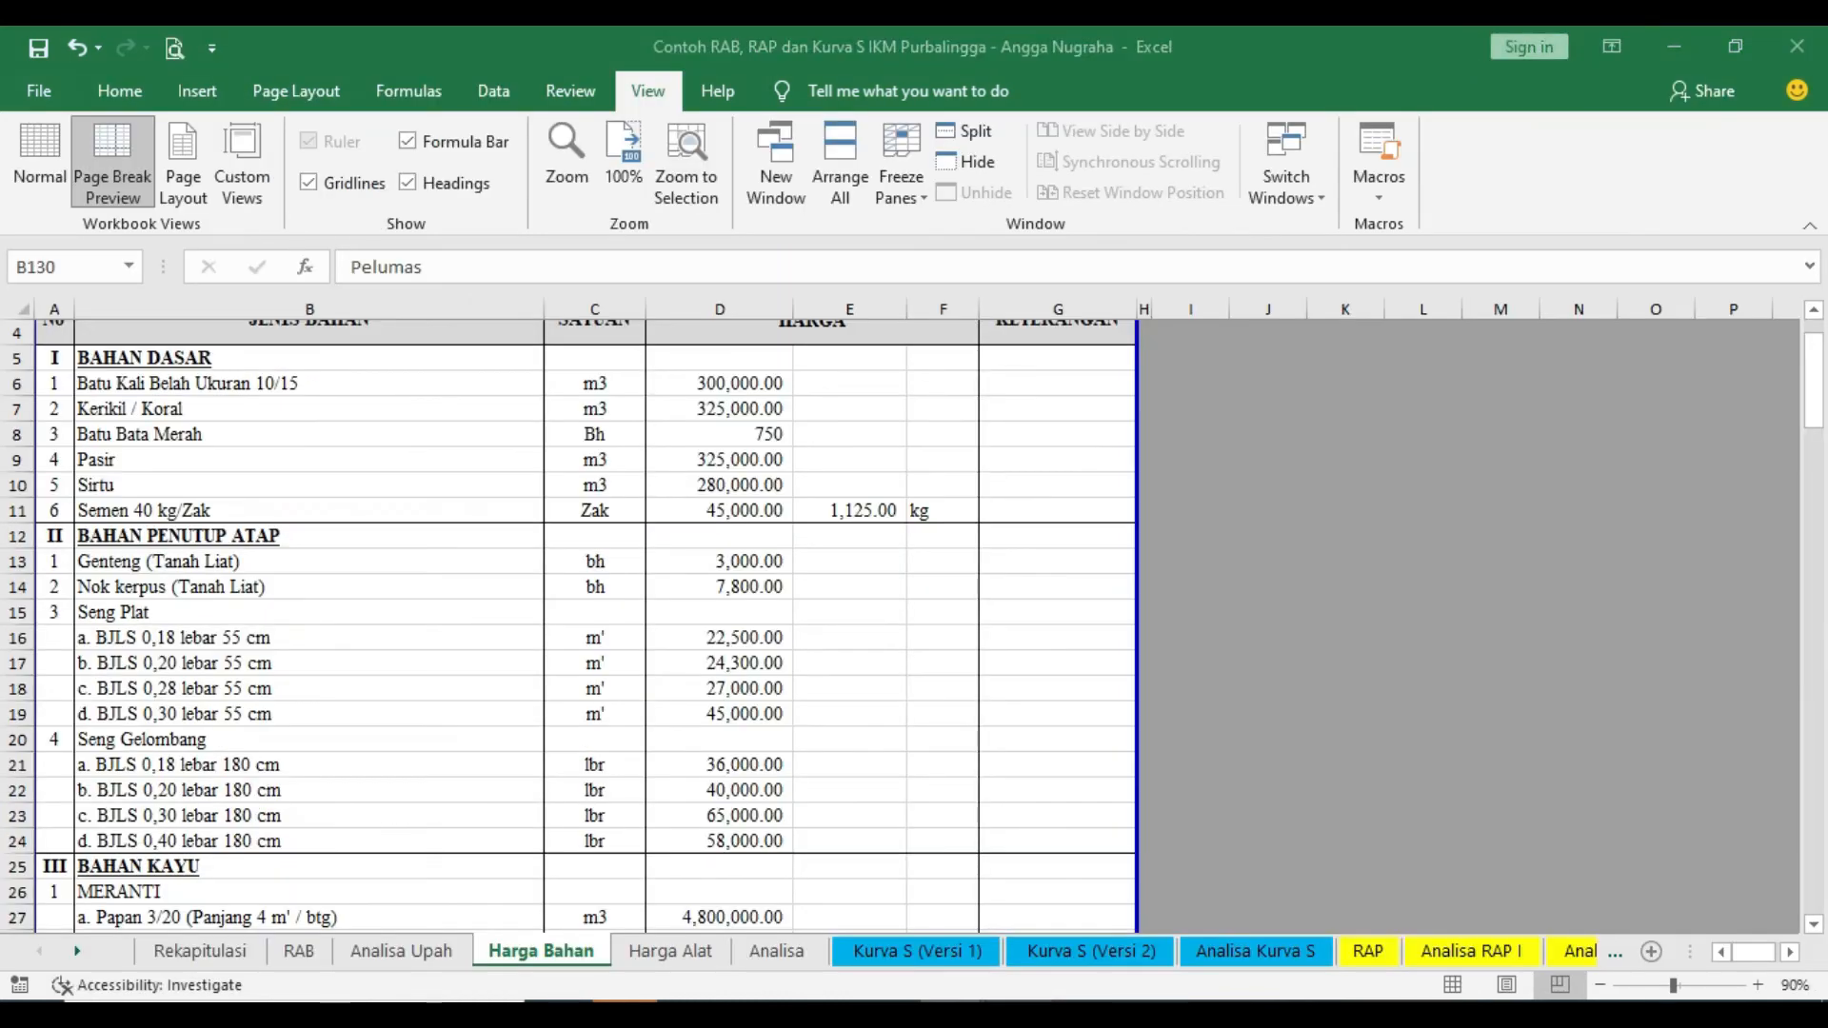
scroll(872, 727, "up", 1)
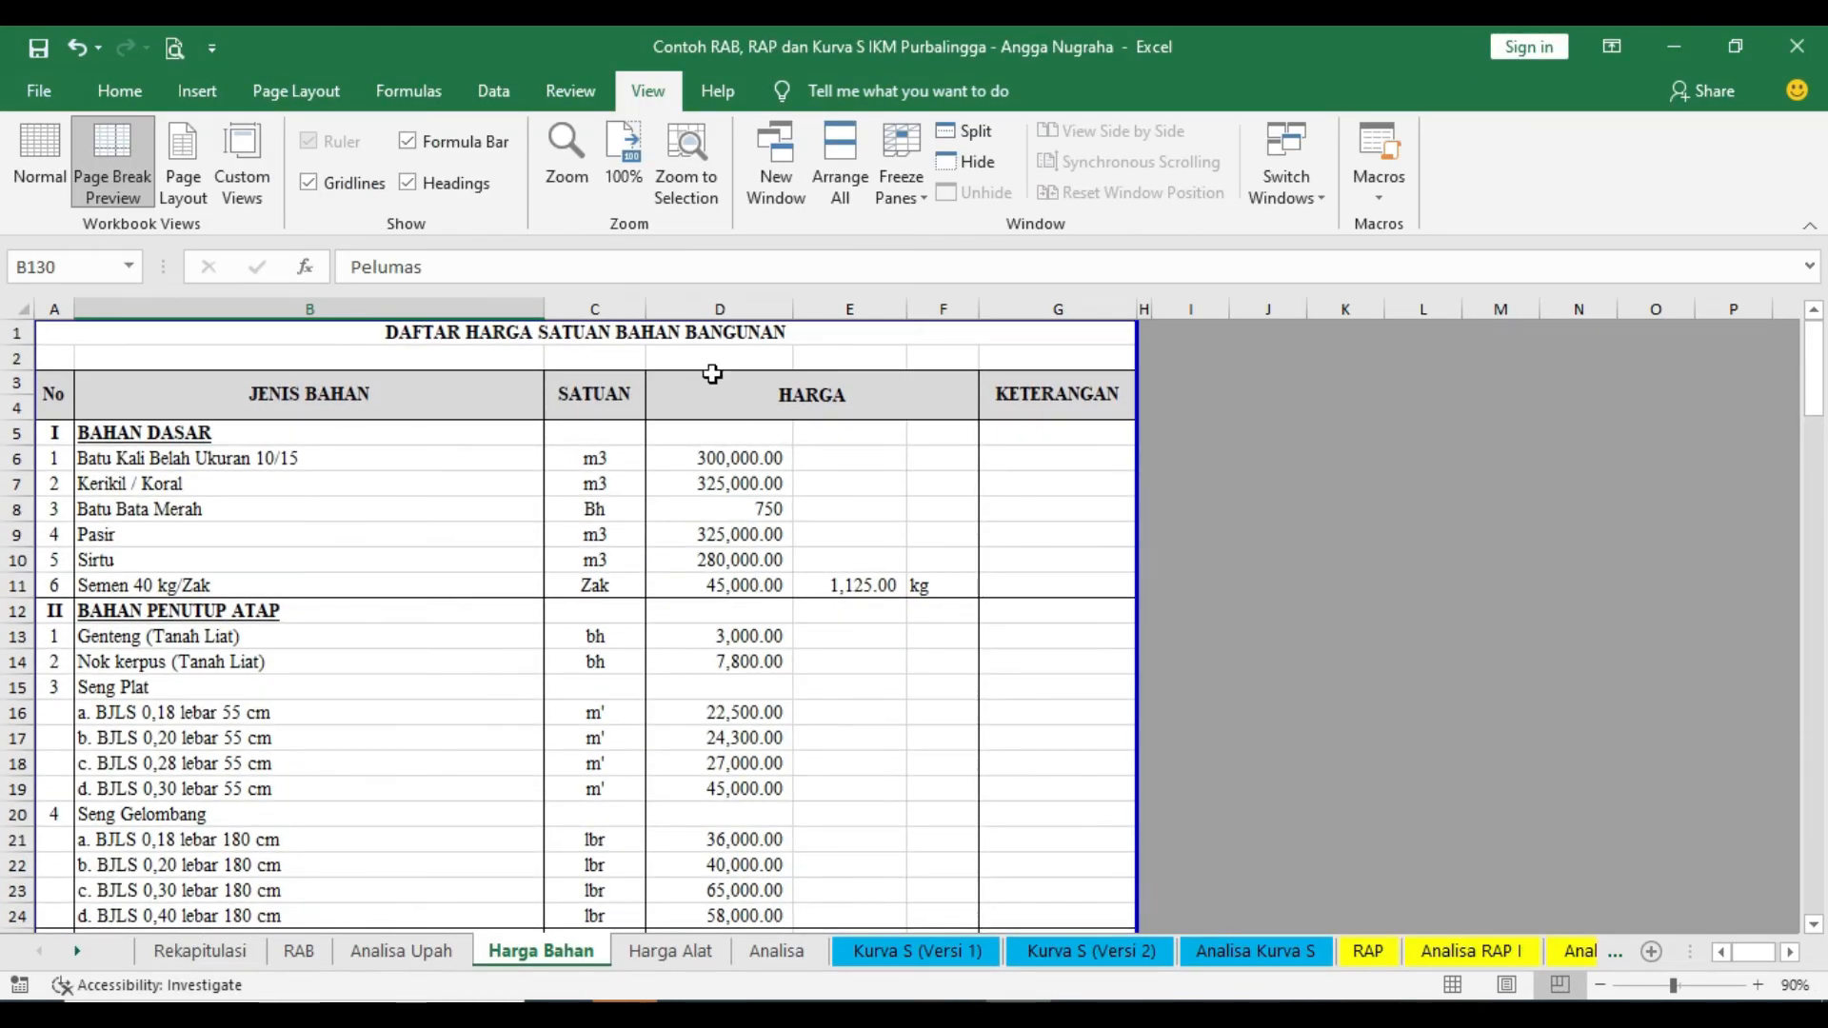
scroll(745, 394, "down", 16)
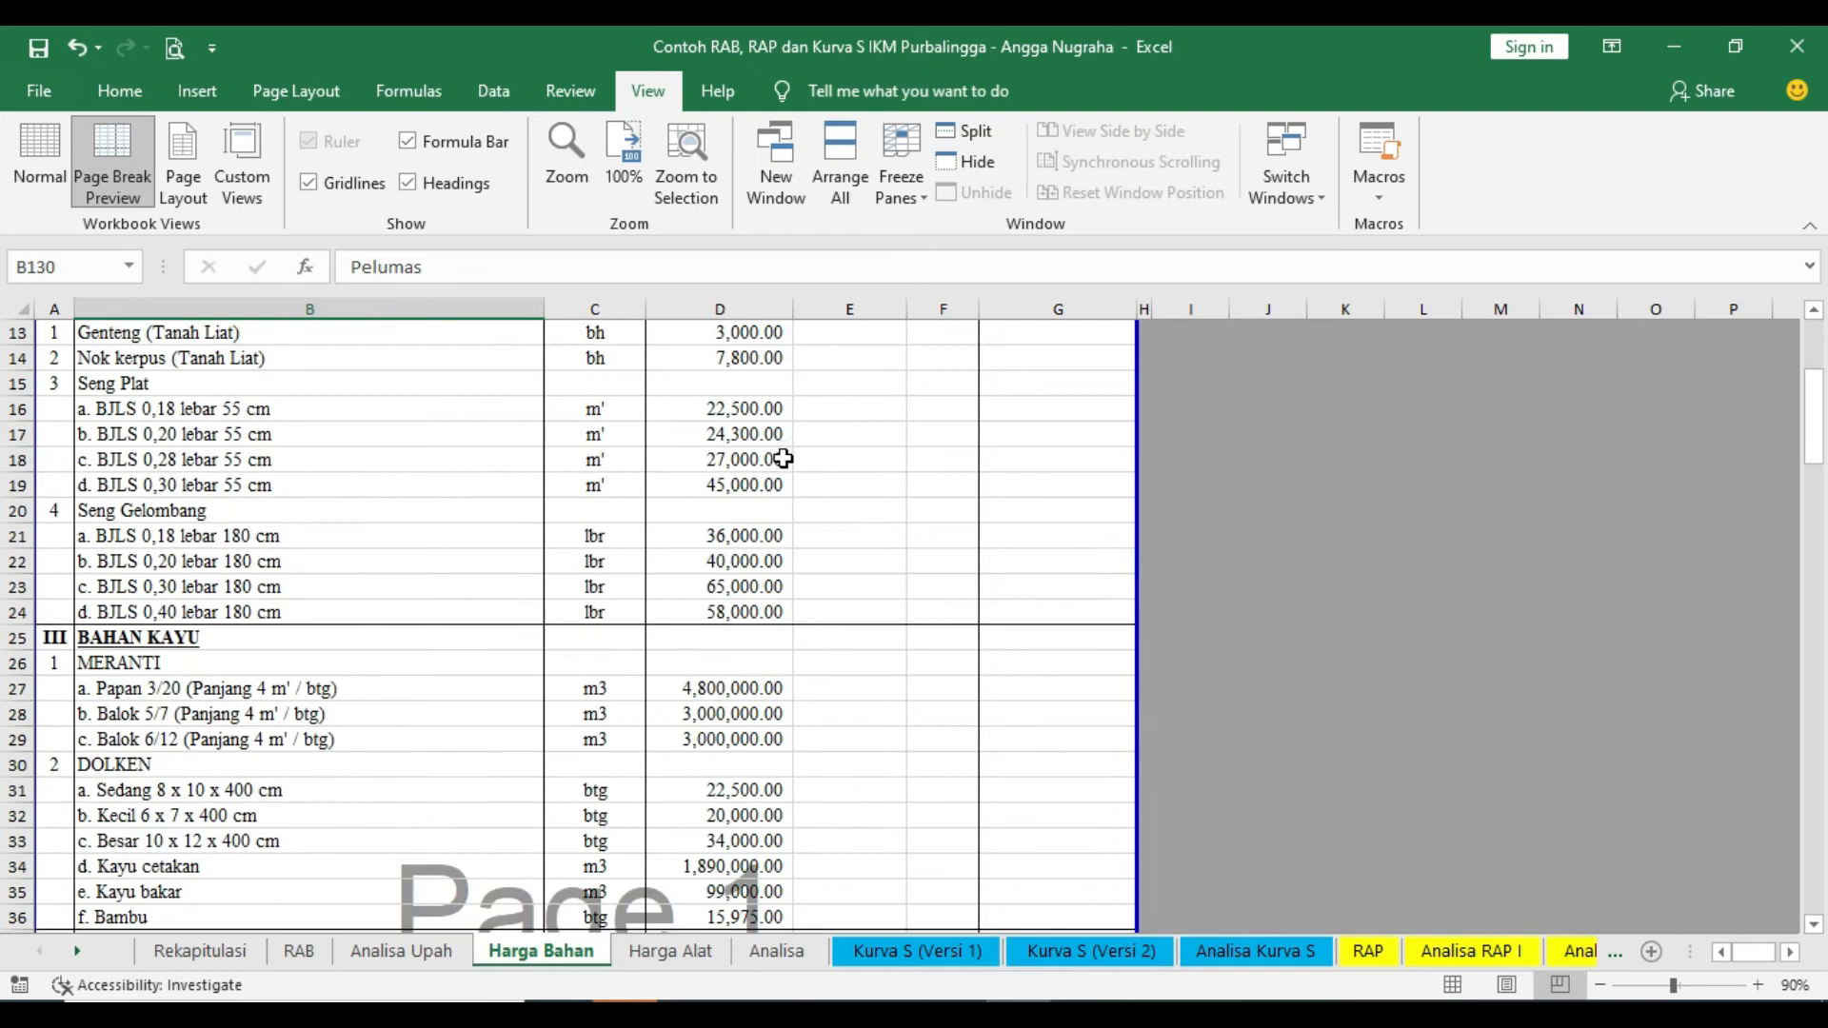
scroll(783, 459, "down", 3)
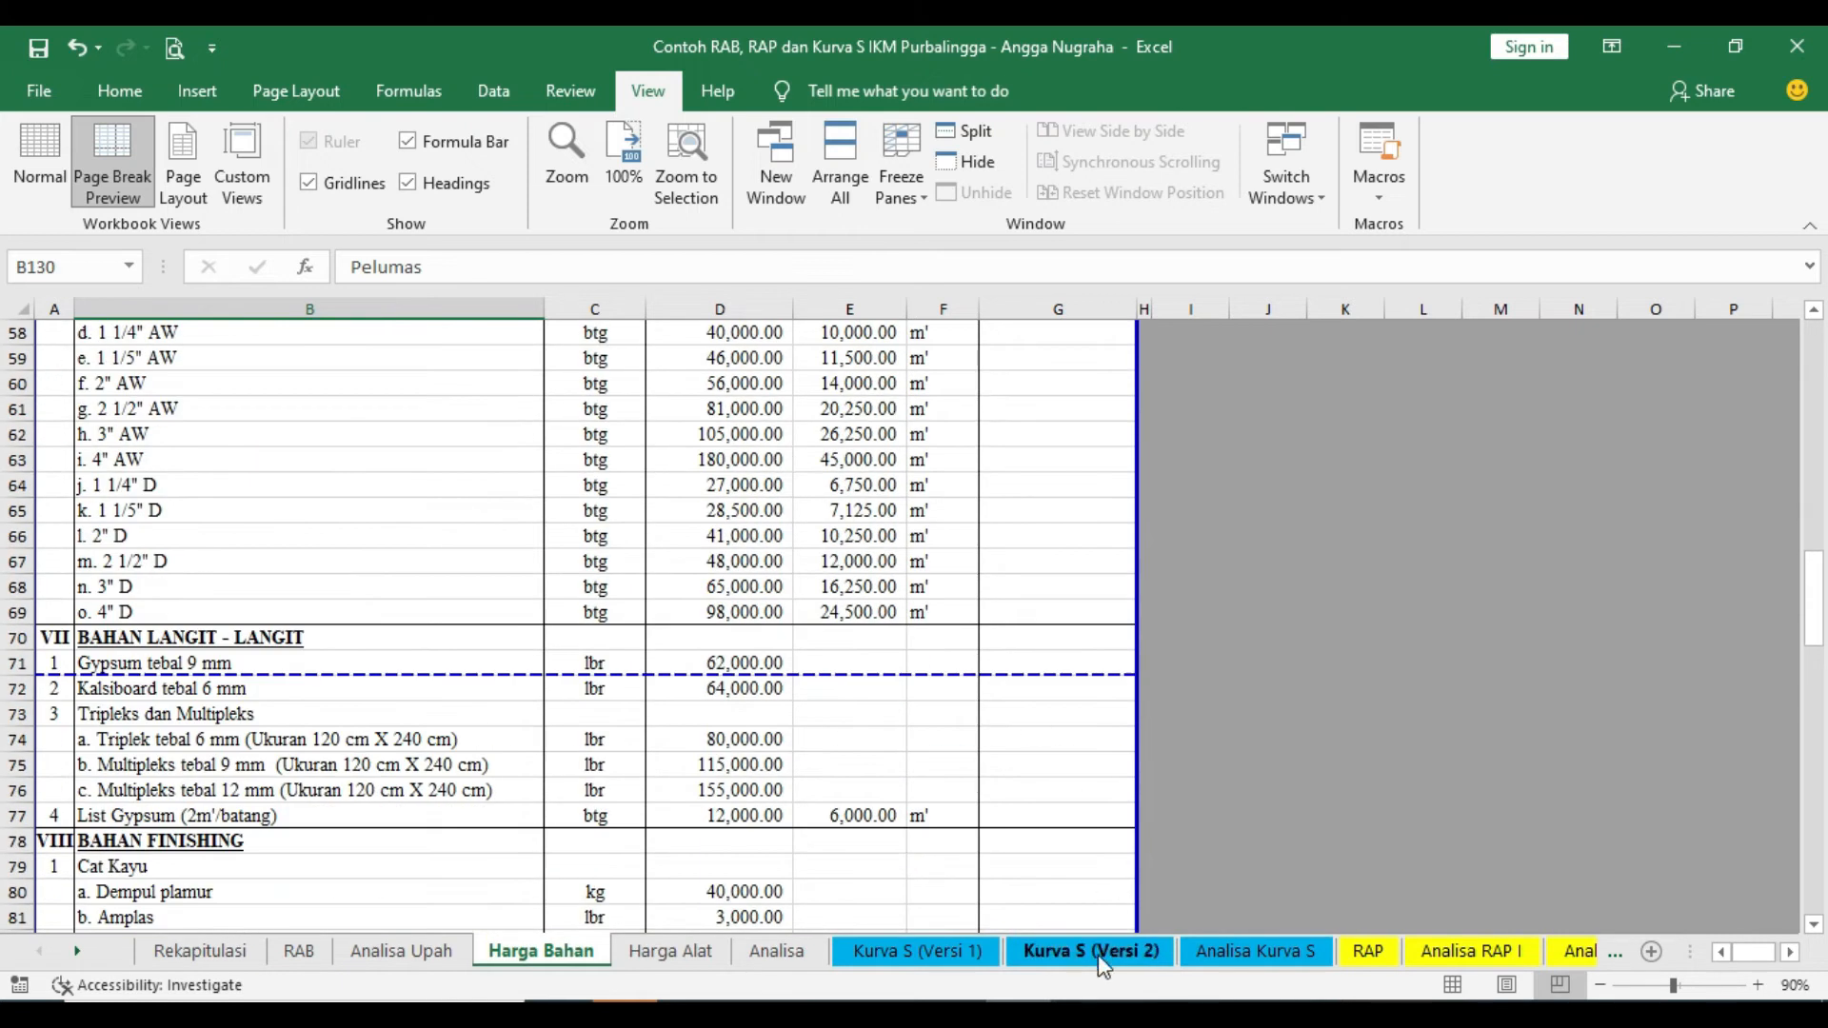
left_click(952, 1015)
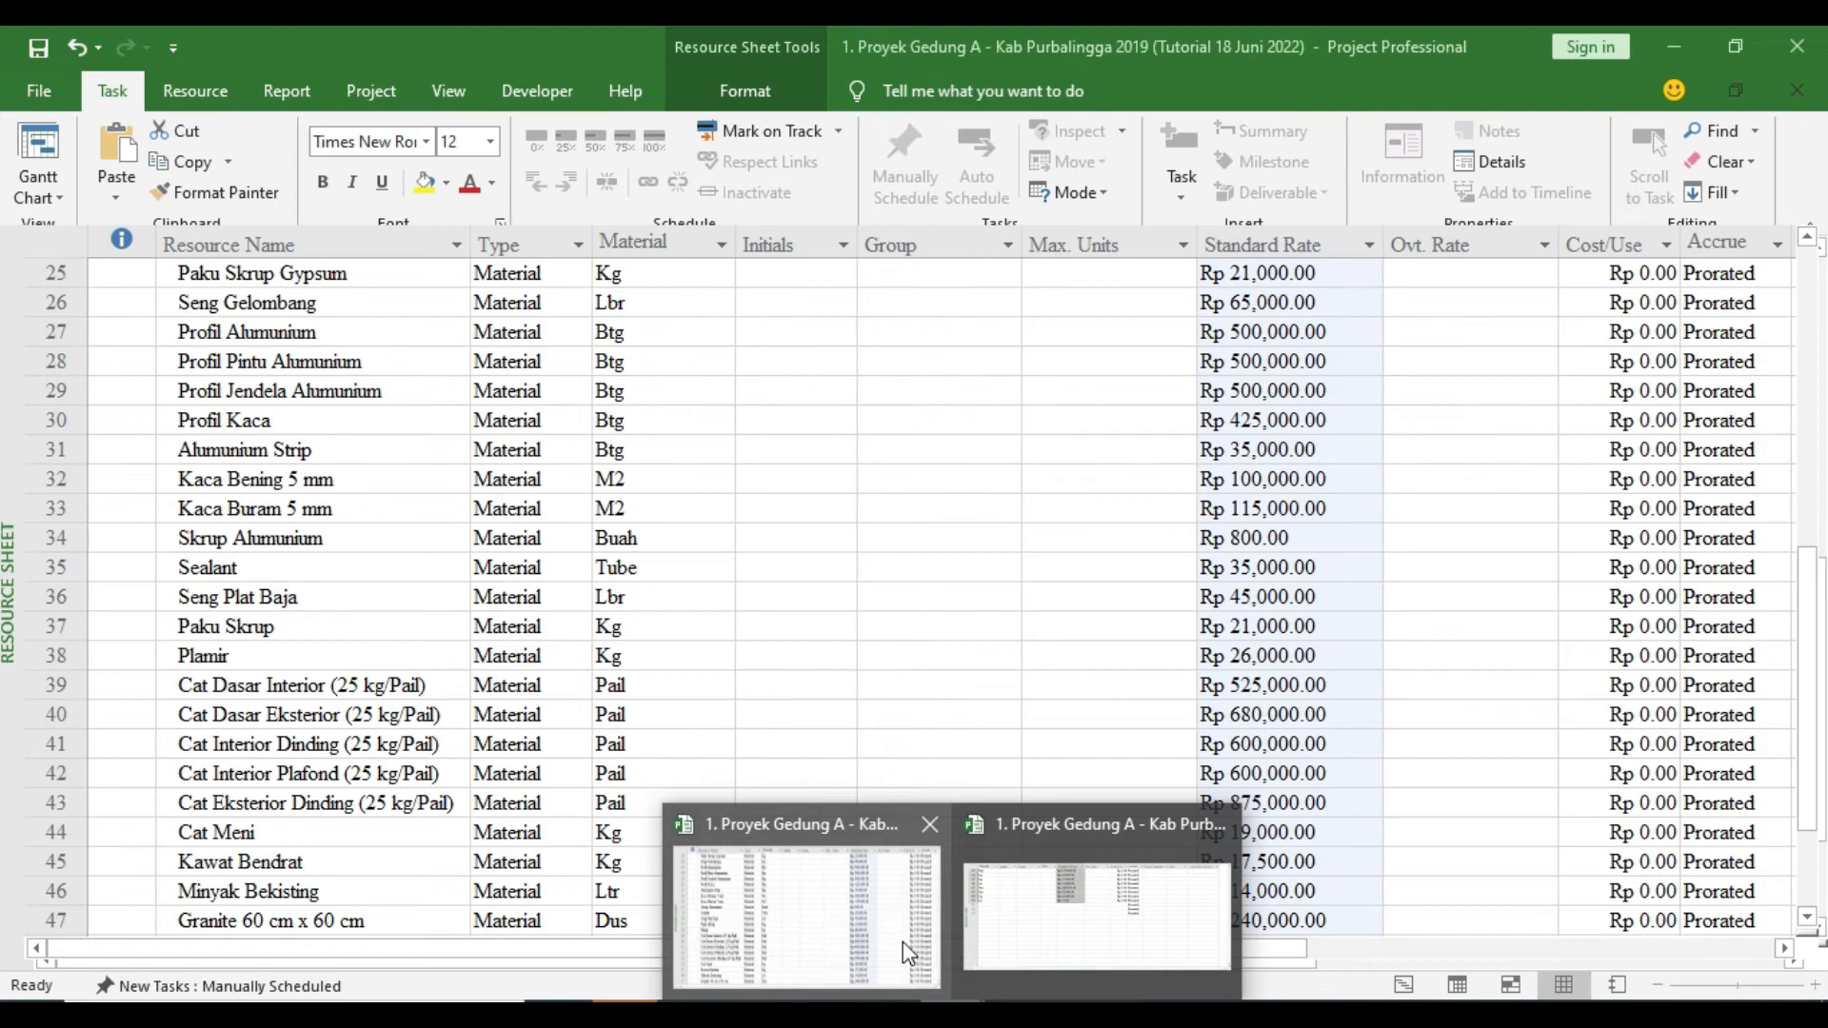
left_click(903, 941)
scroll(379, 575, "down", 3)
scroll(409, 586, "up", 10)
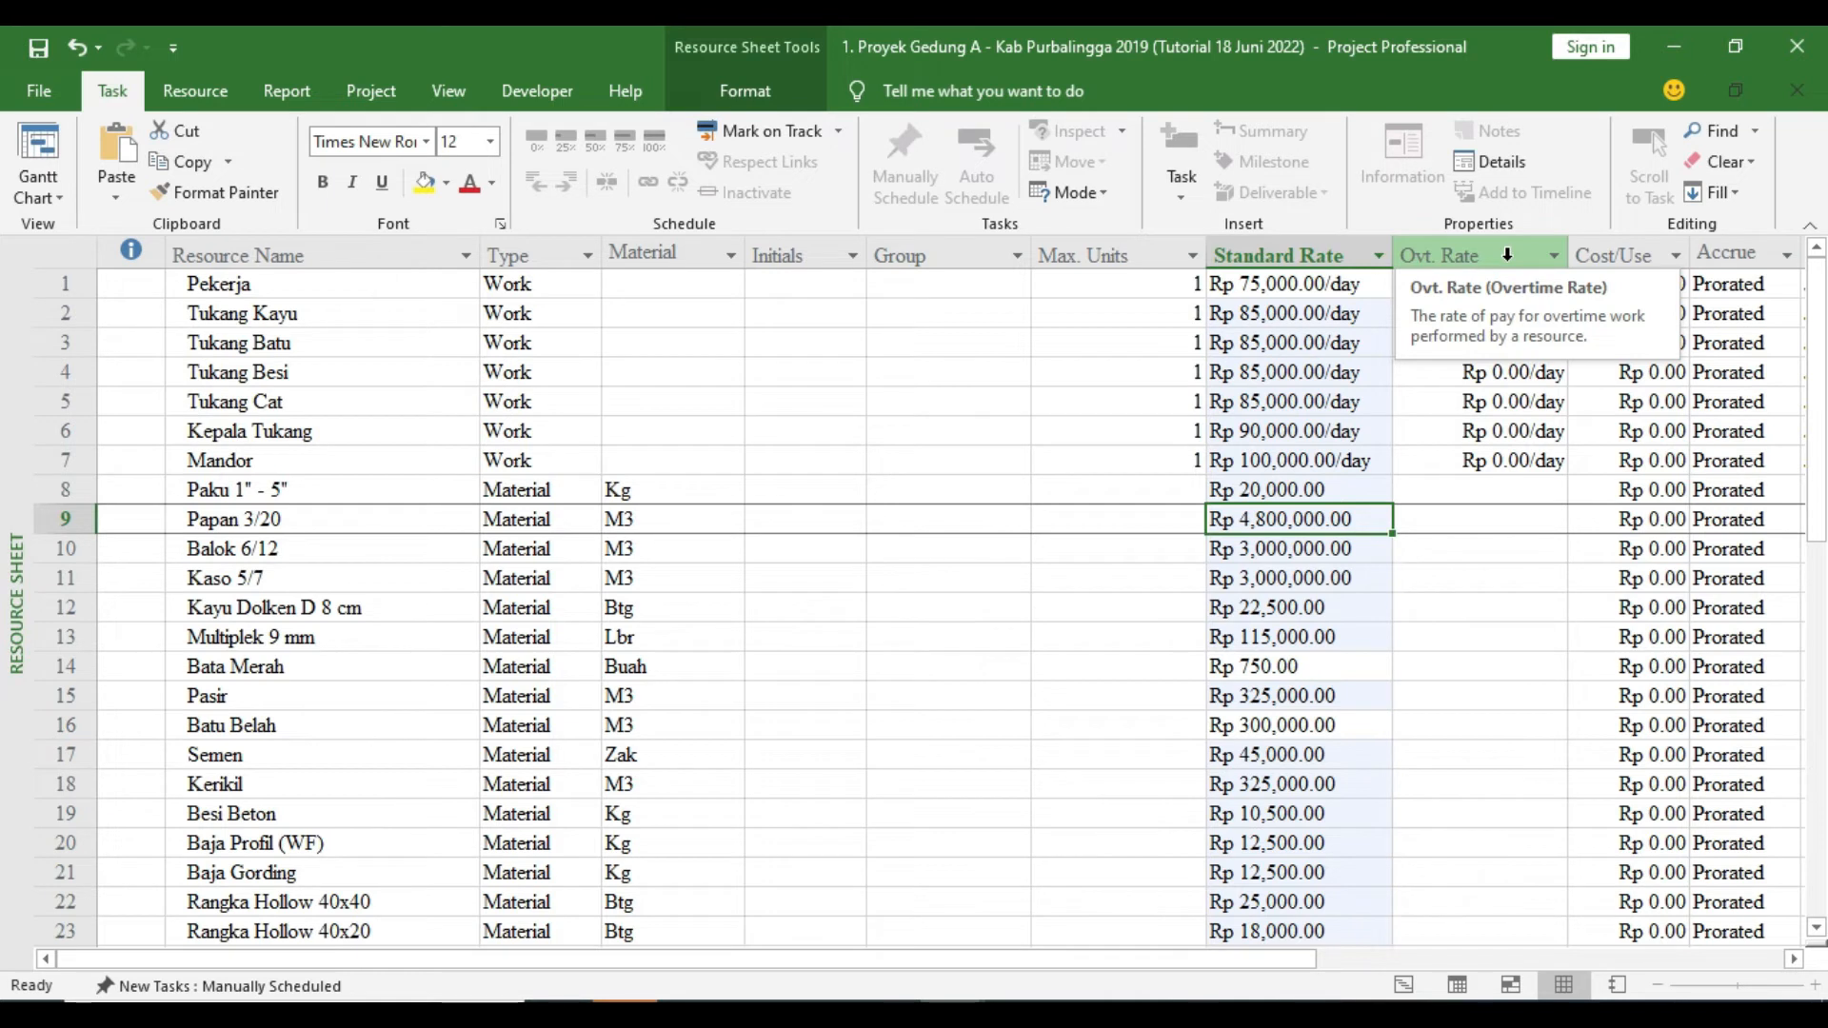
Read the Overtime Rate explanation on the PowerPoint slide, then return to Project and examine the Ovt. Rate column for work and material resources
left_click(1150, 1014)
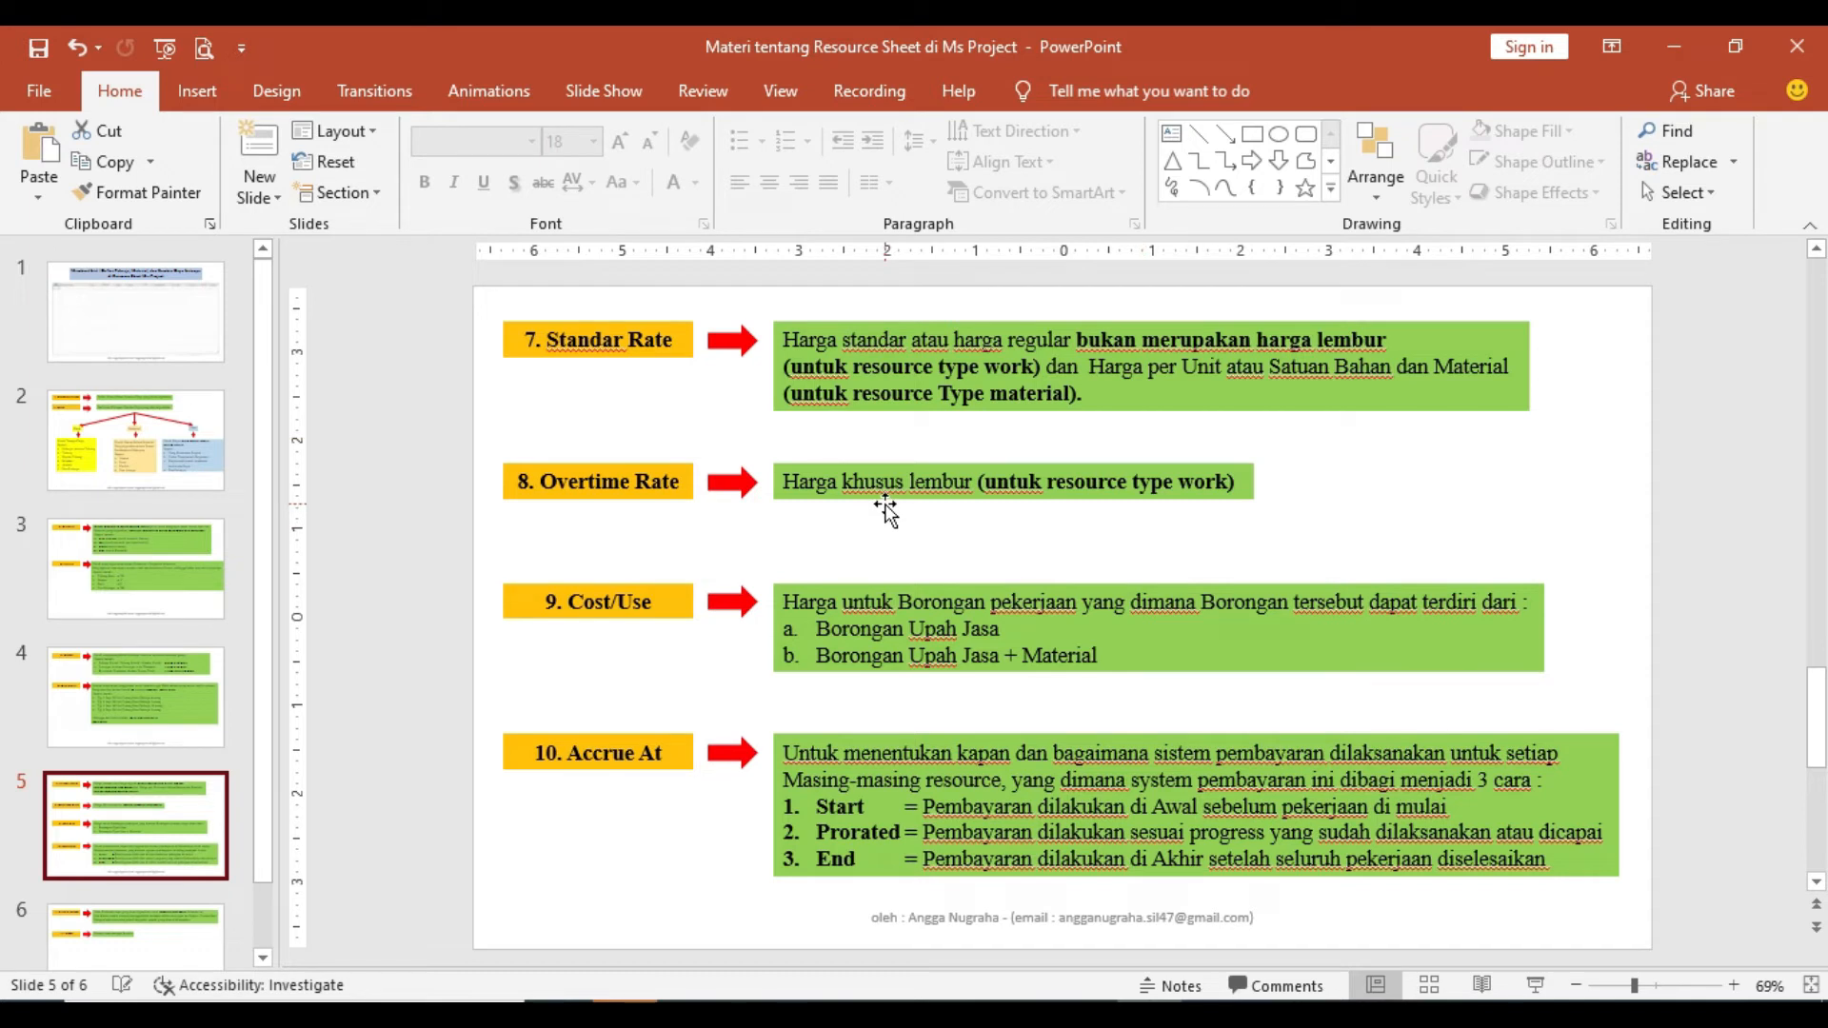
left_click(895, 943)
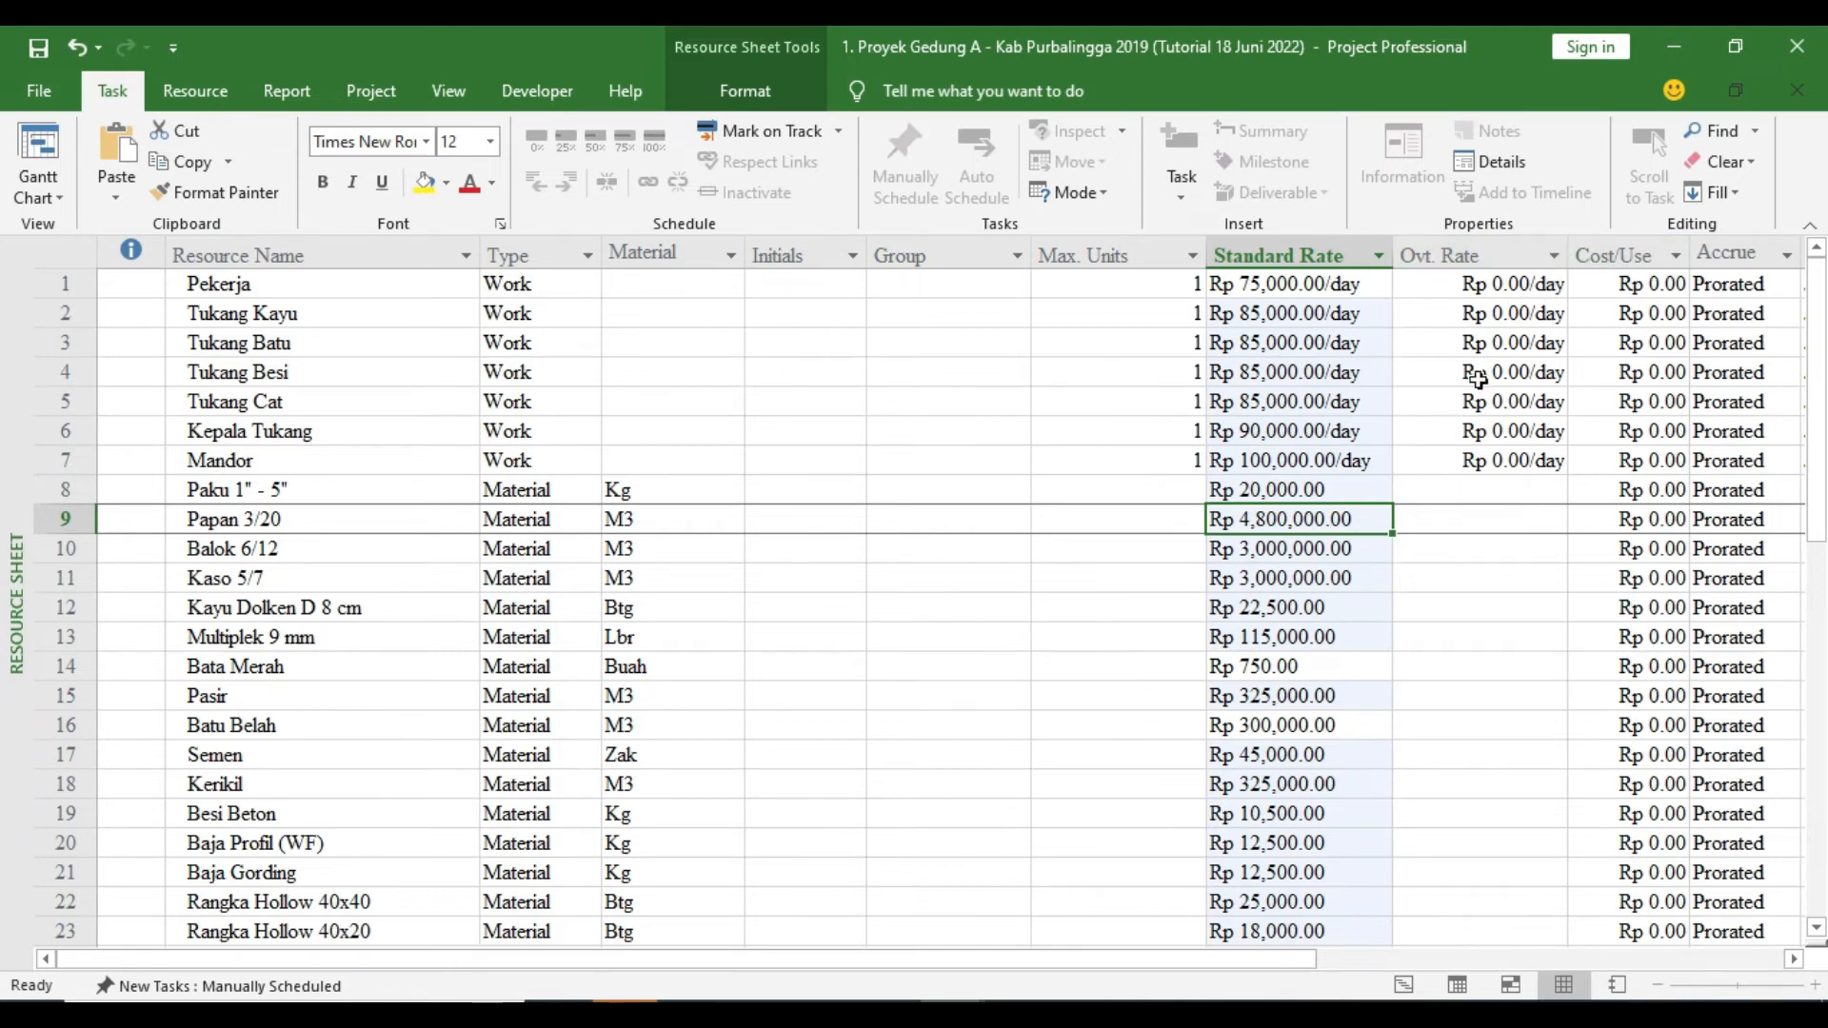
scroll(1310, 494, "down", 2)
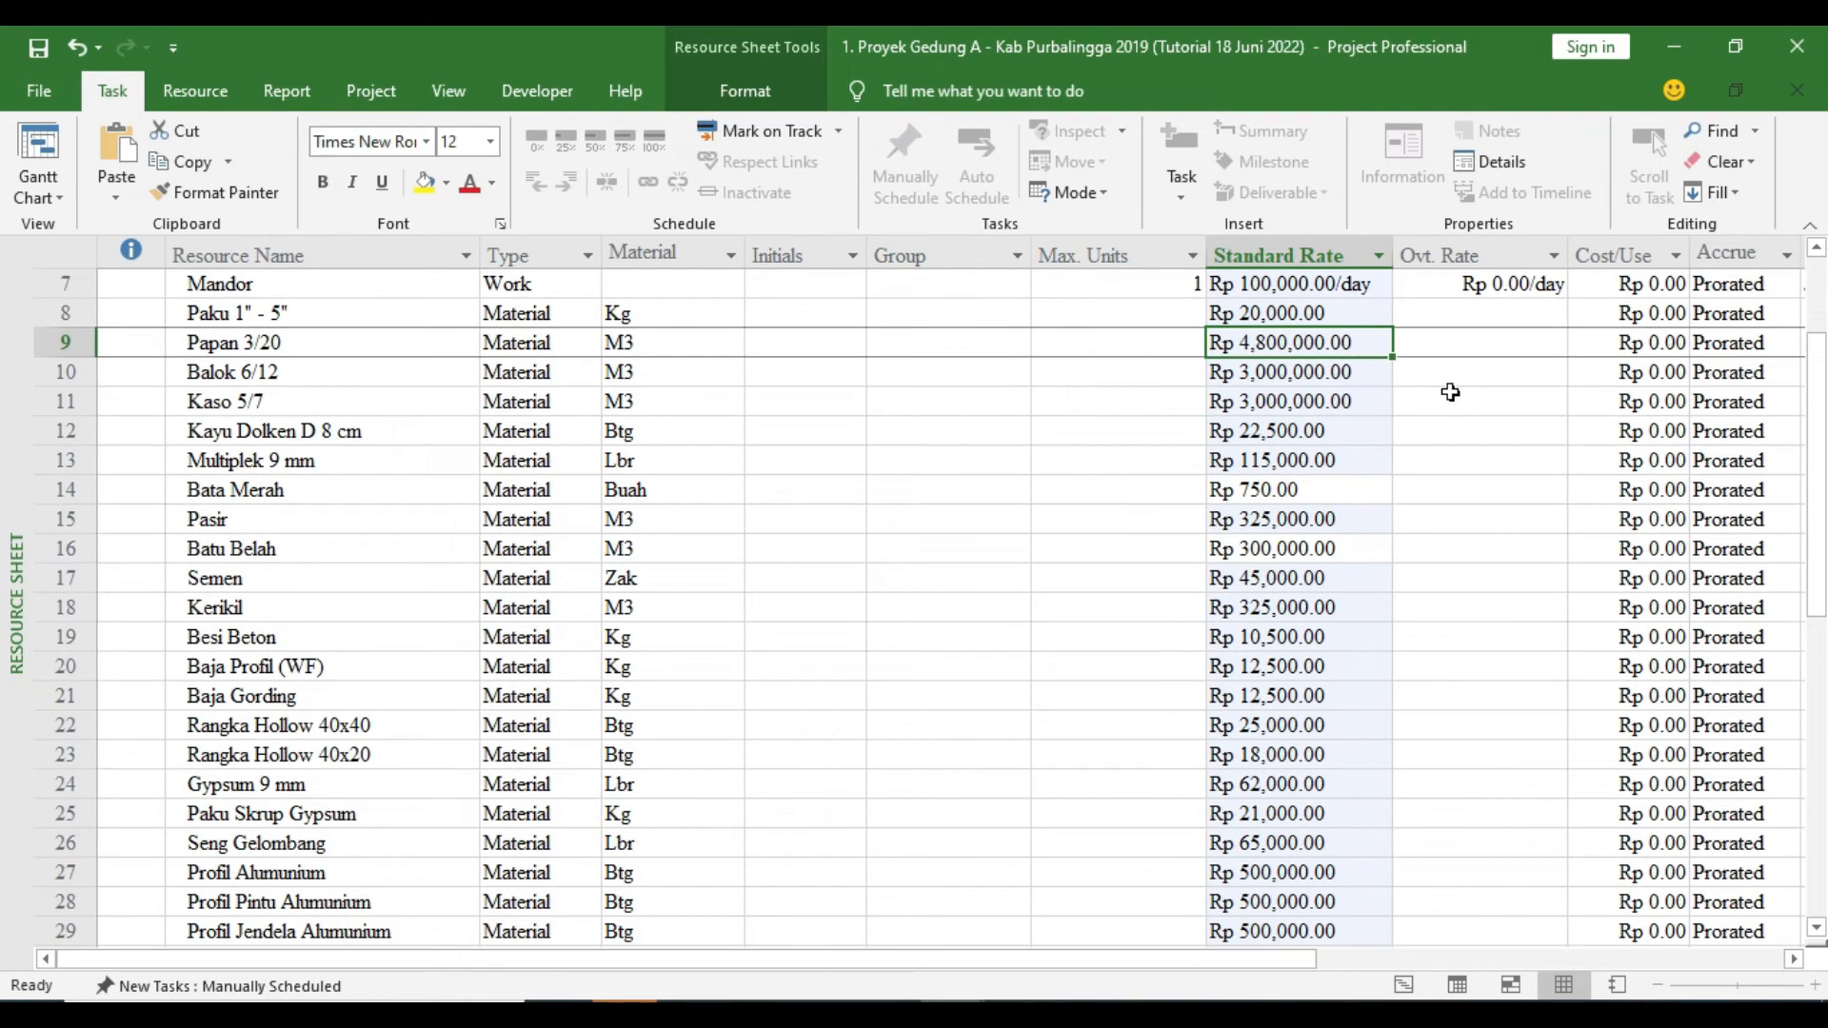
scroll(1466, 400, "up", 2)
left_click(1499, 486)
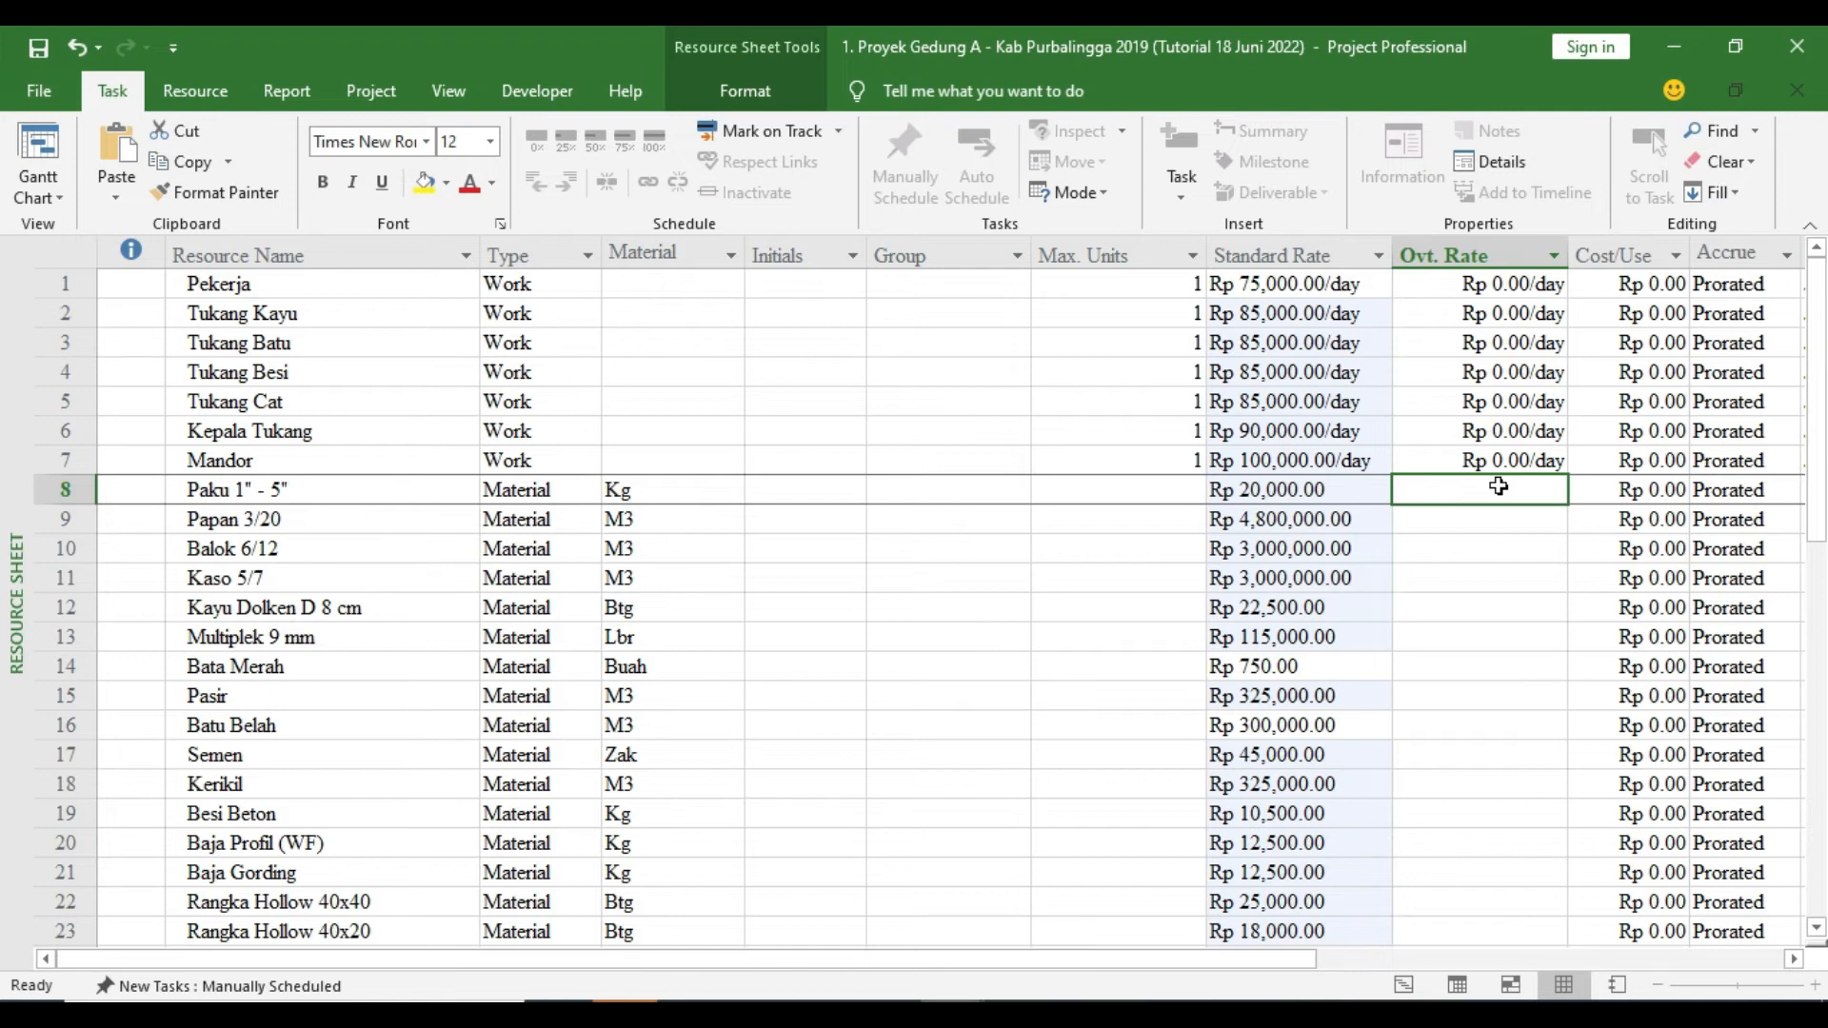
scroll(1479, 543, "down", 4)
scroll(1448, 571, "up", 4)
Switch to the Excel workbook, open the Analisa Upah sheet and examine the daily and hourly labour wages
left_click(1017, 1009)
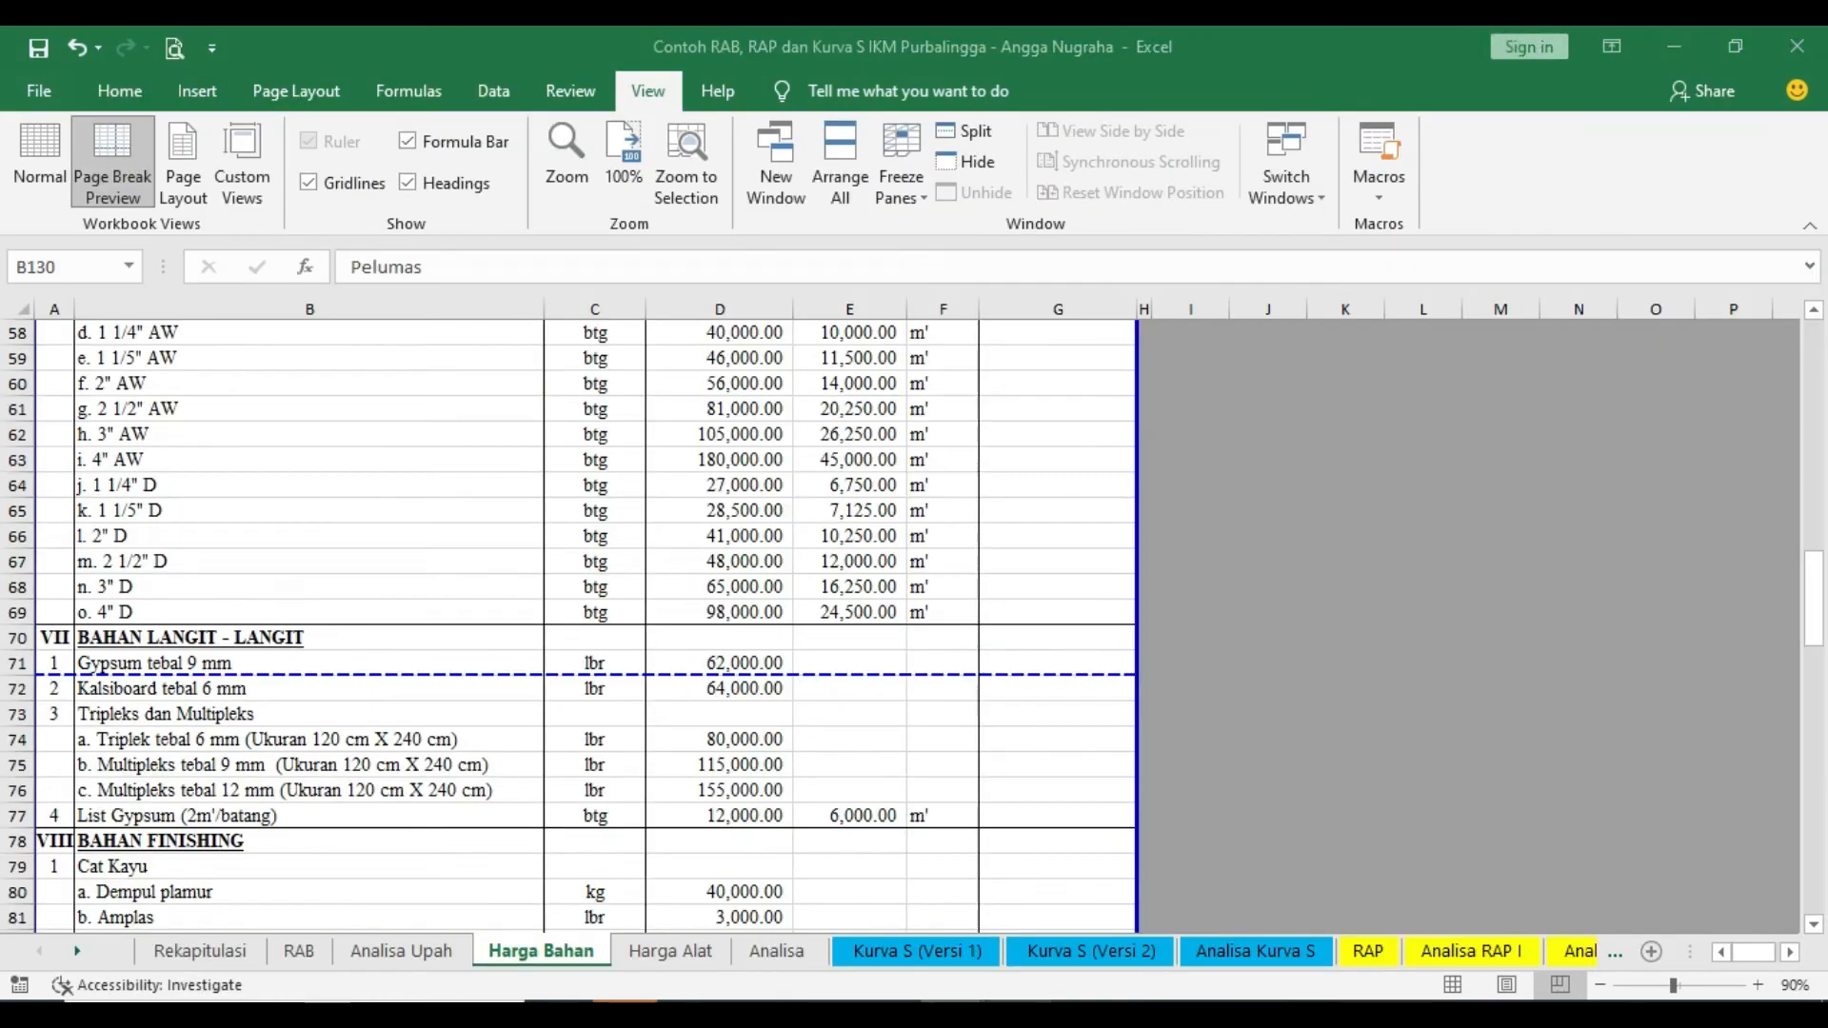
scroll(632, 866, "up", 3)
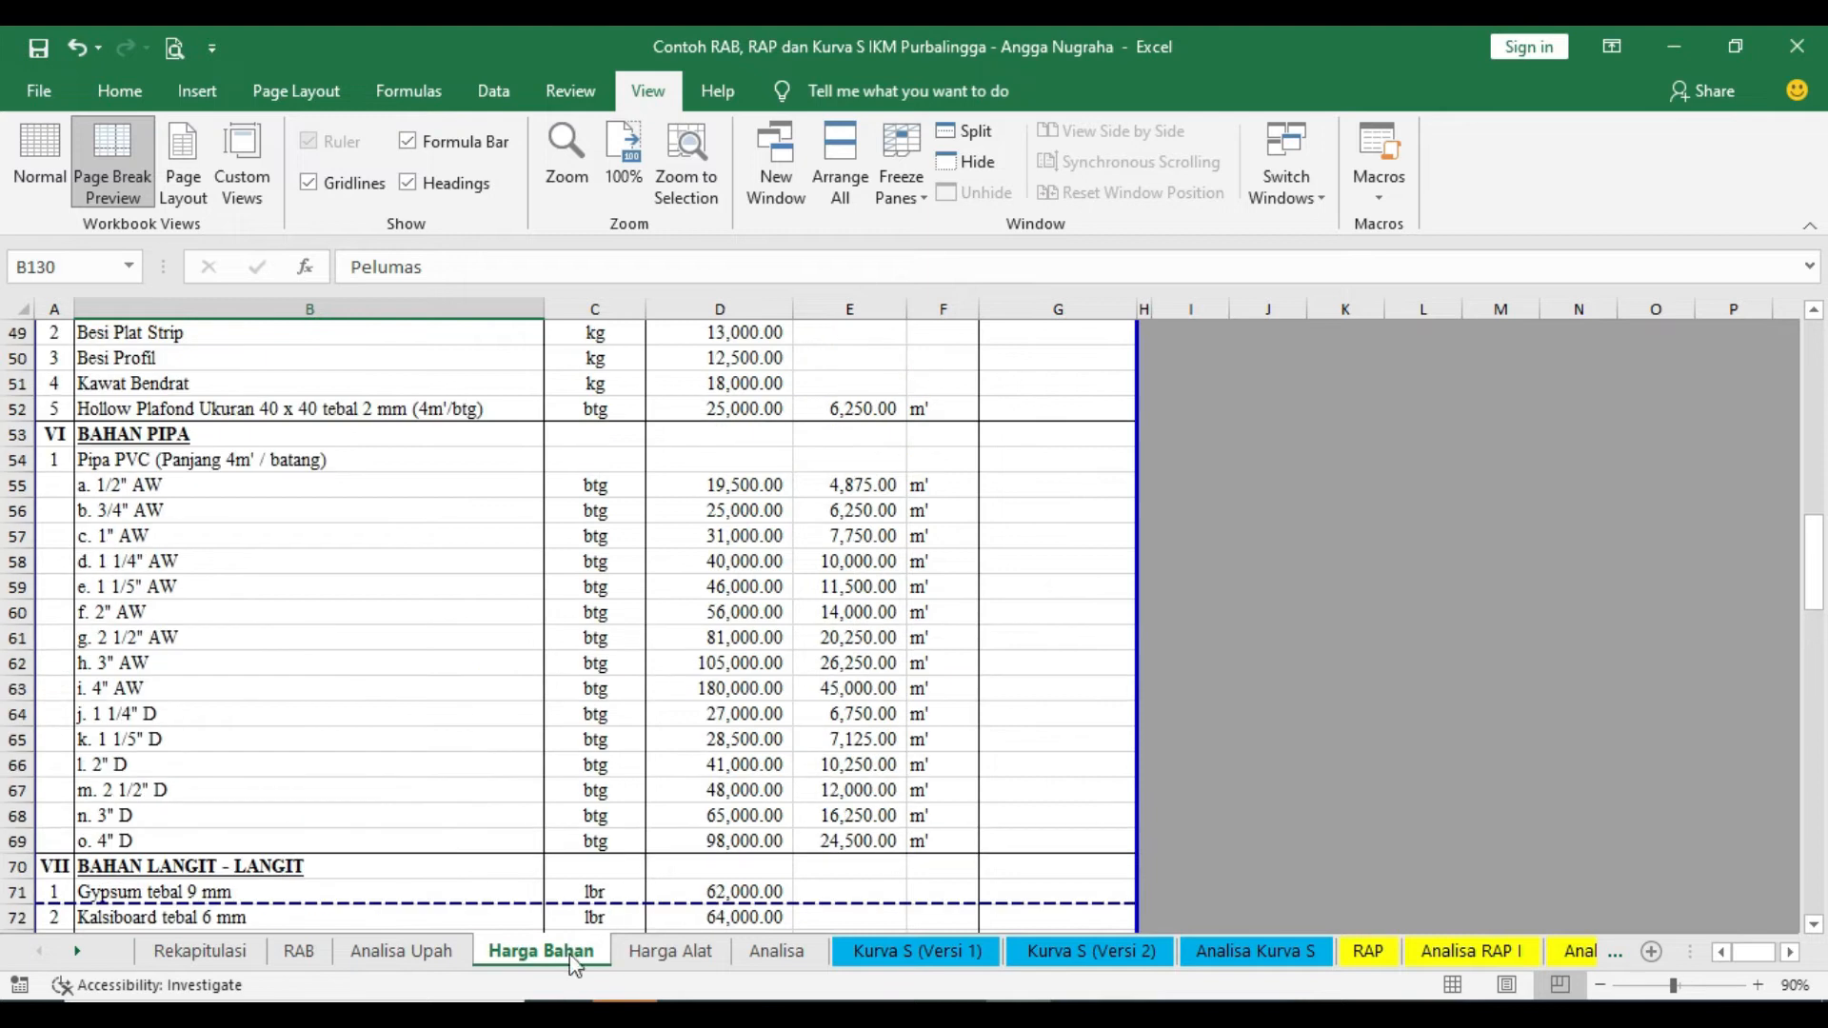
left_click(402, 951)
scroll(746, 791, "down", 3)
scroll(745, 790, "up", 3)
scroll(745, 790, "up", 1)
scroll(746, 790, "down", 3)
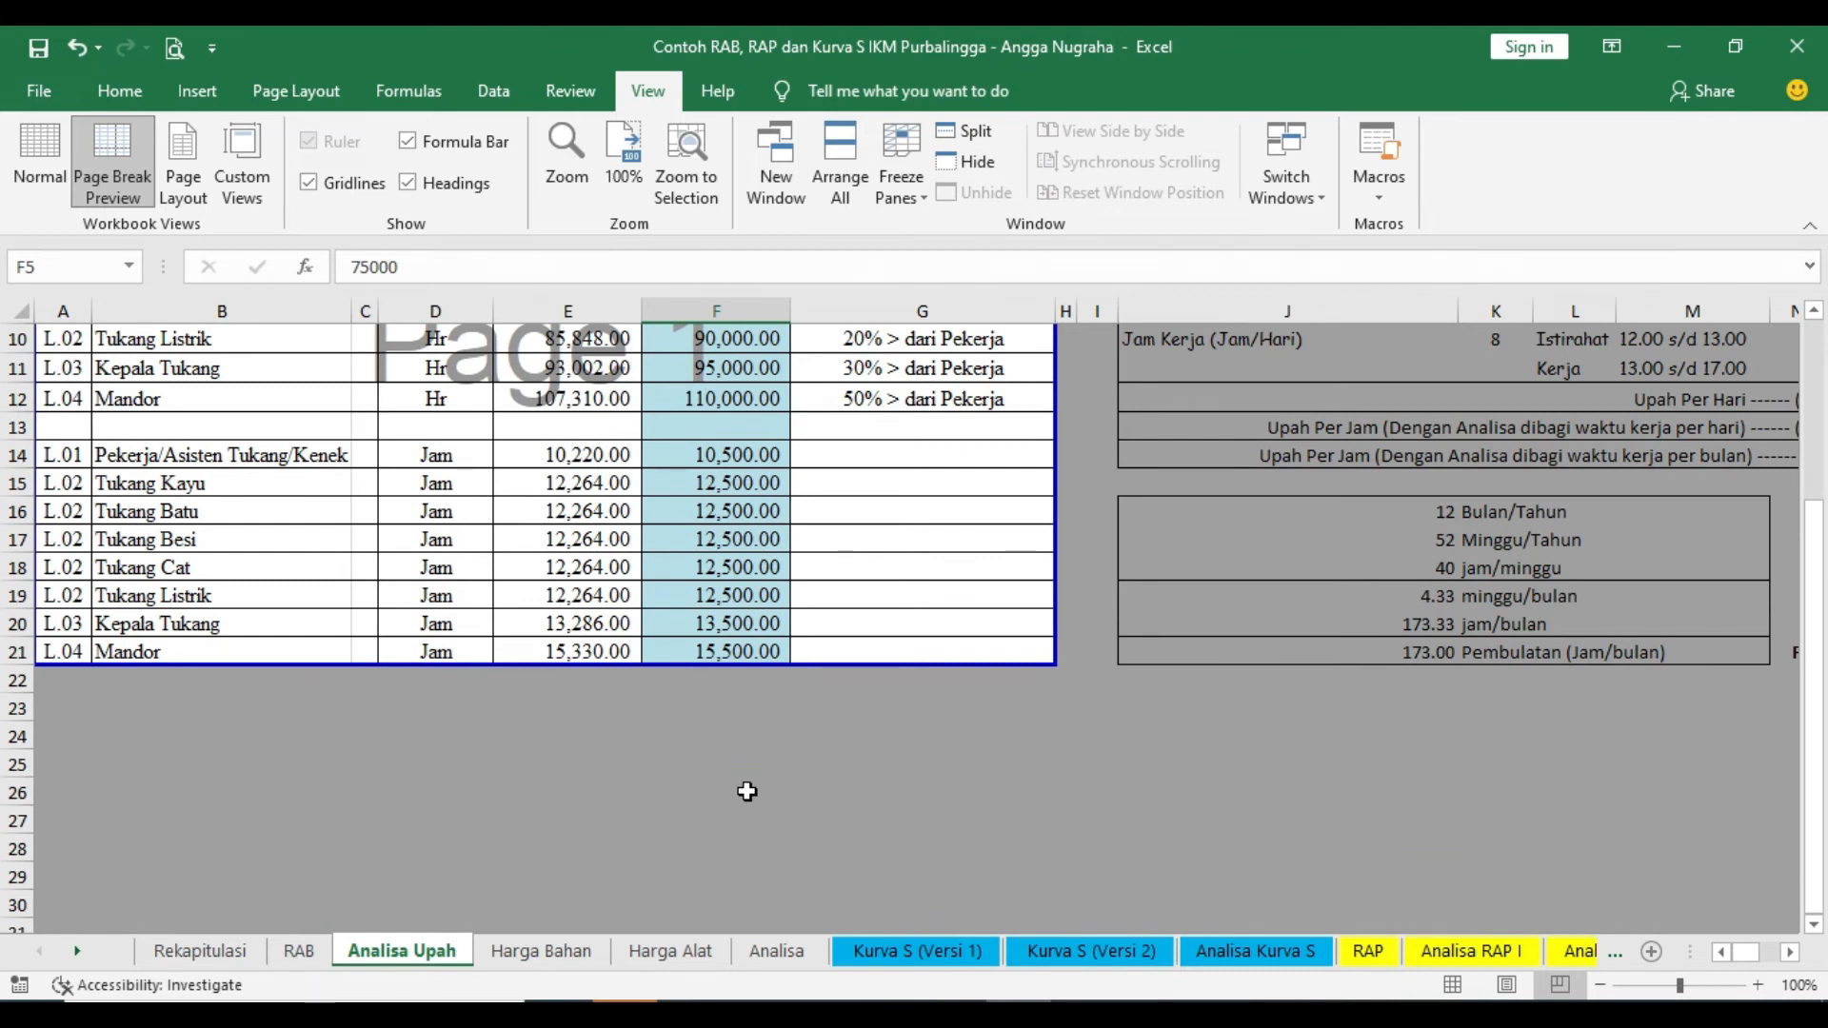
scroll(528, 734, "up", 2)
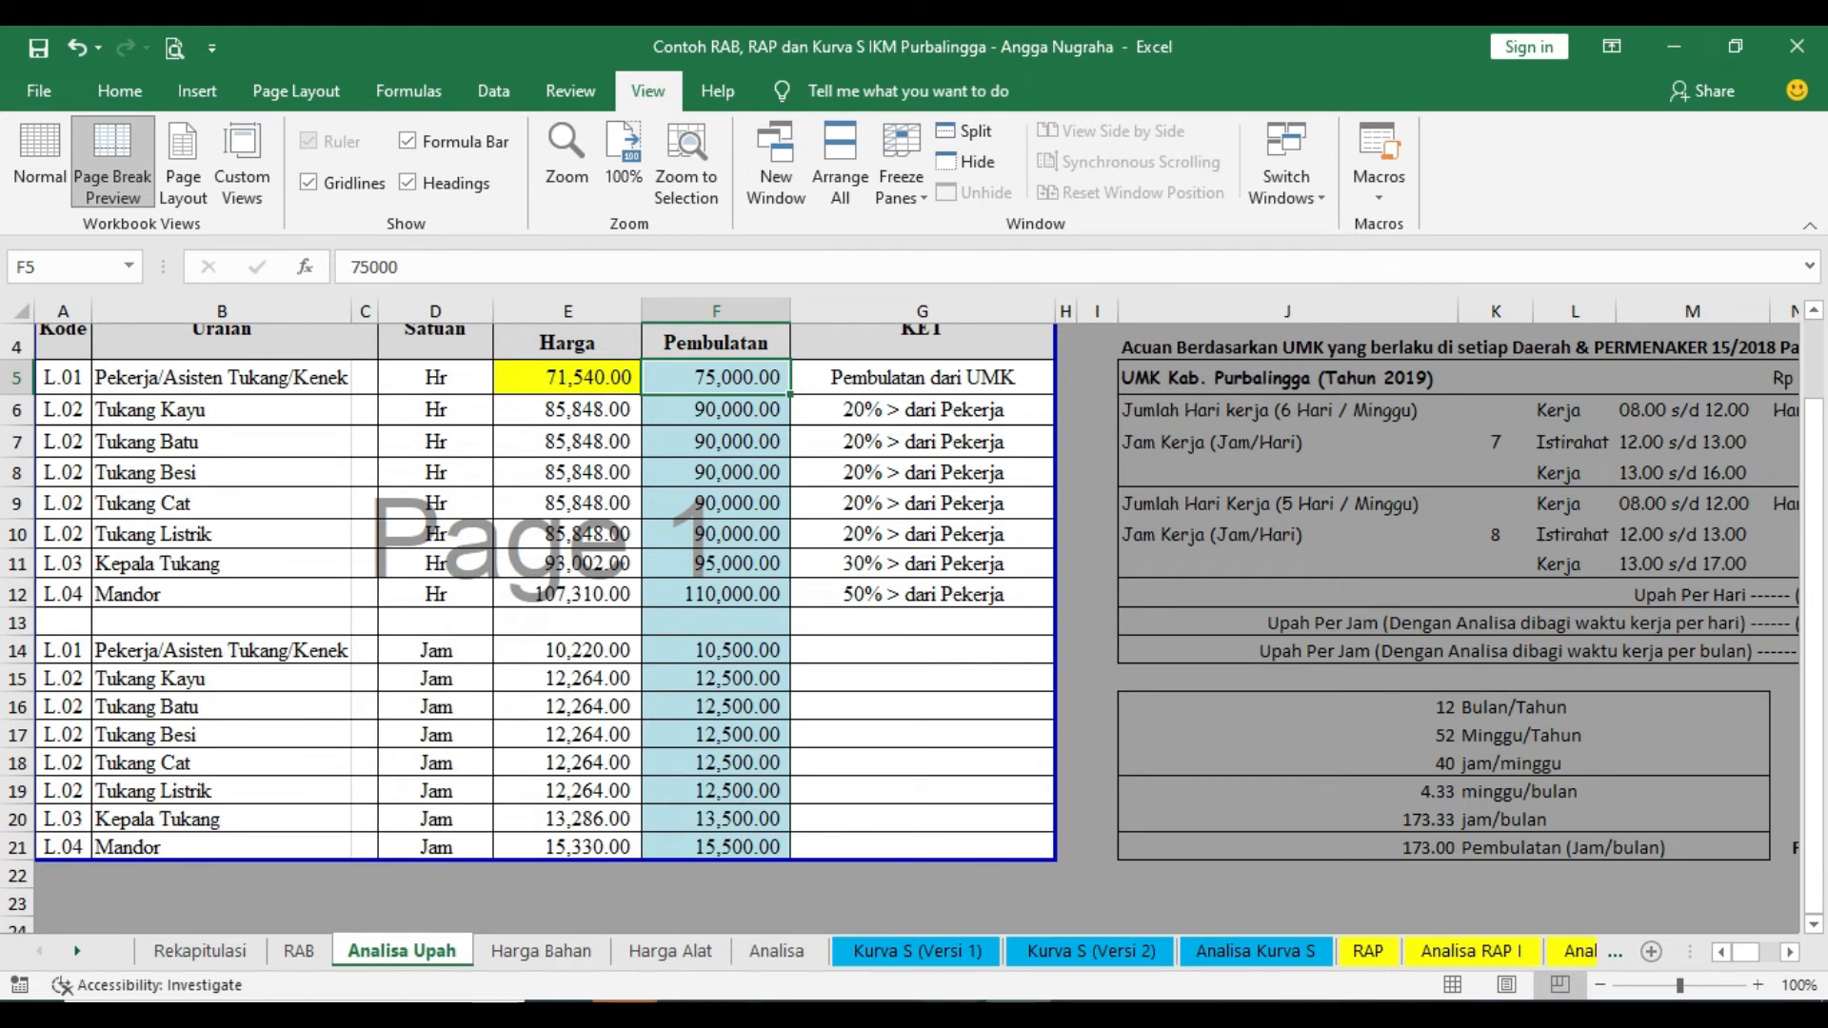
Switch to Project and set Pekerja's overtime rate to 10500/hr, checking it against the hourly wages in Excel's Analisa Upah sheet
left_click(817, 949)
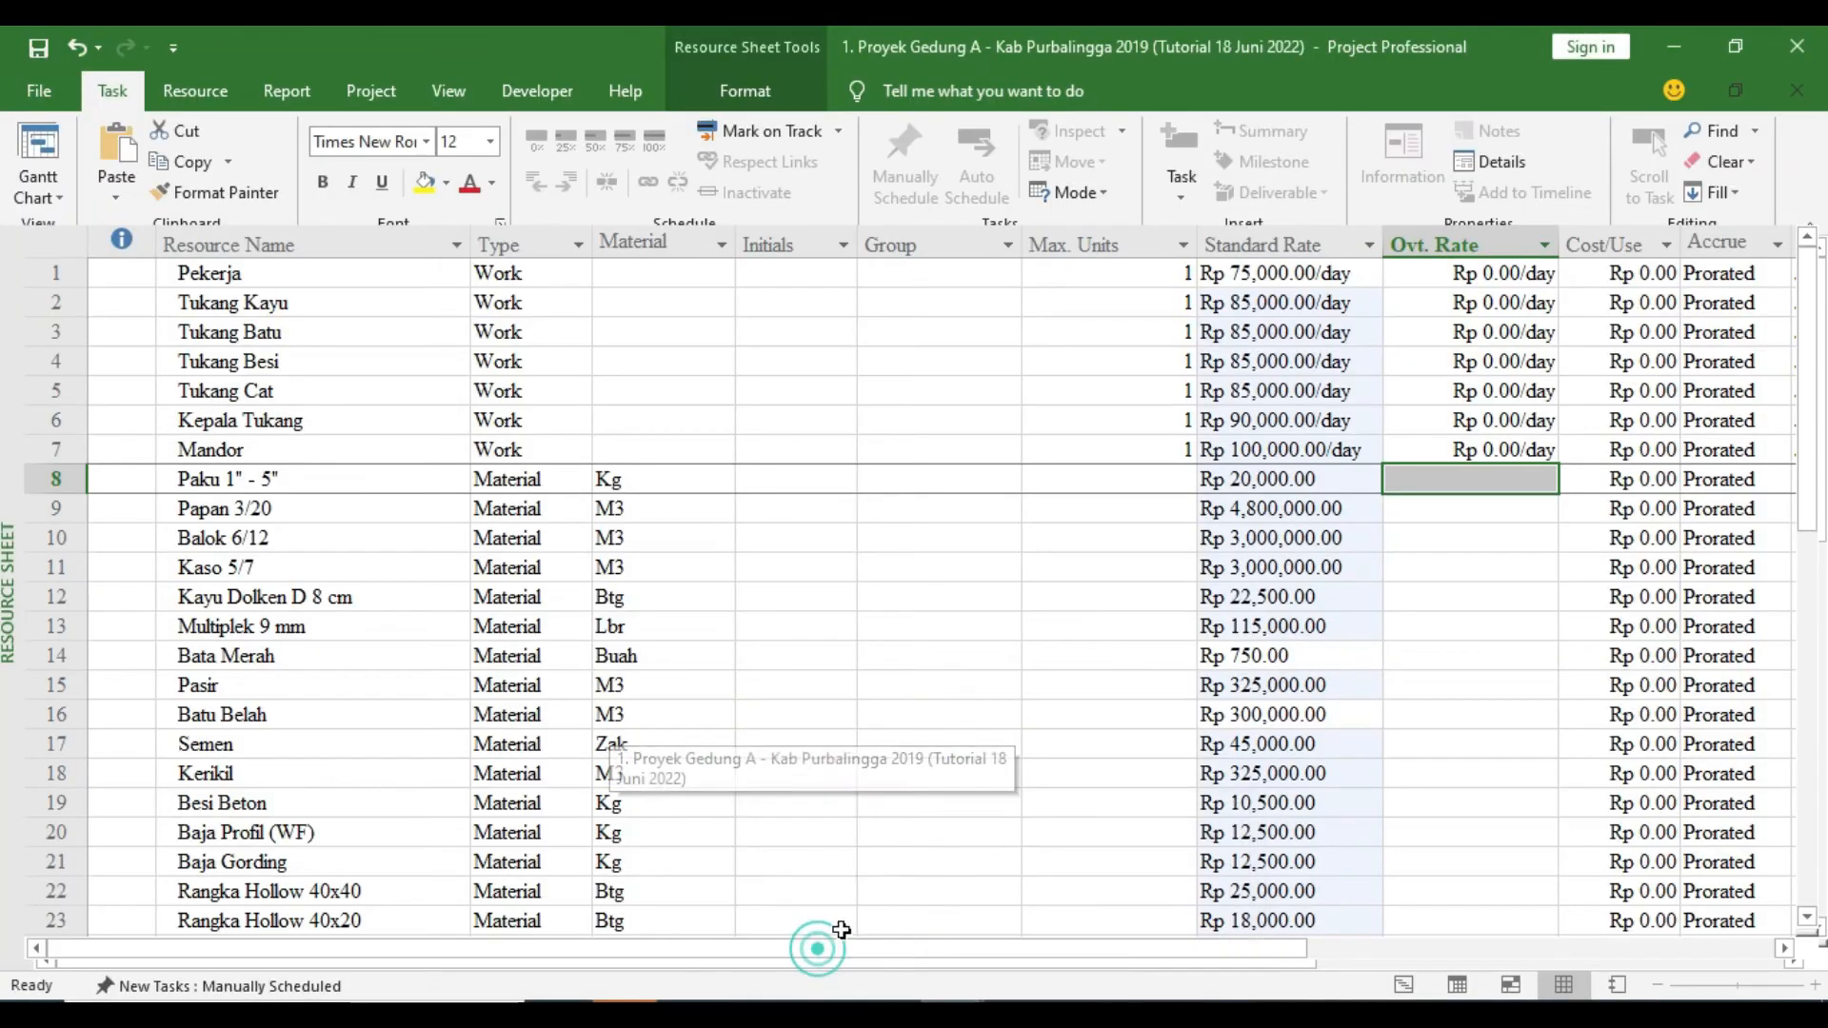
left_click(1487, 286)
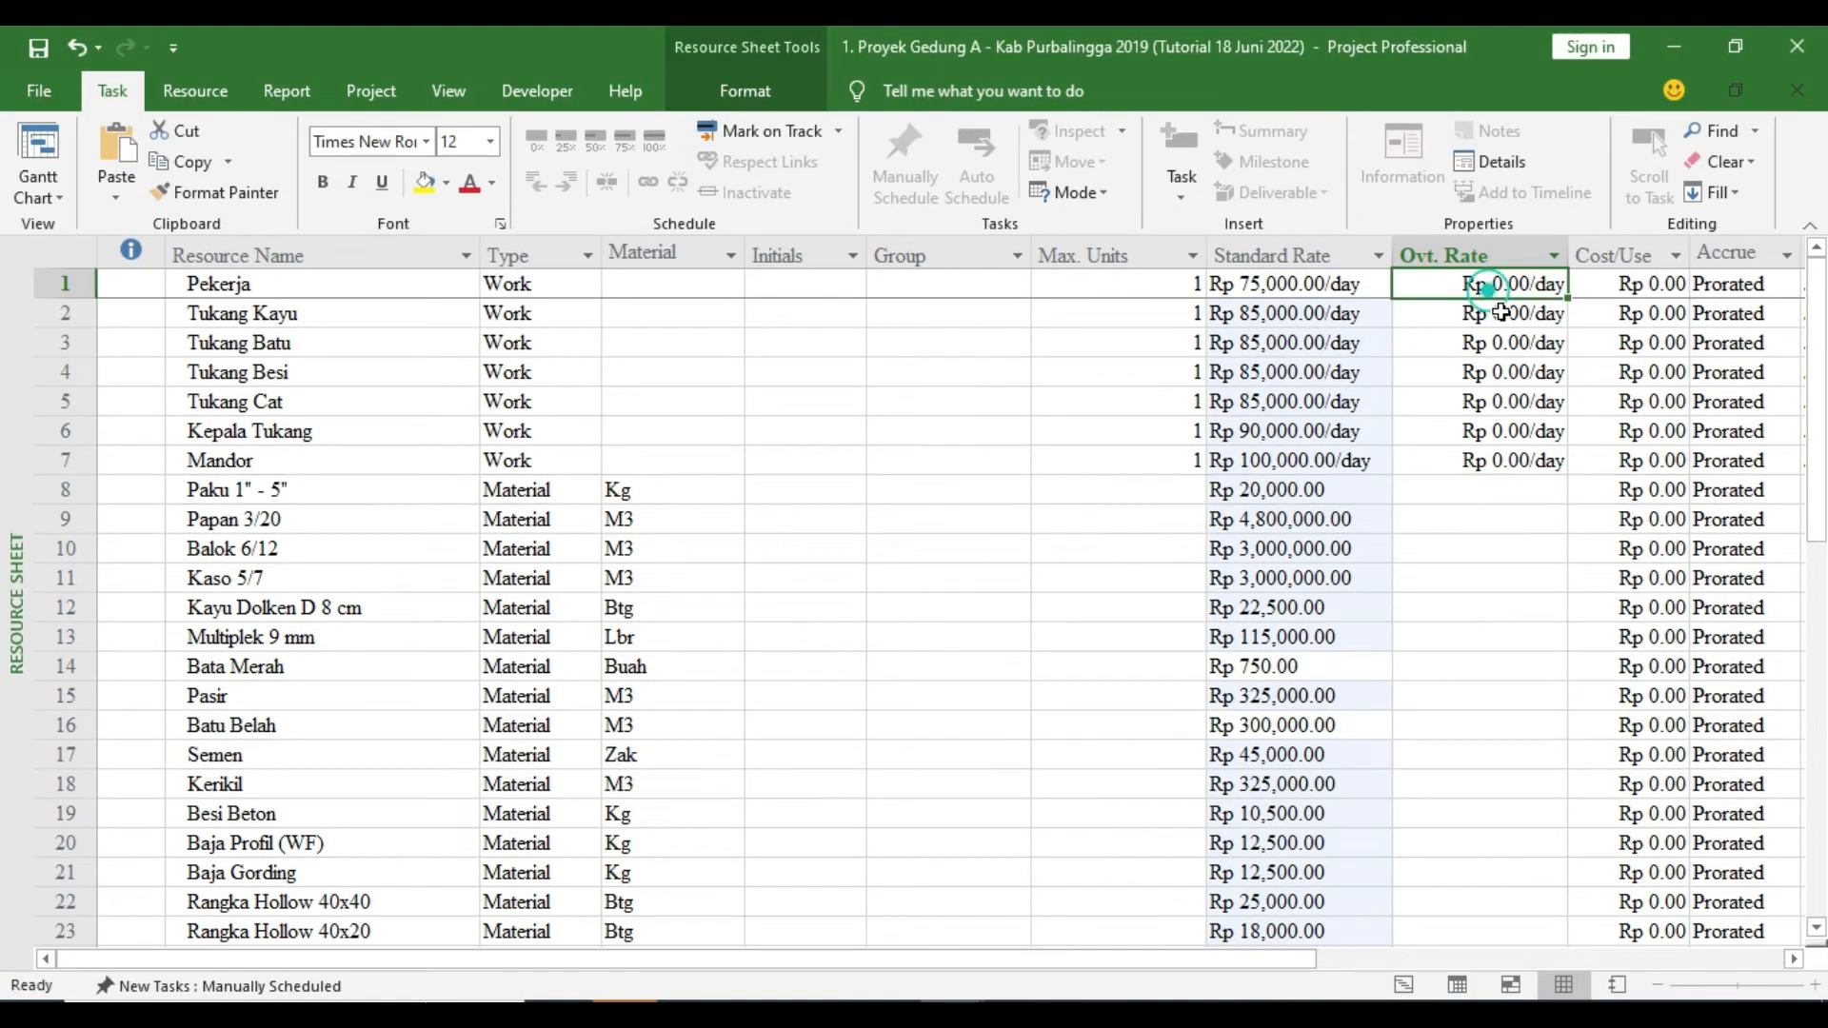
type("10500")
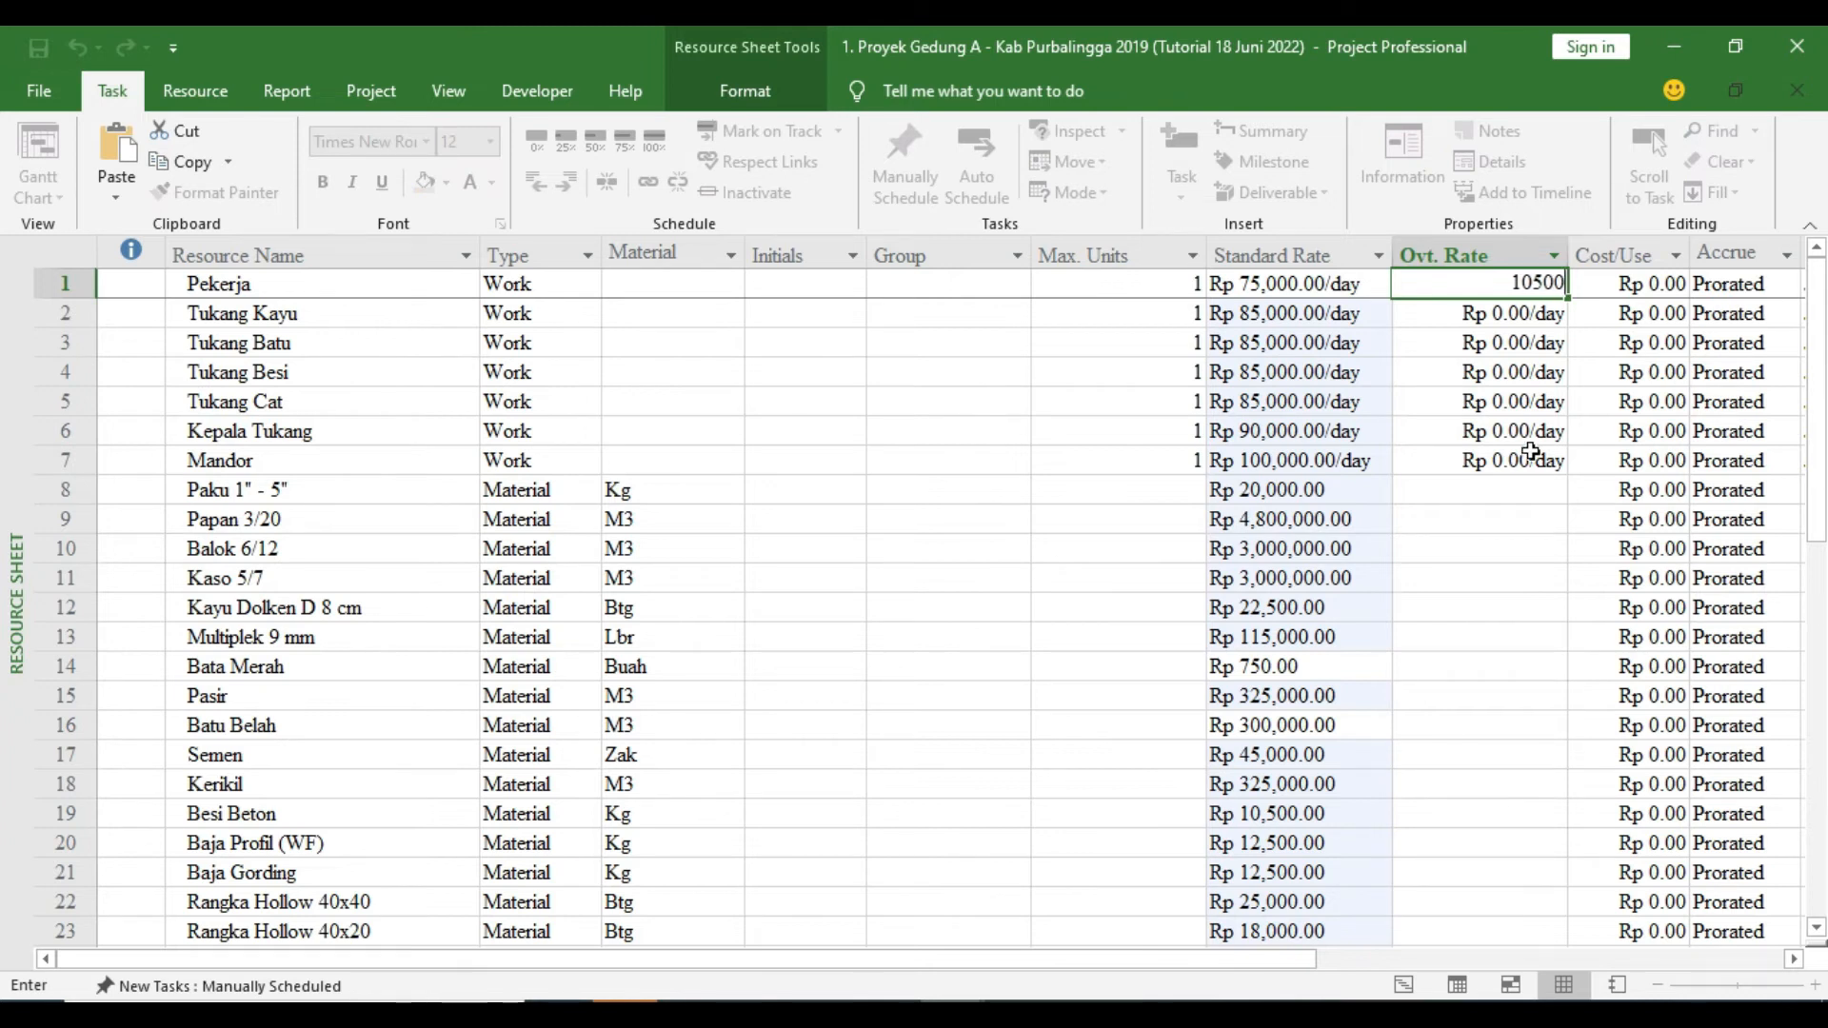
left_click(946, 1014)
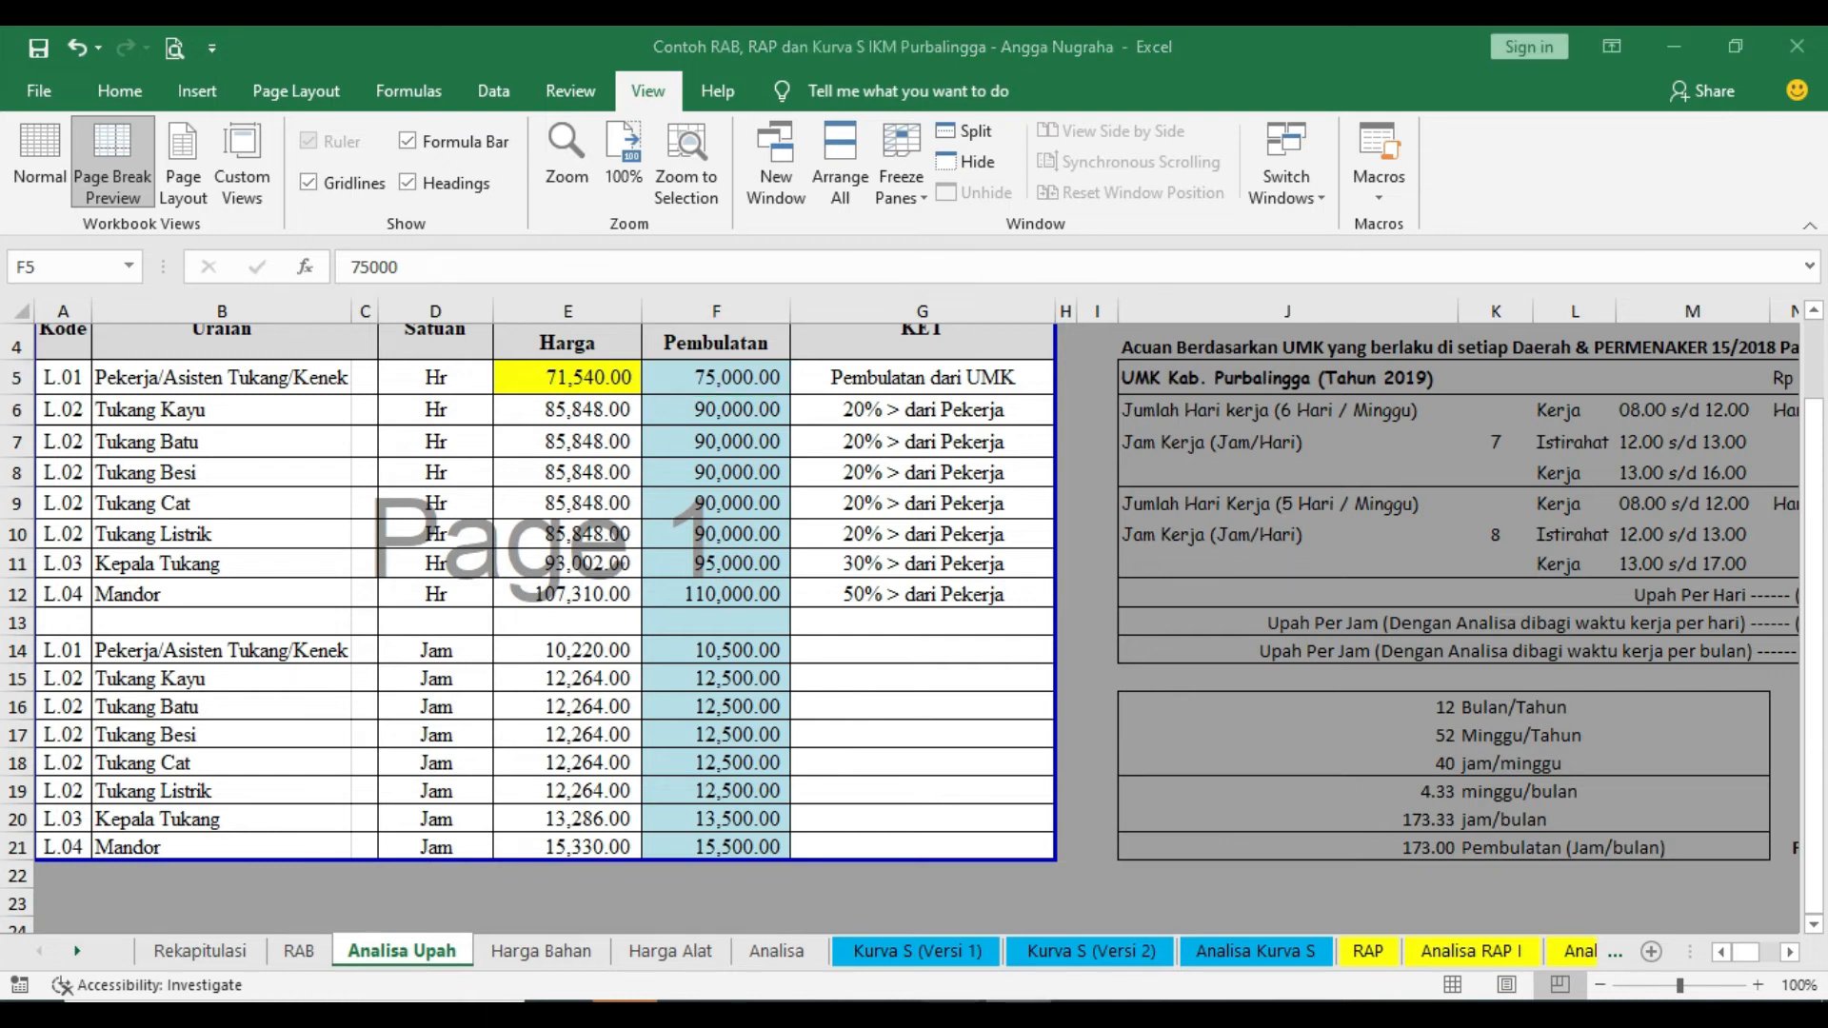
left_click(897, 955)
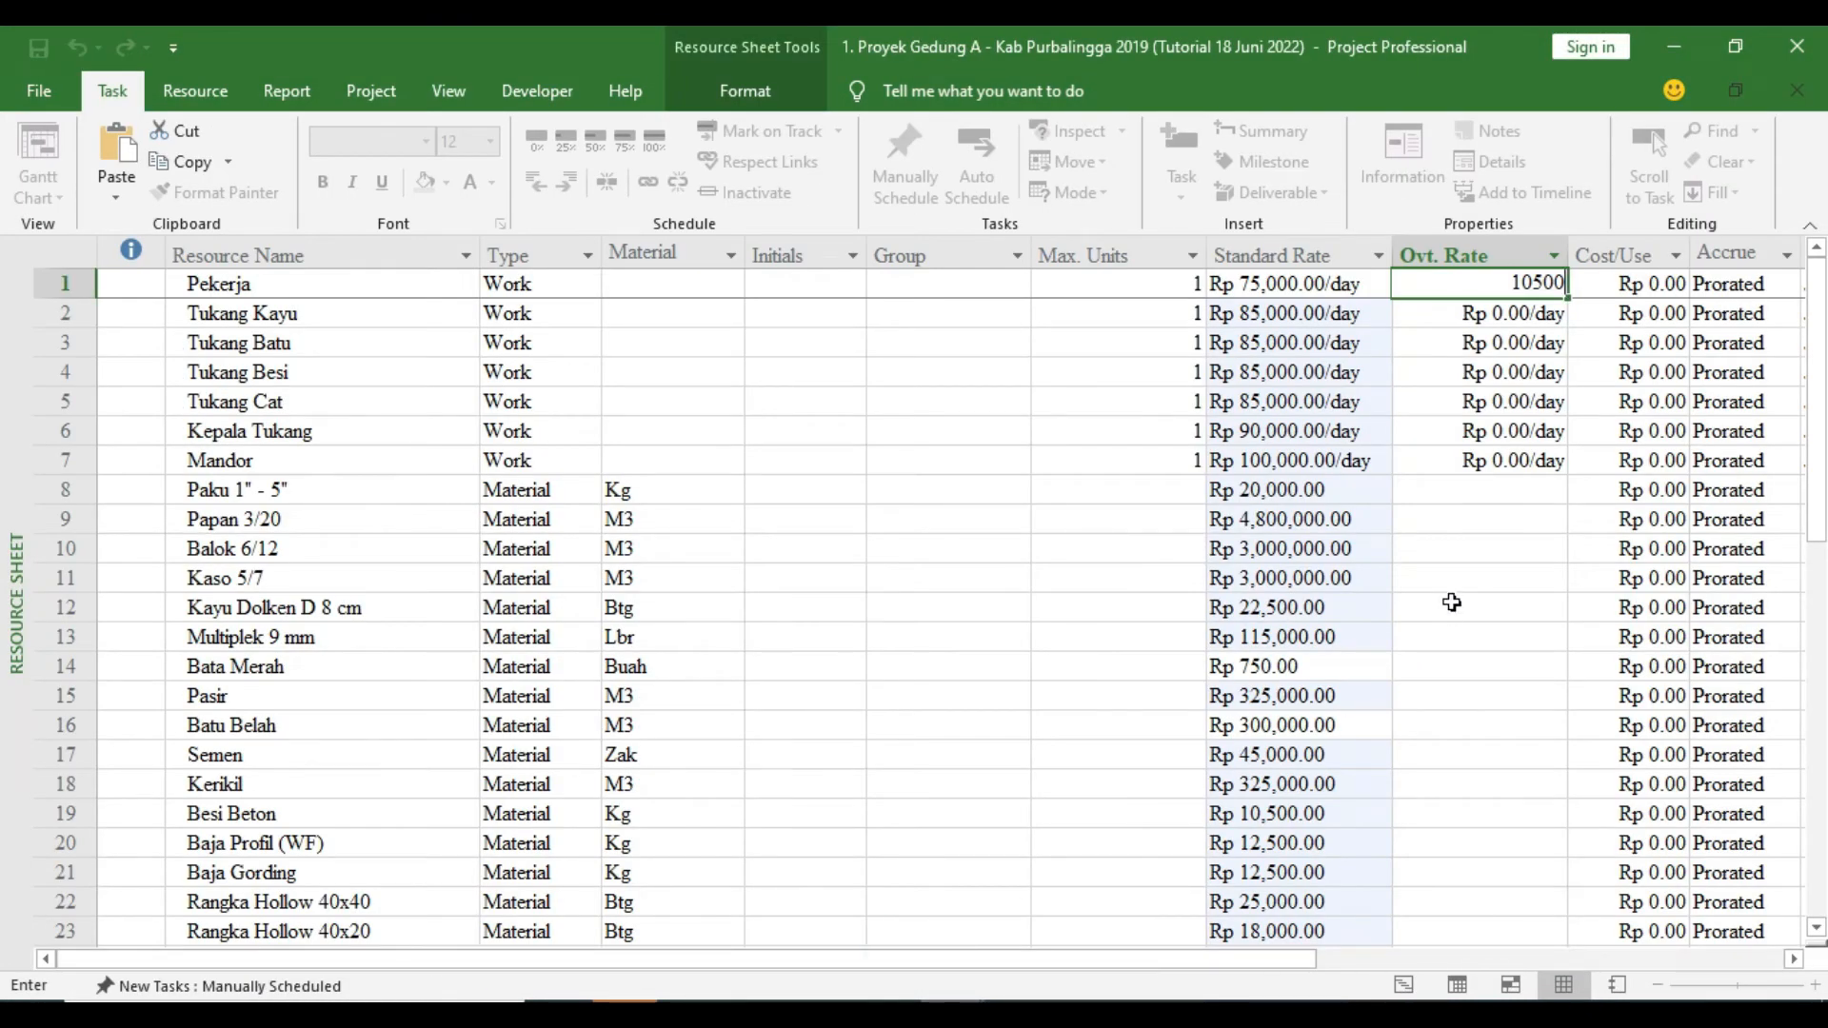
type("/hr")
key("Return")
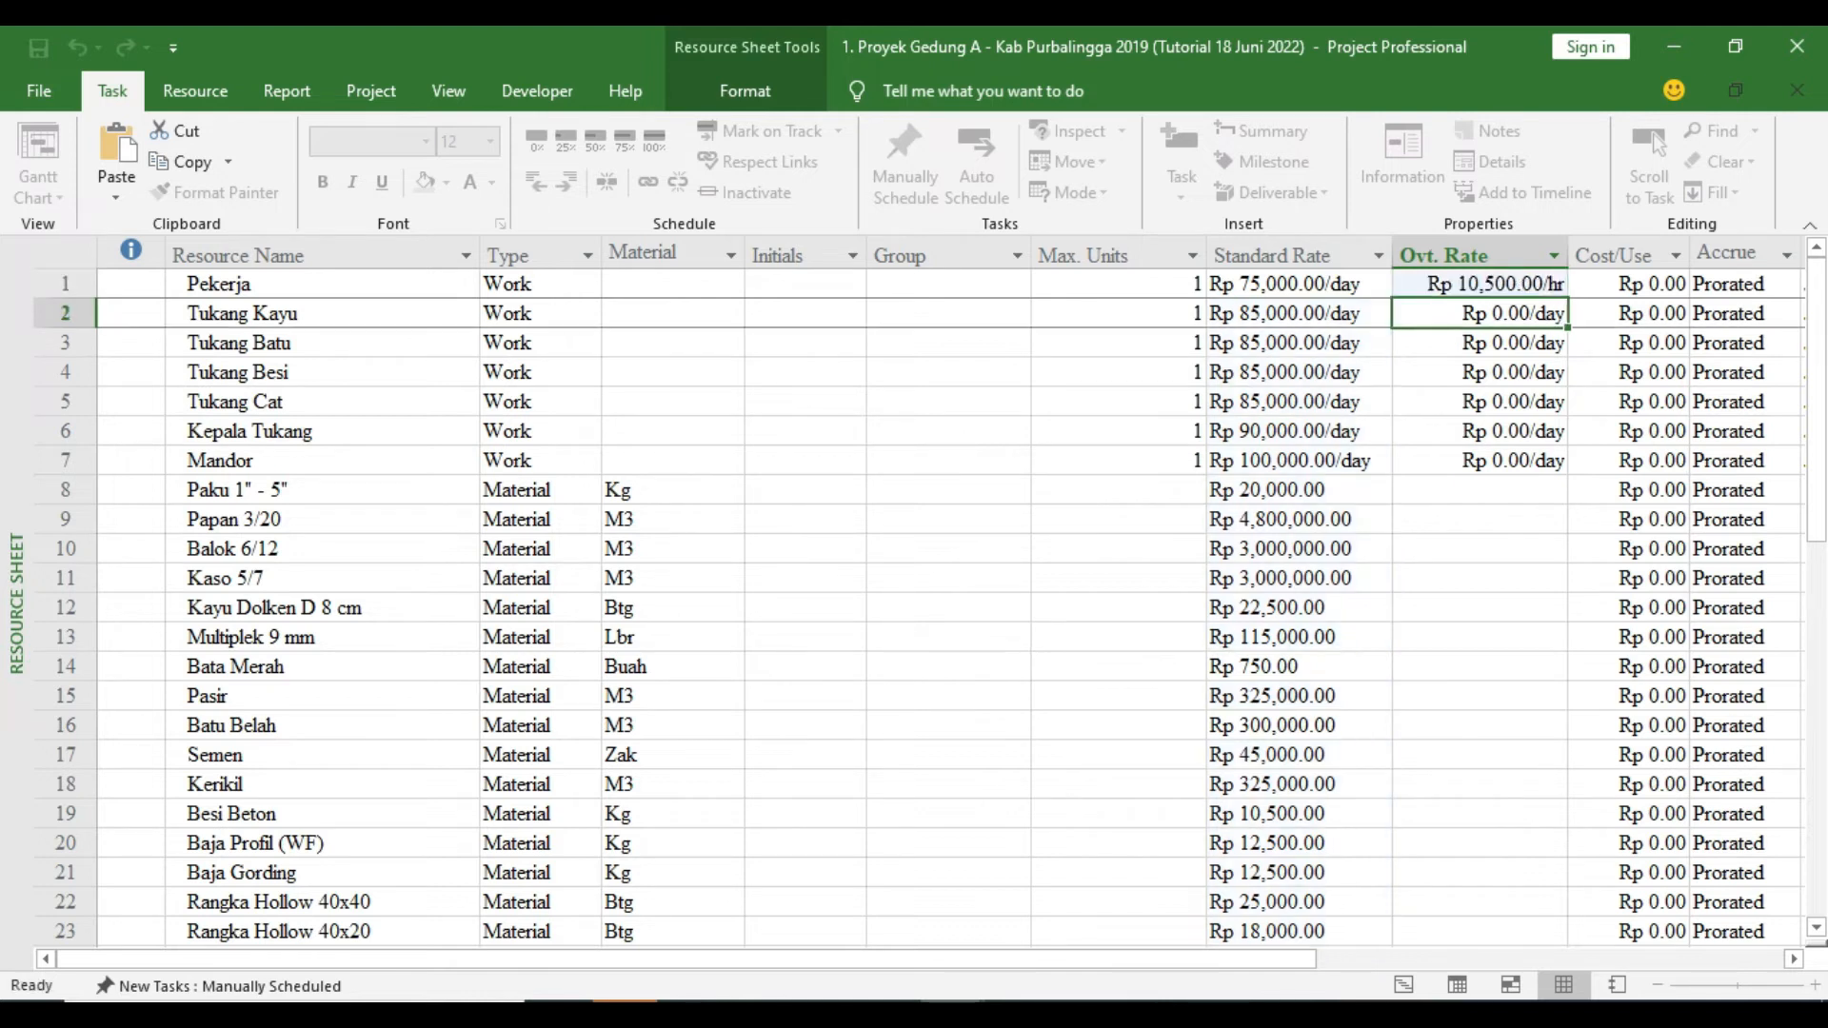
Check the hourly carpenter wage in Excel, then set Tukang Kayu's overtime rate to 12500/hr in Project's resource sheet
left_click(1019, 1012)
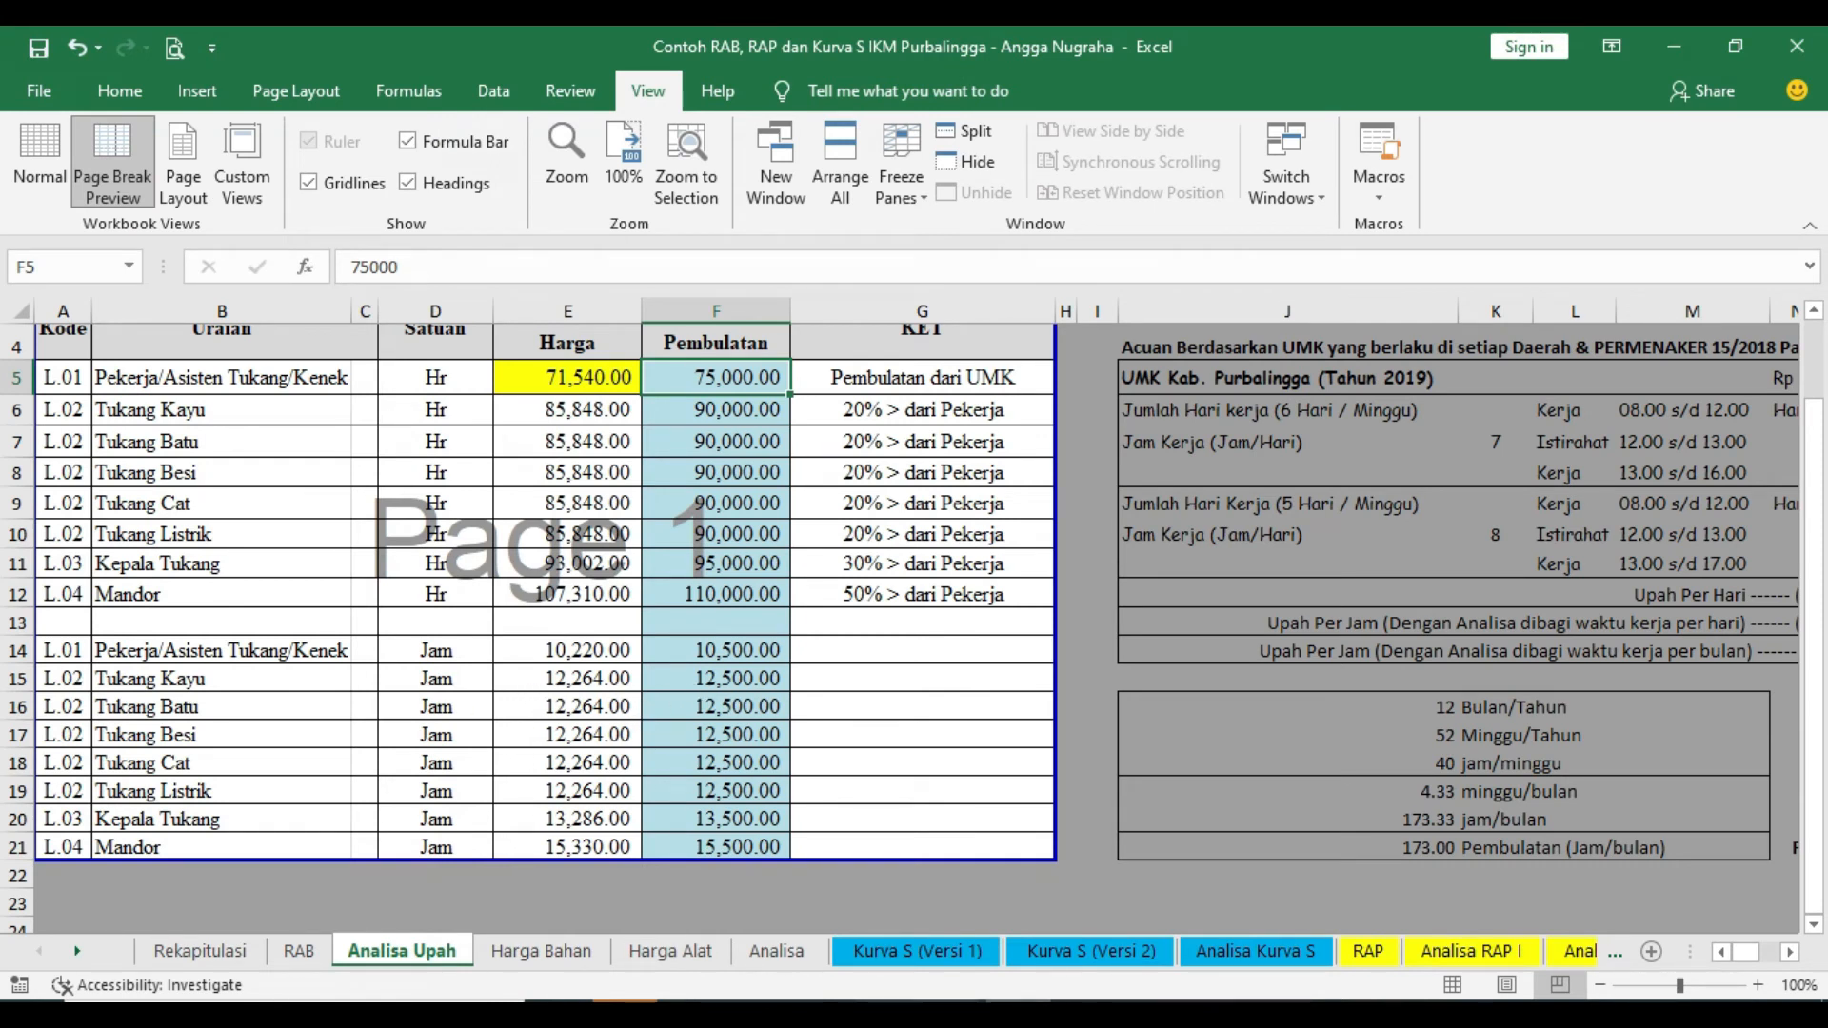
mouse_move(888, 1013)
left_click(852, 938)
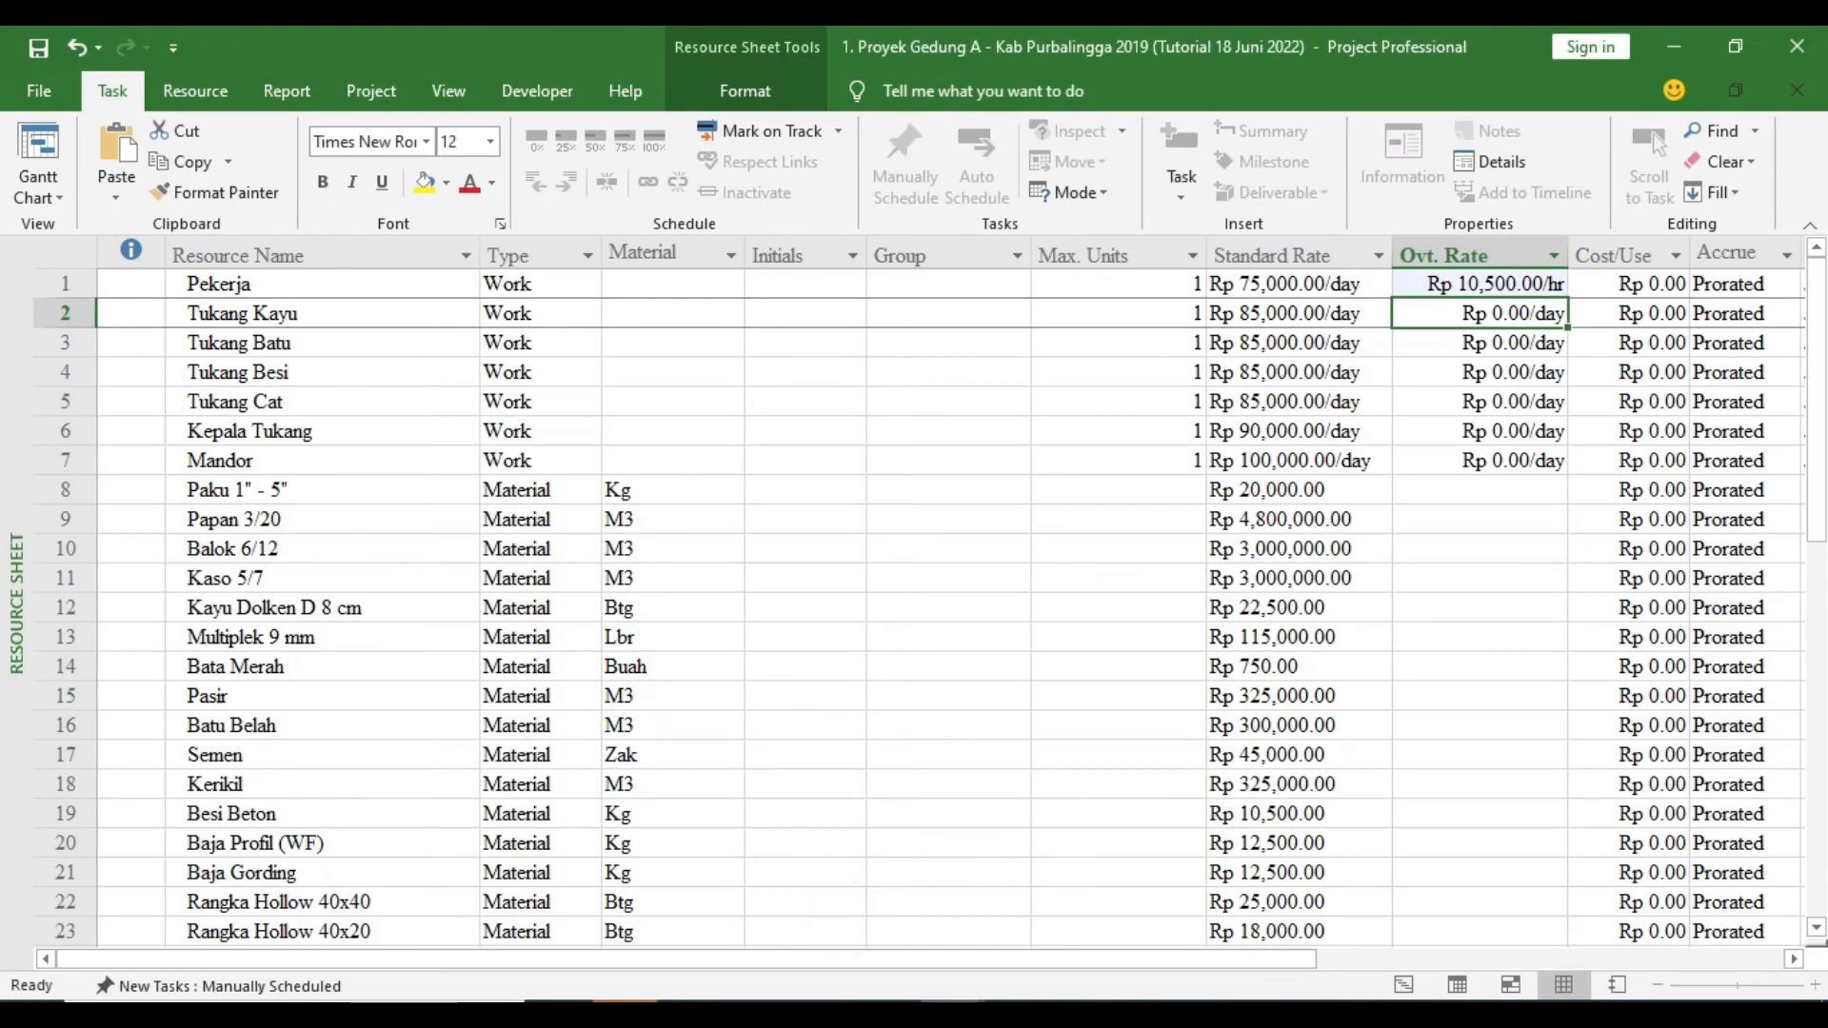
type("12,500.00")
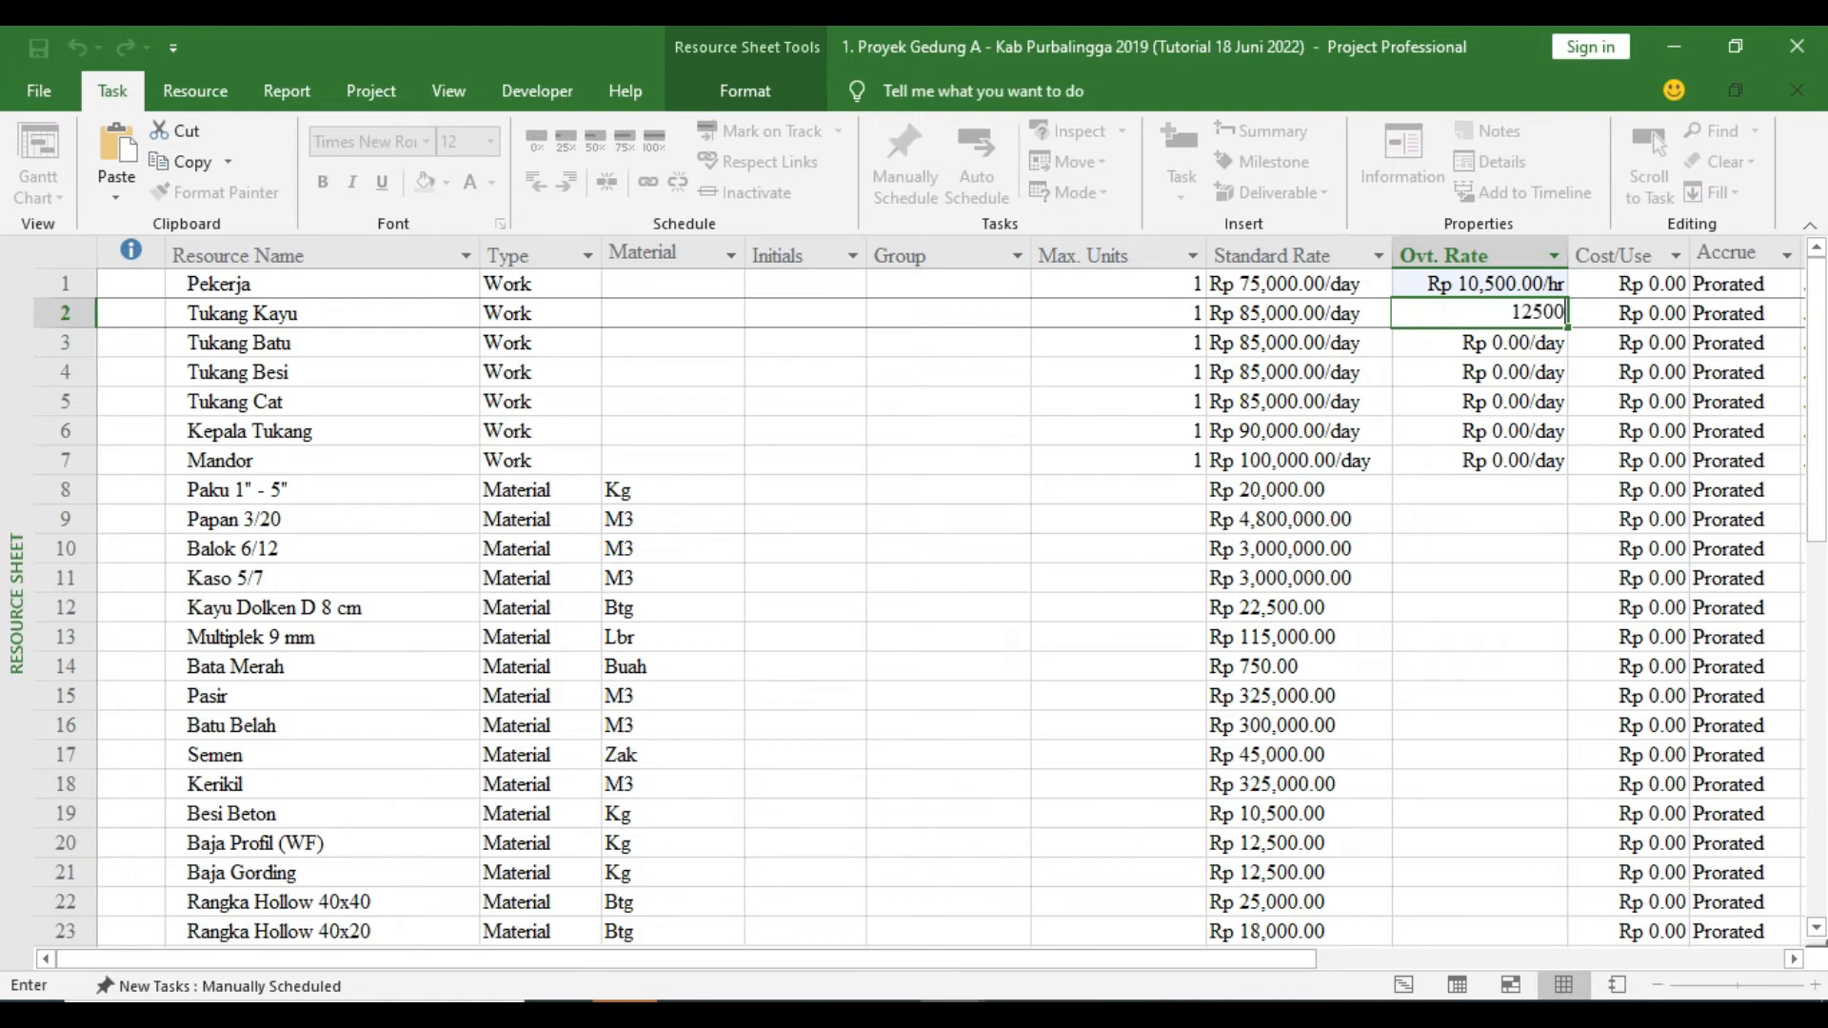
type("/hr")
key("Return")
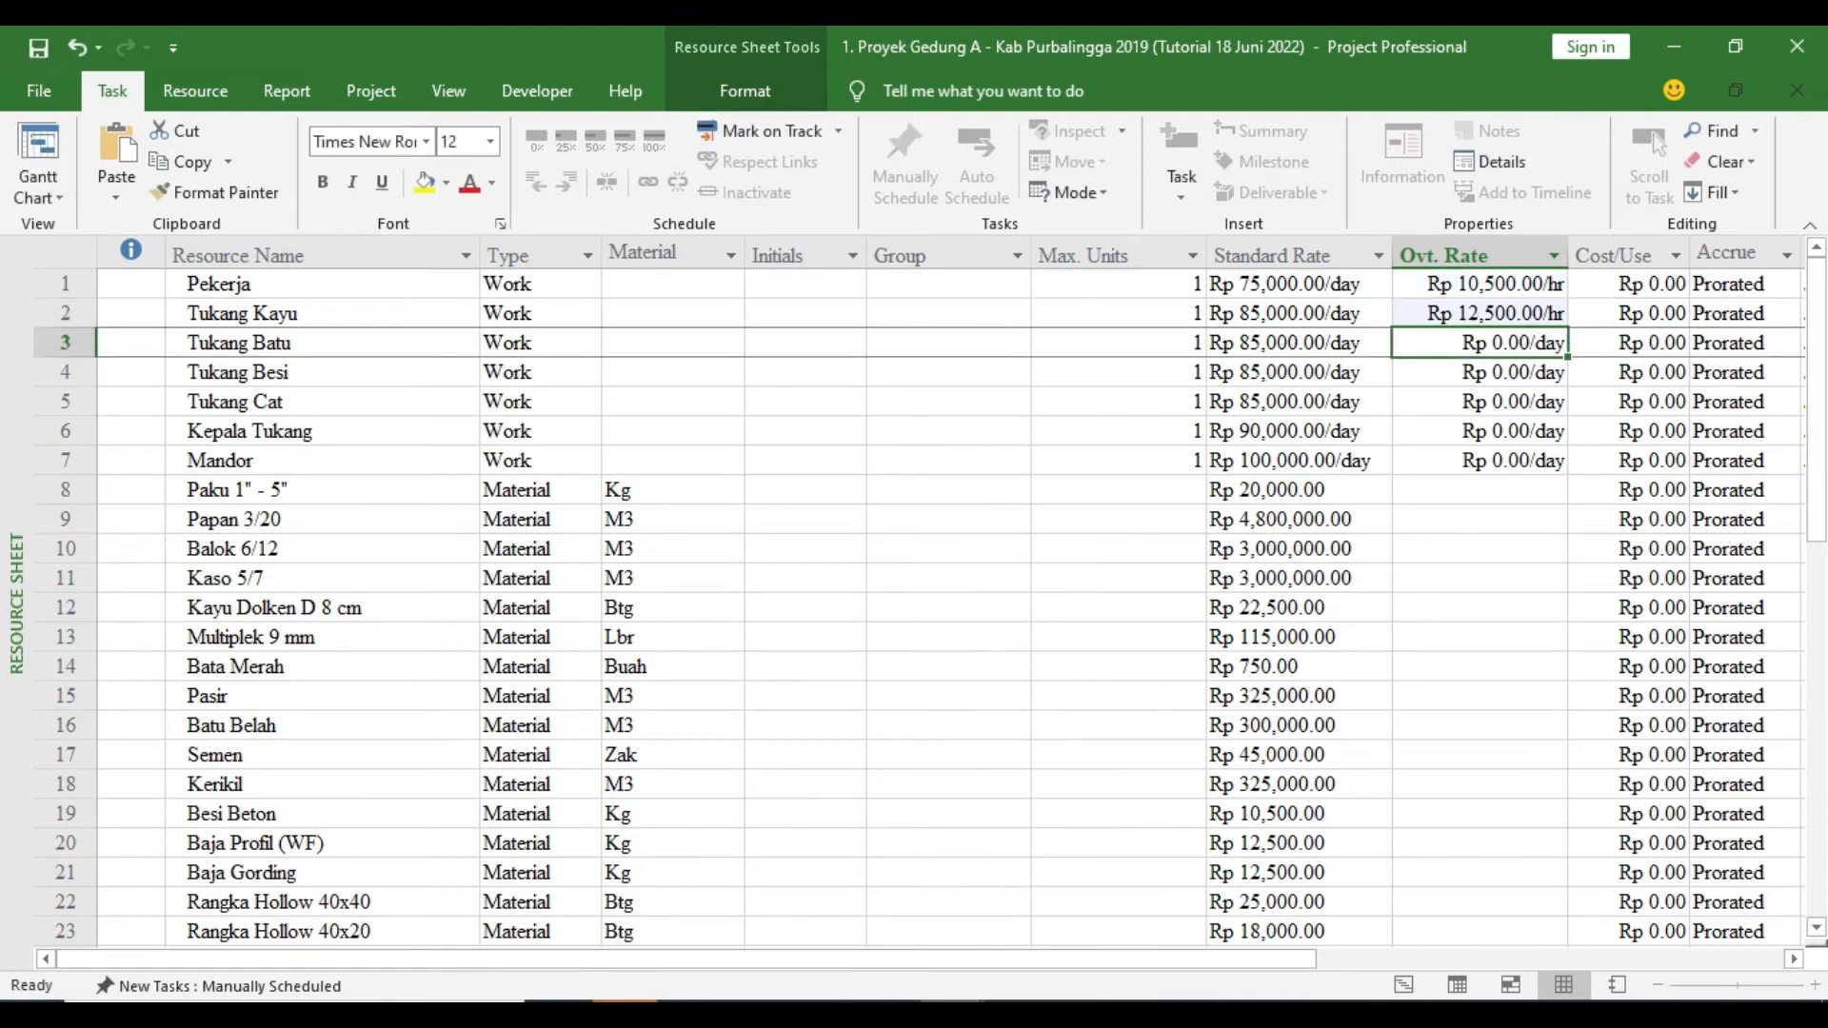
Fill Tukang Kayu's overtime rate down to Tukang Batu, Tukang Besi and Tukang Cat
double_click(1560, 317)
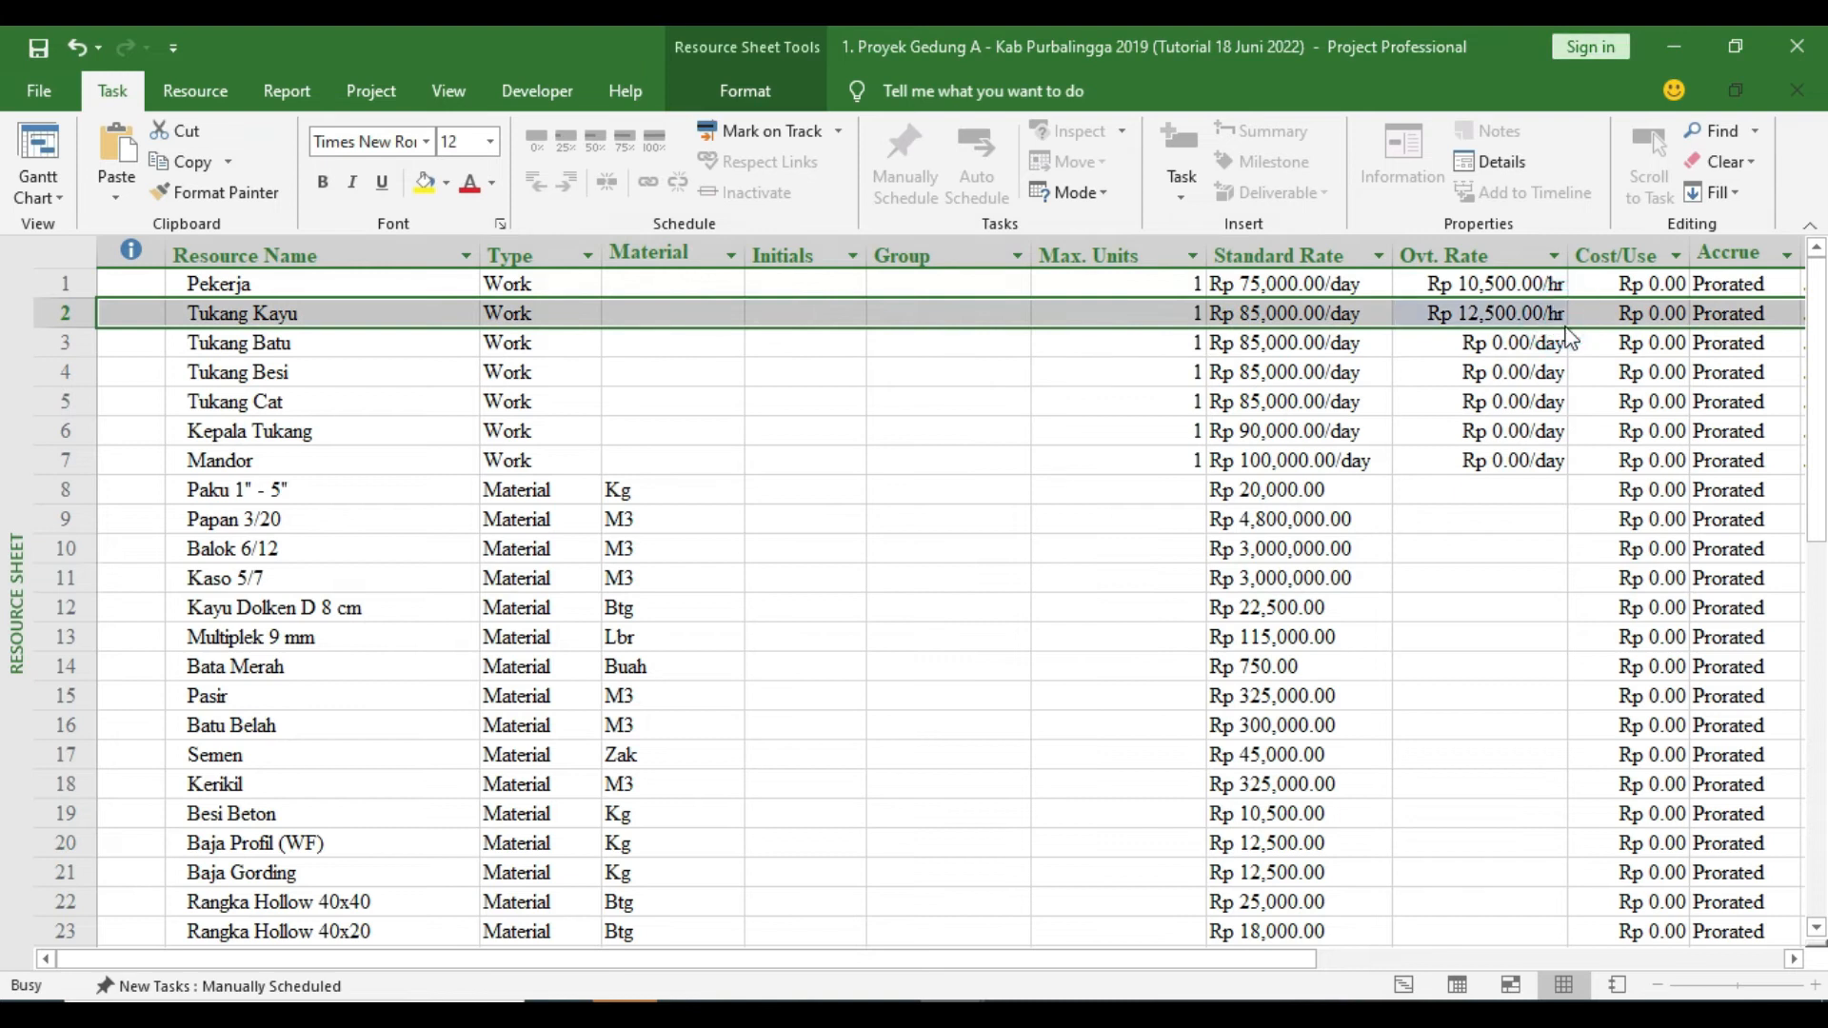
left_click(1229, 782)
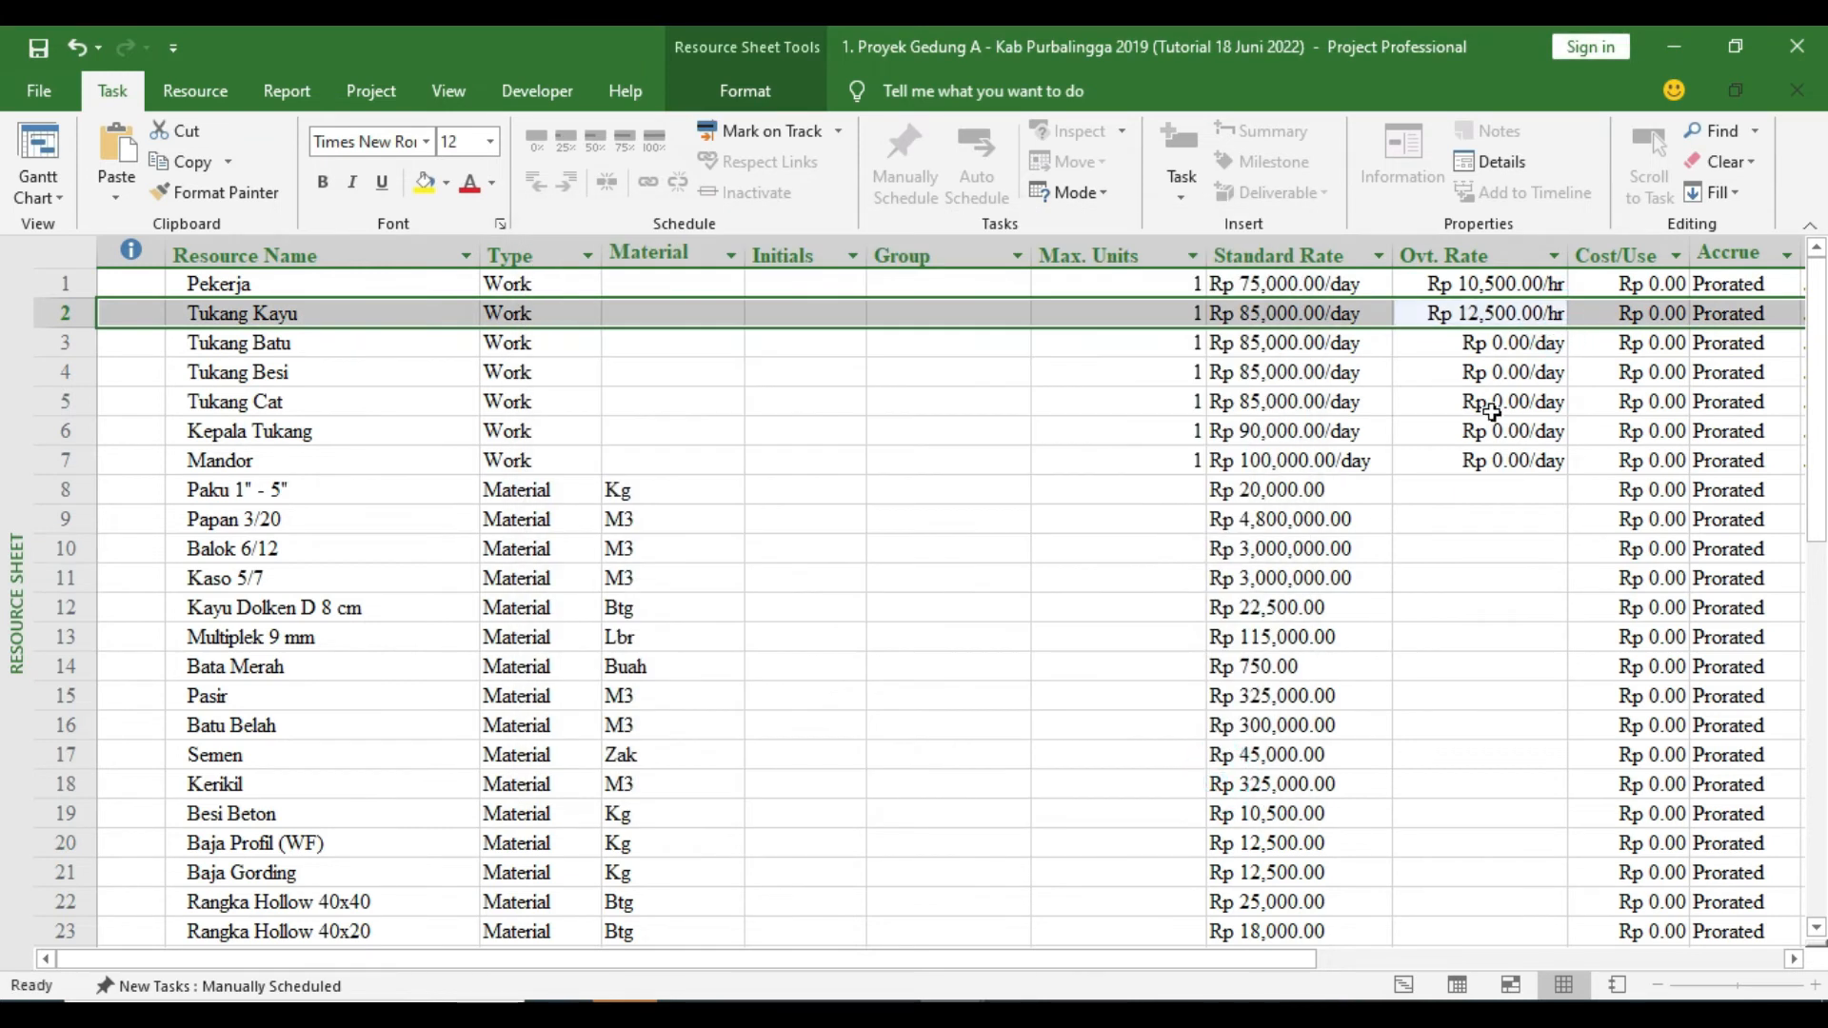
left_click(1544, 309)
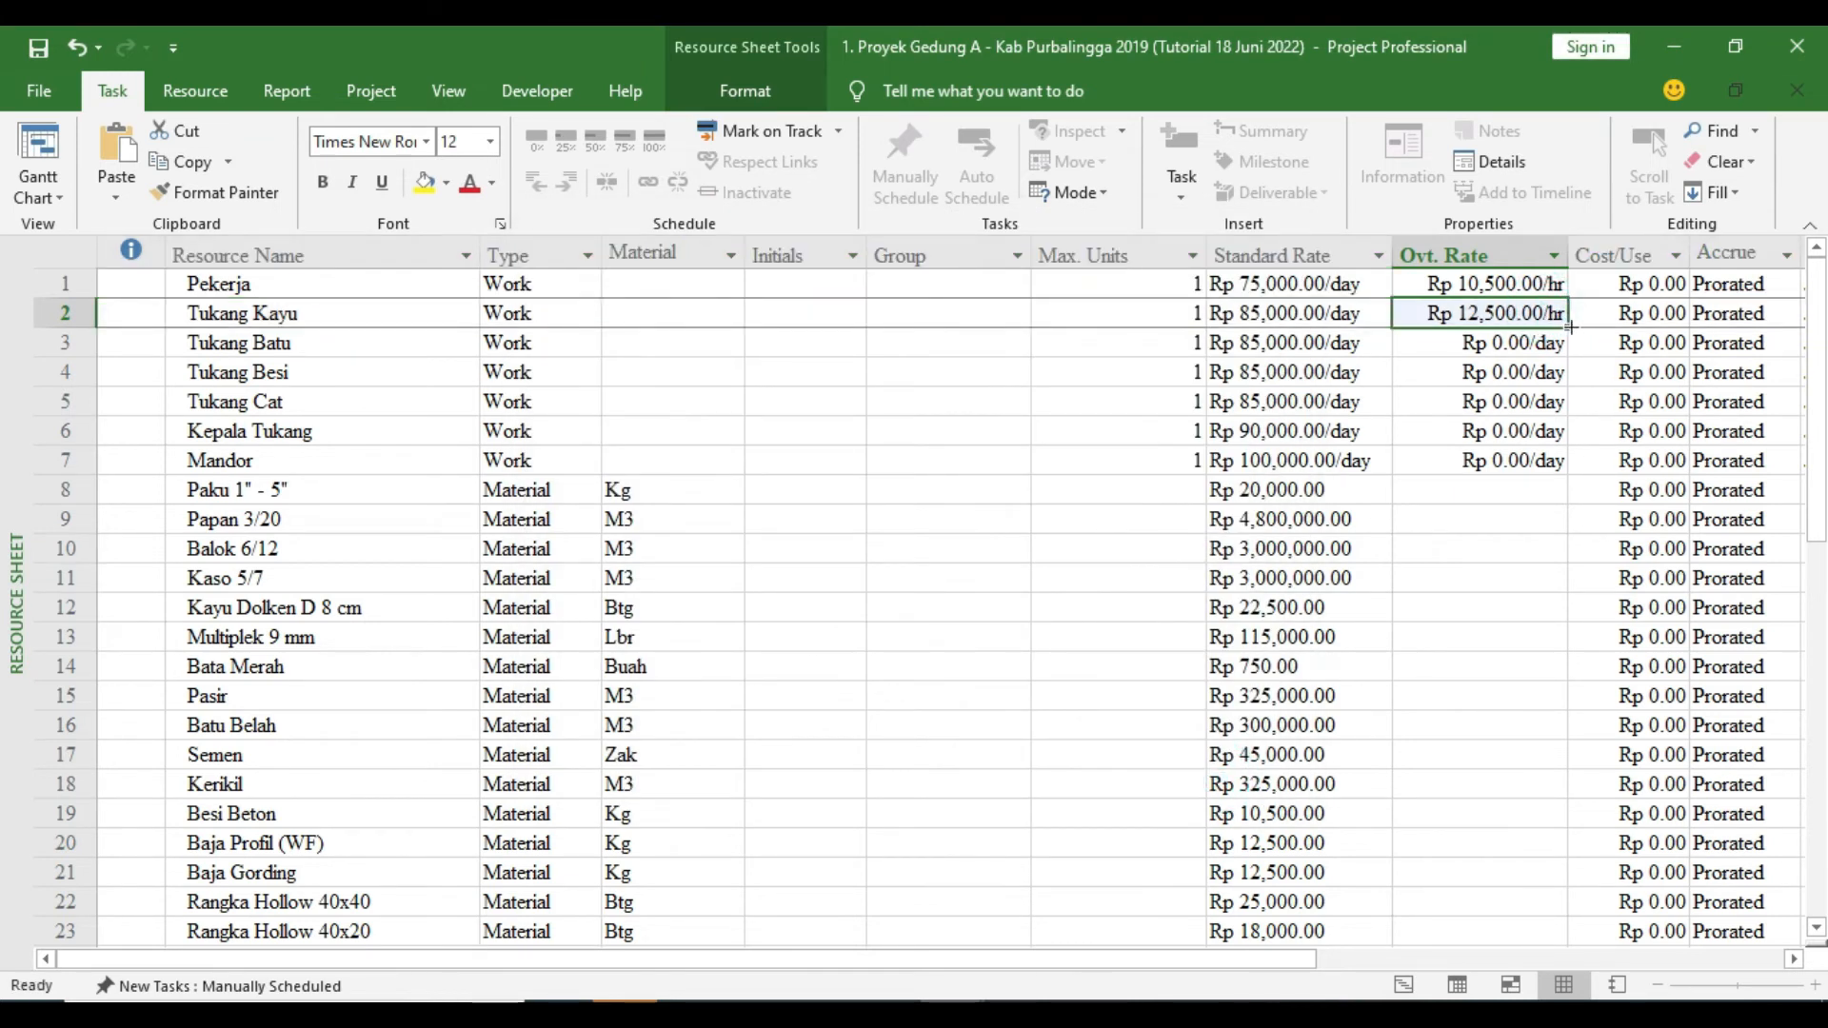
left_click_drag(1567, 326, 1561, 418)
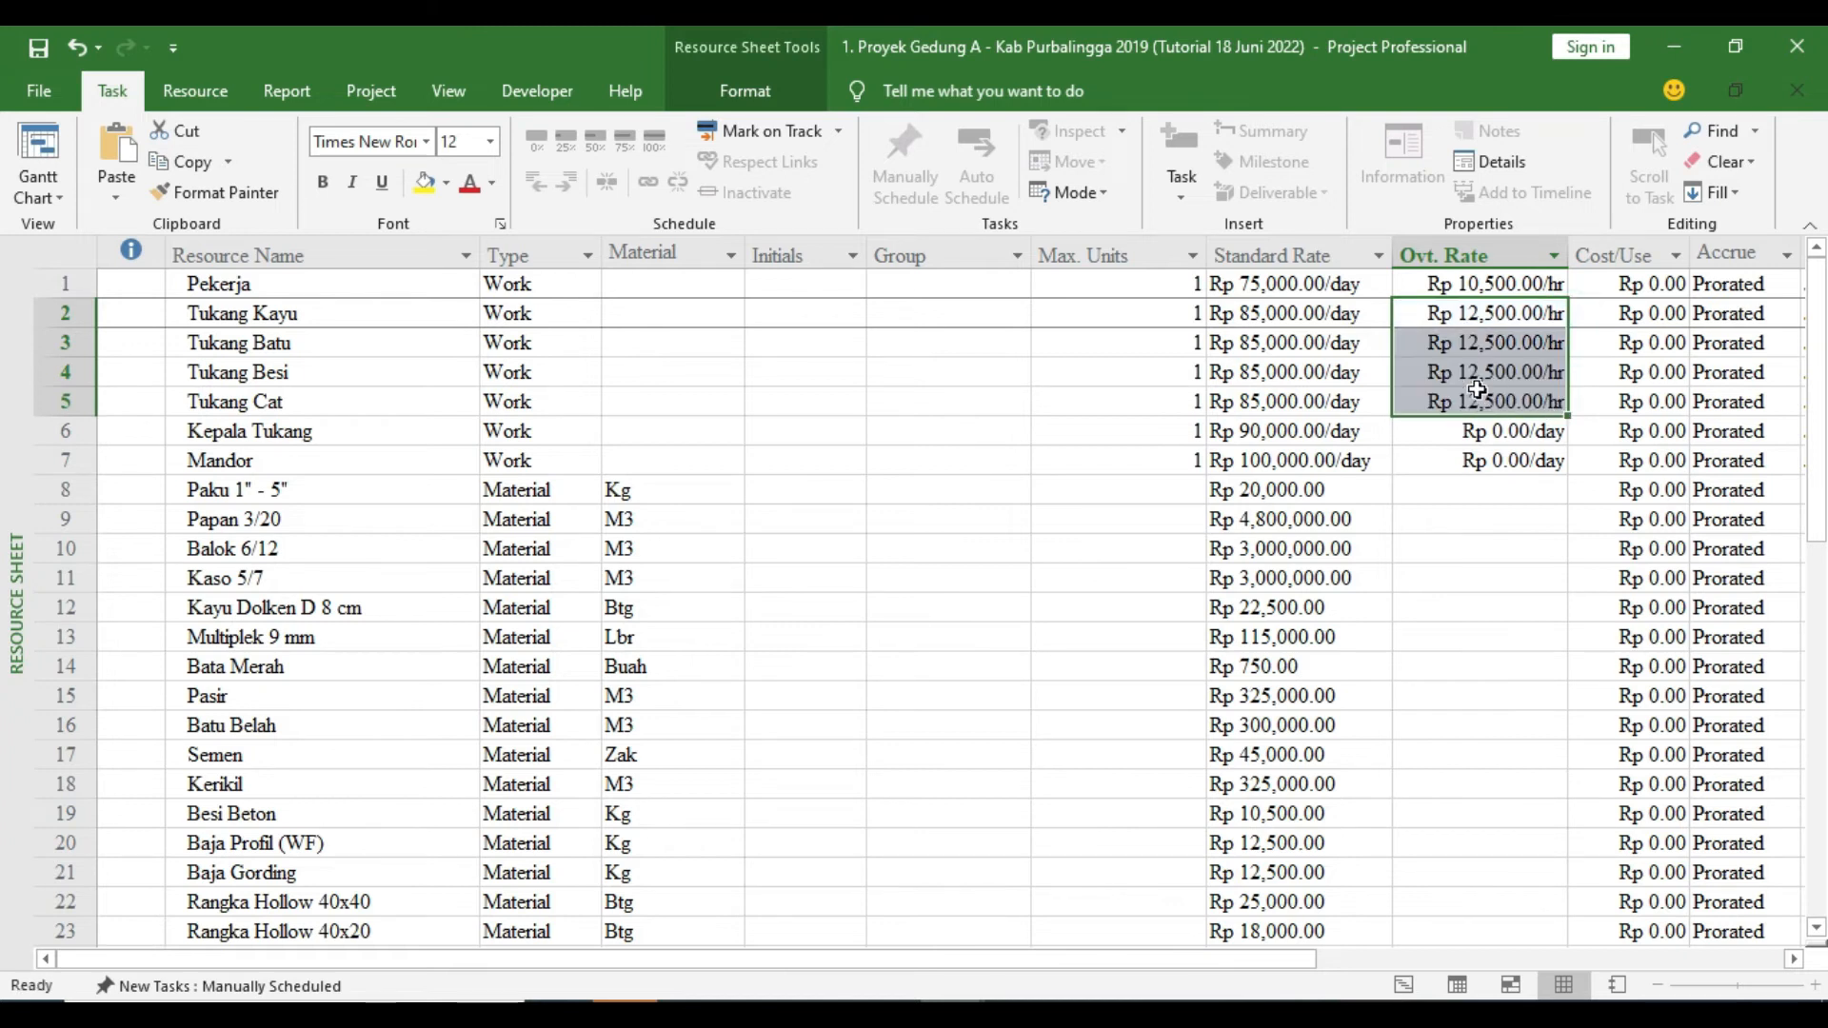
Check the remaining hourly wages in Excel, then set the overtime rates to 13500/hr for Kepala Tukang and 15500/hr for Mandor in Project
left_click(1469, 435)
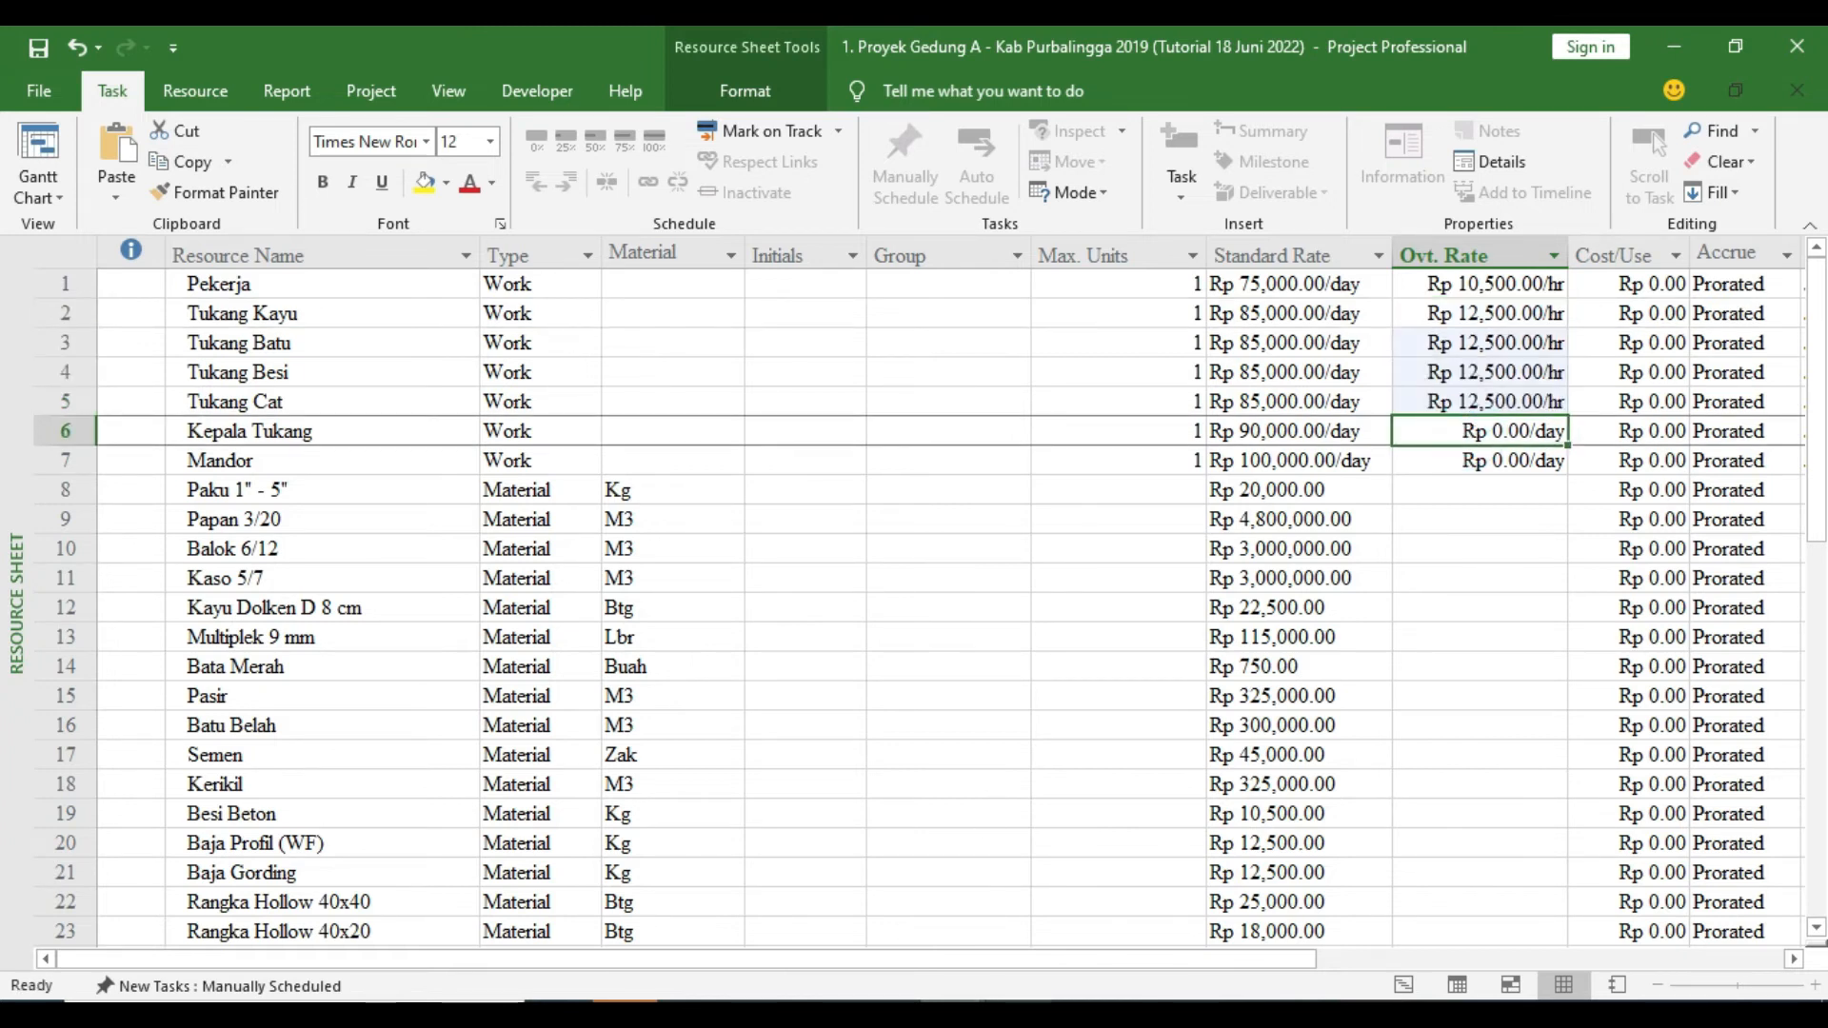
key("alt+Tab")
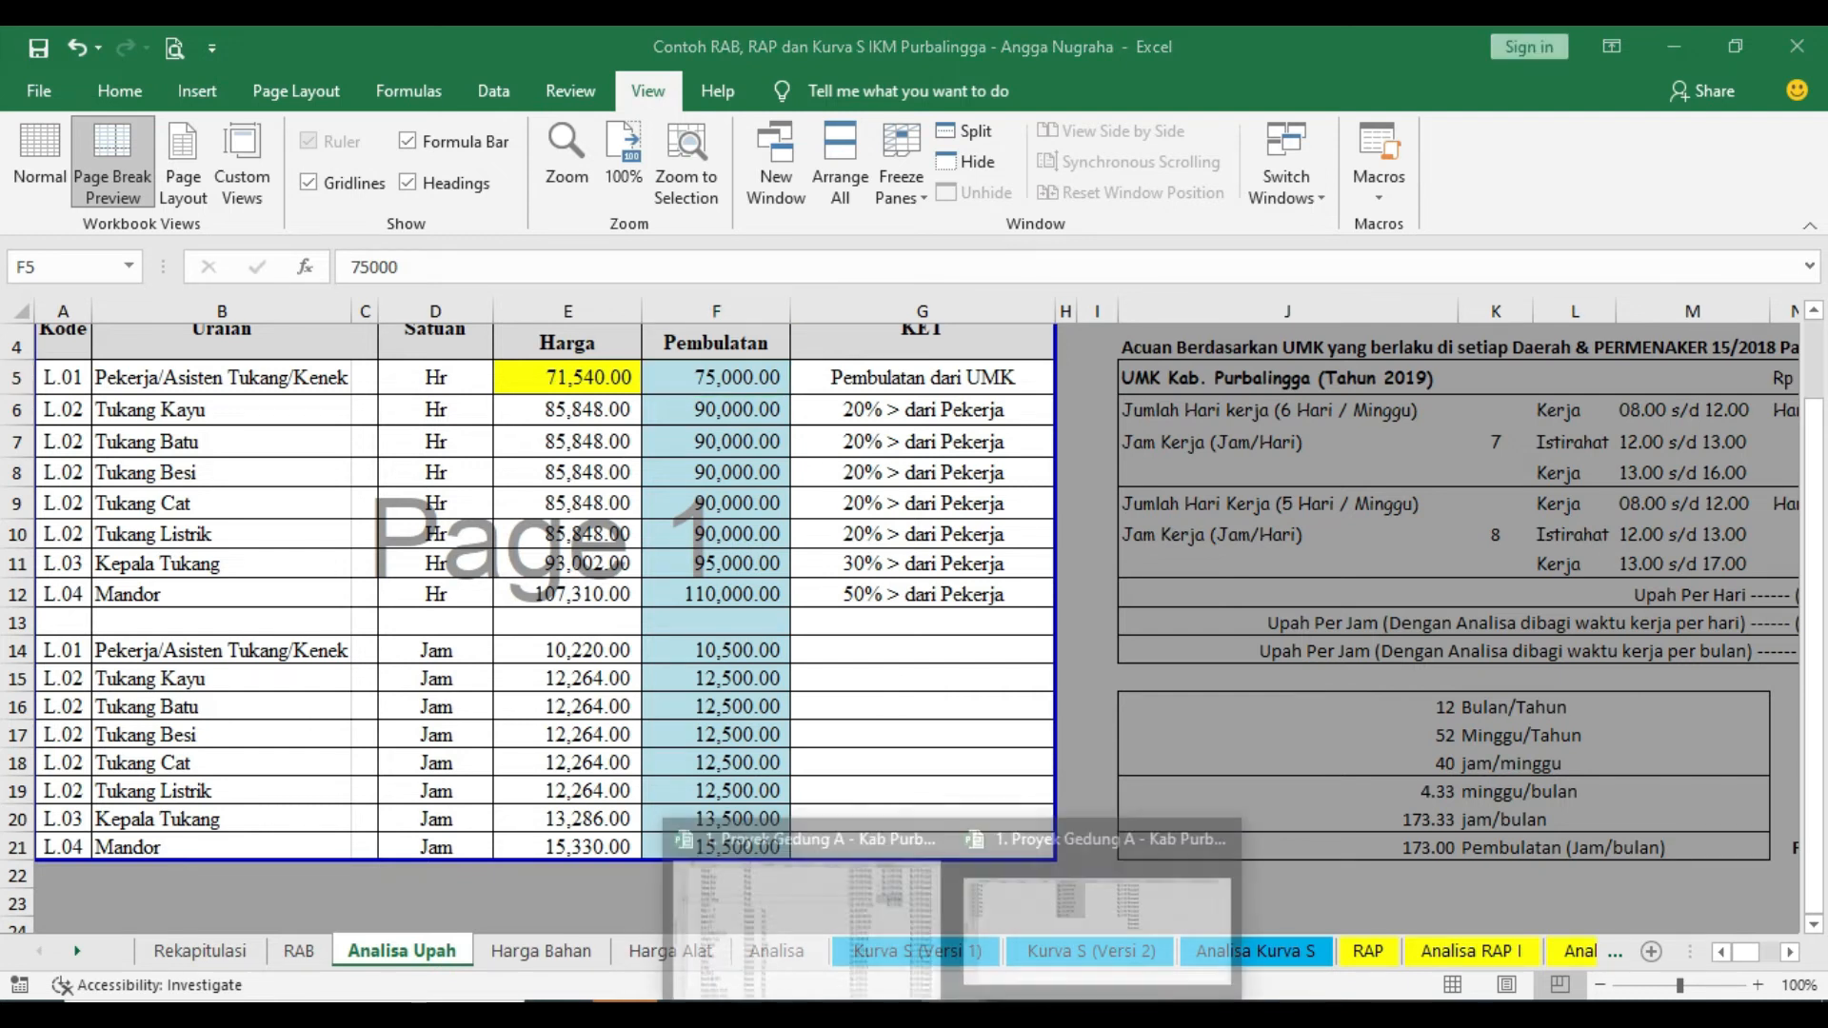
left_click(836, 906)
type("13")
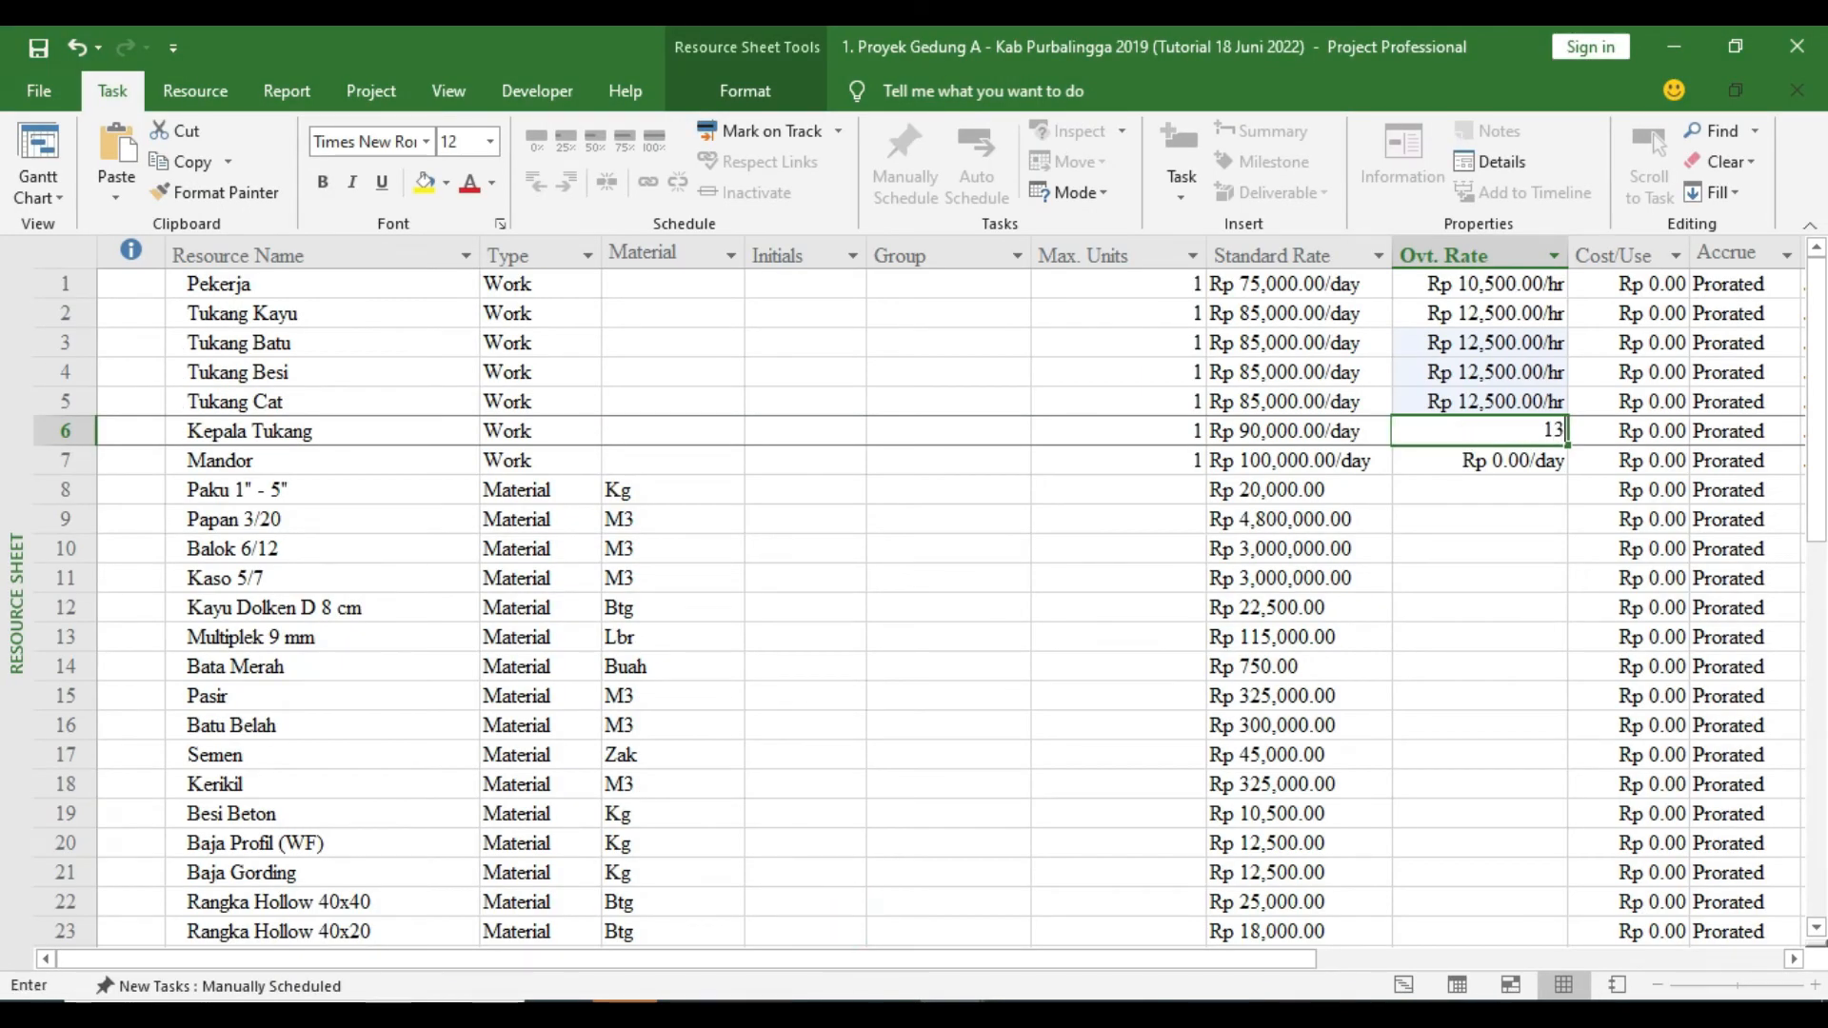
type(",500.00/hr")
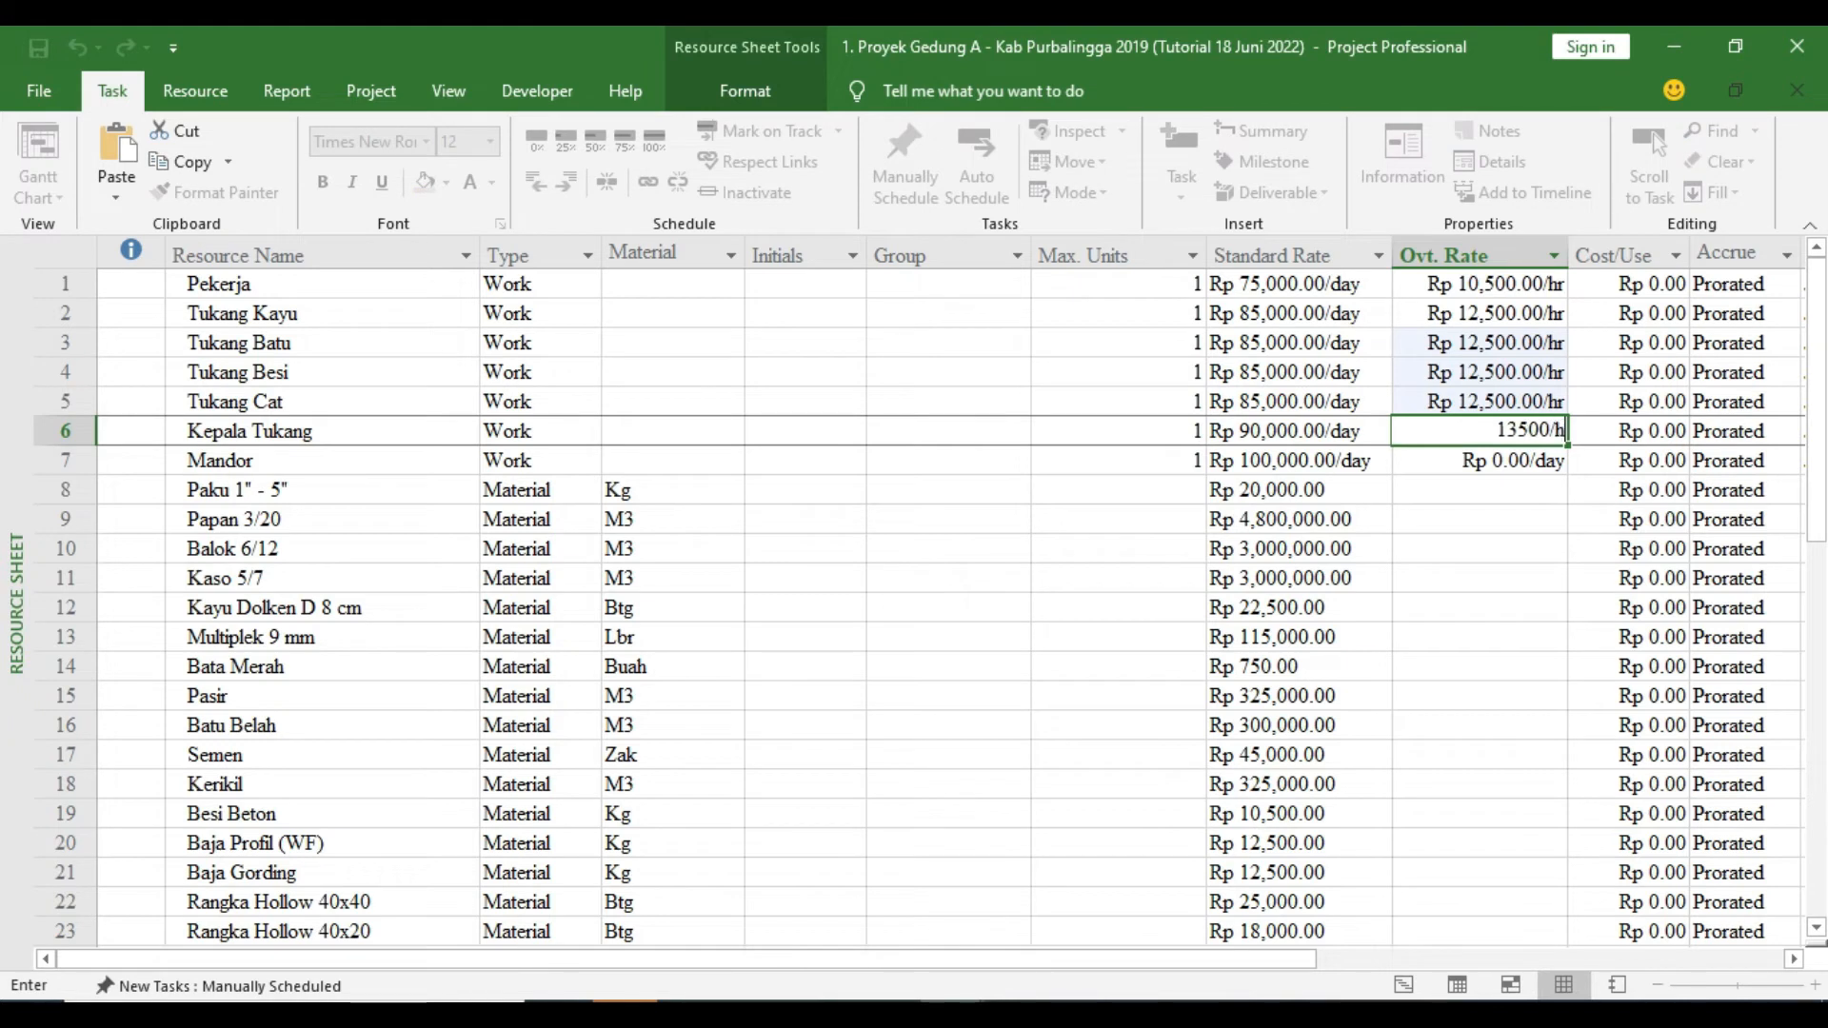
key("Return")
type("1")
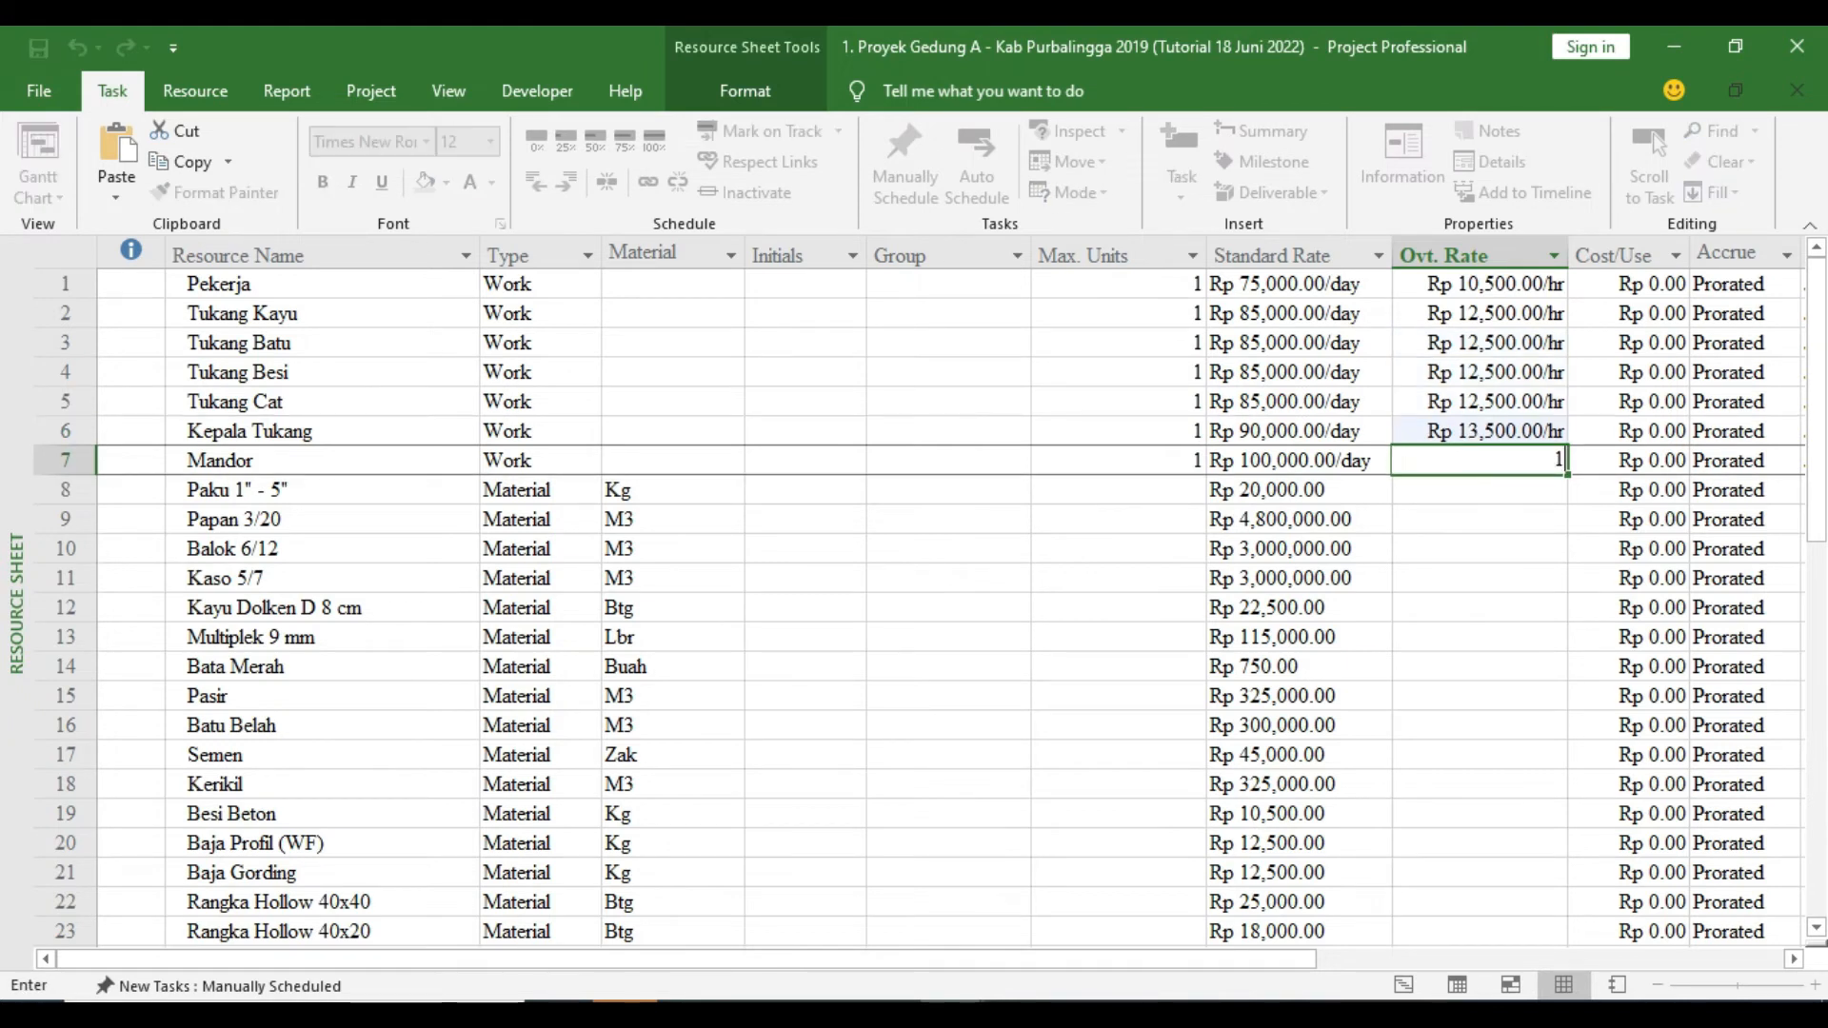
type("5,500.00/hr")
key("Return")
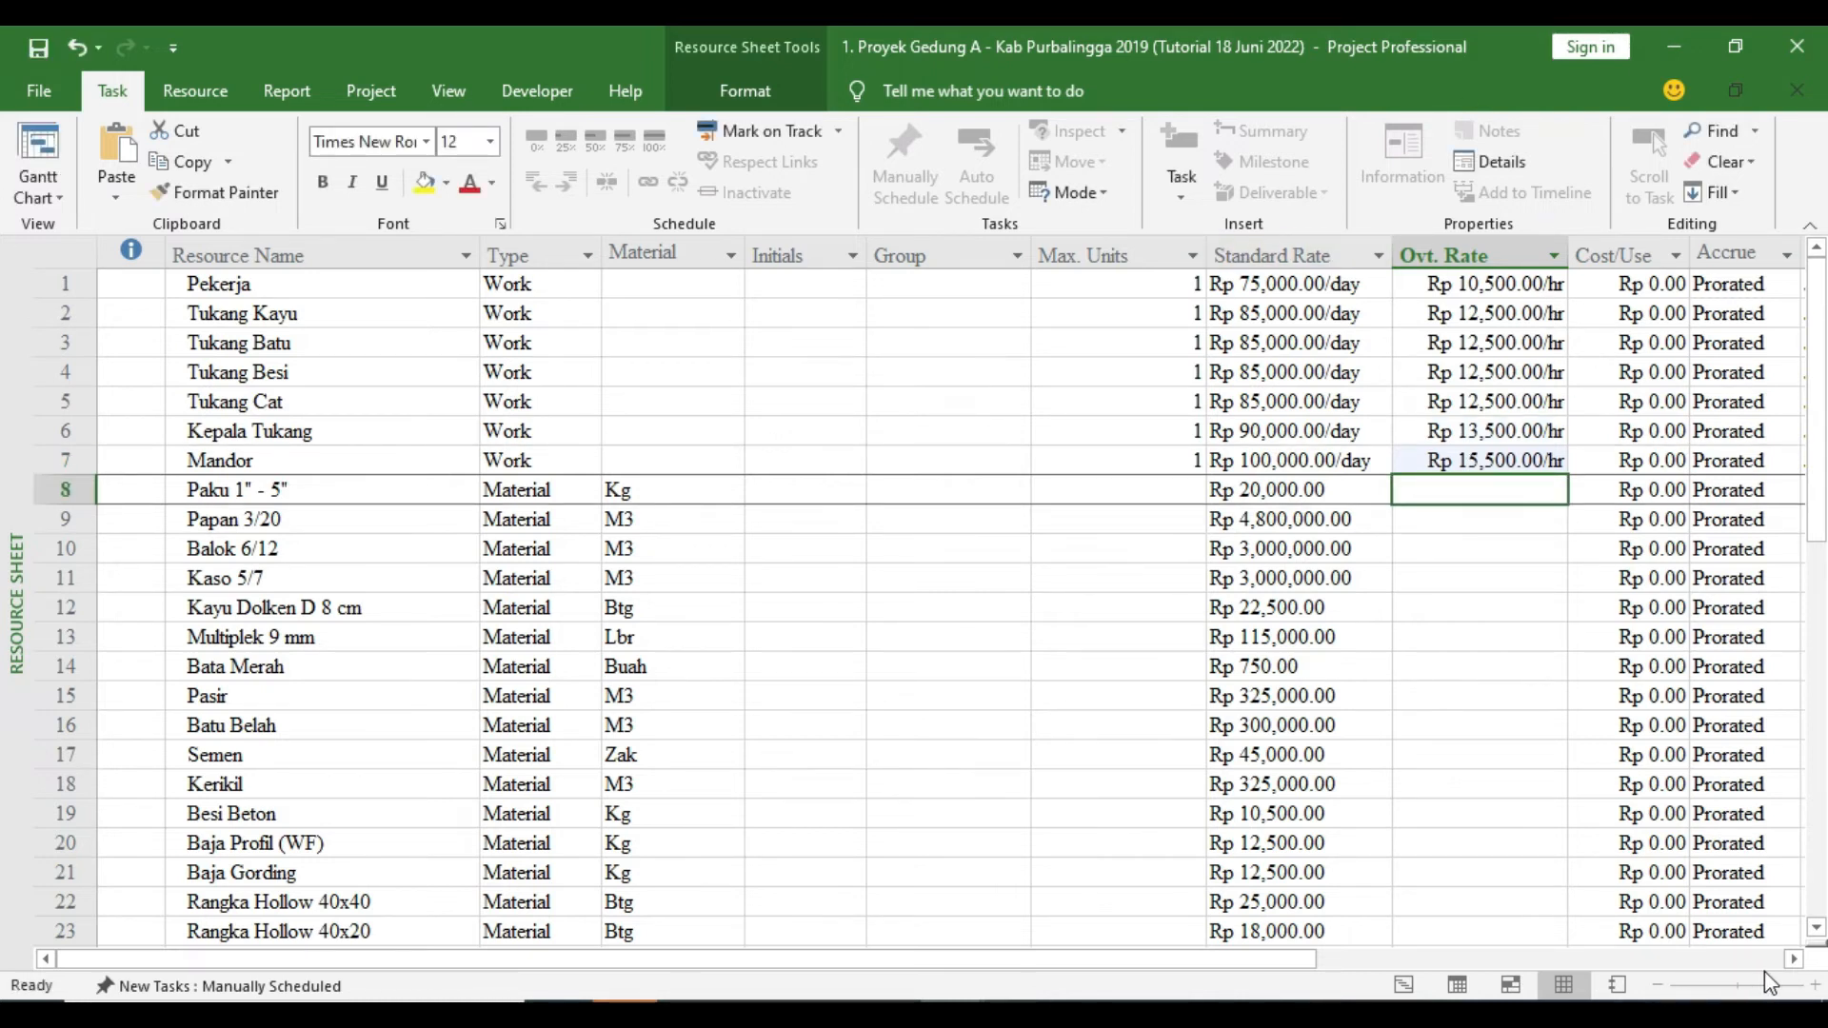
Read the Cost/Use explanation on the PowerPoint slide and examine the Cost/Use column in Project's resource sheet
left_click(1794, 959)
left_click(1793, 960)
left_click(1793, 959)
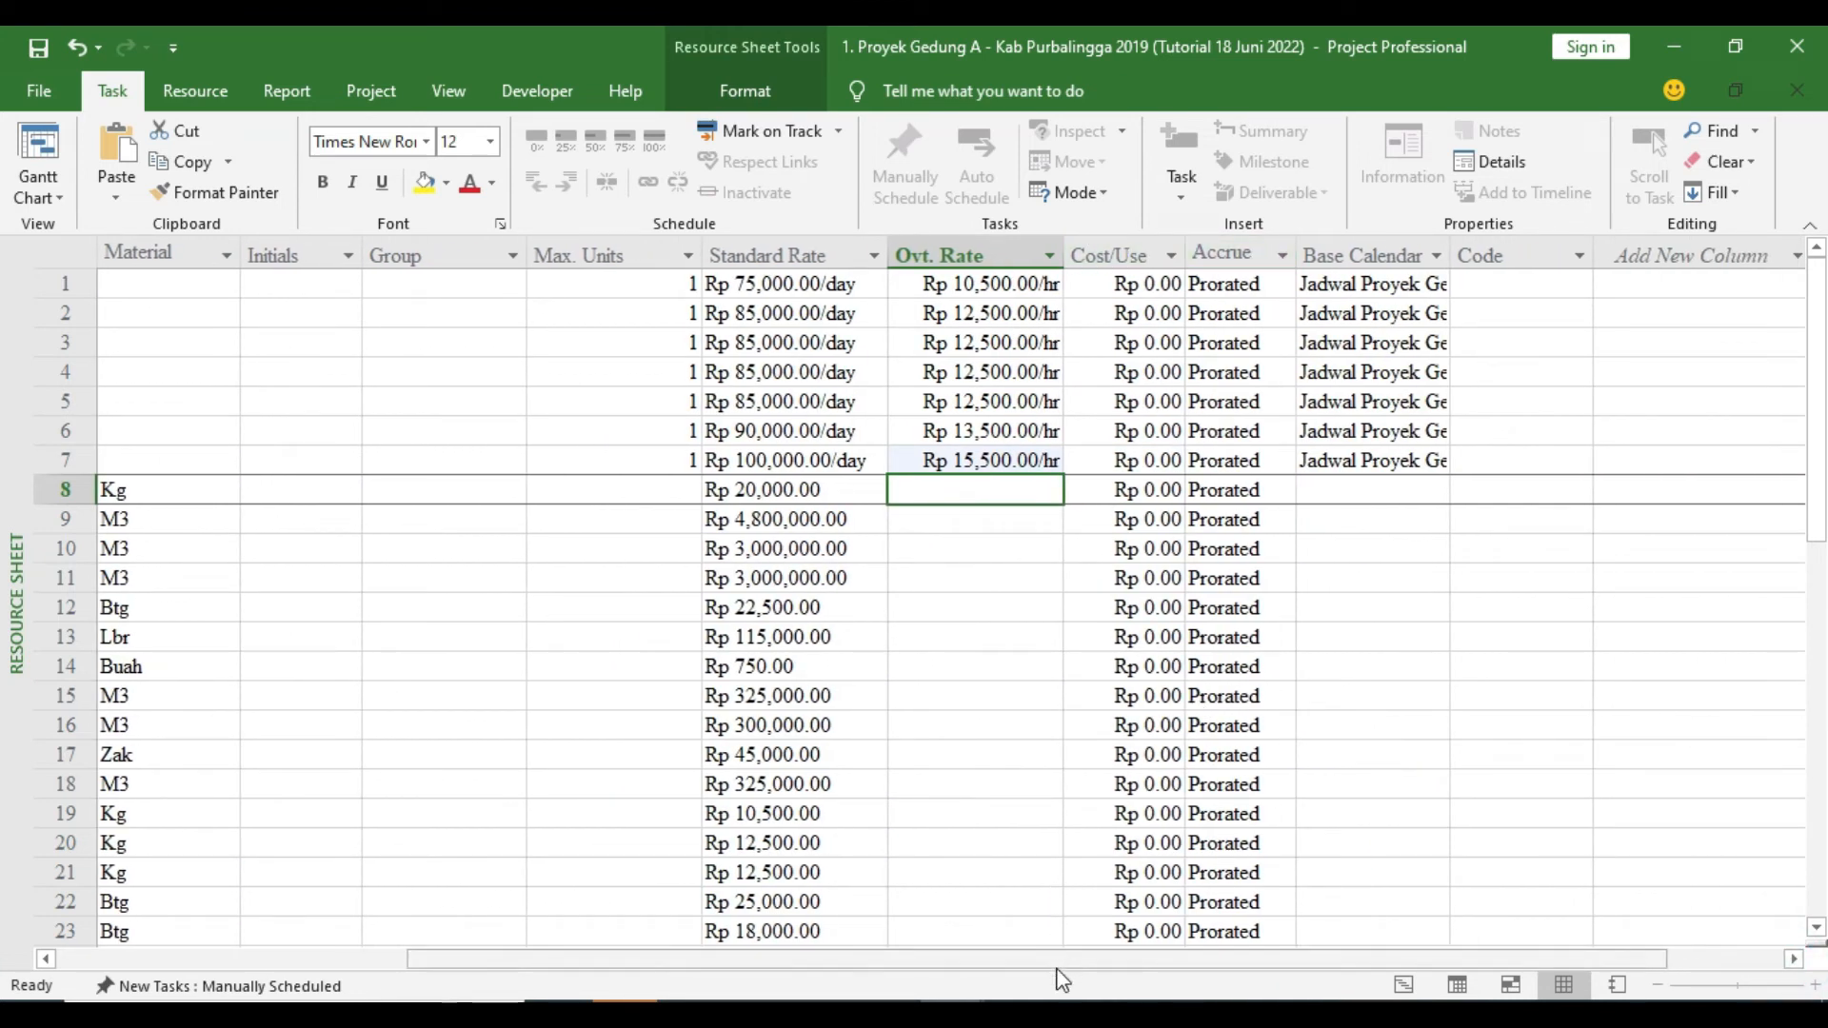
left_click(1154, 1013)
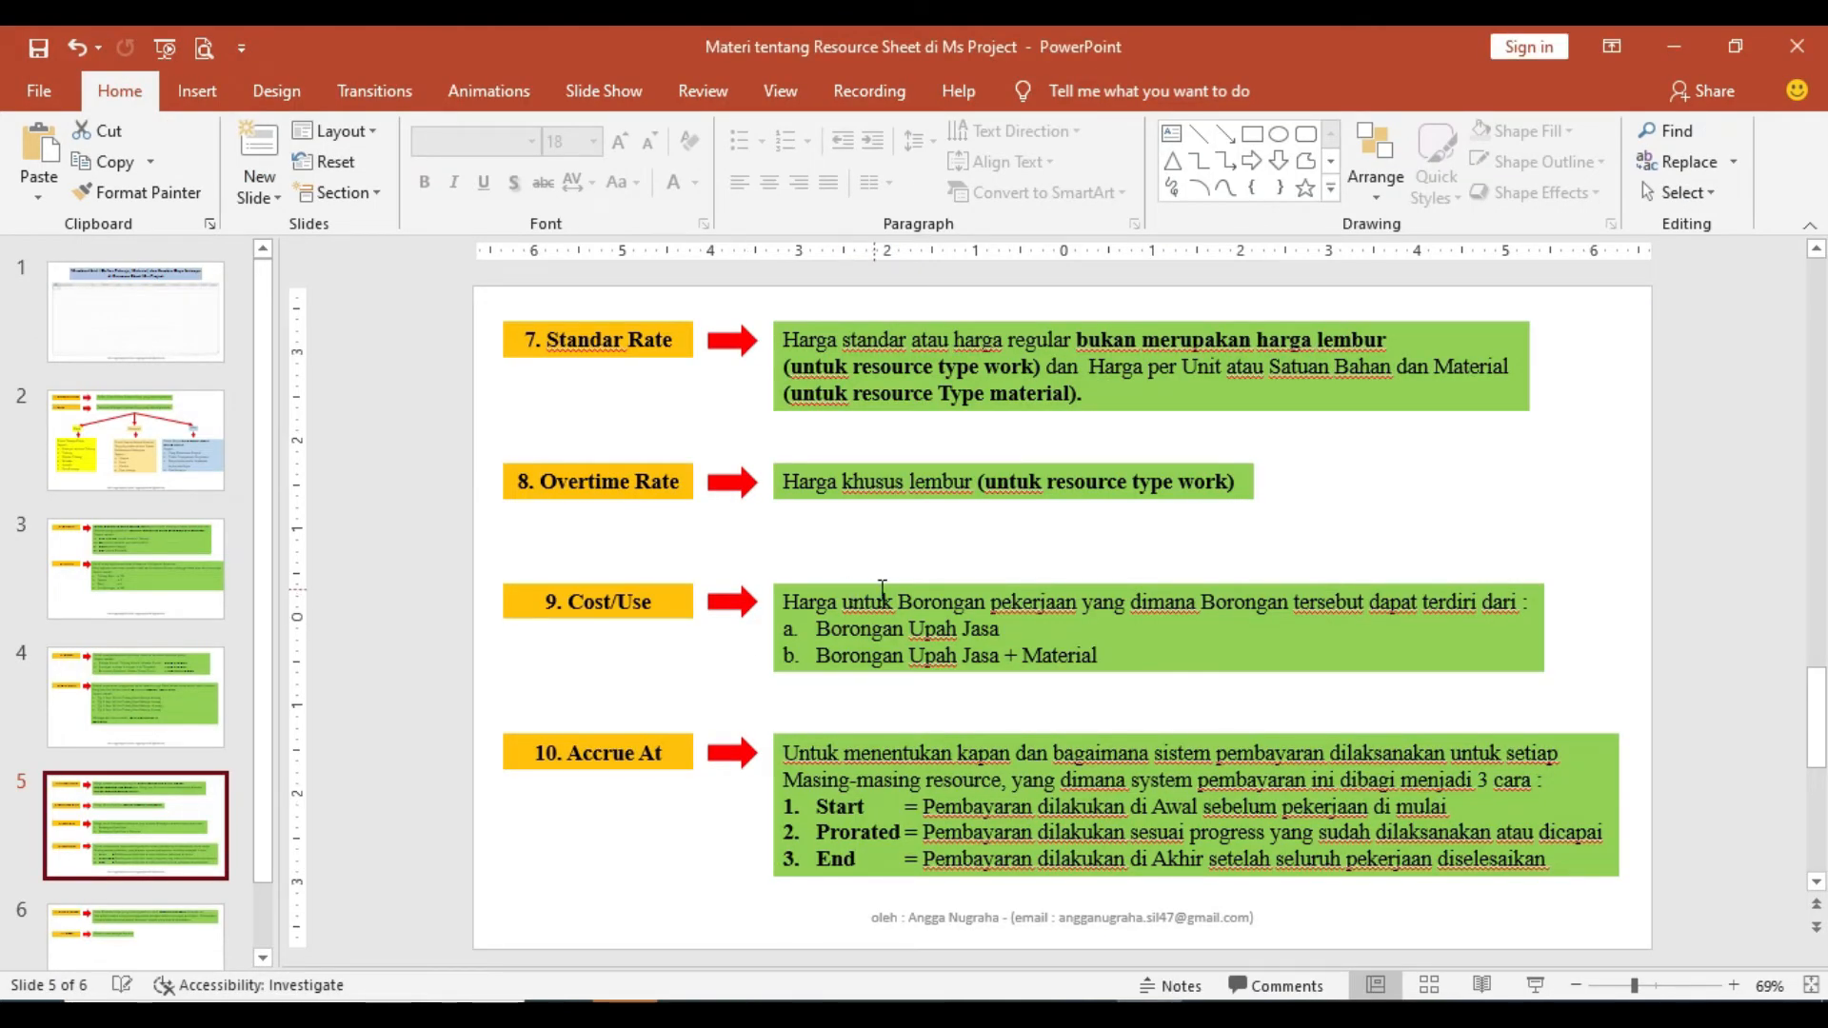
mouse_move(957, 1013)
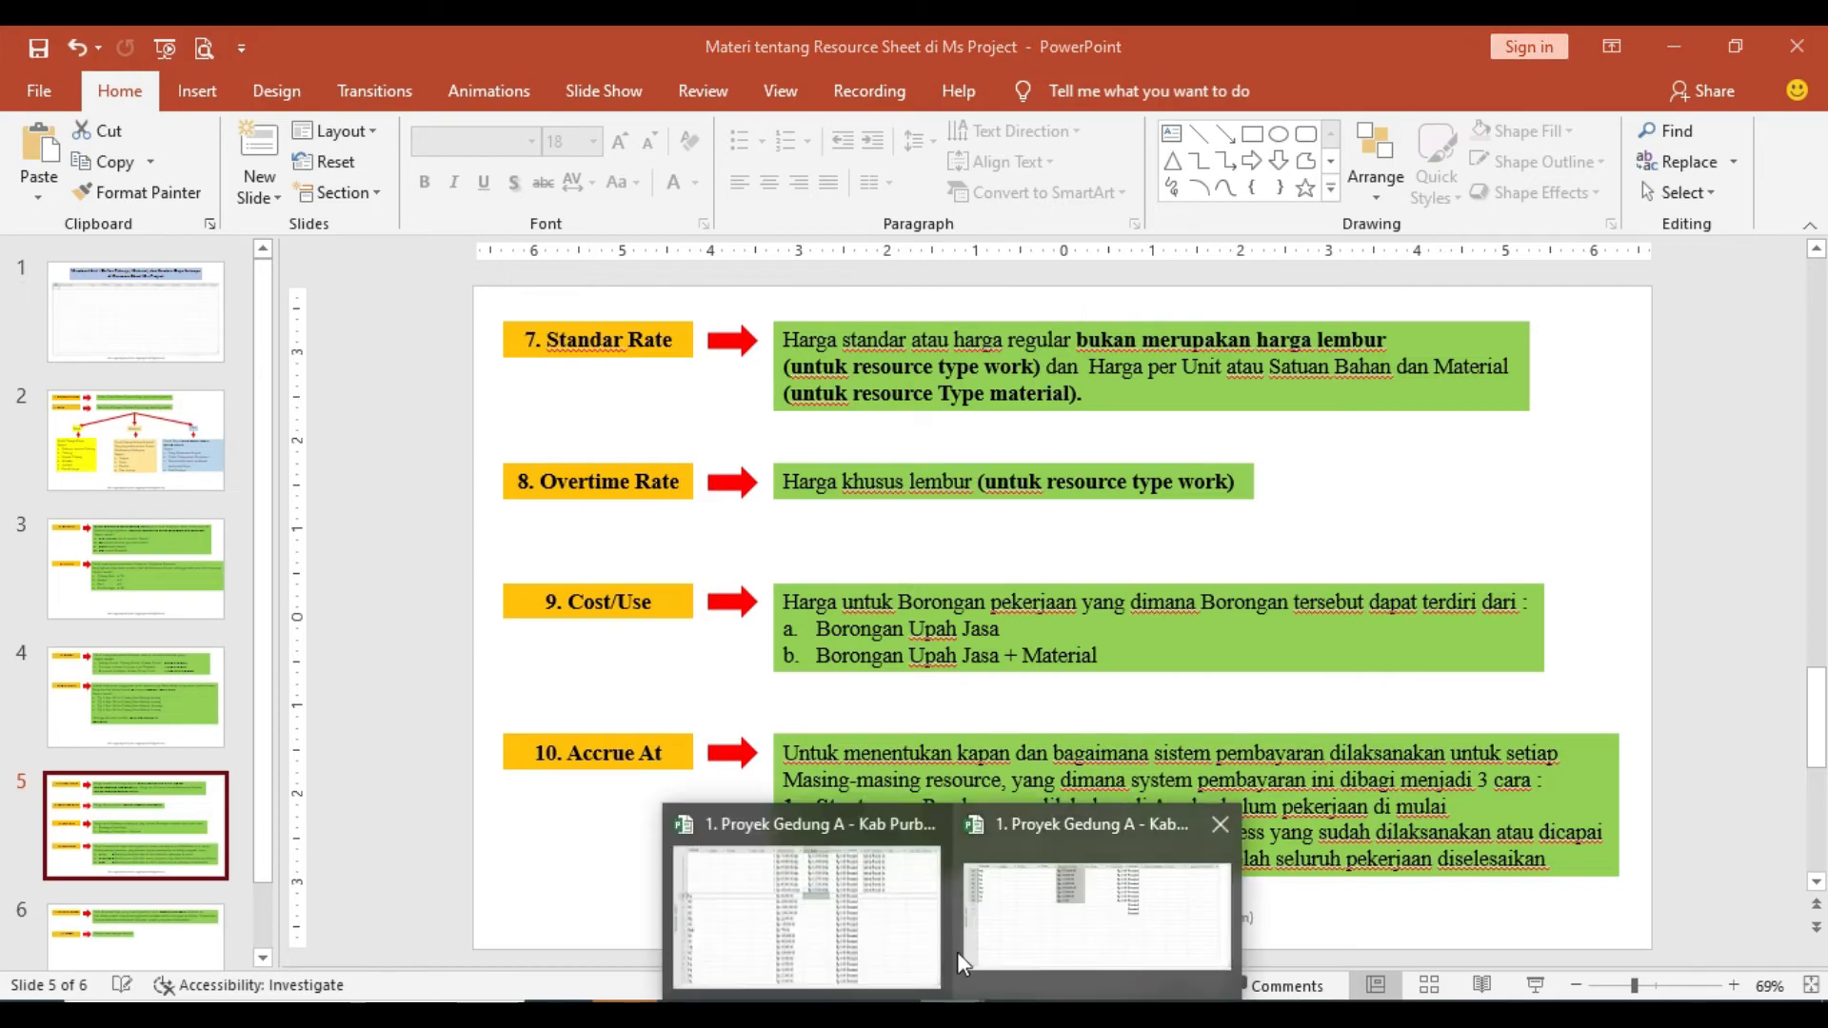
left_click(957, 952)
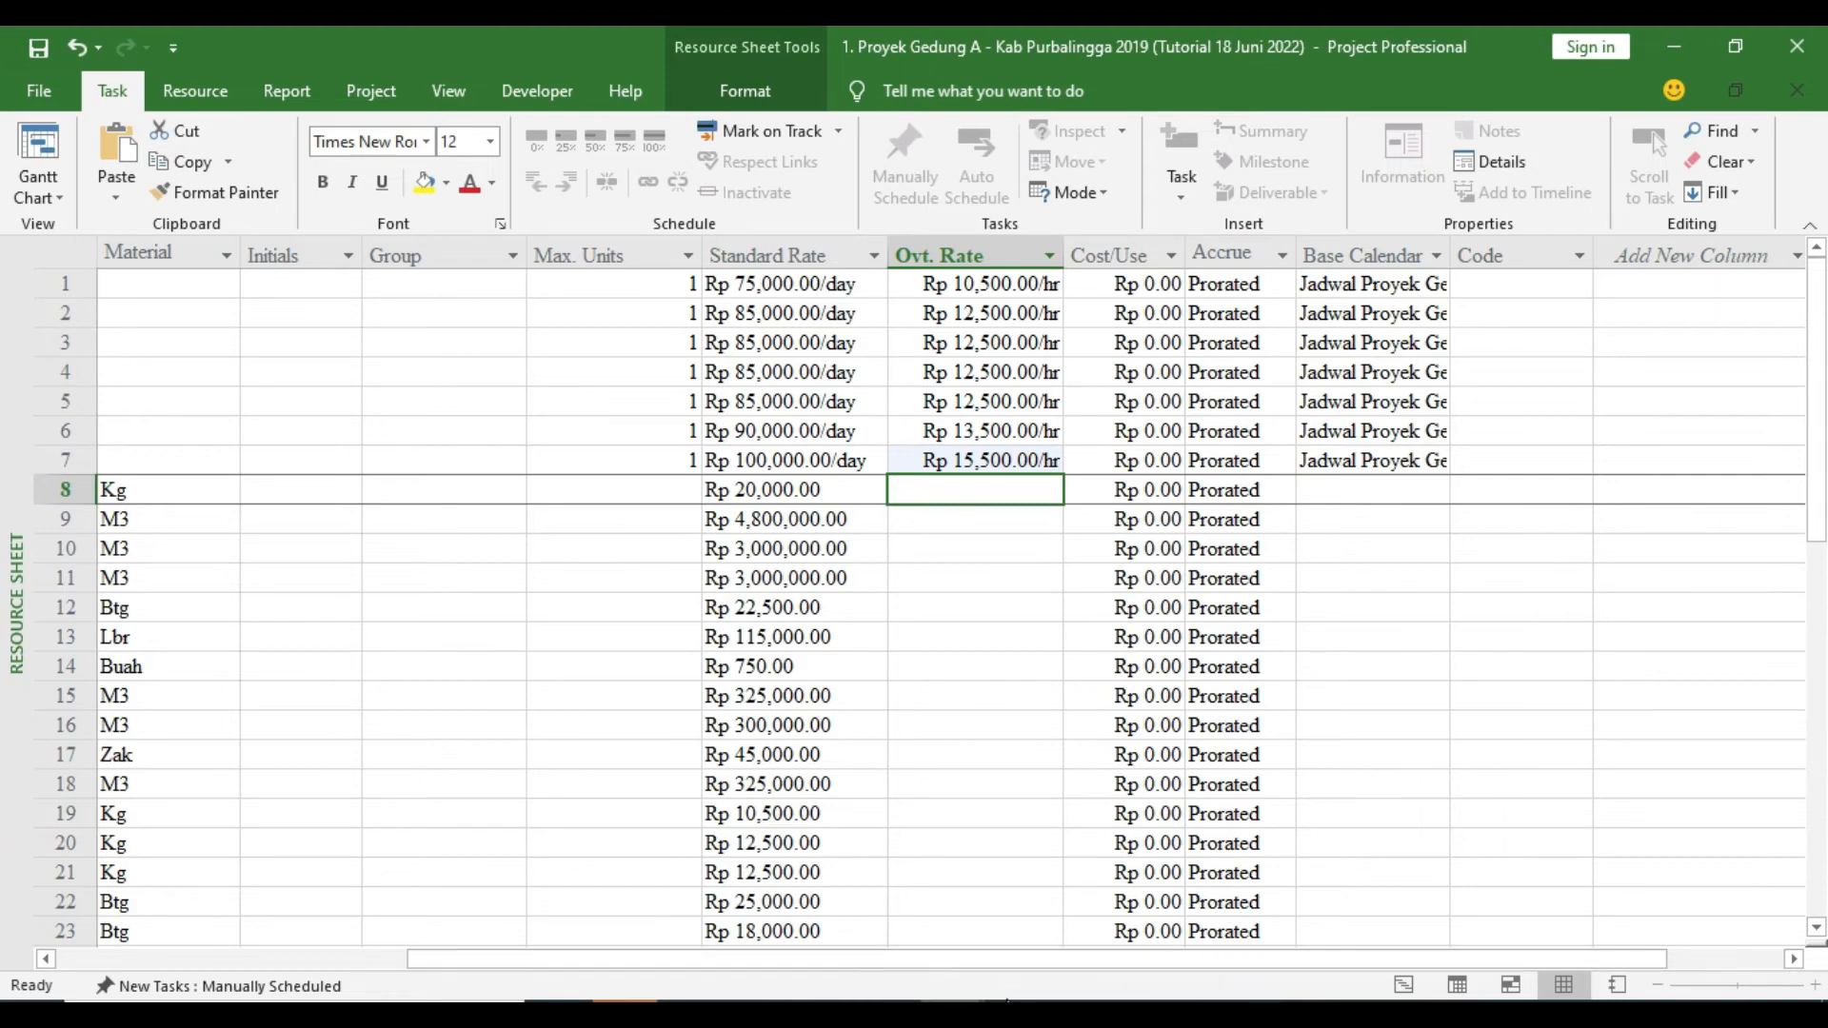
left_click(1018, 1015)
left_click(1149, 1014)
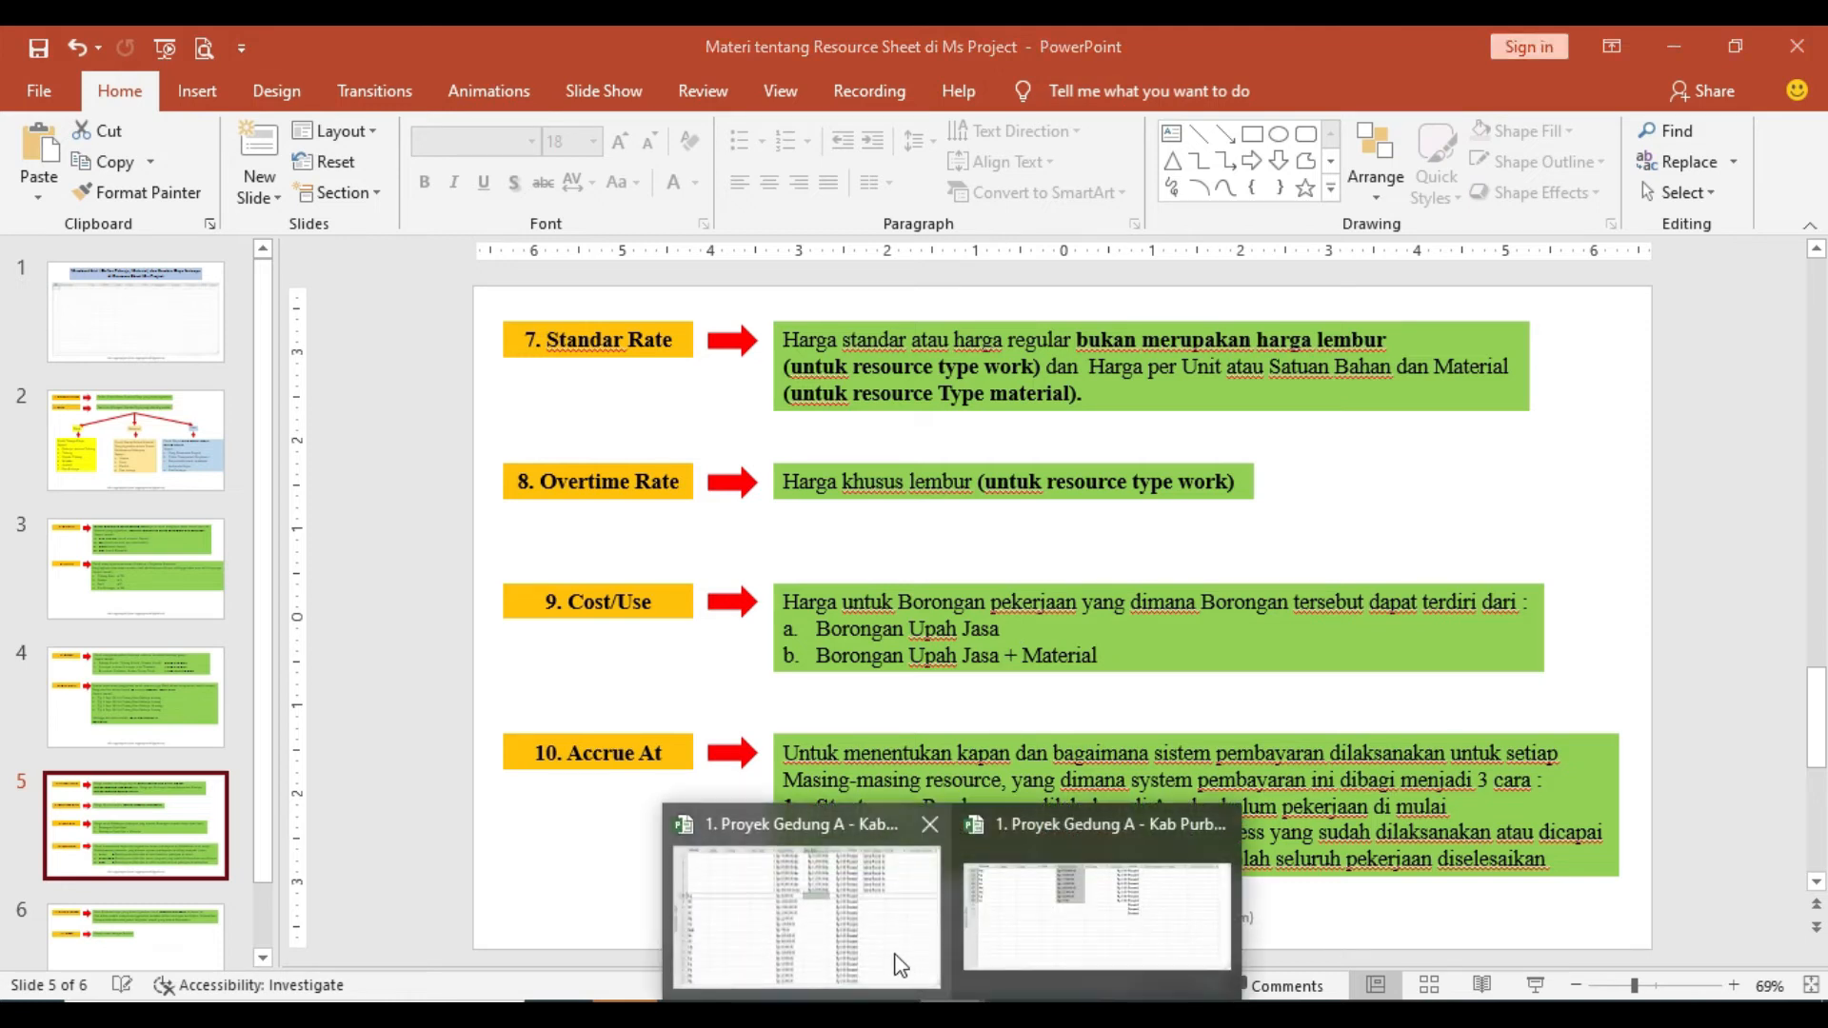
left_click(901, 957)
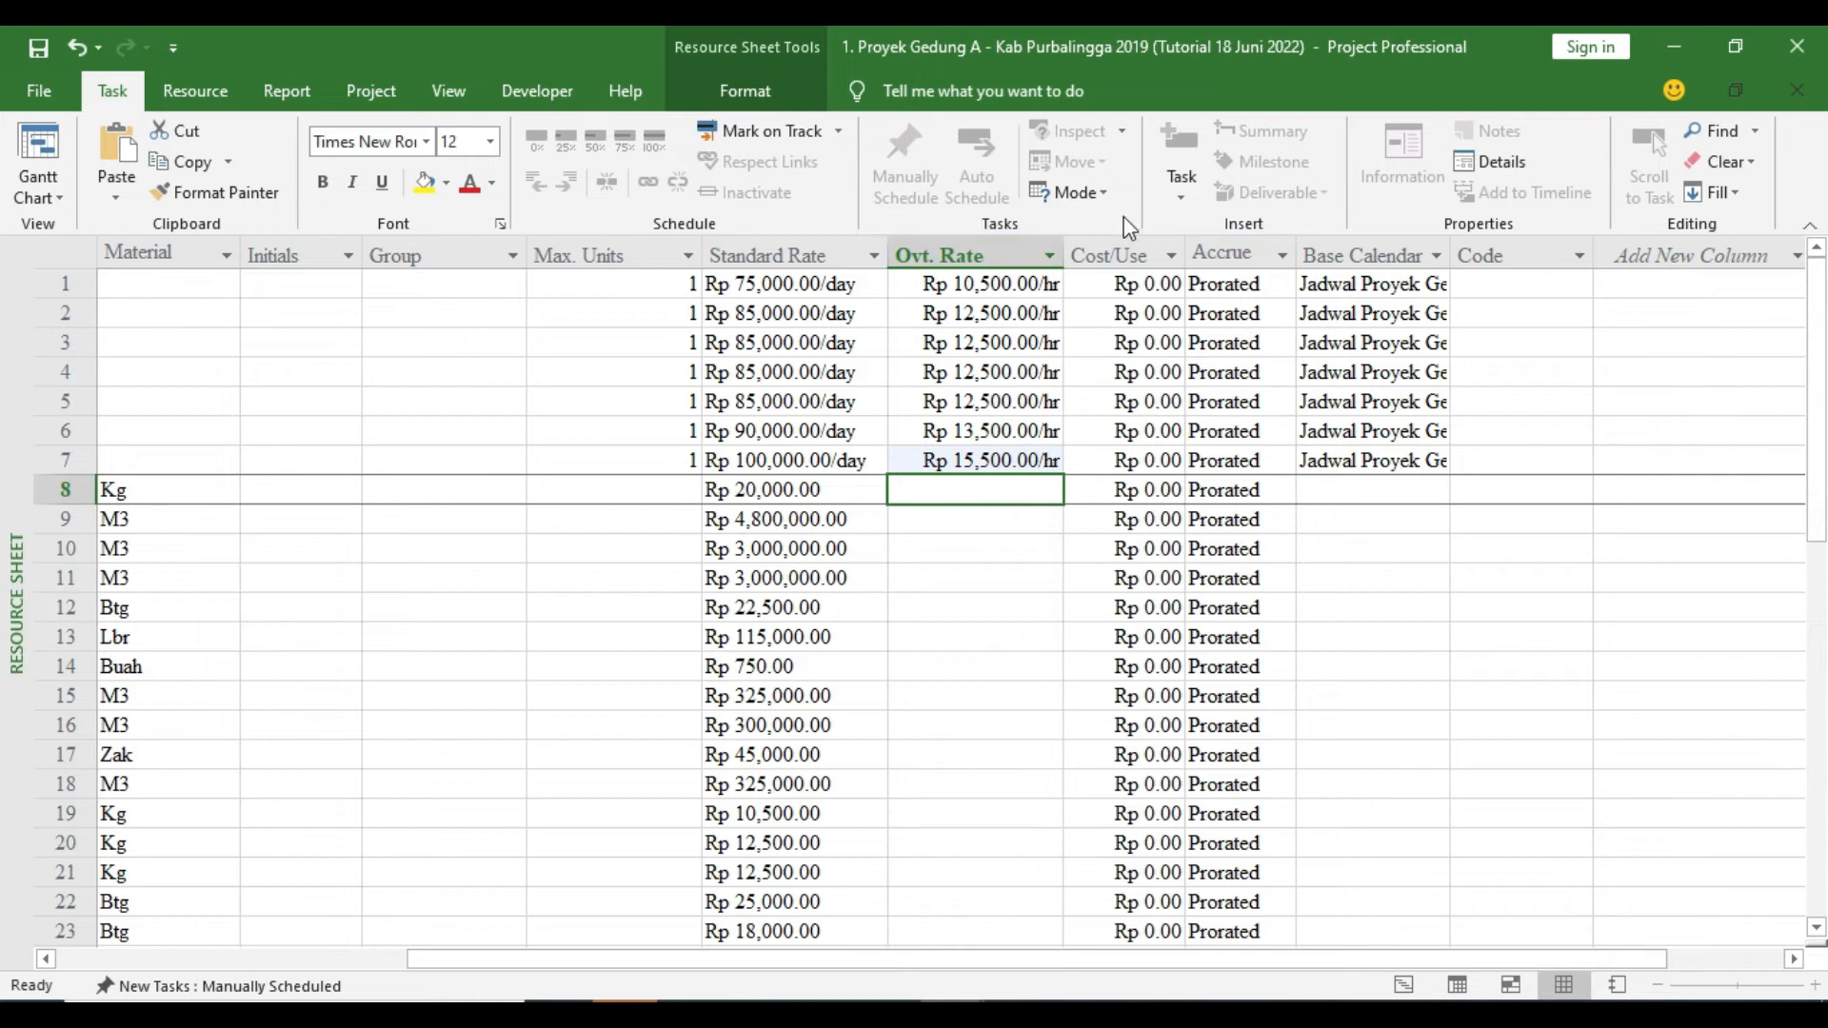
scroll(1057, 628, "down", 5)
scroll(1066, 652, "up", 5)
Switch to Excel, open the RAP sheet and examine the labour-only contract price for Galian Tanah Biasa 1 m
key("alt+Tab")
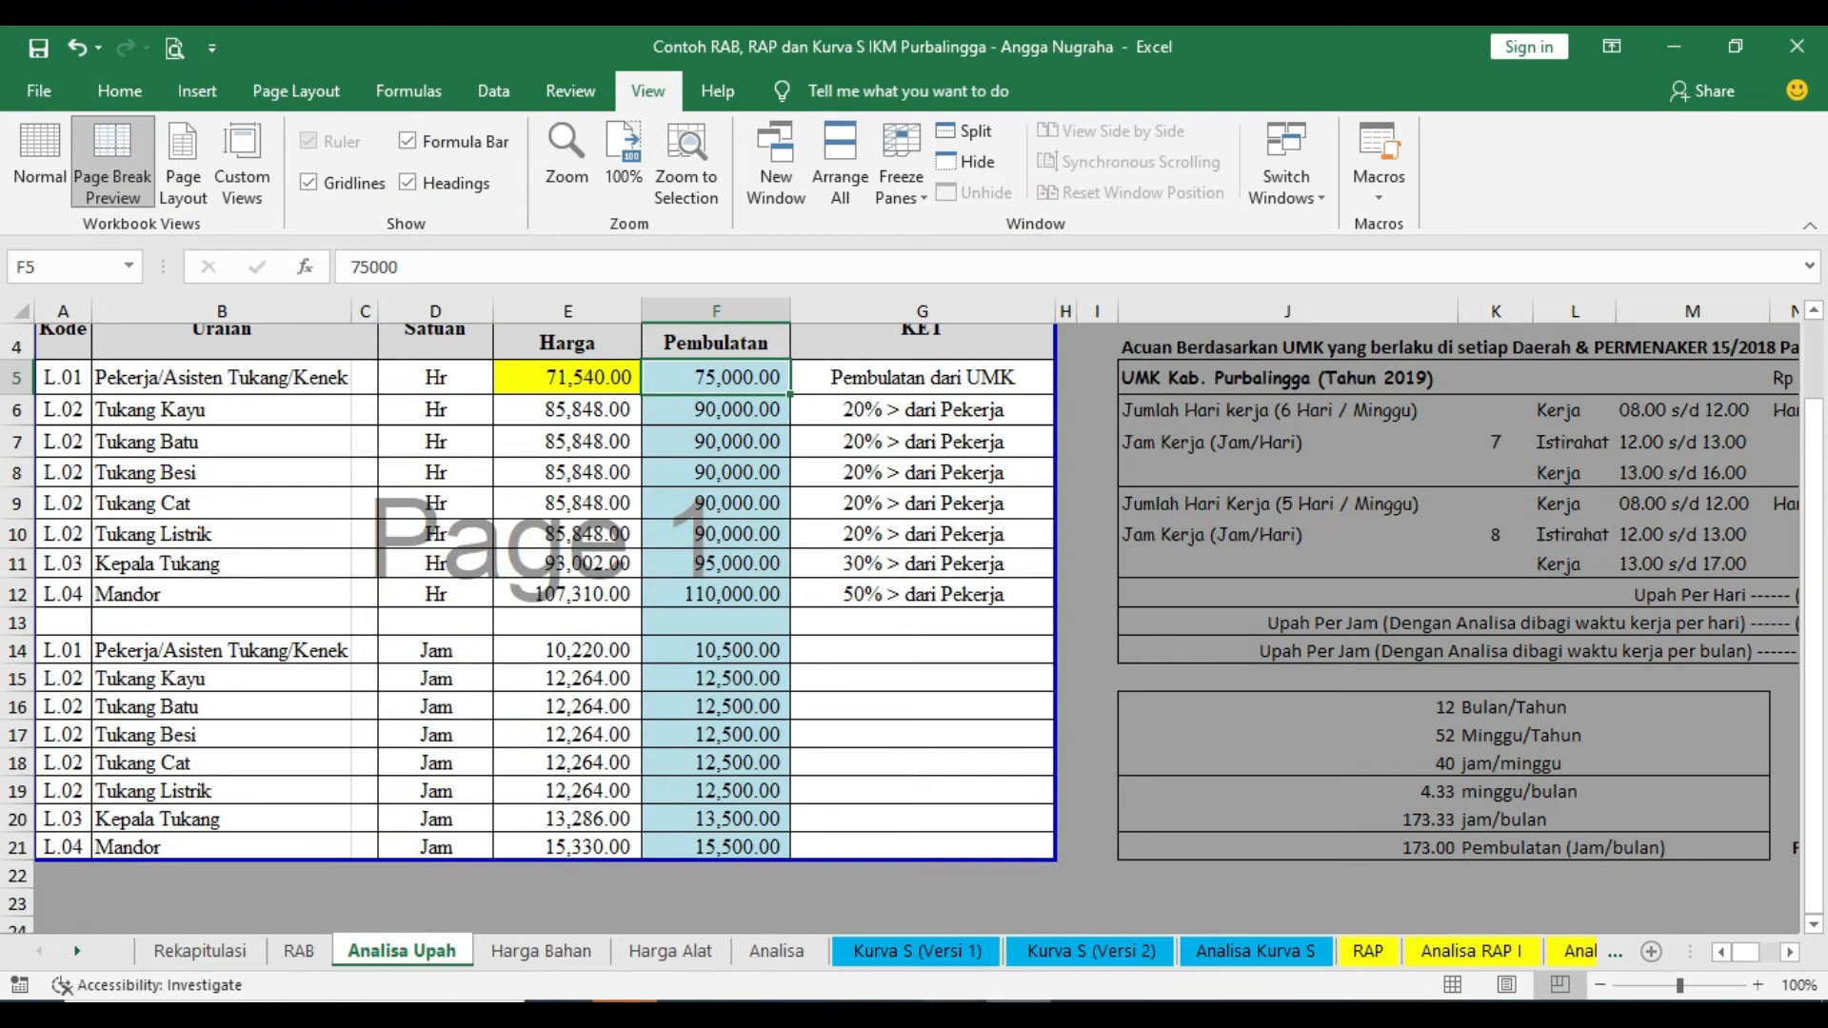
left_click(1378, 956)
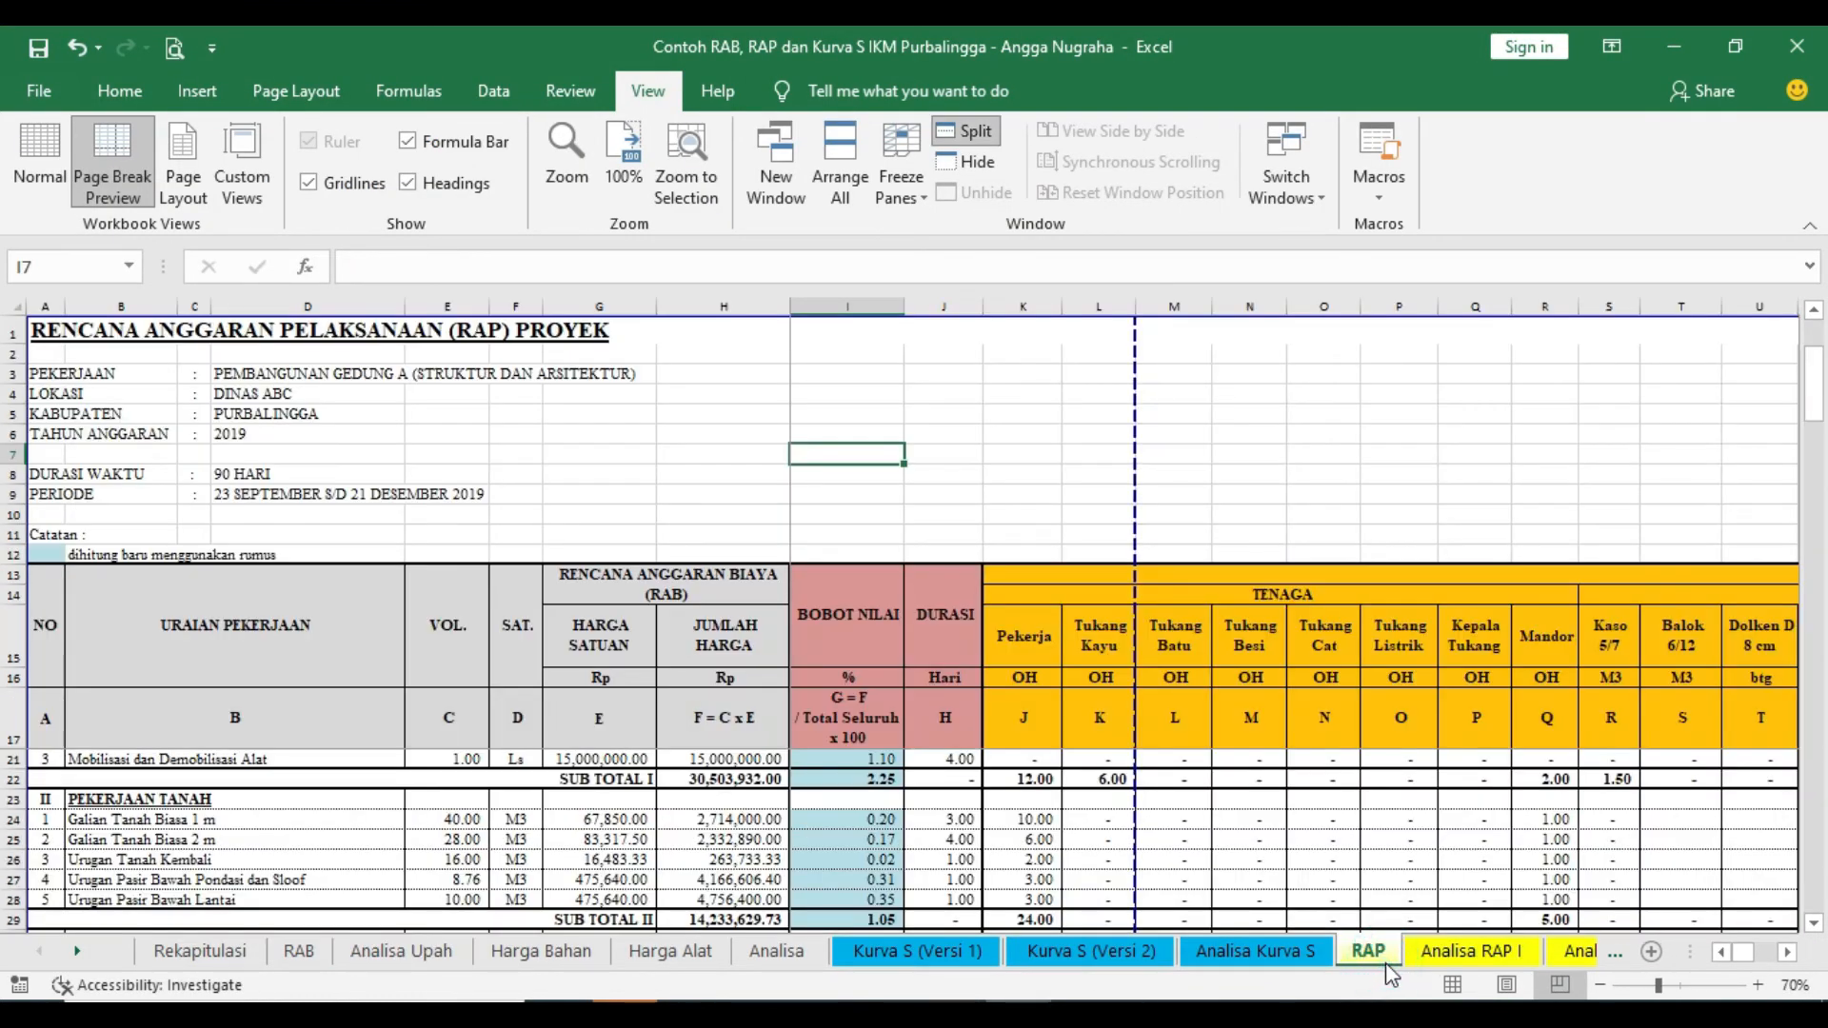
double_click(1784, 951)
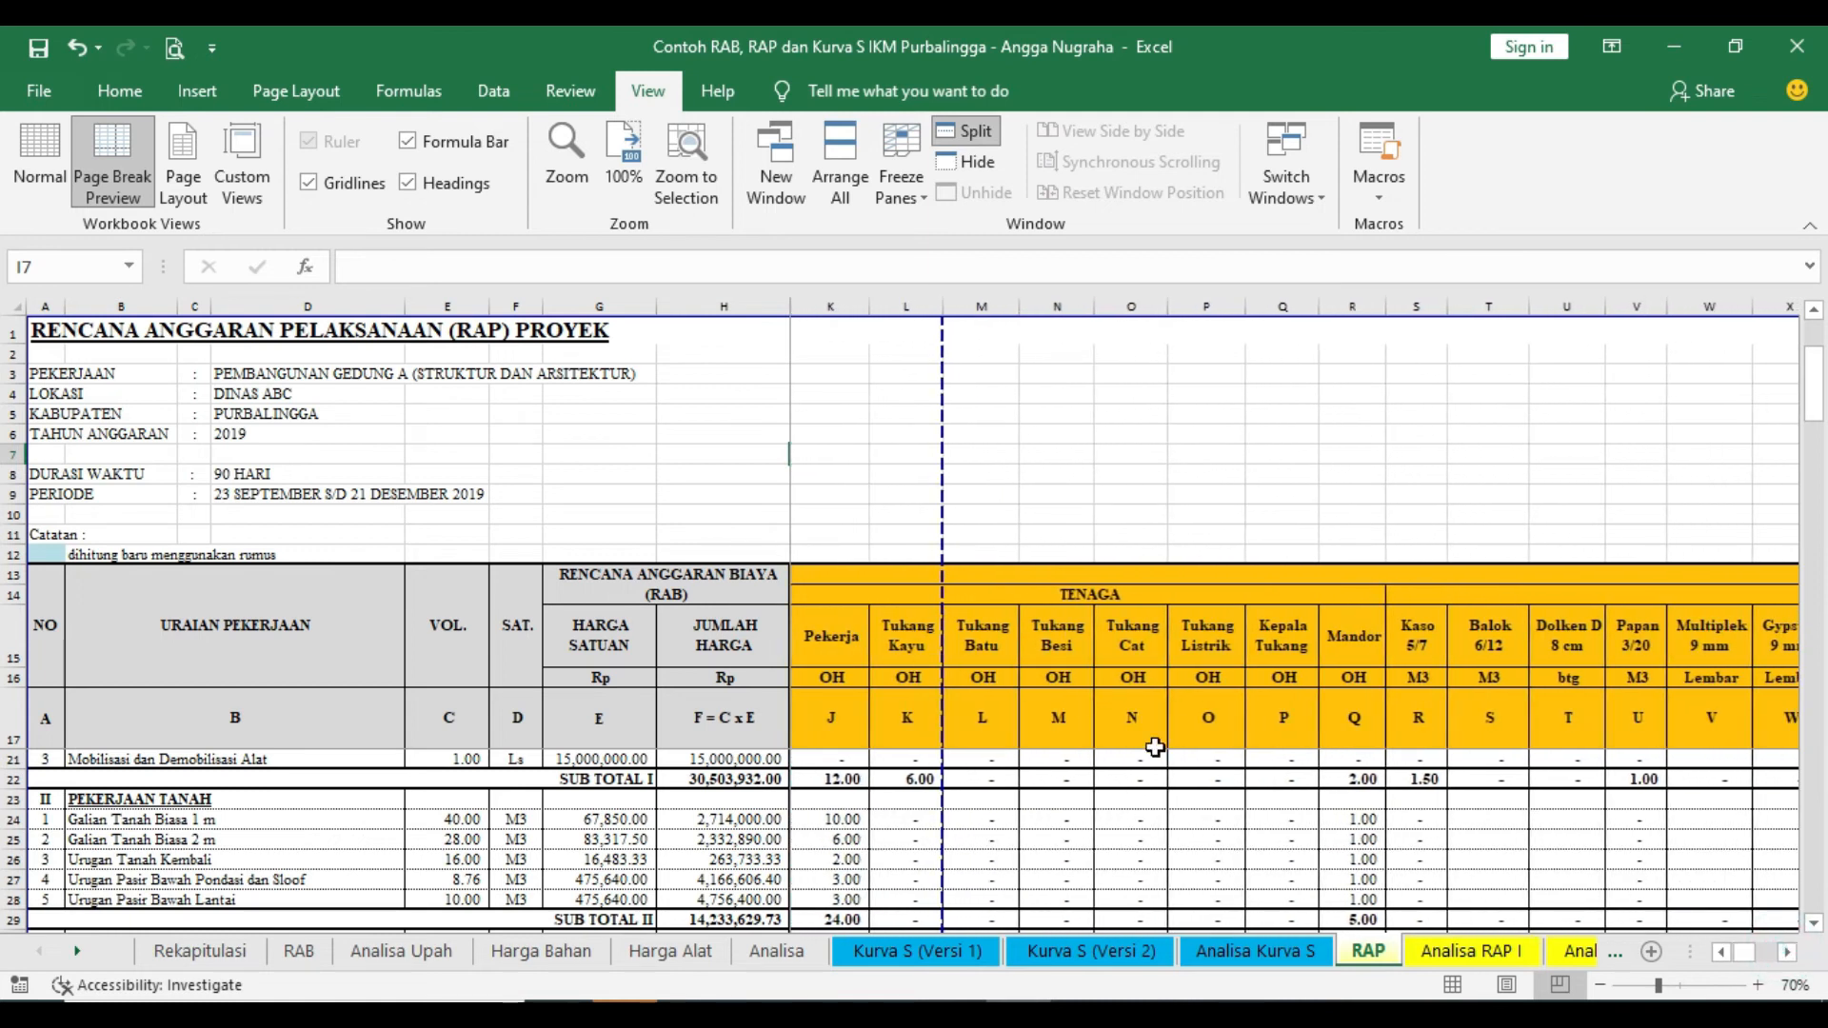
double_click(1786, 952)
left_click(1787, 952)
left_click(1788, 953)
left_click(1788, 953)
left_click_drag(1739, 954, 1763, 965)
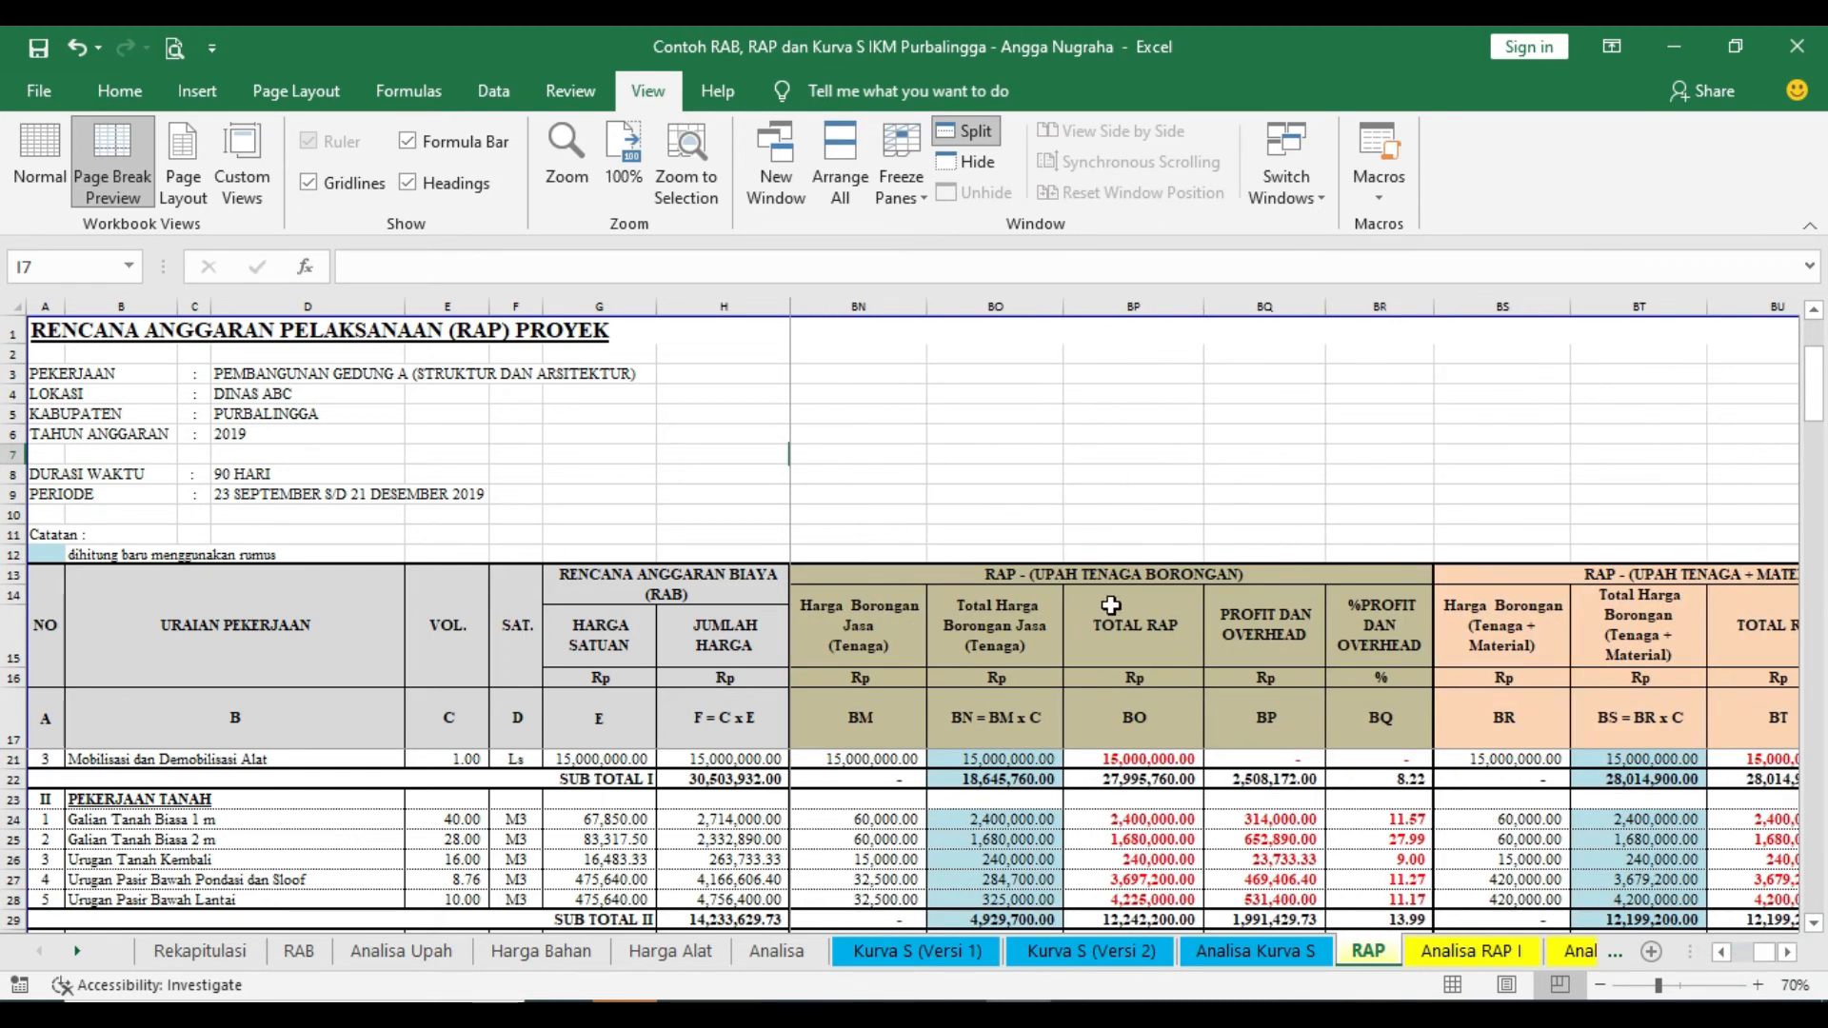
scroll(1257, 747, "down", 3)
scroll(1281, 762, "up", 3)
left_click(14, 819)
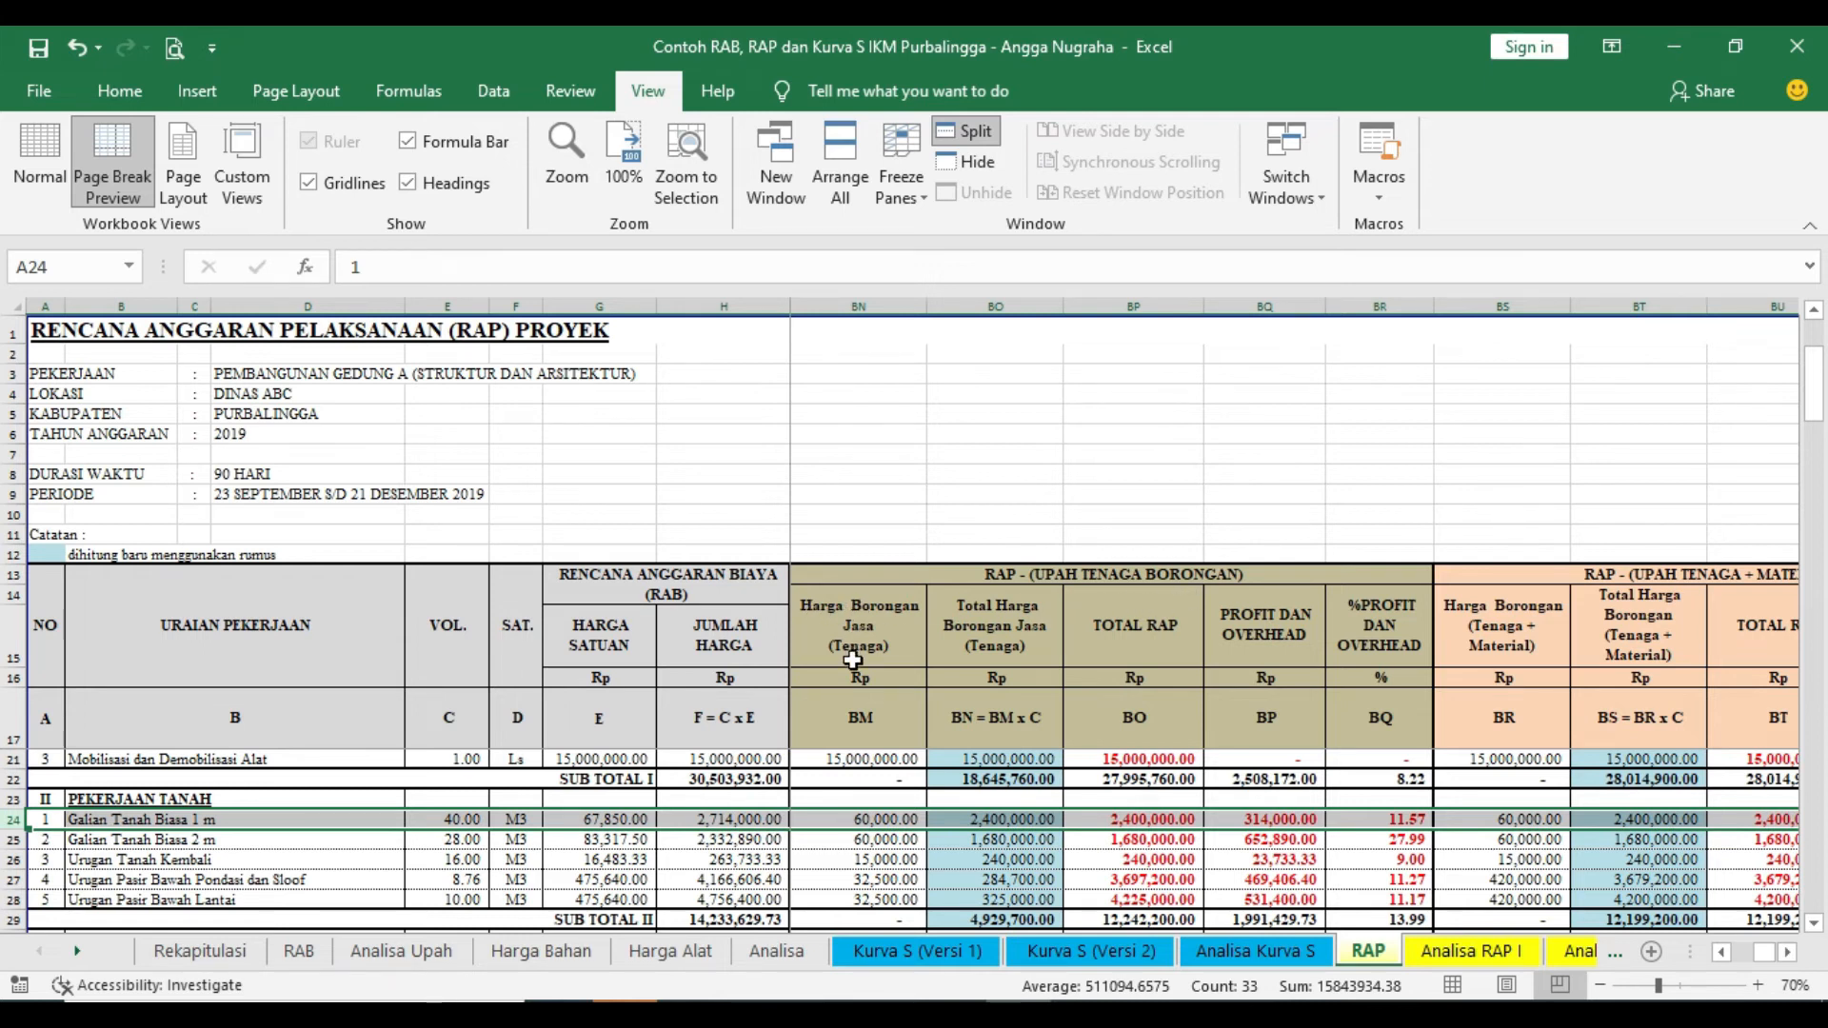
left_click(884, 820)
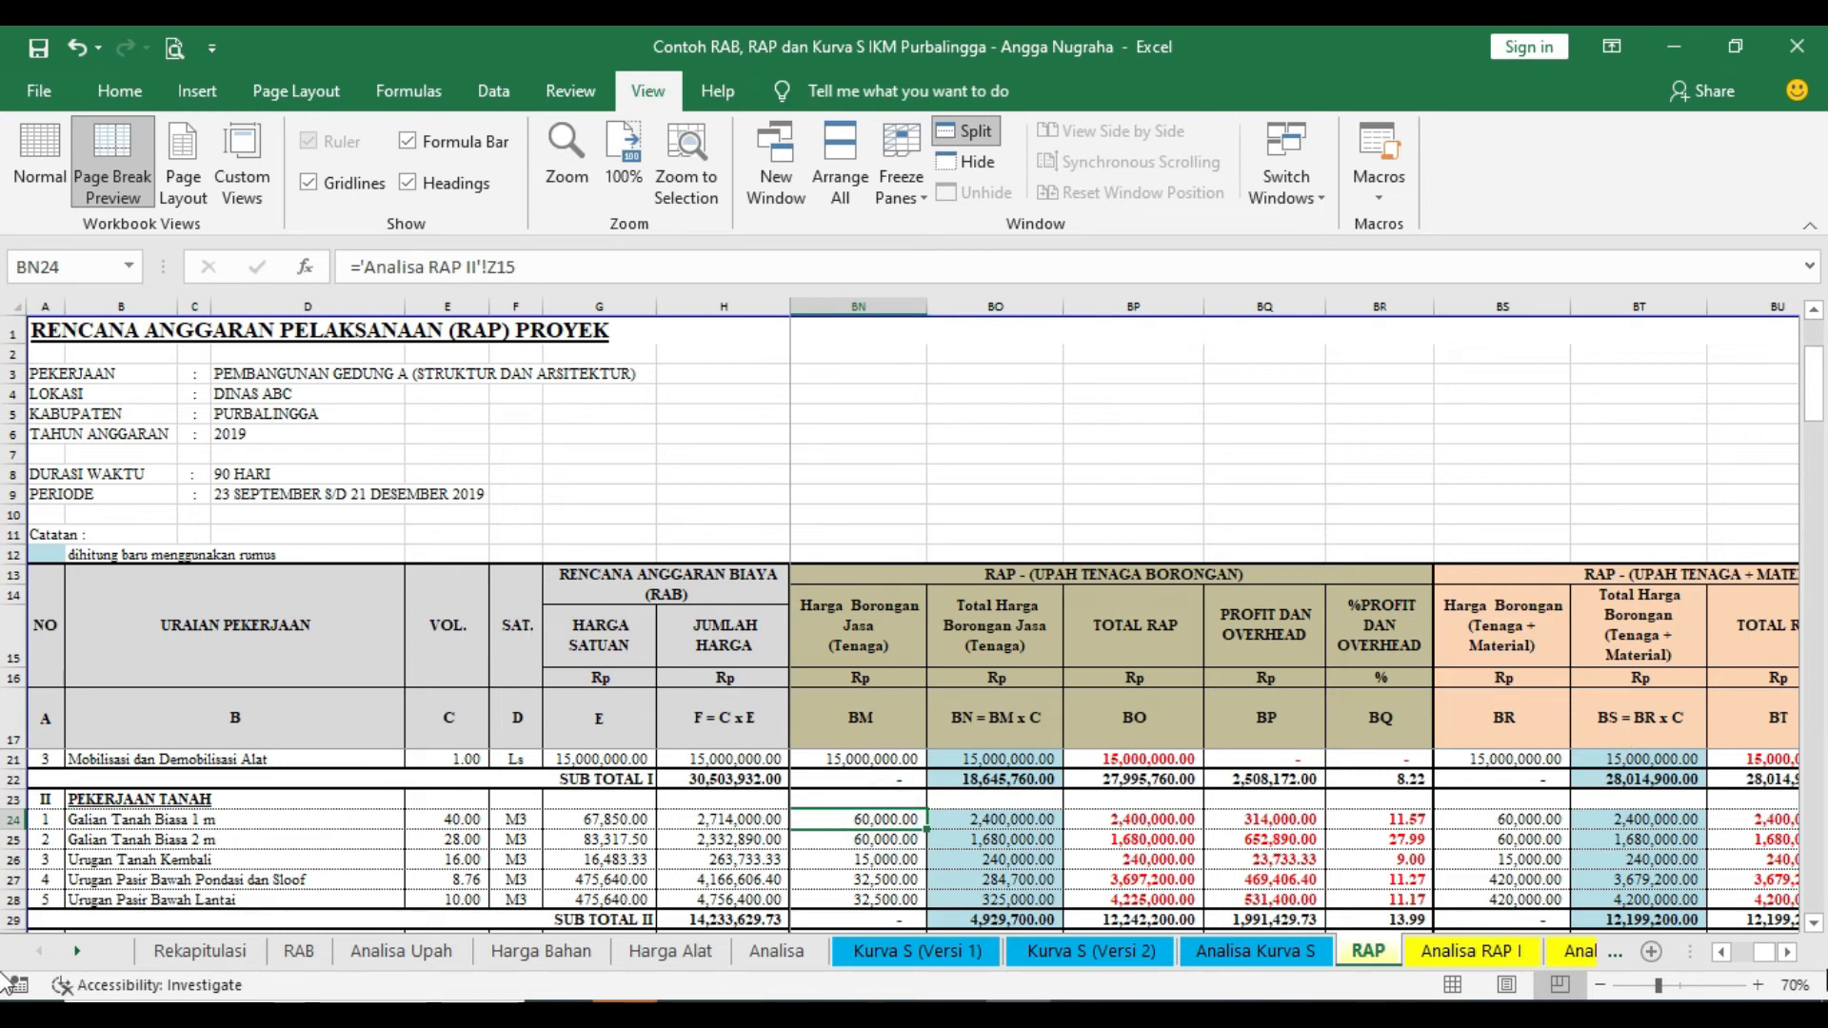
Examine the labour-plus-material contract prices for Galian Tanah Biasa 1 m and Pasangan Batu Belah in the RAP sheet
left_click(1787, 952)
left_click(1788, 952)
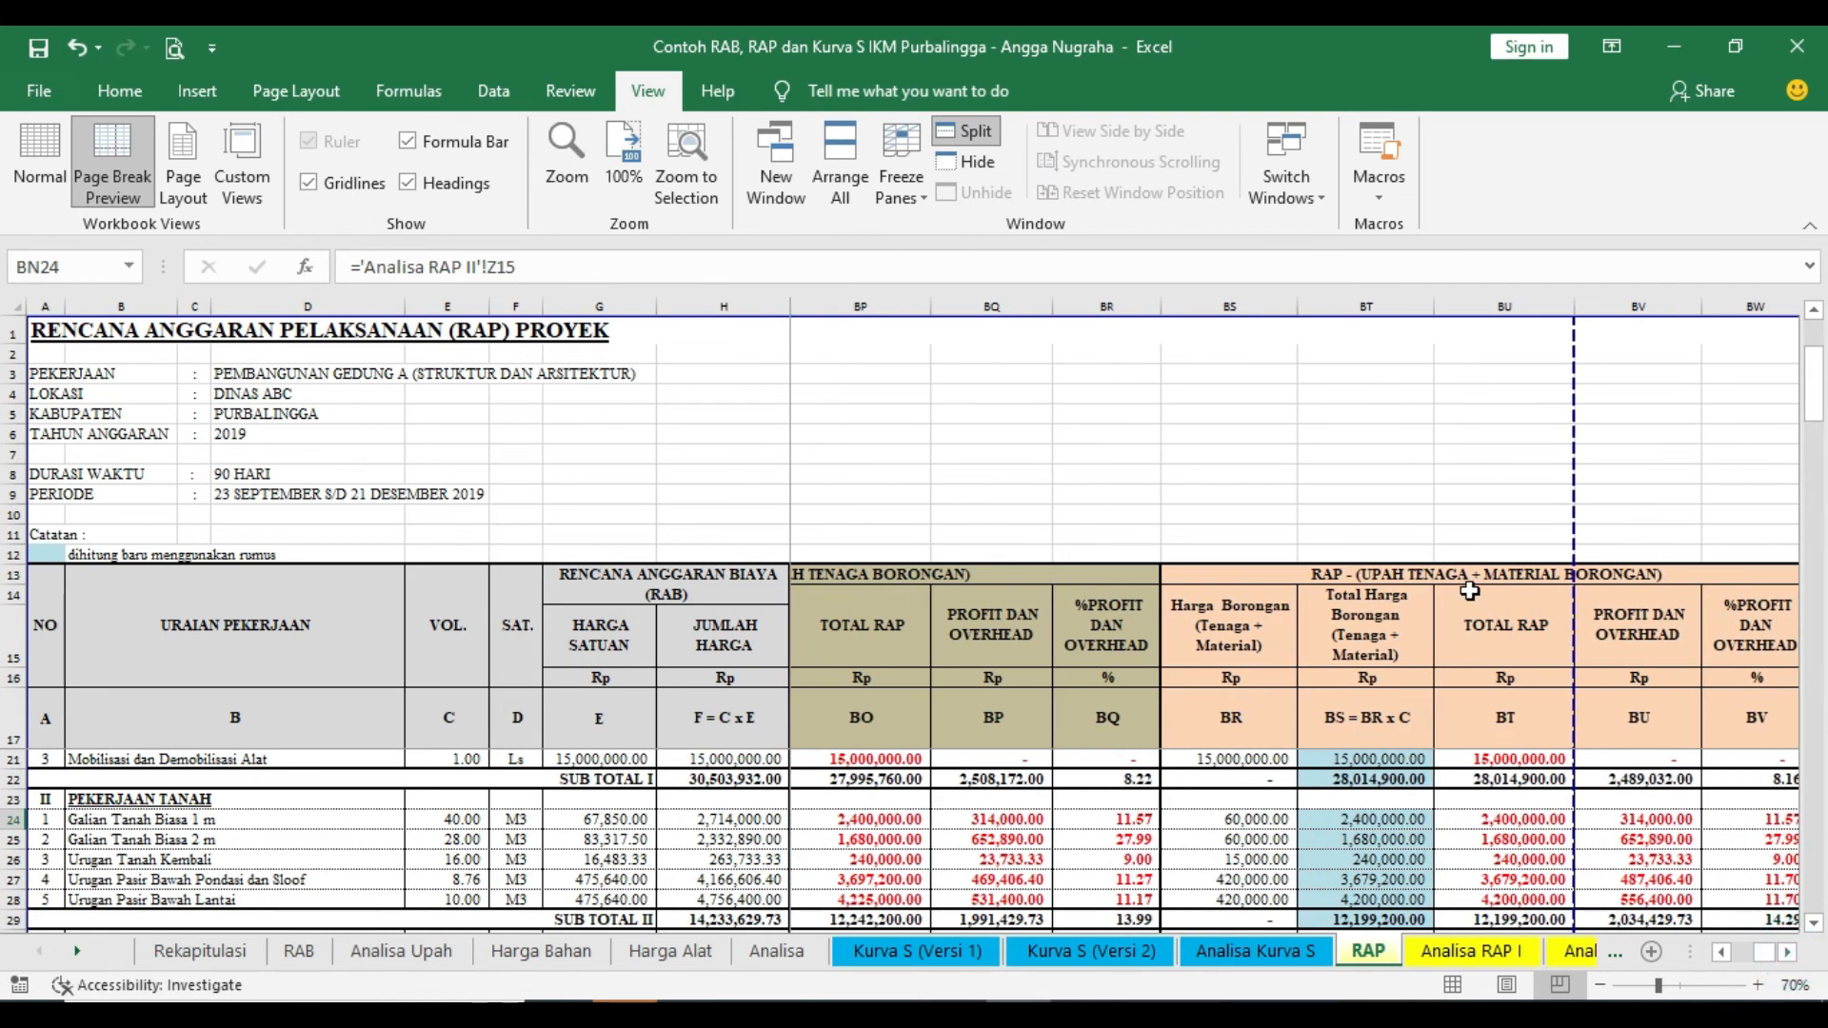
left_click(1271, 822)
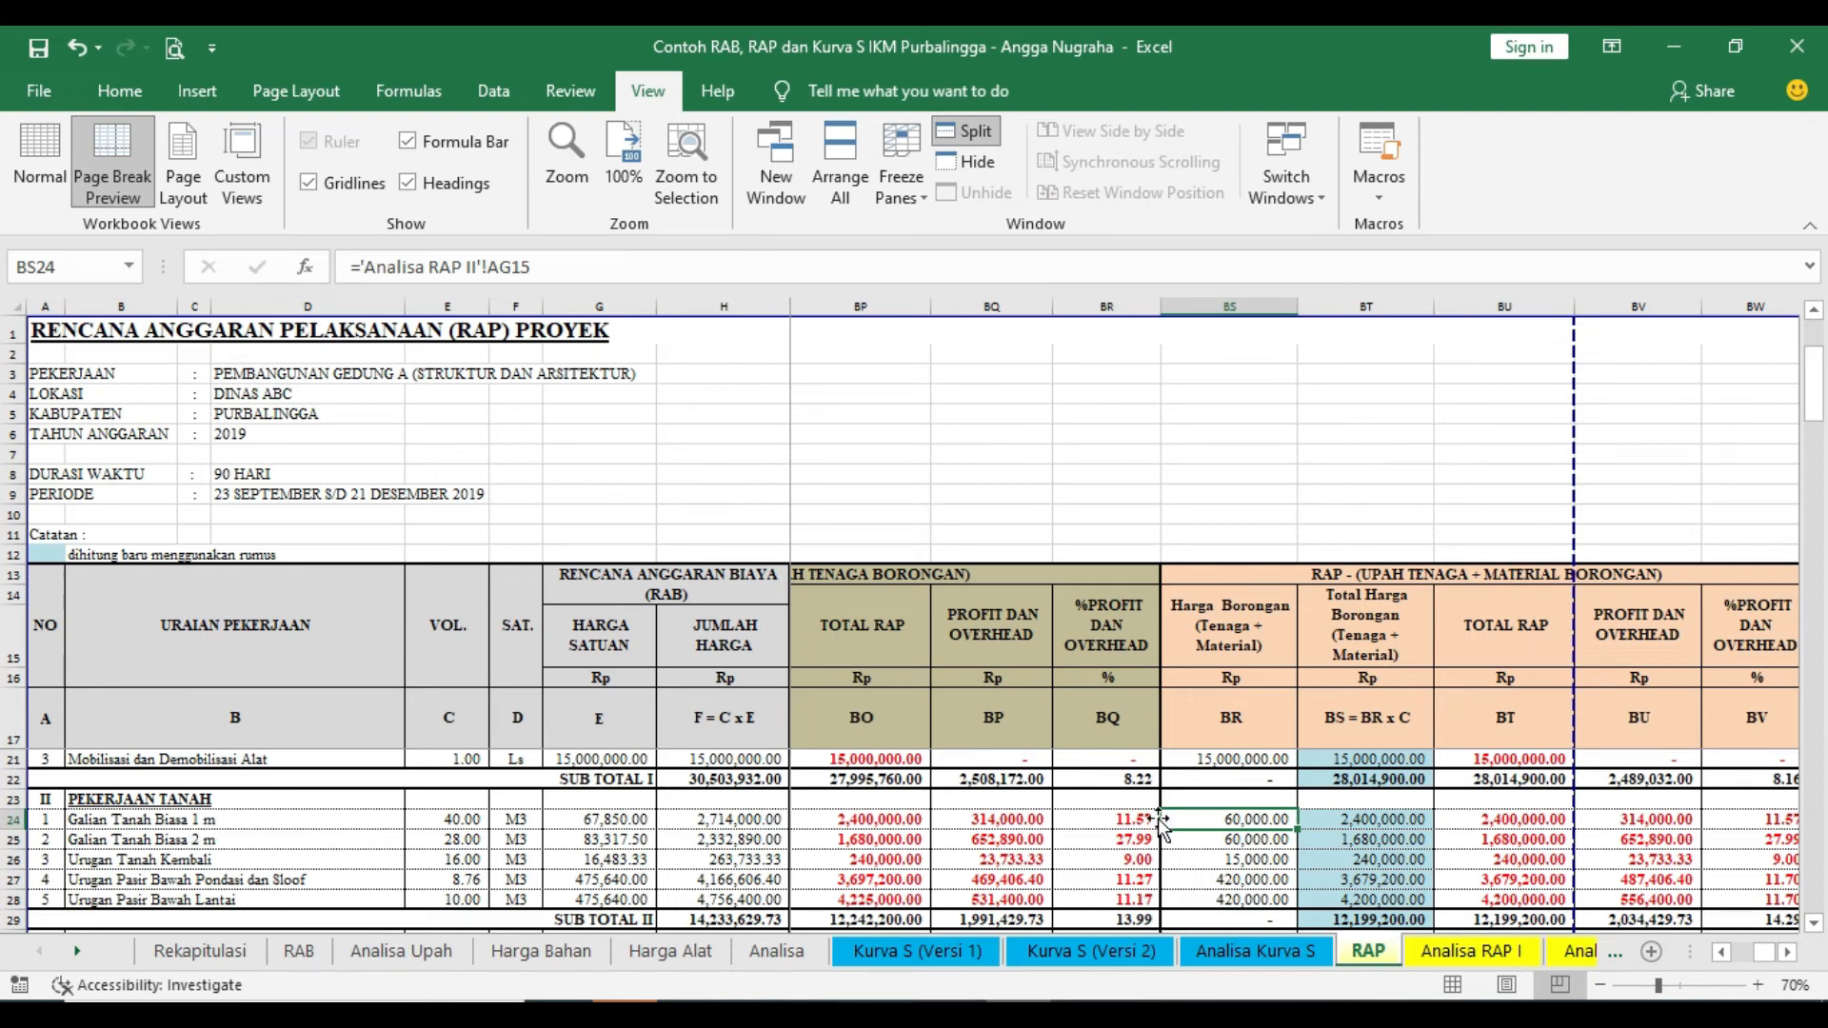
scroll(1161, 823, "down", 2)
left_click(1390, 838)
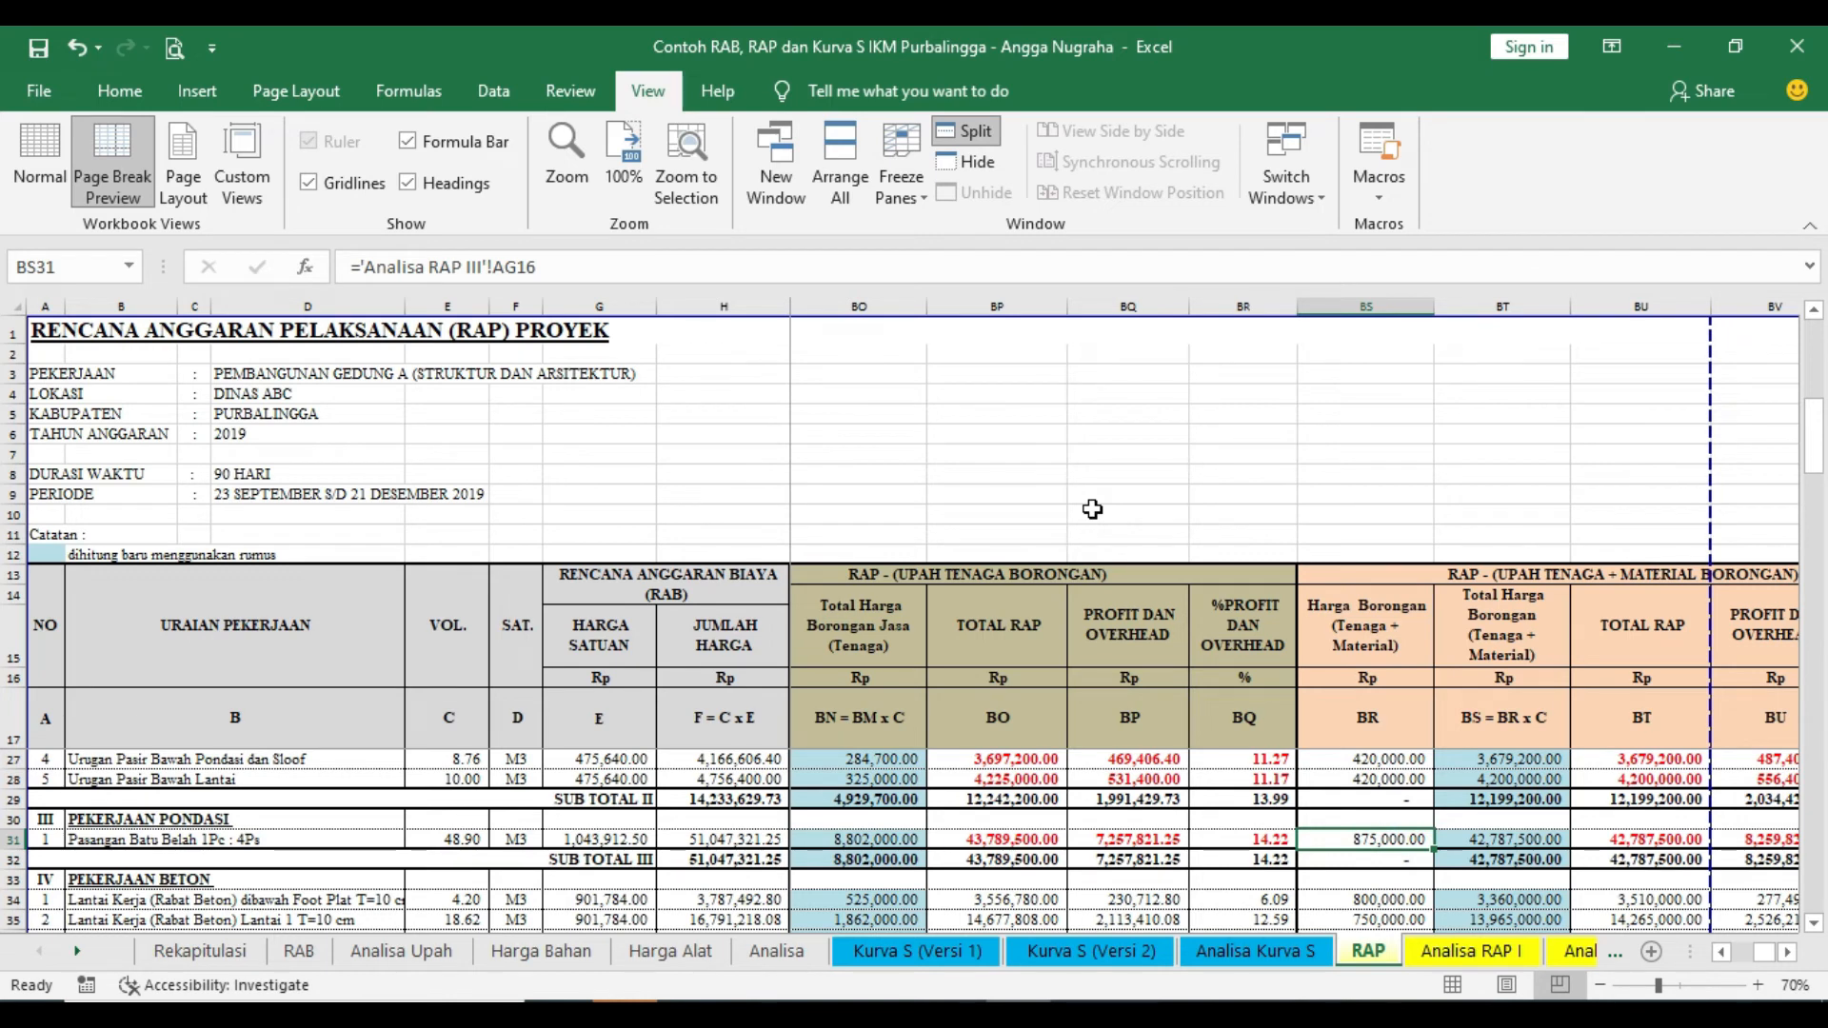
Switch to Project, widen the Accrue At column to fit its full header, and view the Accrue At explanation in PowerPoint
left_click(828, 934)
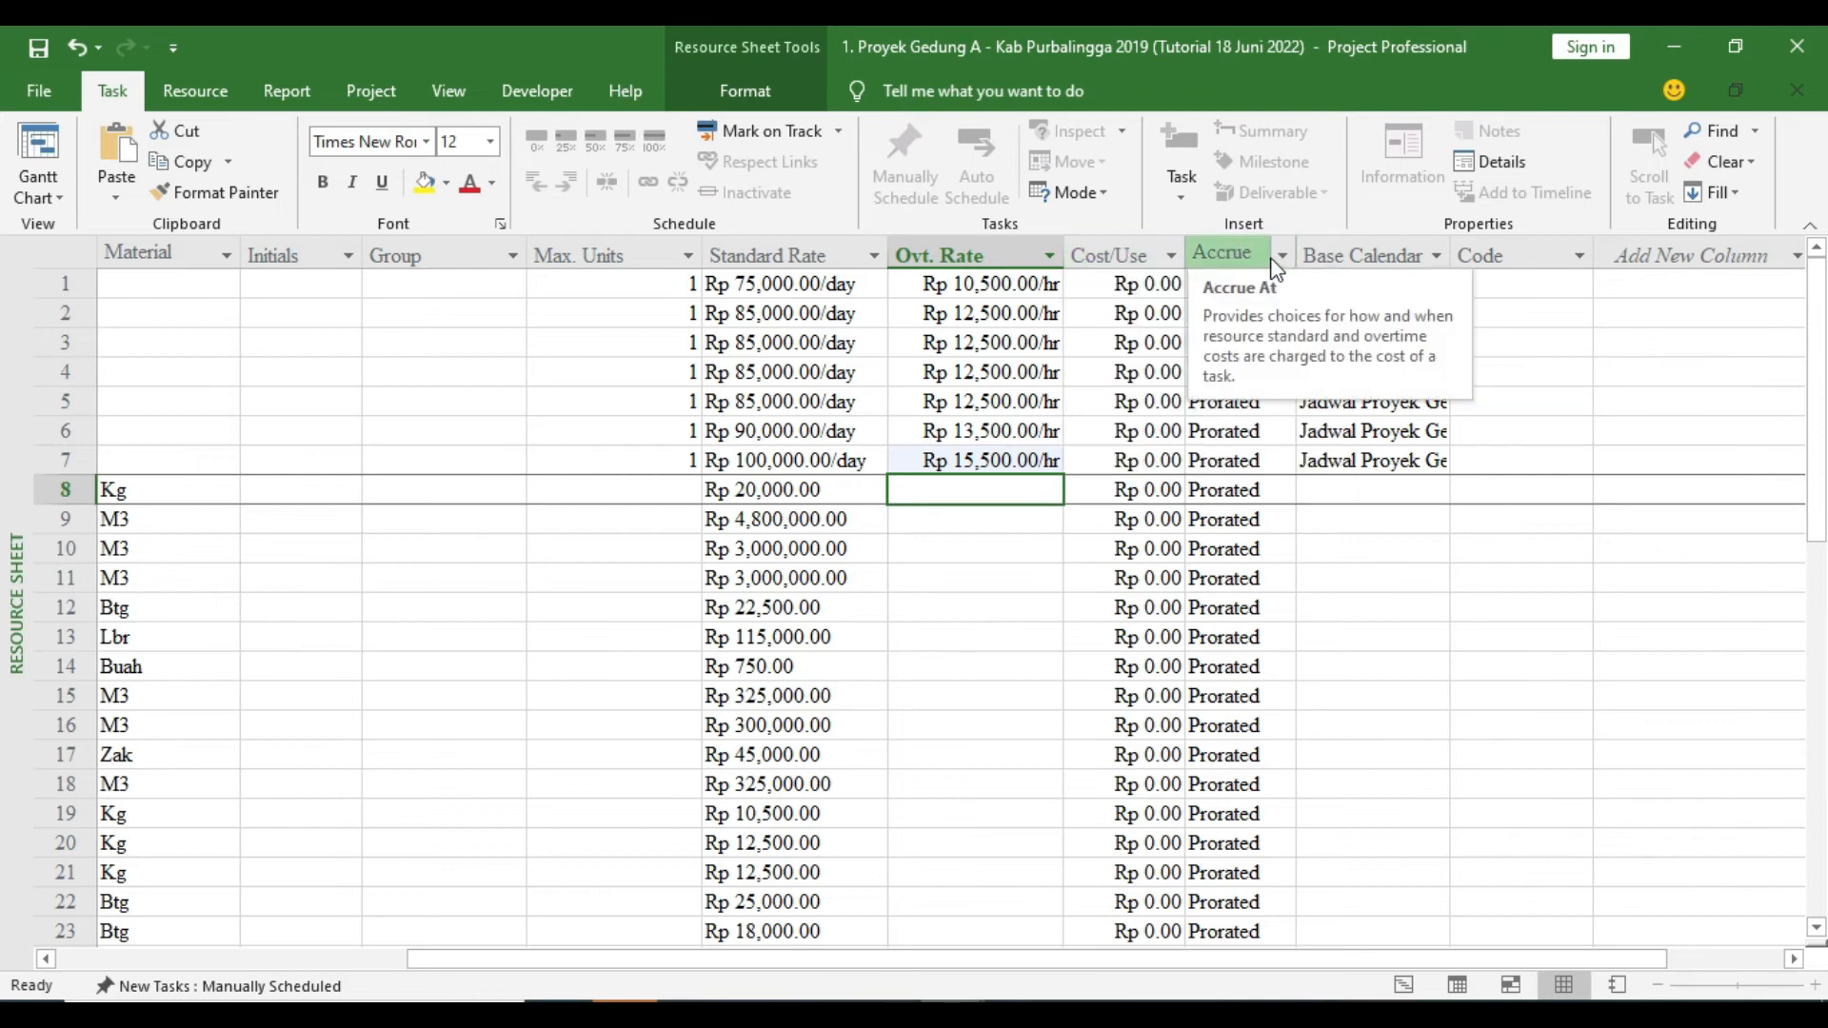
left_click_drag(1296, 256, 1368, 252)
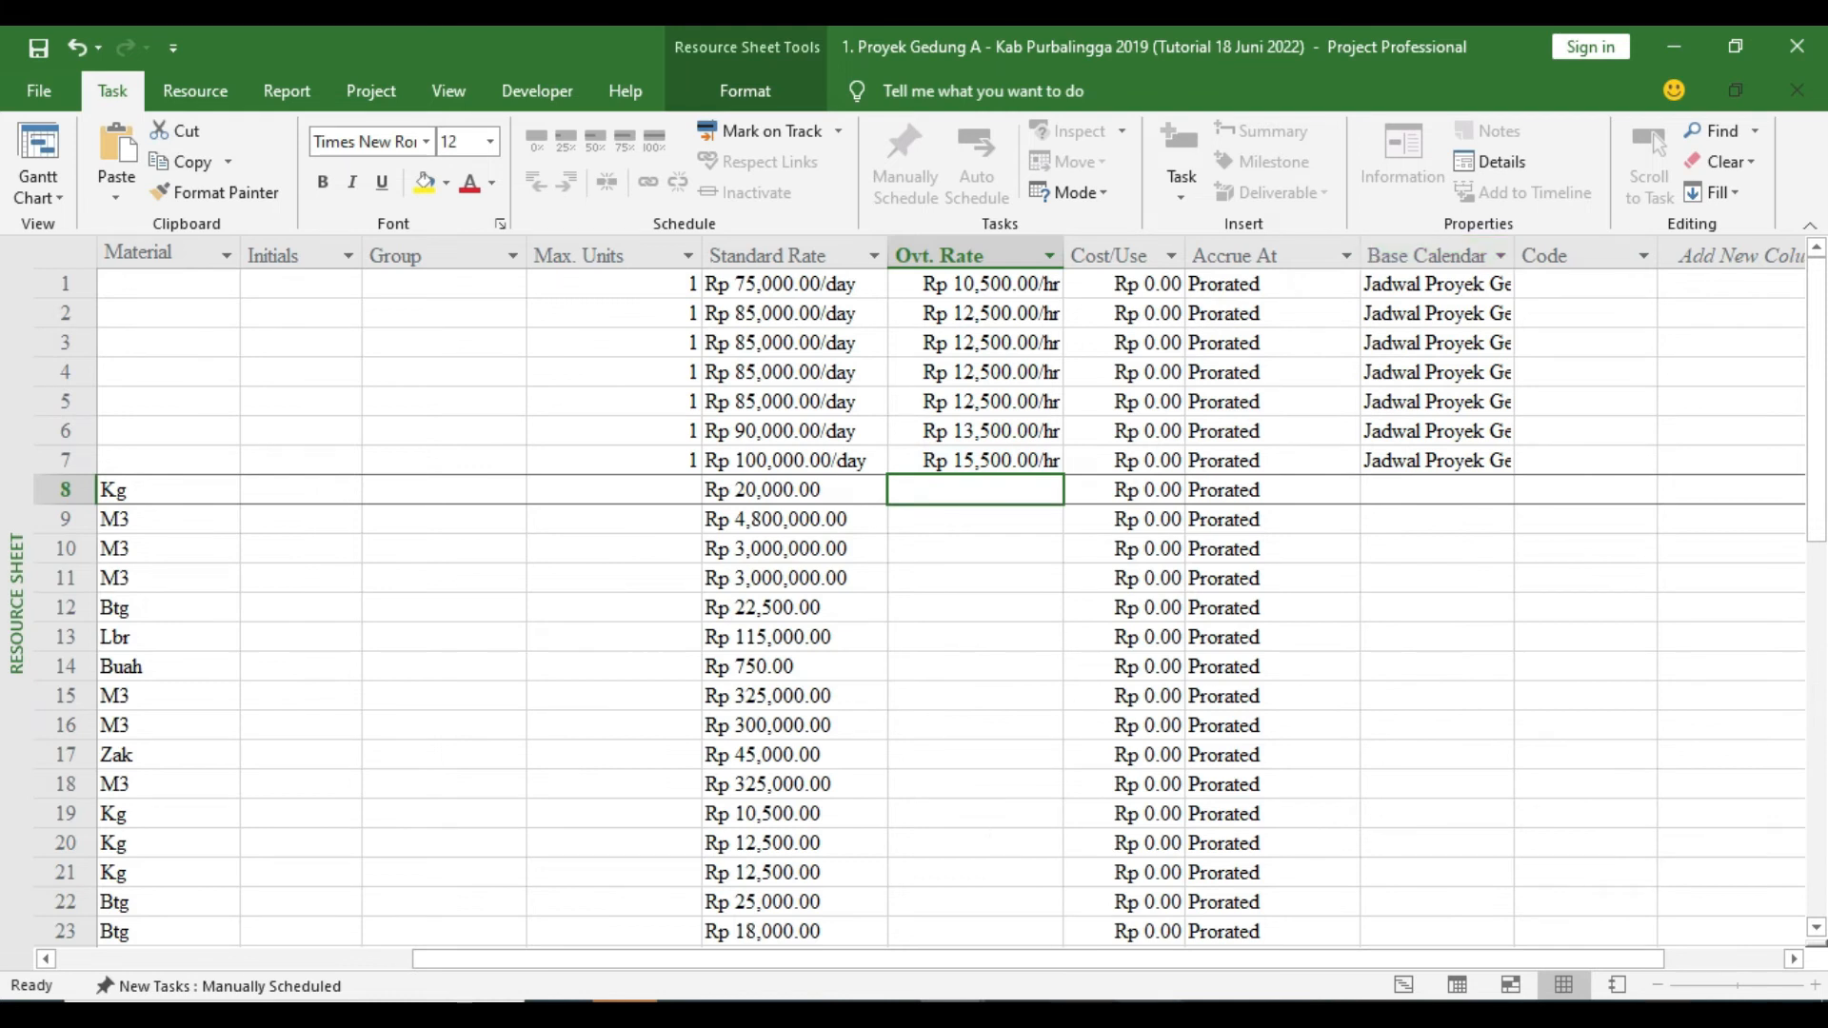
left_click(1147, 1014)
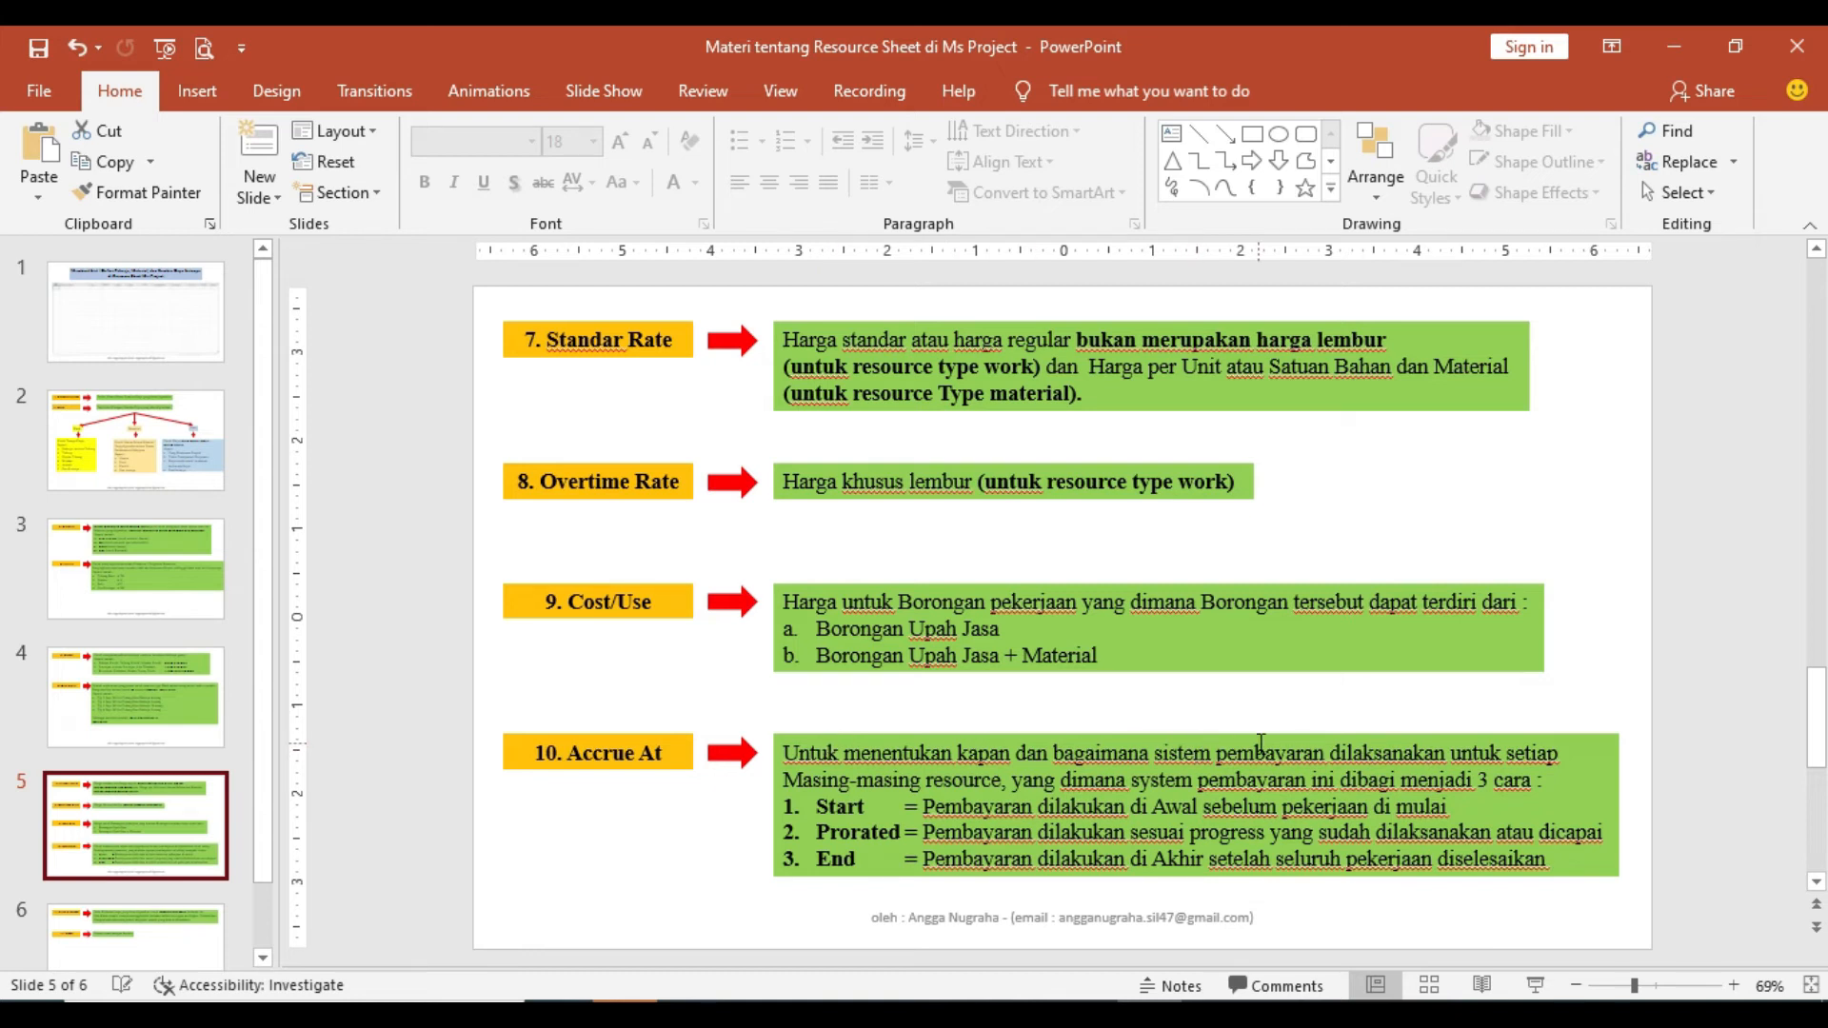
Return to Project, try End as the first resource's Accrue At value, and restore it to Prorated
left_click(838, 942)
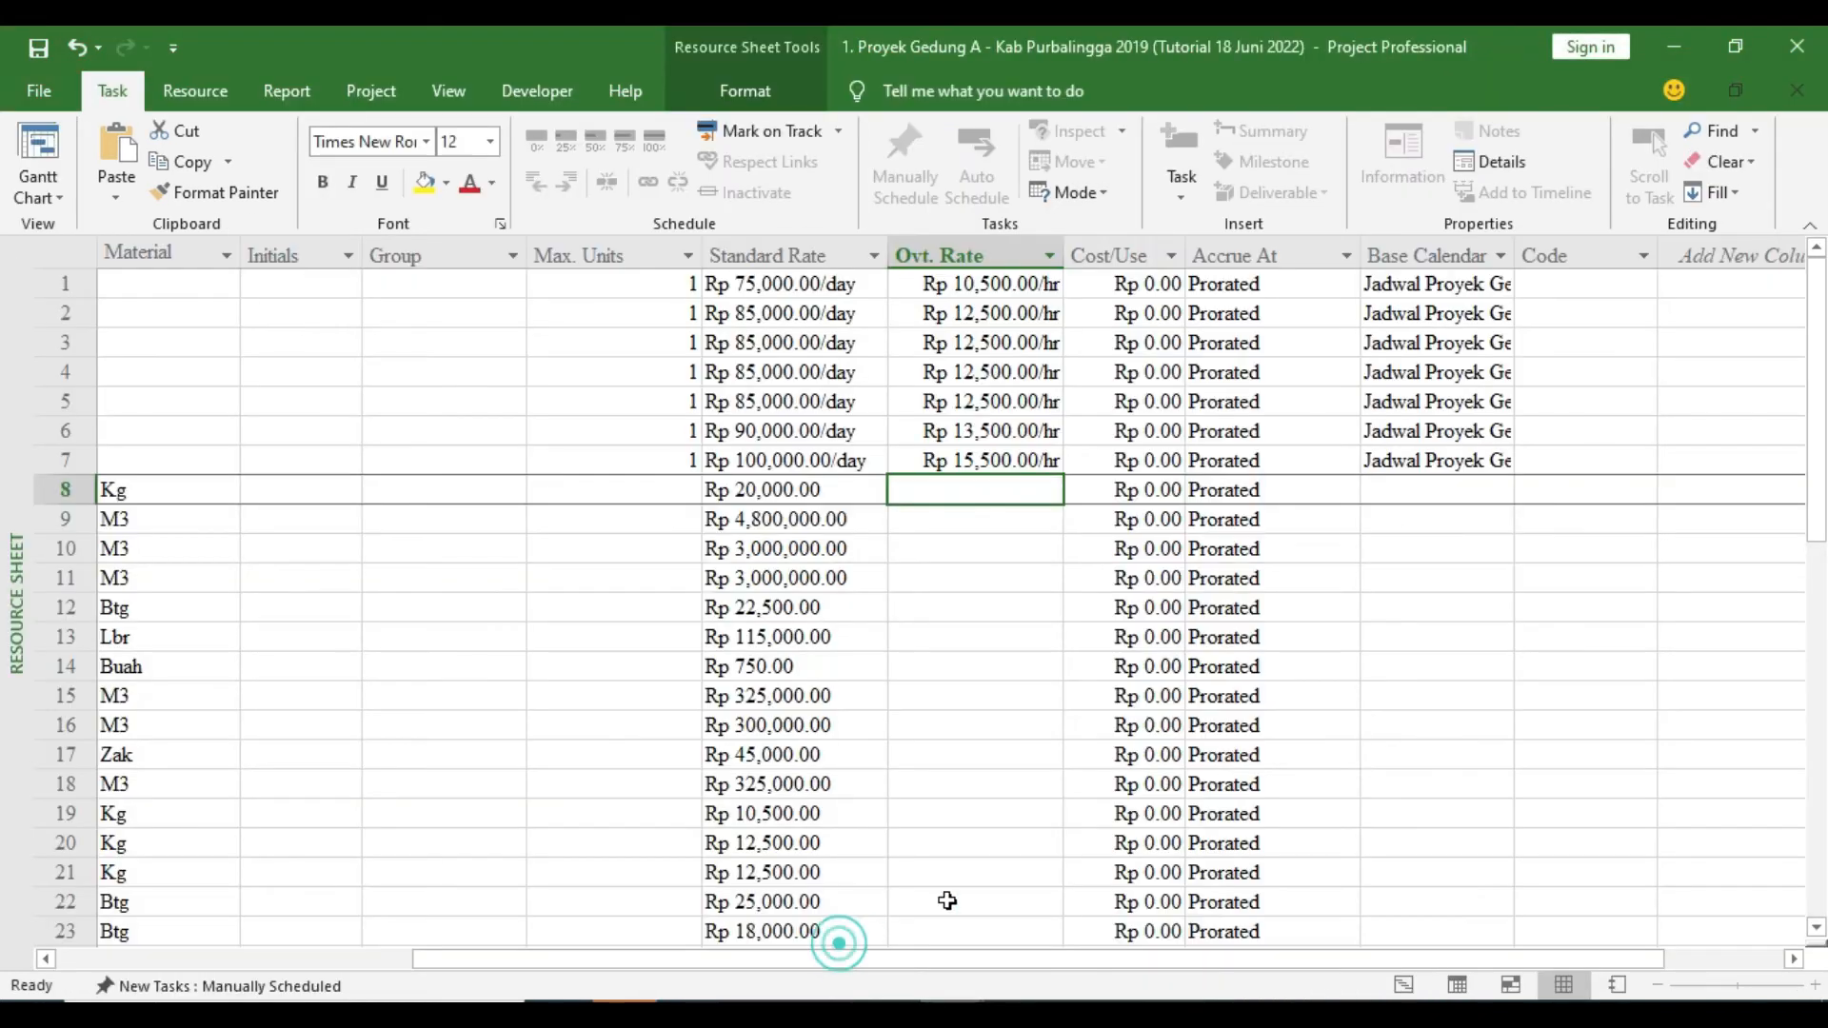
left_click(1276, 285)
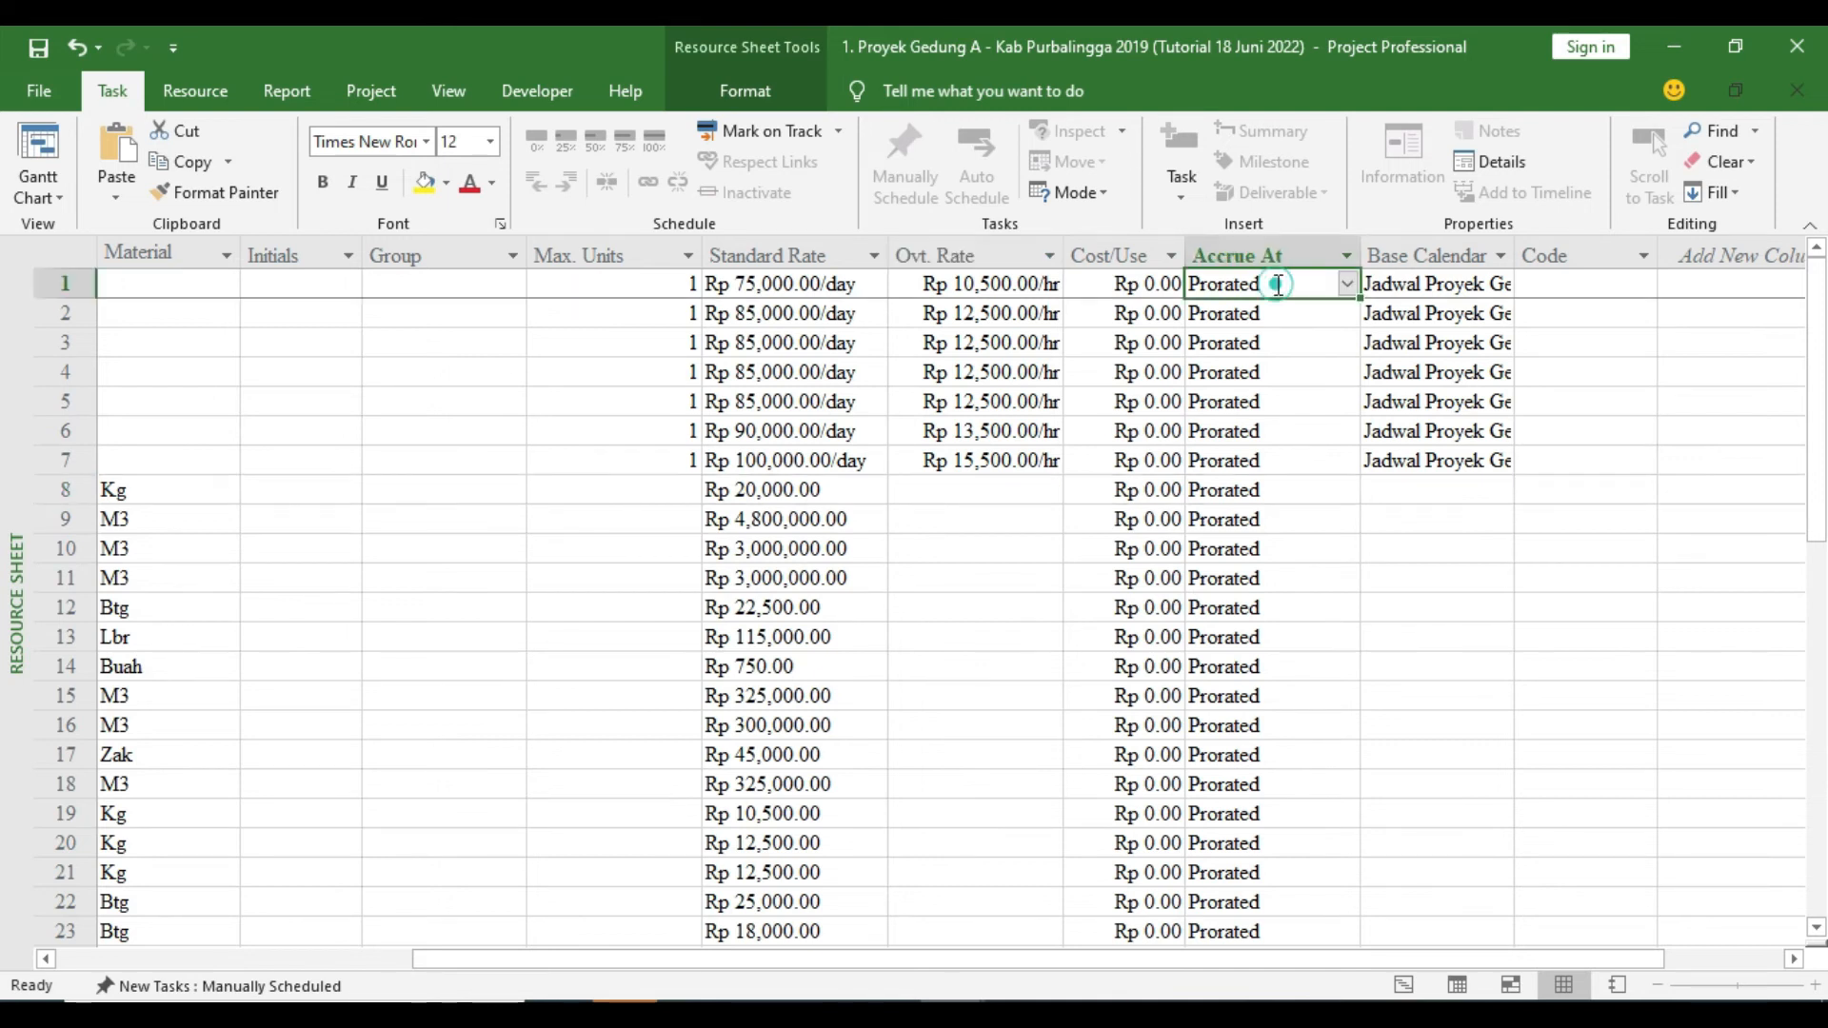
left_click(1346, 285)
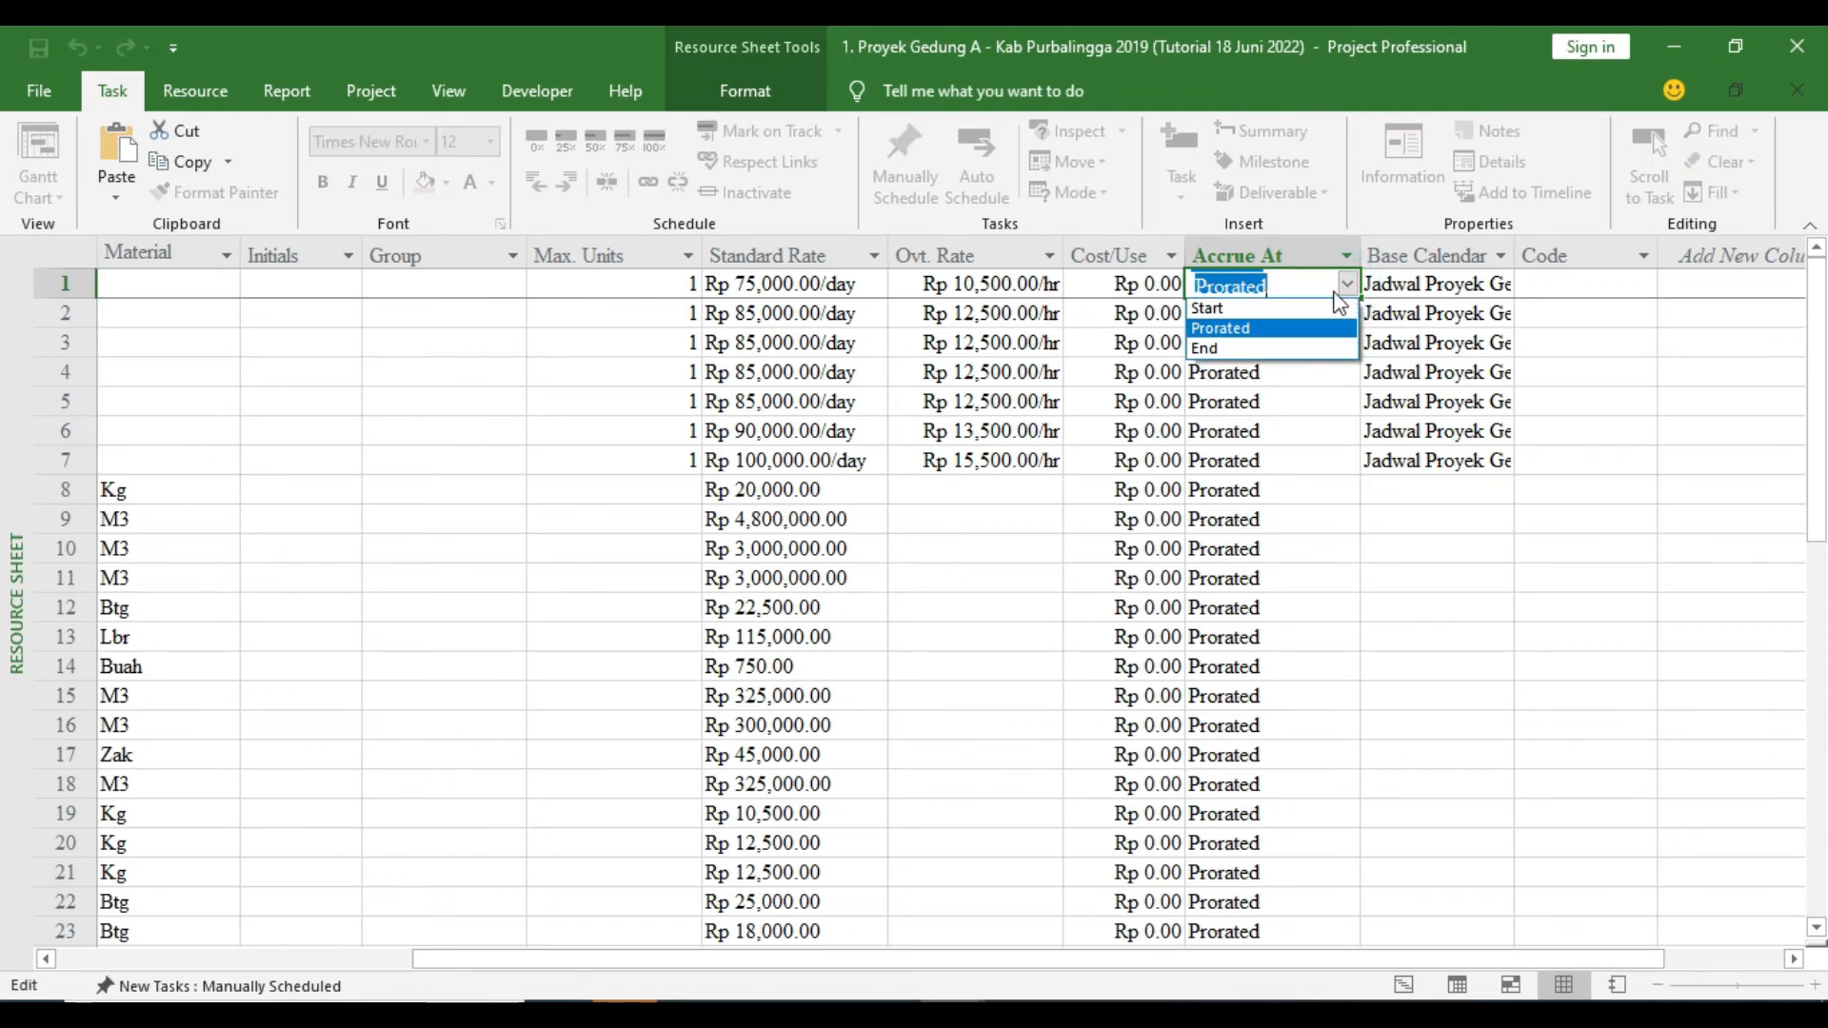
left_click(1270, 349)
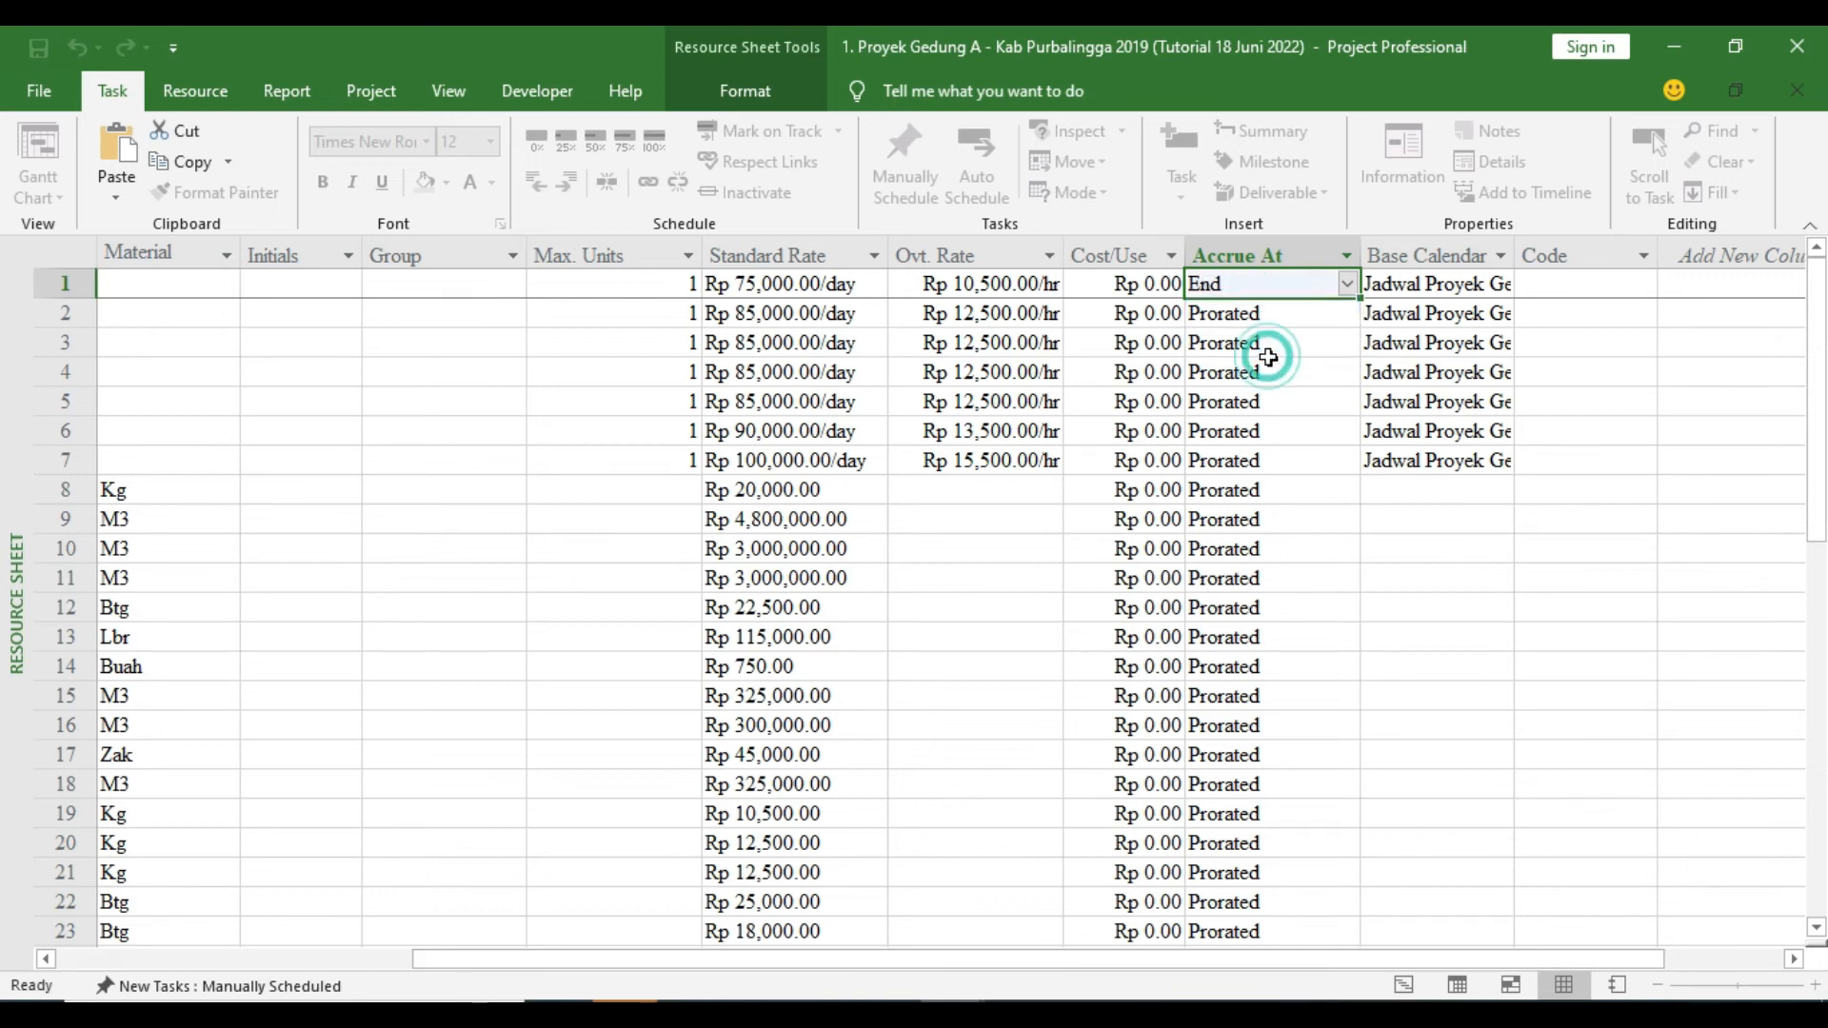
left_click(1352, 286)
left_click(1298, 323)
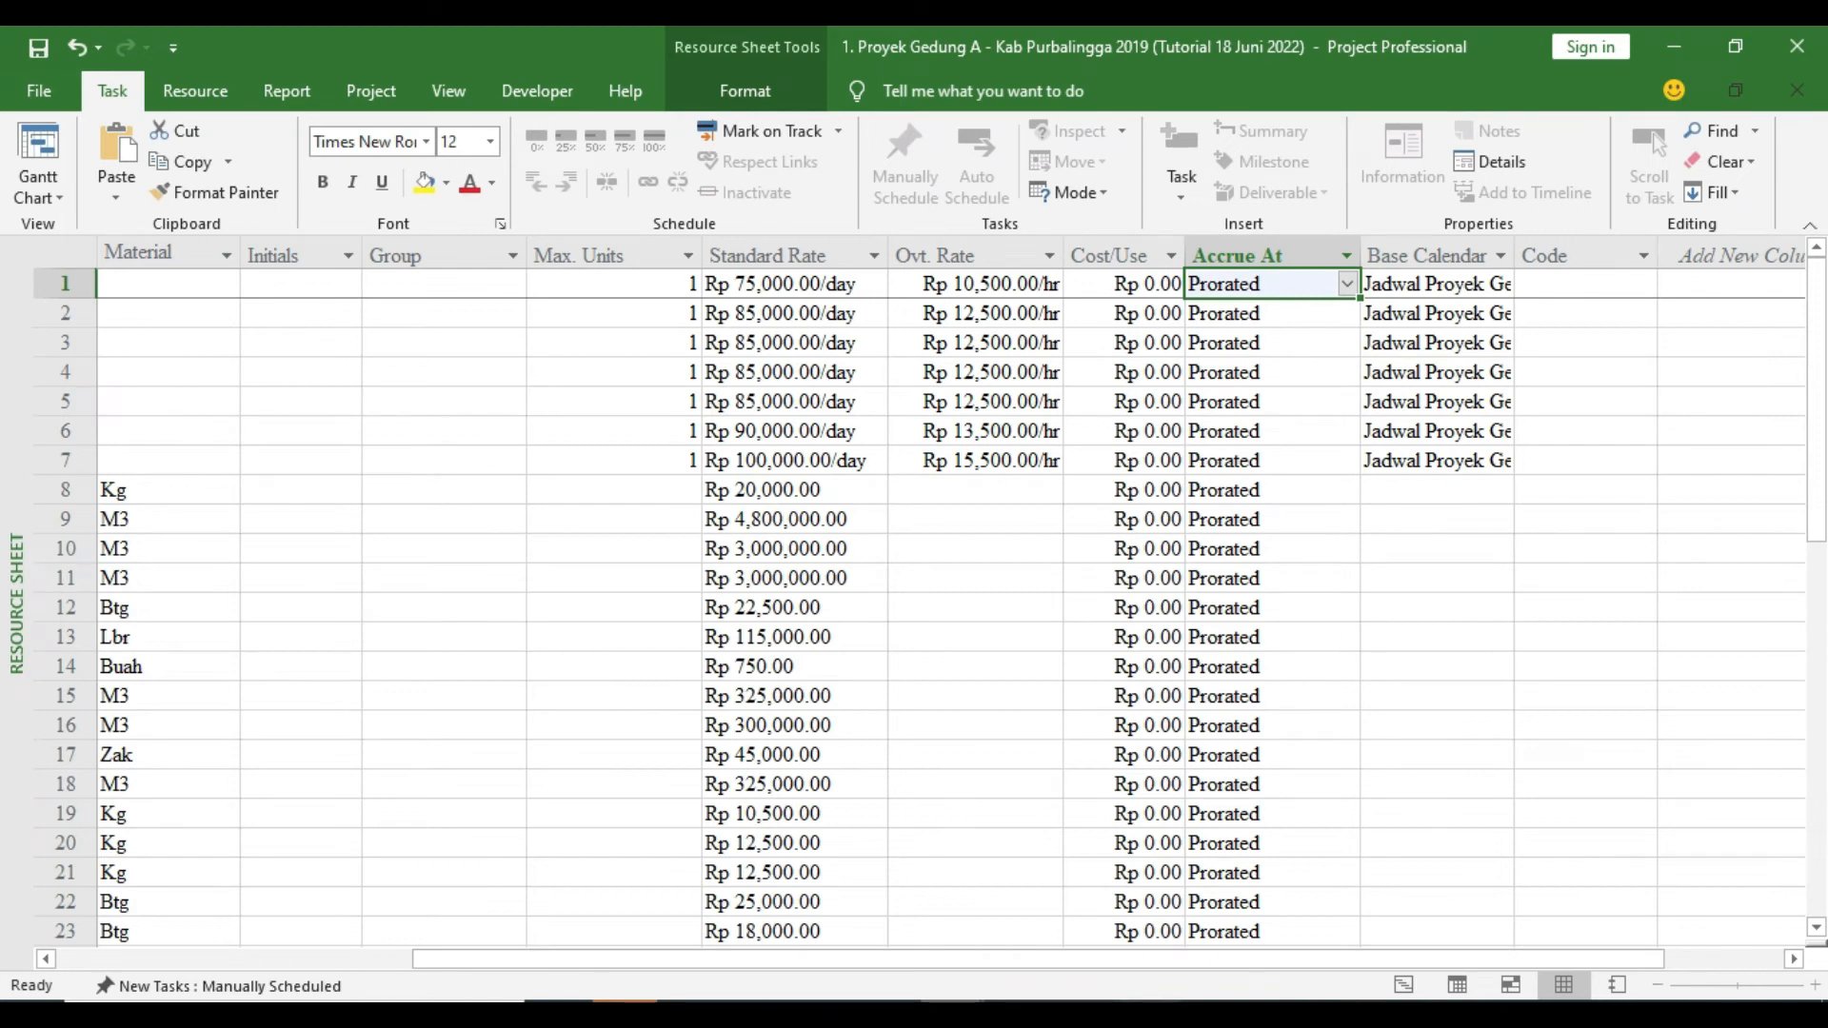
Reread the Start, Prorated and End payment definitions in PowerPoint, and select Prorated as the first resource's Accrue At value in Project
left_click(1148, 1012)
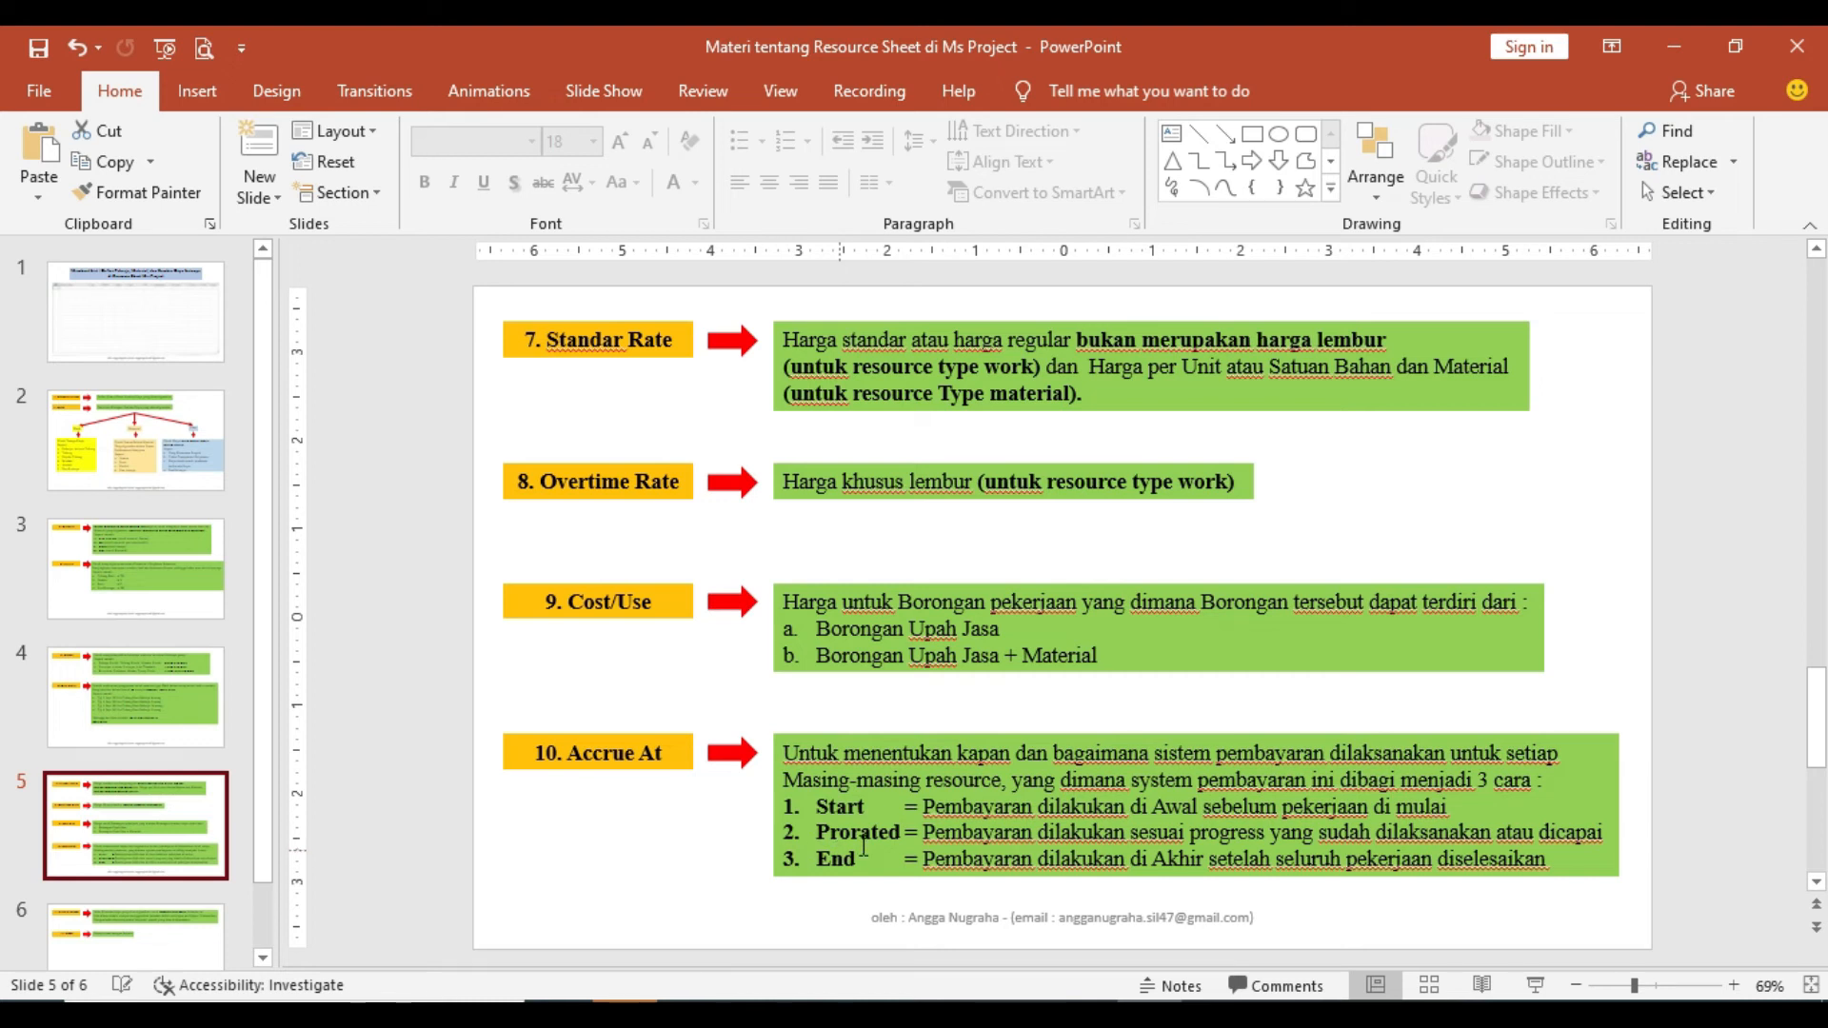
left_click(951, 1013)
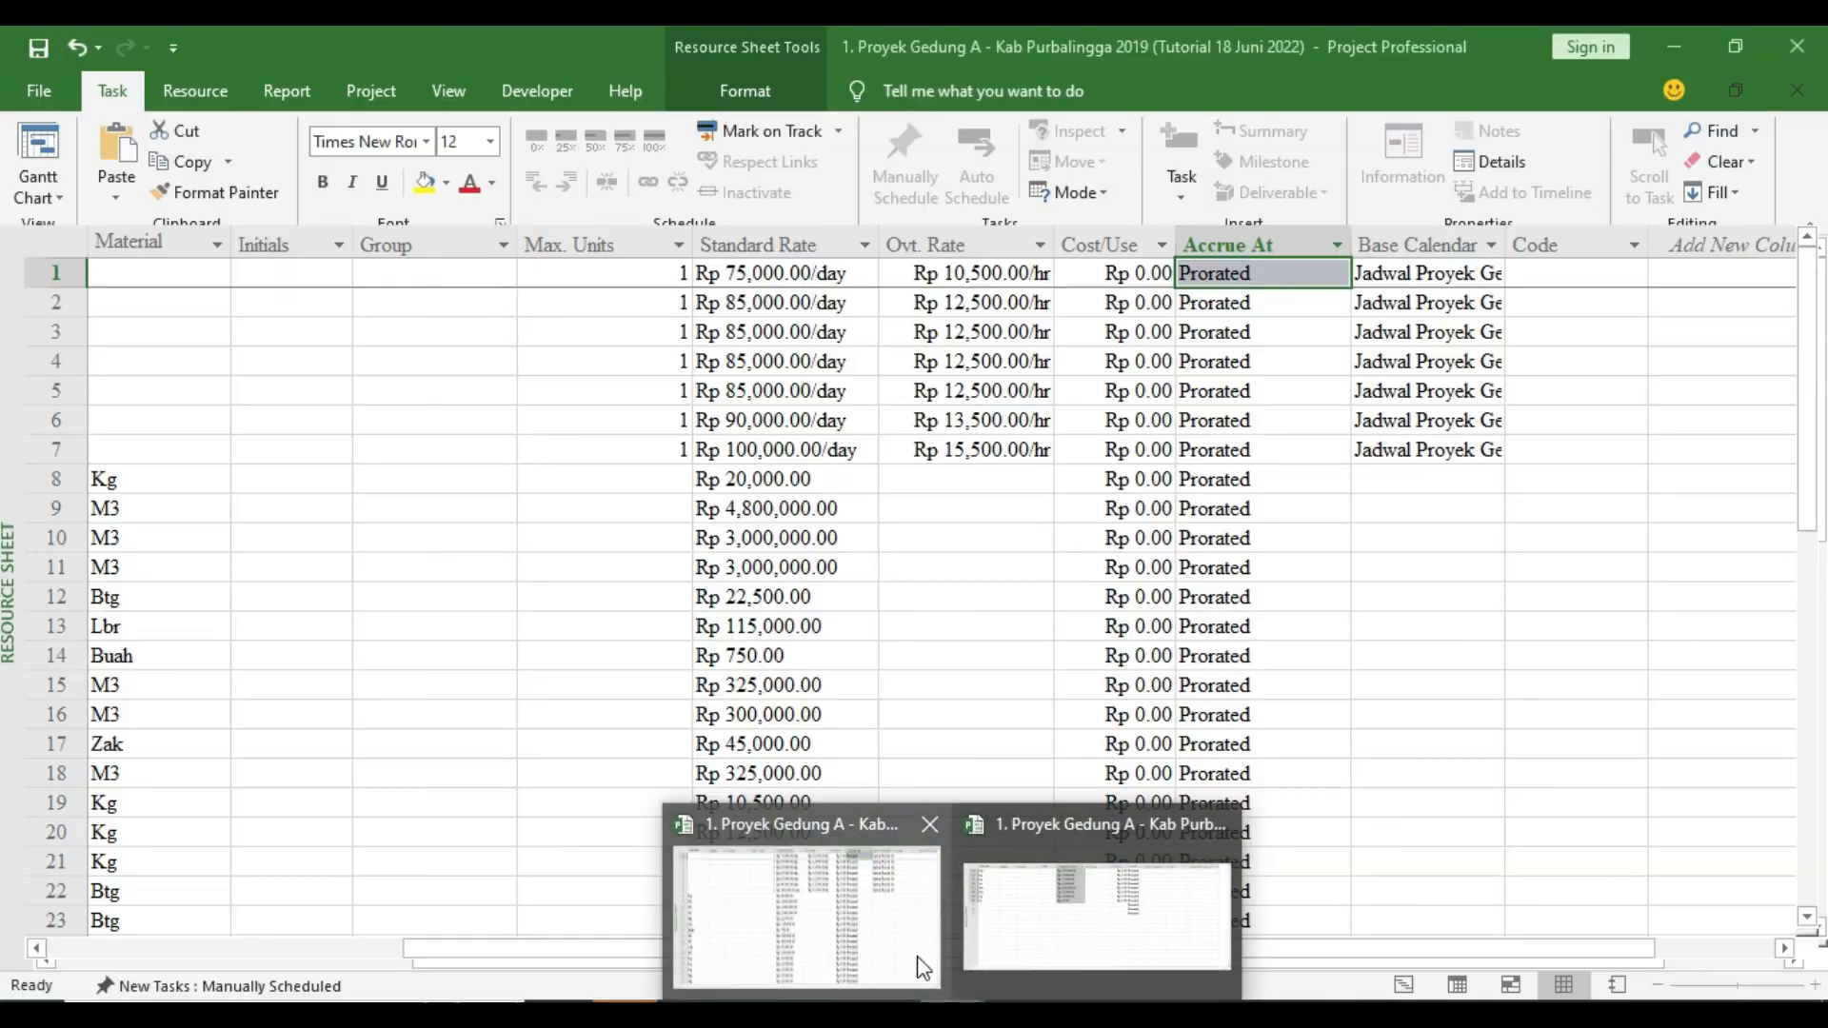
left_click(918, 955)
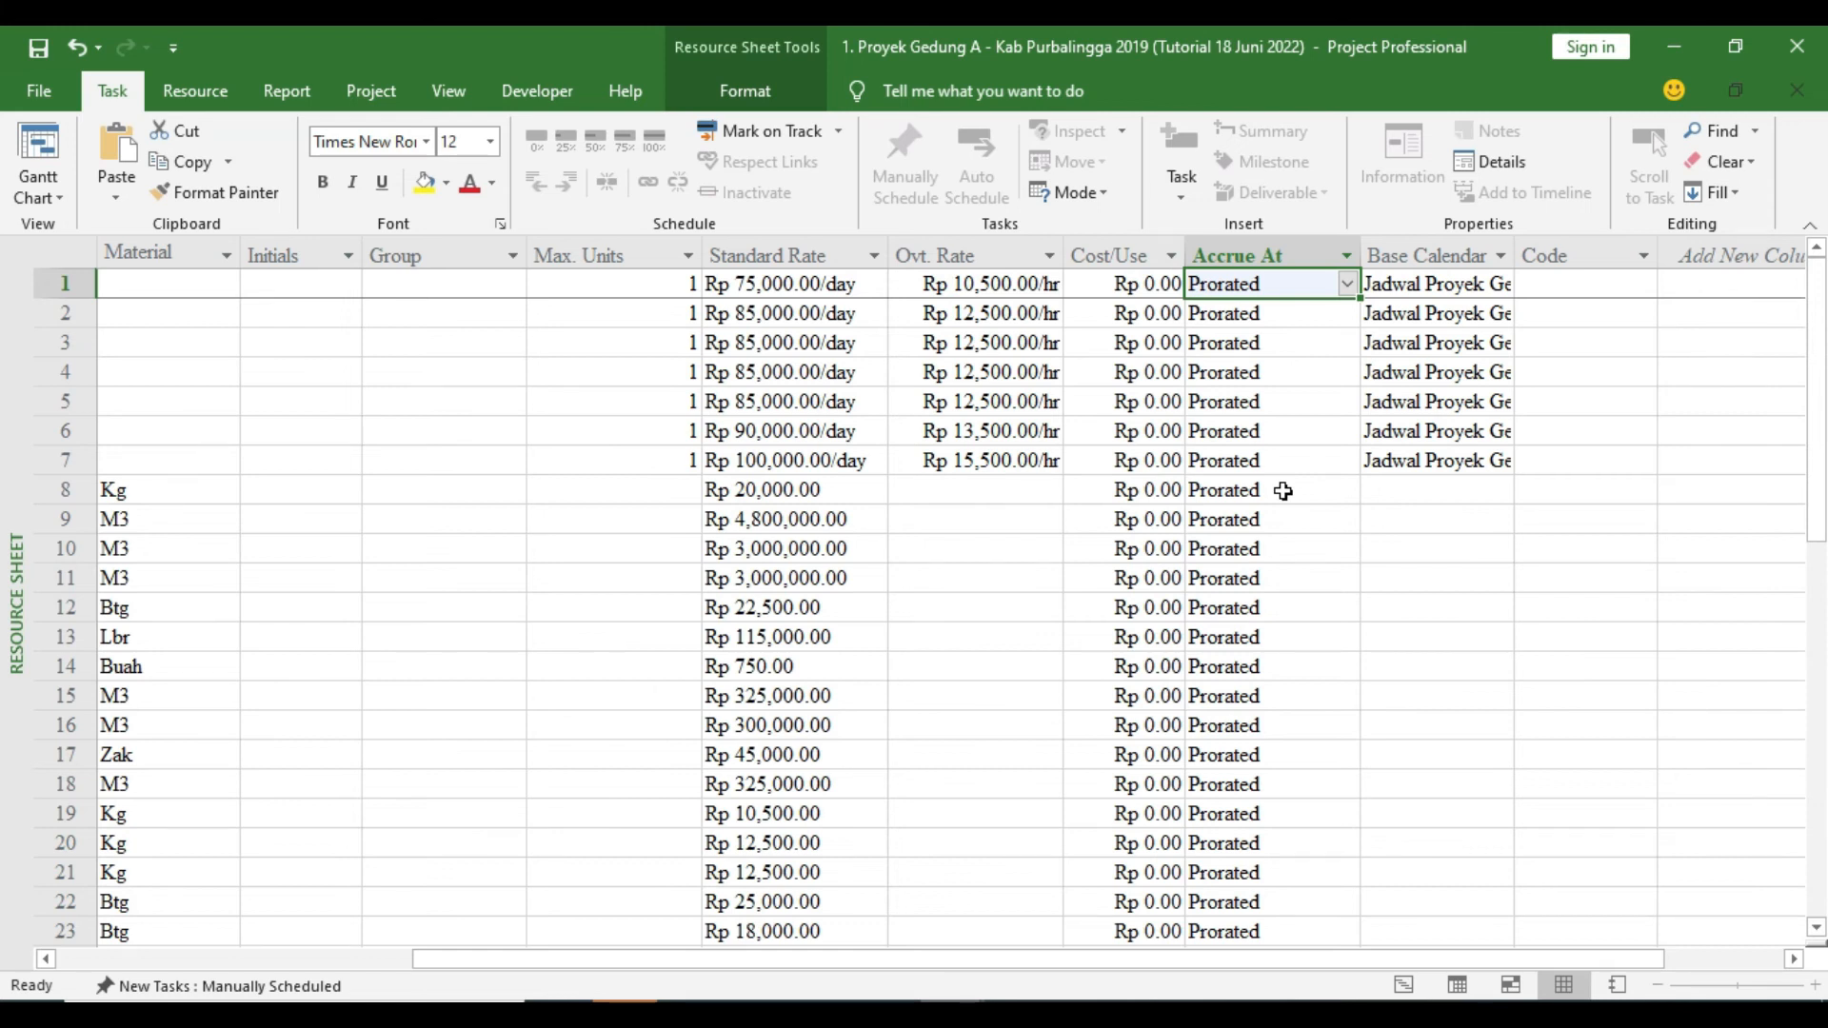
left_click(1346, 284)
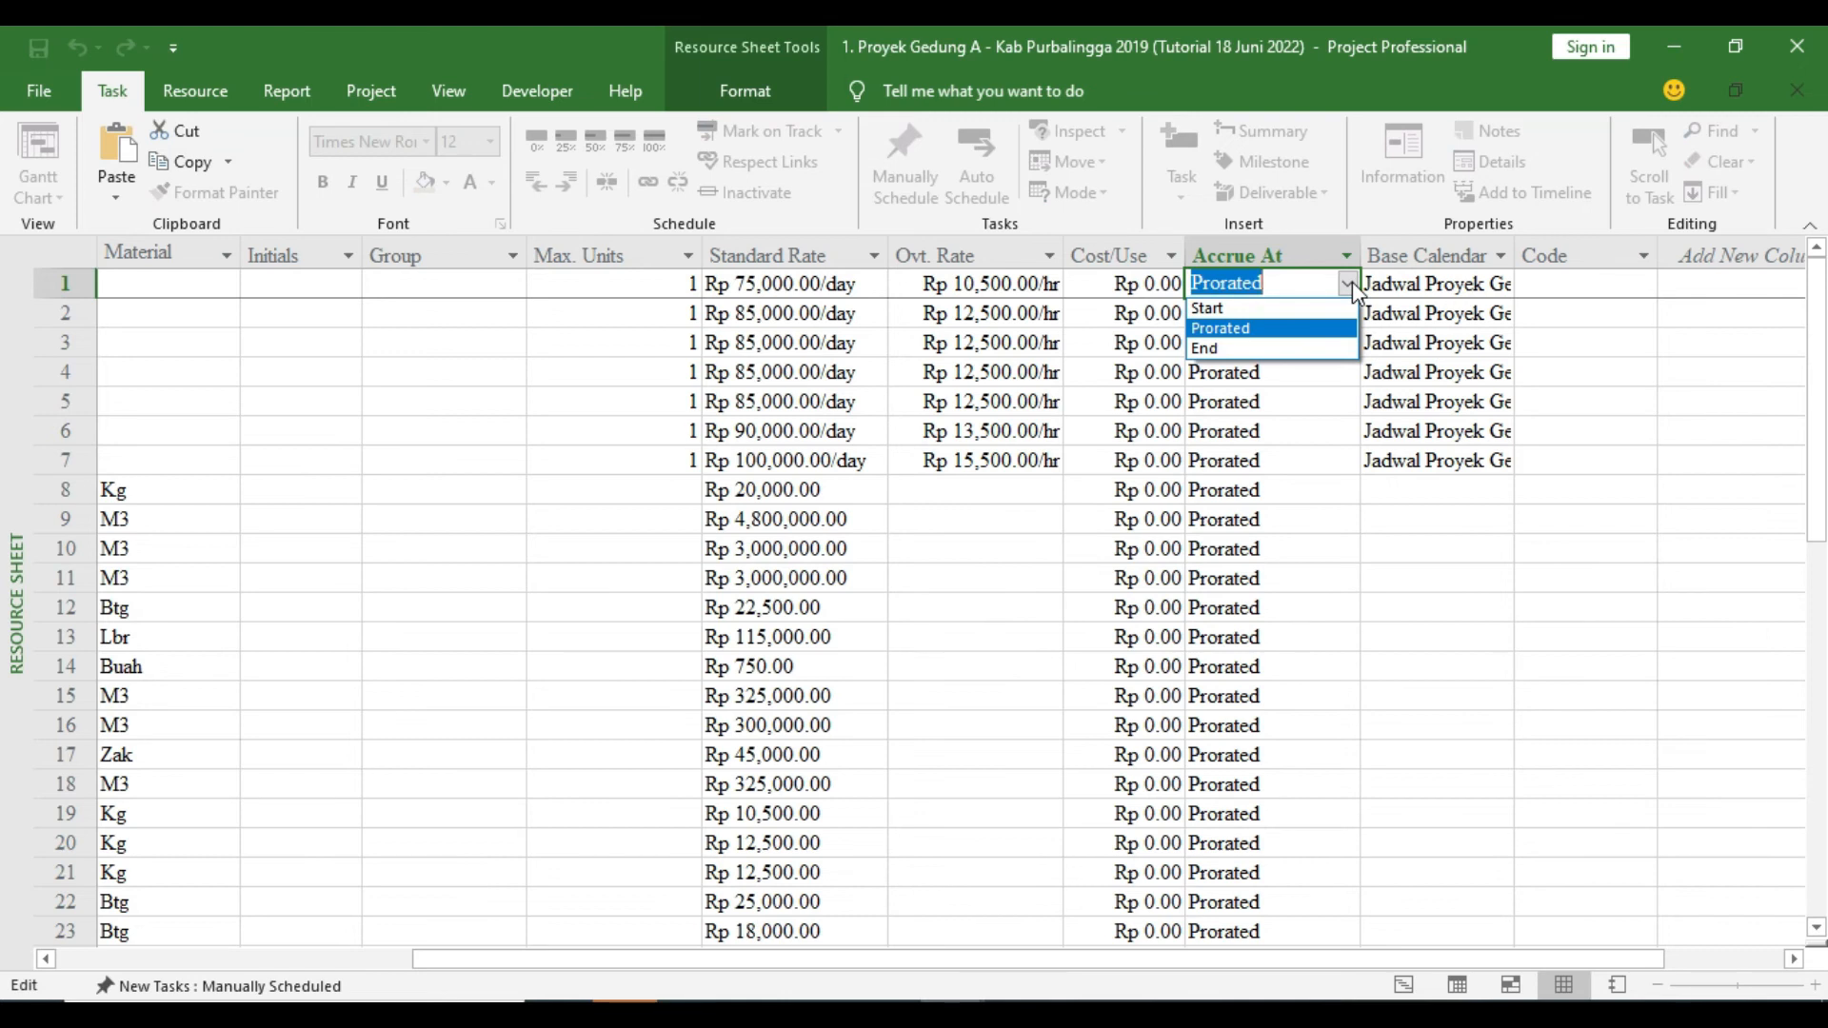
left_click(1289, 328)
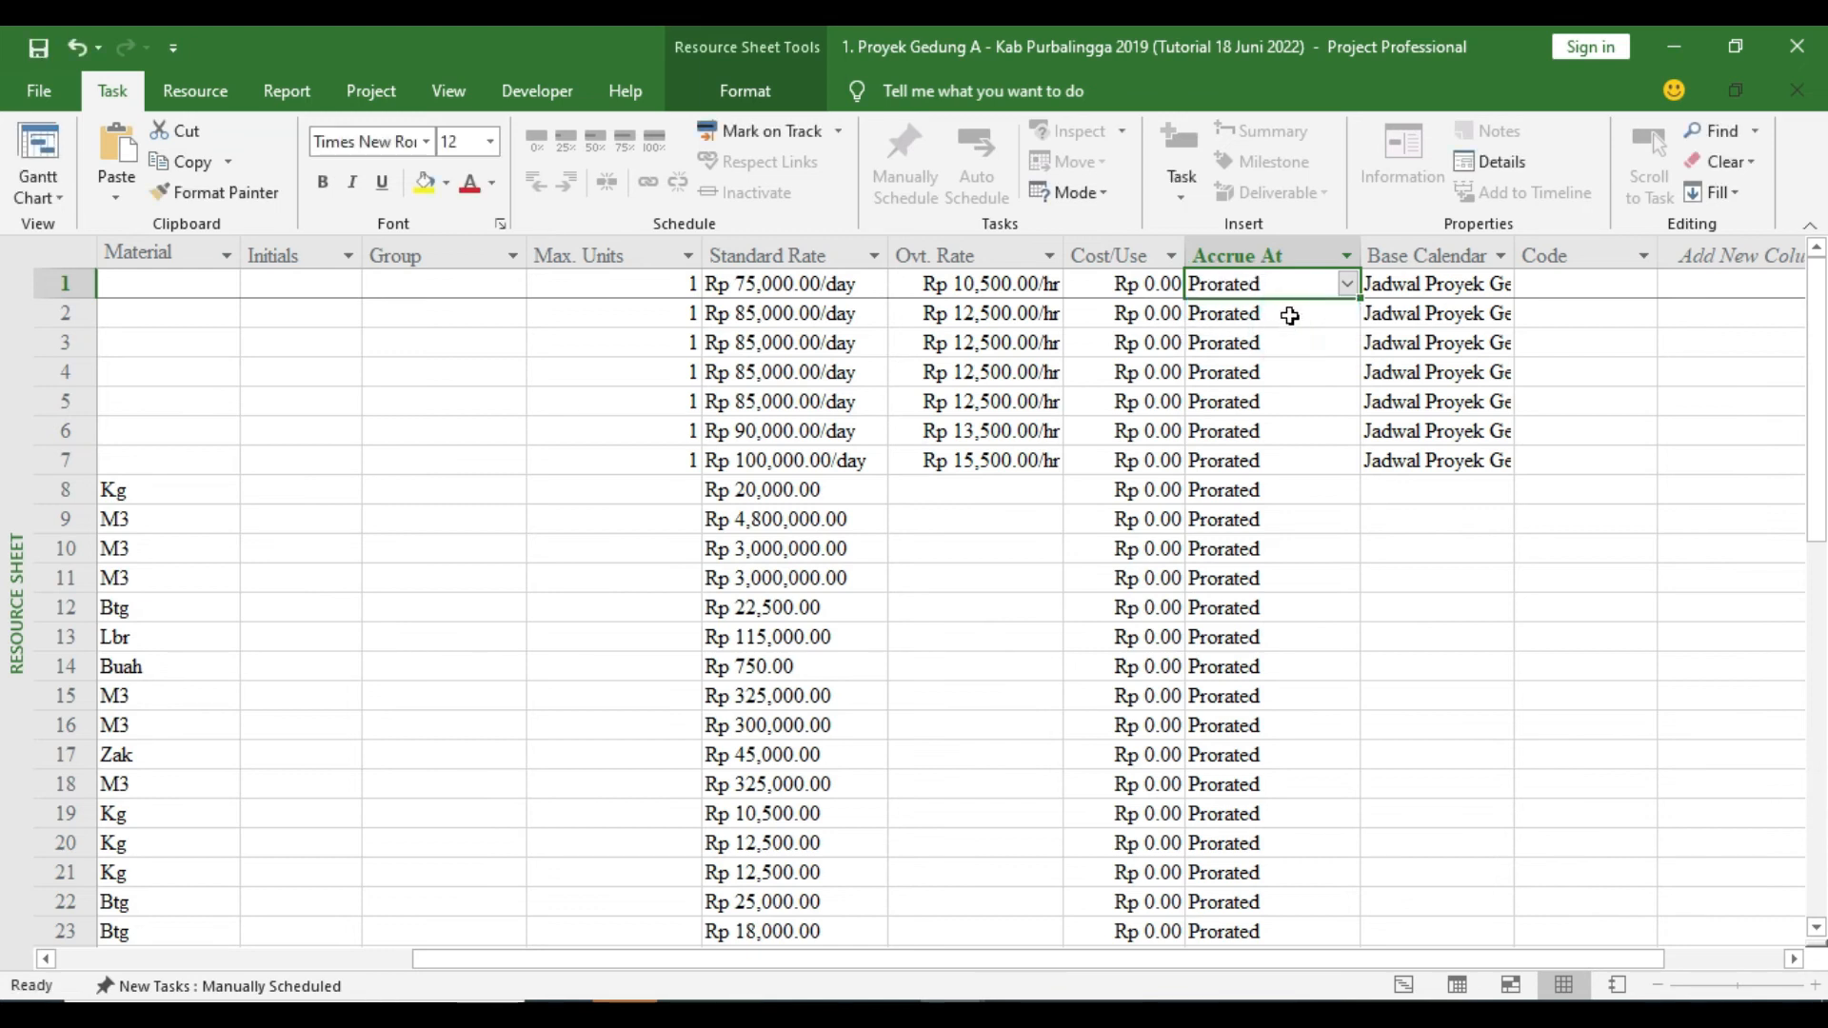
Examine the Accrue At values of all work and material resources and the options available for the first resource
scroll(1289, 315, "down", 11)
scroll(1295, 352, "down", 2)
scroll(1305, 371, "up", 13)
left_click(1352, 286)
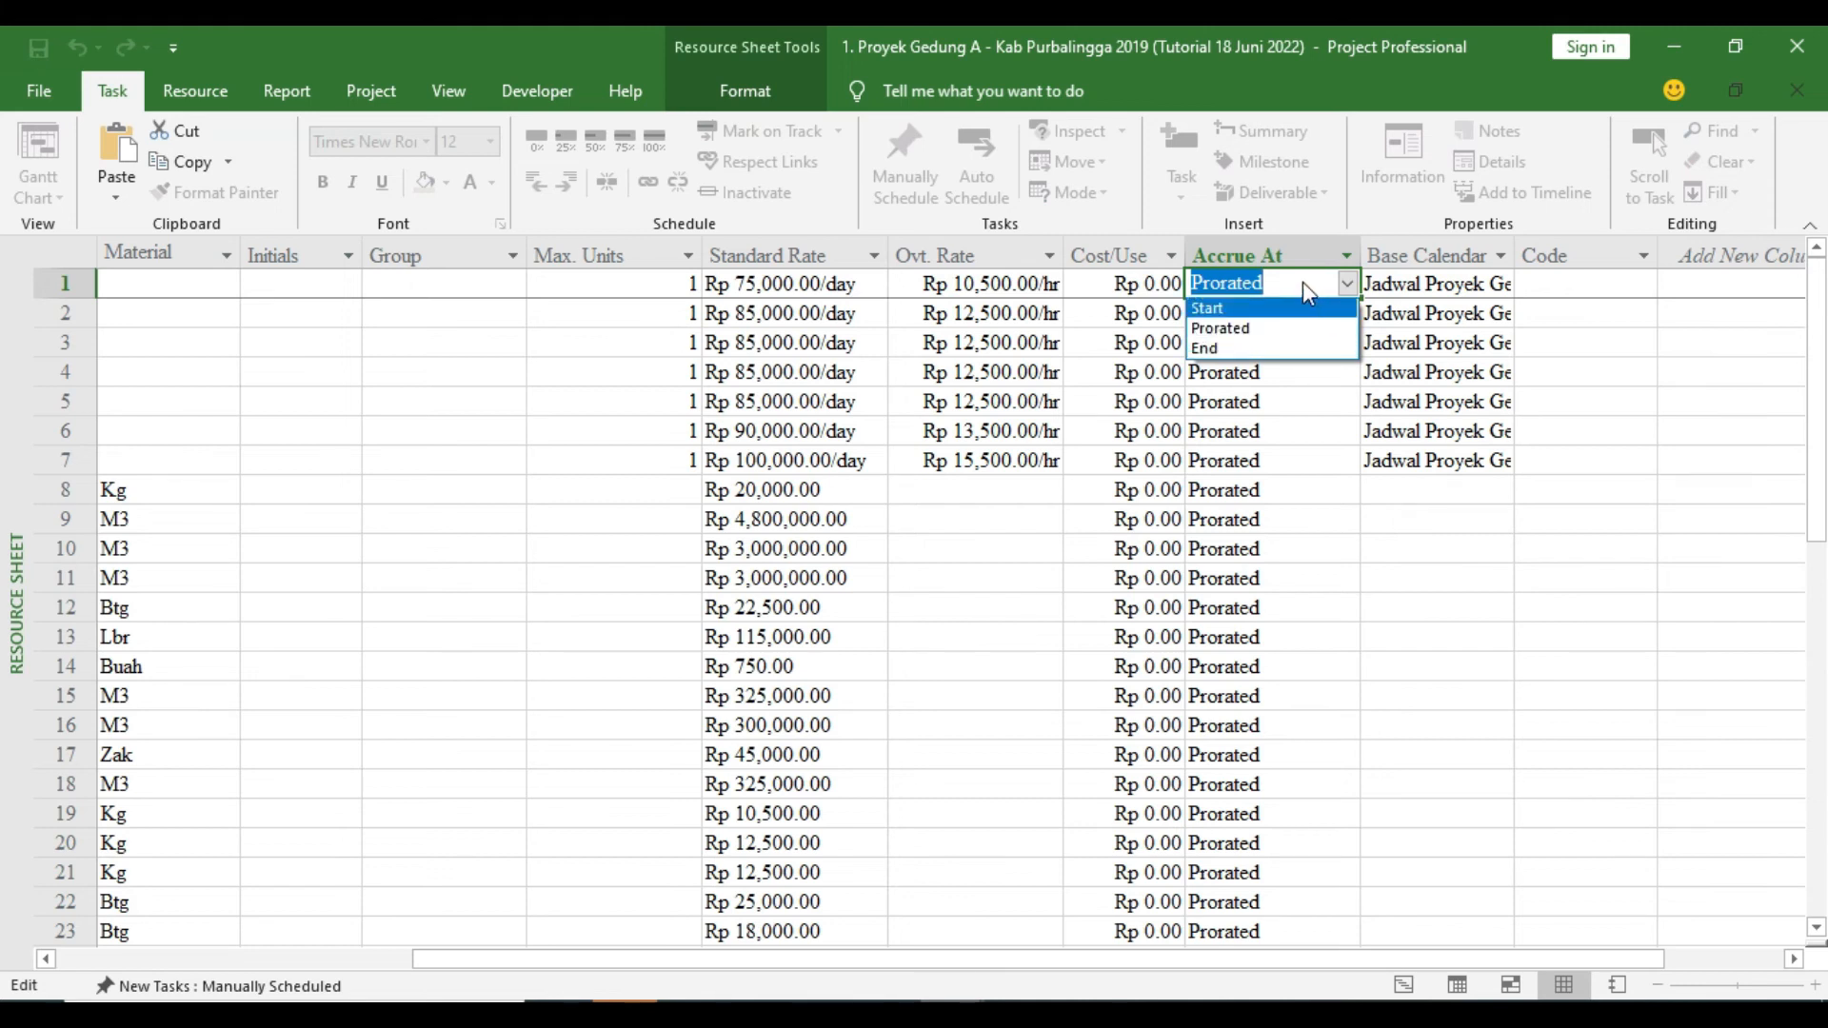
left_click(1232, 434)
left_click(1300, 372)
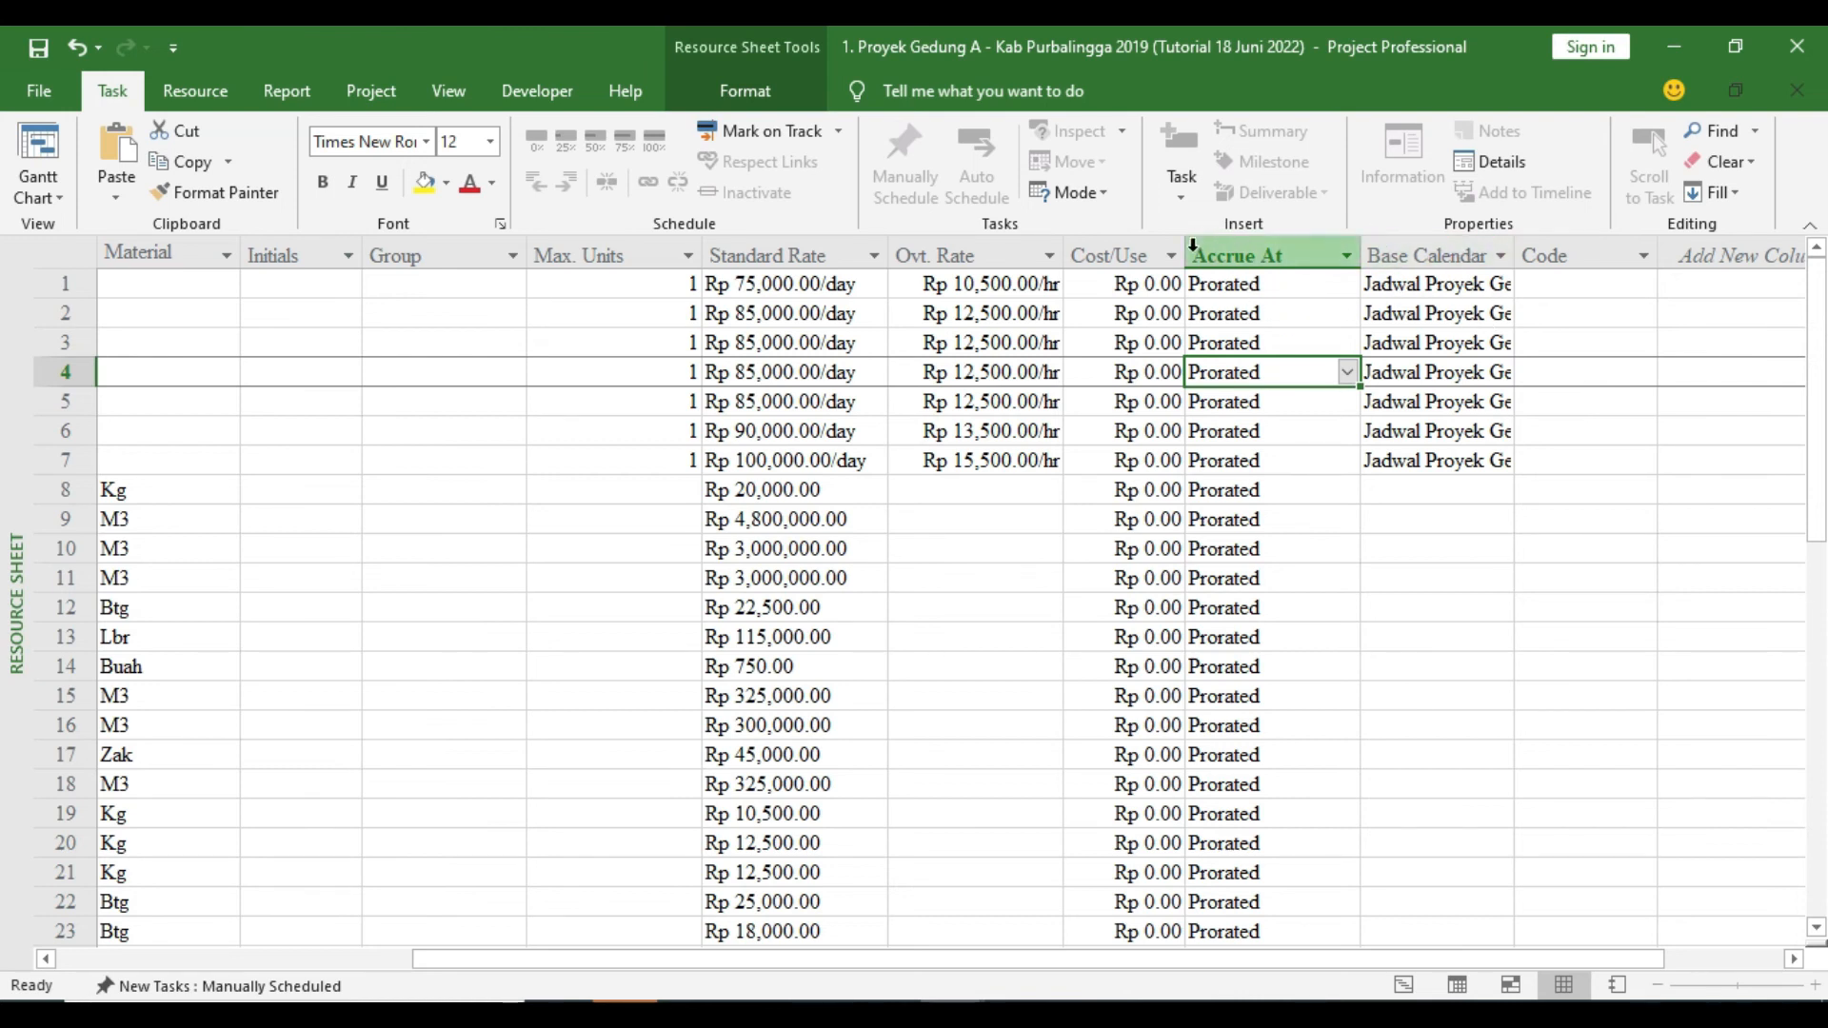
scroll(1238, 381, "down", 3)
scroll(1250, 353, "down", 11)
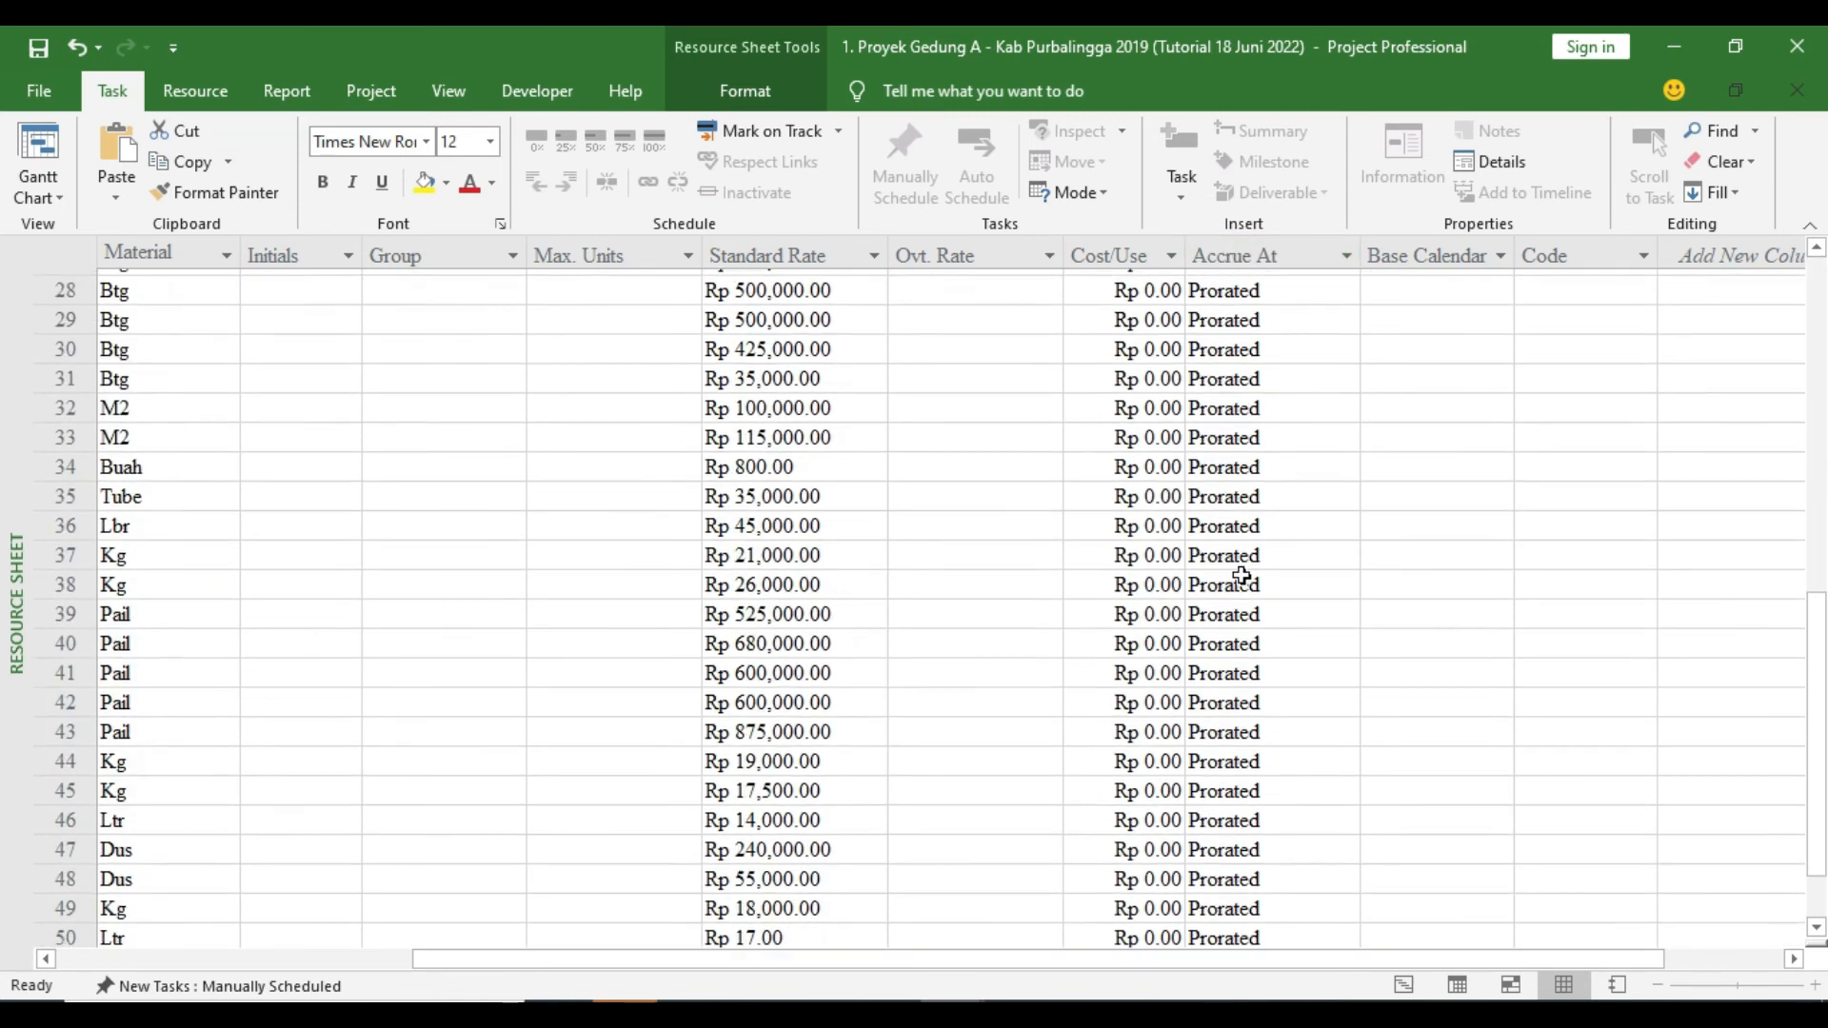
scroll(1289, 563, "up", 14)
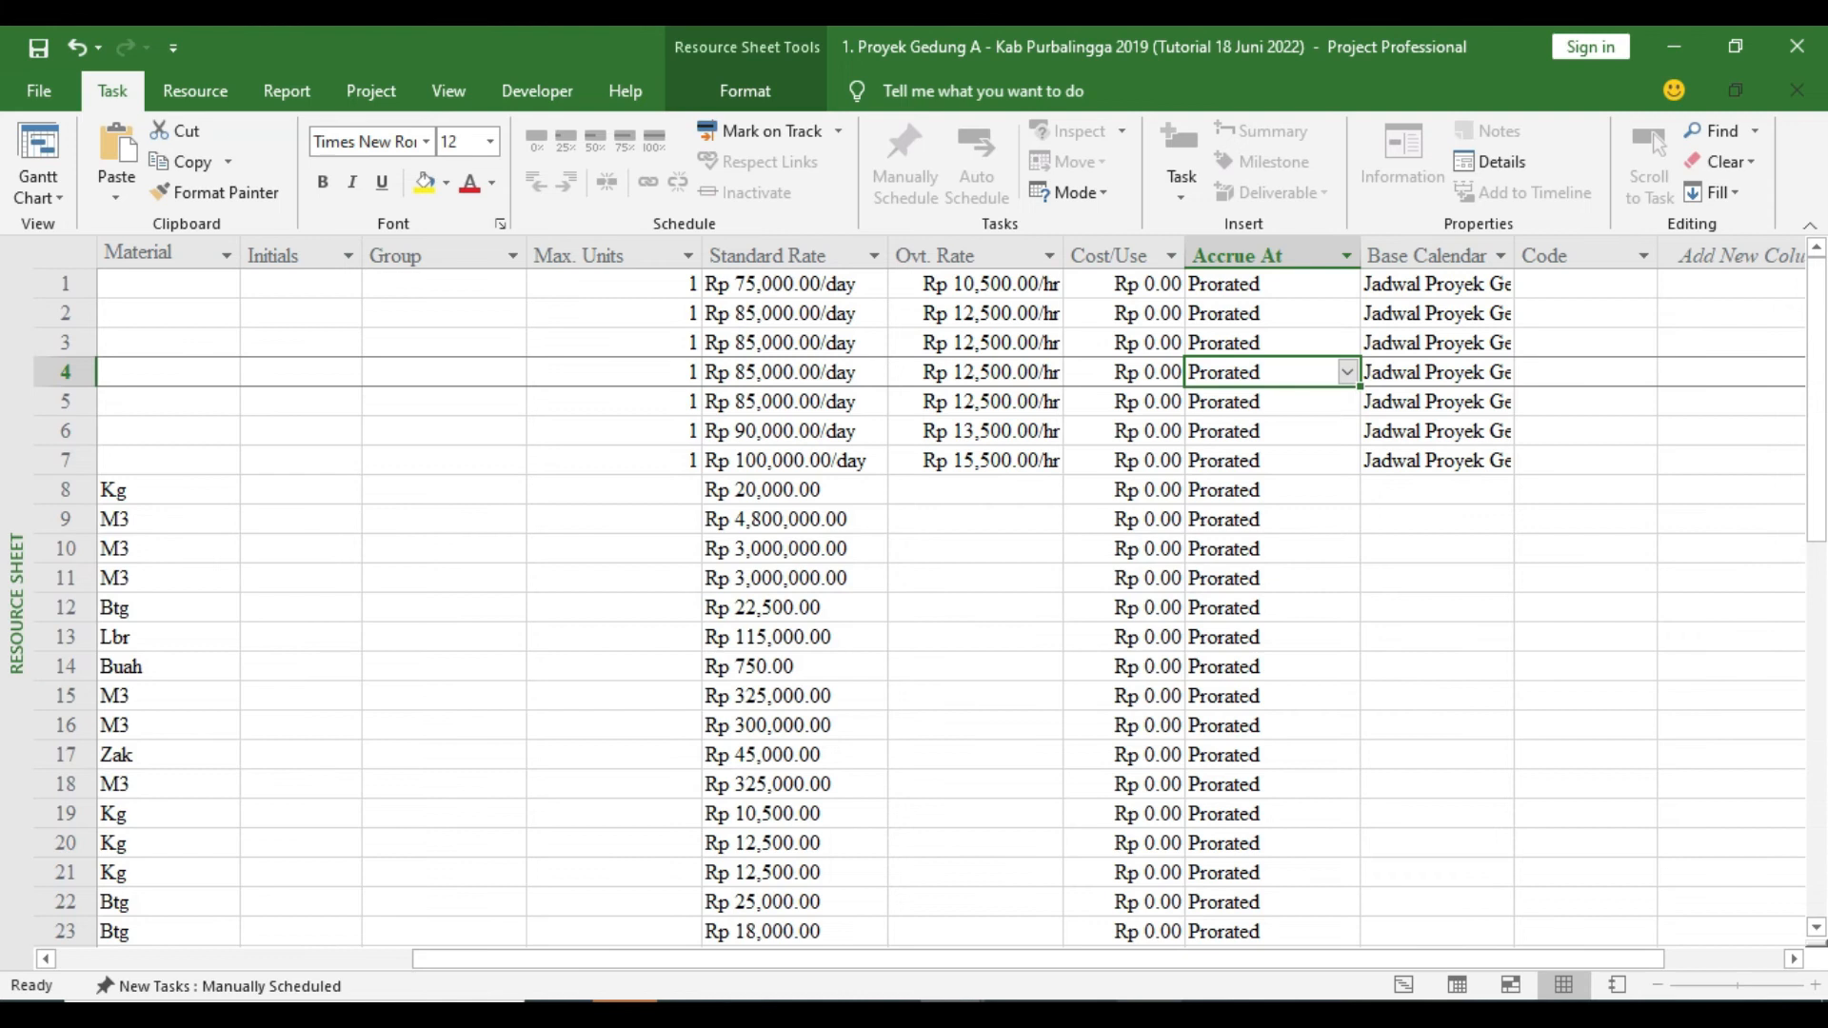
Read the Base Calendar explanation on PowerPoint slide 6, check the first resource's calendar options in Project, and widen the Base Calendar column
left_click(1108, 1000)
left_click(153, 952)
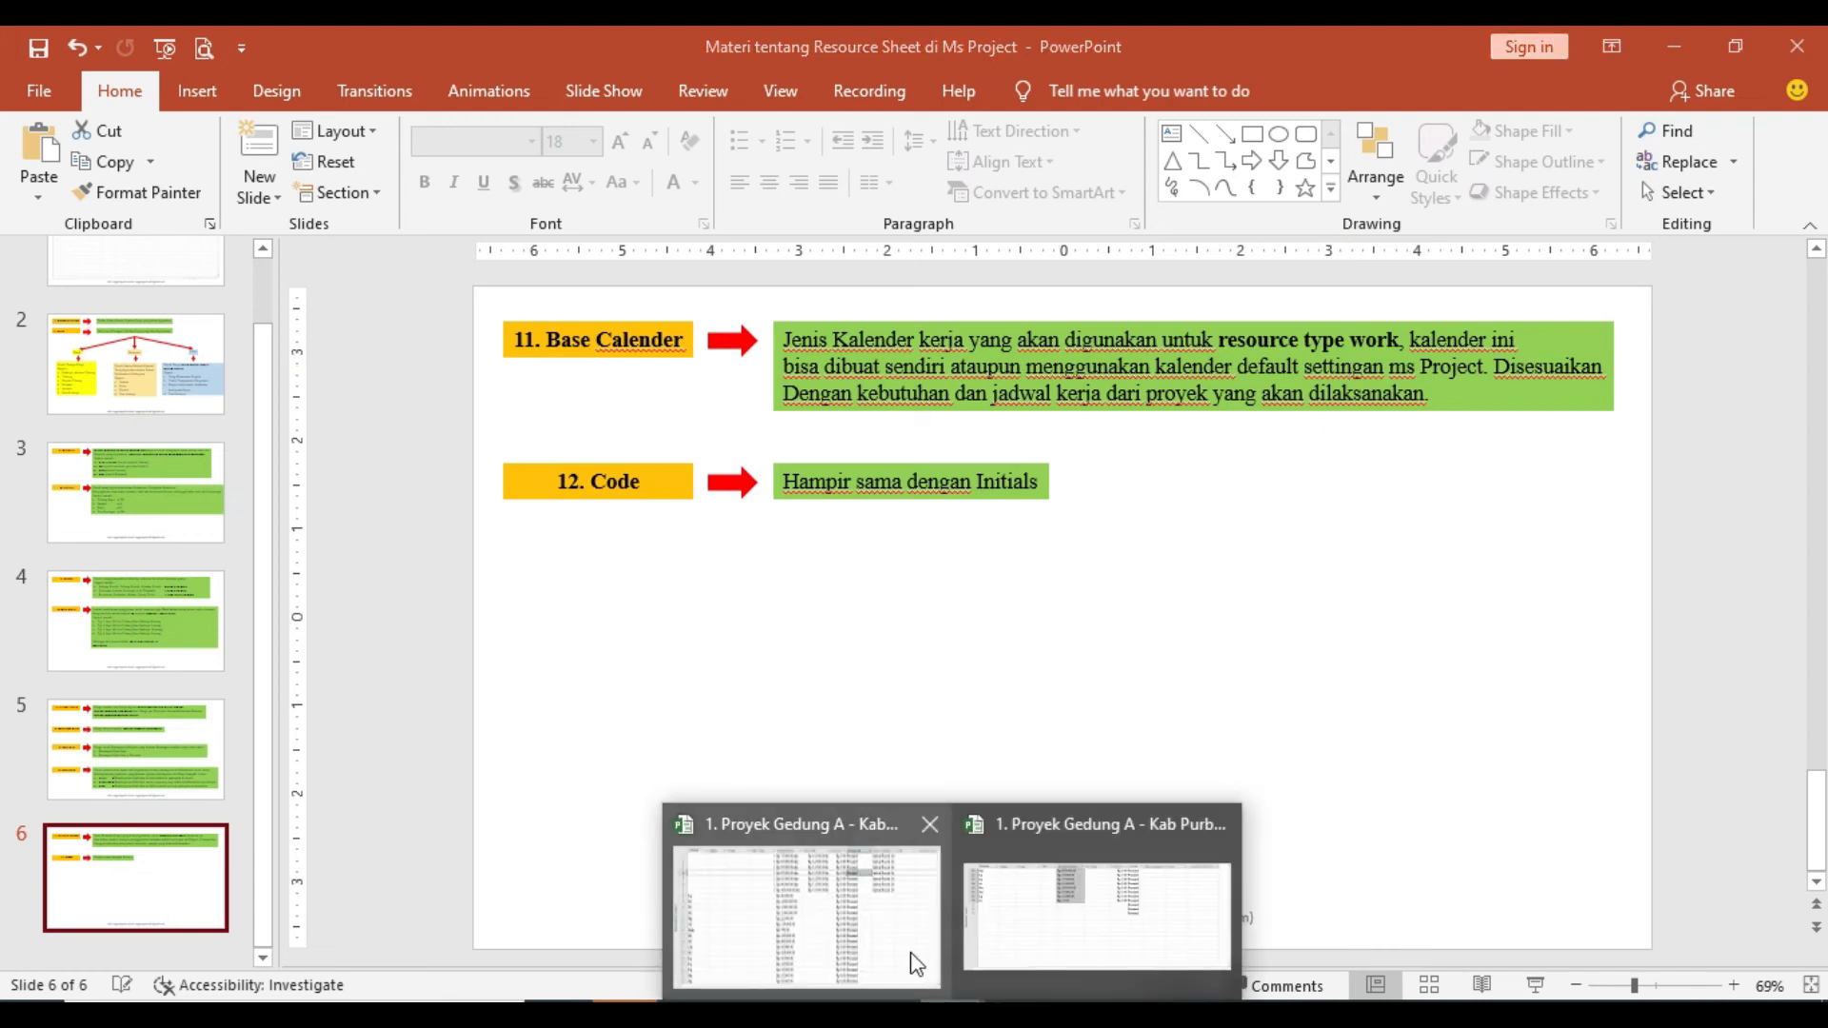
left_click(909, 952)
left_click(1466, 285)
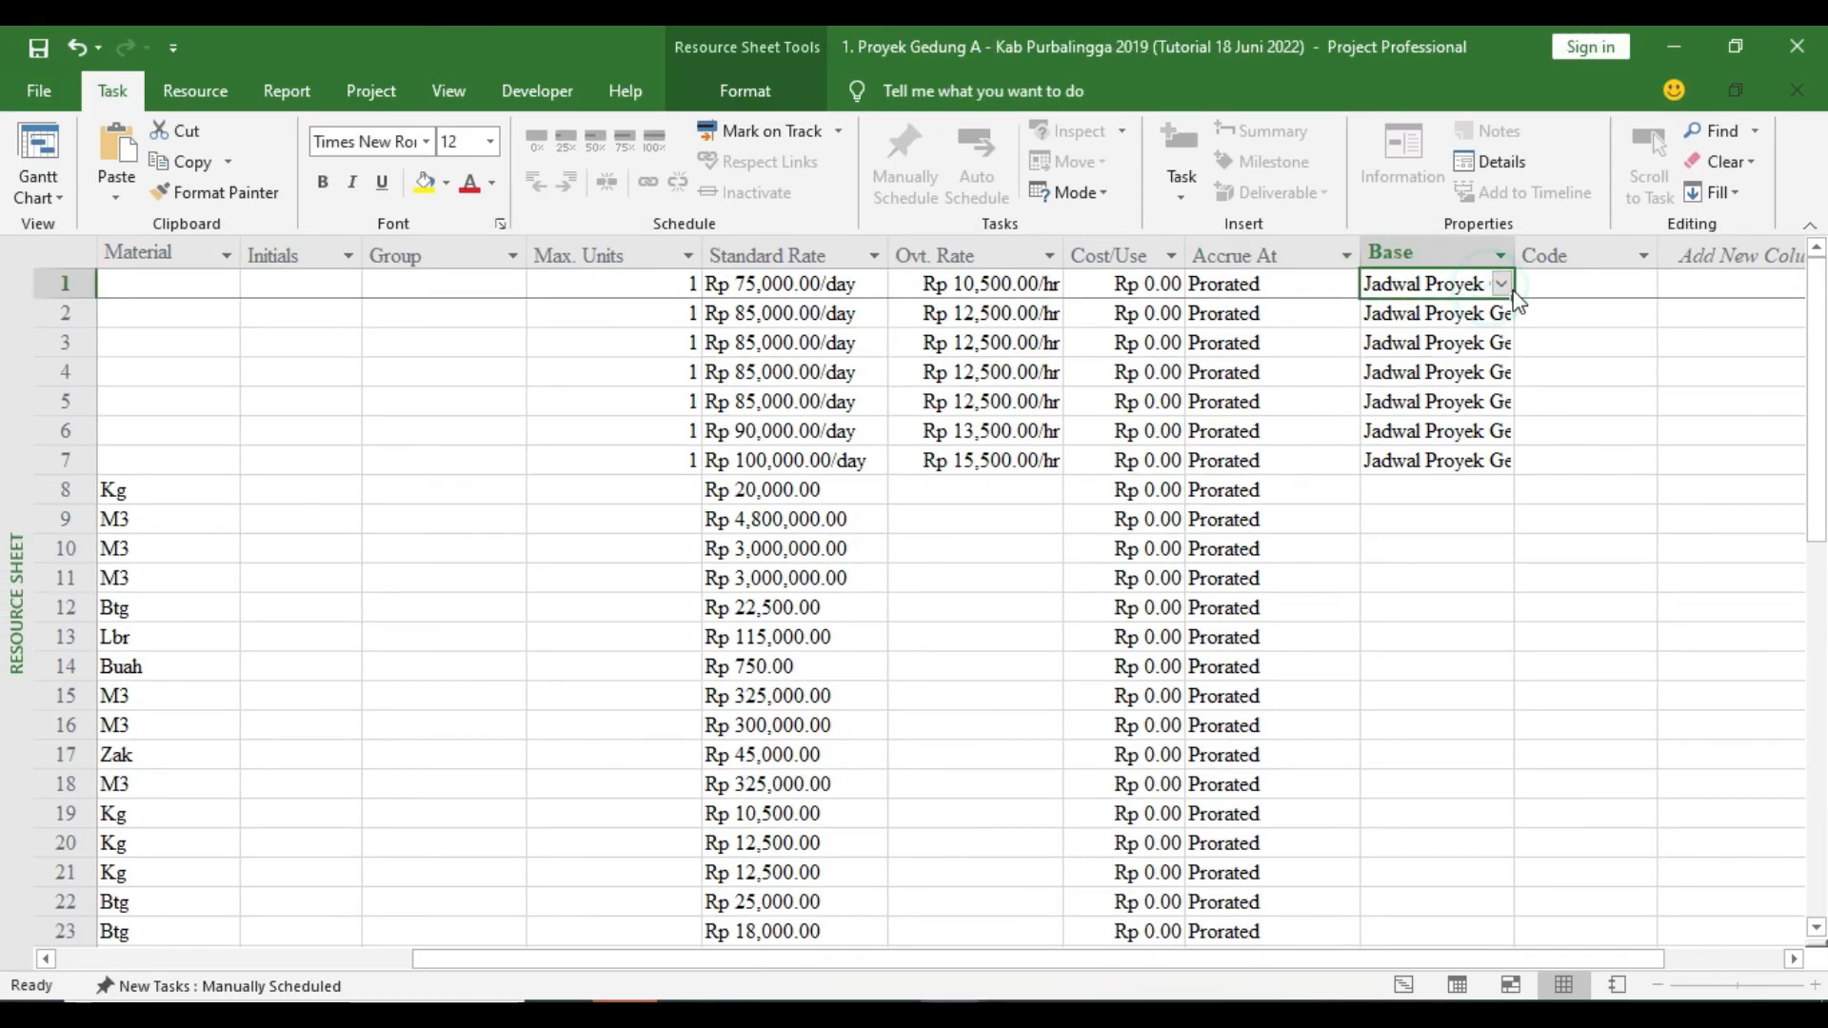
left_click(1502, 284)
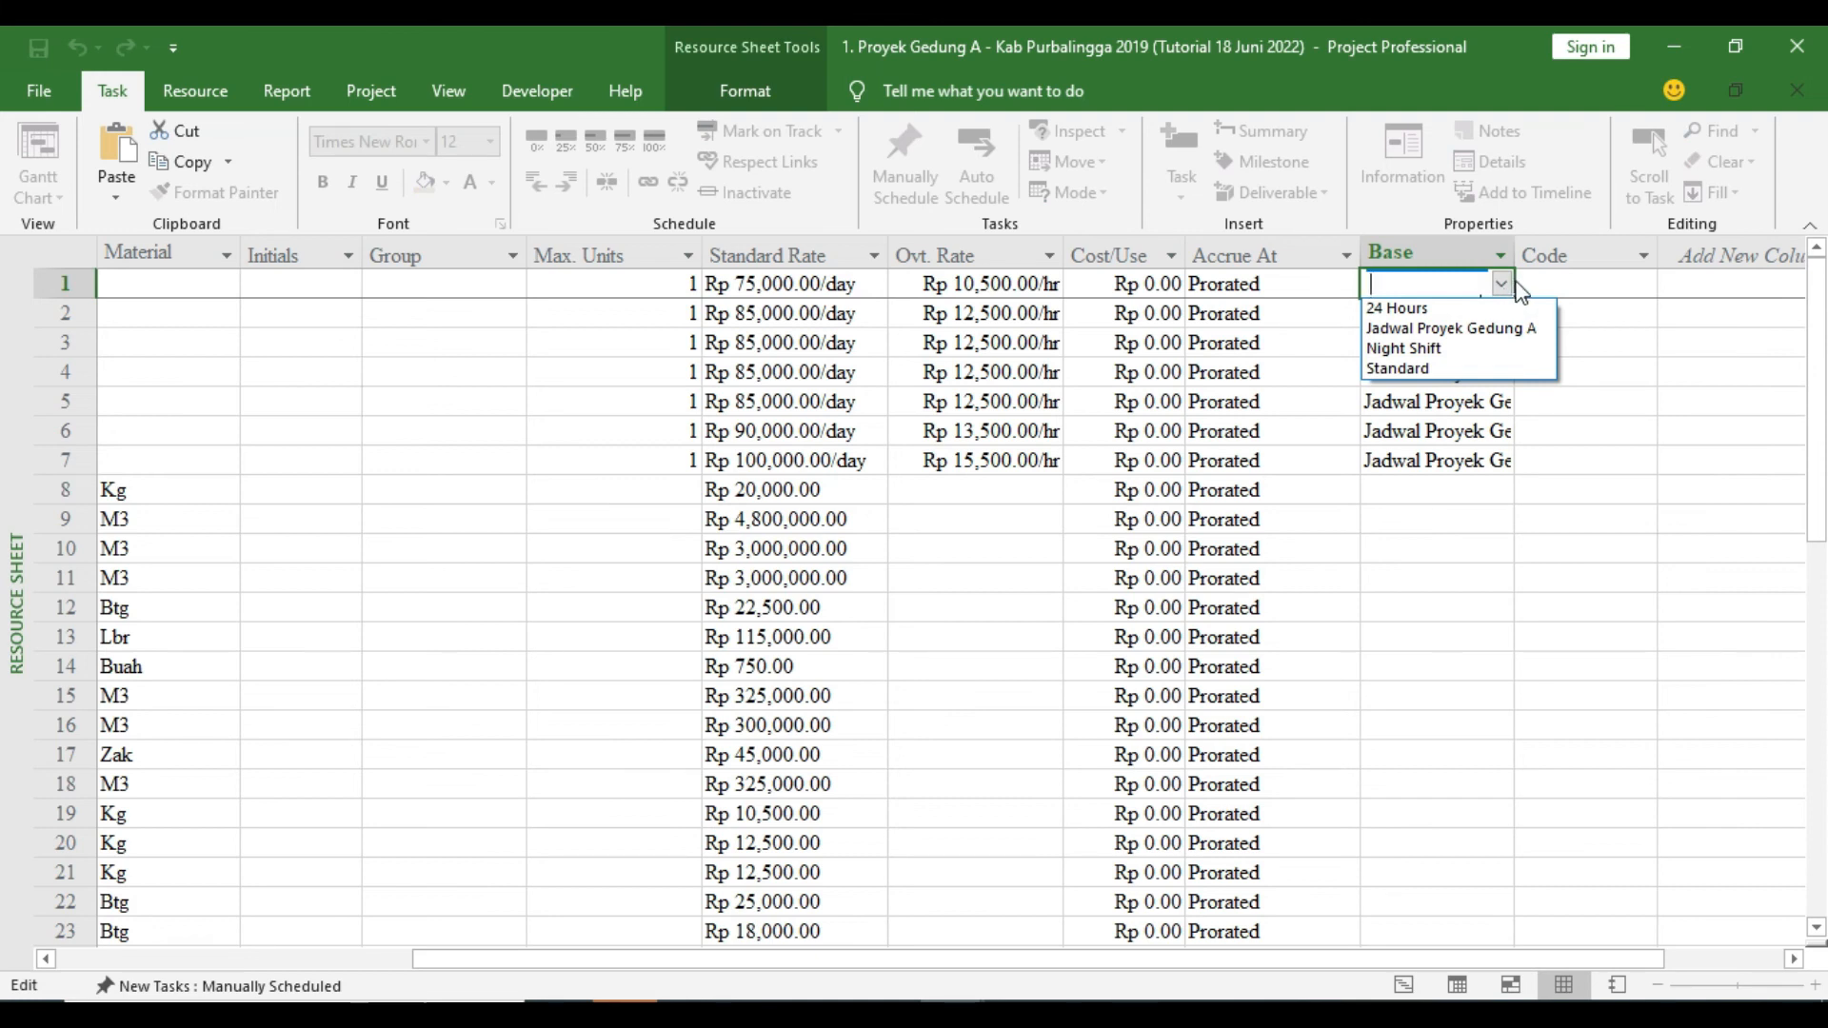
left_click(1552, 270)
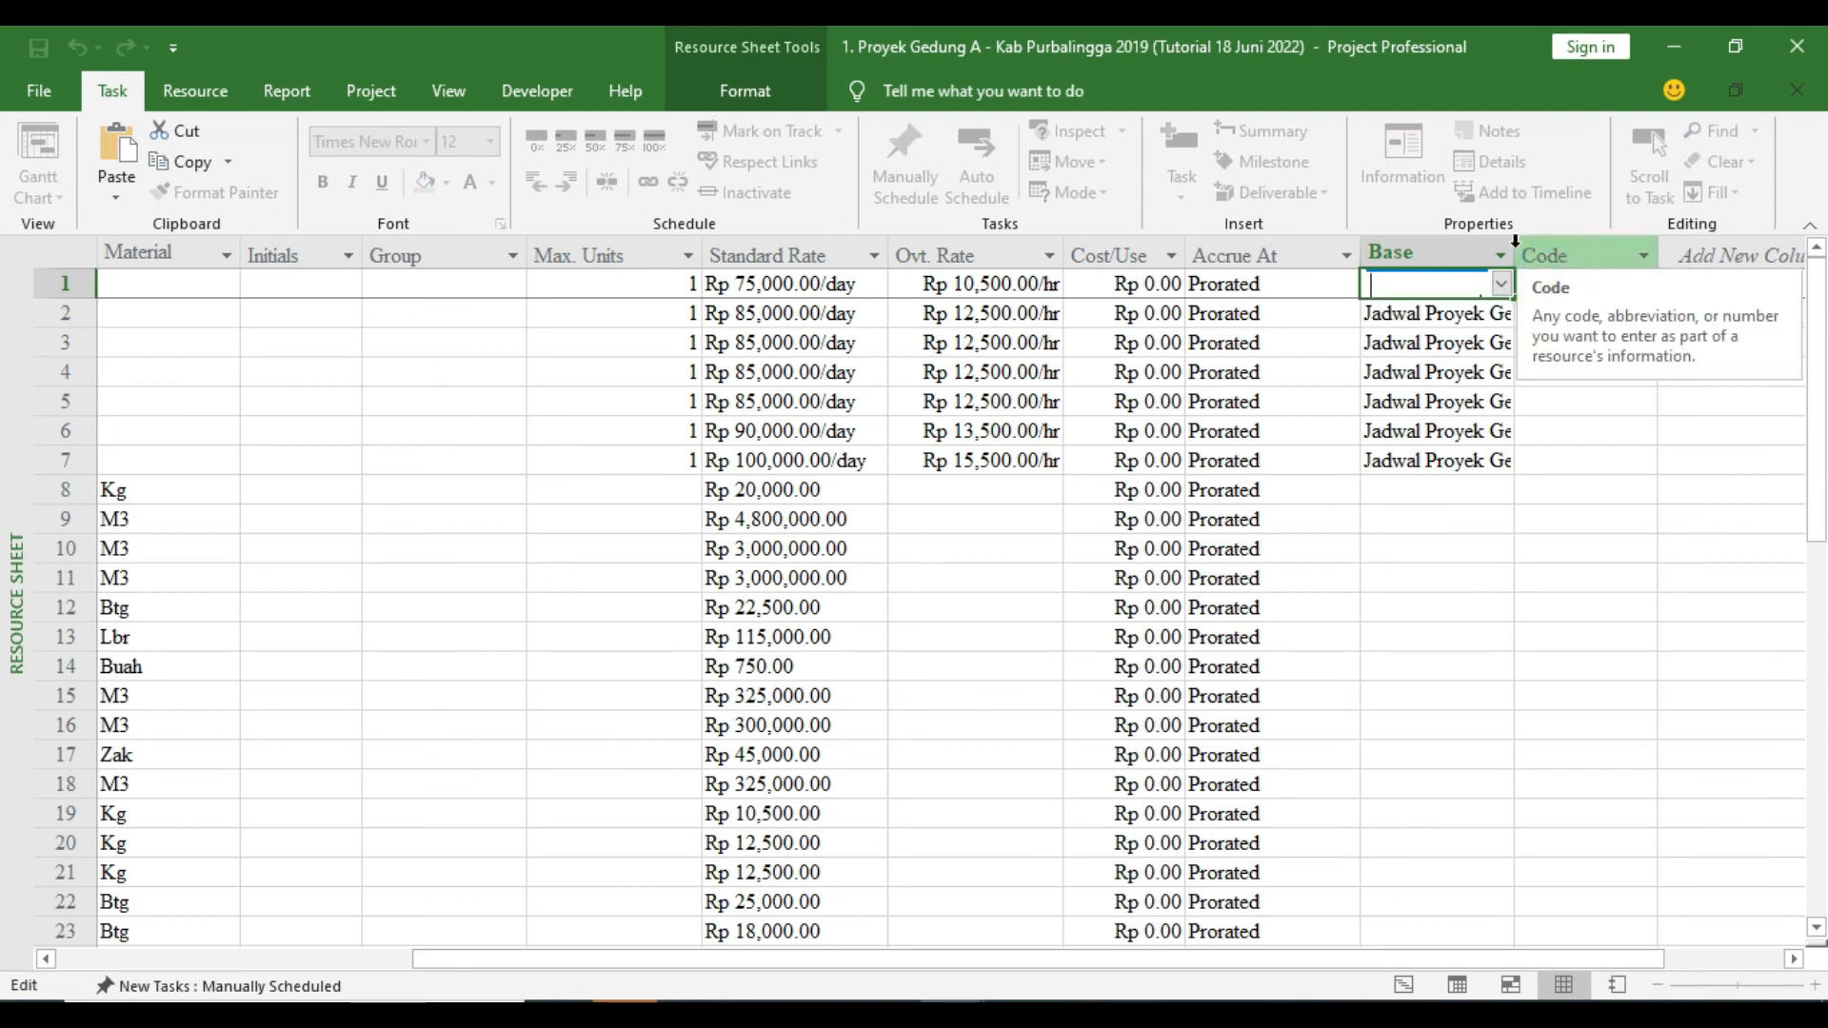
key("Escape")
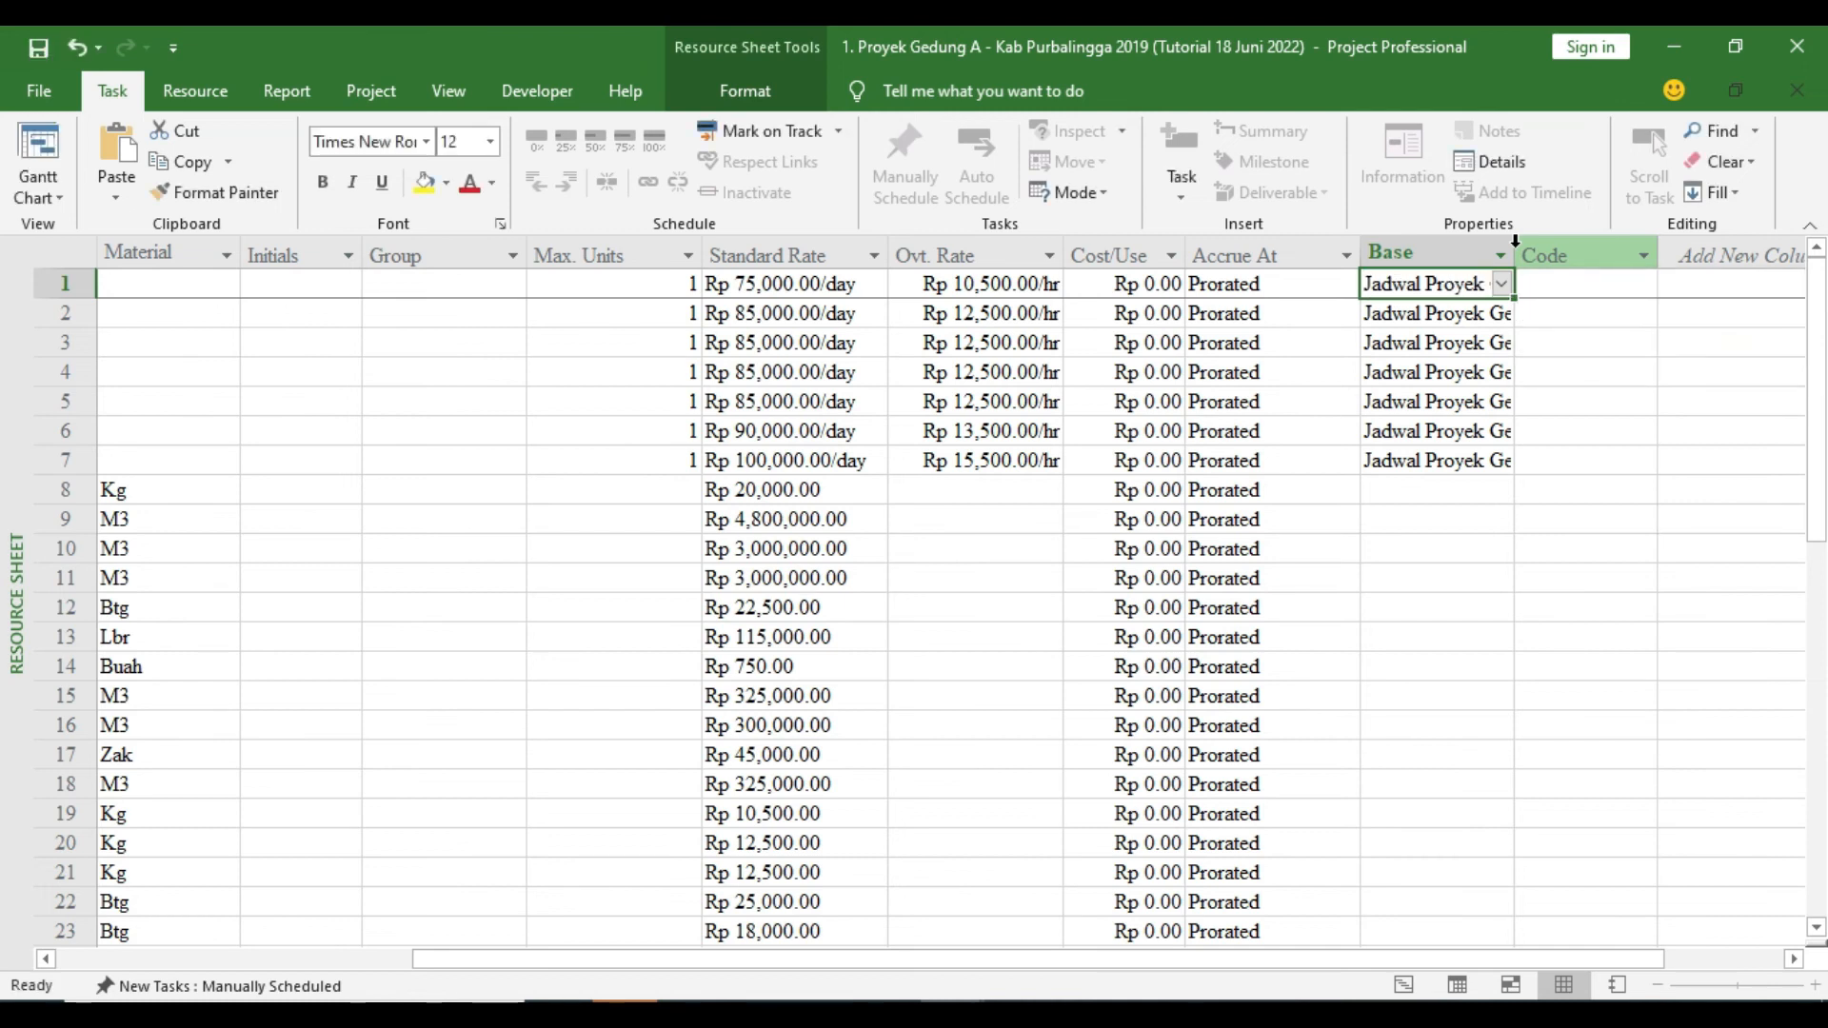
left_click_drag(1515, 264, 1622, 264)
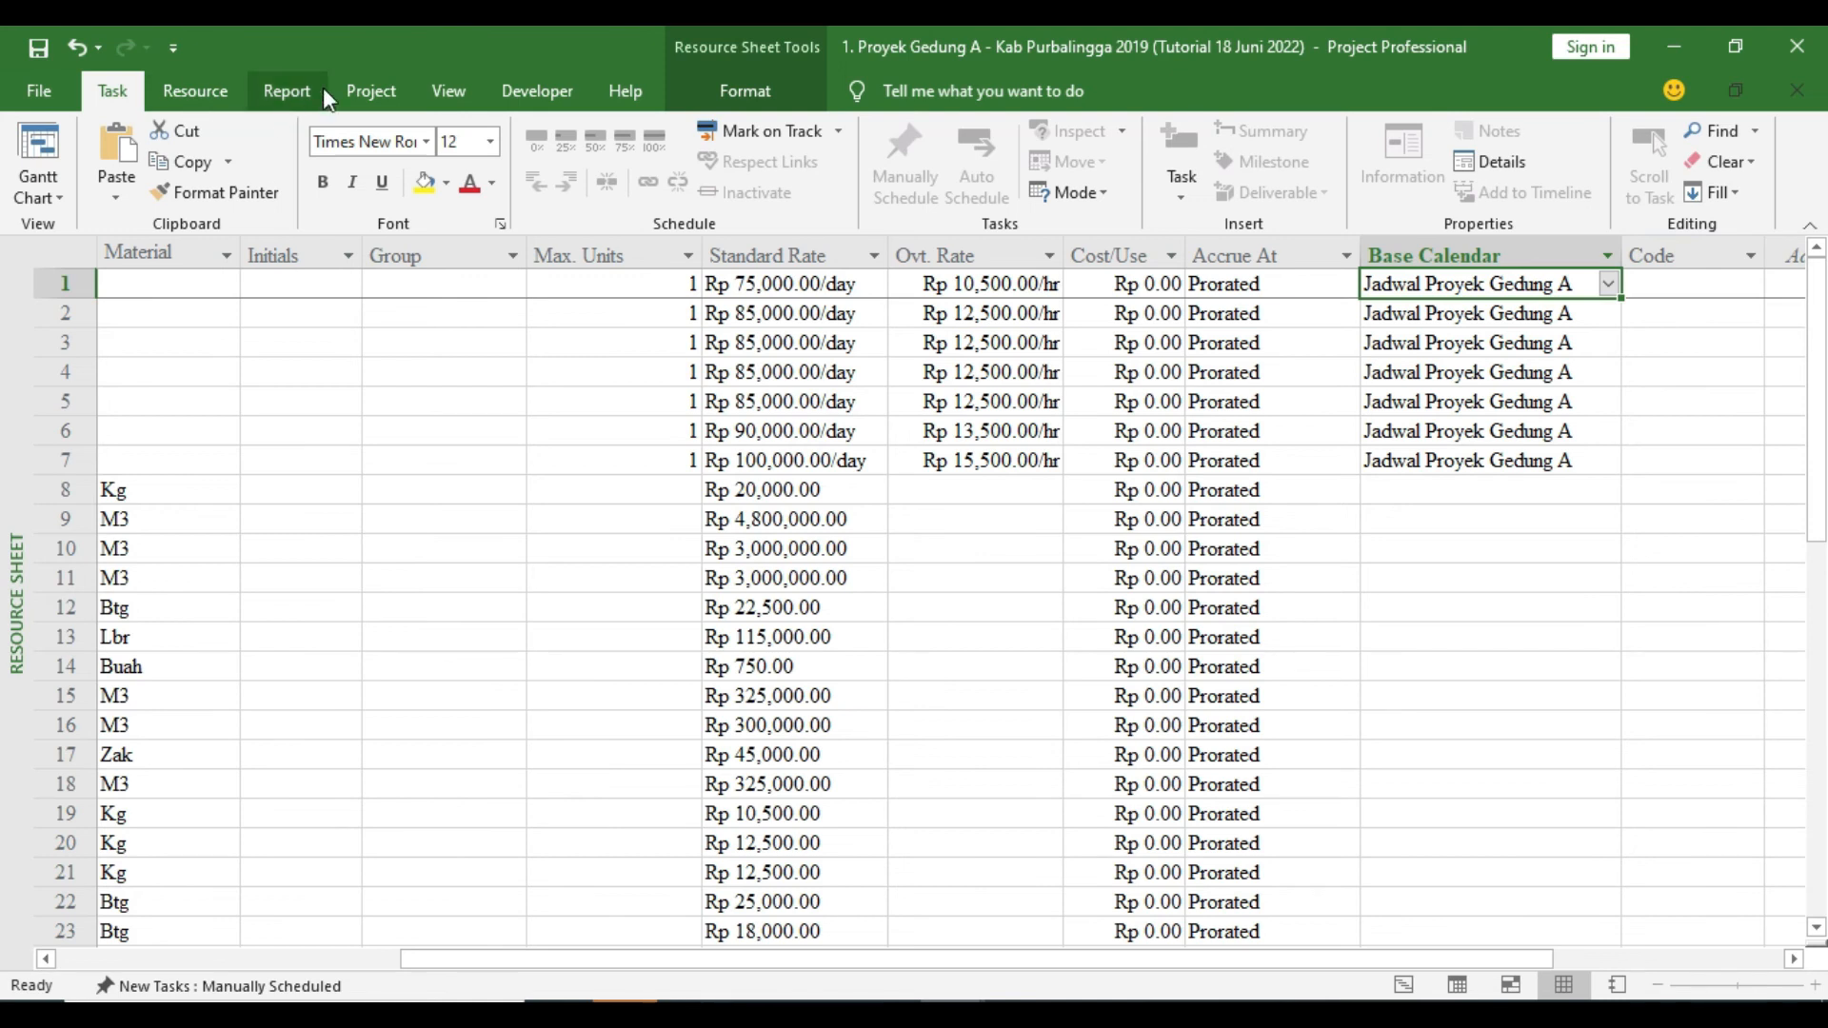
left_click(362, 92)
left_click(643, 171)
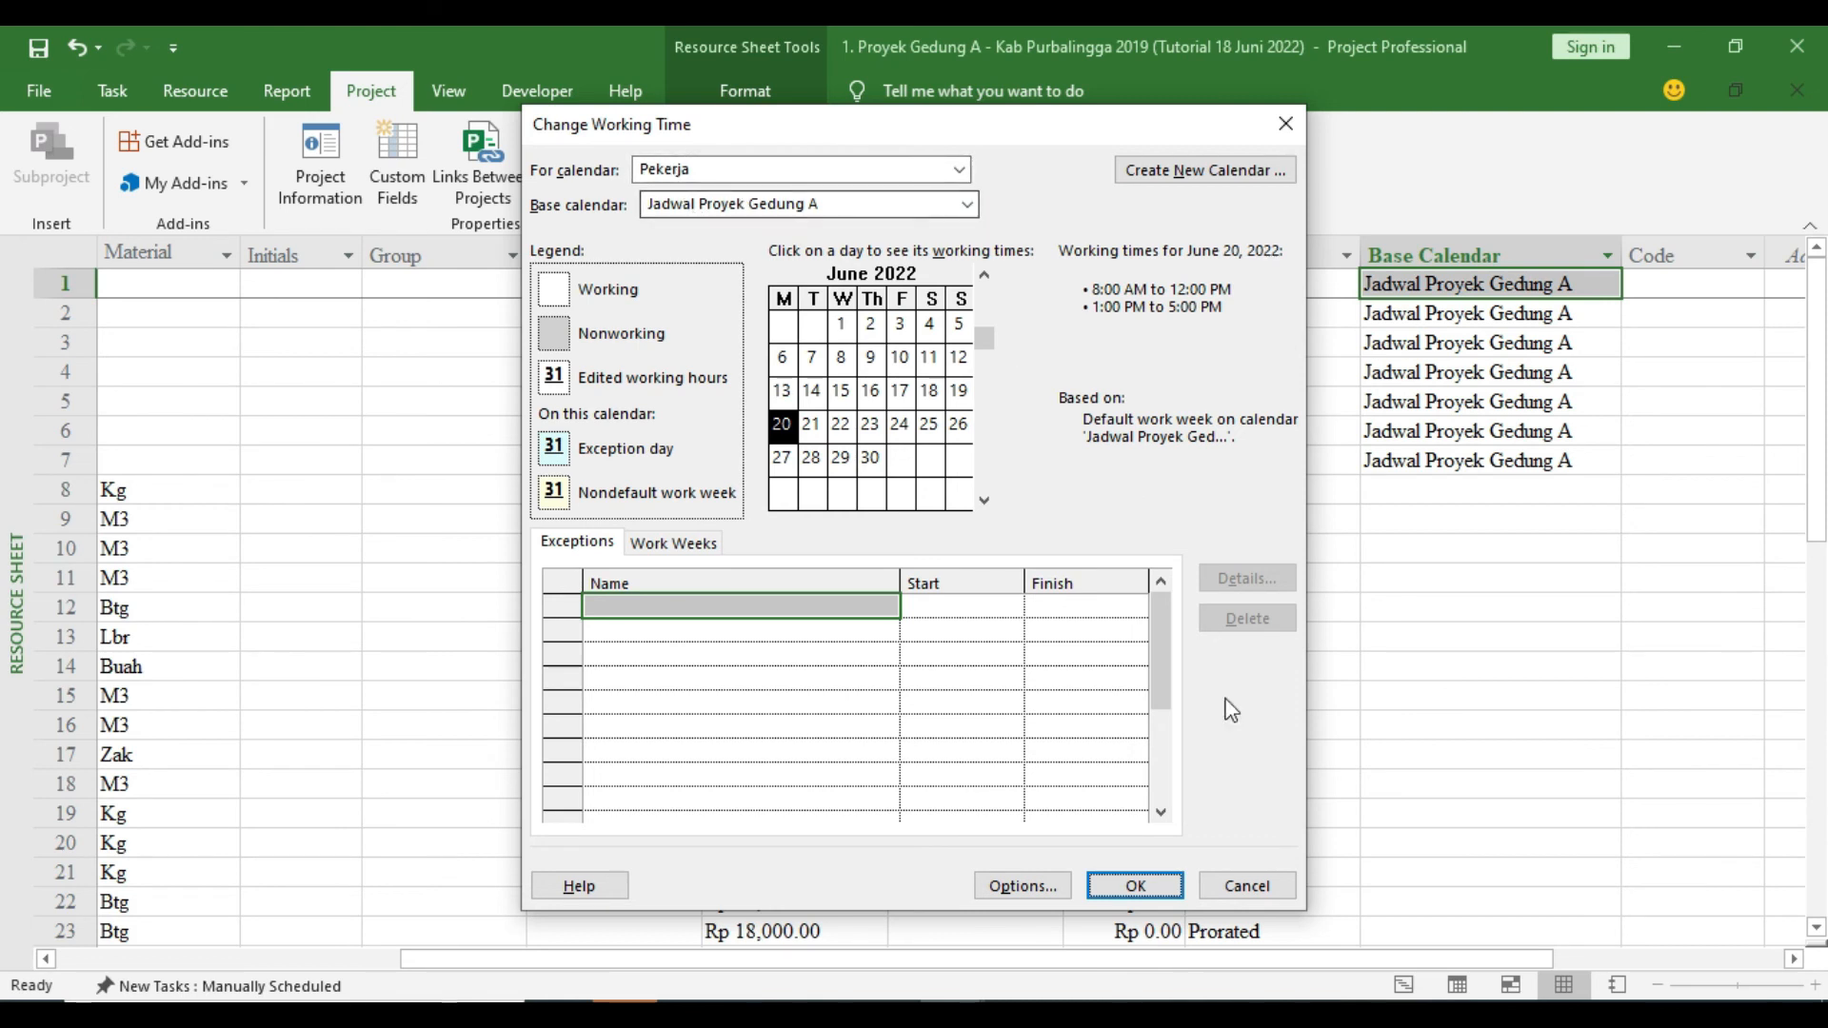
left_click(1249, 883)
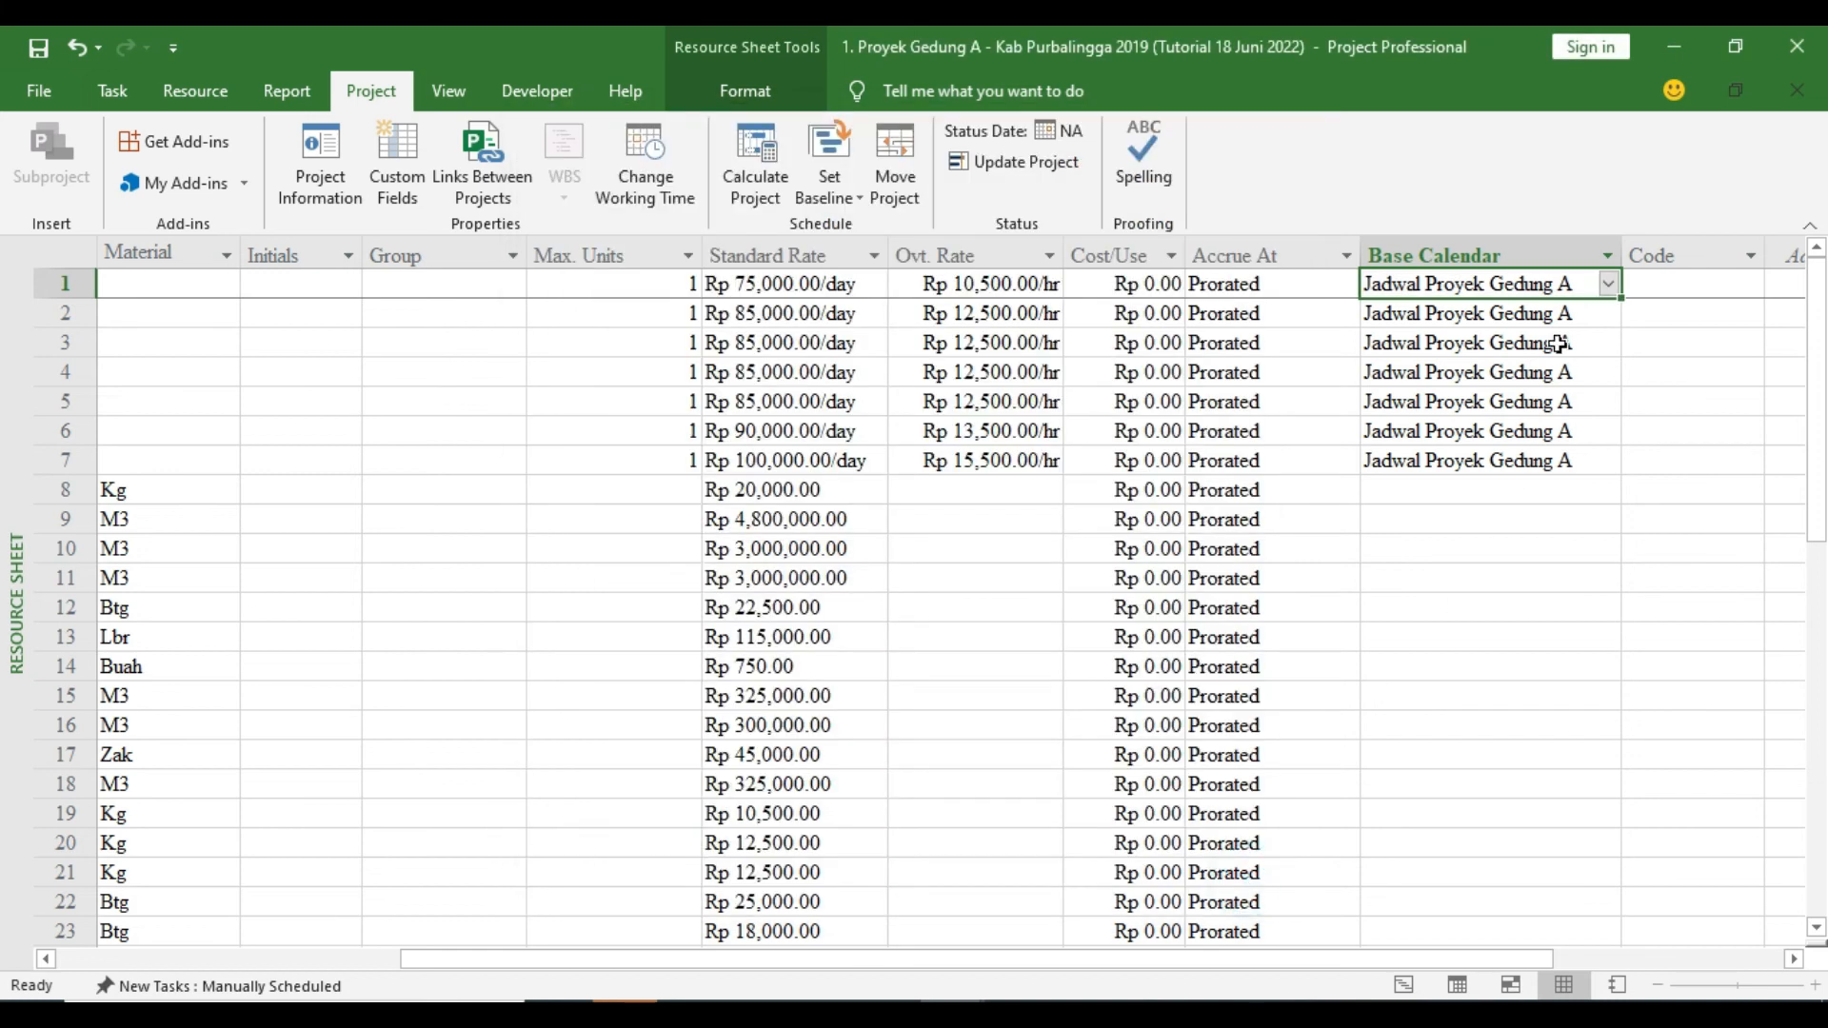
left_click(1609, 284)
left_click(1558, 327)
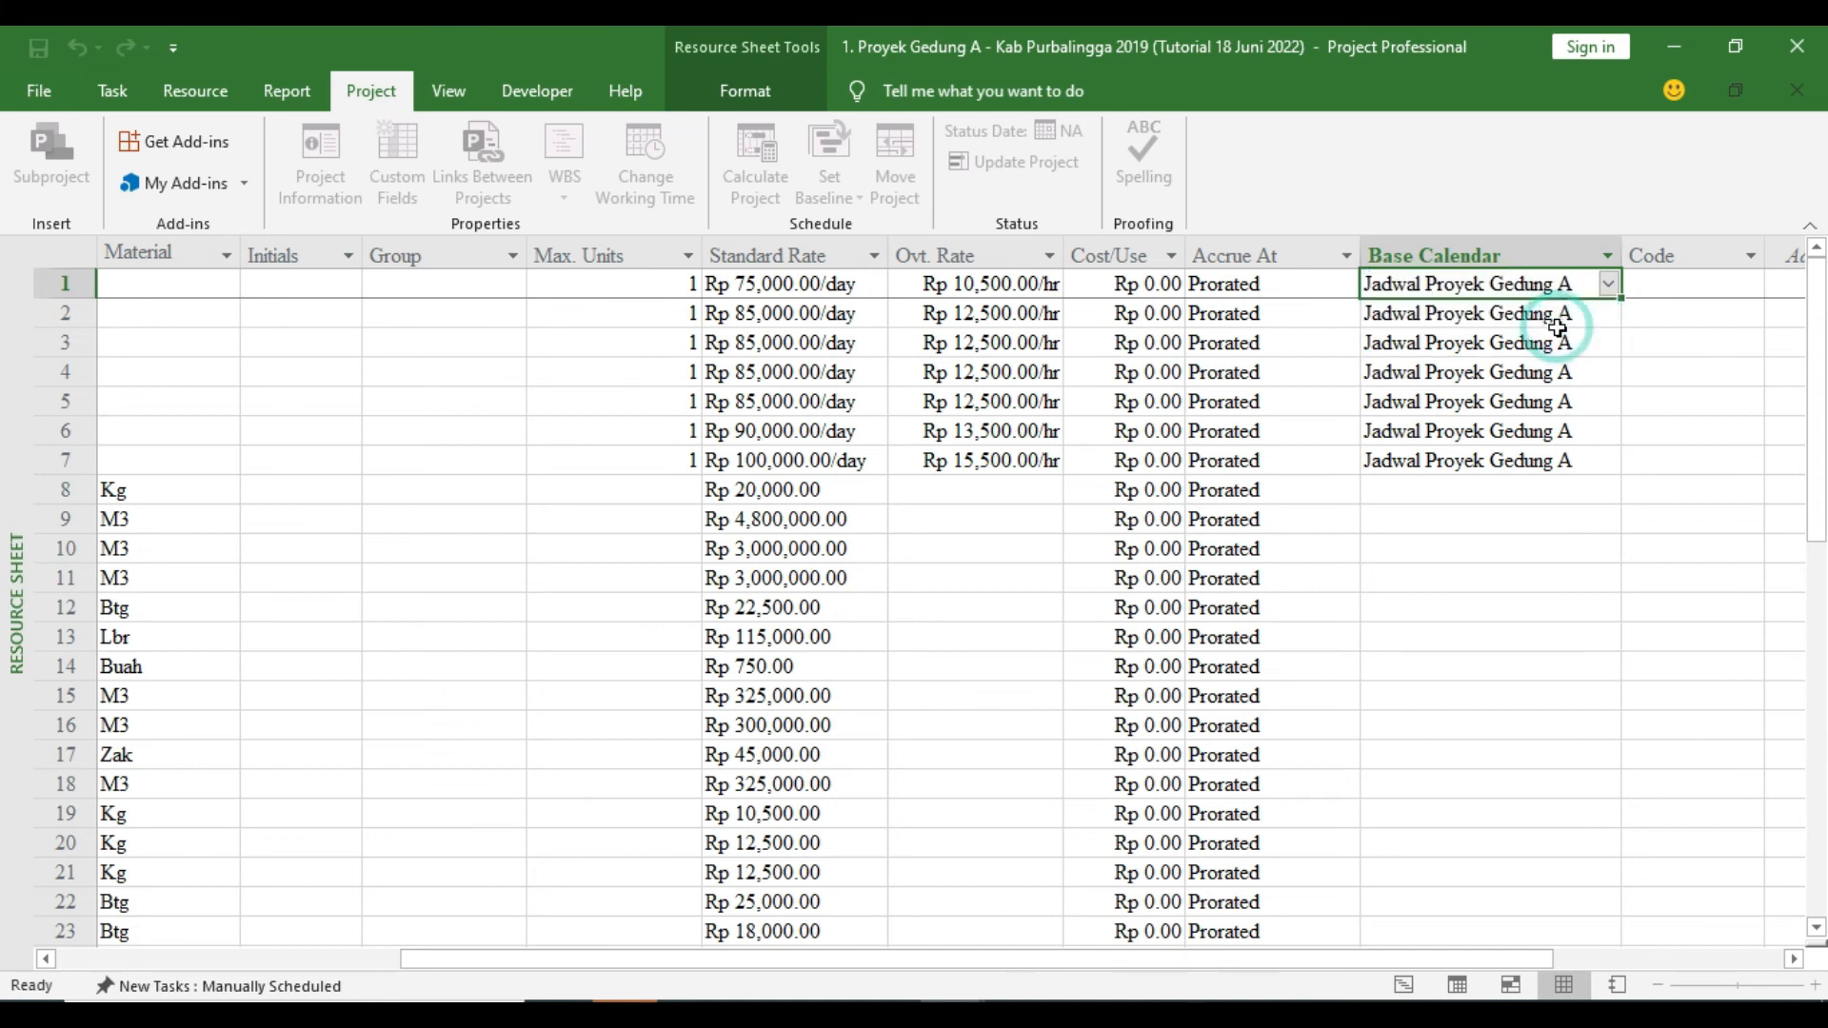
Compare the Type and Base Calendar columns for the work and material resources
left_click_drag(1438, 961, 1374, 971)
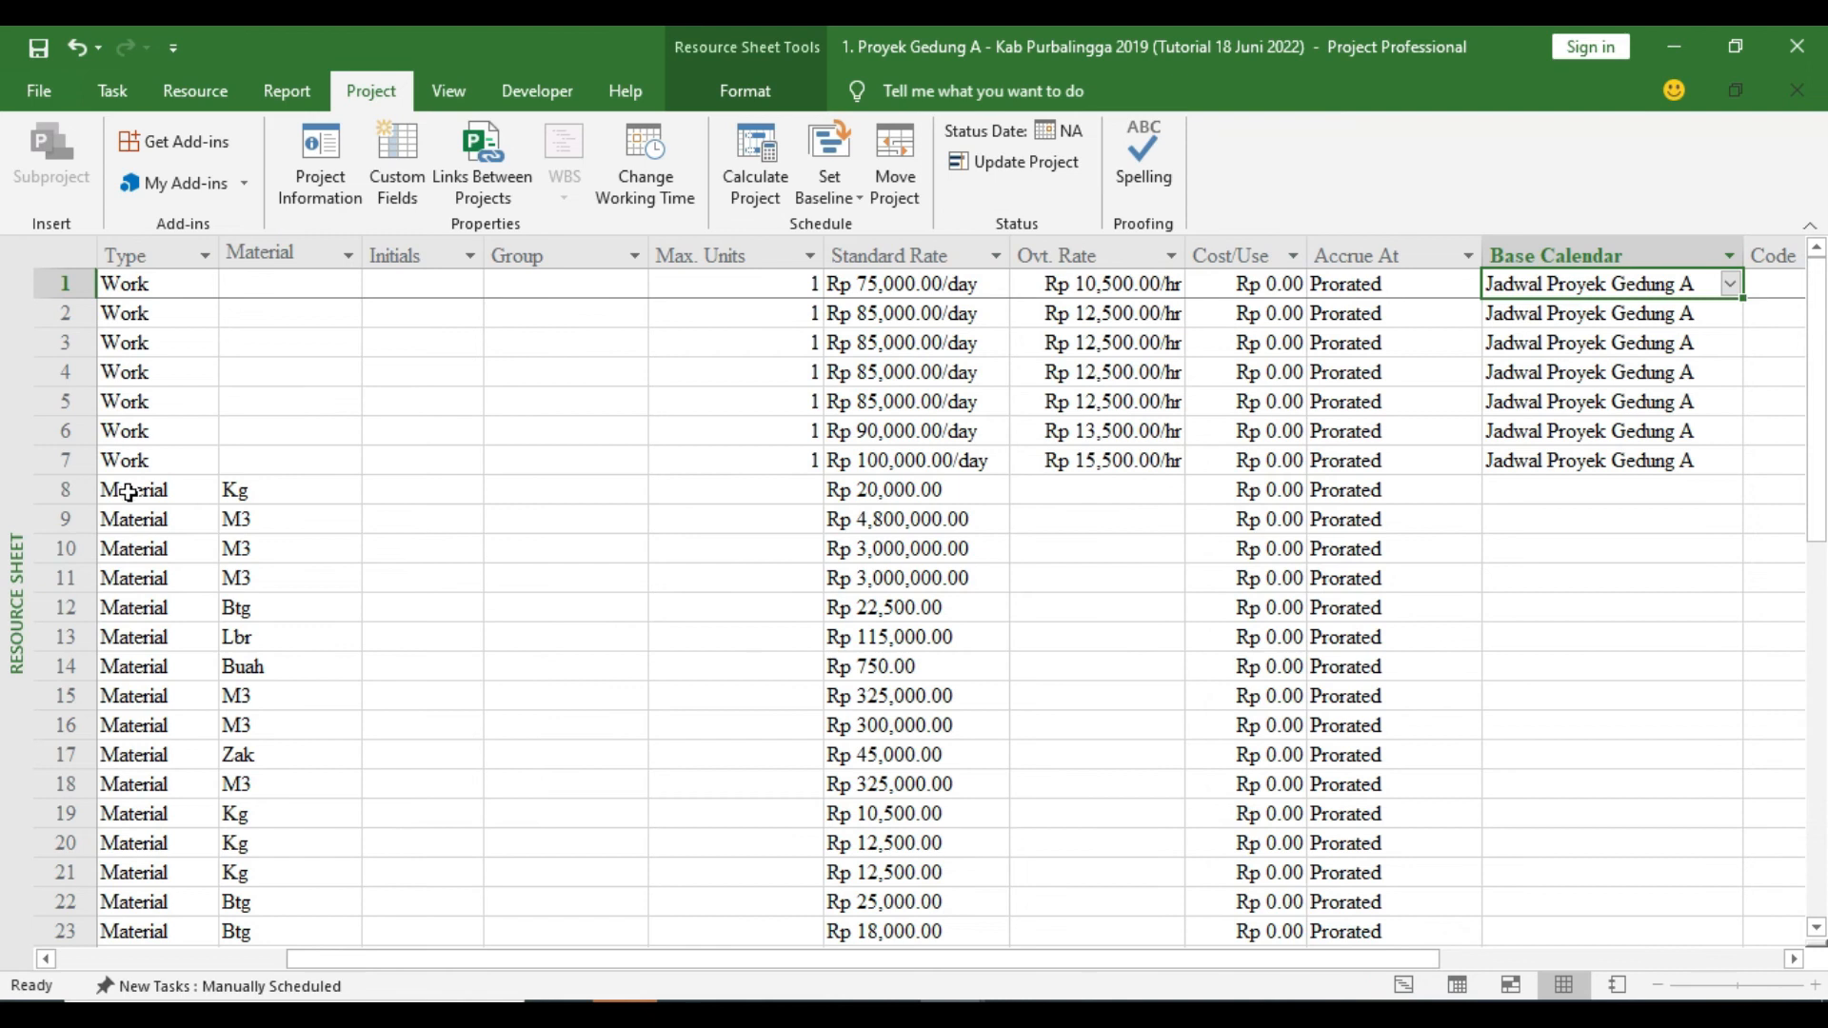
scroll(1374, 812, "down", 11)
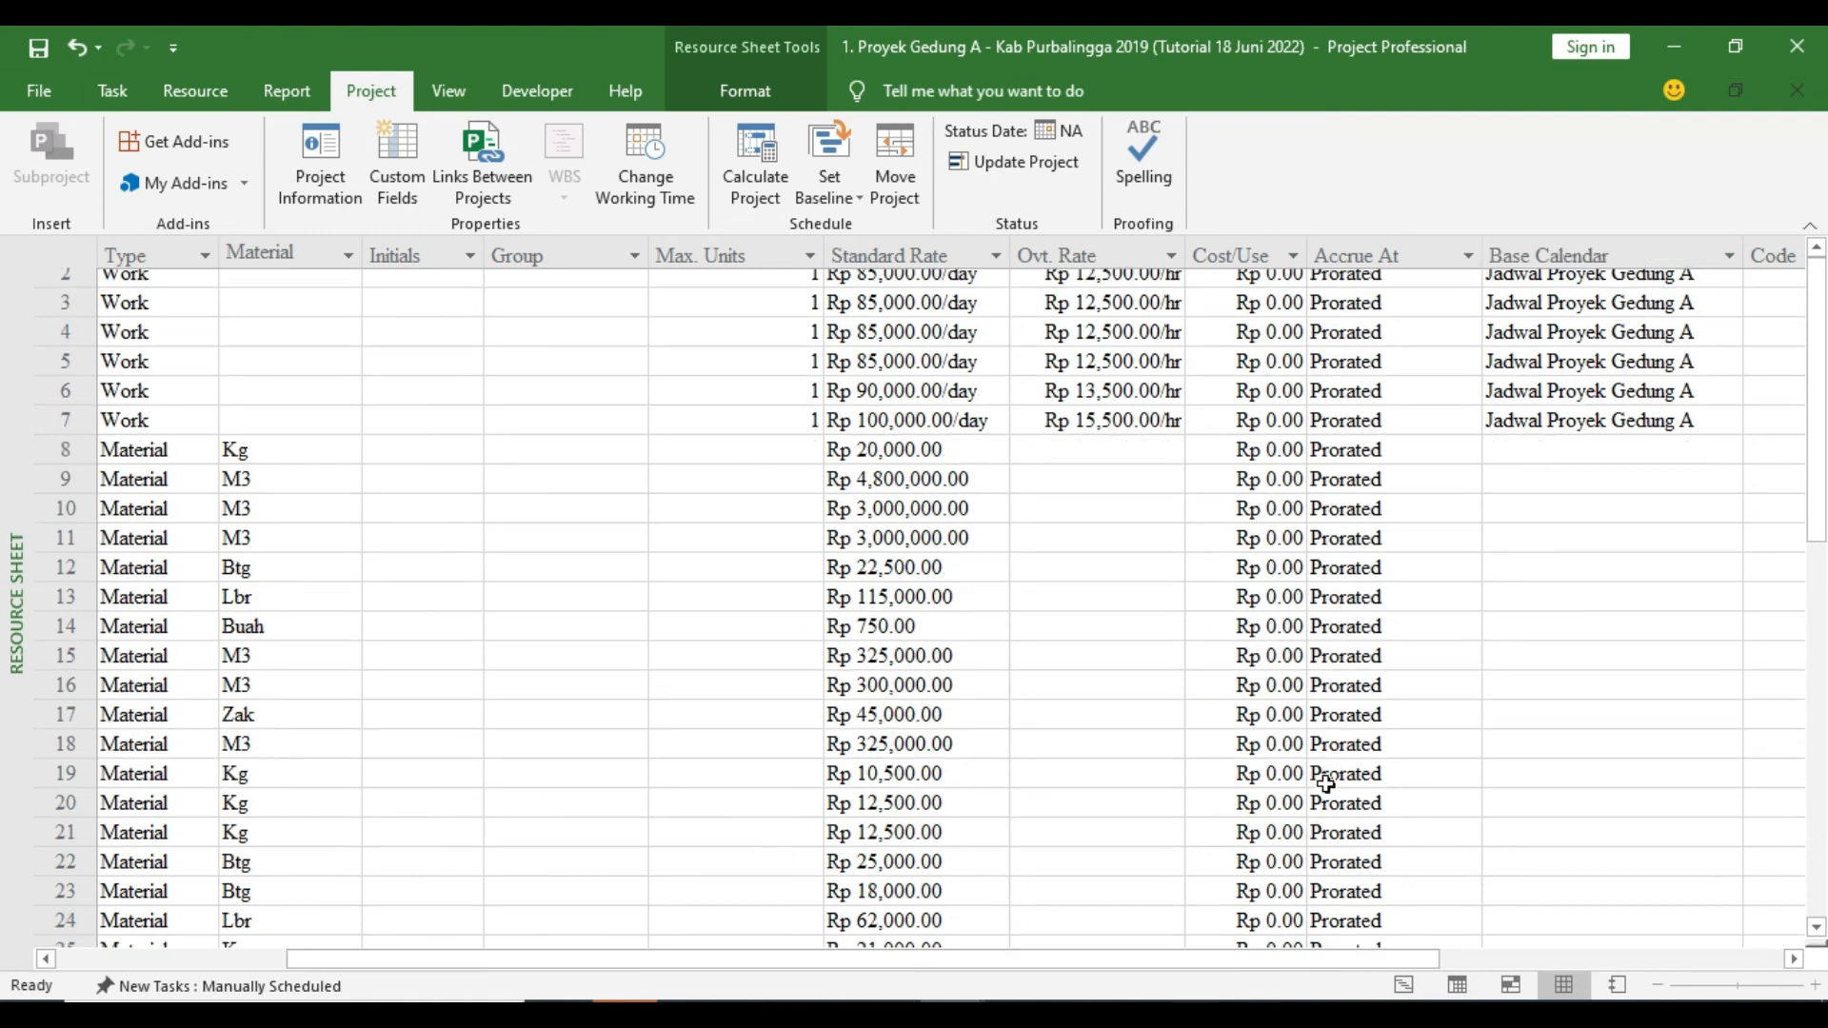
scroll(1551, 698, "up", 11)
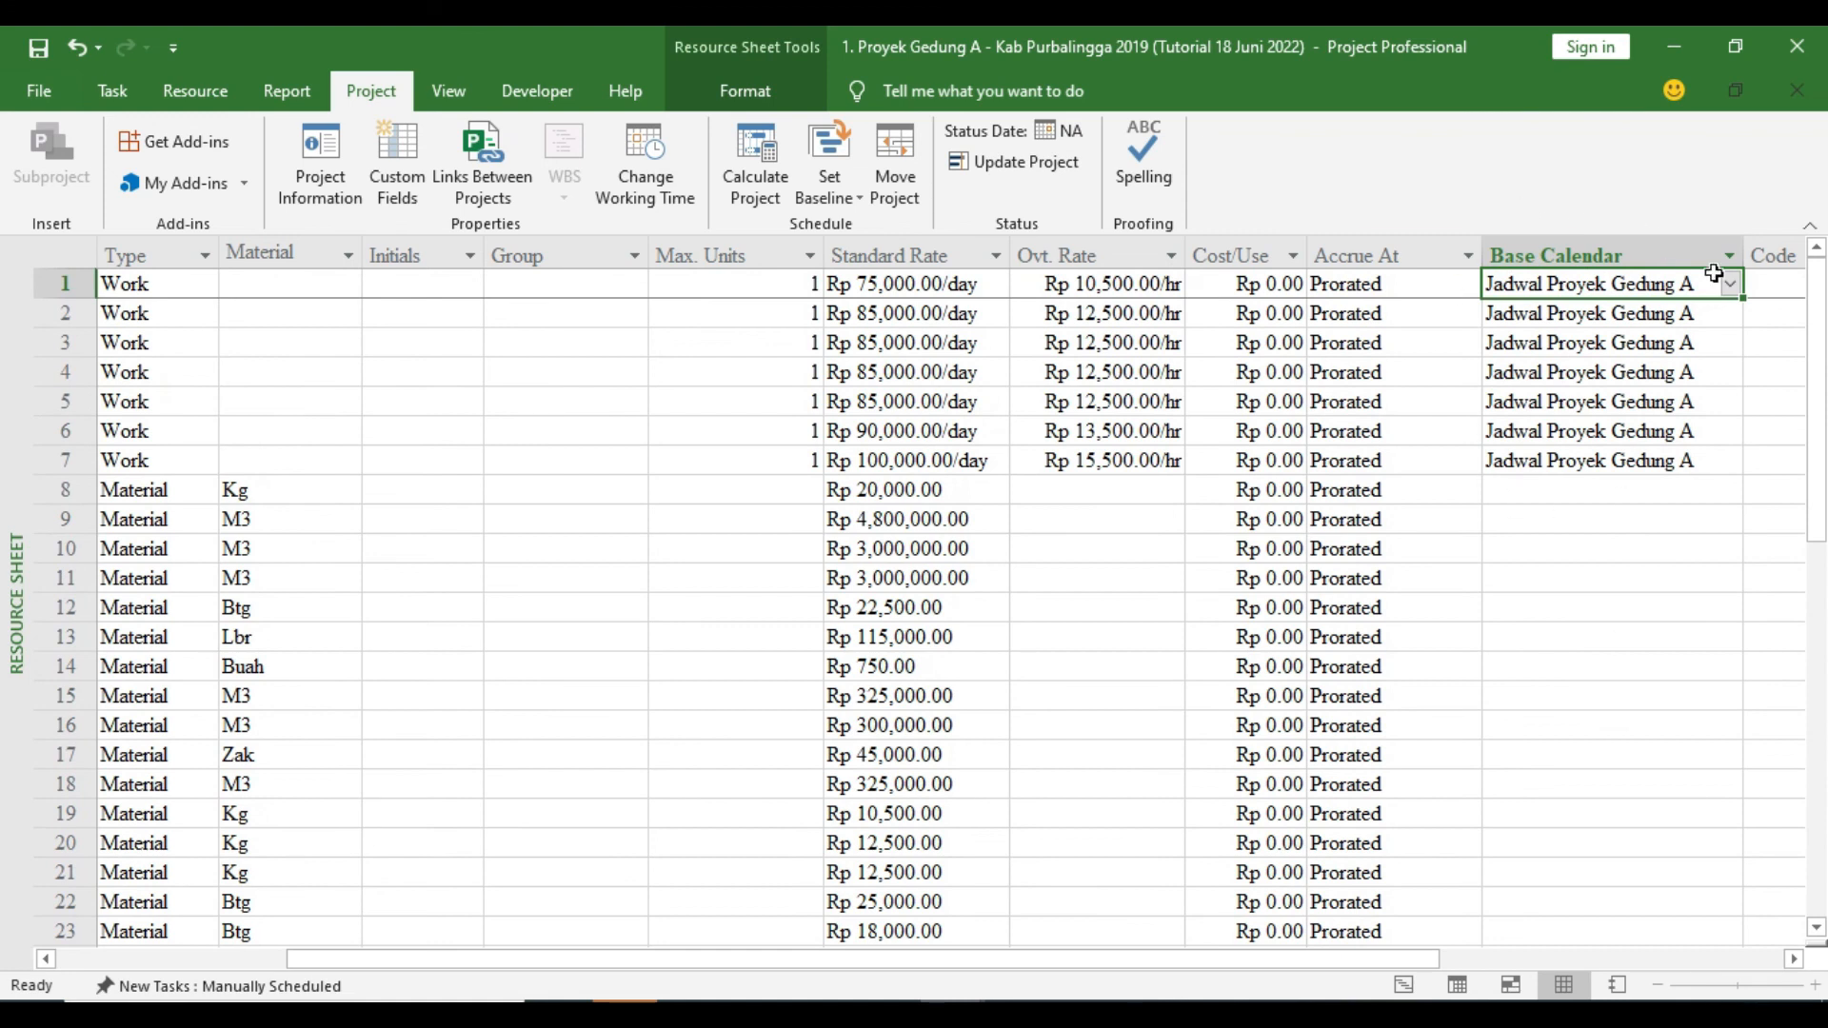
Read the Code explanation on the PowerPoint slide, and compare the Code and Initials columns in Project's resource sheet
double_click(1795, 960)
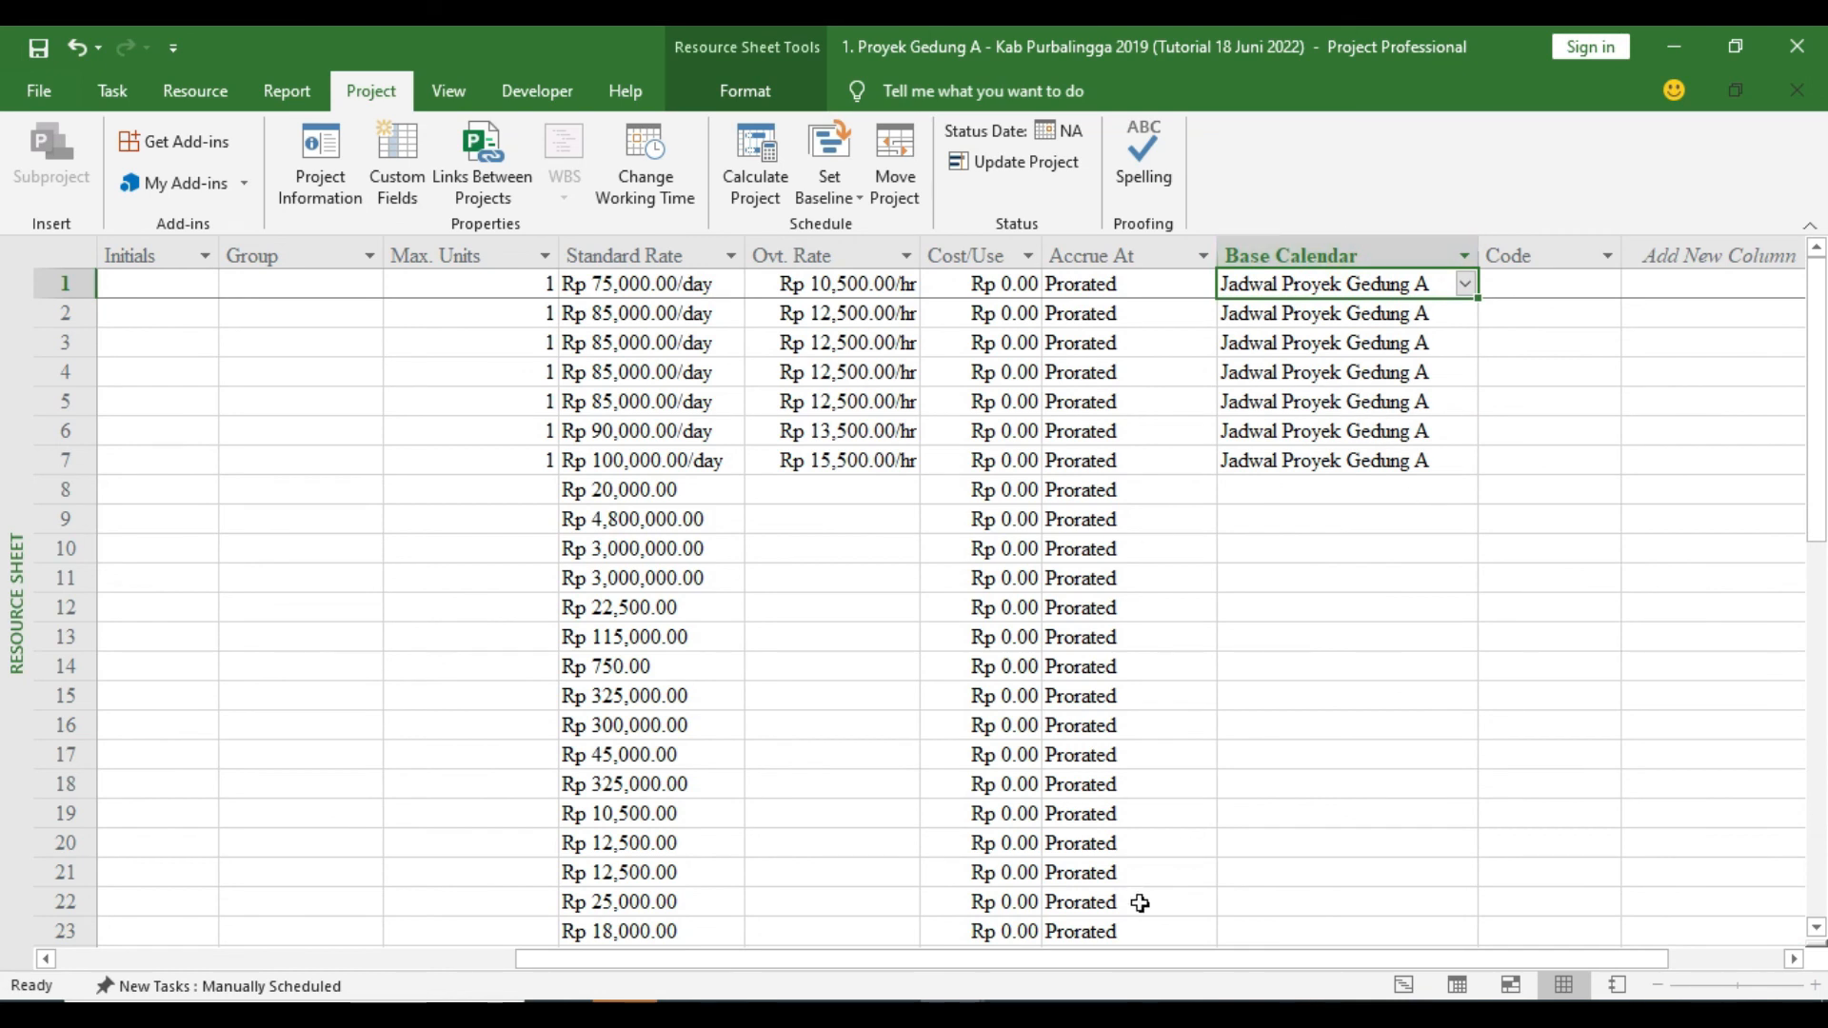
left_click(1175, 928)
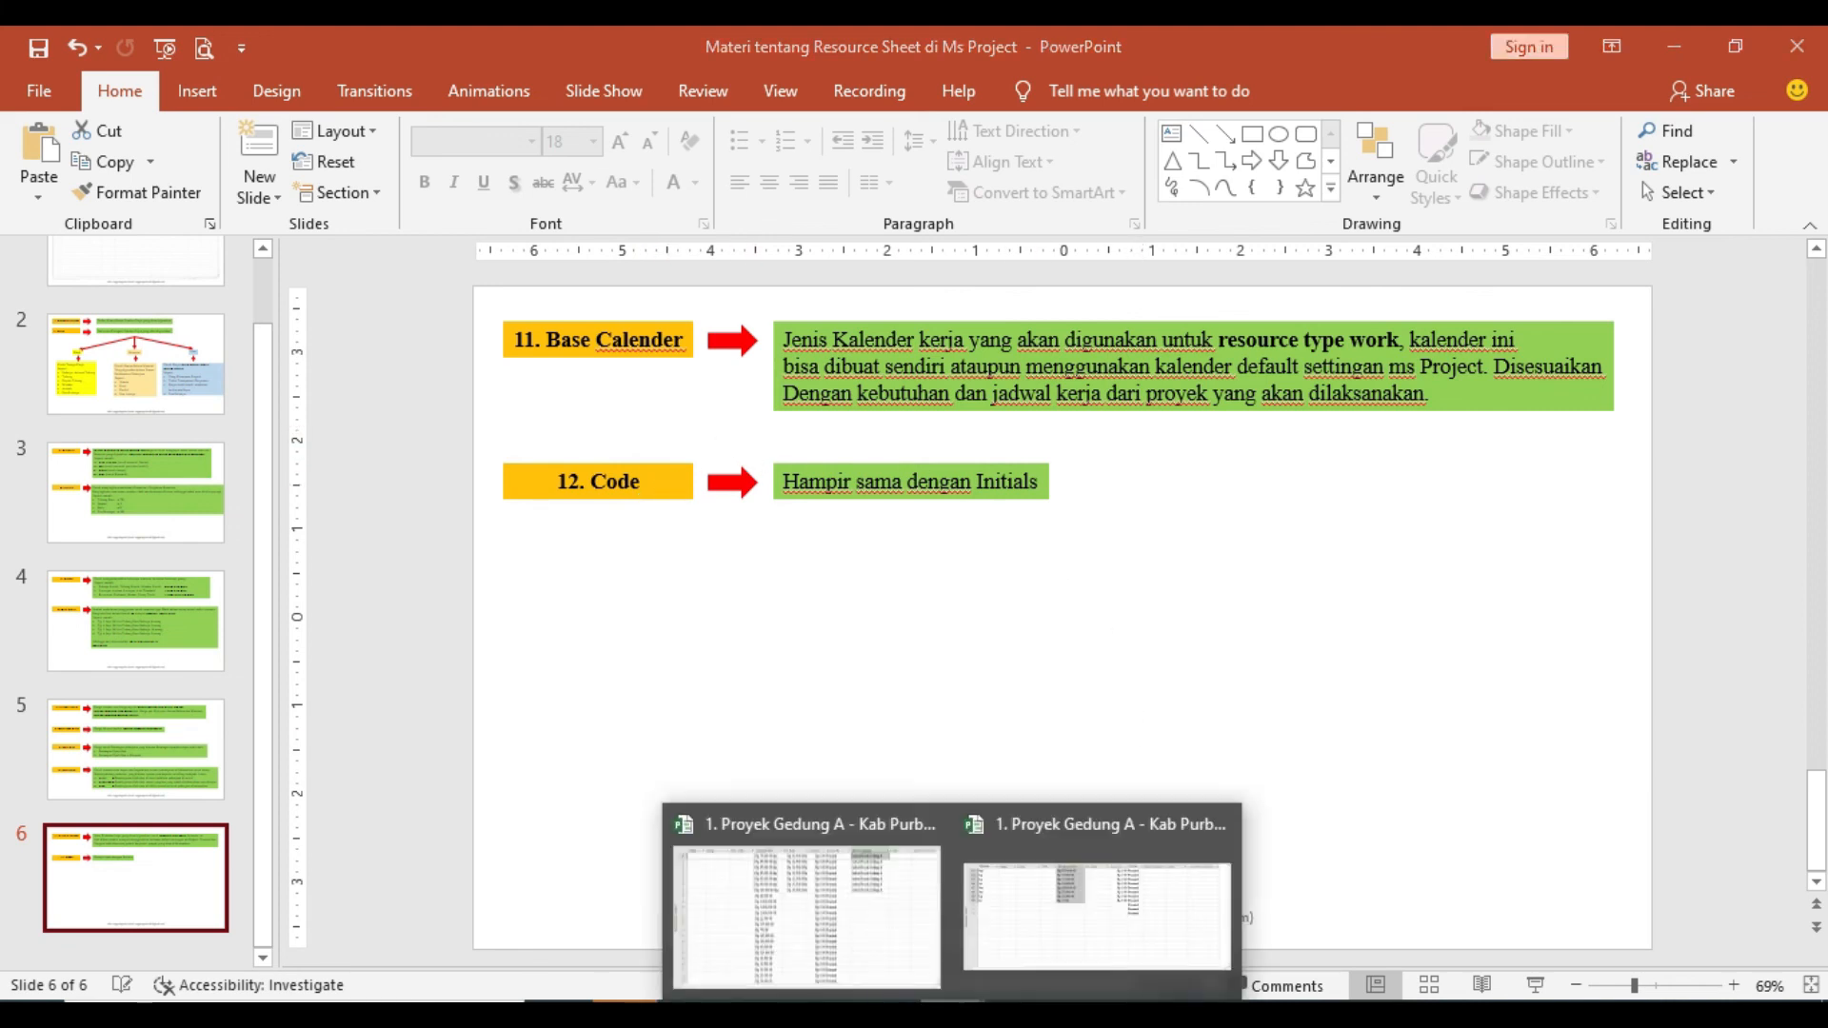
left_click(897, 954)
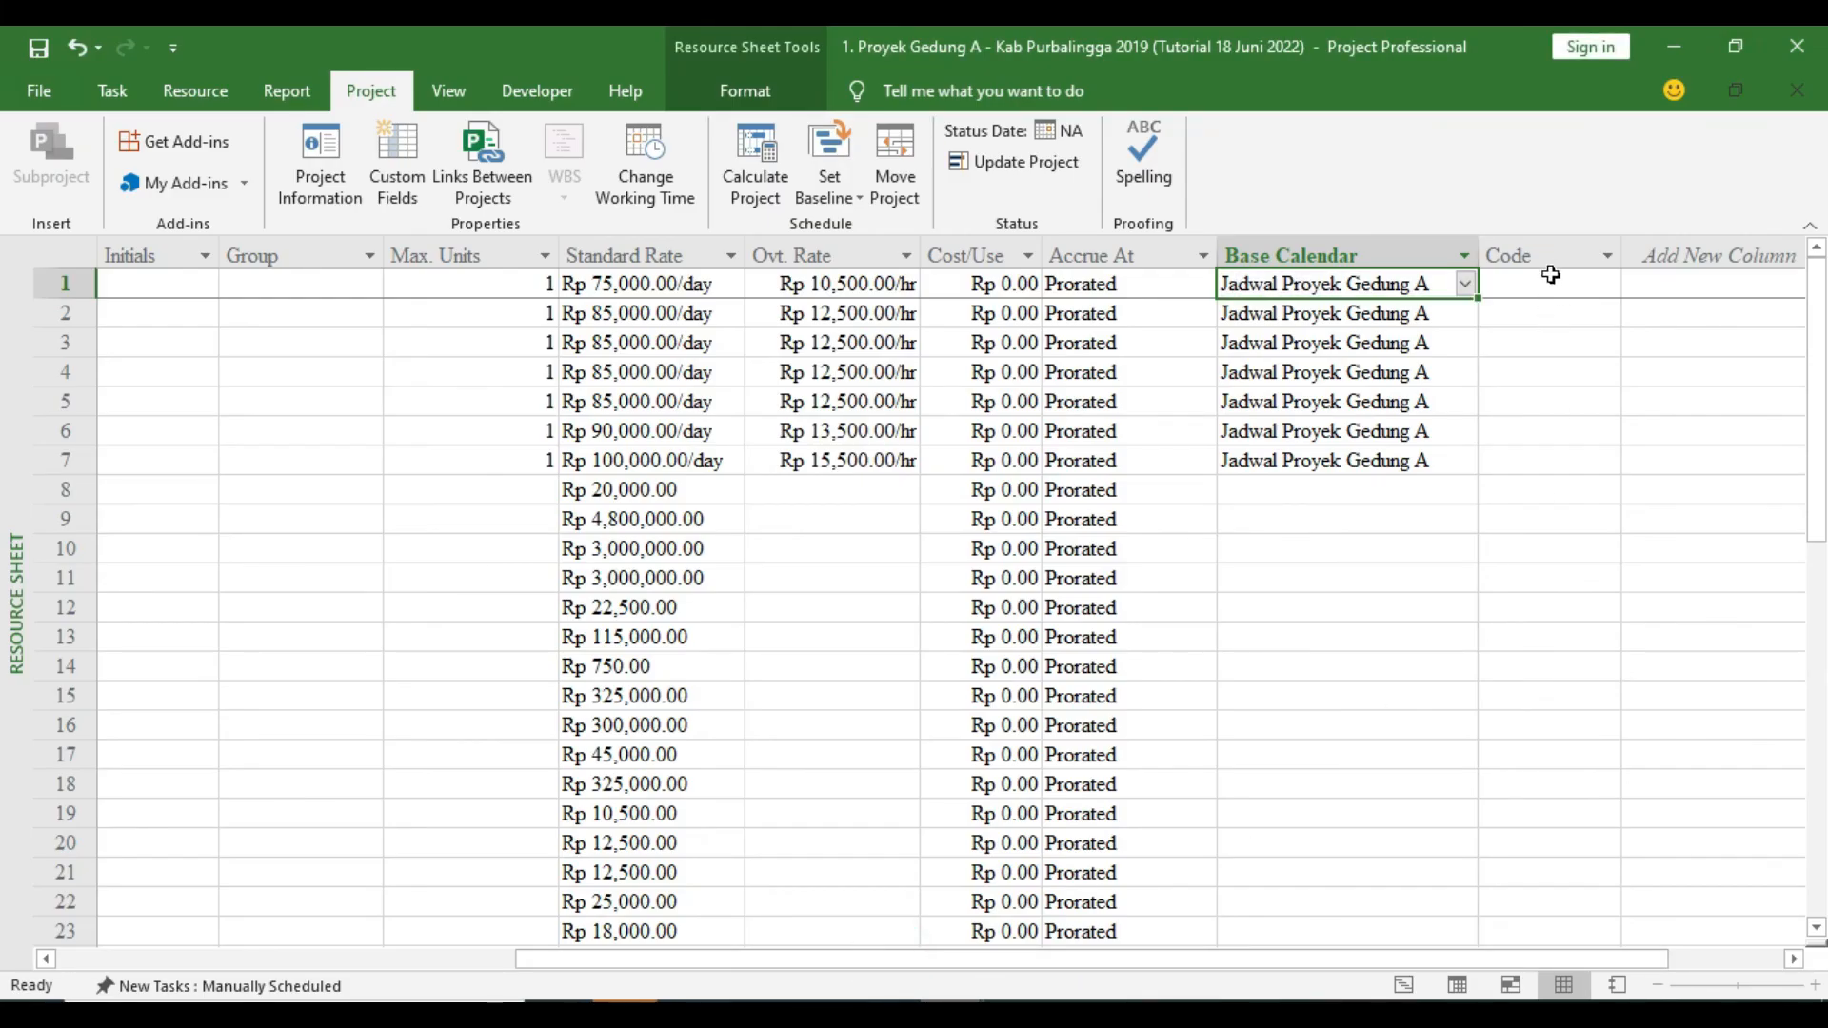
left_click(1555, 319)
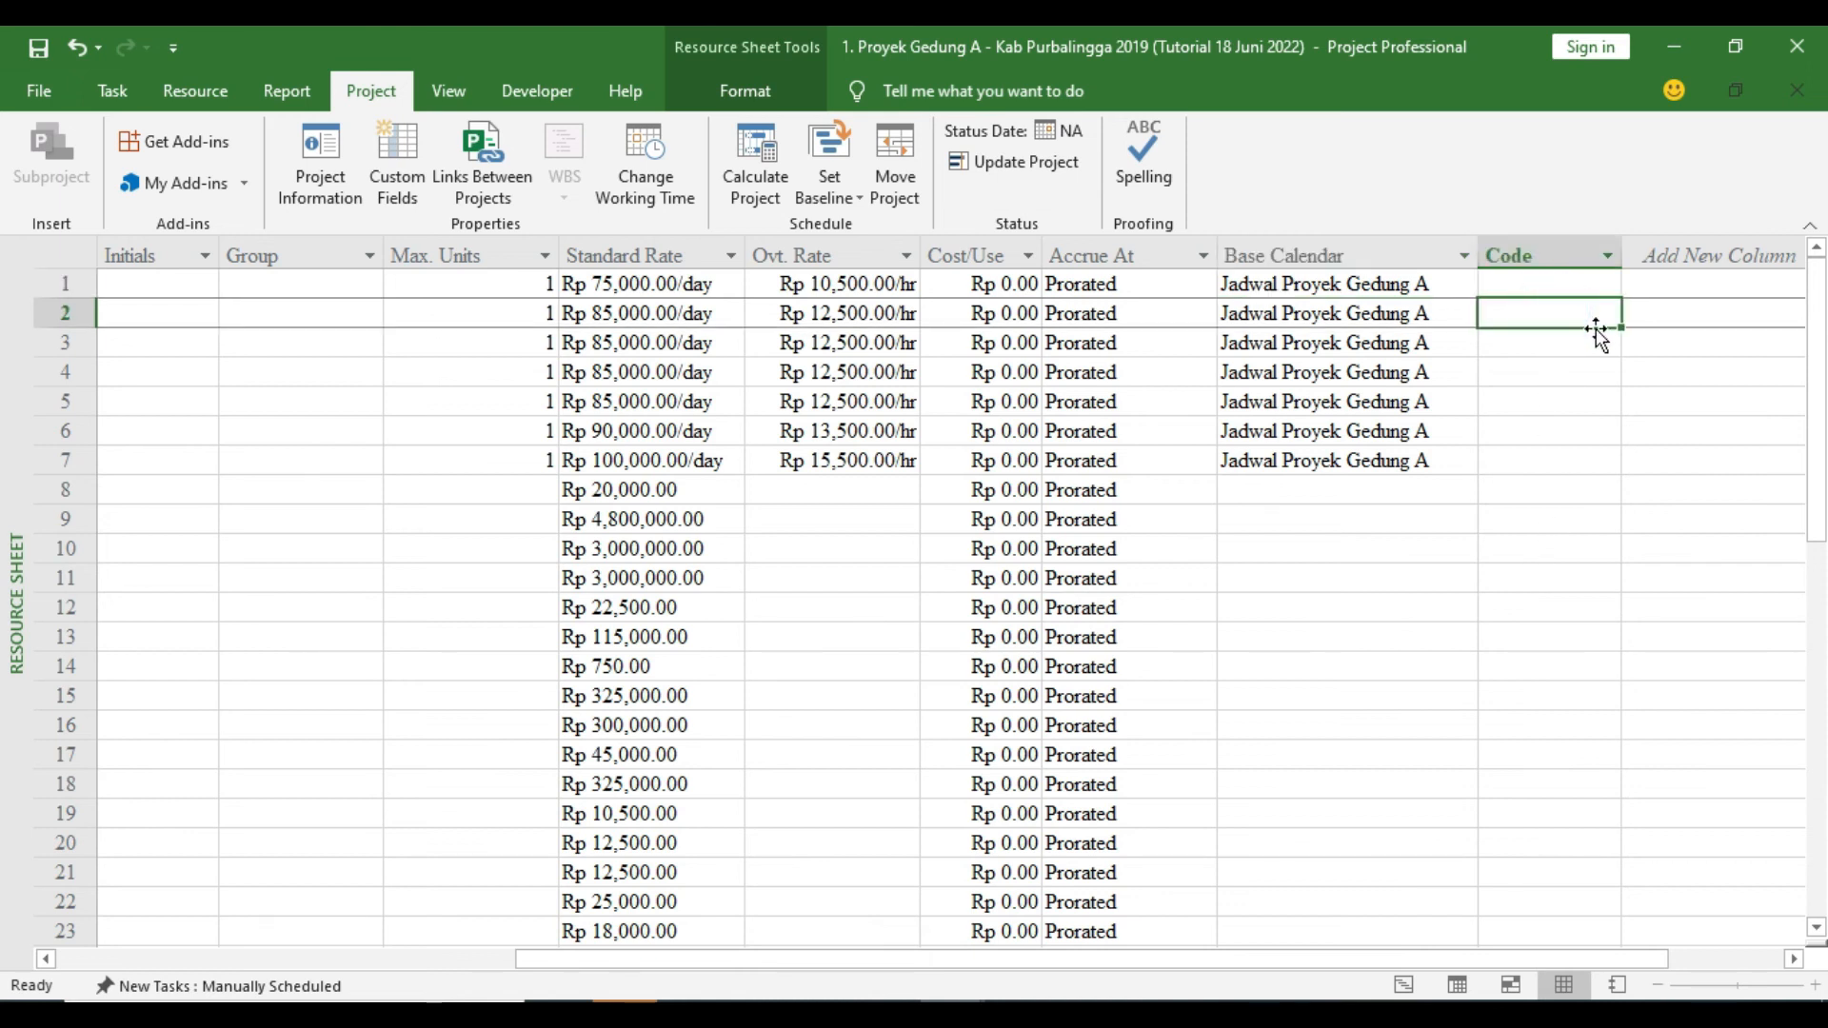
scroll(1440, 947, "left", 5)
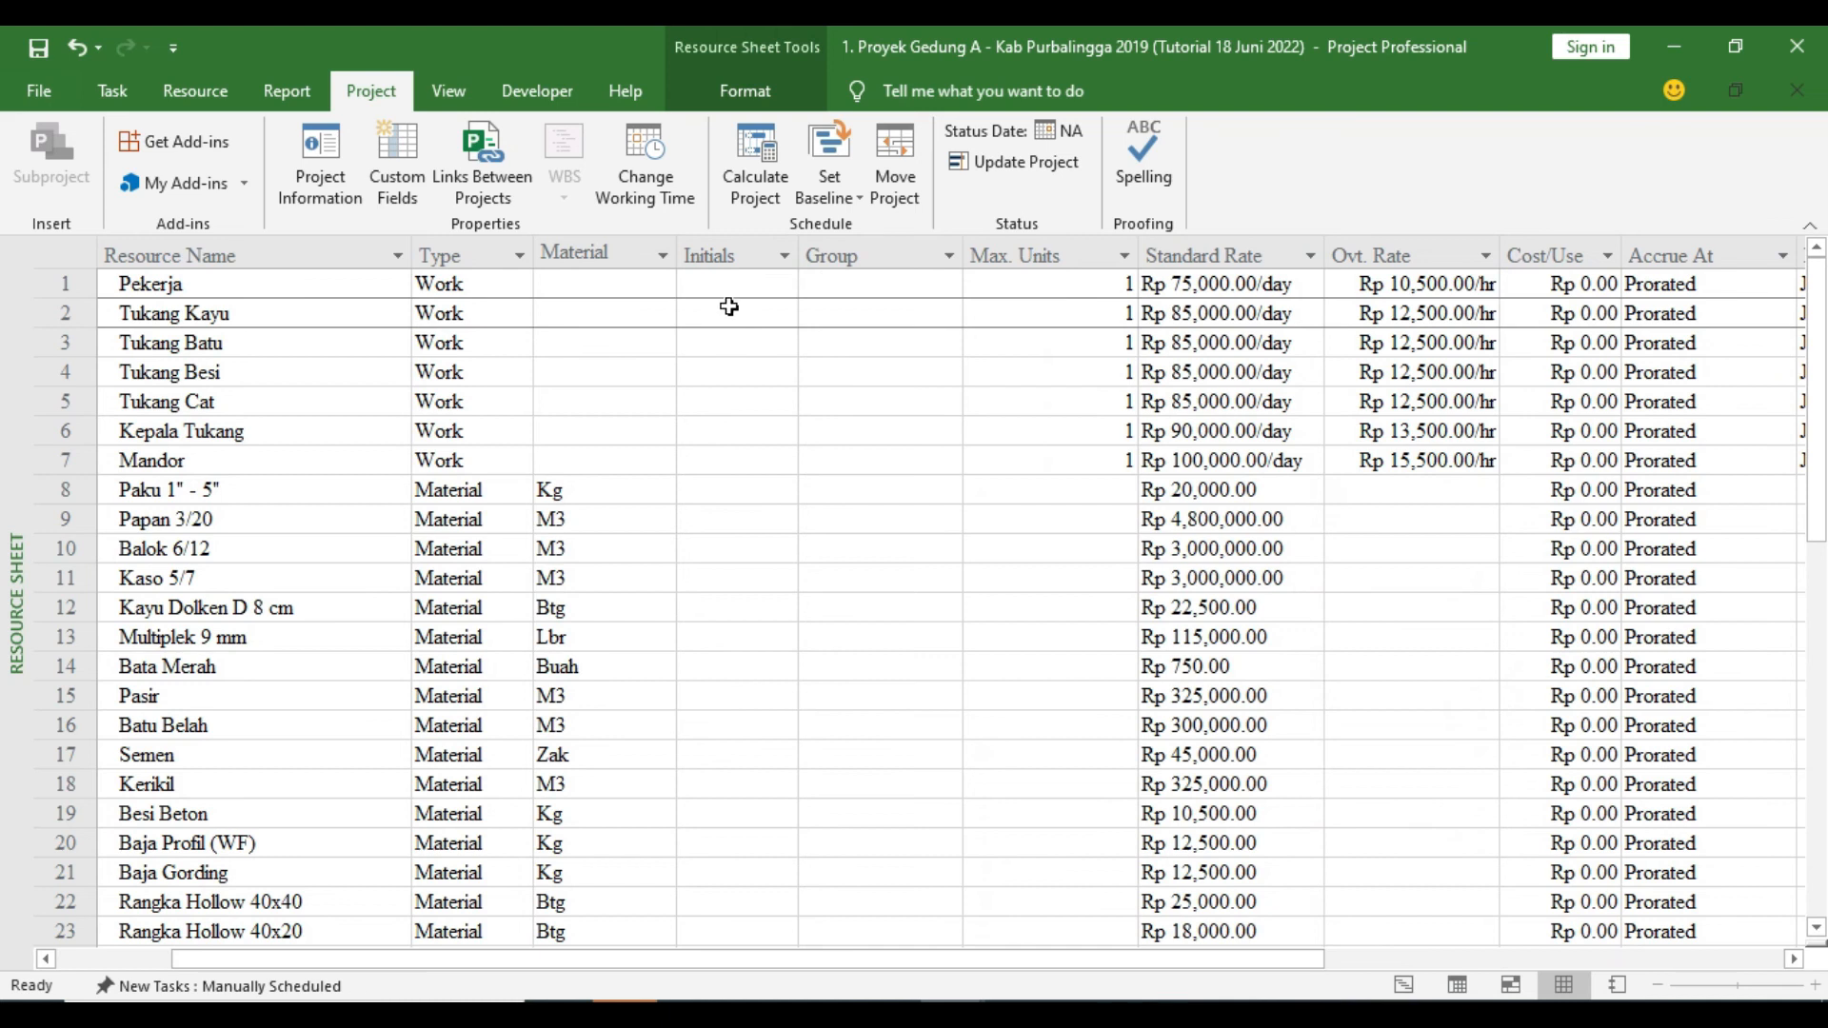
left_click(729, 307)
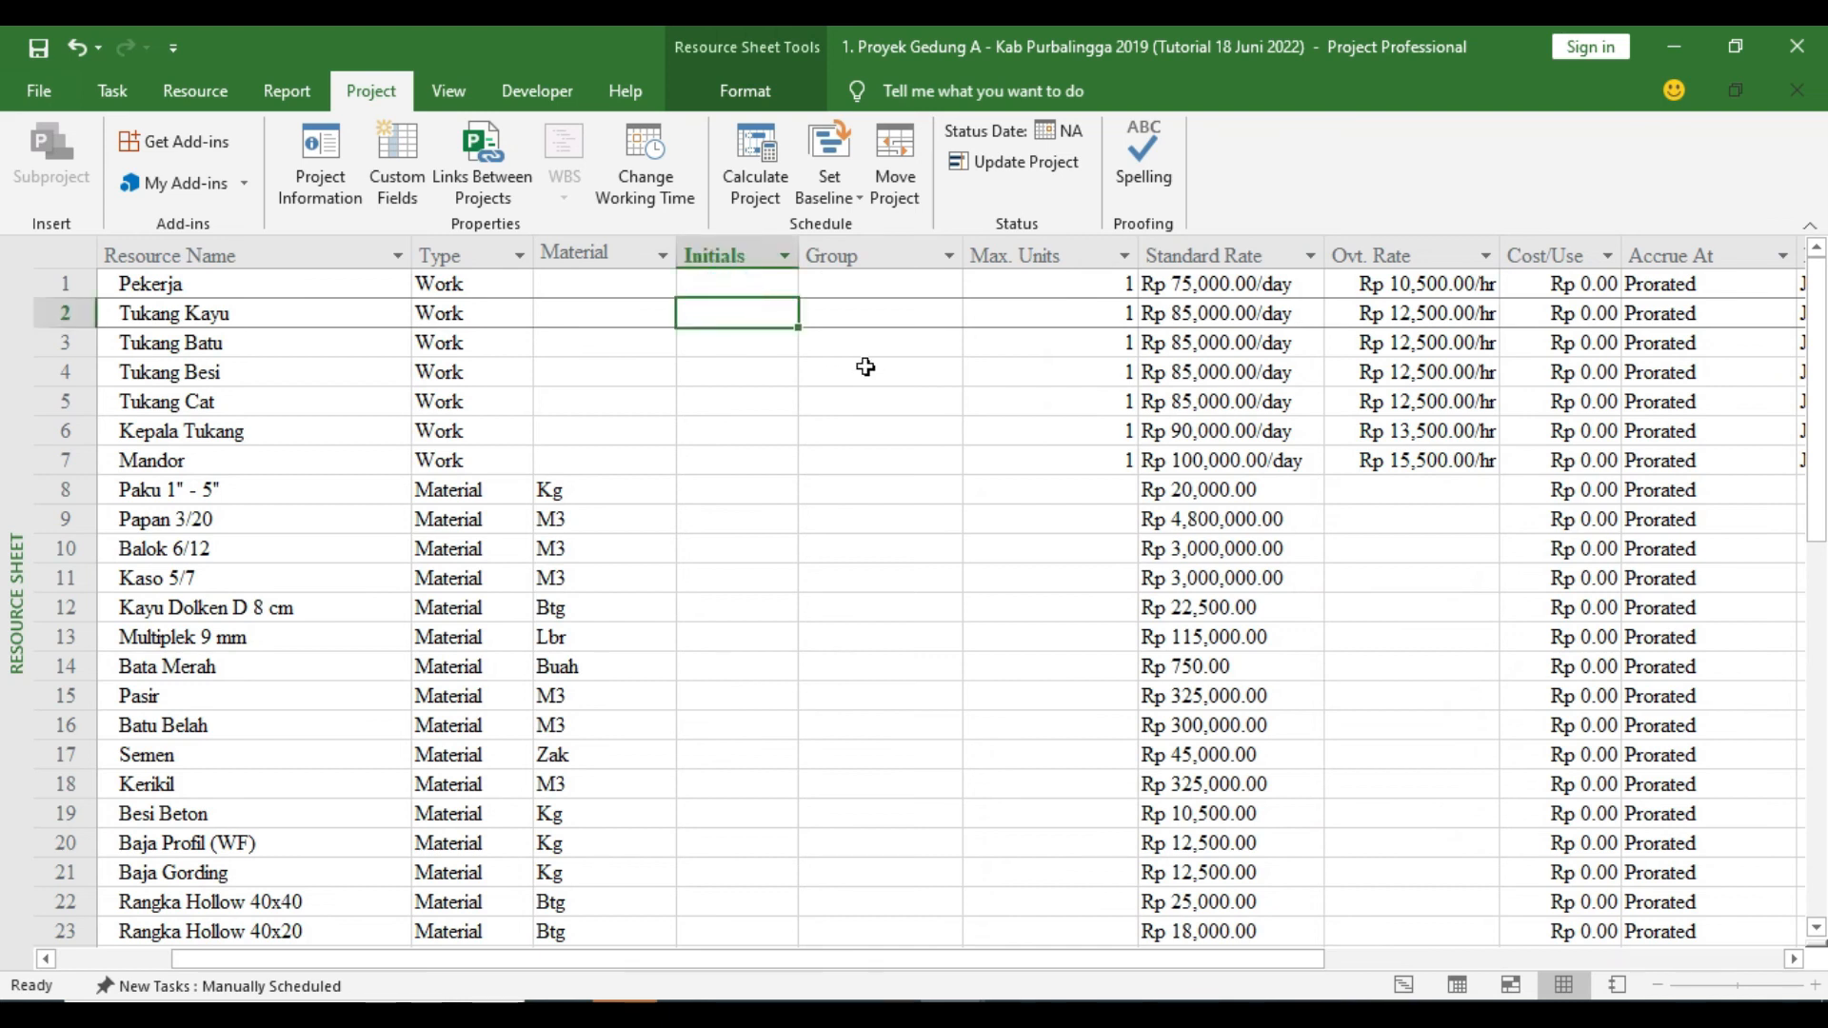
Enter tk as Tukang Kayu's initials and fill in the Group field with the team leader's team name
type("tk")
key("Return")
key("Up")
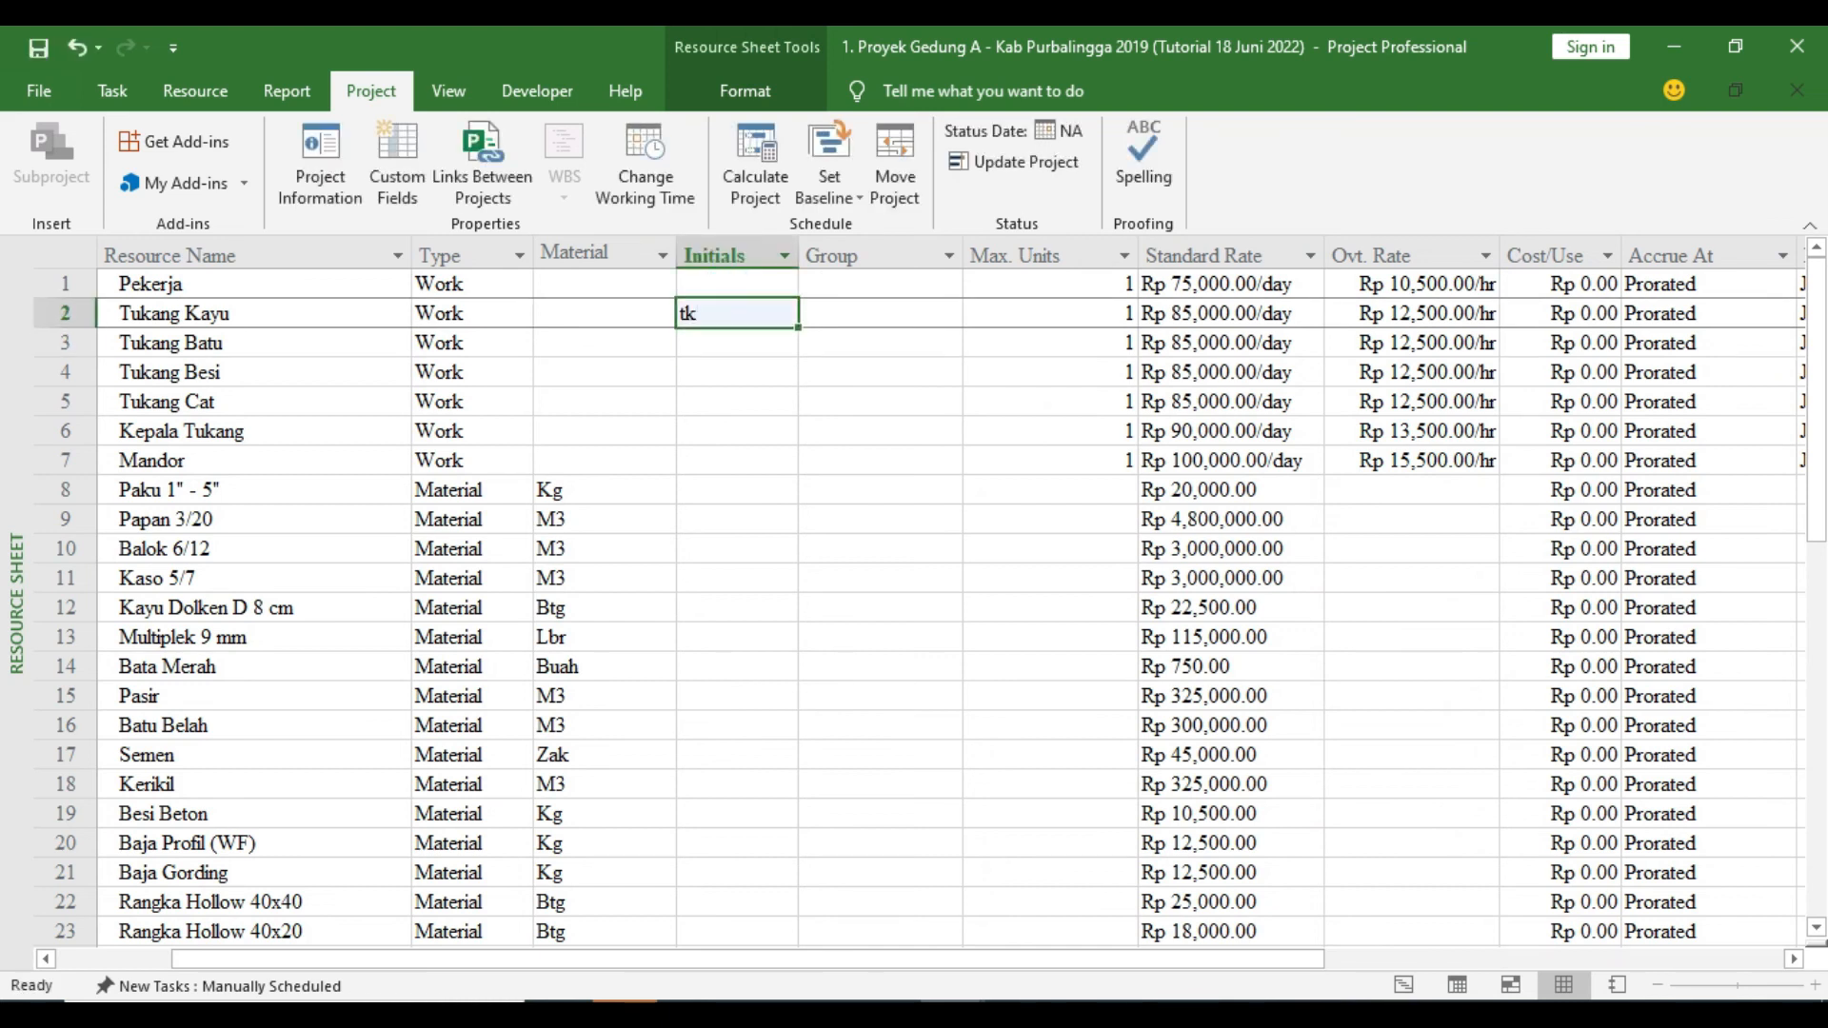
key("Right")
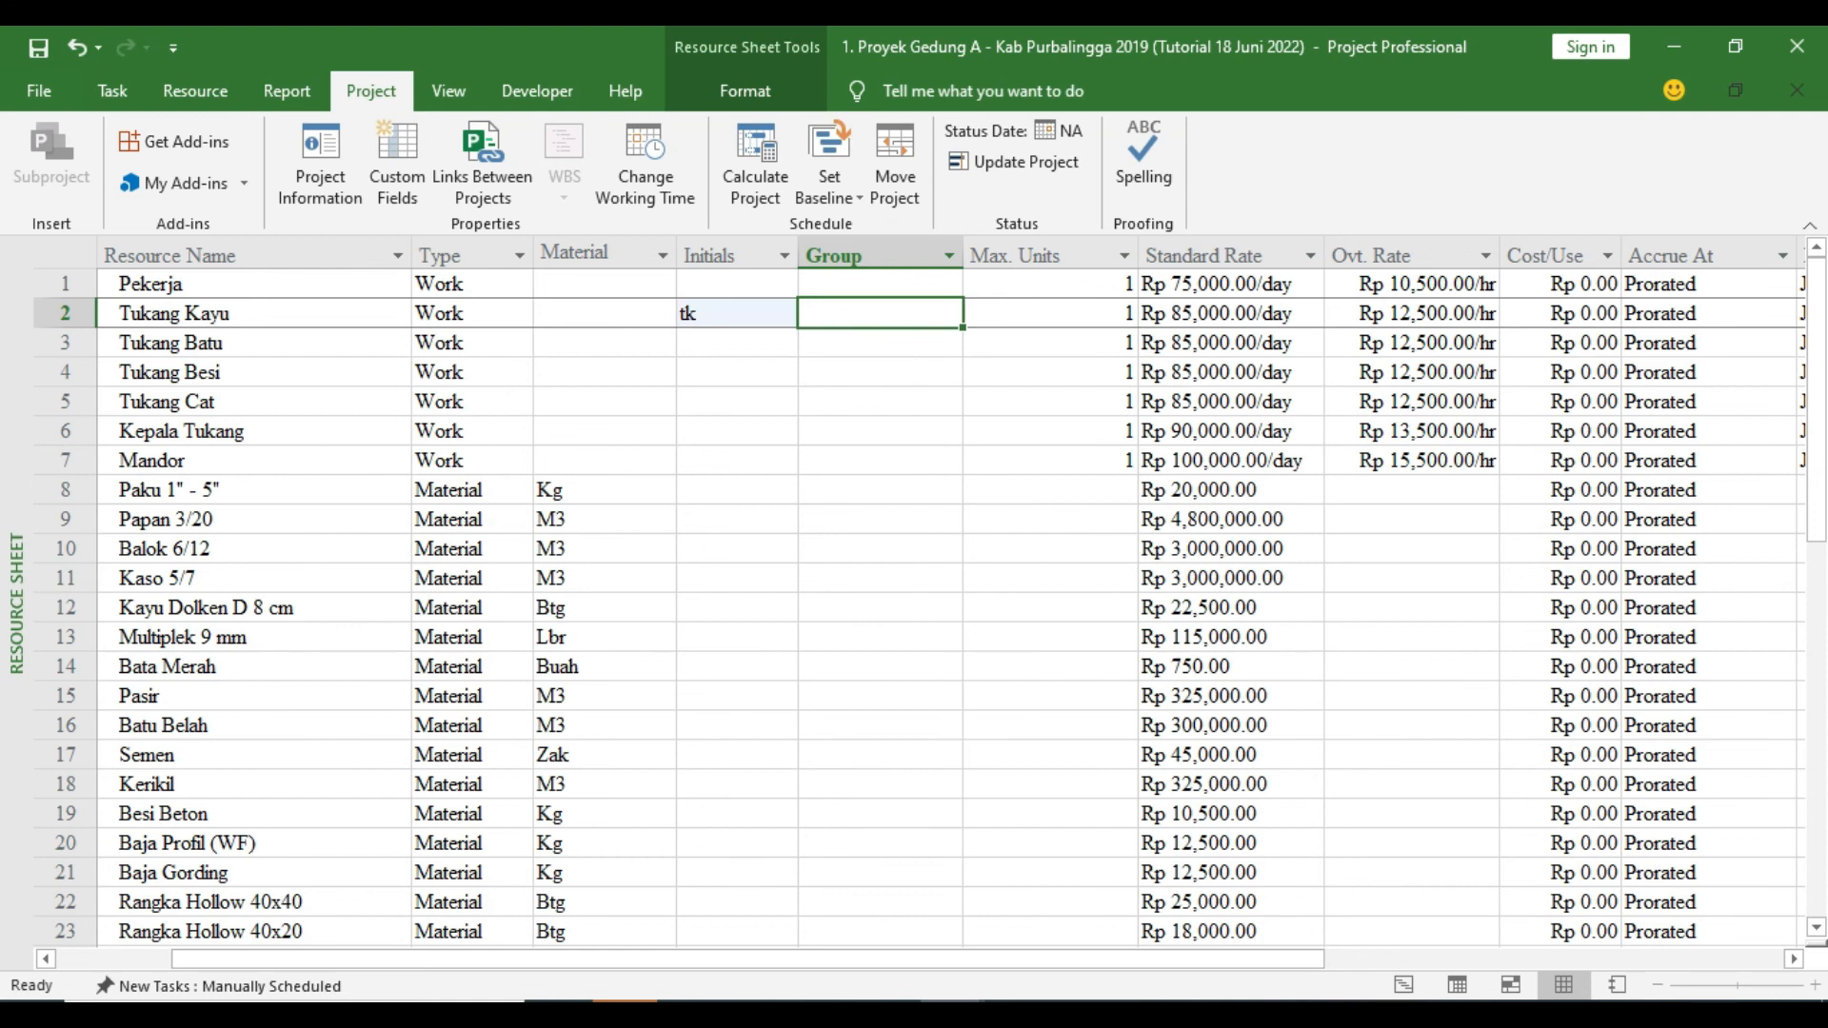
type("yim pak rexa")
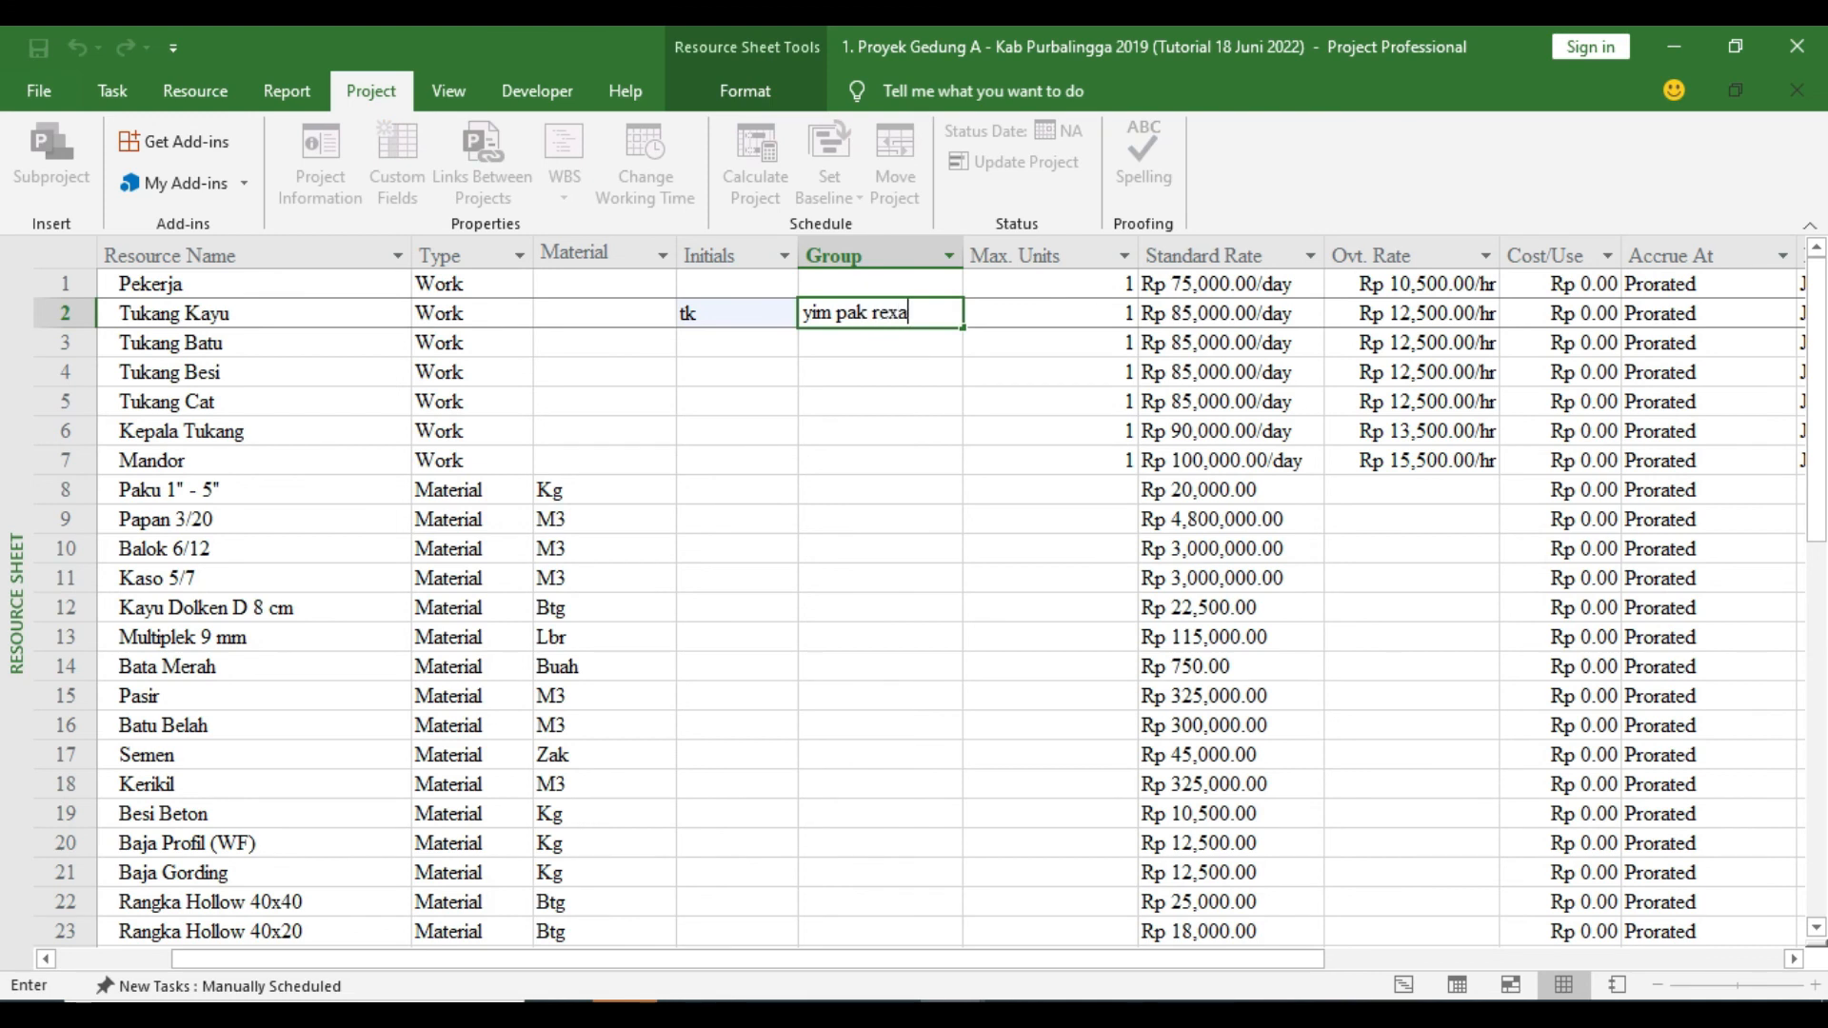
key("Return")
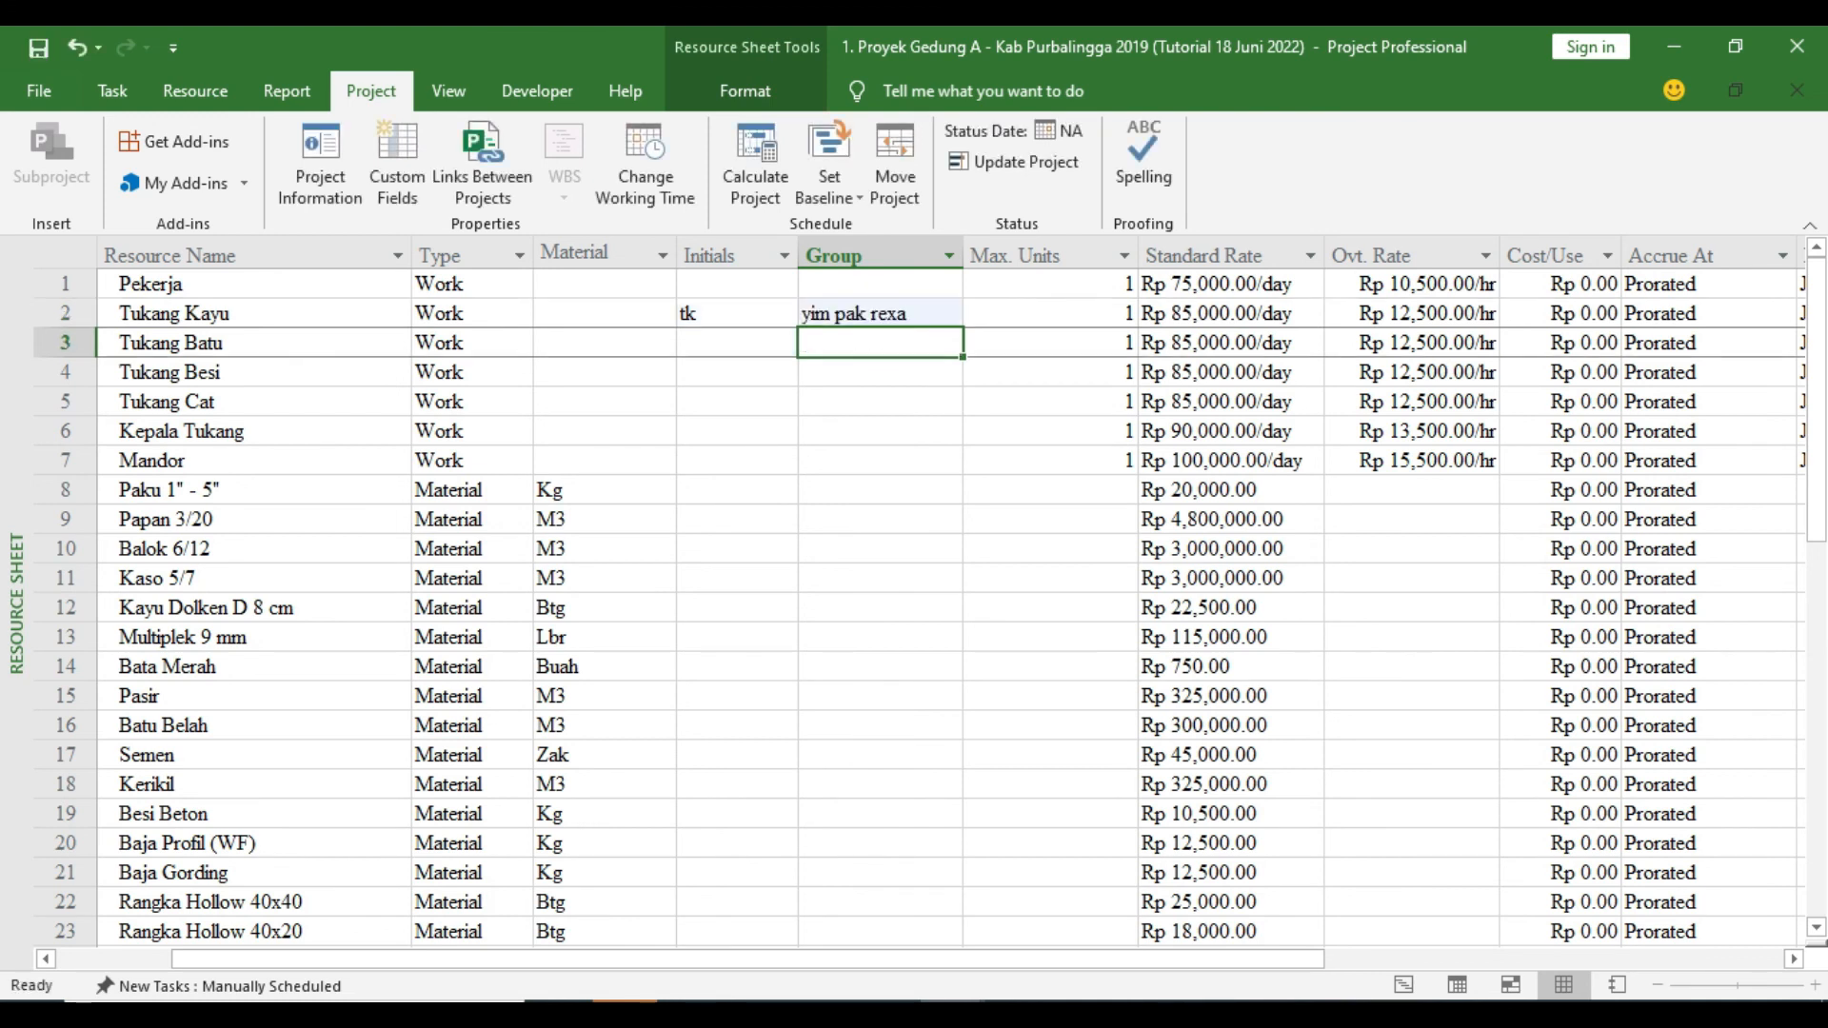
left_click(905, 314)
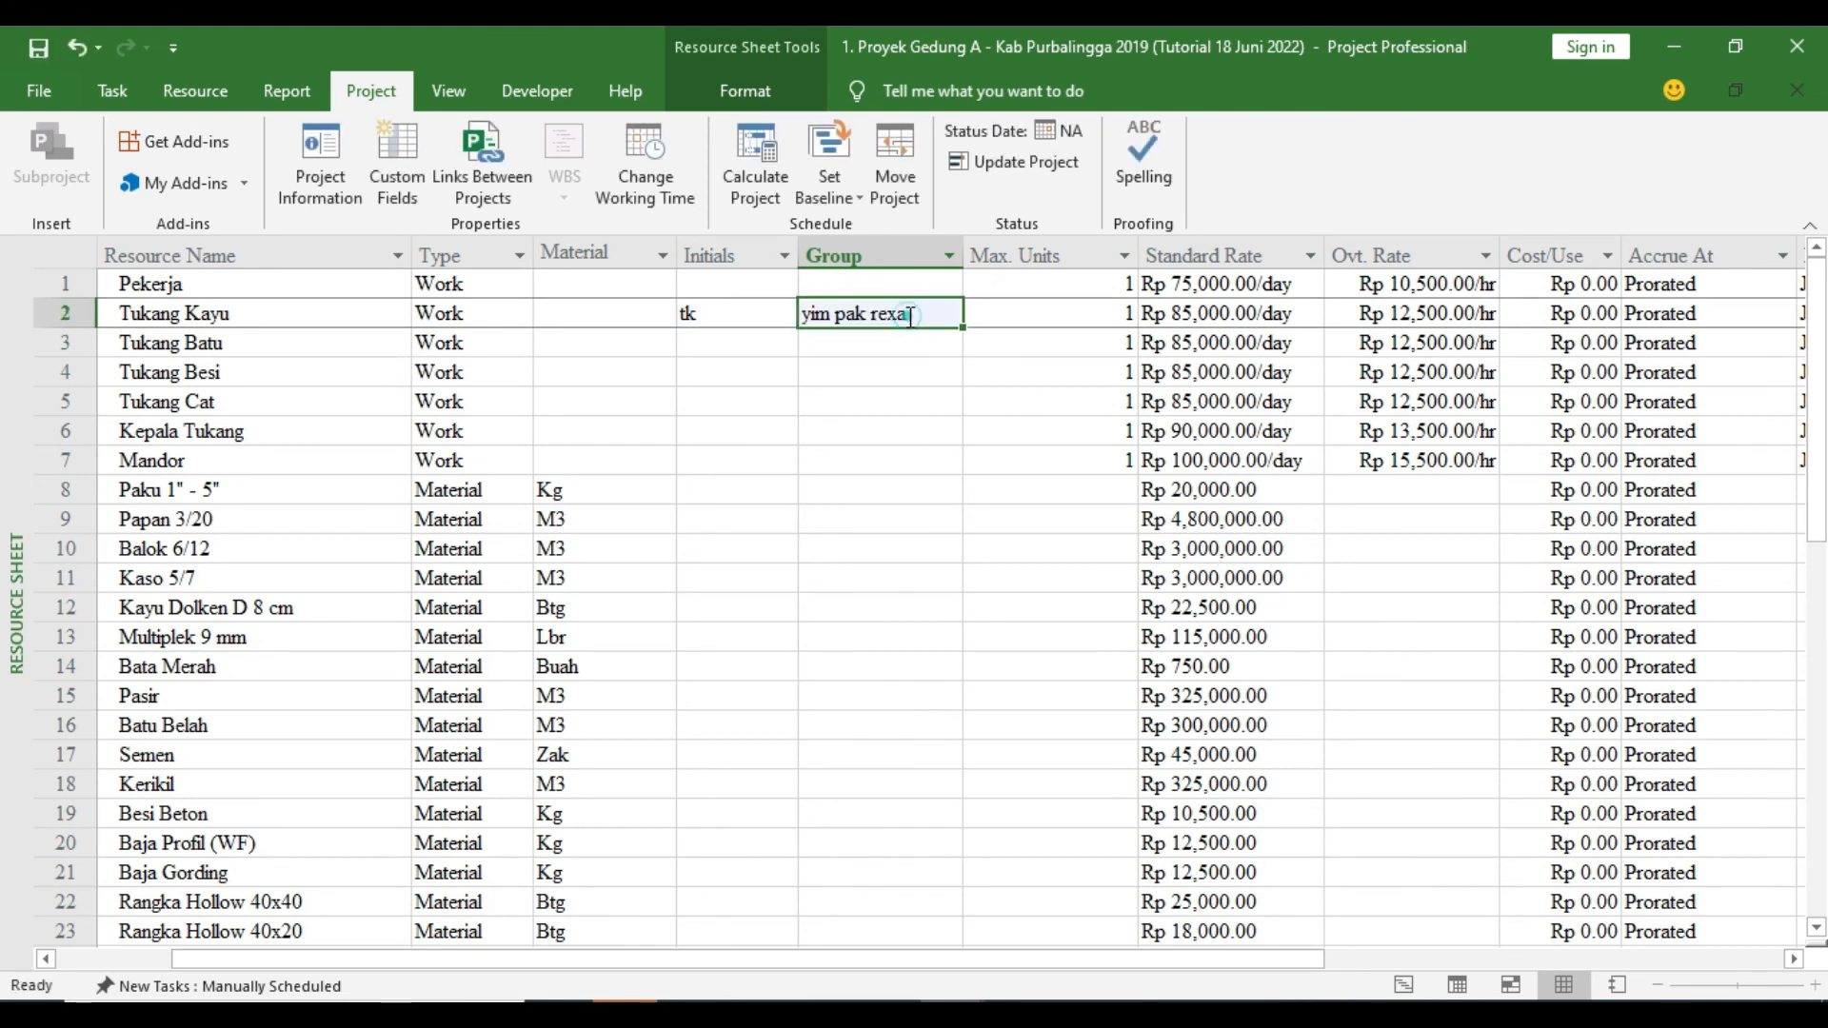
type("tim p")
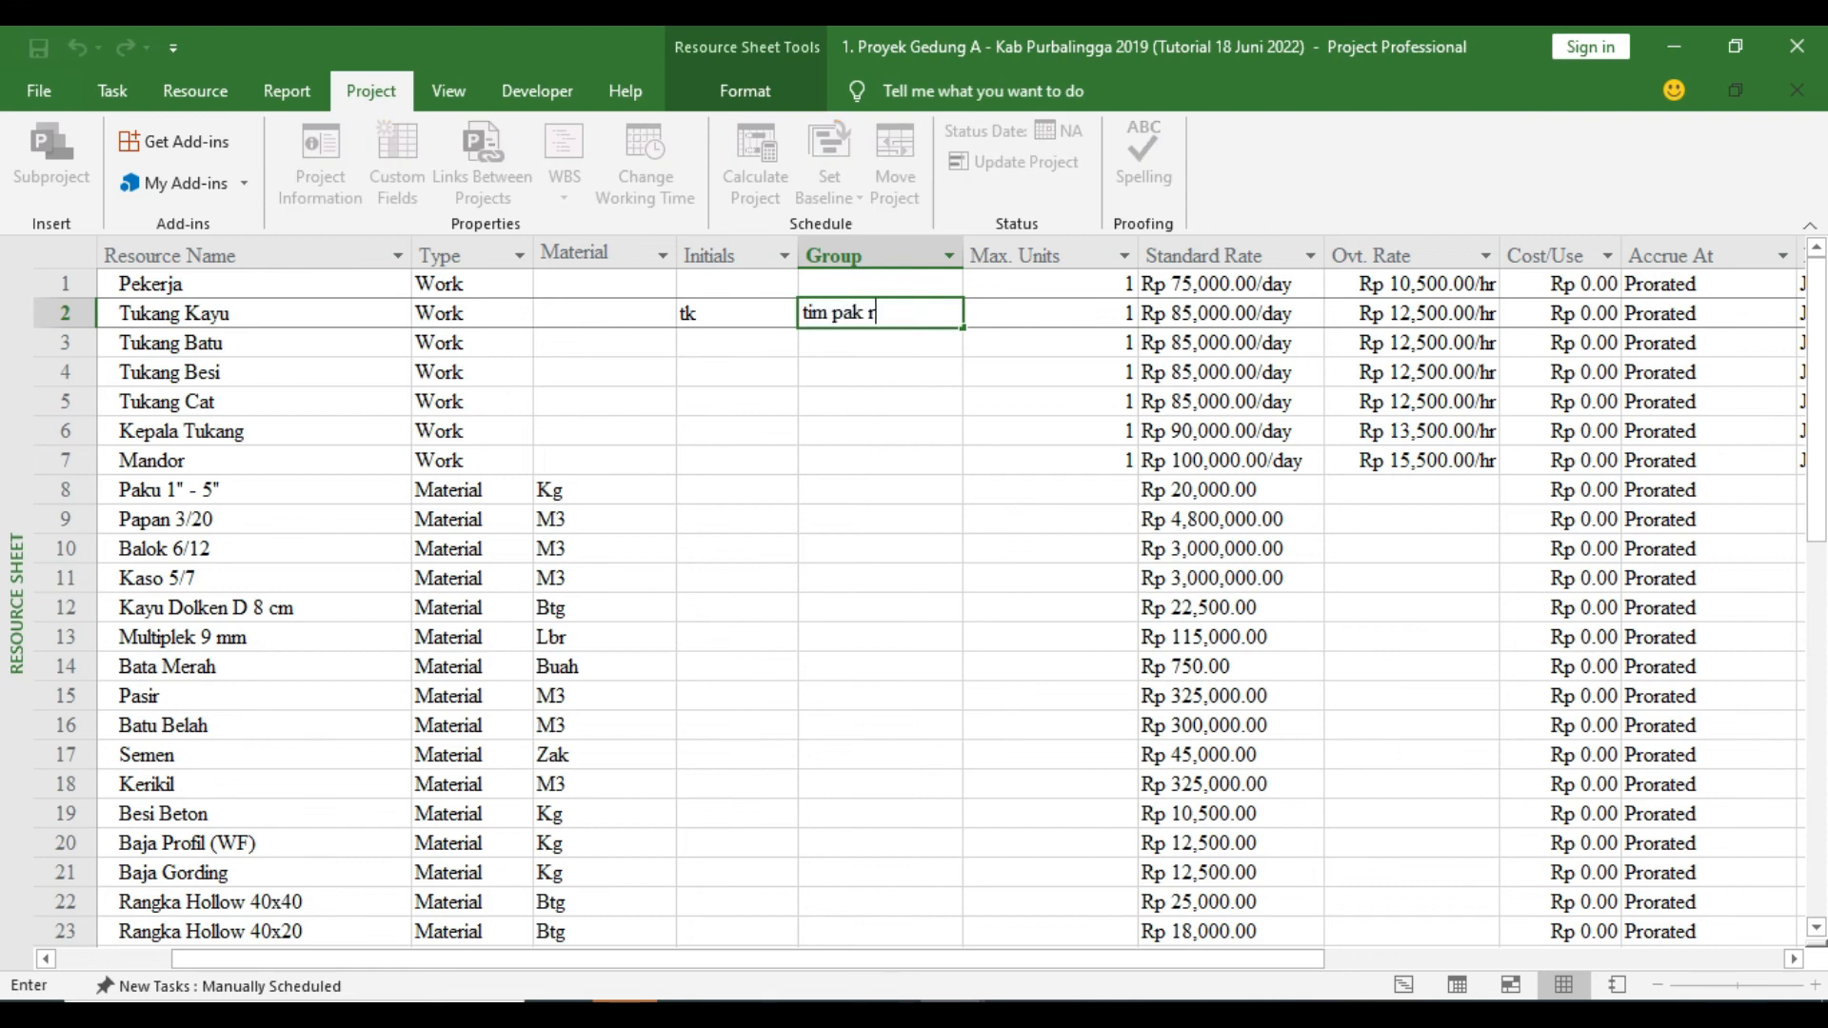
type("ak reza")
key("Return")
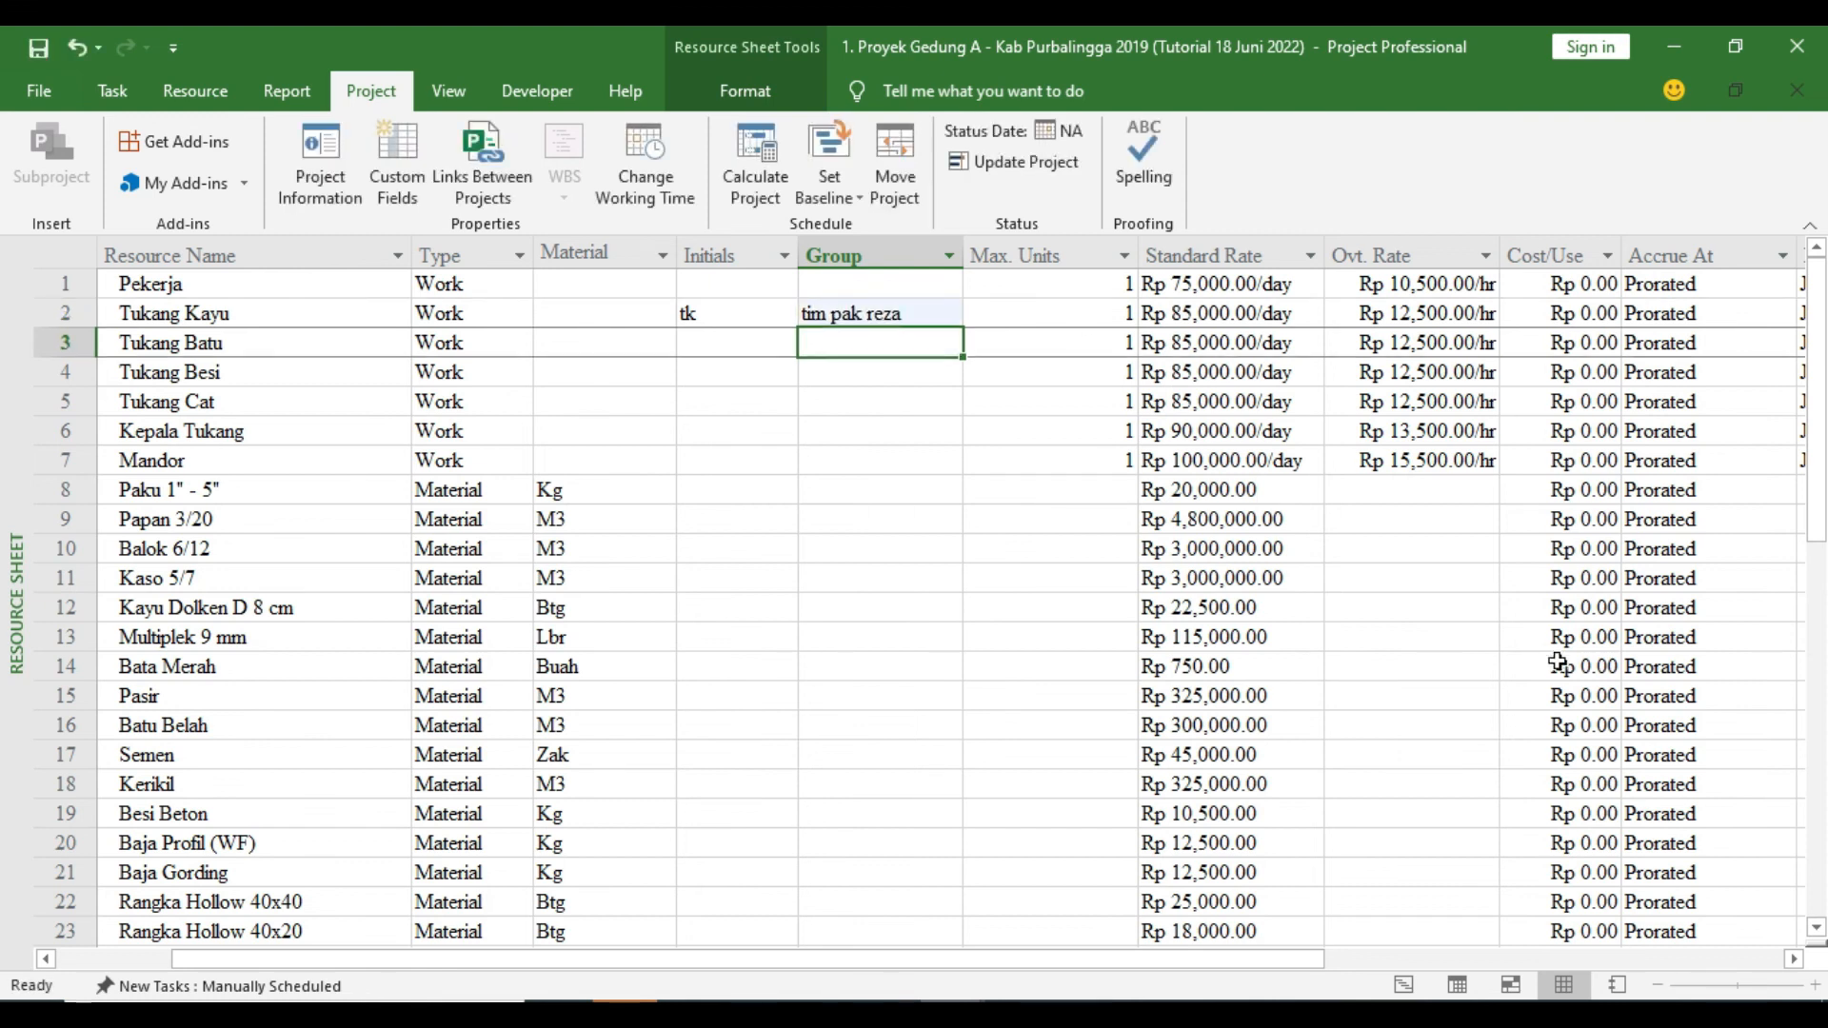
Narrow the Group, Accrue At, Base Calendar, Material Label and Resource Name columns so the Code column fits beside them
left_click(1793, 959)
left_click(1794, 959)
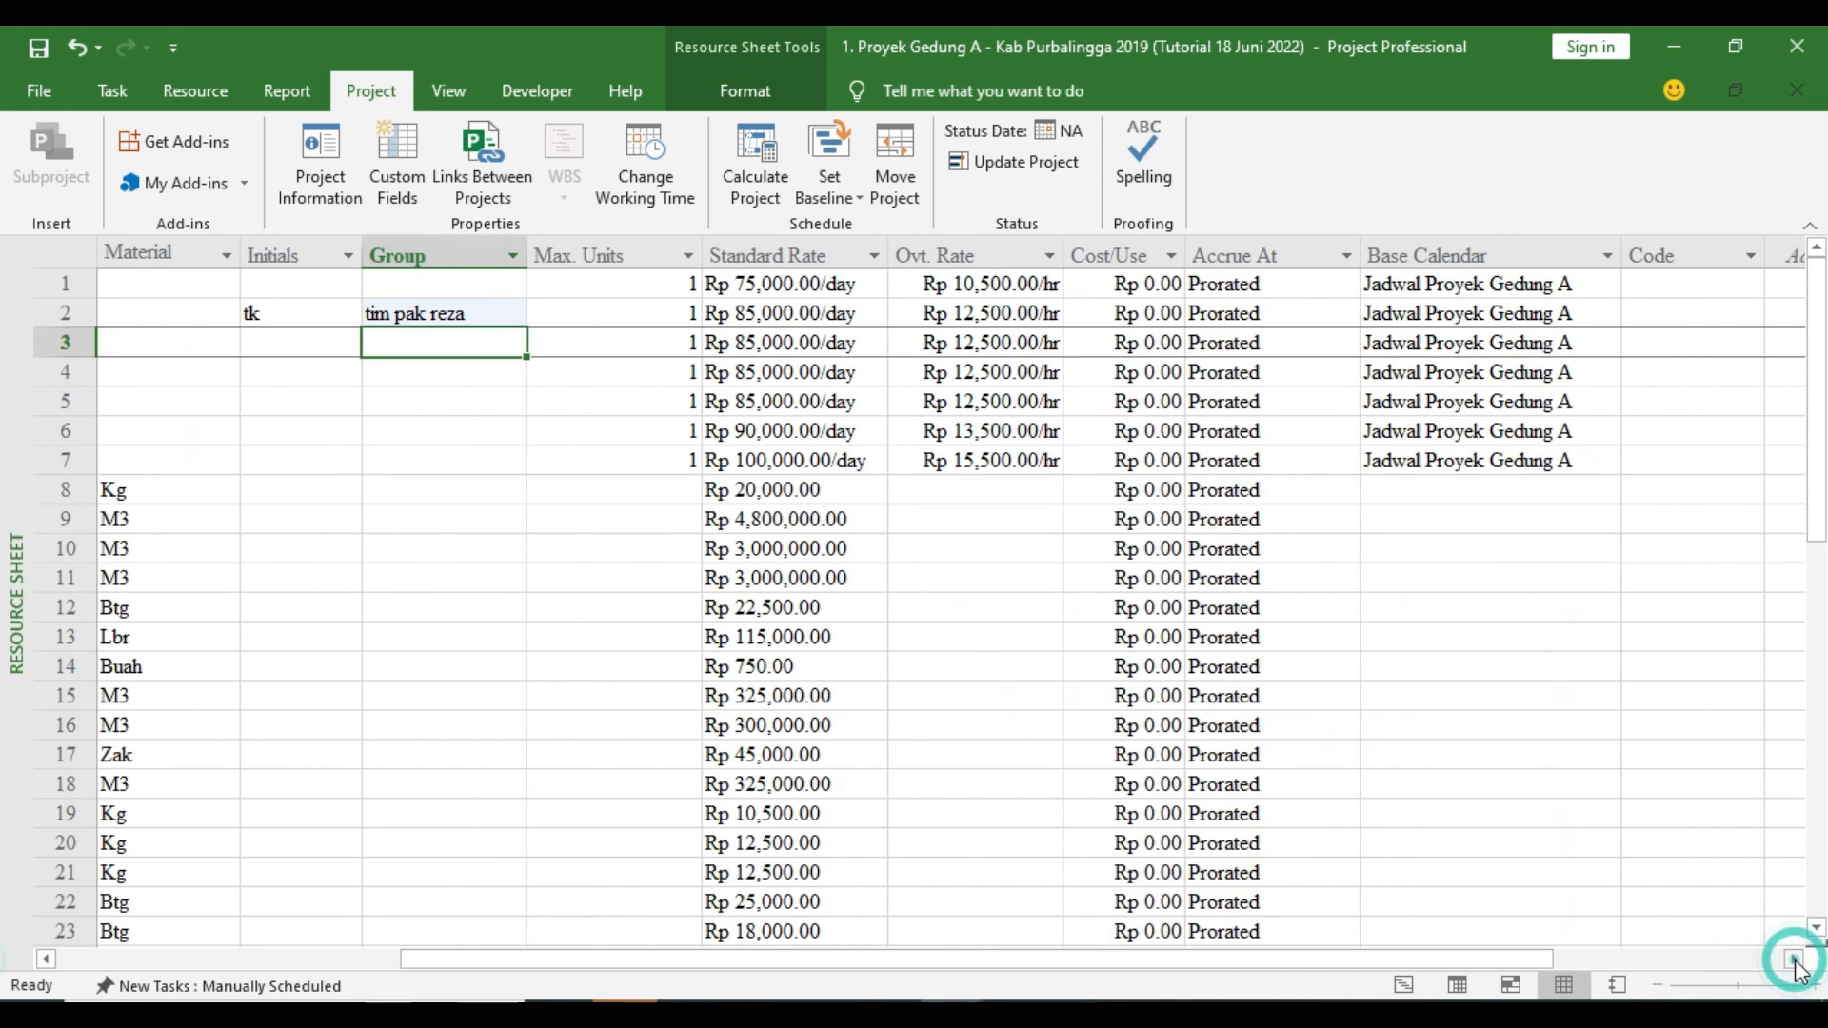
left_click(1681, 324)
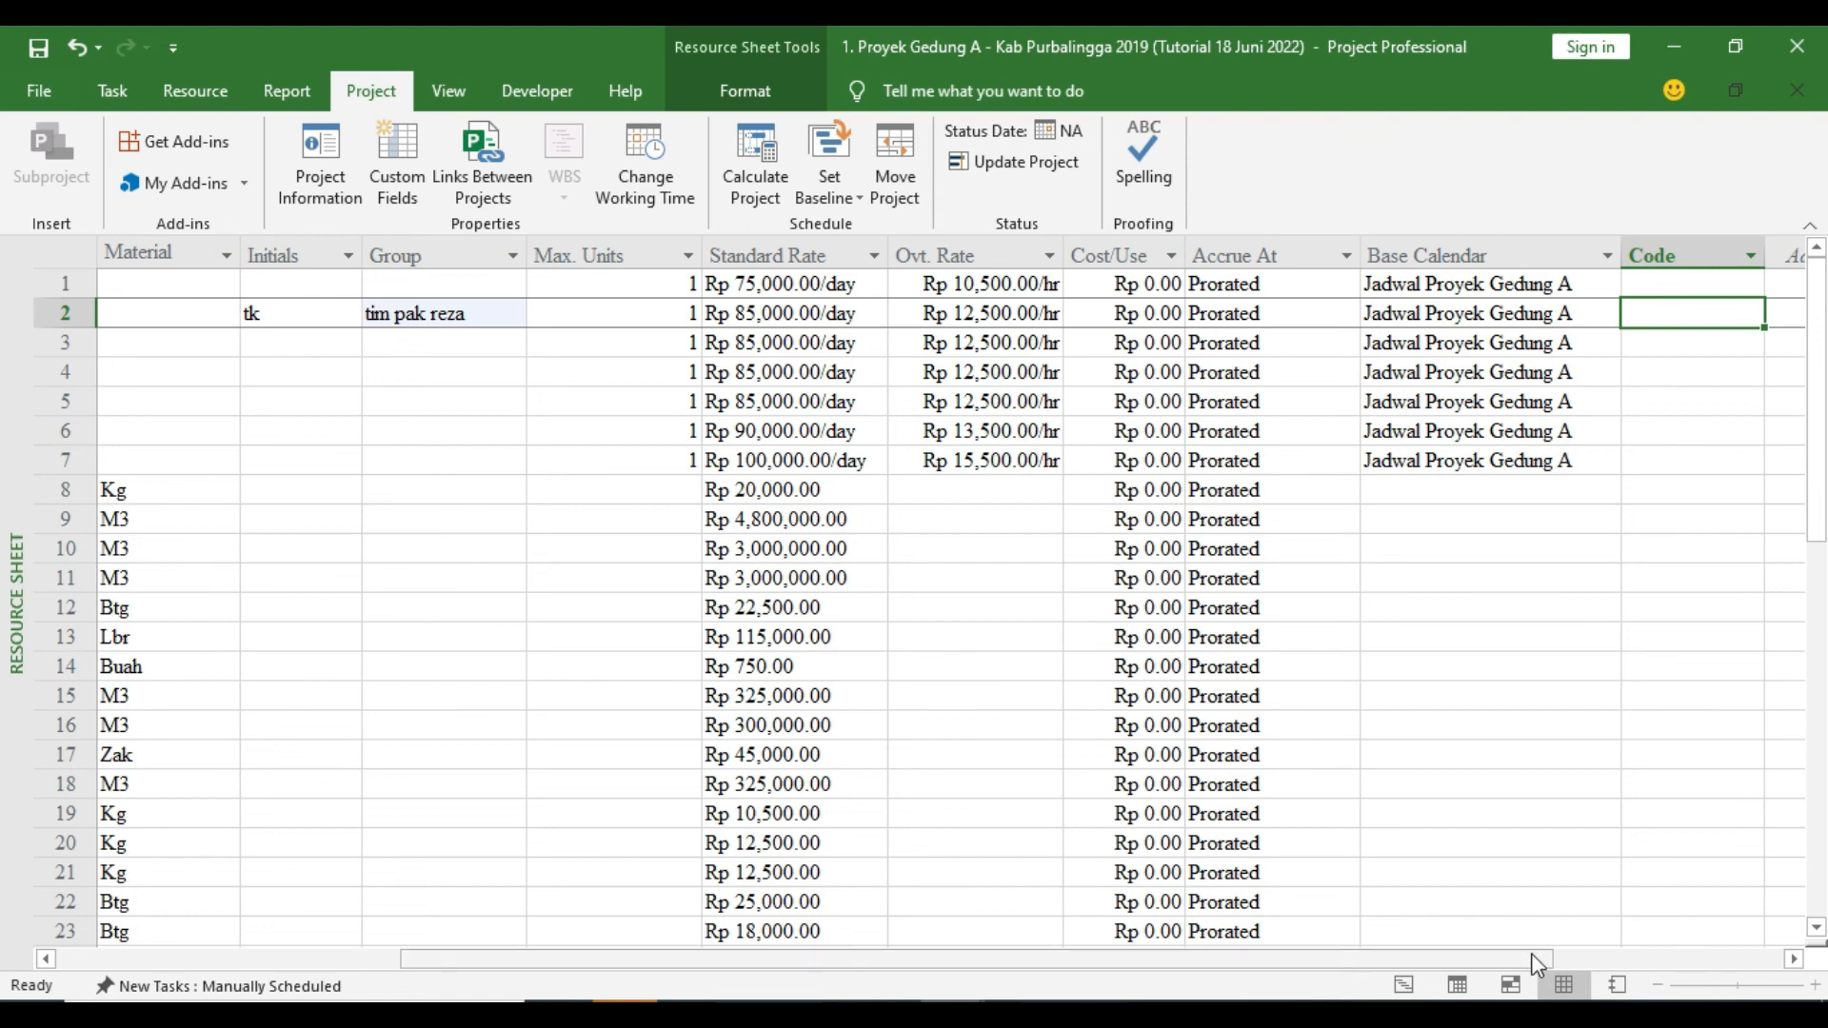
left_click_drag(1531, 955, 1466, 956)
left_click_drag(645, 254, 596, 255)
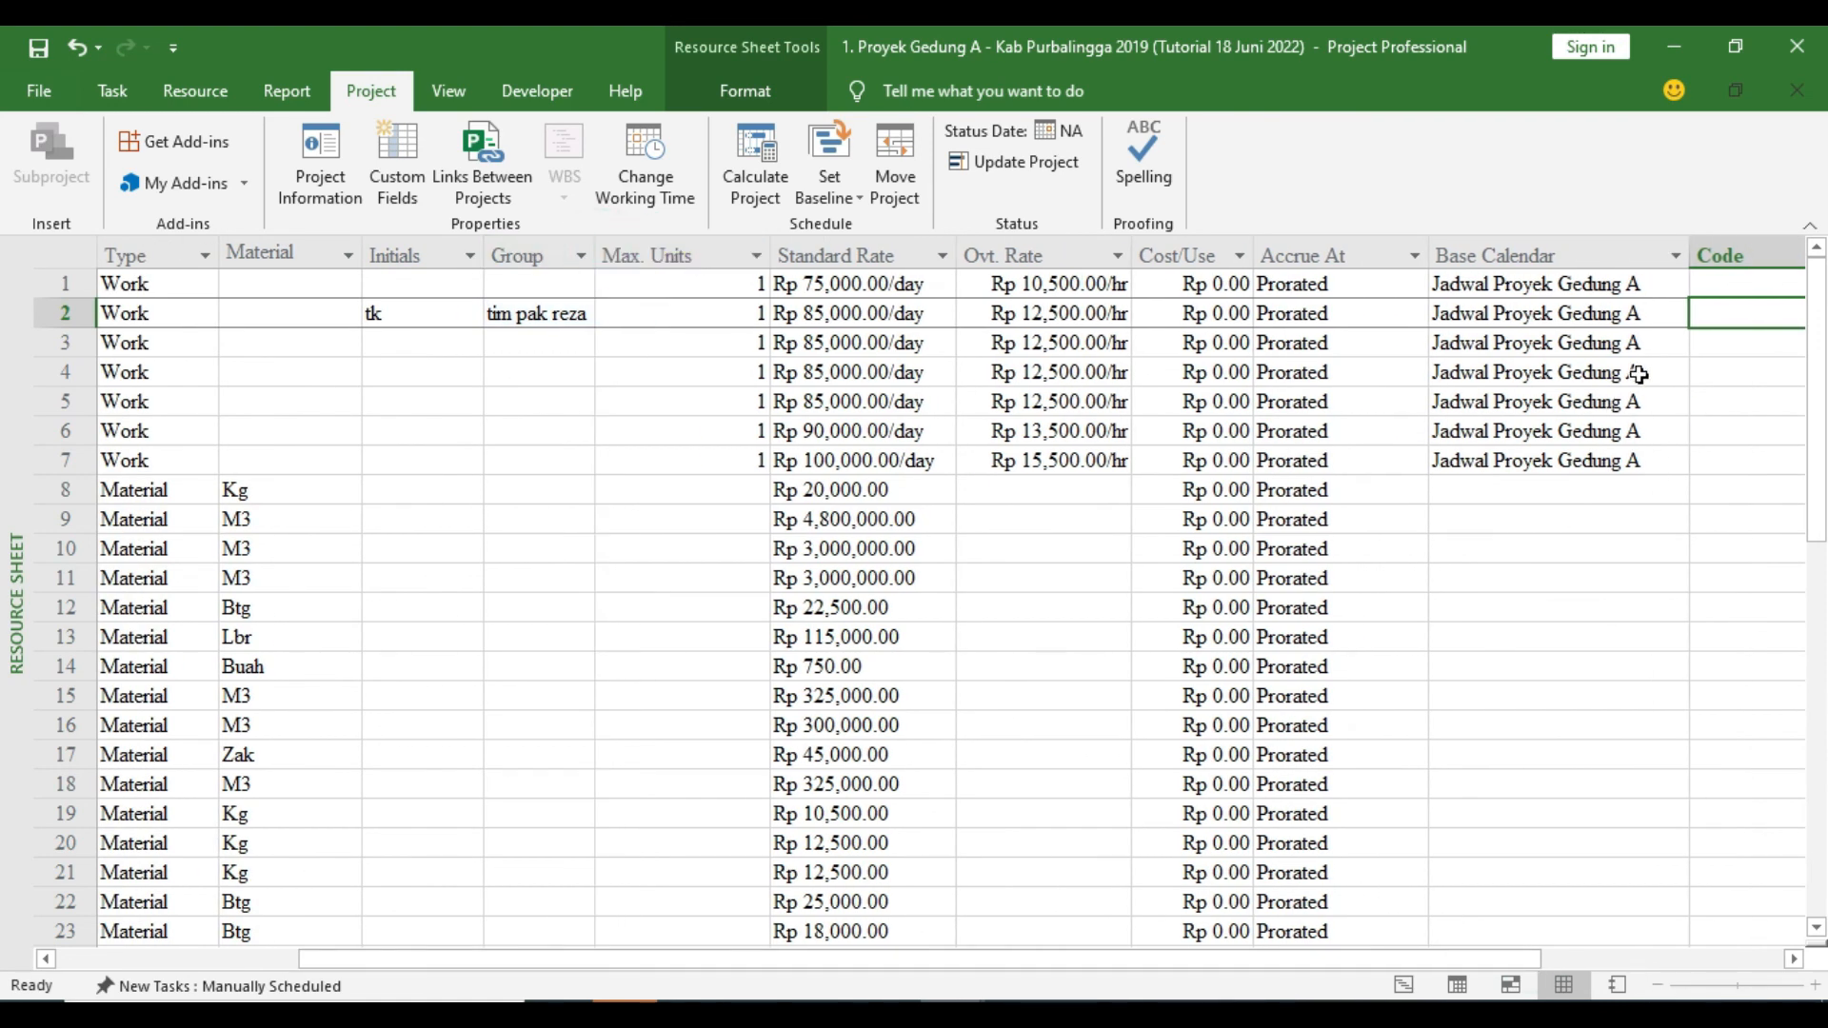
left_click(1731, 280)
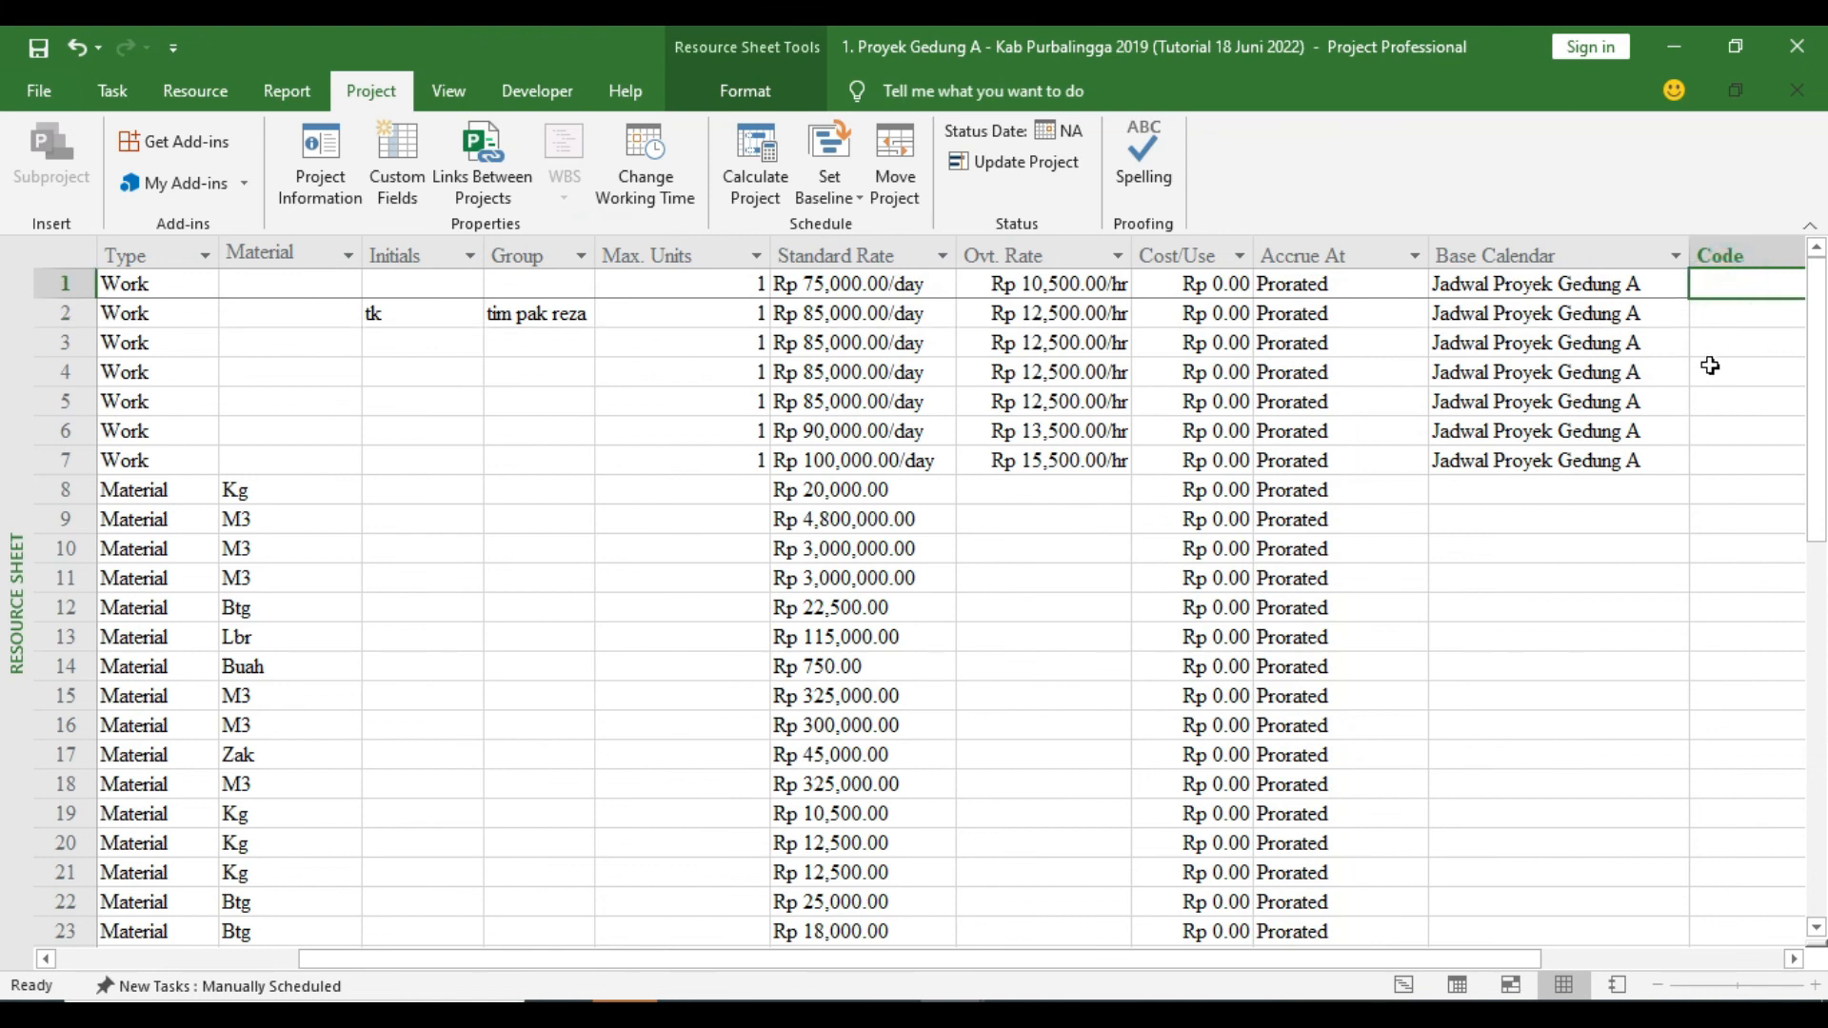
left_click_drag(1431, 258, 1343, 253)
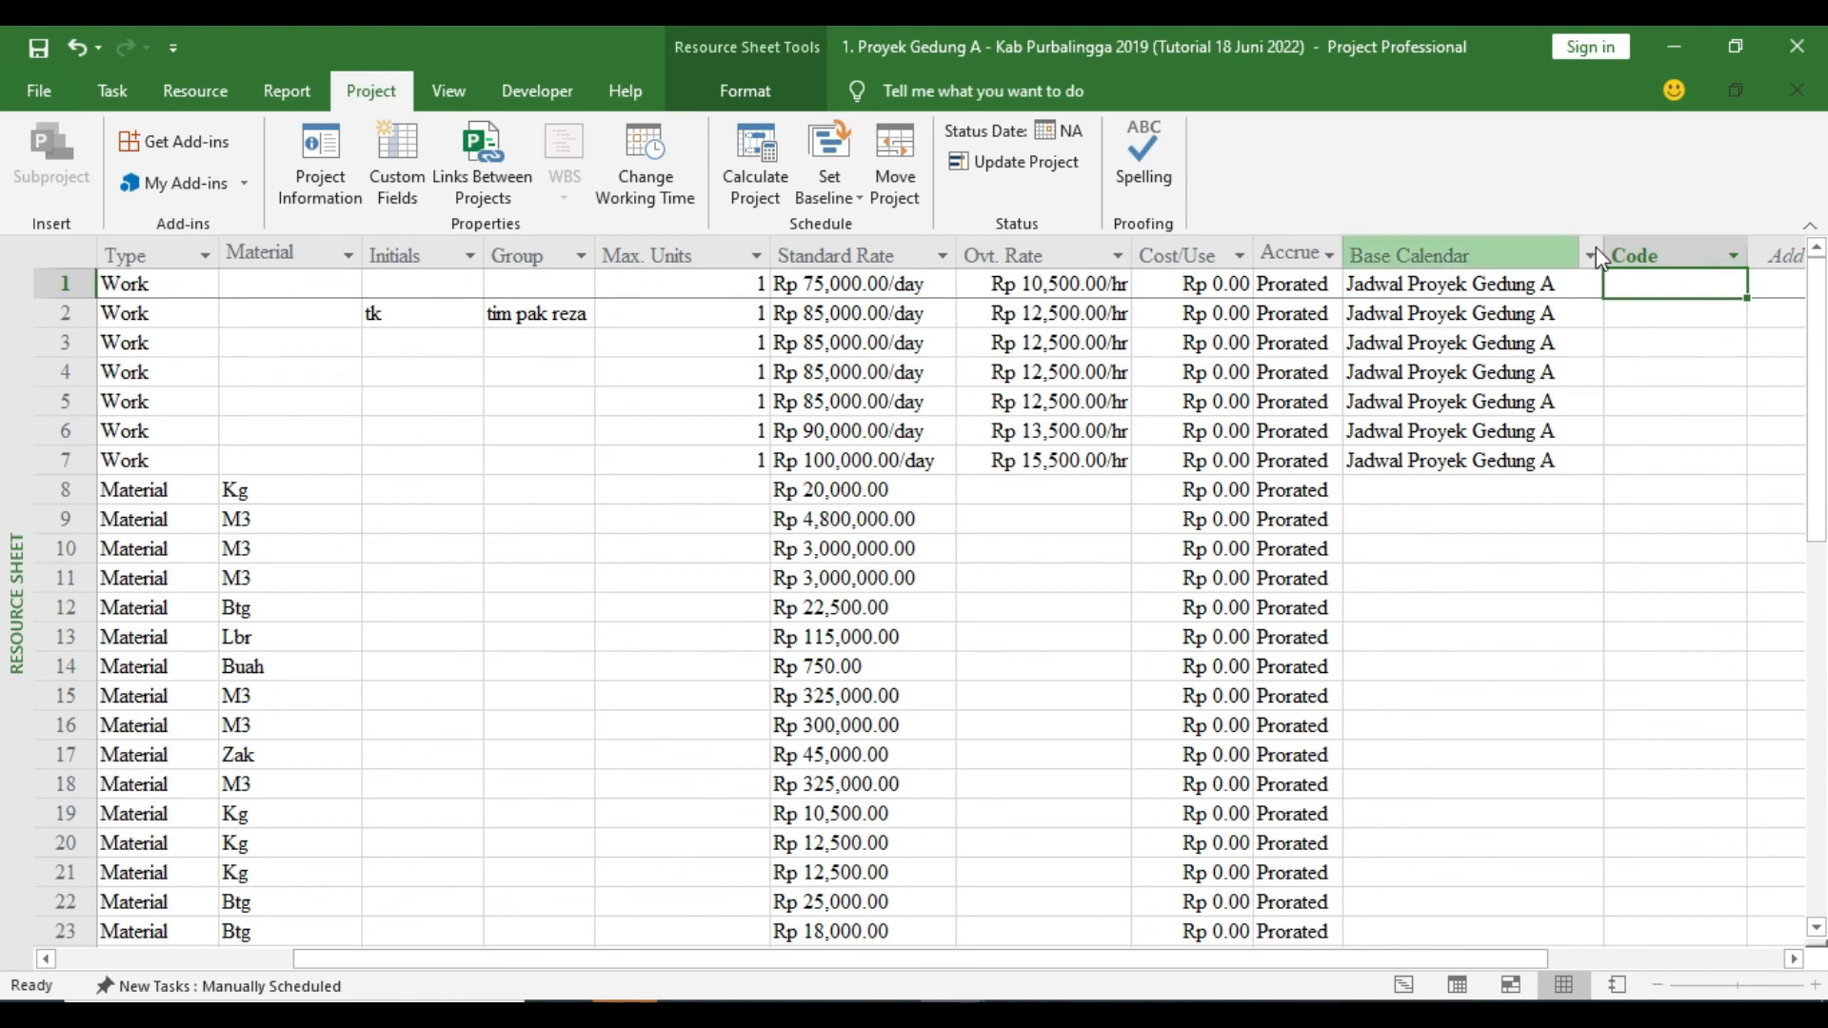
left_click_drag(1603, 251, 1457, 271)
left_click_drag(1425, 959, 1314, 969)
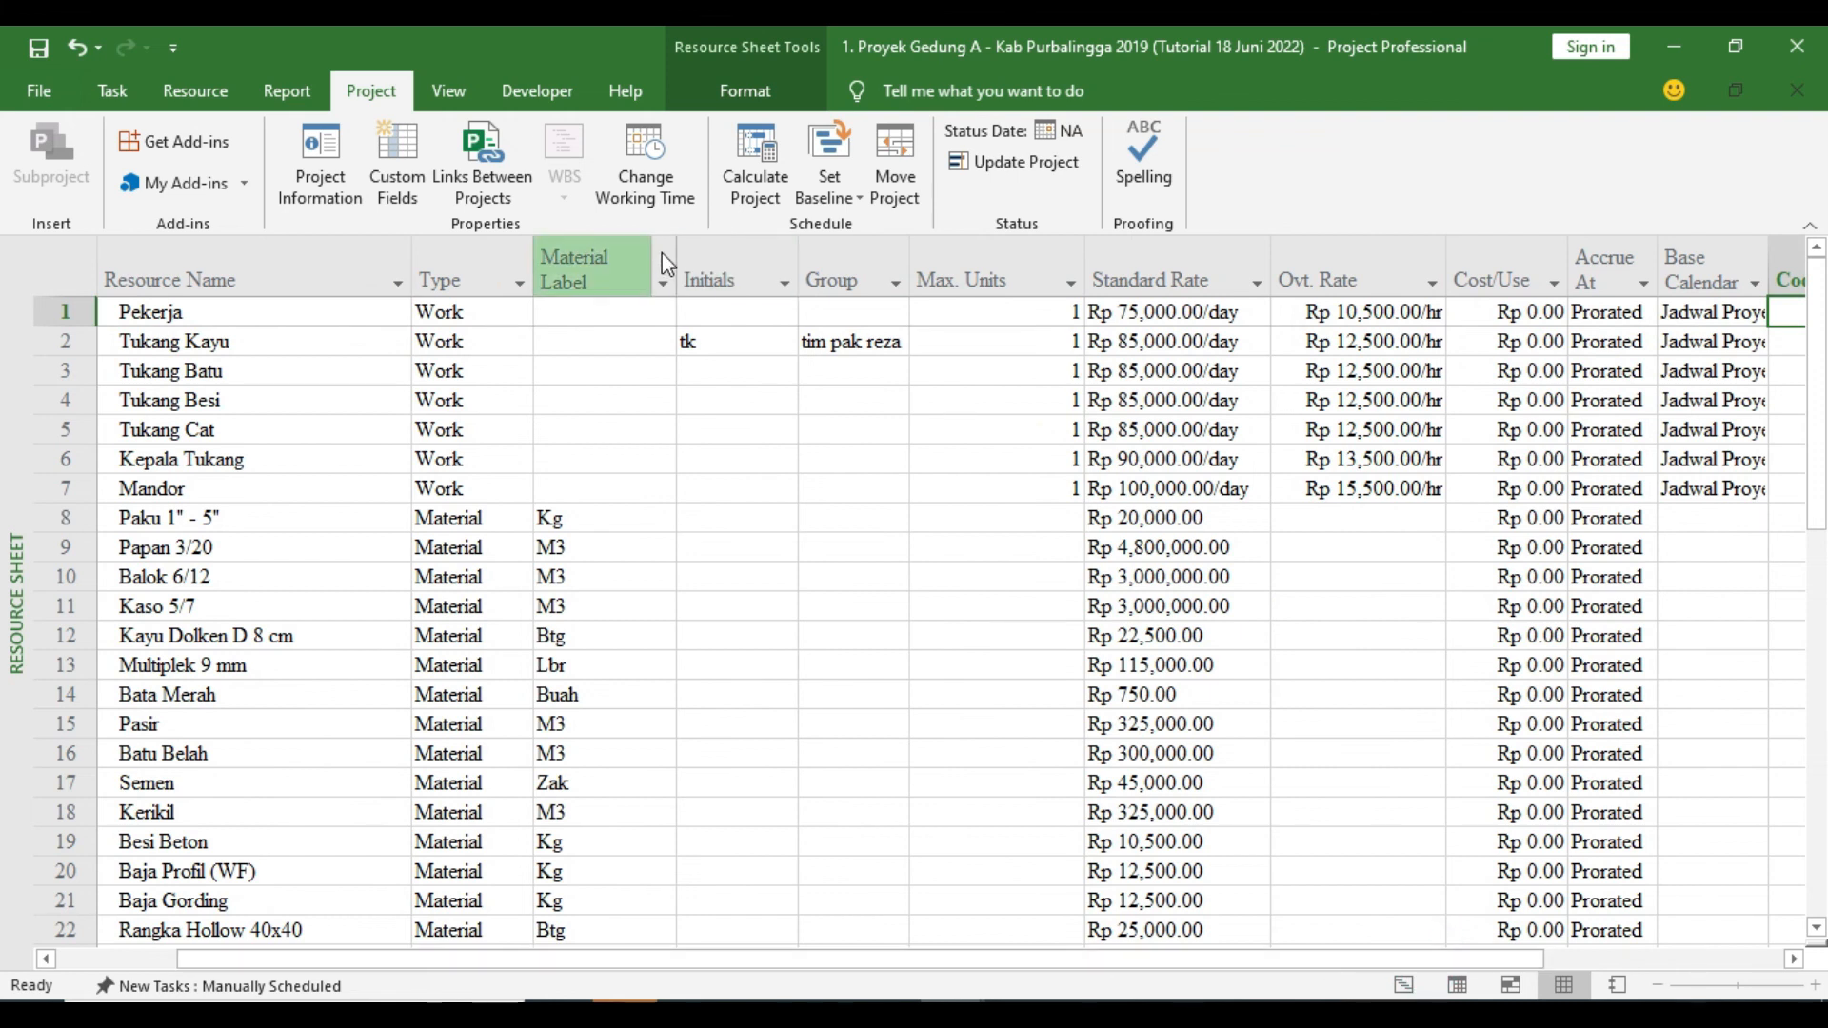
left_click_drag(672, 259, 614, 255)
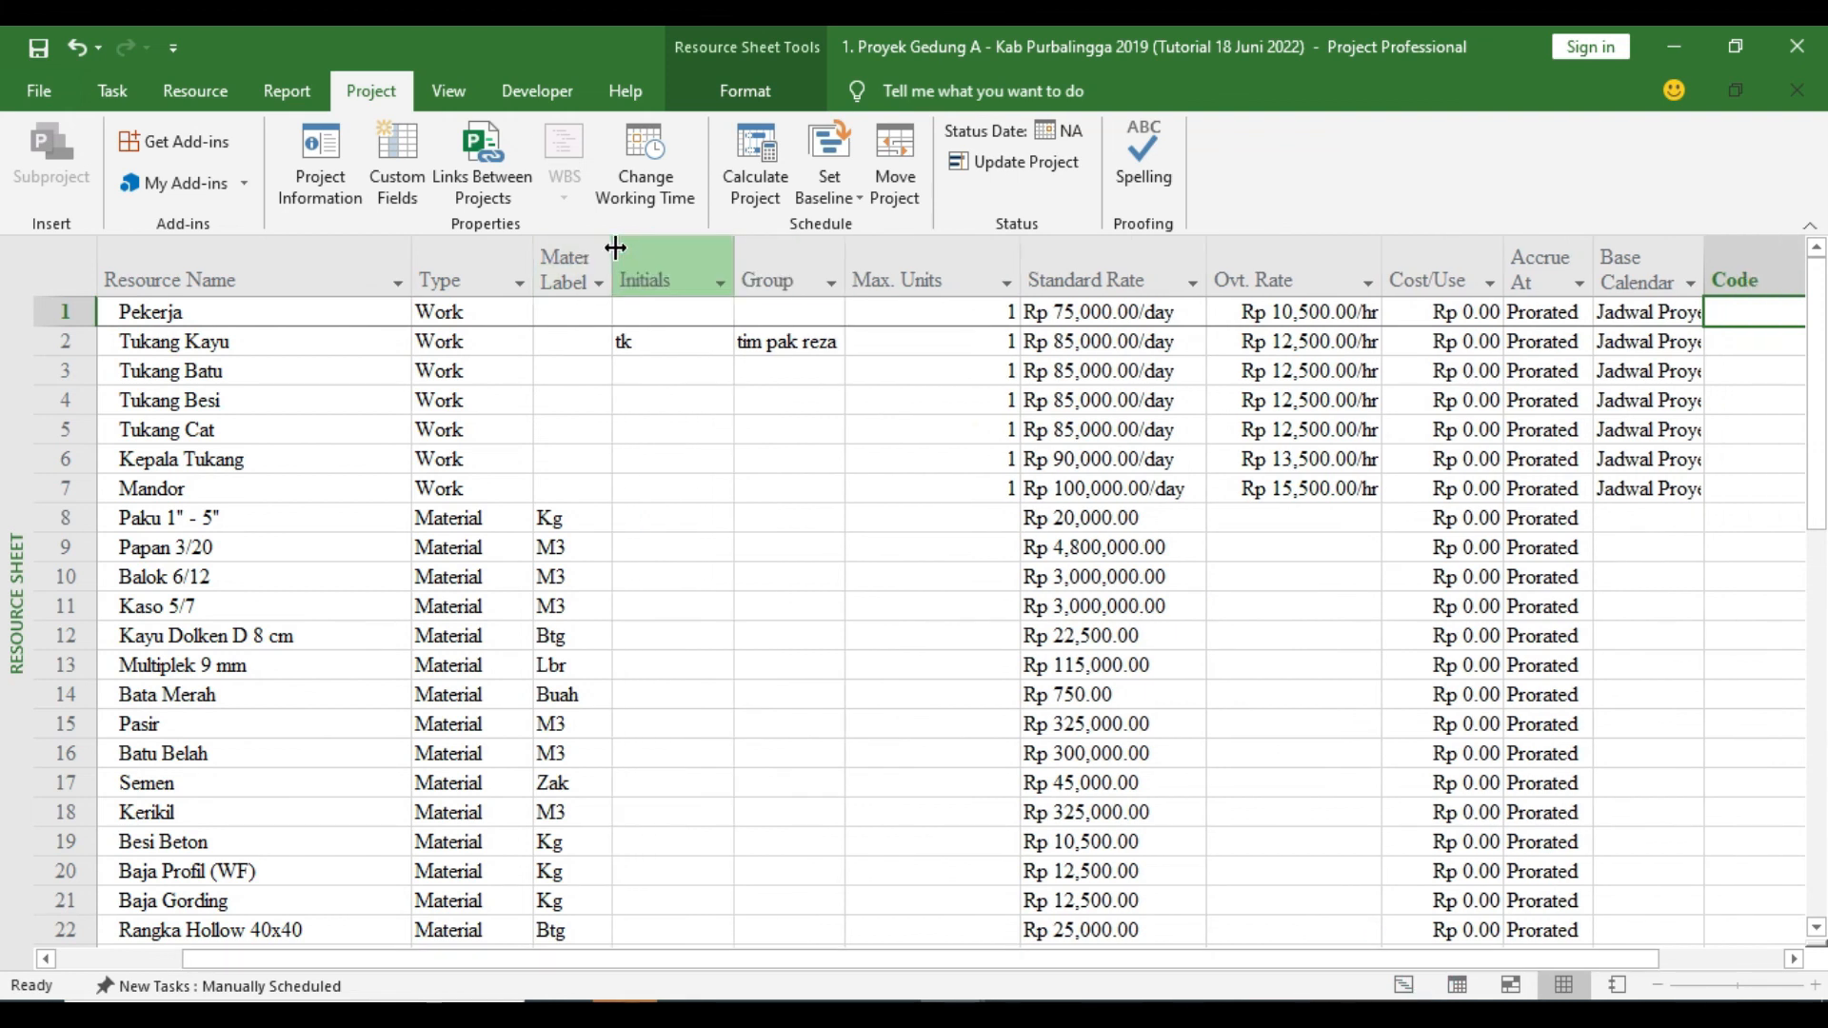
left_click_drag(409, 251, 362, 255)
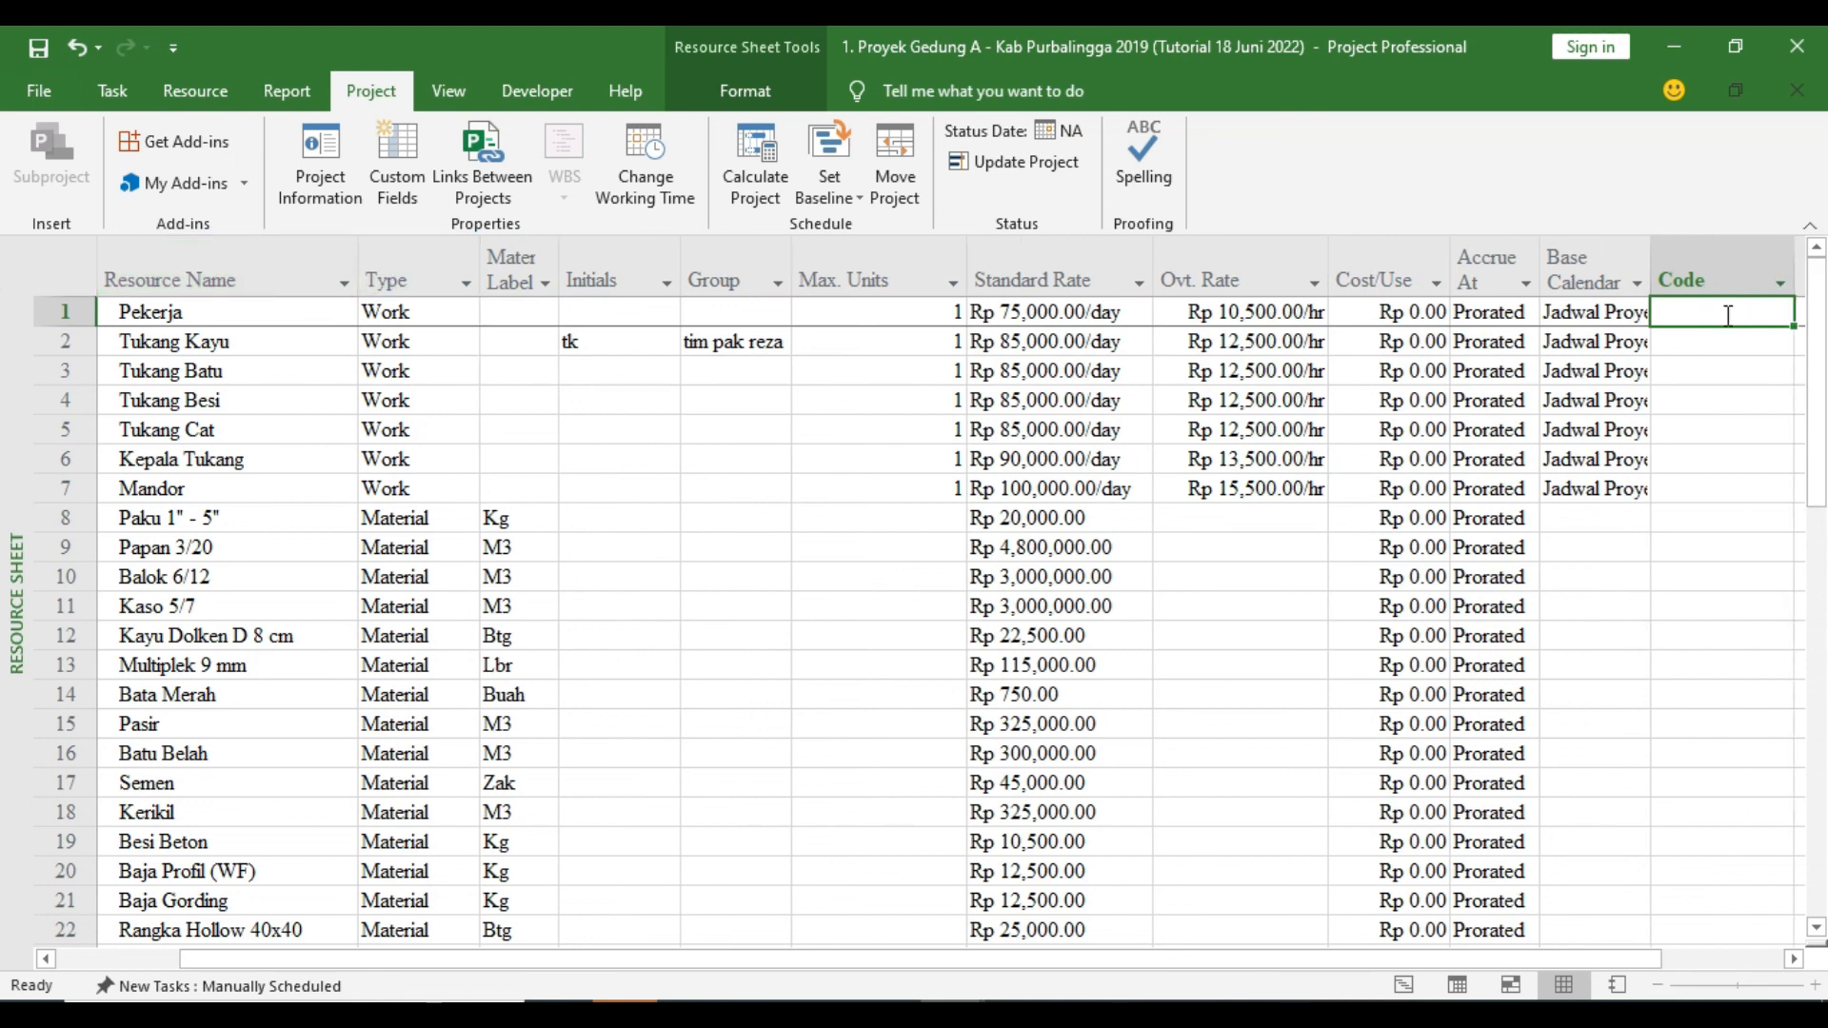
Enter the codes Pkrj for Pekerja, TKY for Tukang Kayu and Pak for Paku 1" - 5"
type("Pkrj")
key("Return")
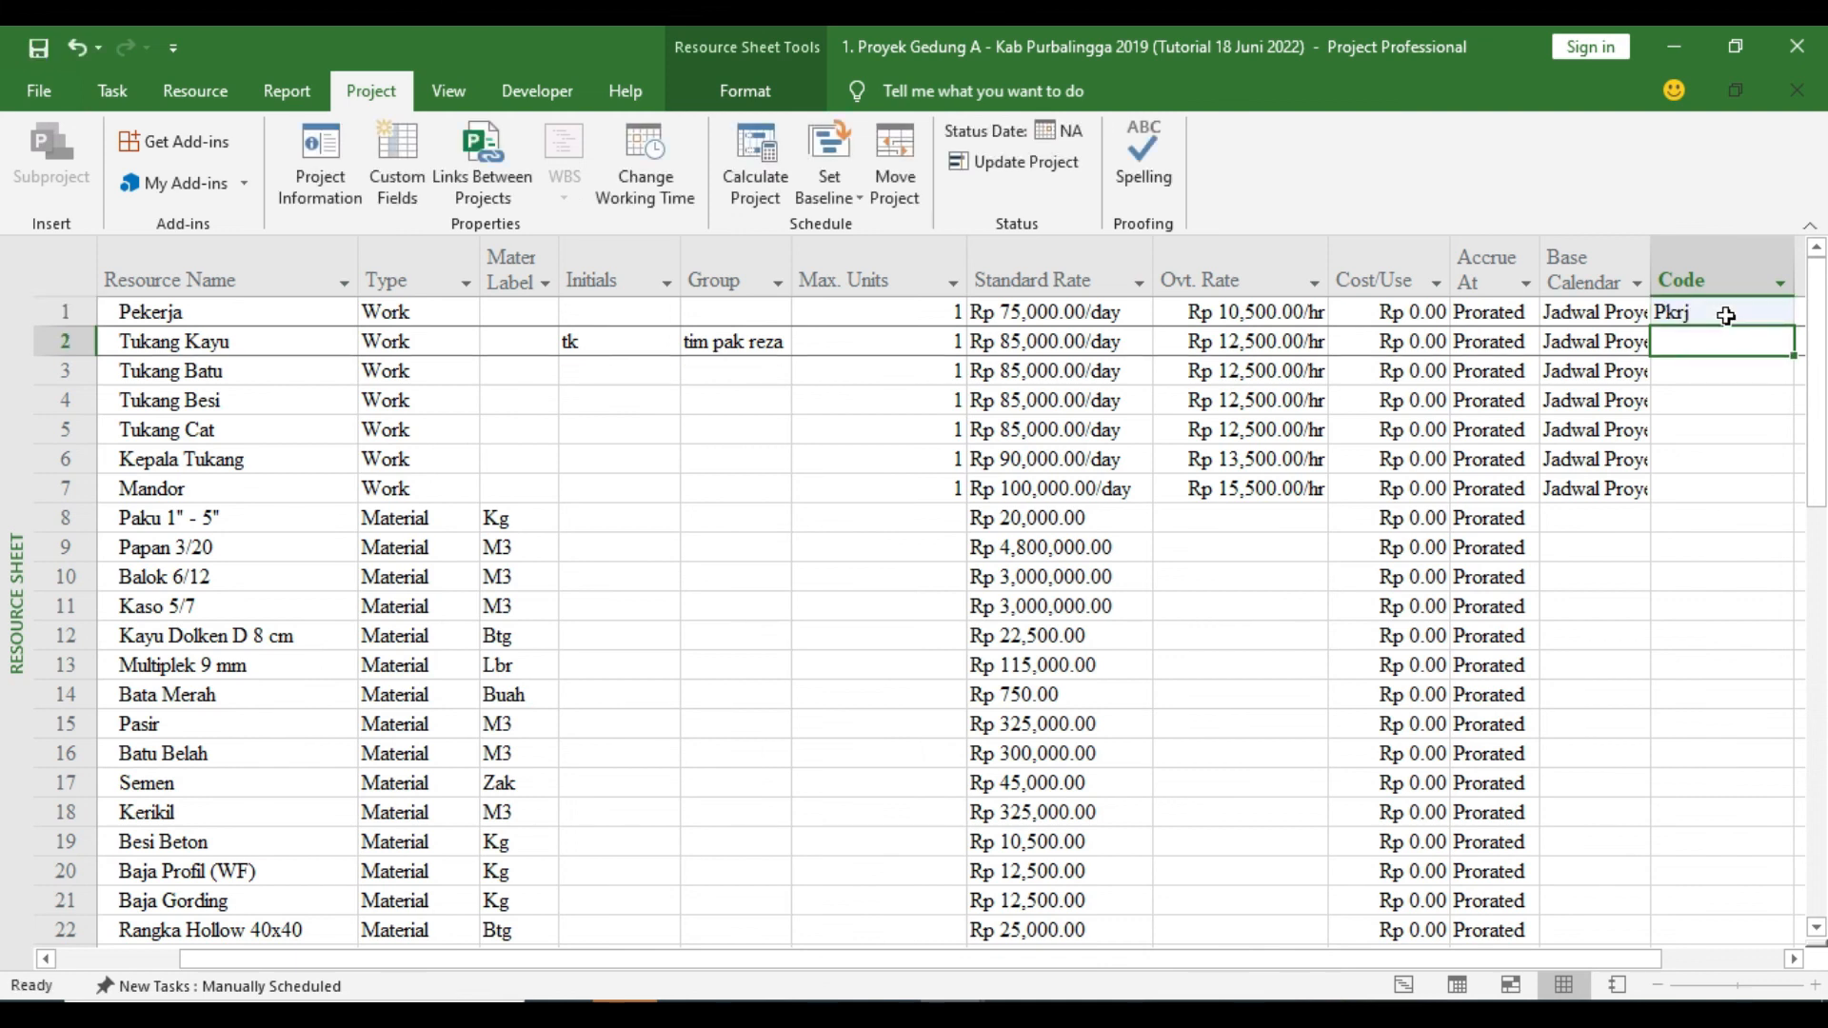
type("TK")
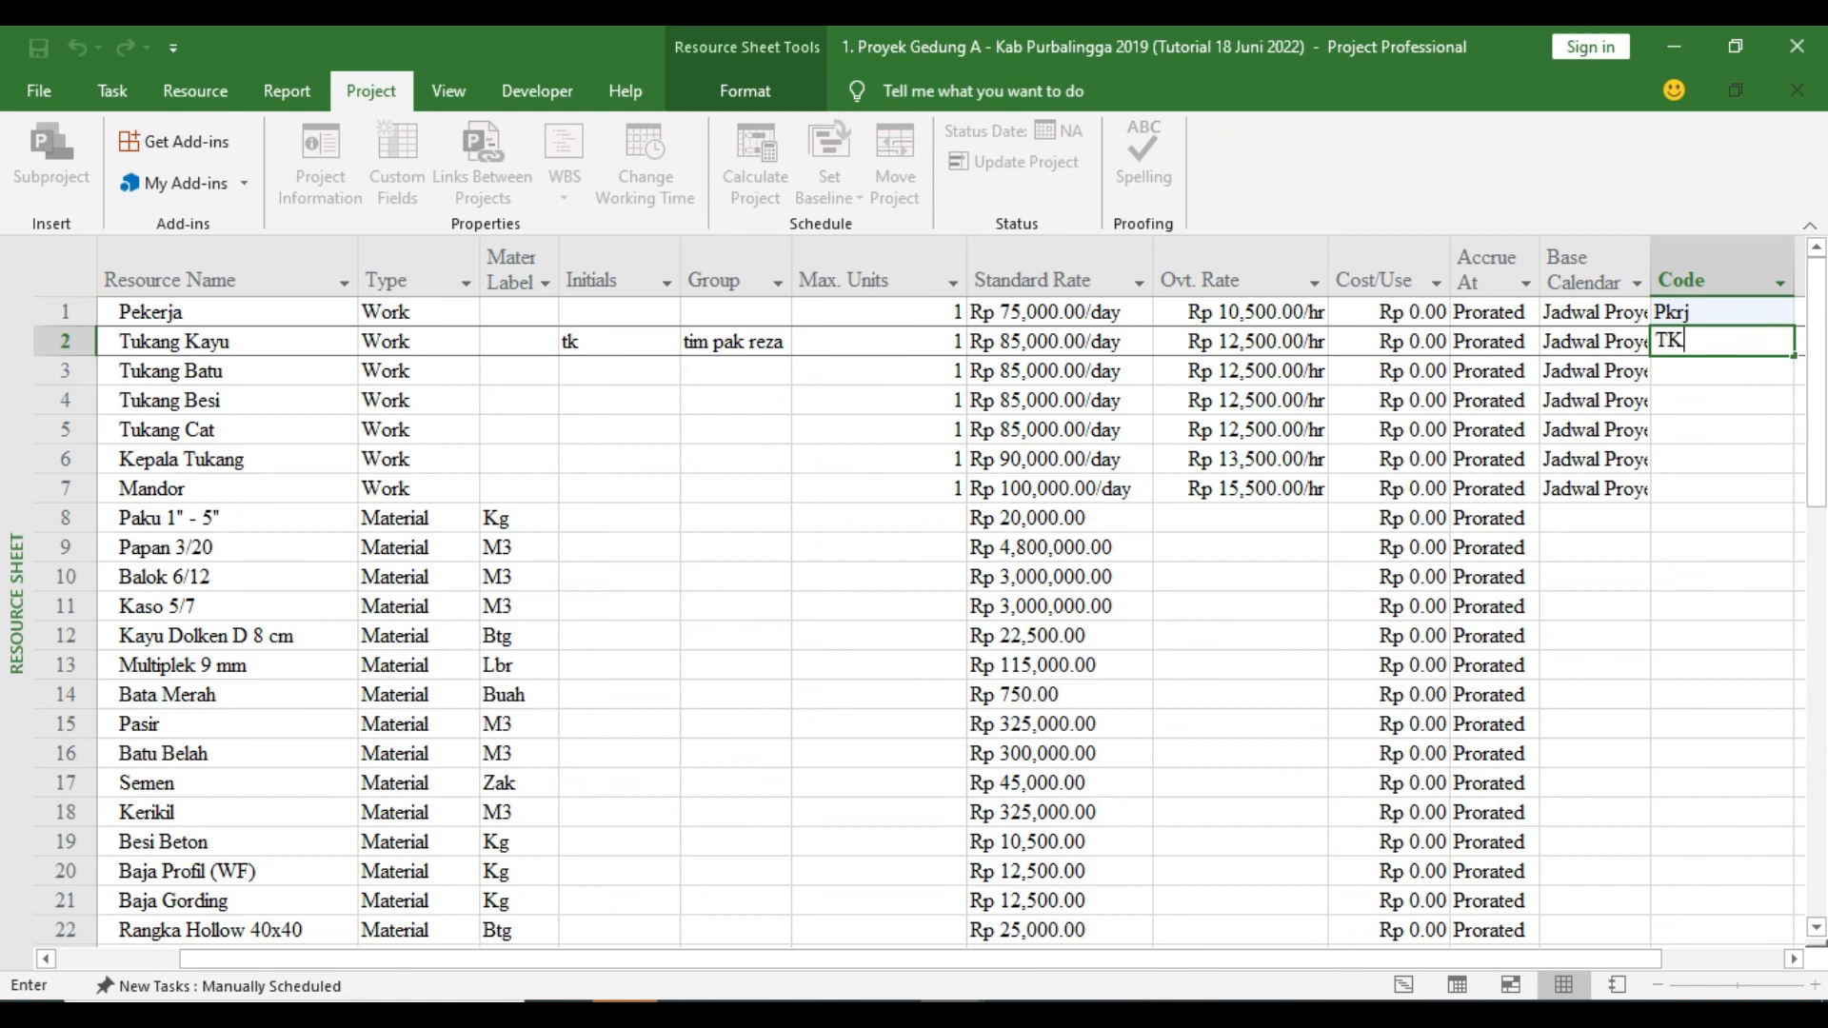
type("Y")
key("Return")
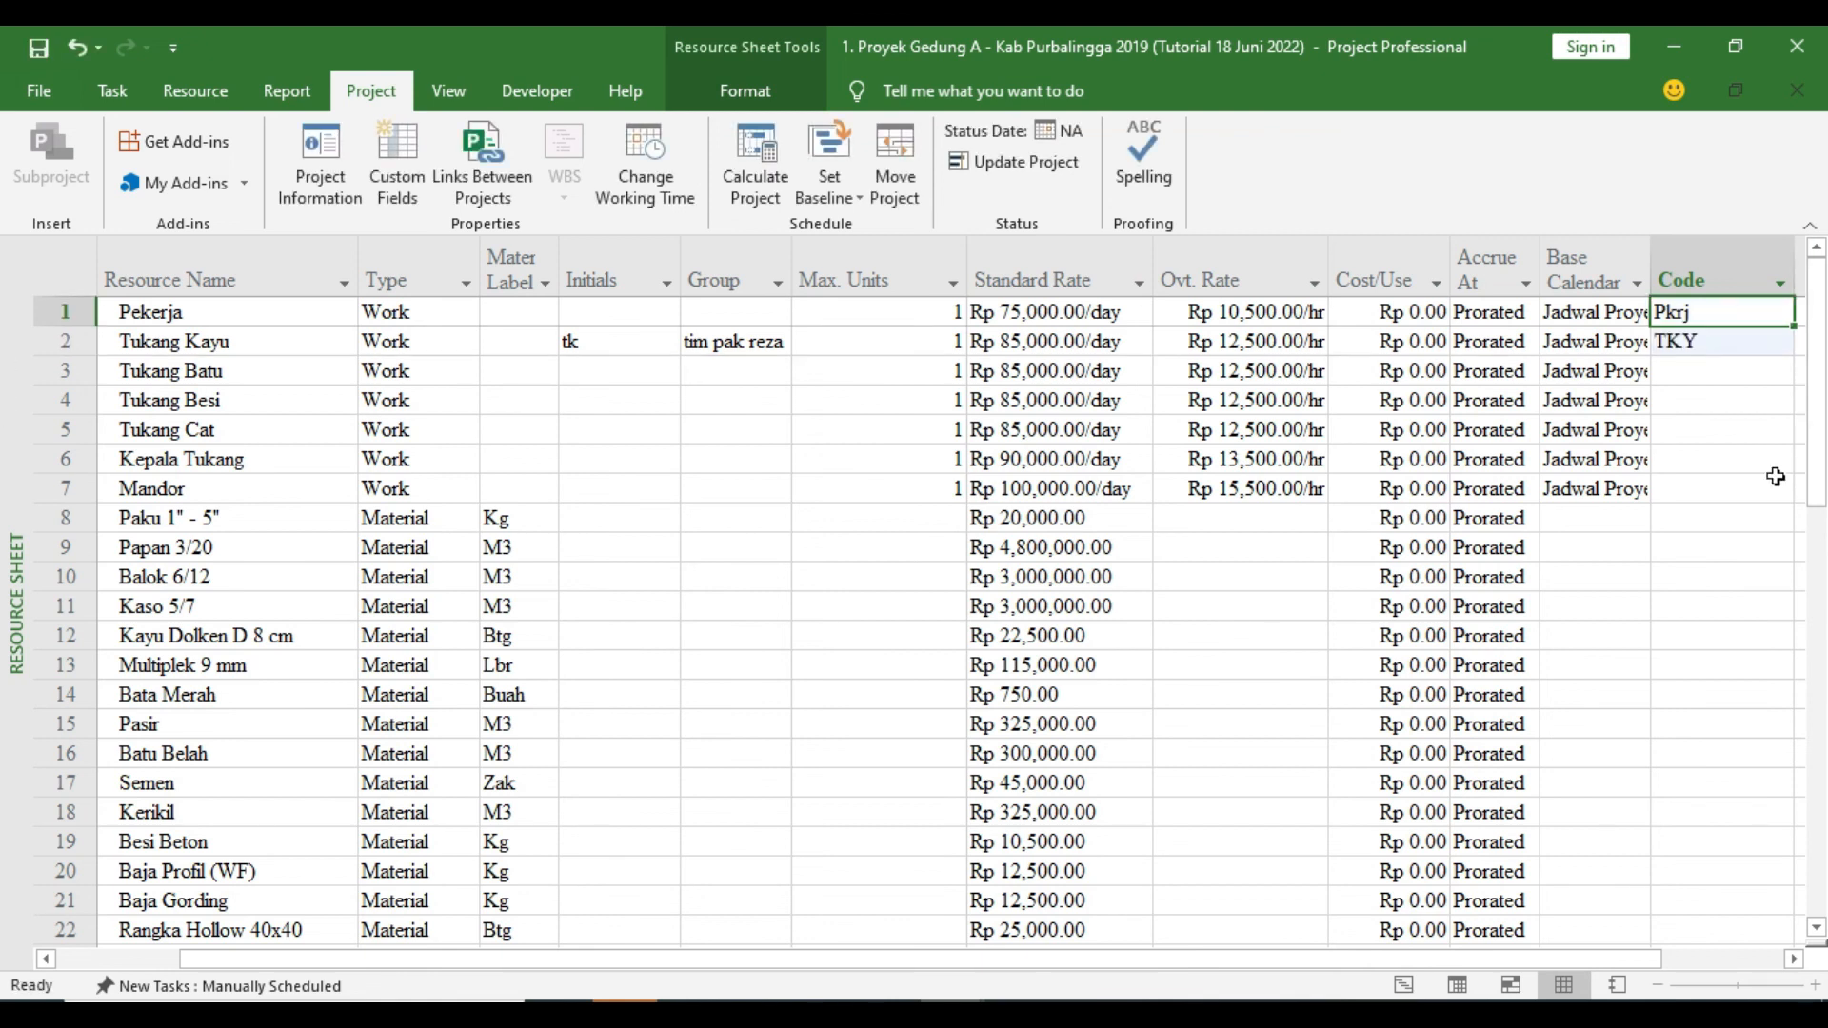
left_click(1730, 524)
type("Pak")
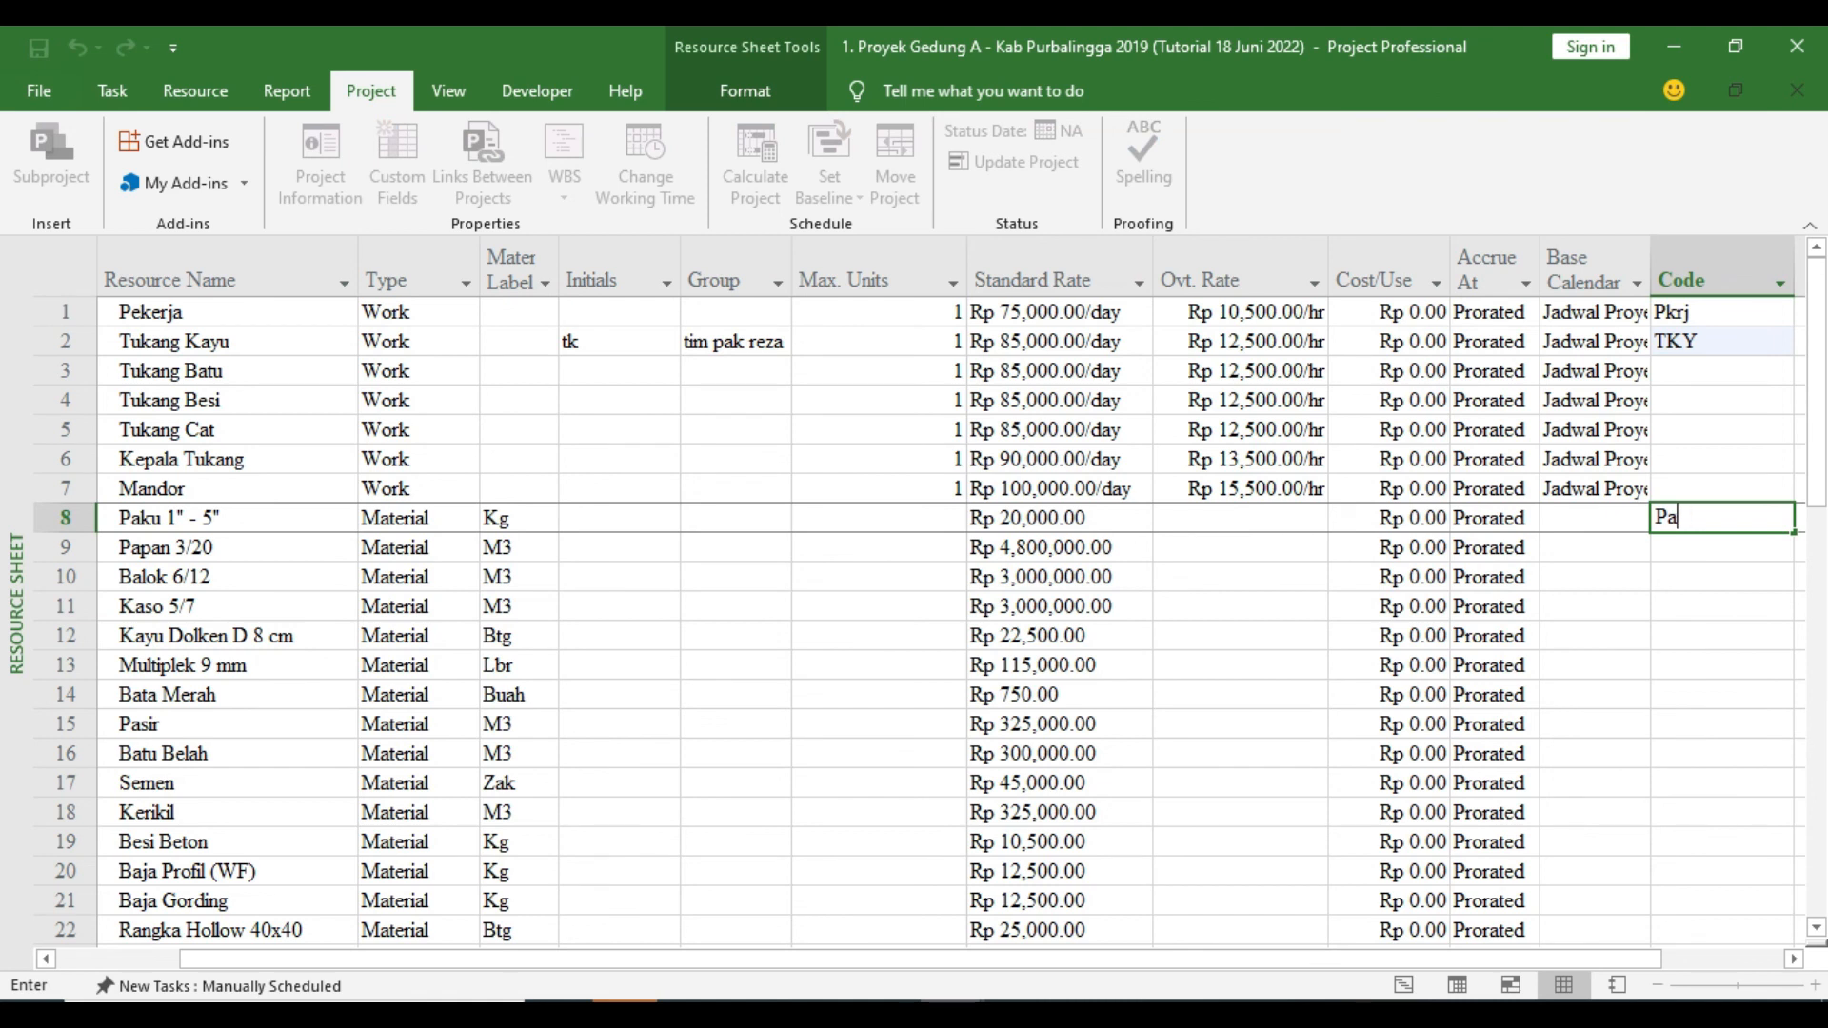
key("Return")
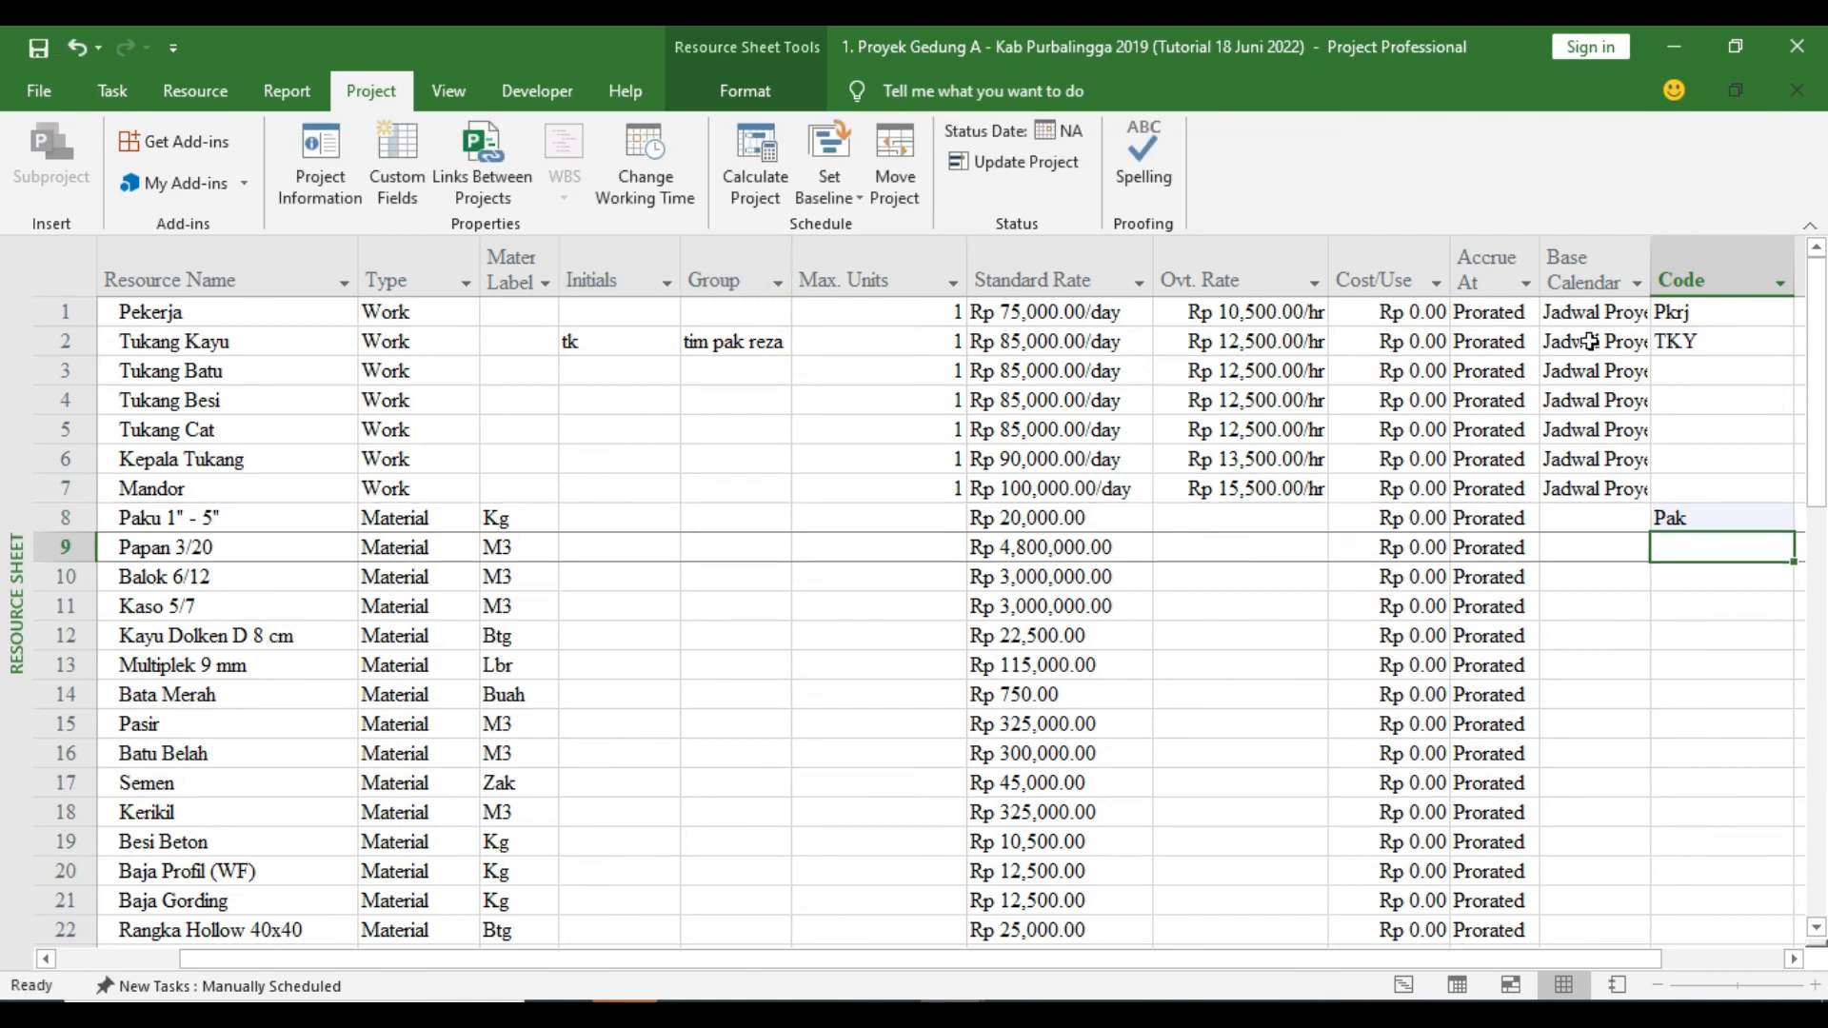
Clear Tukang Kayu's Initials and Group entries and delete the codes of Pekerja, Tukang Kayu and Paku 1" - 5"
left_click(606, 340)
key("Delete")
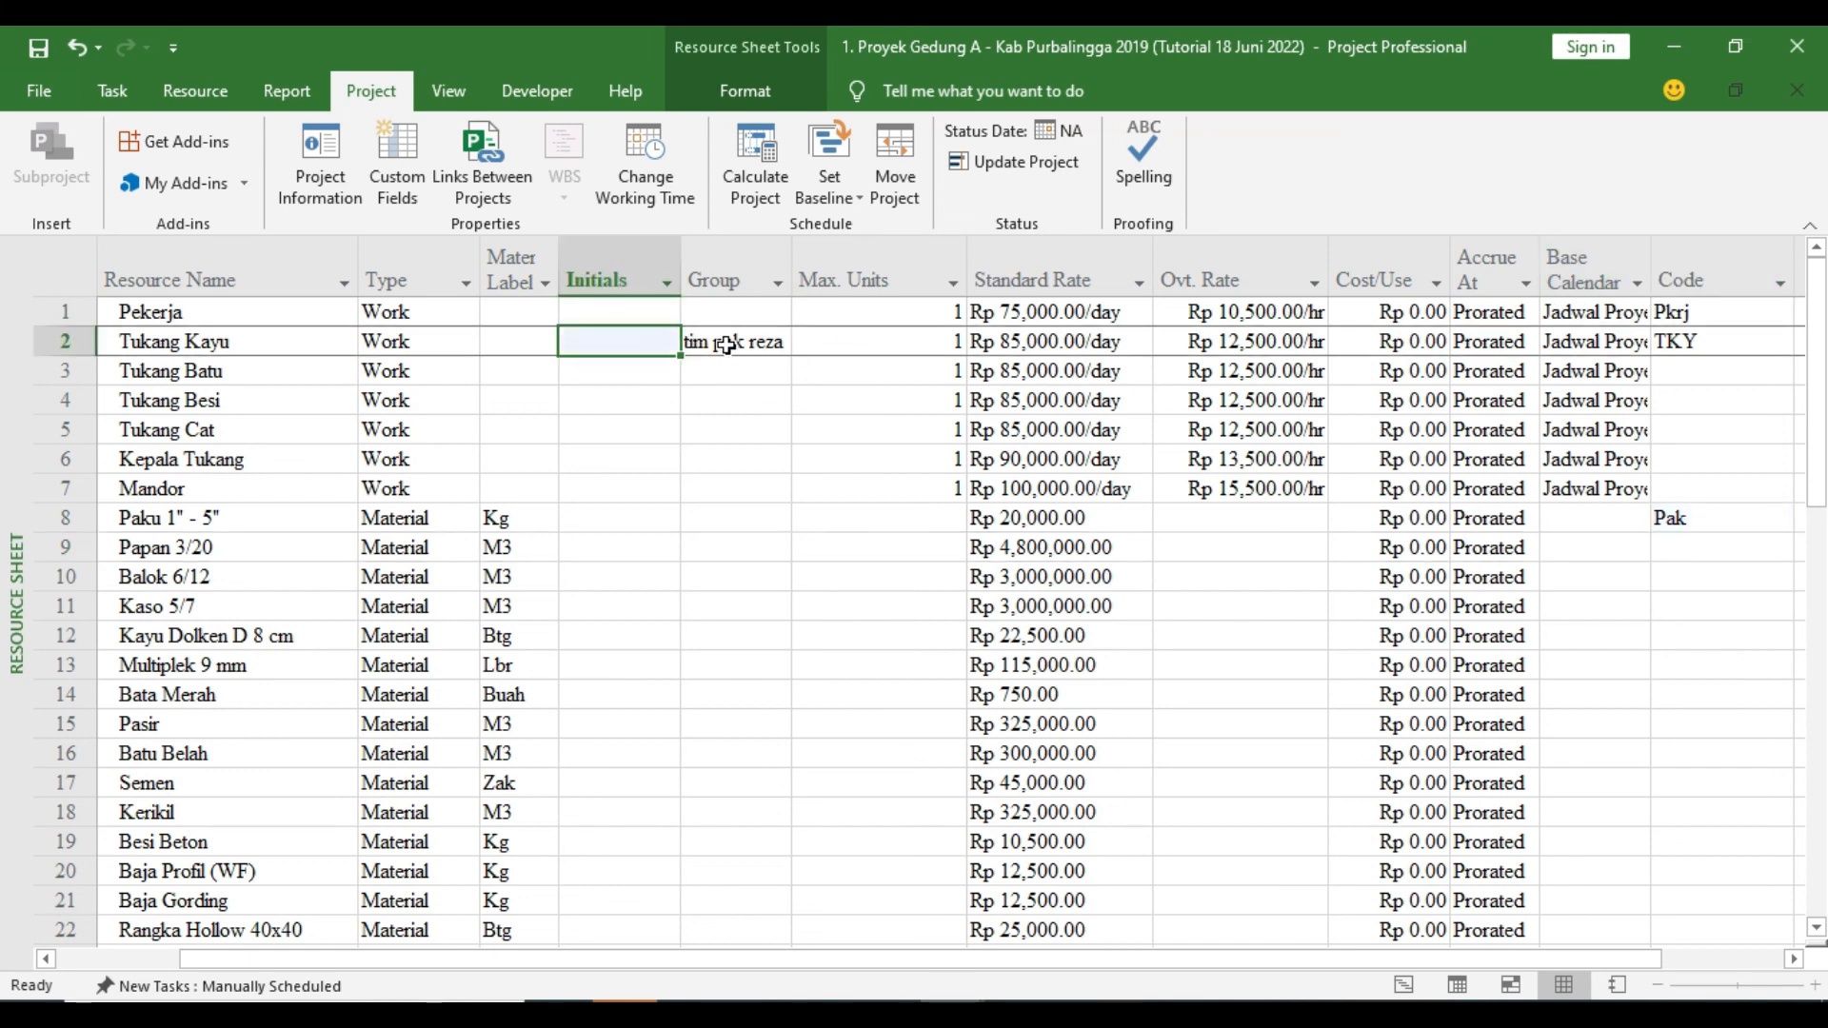
left_click(718, 341)
key("Delete")
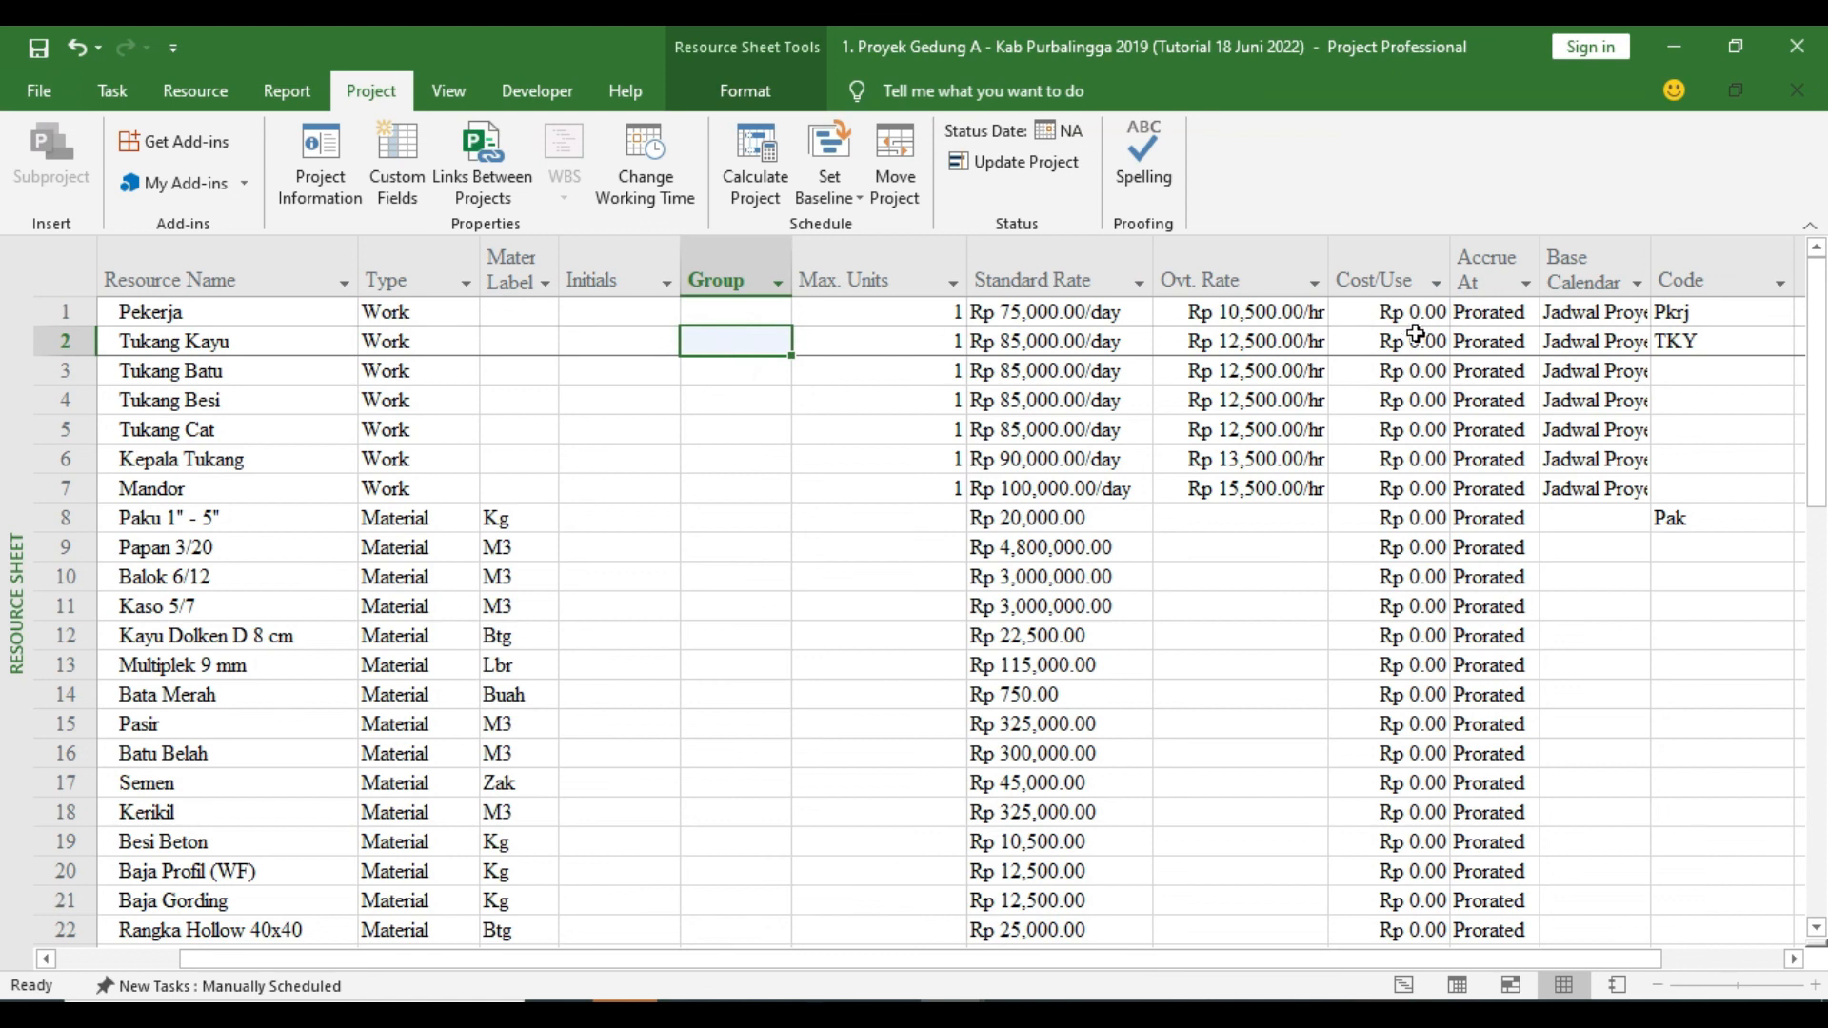
left_click_drag(1682, 313, 1691, 539)
key("Delete")
left_click(229, 398)
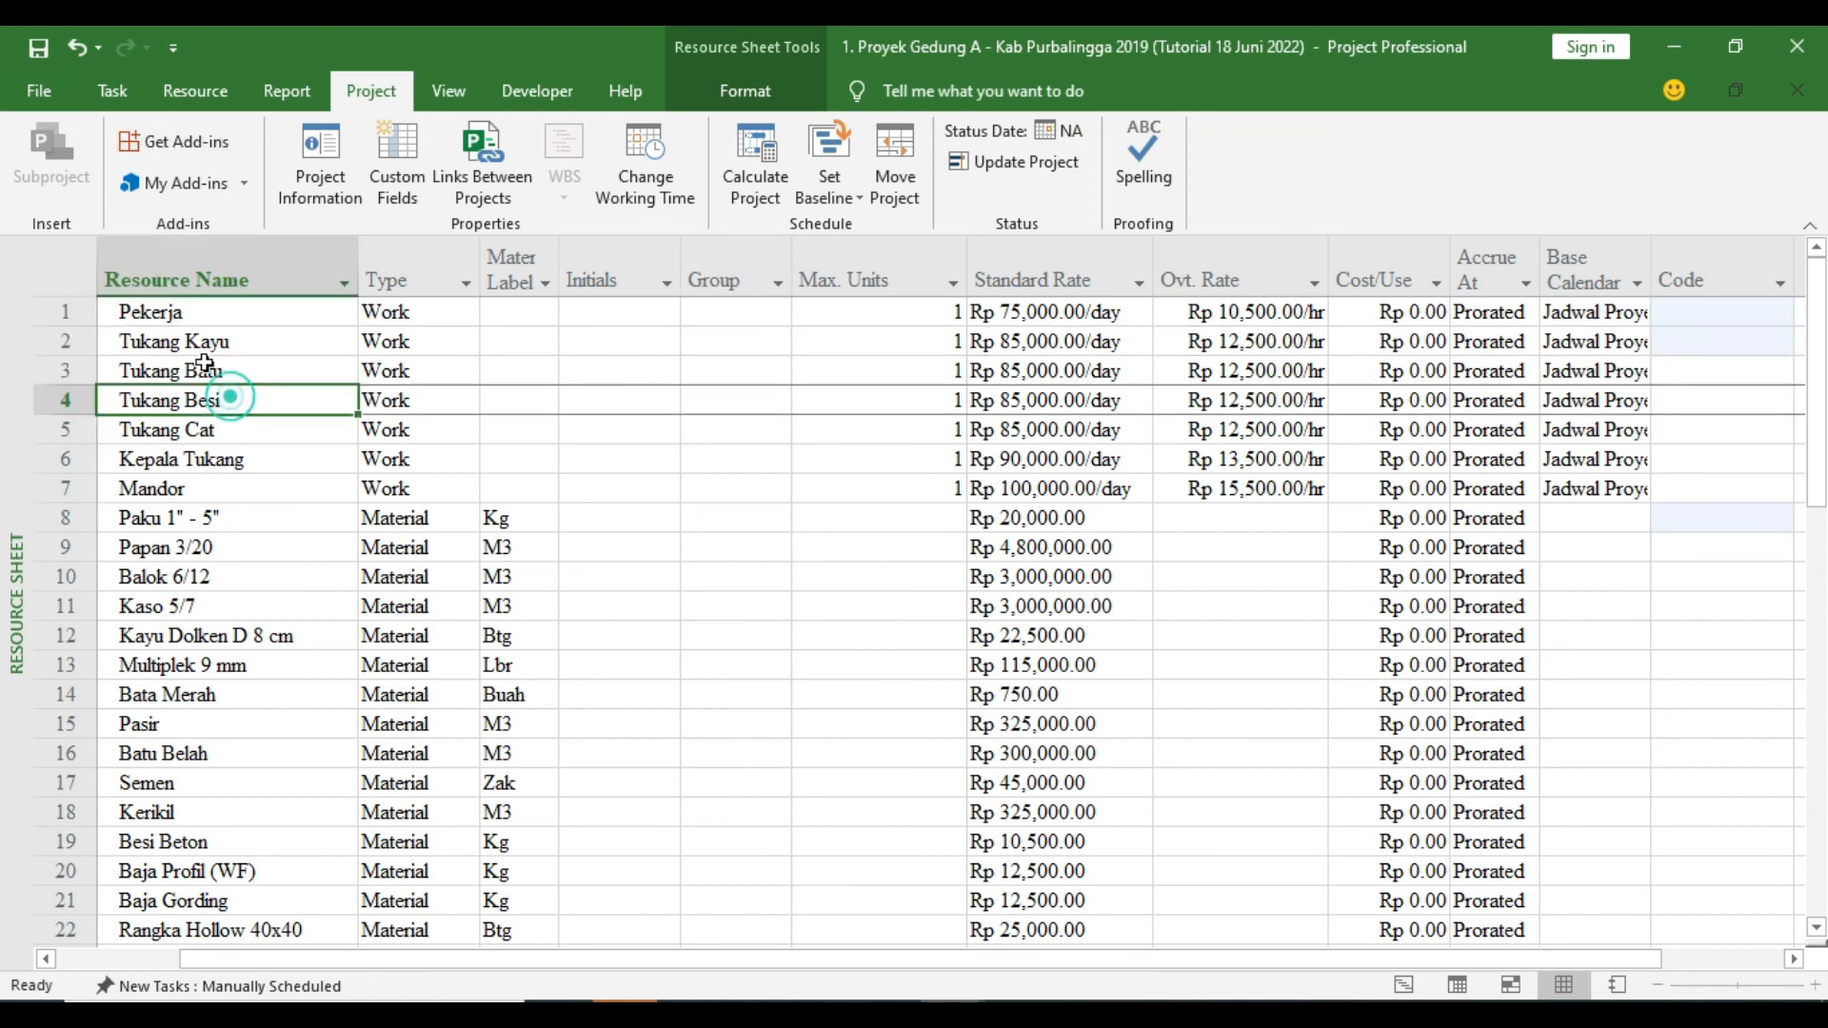
Review all columns of the resource sheet and the whole list from the work resources down to the cost resources
left_click_drag(1347, 959, 1235, 962)
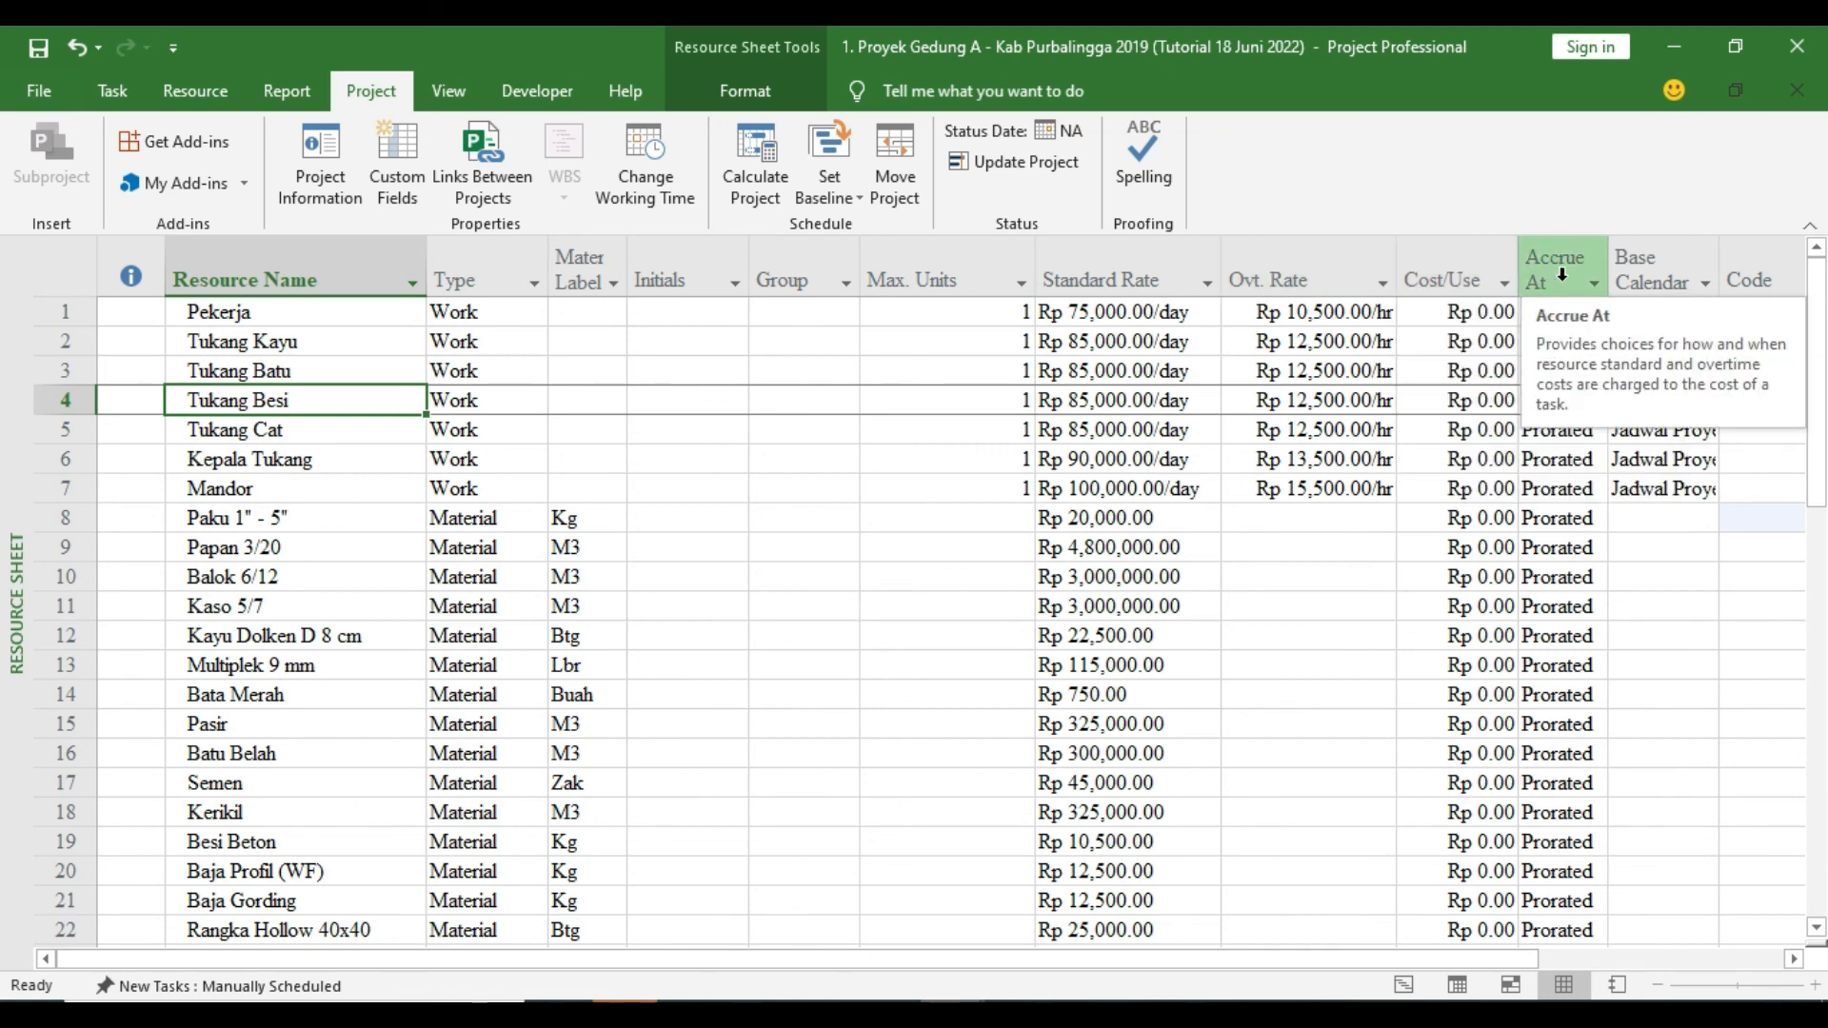
left_click(1794, 958)
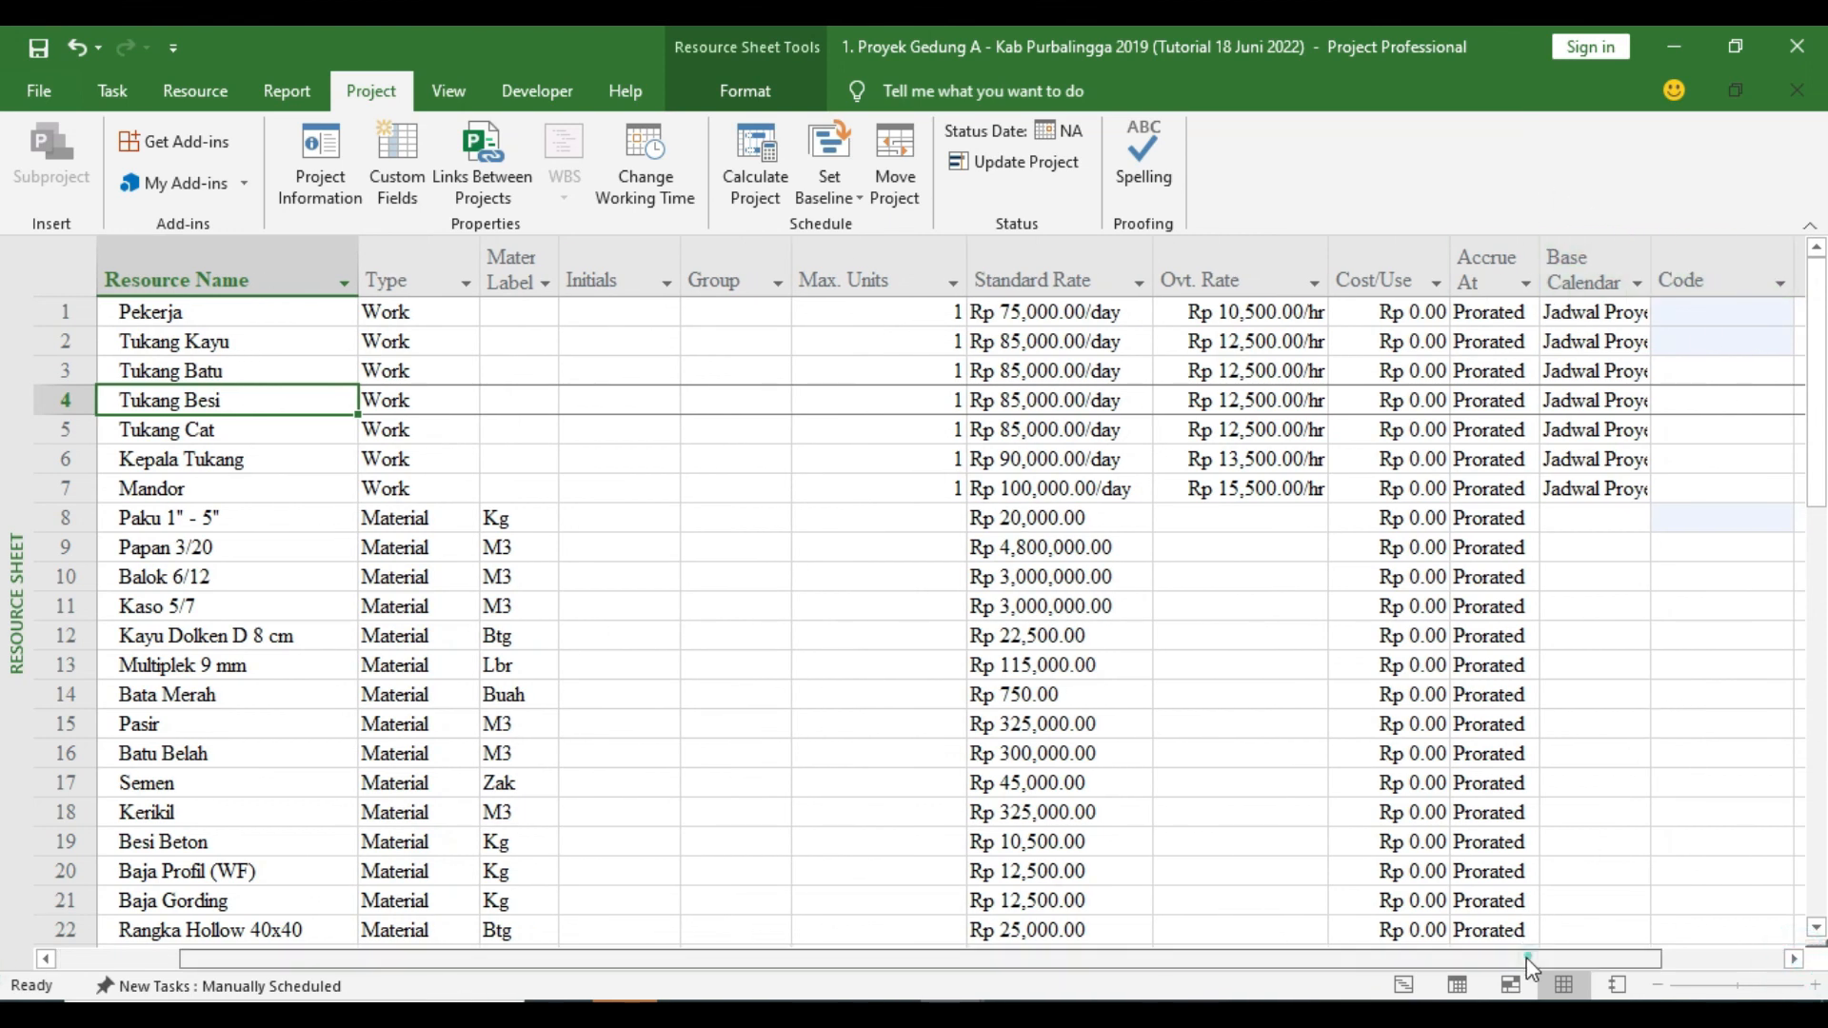
left_click_drag(1527, 957, 1456, 986)
scroll(1069, 695, "down", 9)
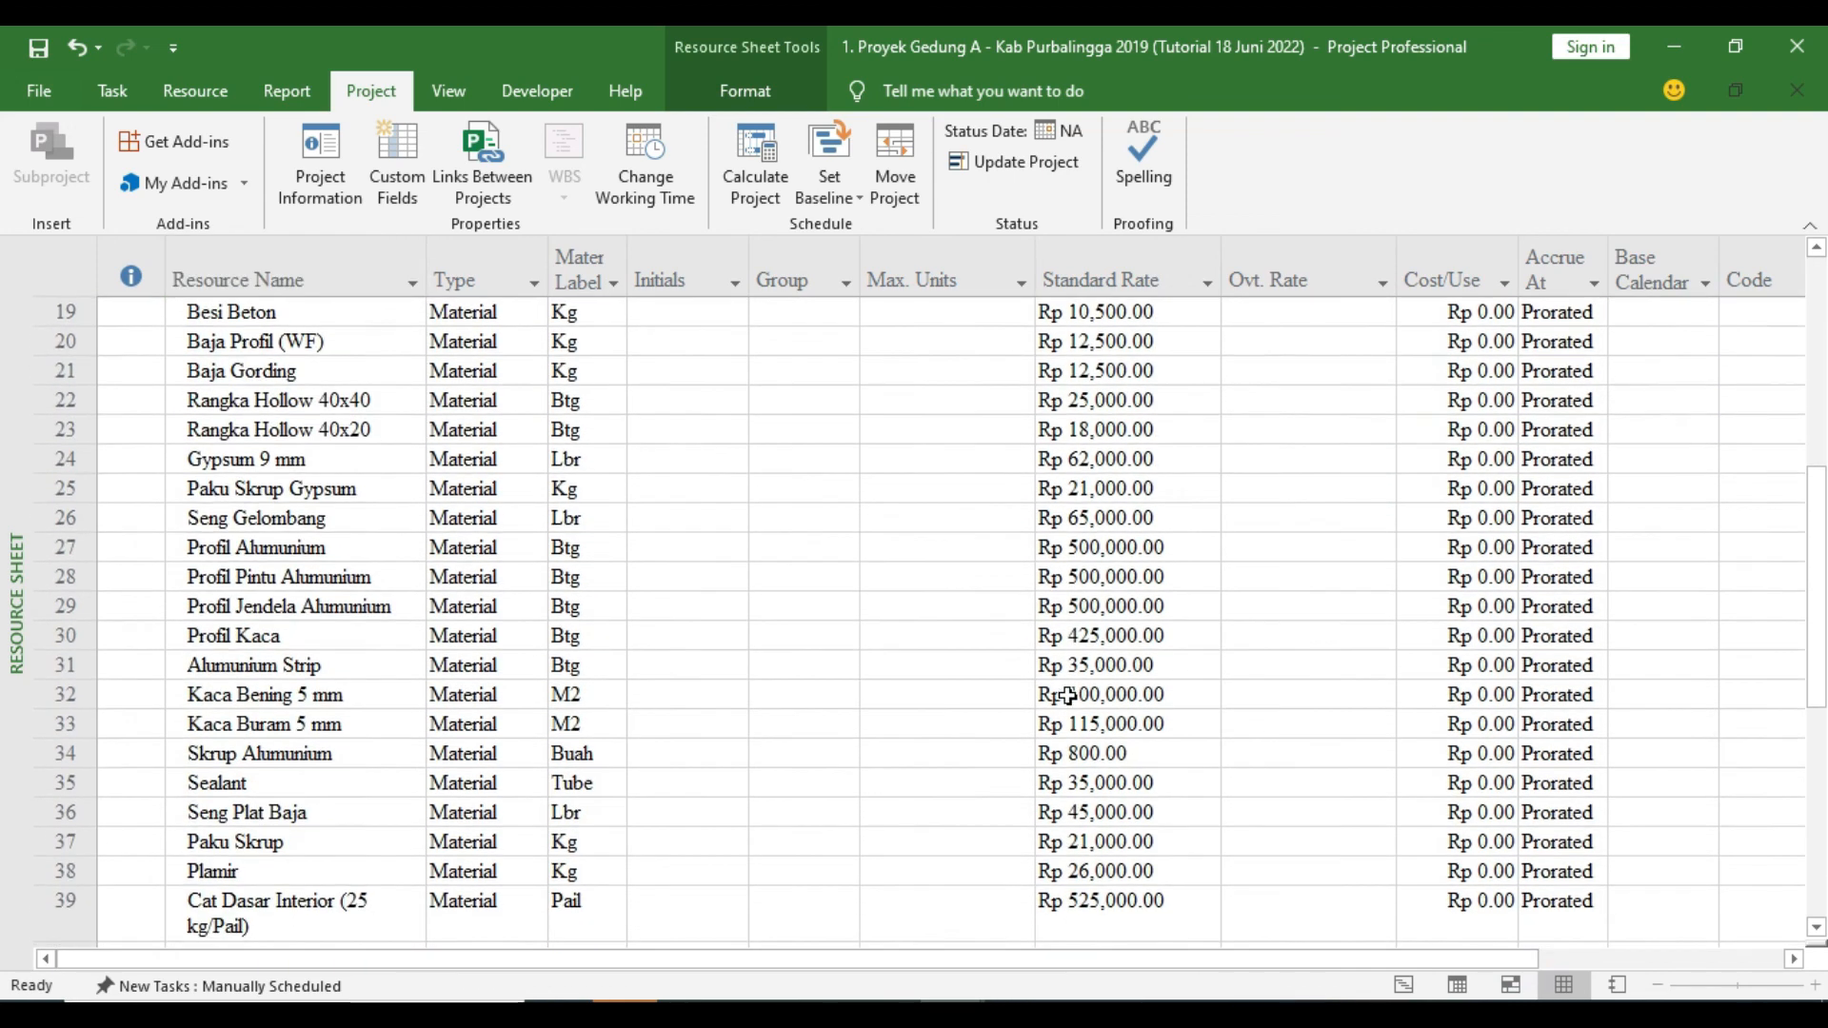
scroll(1068, 695, "down", 5)
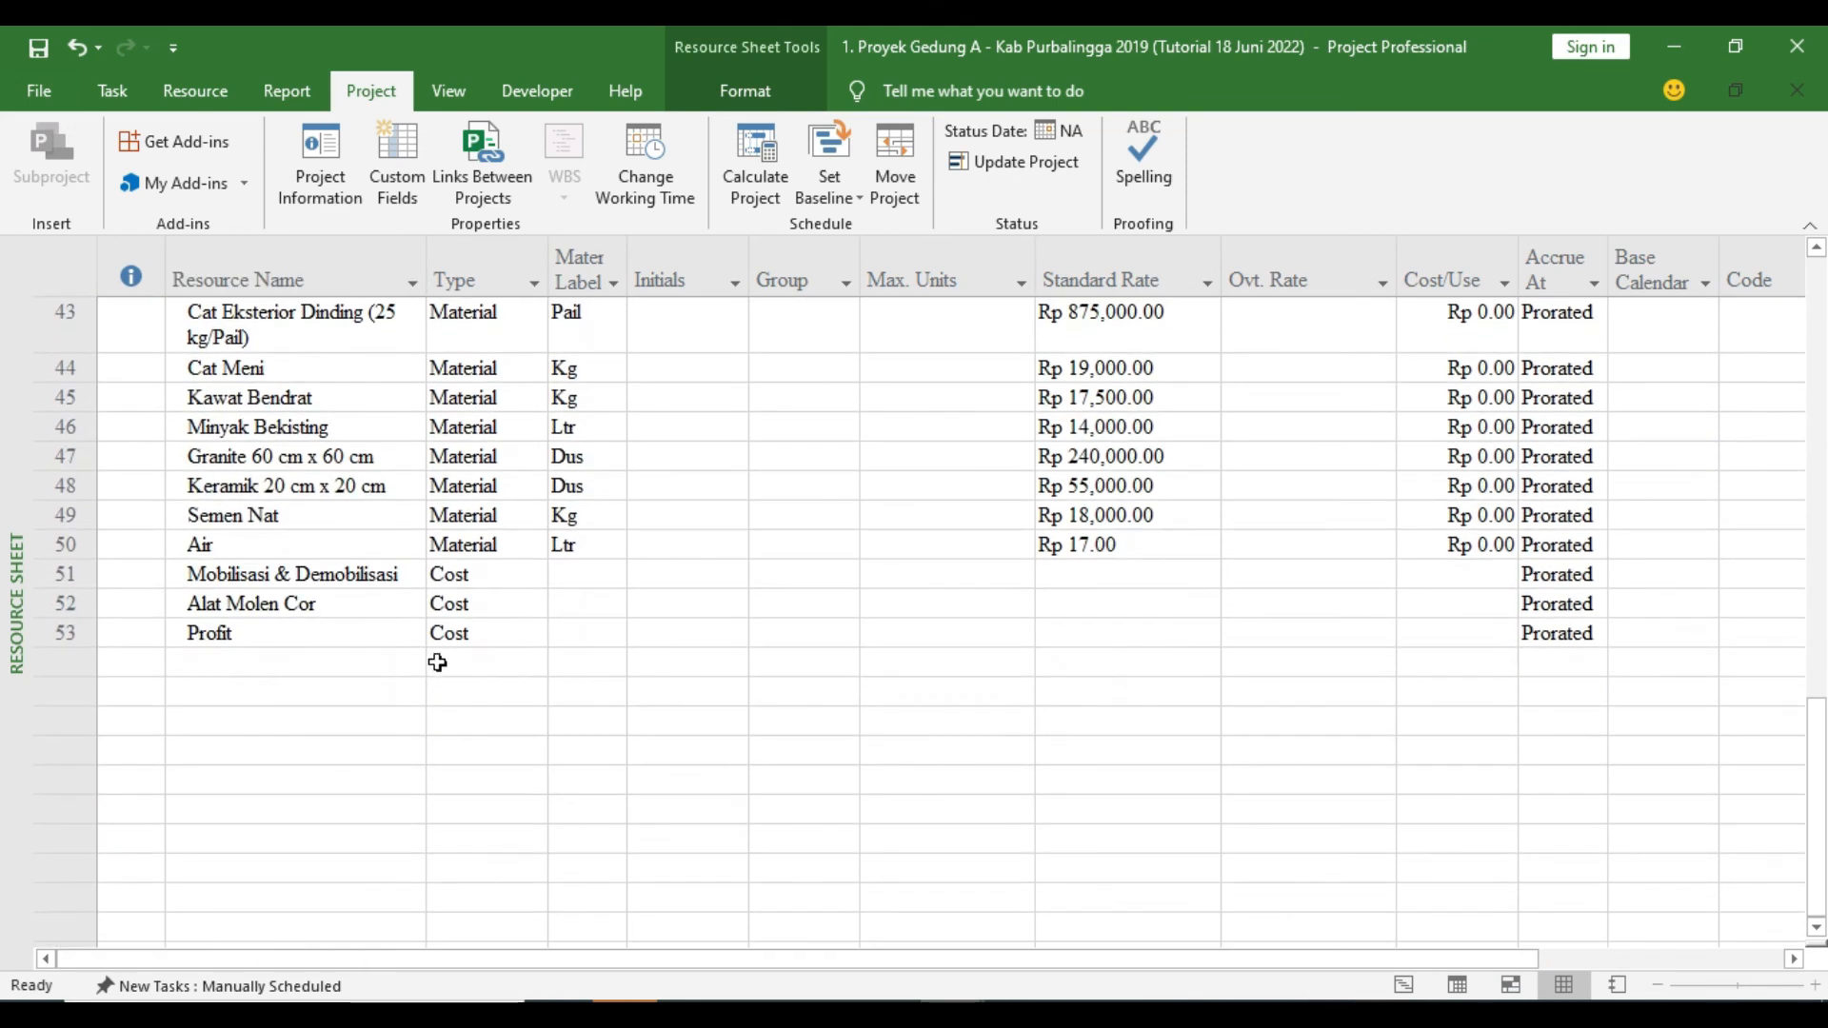
scroll(436, 660, "up", 2)
scroll(436, 661, "up", 12)
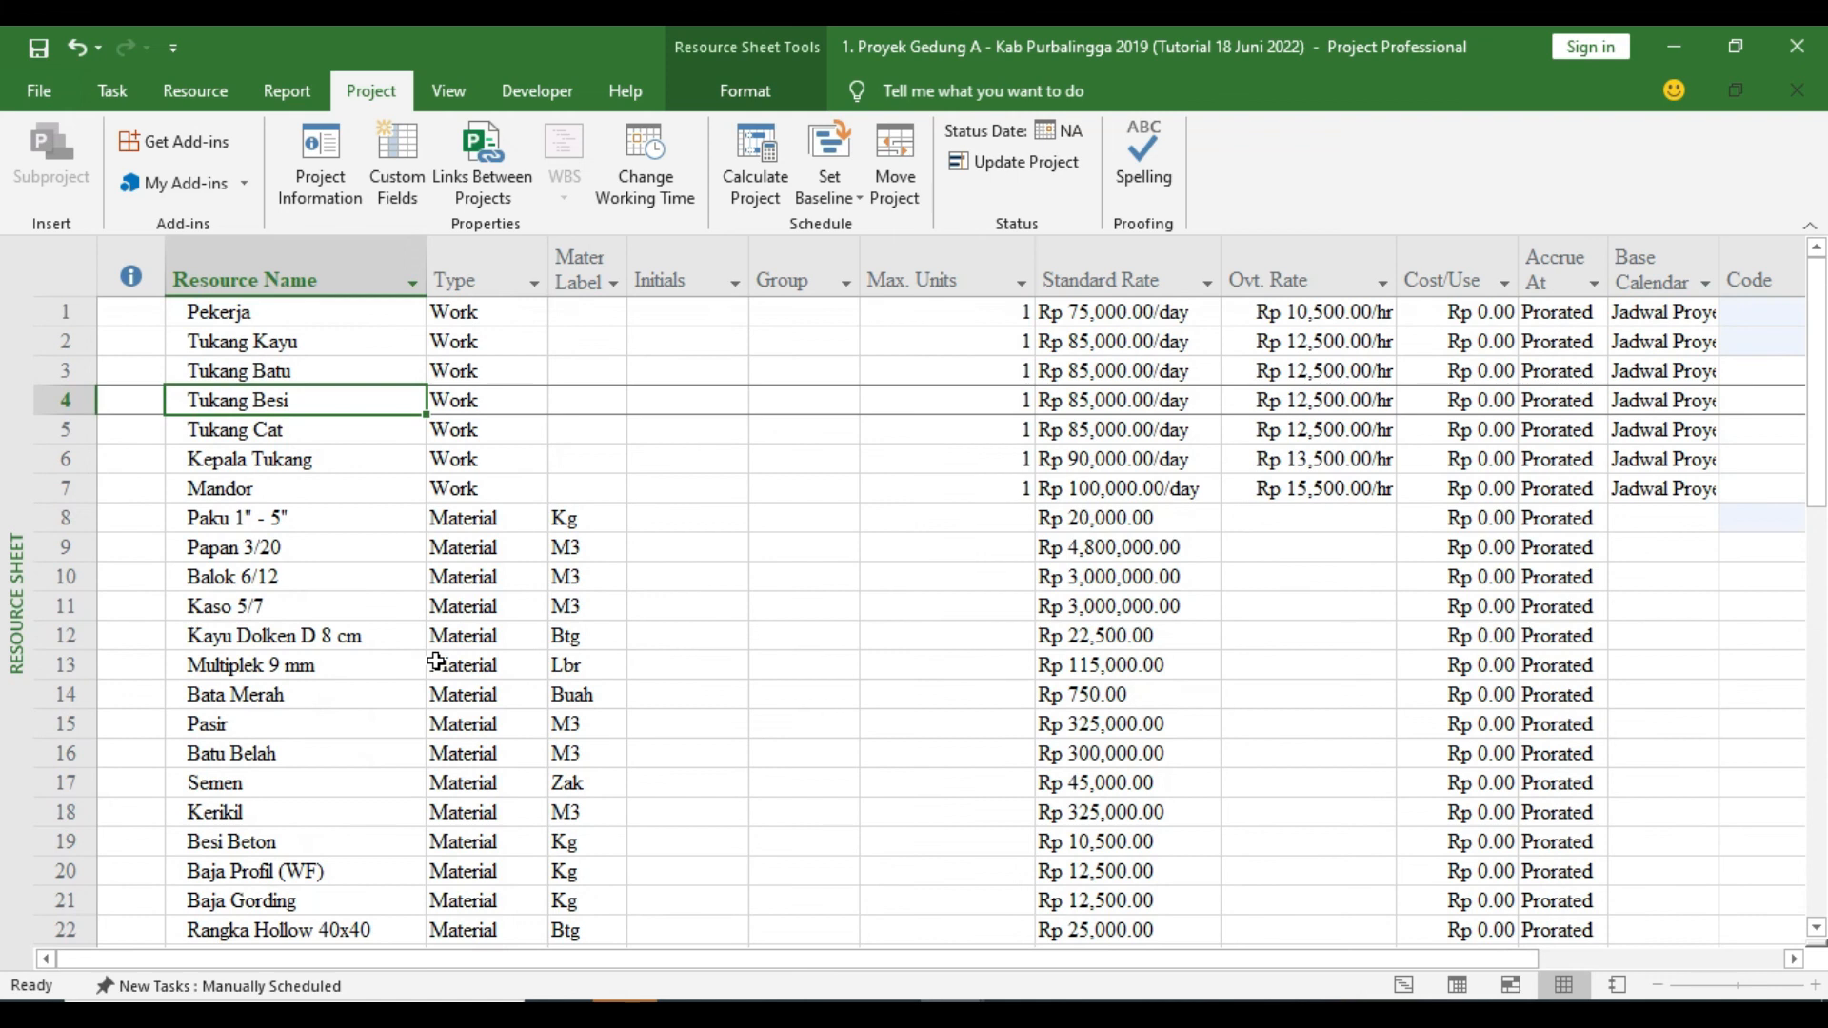
Reselect the Resource Sheet view and check its columns through to Code
left_click(40, 91)
left_click(53, 95)
left_click(111, 87)
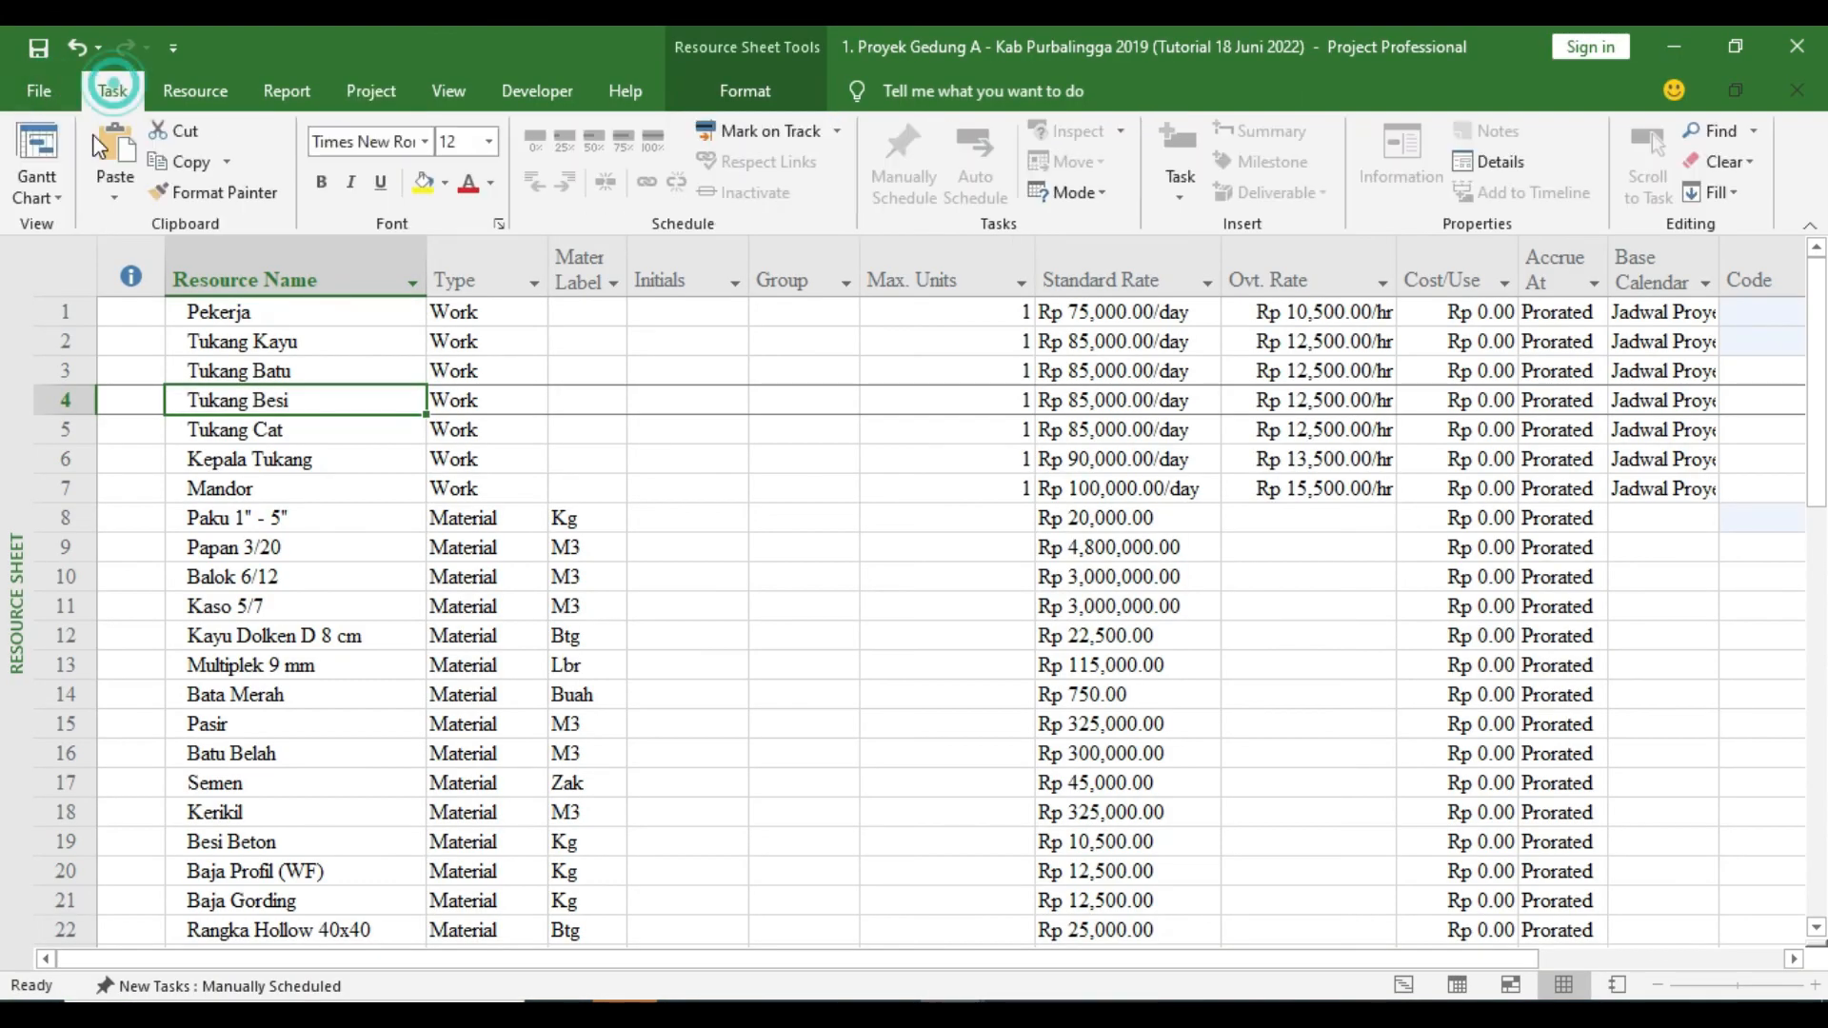
left_click(59, 197)
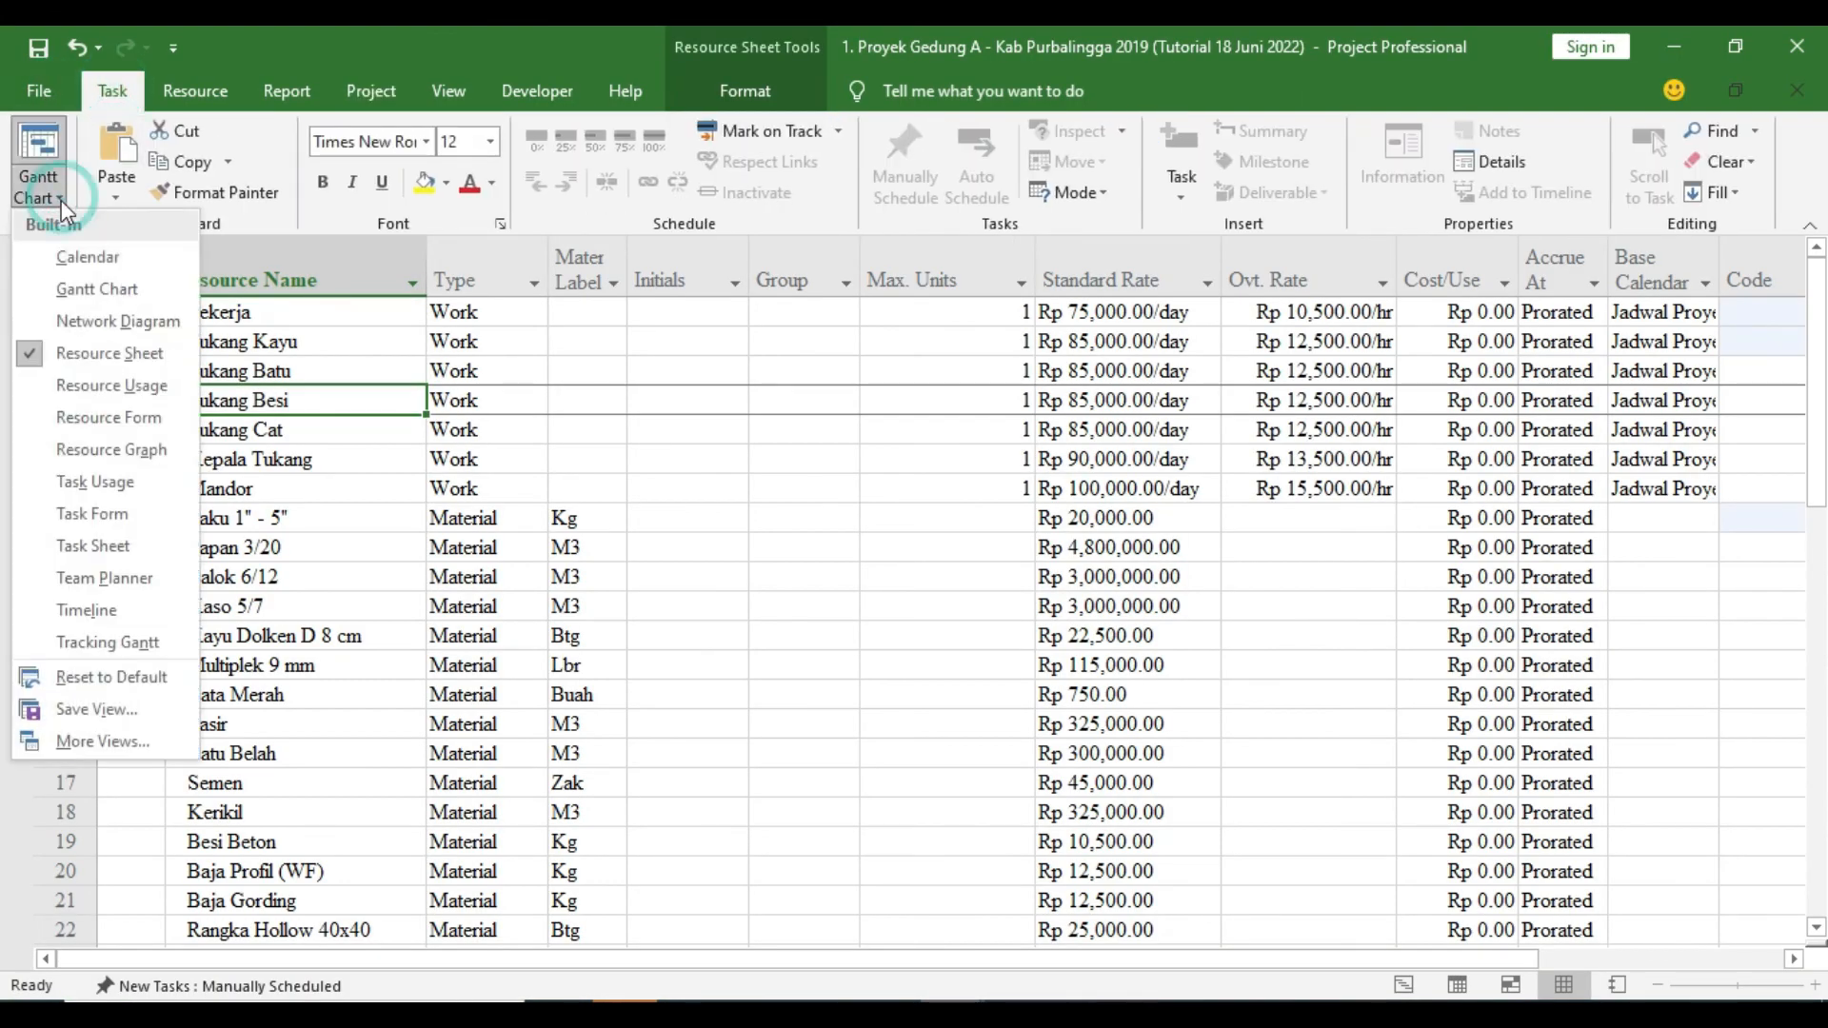
left_click(95, 353)
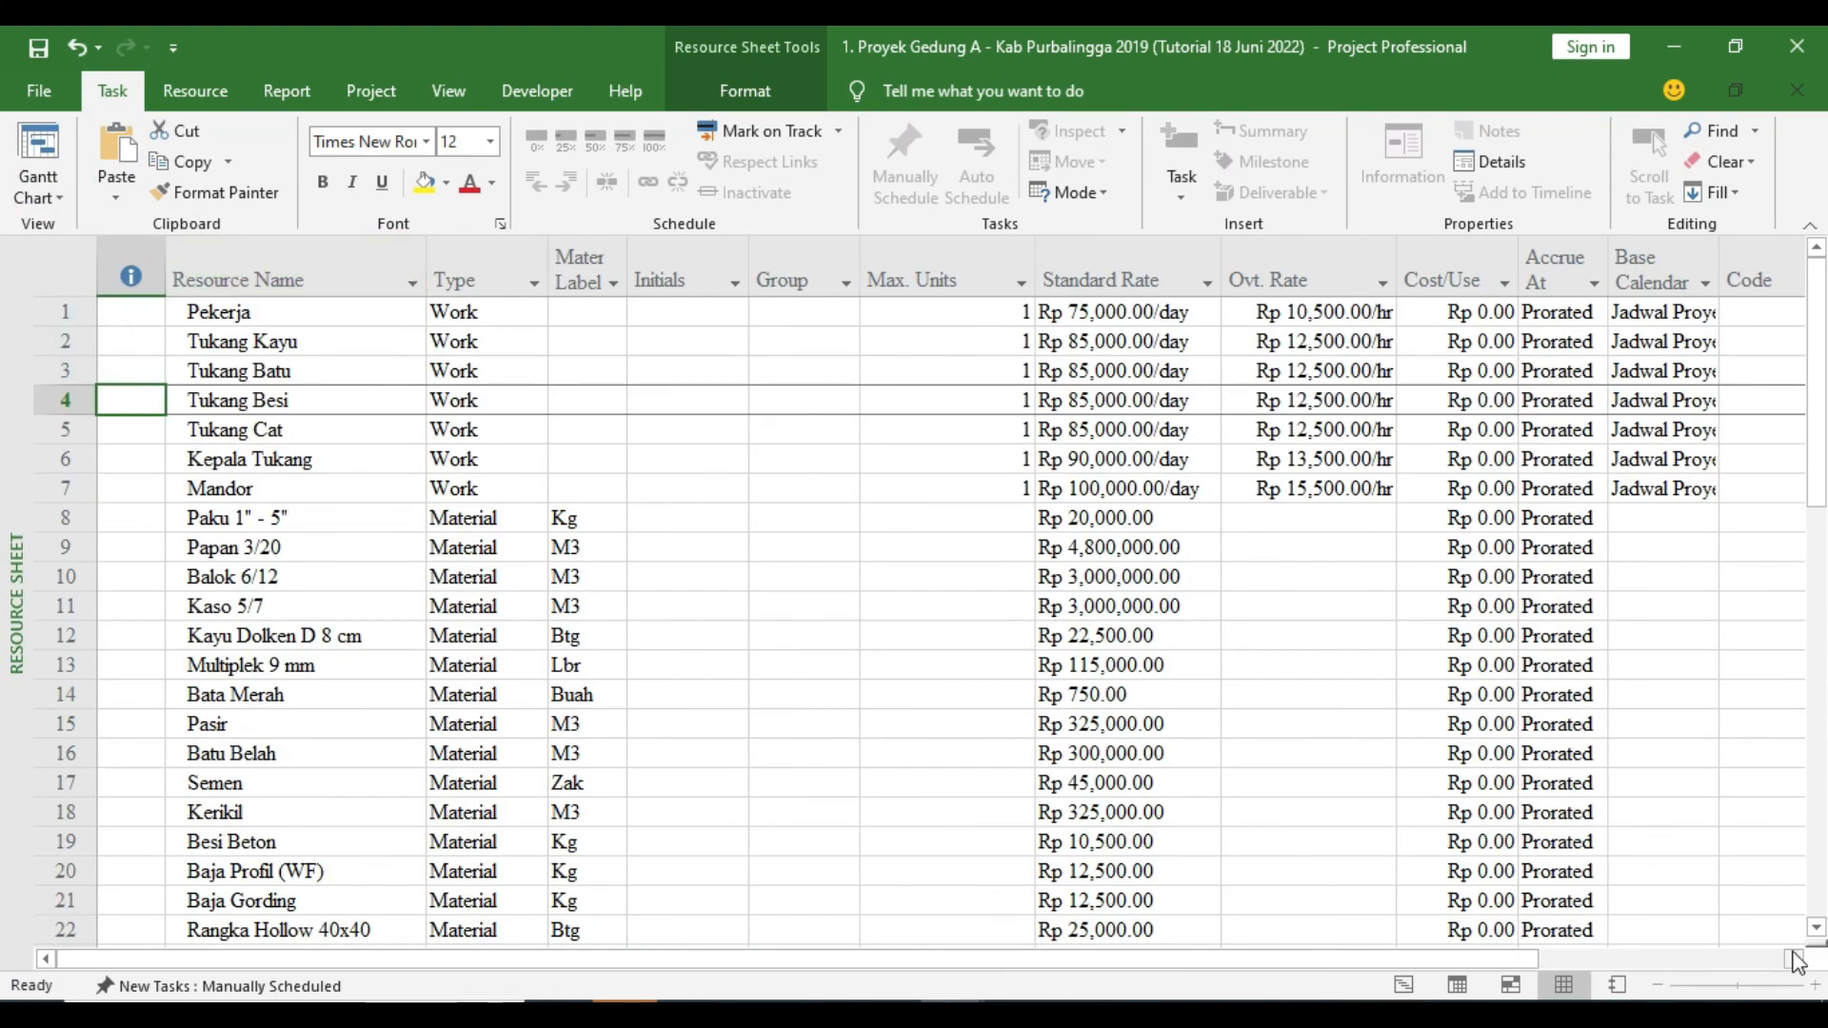
left_click(1795, 959)
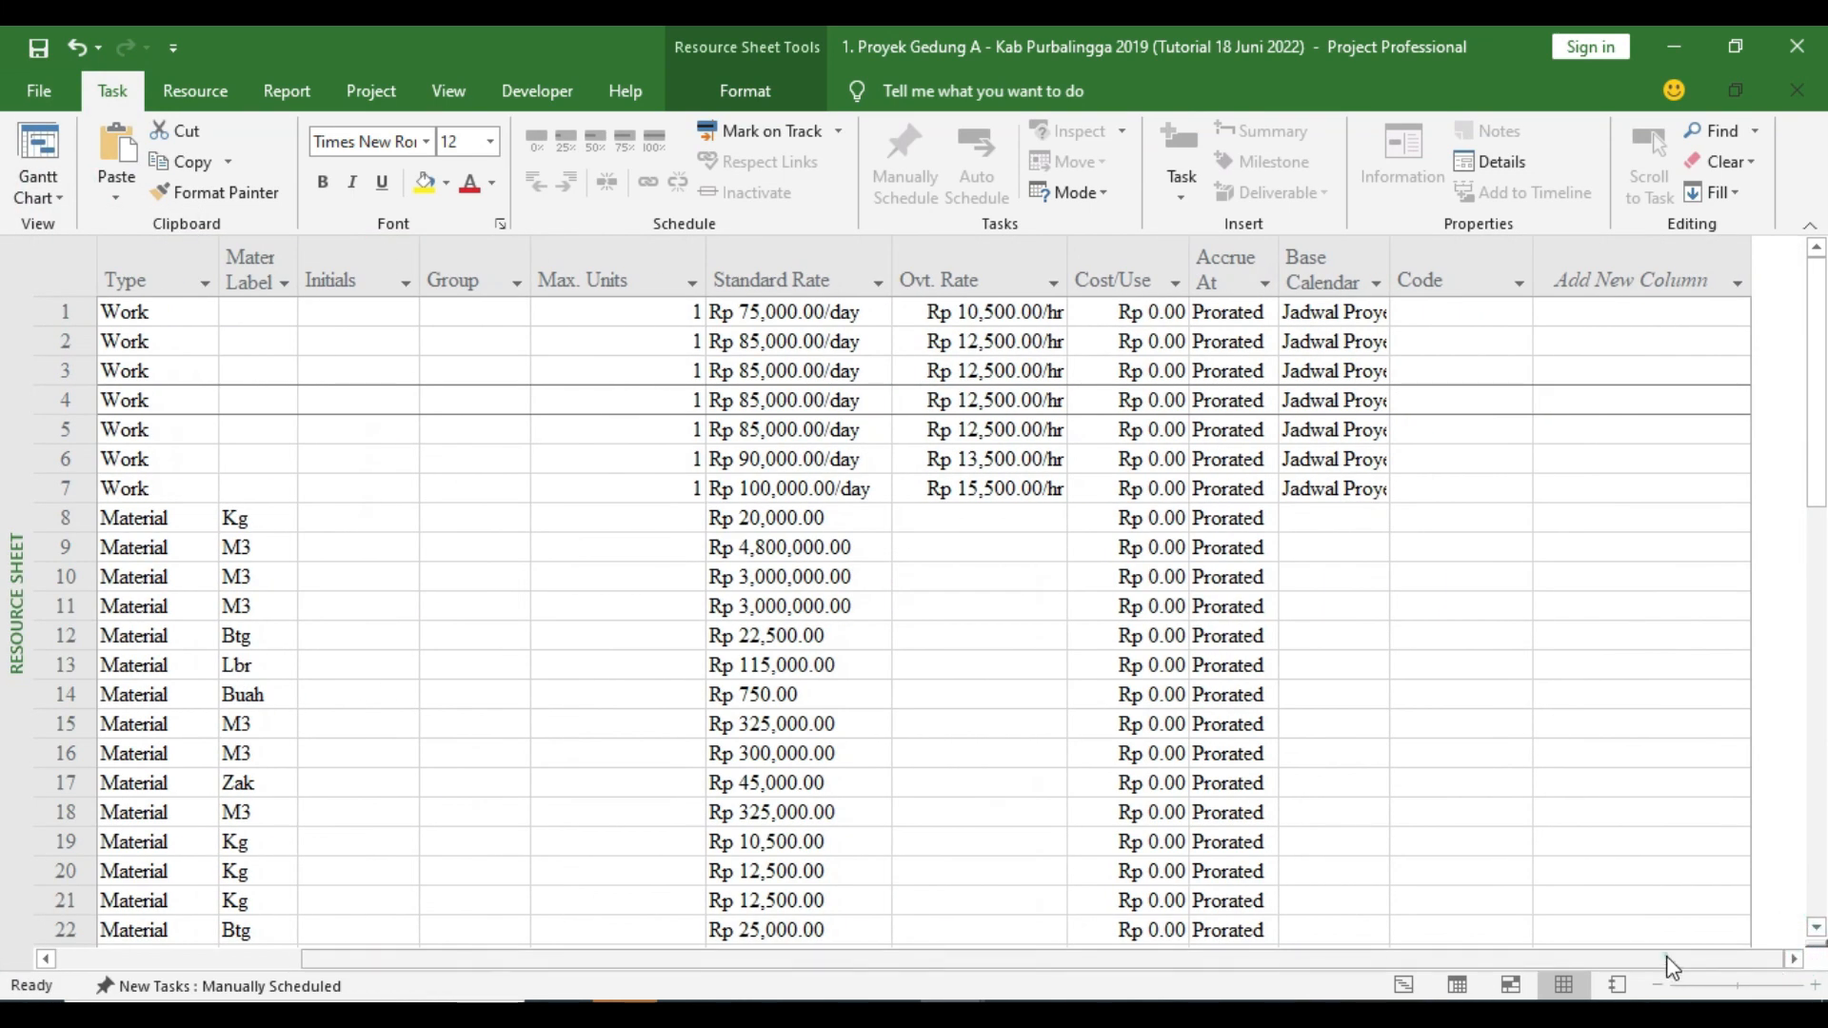
left_click_drag(1668, 964, 1550, 966)
Look at the Tracking Gantt view, return to the Resource Sheet view and check its upper rows
left_click(43, 181)
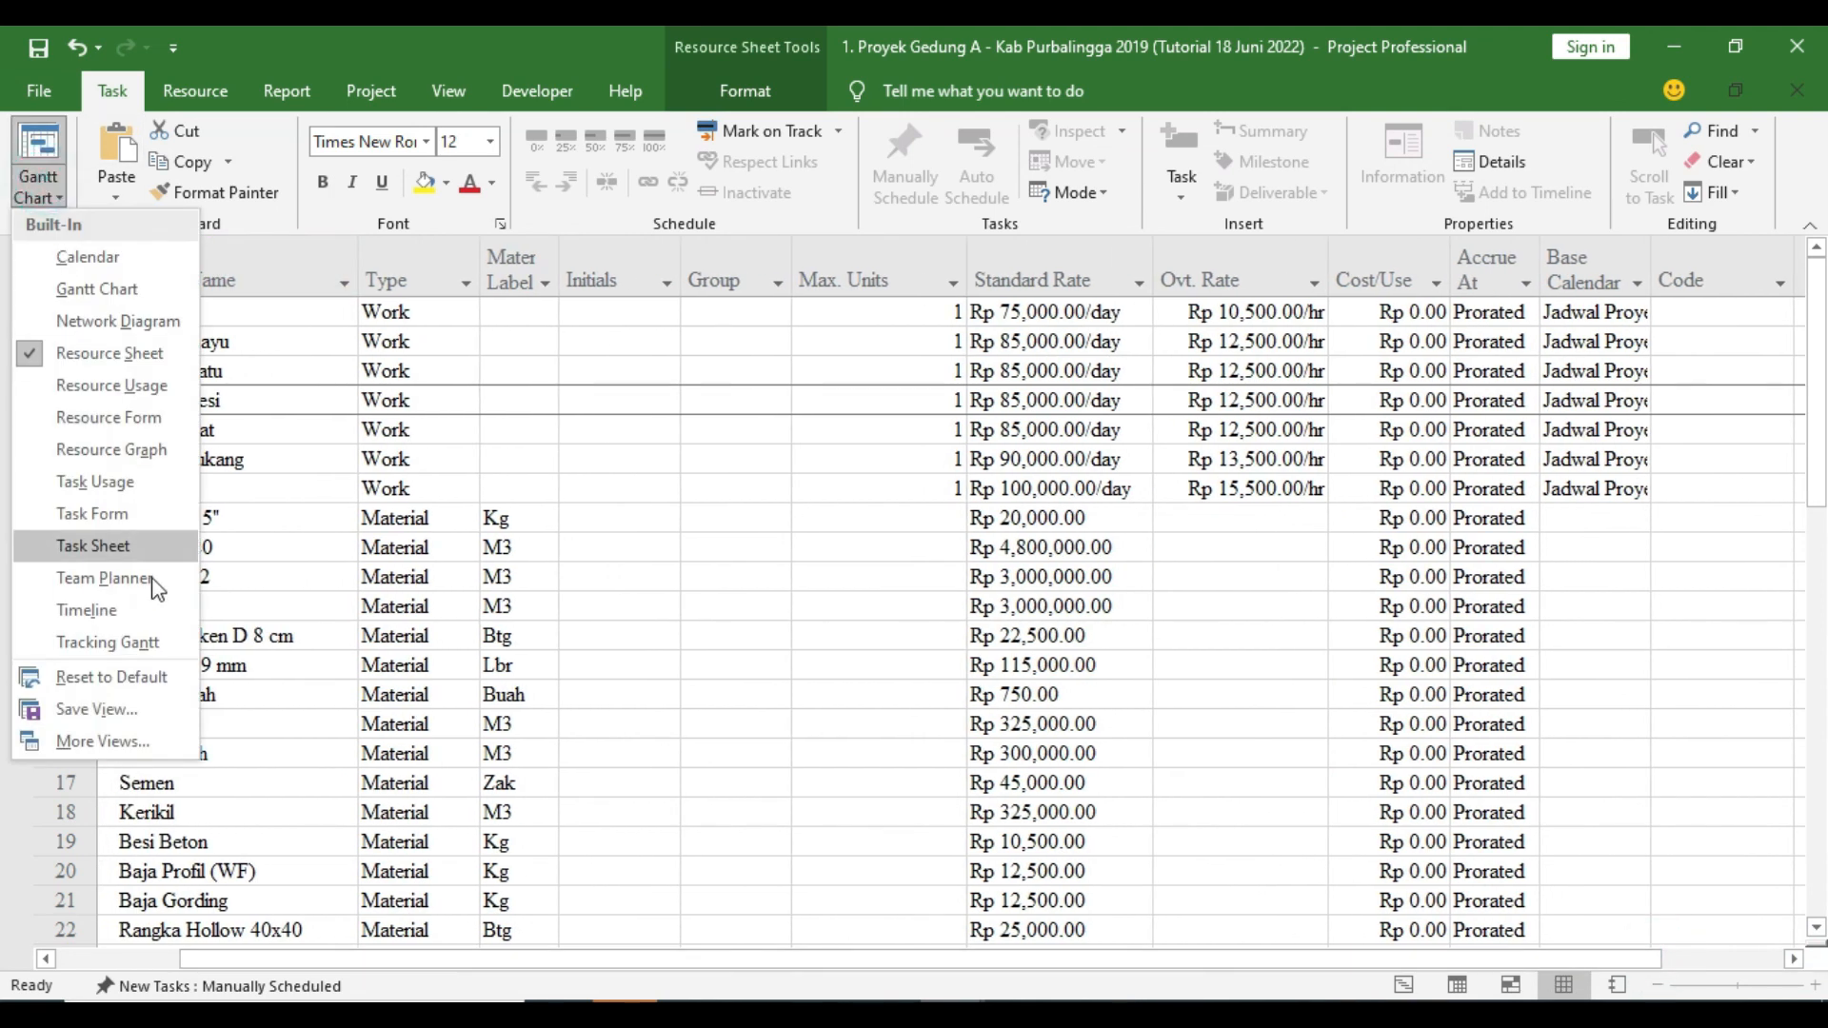
left_click(133, 642)
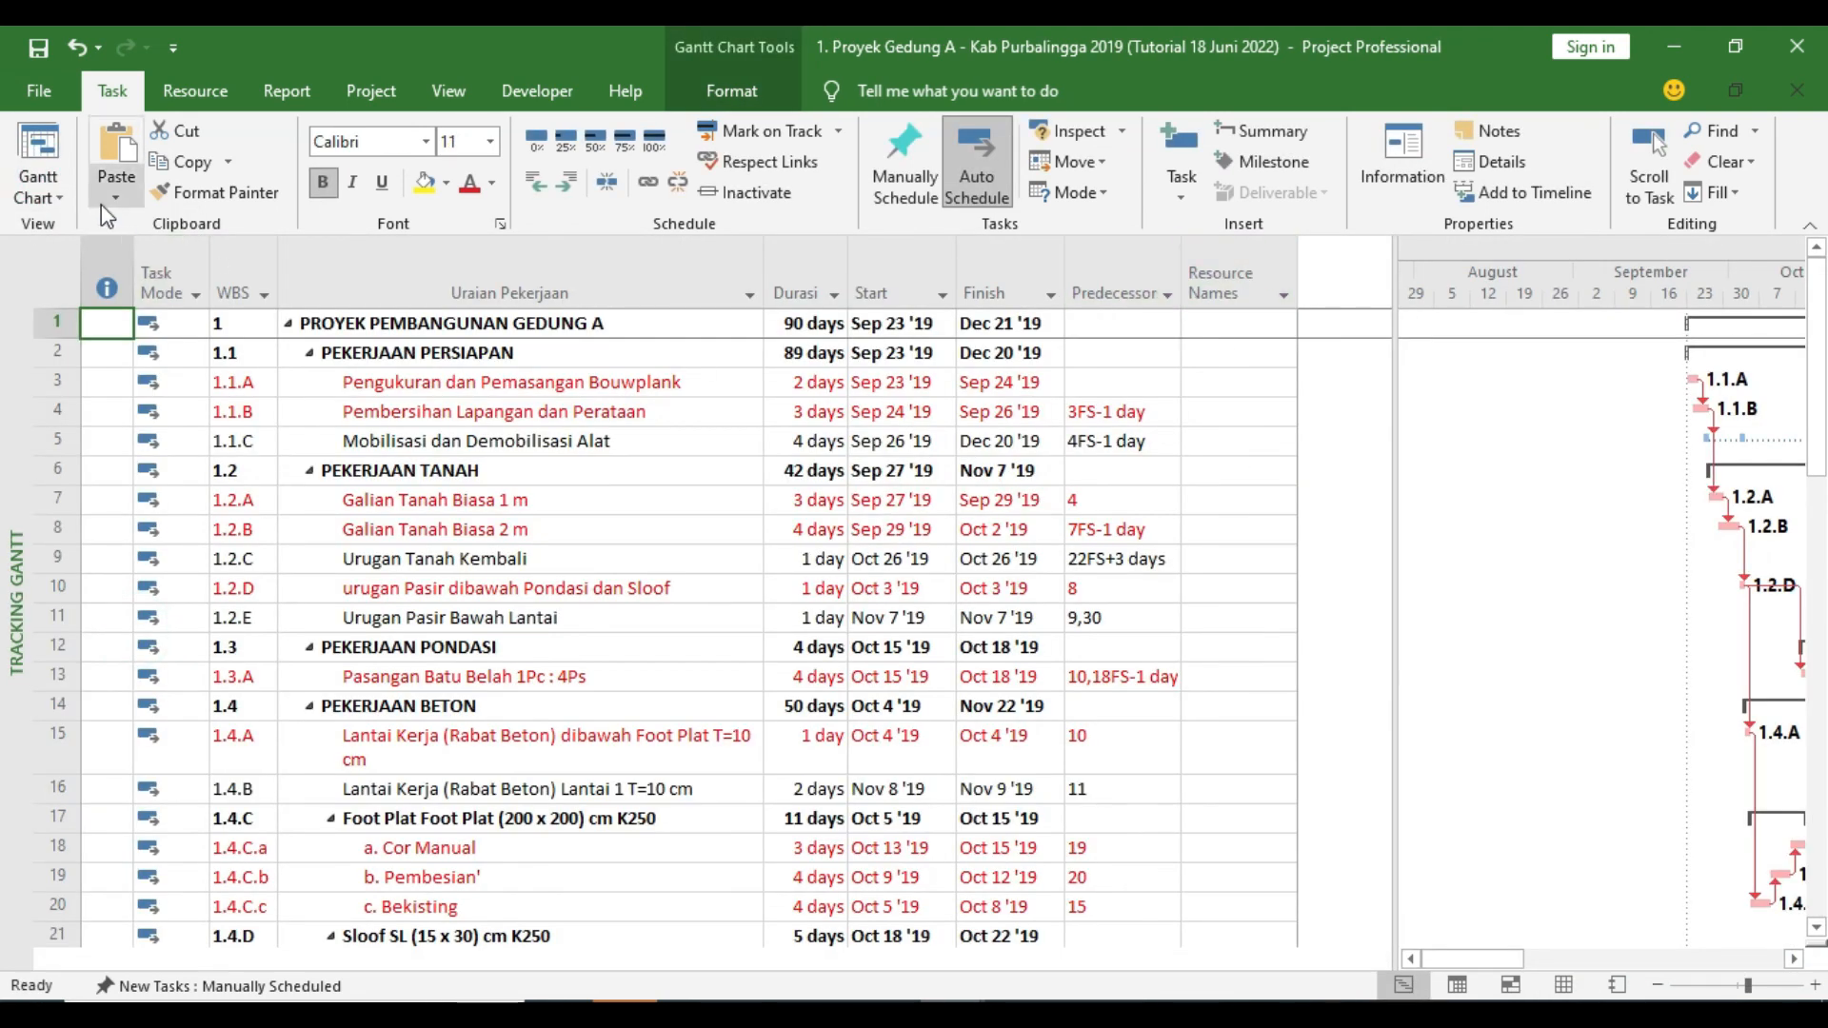
left_click(38, 185)
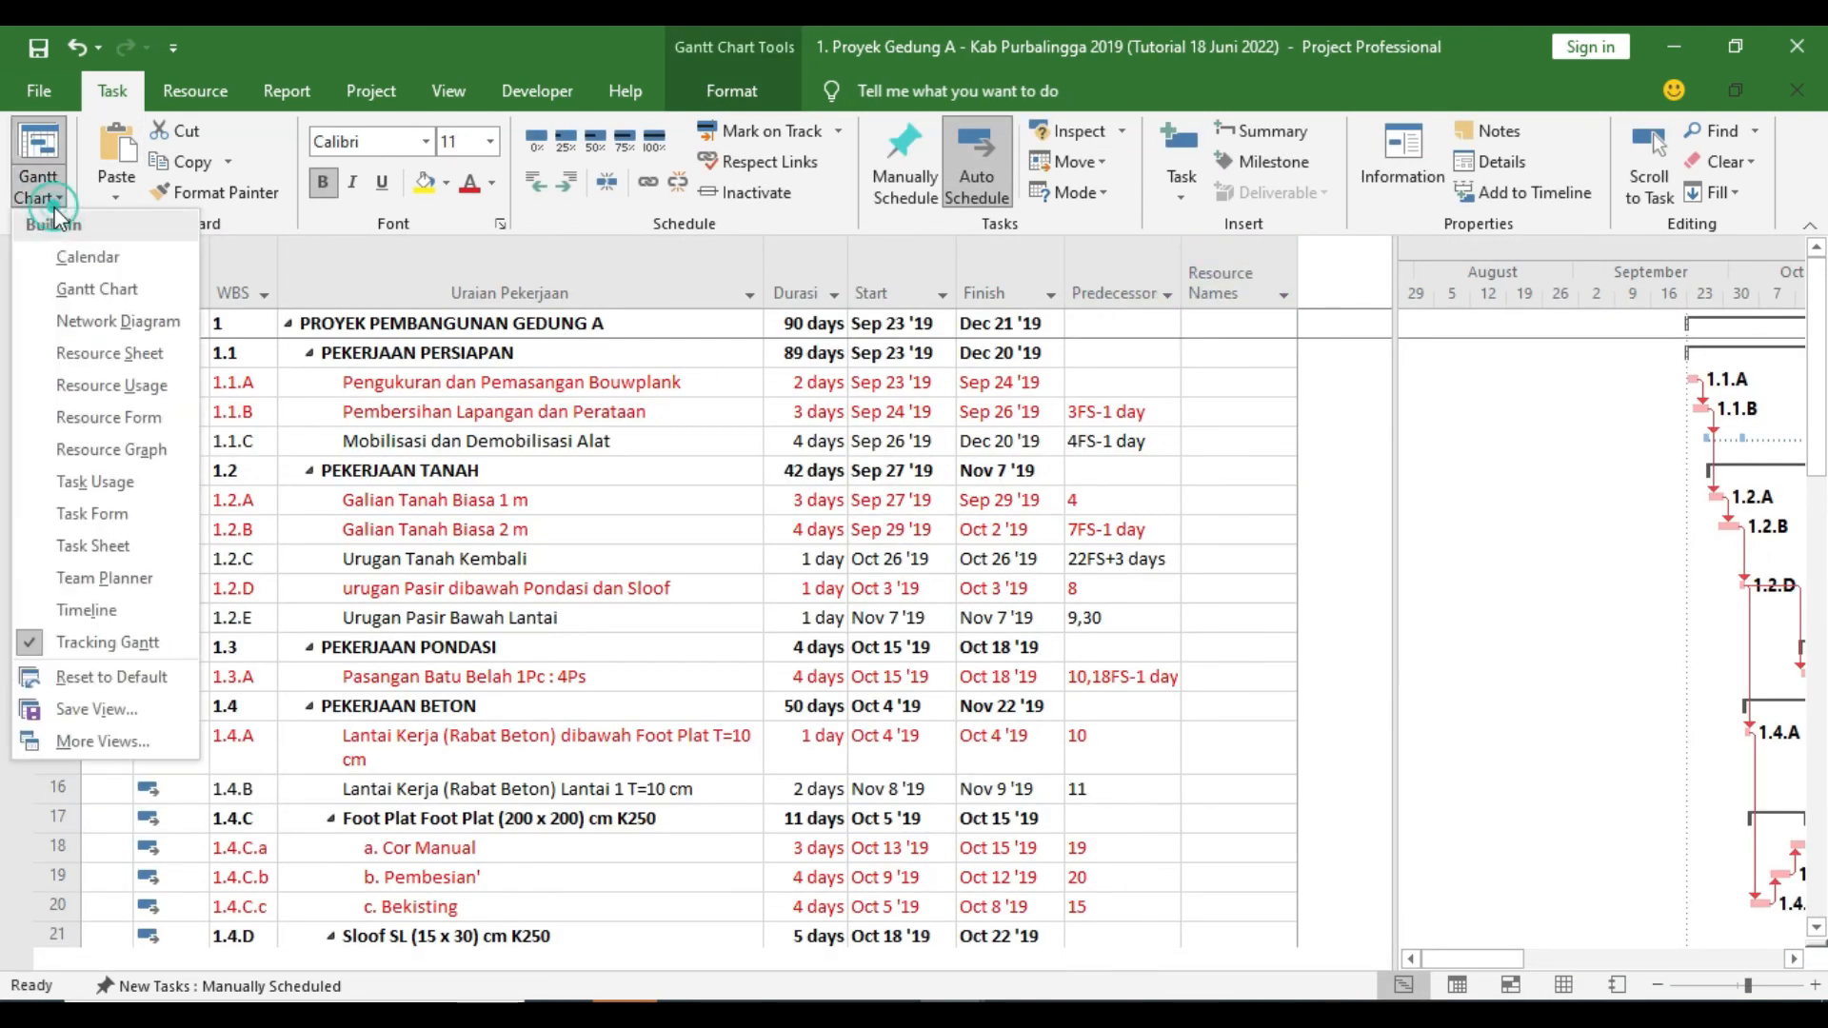
left_click(89, 354)
scroll(780, 497, "down", 2)
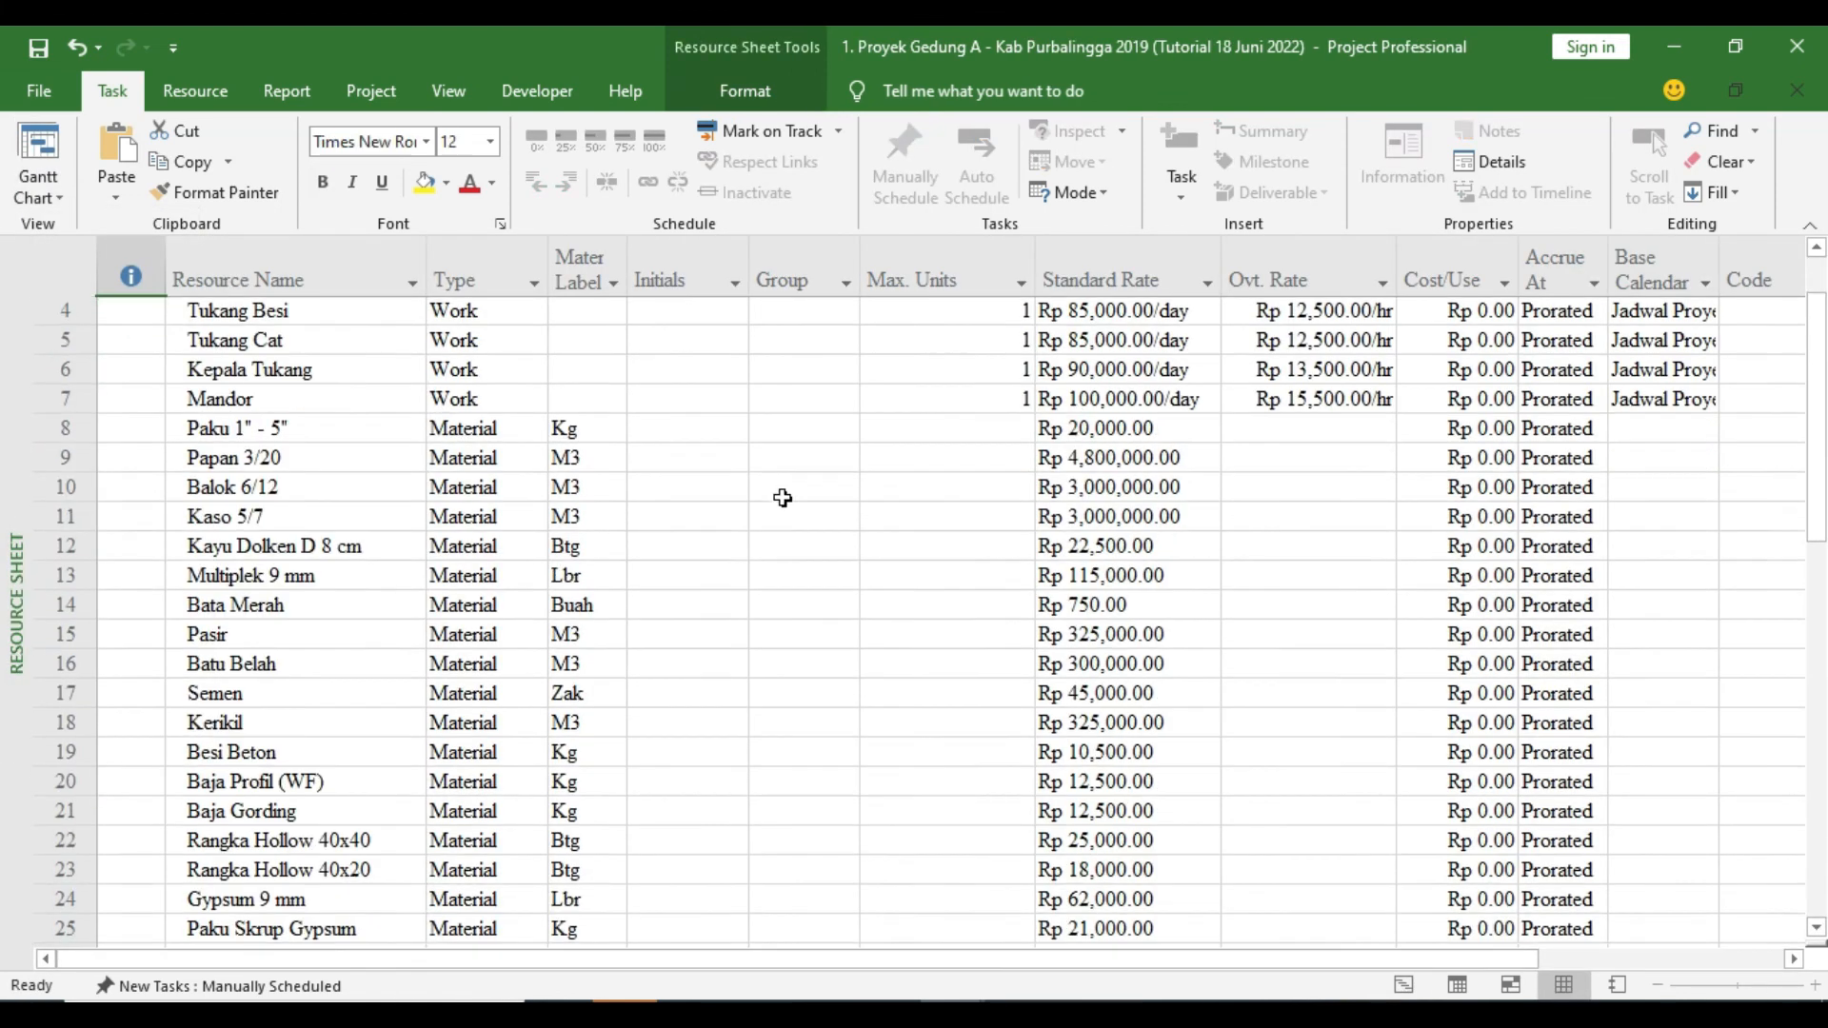
scroll(874, 687, "up", 2)
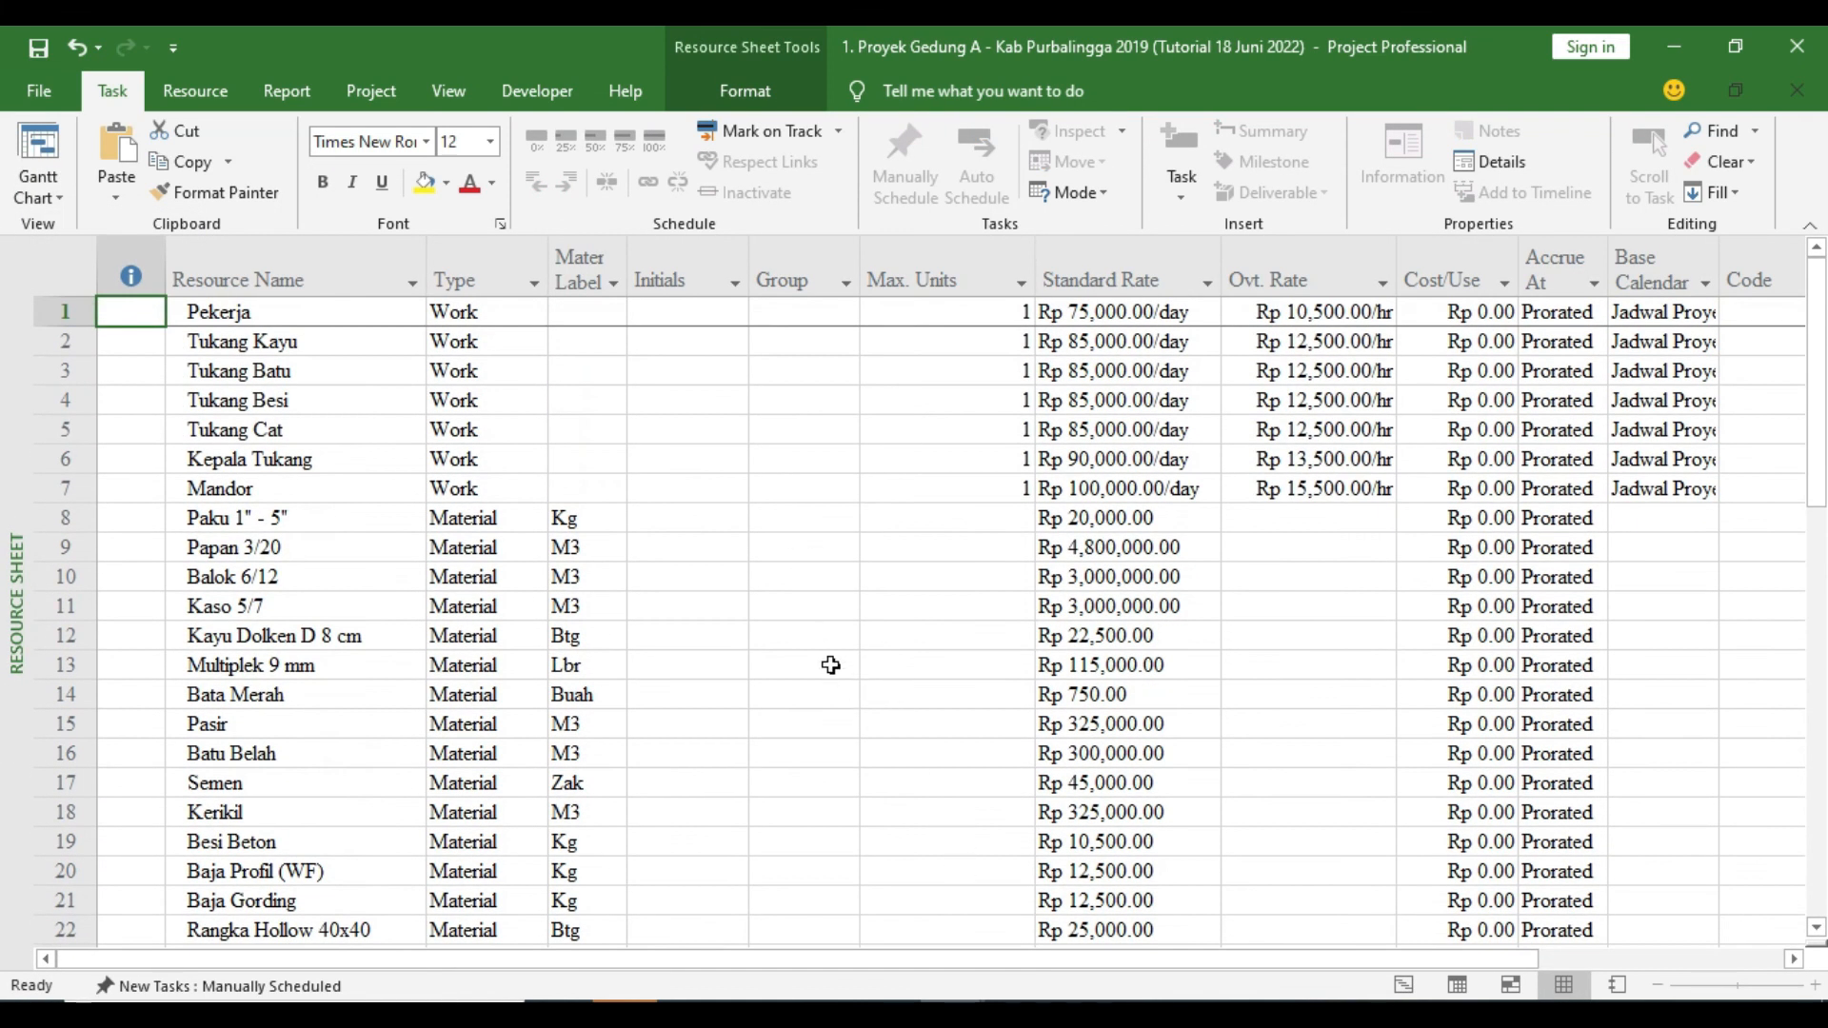
Glance at the RAP sheet in Excel, return to the Tutorial 18 Juni 2022 file in Project and display its Tracking Gantt view
left_click(1020, 1013)
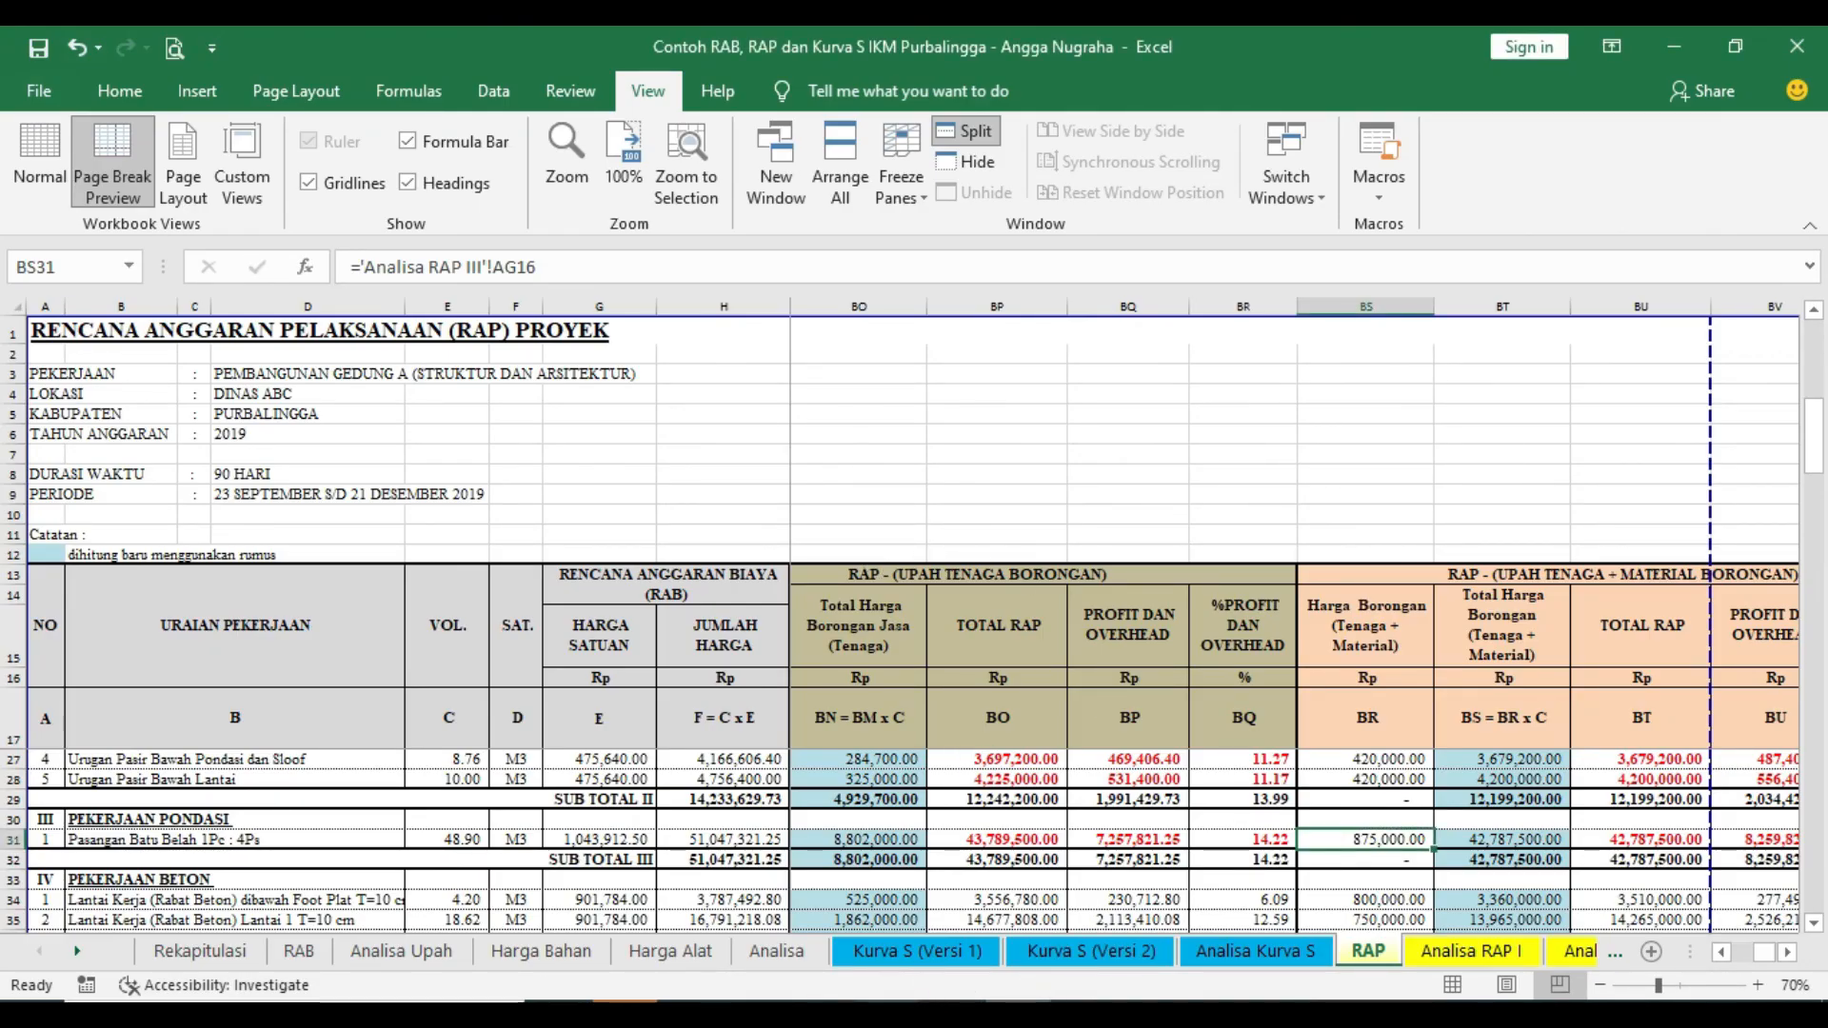
mouse_move(955, 1014)
left_click(836, 911)
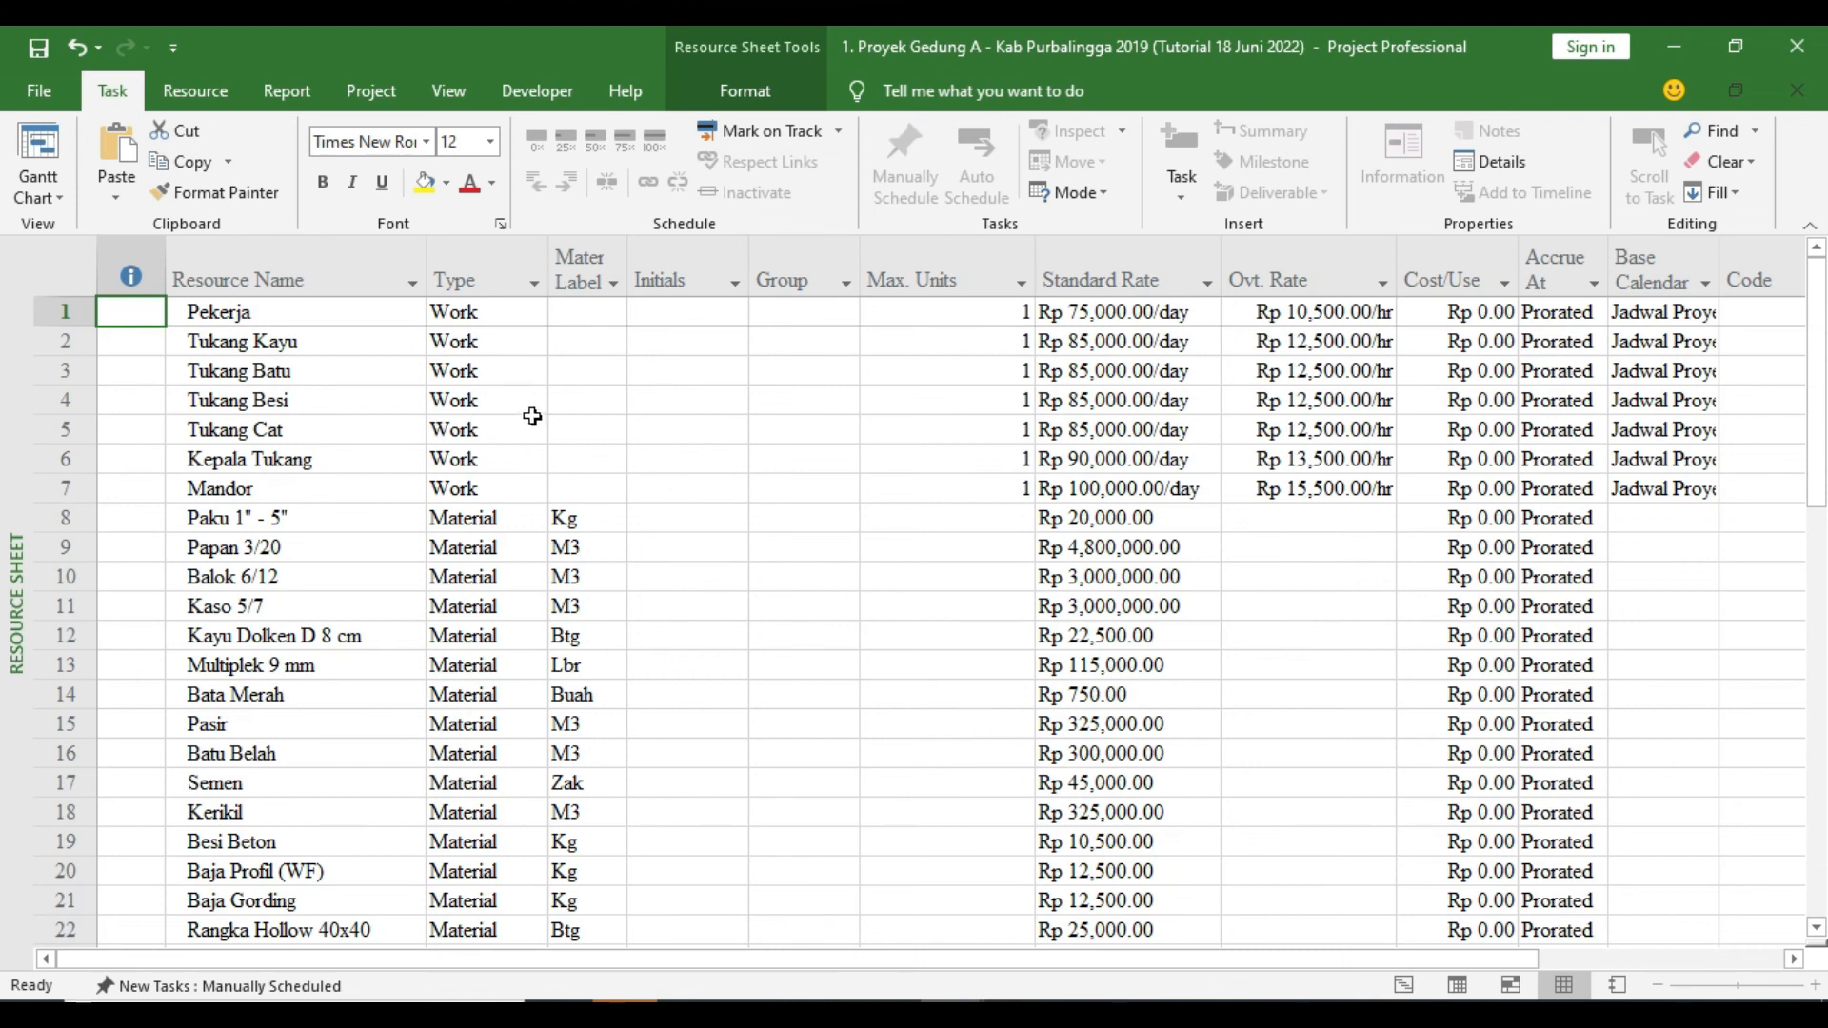
left_click(36, 197)
left_click(154, 637)
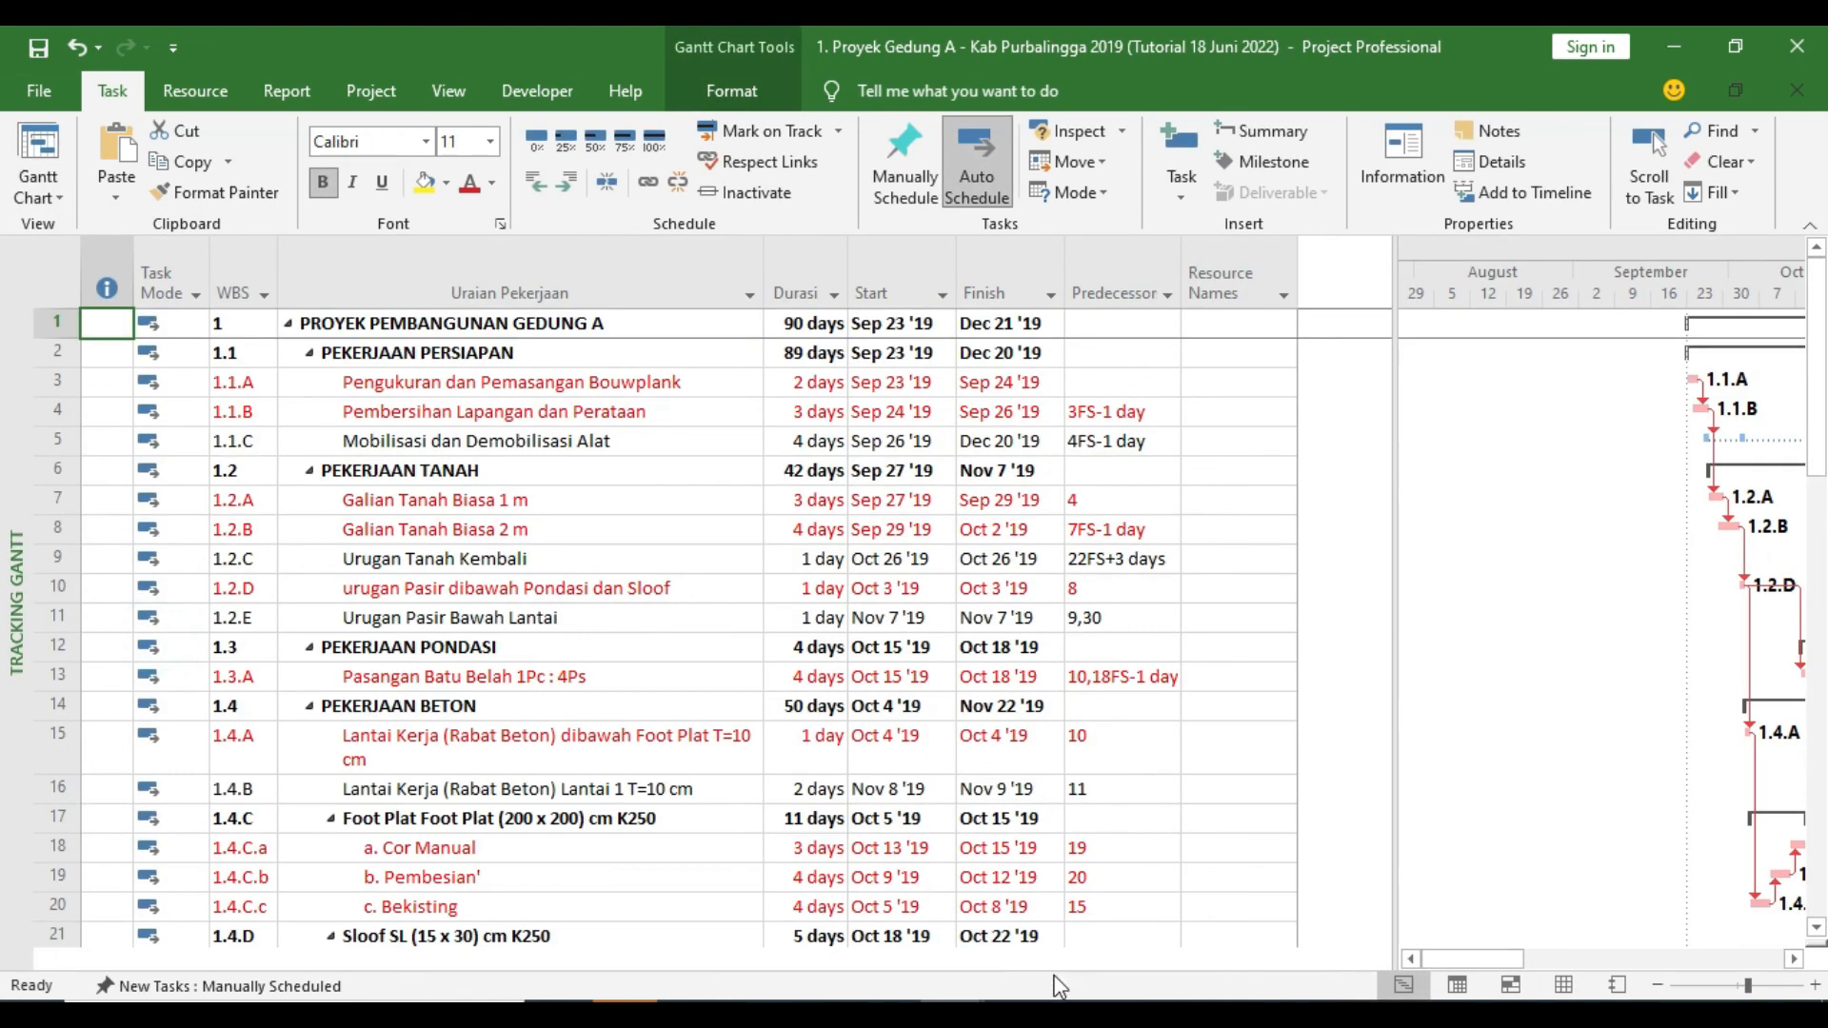
Switch to the Project file "1. Proyek Gedung A - Kab Purbalingga 2019 (Tutorial)" and view its Tracking Gantt and Resource Sheet
left_click(1055, 1012)
mouse_move(955, 1013)
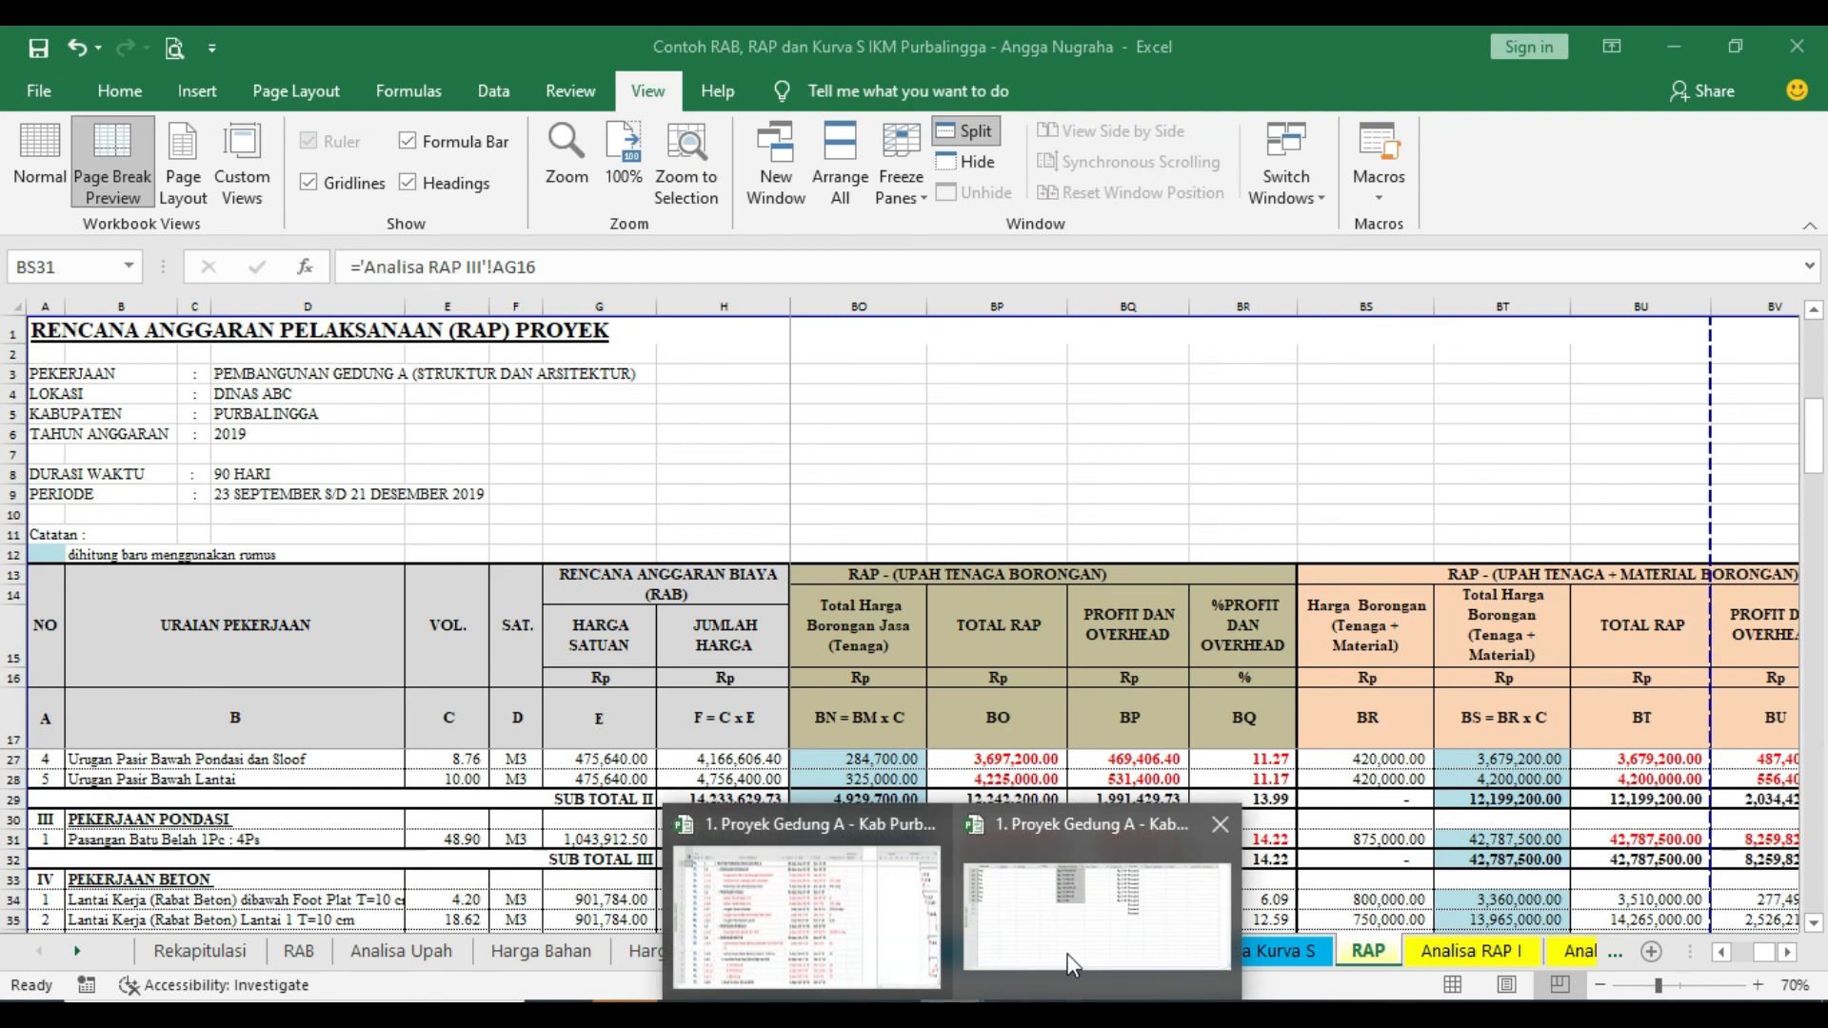
left_click(1069, 951)
left_click(59, 190)
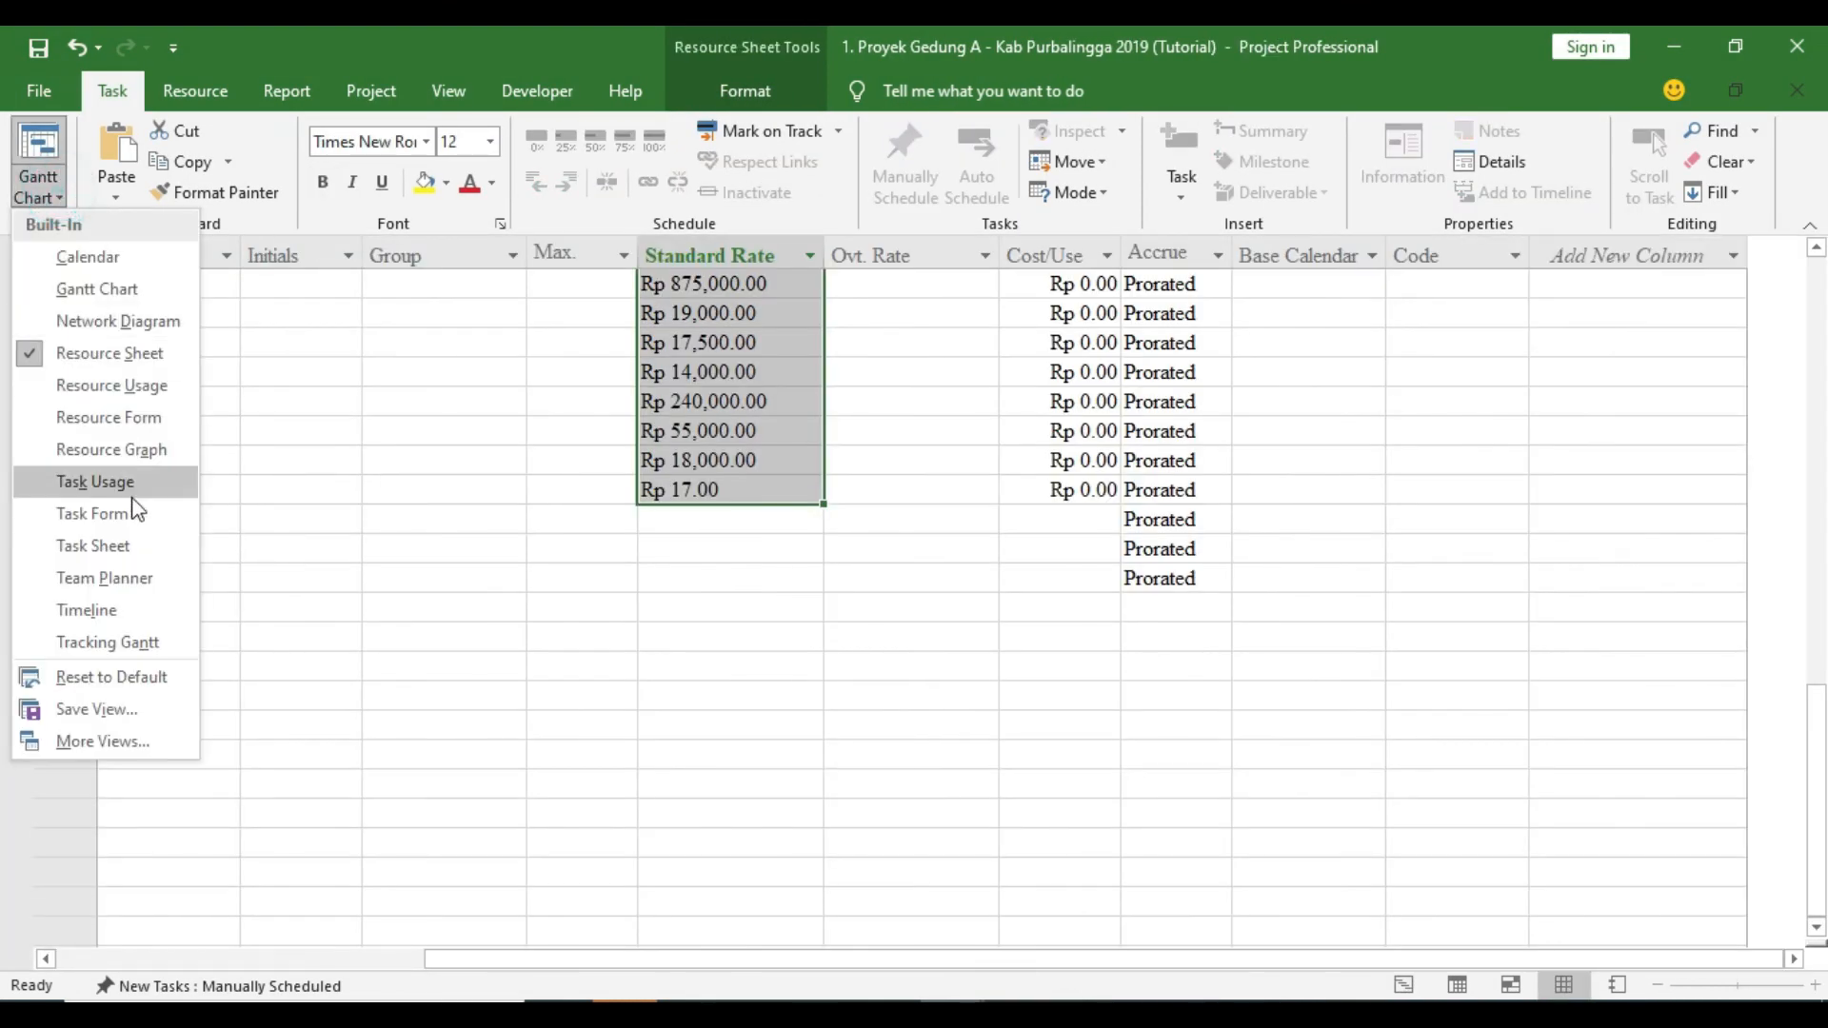
left_click(144, 635)
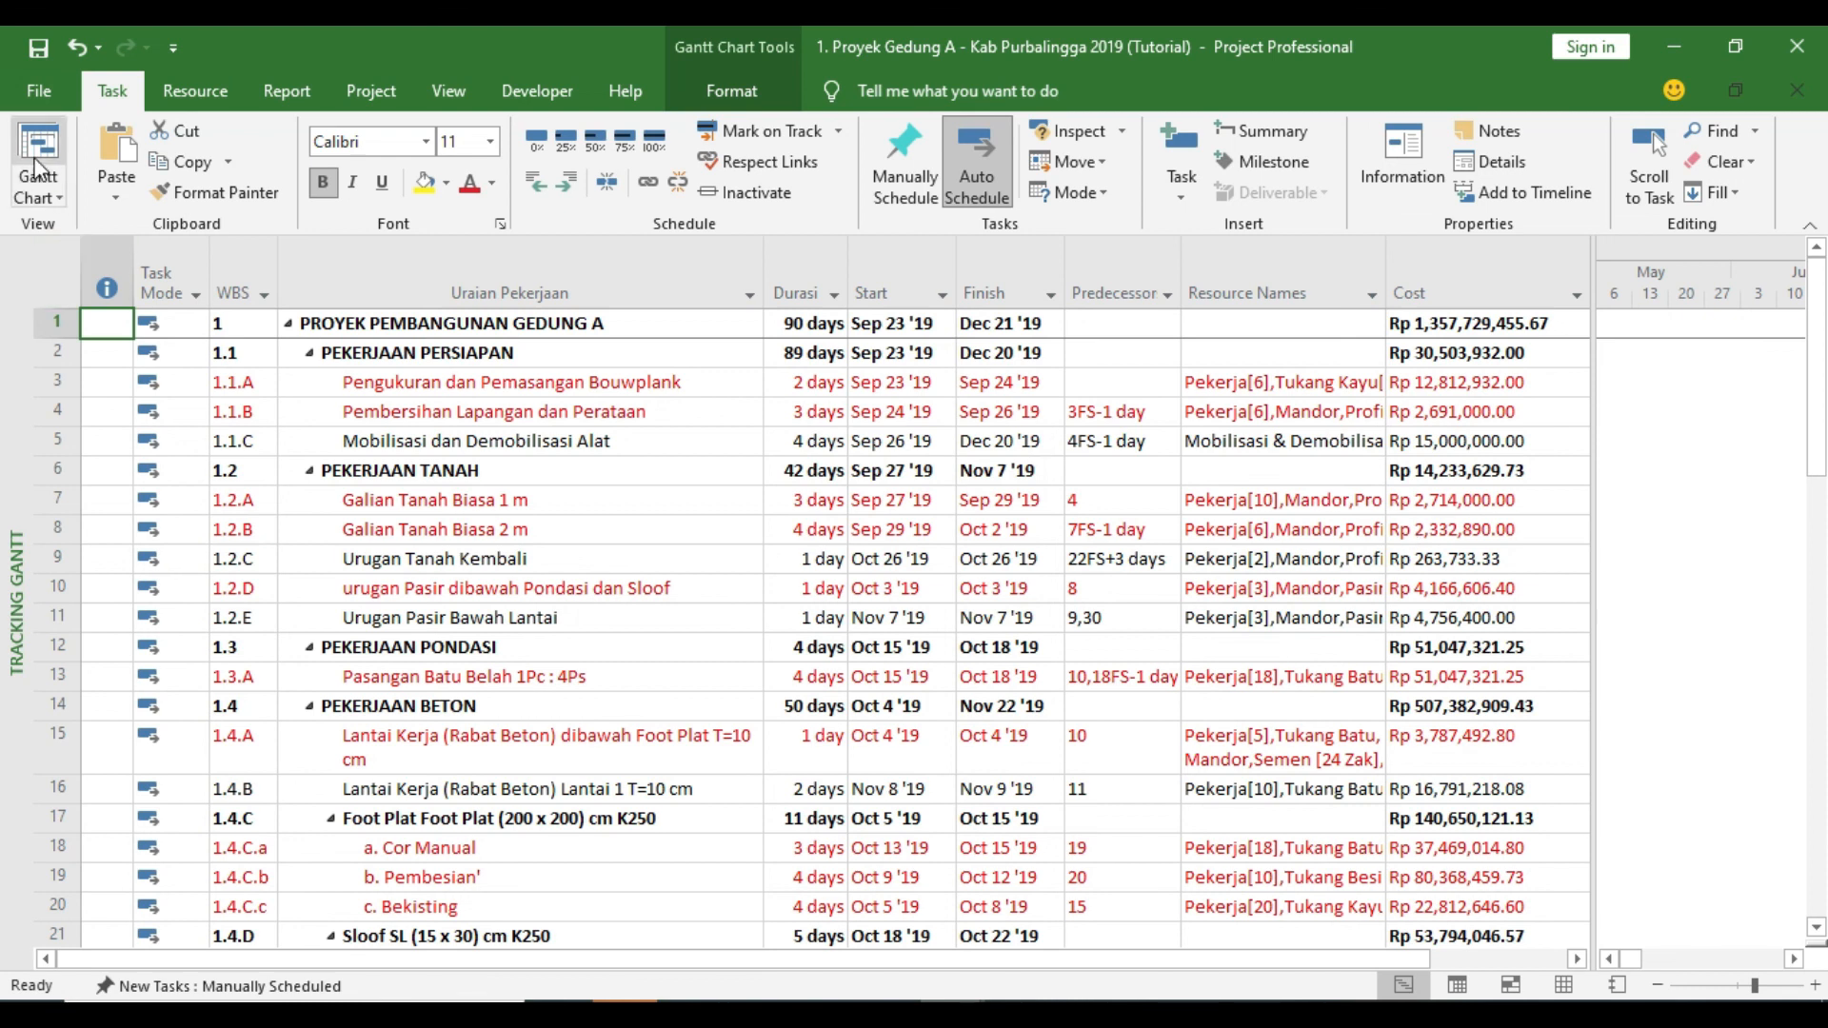
left_click(38, 196)
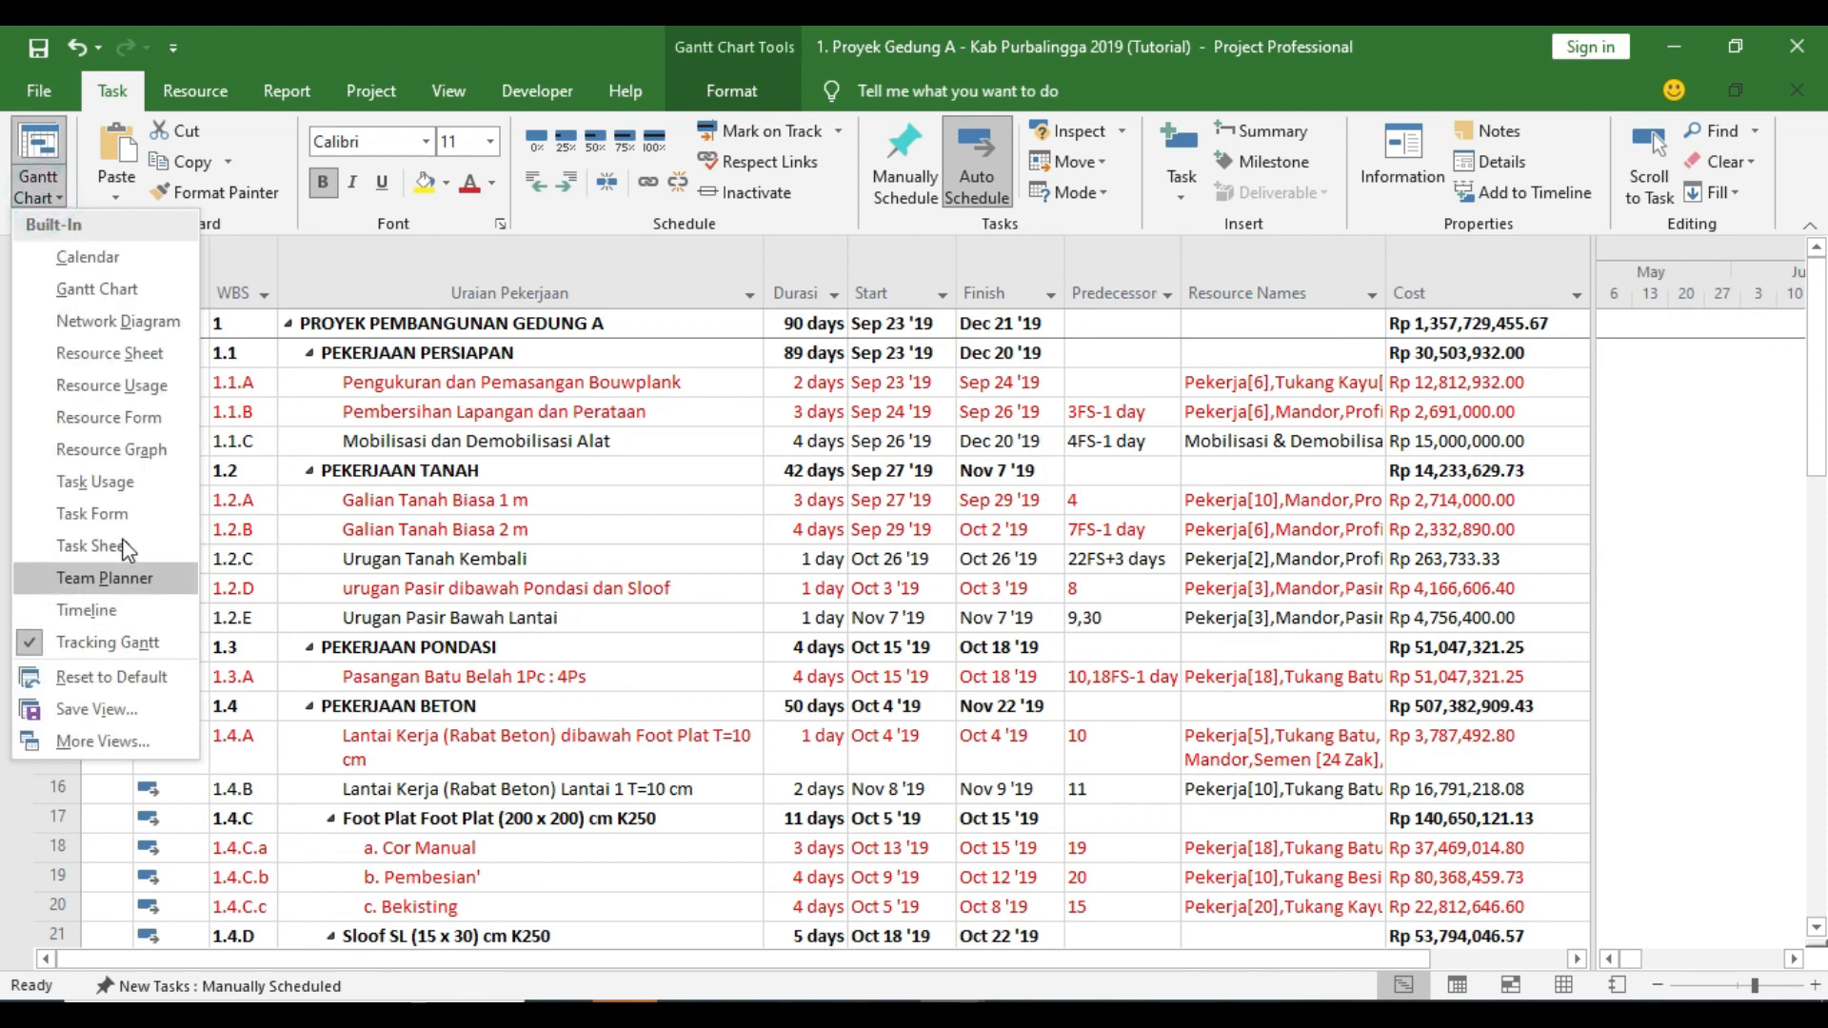
left_click(101, 355)
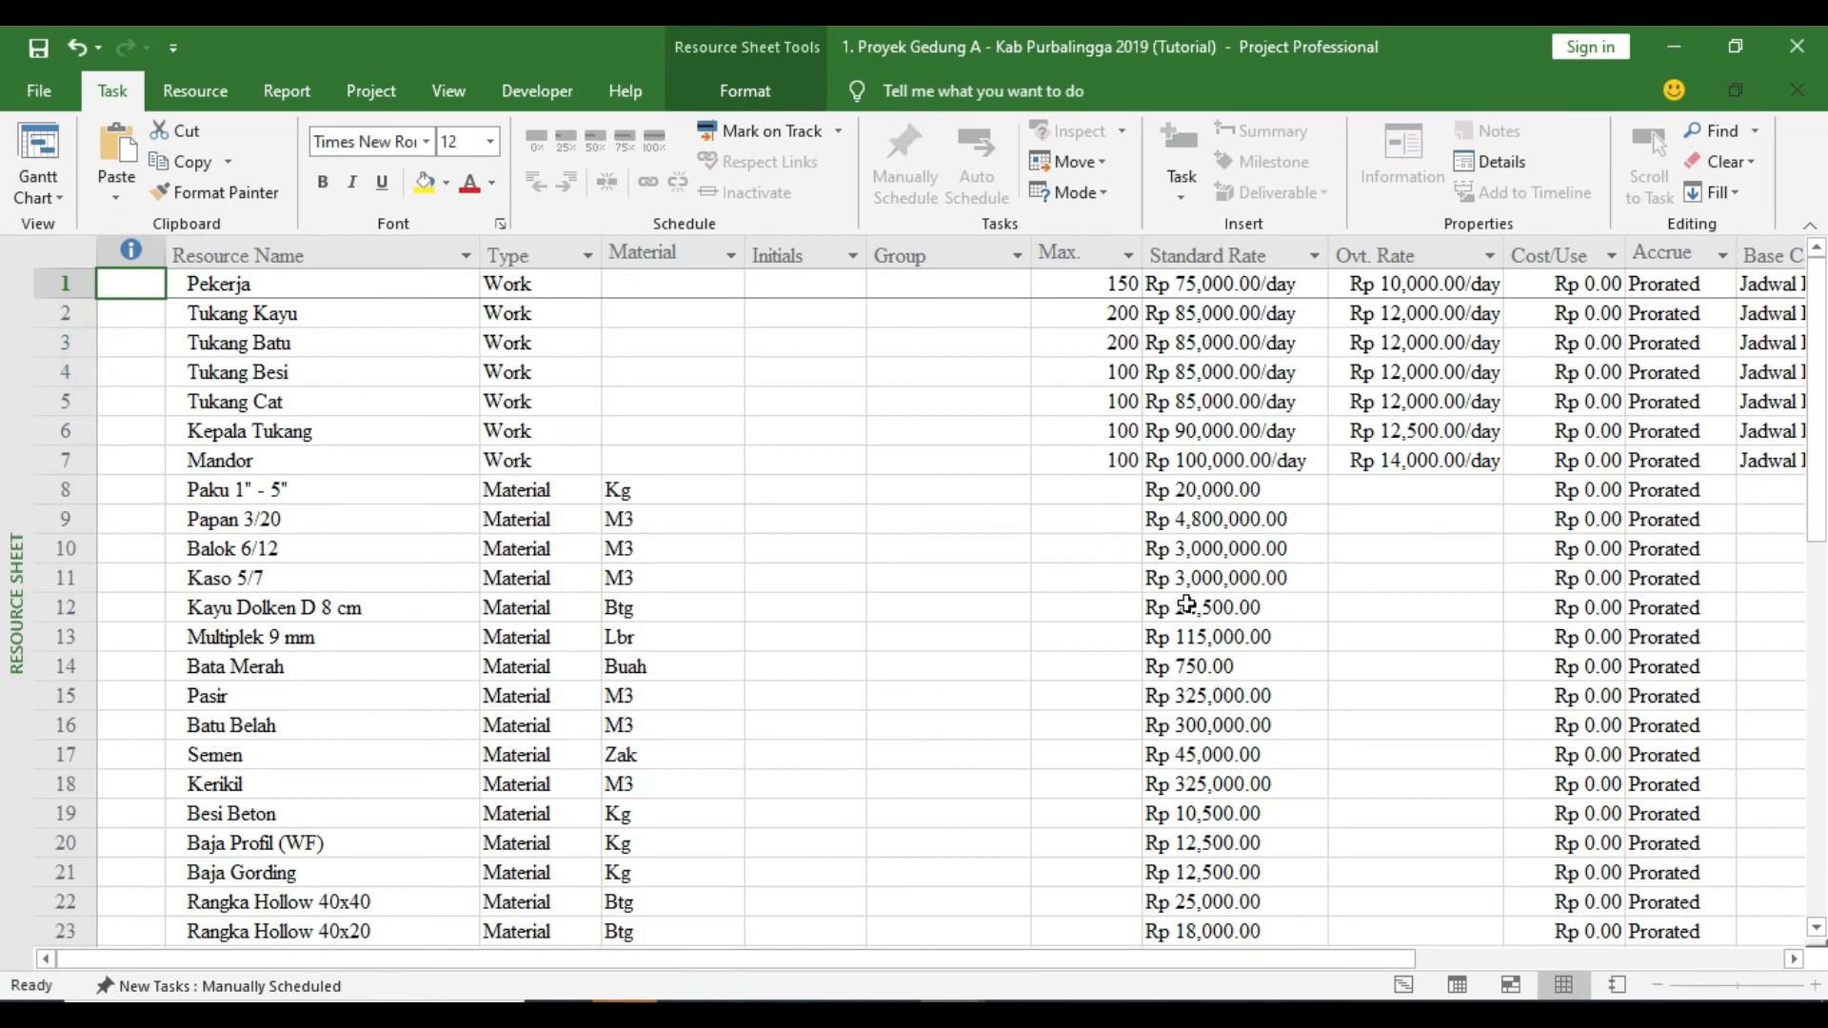